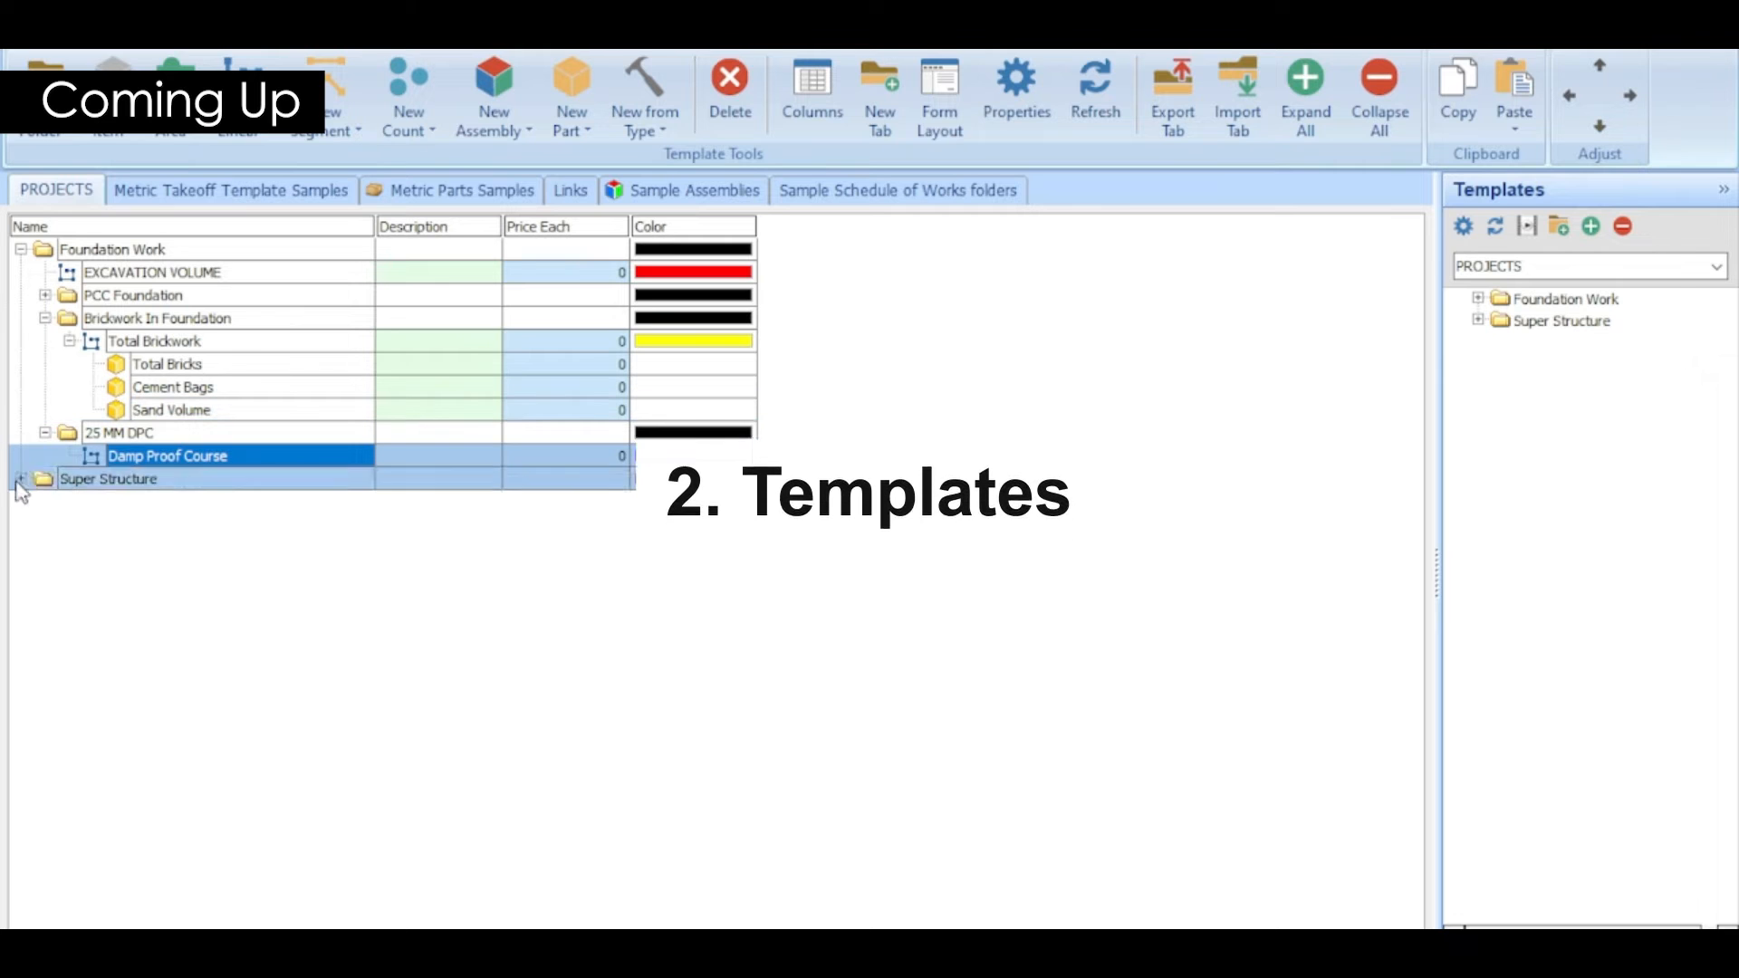
{"action": "left_click", "coordinate": [20, 478]}
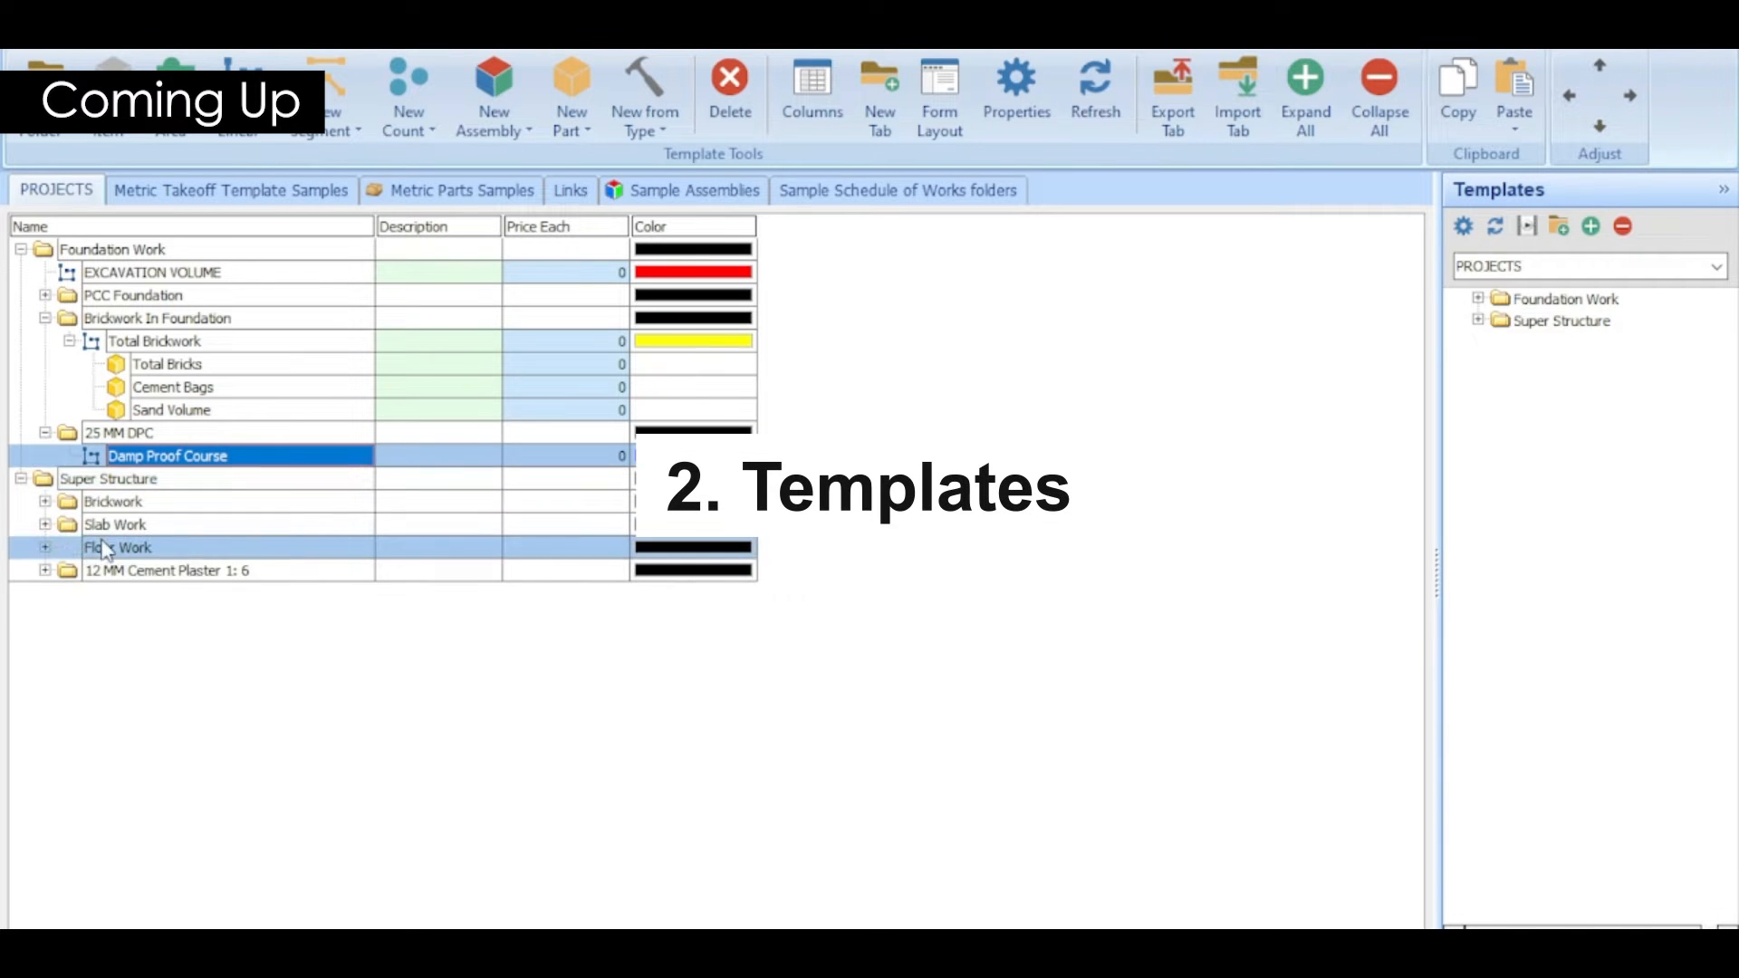
{"action": "left_click", "coordinate": [44, 501]}
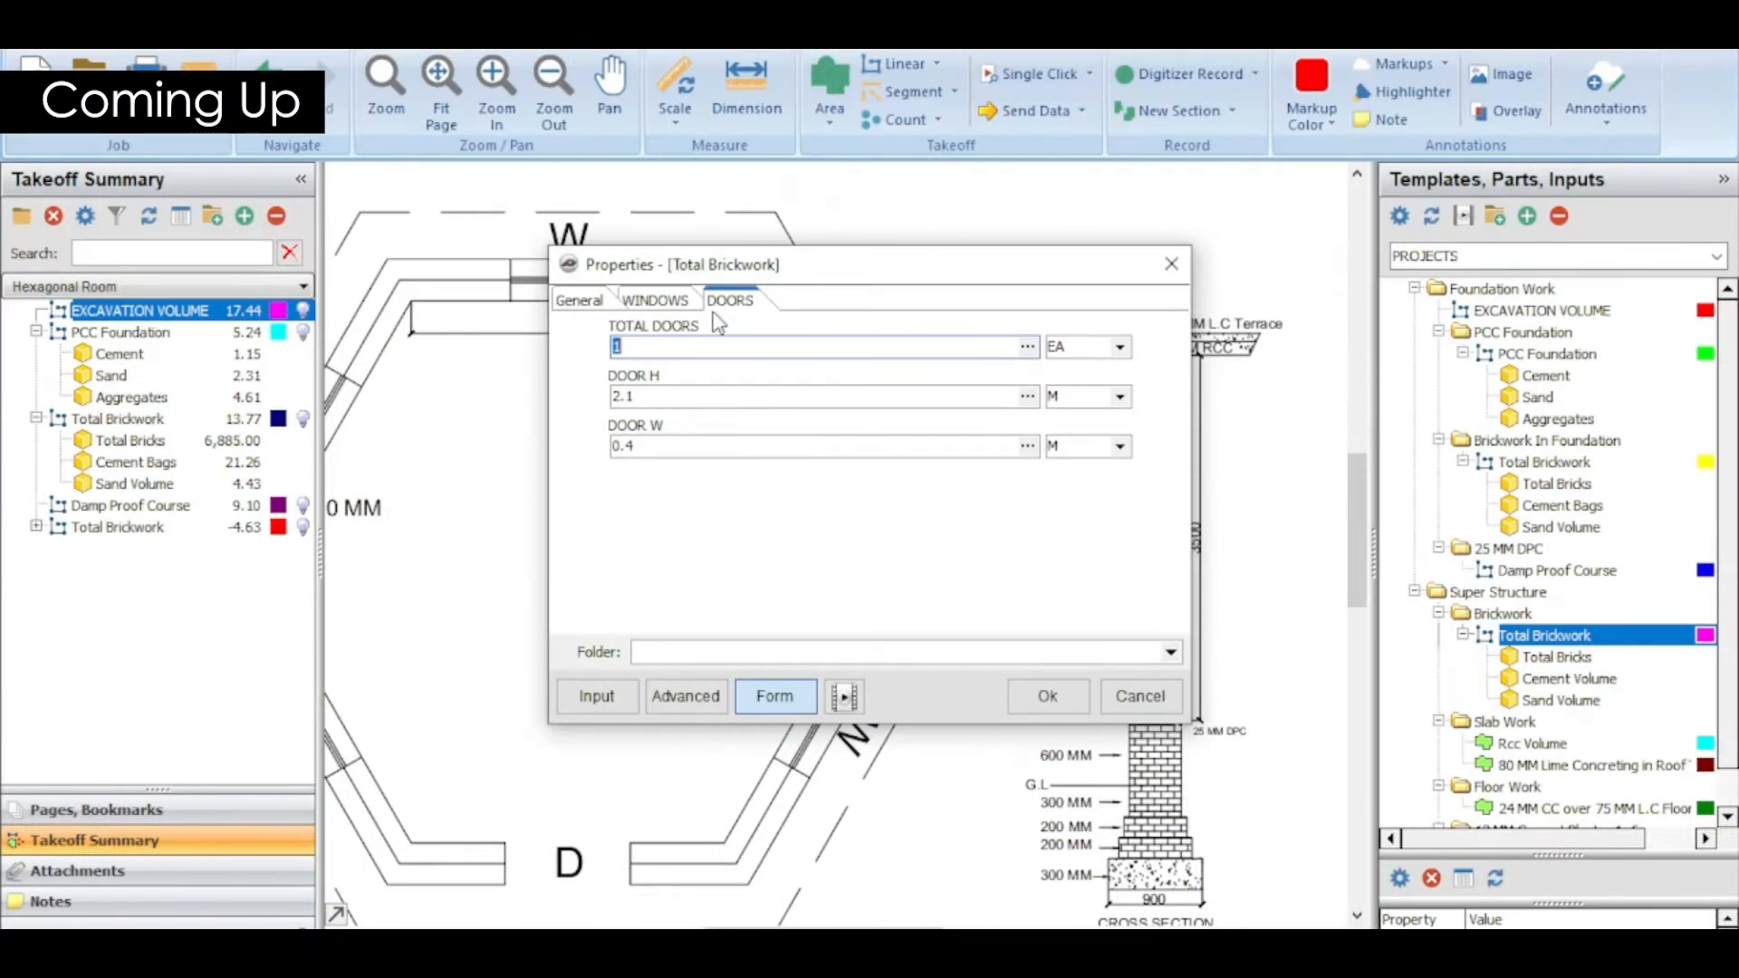
{"action": "left_click", "coordinate": [1037, 704]}
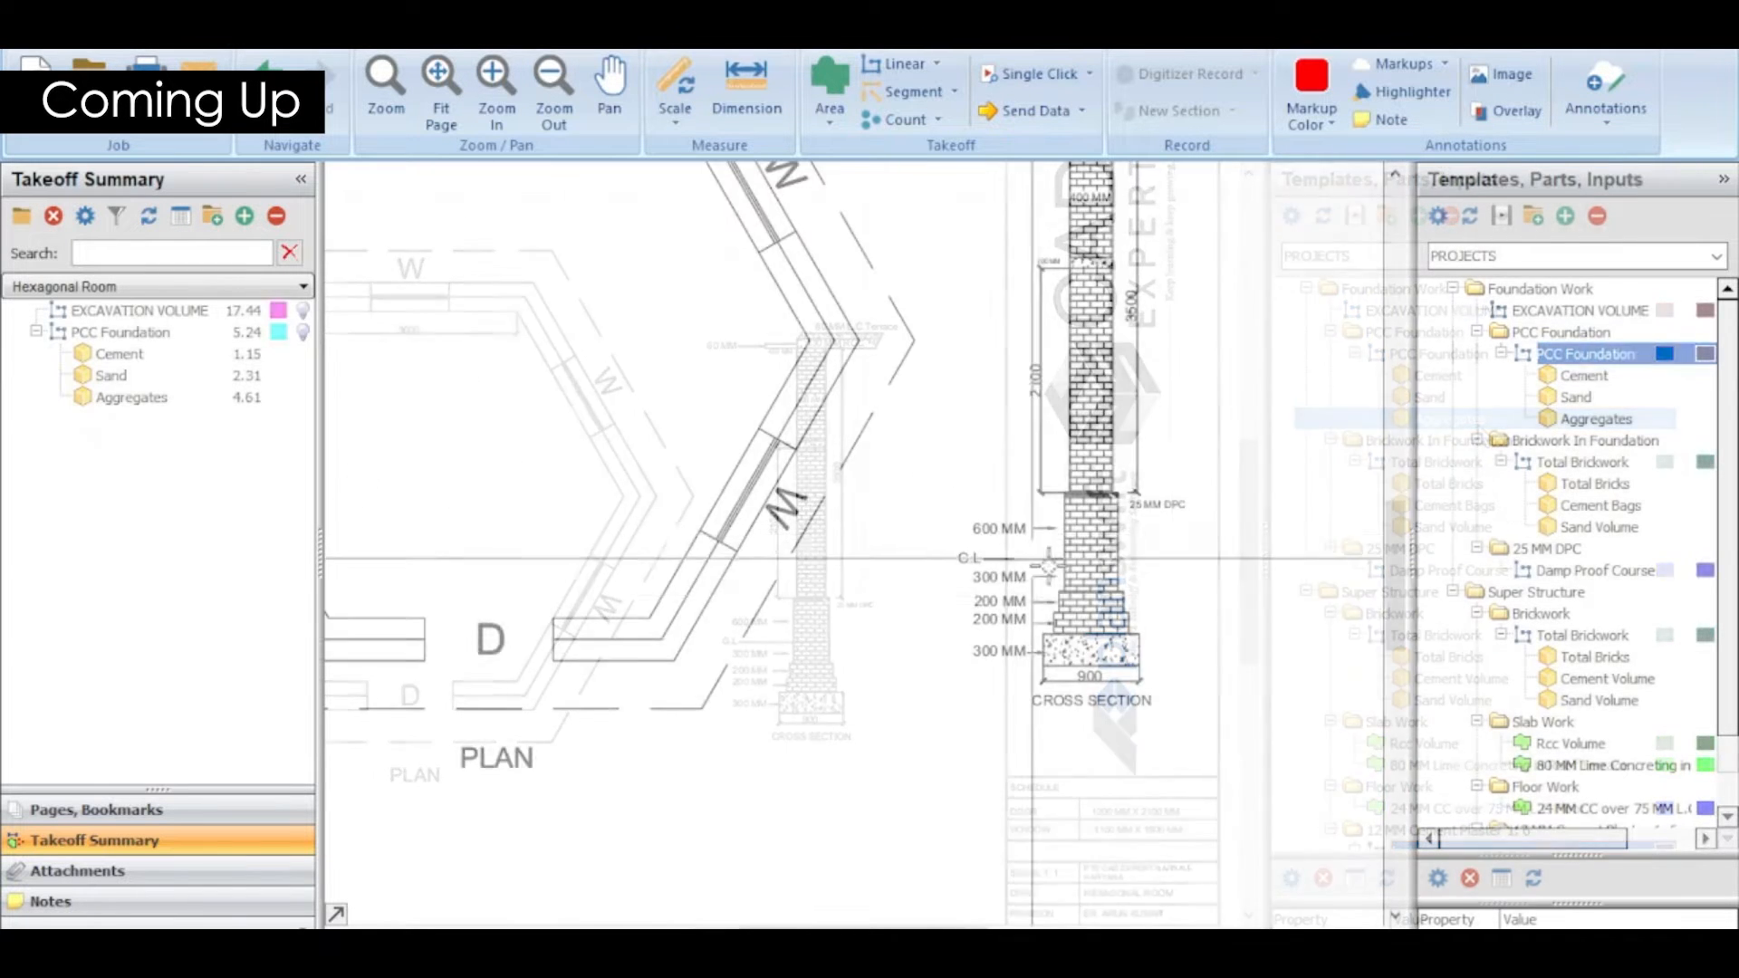
{"action": "scroll", "coordinate": [1087, 480], "scroll_direction": "up", "scroll_amount": 5}
{"action": "scroll", "coordinate": [1088, 480], "scroll_direction": "up", "scroll_amount": 2}
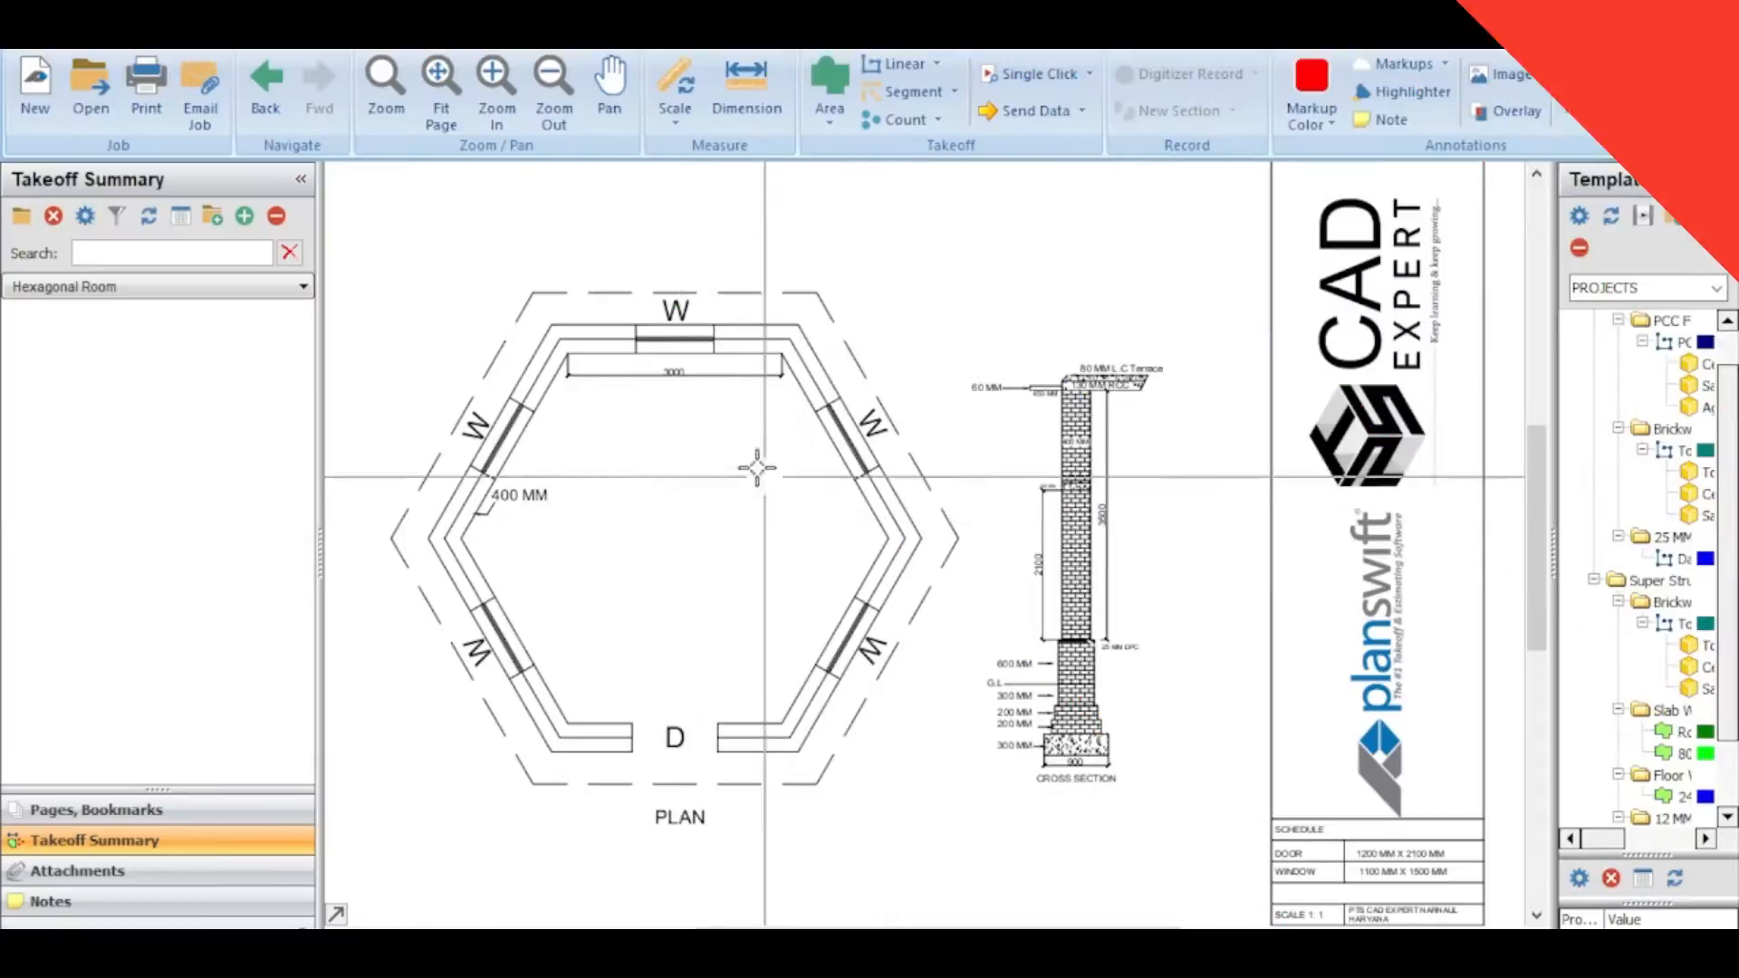
Step: Scale the drawing in metric at 3 M between the two ends of the room plan's 3000 dimension line, with a dimension line created automatically
{"action": "scroll", "coordinate": [547, 283], "scroll_direction": "up", "scroll_amount": 5}
{"action": "scroll", "coordinate": [666, 309], "scroll_direction": "down", "scroll_amount": 5}
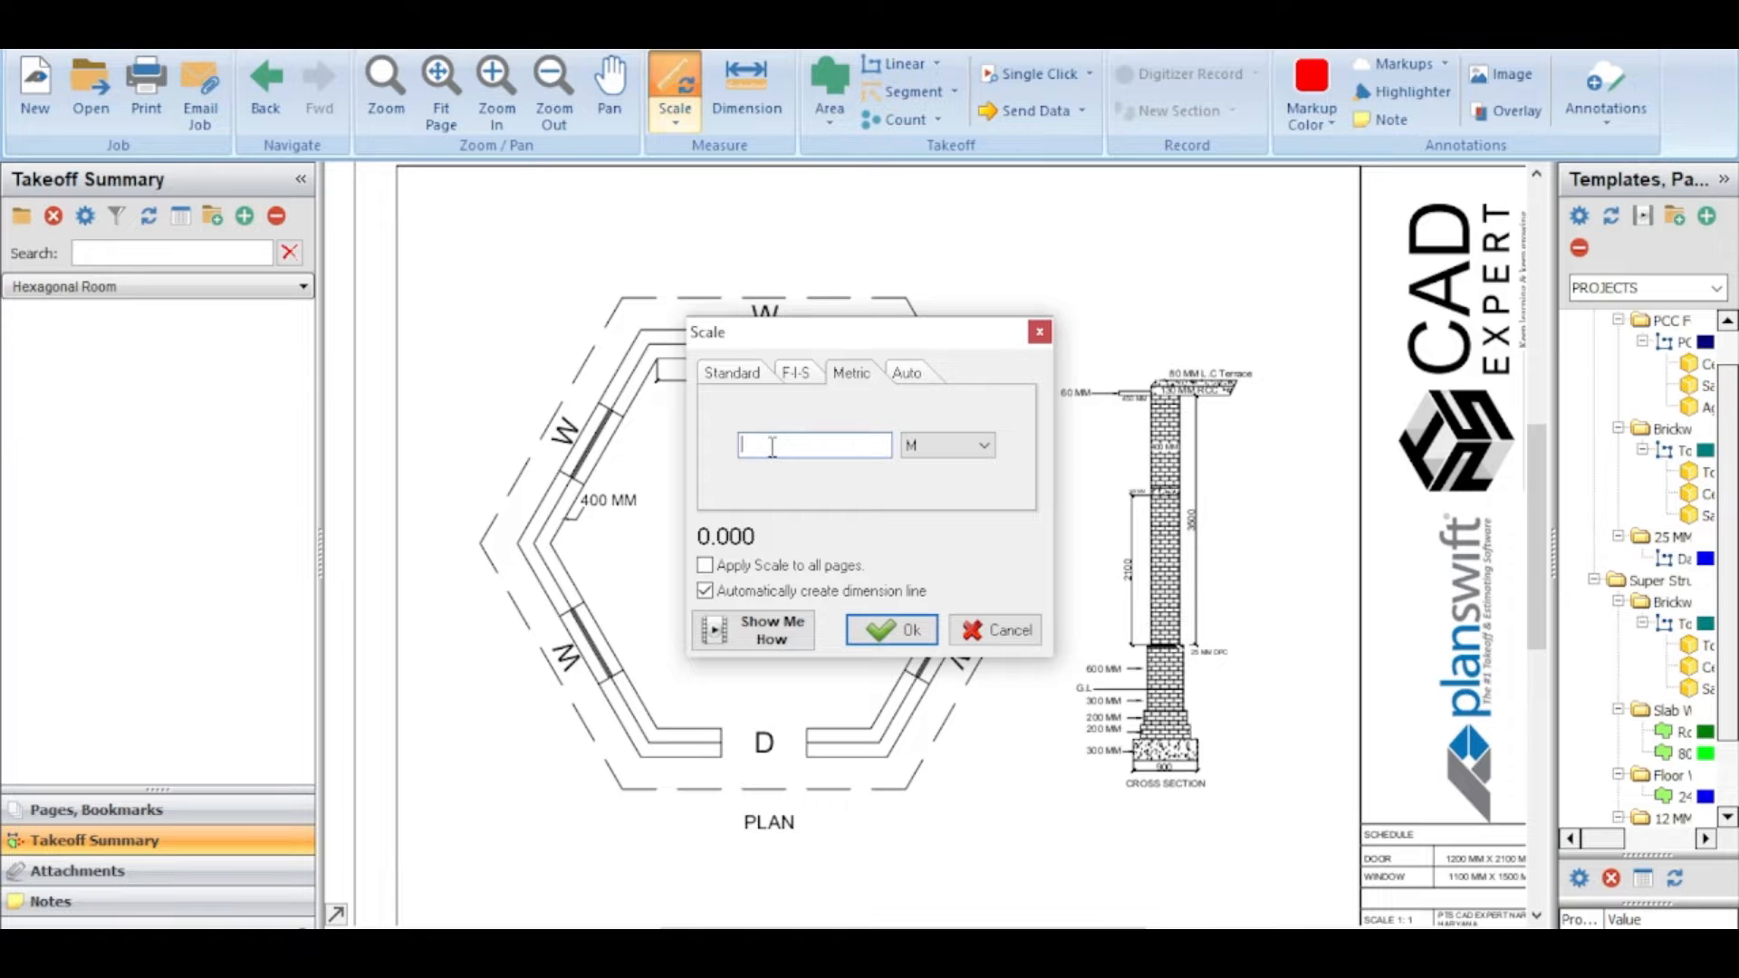
{"action": "left_click_drag", "start_coordinate": [870, 344], "coordinate": [927, 564]}
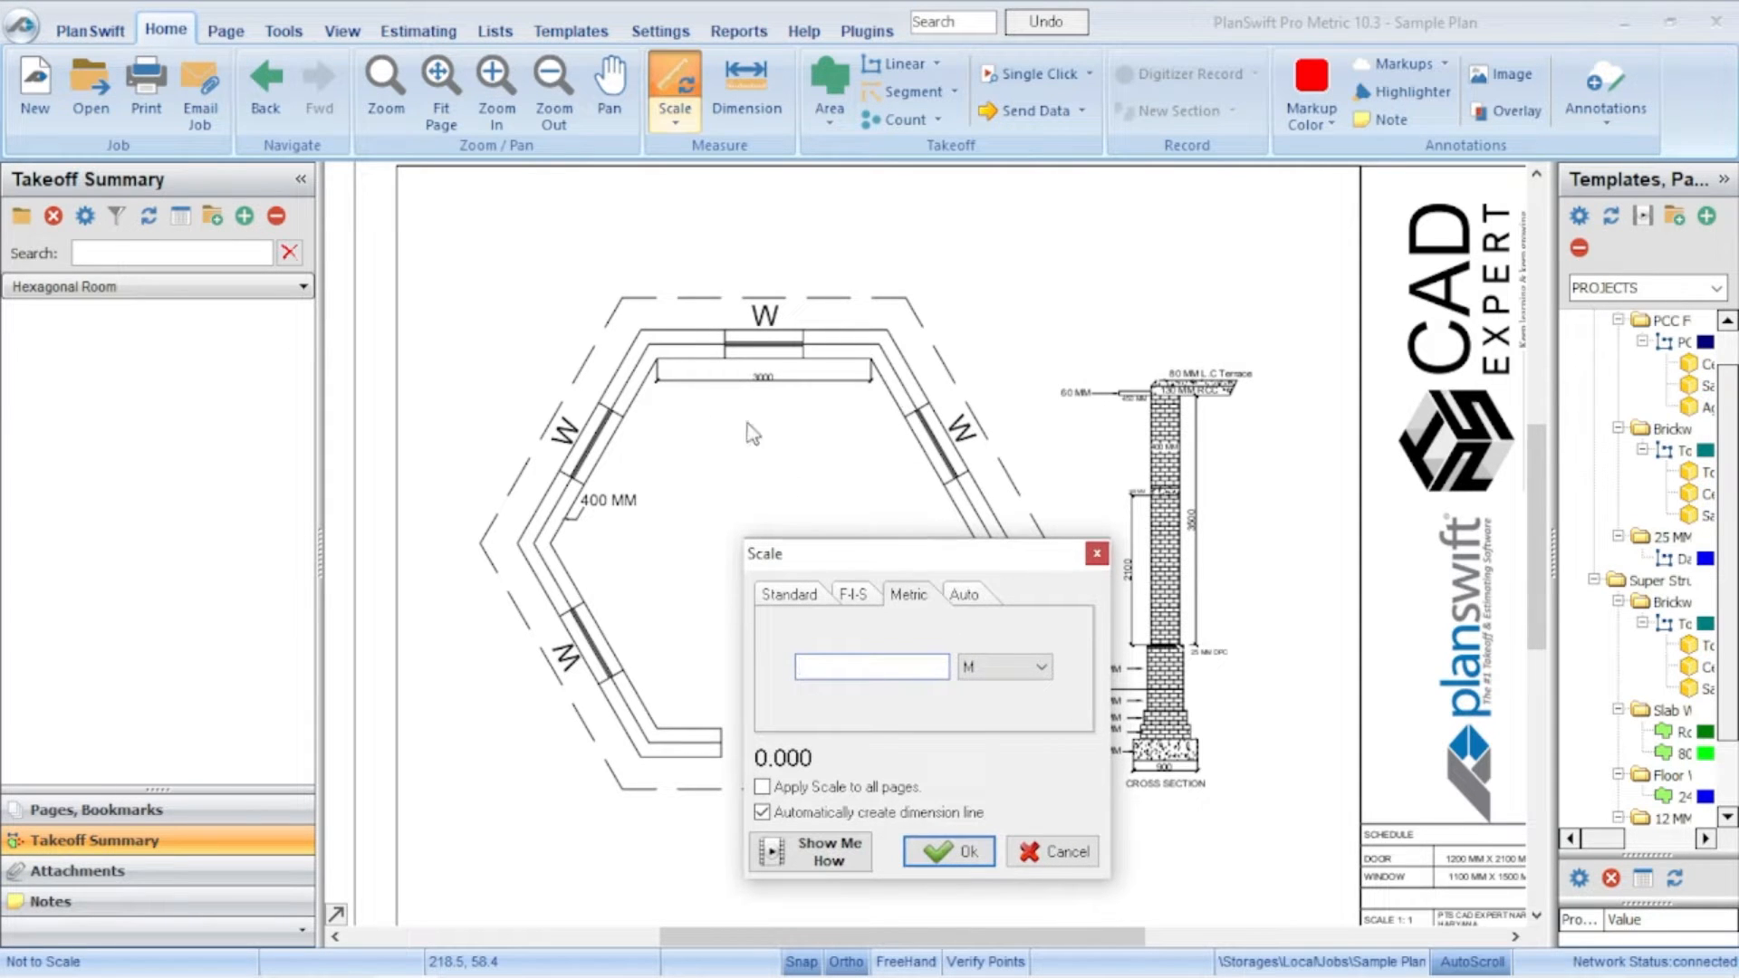
{"action": "type", "text": "3"}
{"action": "left_click", "coordinate": [968, 856]}
{"action": "scroll", "coordinate": [671, 365], "scroll_direction": "up", "scroll_amount": 5}
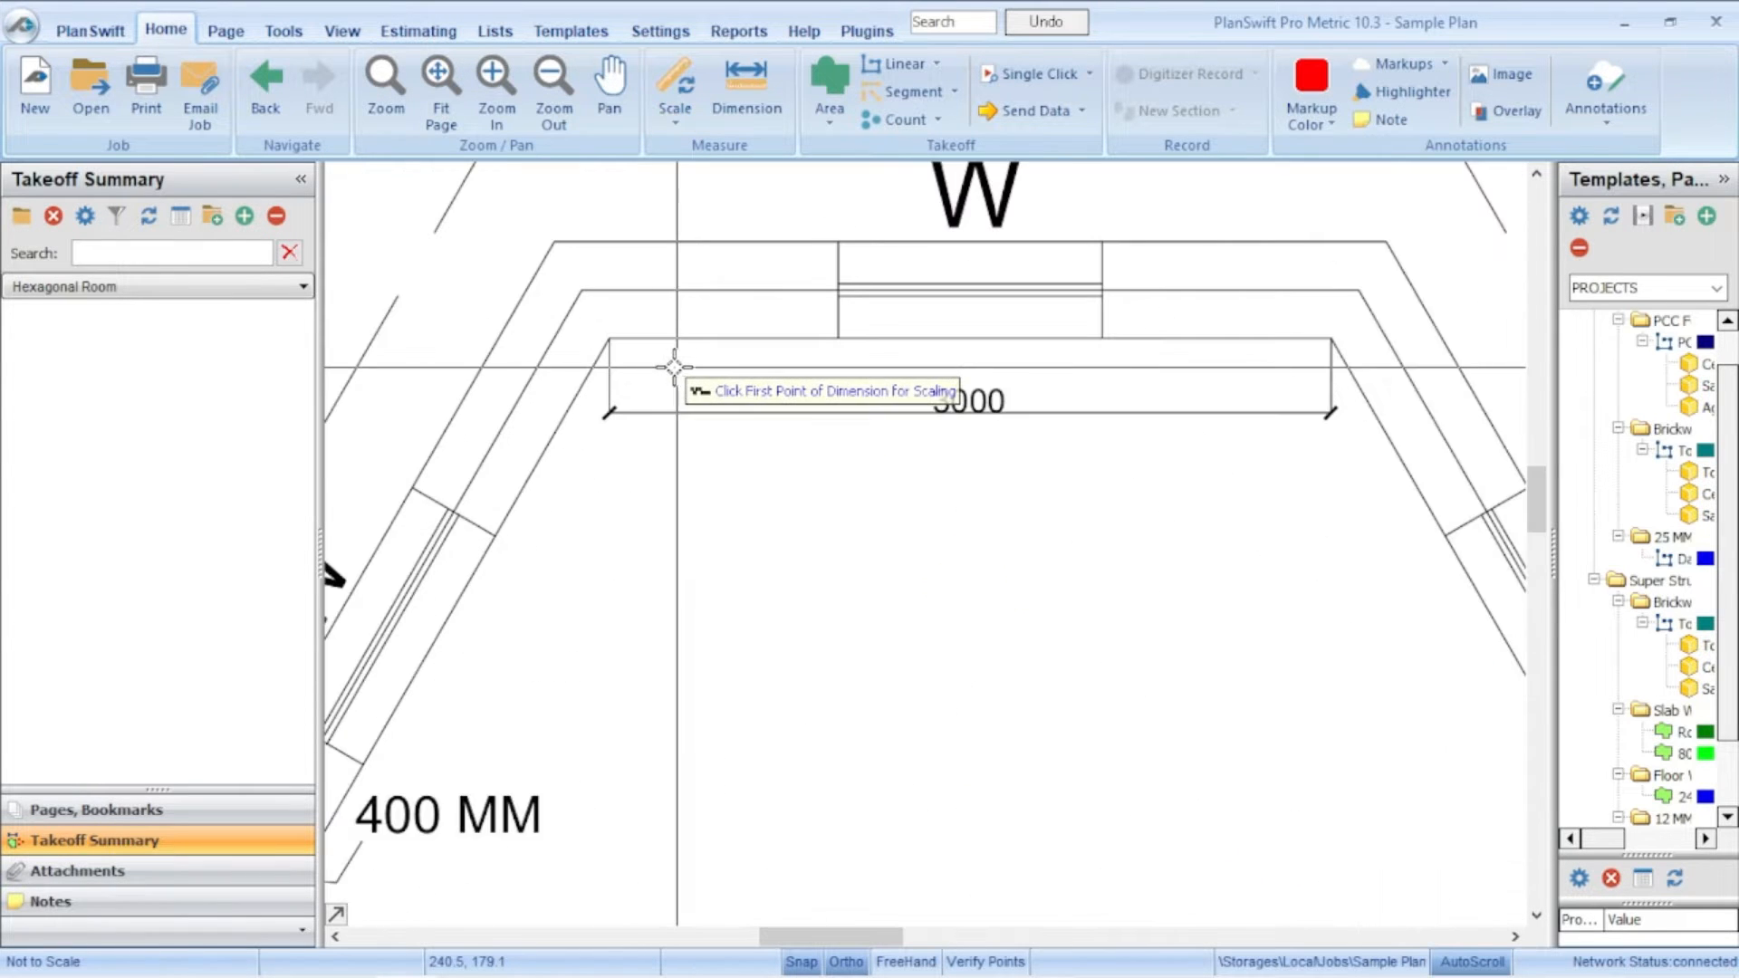
{"action": "scroll", "coordinate": [634, 434], "scroll_direction": "up", "scroll_amount": 3}
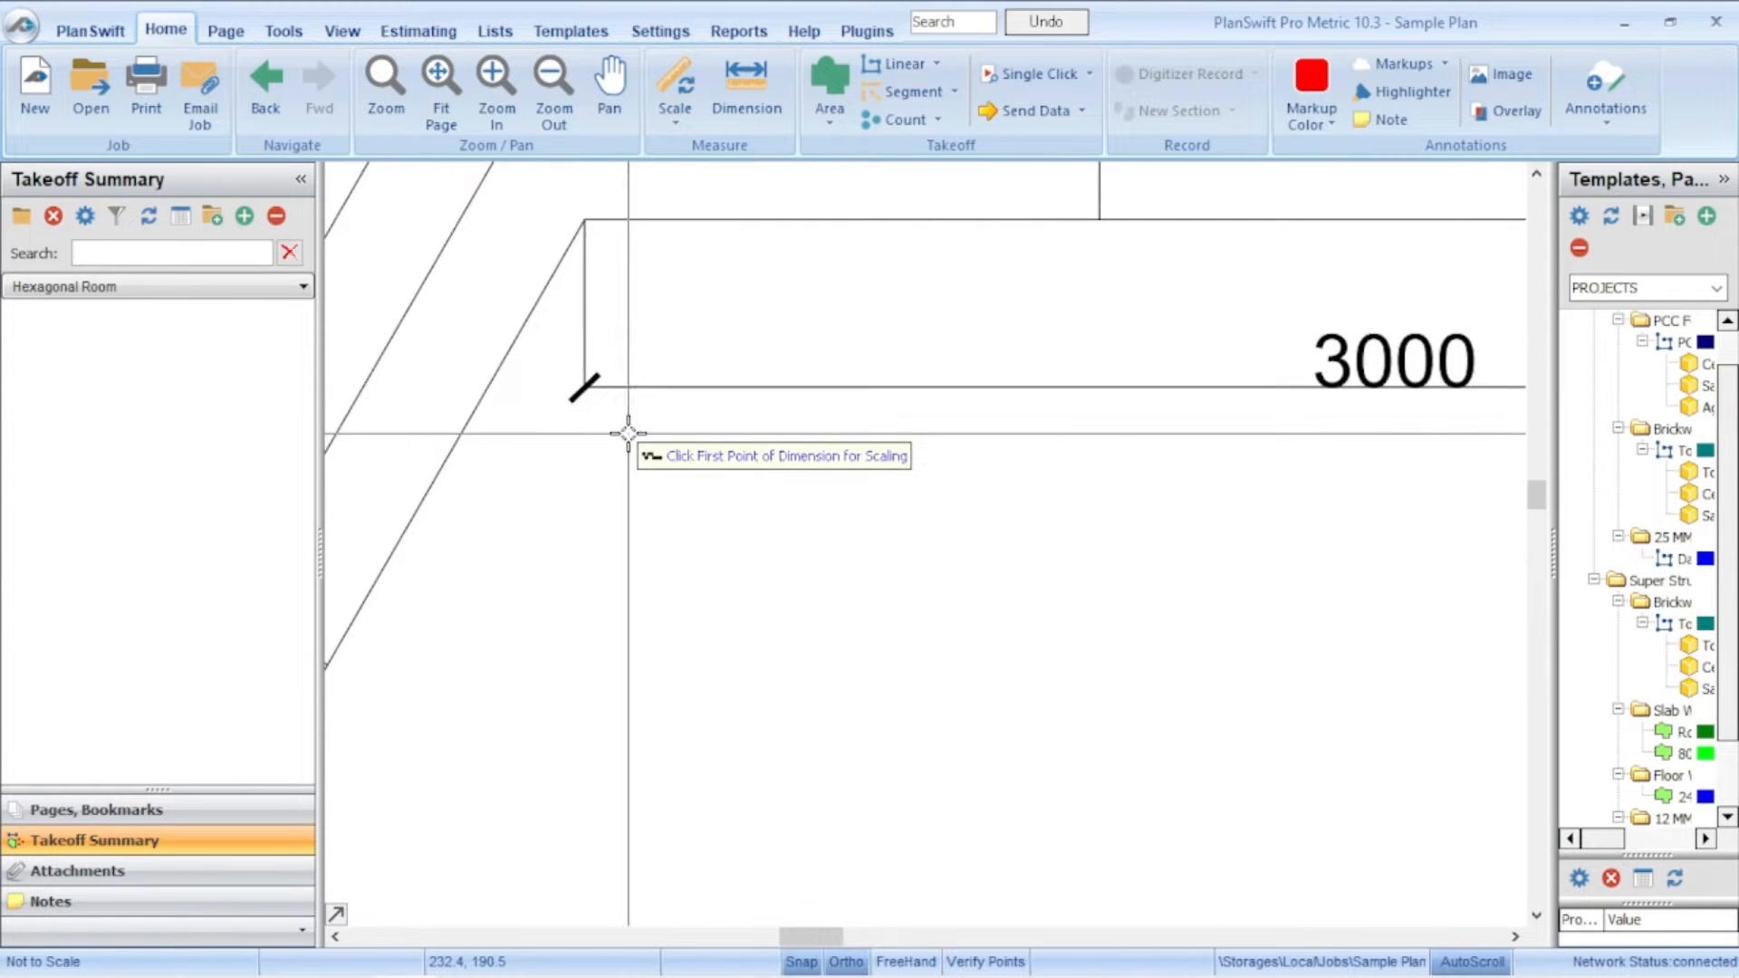
{"action": "left_click", "coordinate": [584, 387]}
{"action": "scroll", "coordinate": [698, 381], "scroll_direction": "down", "scroll_amount": 4}
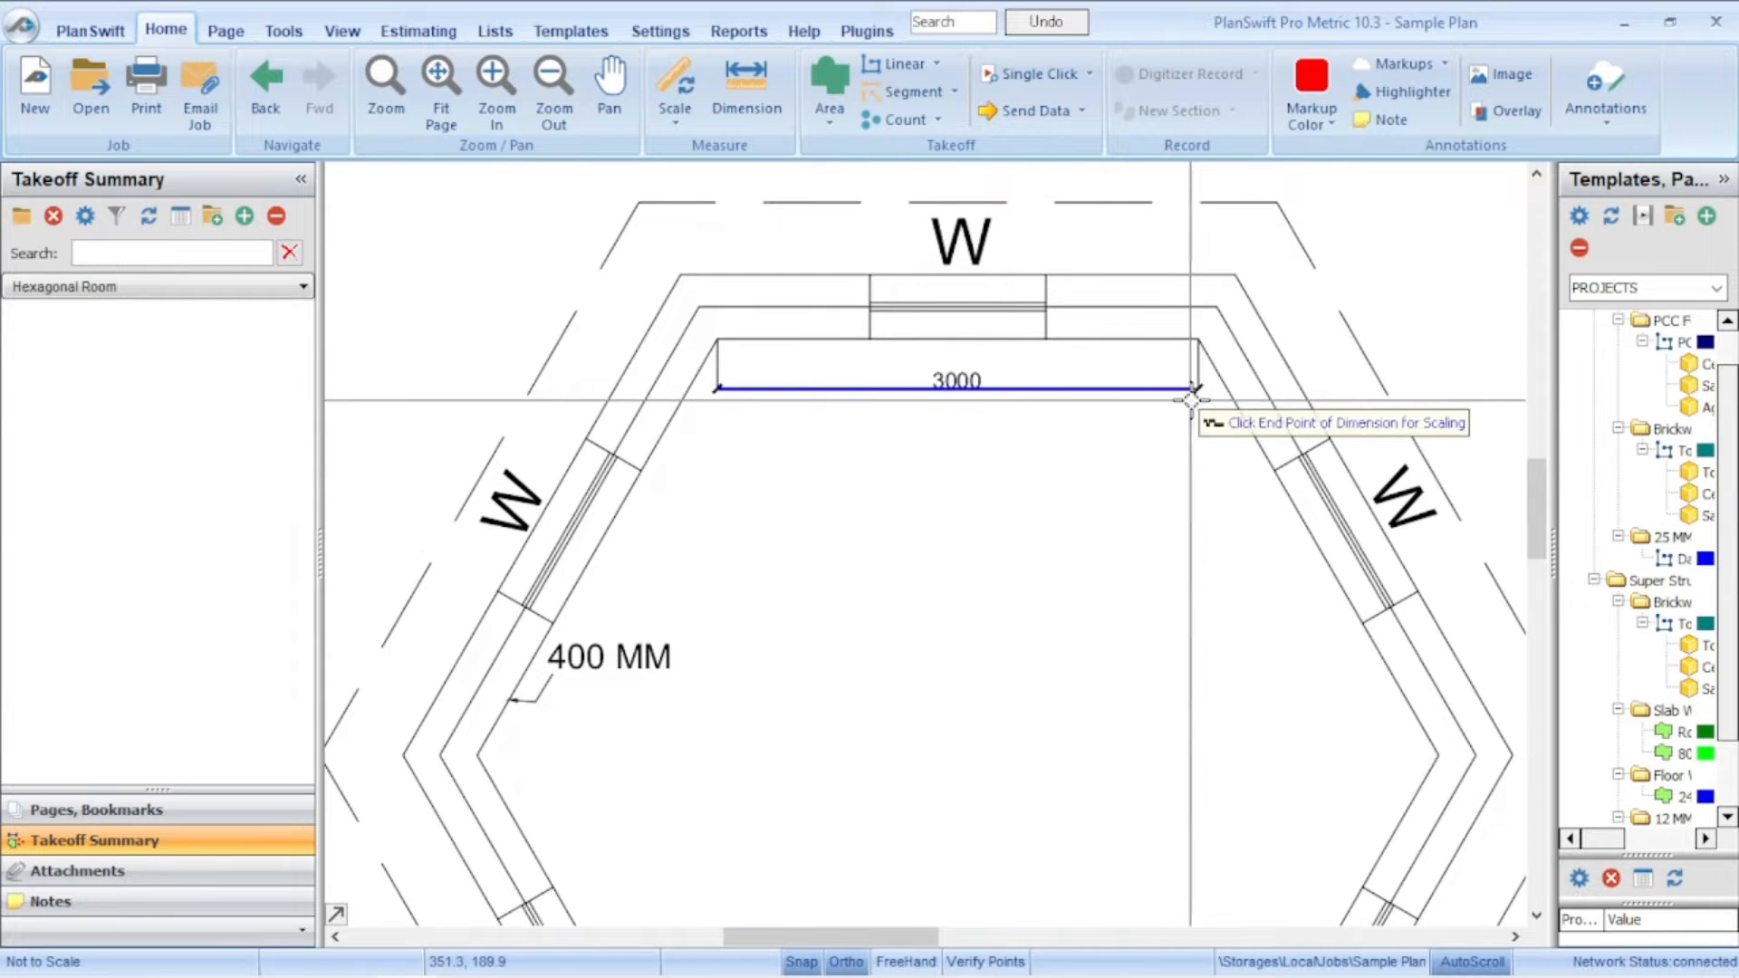
{"action": "scroll", "coordinate": [1083, 392], "scroll_direction": "up", "scroll_amount": 4}
{"action": "scroll", "coordinate": [1186, 372], "scroll_direction": "up", "scroll_amount": 3}
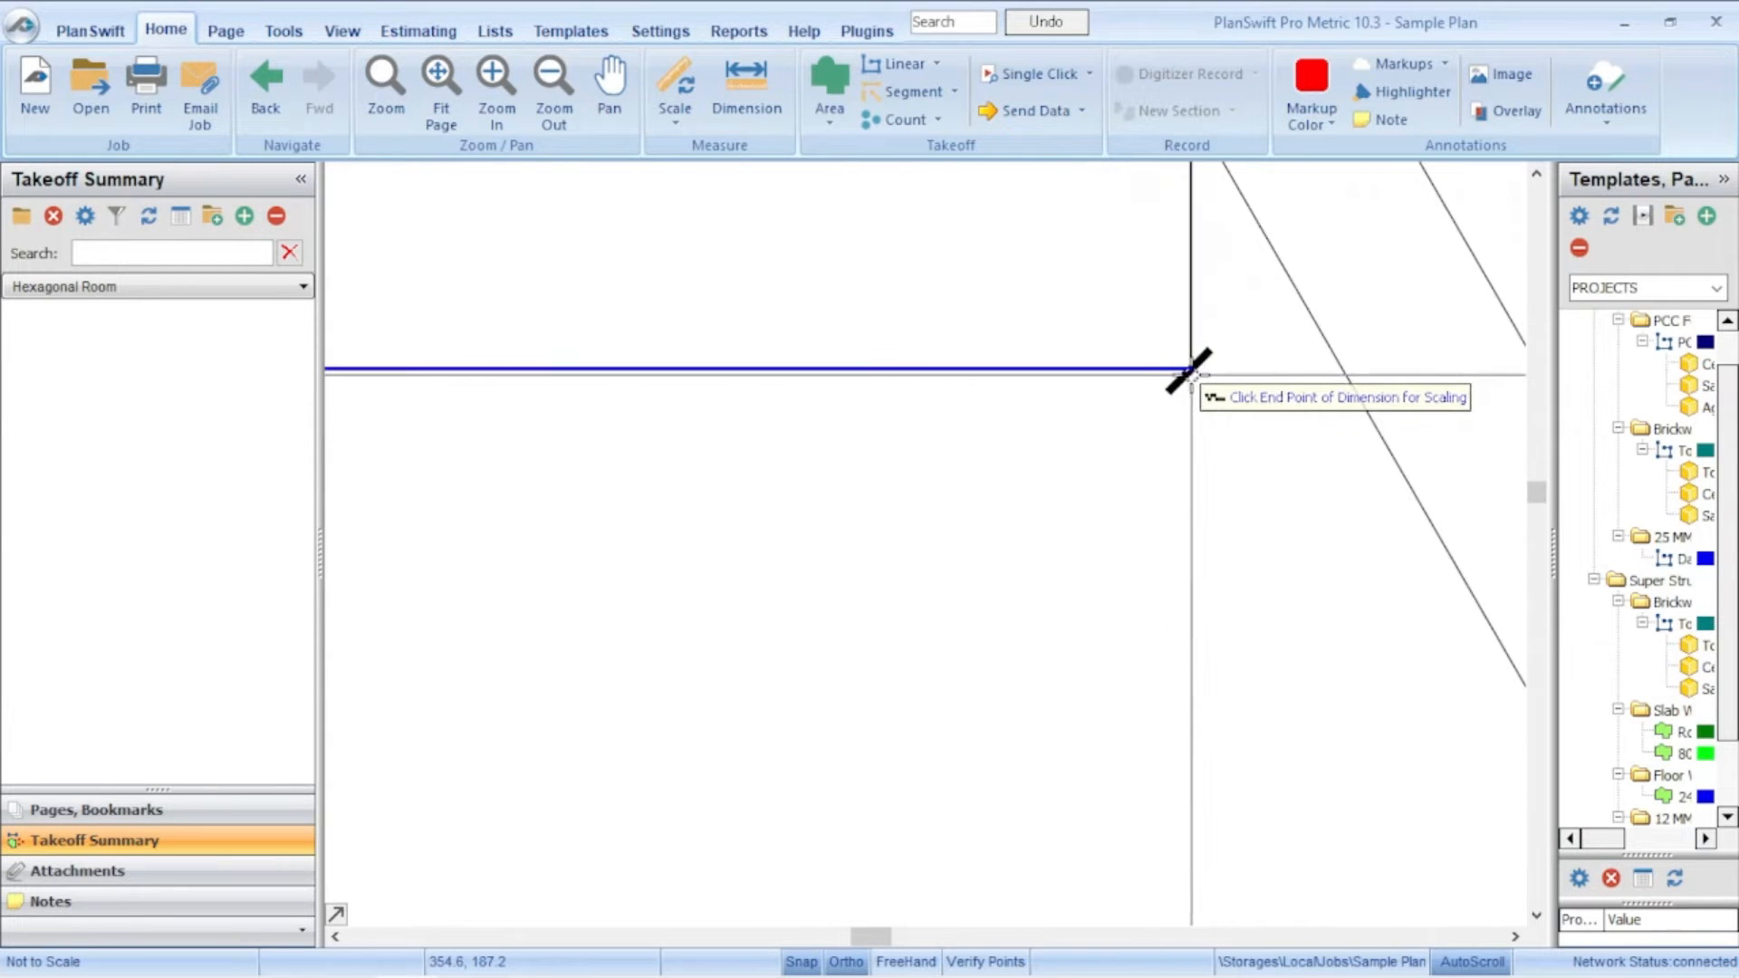
{"action": "left_click", "coordinate": [1187, 373]}
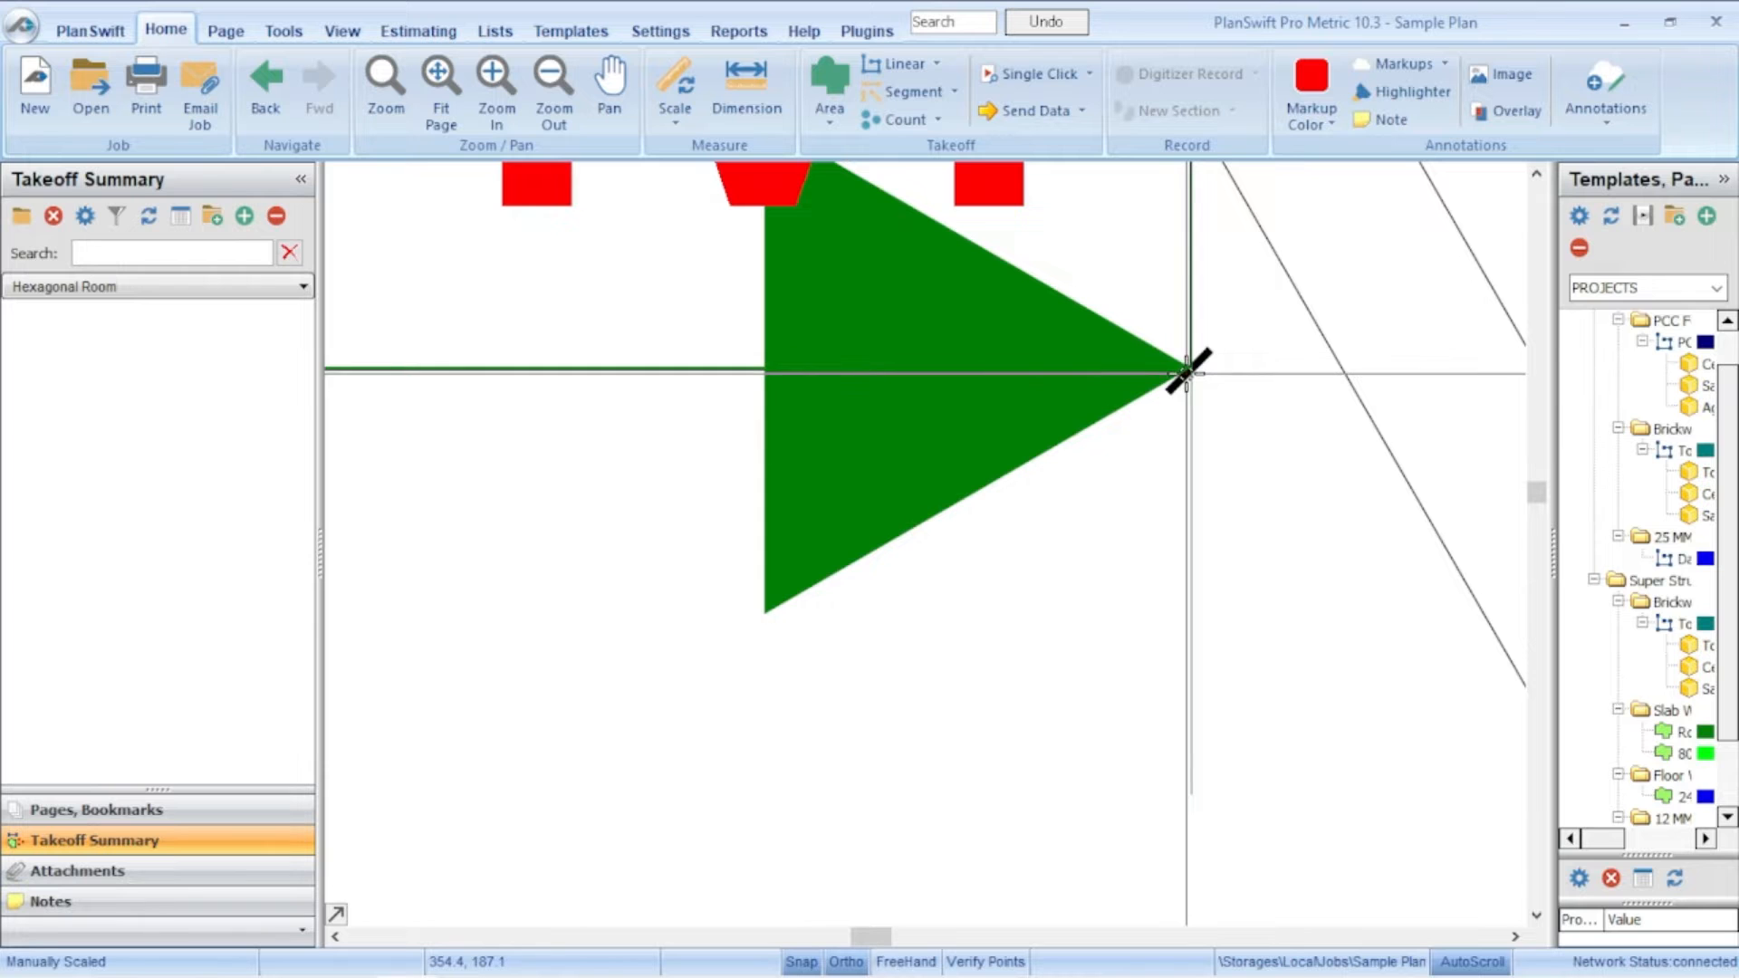
{"action": "scroll", "coordinate": [1188, 372], "scroll_direction": "down", "scroll_amount": 6}
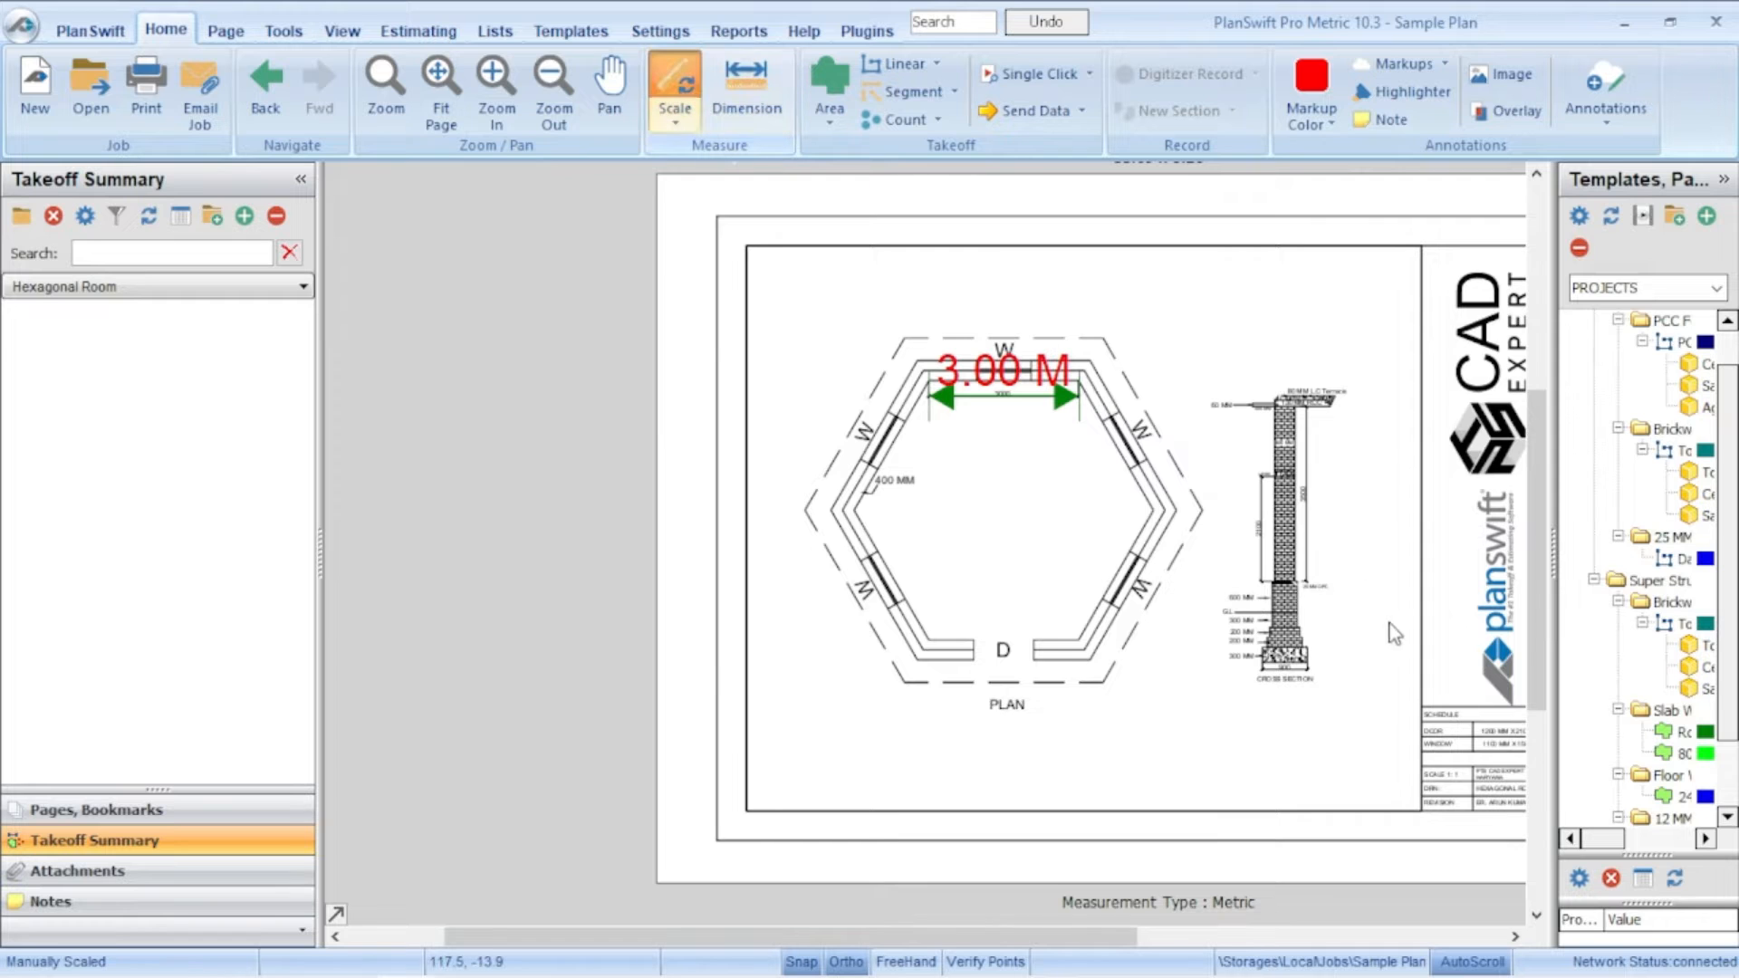
Step: Scale the drawing vertically at 3.5 M between the two ends of the 3500 wall height dimension in the cross section
{"action": "scroll", "coordinate": [1346, 540], "scroll_direction": "up", "scroll_amount": 4}
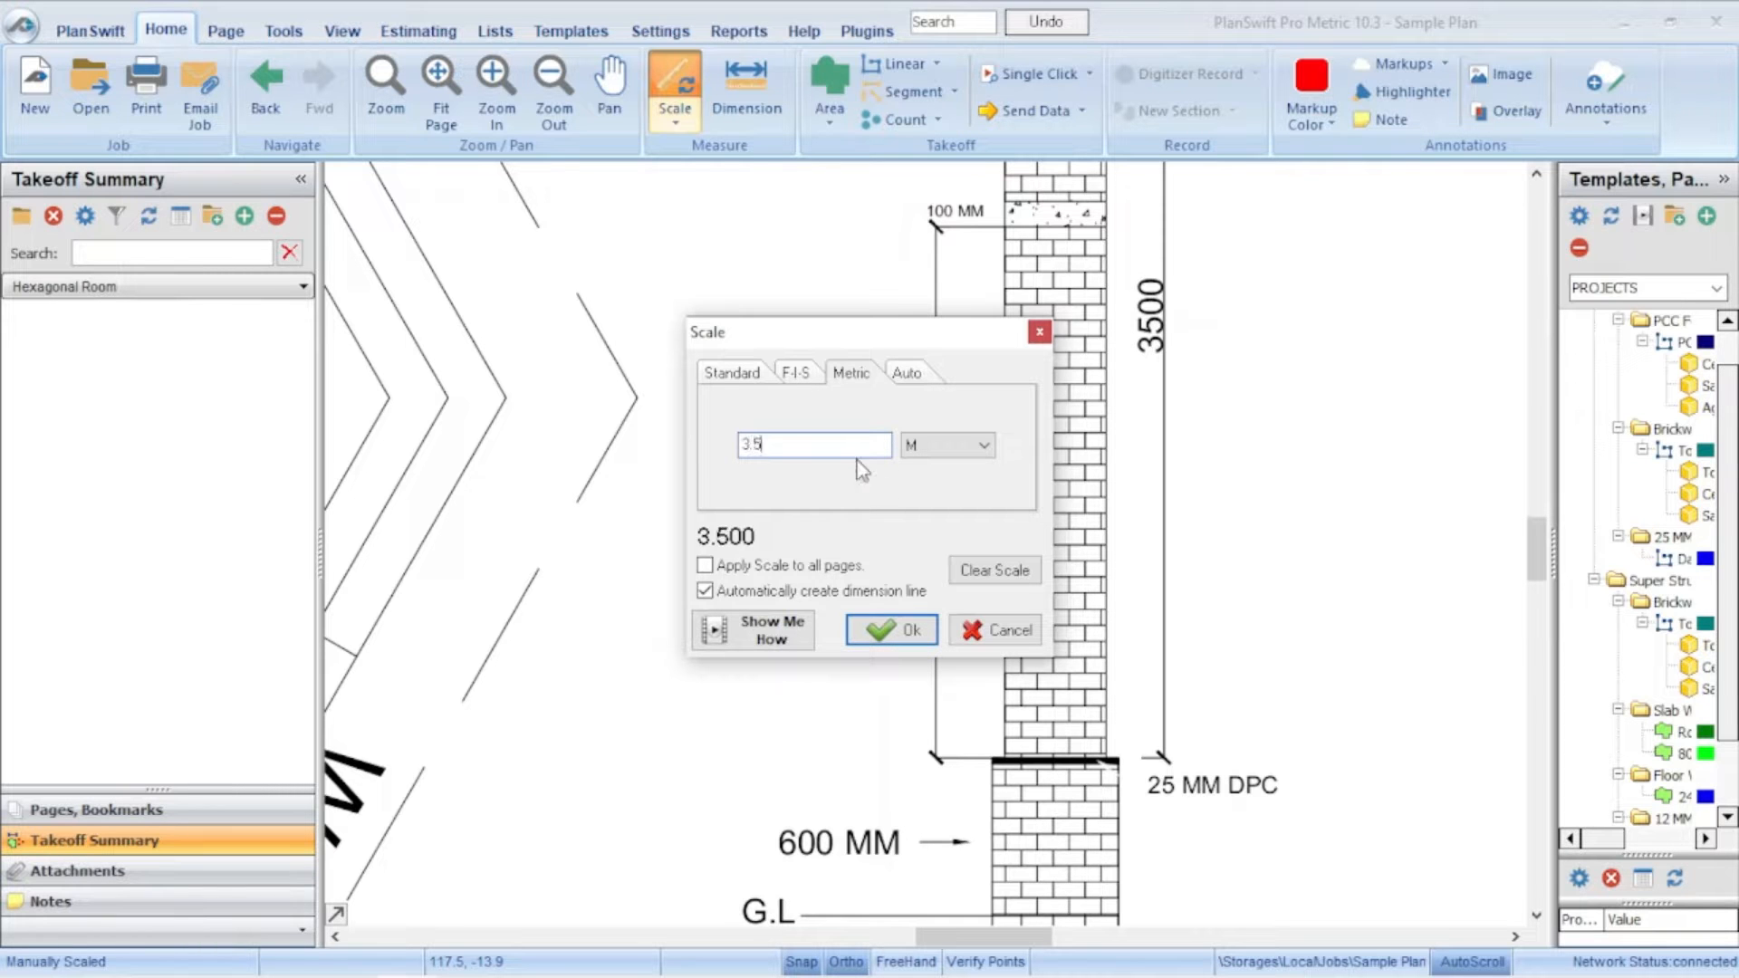
{"action": "left_click", "coordinate": [922, 631]}
{"action": "scroll", "coordinate": [1164, 543], "scroll_direction": "down", "scroll_amount": 5}
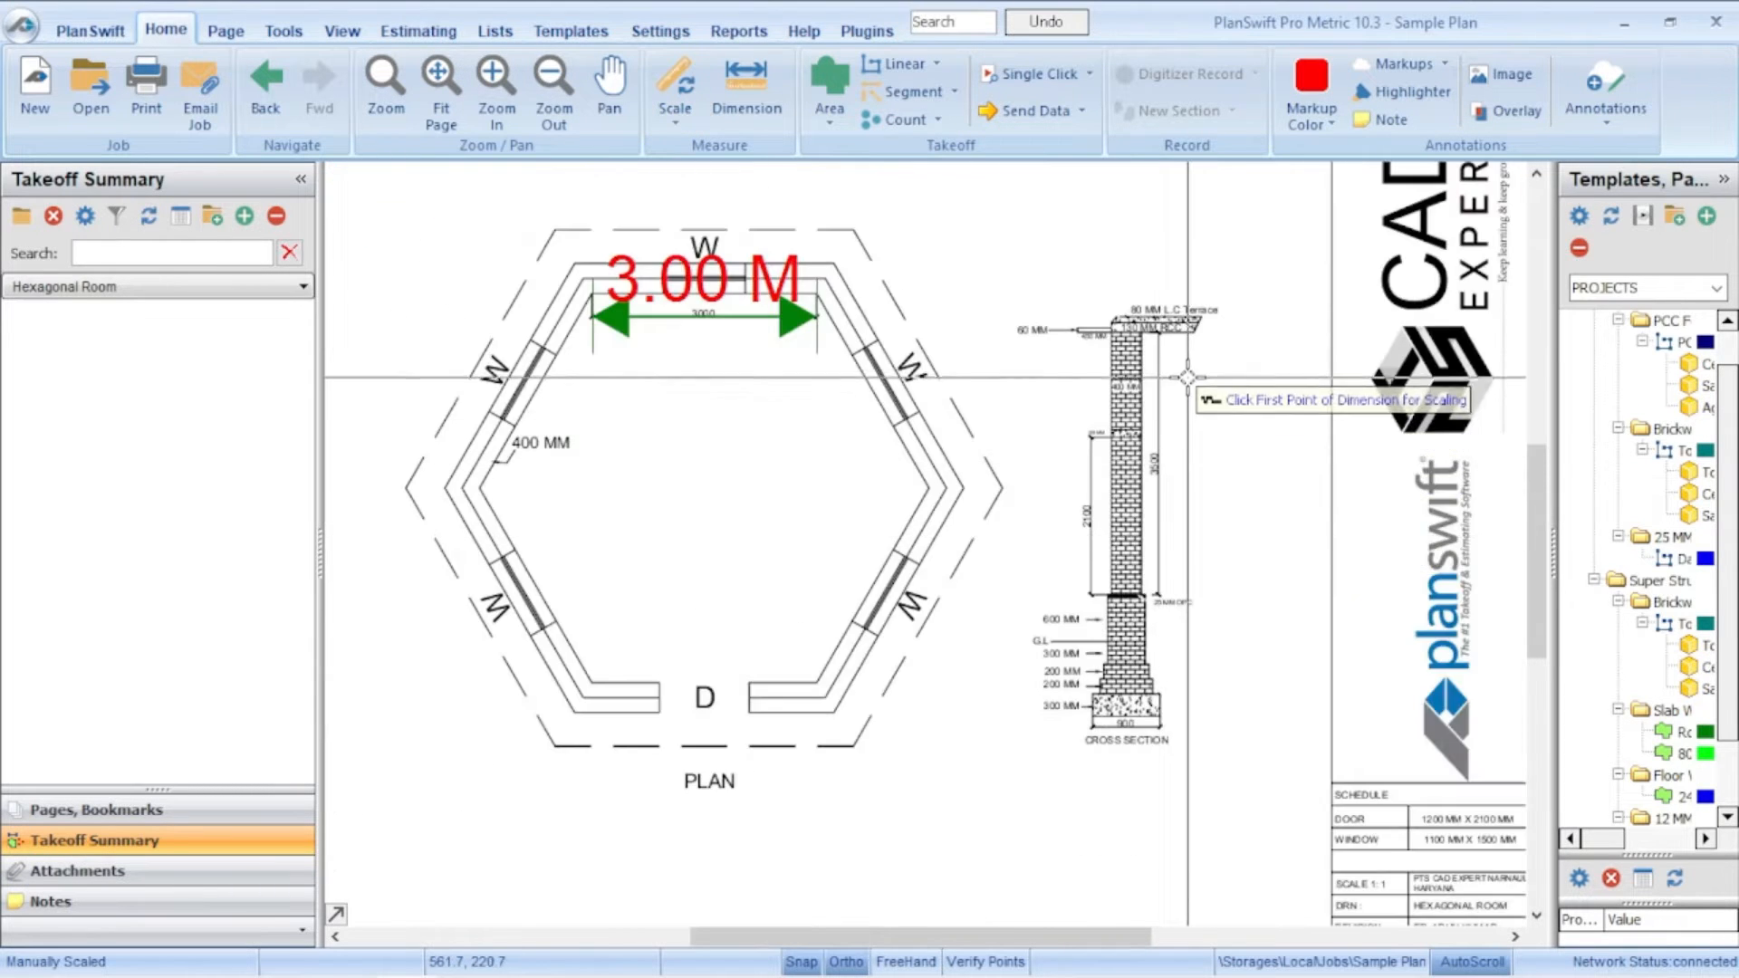
{"action": "scroll", "coordinate": [1178, 380], "scroll_direction": "up", "scroll_amount": 3}
{"action": "scroll", "coordinate": [1174, 373], "scroll_direction": "up", "scroll_amount": 4}
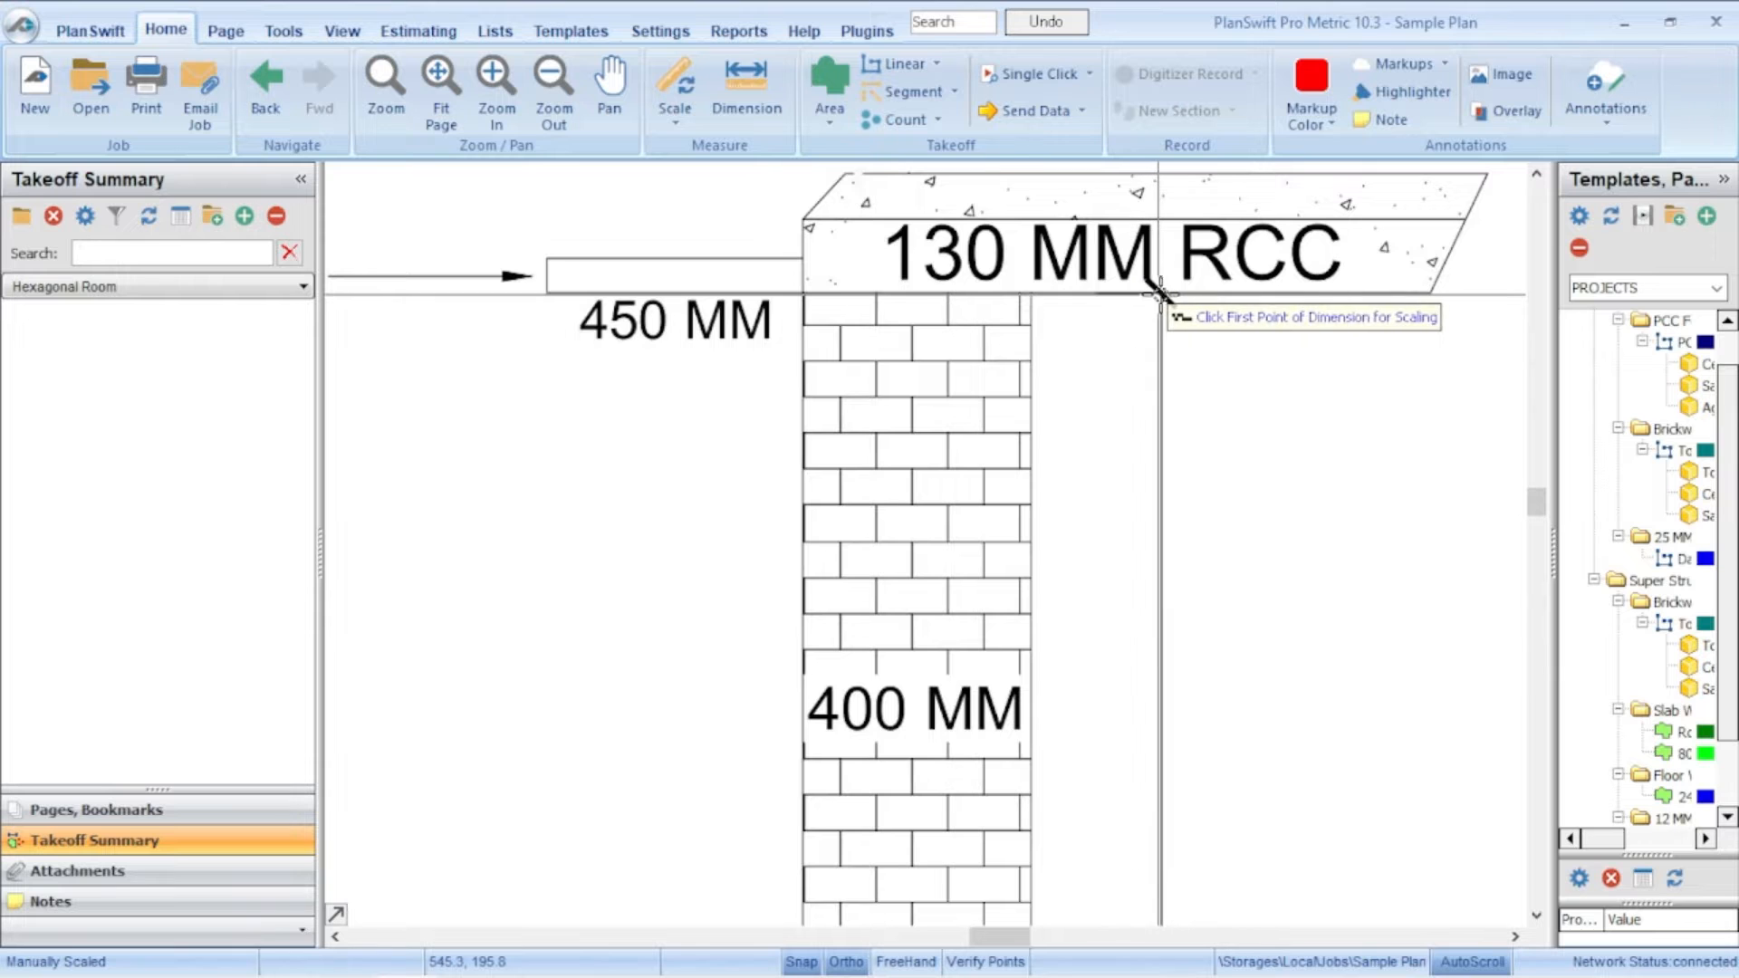
{"action": "left_click", "coordinate": [1162, 295]}
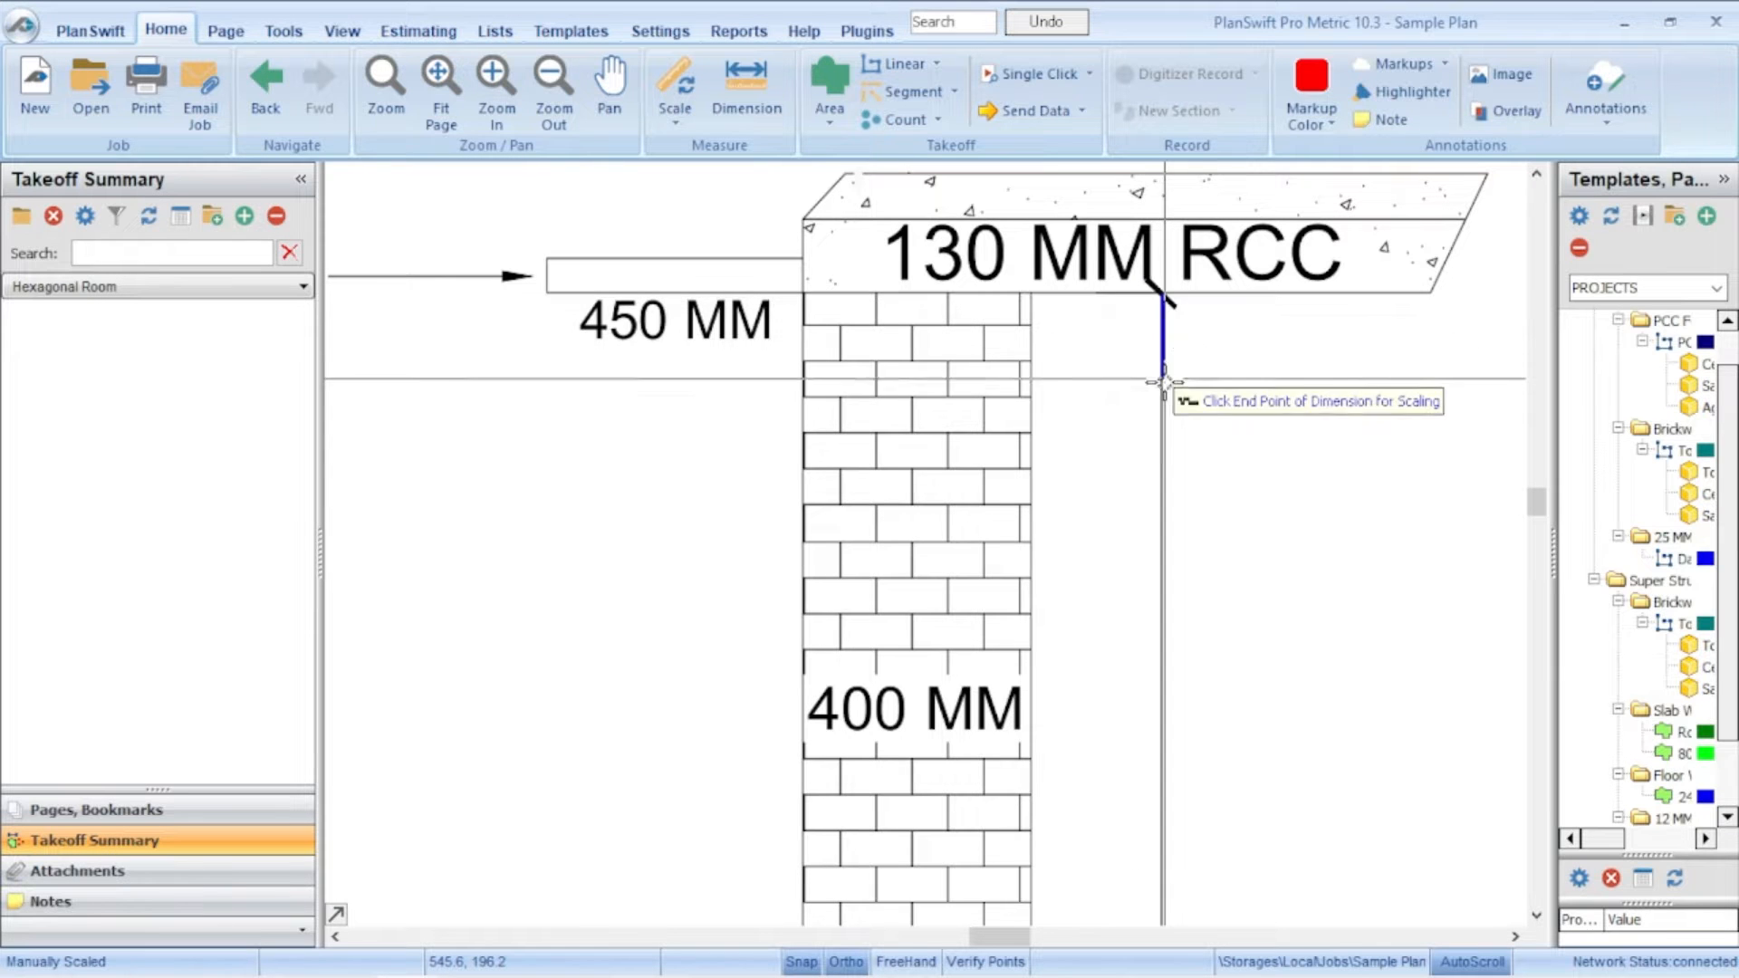
{"action": "scroll", "coordinate": [1164, 296], "scroll_direction": "down", "scroll_amount": 3}
{"action": "scroll", "coordinate": [1166, 809], "scroll_direction": "up", "scroll_amount": 3}
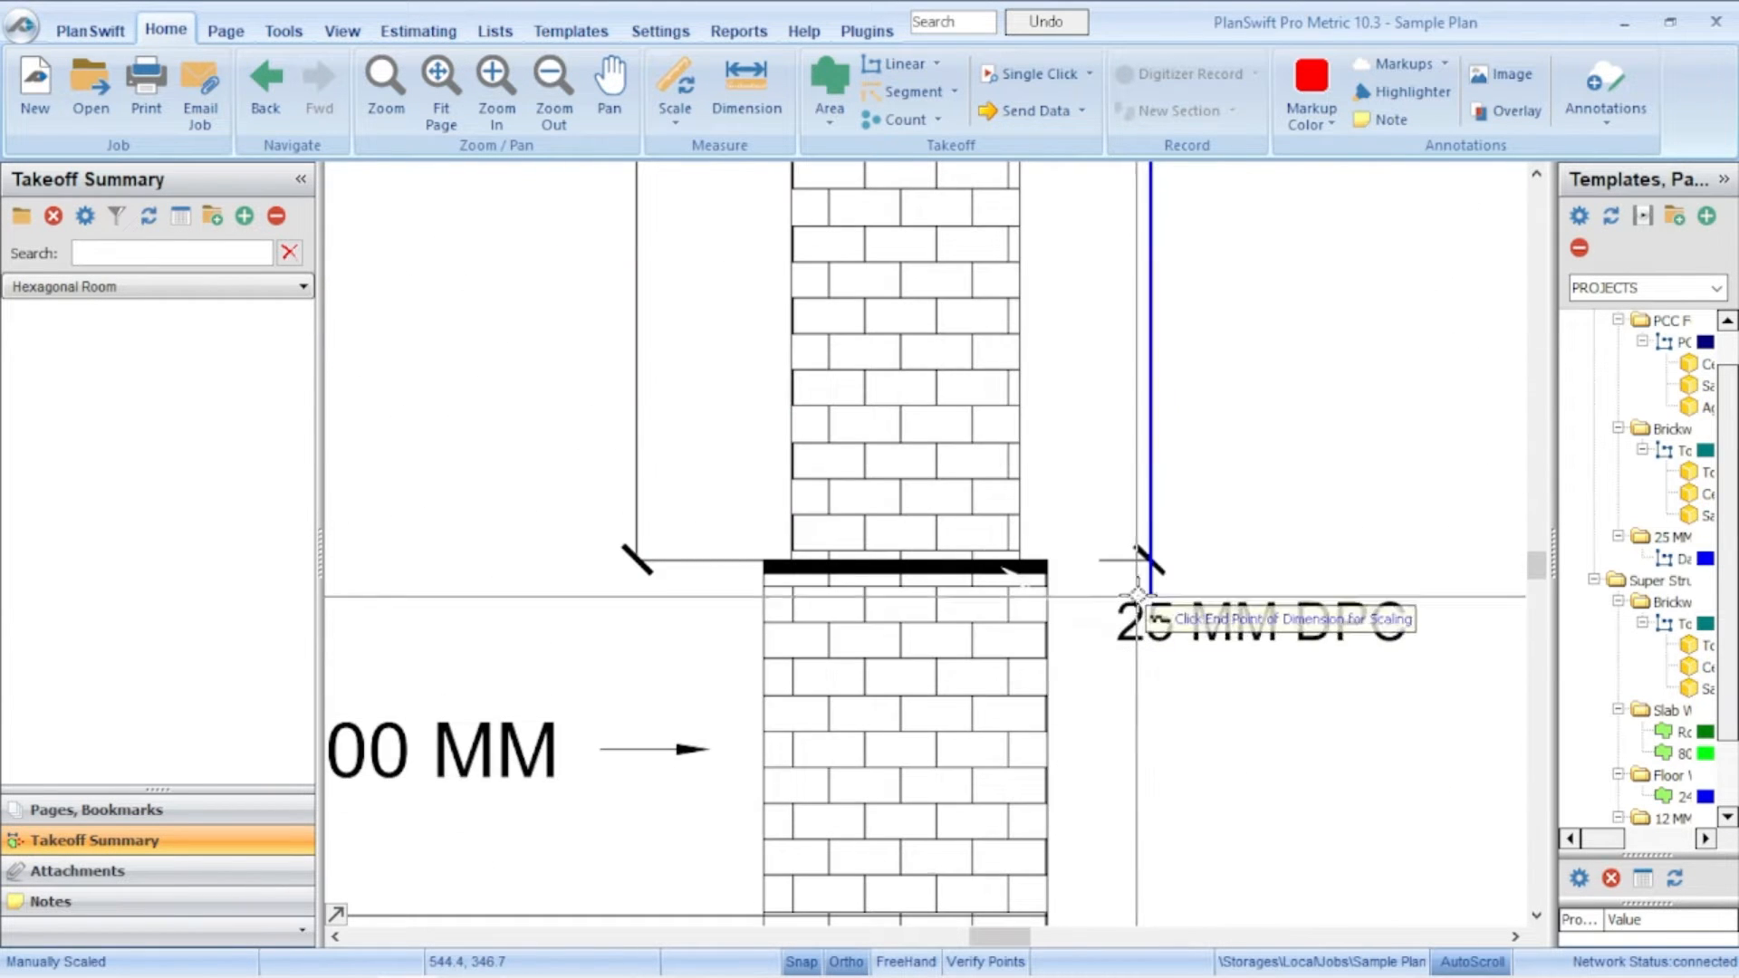
{"action": "scroll", "coordinate": [1152, 556], "scroll_direction": "up", "scroll_amount": 2}
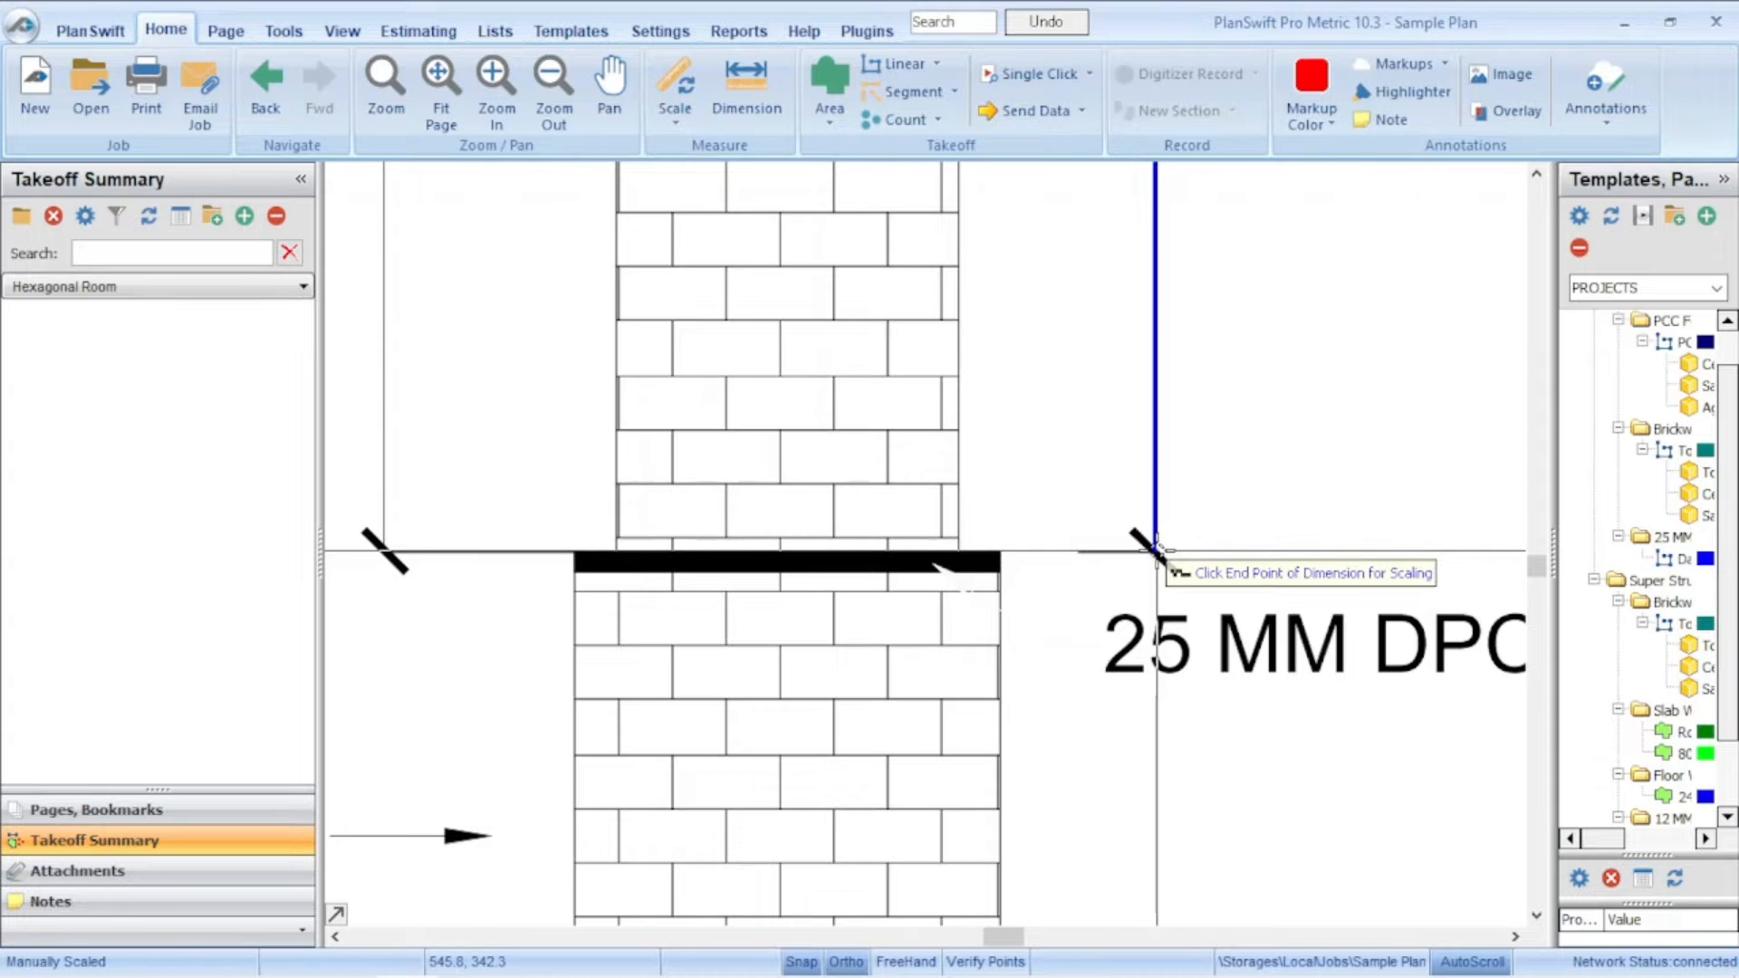
{"action": "left_click", "coordinate": [1157, 549]}
{"action": "scroll", "coordinate": [1159, 525], "scroll_direction": "down", "scroll_amount": 5}
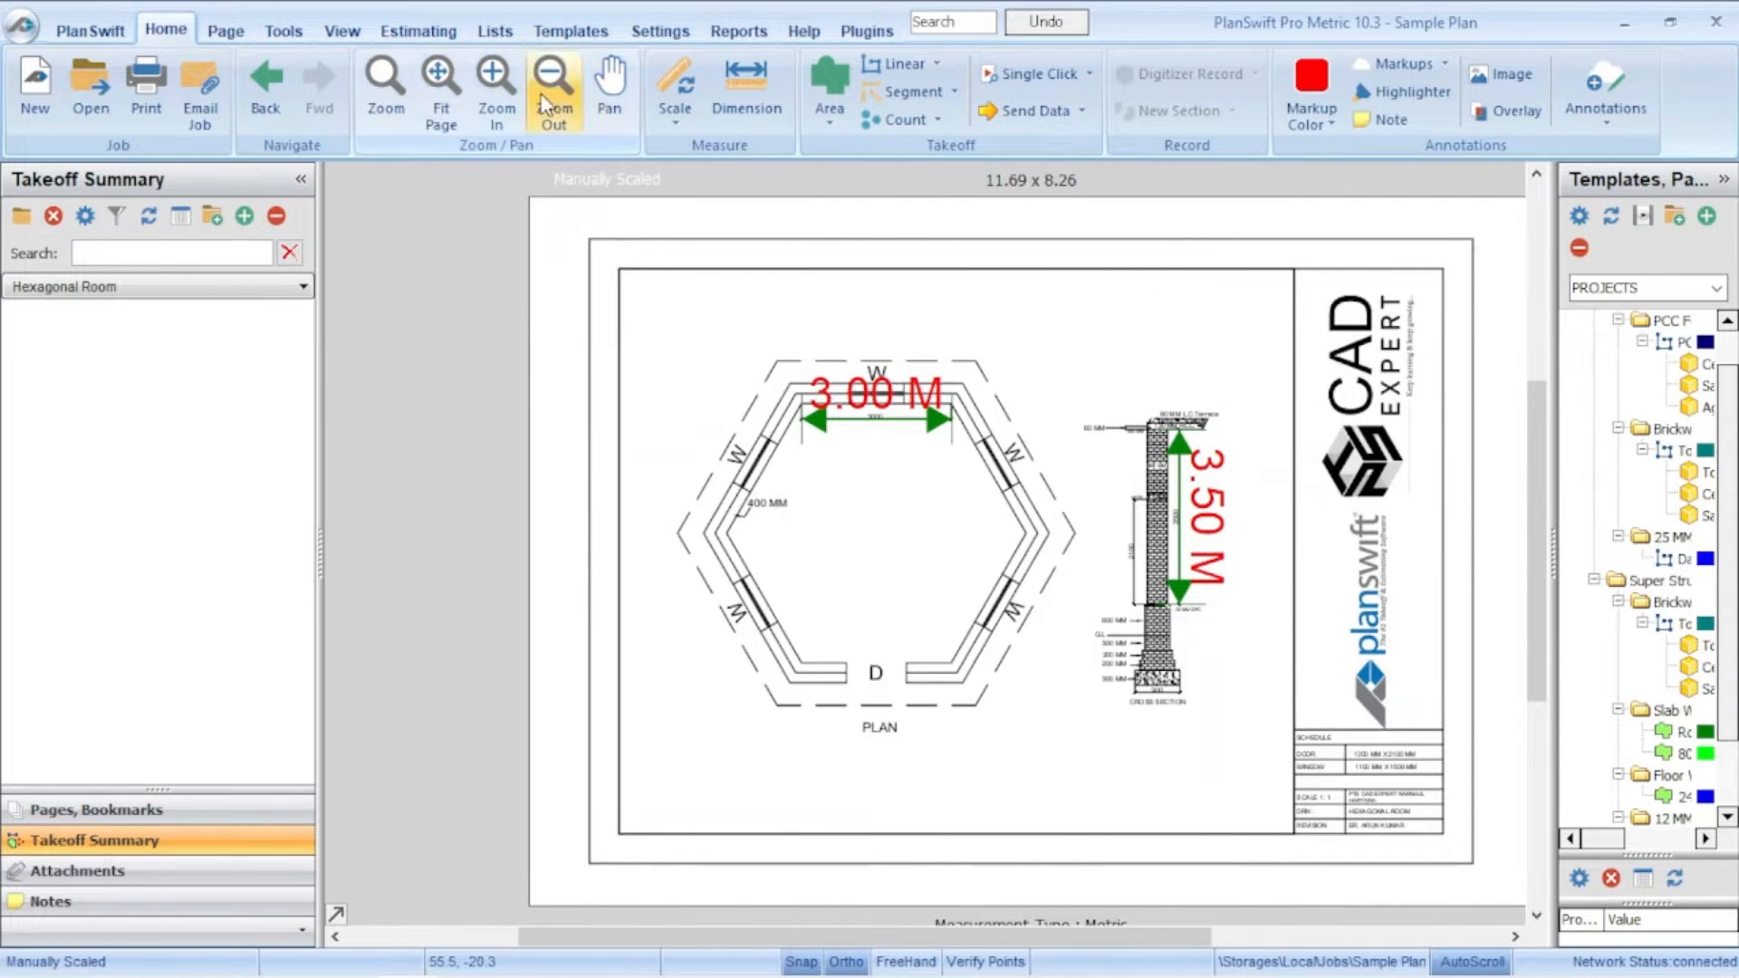
Step: Hide the green scale dimension lines on the drawing
{"action": "left_click", "coordinate": [343, 30]}
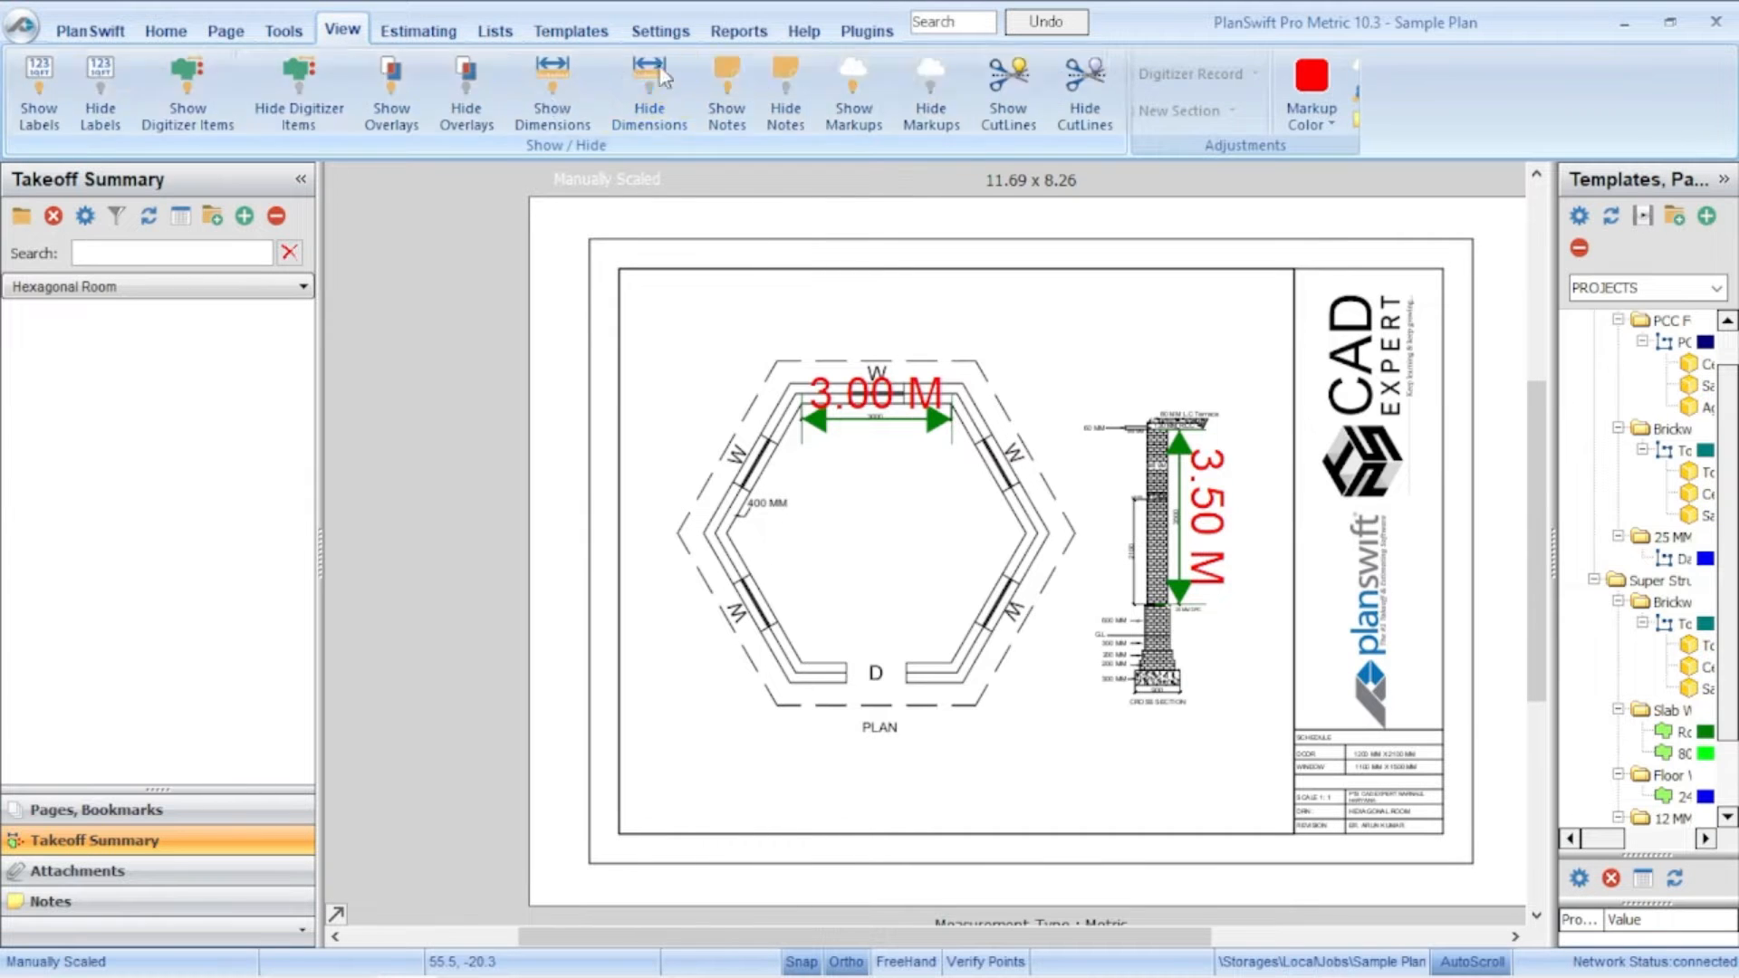
{"action": "left_click", "coordinate": [555, 86]}
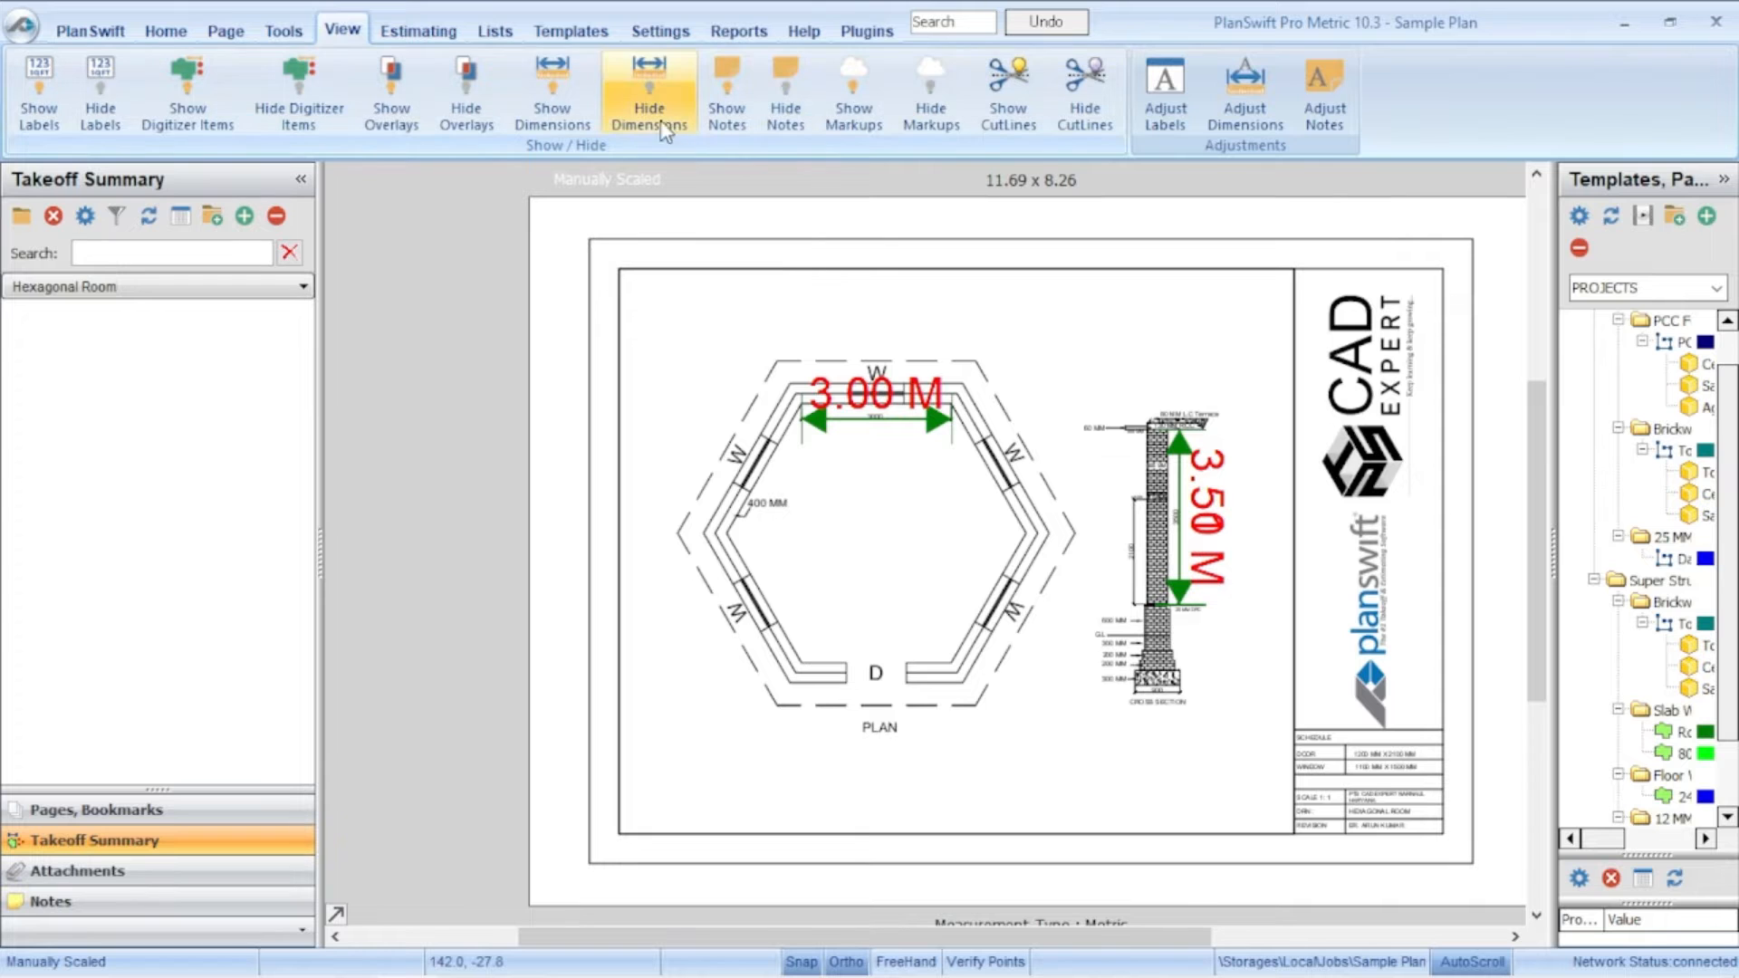
{"action": "left_click", "coordinate": [657, 79]}
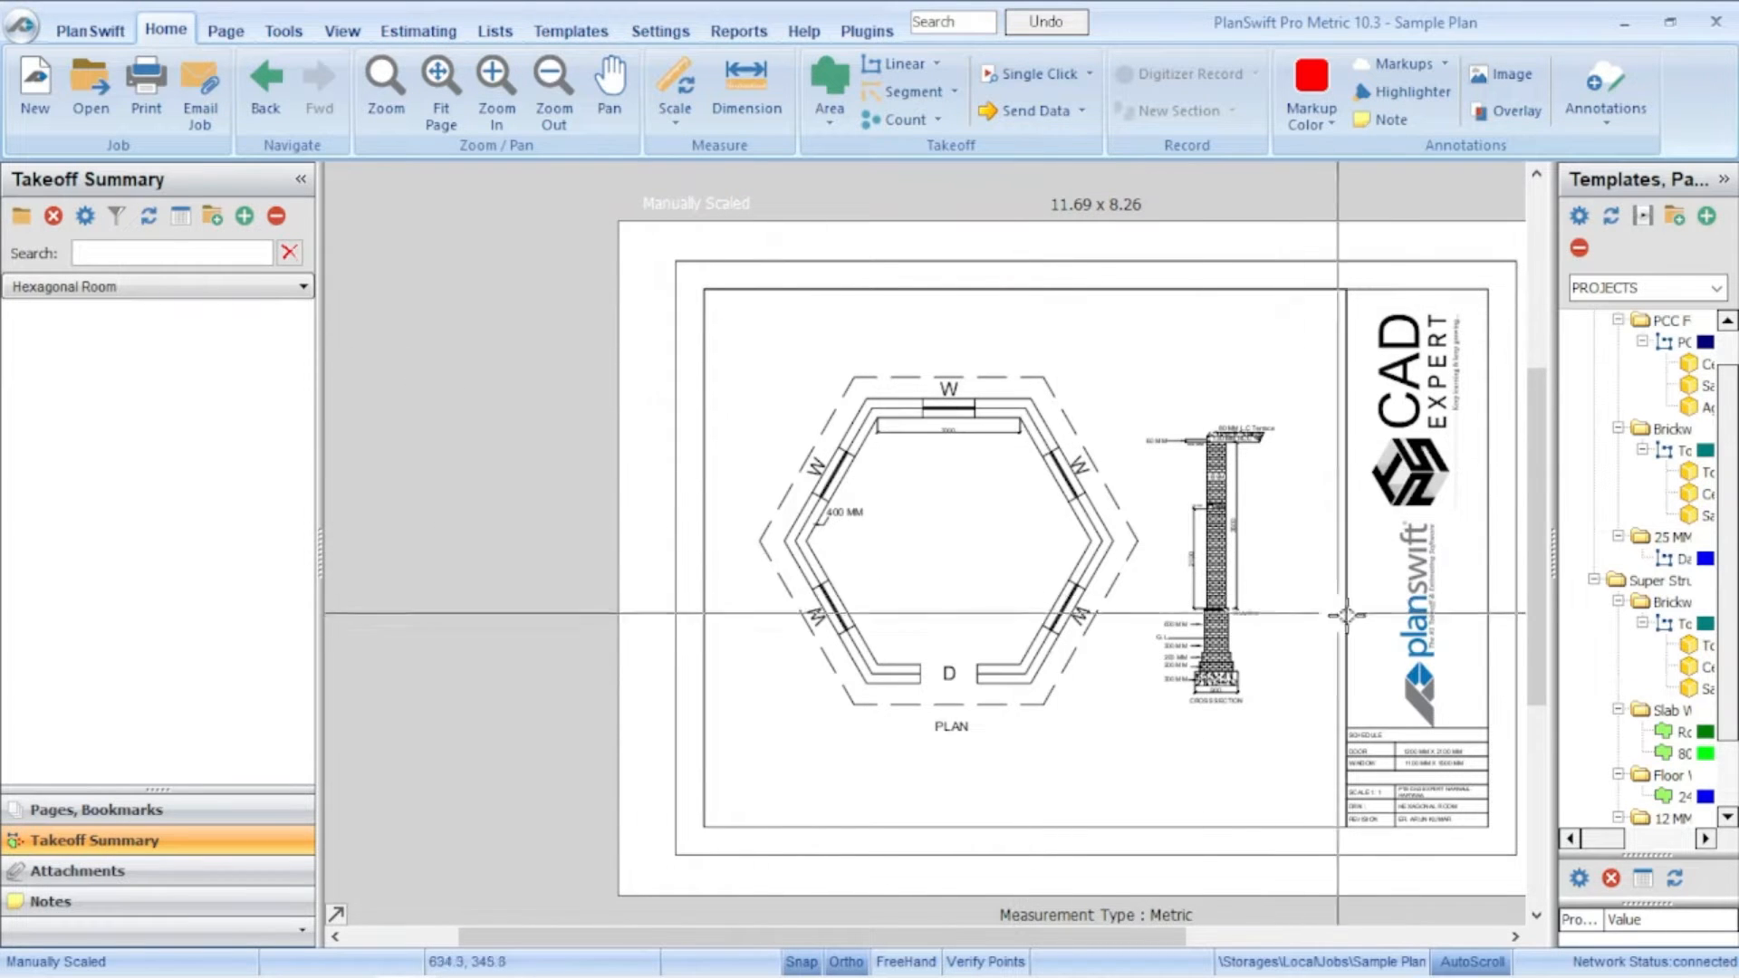
Step: Examine the wall cross section, including the foundation footing, the stepped brickwork layers and their heights up to the DPC
{"action": "scroll", "coordinate": [1341, 609], "scroll_direction": "up", "scroll_amount": 2}
{"action": "scroll", "coordinate": [1050, 531], "scroll_direction": "up", "scroll_amount": 3}
{"action": "scroll", "coordinate": [1051, 532], "scroll_direction": "down", "scroll_amount": 1}
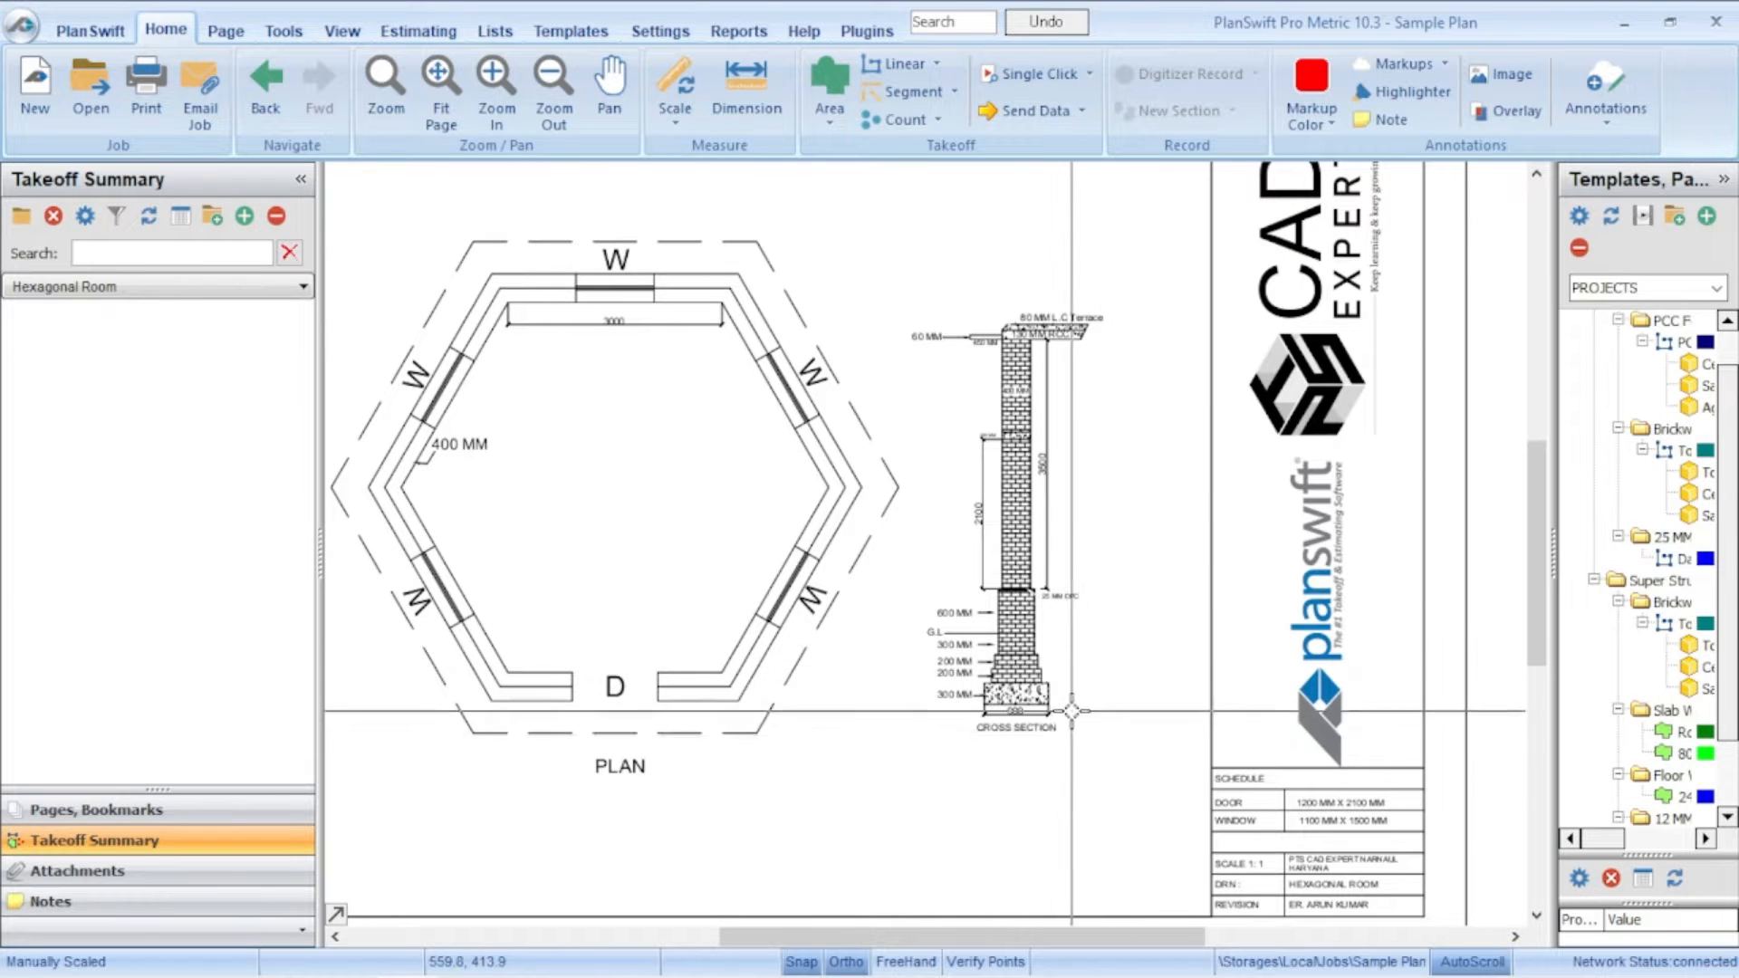
{"action": "scroll", "coordinate": [1051, 738], "scroll_direction": "up", "scroll_amount": 3}
{"action": "scroll", "coordinate": [1063, 714], "scroll_direction": "down", "scroll_amount": 3}
{"action": "scroll", "coordinate": [962, 390], "scroll_direction": "up", "scroll_amount": 2}
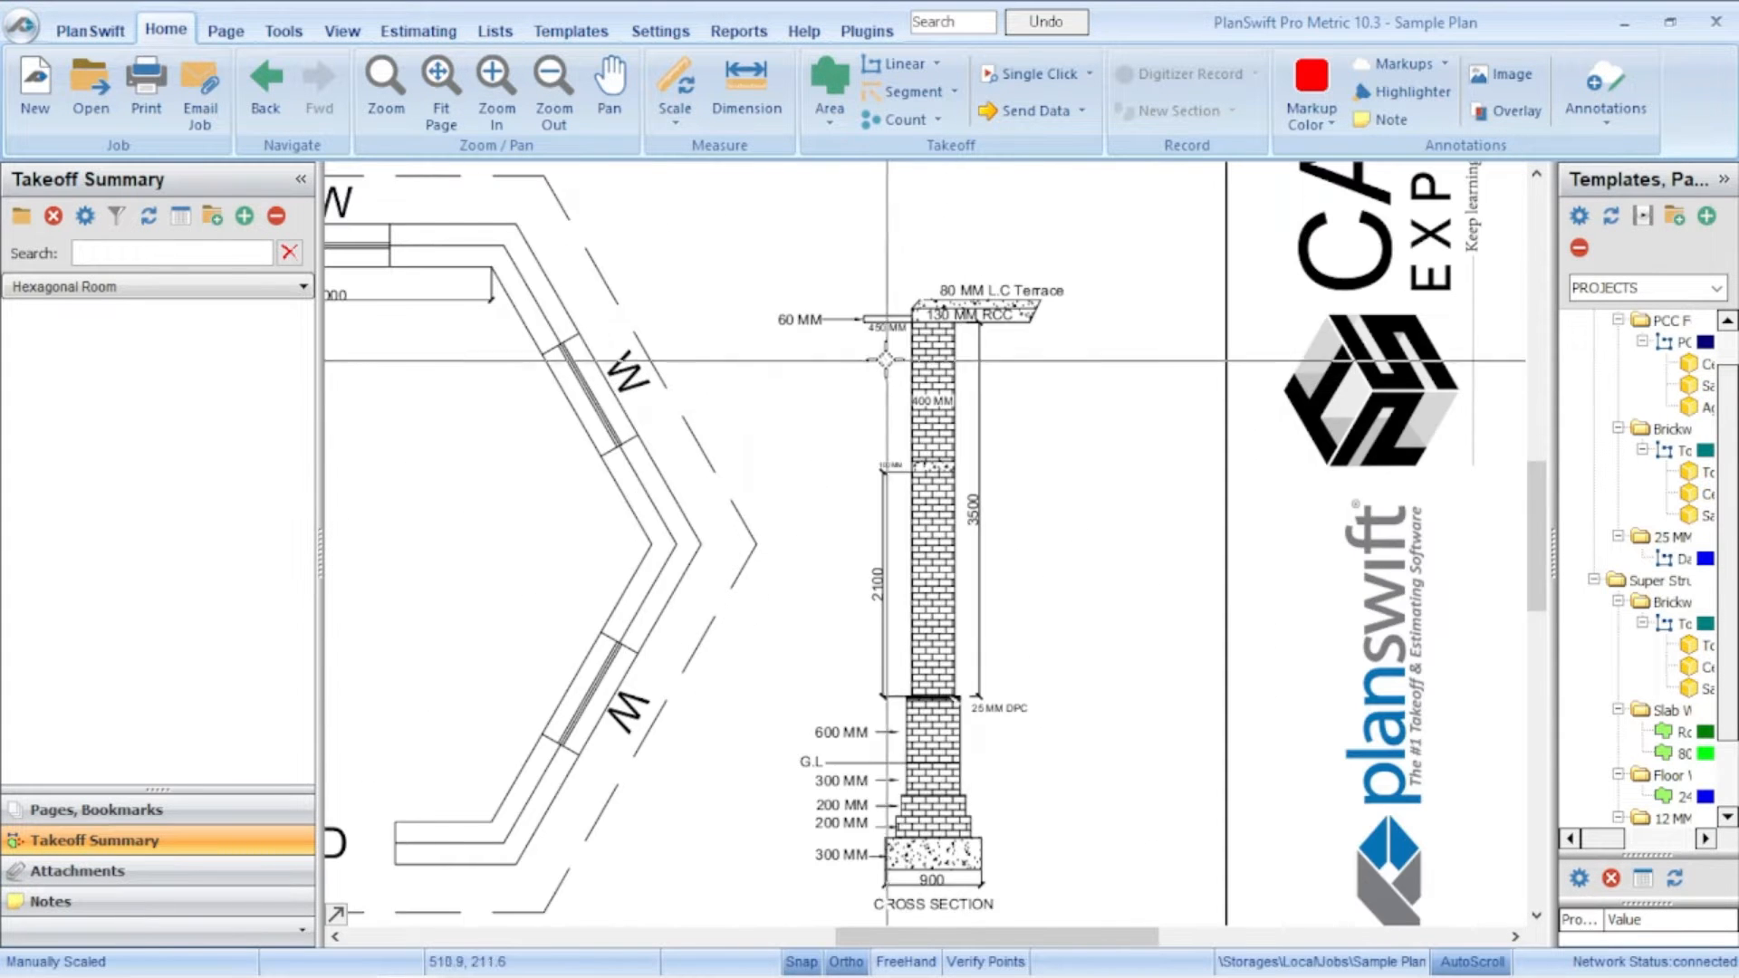
{"action": "scroll", "coordinate": [1017, 648], "scroll_direction": "up", "scroll_amount": 1}
{"action": "scroll", "coordinate": [1015, 605], "scroll_direction": "down", "scroll_amount": 1}
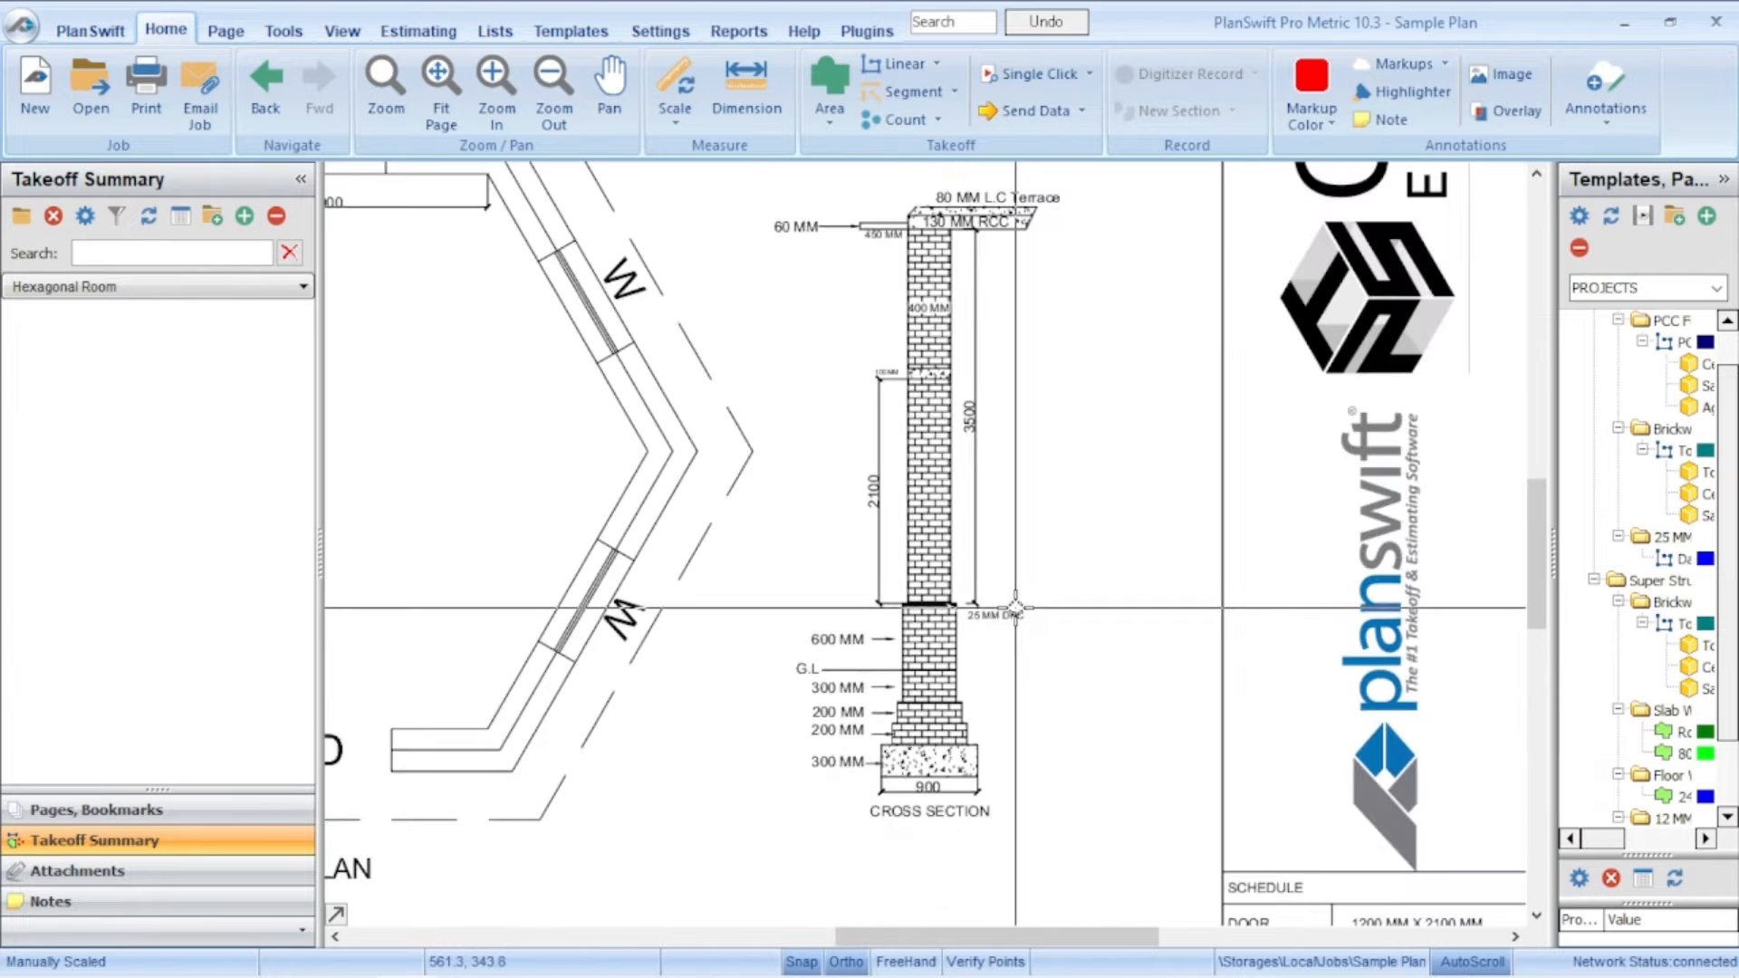
{"action": "scroll", "coordinate": [923, 788], "scroll_direction": "up", "scroll_amount": 2}
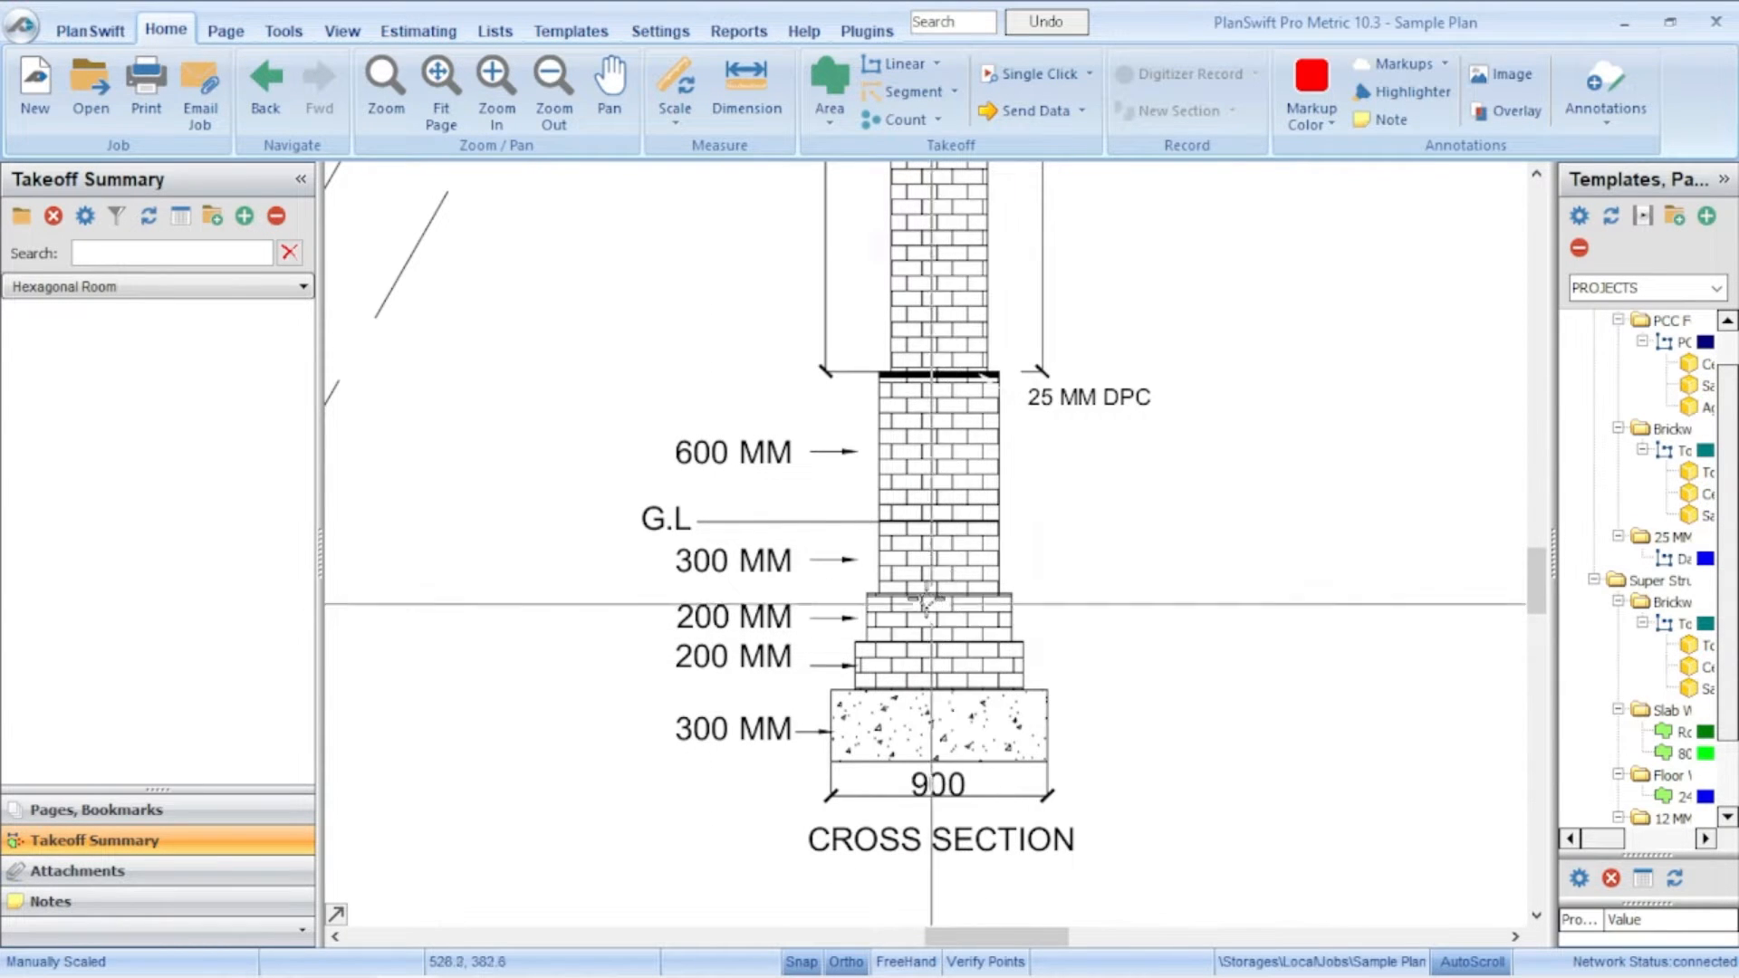
{"action": "scroll", "coordinate": [1003, 517], "scroll_direction": "down", "scroll_amount": 1}
{"action": "scroll", "coordinate": [1006, 551], "scroll_direction": "down", "scroll_amount": 2}
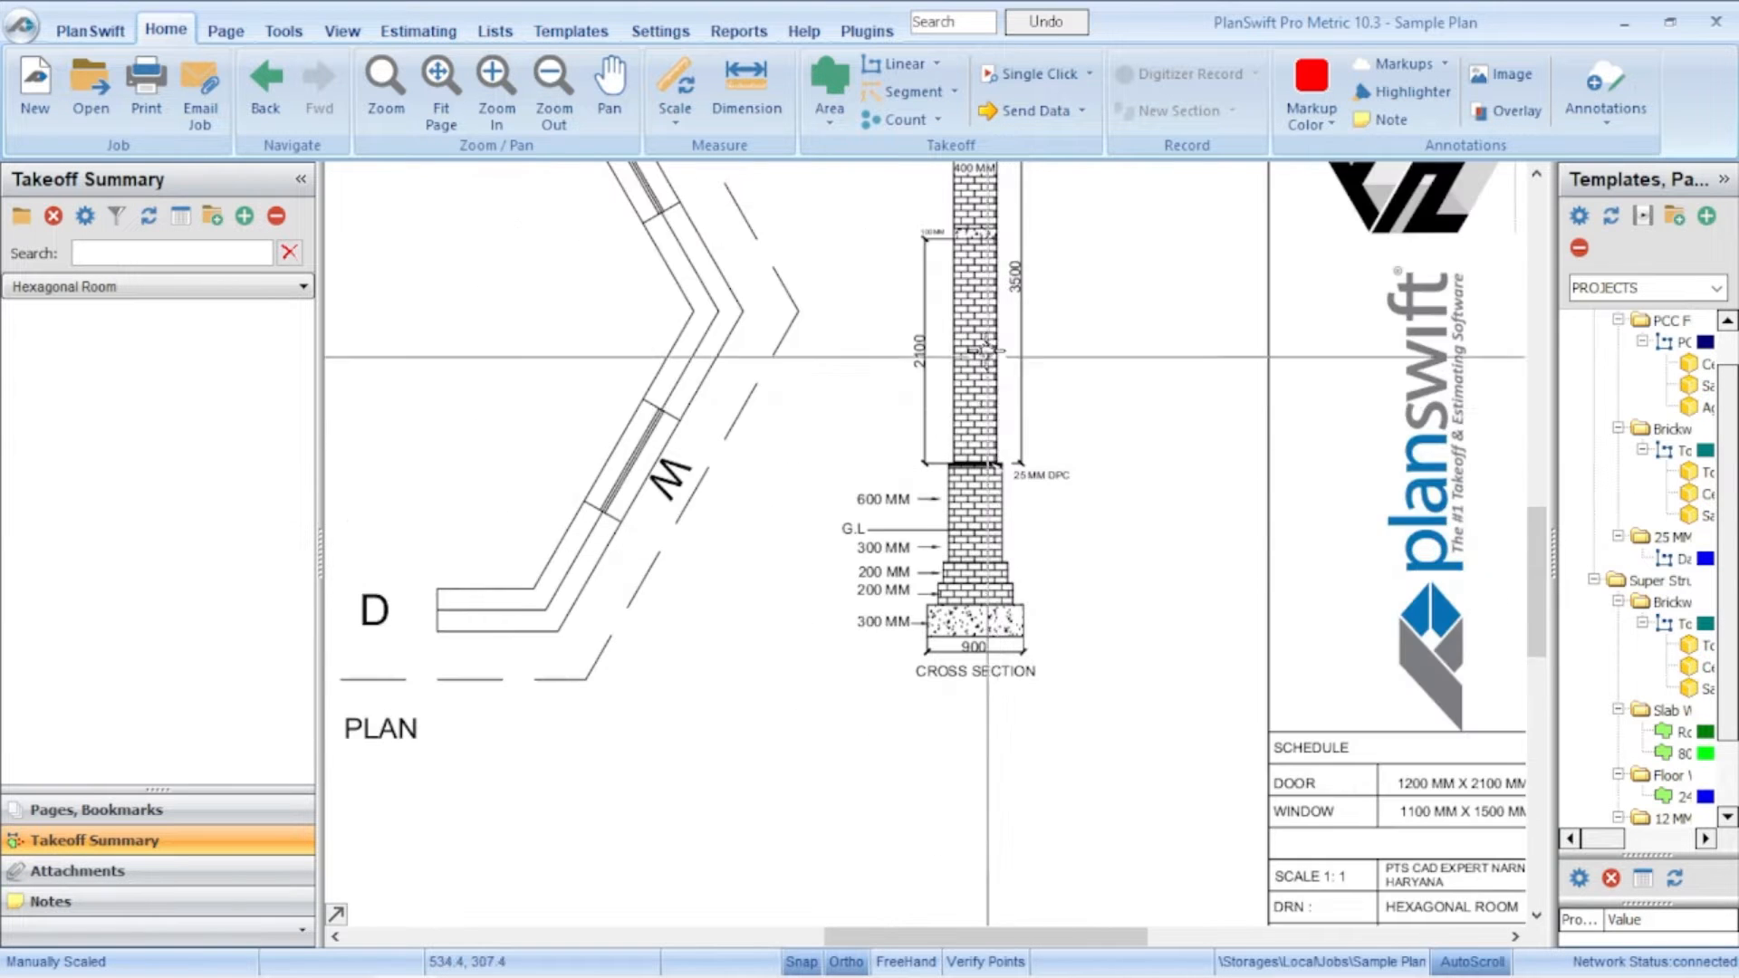
Step: Examine the superstructure in the cross section, covering the DPC level, wall height, RCC slab and L.C terrace, and review the whole sheet
{"action": "scroll", "coordinate": [965, 580], "scroll_direction": "up", "scroll_amount": 3}
{"action": "scroll", "coordinate": [974, 579], "scroll_direction": "down", "scroll_amount": 2}
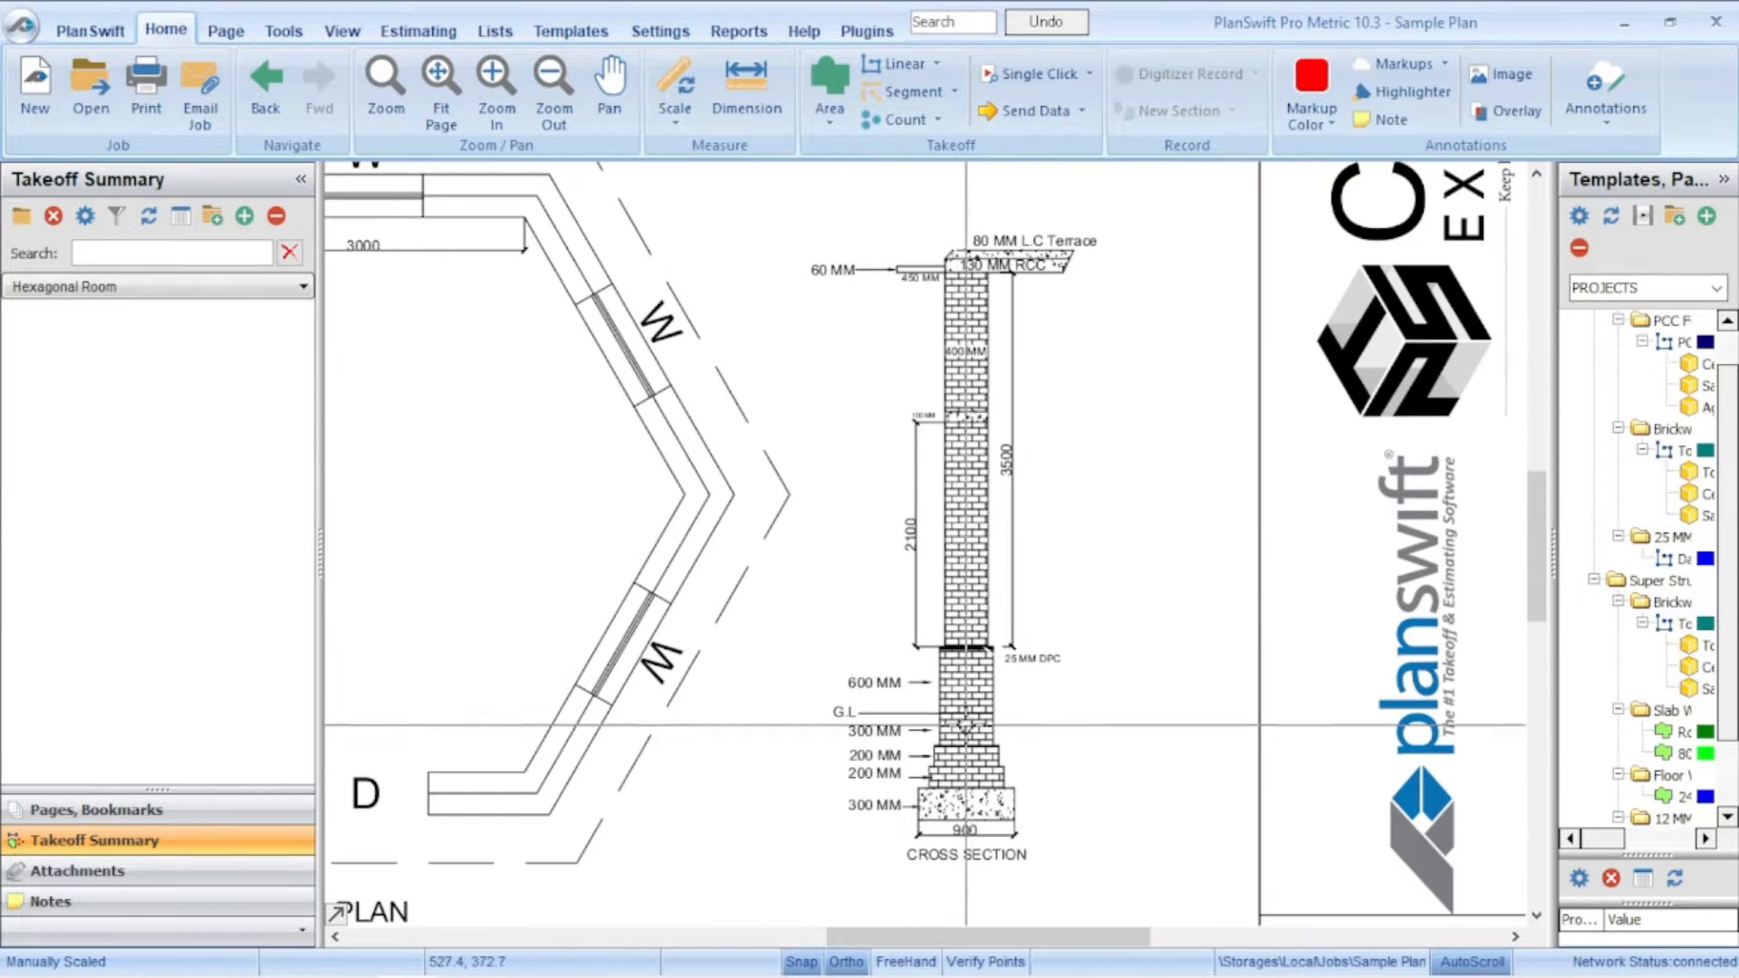
{"action": "scroll", "coordinate": [996, 544], "scroll_direction": "up", "scroll_amount": 3}
{"action": "scroll", "coordinate": [1018, 603], "scroll_direction": "down", "scroll_amount": 1}
{"action": "scroll", "coordinate": [1018, 602], "scroll_direction": "down", "scroll_amount": 2}
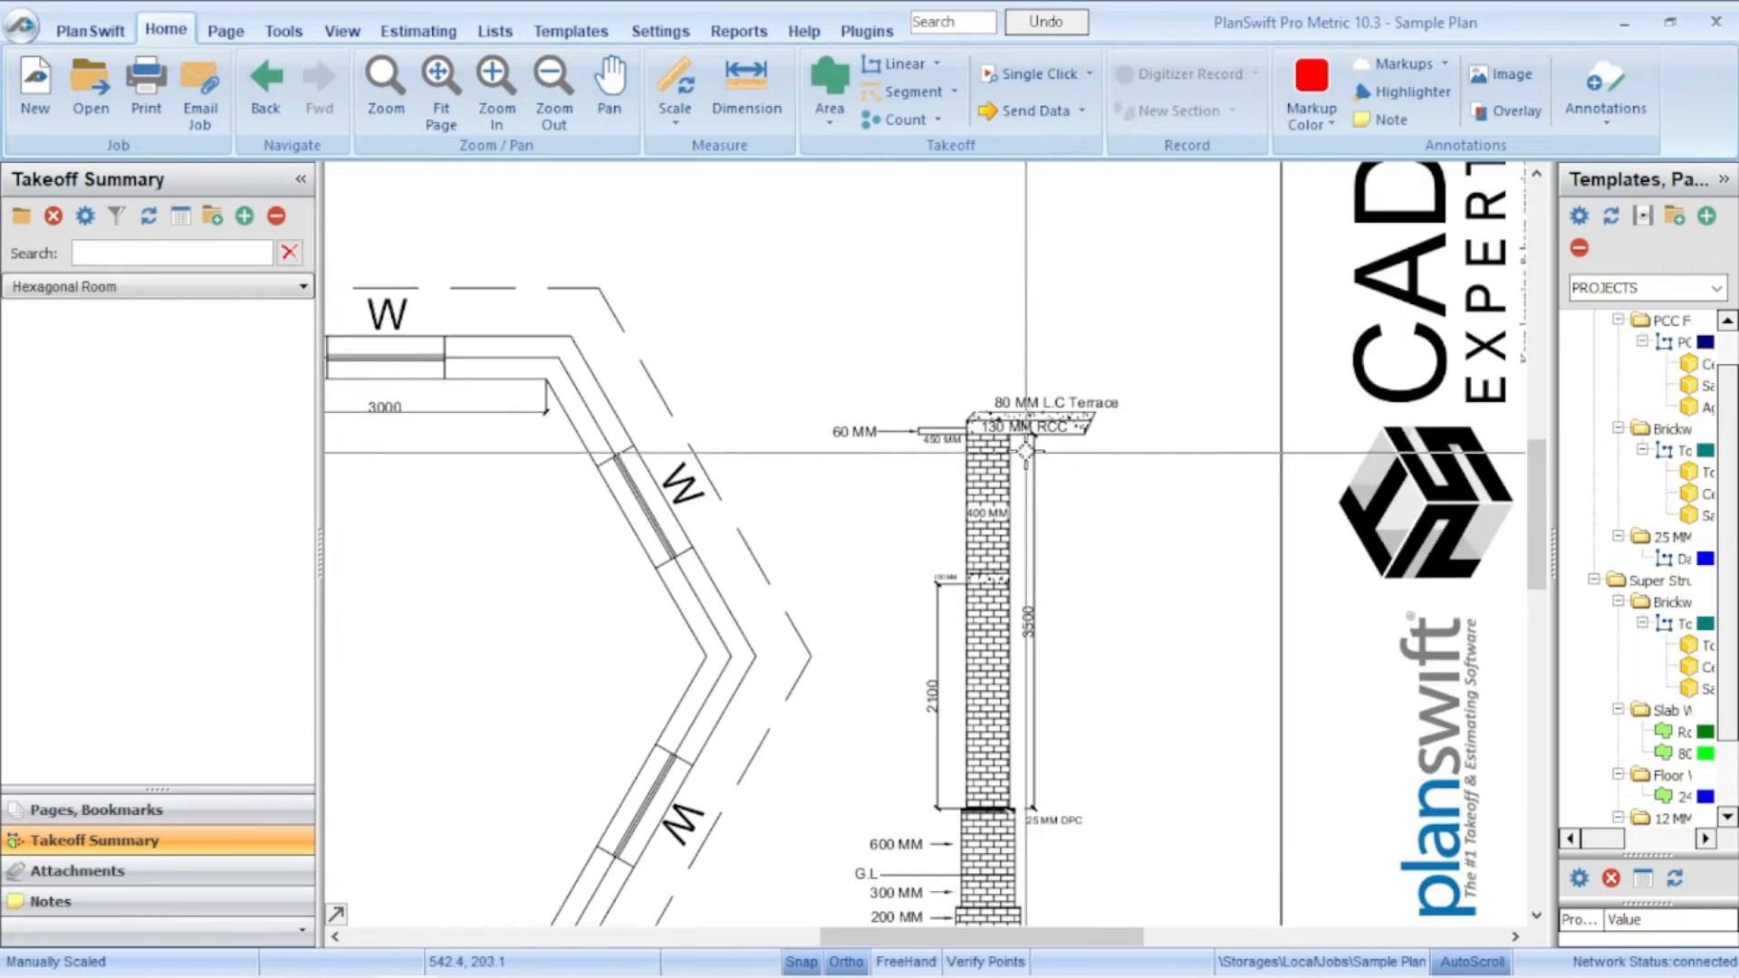
{"action": "scroll", "coordinate": [1018, 598], "scroll_direction": "up", "scroll_amount": 5}
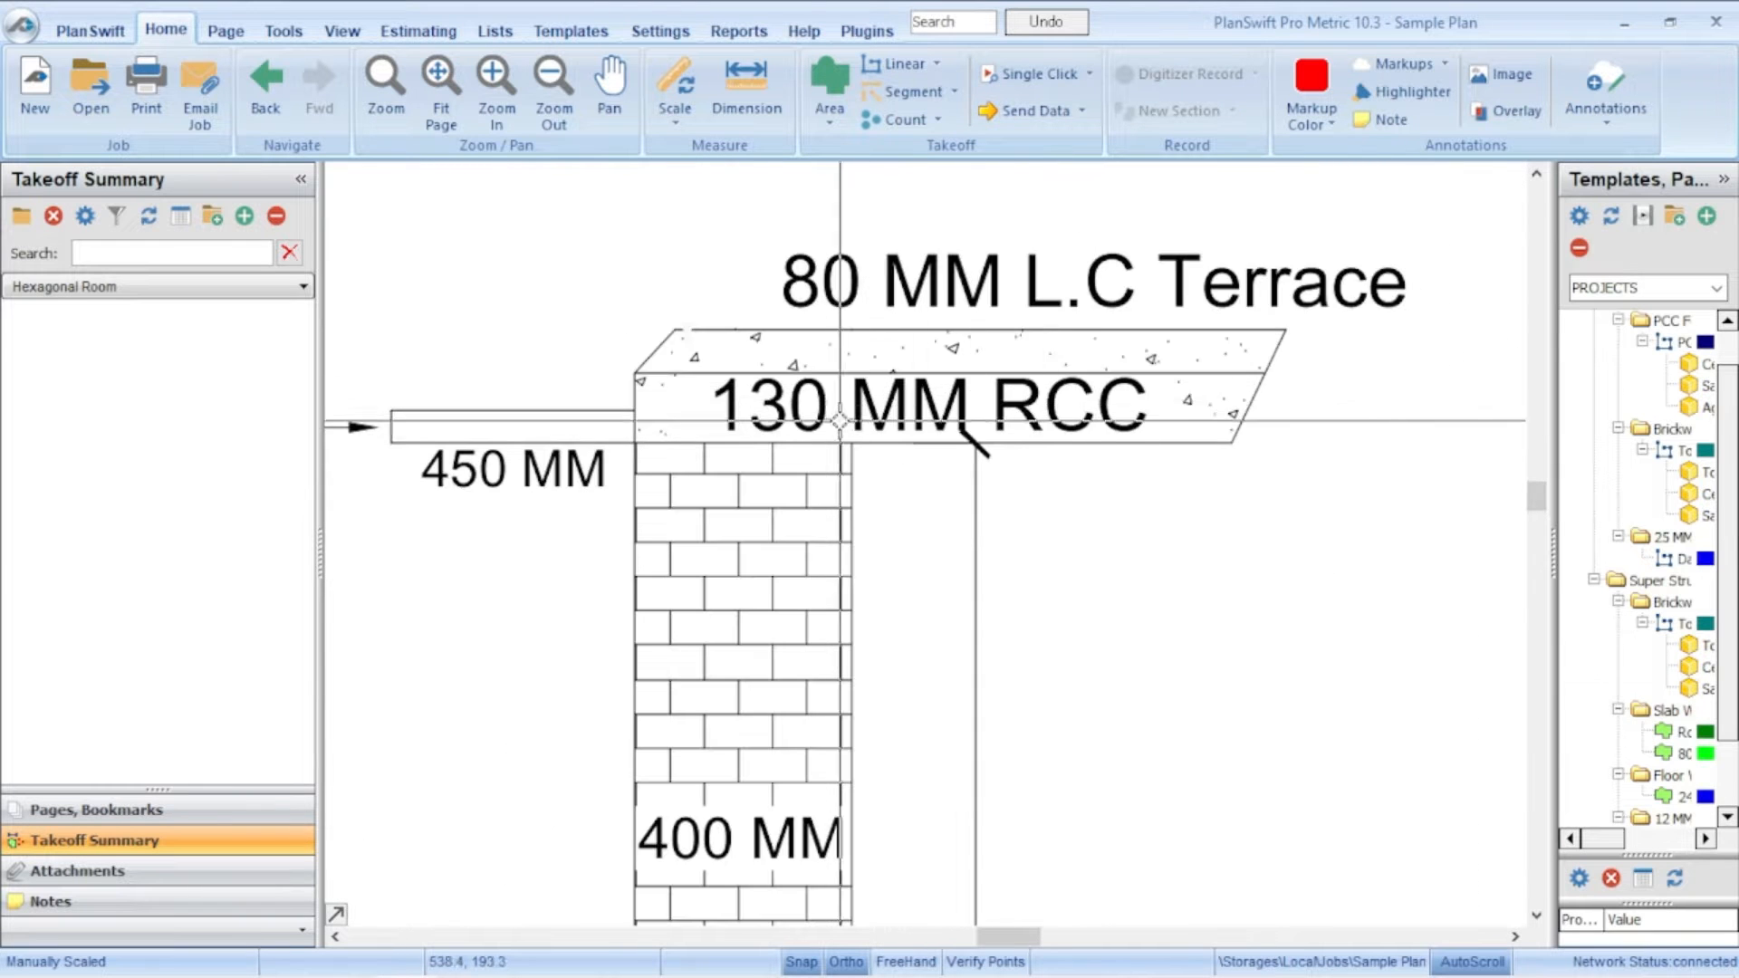
{"action": "scroll", "coordinate": [938, 376], "scroll_direction": "down", "scroll_amount": 3}
{"action": "scroll", "coordinate": [938, 374], "scroll_direction": "down", "scroll_amount": 2}
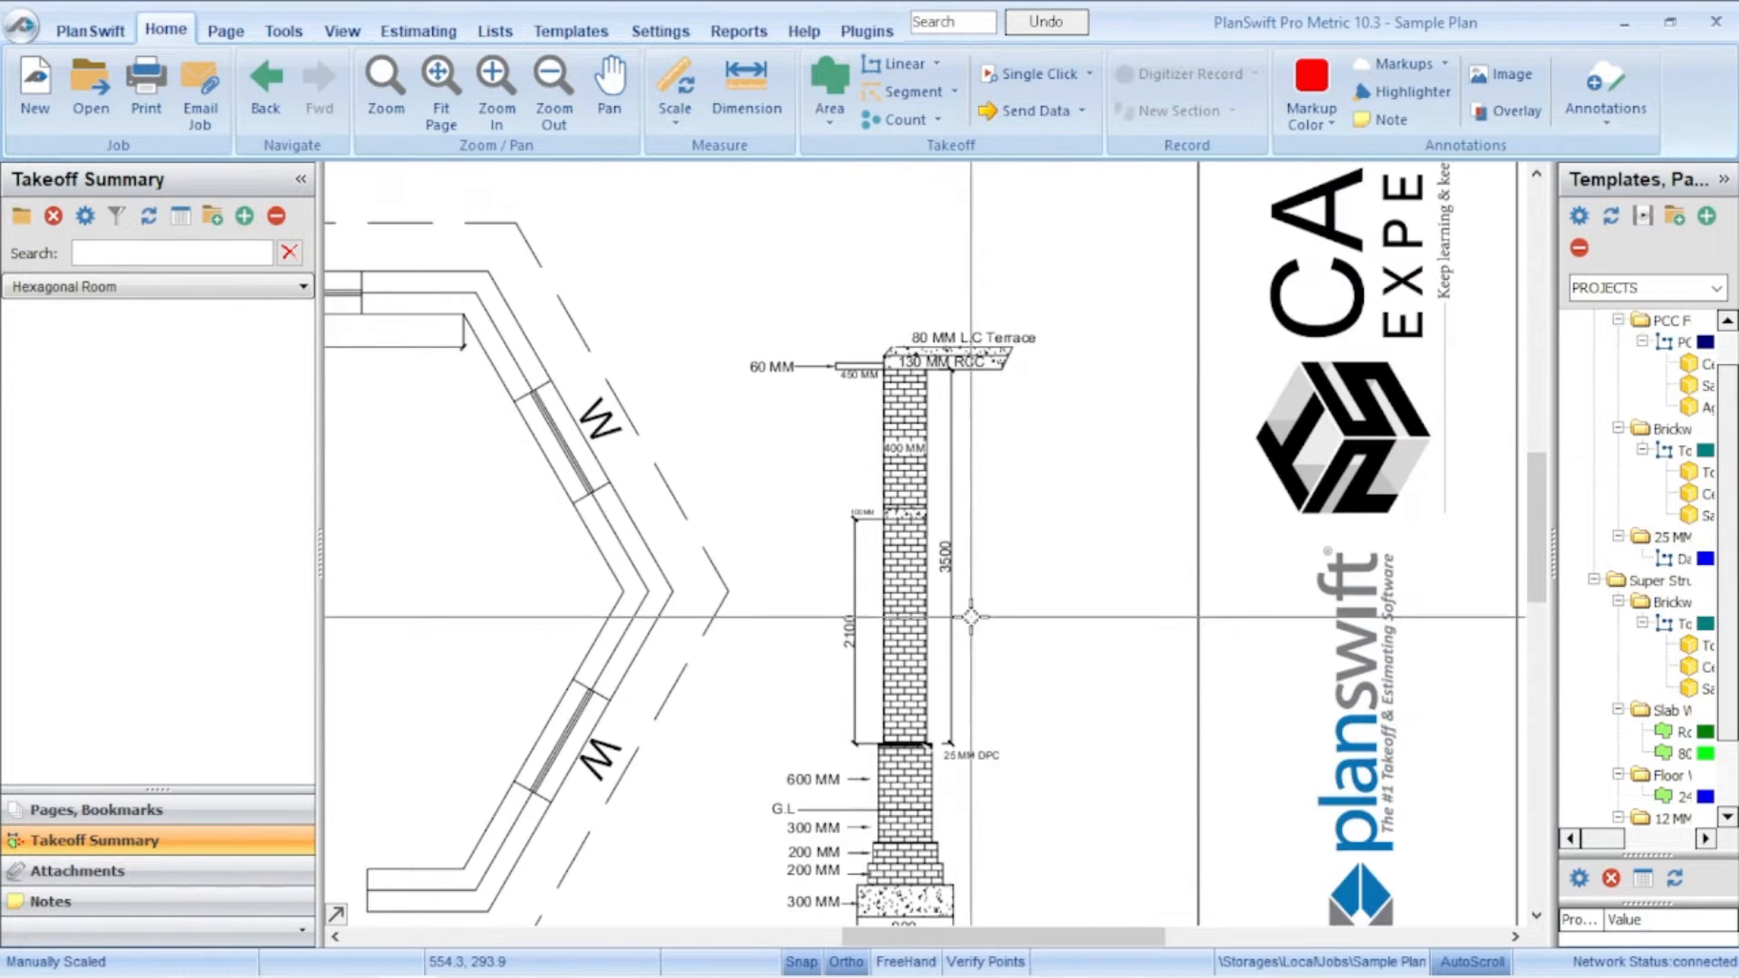
{"action": "scroll", "coordinate": [983, 738], "scroll_direction": "up", "scroll_amount": 4}
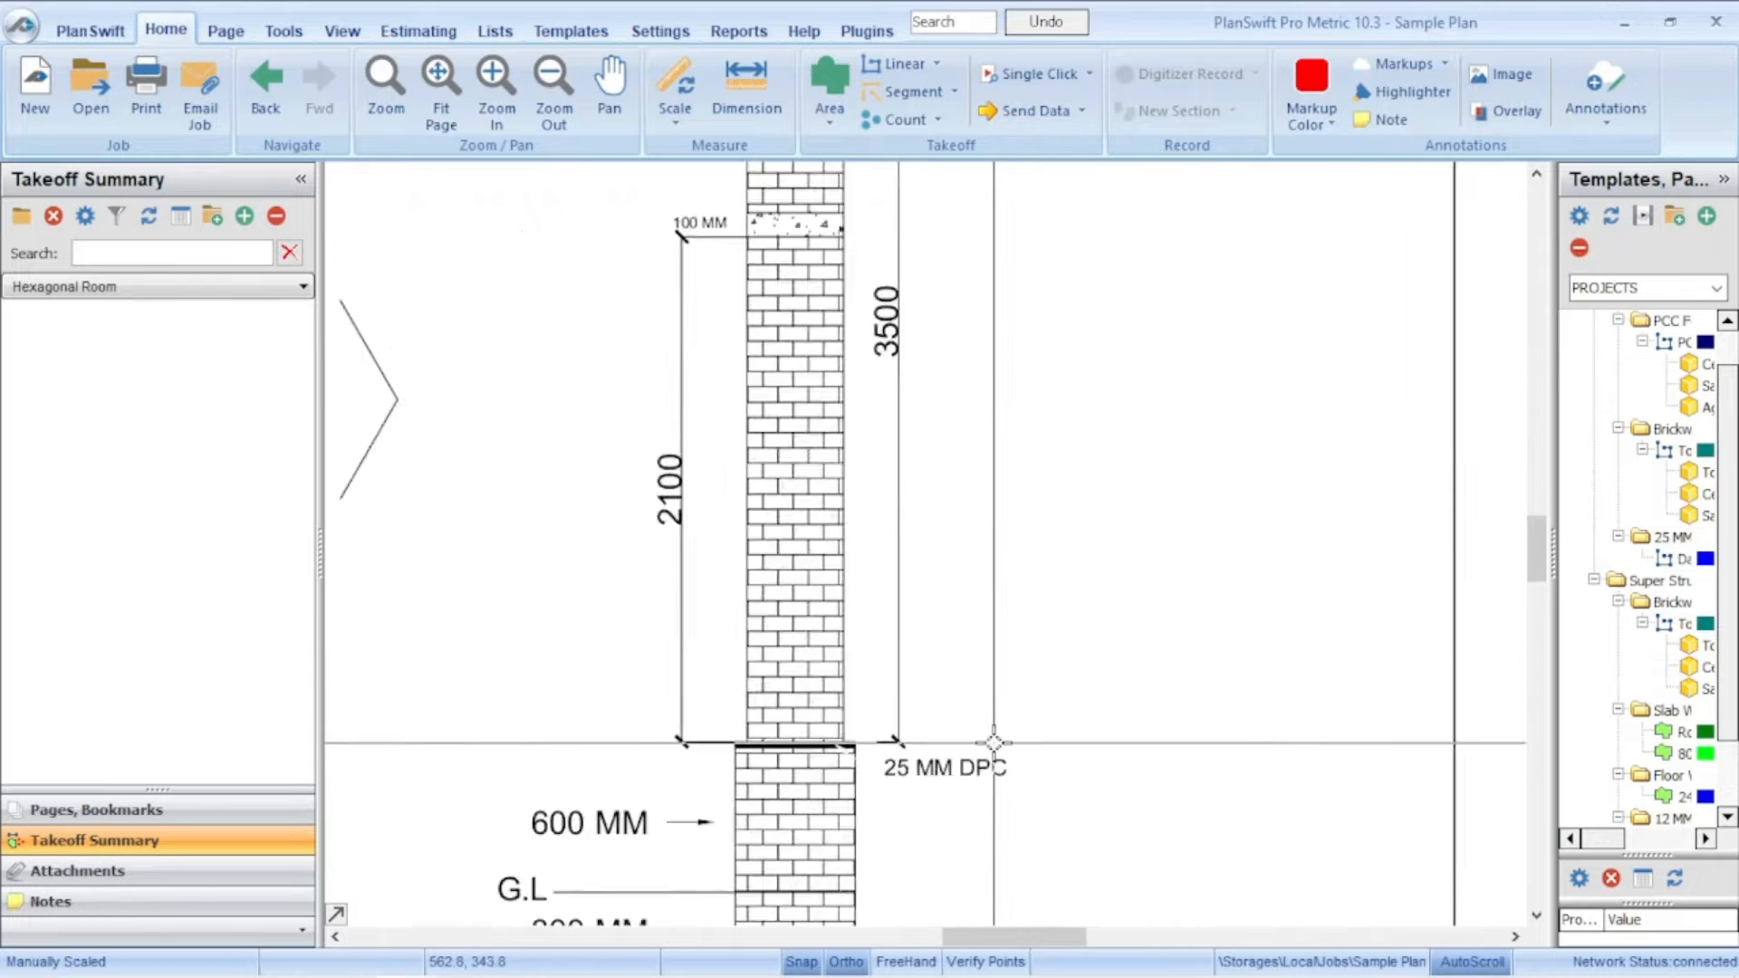
{"action": "scroll", "coordinate": [967, 507], "scroll_direction": "down", "scroll_amount": 3}
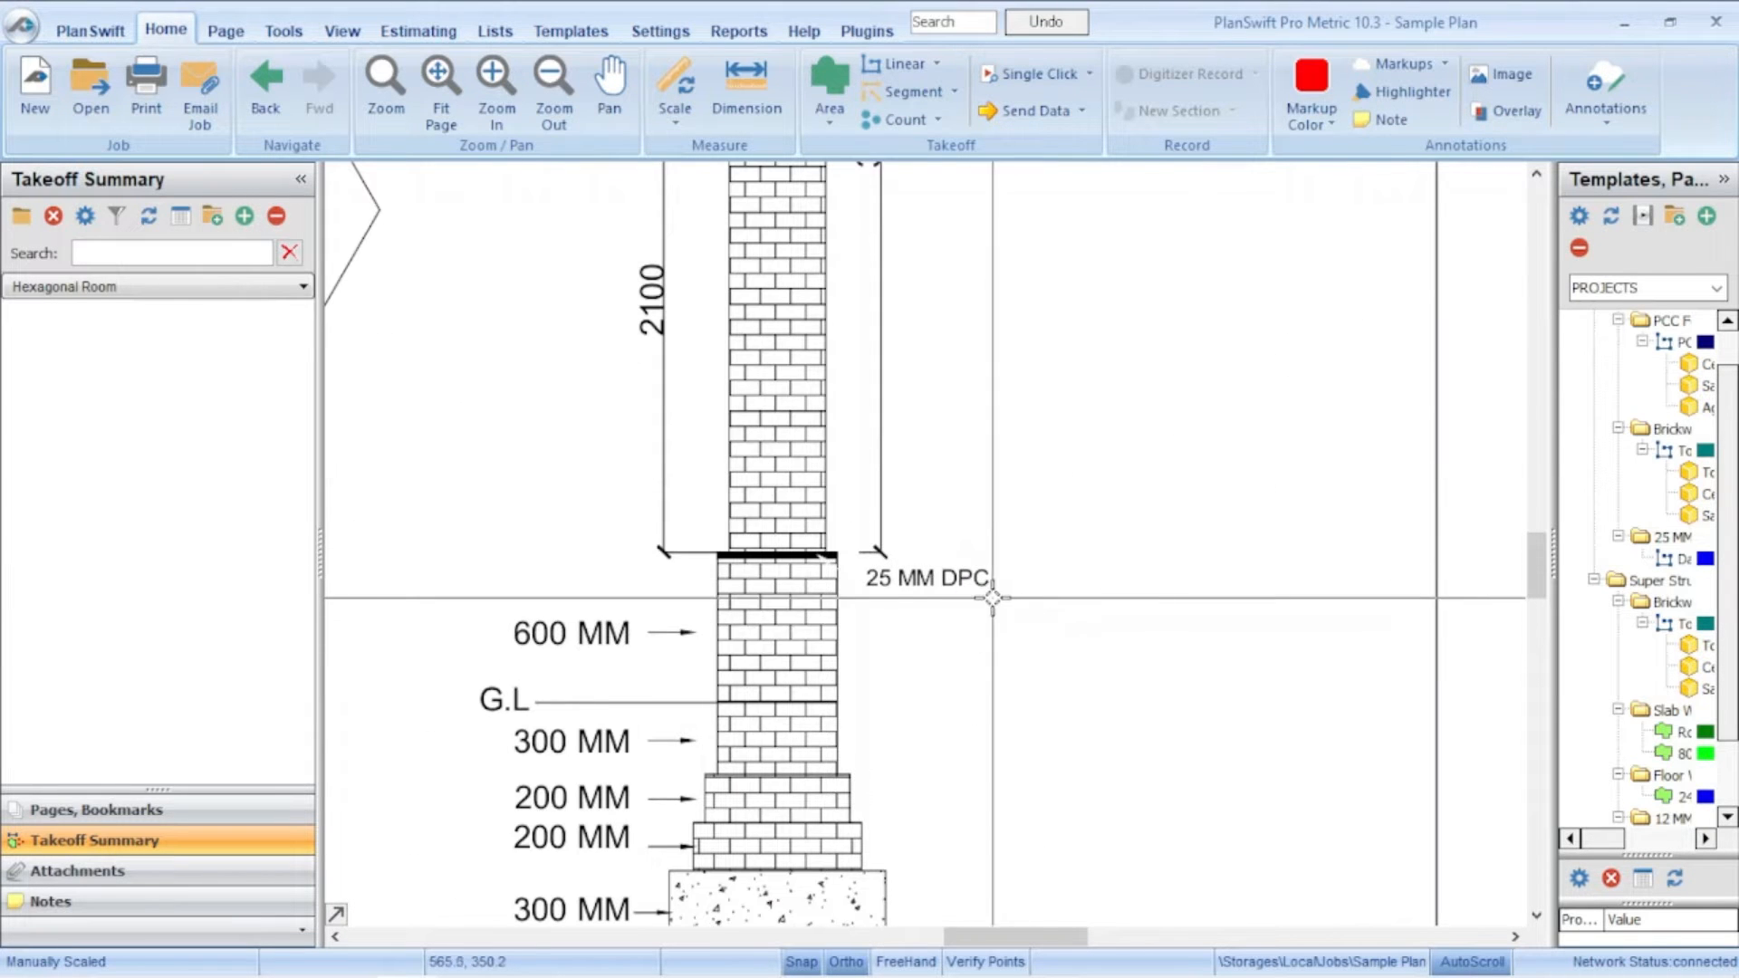
{"action": "scroll", "coordinate": [988, 611], "scroll_direction": "down", "scroll_amount": 2}
{"action": "scroll", "coordinate": [1005, 625], "scroll_direction": "down", "scroll_amount": 3}
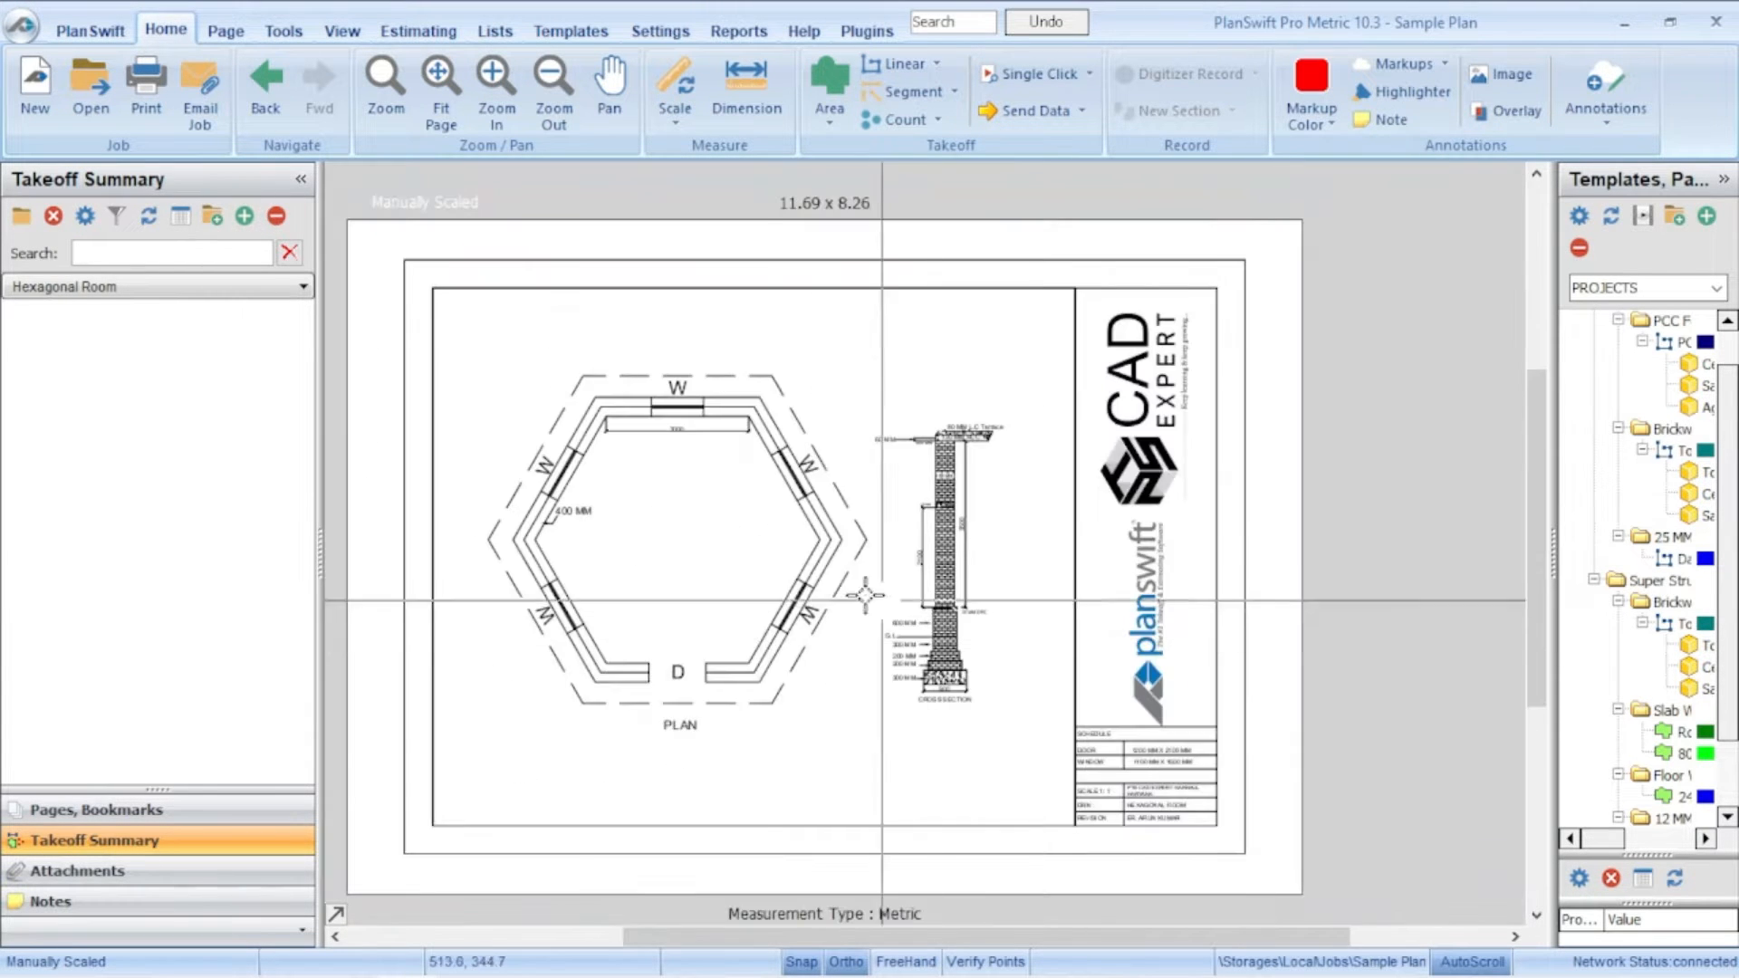
{"action": "scroll", "coordinate": [1051, 610], "scroll_direction": "up", "scroll_amount": 2}
{"action": "scroll", "coordinate": [1106, 609], "scroll_direction": "down", "scroll_amount": 2}
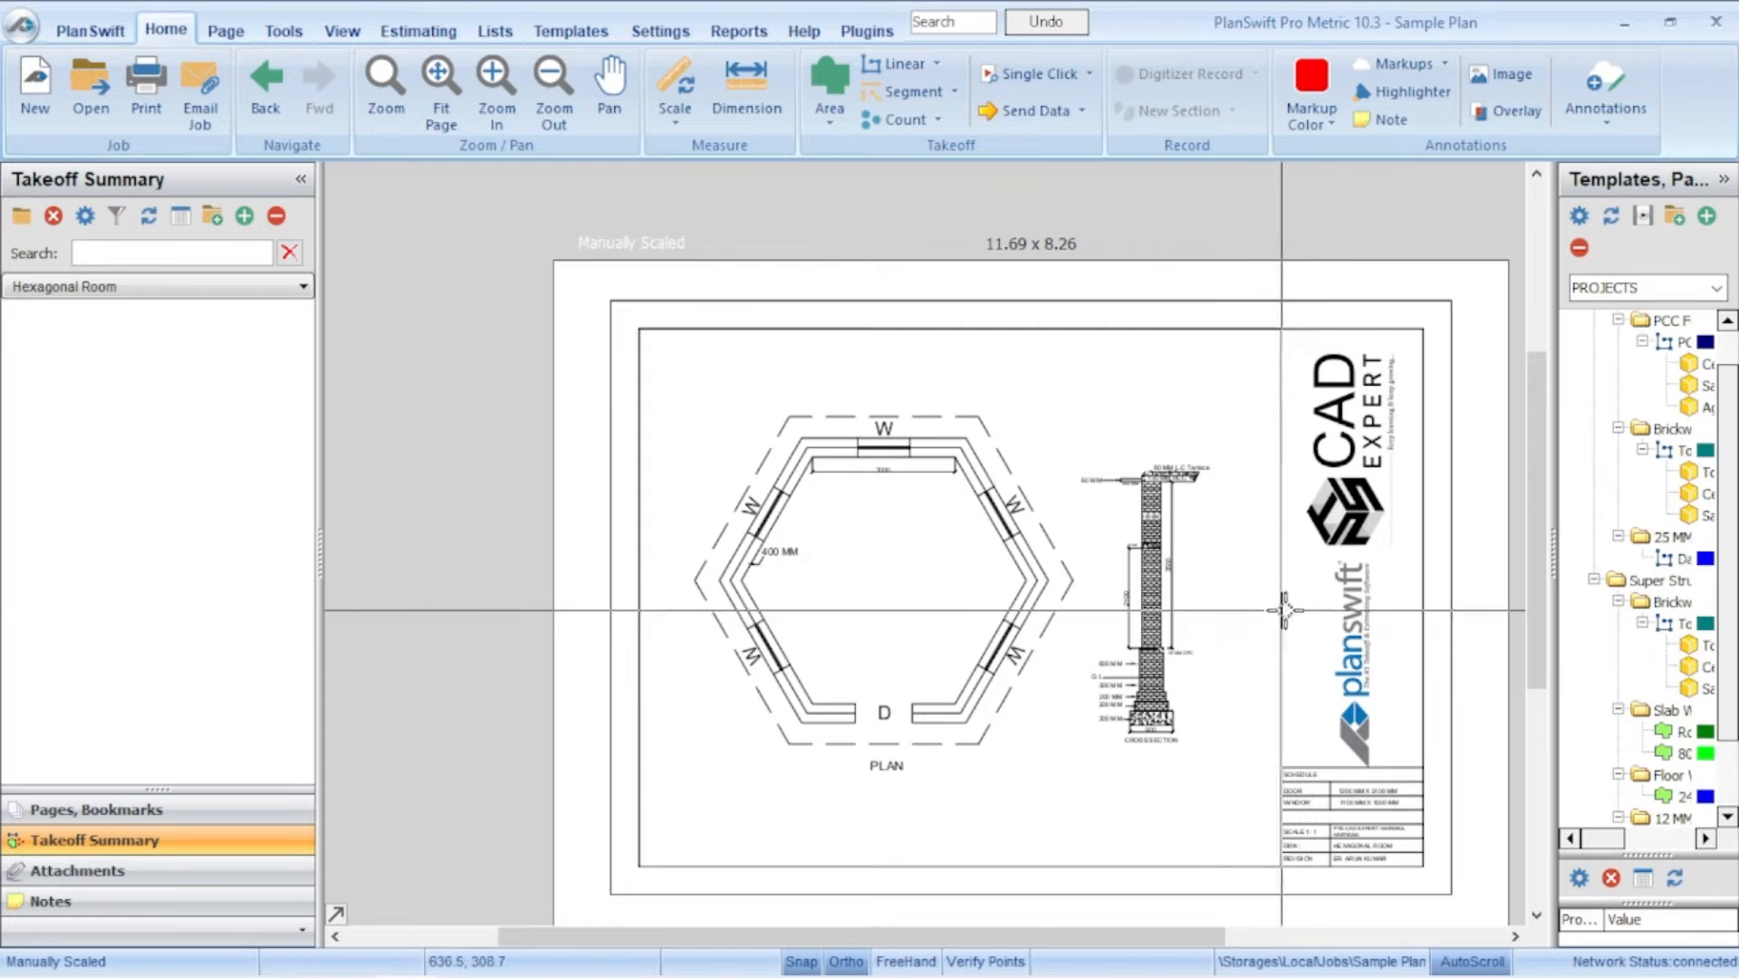
Step: Widen the template list so the full item names and colour markers of the PROJECTS template can be read
{"action": "scroll", "coordinate": [1178, 616], "scroll_direction": "up", "scroll_amount": 2}
{"action": "scroll", "coordinate": [1090, 535], "scroll_direction": "down", "scroll_amount": 3}
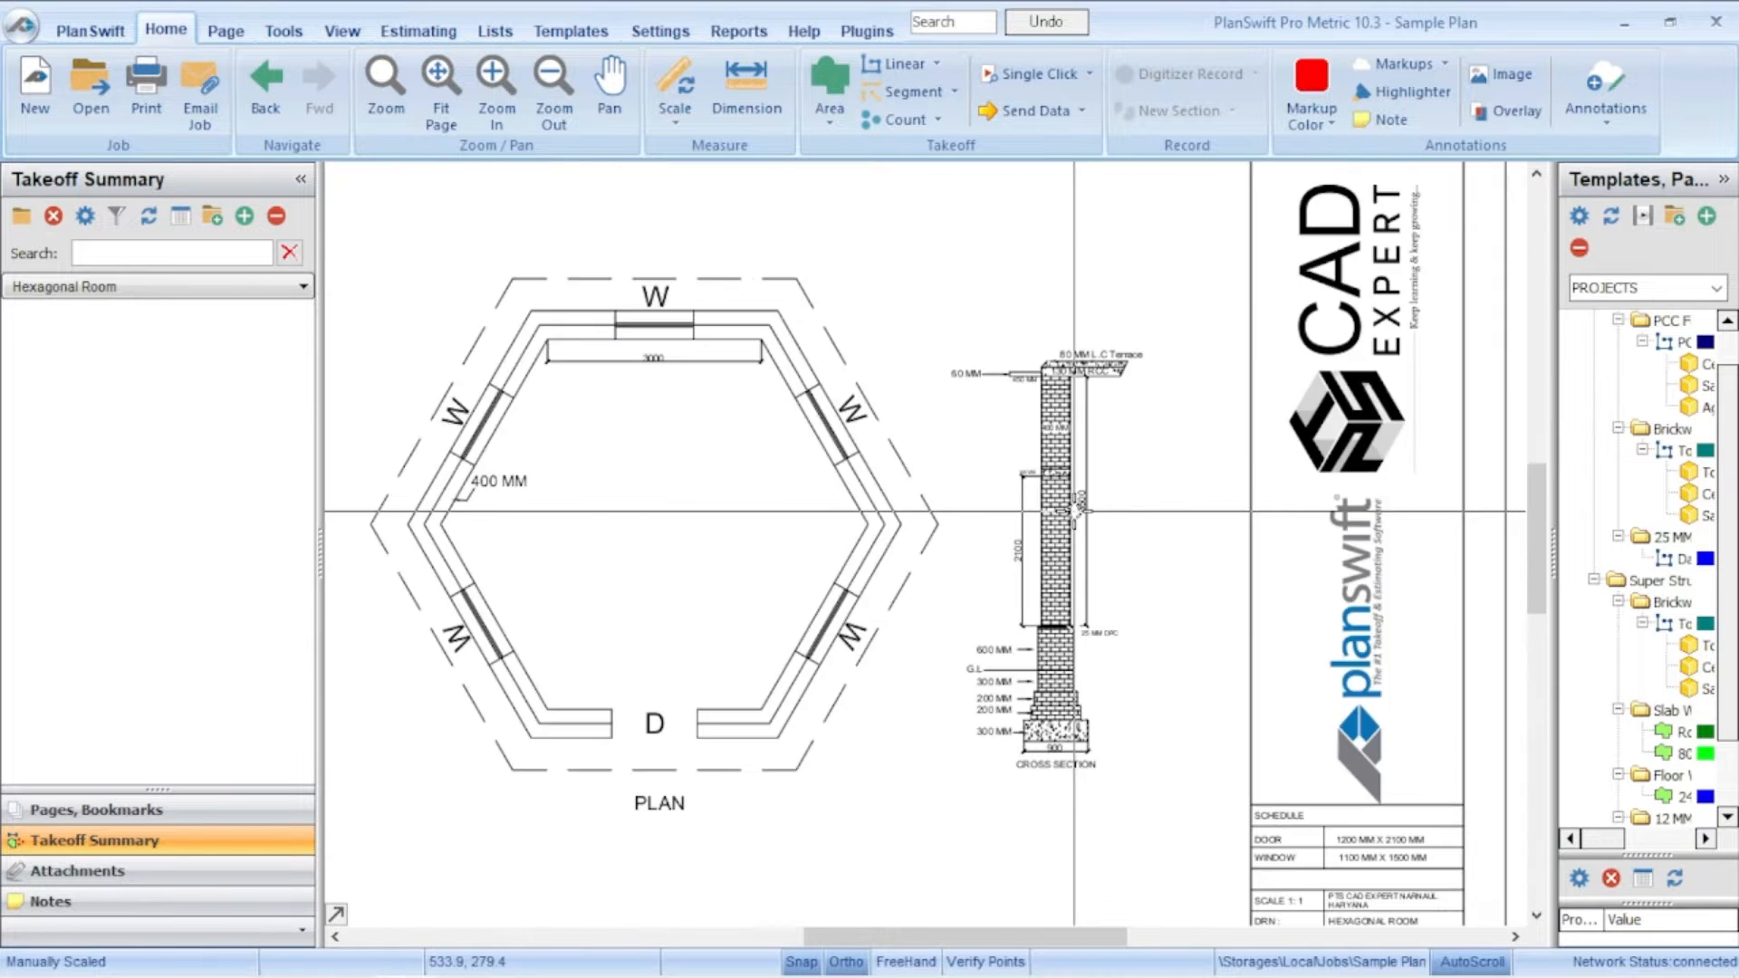
{"action": "scroll", "coordinate": [1104, 523], "scroll_direction": "up", "scroll_amount": 2}
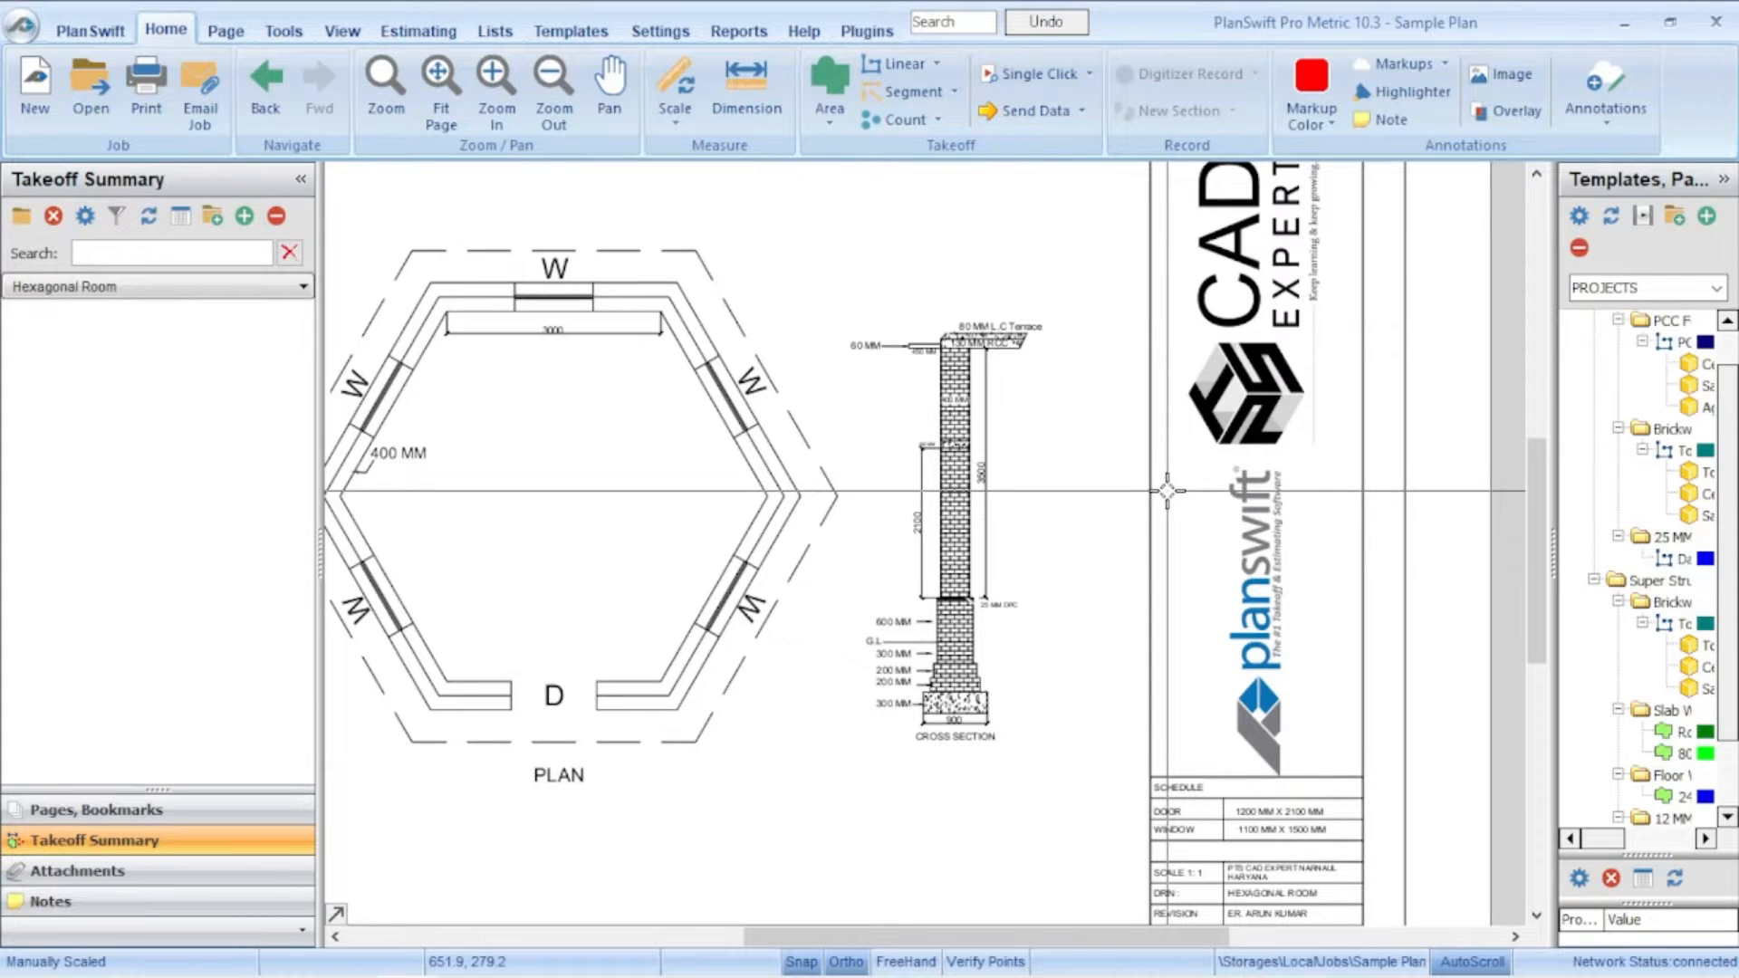
{"action": "left_click_drag", "start_coordinate": [1552, 543], "coordinate": [1324, 539]}
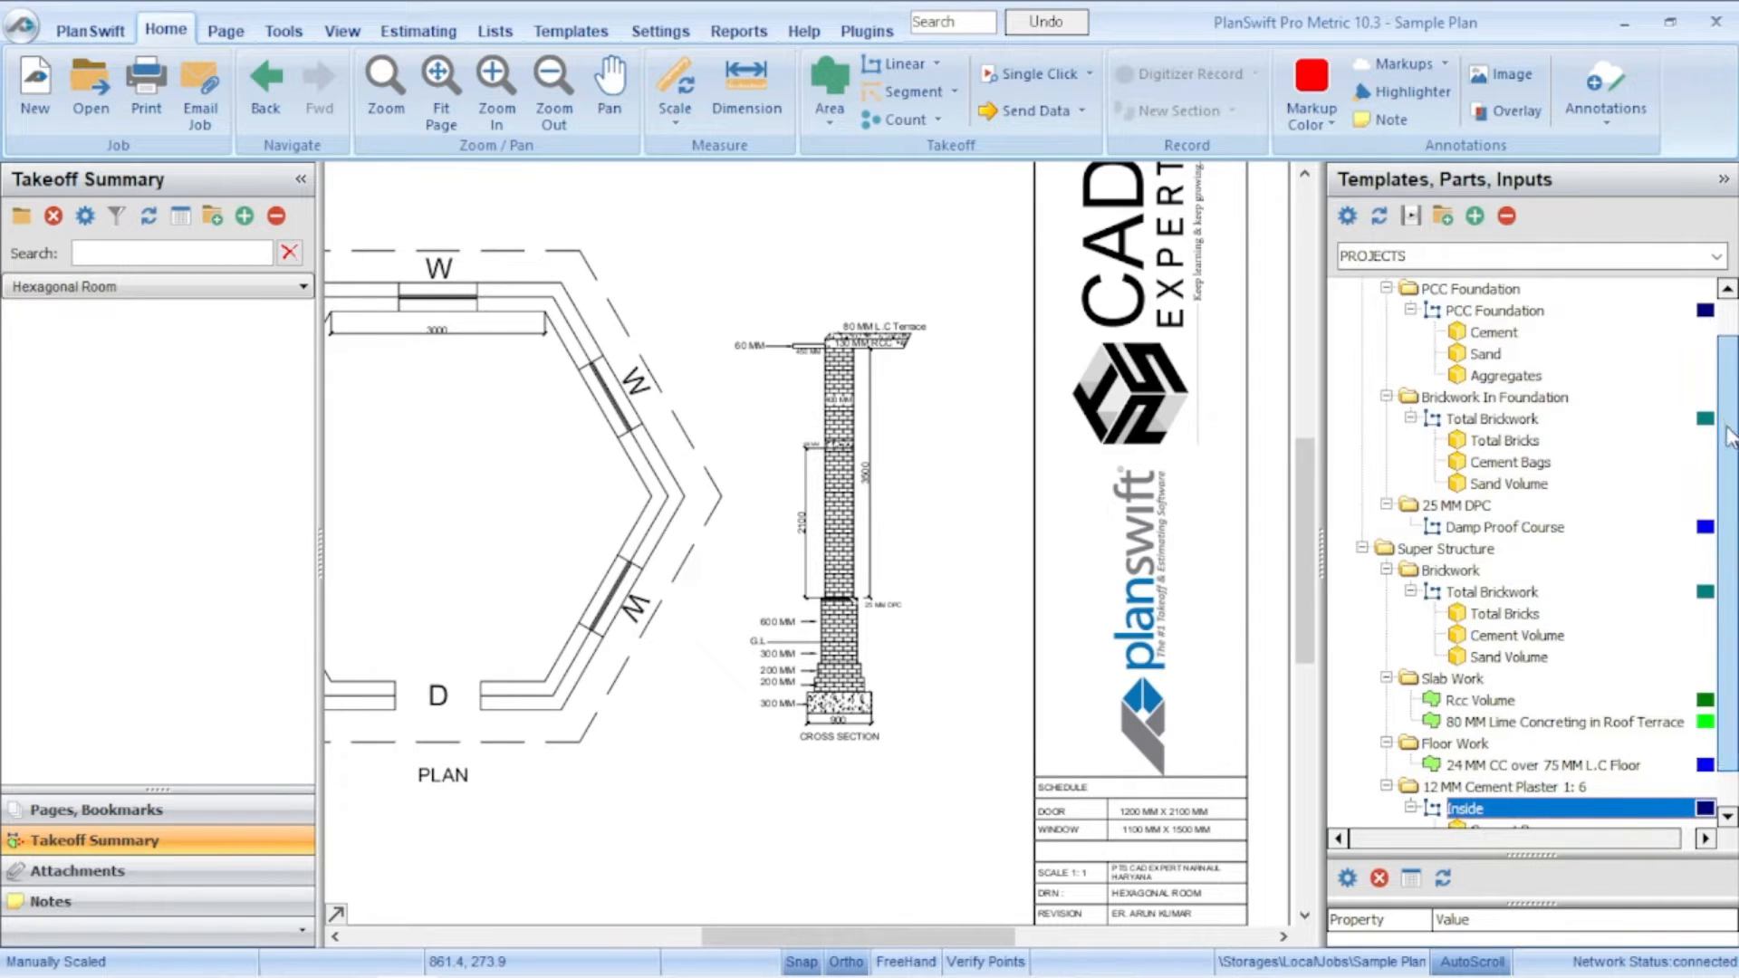
{"action": "scroll", "coordinate": [1730, 436], "scroll_direction": "up", "scroll_amount": 1}
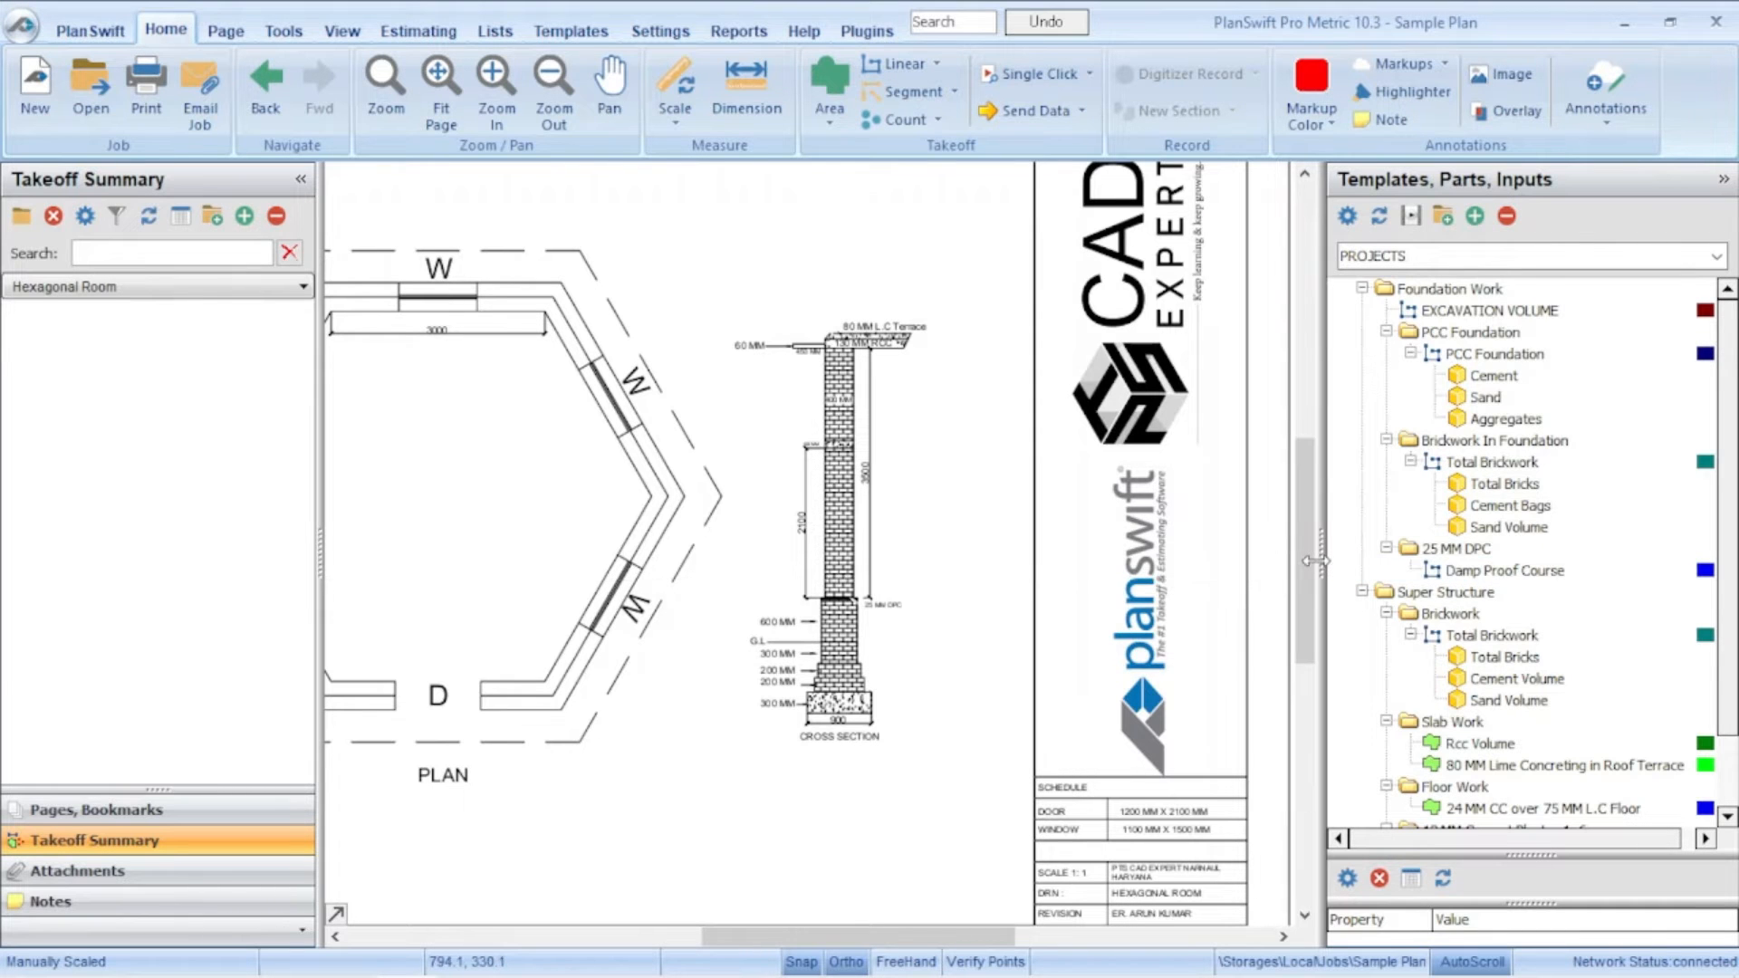
{"action": "left_click_drag", "start_coordinate": [1313, 562], "coordinate": [1268, 562]}
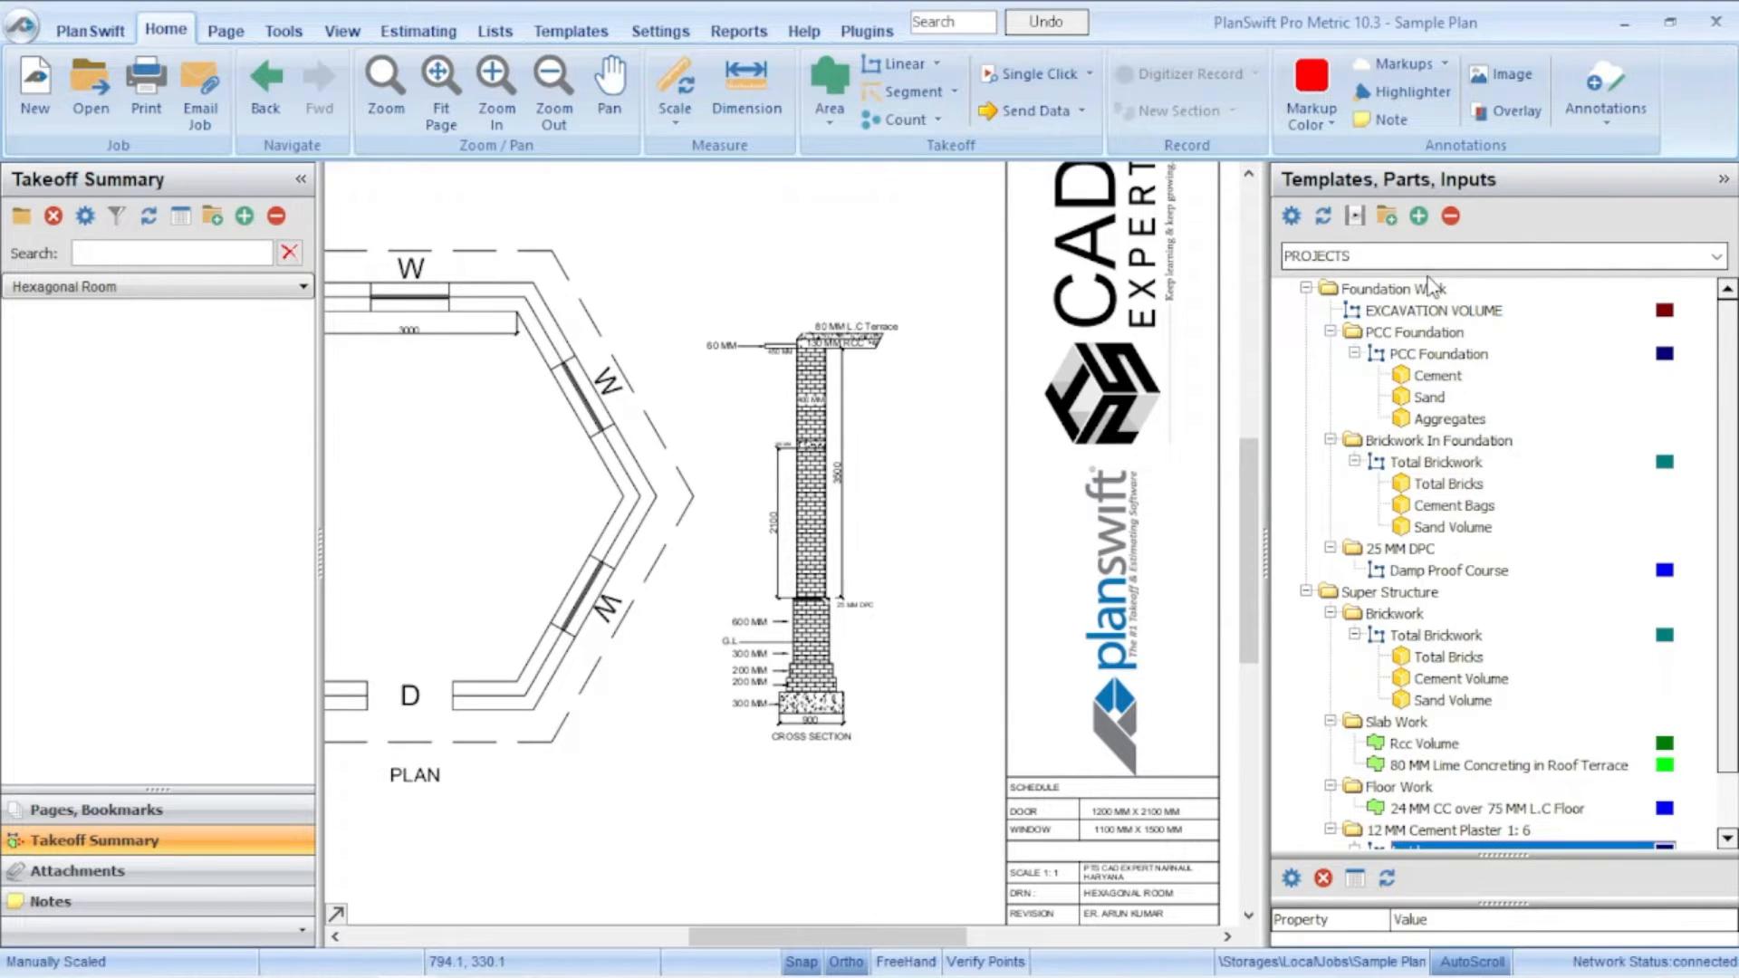
Step: Review the Foundation Work folder of the PROJECTS template, from EXCAVATION VOLUME through the PCC Foundation item and its Cement, Sand and Aggregates parts
{"action": "left_click", "coordinate": [1351, 314]}
{"action": "left_click", "coordinate": [1450, 295]}
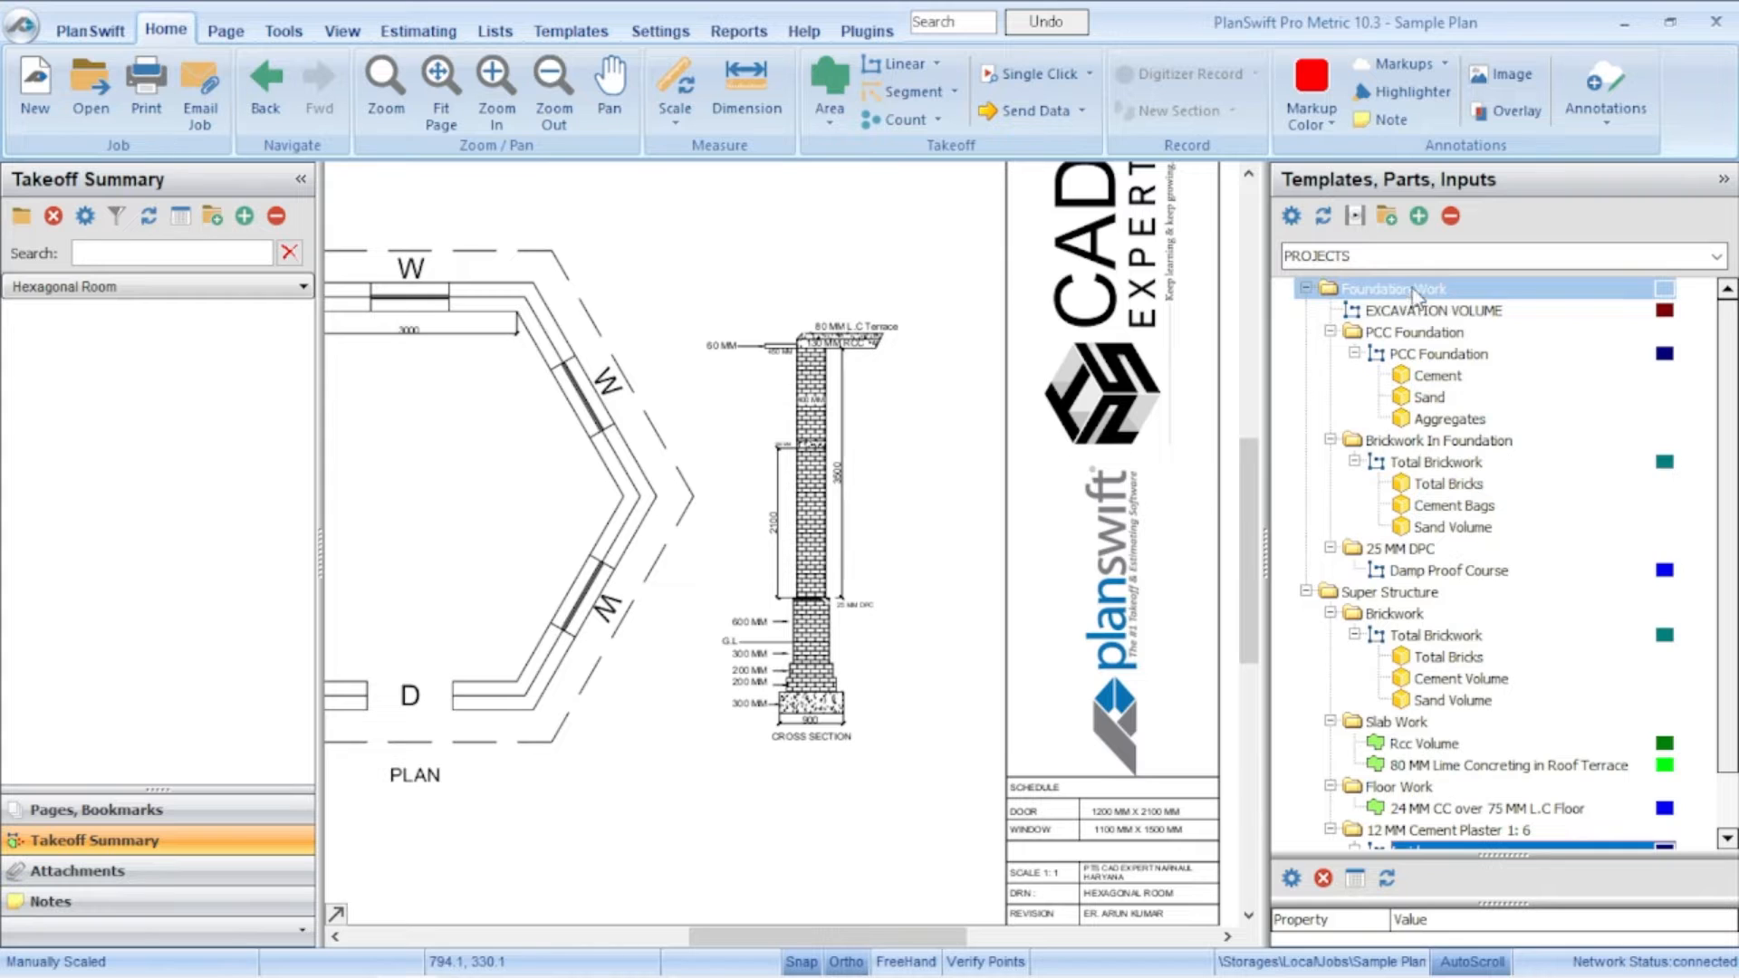
{"action": "left_click", "coordinate": [1409, 313]}
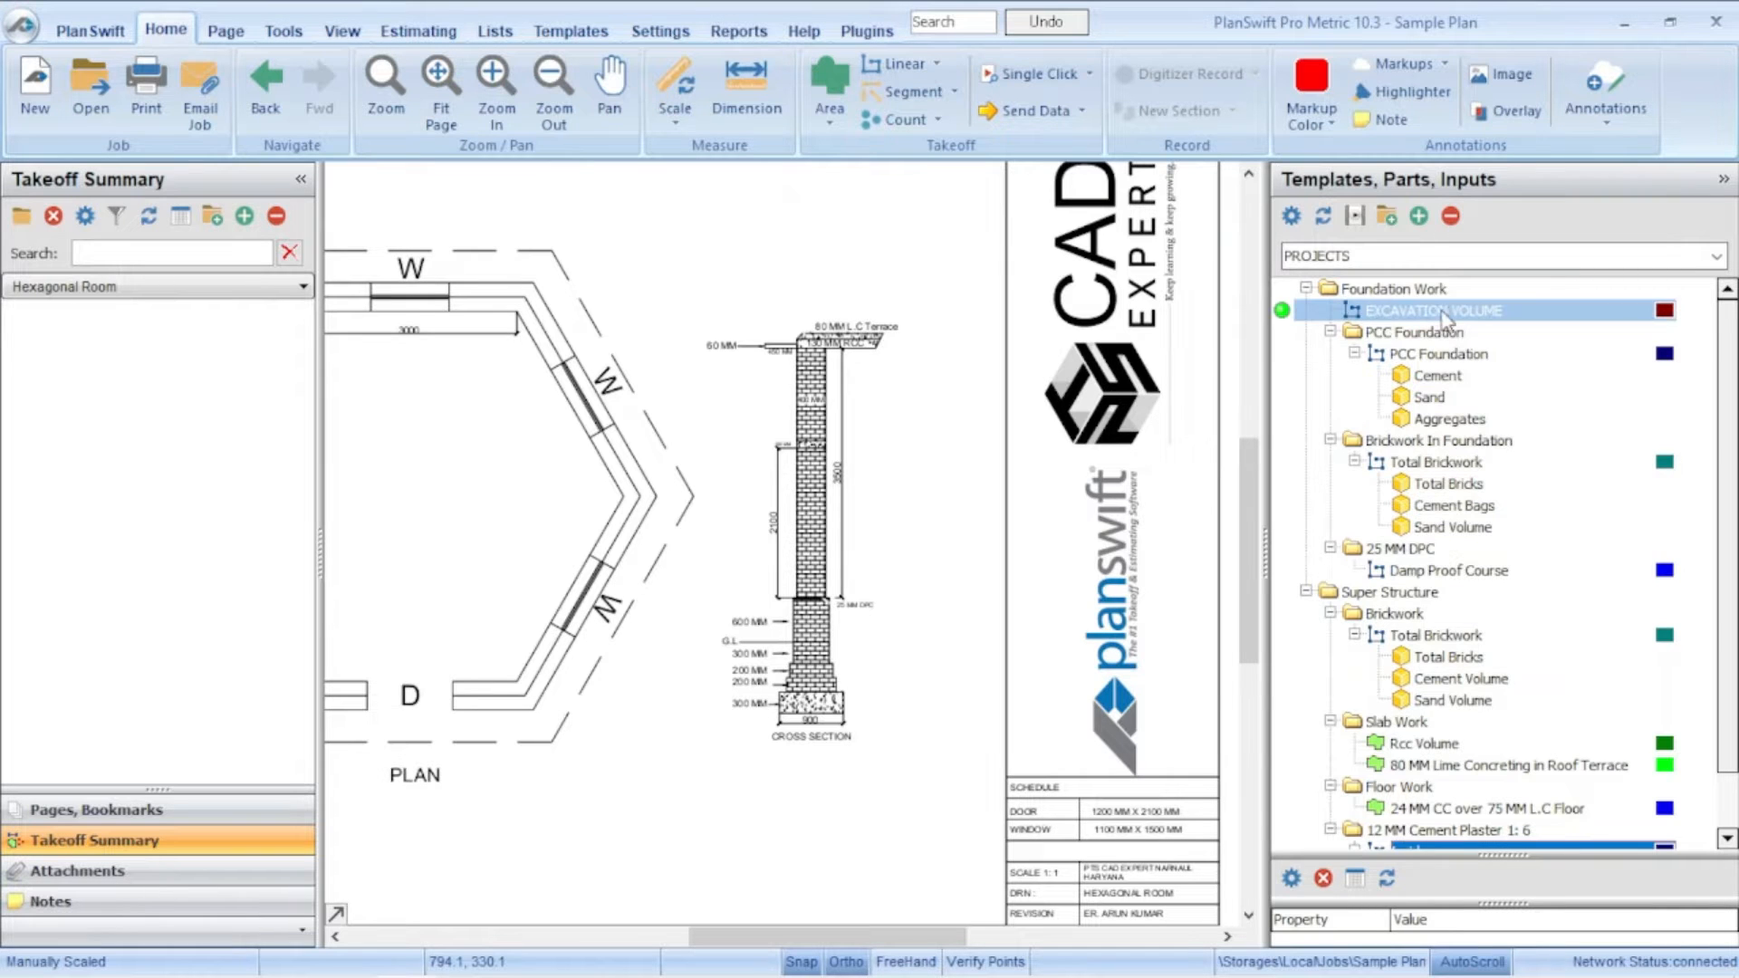
{"action": "left_click", "coordinate": [1526, 332]}
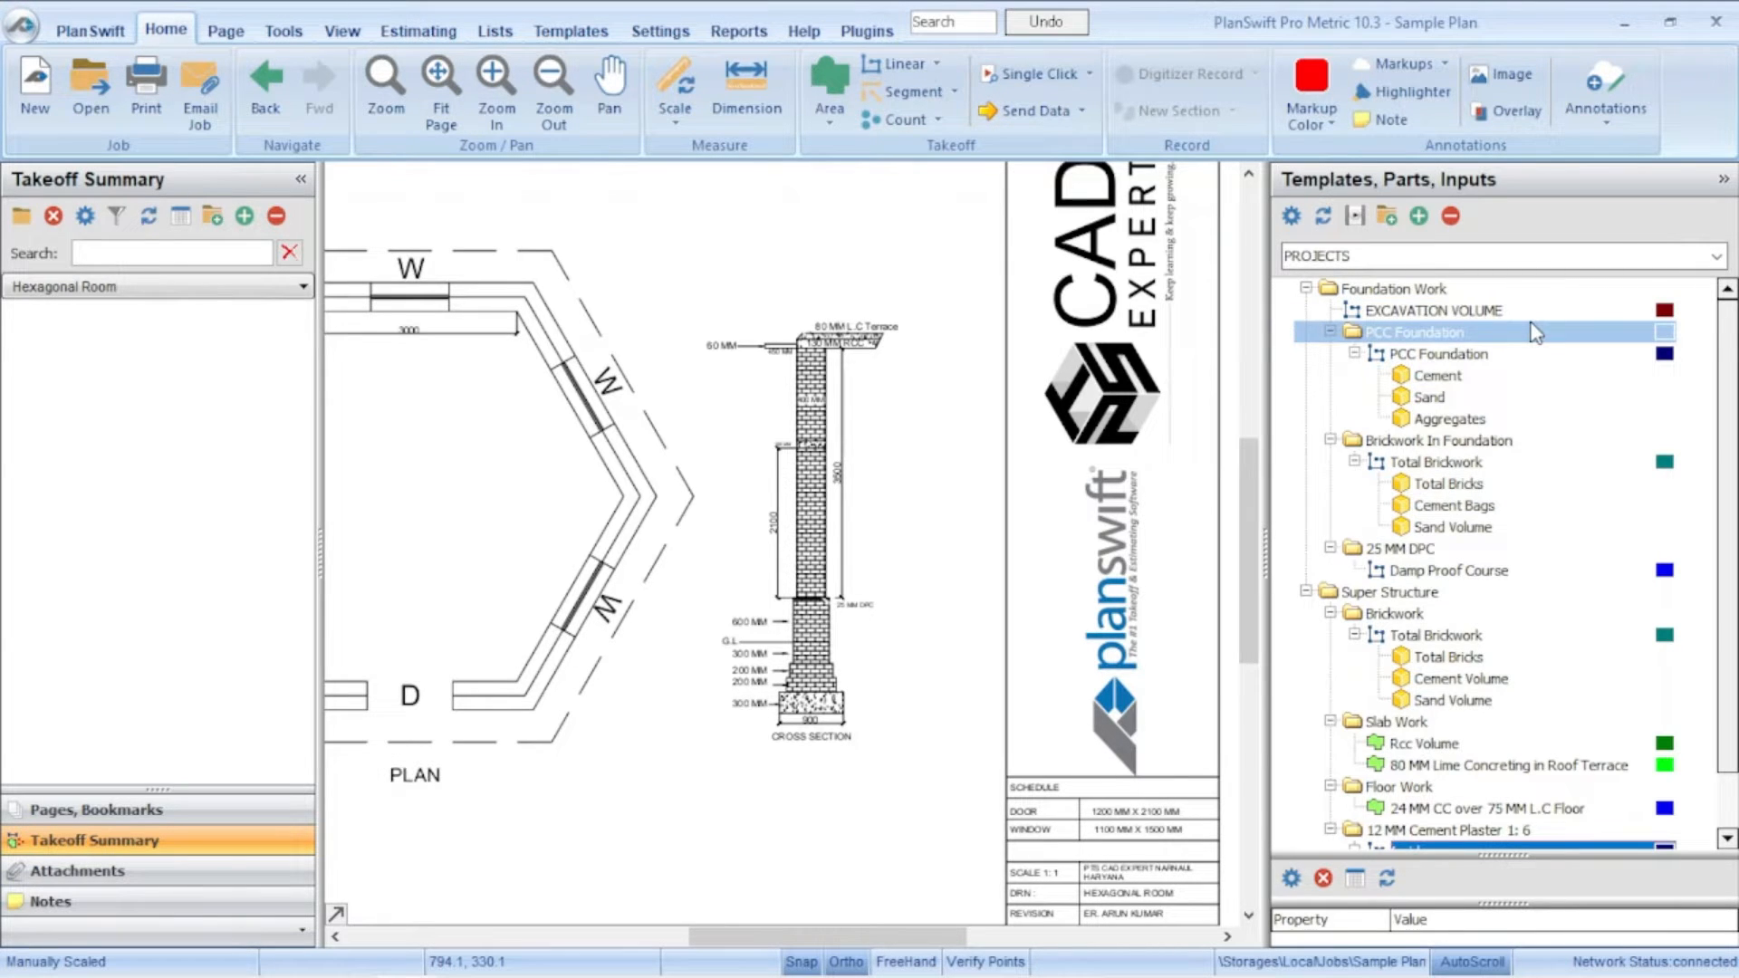
{"action": "left_click", "coordinate": [1545, 314]}
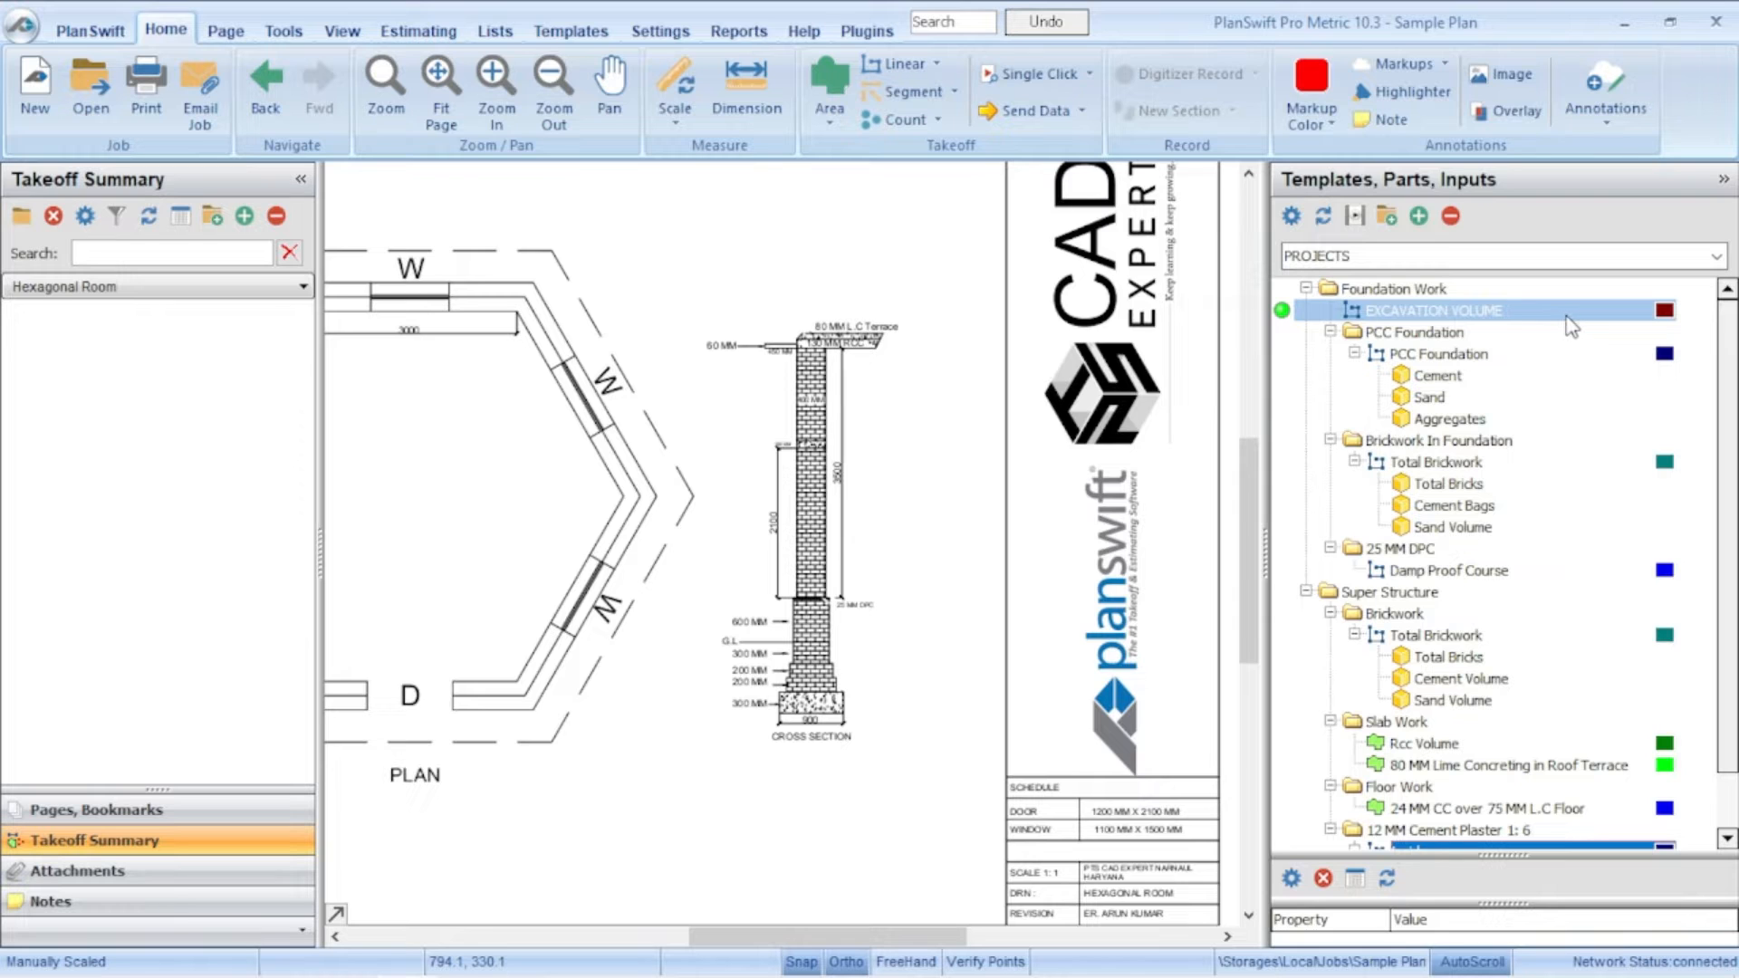
{"action": "left_click", "coordinate": [1394, 335]}
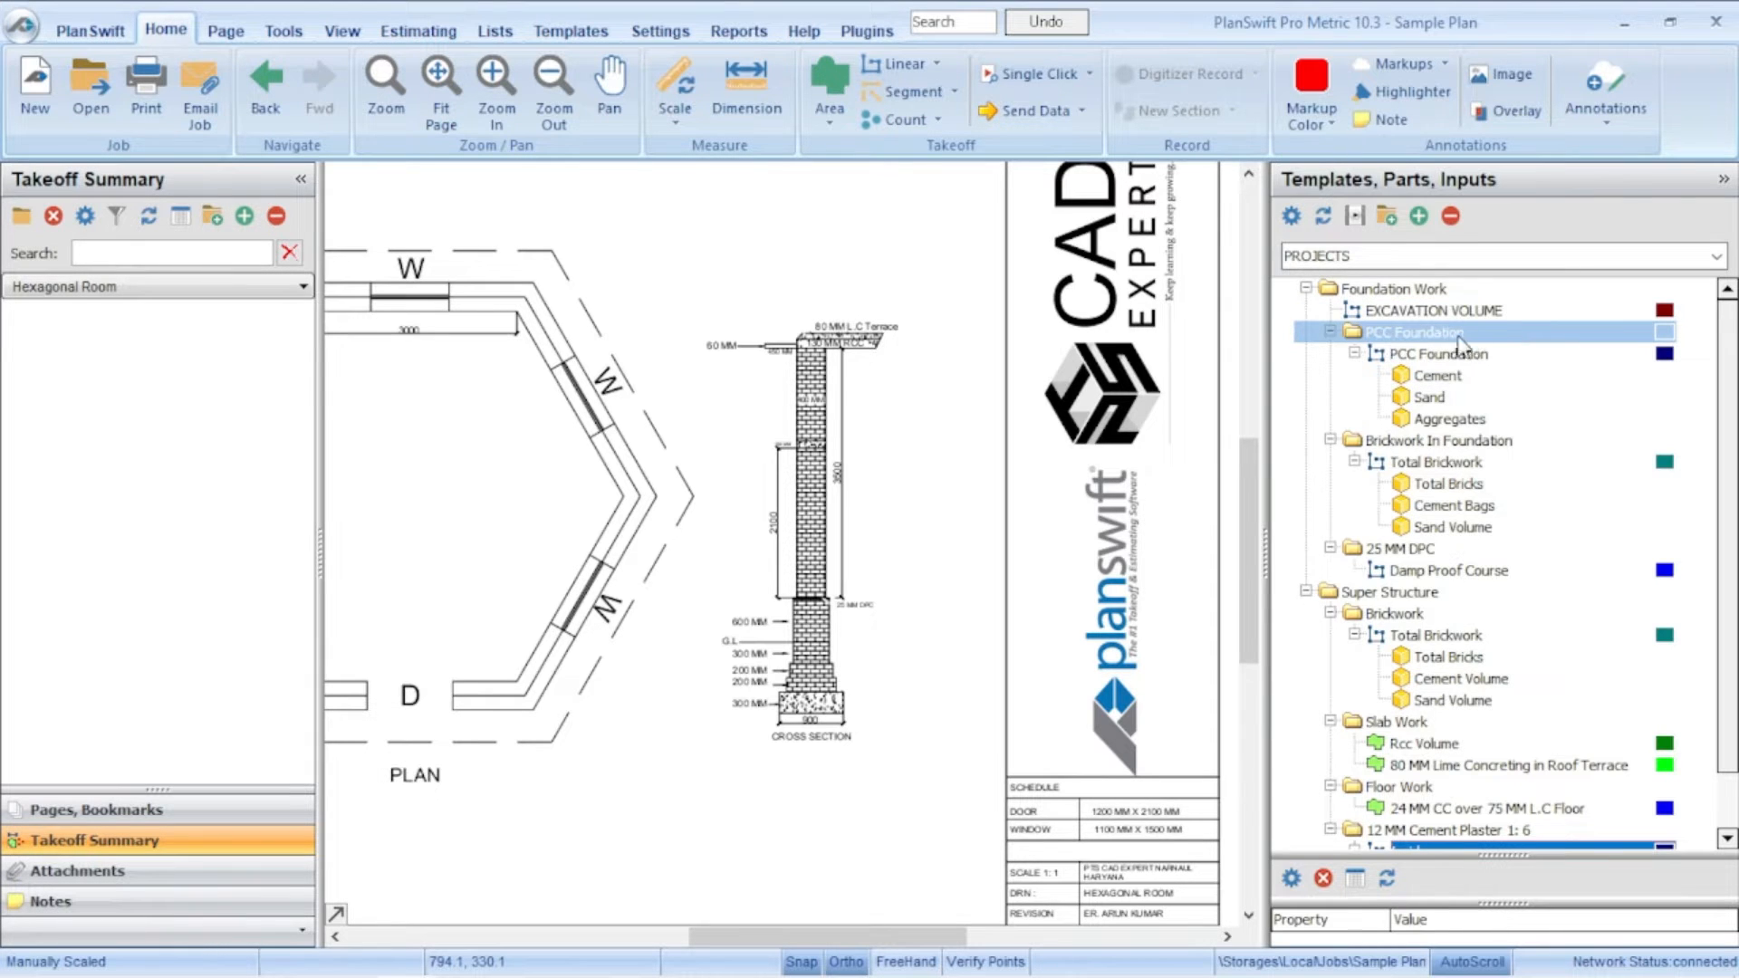
{"action": "left_click", "coordinate": [1490, 354]}
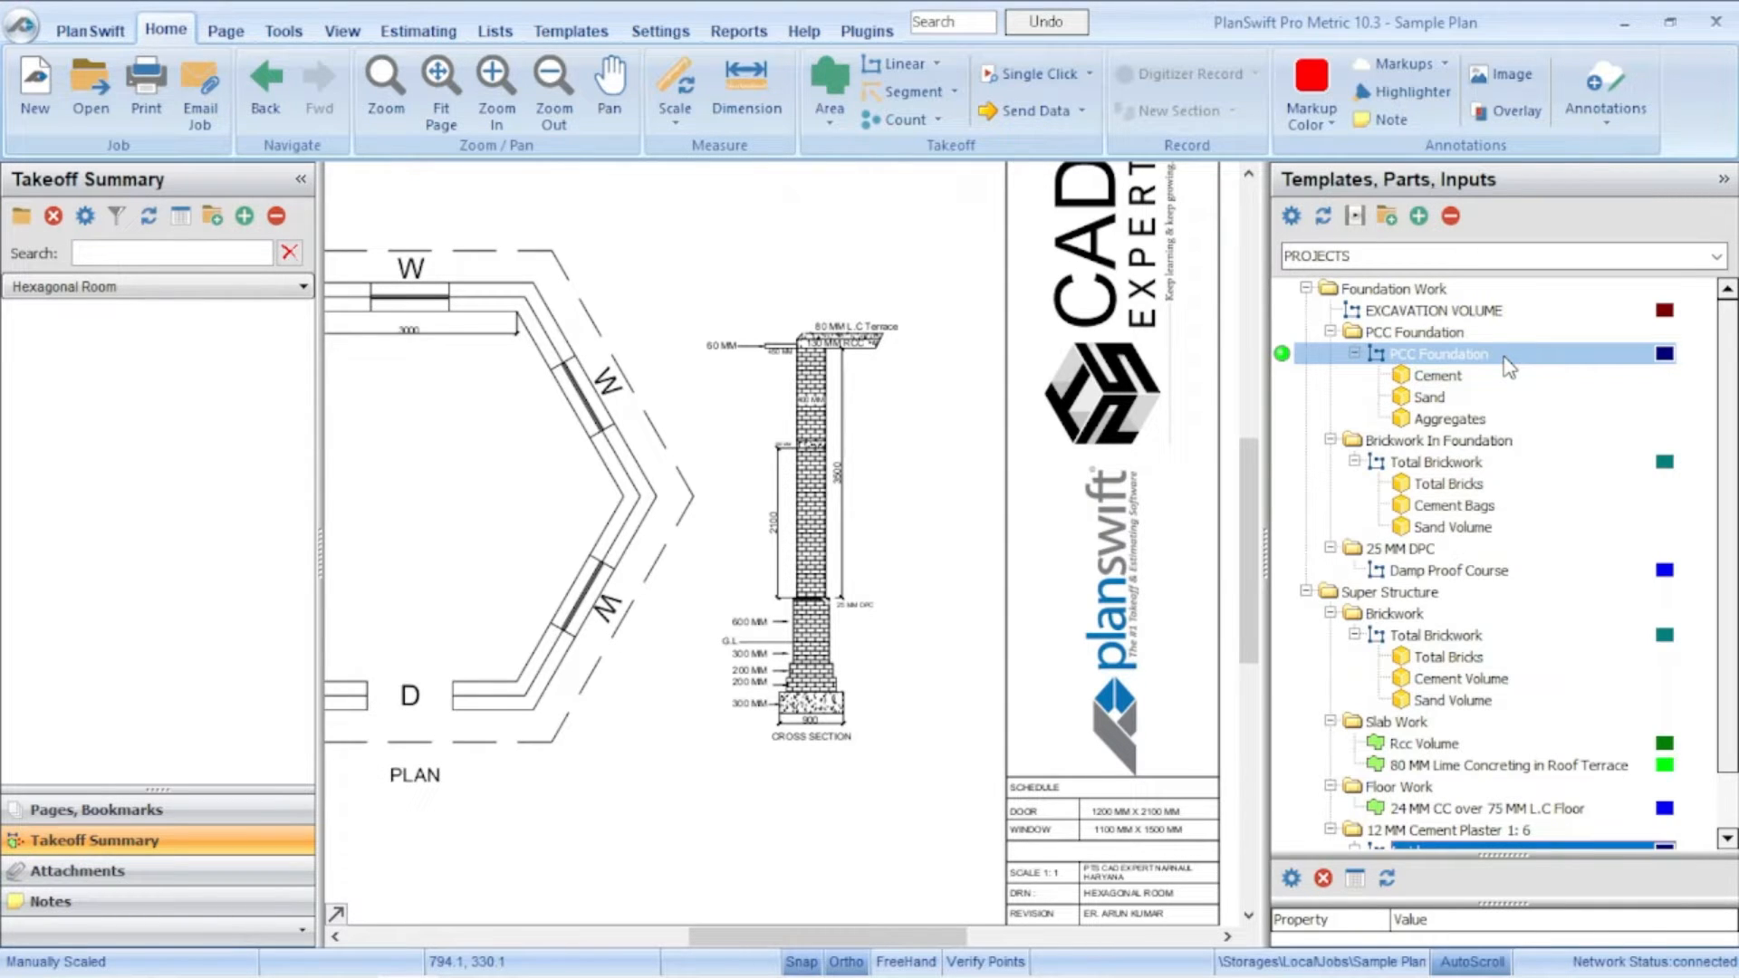
{"action": "left_click", "coordinate": [1482, 378]}
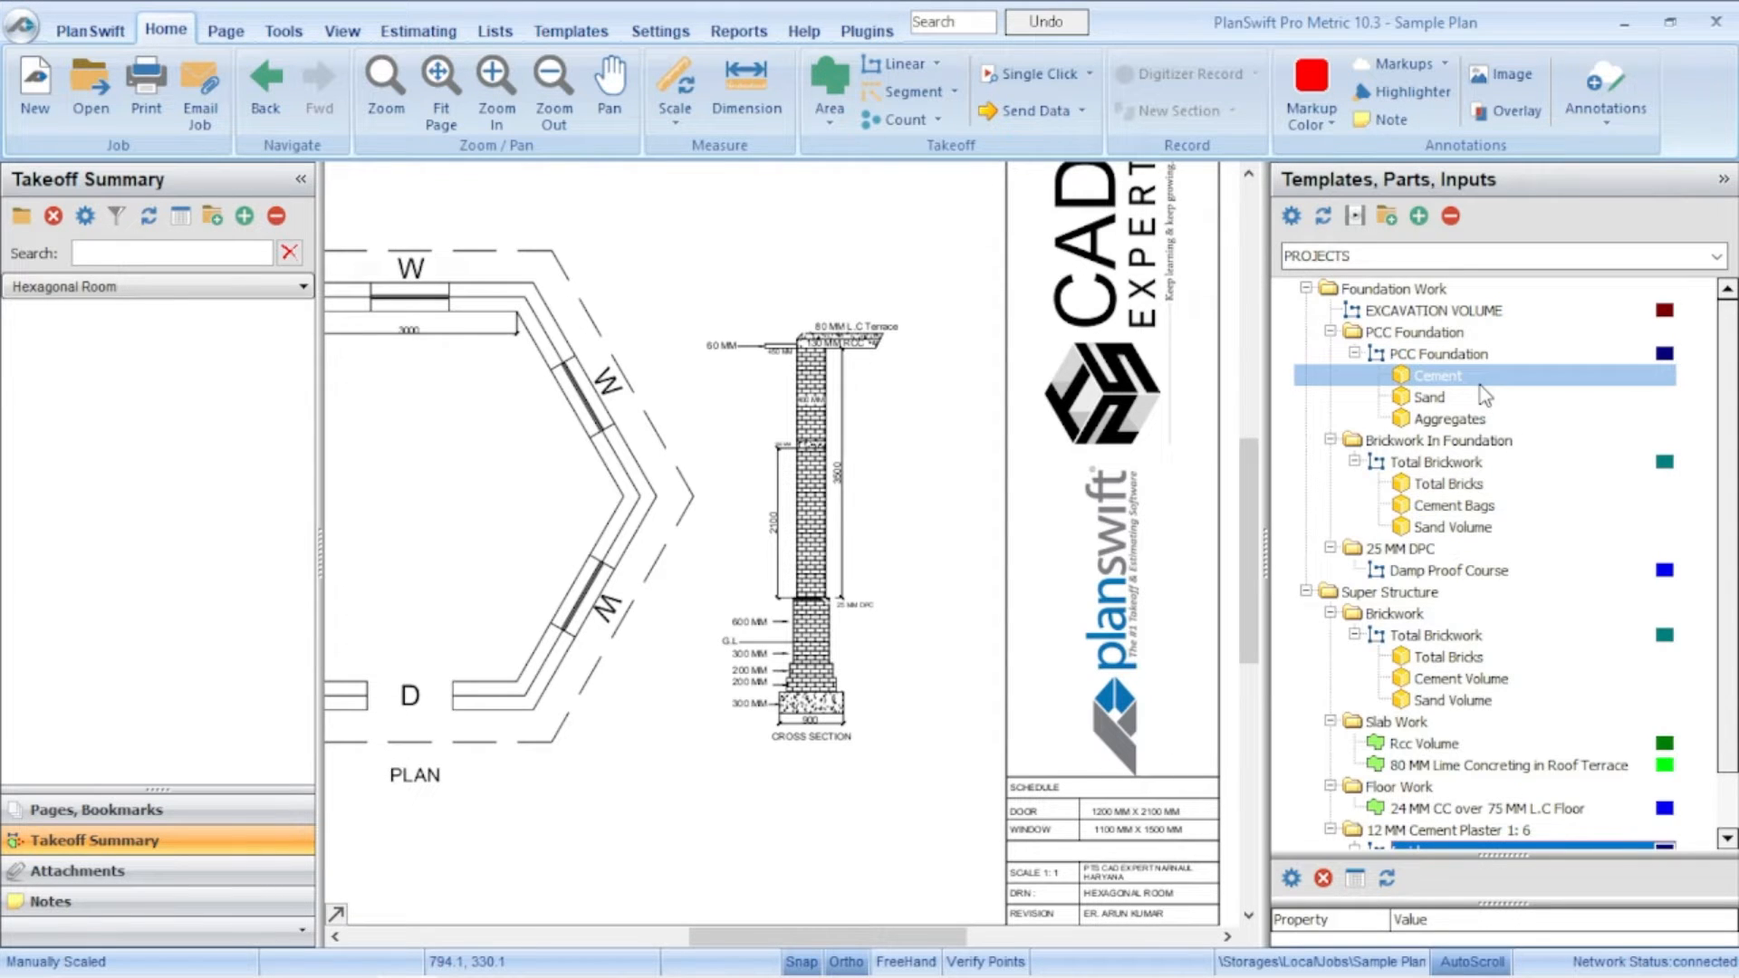
{"action": "left_click", "coordinate": [1481, 398]}
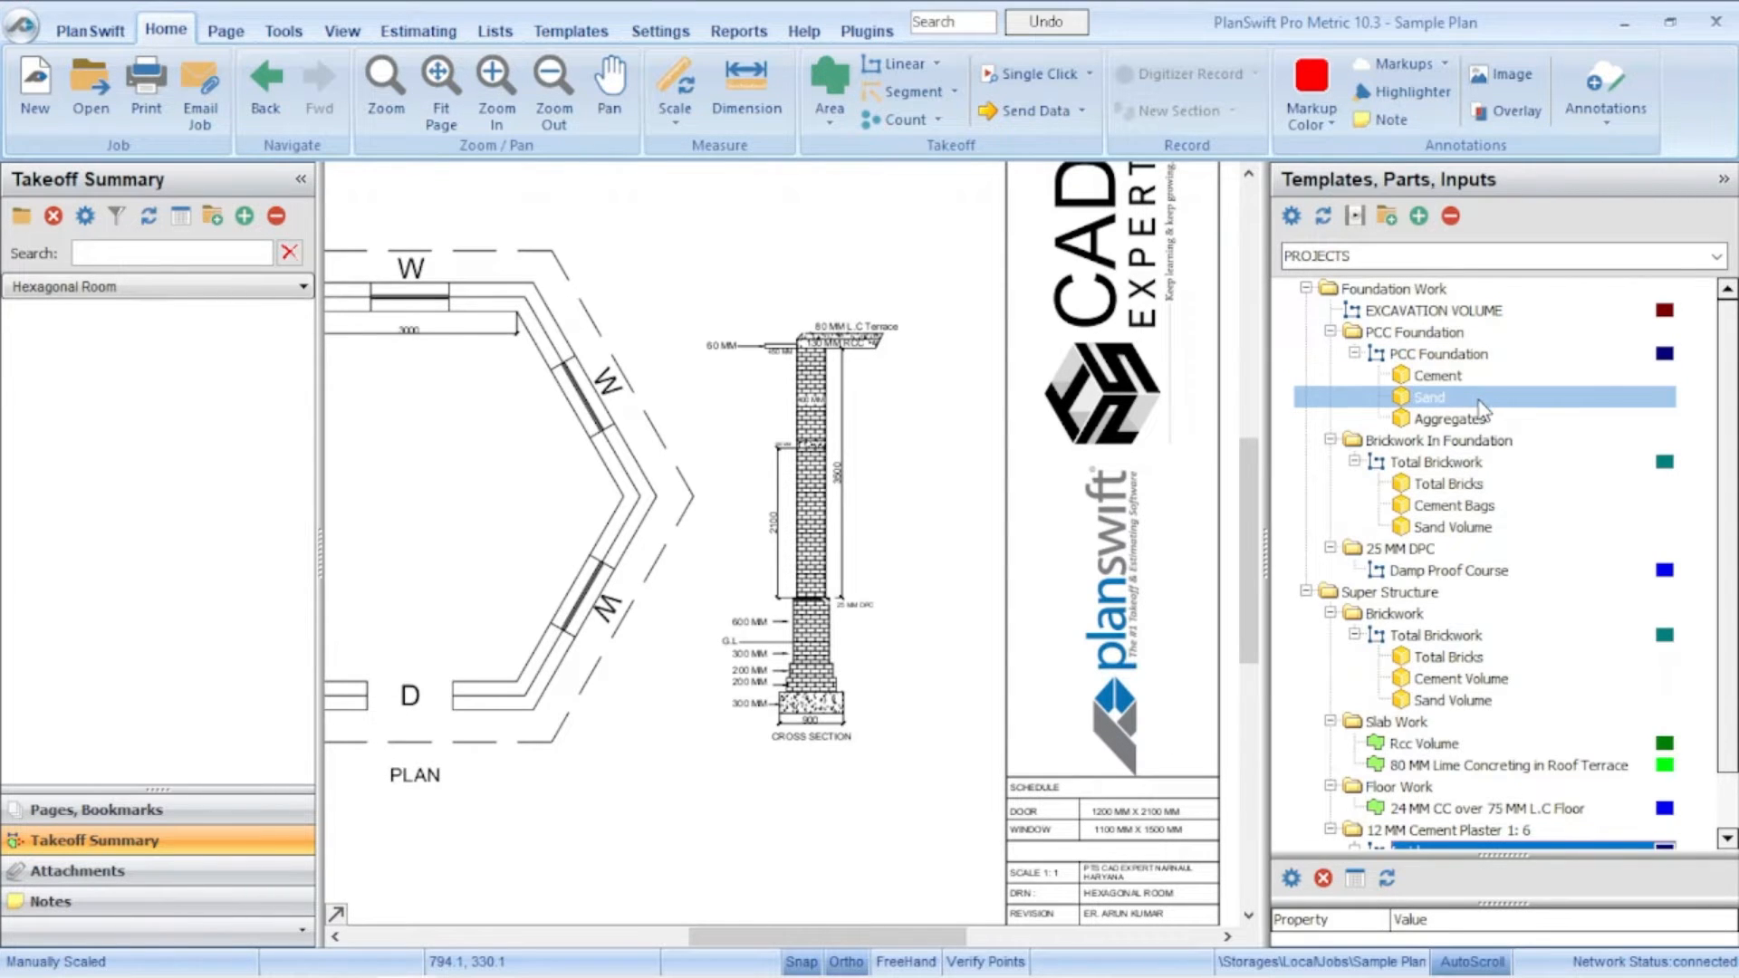
{"action": "left_click", "coordinate": [1480, 419]}
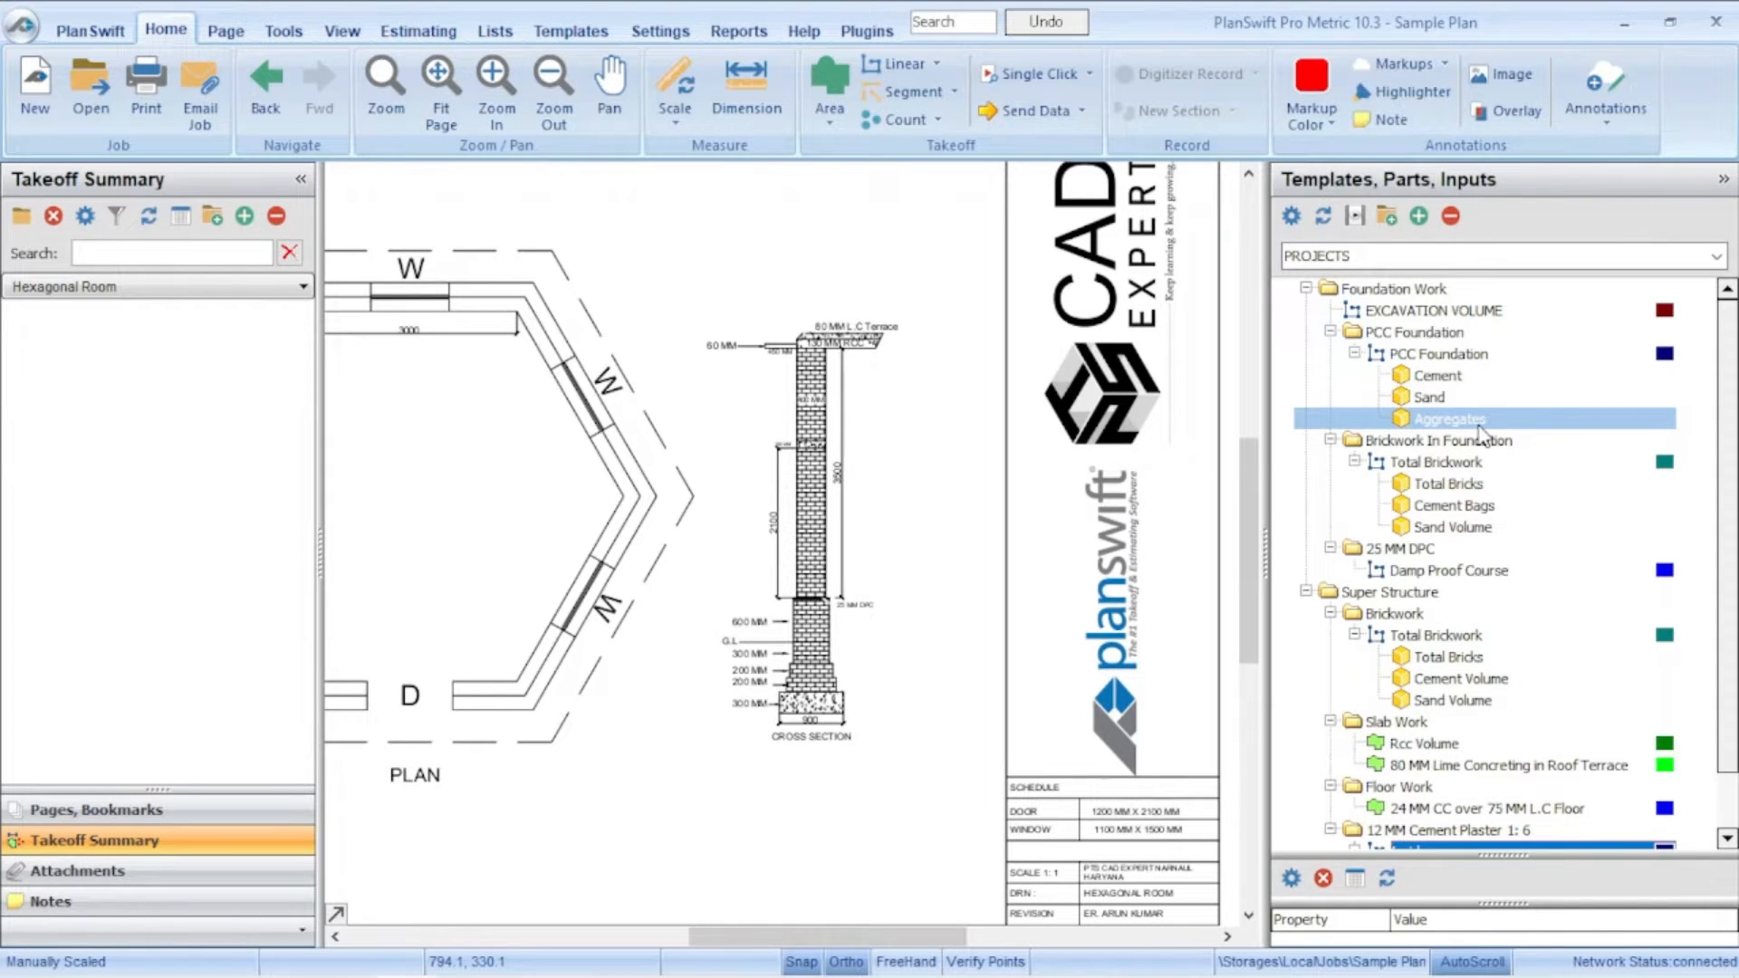
Step: Study how the Cement, Sand and Aggregates parts are nested under the PCC Foundation takeoff item
{"action": "left_click", "coordinate": [1449, 375]}
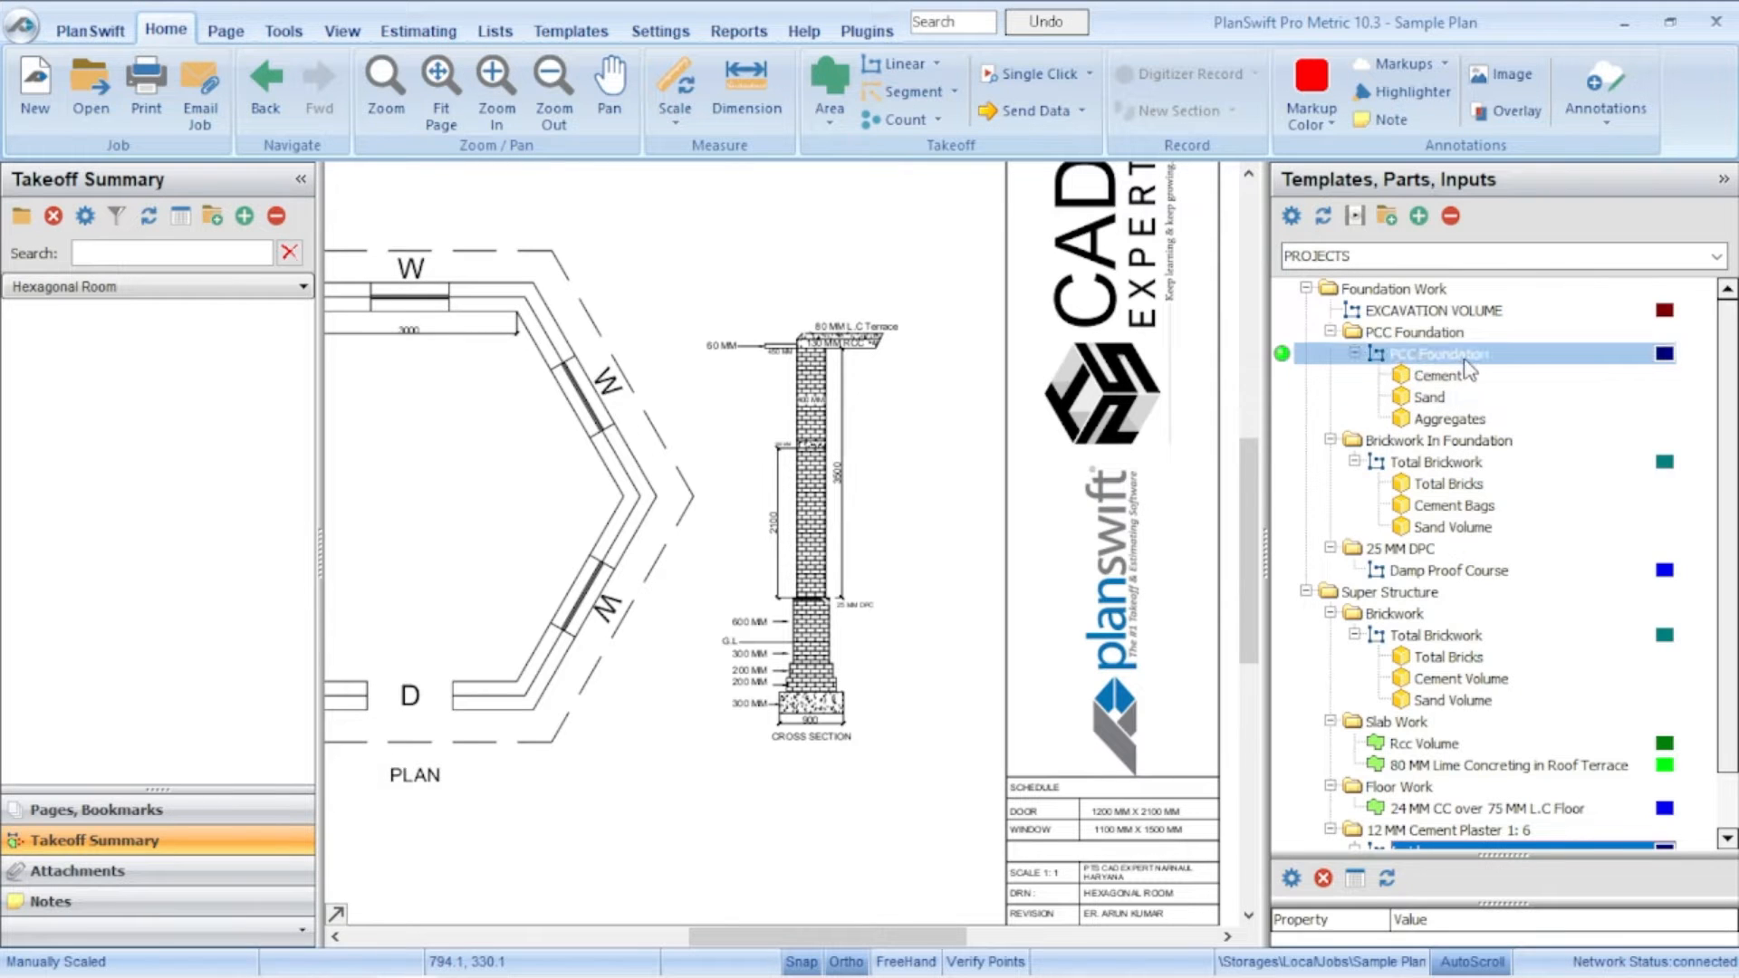
{"action": "left_click", "coordinate": [1531, 356]}
{"action": "left_click", "coordinate": [1529, 377]}
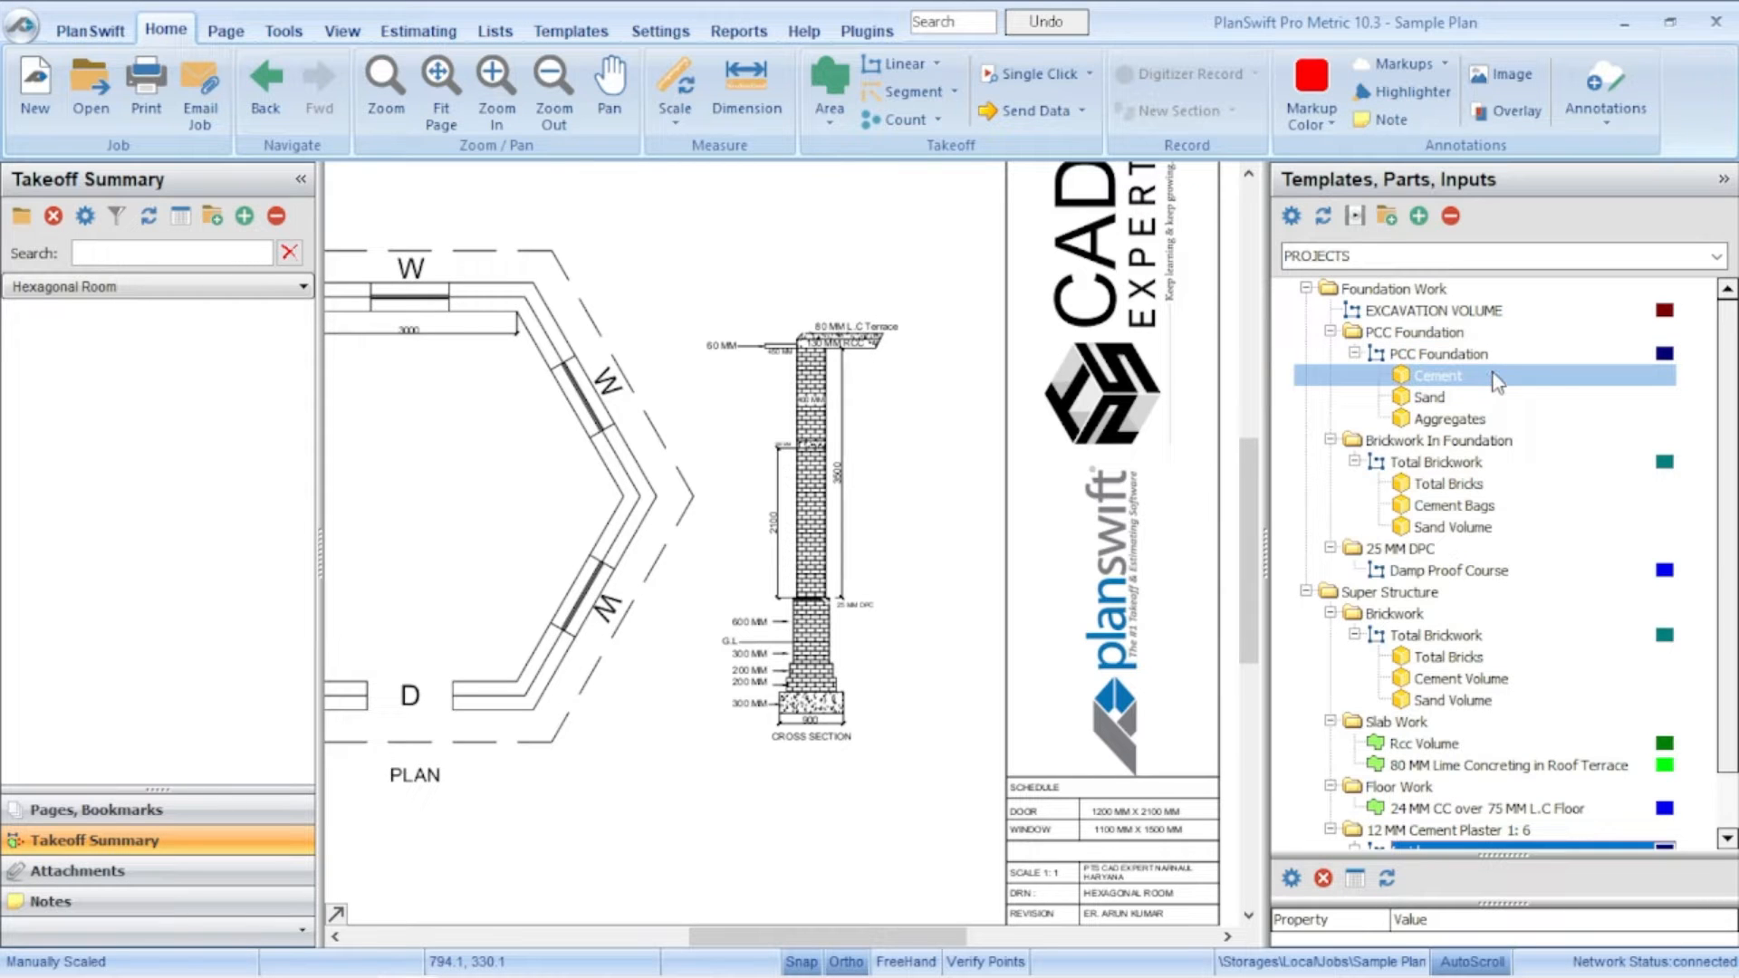
{"action": "left_click", "coordinate": [1518, 356]}
{"action": "left_click", "coordinate": [1442, 375]}
{"action": "left_click", "coordinate": [1328, 356]}
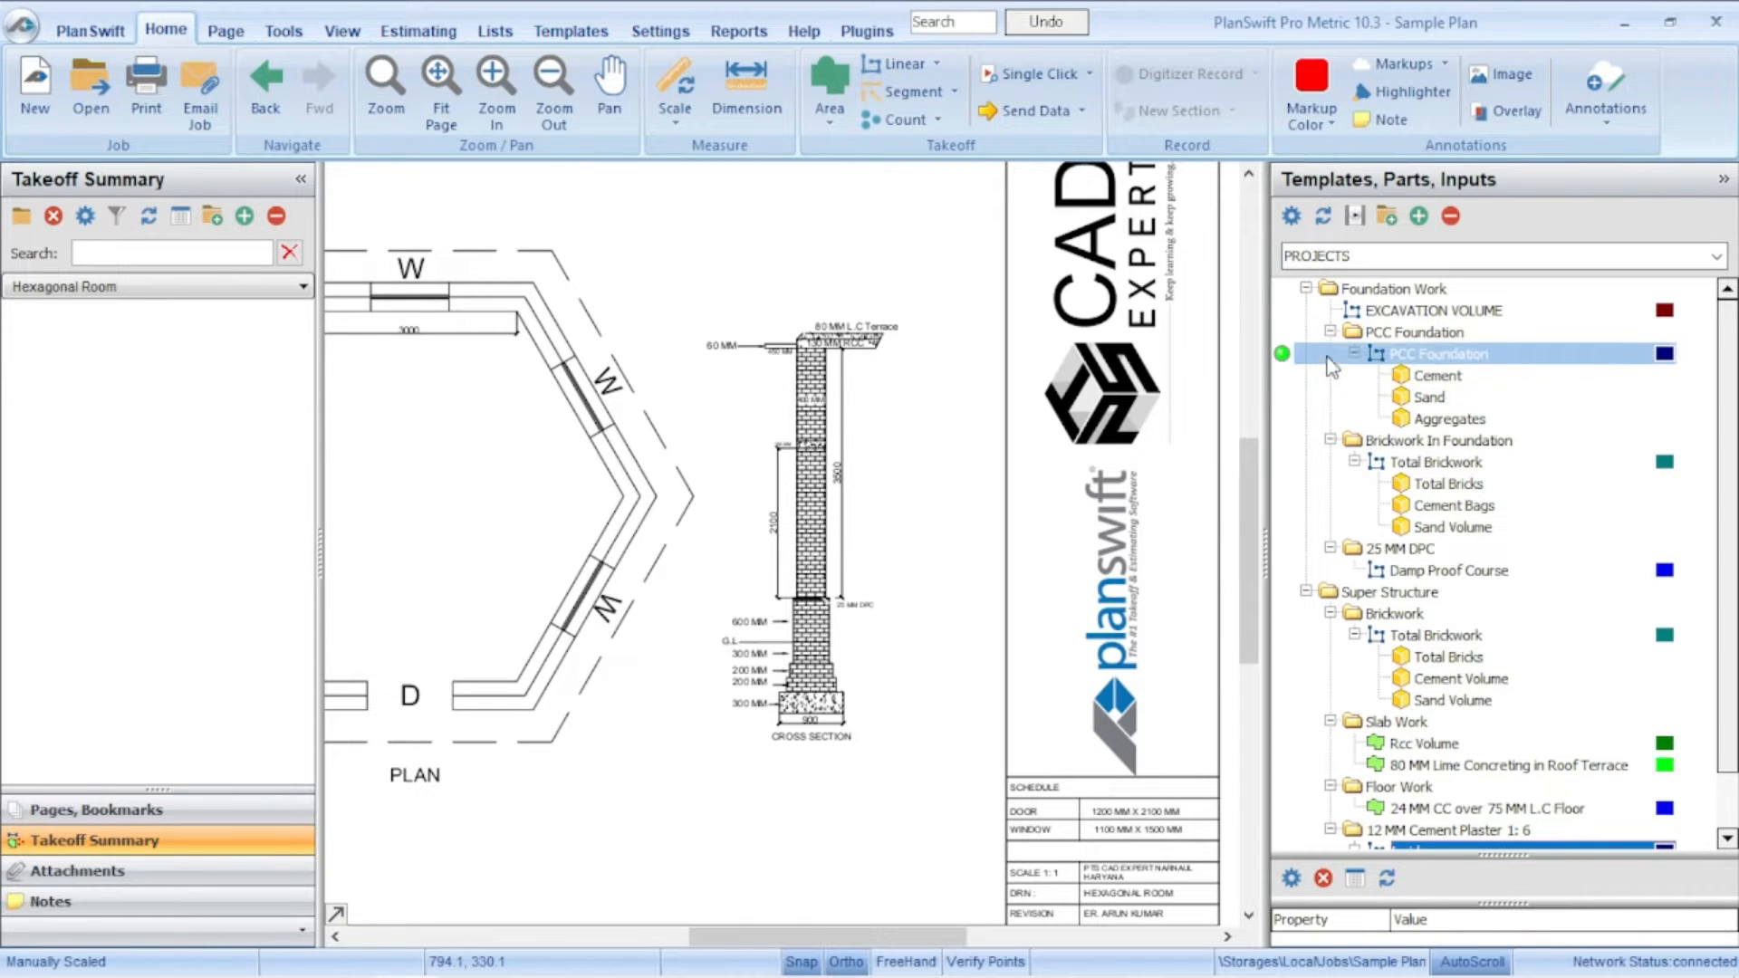
{"action": "left_click", "coordinate": [1482, 380]}
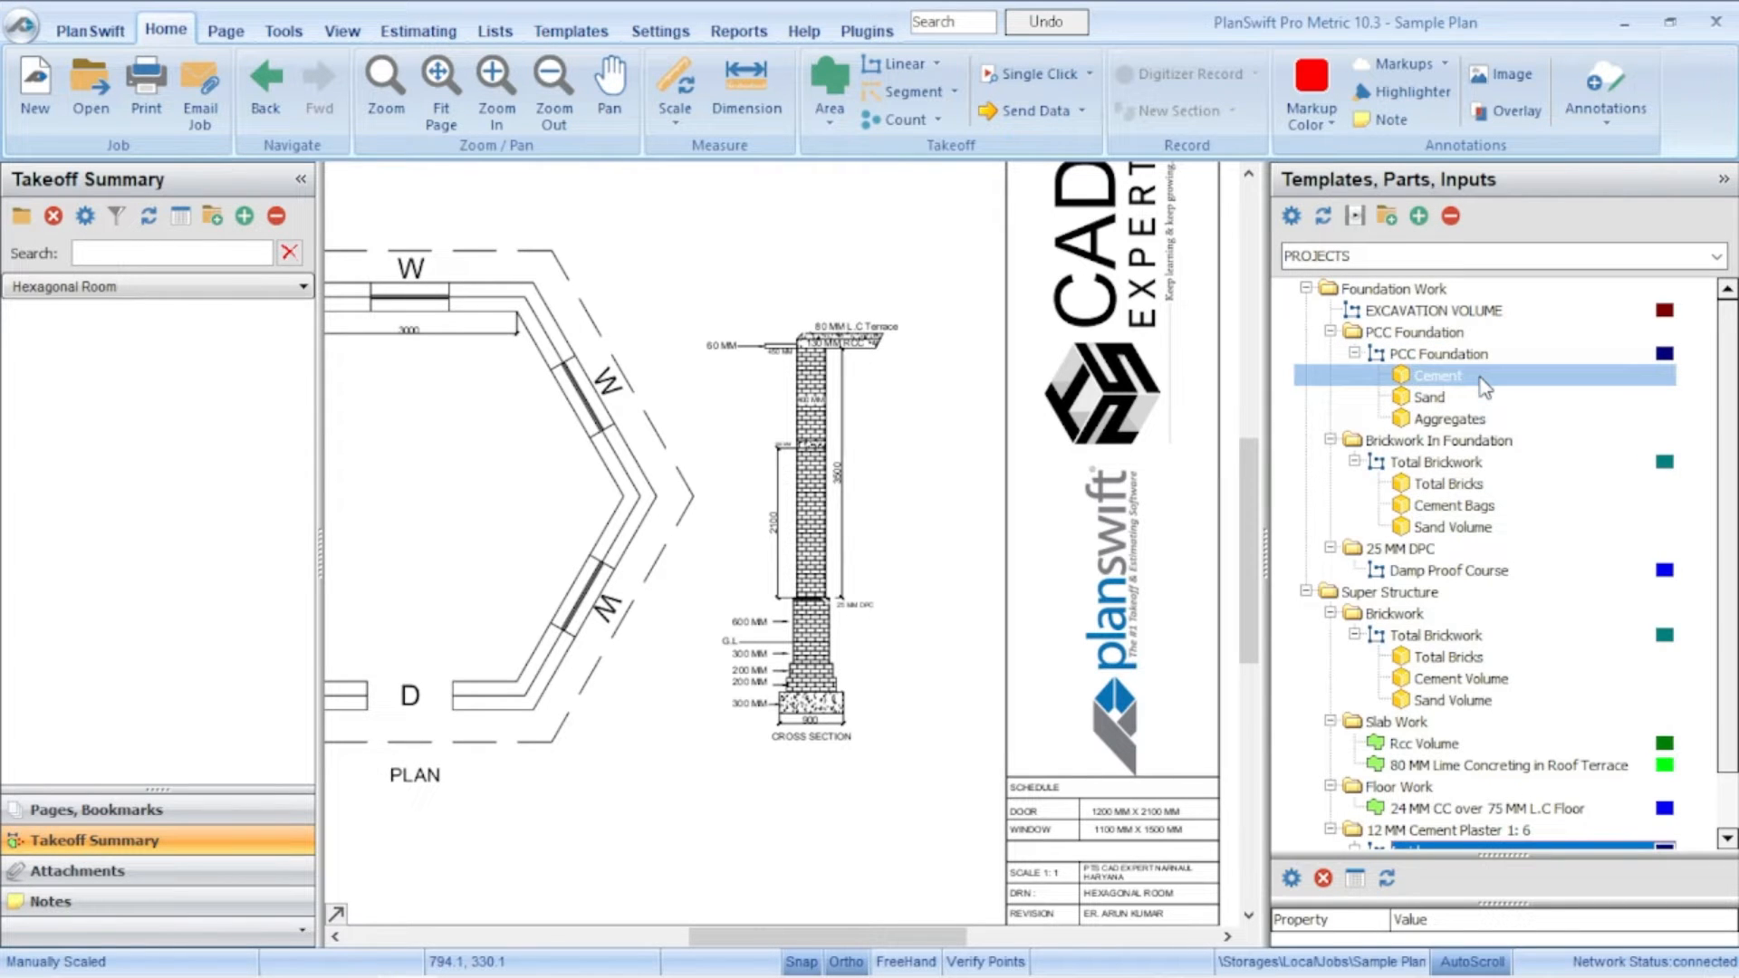
{"action": "left_click", "coordinate": [1479, 400]}
{"action": "left_click", "coordinate": [1476, 422]}
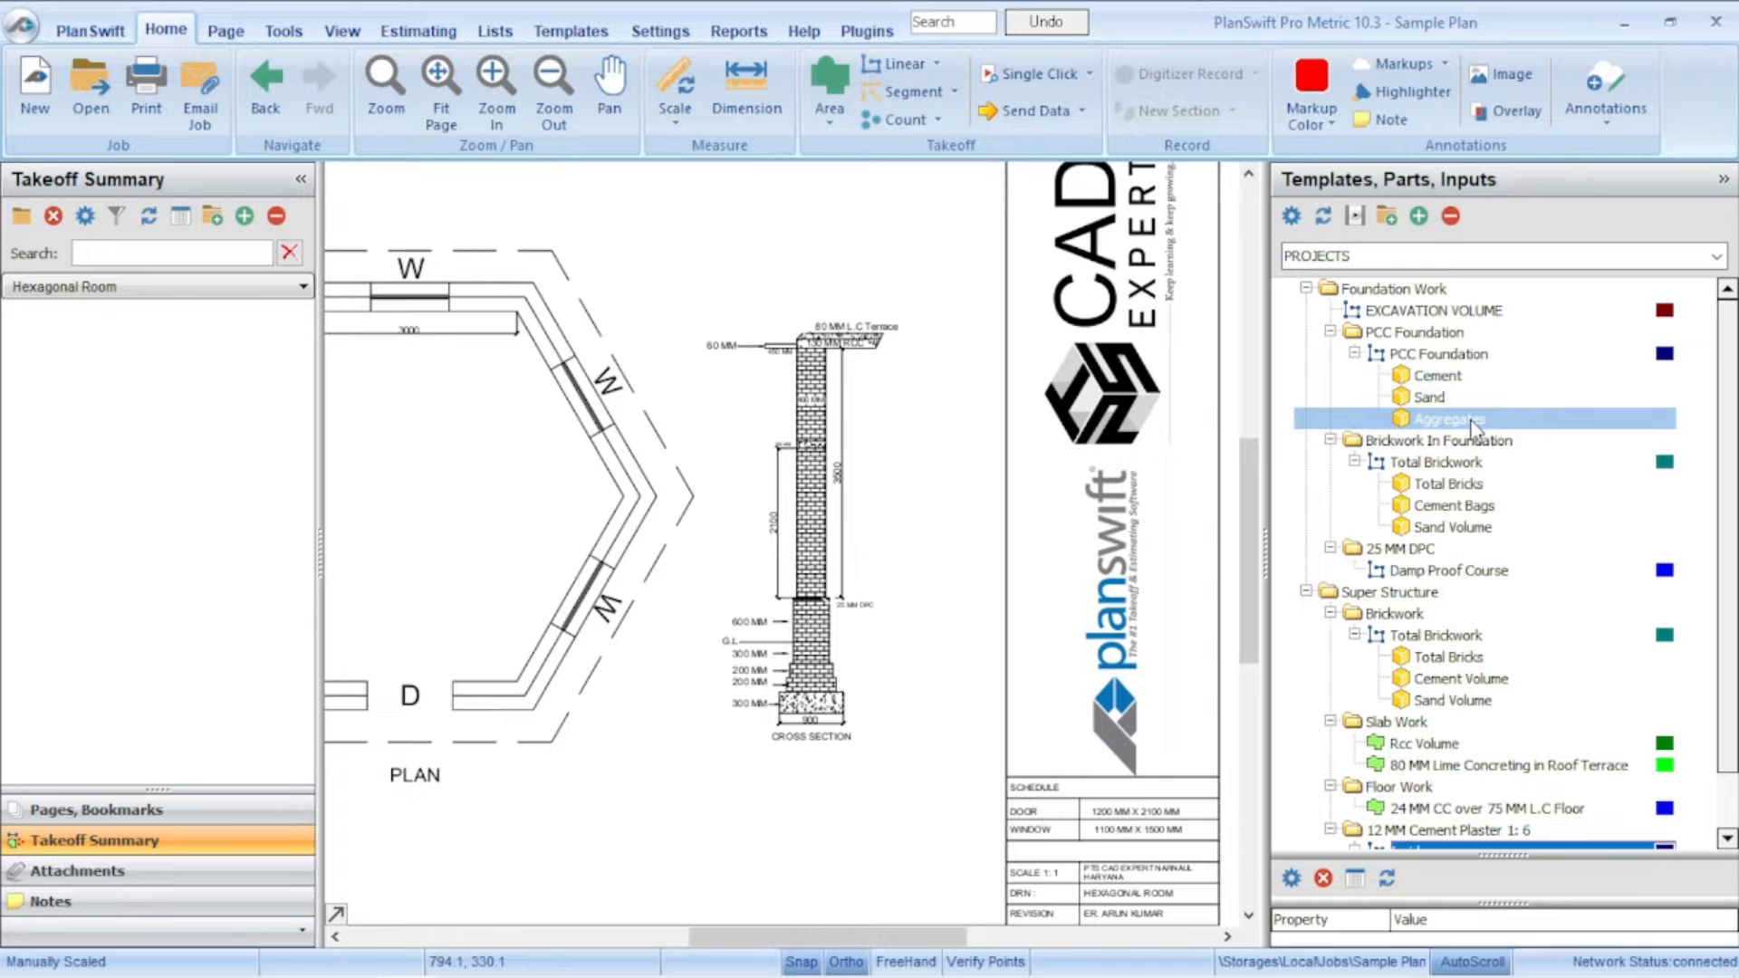
{"action": "left_click", "coordinate": [1482, 381]}
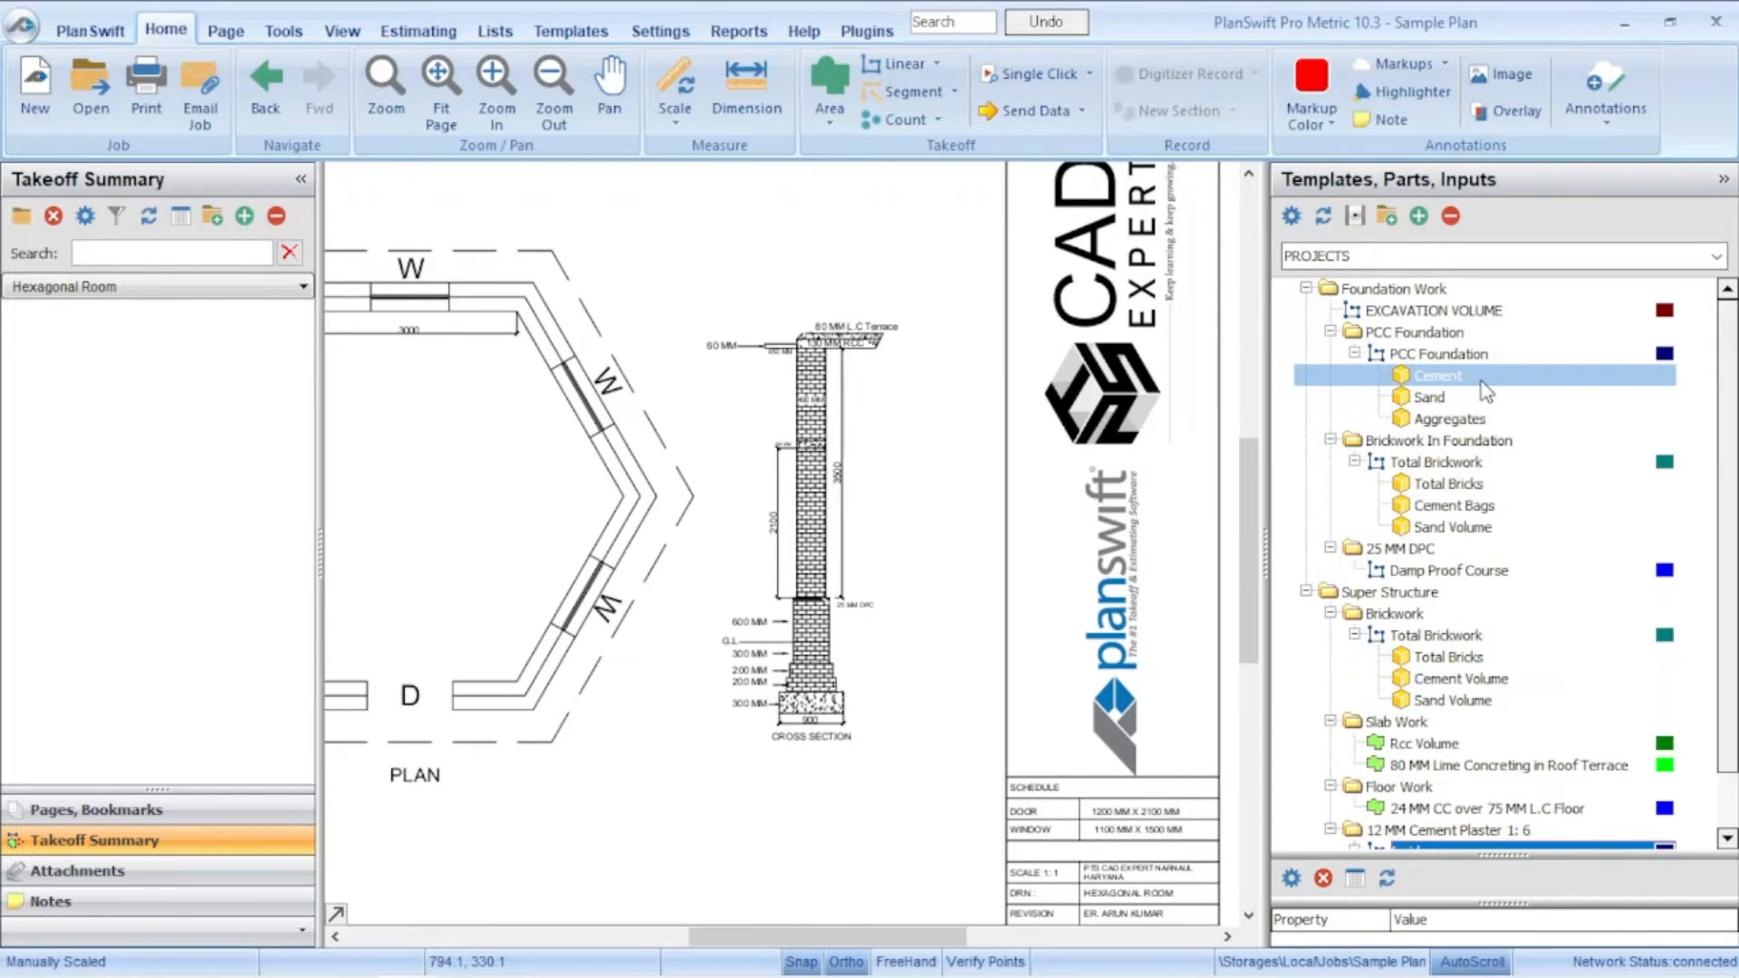
Step: Examine the Brickwork In Foundation and 25 MM DPC template items, and locate the damp proof course in the cross section
{"action": "left_click", "coordinate": [1430, 441]}
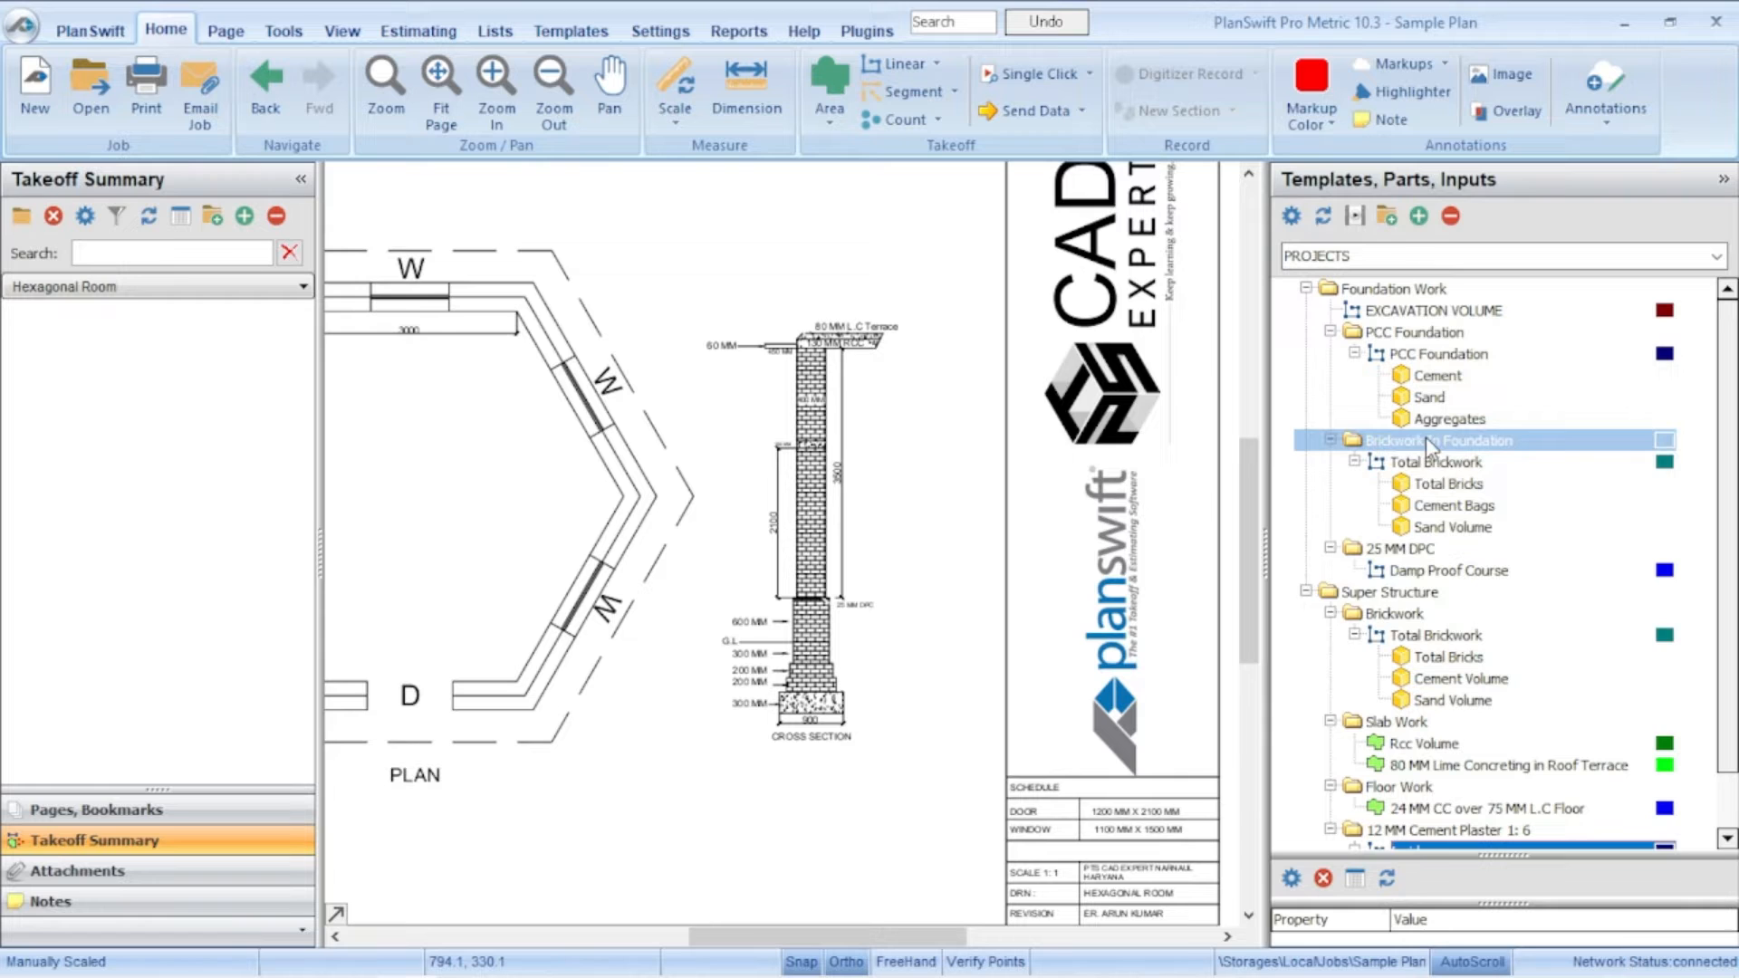
{"action": "left_click", "coordinate": [1509, 464]}
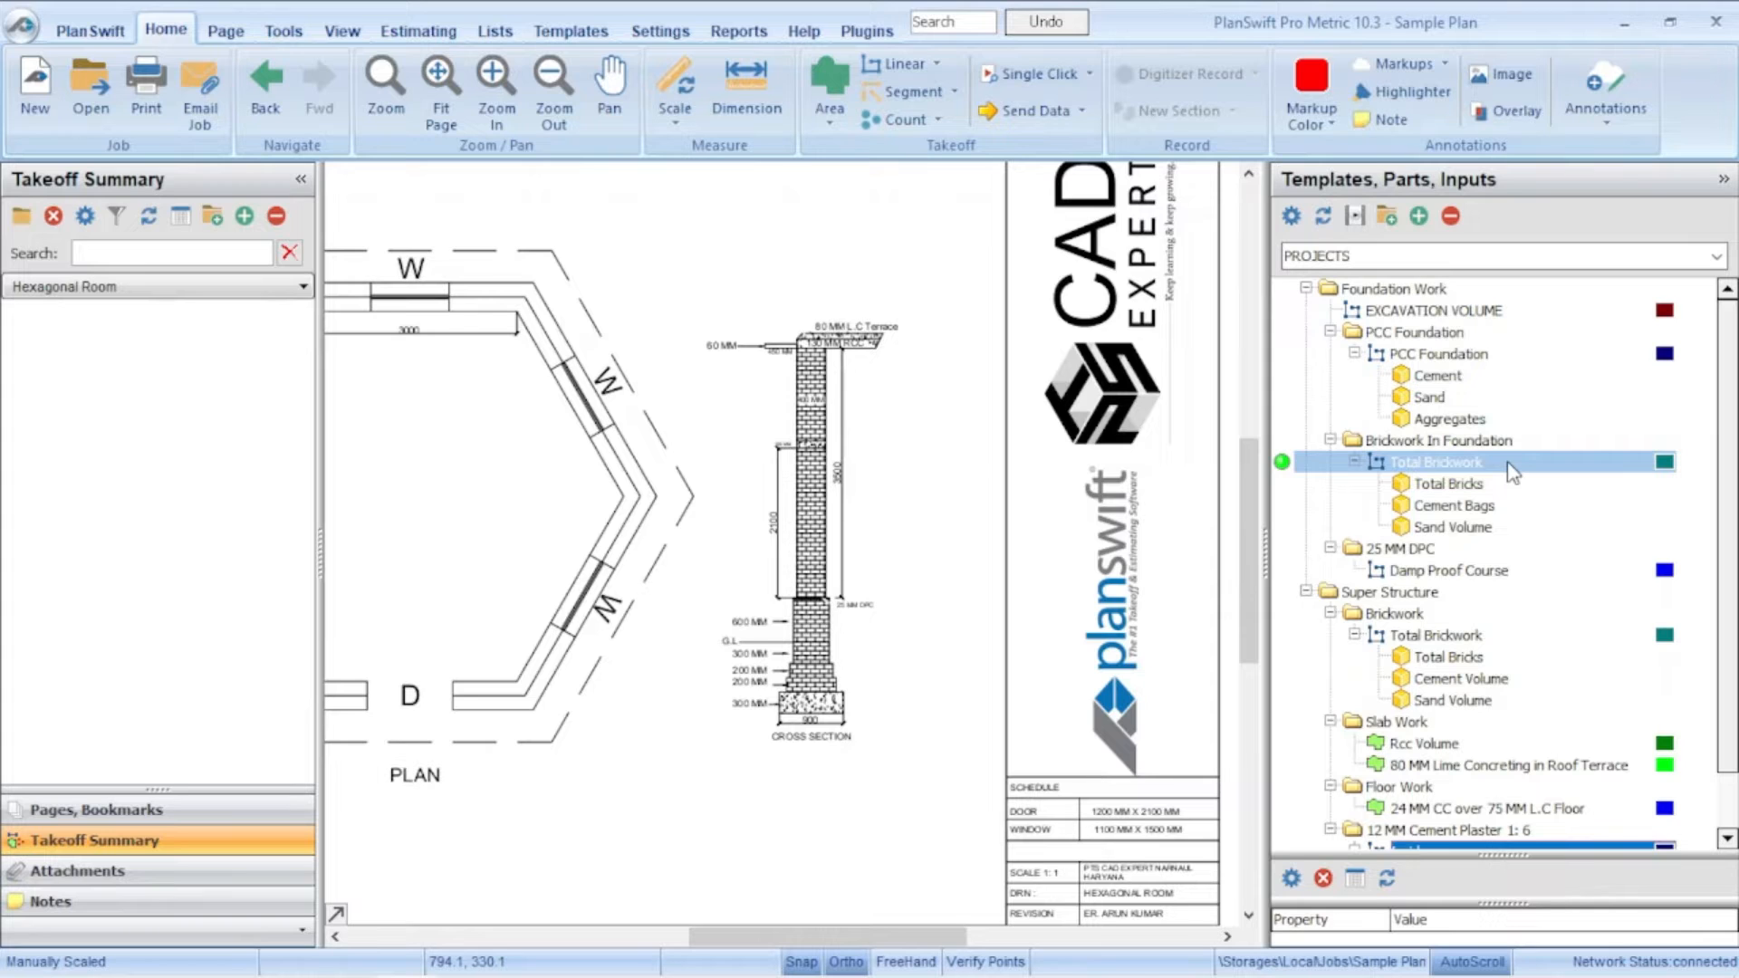
{"action": "left_click", "coordinate": [1512, 485]}
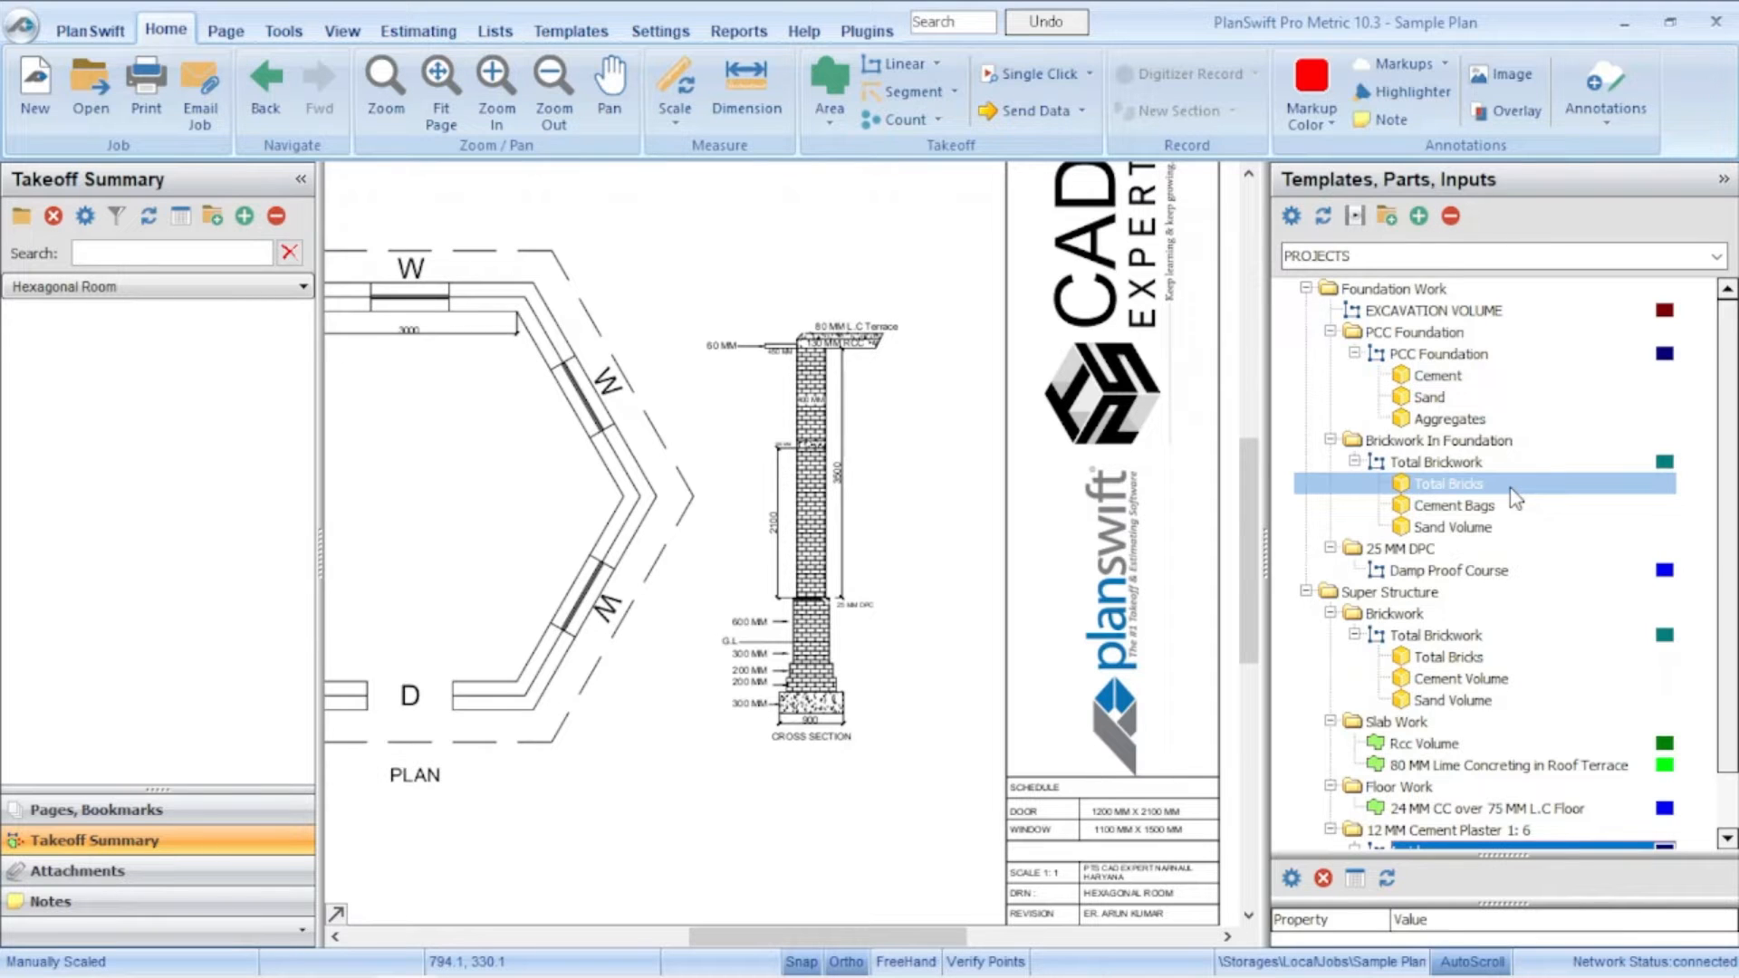
{"action": "left_click", "coordinate": [1465, 500]}
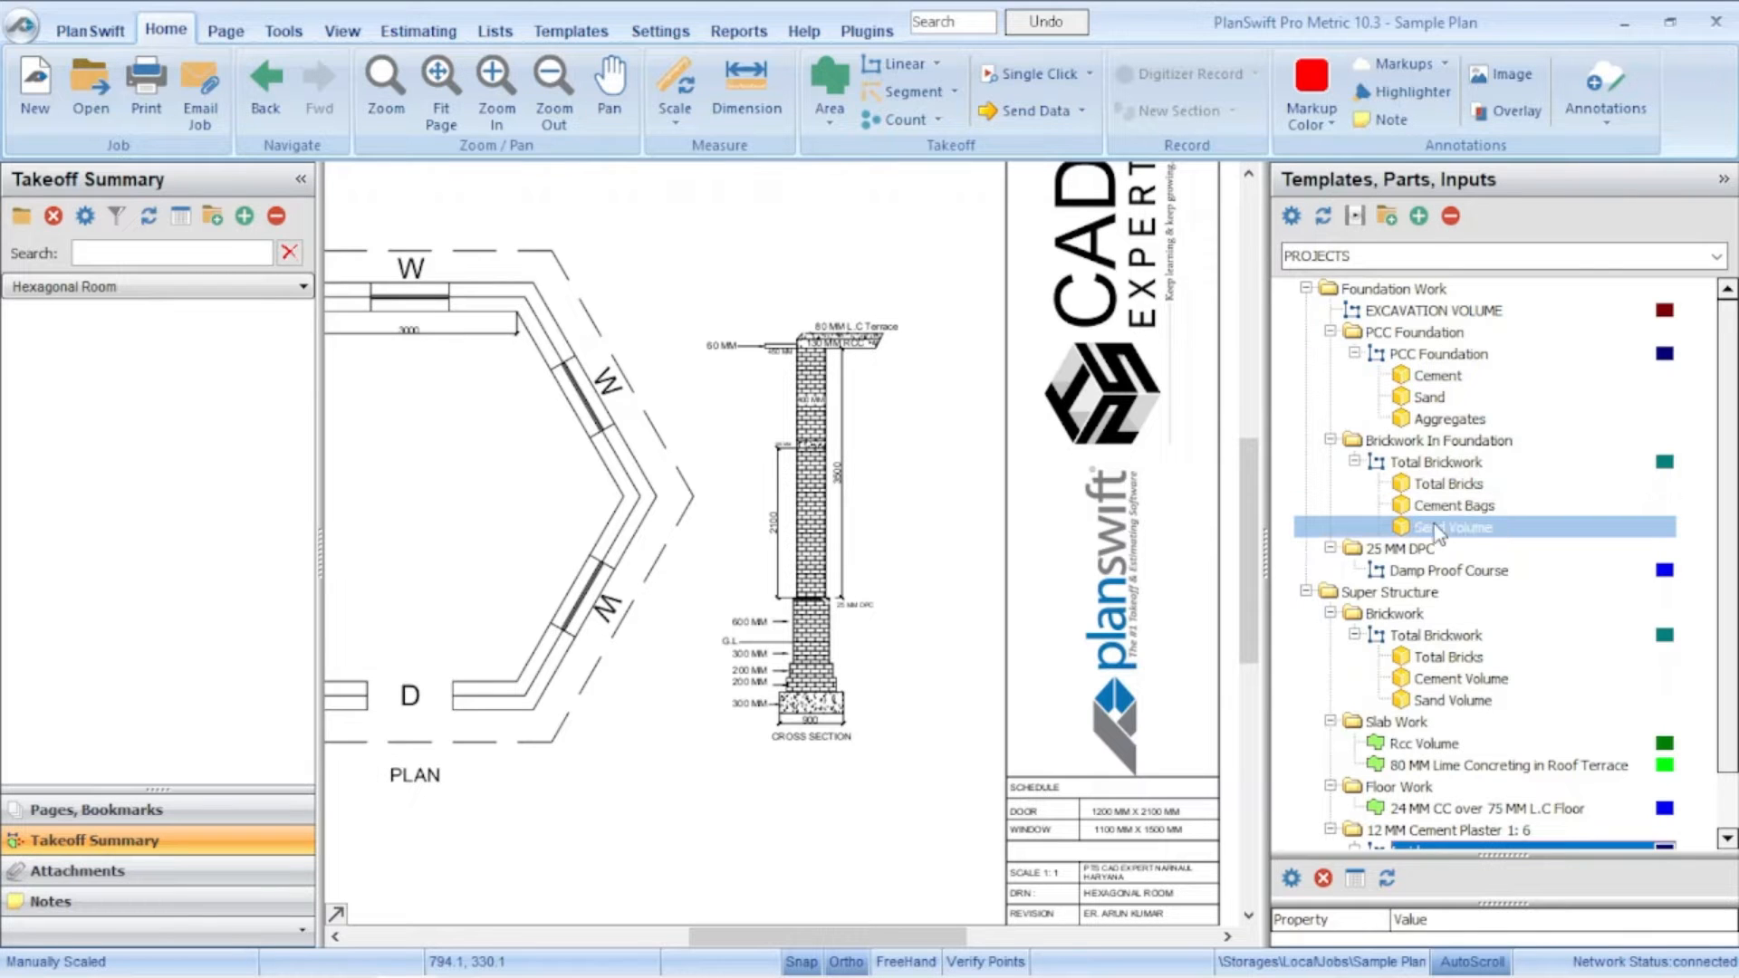
{"action": "left_click", "coordinate": [1486, 528]}
{"action": "left_click", "coordinate": [1499, 548]}
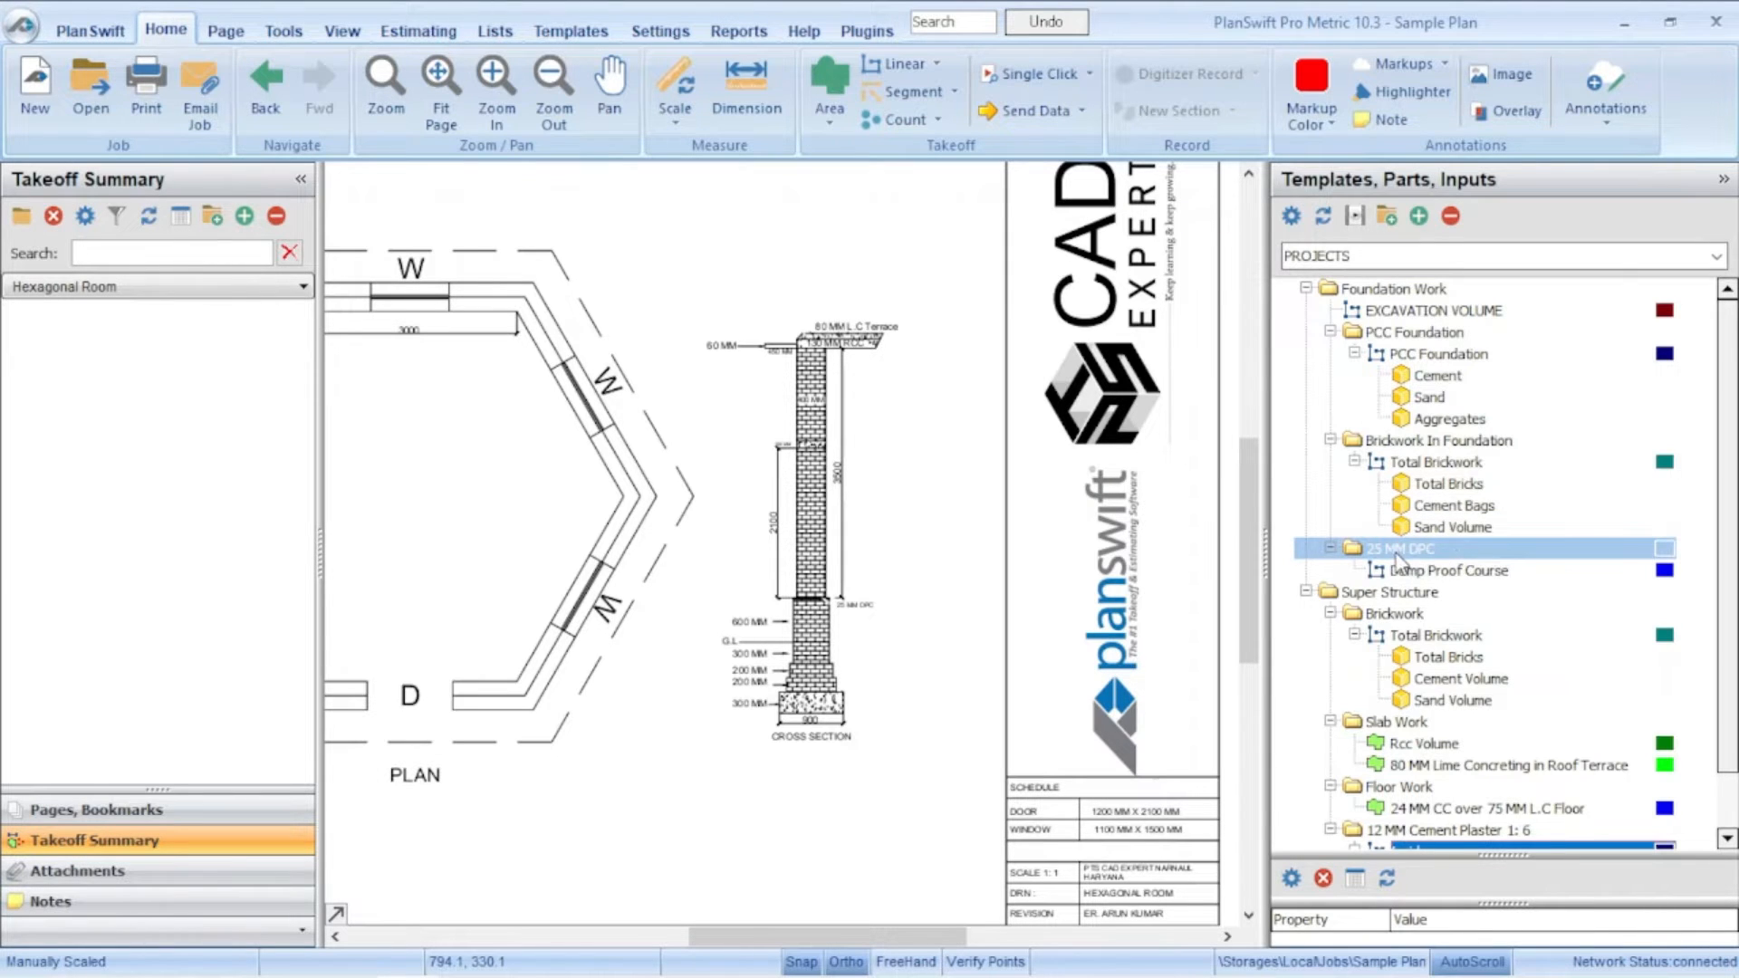
{"action": "left_click", "coordinate": [1431, 442]}
{"action": "left_click_drag", "start_coordinate": [1429, 569], "coordinate": [981, 598]}
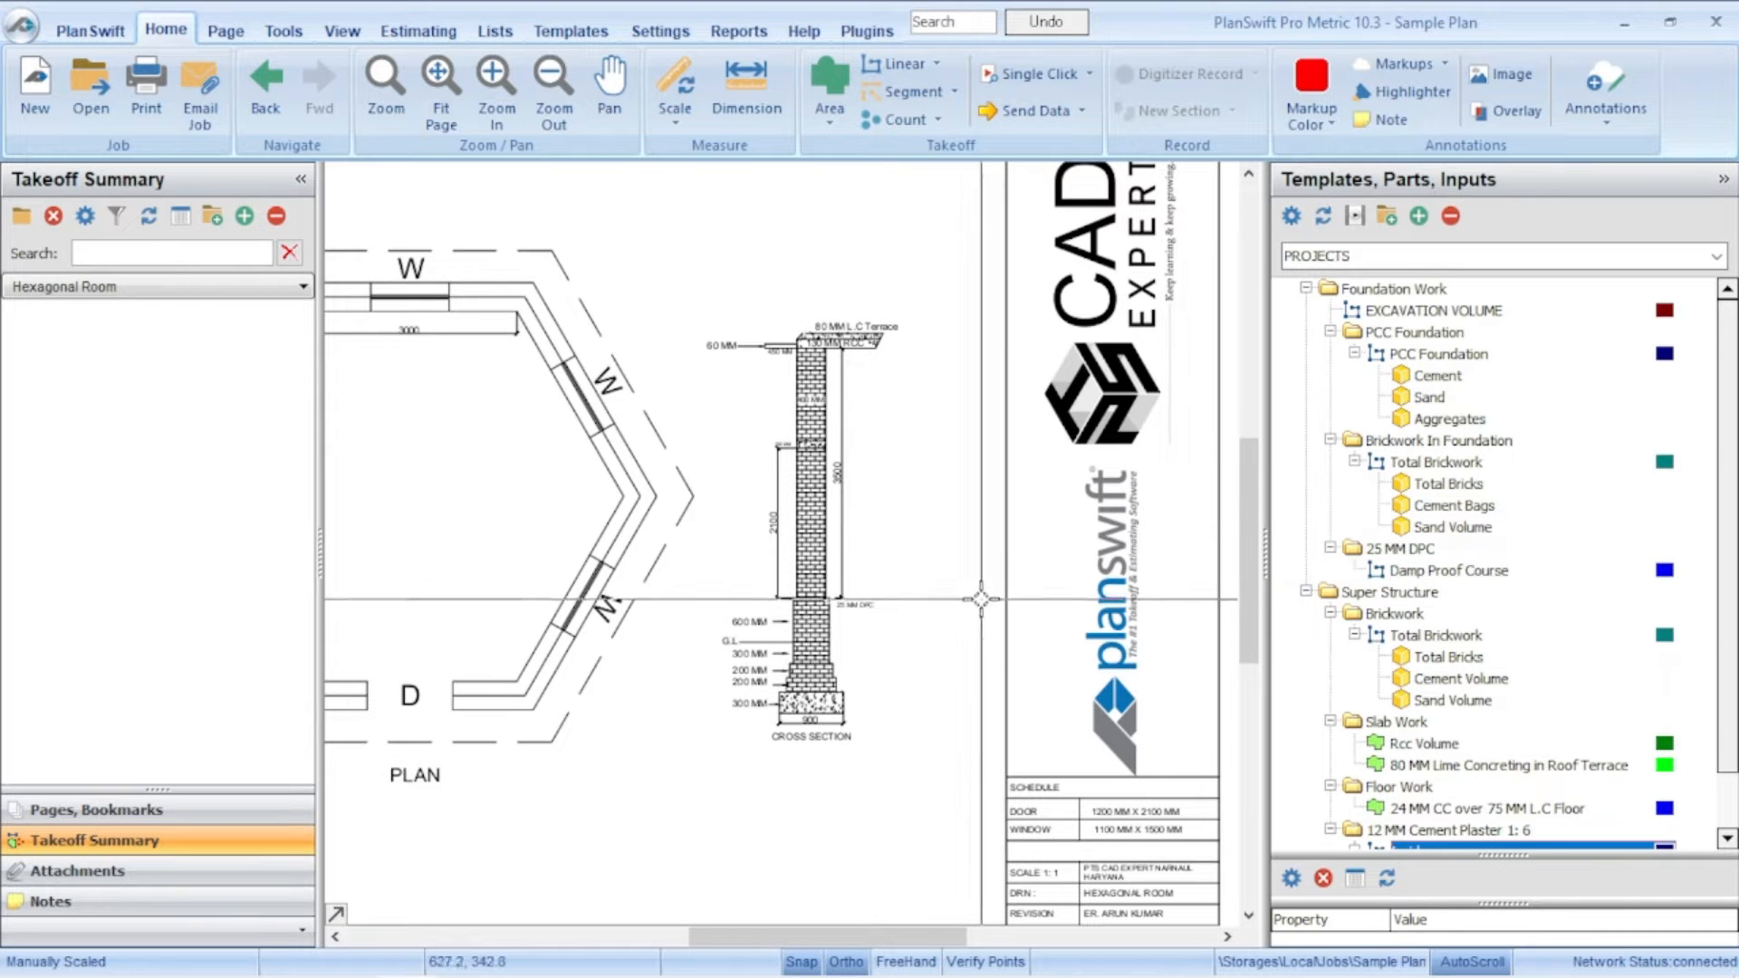
{"action": "scroll", "coordinate": [981, 598], "scroll_direction": "up", "scroll_amount": 5}
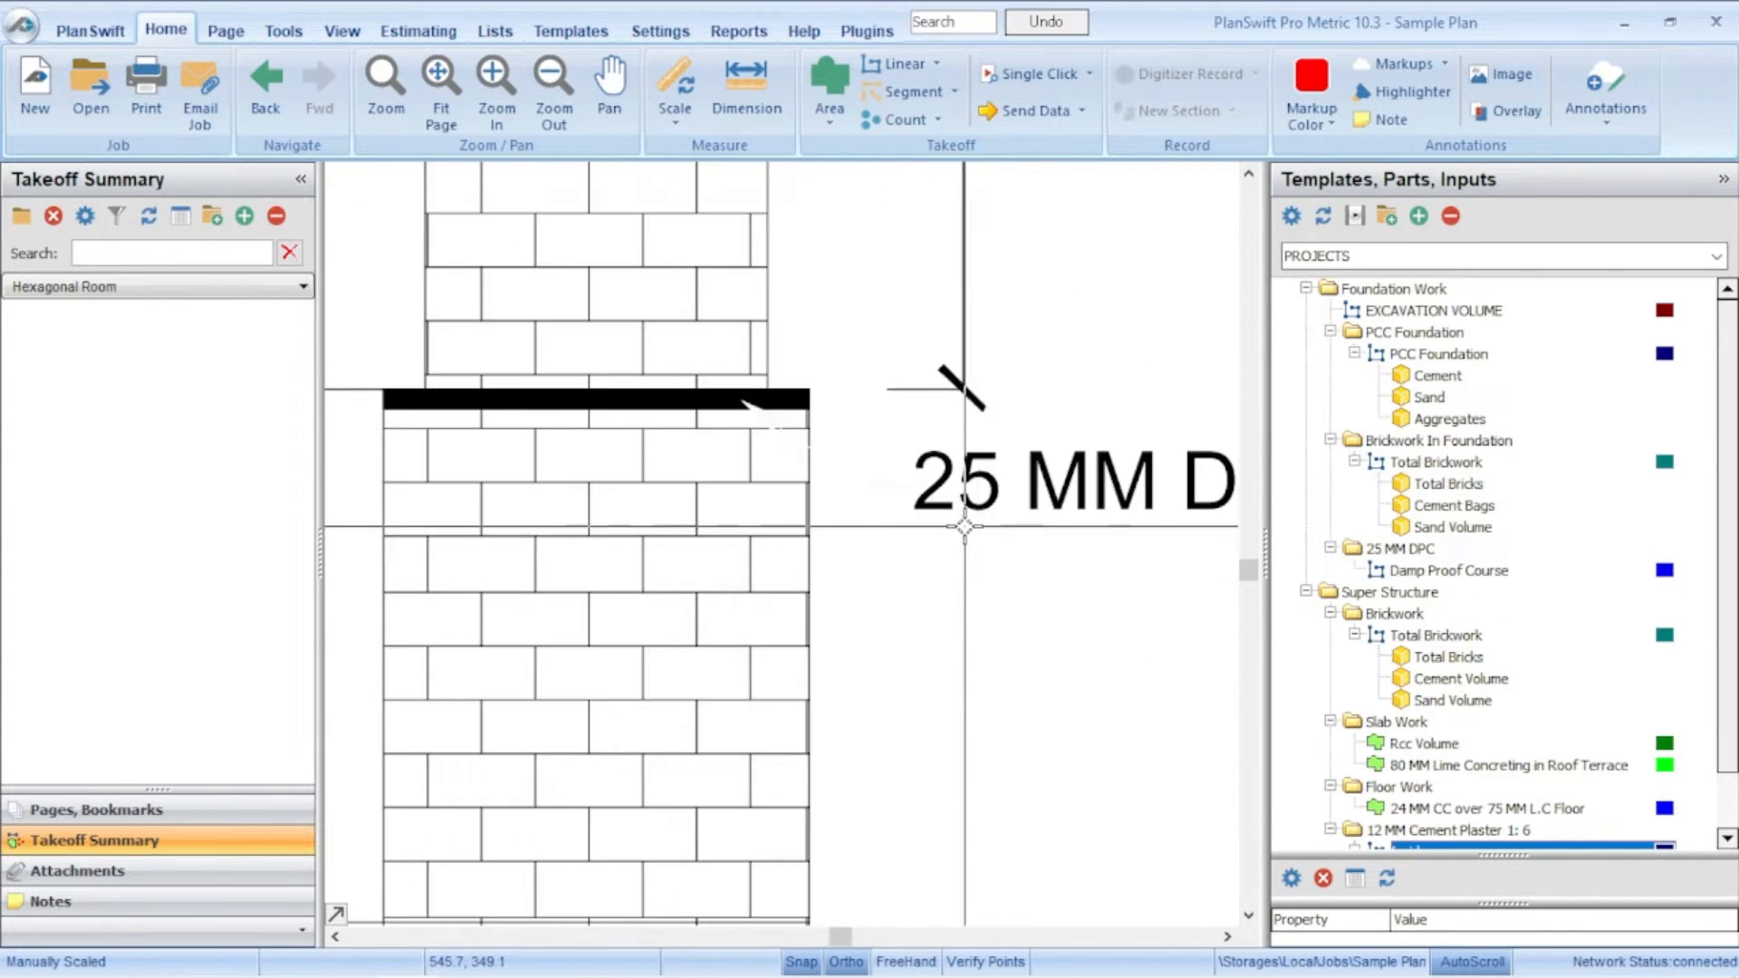
{"action": "scroll", "coordinate": [965, 527], "scroll_direction": "down", "scroll_amount": 4}
{"action": "scroll", "coordinate": [964, 526], "scroll_direction": "up", "scroll_amount": 1}
{"action": "scroll", "coordinate": [1528, 605], "scroll_direction": "down", "scroll_amount": 1}
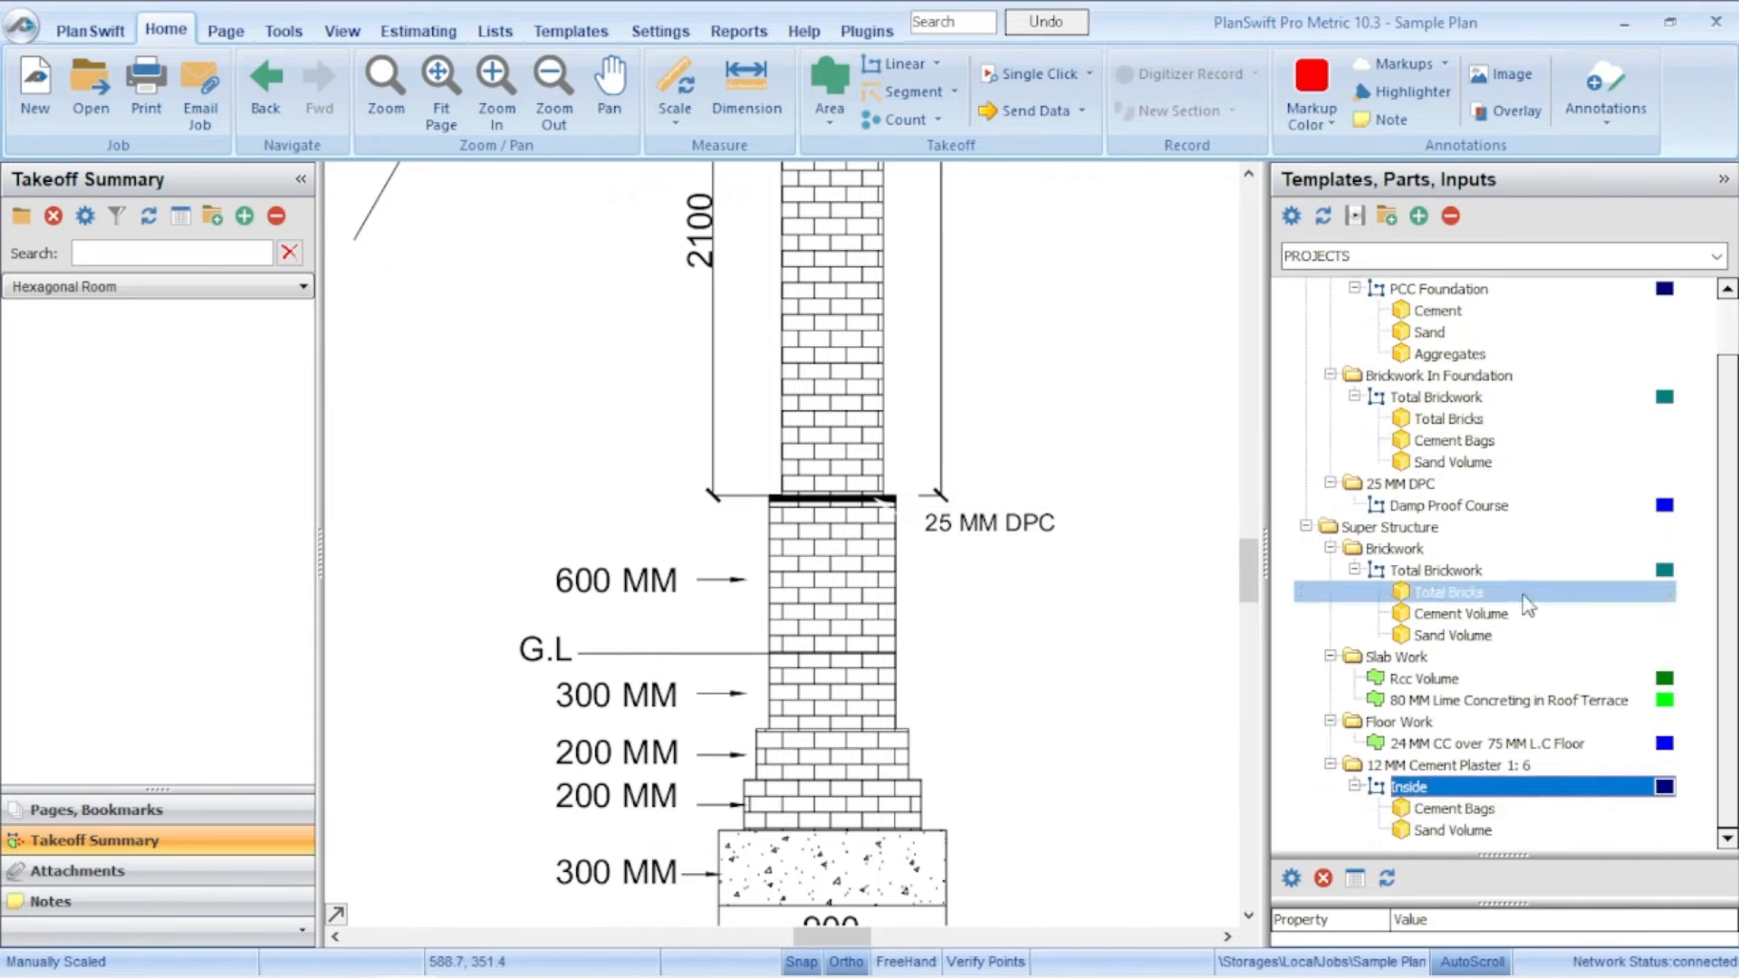
Step: Review the Super Structure Brickwork items, comparing their brick, cement and sand parts with those of the foundation brickwork
{"action": "scroll", "coordinate": [1413, 584], "scroll_direction": "up", "scroll_amount": 1}
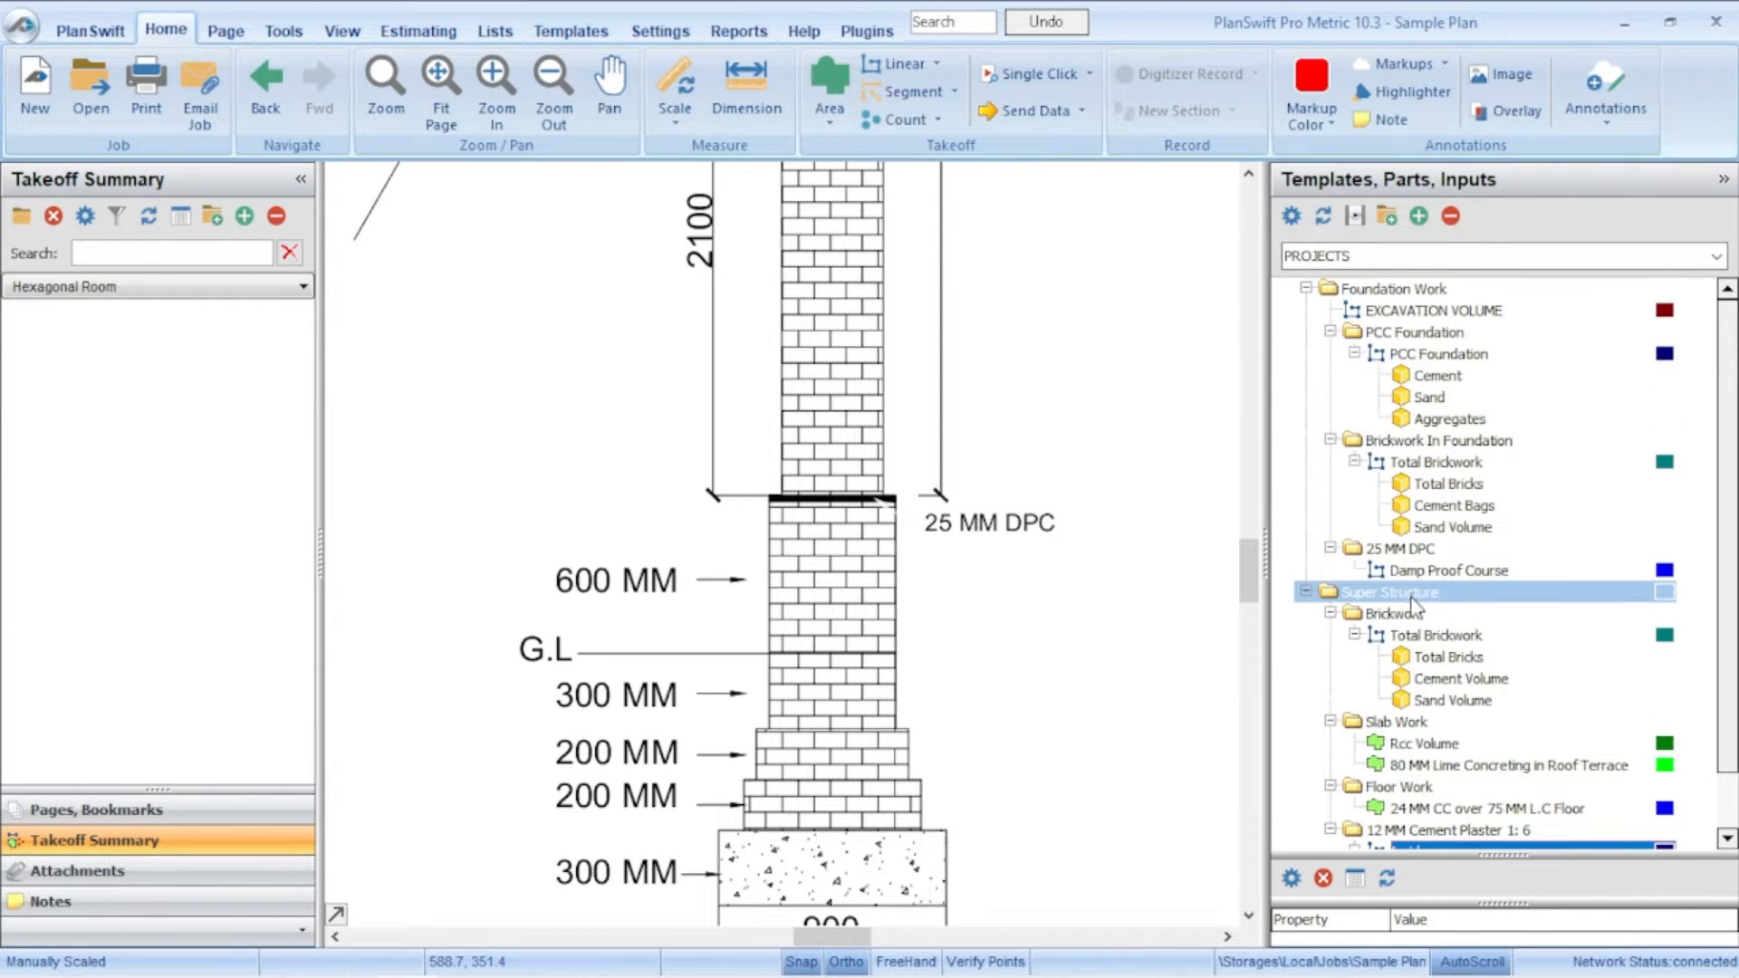
{"action": "left_click", "coordinate": [1454, 635]}
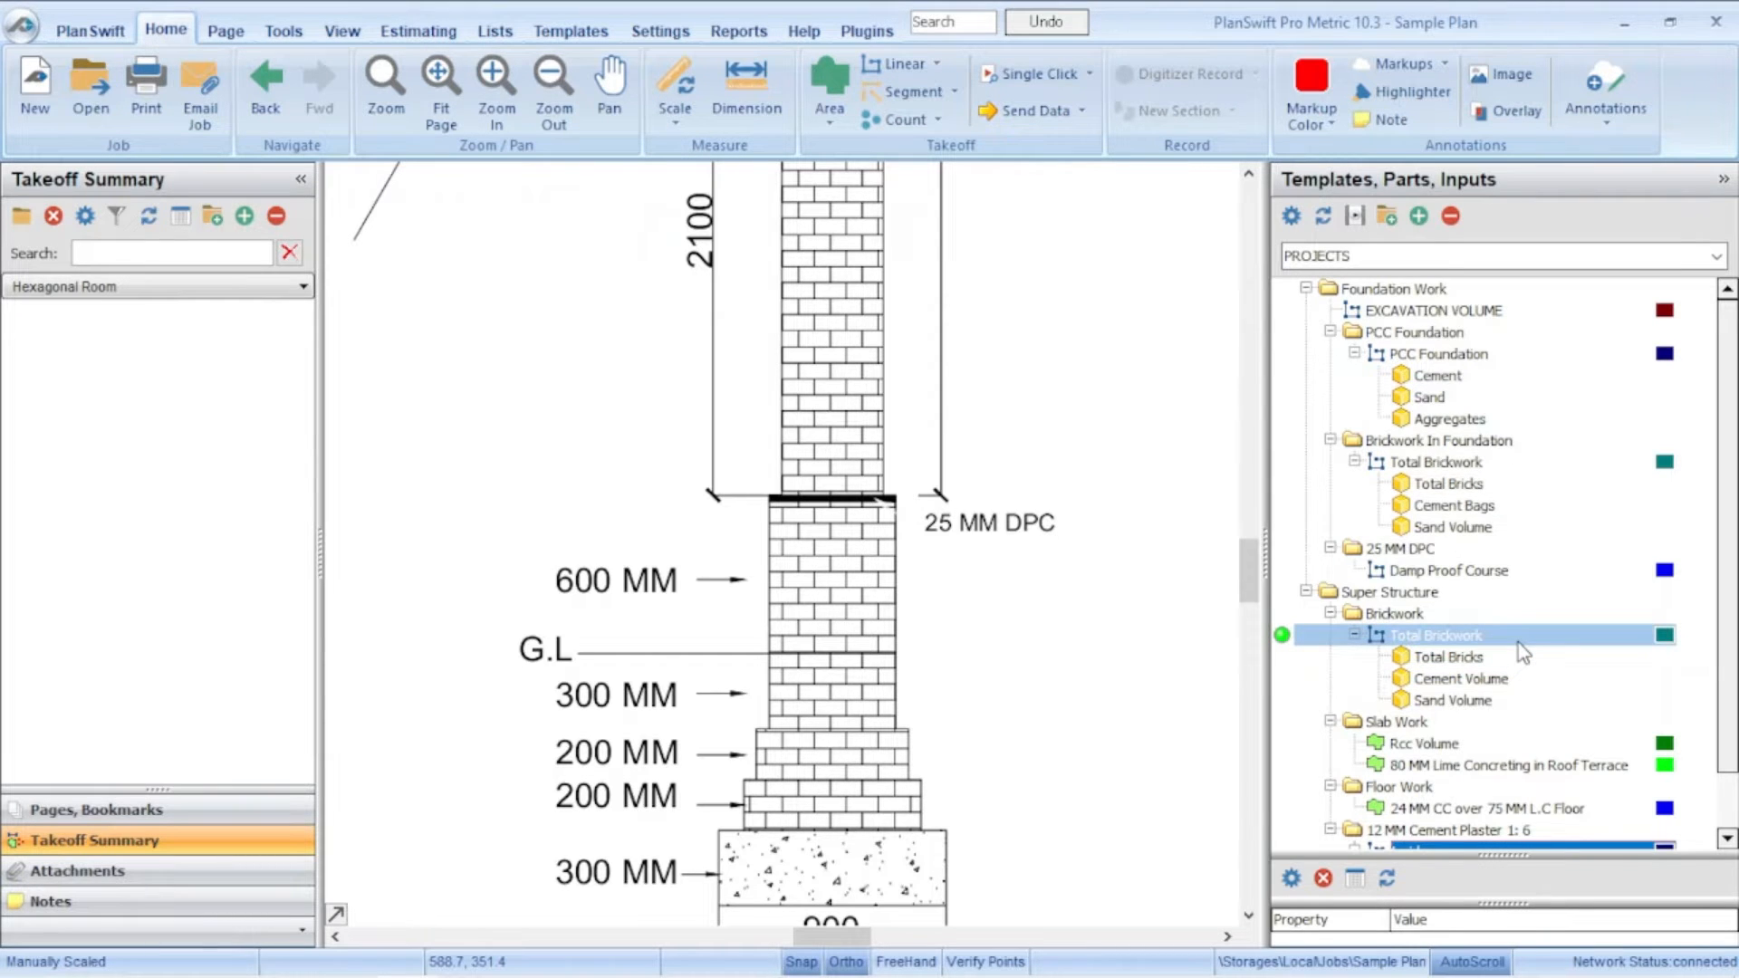
{"action": "left_click", "coordinate": [1477, 681]}
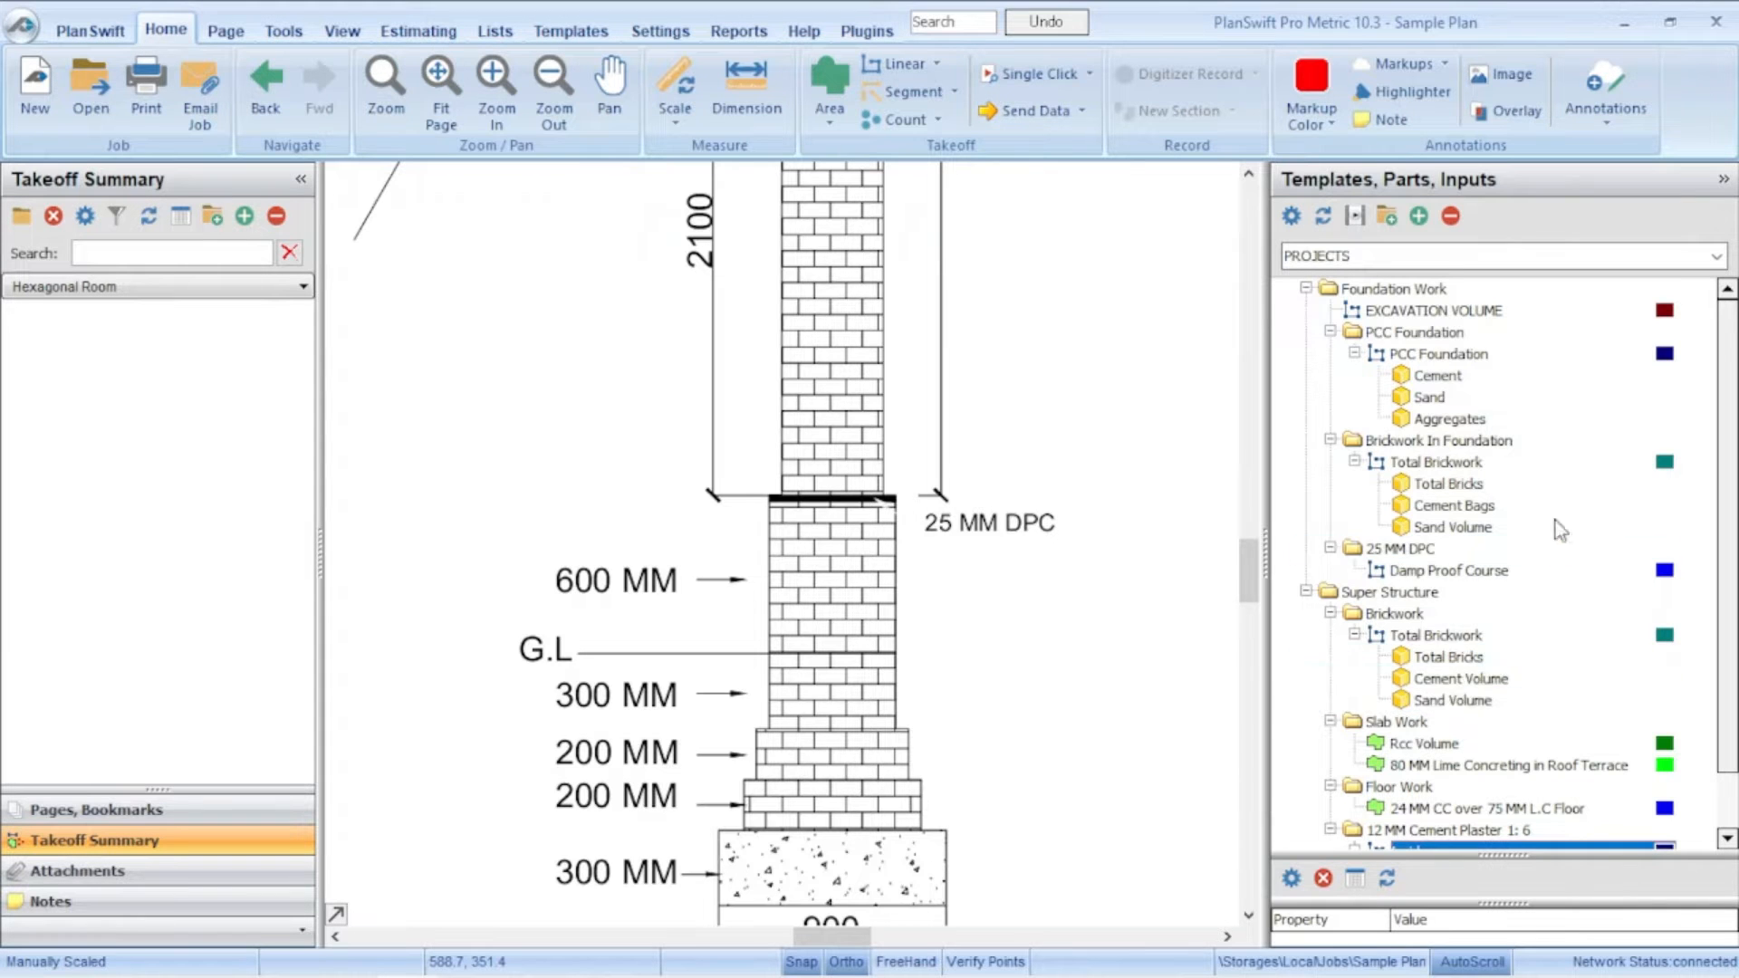
{"action": "left_click", "coordinate": [1485, 400]}
{"action": "left_click", "coordinate": [1535, 505]}
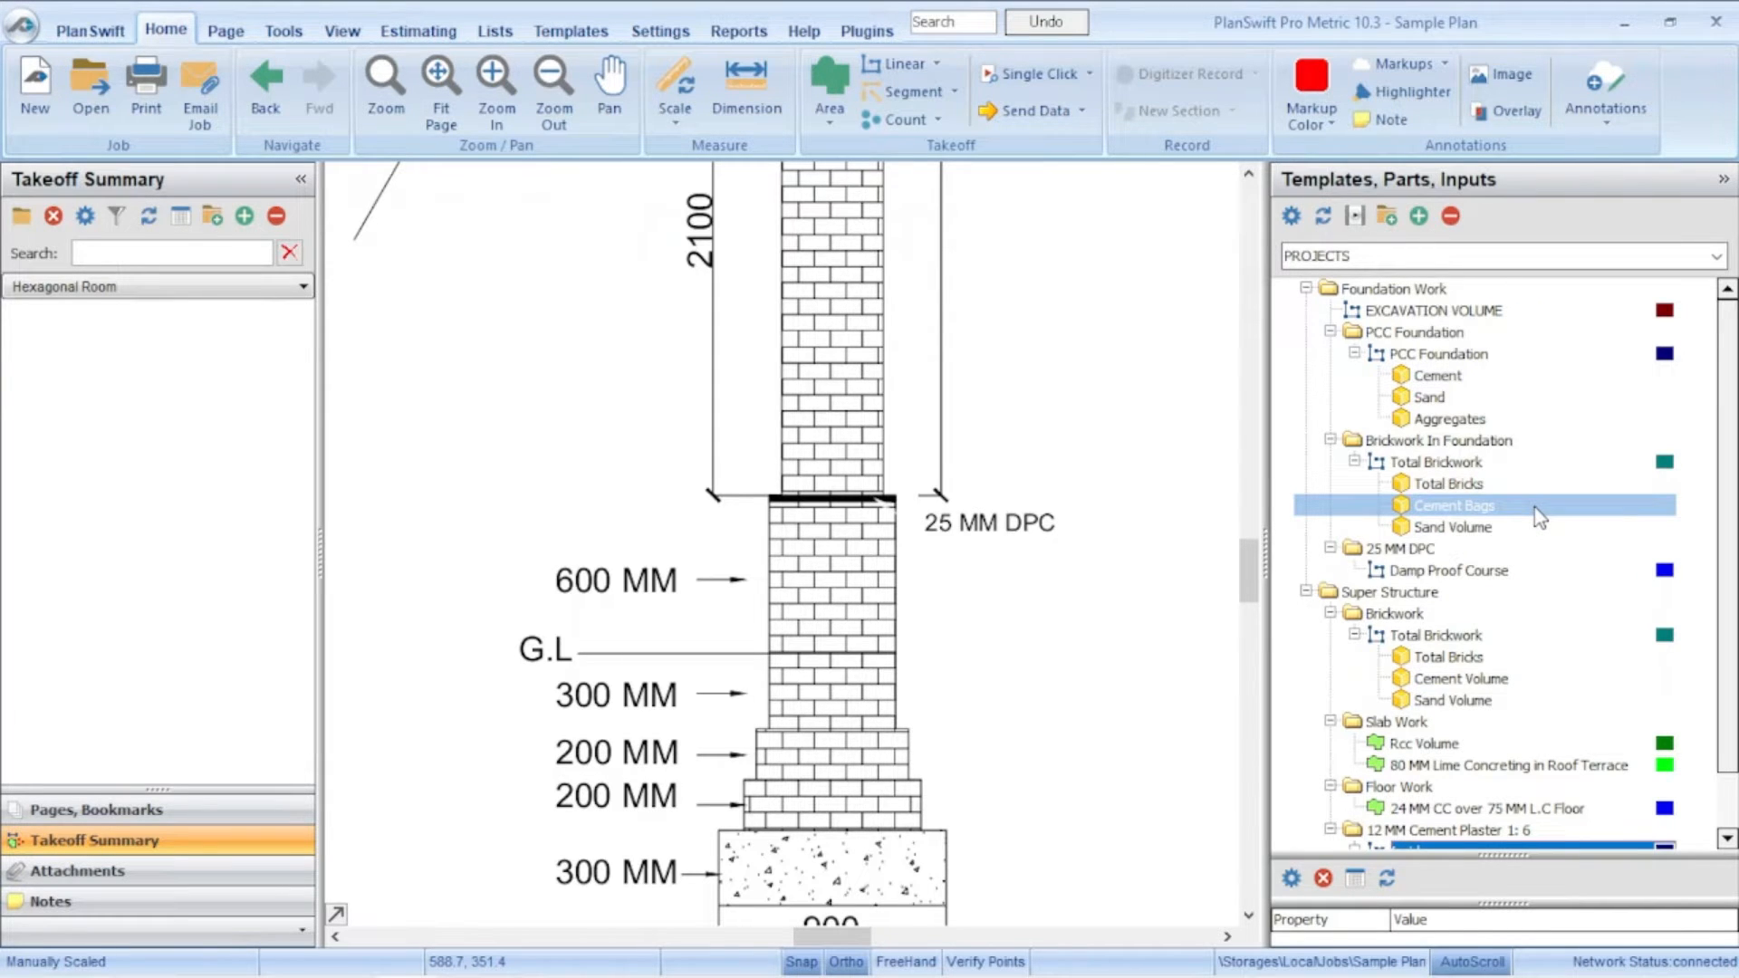
{"action": "left_click", "coordinate": [1449, 635]}
{"action": "left_click", "coordinate": [1442, 701]}
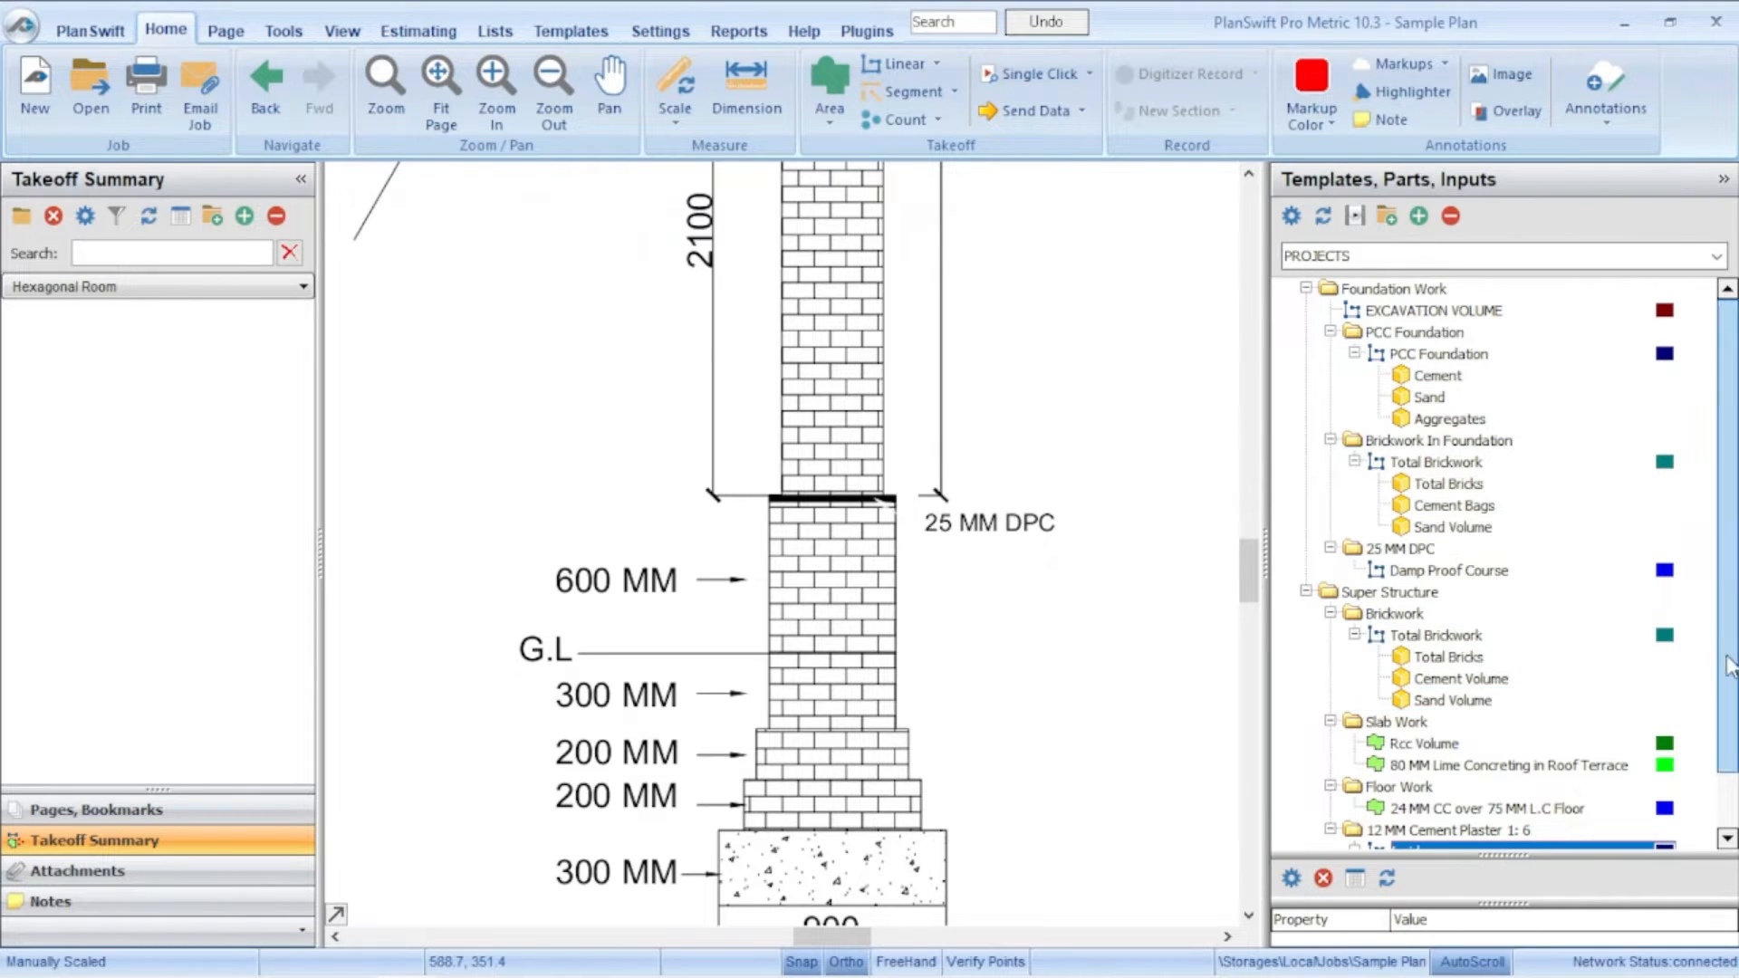
Step: Review the Slab Work, Floor Work and 12 MM Cement Plaster template items against the roof slab in the cross section and the room plan
{"action": "scroll", "coordinate": [1730, 739], "scroll_direction": "down", "scroll_amount": 1}
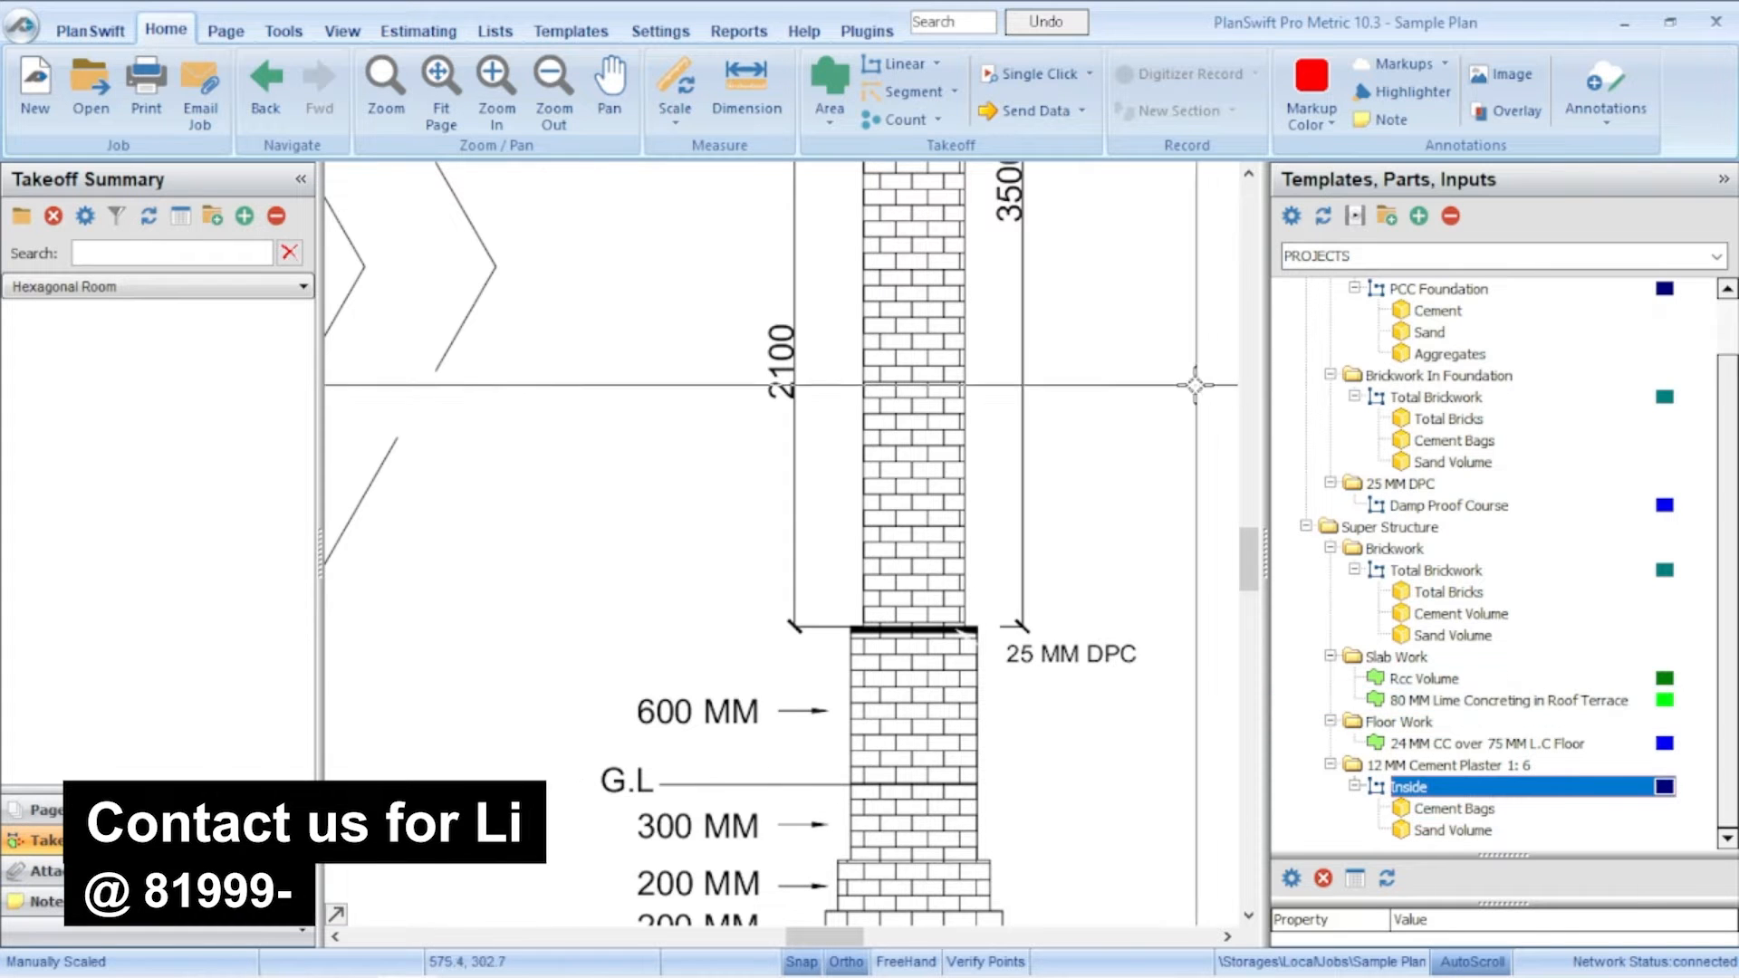
{"action": "scroll", "coordinate": [1095, 390], "scroll_direction": "up", "scroll_amount": 3}
{"action": "scroll", "coordinate": [1035, 397], "scroll_direction": "down", "scroll_amount": 3}
{"action": "scroll", "coordinate": [960, 246], "scroll_direction": "up", "scroll_amount": 3}
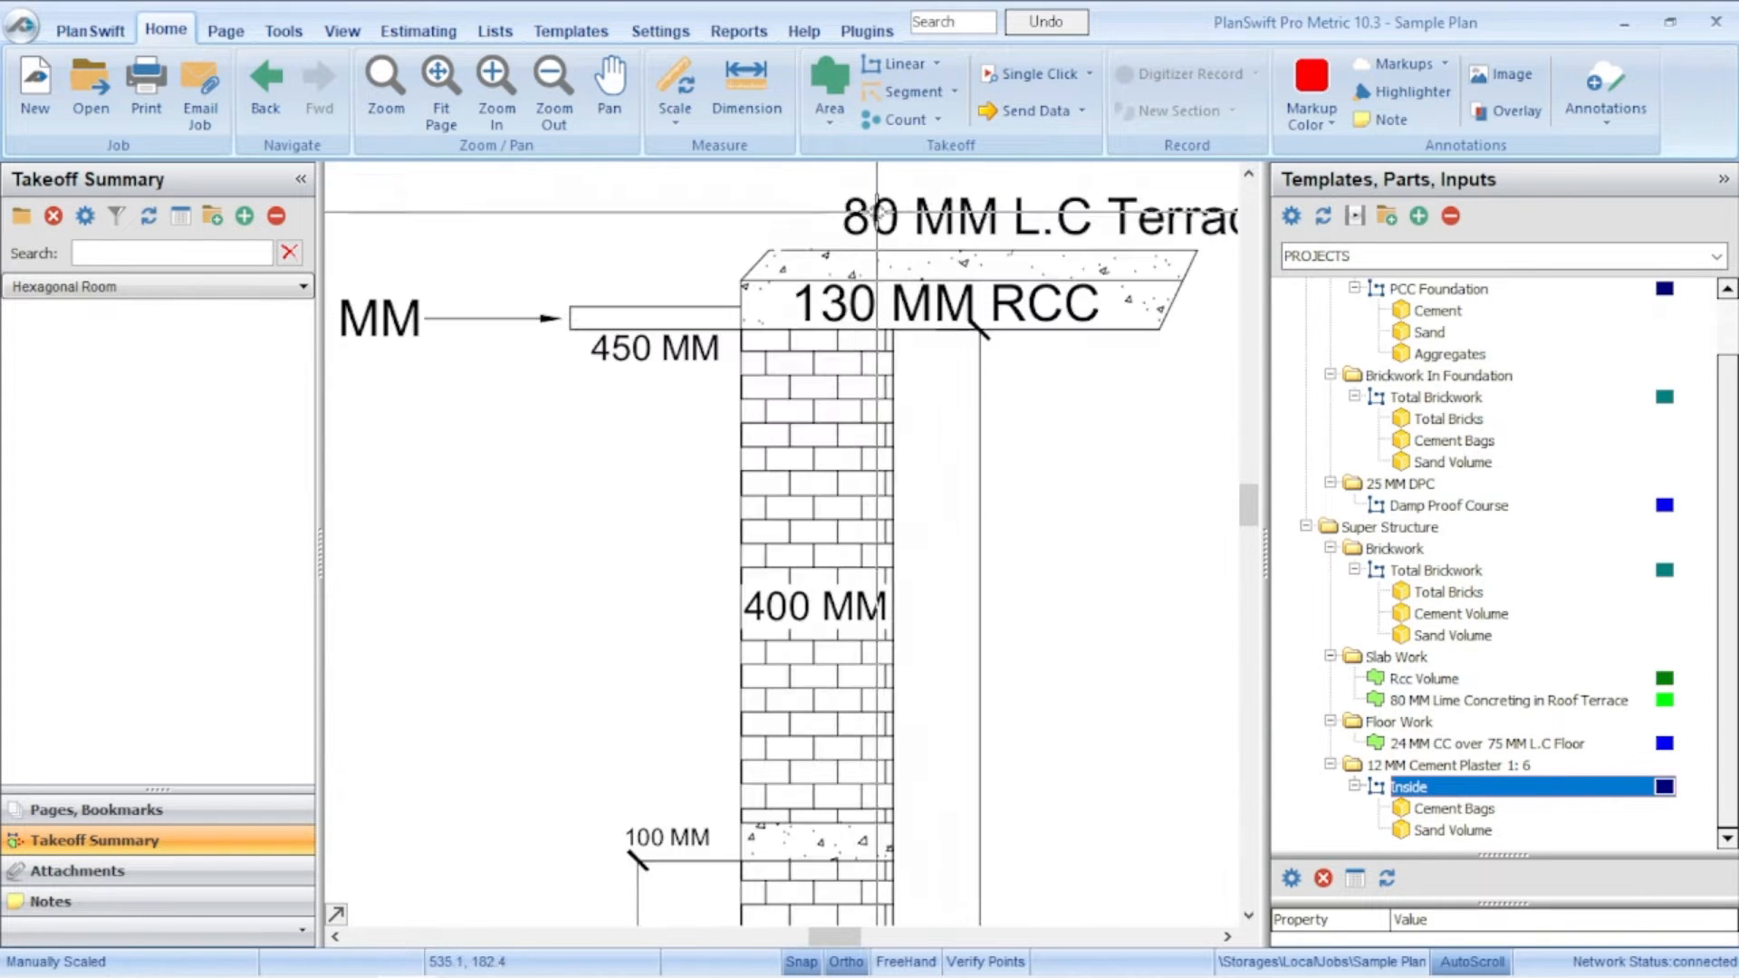
{"action": "scroll", "coordinate": [960, 246], "scroll_direction": "down", "scroll_amount": 1}
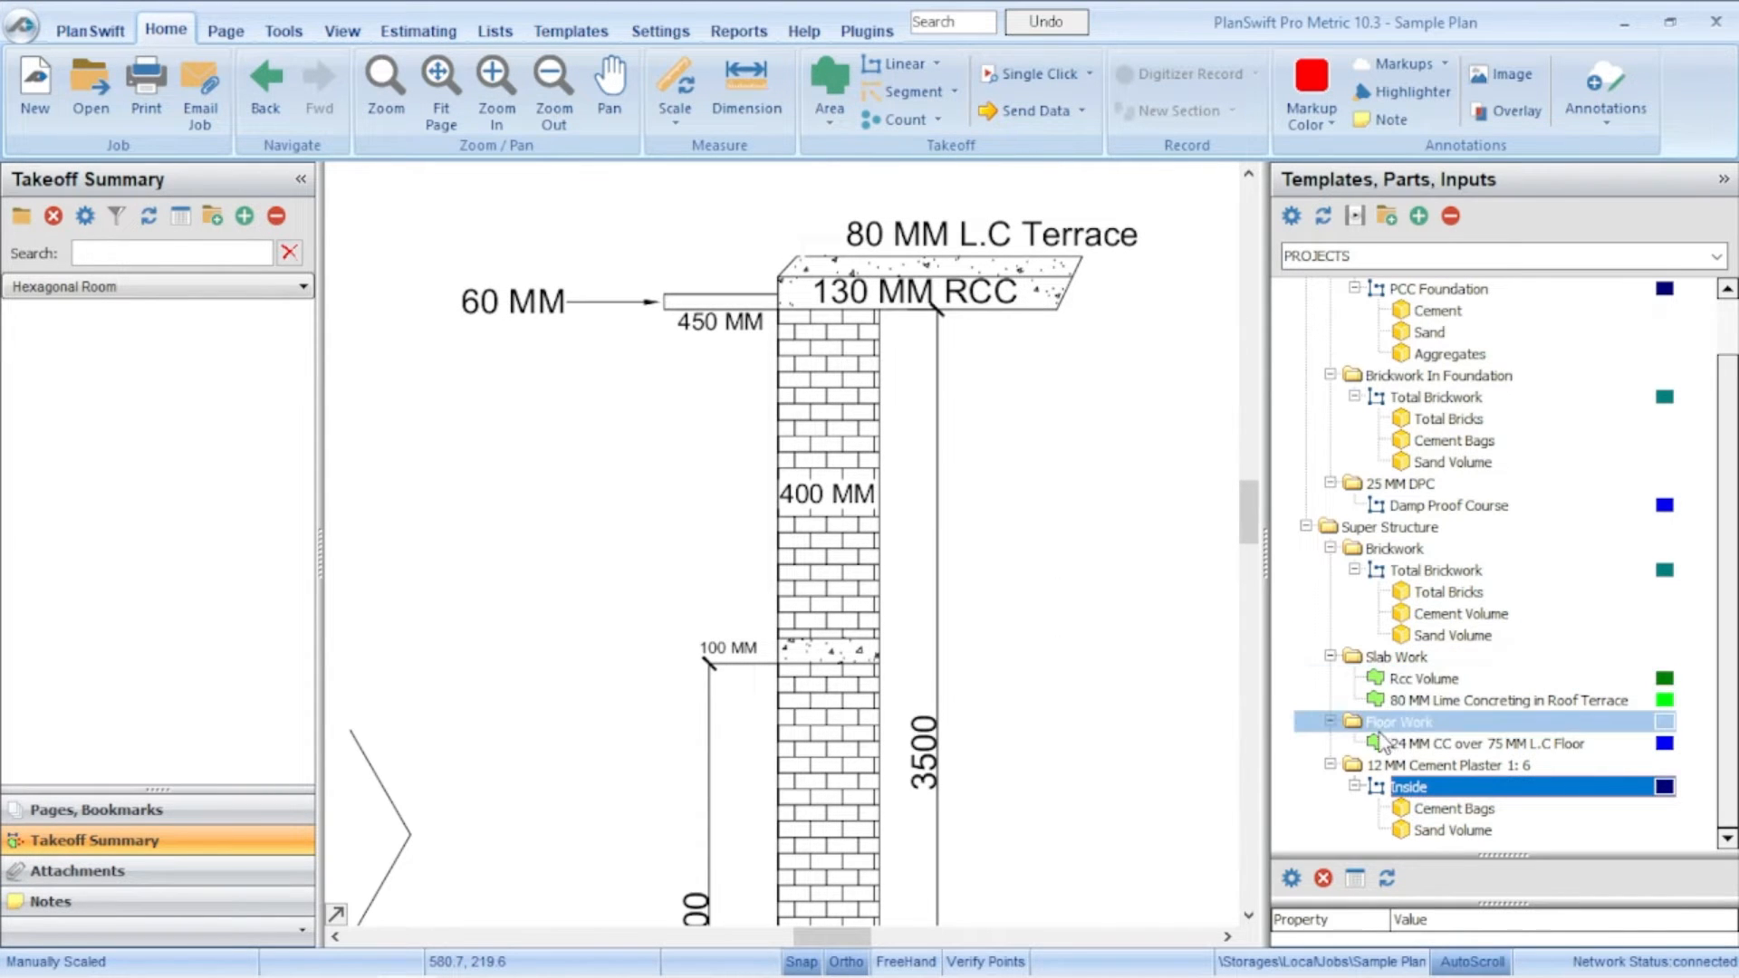
{"action": "scroll", "coordinate": [799, 576], "scroll_direction": "down", "scroll_amount": 2}
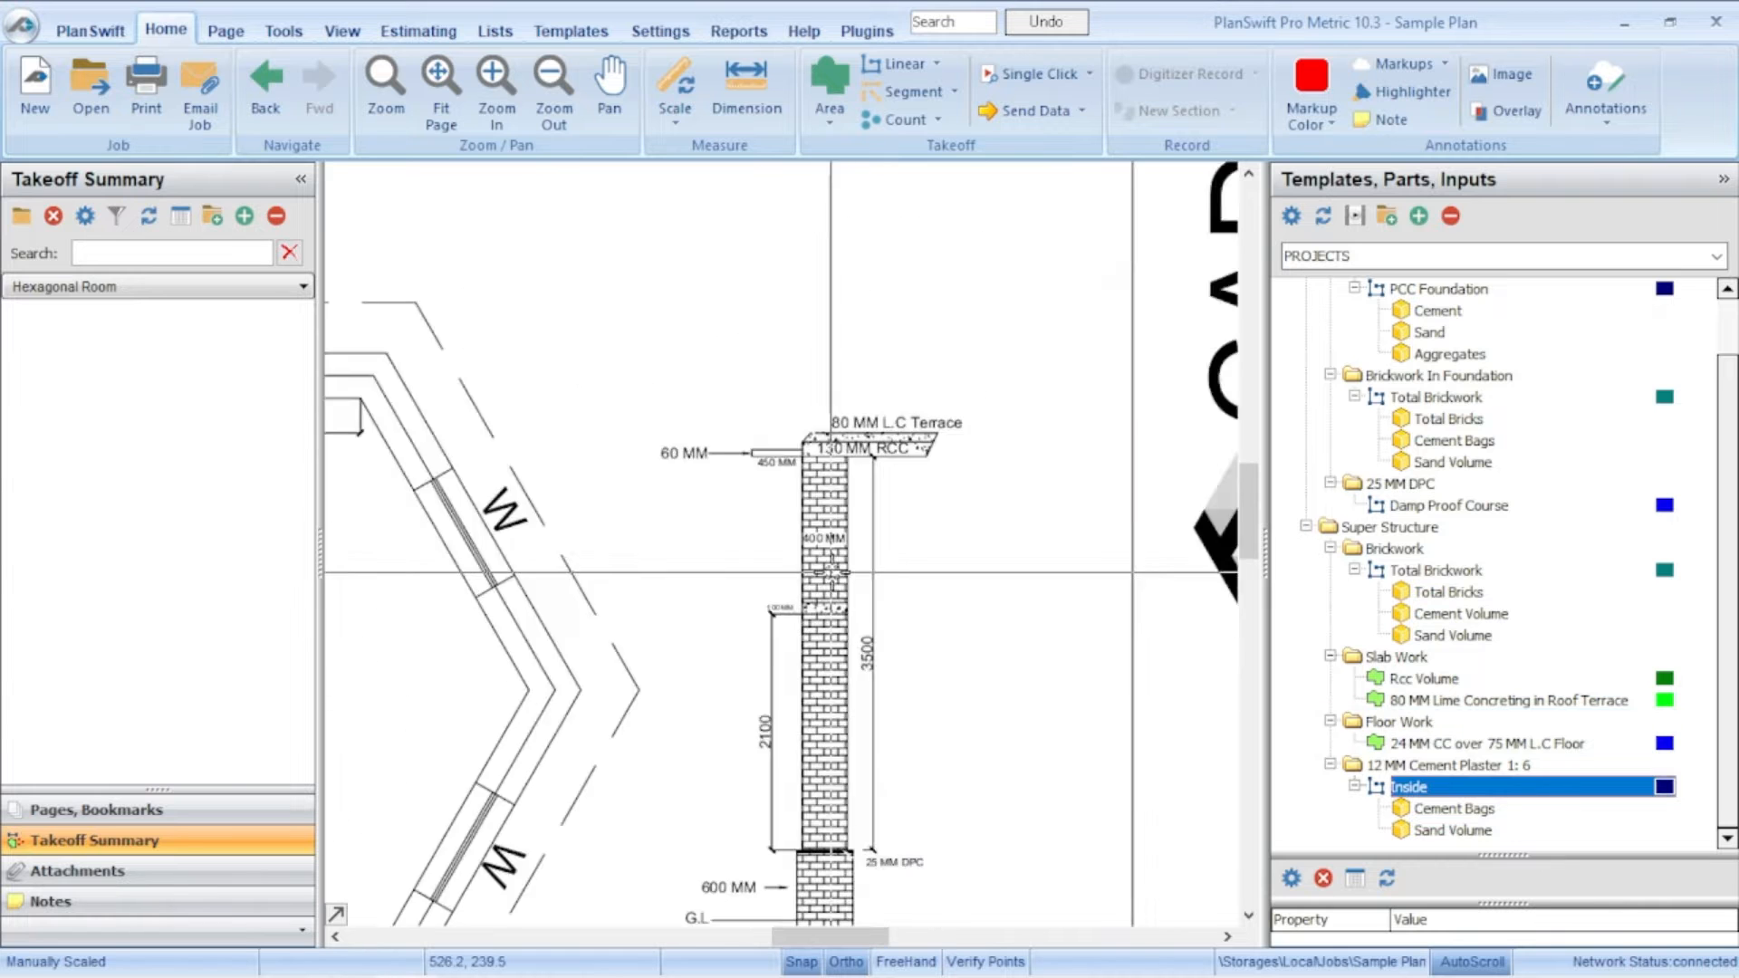
{"action": "scroll", "coordinate": [574, 582], "scroll_direction": "down", "scroll_amount": 2}
{"action": "scroll", "coordinate": [574, 583], "scroll_direction": "up", "scroll_amount": 4}
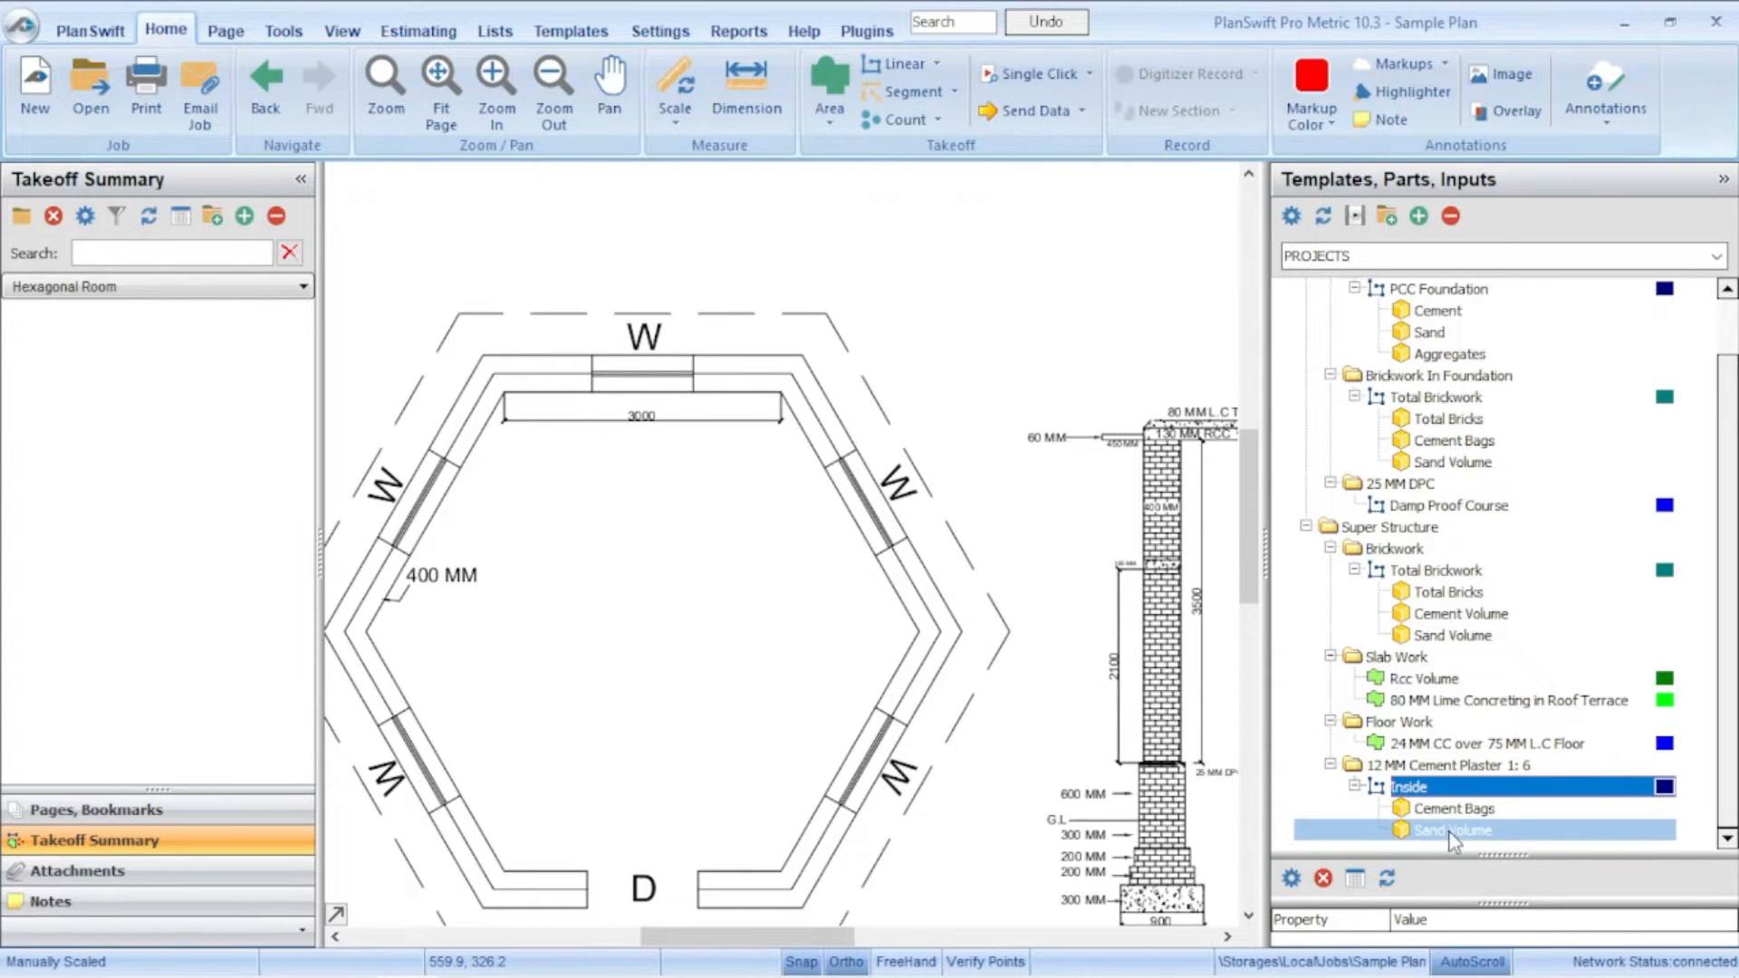
{"action": "scroll", "coordinate": [1730, 778], "scroll_direction": "up", "scroll_amount": 1}
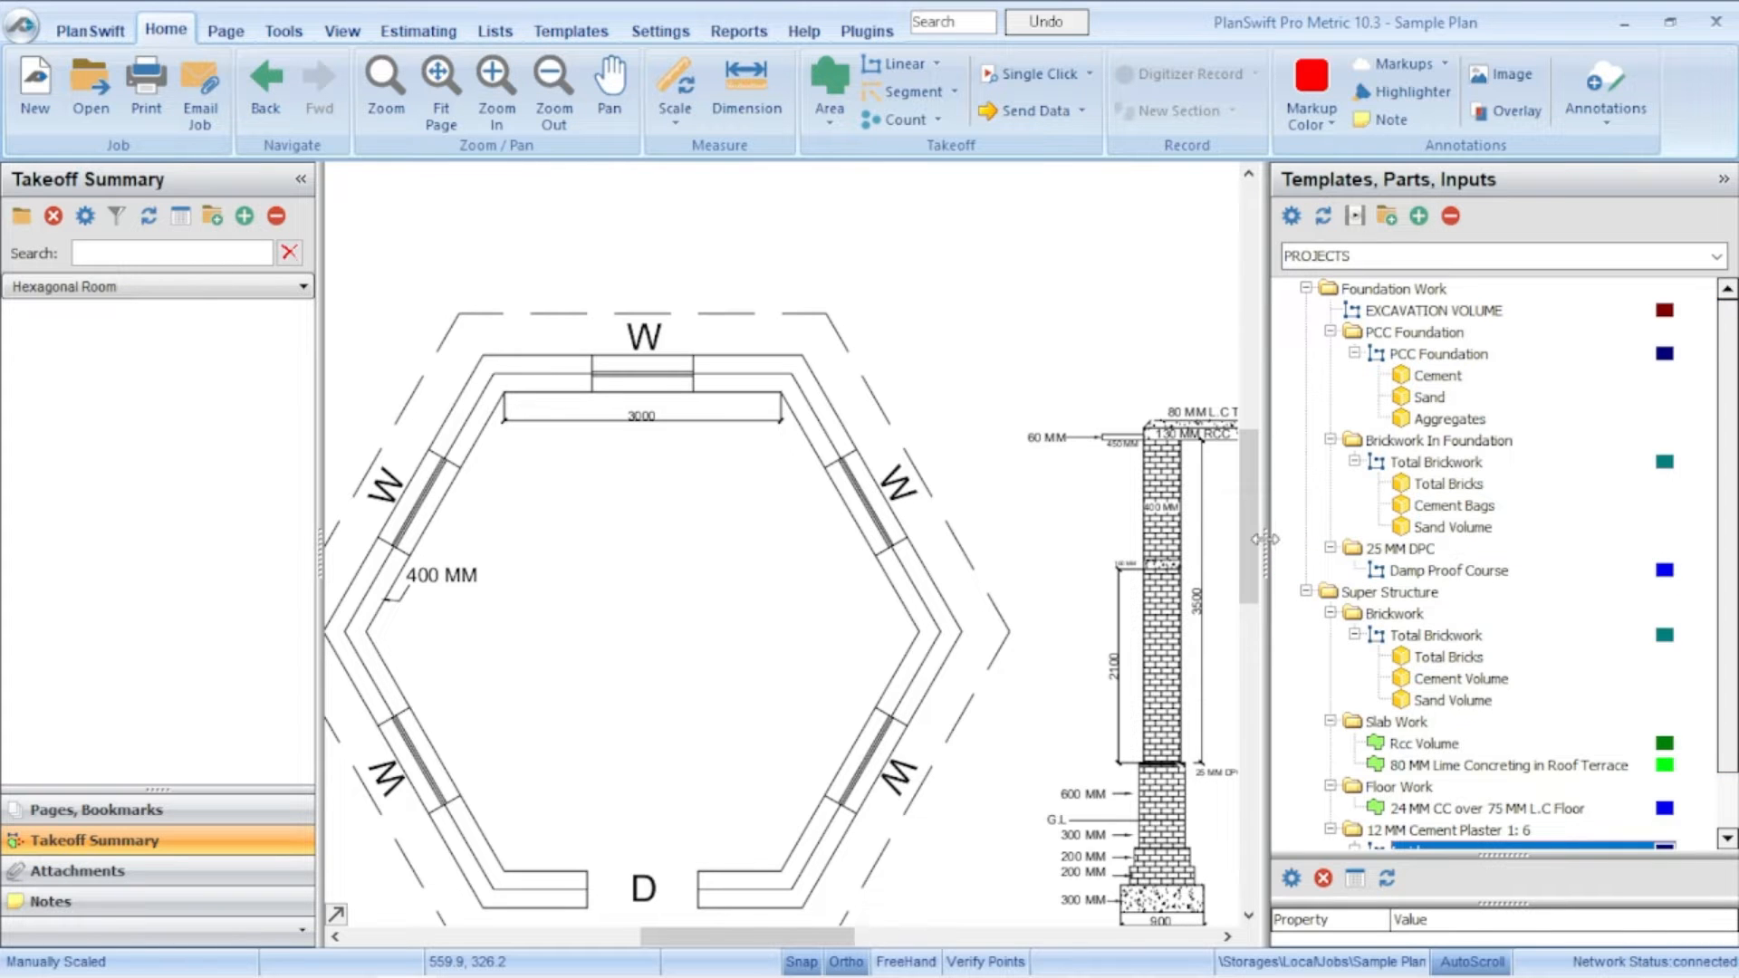
Step: Narrow the templates pane to enlarge the drawing area, and look over the full PROJECTS template list
{"action": "left_click_drag", "start_coordinate": [1266, 539], "coordinate": [1393, 539]}
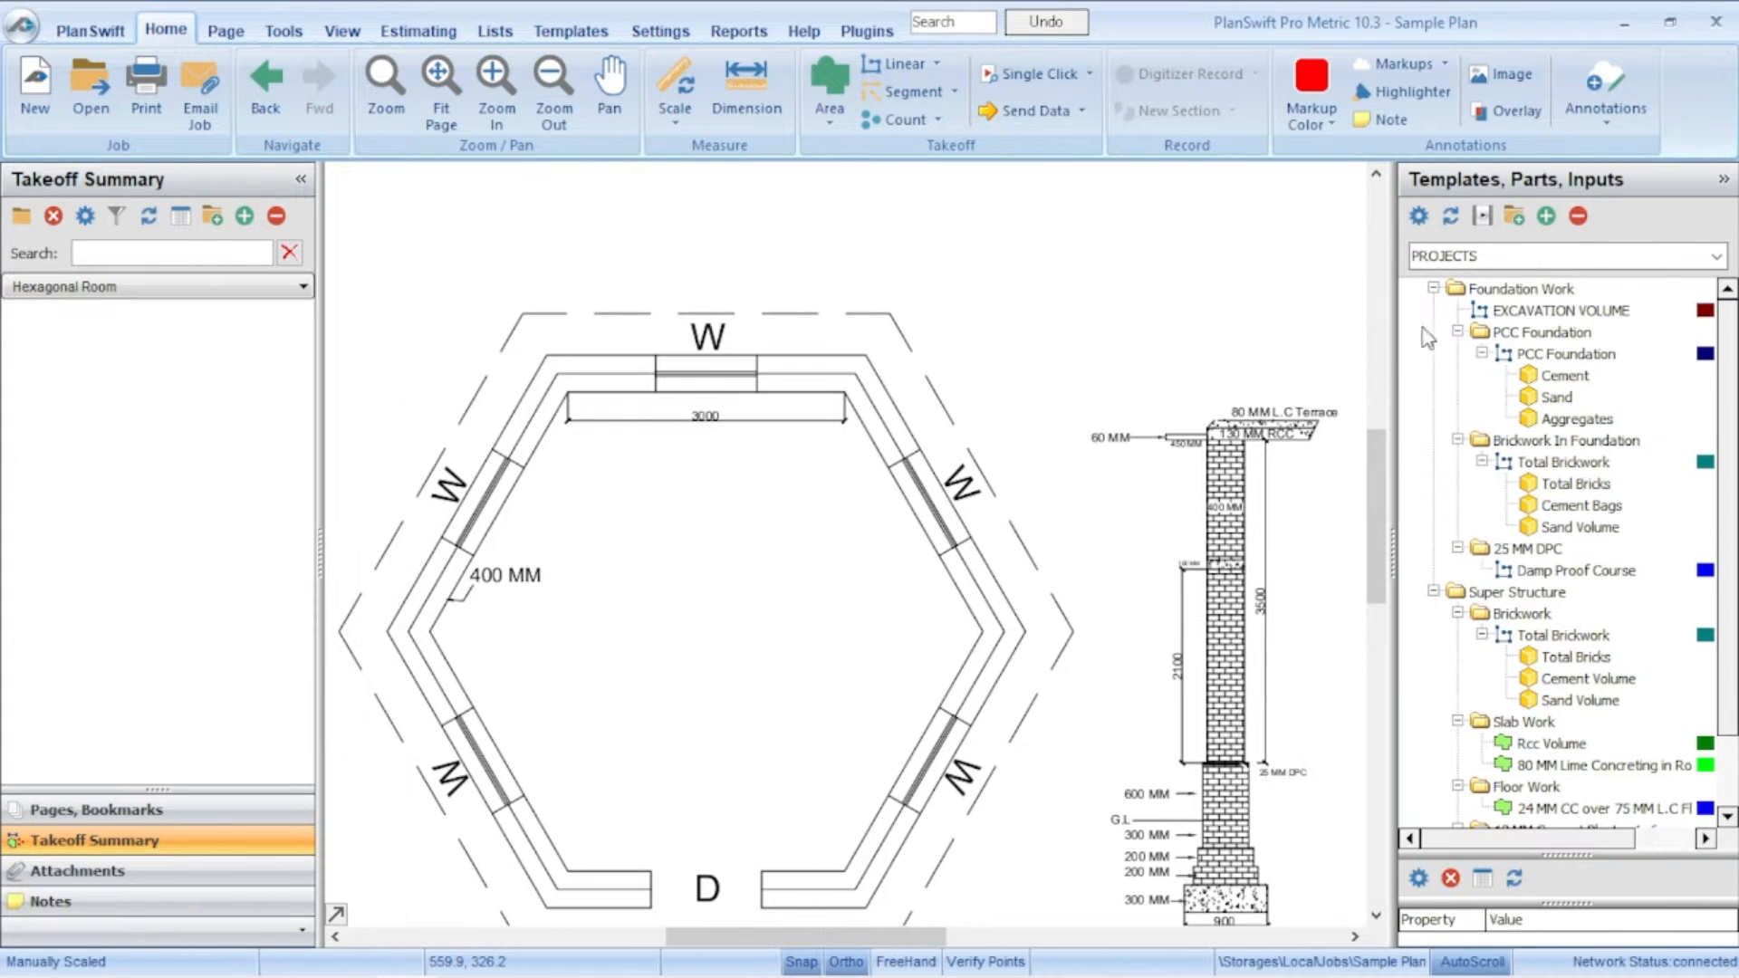
{"action": "left_click", "coordinate": [567, 31]}
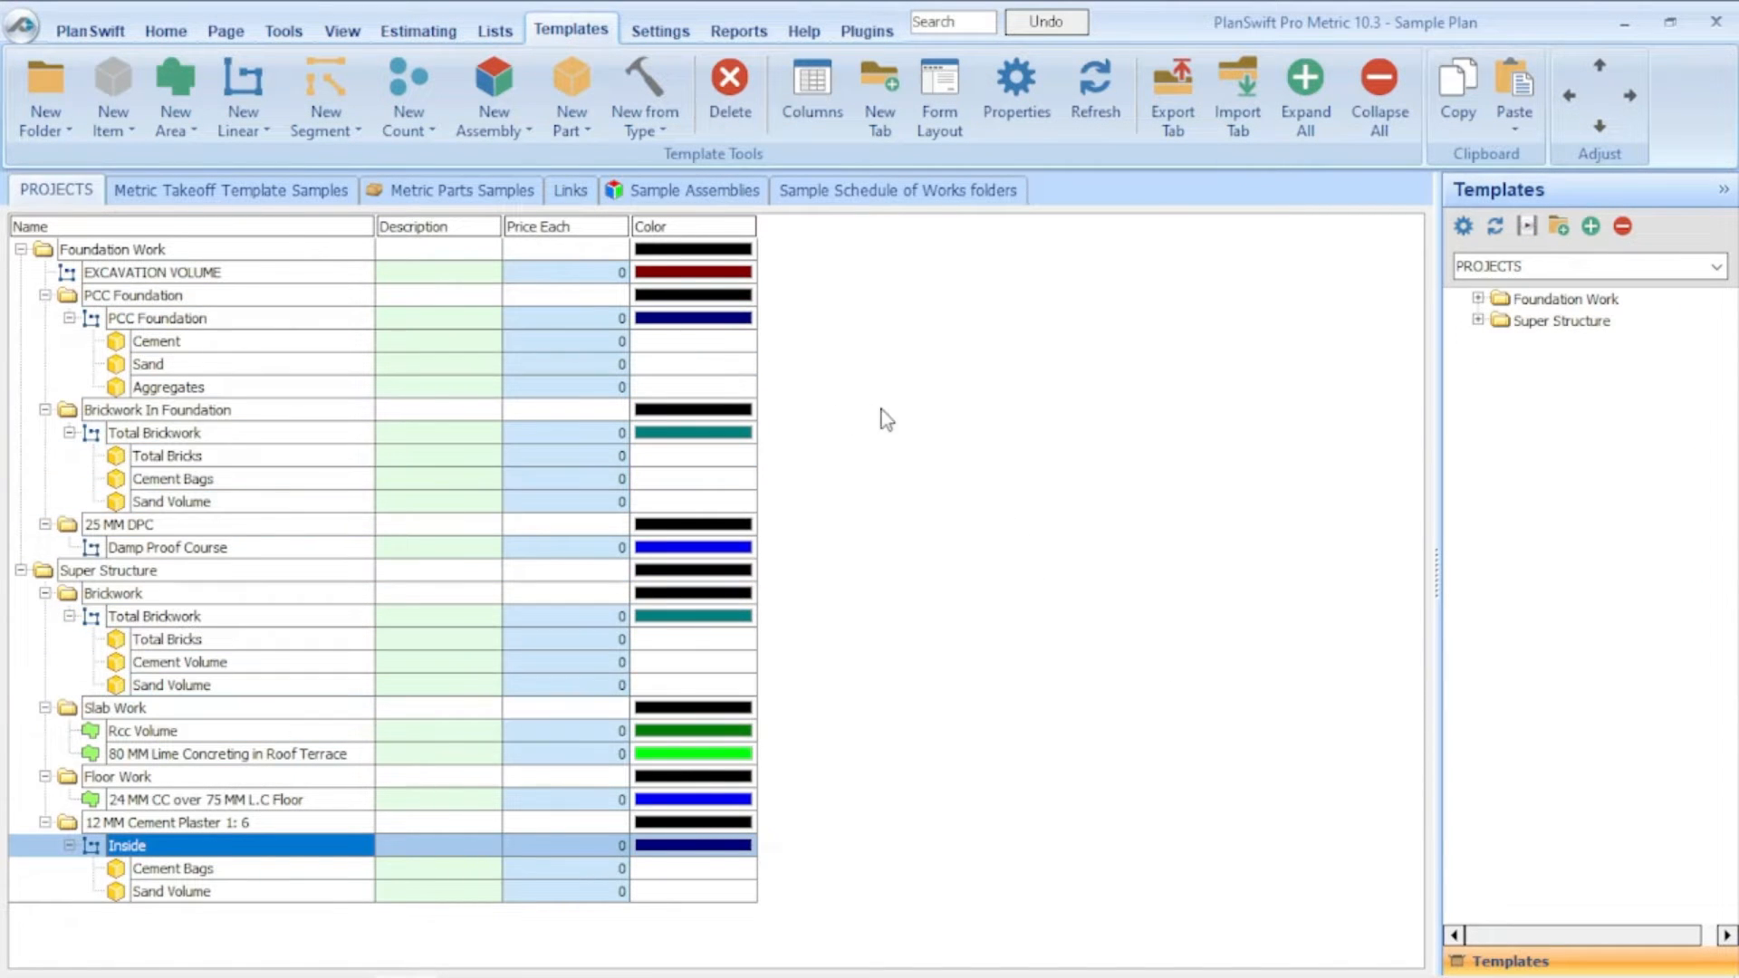
{"action": "left_click", "coordinate": [166, 31]}
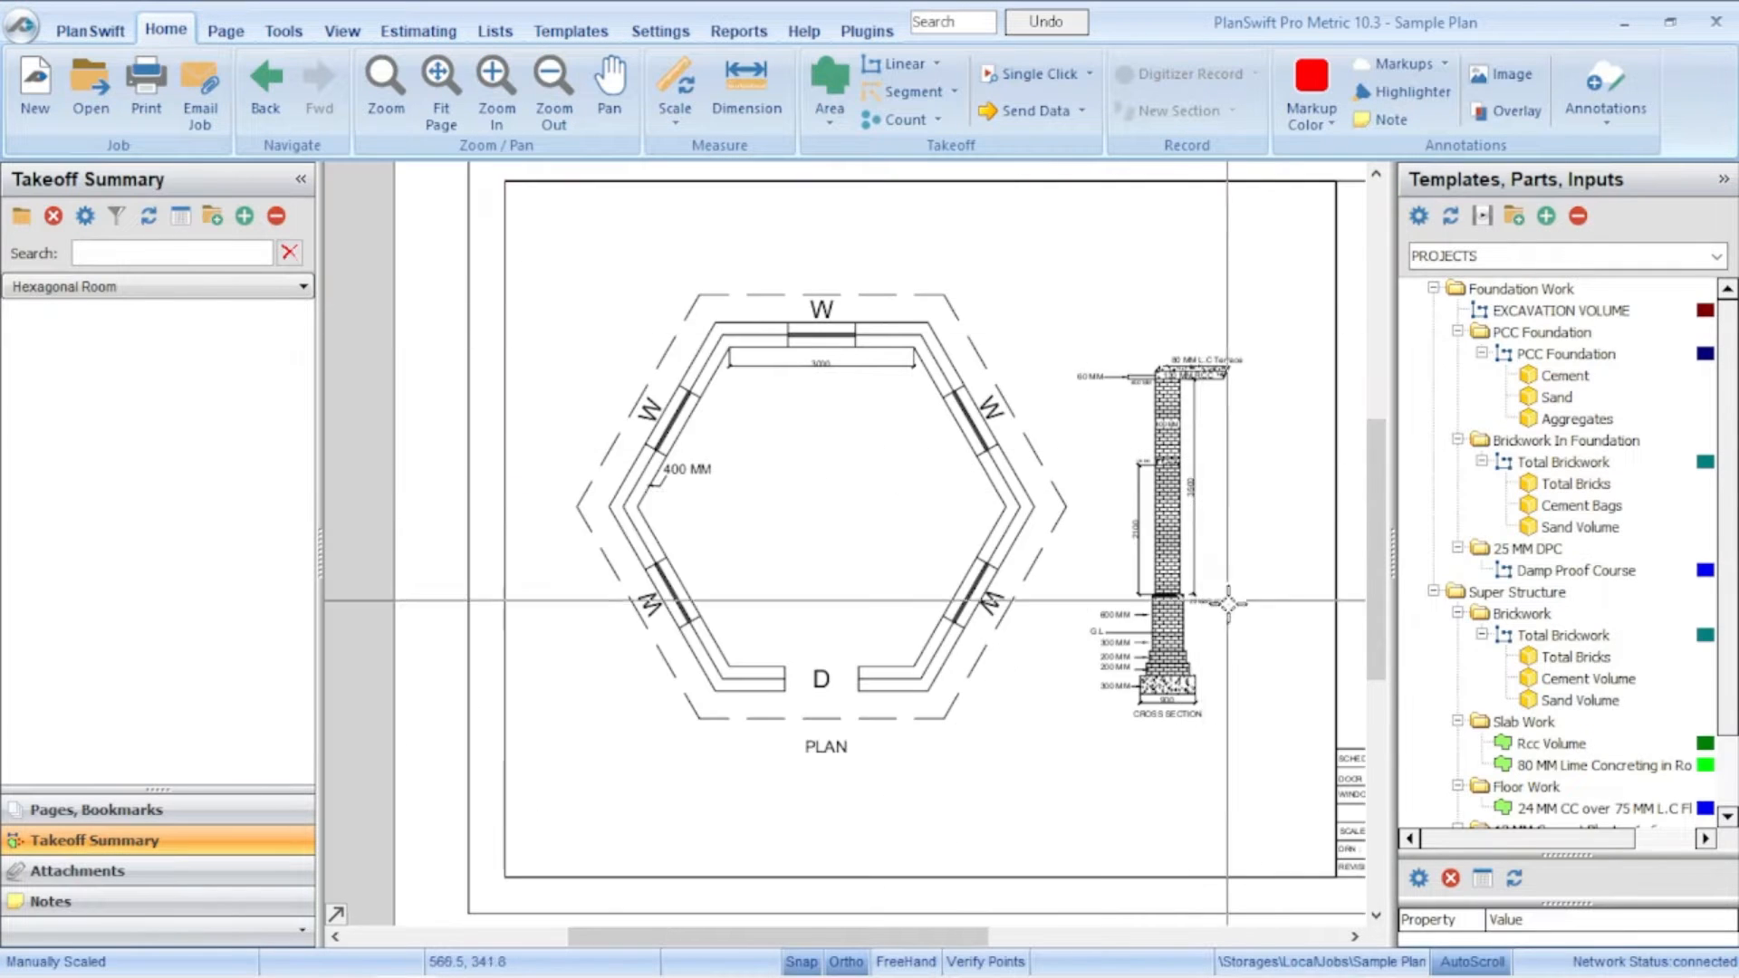
{"action": "scroll", "coordinate": [1228, 603], "scroll_direction": "up", "scroll_amount": 2}
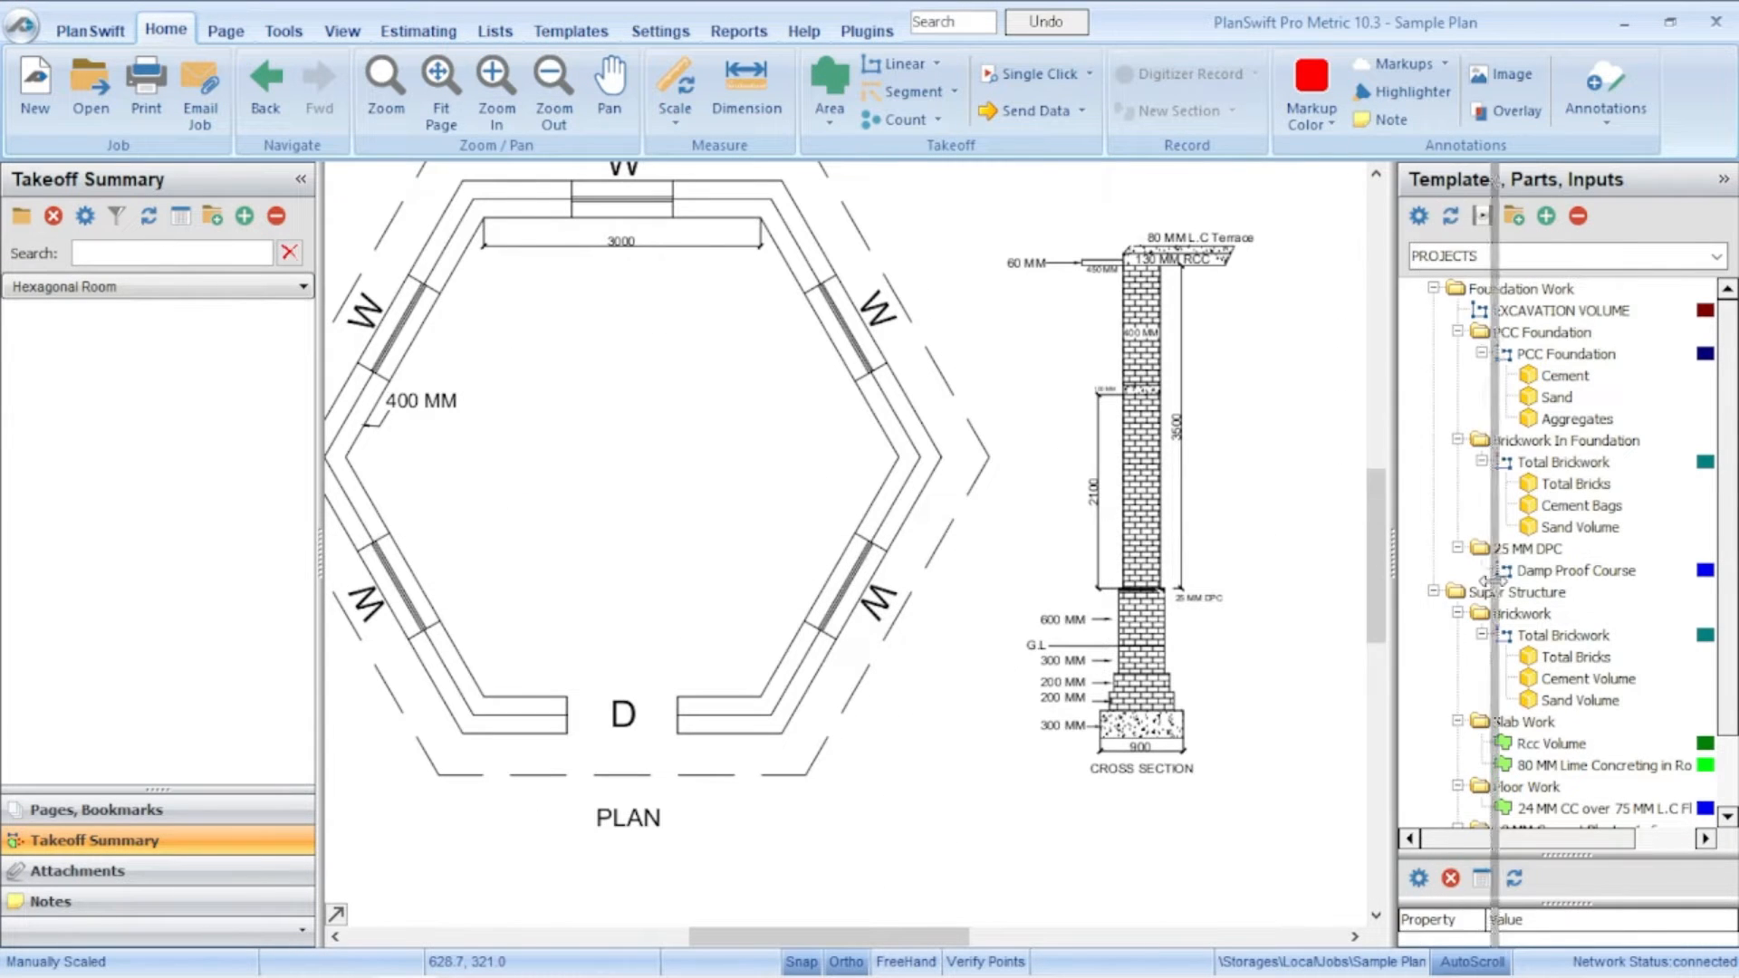
{"action": "left_click_drag", "start_coordinate": [1490, 580], "coordinate": [1460, 579]}
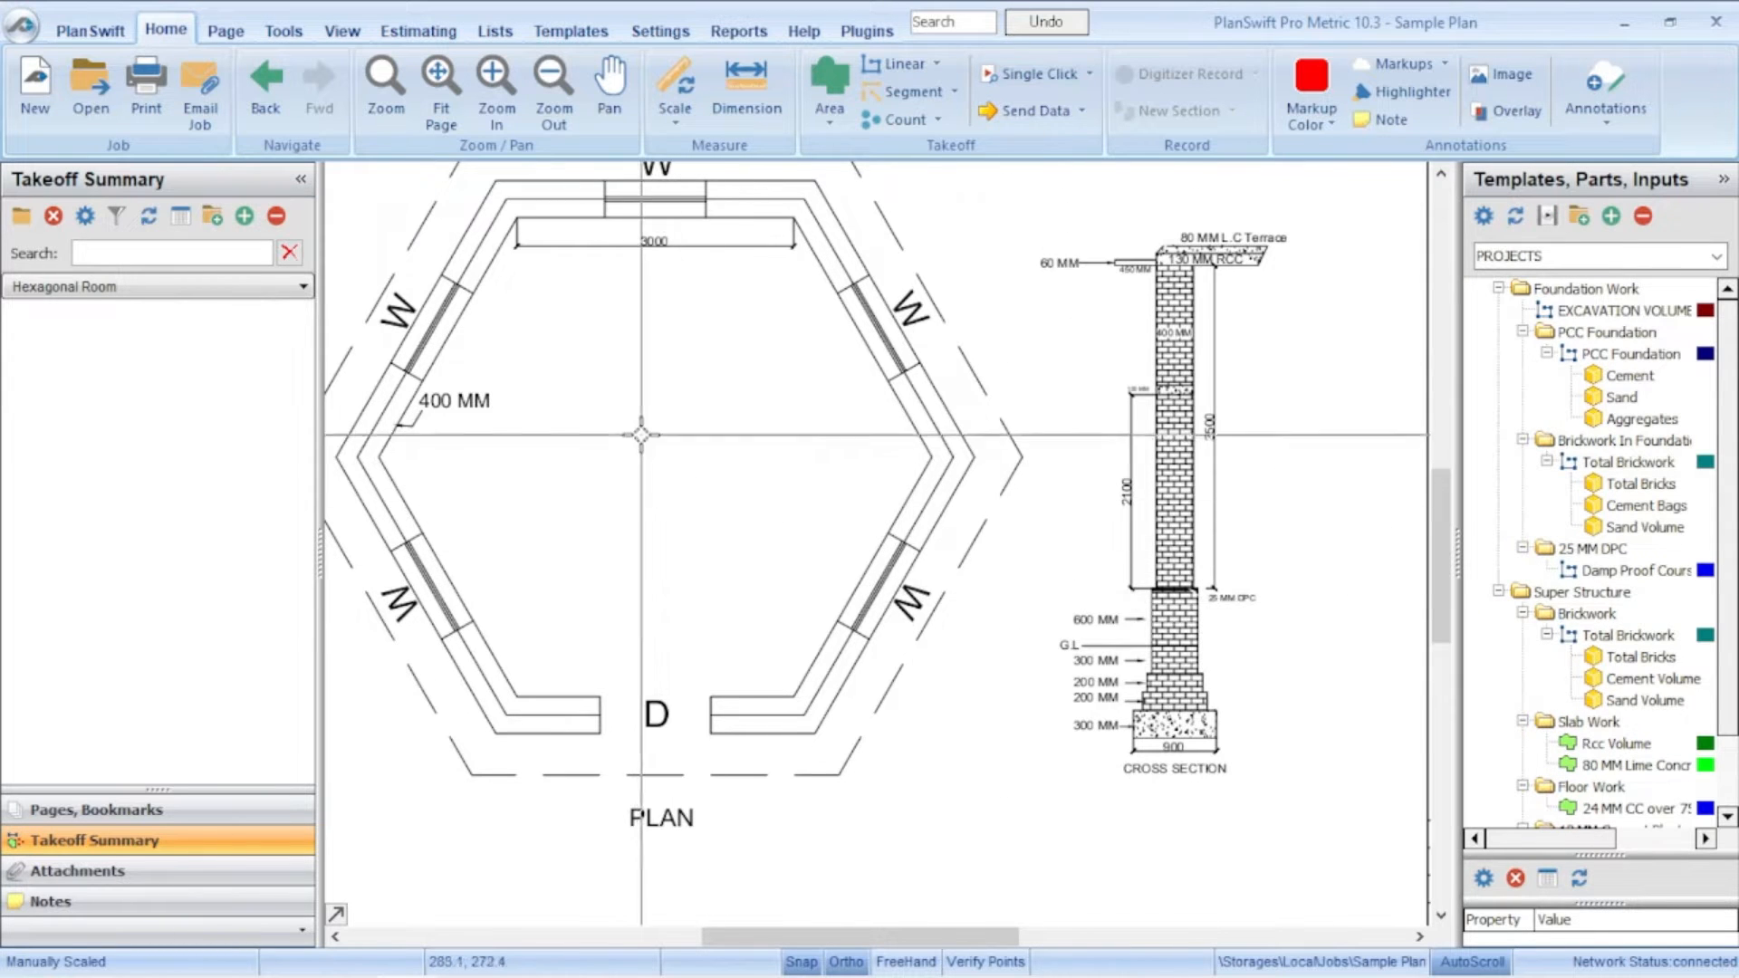
{"action": "scroll", "coordinate": [641, 434], "scroll_direction": "down", "scroll_amount": 3}
{"action": "scroll", "coordinate": [719, 377], "scroll_direction": "up", "scroll_amount": 2}
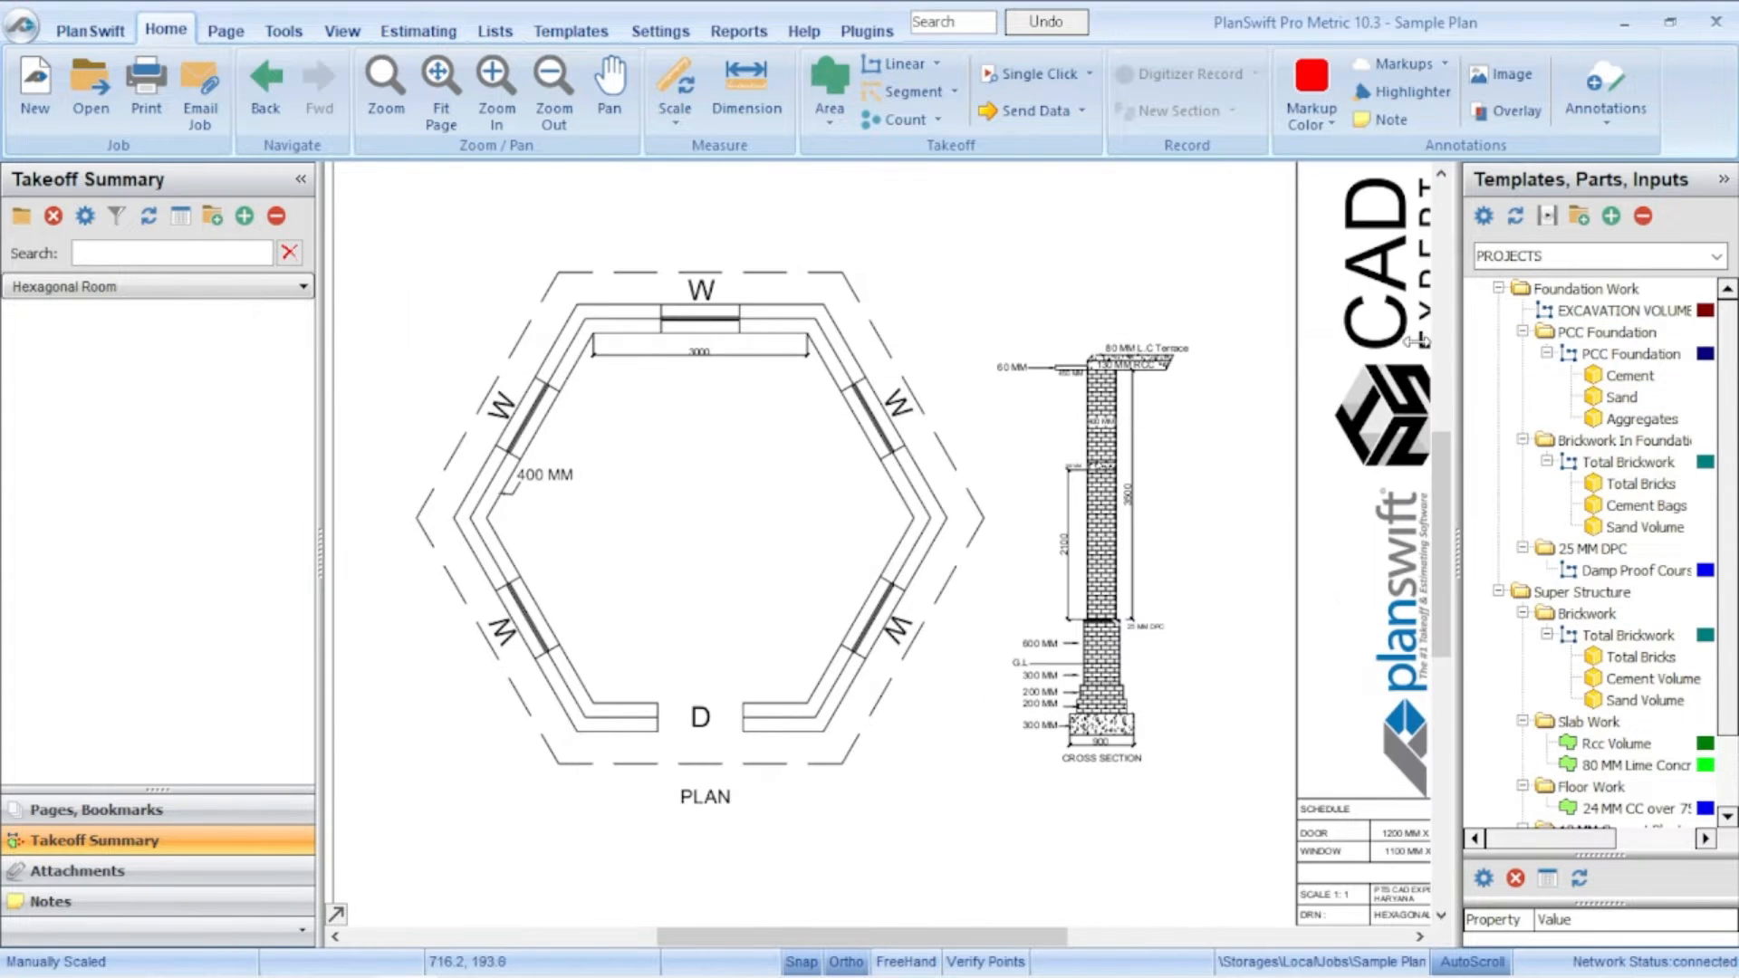
Step: Start the EXCAVATION VOLUME takeoff from the Foundation Work template with a width of 0.9 m and a depth of 1 m
{"action": "left_click", "coordinate": [1499, 343]}
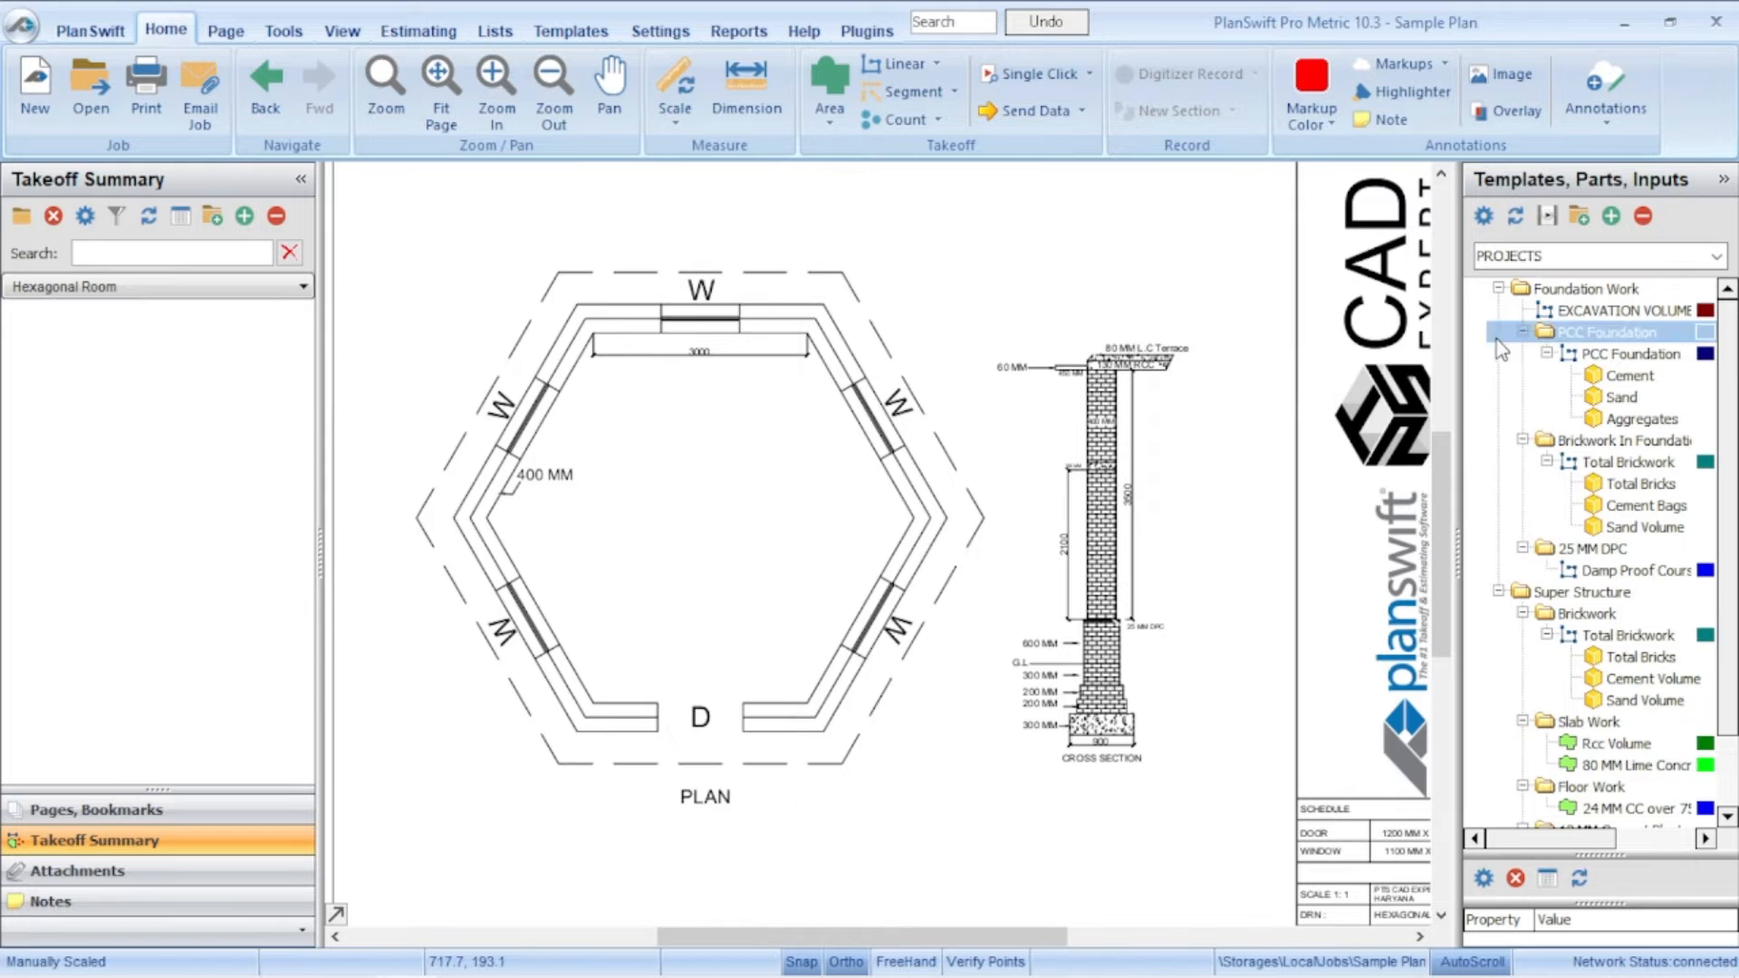
{"action": "left_click", "coordinate": [1485, 297]}
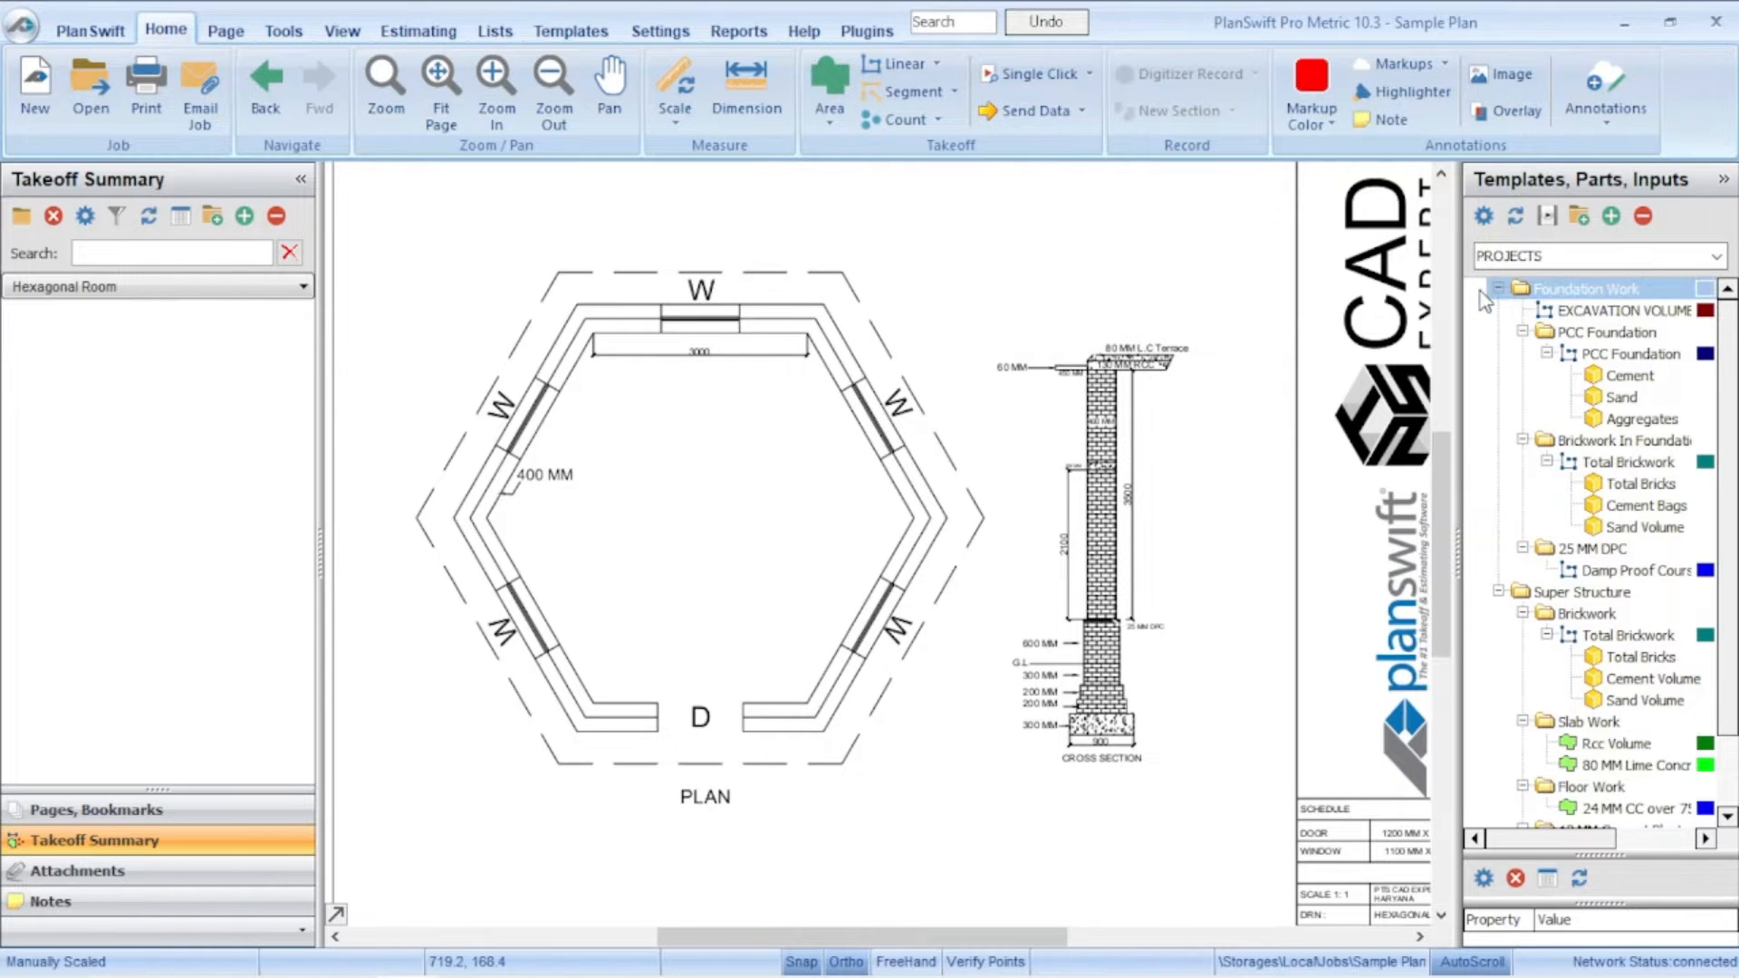
{"action": "left_click", "coordinate": [1485, 311]}
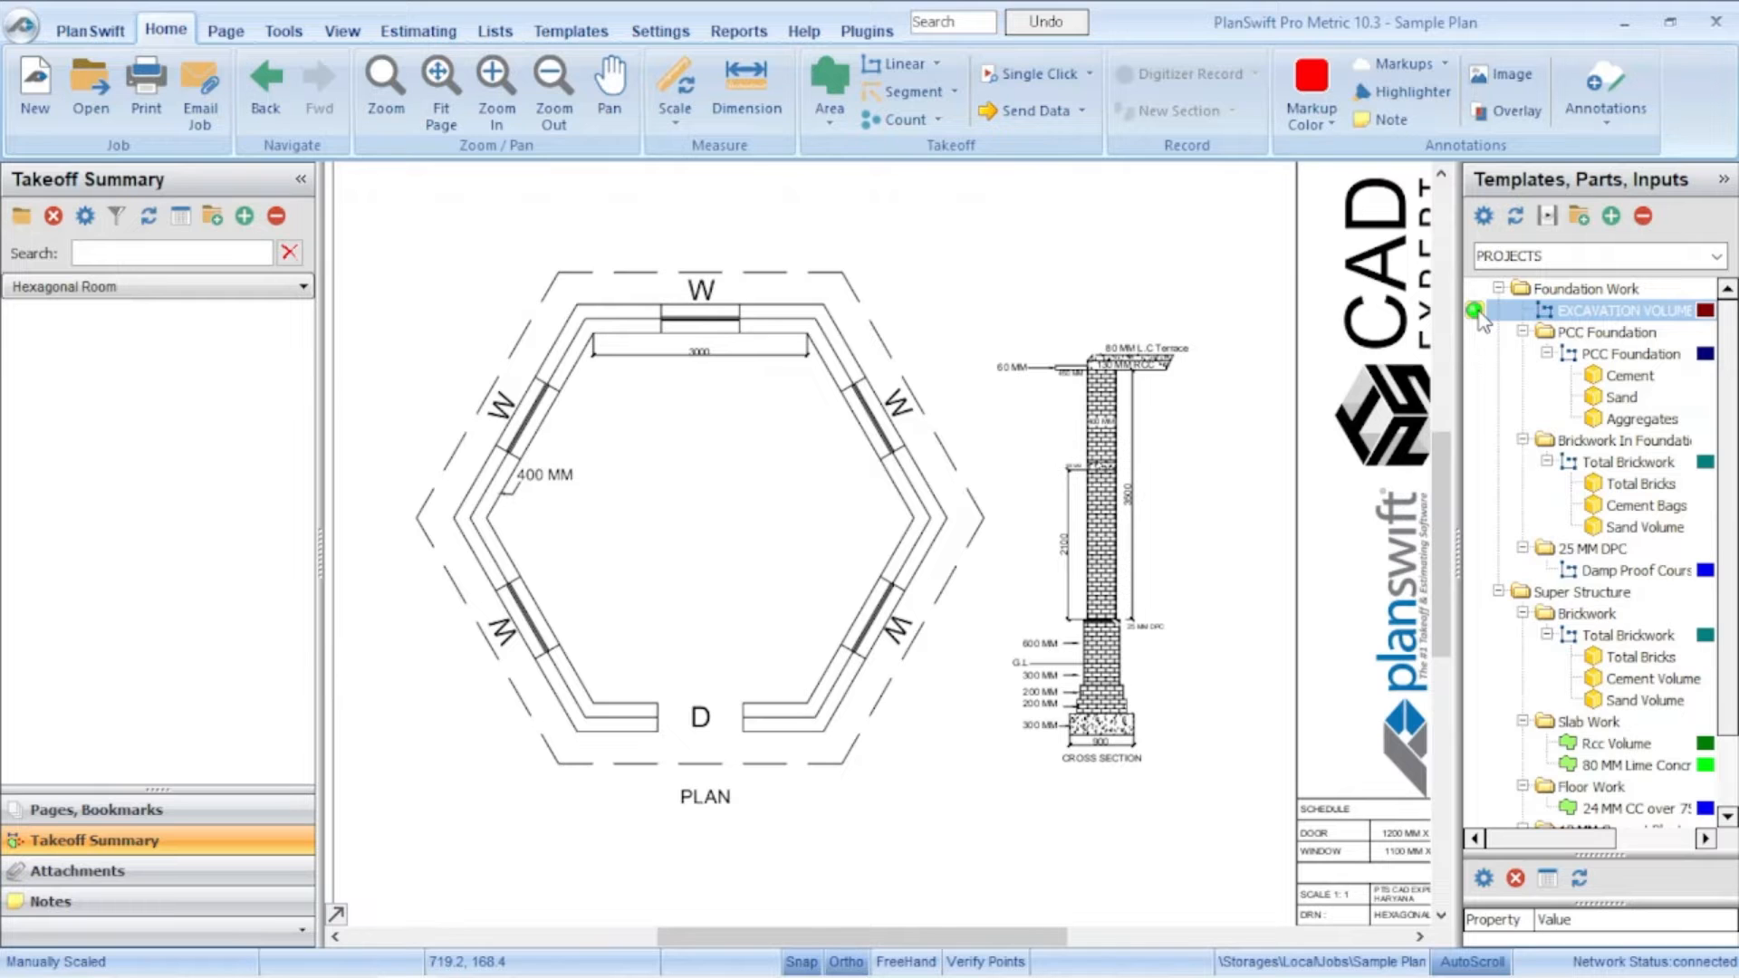
{"action": "left_click", "coordinate": [1062, 326]}
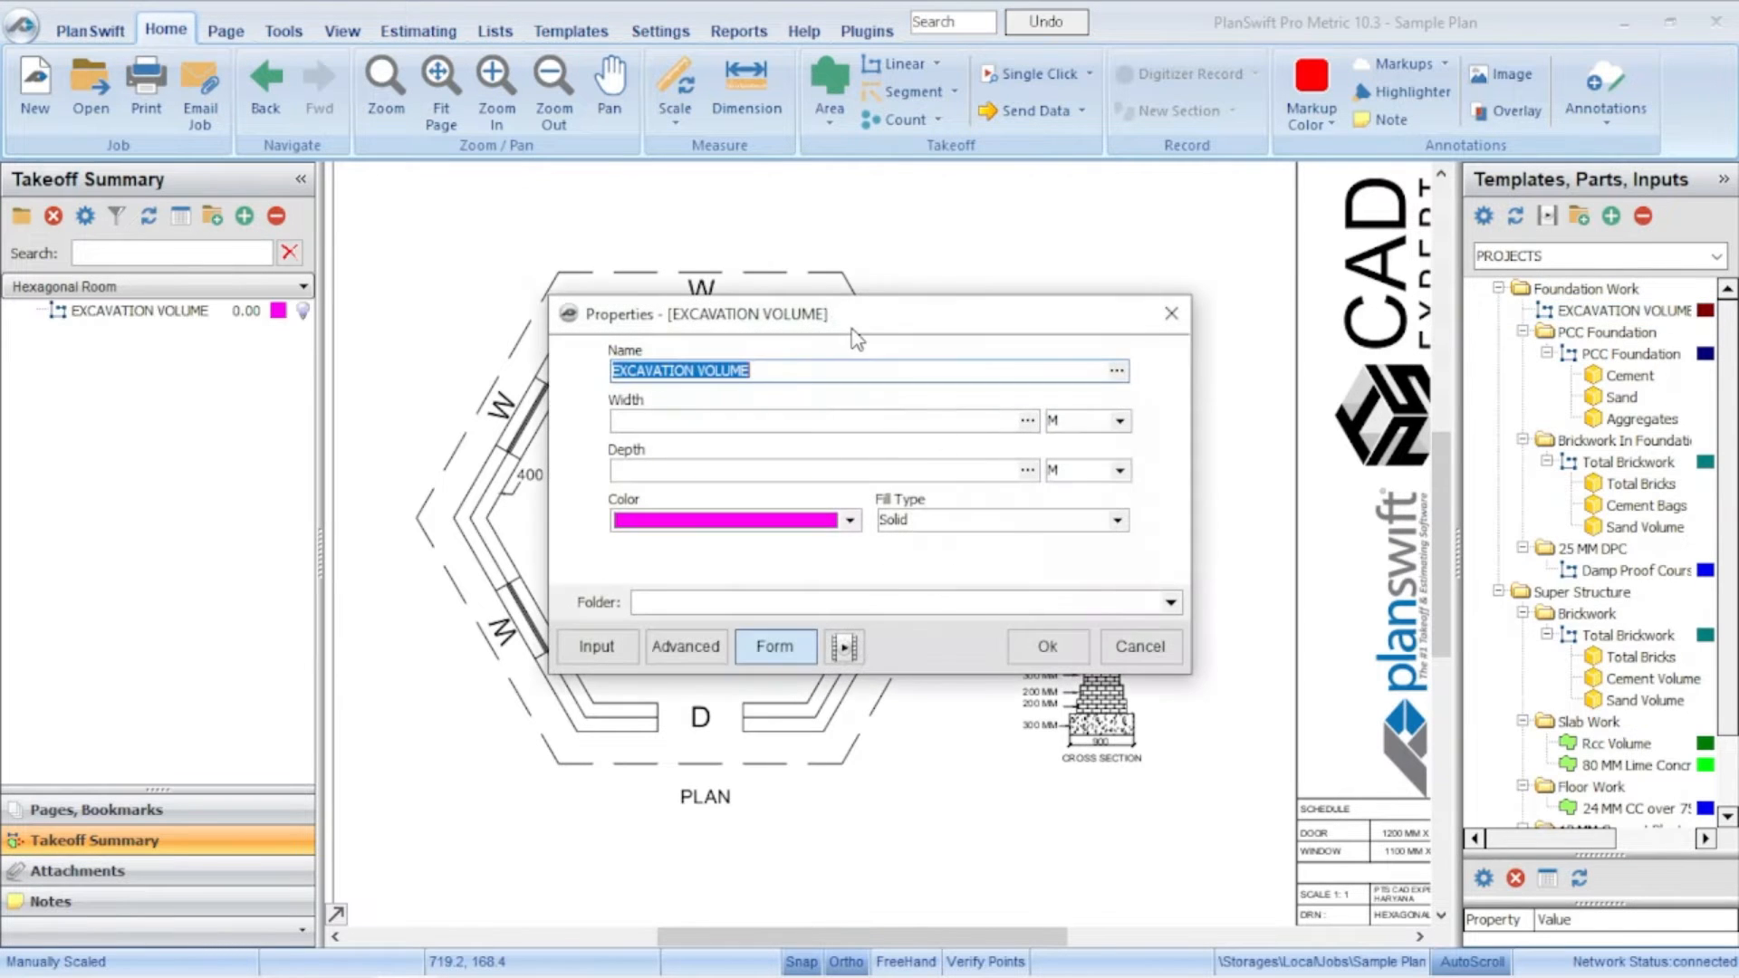
{"action": "left_click_drag", "start_coordinate": [901, 316], "coordinate": [868, 193]}
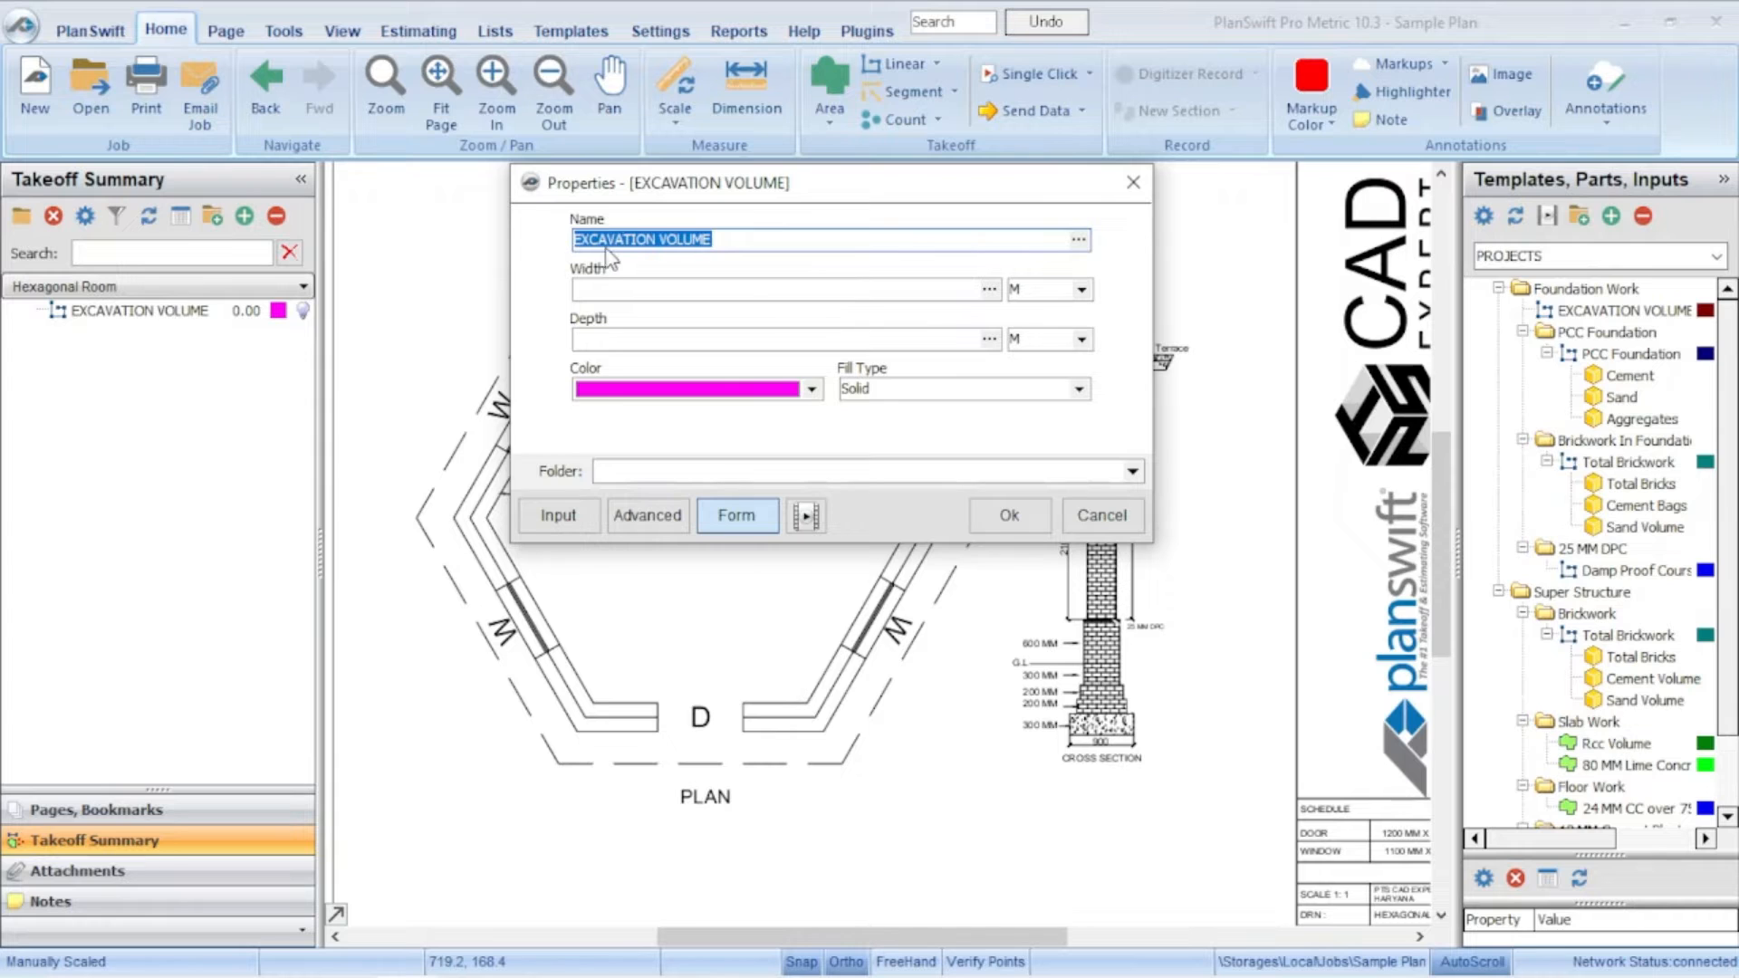
{"action": "left_click", "coordinate": [602, 291]}
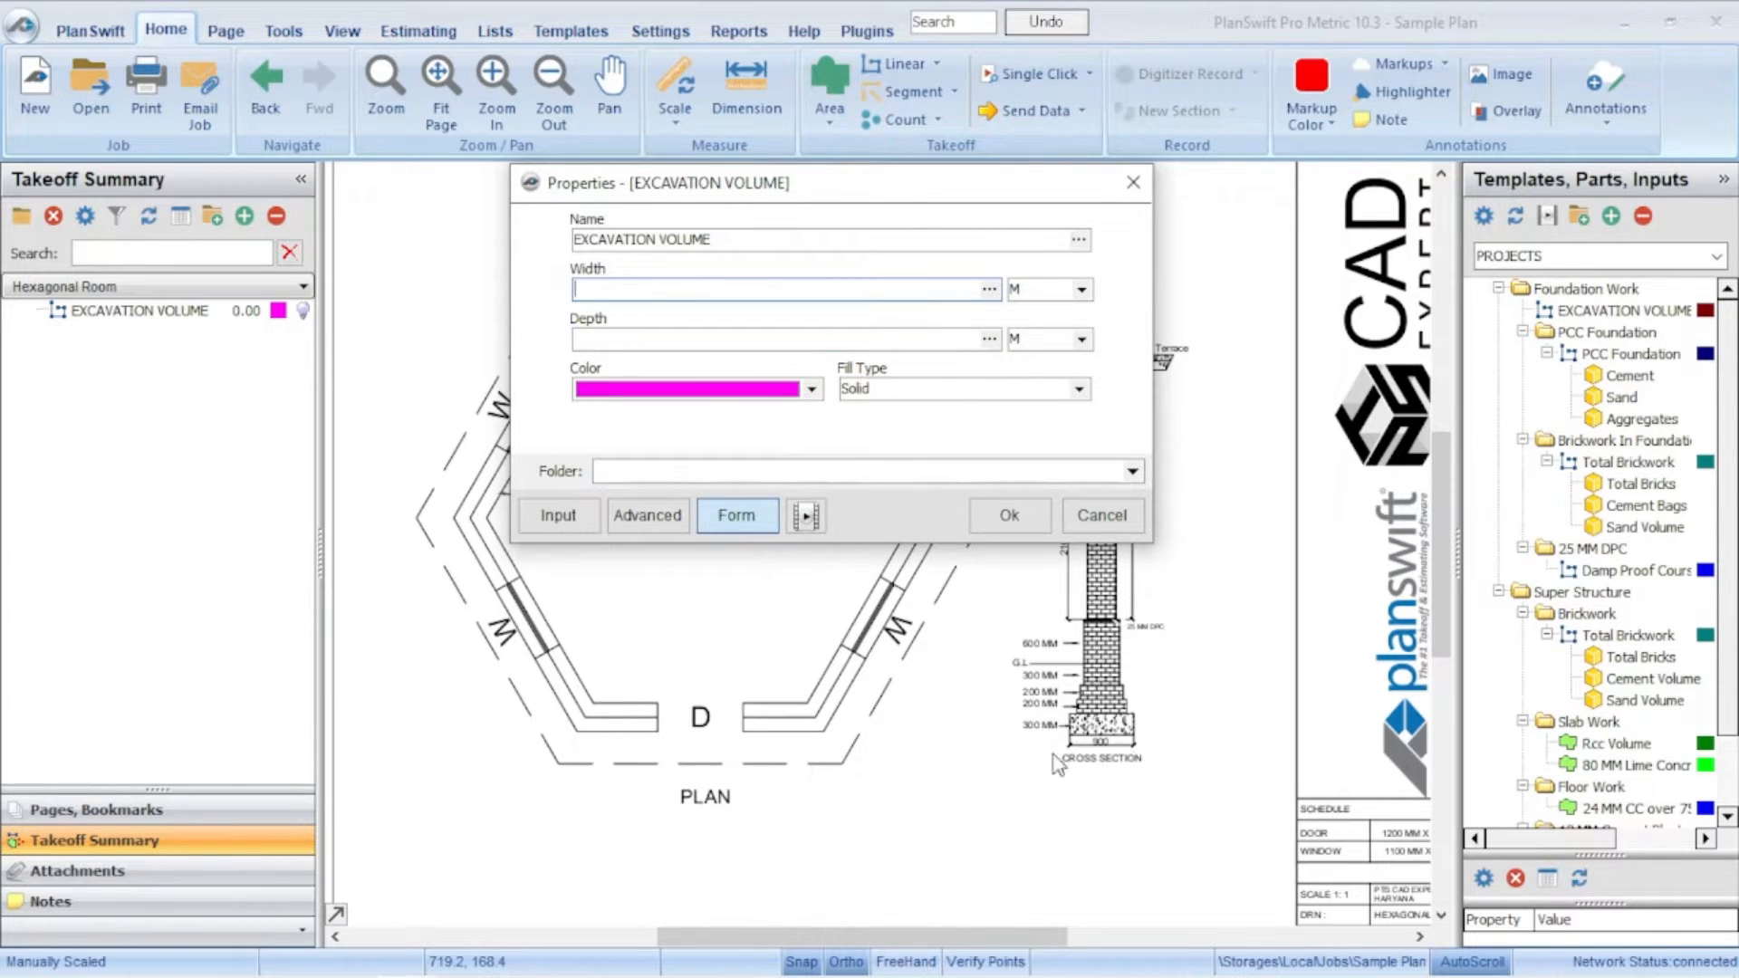
{"action": "left_click", "coordinate": [611, 339]}
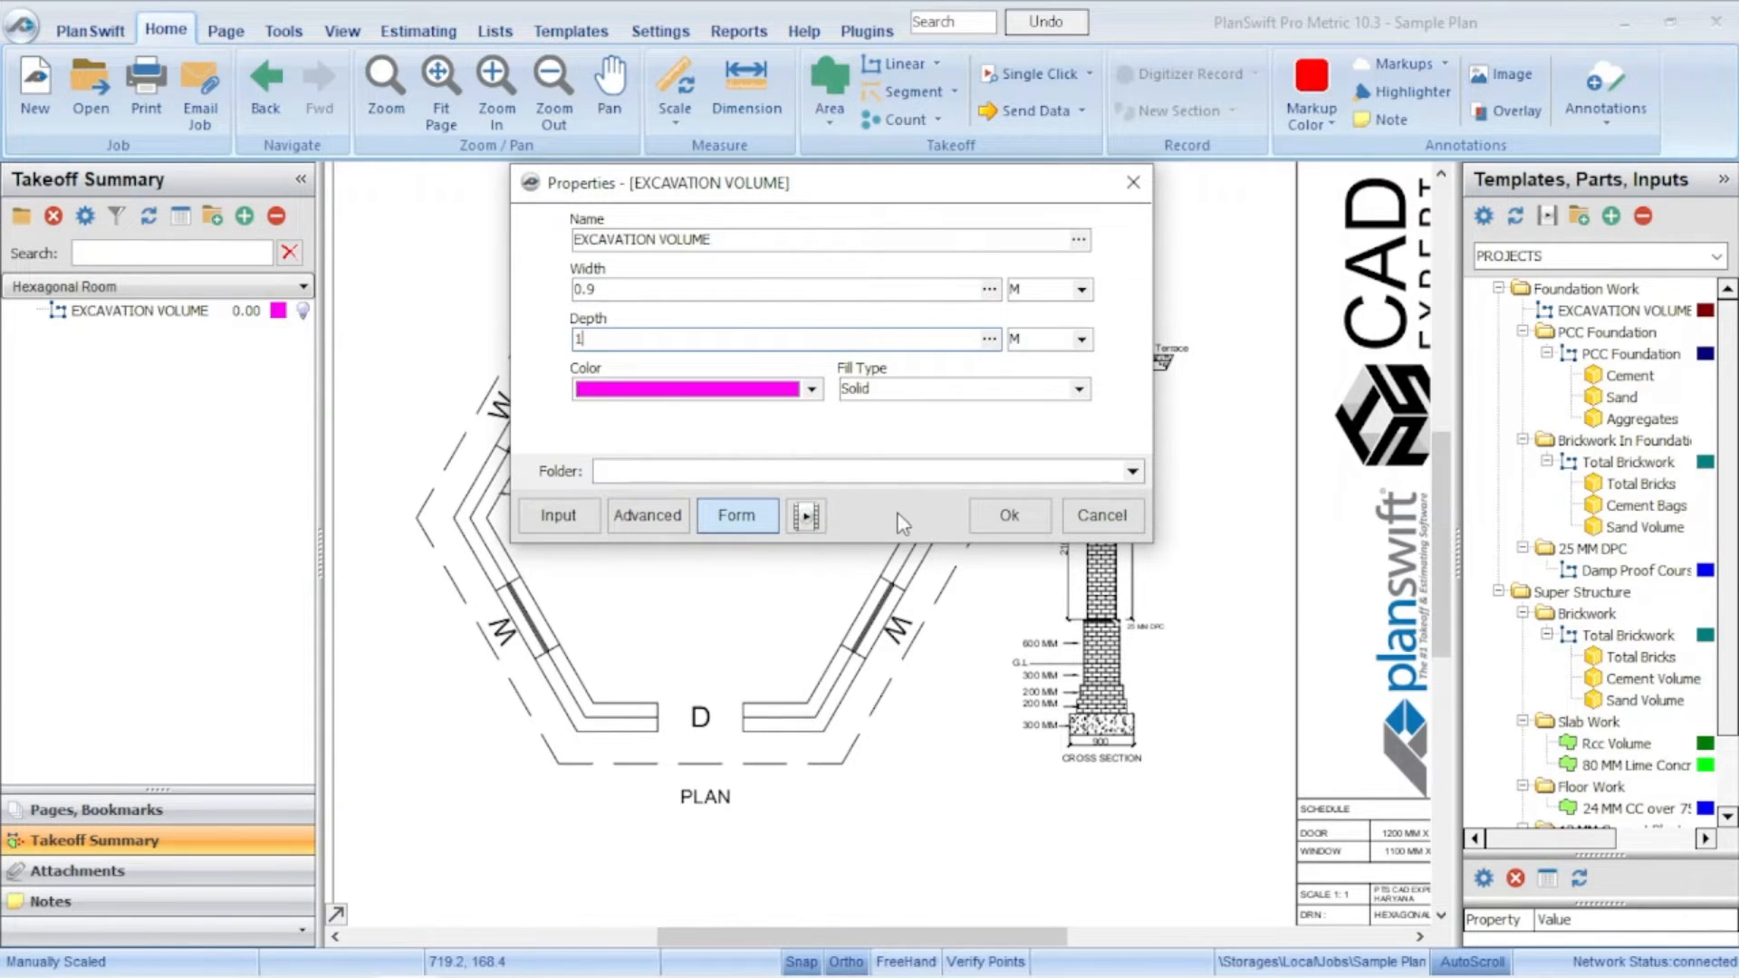
{"action": "left_click", "coordinate": [1009, 518]}
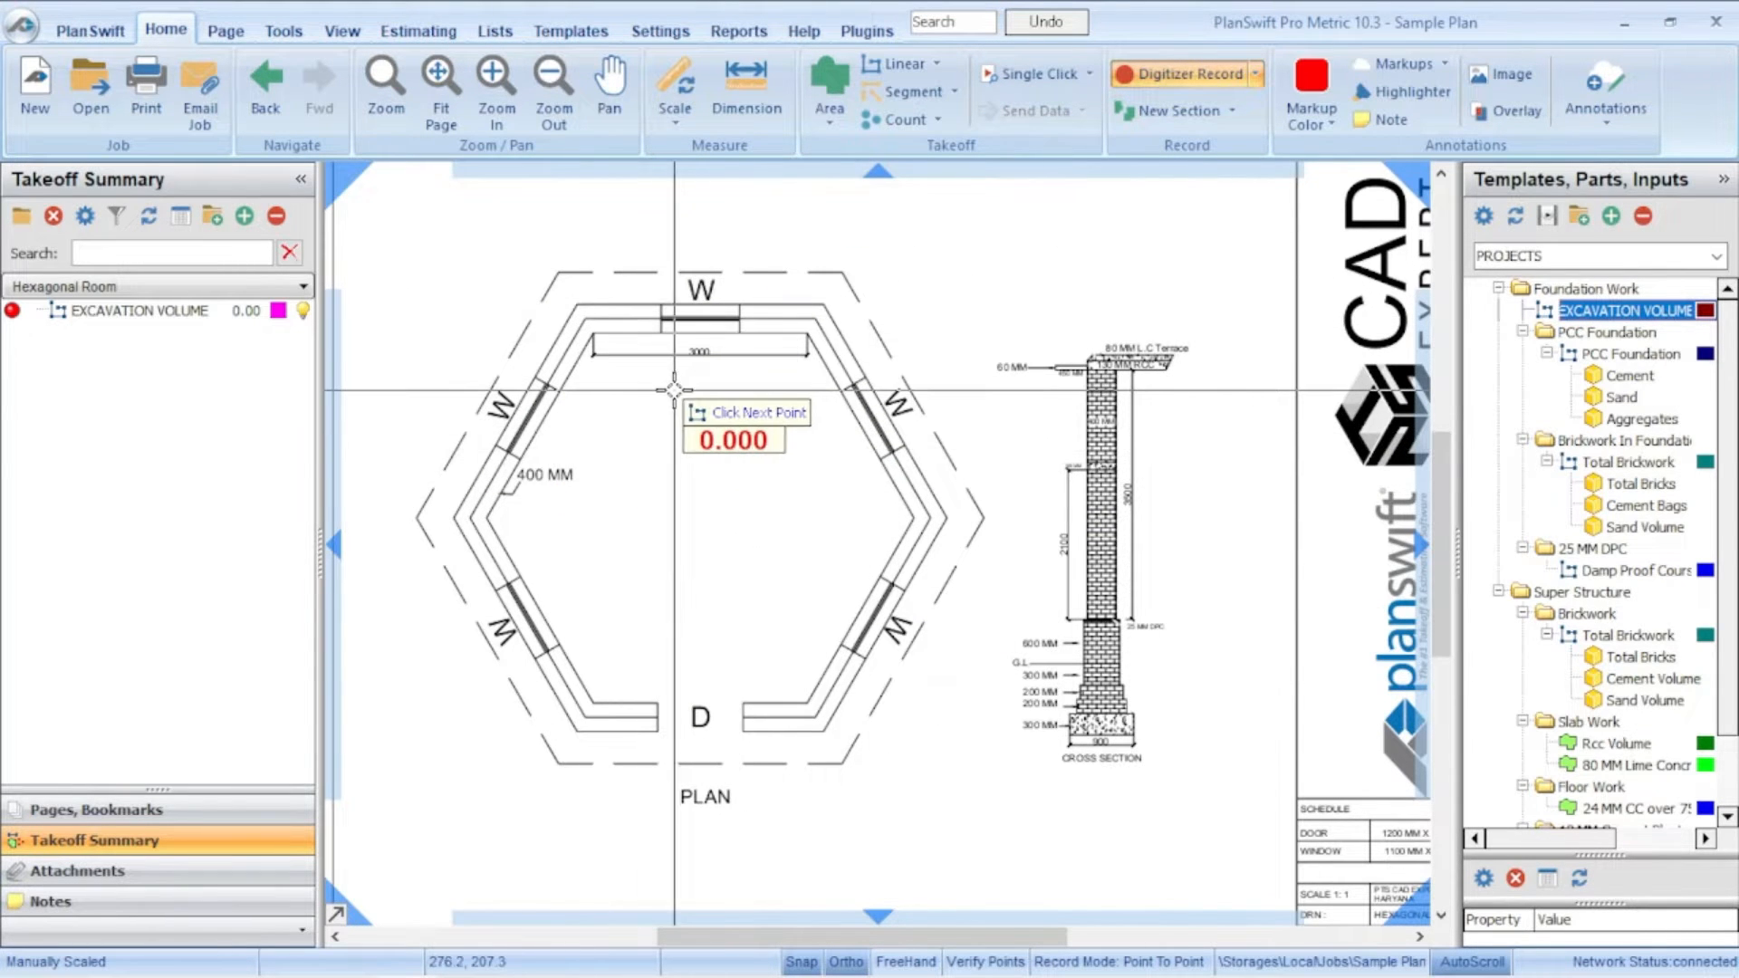
Step: Trace the excavation along the wall centreline from the plan's upper-left corner across the top wall and down the upper-right wall
{"action": "scroll", "coordinate": [587, 370], "scroll_direction": "up", "scroll_amount": 3}
{"action": "scroll", "coordinate": [587, 370], "scroll_direction": "down", "scroll_amount": 3}
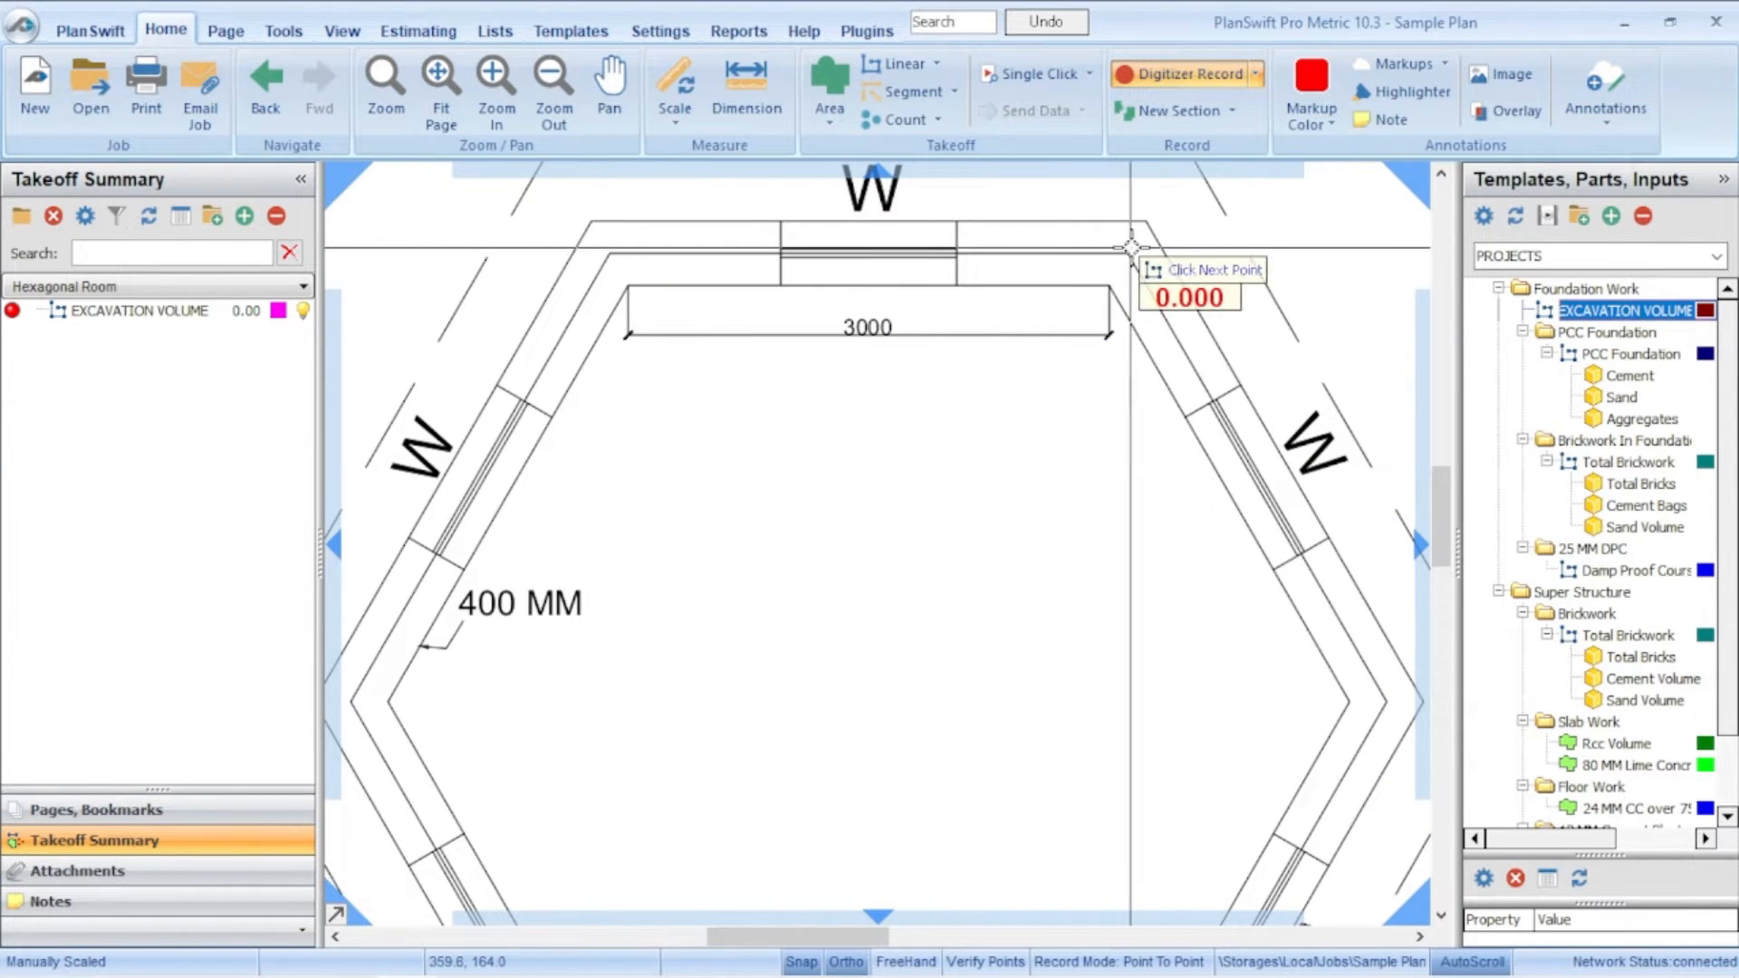
{"action": "left_click", "coordinate": [607, 254]}
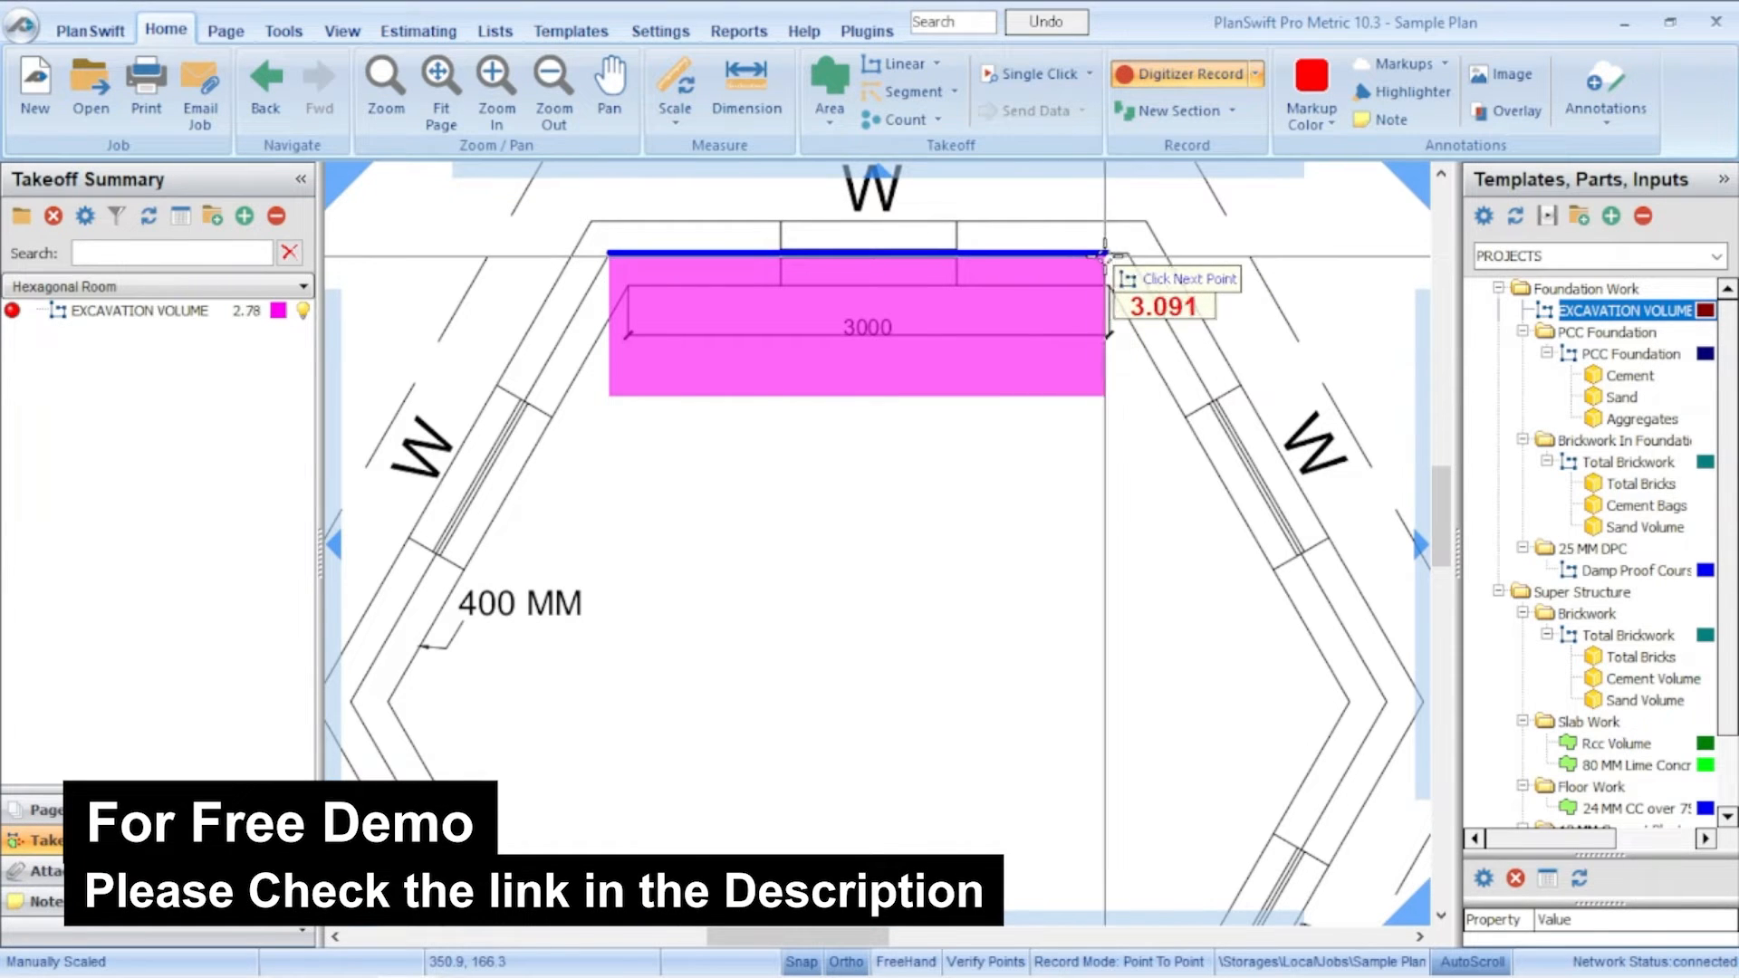
{"action": "left_click", "coordinate": [1126, 253]}
{"action": "scroll", "coordinate": [1128, 258], "scroll_direction": "down", "scroll_amount": 2}
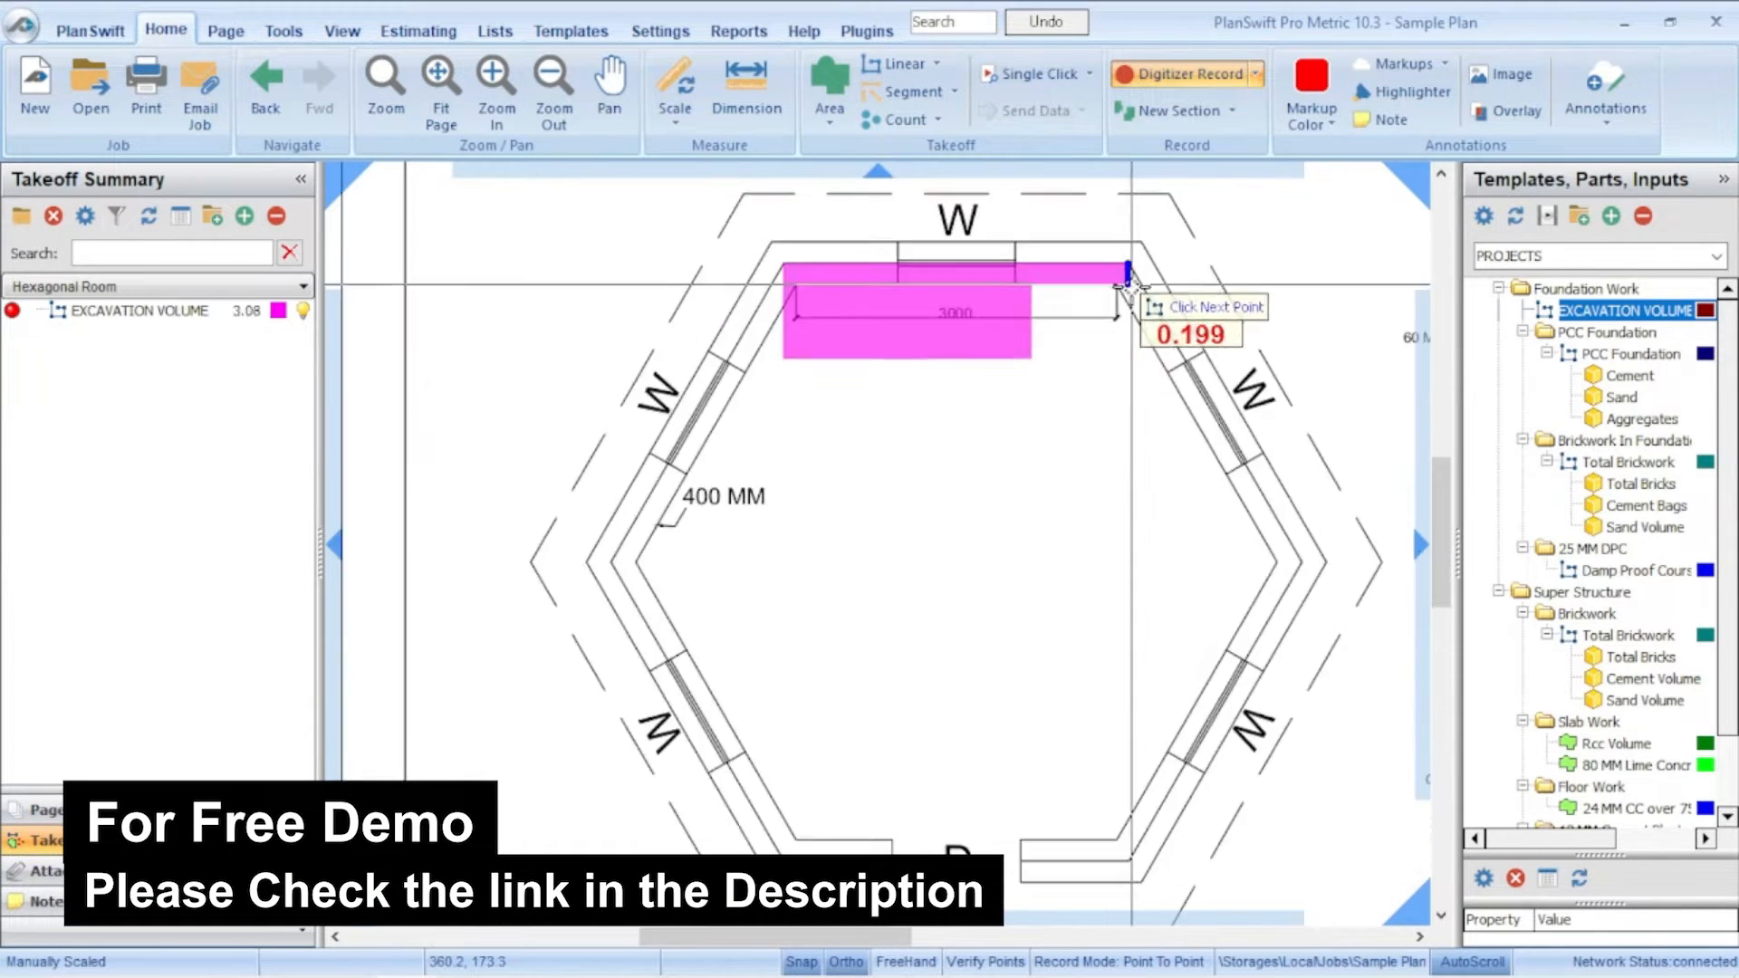
{"action": "scroll", "coordinate": [1249, 501], "scroll_direction": "up", "scroll_amount": 1}
{"action": "scroll", "coordinate": [1248, 501], "scroll_direction": "up", "scroll_amount": 1}
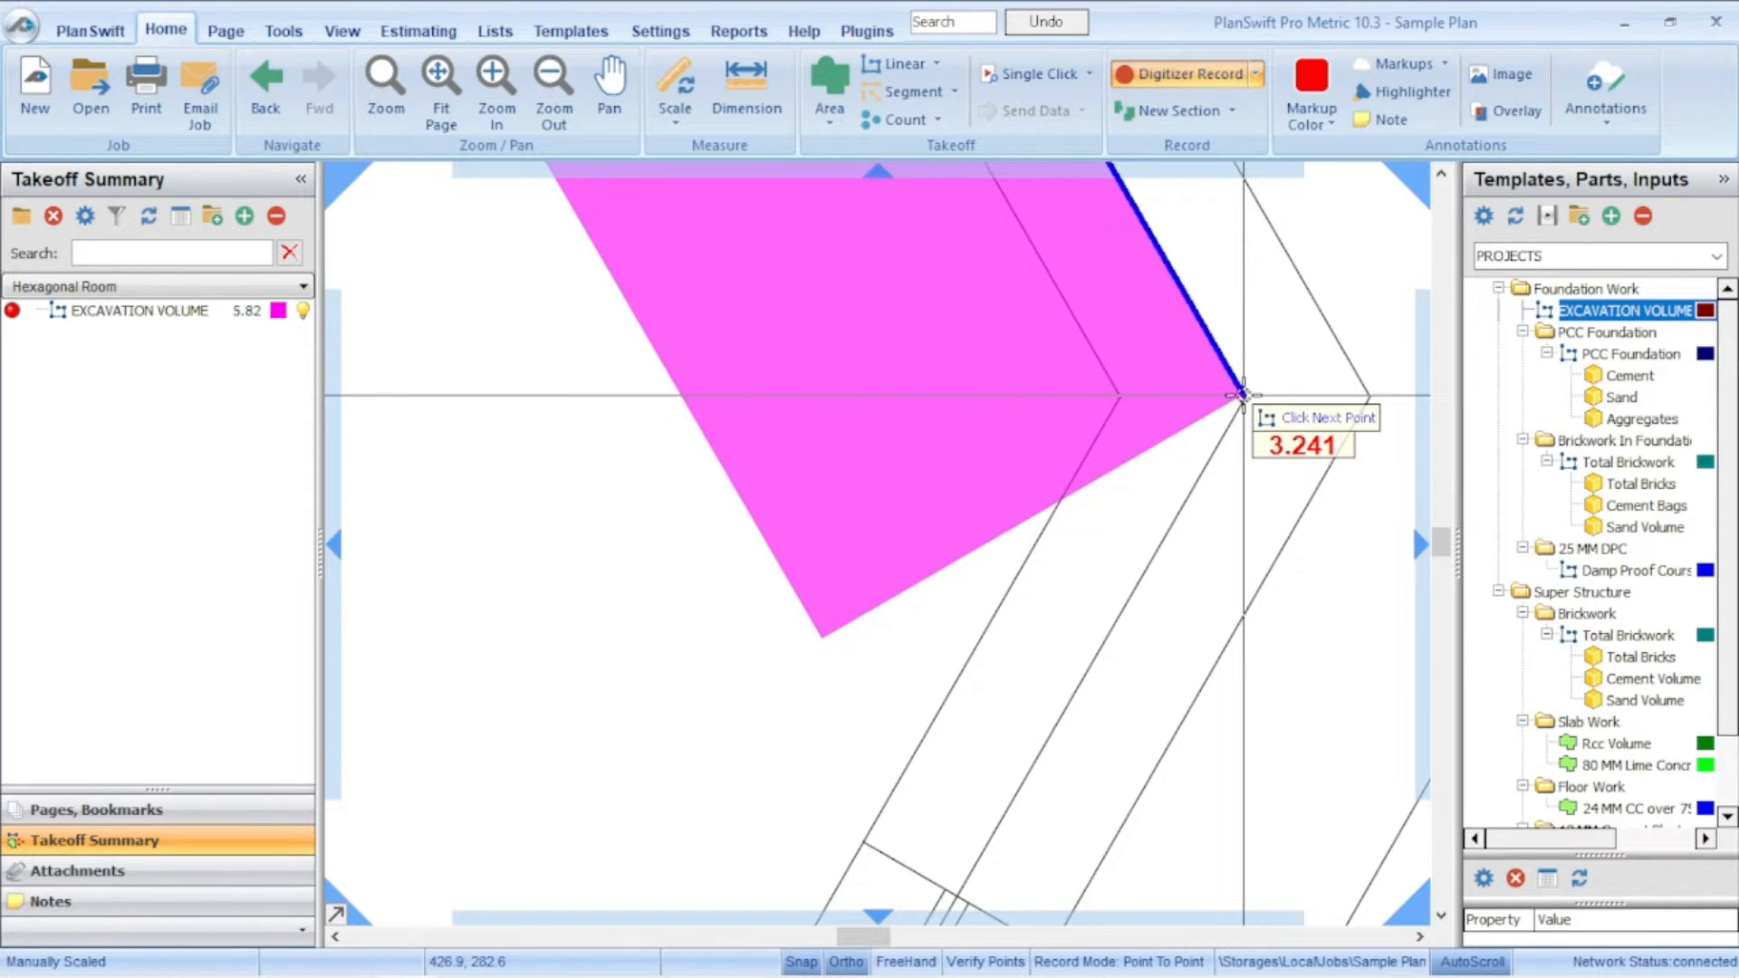
{"action": "left_click", "coordinate": [1243, 395]}
{"action": "scroll", "coordinate": [1243, 399], "scroll_direction": "down", "scroll_amount": 5}
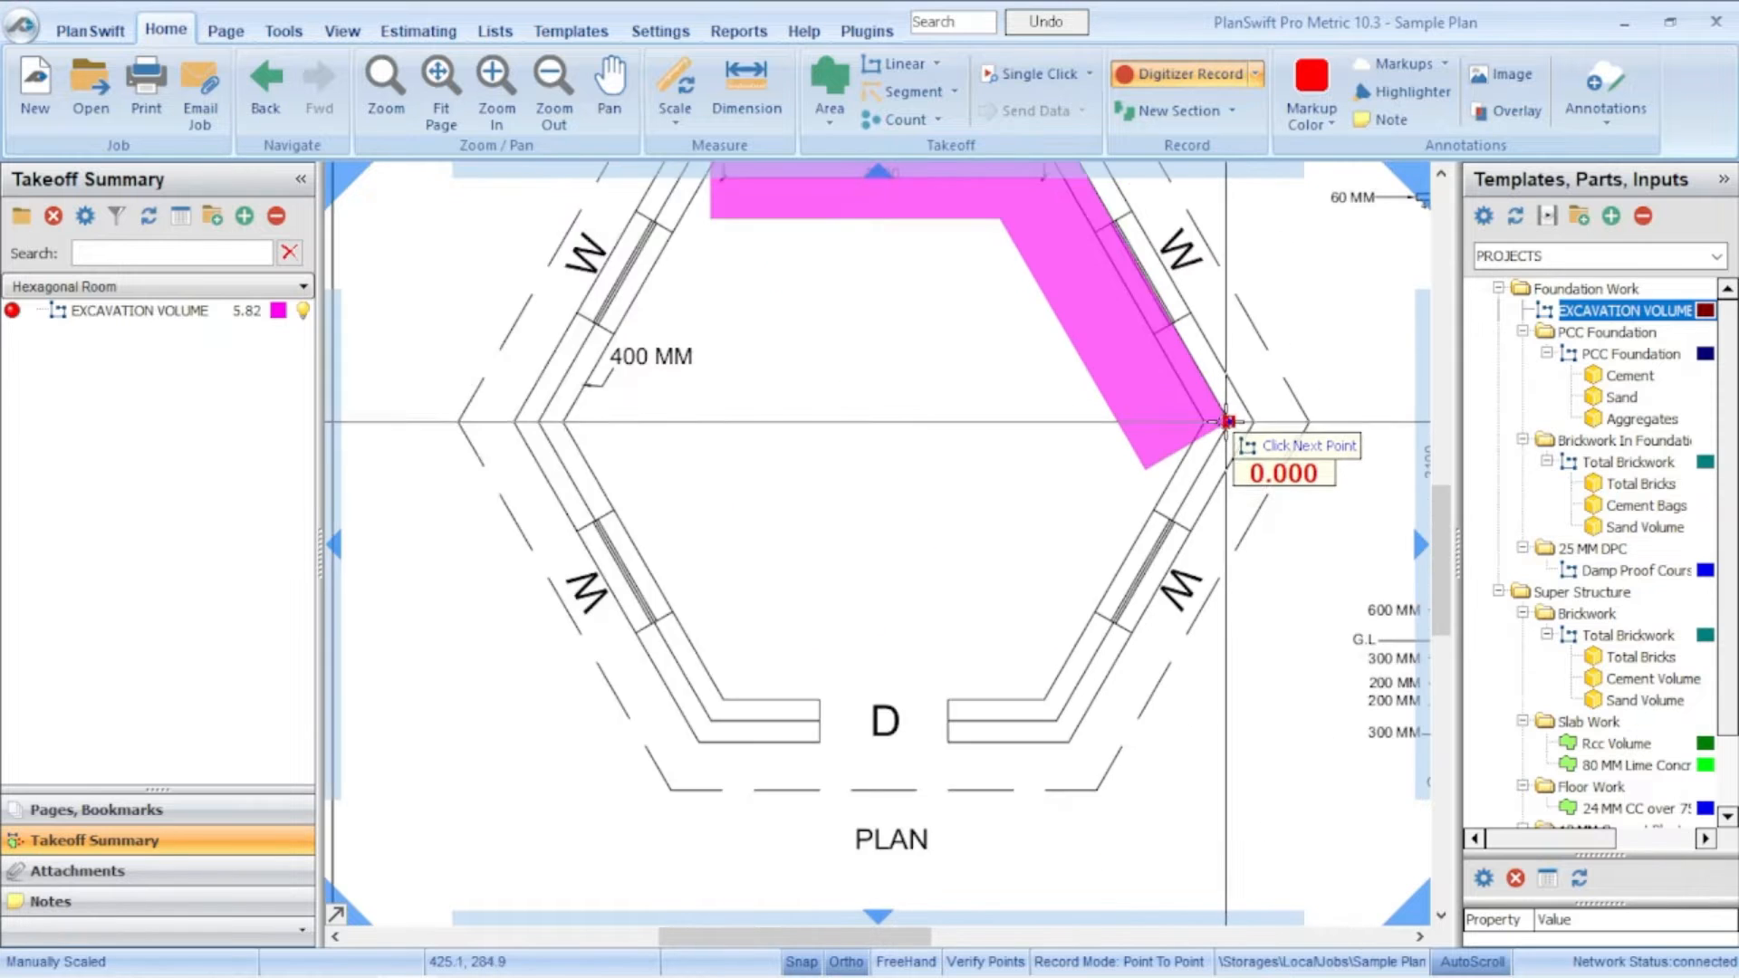
Step: Continue the excavation along the centreline of the lower-right wall and the door wall to the plan's lower-left corner
{"action": "scroll", "coordinate": [1184, 540], "scroll_direction": "up", "scroll_amount": 5}
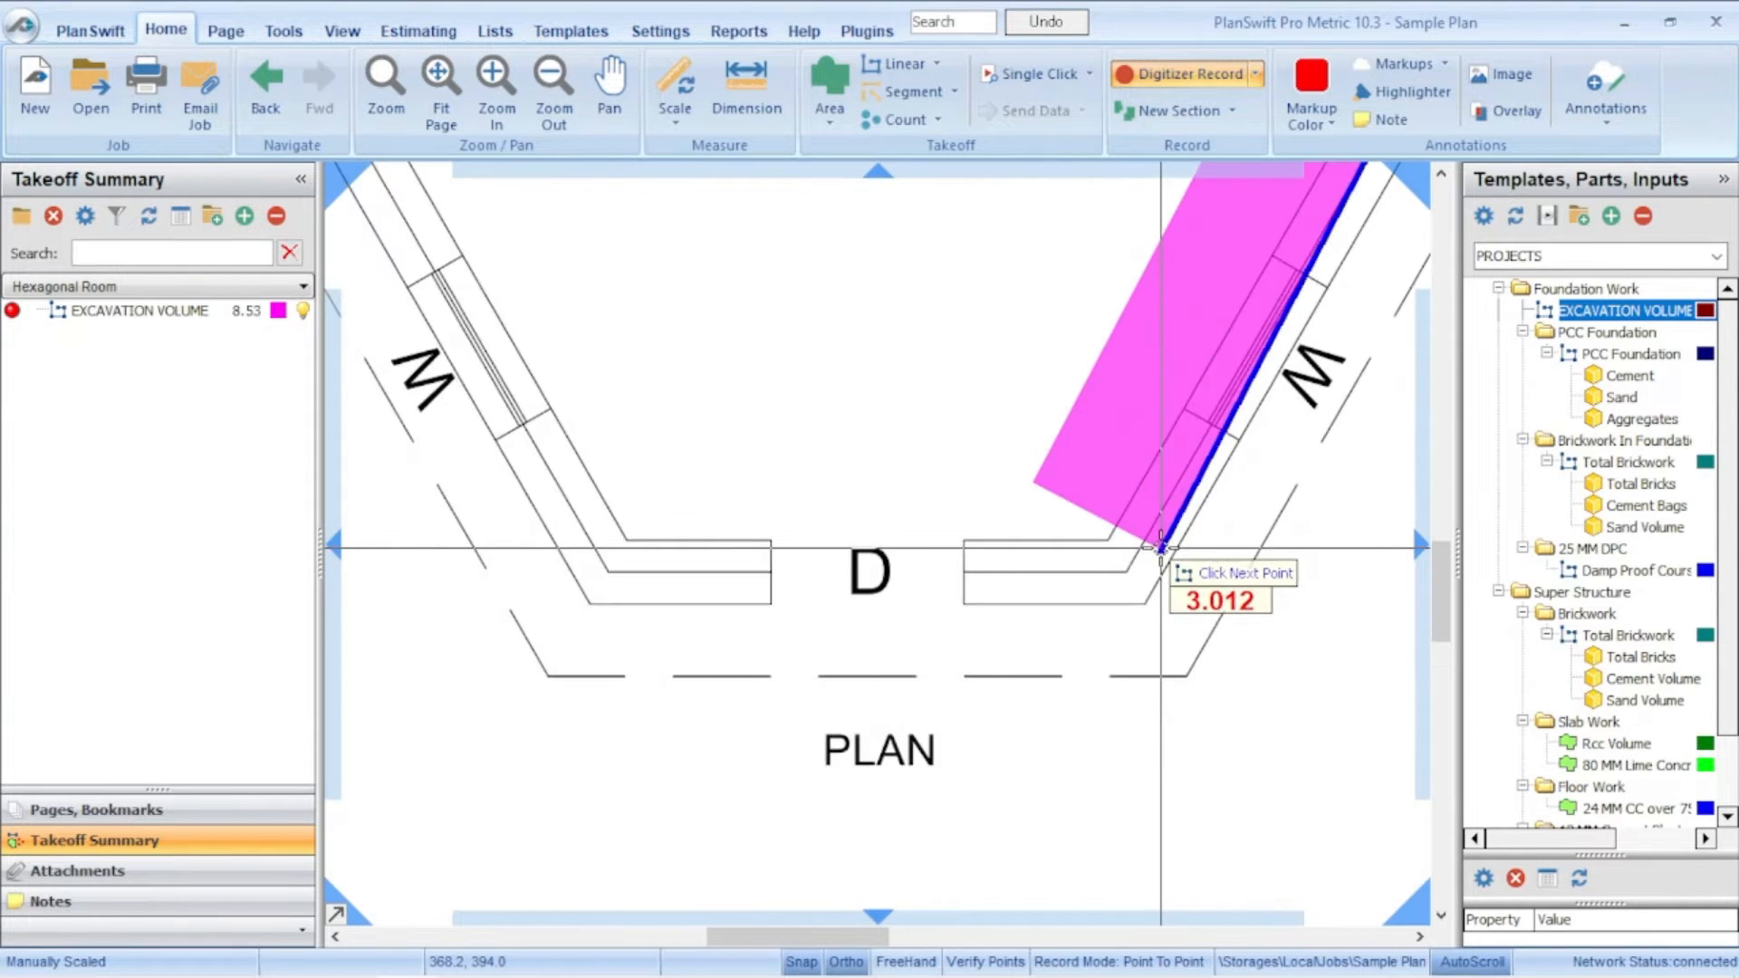
{"action": "scroll", "coordinate": [1126, 569], "scroll_direction": "up", "scroll_amount": 5}
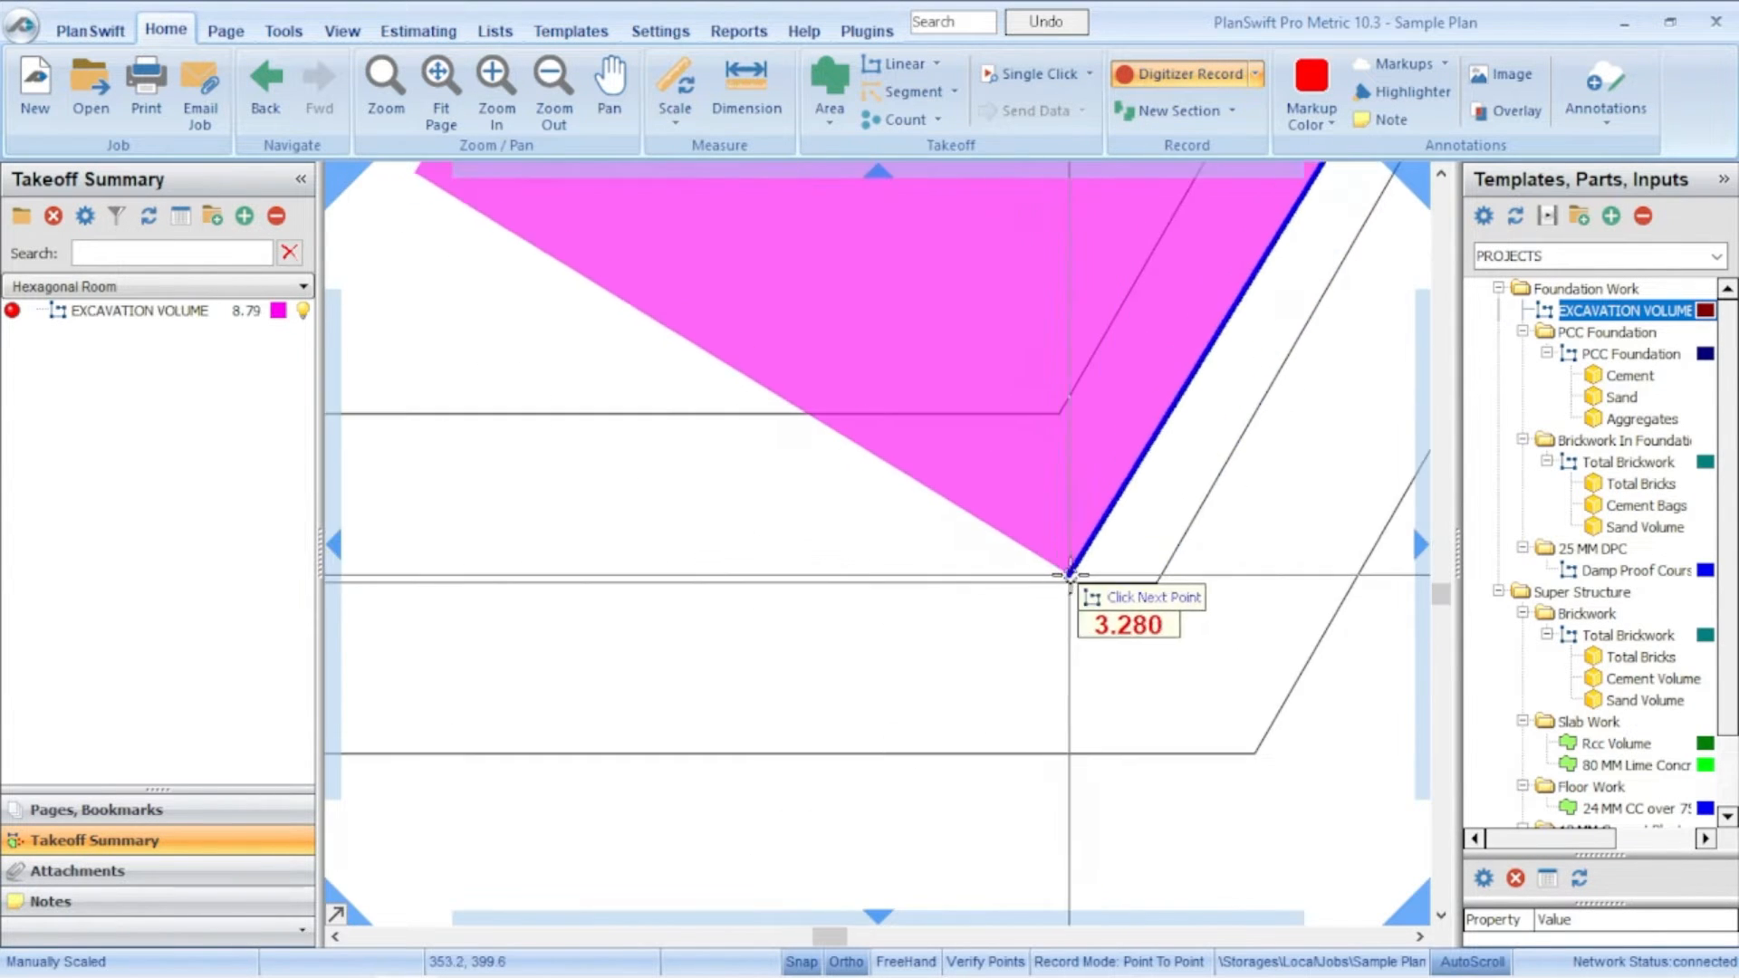
{"action": "left_click", "coordinate": [1160, 580]}
{"action": "scroll", "coordinate": [1160, 581], "scroll_direction": "down", "scroll_amount": 3}
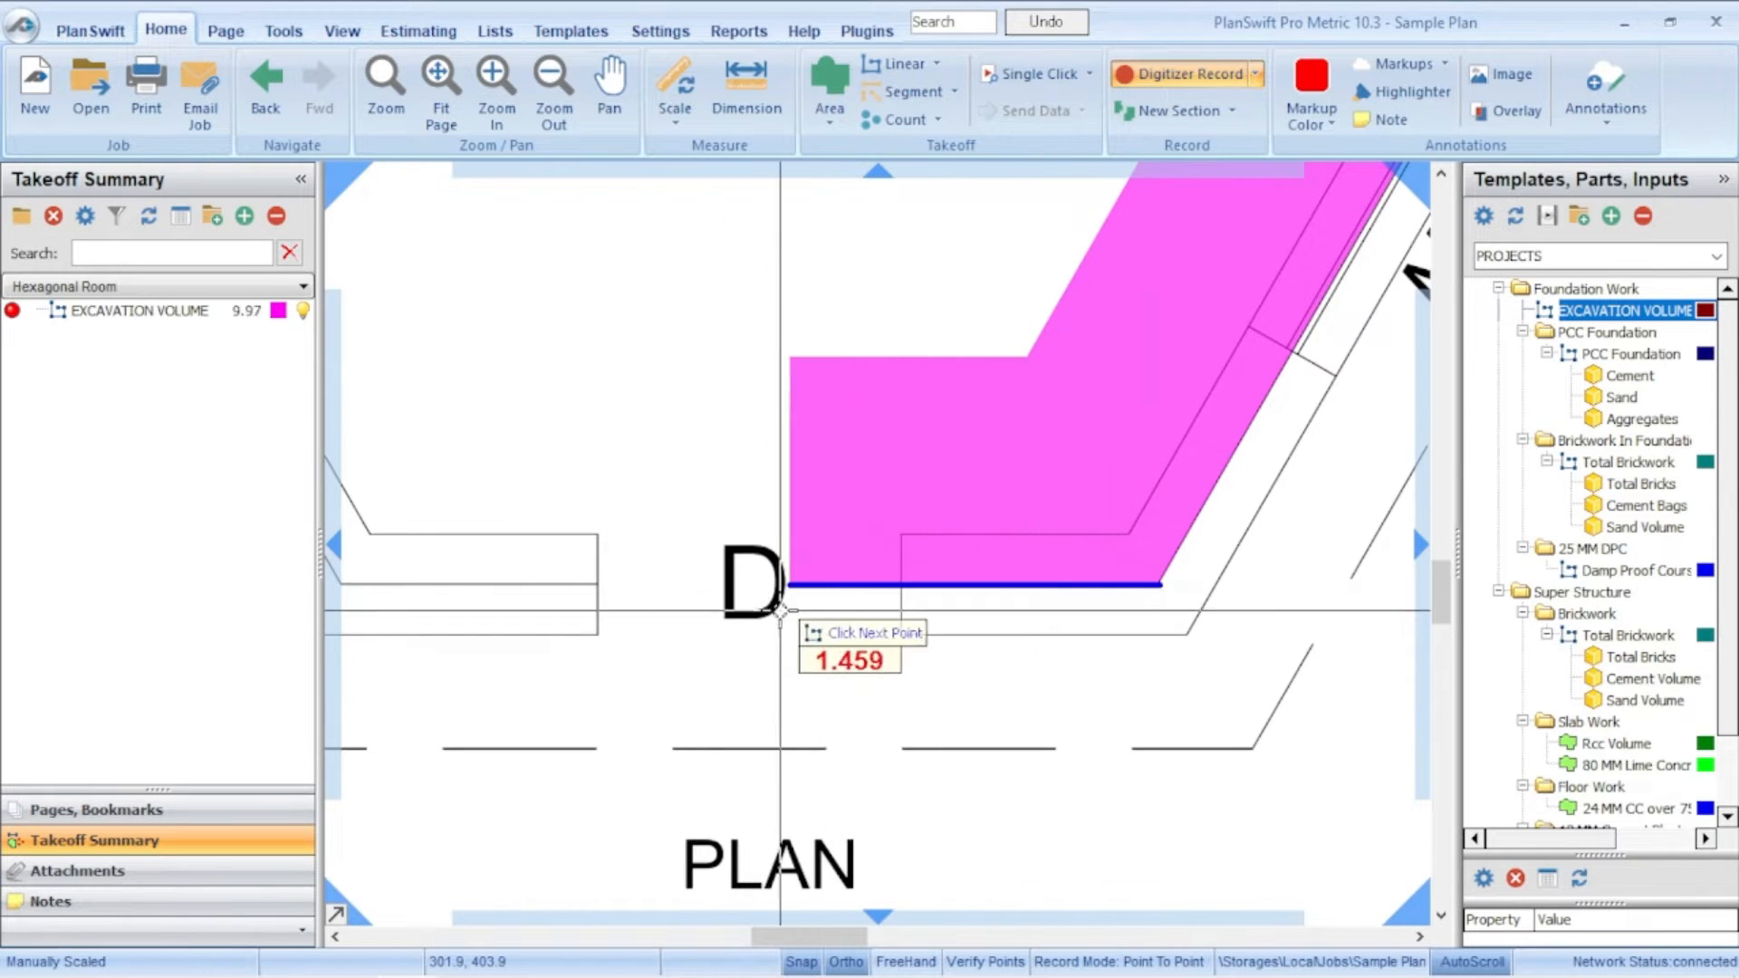
{"action": "scroll", "coordinate": [598, 616], "scroll_direction": "down", "scroll_amount": 3}
{"action": "scroll", "coordinate": [621, 634], "scroll_direction": "up", "scroll_amount": 2}
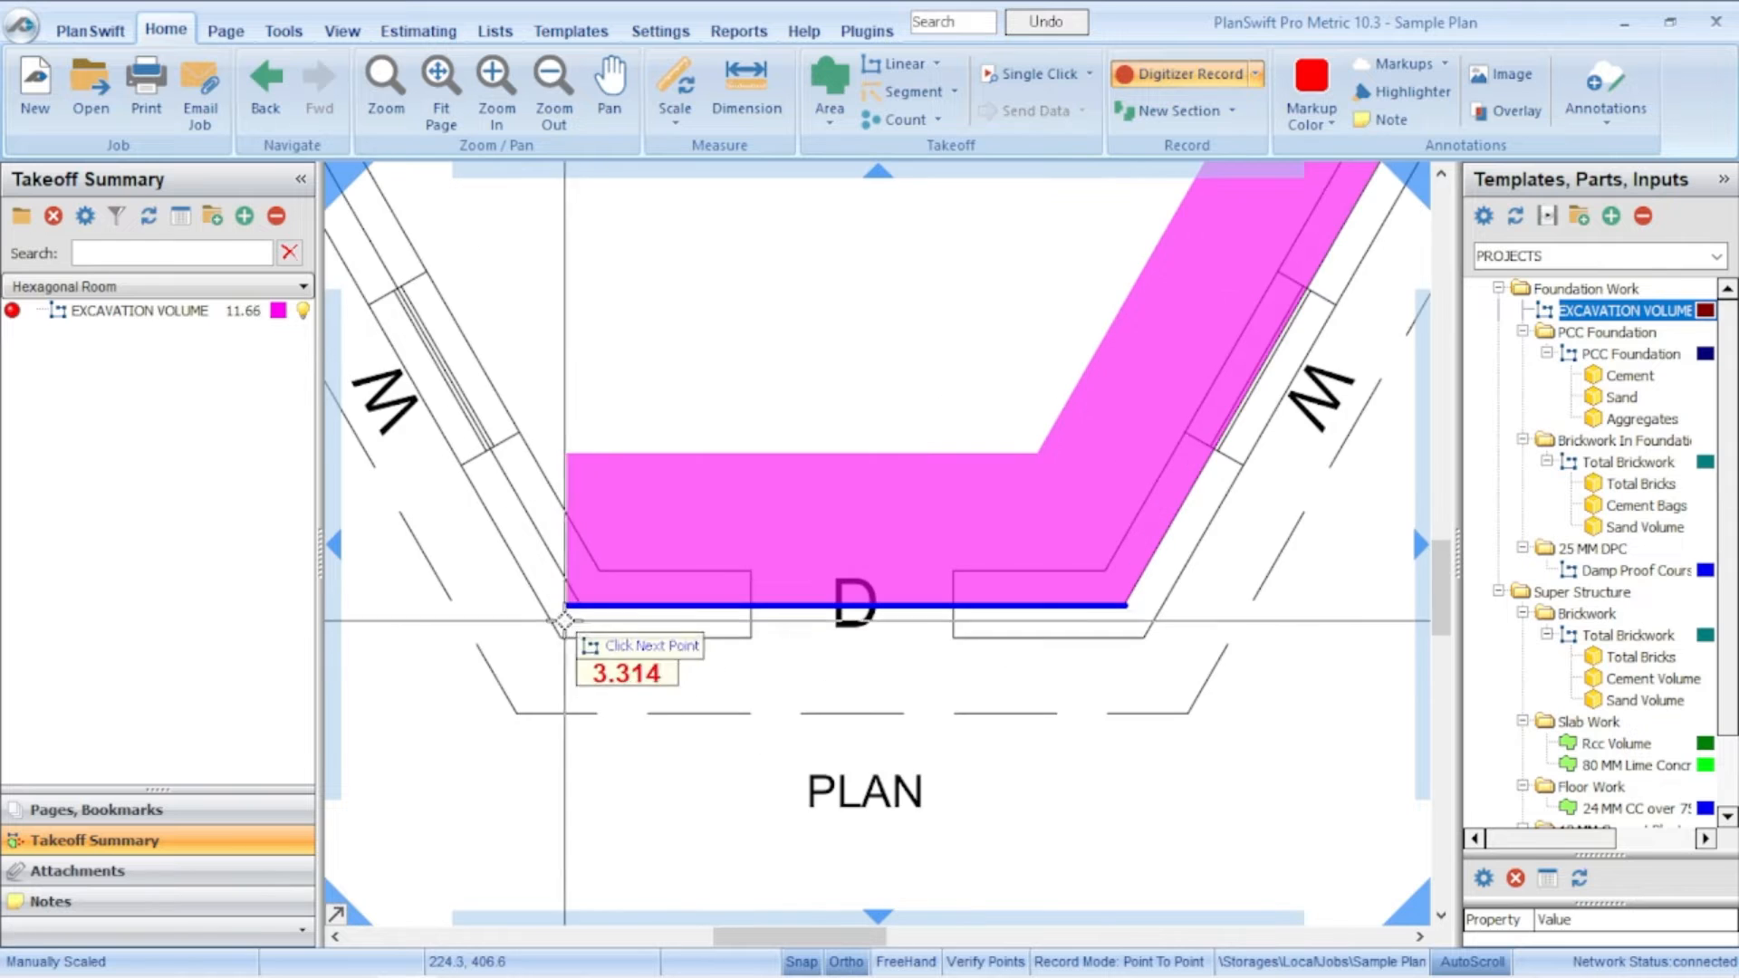
{"action": "scroll", "coordinate": [571, 606], "scroll_direction": "up", "scroll_amount": 2}
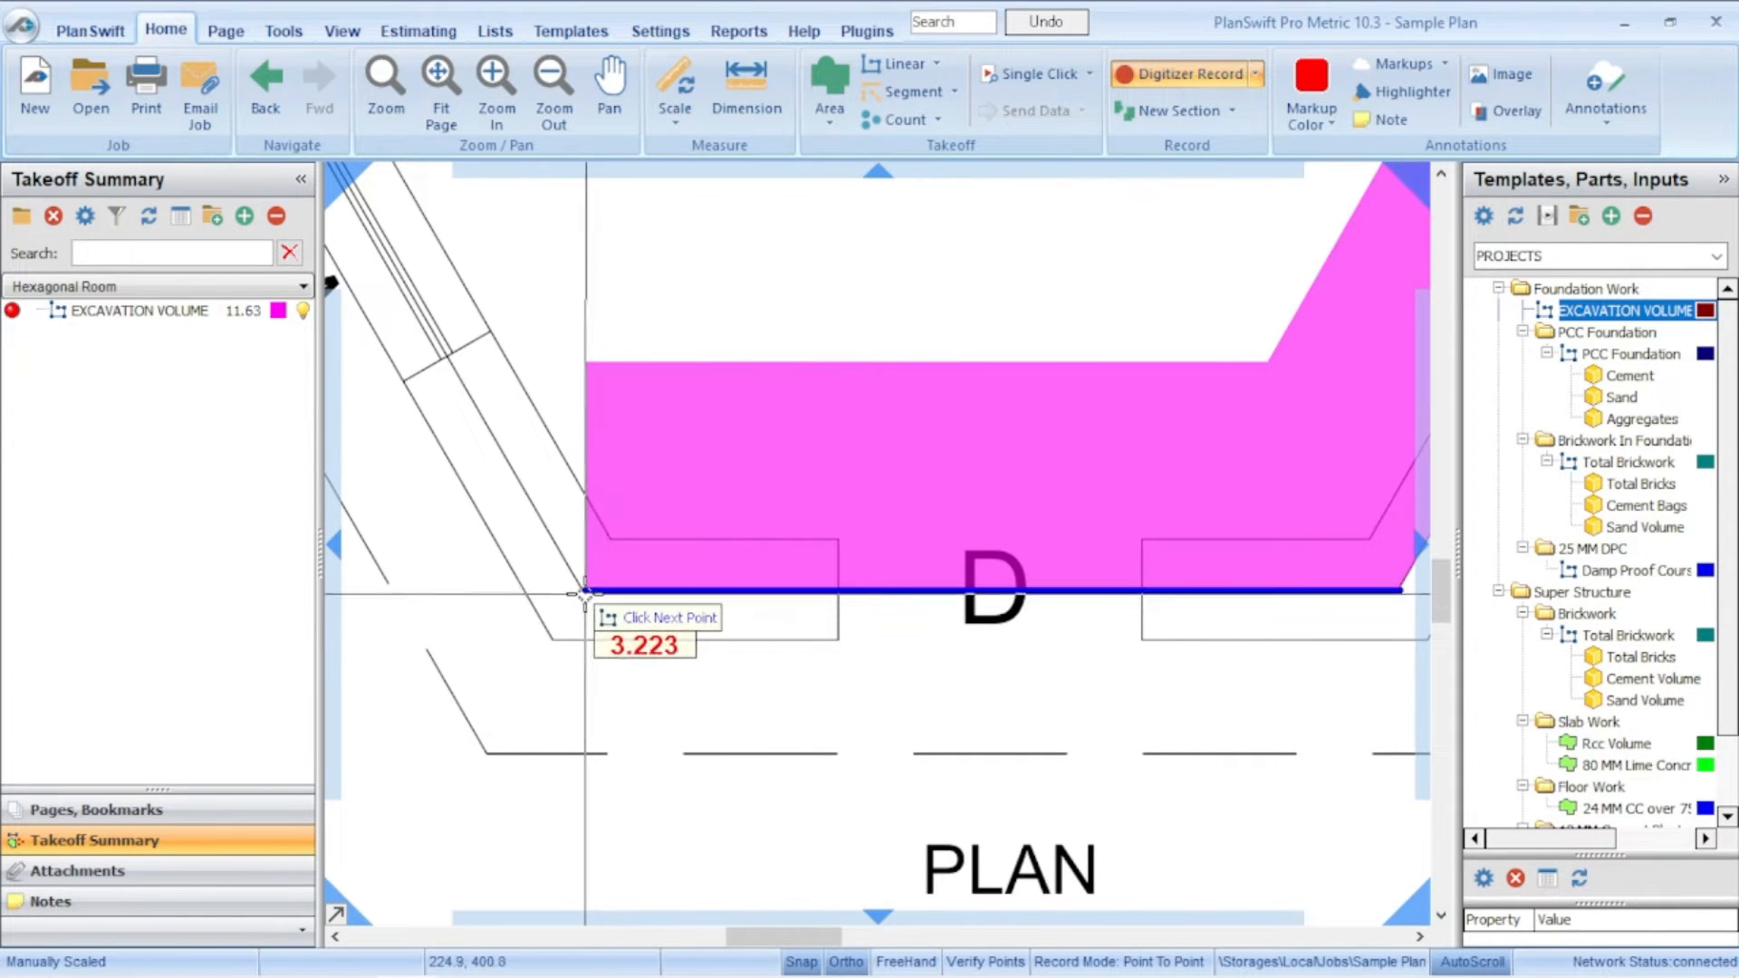
{"action": "left_click", "coordinate": [585, 594]}
Step: Trace the excavation up the lower-left and upper-left walls back to its starting corner, and stop recording
{"action": "scroll", "coordinate": [585, 594], "scroll_direction": "down", "scroll_amount": 5}
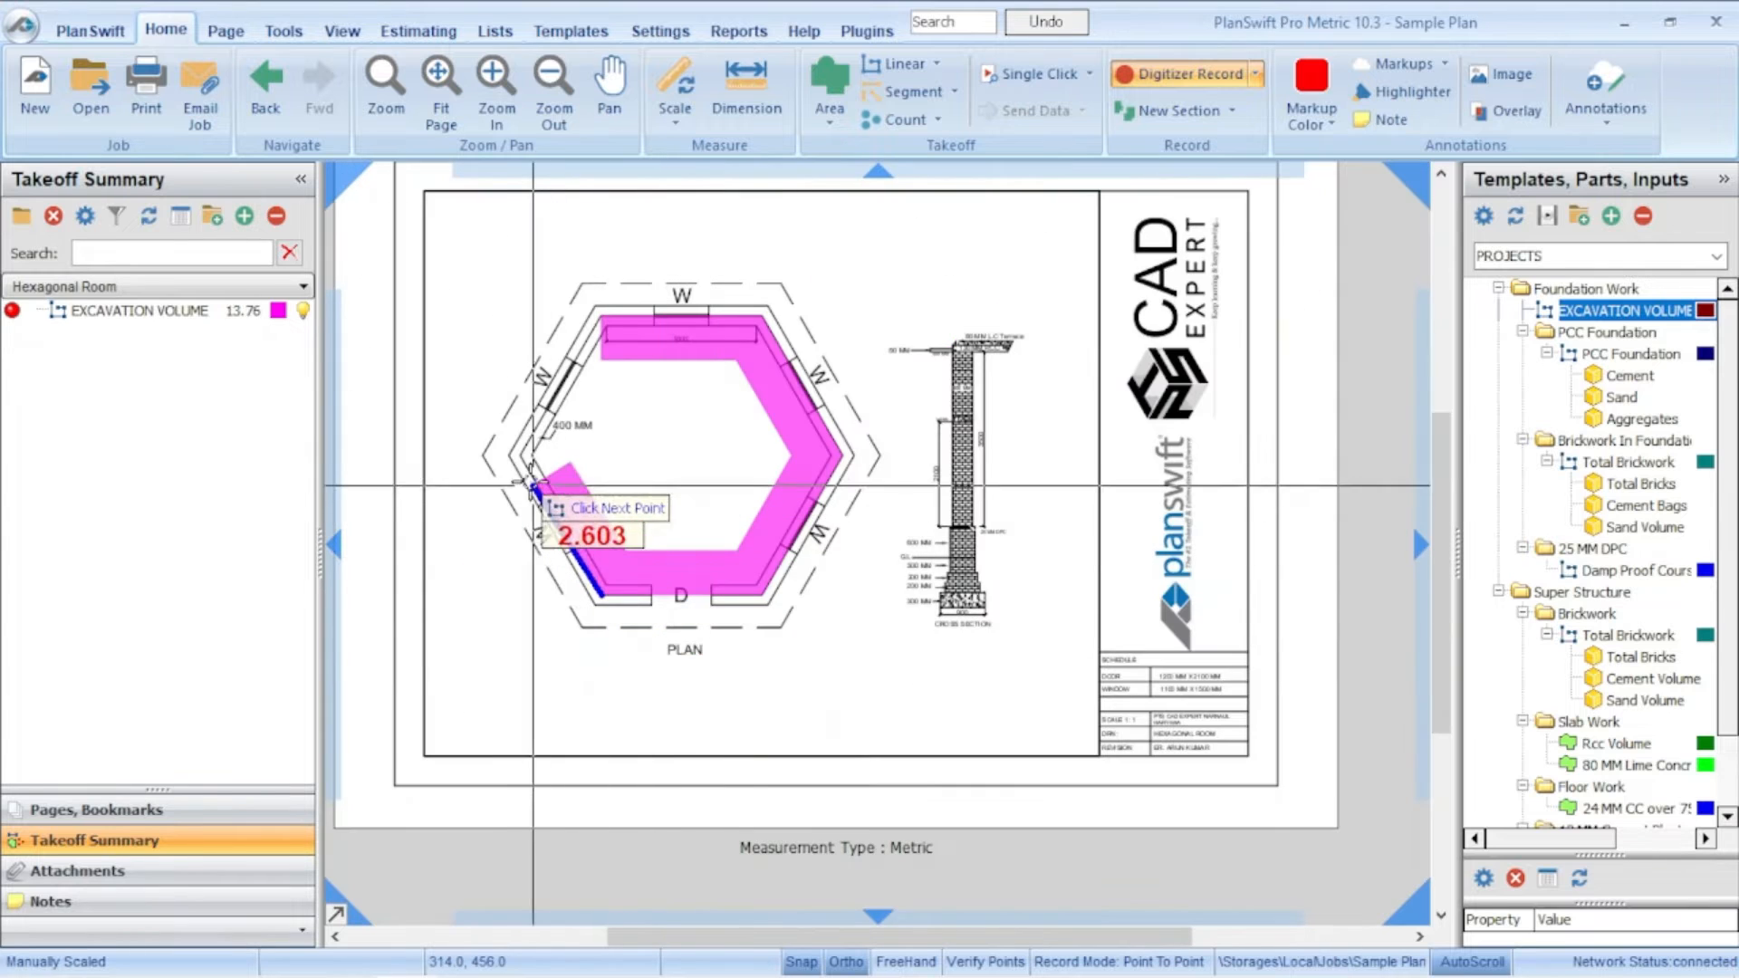
{"action": "scroll", "coordinate": [530, 482], "scroll_direction": "up", "scroll_amount": 5}
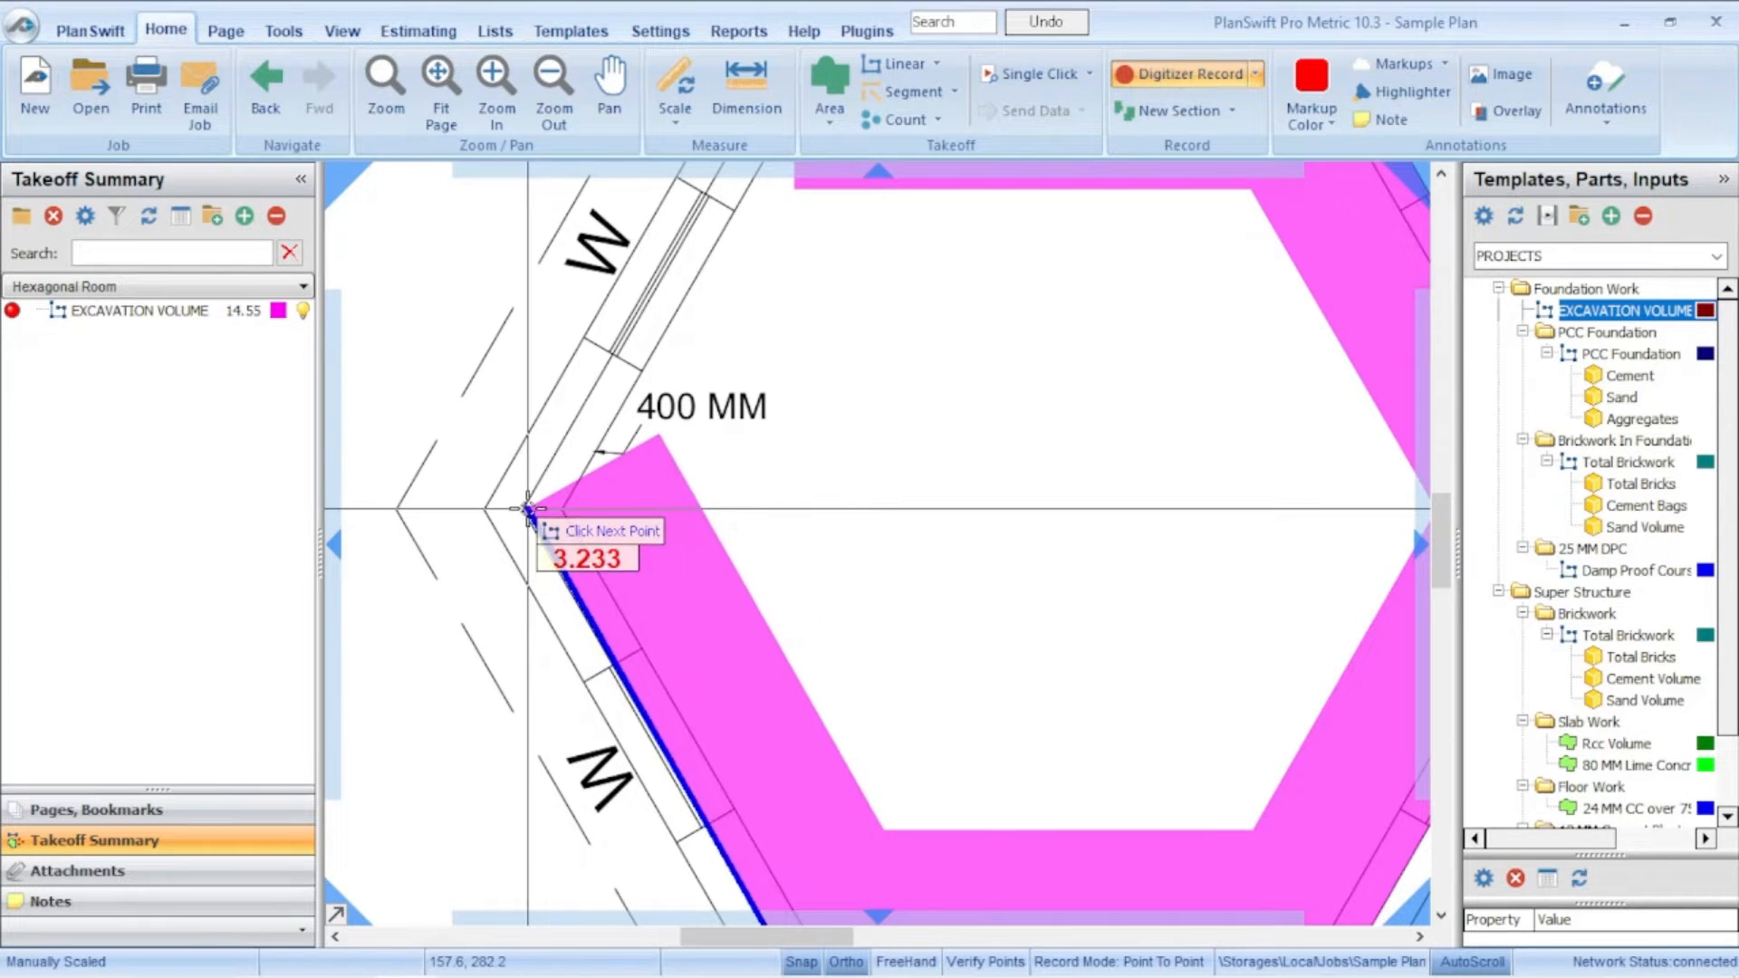
{"action": "left_click", "coordinate": [528, 509]}
{"action": "scroll", "coordinate": [528, 509], "scroll_direction": "down", "scroll_amount": 5}
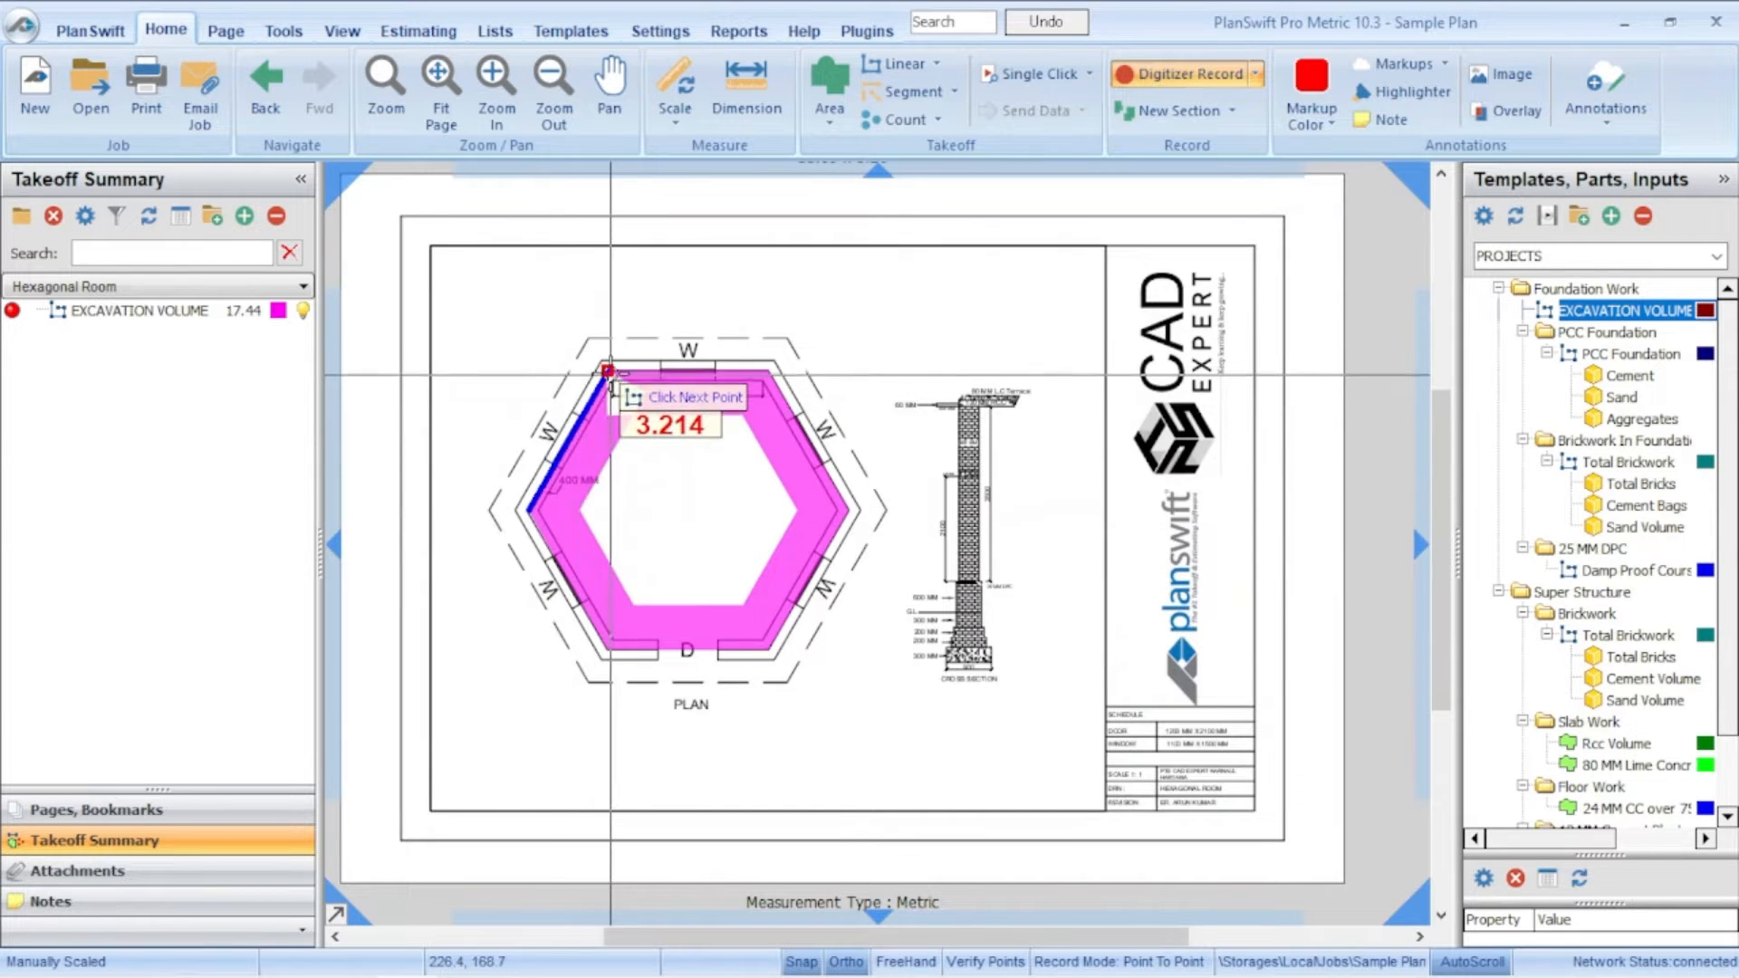
{"action": "left_click", "coordinate": [607, 371]}
{"action": "right_click", "coordinate": [608, 373]}
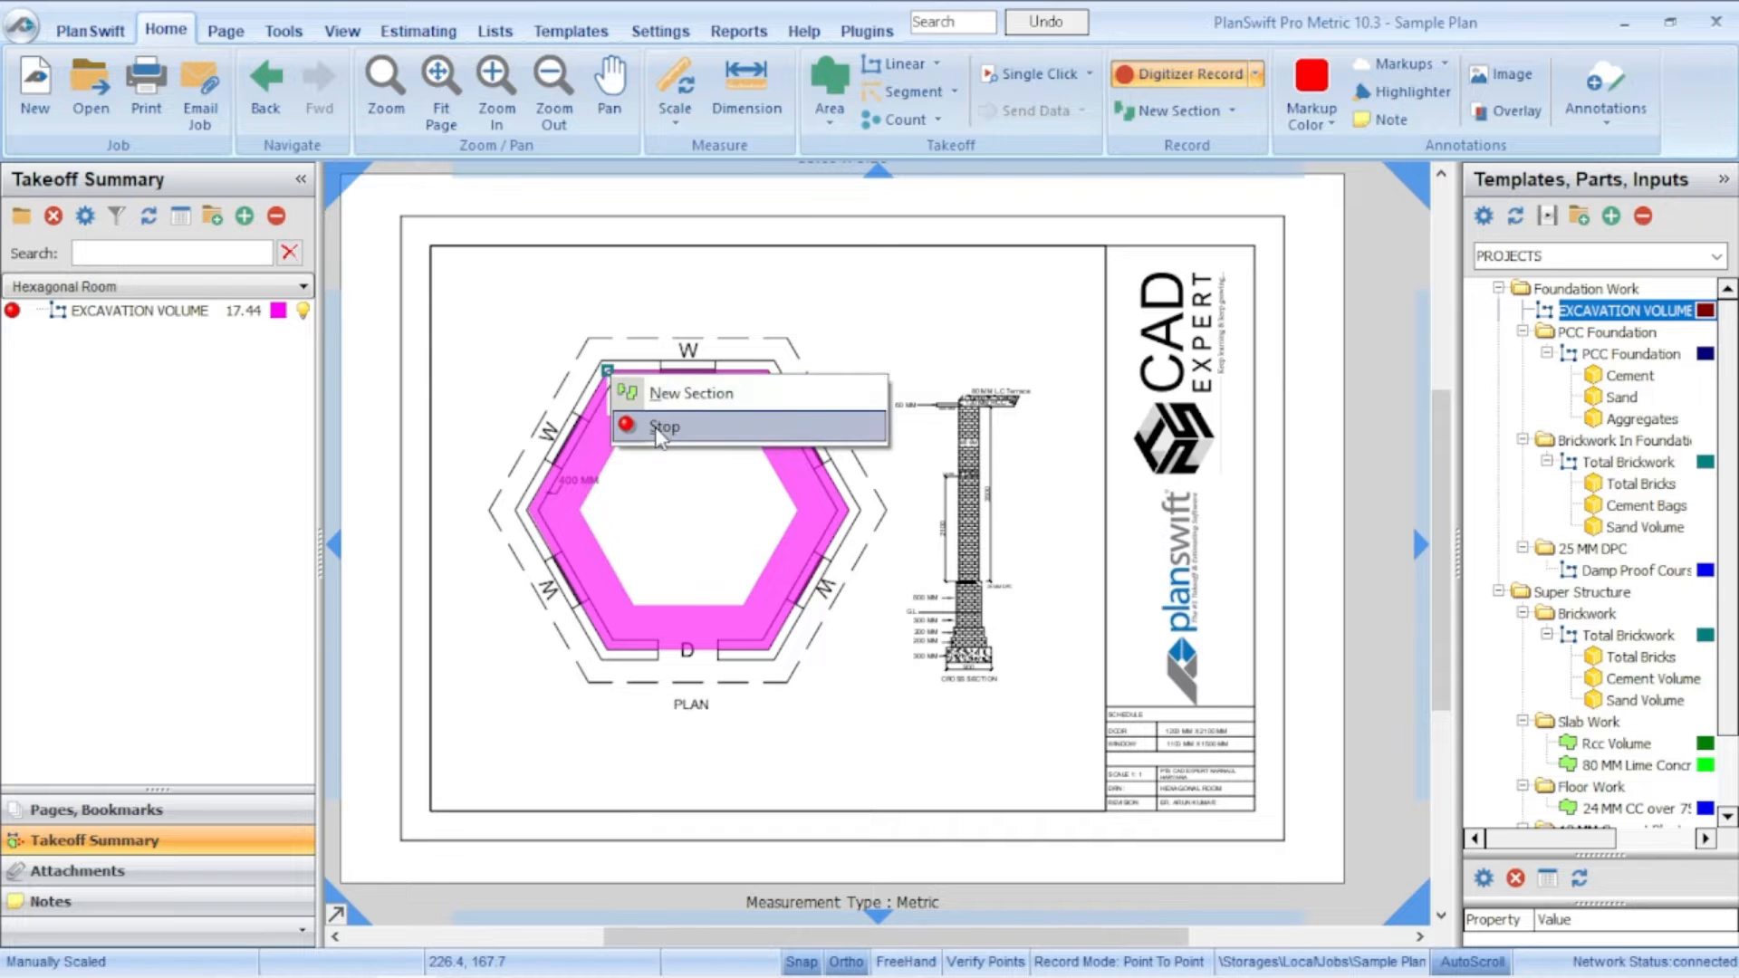
{"action": "left_click", "coordinate": [660, 427]}
{"action": "scroll", "coordinate": [632, 465], "scroll_direction": "up", "scroll_amount": 3}
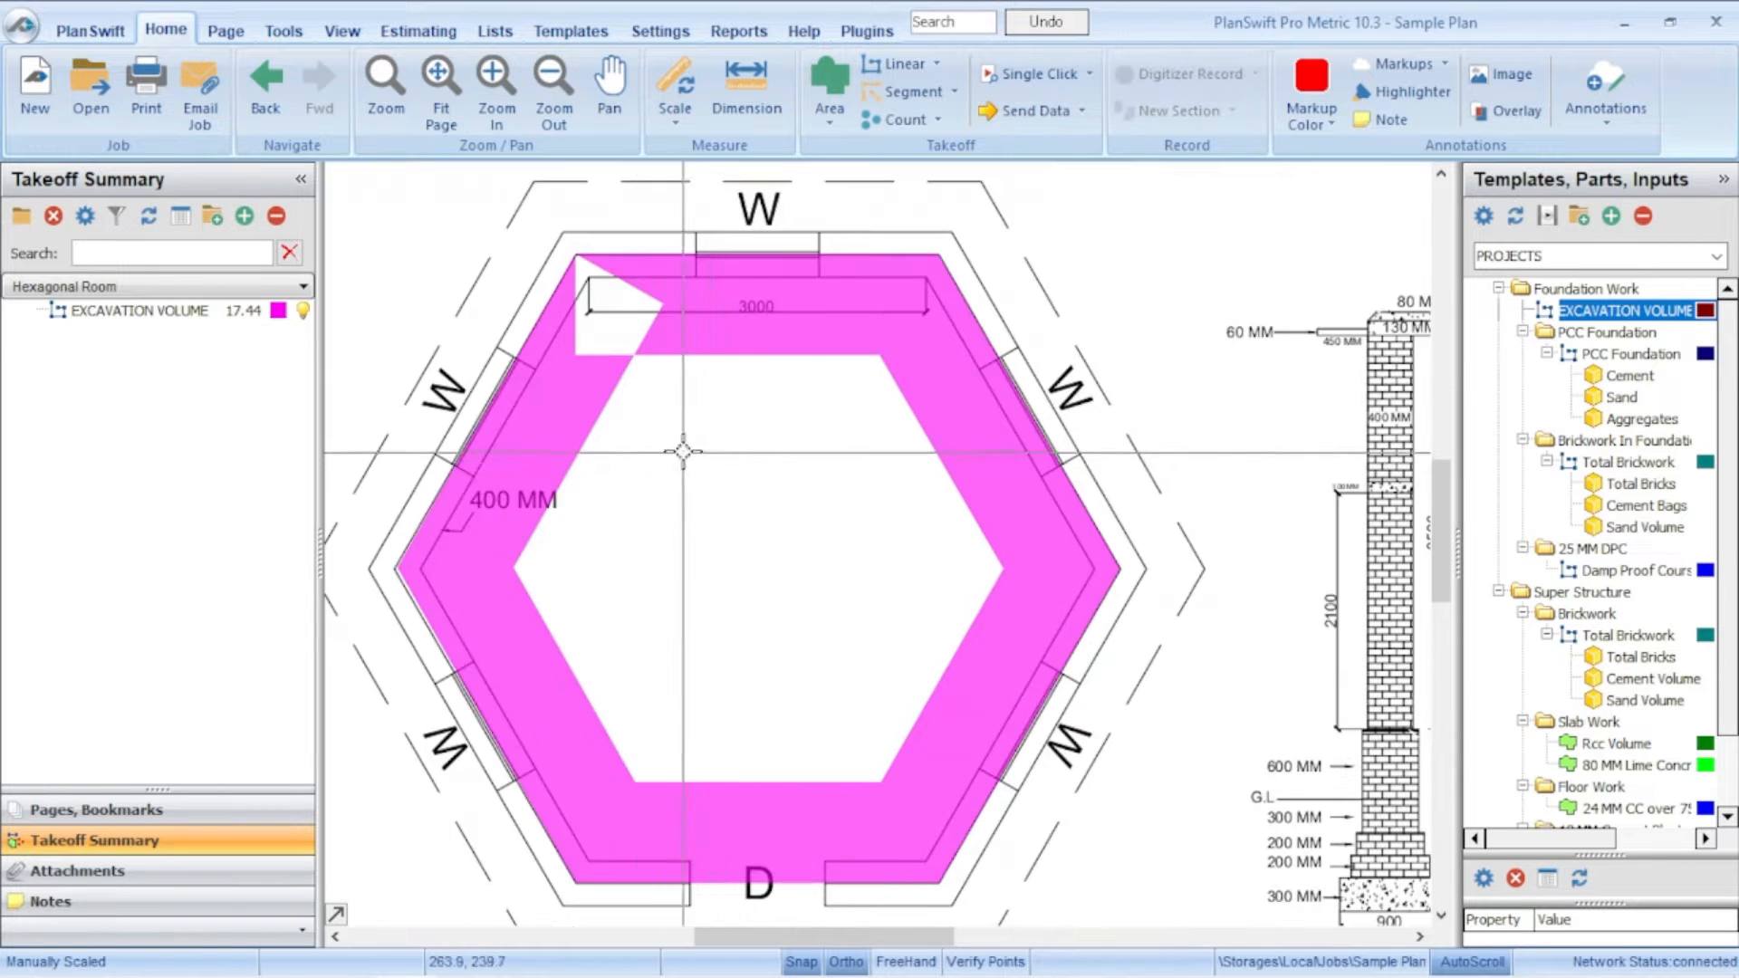
Step: Check the EXCAVATION VOLUME result against the earthwork quantity in the reference estimate photo in Telegram's media viewer, and return to PlanSwift
{"action": "scroll", "coordinate": [679, 457], "scroll_direction": "down", "scroll_amount": 1}
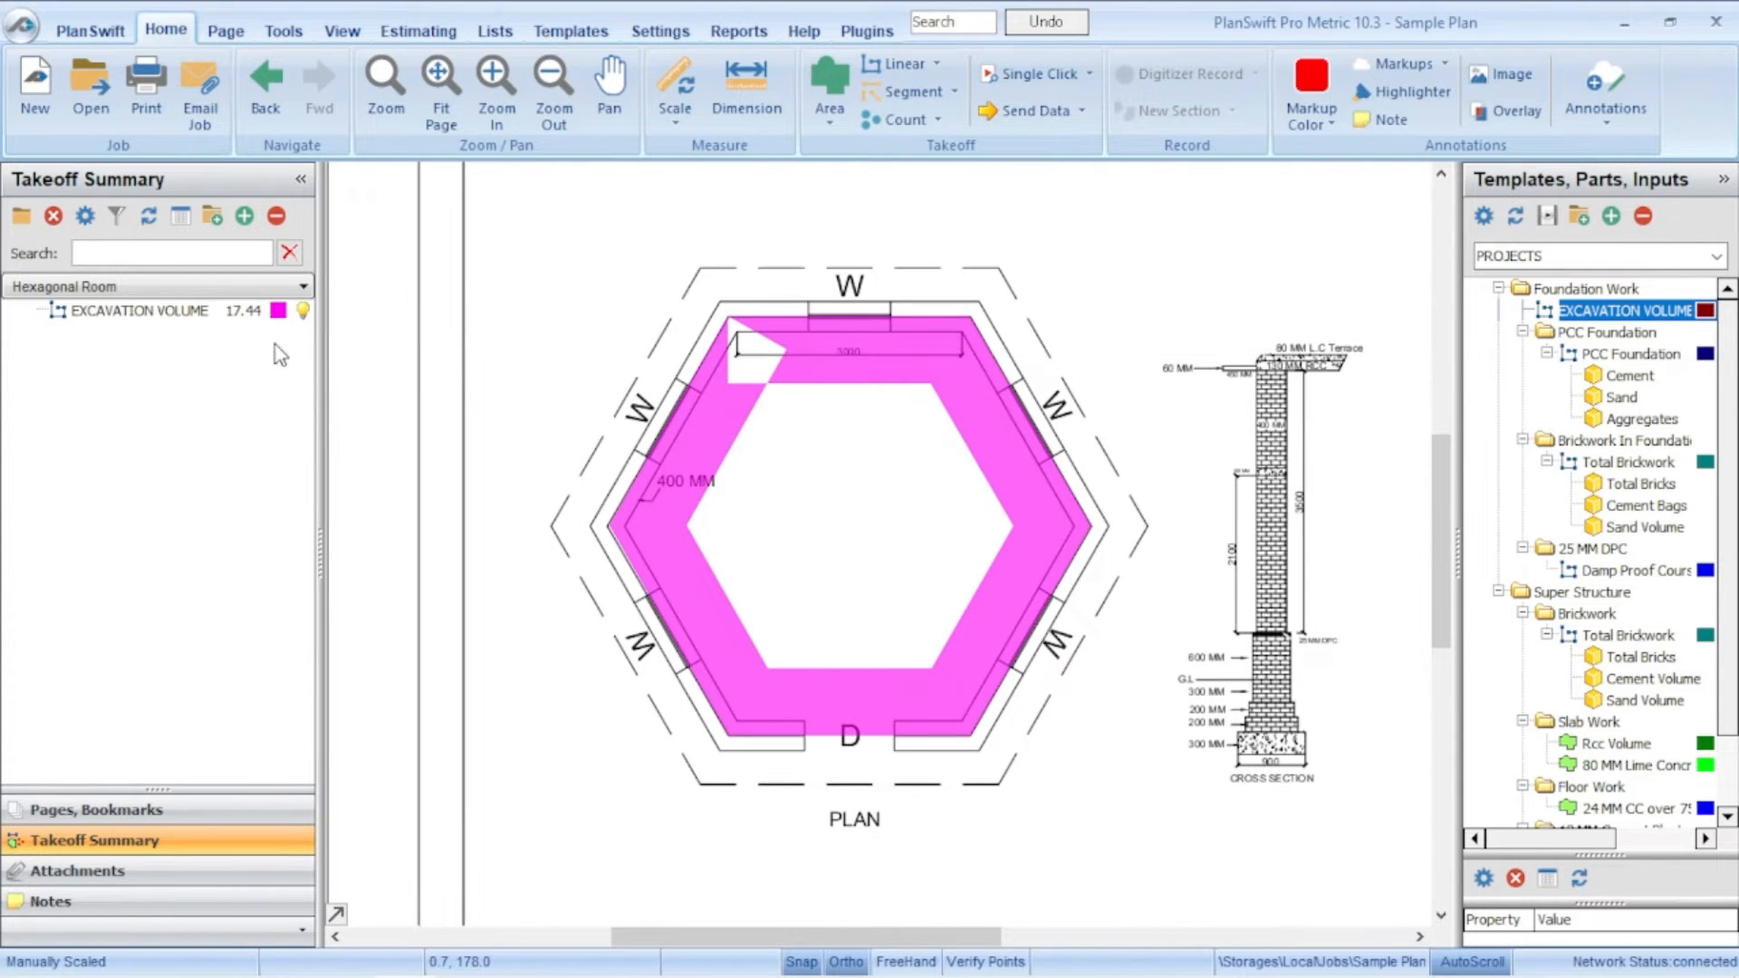
{"action": "left_click", "coordinate": [226, 312]}
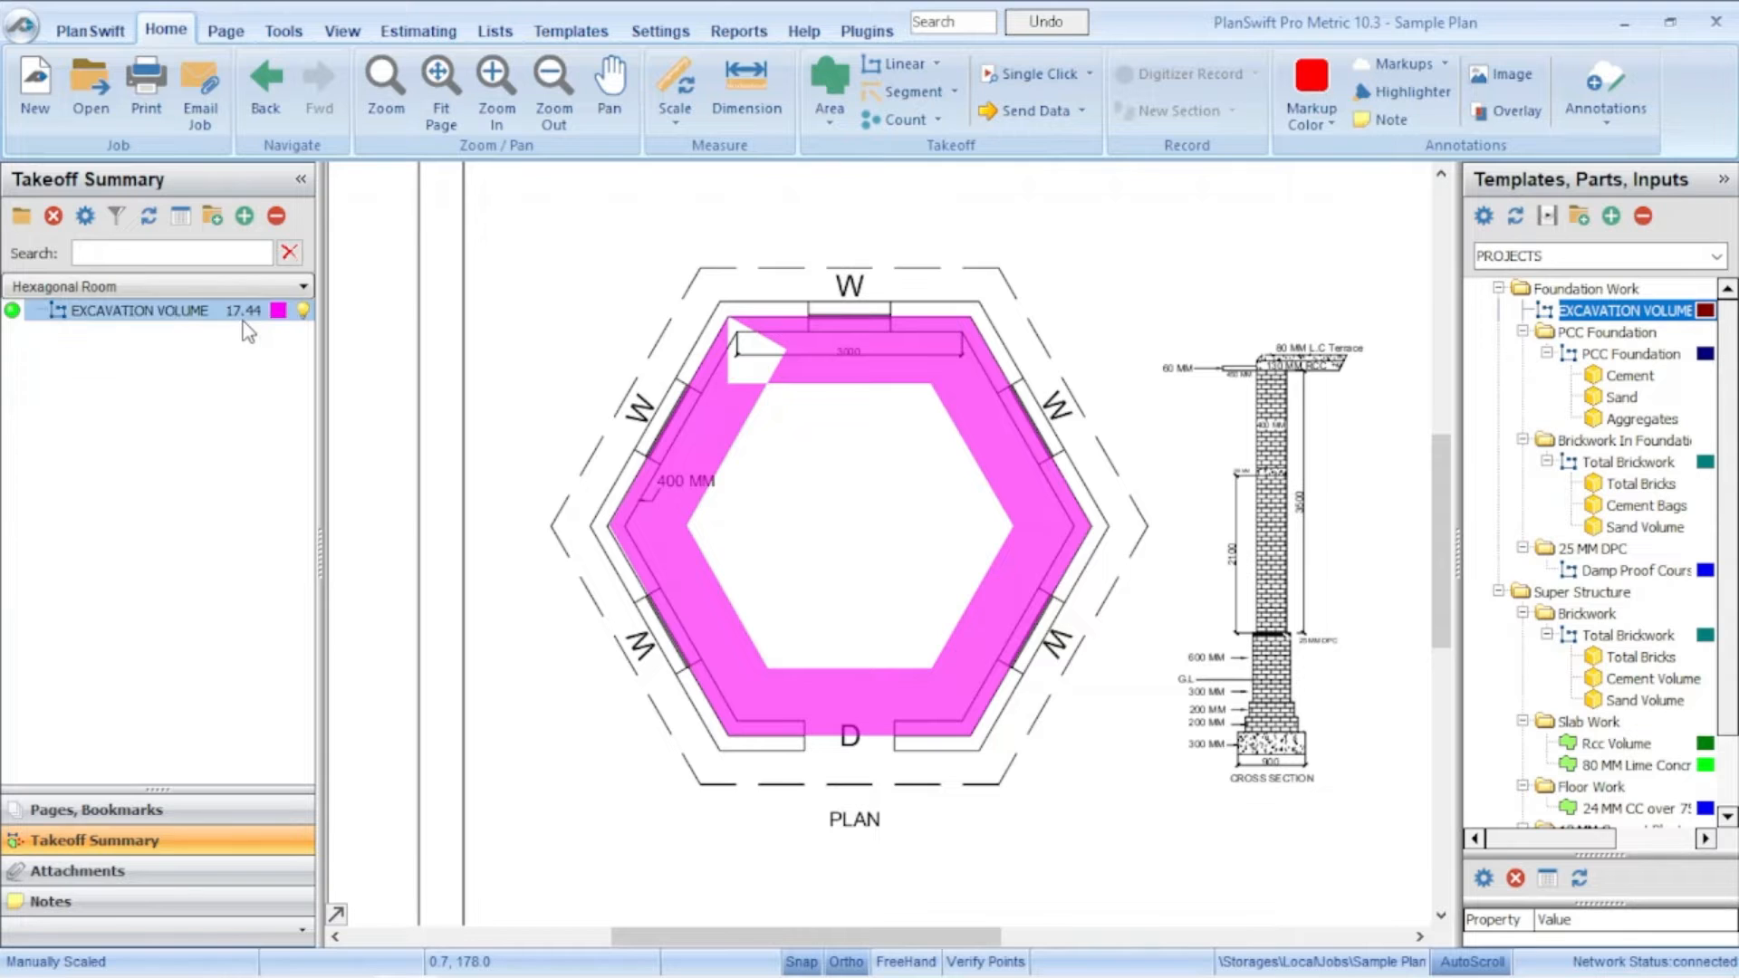
{"action": "left_click", "coordinate": [261, 336]}
{"action": "left_click", "coordinate": [192, 317]}
{"action": "left_click", "coordinate": [181, 313]}
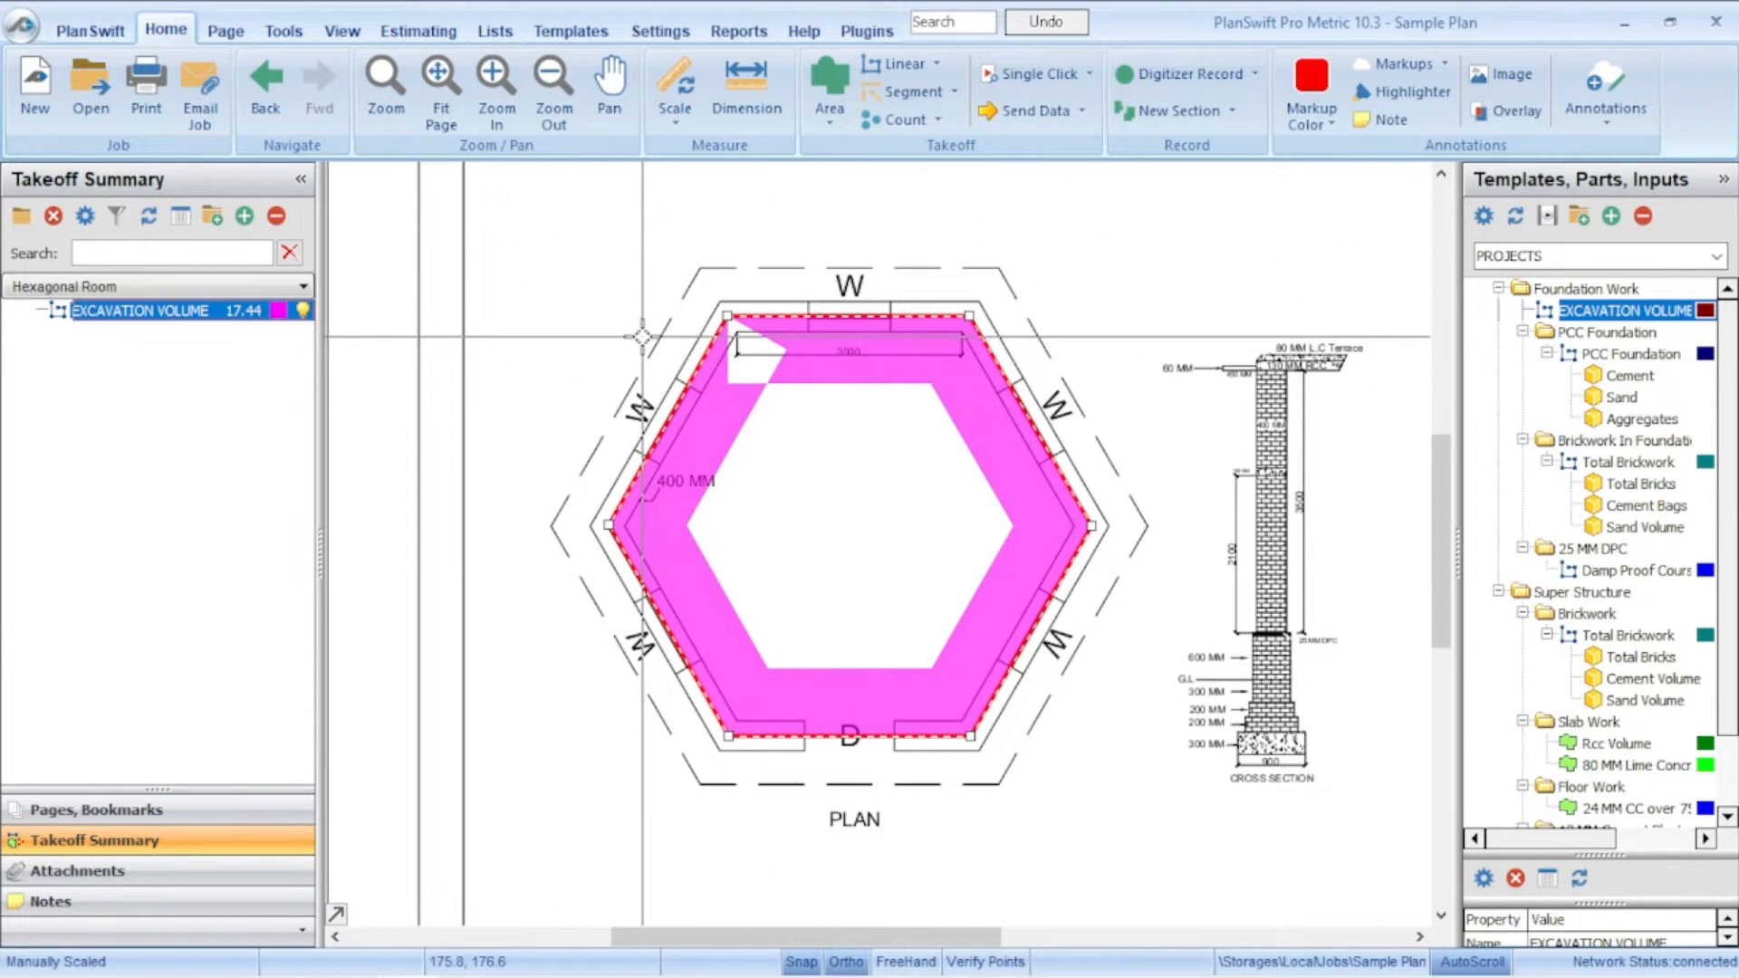
{"action": "mouse_move", "coordinate": [475, 974]}
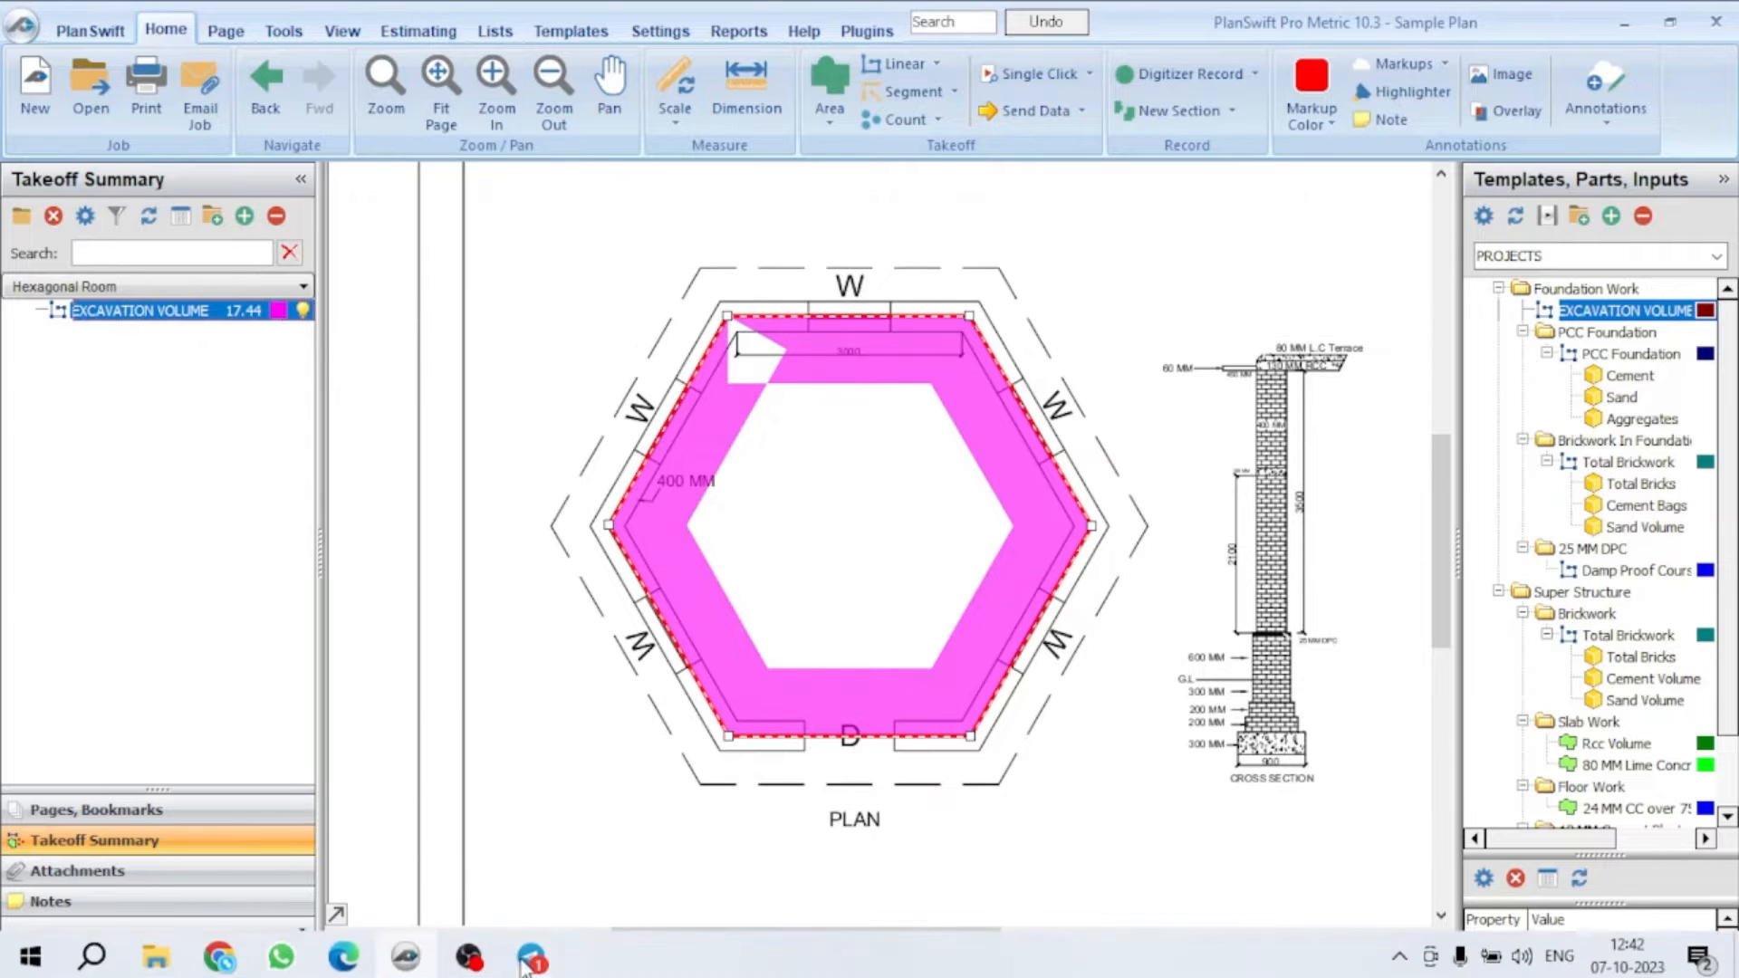
{"action": "left_click", "coordinate": [531, 962]}
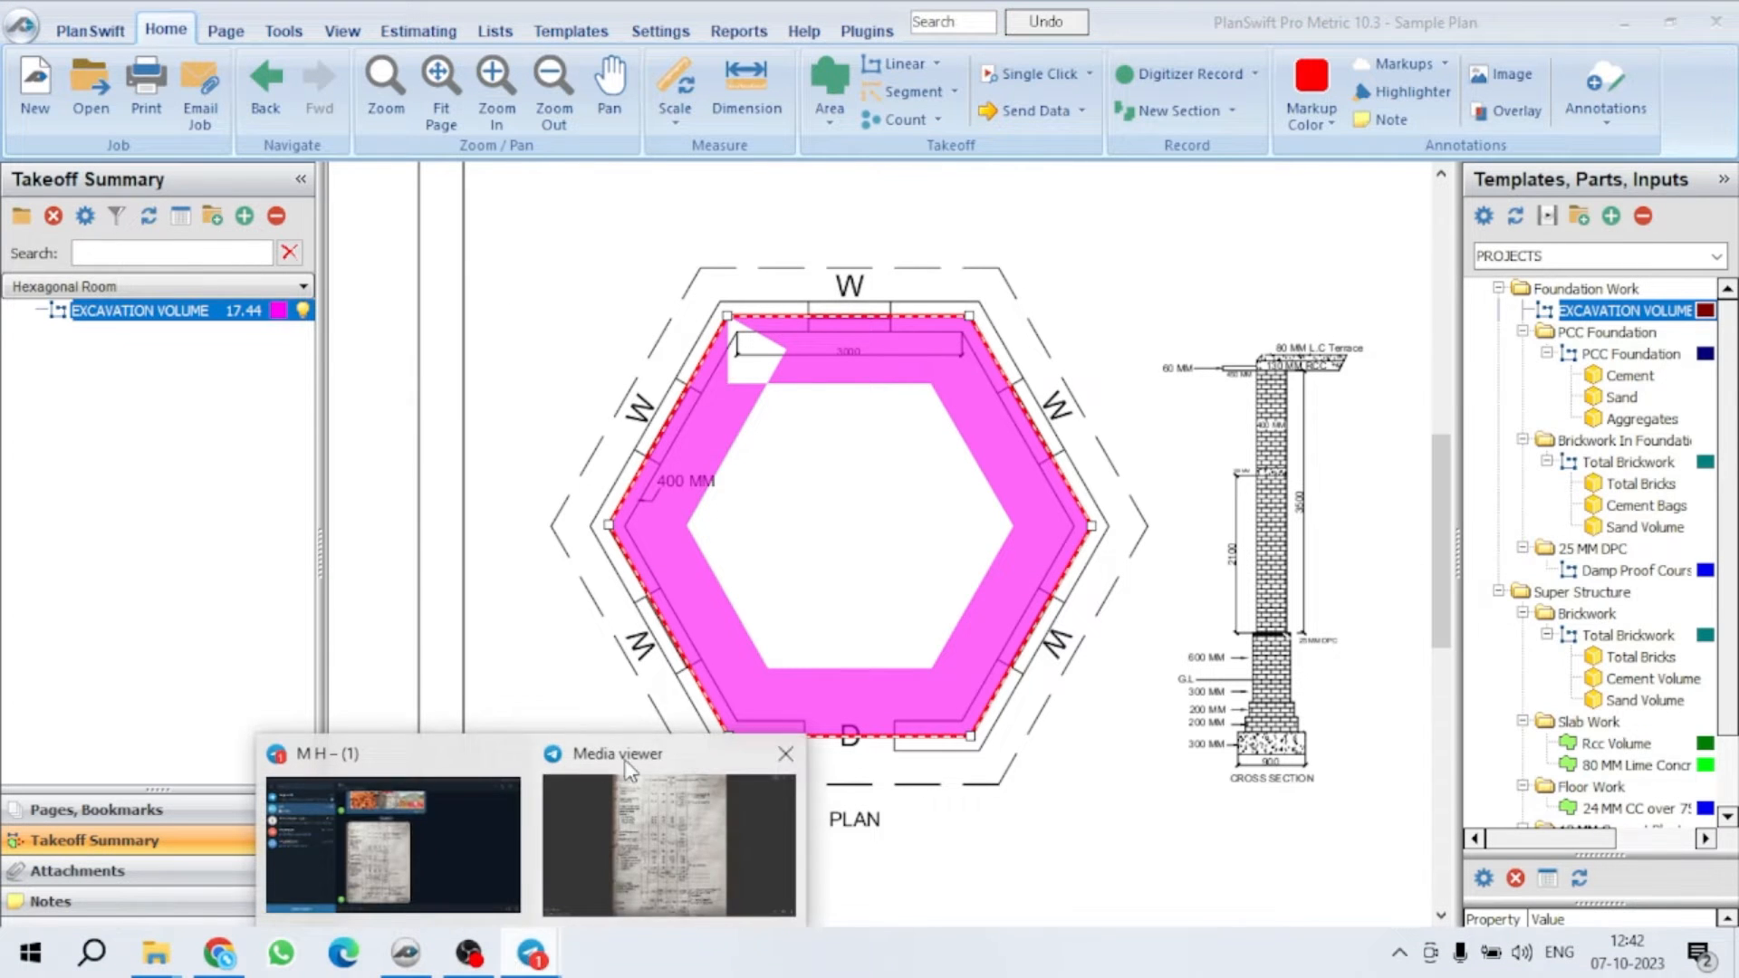
{"action": "left_click", "coordinate": [654, 847]}
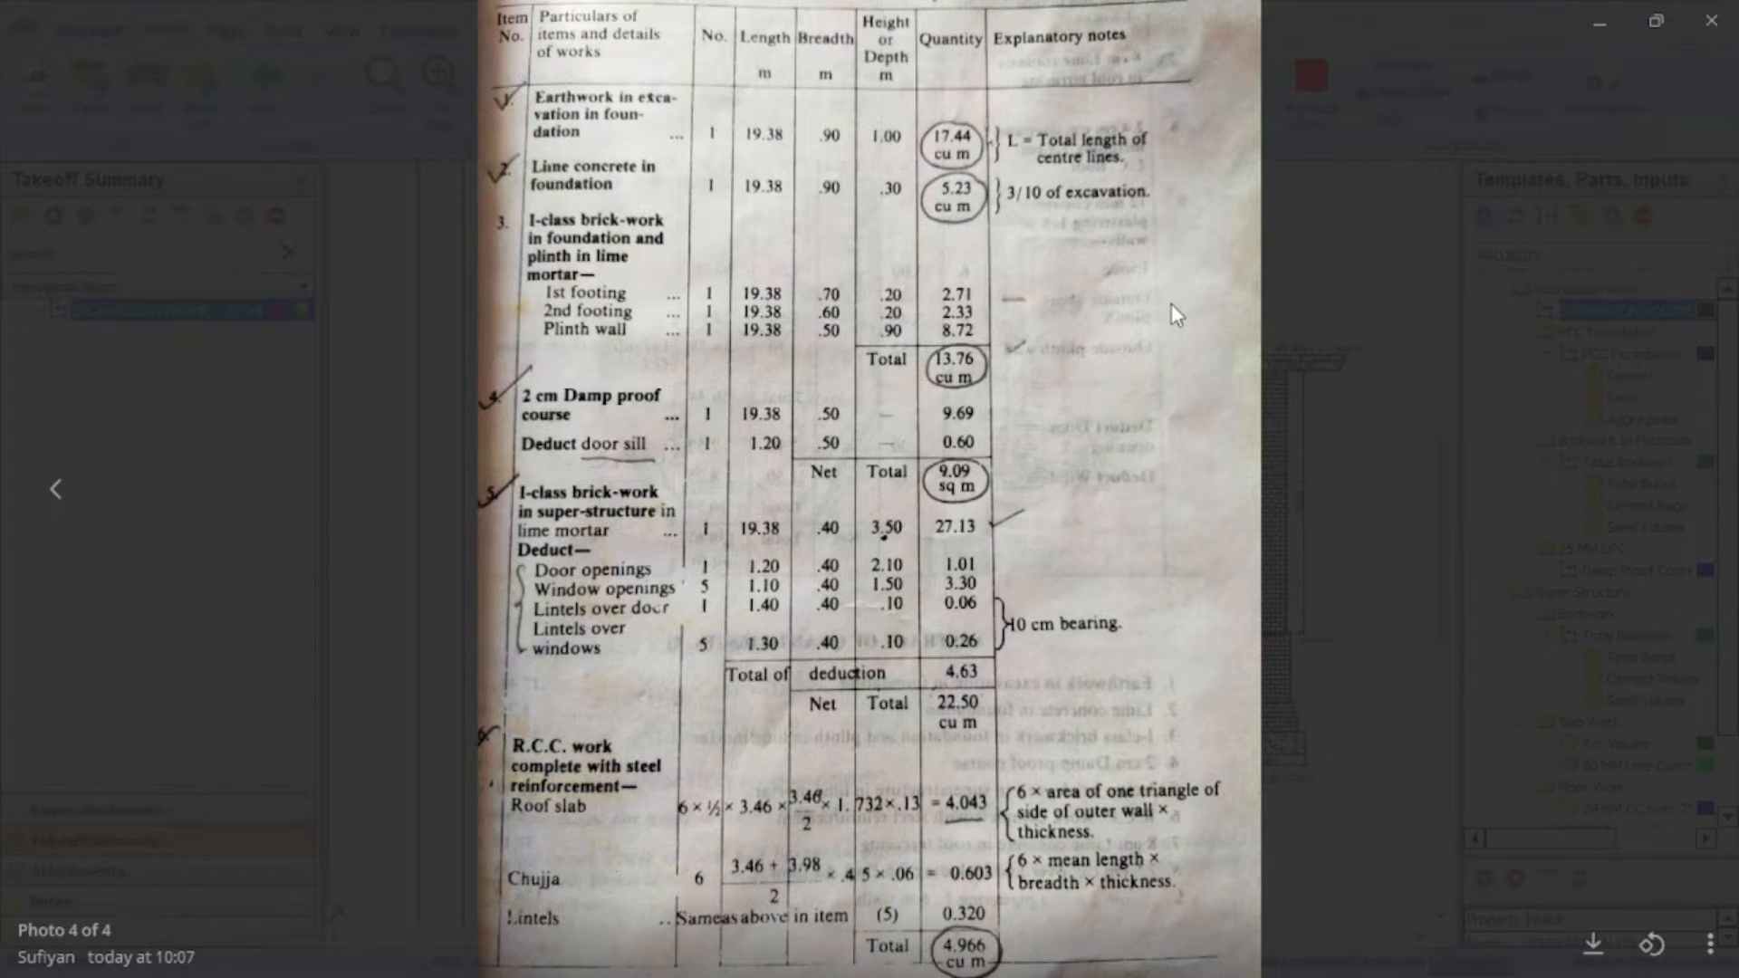
{"action": "left_click", "coordinate": [1597, 20]}
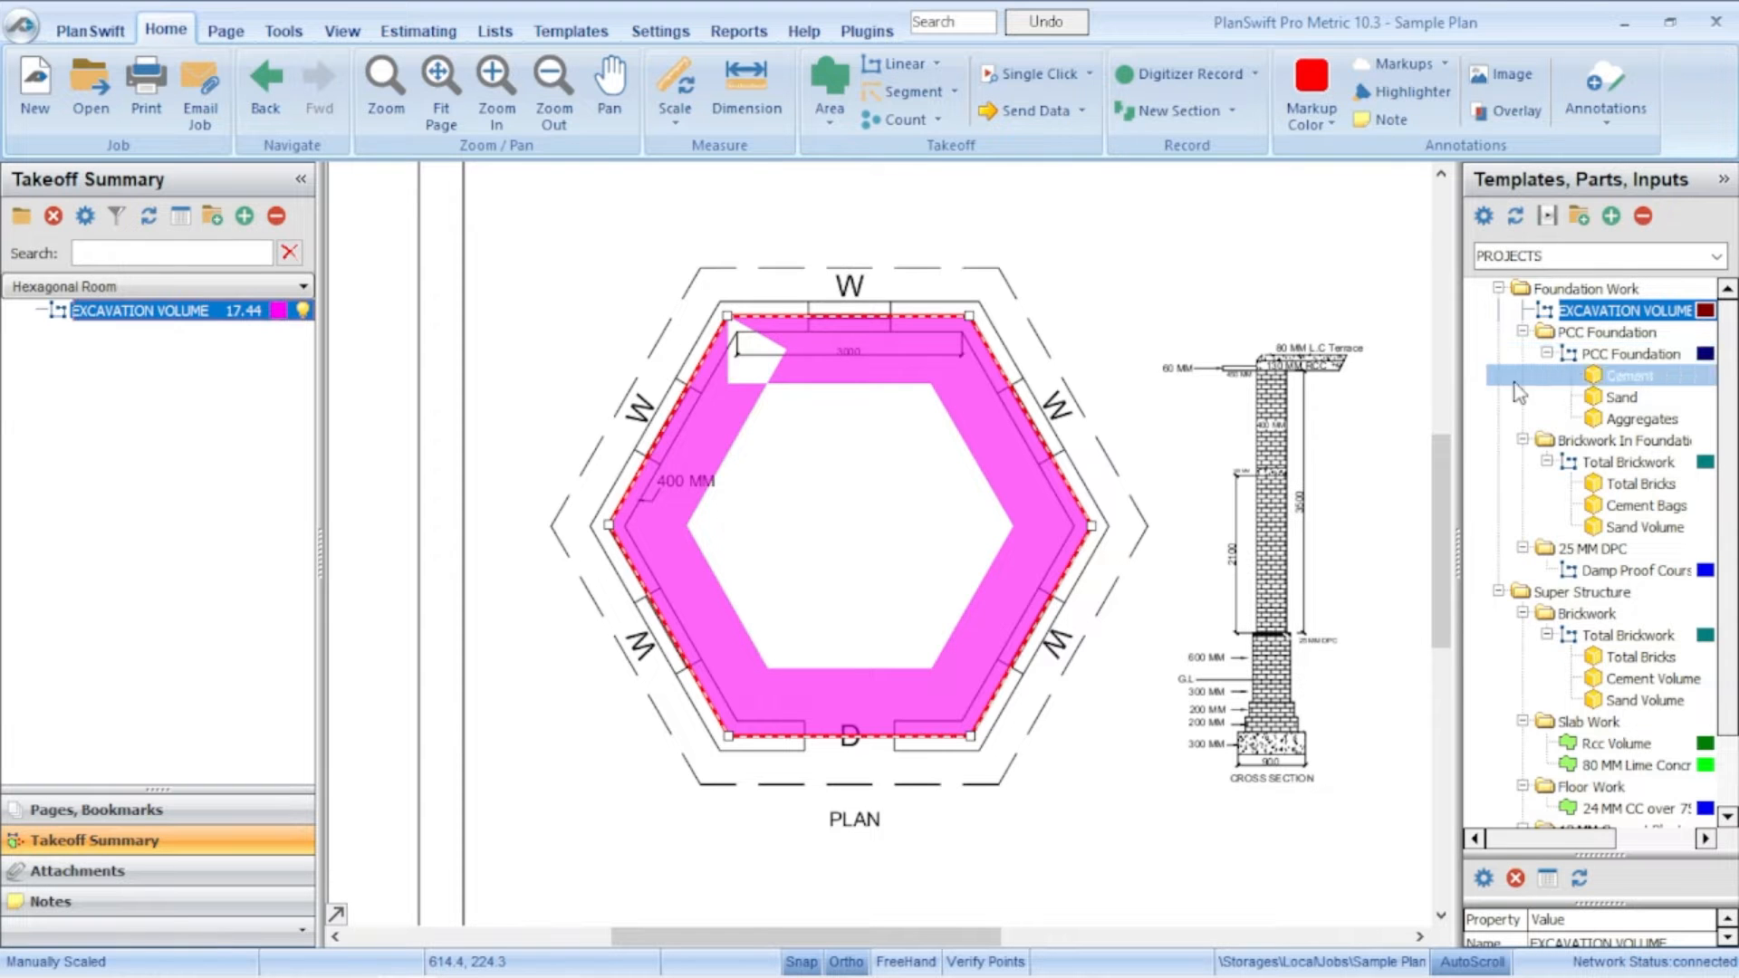
Step: Examine the foundation courses and the concrete base dimensions in the wall cross section
{"action": "scroll", "coordinate": [1352, 655], "scroll_direction": "up", "scroll_amount": 3}
{"action": "scroll", "coordinate": [1339, 580], "scroll_direction": "down", "scroll_amount": 2}
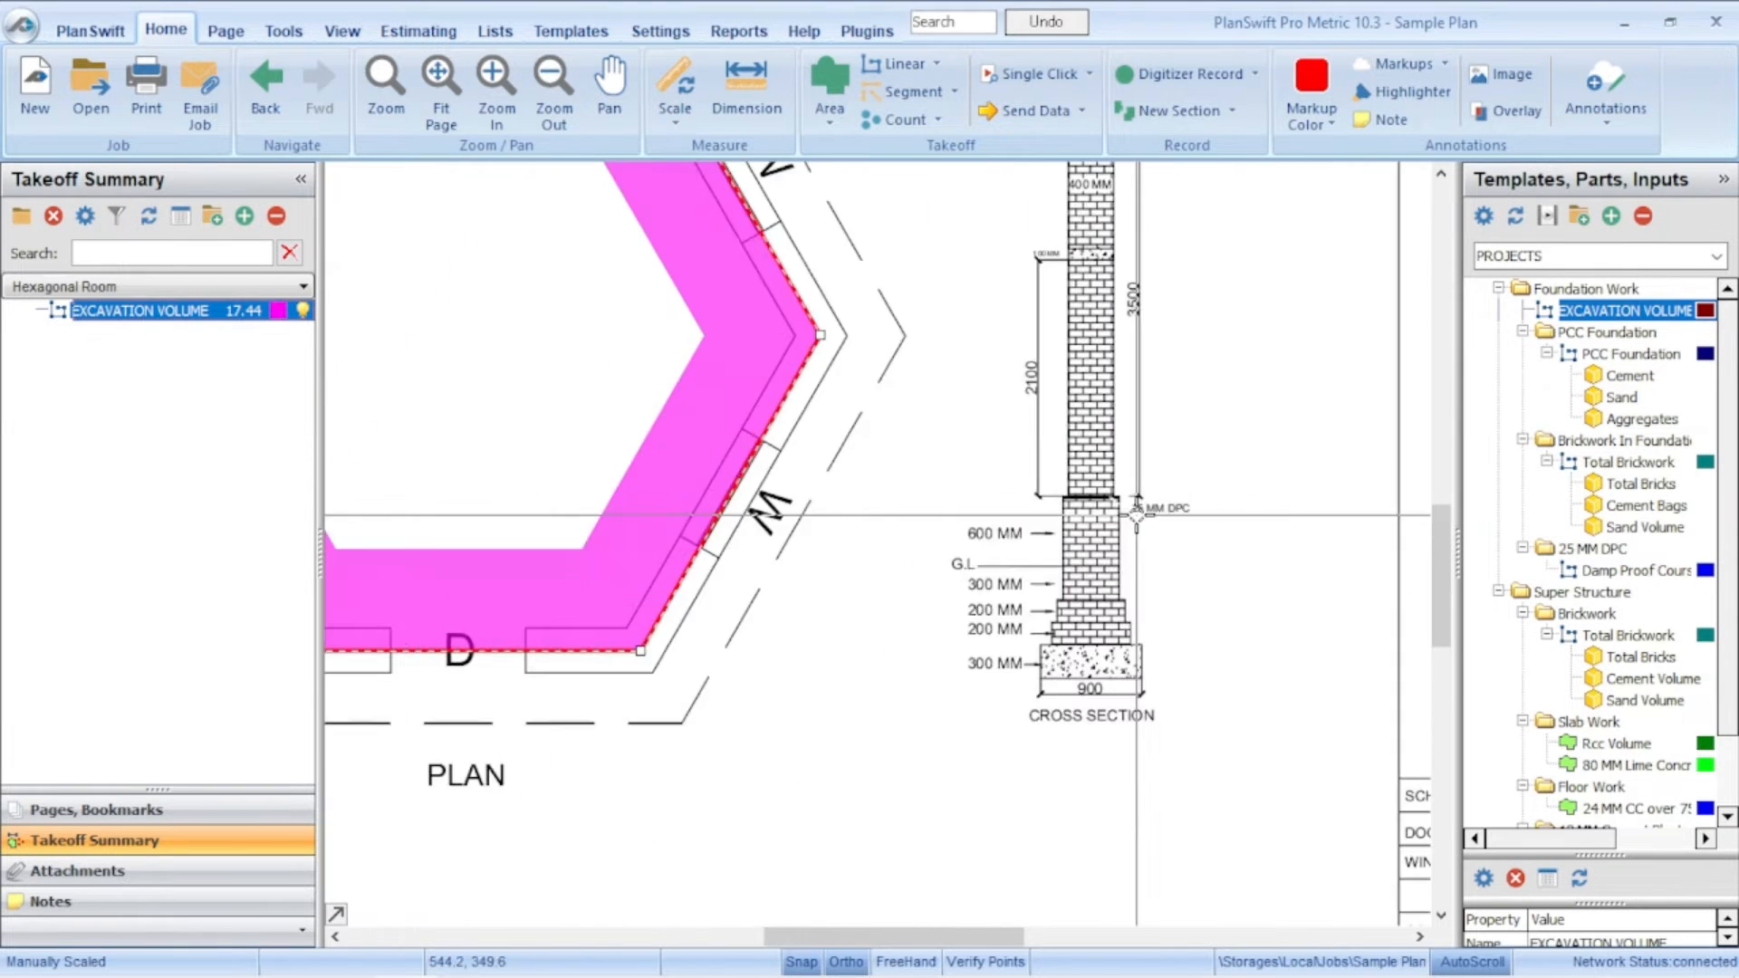
{"action": "scroll", "coordinate": [1125, 526], "scroll_direction": "up", "scroll_amount": 2}
{"action": "scroll", "coordinate": [975, 532], "scroll_direction": "down", "scroll_amount": 2}
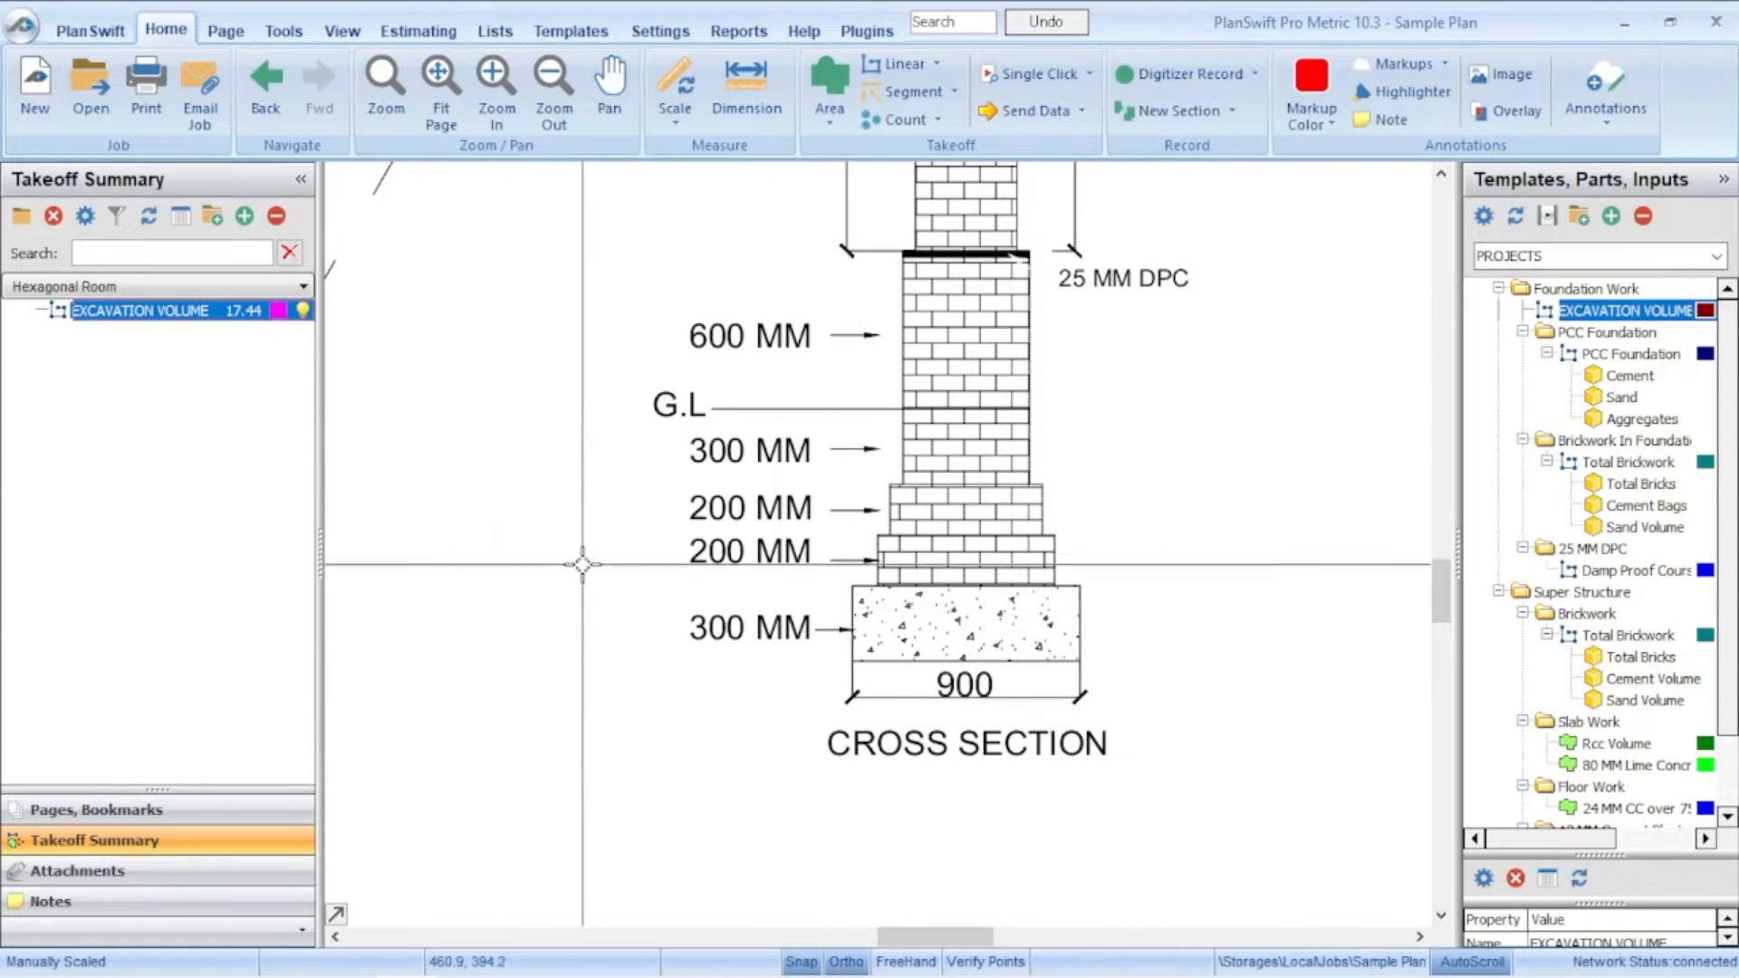
{"action": "scroll", "coordinate": [891, 348], "scroll_direction": "down", "scroll_amount": 2}
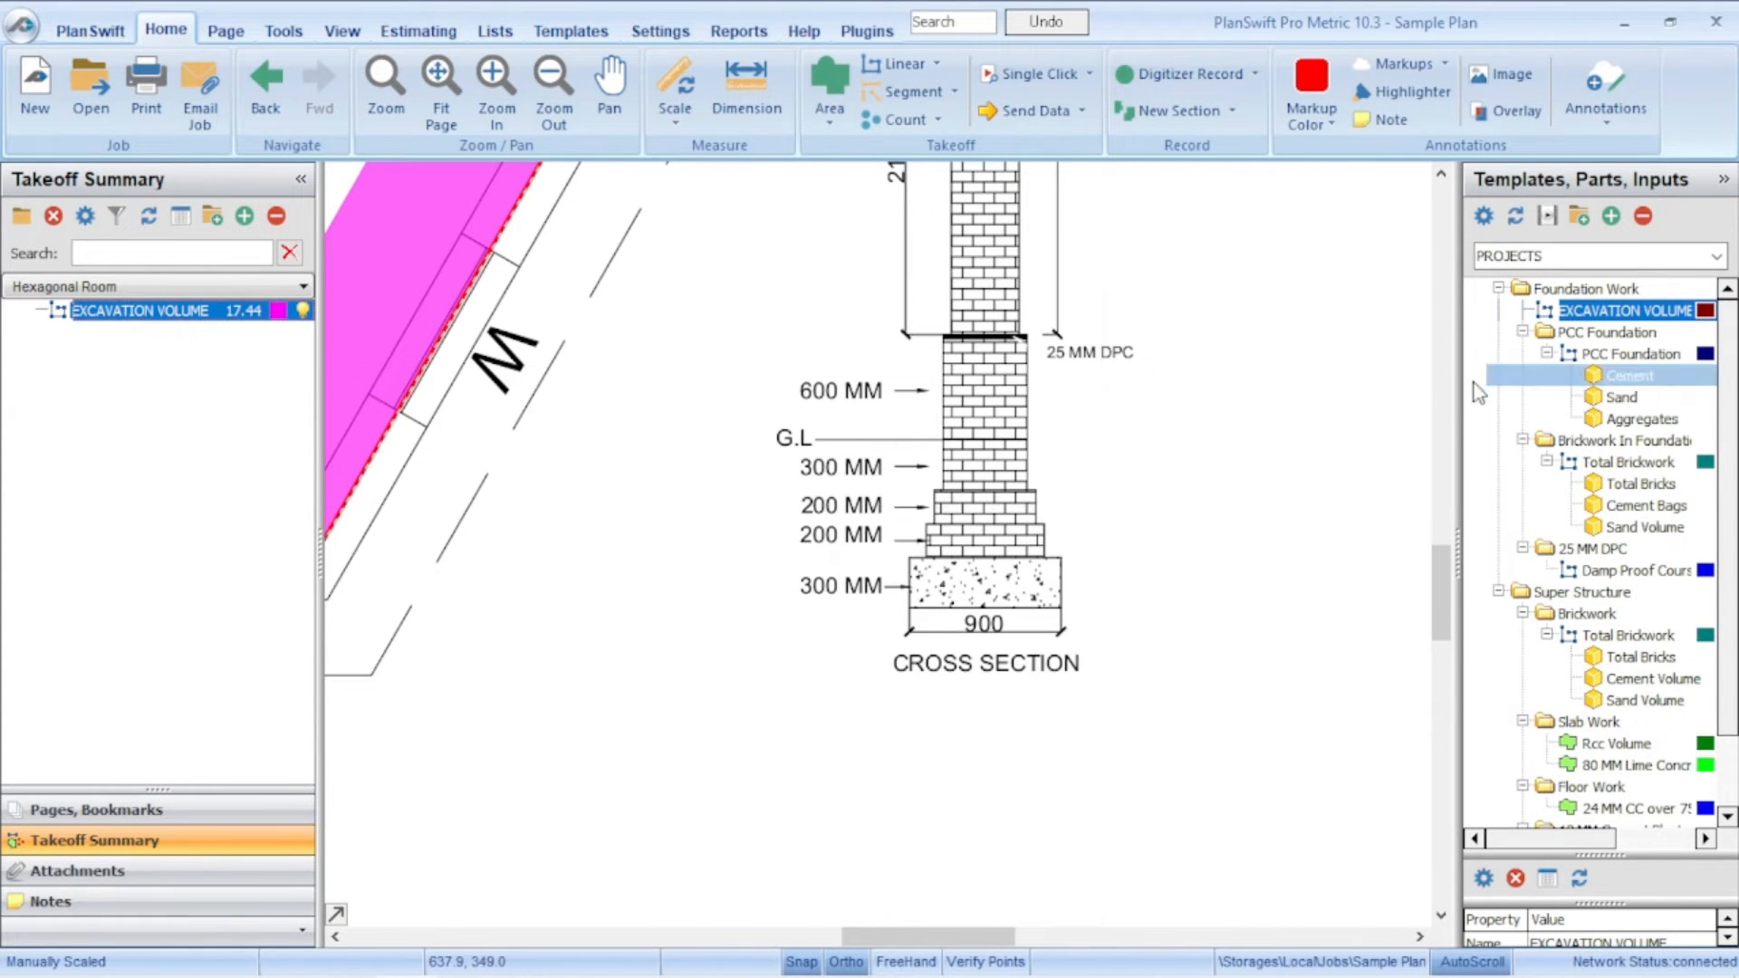
{"action": "scroll", "coordinate": [1477, 388], "scroll_direction": "down", "scroll_amount": 1}
{"action": "scroll", "coordinate": [942, 362], "scroll_direction": "down", "scroll_amount": 3}
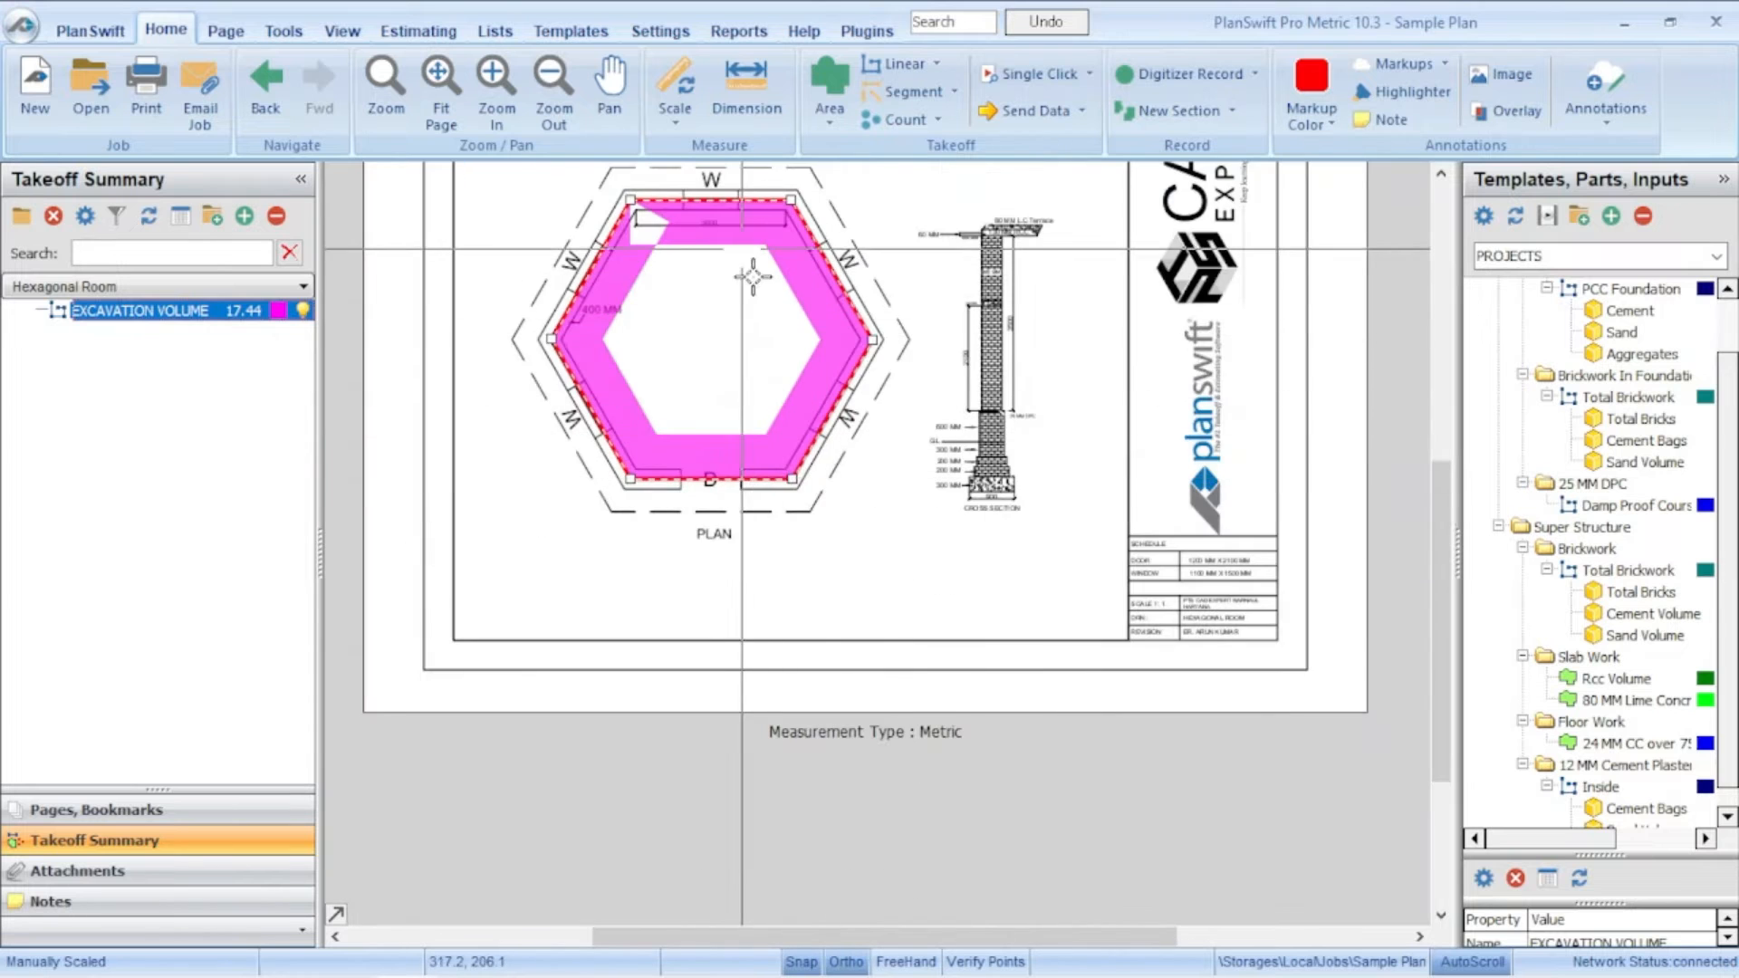
Step: Hide the EXCAVATION VOLUME takeoff on the plan
{"action": "scroll", "coordinate": [467, 328], "scroll_direction": "up", "scroll_amount": 3}
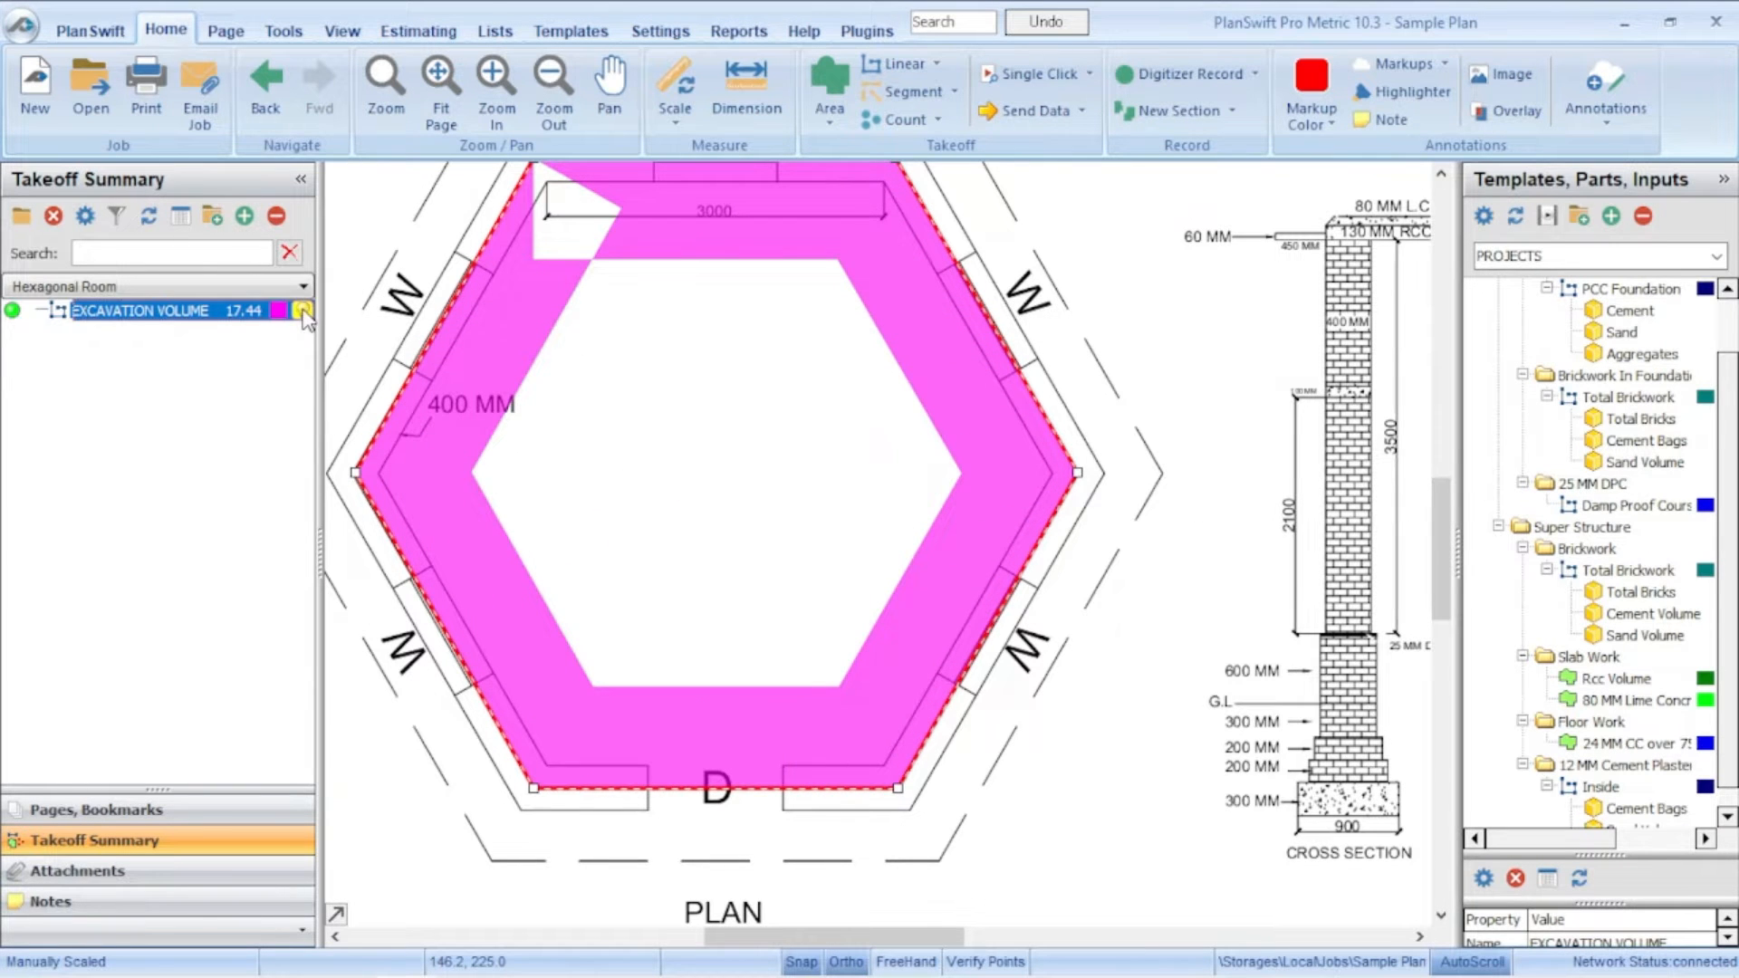
{"action": "left_click", "coordinate": [302, 311]}
{"action": "scroll", "coordinate": [996, 389], "scroll_direction": "down", "scroll_amount": 3}
{"action": "scroll", "coordinate": [1004, 396], "scroll_direction": "up", "scroll_amount": 2}
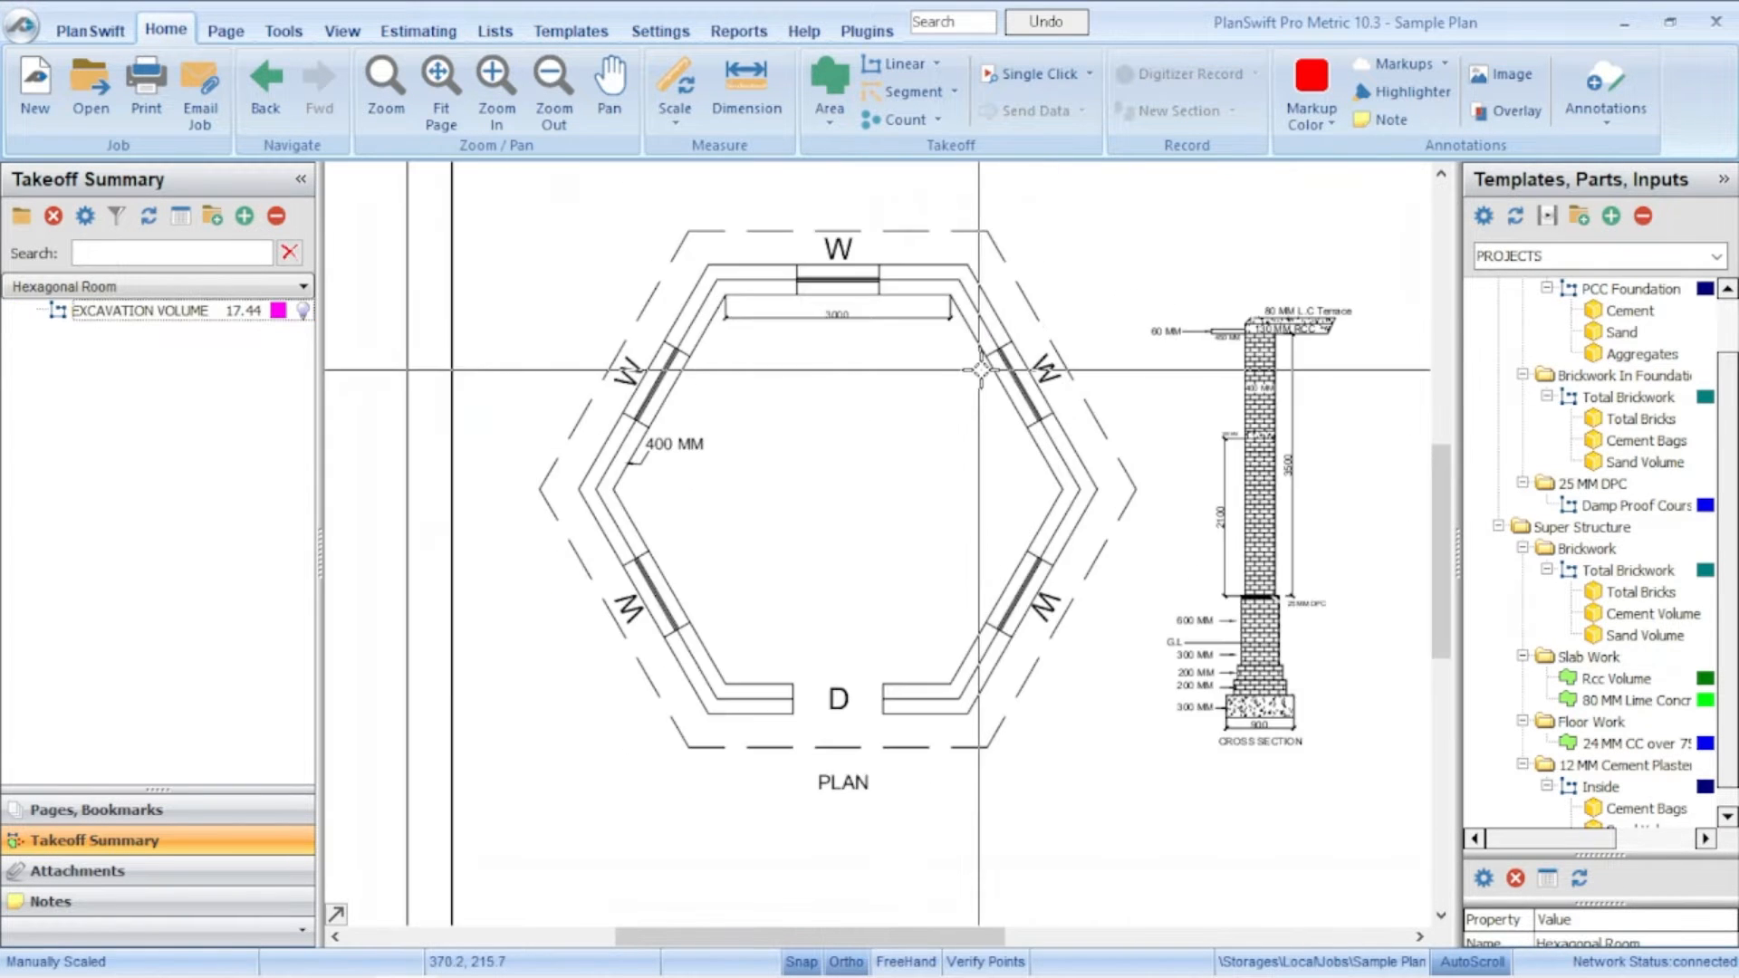
Step: Start the PCC Foundation takeoff from the Foundation Work template with a depth of 0.3 m and a width of 0.9 m
{"action": "left_click", "coordinate": [1524, 400]}
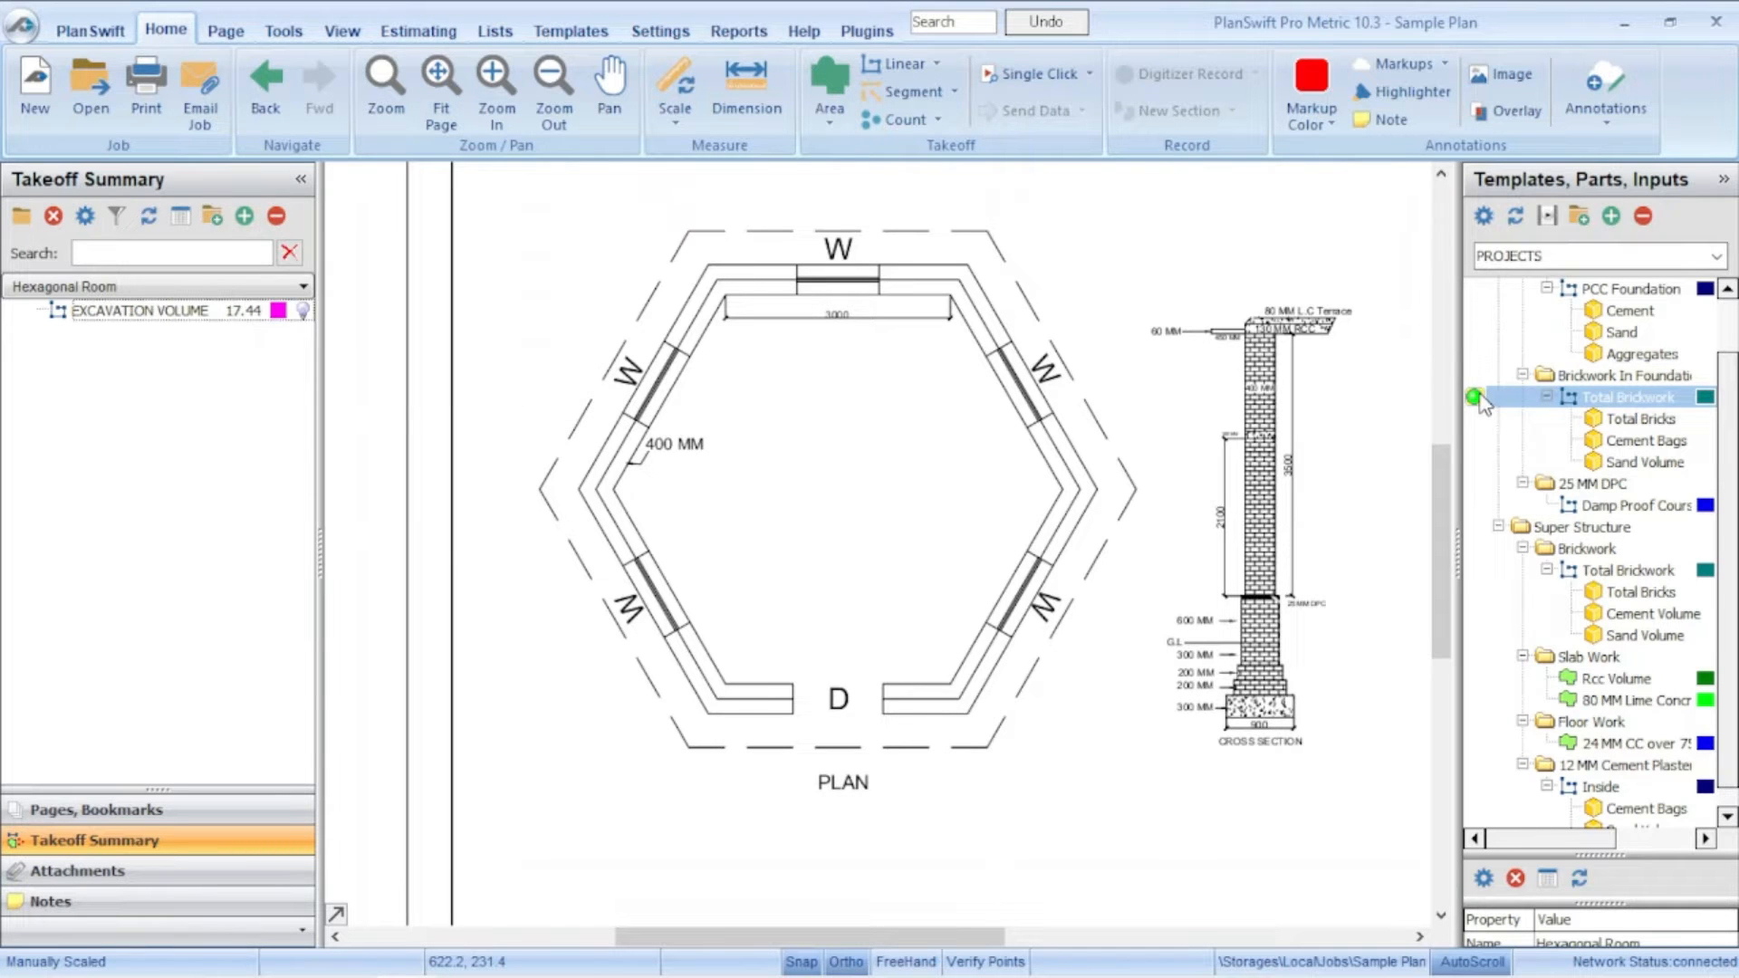
{"action": "scroll", "coordinate": [1518, 358], "scroll_direction": "up", "scroll_amount": 1}
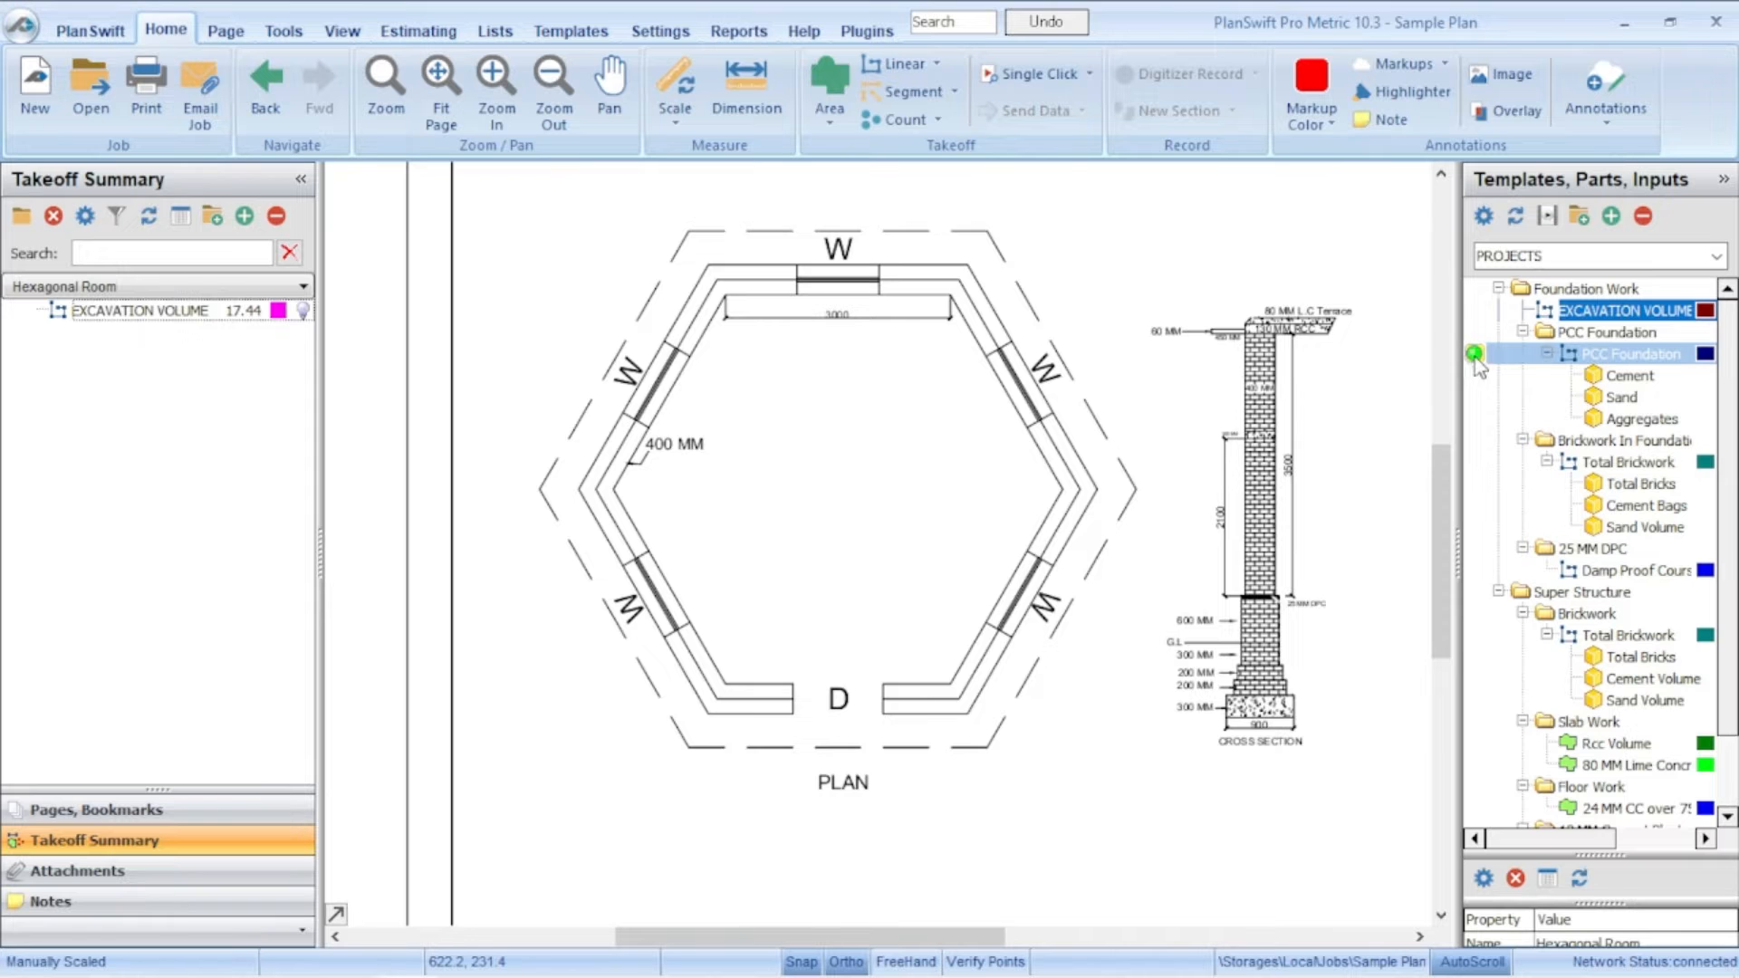
{"action": "left_click_drag", "start_coordinate": [942, 327], "coordinate": [949, 327]}
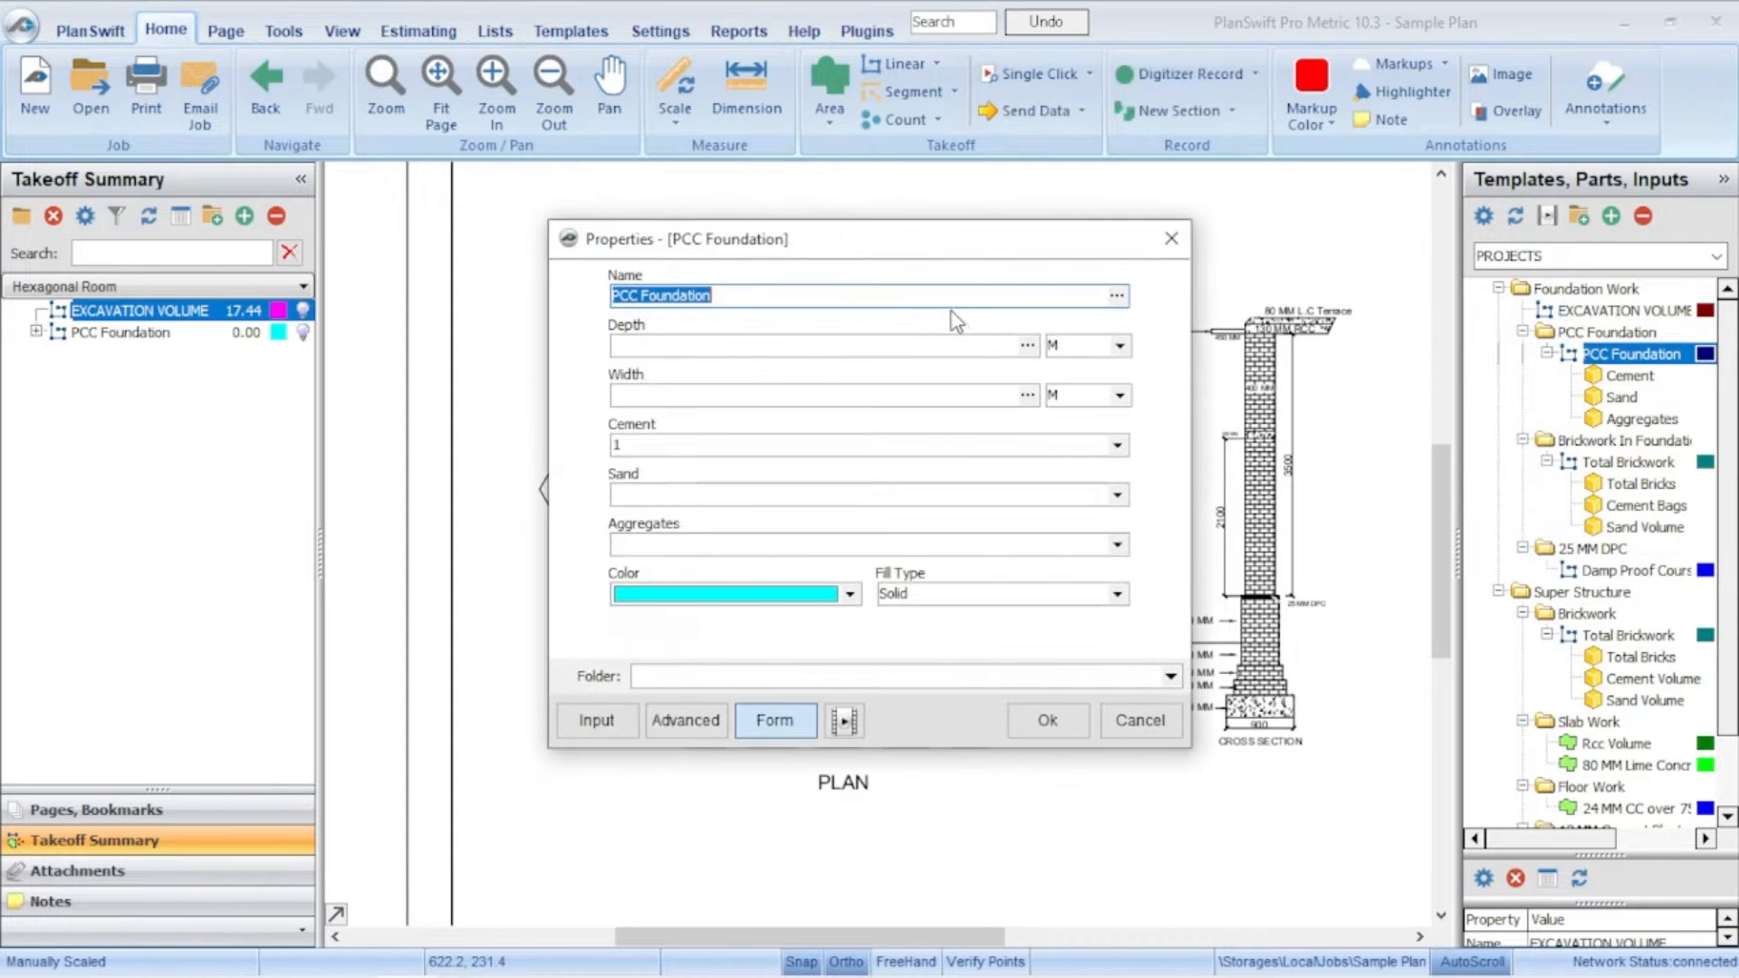
{"action": "left_click_drag", "start_coordinate": [883, 241], "coordinate": [787, 203]}
{"action": "left_click", "coordinate": [552, 308]}
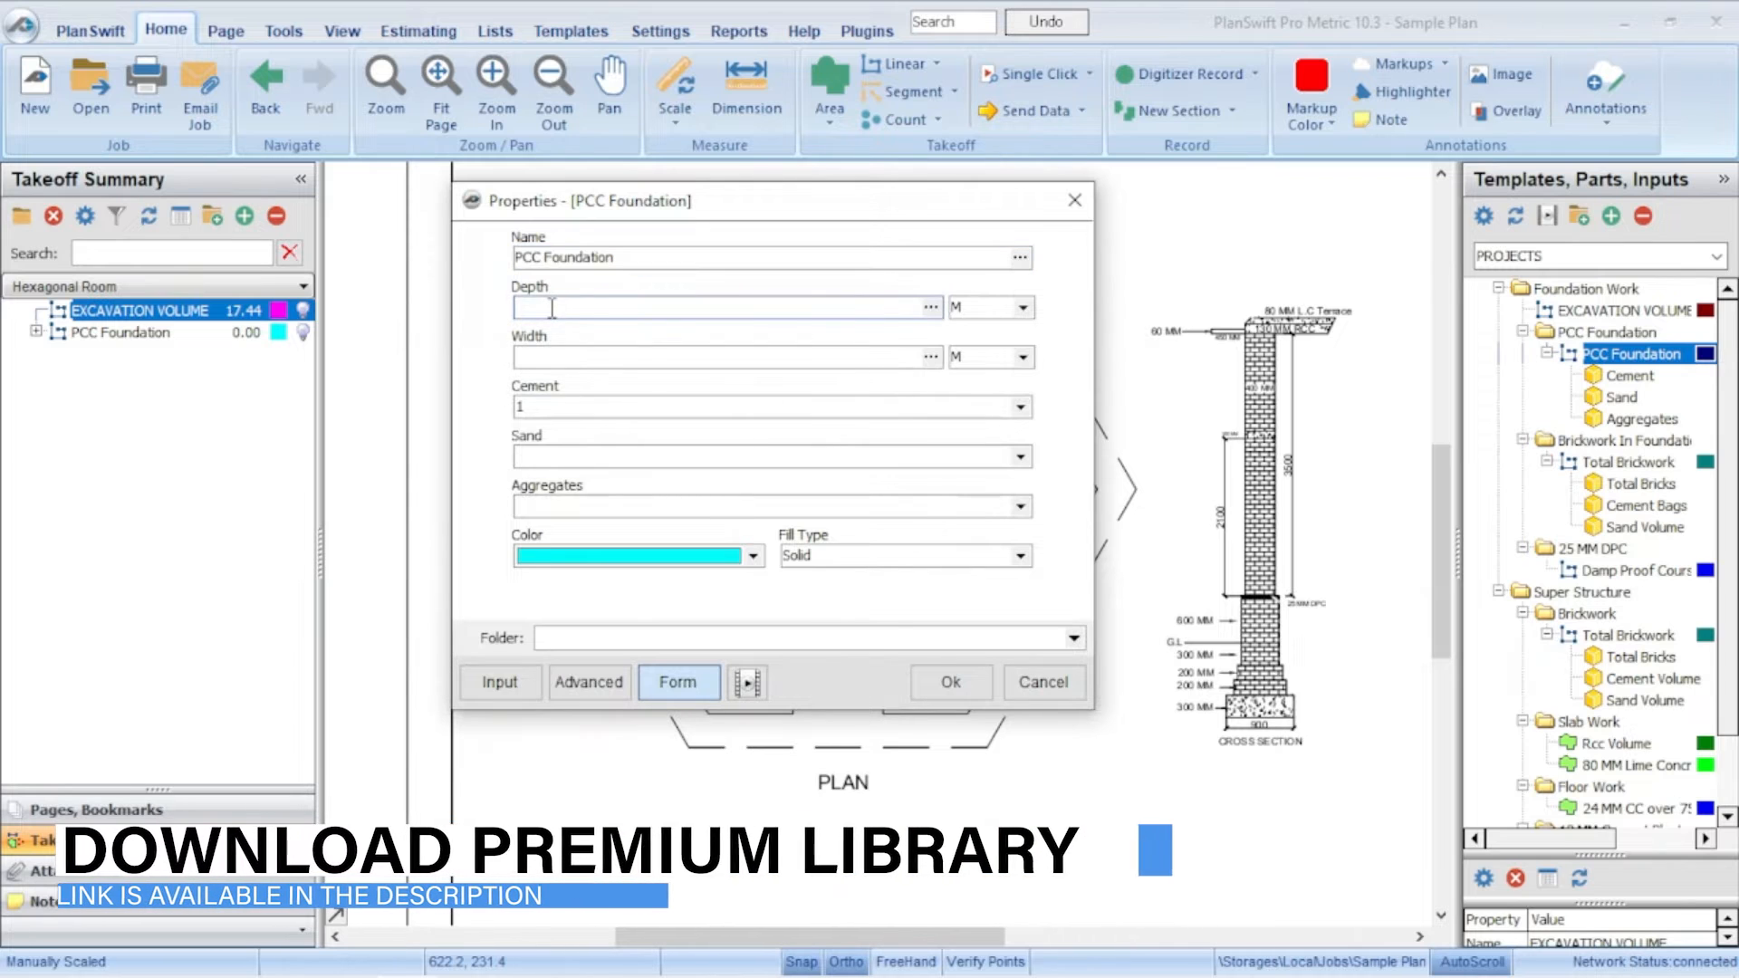
{"action": "type", "text": "0.3"}
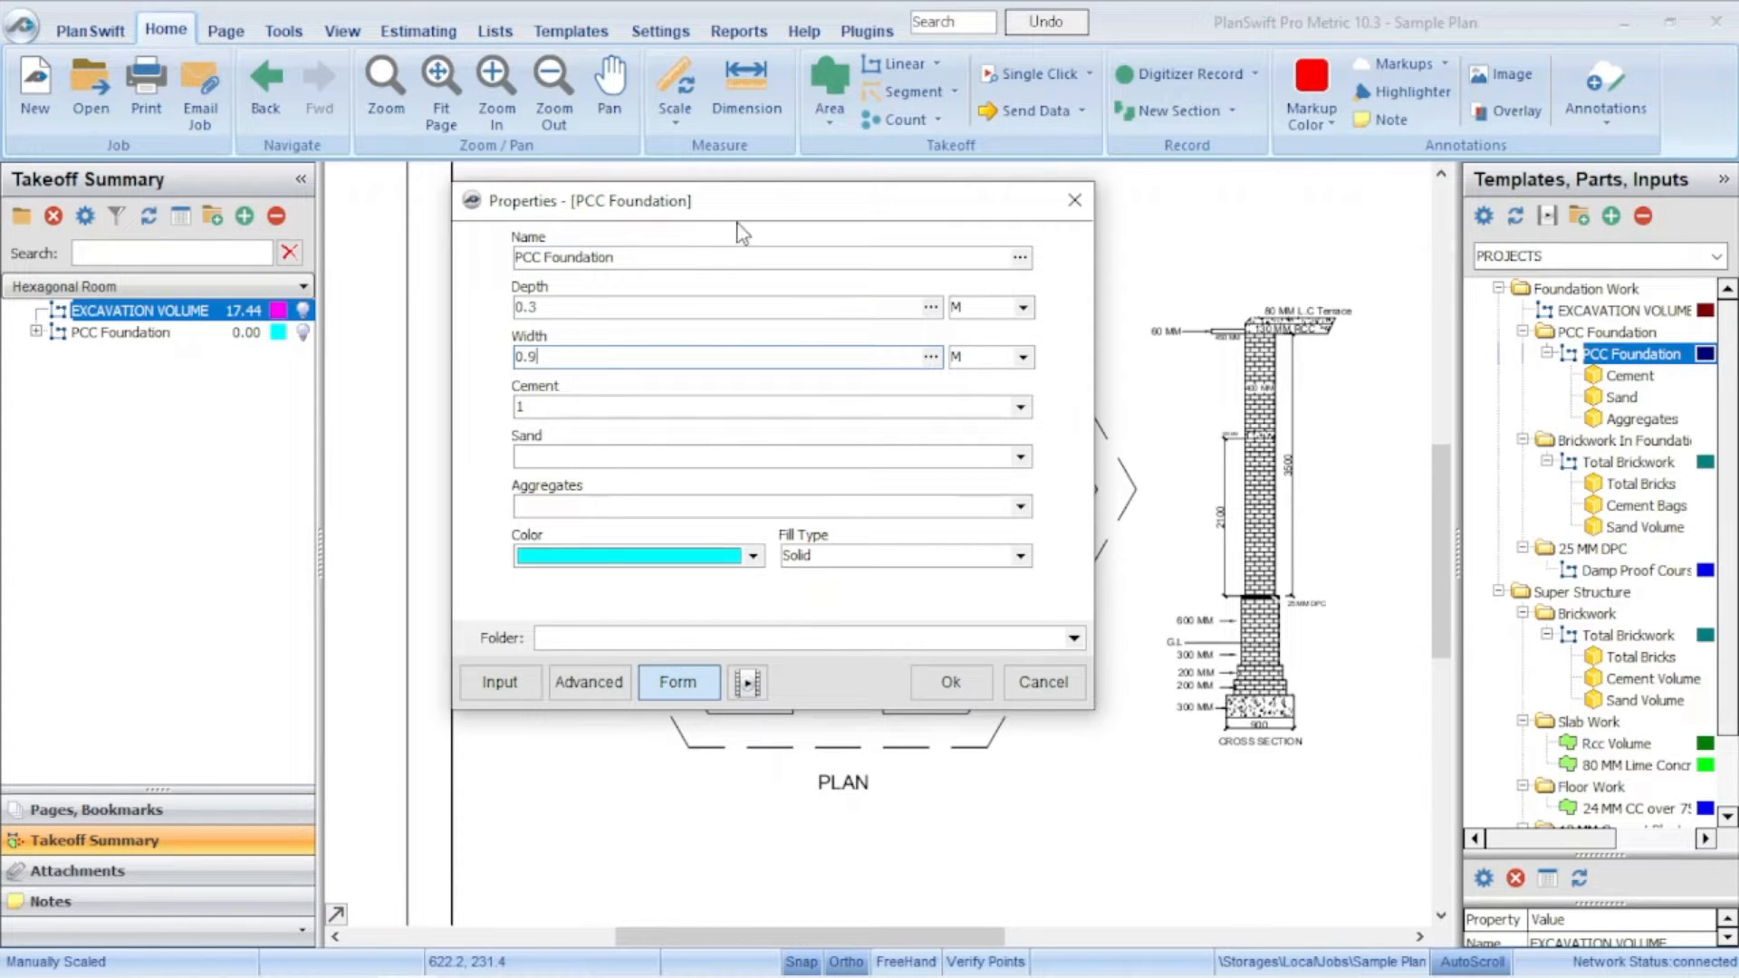
{"action": "mouse_move", "coordinate": [788, 215]}
{"action": "left_mouse_down"}
{"action": "mouse_move", "coordinate": [1023, 62]}
{"action": "mouse_move", "coordinate": [885, 81]}
{"action": "left_mouse_up"}
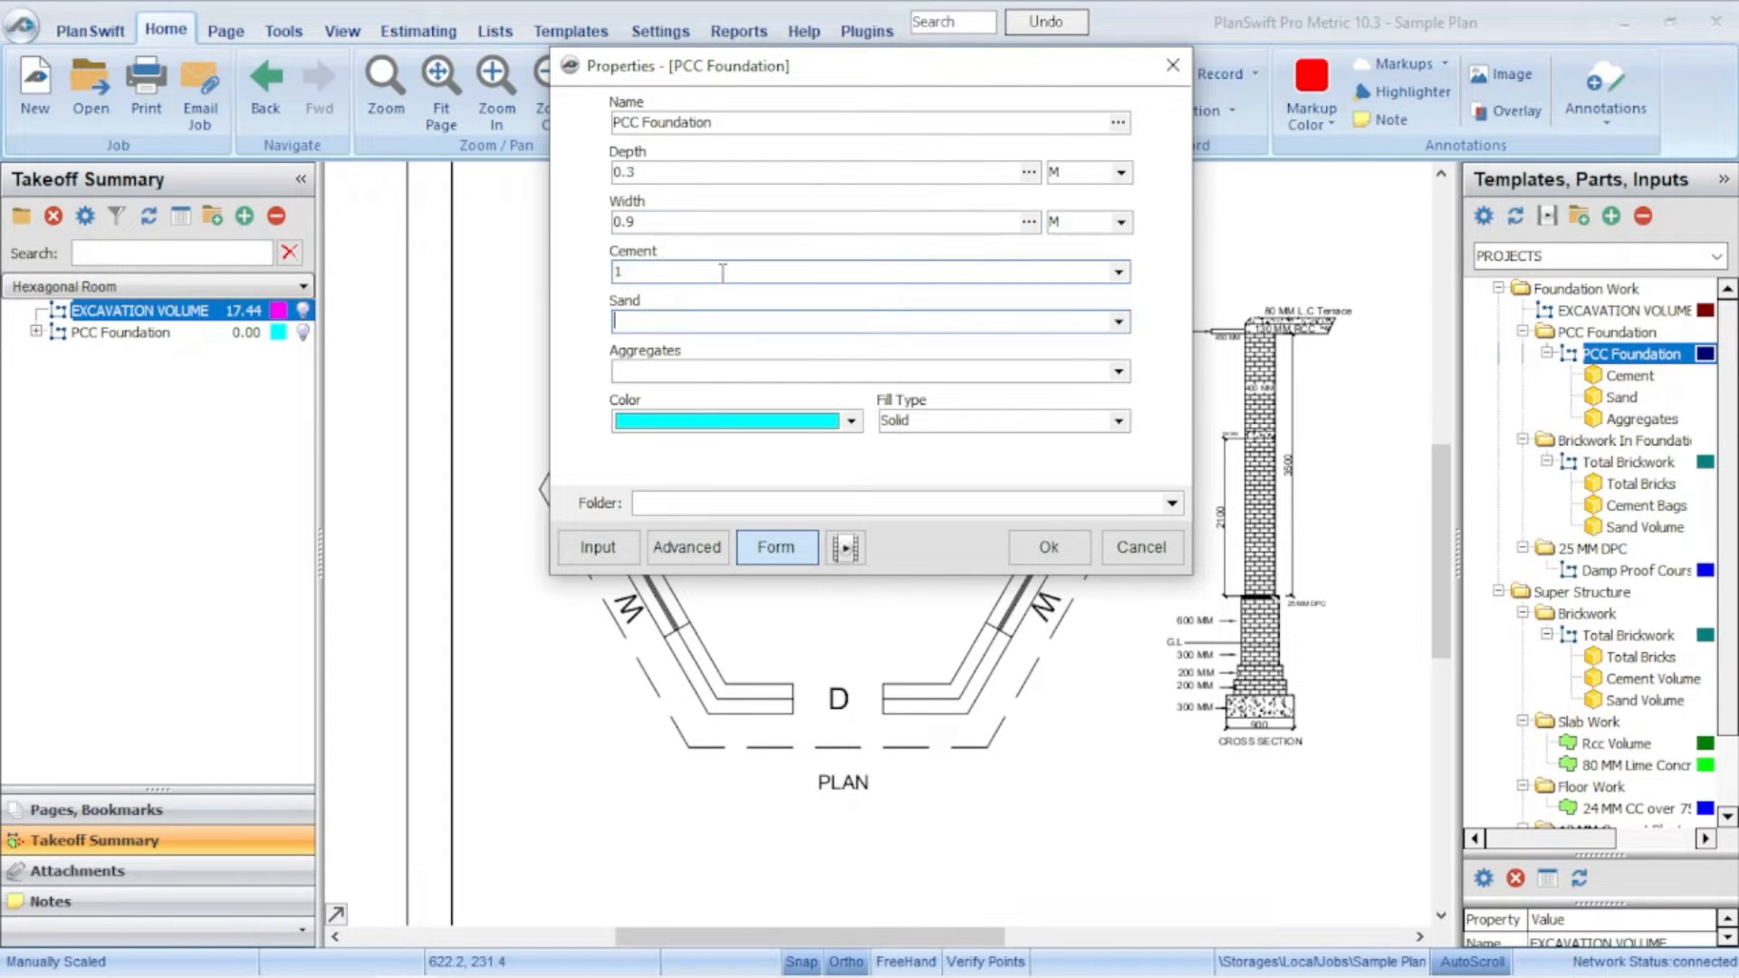
Step: Set the PCC mix to 2 parts sand and 4 parts aggregates, and accept the properties to begin recording
{"action": "left_click", "coordinate": [1119, 324]}
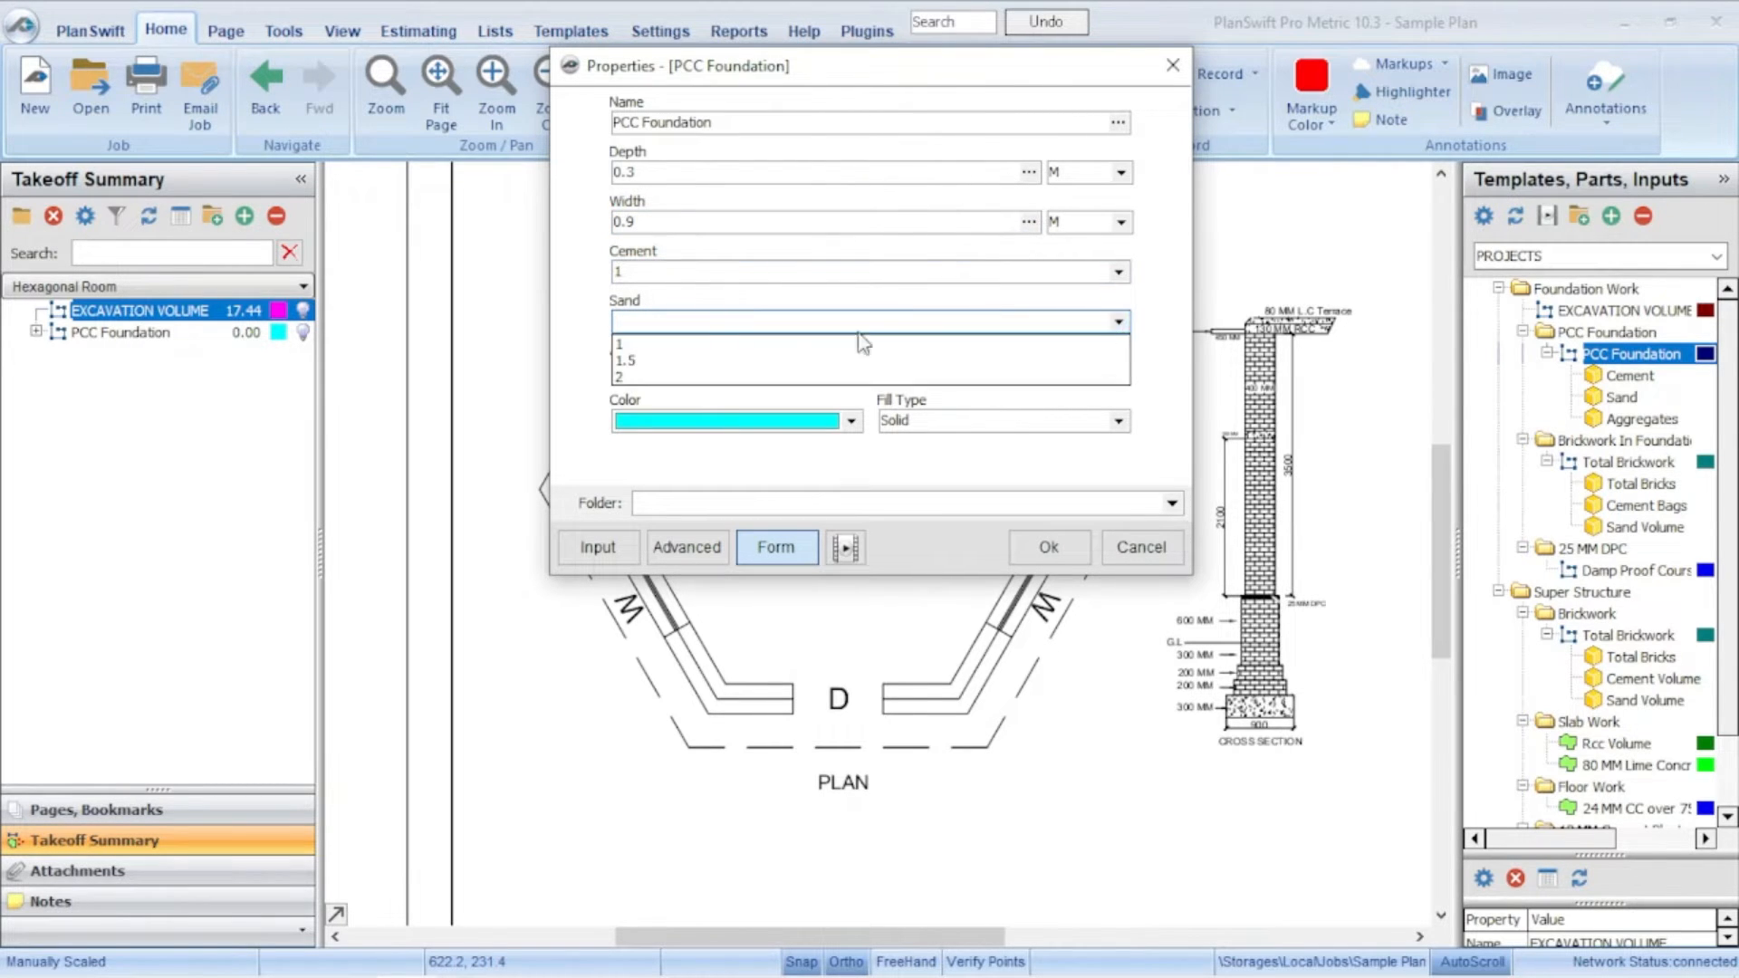
{"action": "left_click", "coordinate": [700, 361]}
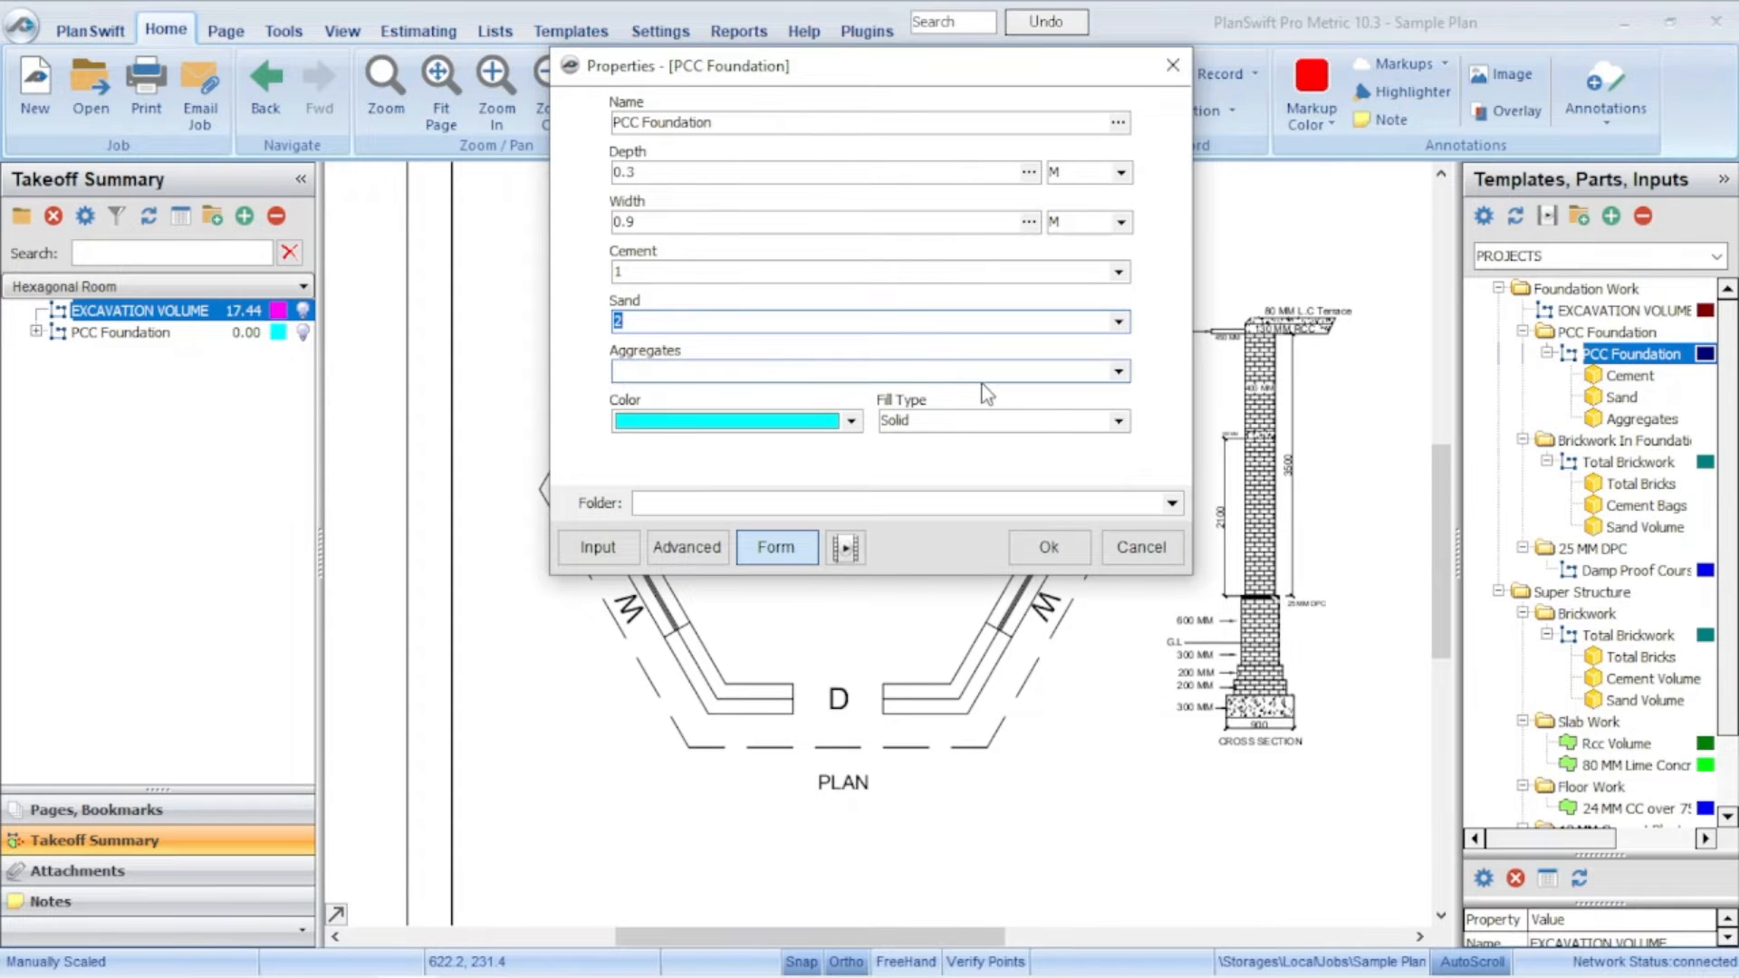
{"action": "left_click", "coordinate": [1121, 372]}
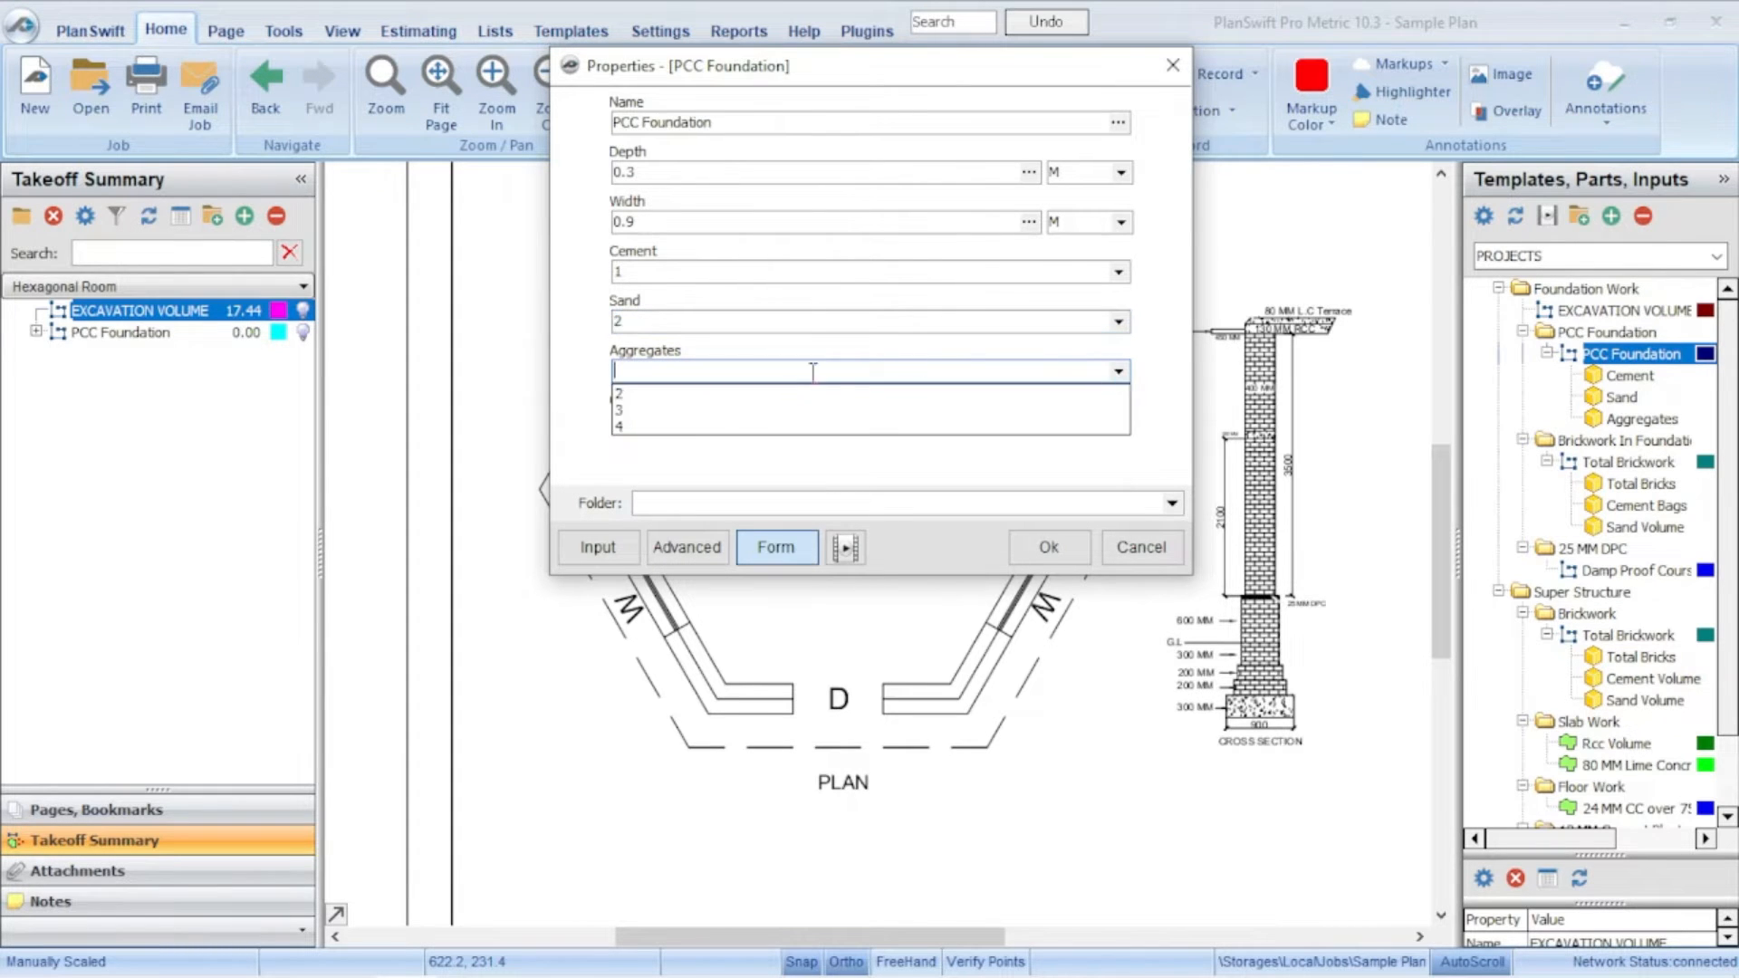
{"action": "left_click", "coordinate": [668, 438]}
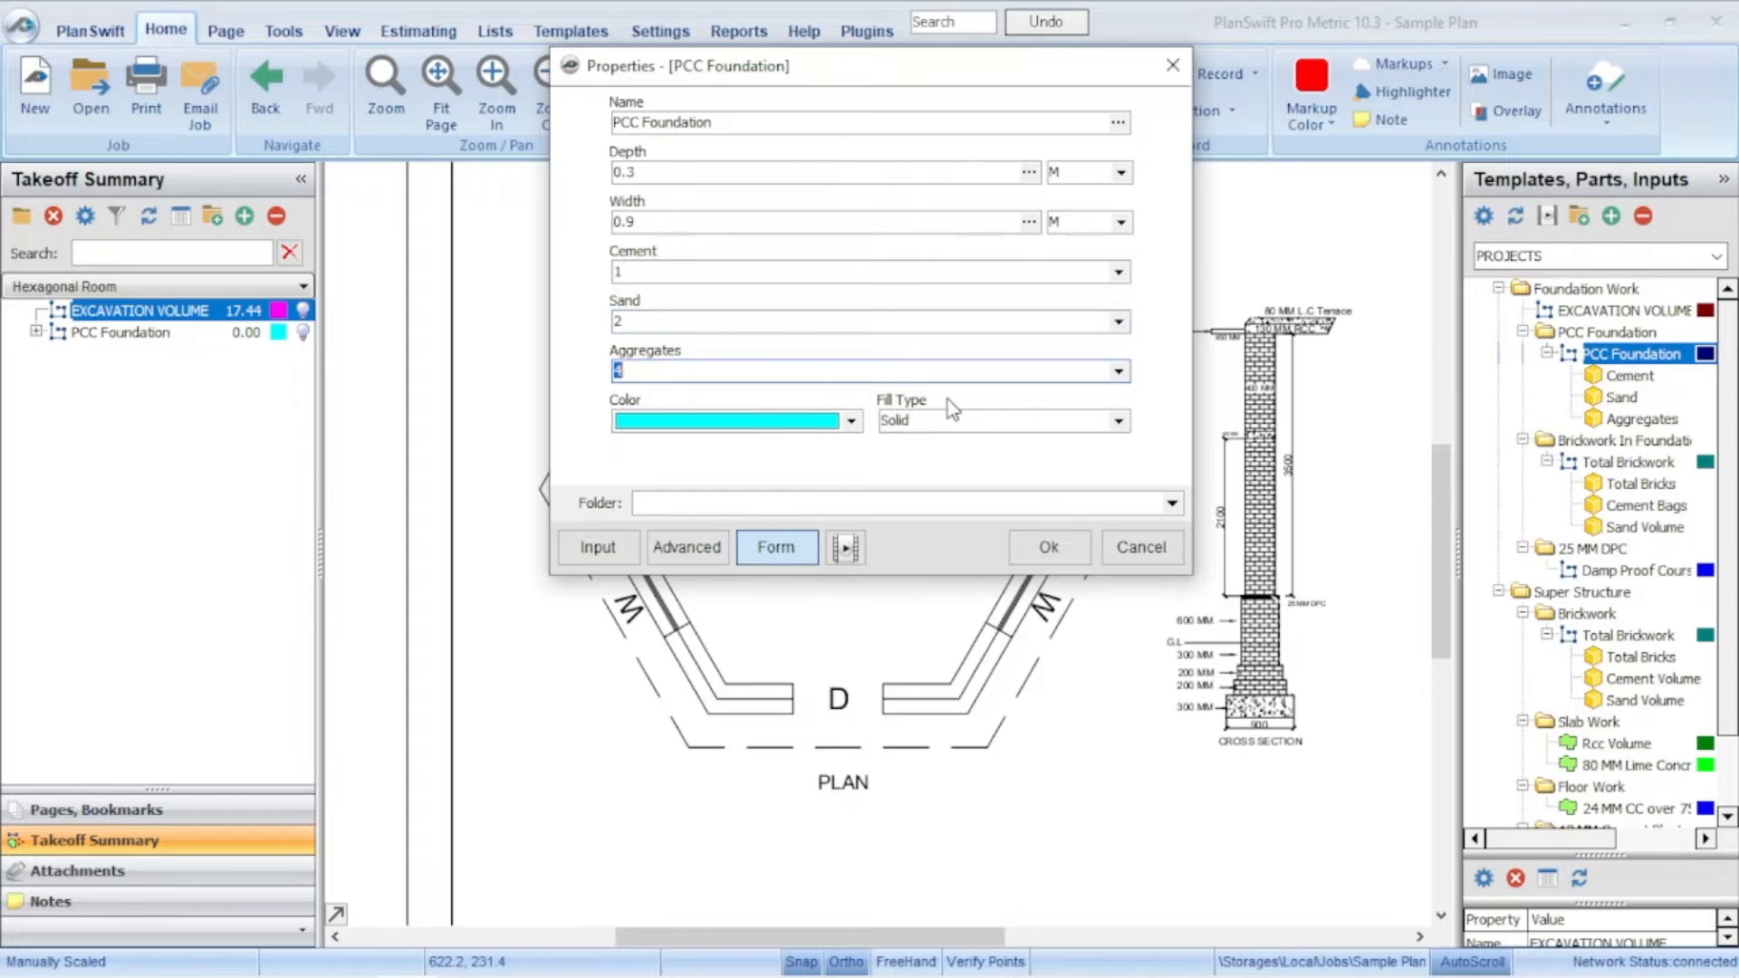
{"action": "left_click", "coordinate": [1074, 568]}
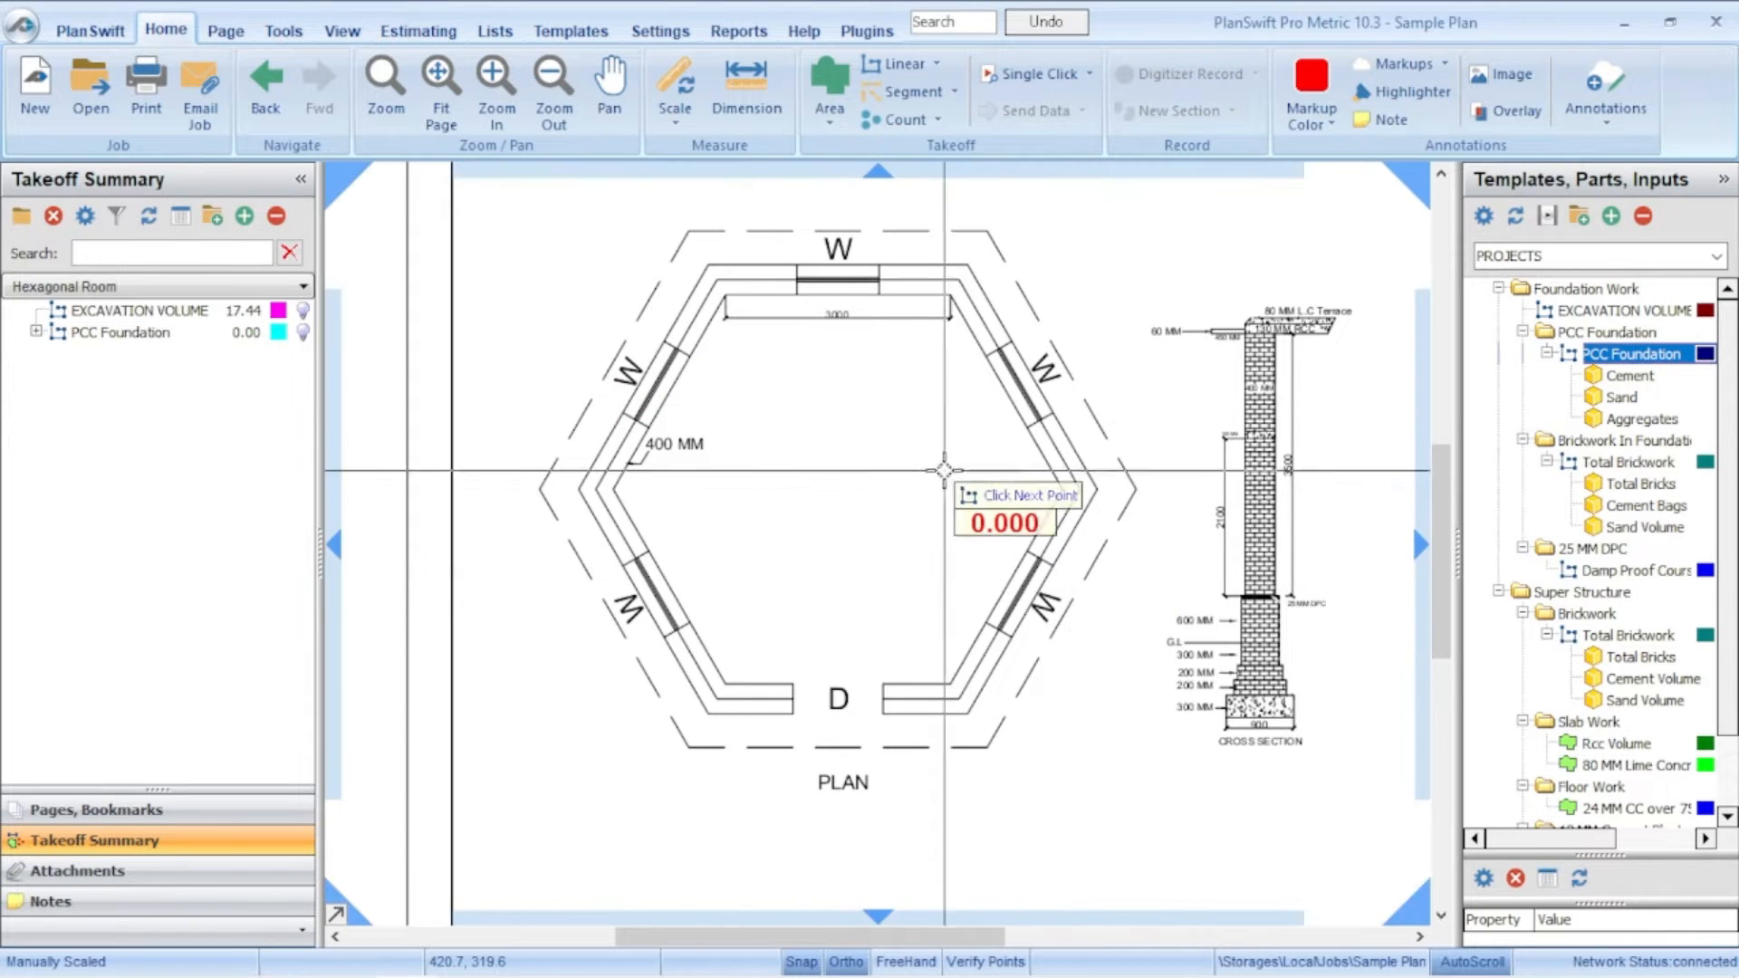
Step: Trace the PCC foundation along the top wall's centreline from the plan's upper-left corner to its upper-right corner
{"action": "scroll", "coordinate": [733, 295], "scroll_direction": "up", "scroll_amount": 4}
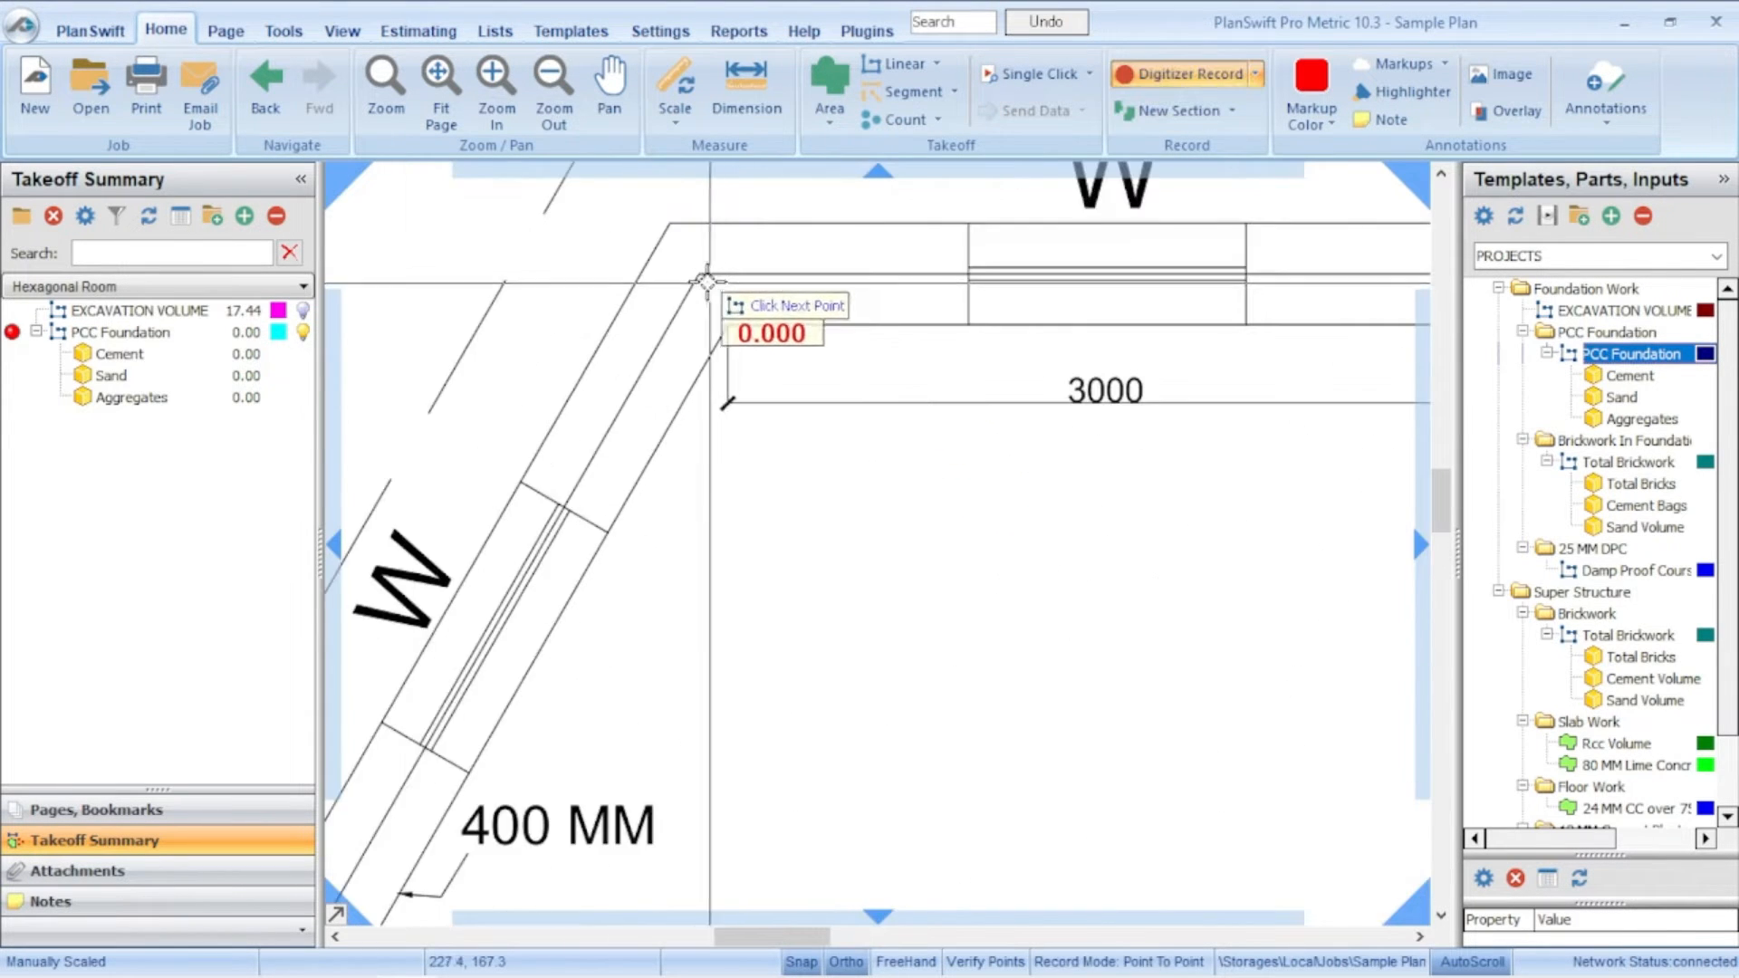
{"action": "scroll", "coordinate": [702, 274], "scroll_direction": "up", "scroll_amount": 3}
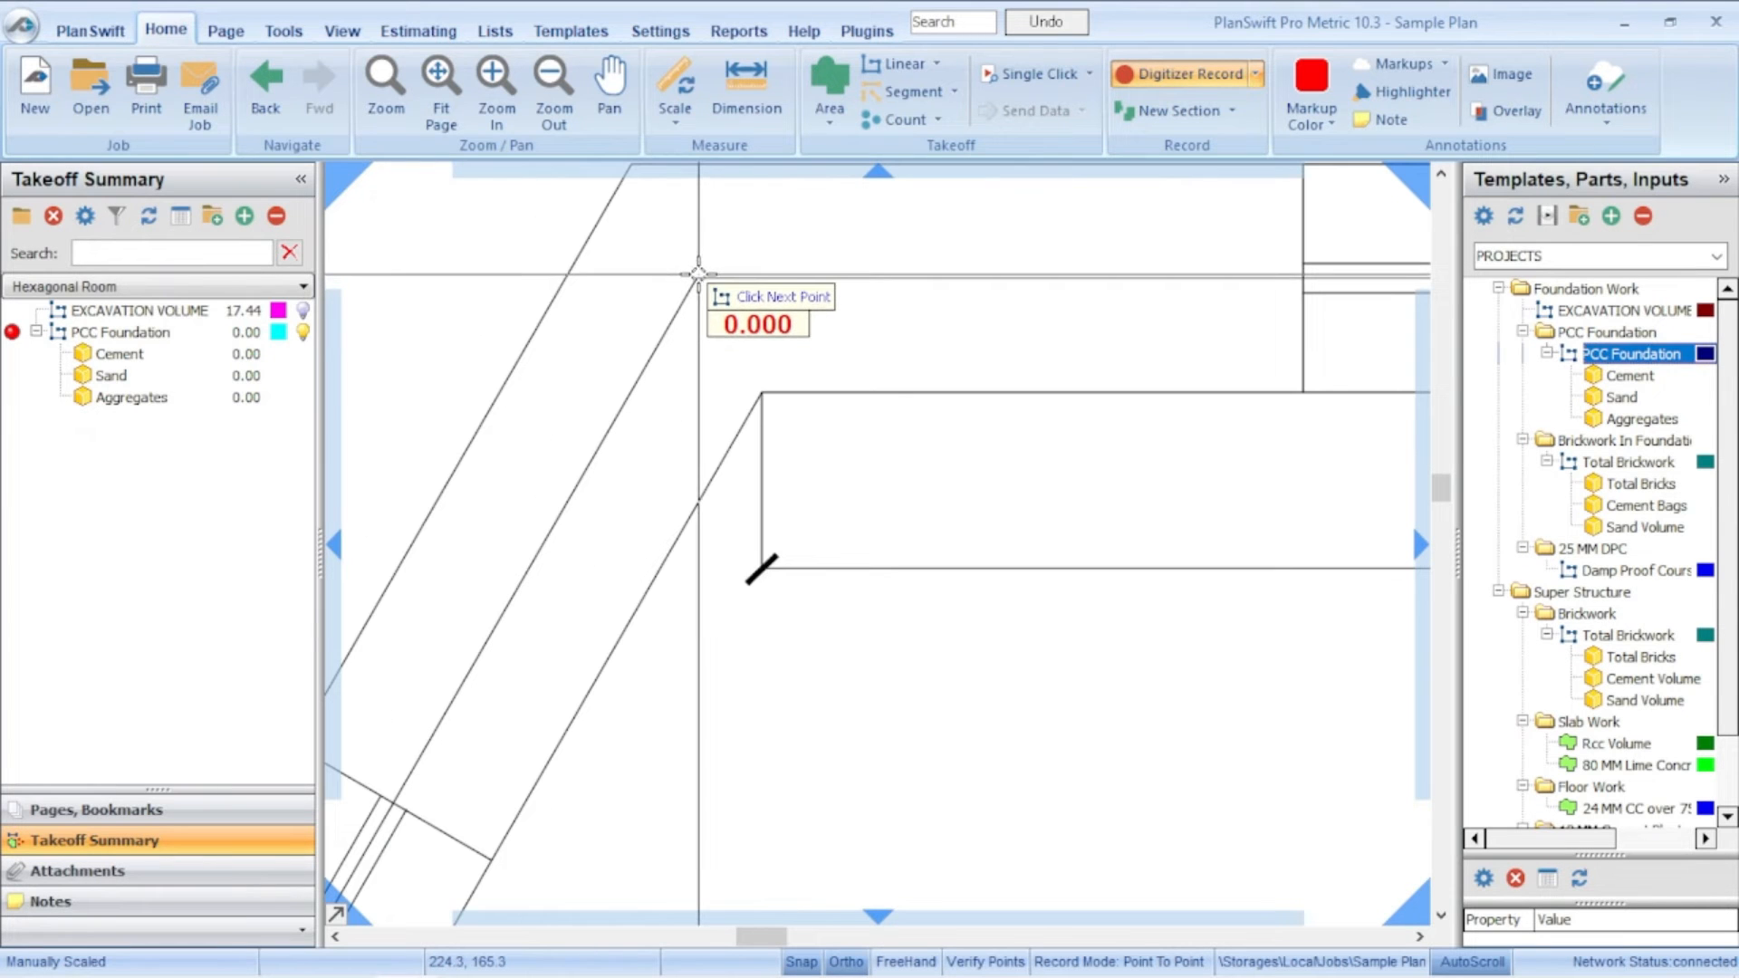
{"action": "left_click", "coordinate": [696, 279]}
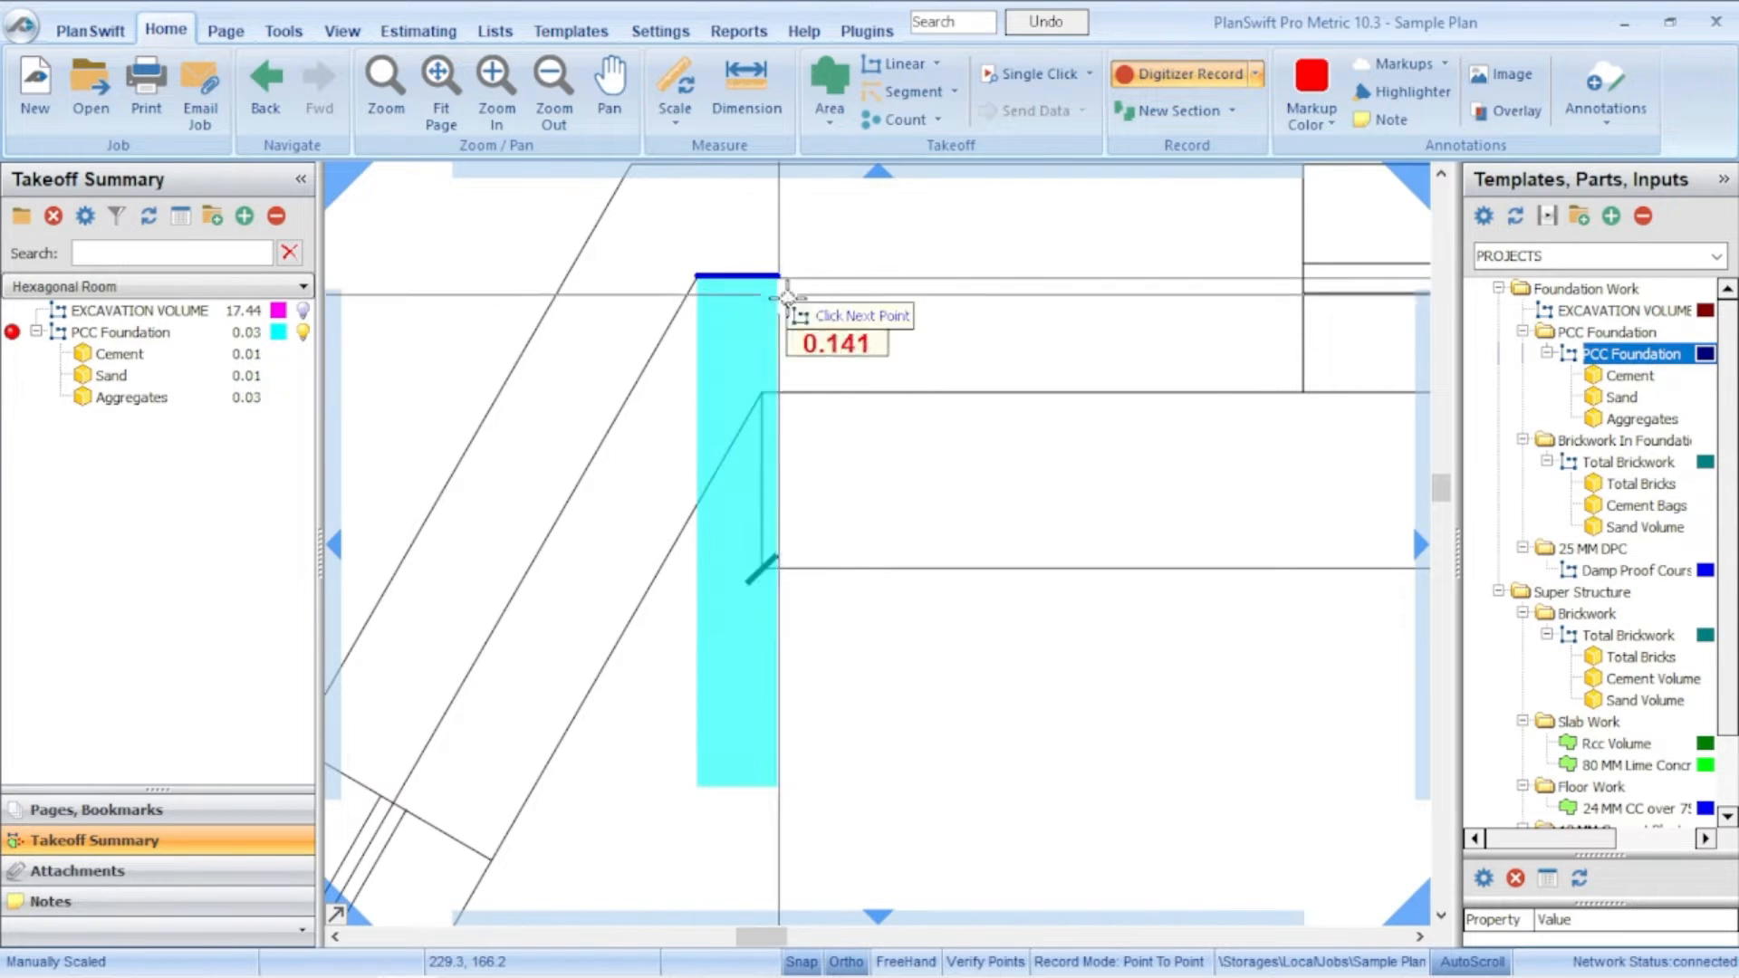
{"action": "scroll", "coordinate": [699, 279], "scroll_direction": "down", "scroll_amount": 4}
{"action": "scroll", "coordinate": [1050, 317], "scroll_direction": "up", "scroll_amount": 4}
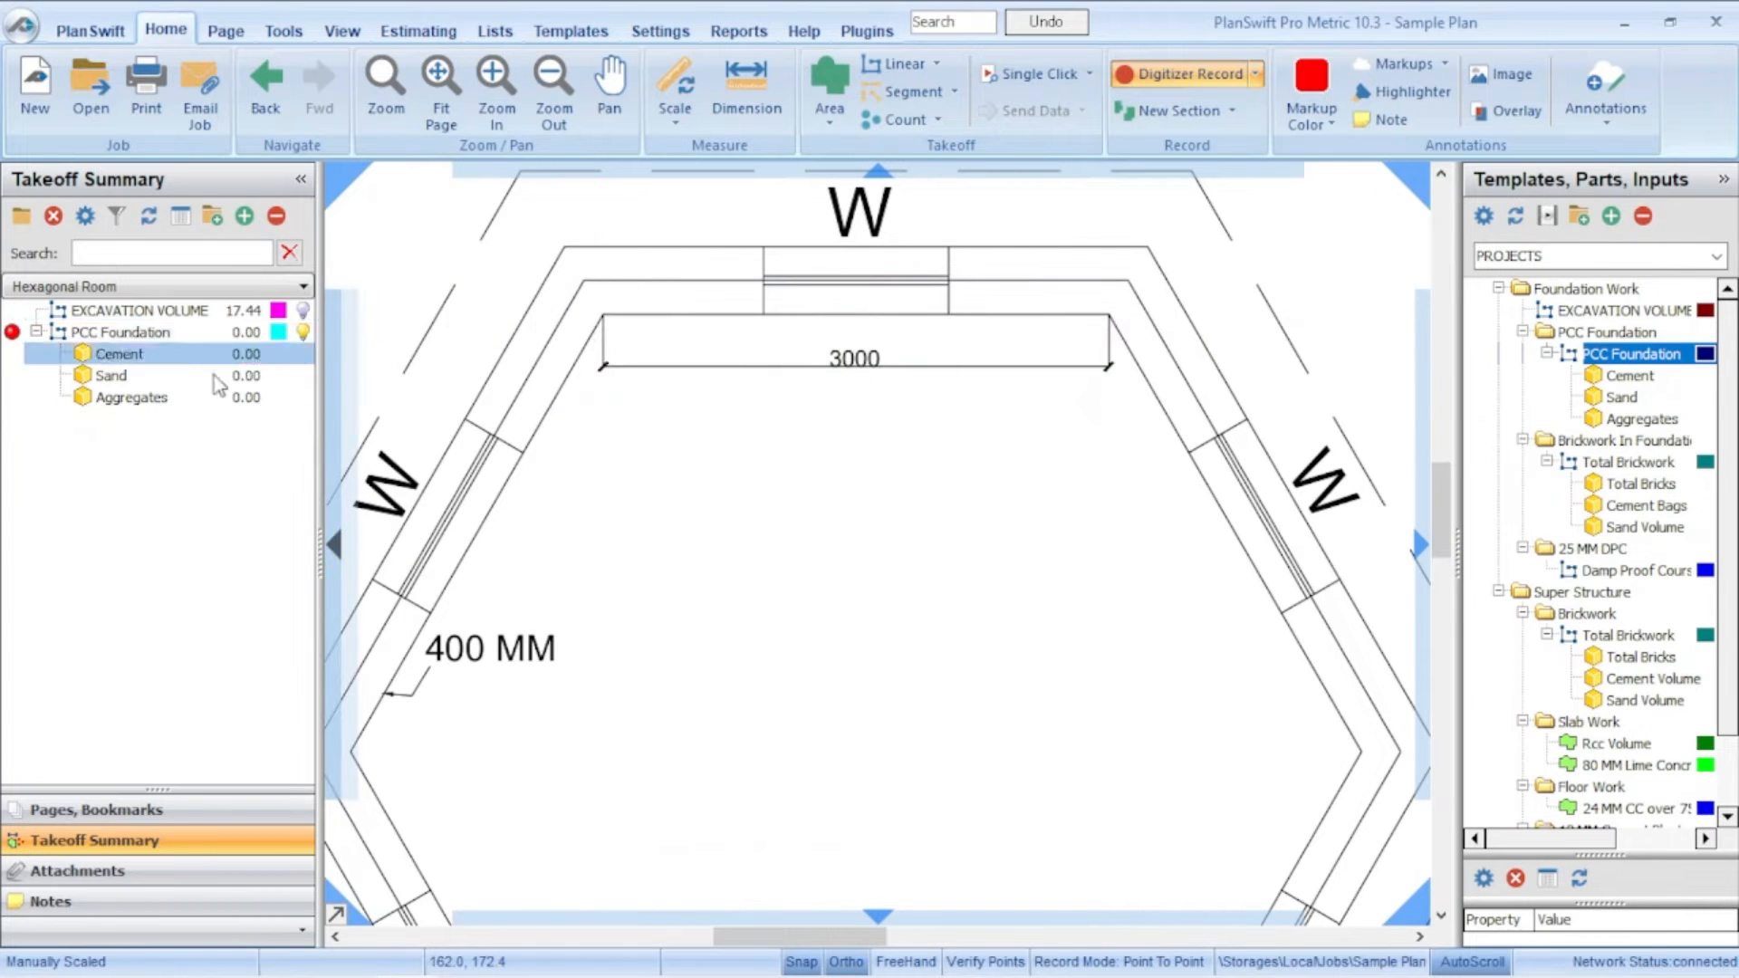
{"action": "scroll", "coordinate": [1178, 261], "scroll_direction": "up", "scroll_amount": 5}
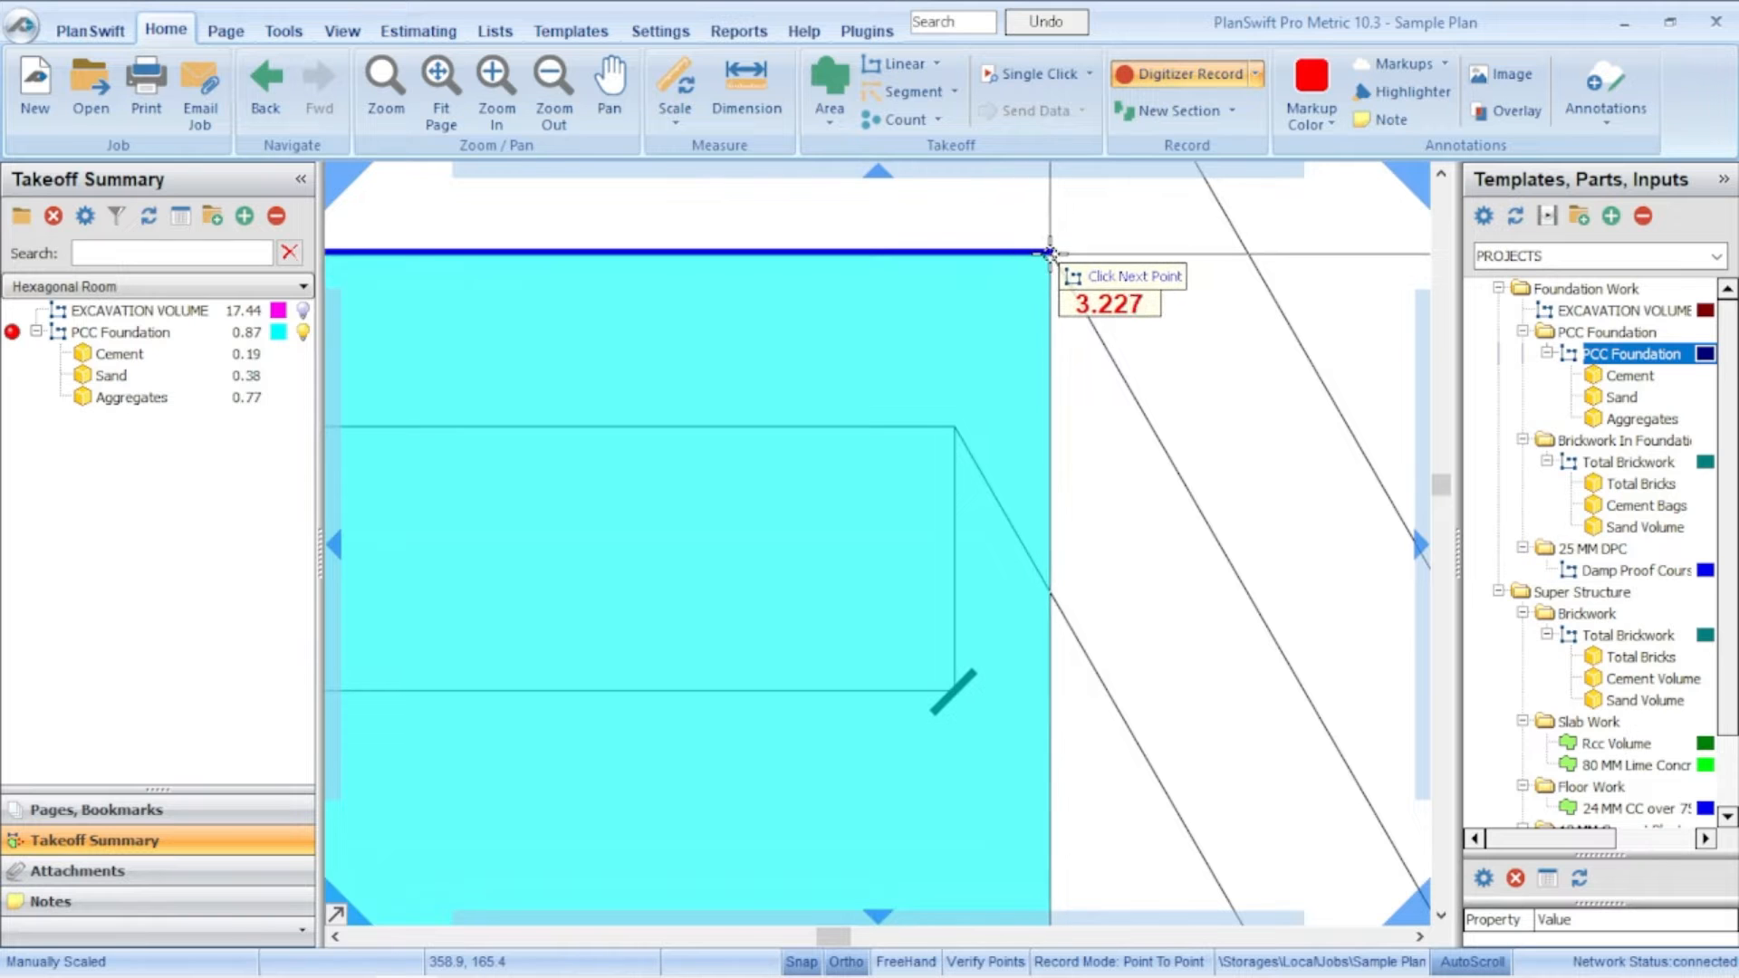
{"action": "left_click", "coordinate": [1048, 254]}
Step: Continue the PCC foundation along the centrelines of the upper-right and lower-right walls to the plan's lower-right corner
{"action": "scroll", "coordinate": [1055, 390], "scroll_direction": "down", "scroll_amount": 5}
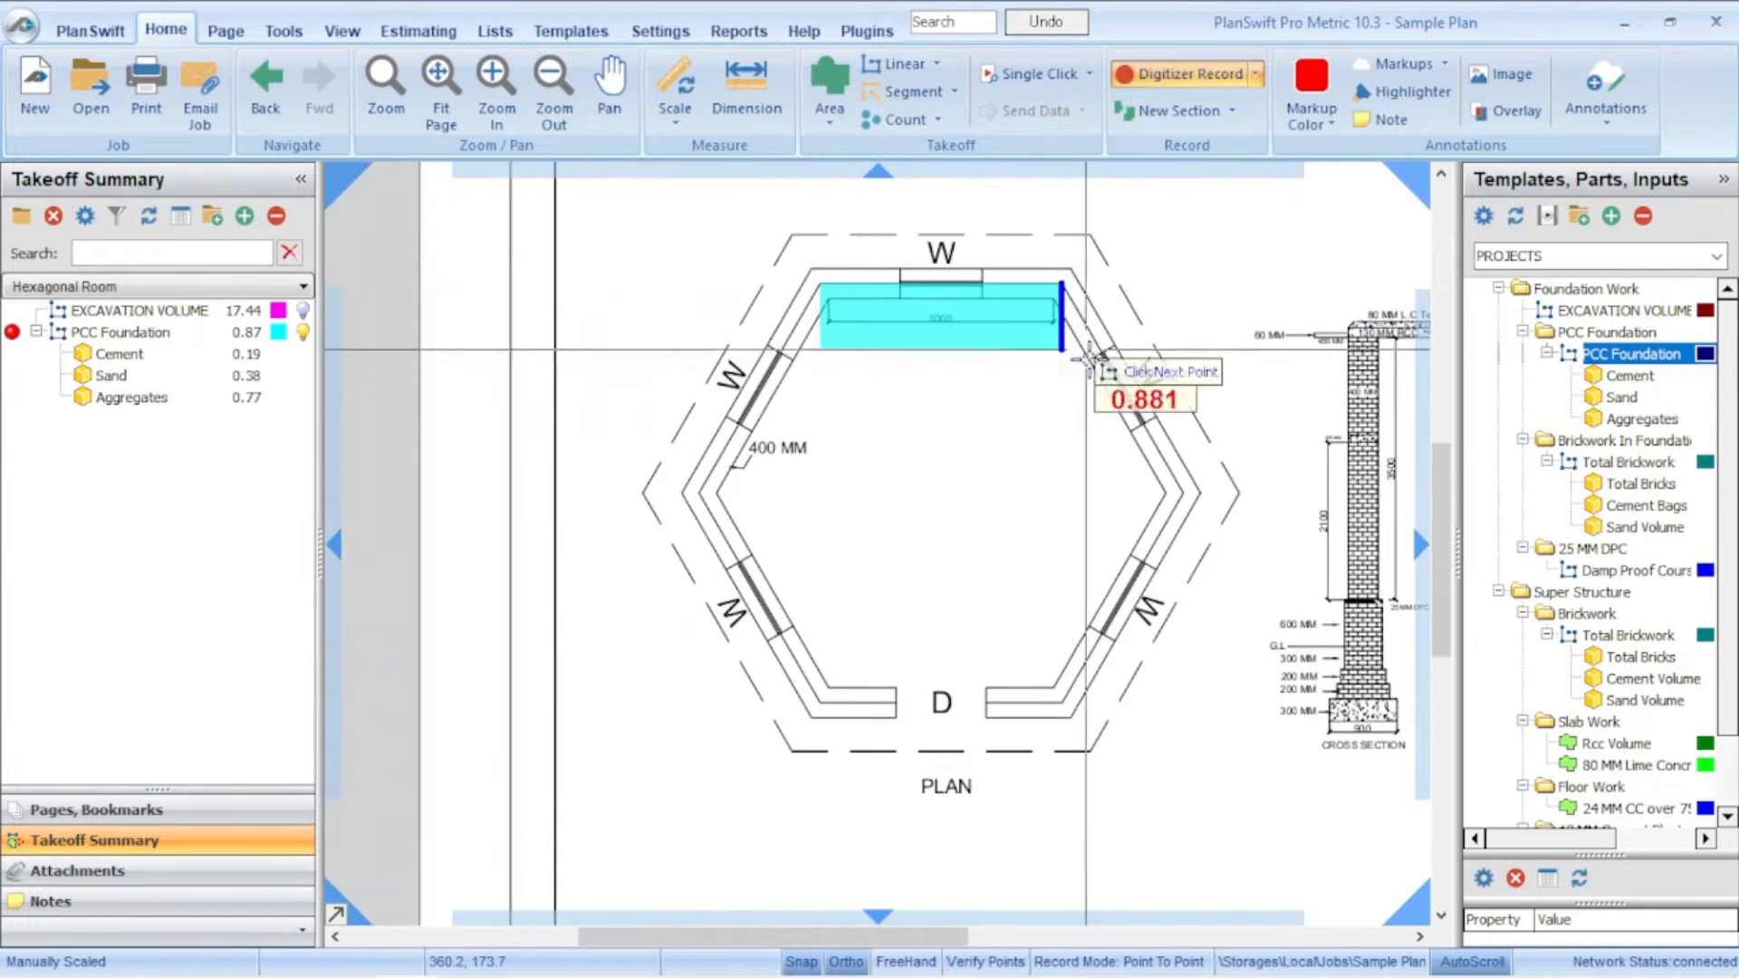
{"action": "scroll", "coordinate": [1186, 493], "scroll_direction": "up", "scroll_amount": 5}
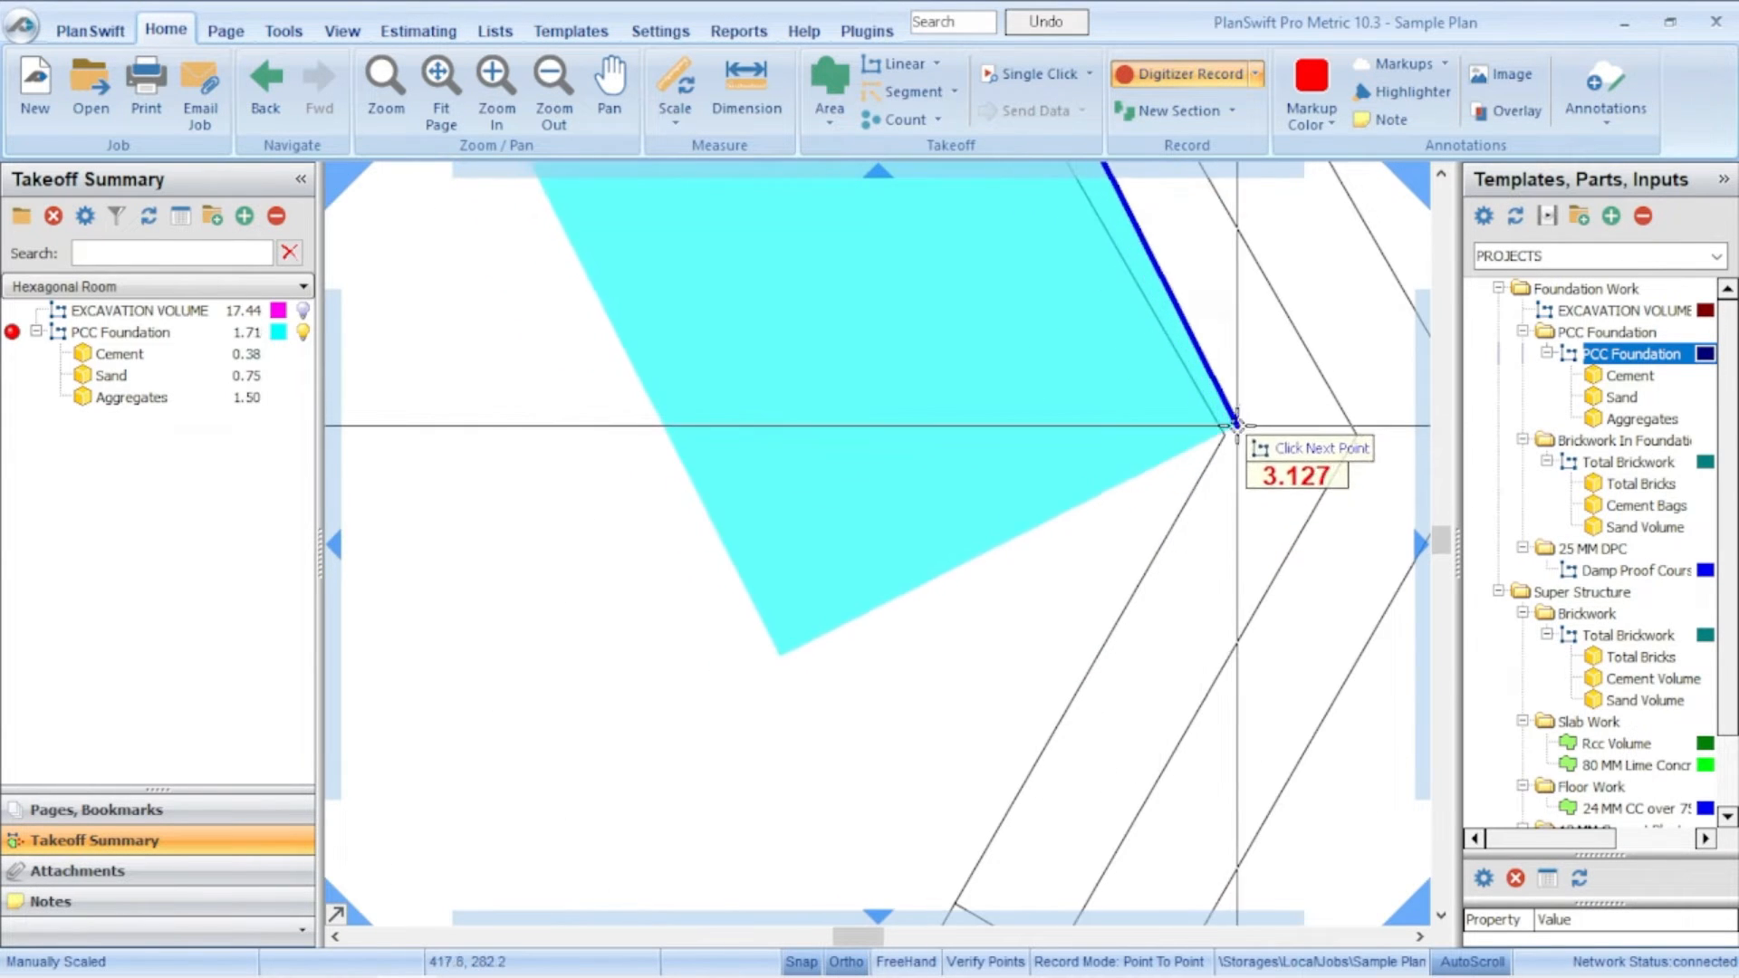
{"action": "left_click", "coordinate": [1350, 434]}
{"action": "scroll", "coordinate": [1196, 421], "scroll_direction": "down", "scroll_amount": 5}
{"action": "scroll", "coordinate": [1160, 887], "scroll_direction": "up", "scroll_amount": 5}
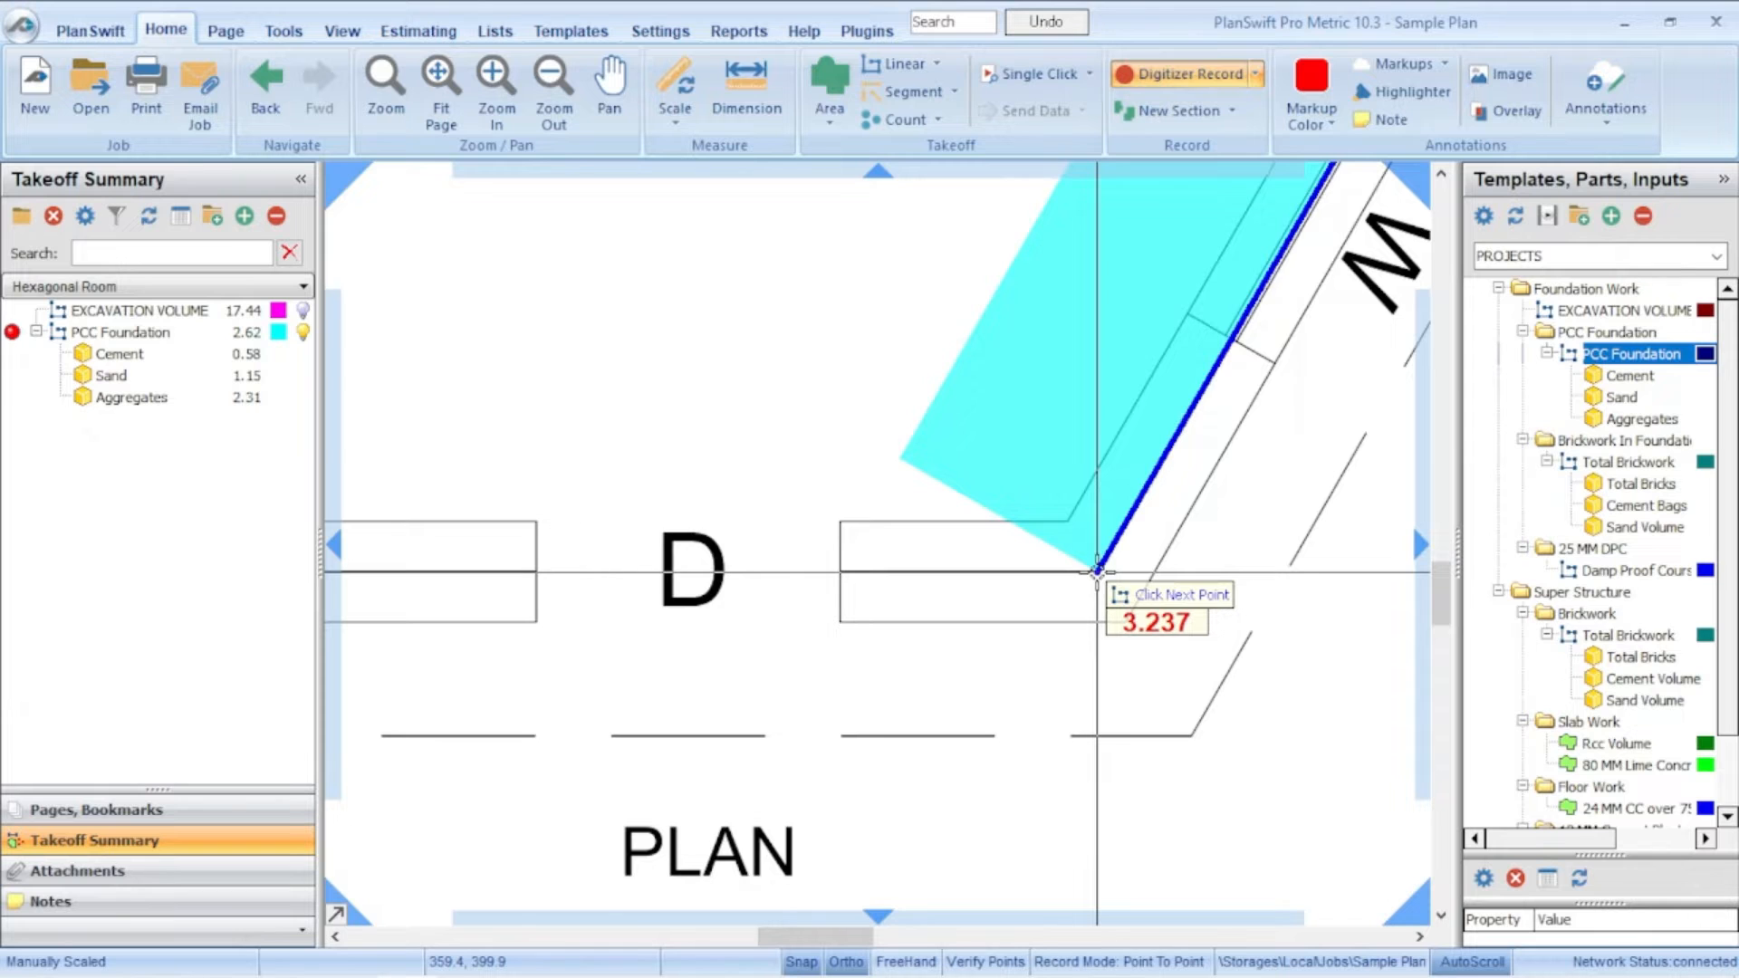
{"action": "left_click", "coordinate": [1098, 570]}
Step: Continue the PCC foundation along the centrelines of the bottom and lower-left walls to the plan's left corner
{"action": "scroll", "coordinate": [969, 589], "scroll_direction": "down", "scroll_amount": 3}
{"action": "scroll", "coordinate": [883, 593], "scroll_direction": "up", "scroll_amount": 5}
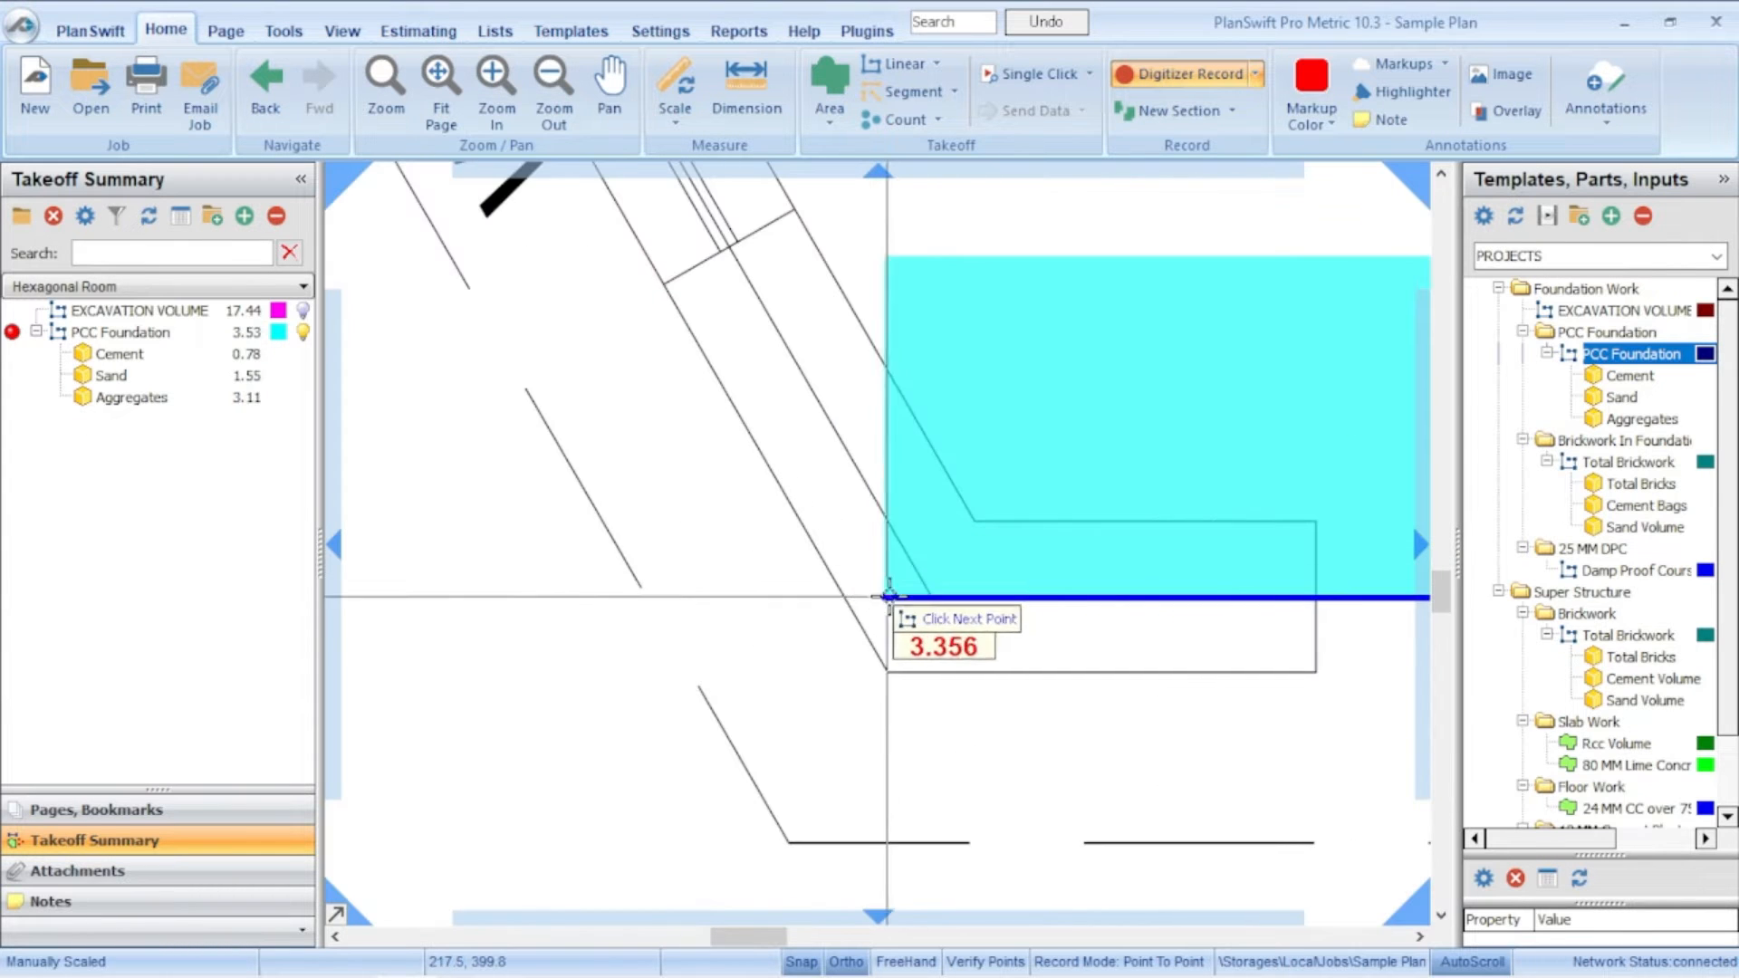
{"action": "left_click", "coordinate": [935, 599]}
{"action": "scroll", "coordinate": [932, 607], "scroll_direction": "down", "scroll_amount": 3}
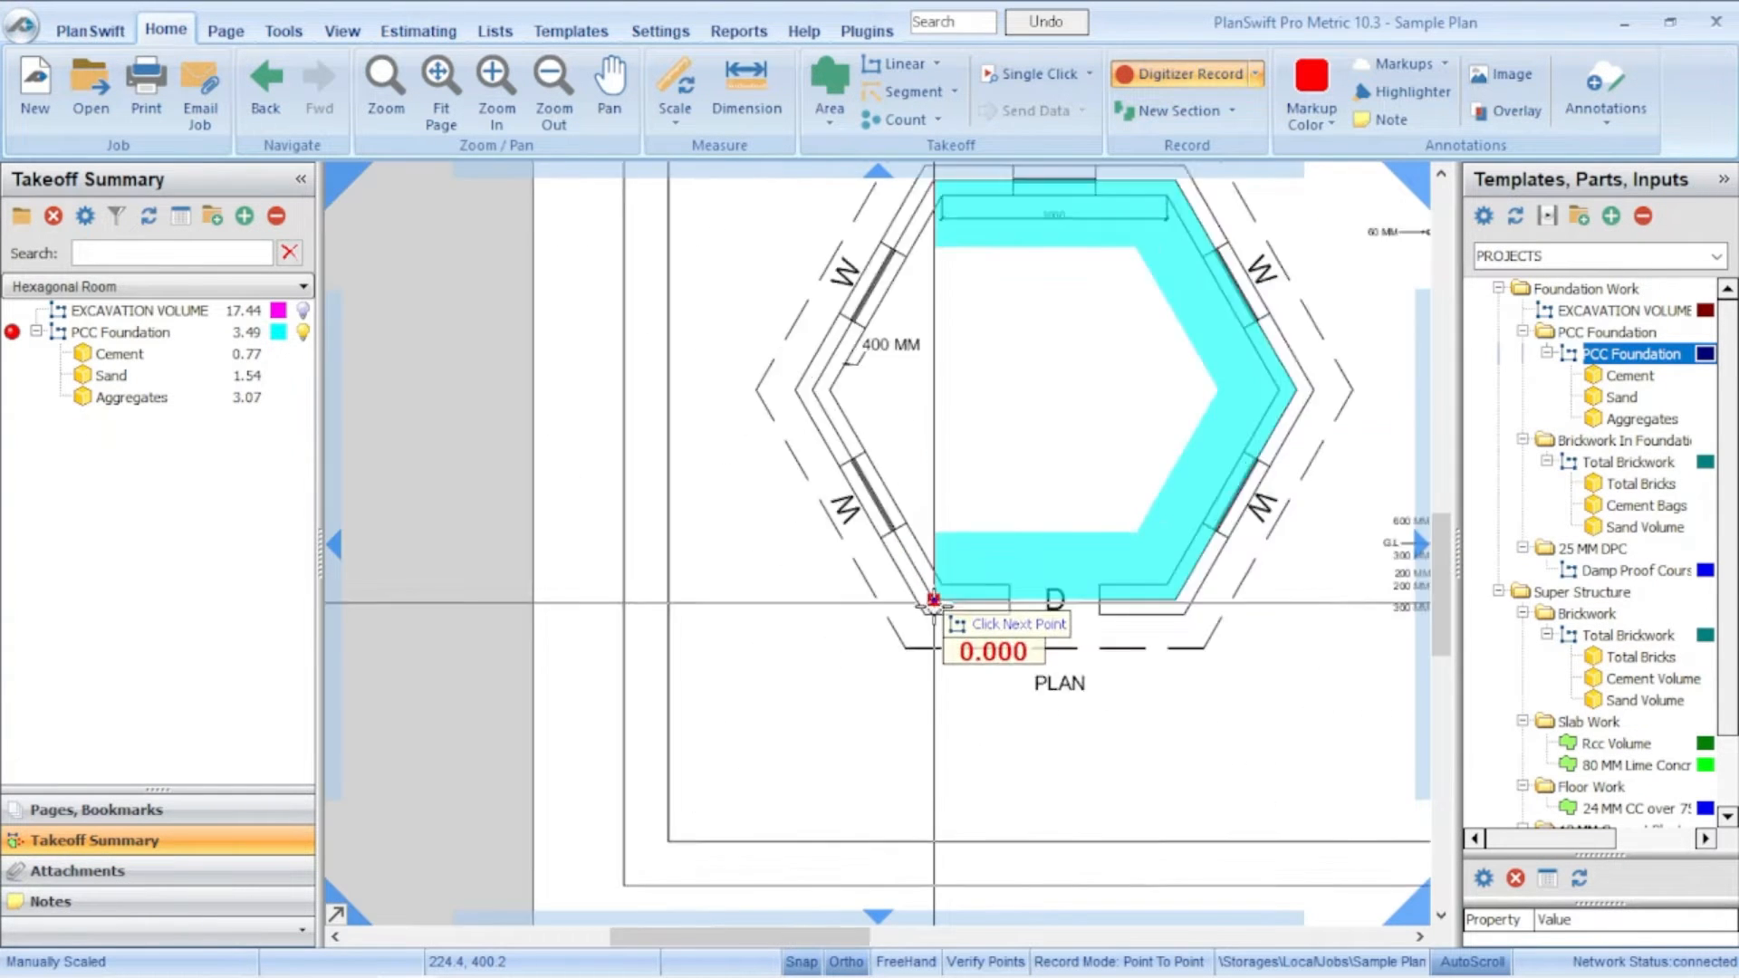
{"action": "scroll", "coordinate": [883, 498], "scroll_direction": "up", "scroll_amount": 5}
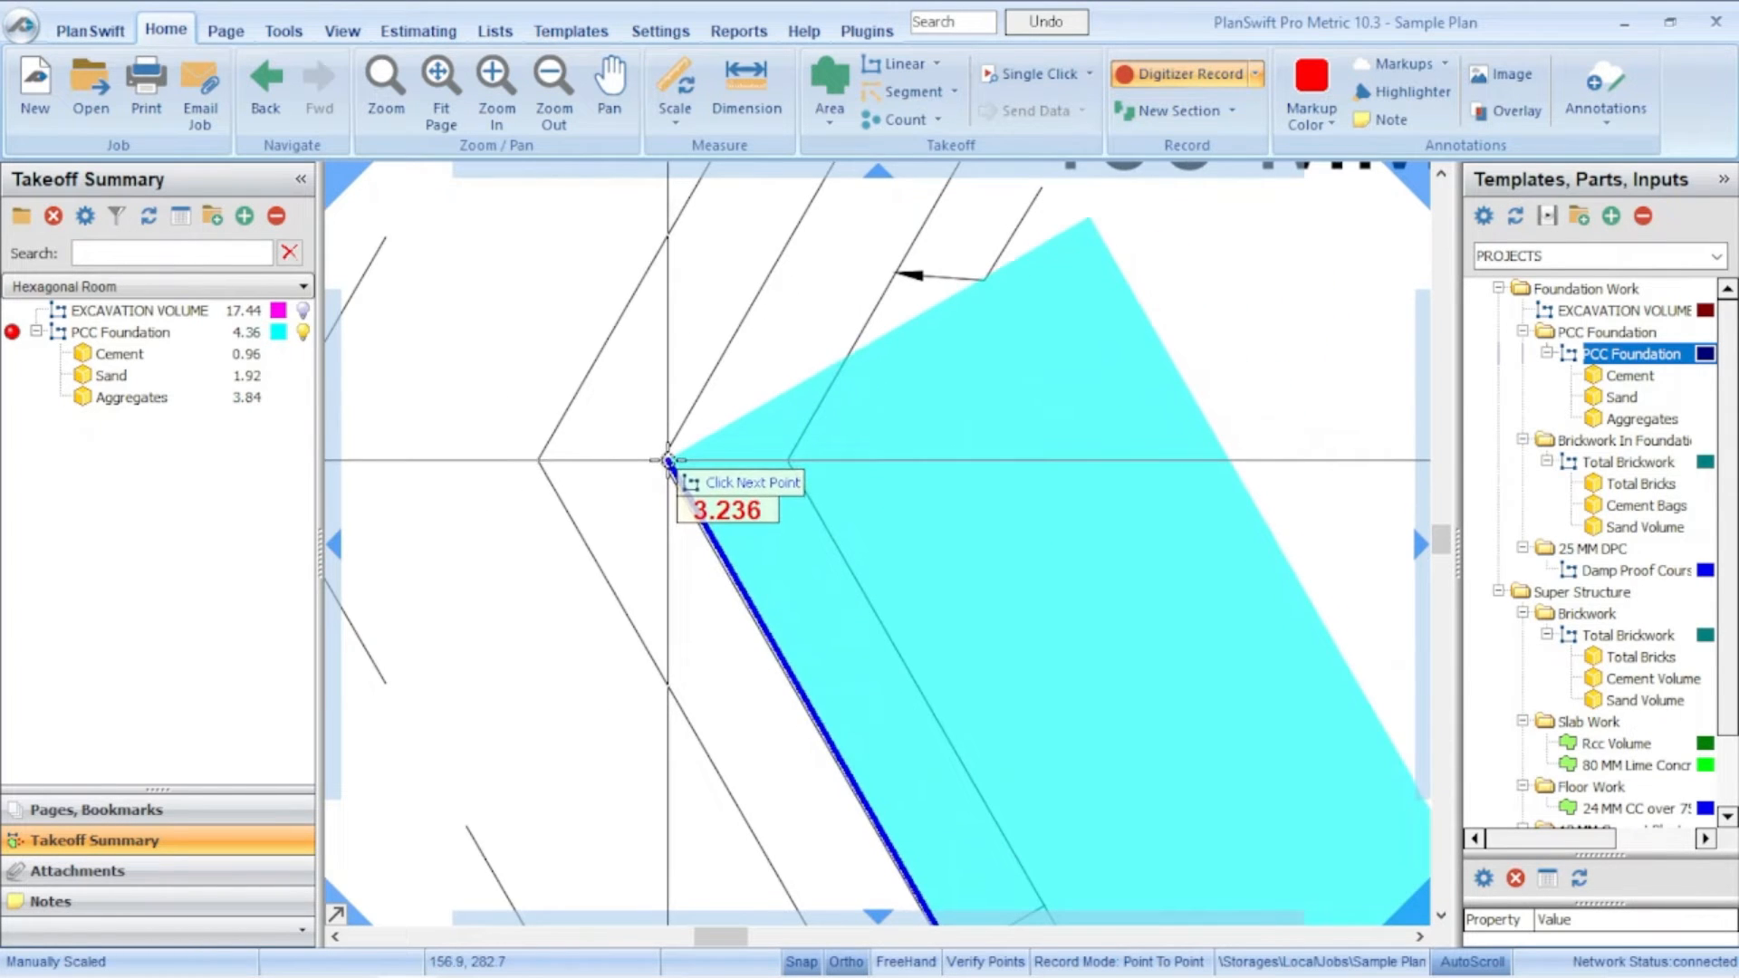
{"action": "left_click", "coordinate": [668, 462]}
Step: Finish the PCC foundation along the upper-left wall's centreline at the starting upper-left corner and stop recording
{"action": "scroll", "coordinate": [668, 462], "scroll_direction": "down", "scroll_amount": 4}
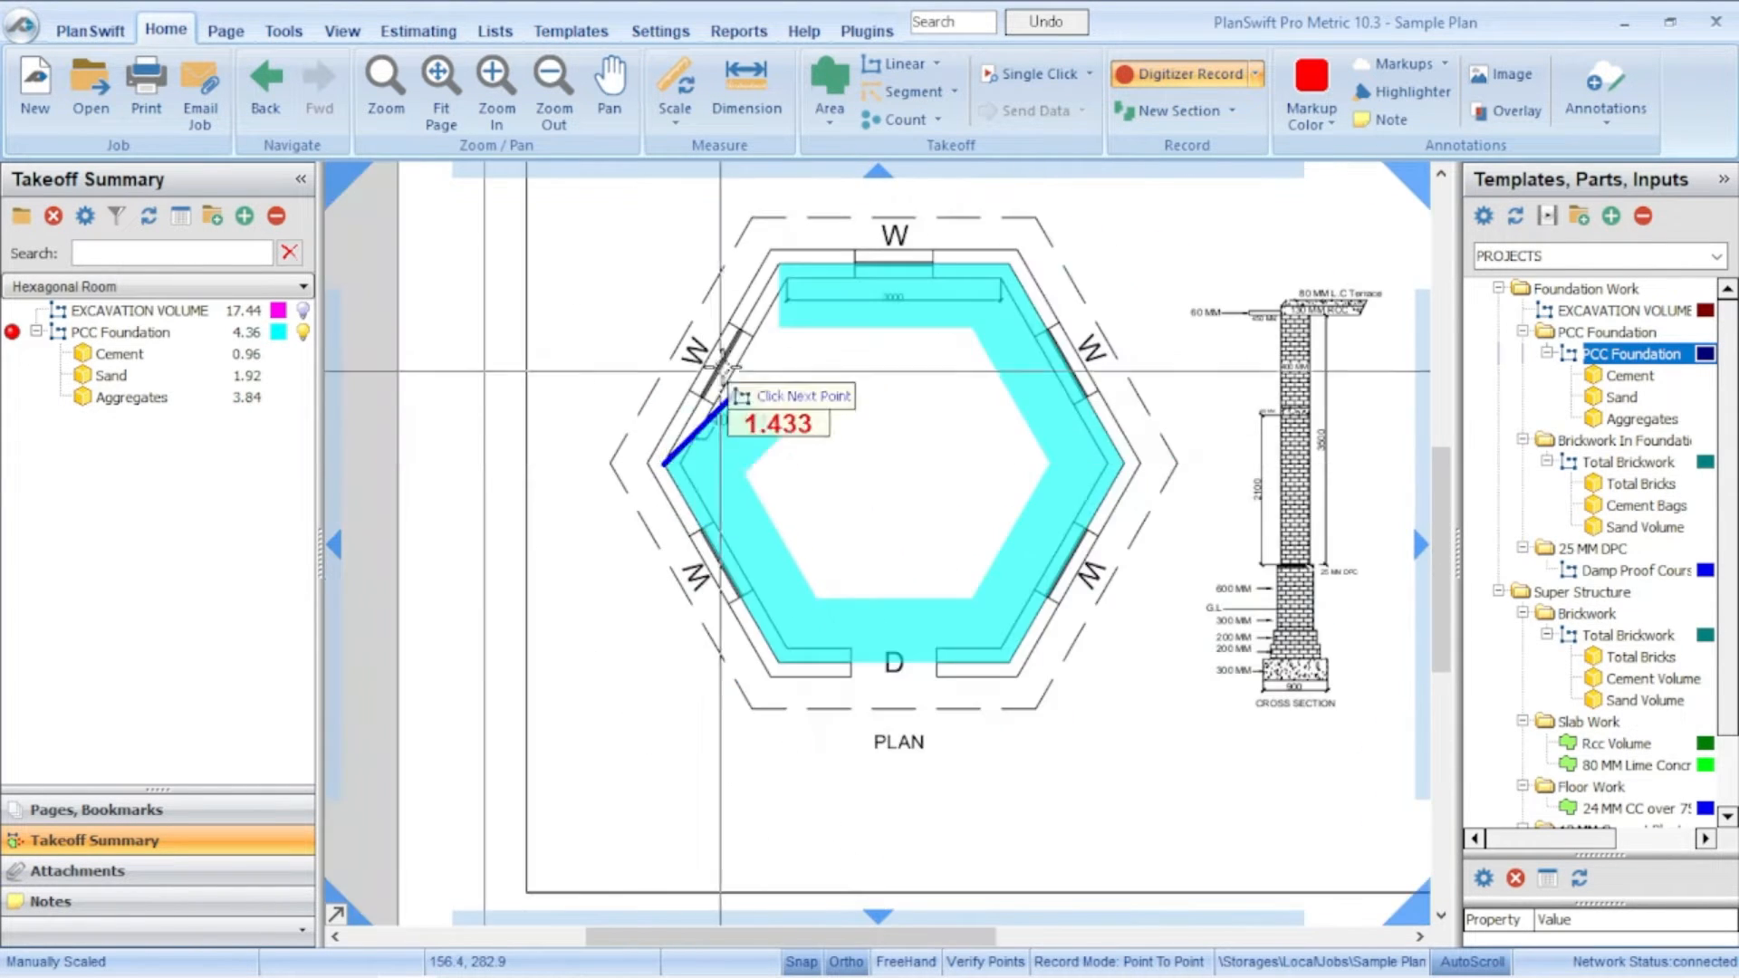
{"action": "left_click", "coordinate": [777, 265]}
{"action": "right_click", "coordinate": [781, 269]}
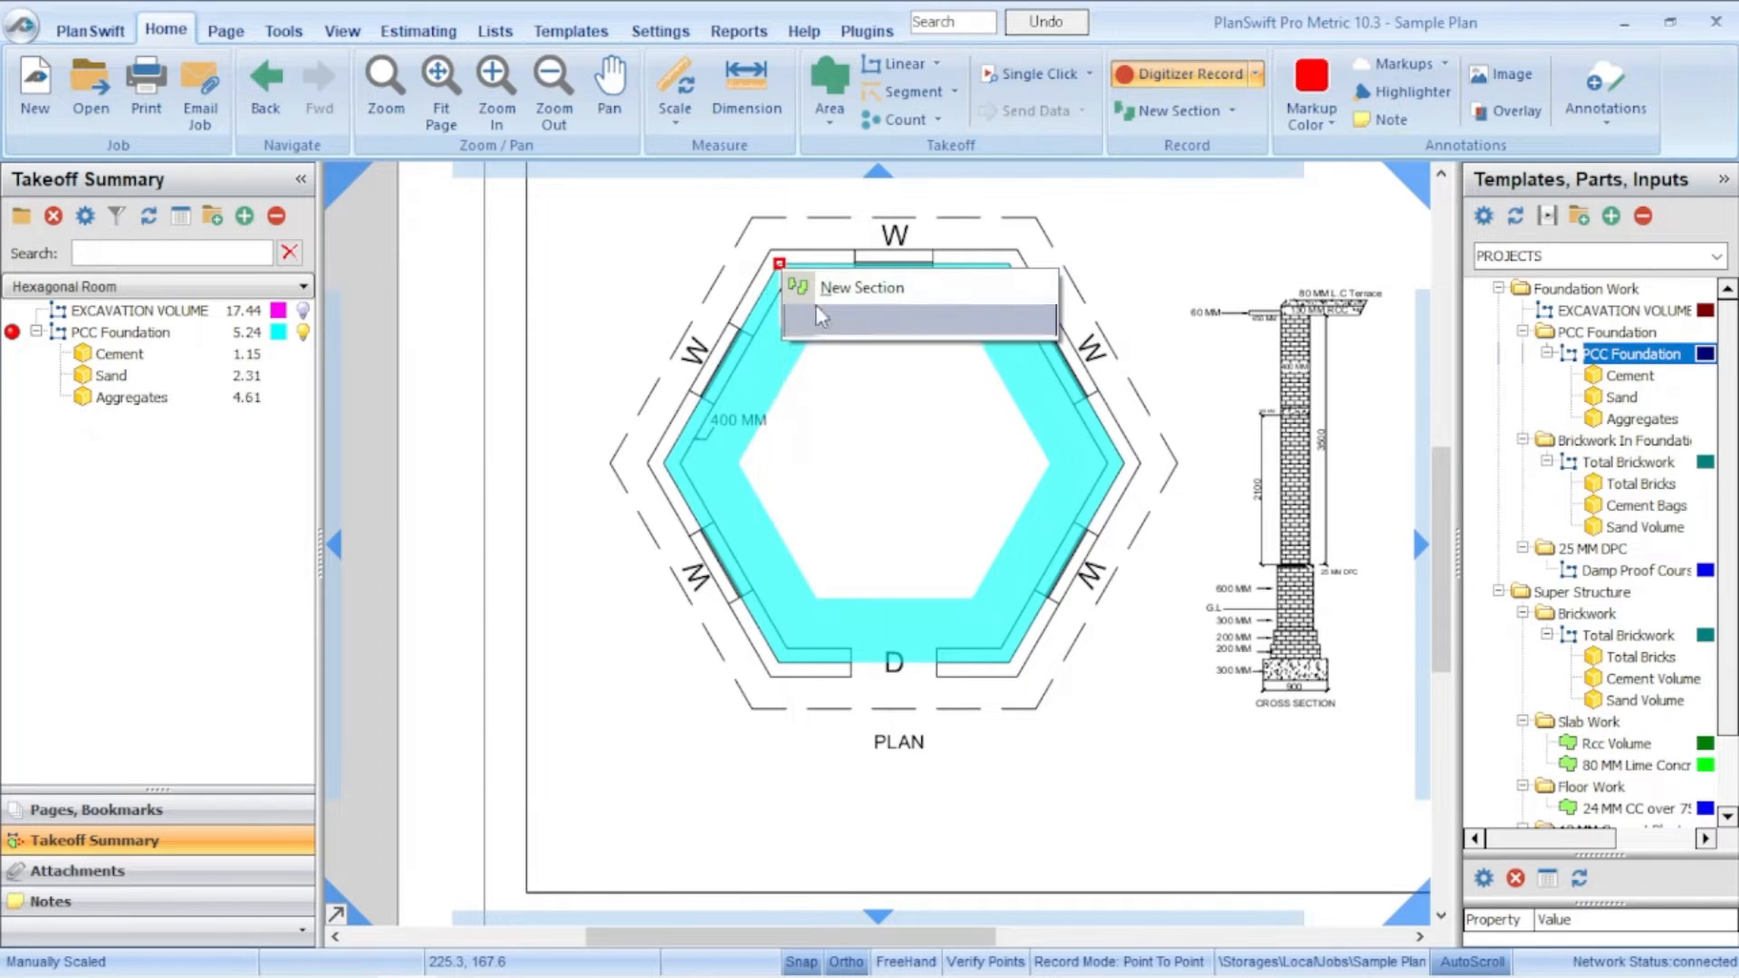
{"action": "left_click", "coordinate": [836, 324]}
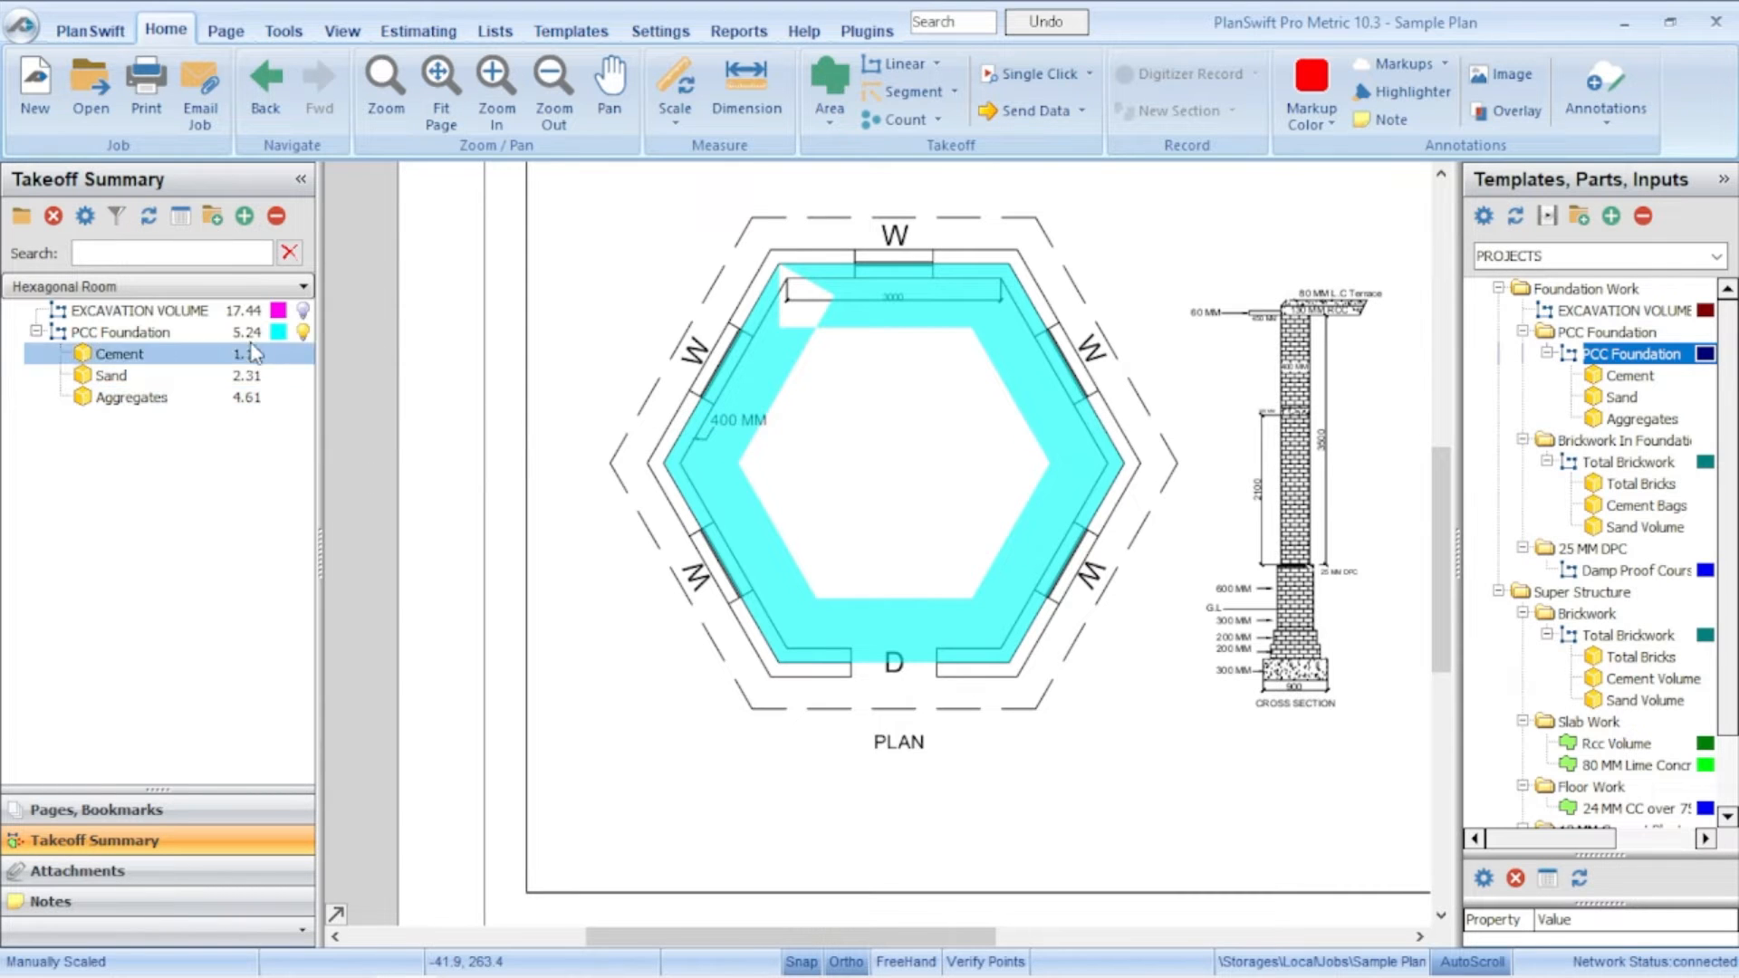
Step: Review the quantities of the excavation, the PCC Foundation and its cement and sand parts in the takeoff summary
{"action": "left_click", "coordinate": [229, 313]}
{"action": "left_click", "coordinate": [208, 353]}
{"action": "left_click", "coordinate": [199, 335]}
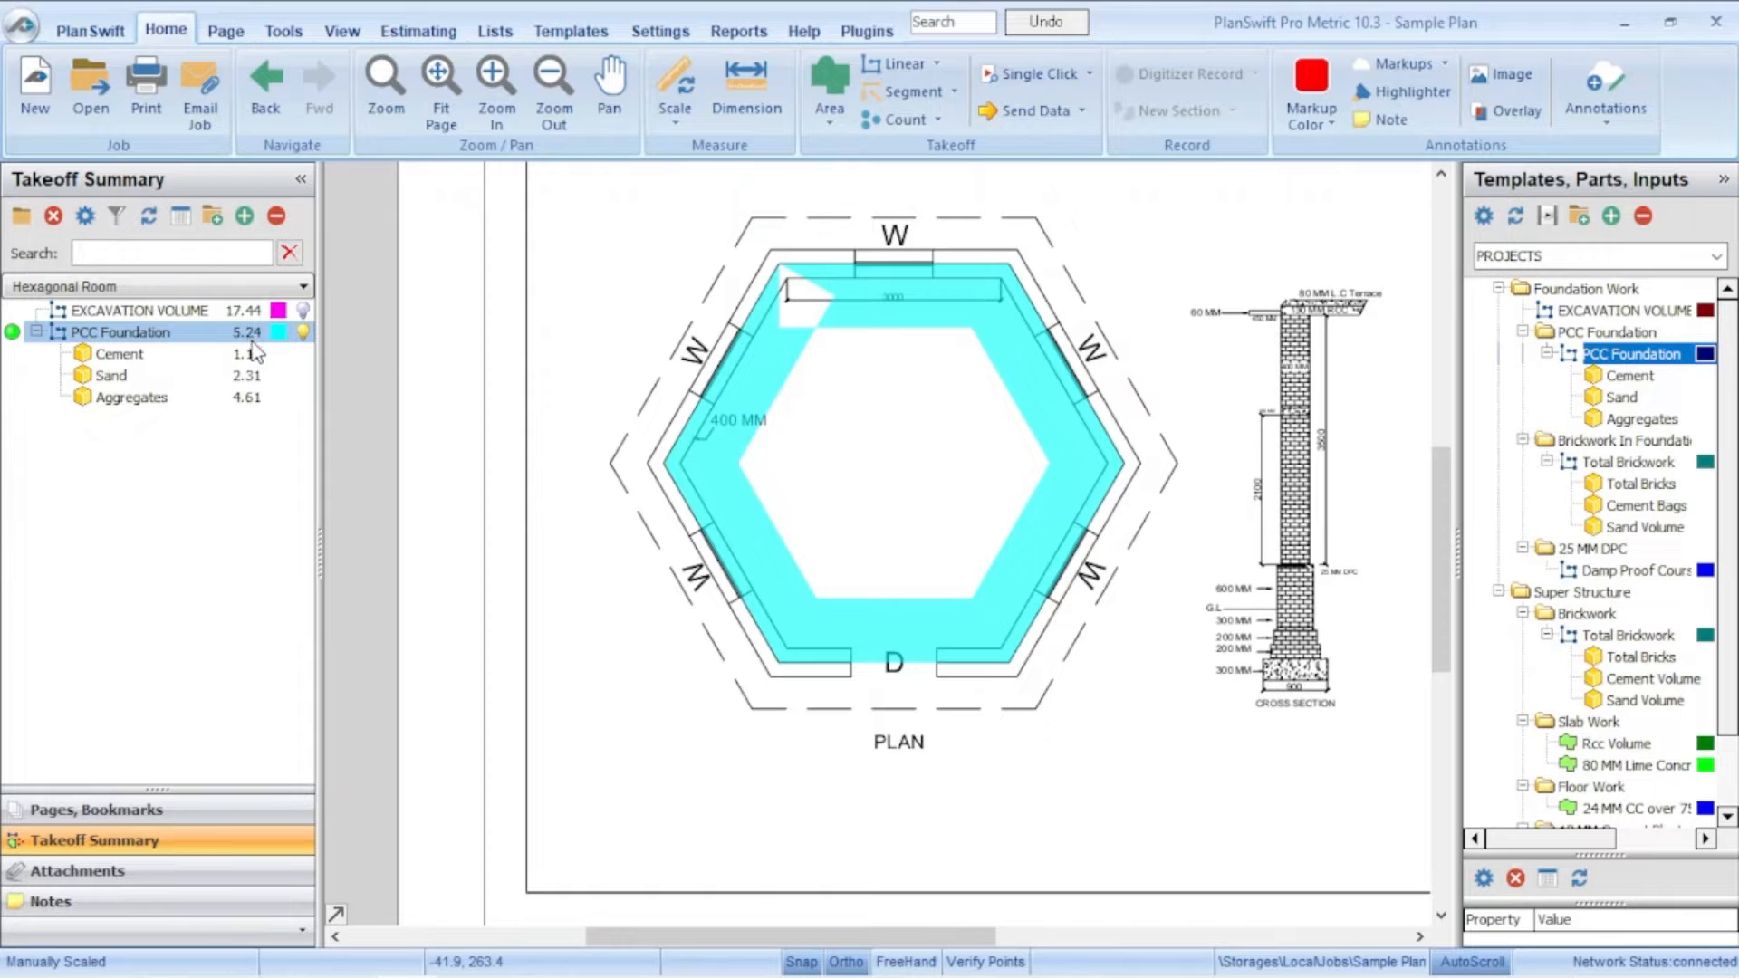
{"action": "left_click", "coordinate": [254, 351]}
{"action": "left_click", "coordinate": [221, 380]}
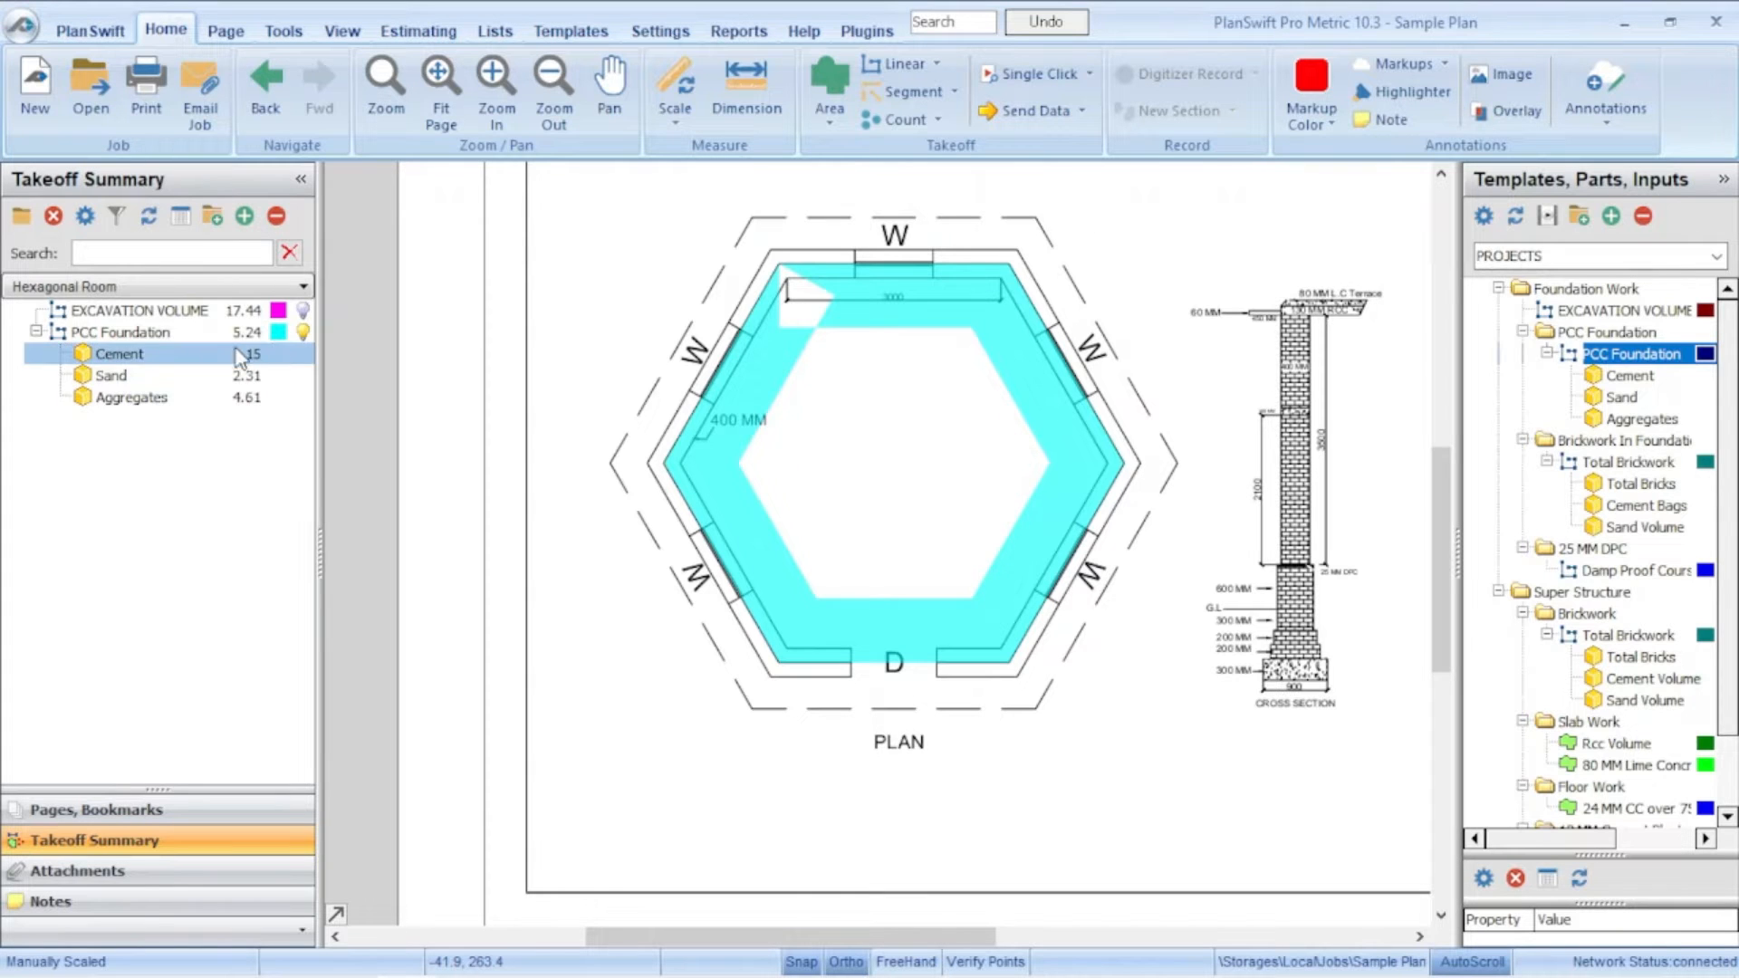
{"action": "left_click", "coordinate": [207, 355]}
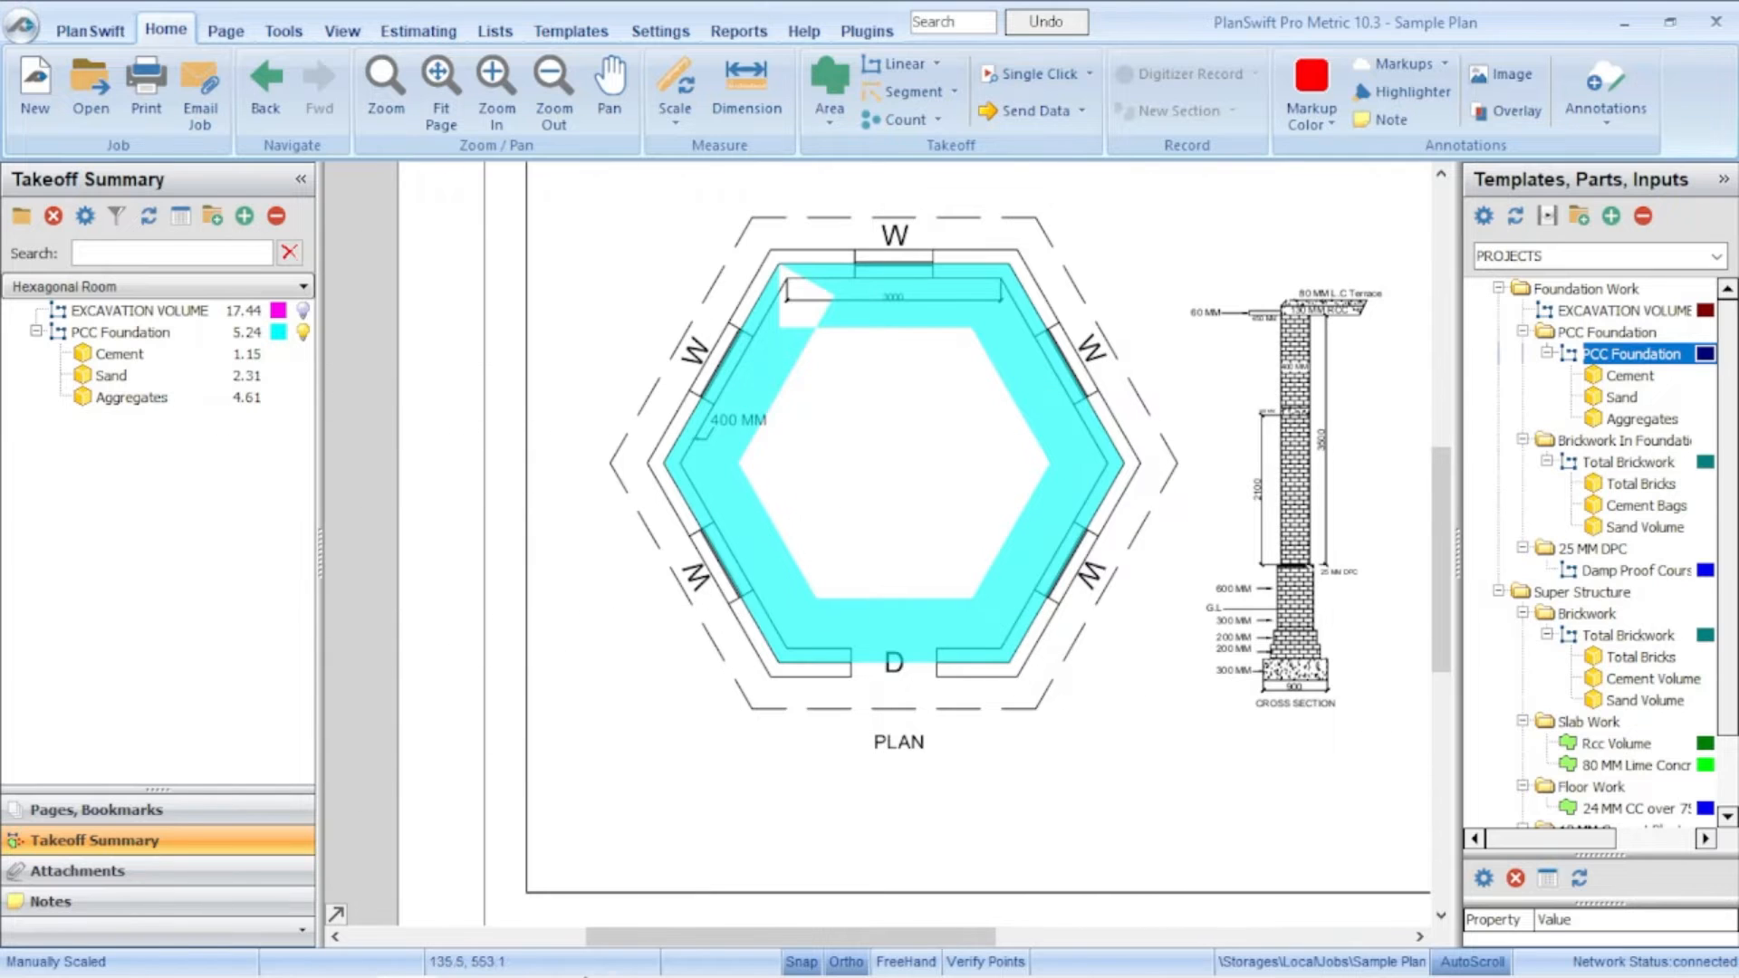
Step: Switch to the Telegram media viewer, compare the foundation concrete quantity with the photographed estimate sheet, and minimise the photo
{"action": "mouse_move", "coordinate": [563, 966]}
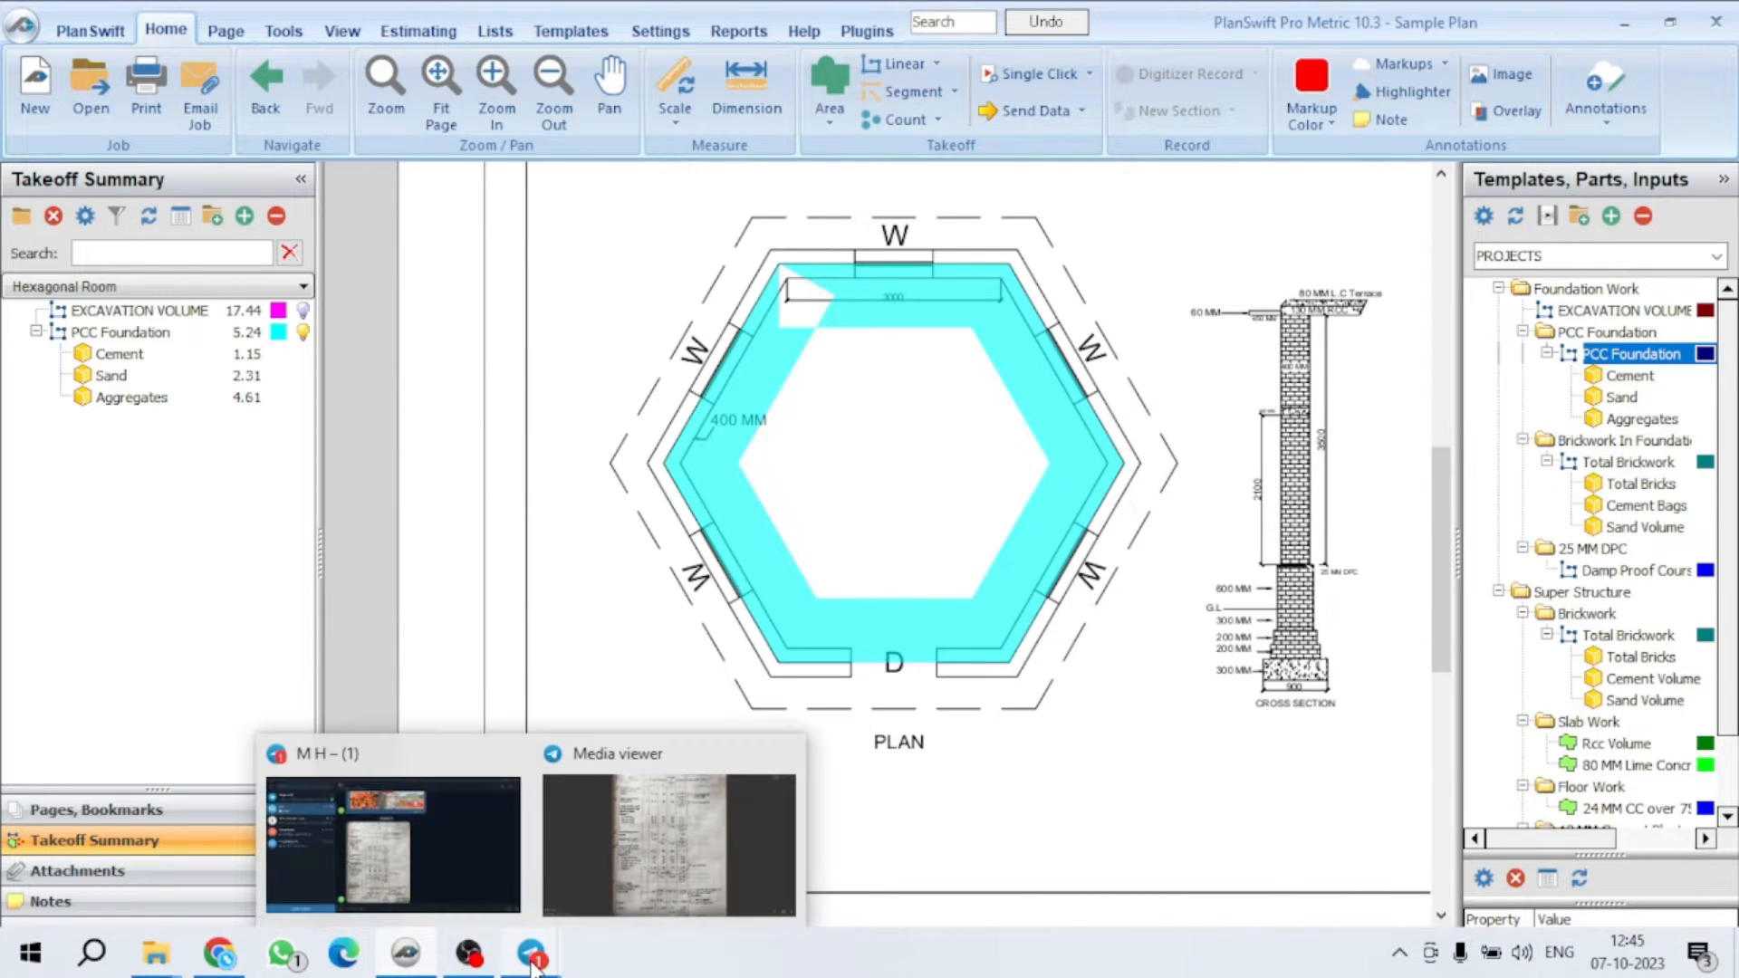
{"action": "left_click", "coordinate": [630, 910]}
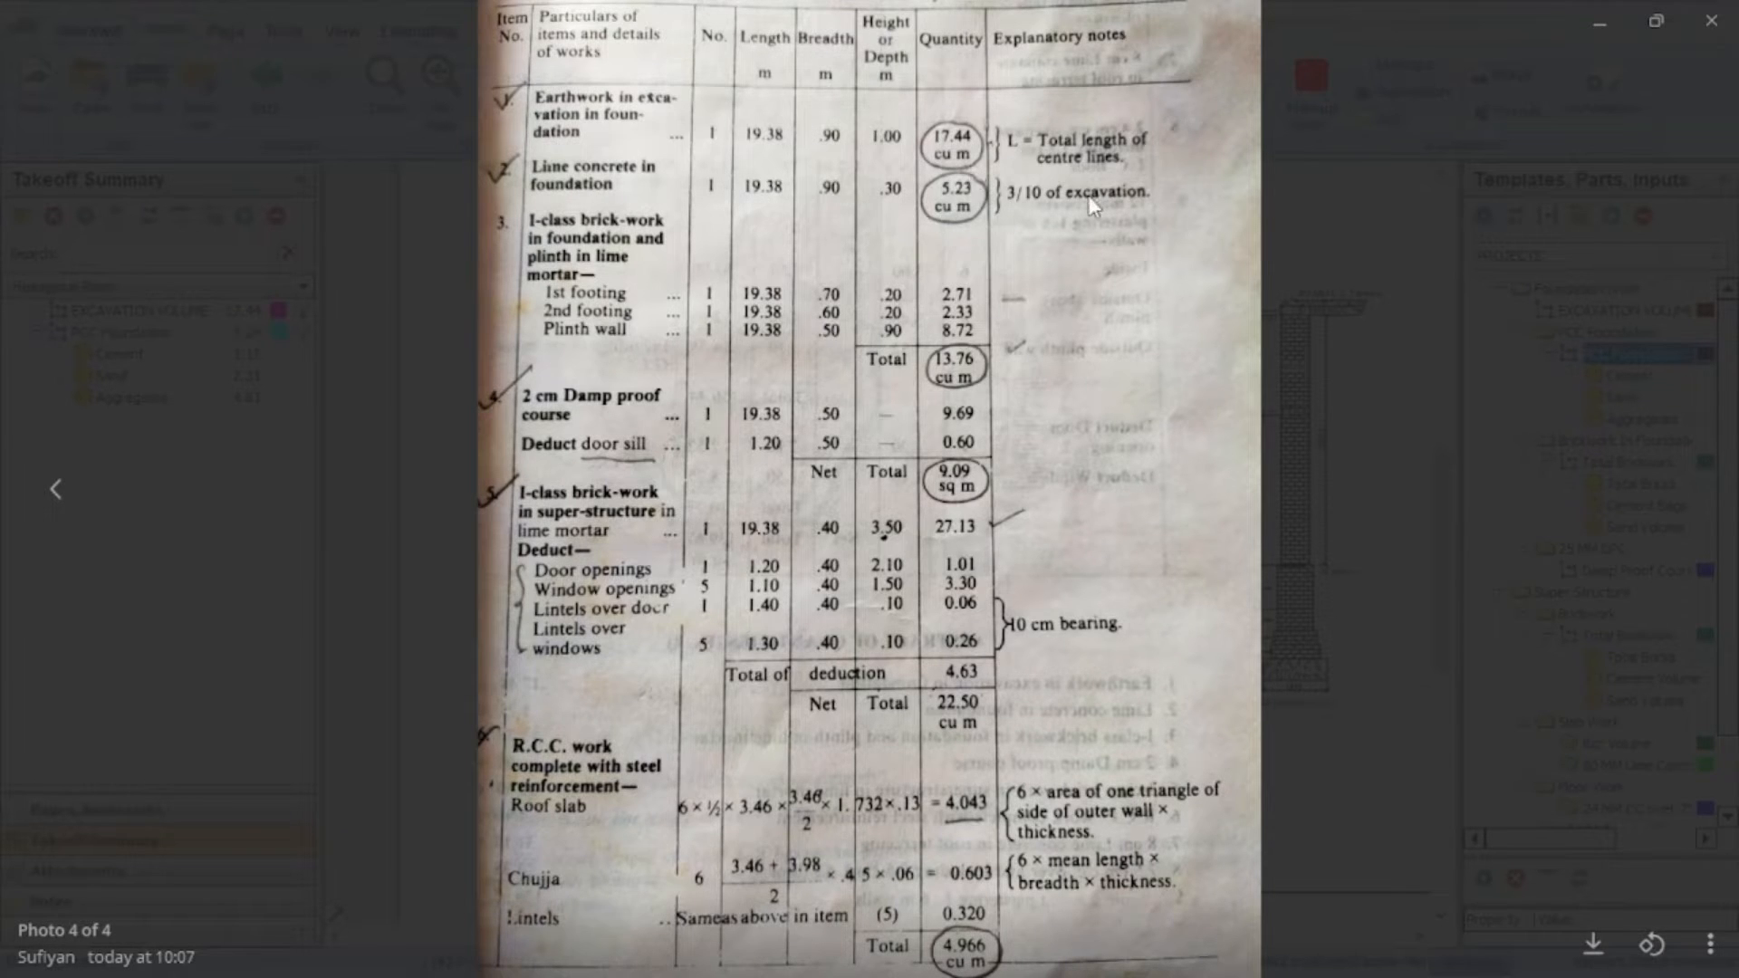
{"action": "left_click", "coordinate": [1606, 22]}
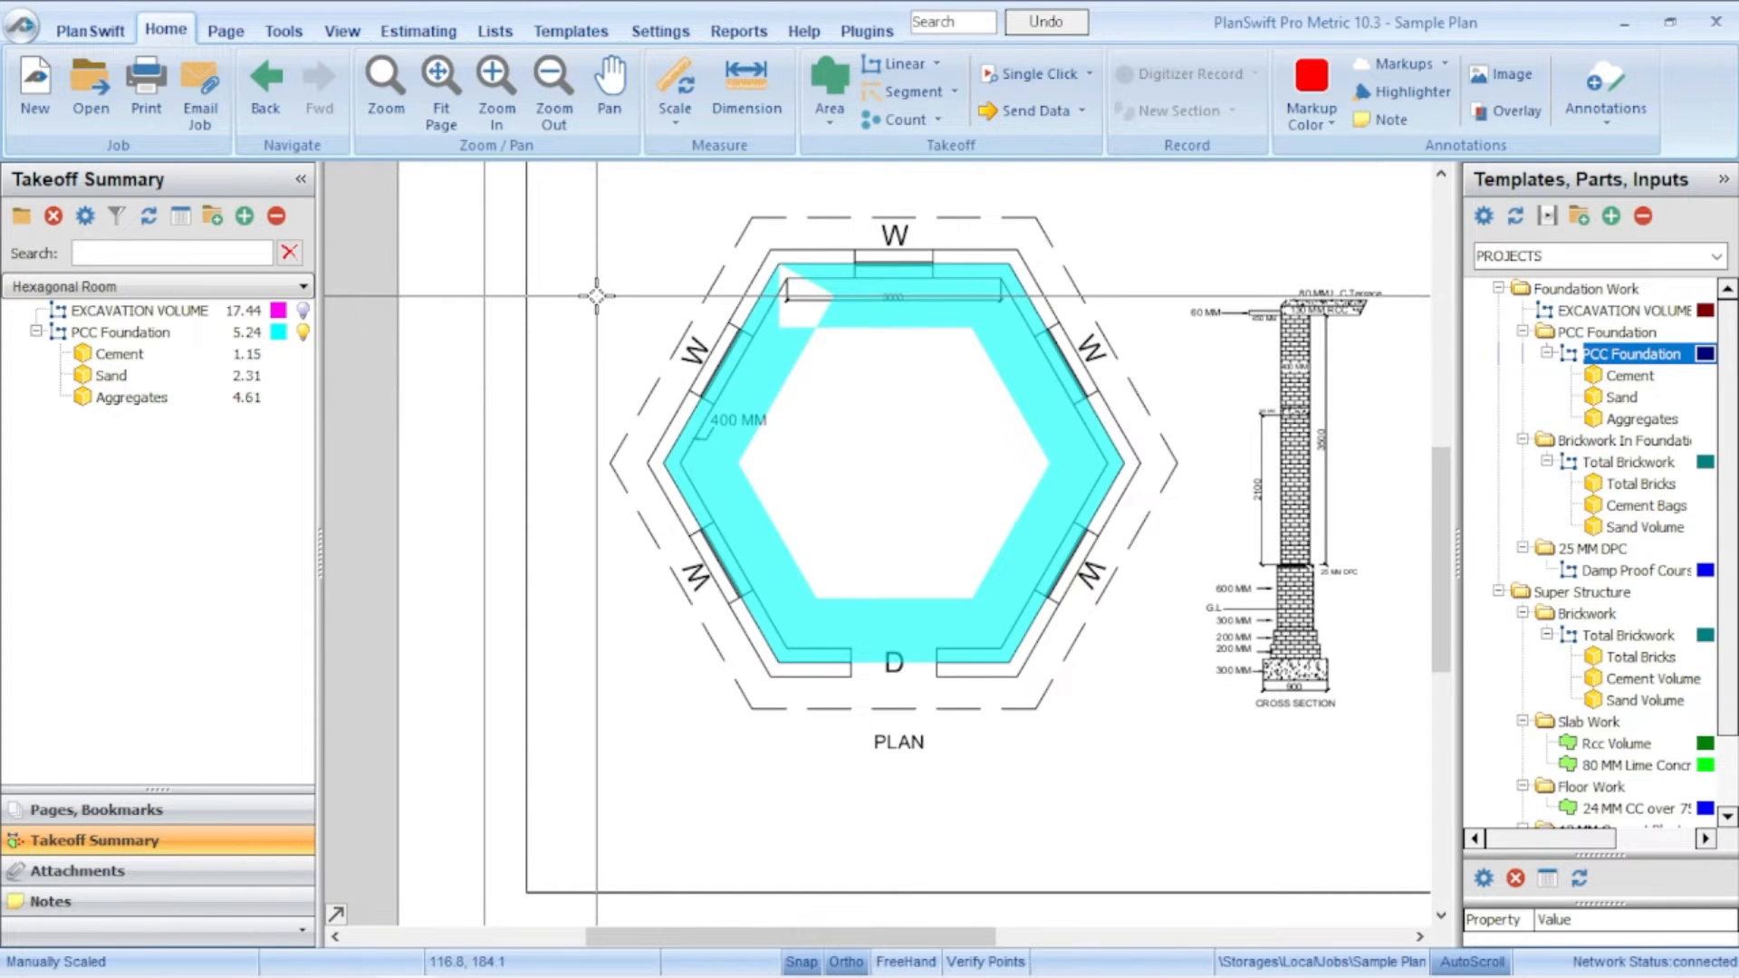
Step: Hide the PCC Foundation takeoff on the plan and widen the Templates, Parts, Inputs pane
{"action": "left_click", "coordinate": [303, 333]}
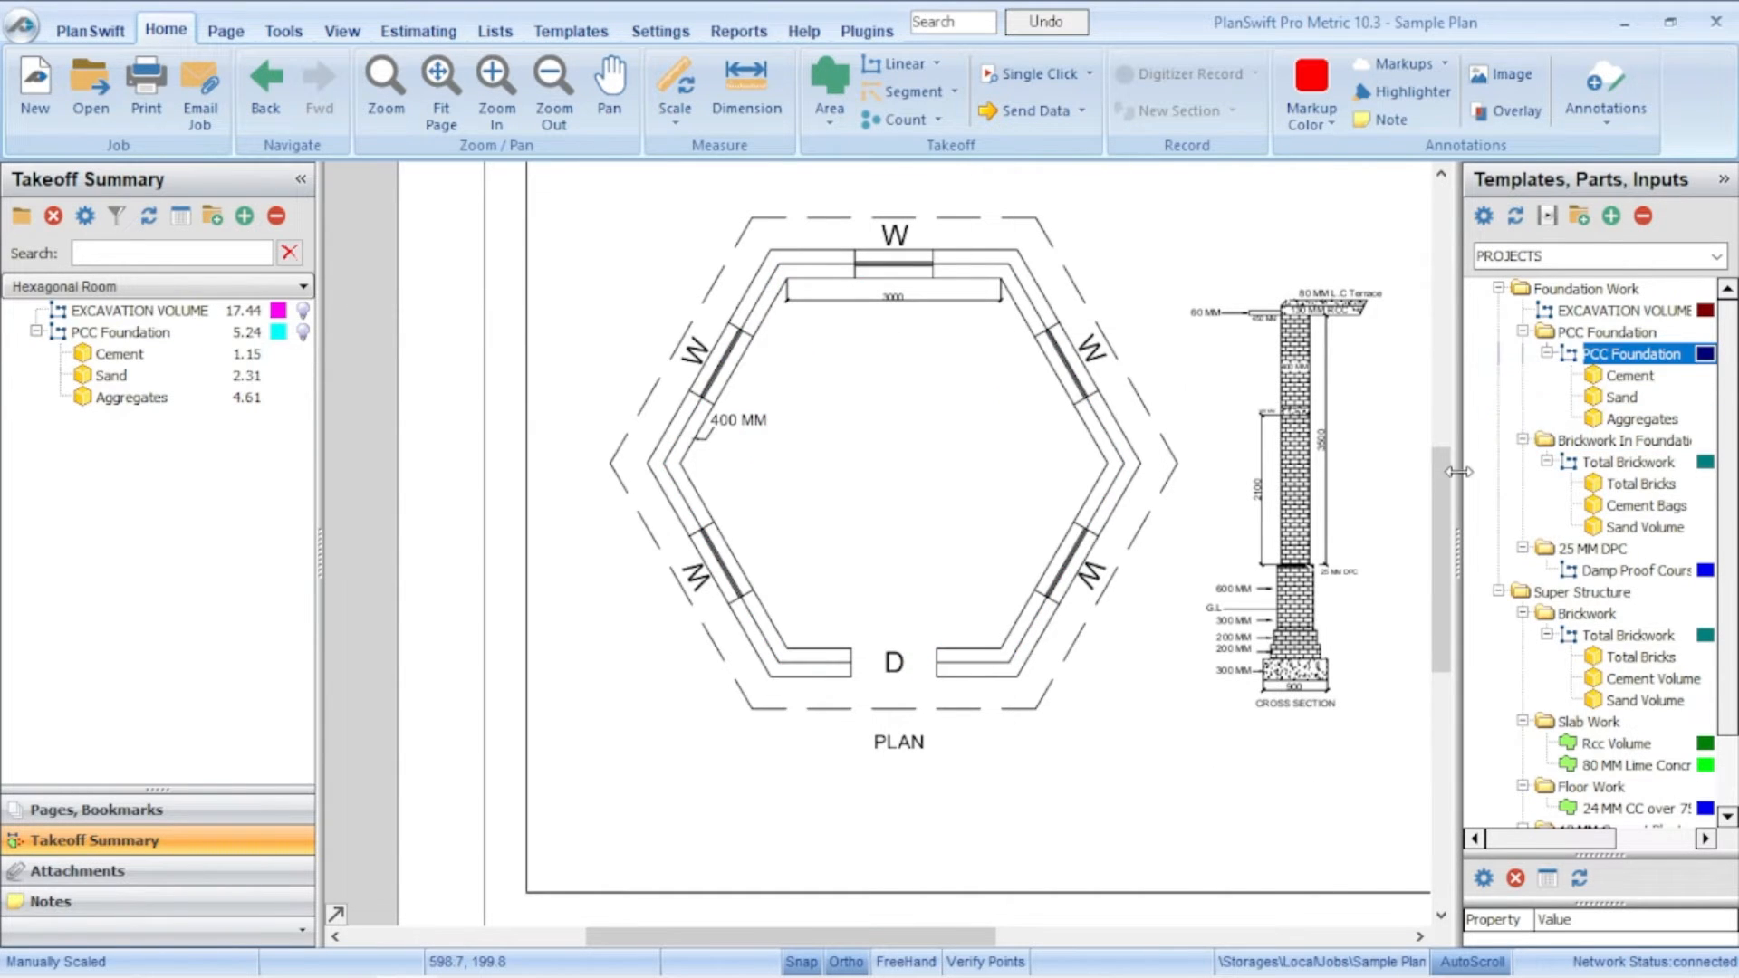
{"action": "left_click_drag", "start_coordinate": [1446, 559], "coordinate": [1410, 561]}
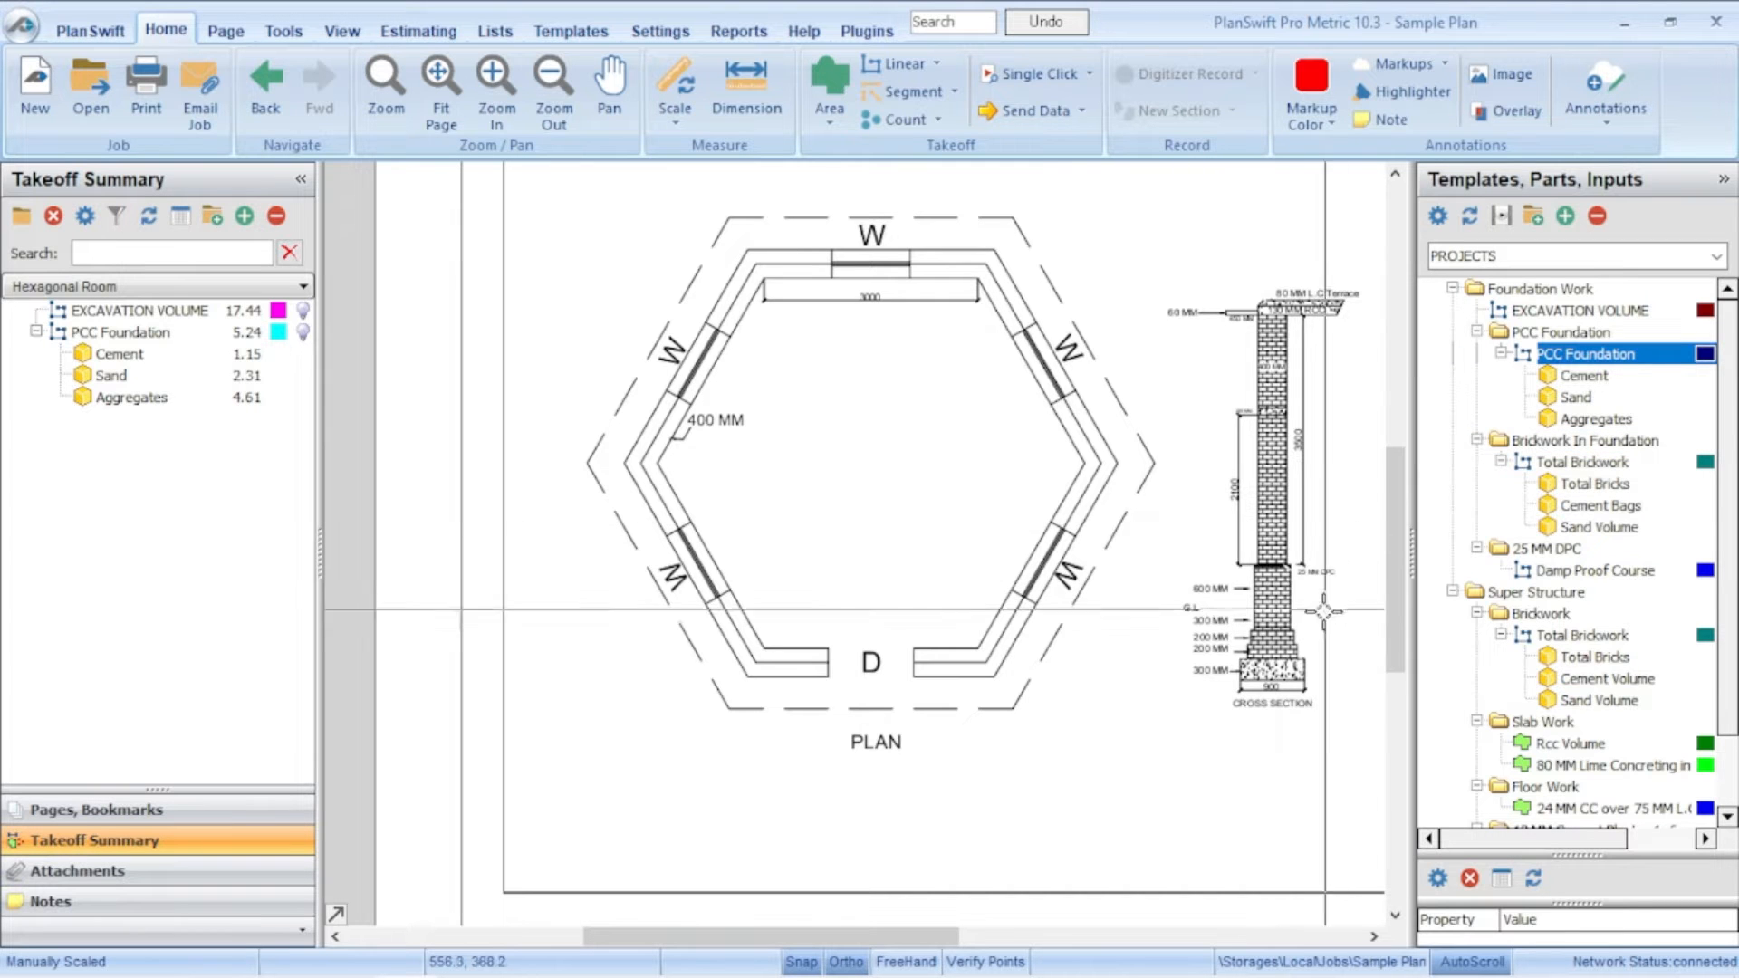
Step: Examine the brick footing courses and plinth wall above the concrete base in the cross section
{"action": "scroll", "coordinate": [1323, 612], "scroll_direction": "up", "scroll_amount": 3}
{"action": "scroll", "coordinate": [1320, 610], "scroll_direction": "down", "scroll_amount": 3}
{"action": "scroll", "coordinate": [1169, 592], "scroll_direction": "up", "scroll_amount": 3}
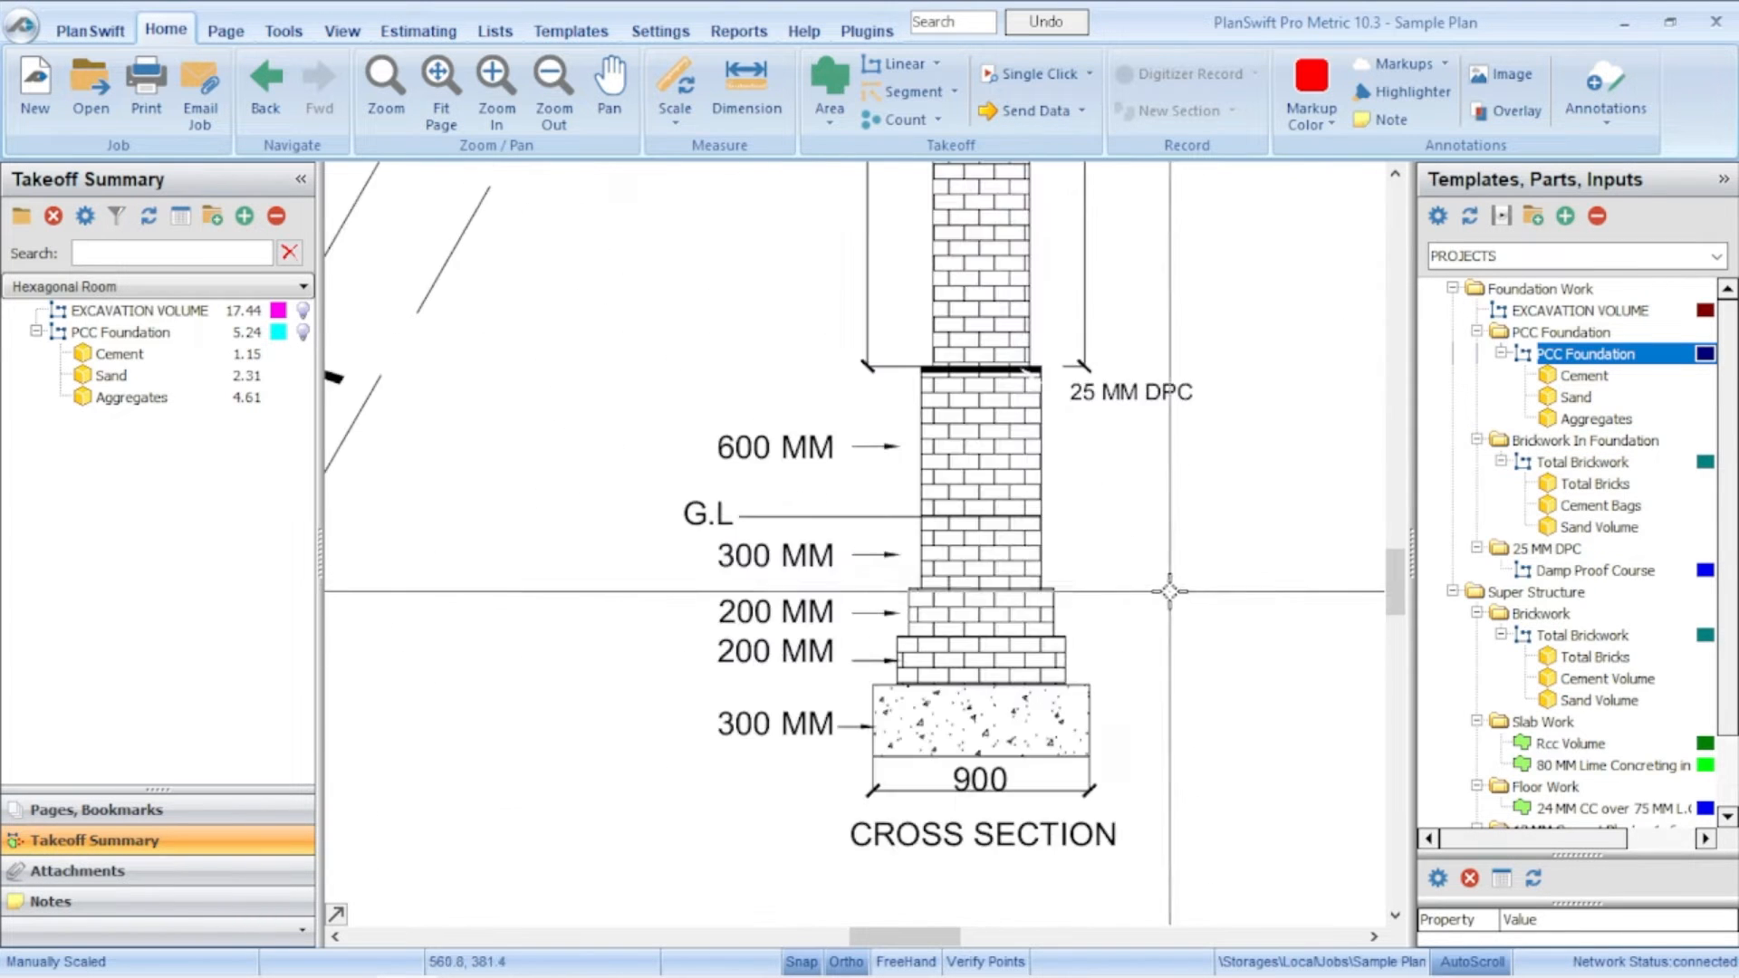
{"action": "scroll", "coordinate": [1169, 592], "scroll_direction": "down", "scroll_amount": 3}
{"action": "scroll", "coordinate": [1123, 487], "scroll_direction": "up", "scroll_amount": 3}
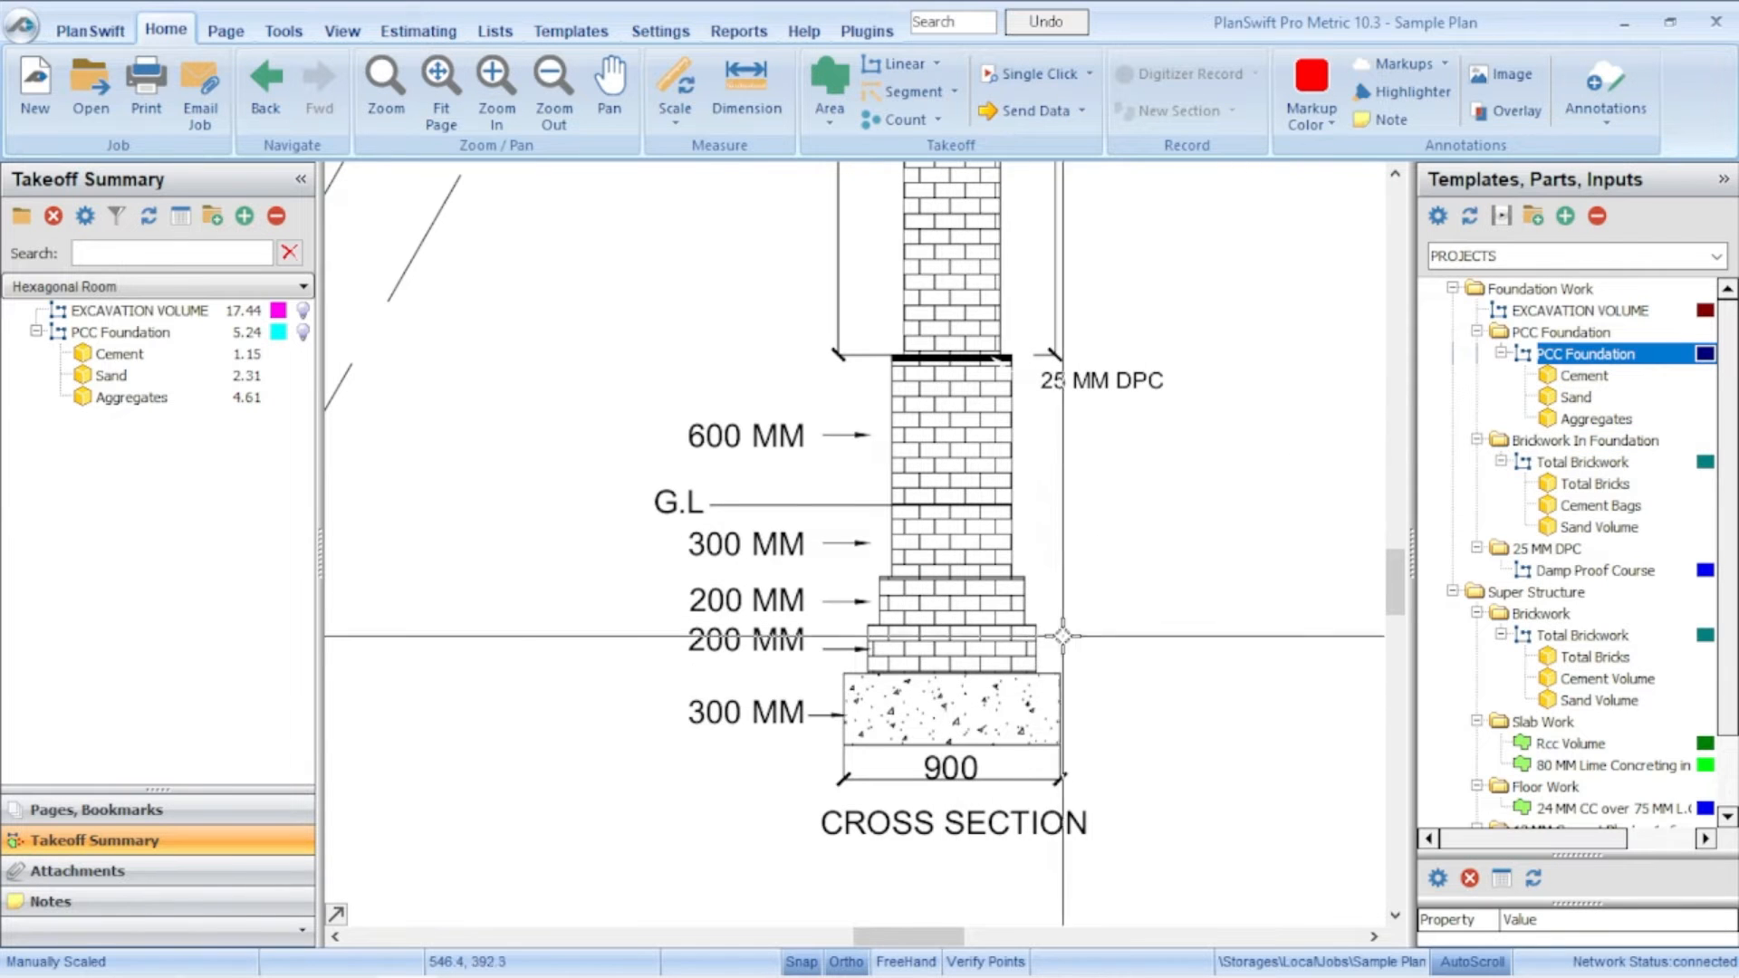
{"action": "scroll", "coordinate": [1062, 636], "scroll_direction": "up", "scroll_amount": 3}
{"action": "scroll", "coordinate": [1090, 613], "scroll_direction": "down", "scroll_amount": 2}
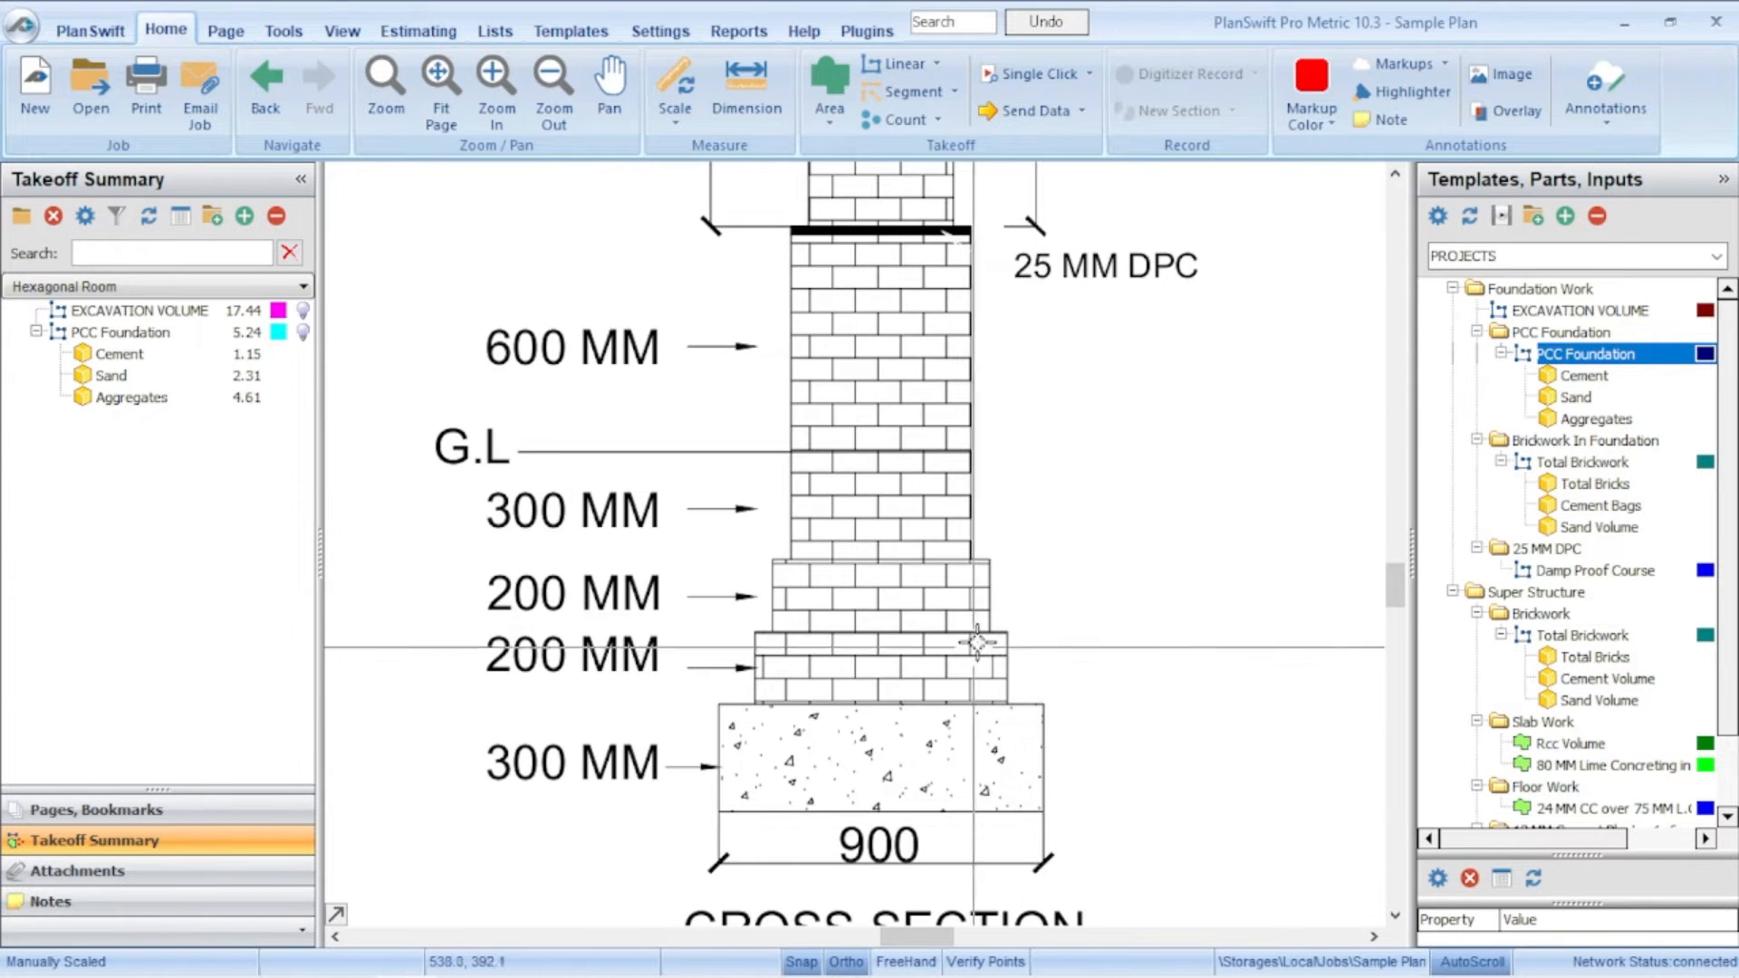
{"action": "scroll", "coordinate": [977, 642], "scroll_direction": "down", "scroll_amount": 2}
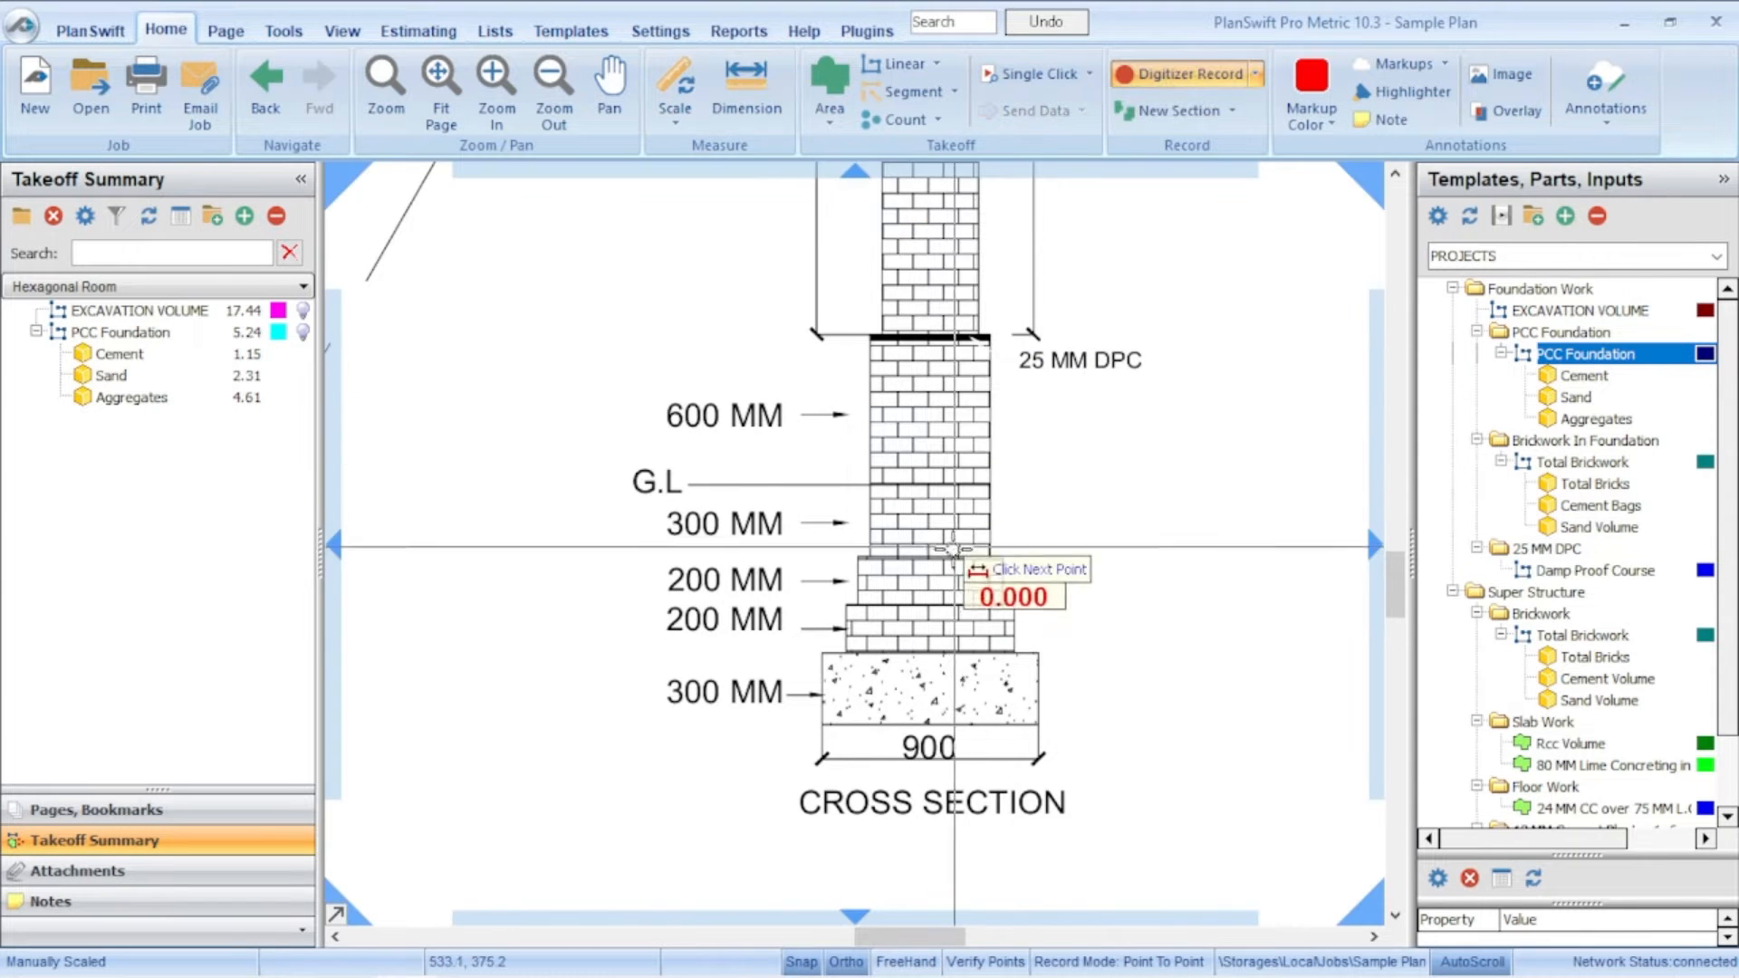
Step: Measure the width of the lowest brick footing in the cross section with the Dimension tool
{"action": "scroll", "coordinate": [826, 650], "scroll_direction": "up", "scroll_amount": 3}
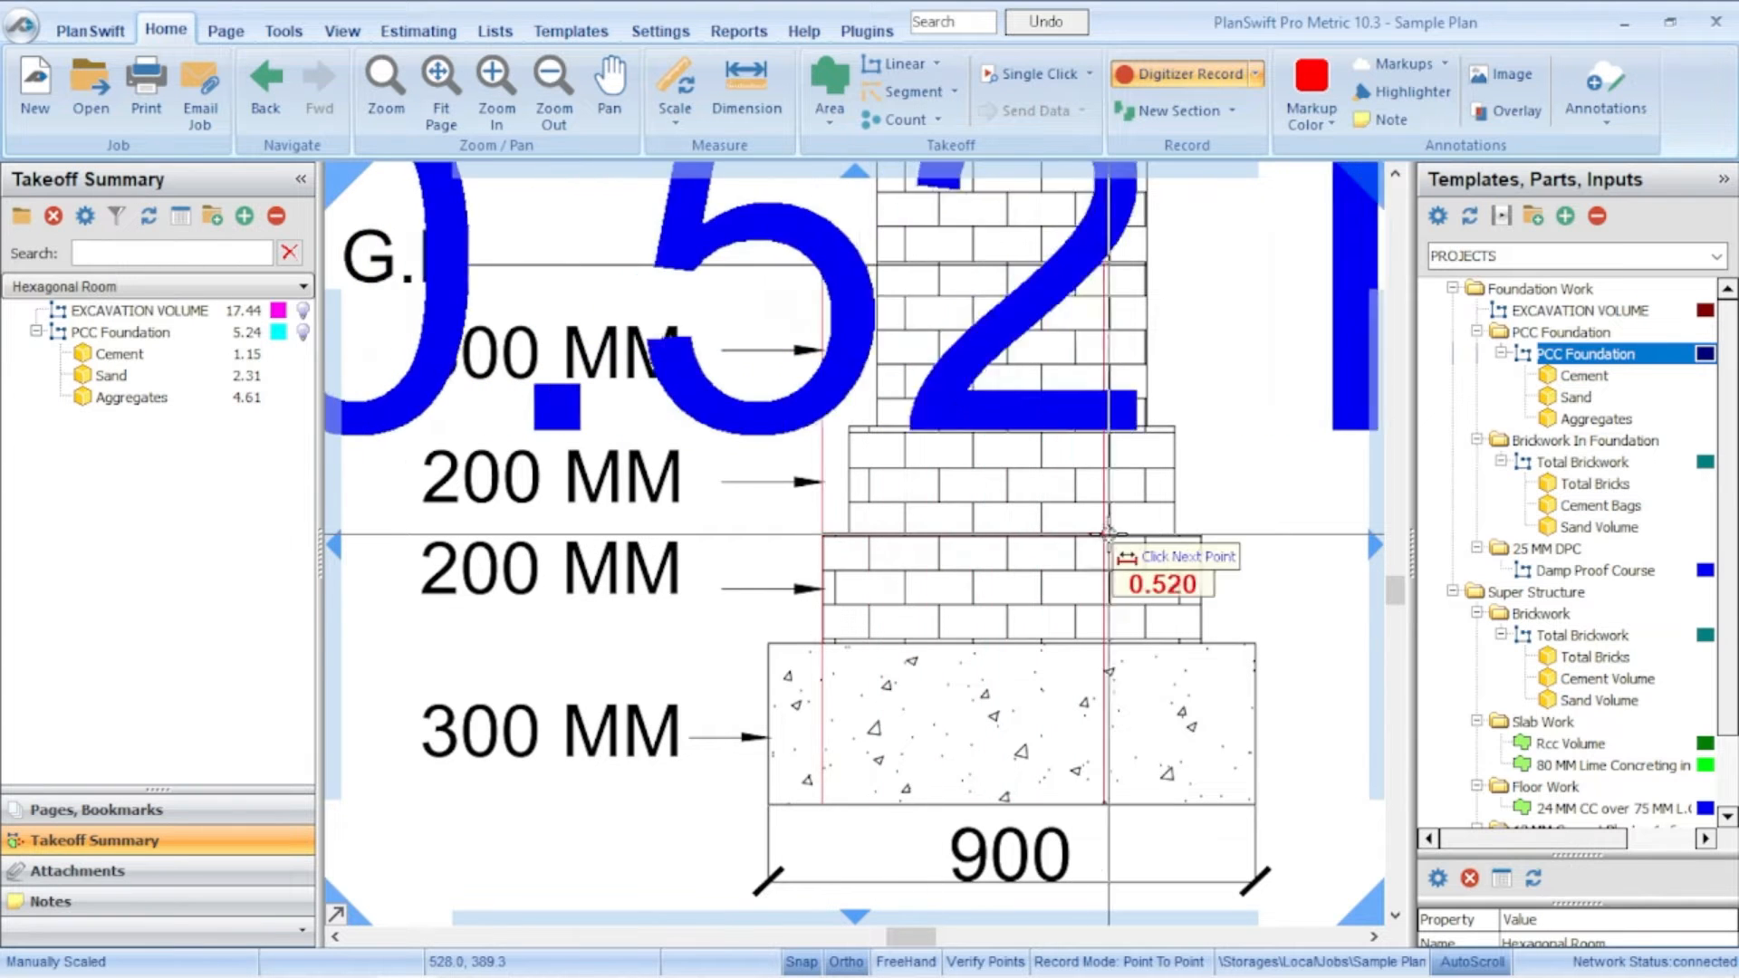
{"action": "left_click", "coordinate": [1200, 536]}
{"action": "scroll", "coordinate": [1200, 536], "scroll_direction": "down", "scroll_amount": 3}
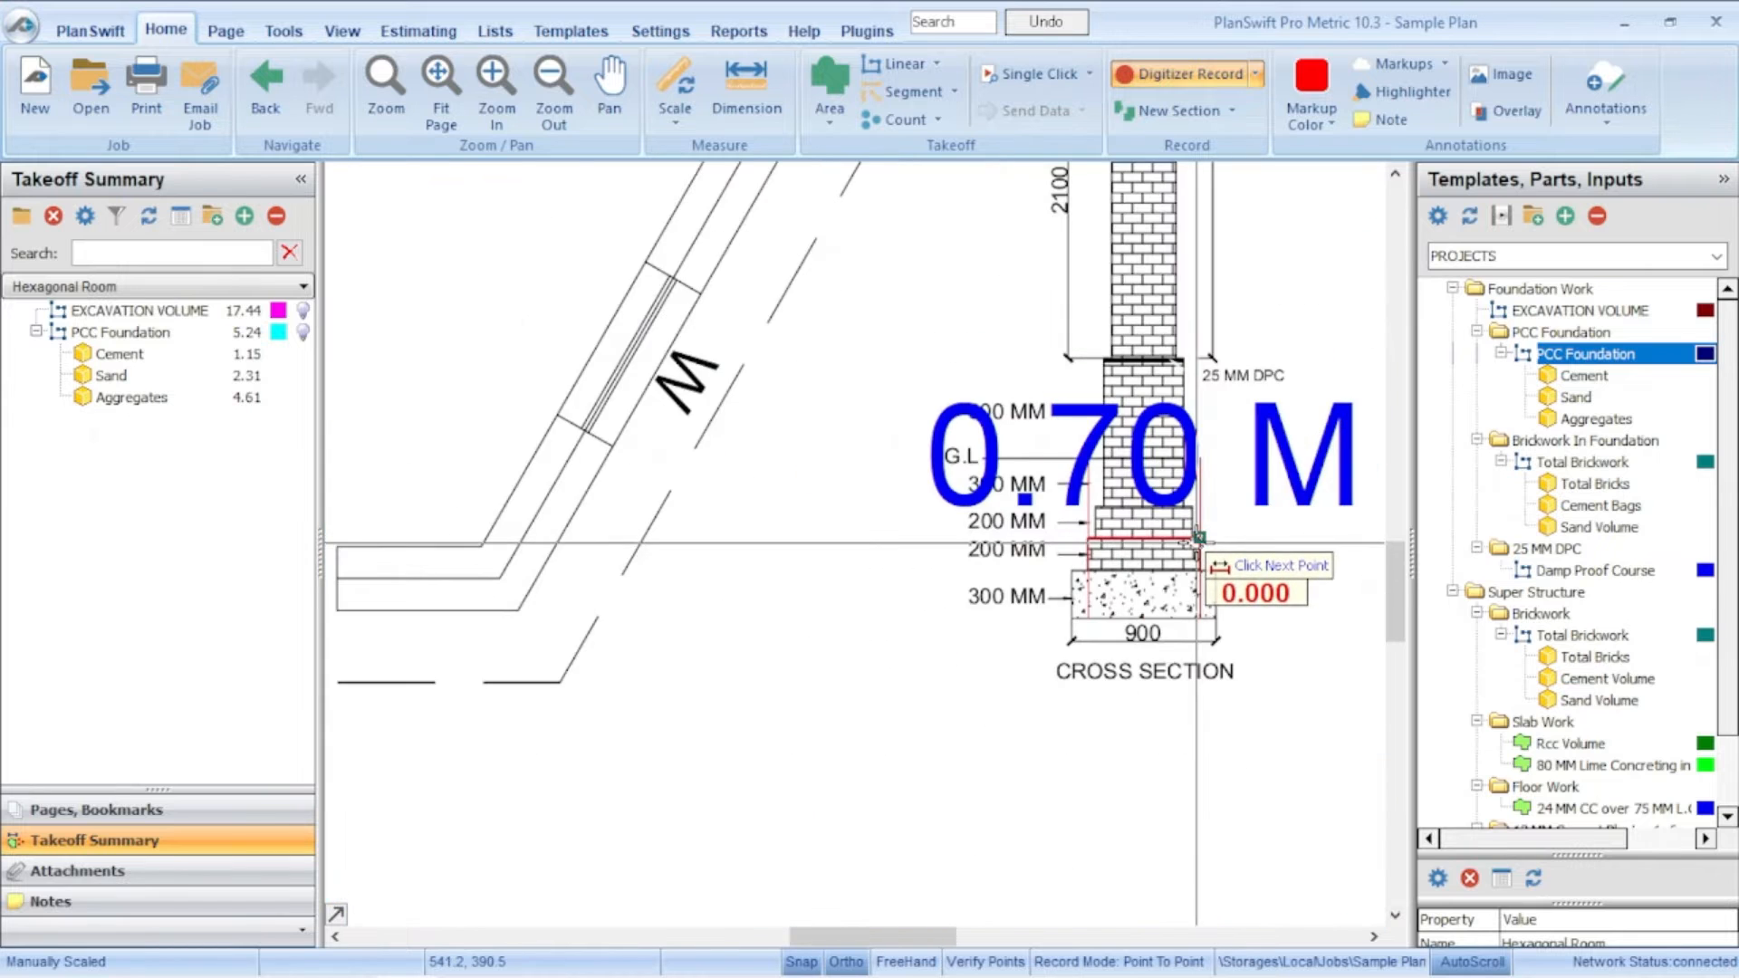
Step: Measure the width of the plinth wall just above the brick footings in the cross section
{"action": "scroll", "coordinate": [1197, 537], "scroll_direction": "up", "scroll_amount": 2}
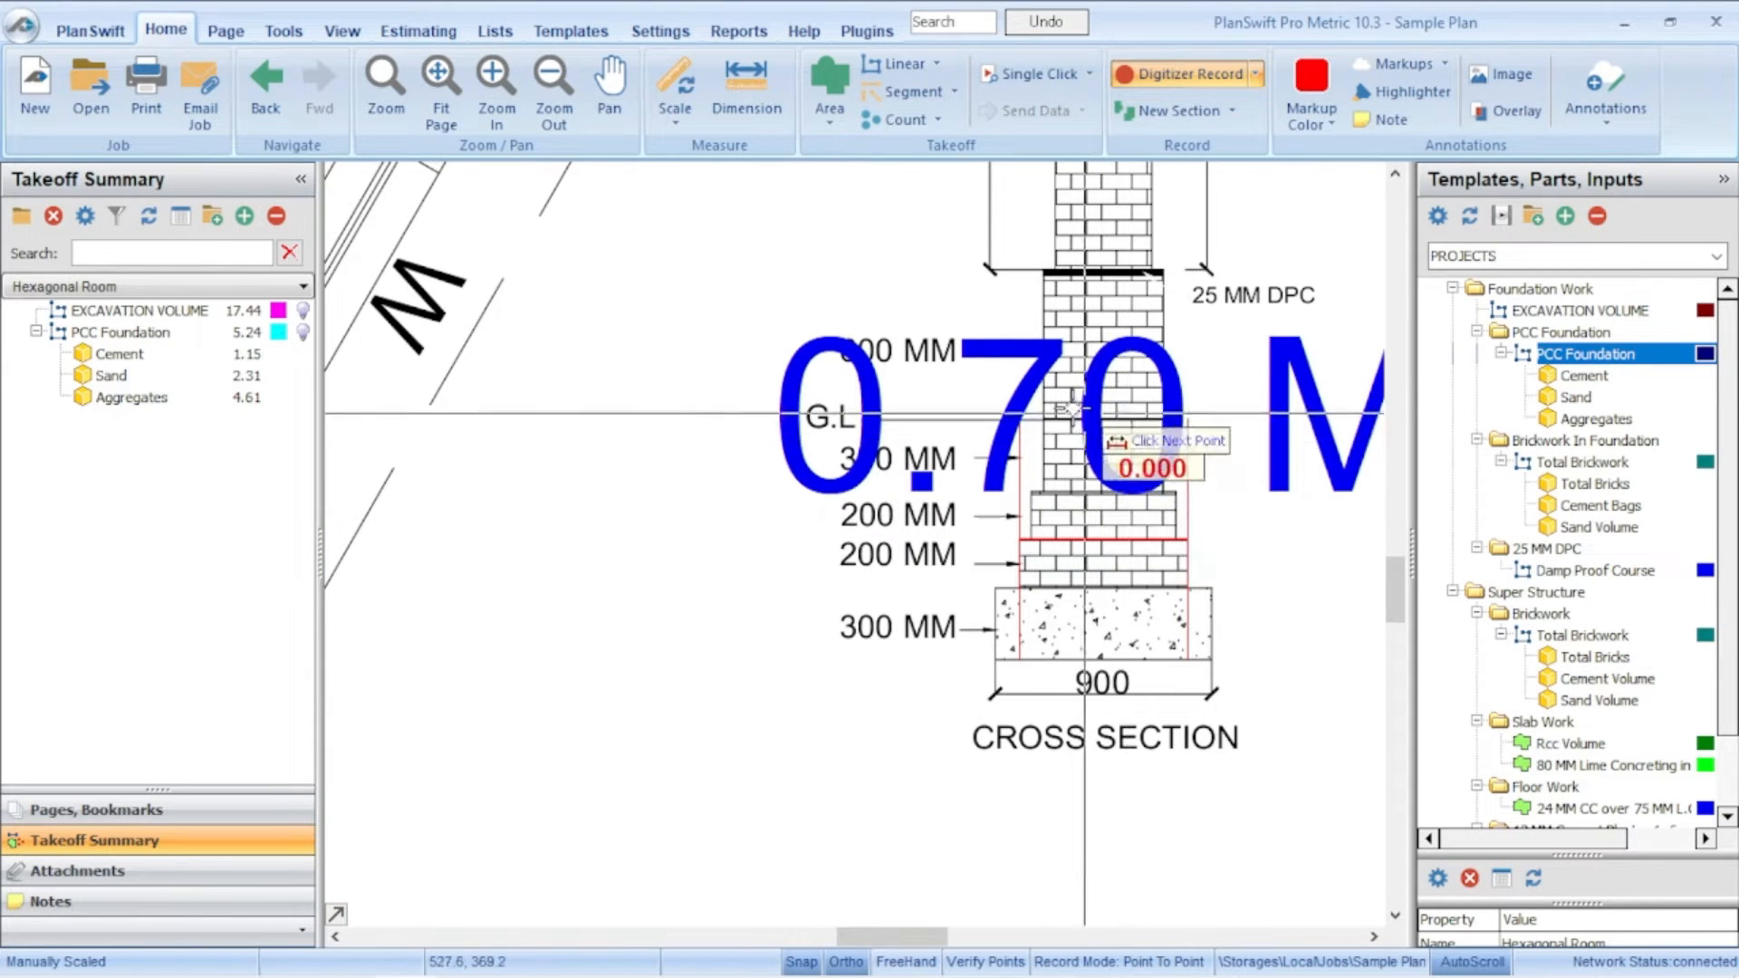
{"action": "scroll", "coordinate": [1182, 508], "scroll_direction": "up", "scroll_amount": 2}
{"action": "scroll", "coordinate": [1018, 517], "scroll_direction": "down", "scroll_amount": 2}
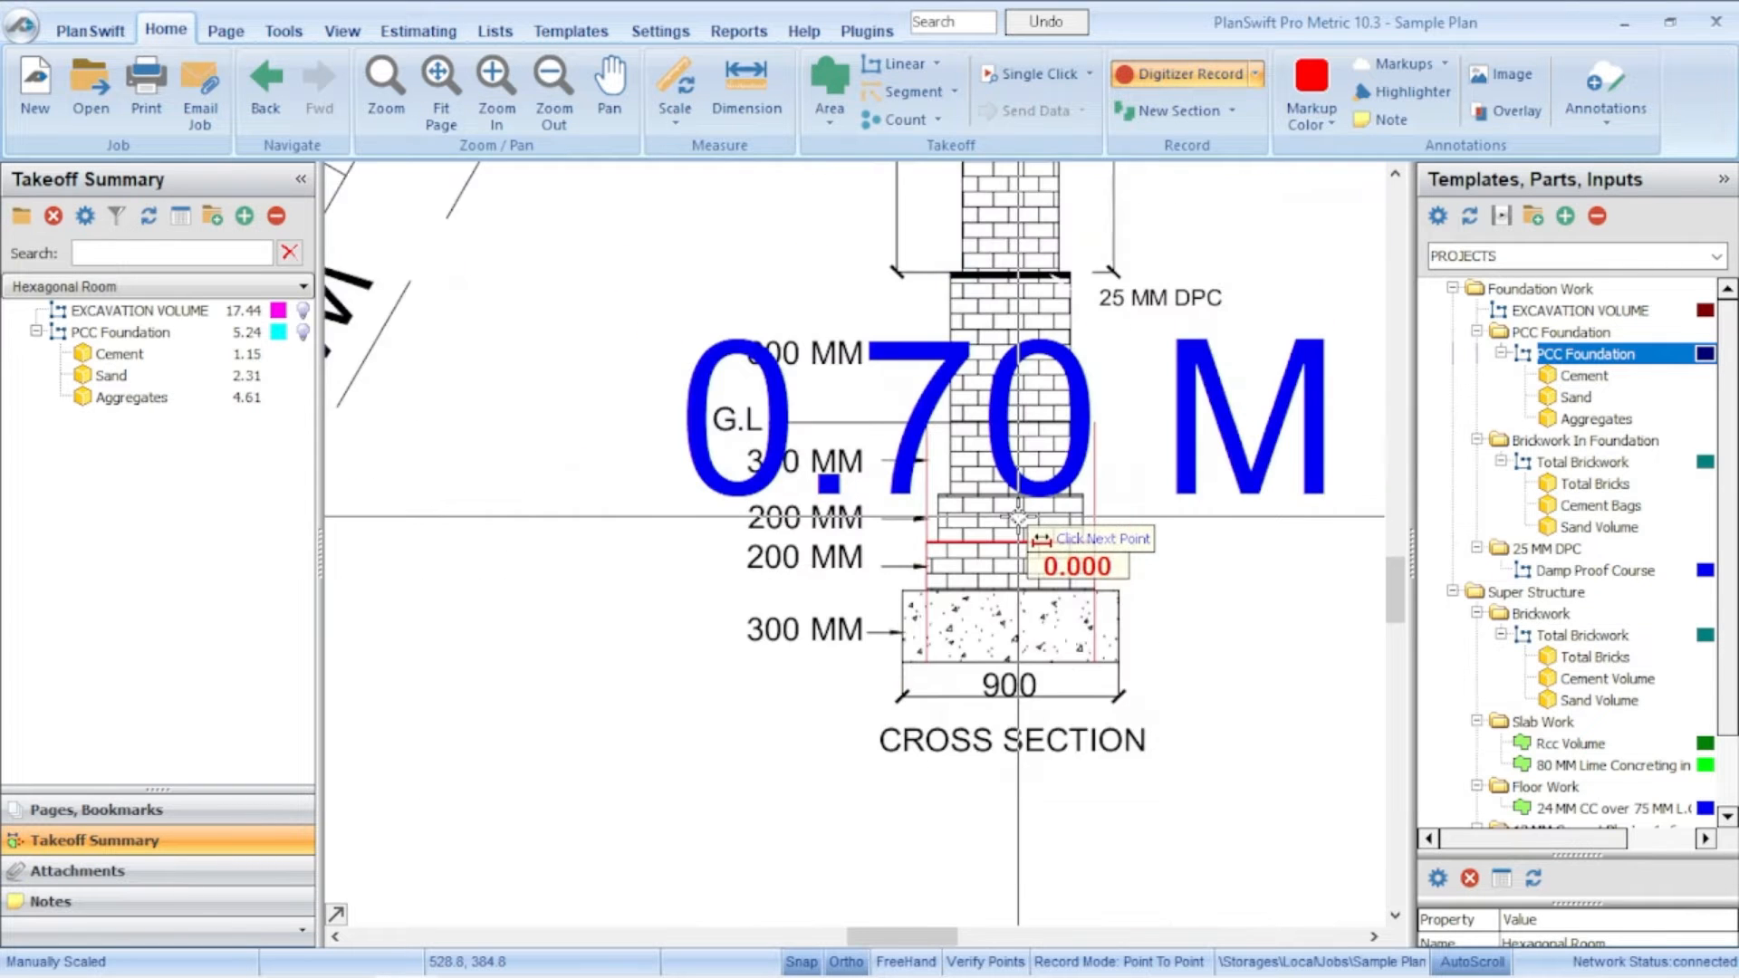
{"action": "scroll", "coordinate": [997, 534], "scroll_direction": "up", "scroll_amount": 4}
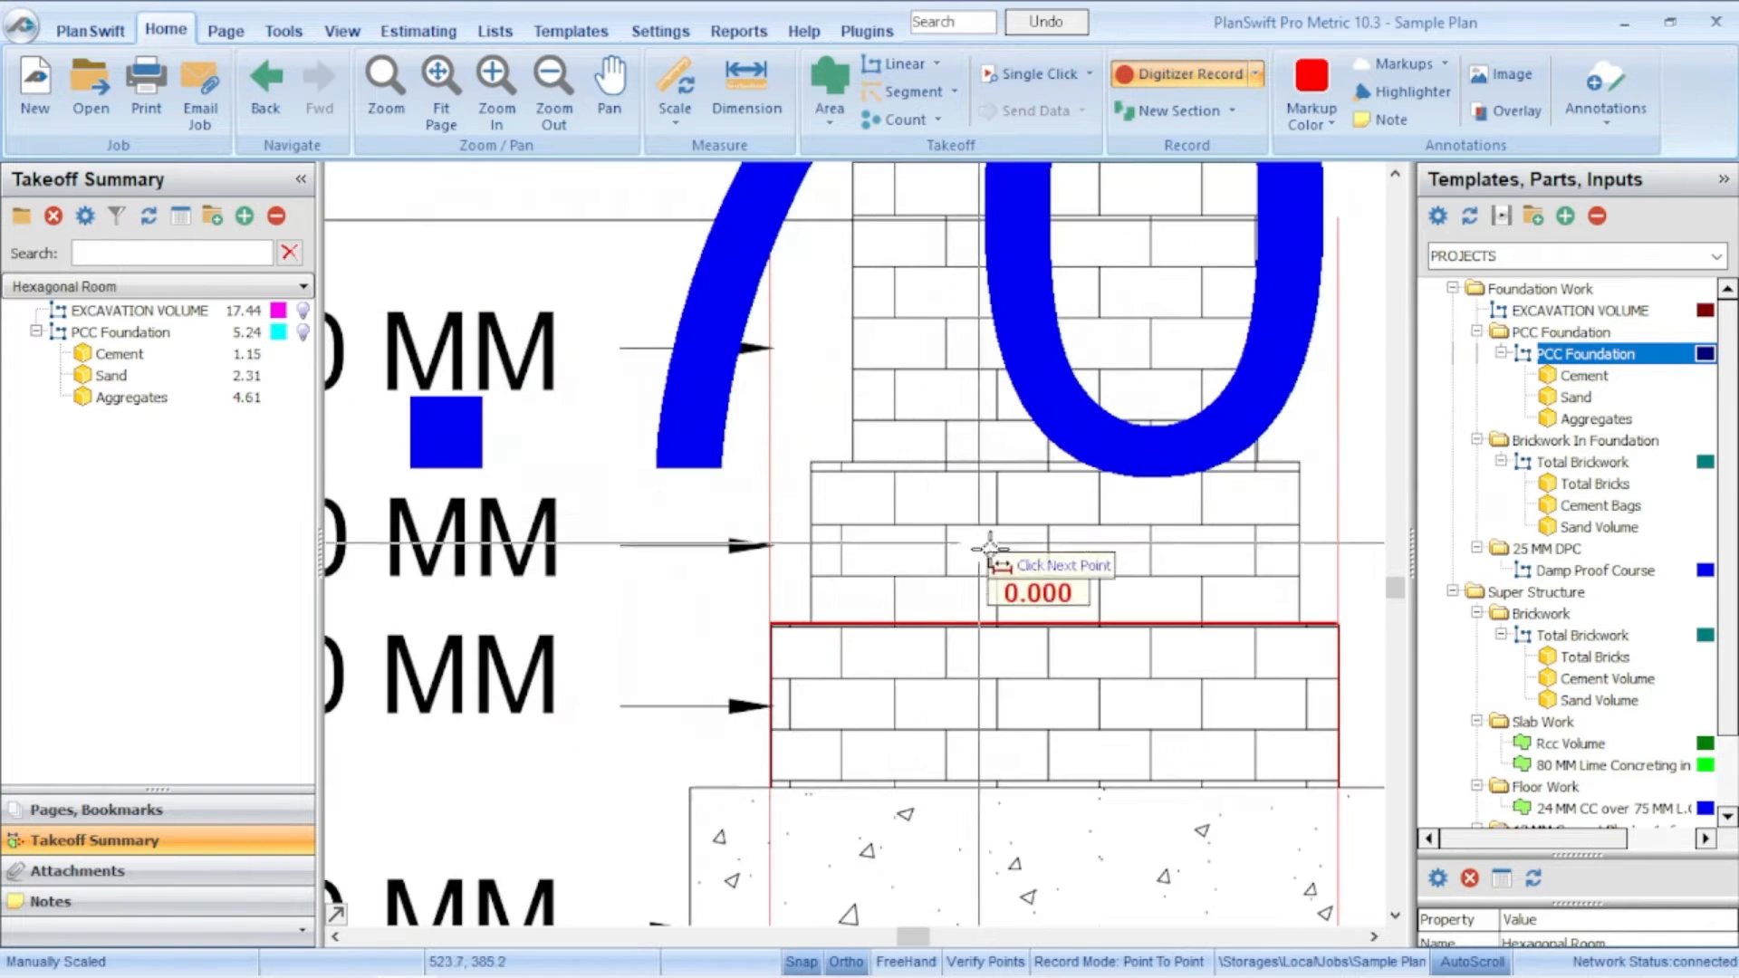
{"action": "left_click", "coordinate": [852, 460]}
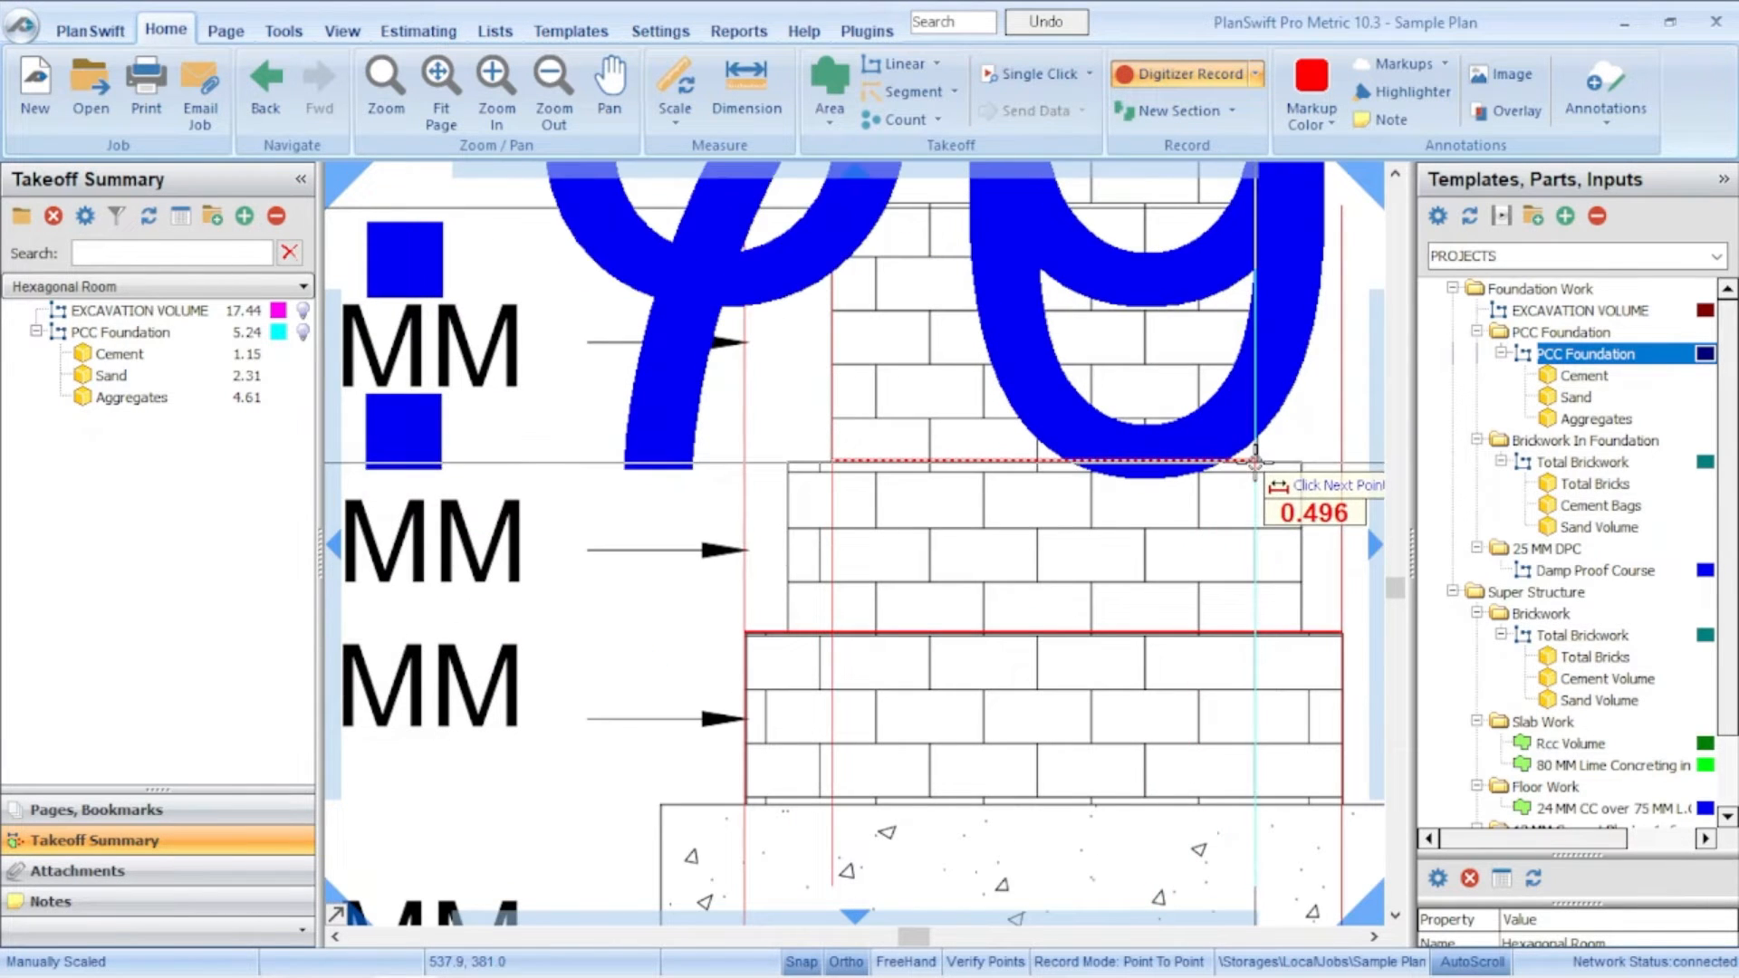
{"action": "left_click", "coordinate": [1255, 461]}
{"action": "scroll", "coordinate": [1138, 484], "scroll_direction": "down", "scroll_amount": 3}
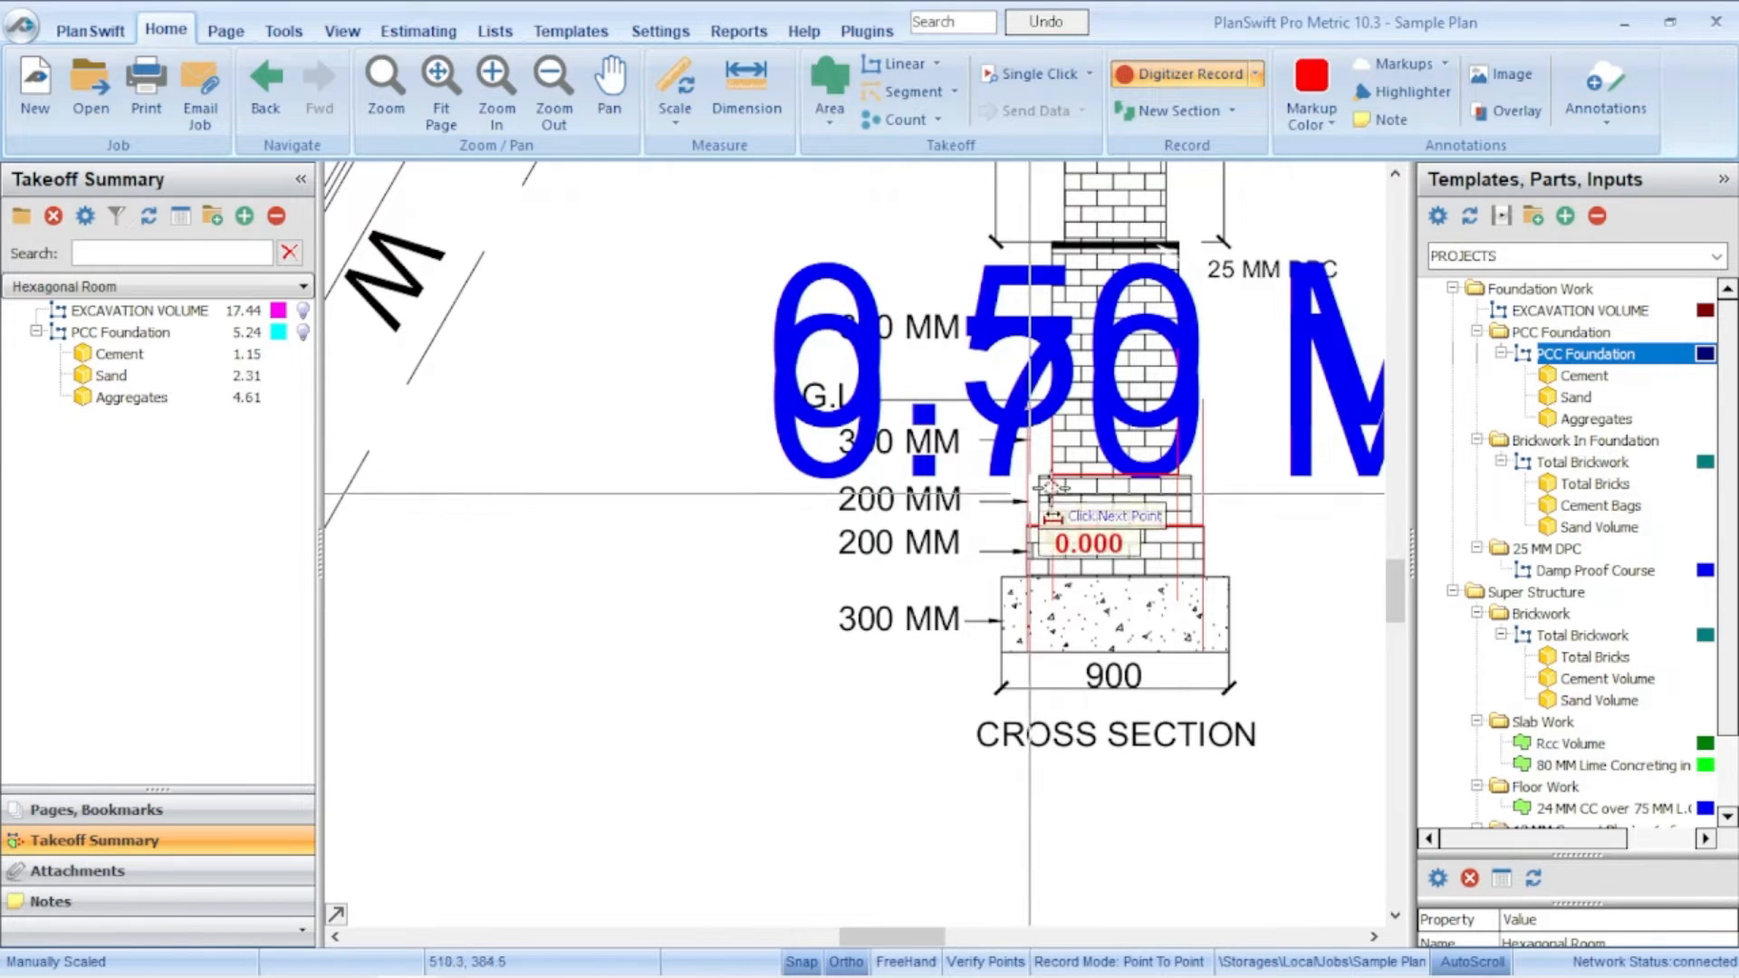
Step: Hide the footing and plinth wall dimensions drawn over the cross section
{"action": "scroll", "coordinate": [1136, 512], "scroll_direction": "up", "scroll_amount": 3}
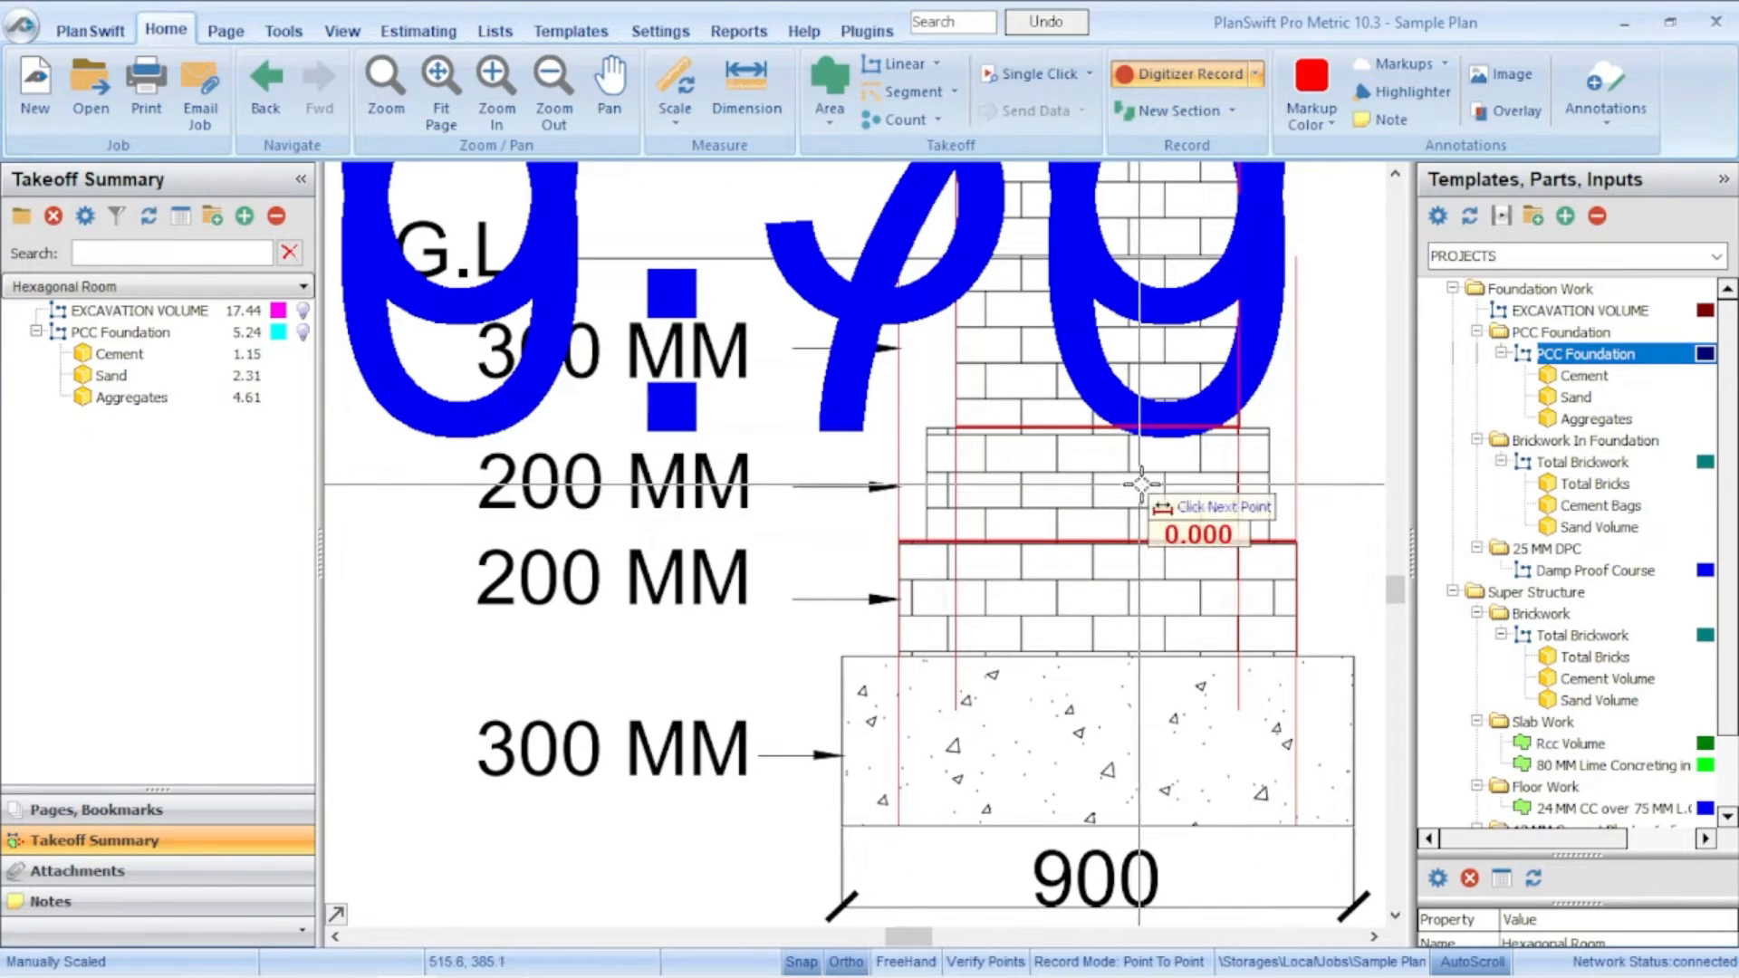
{"action": "scroll", "coordinate": [892, 448], "scroll_direction": "down", "scroll_amount": 3}
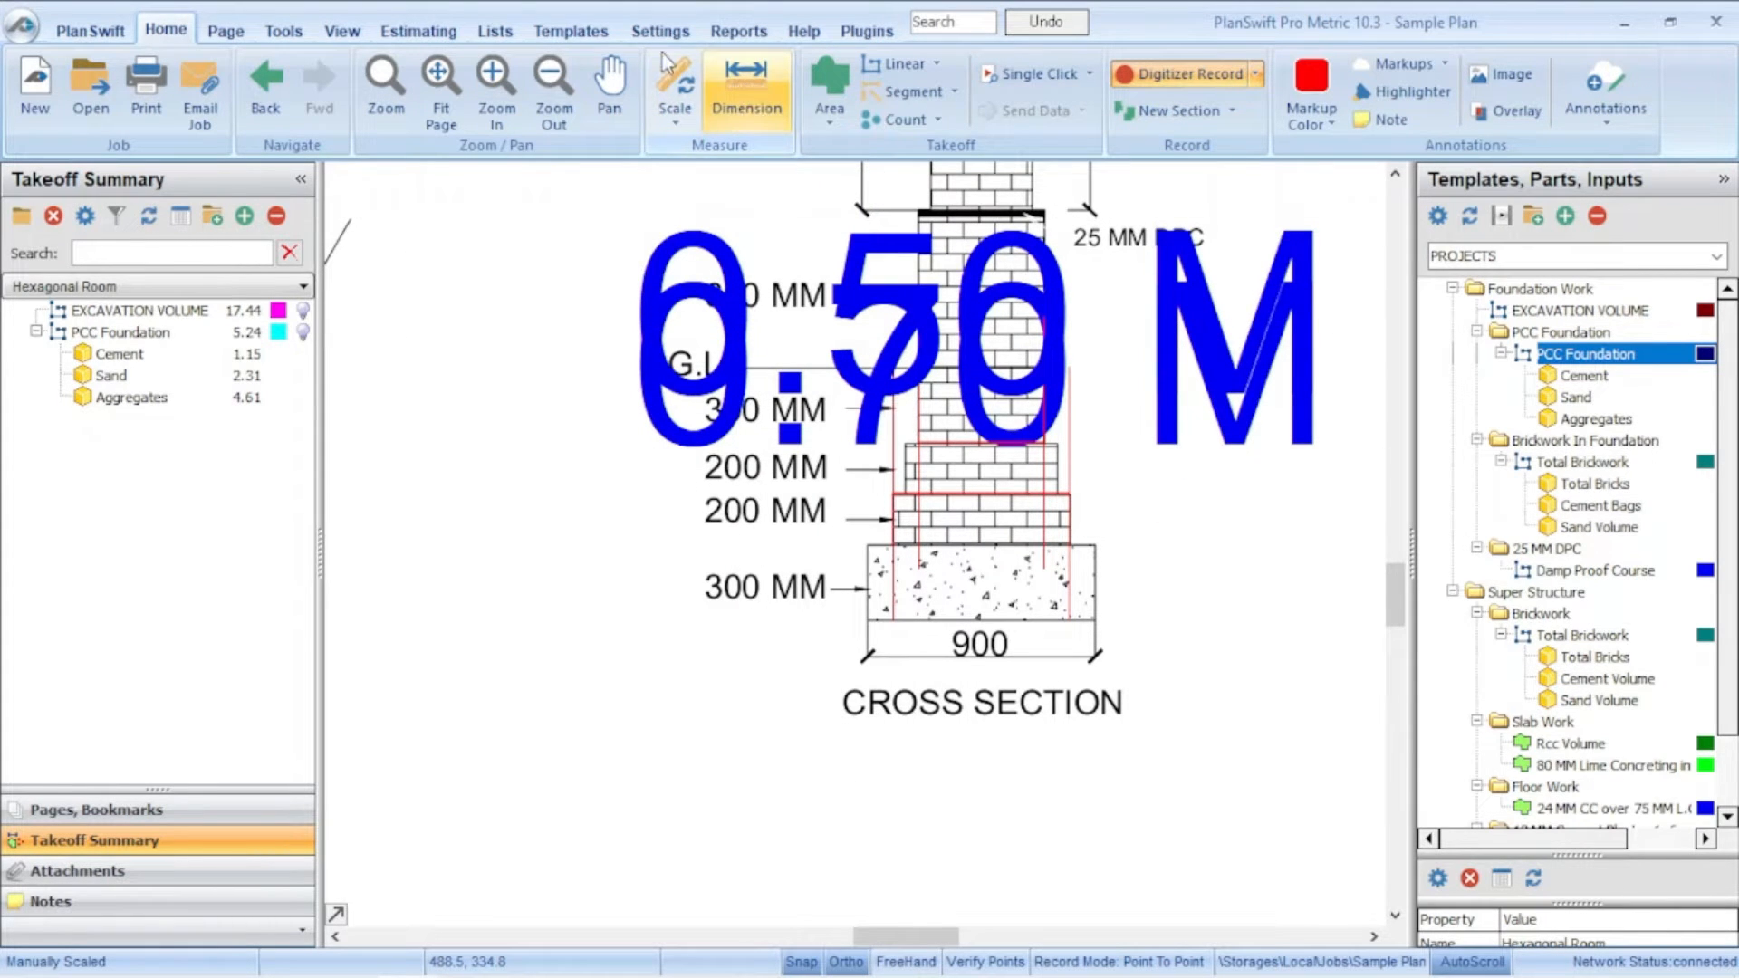
{"action": "left_click", "coordinate": [345, 33]}
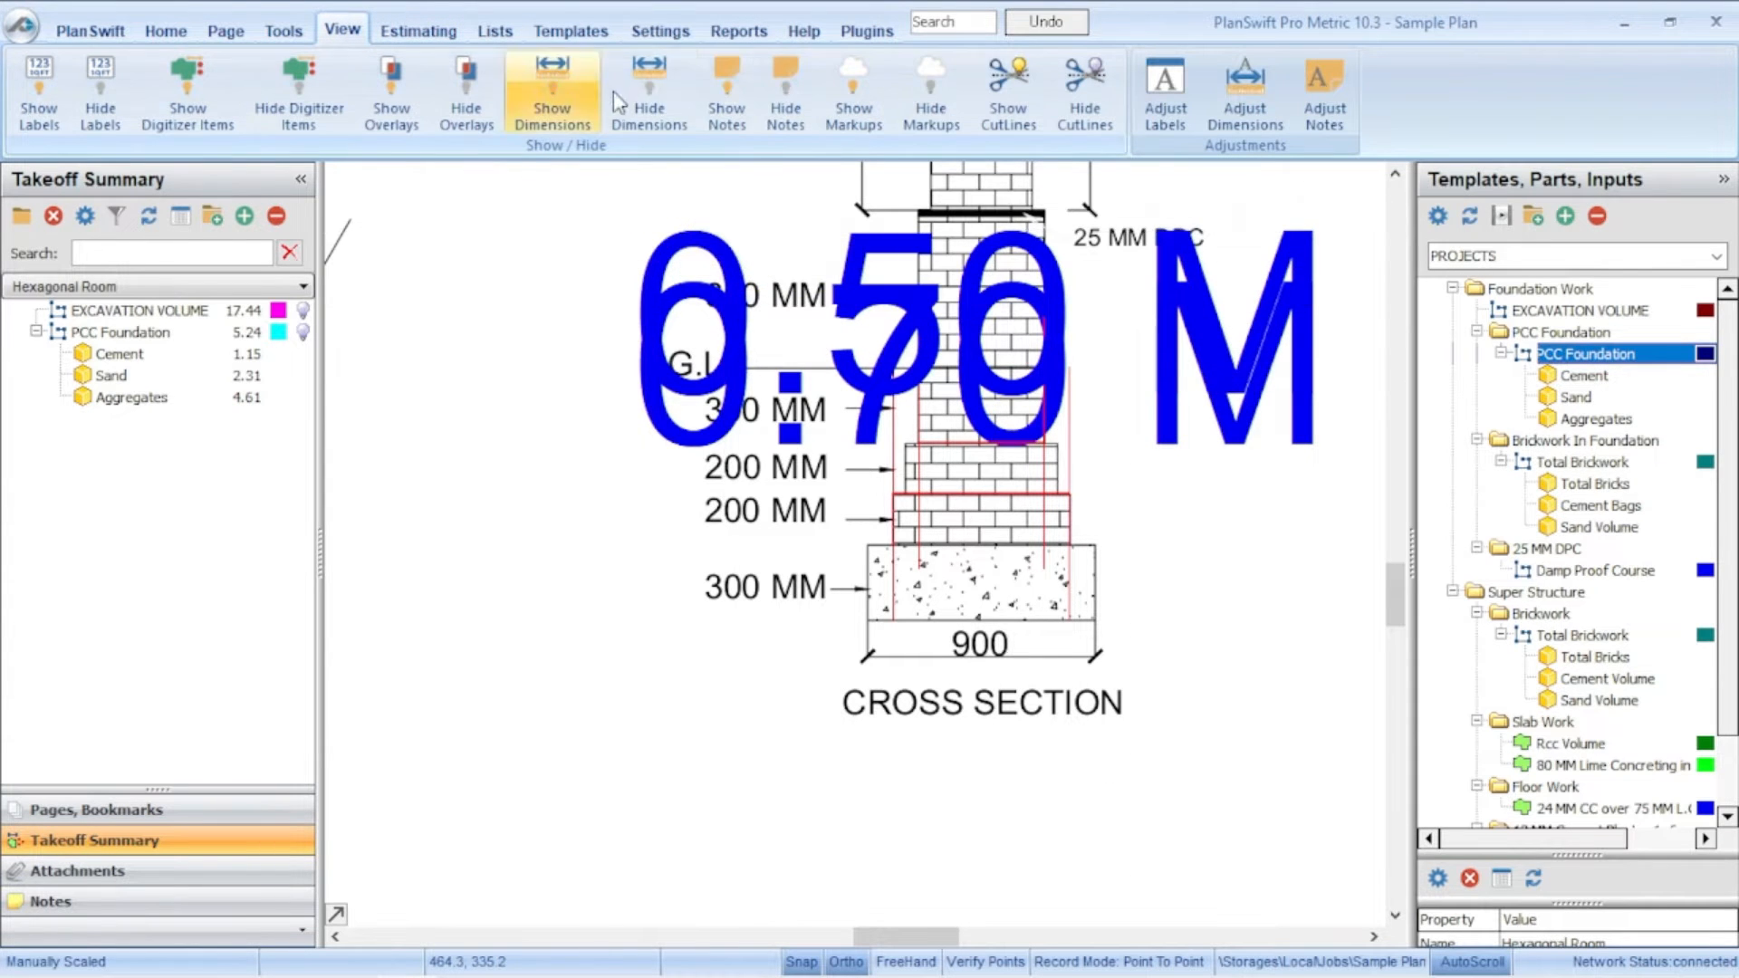
{"action": "left_click", "coordinate": [656, 73]}
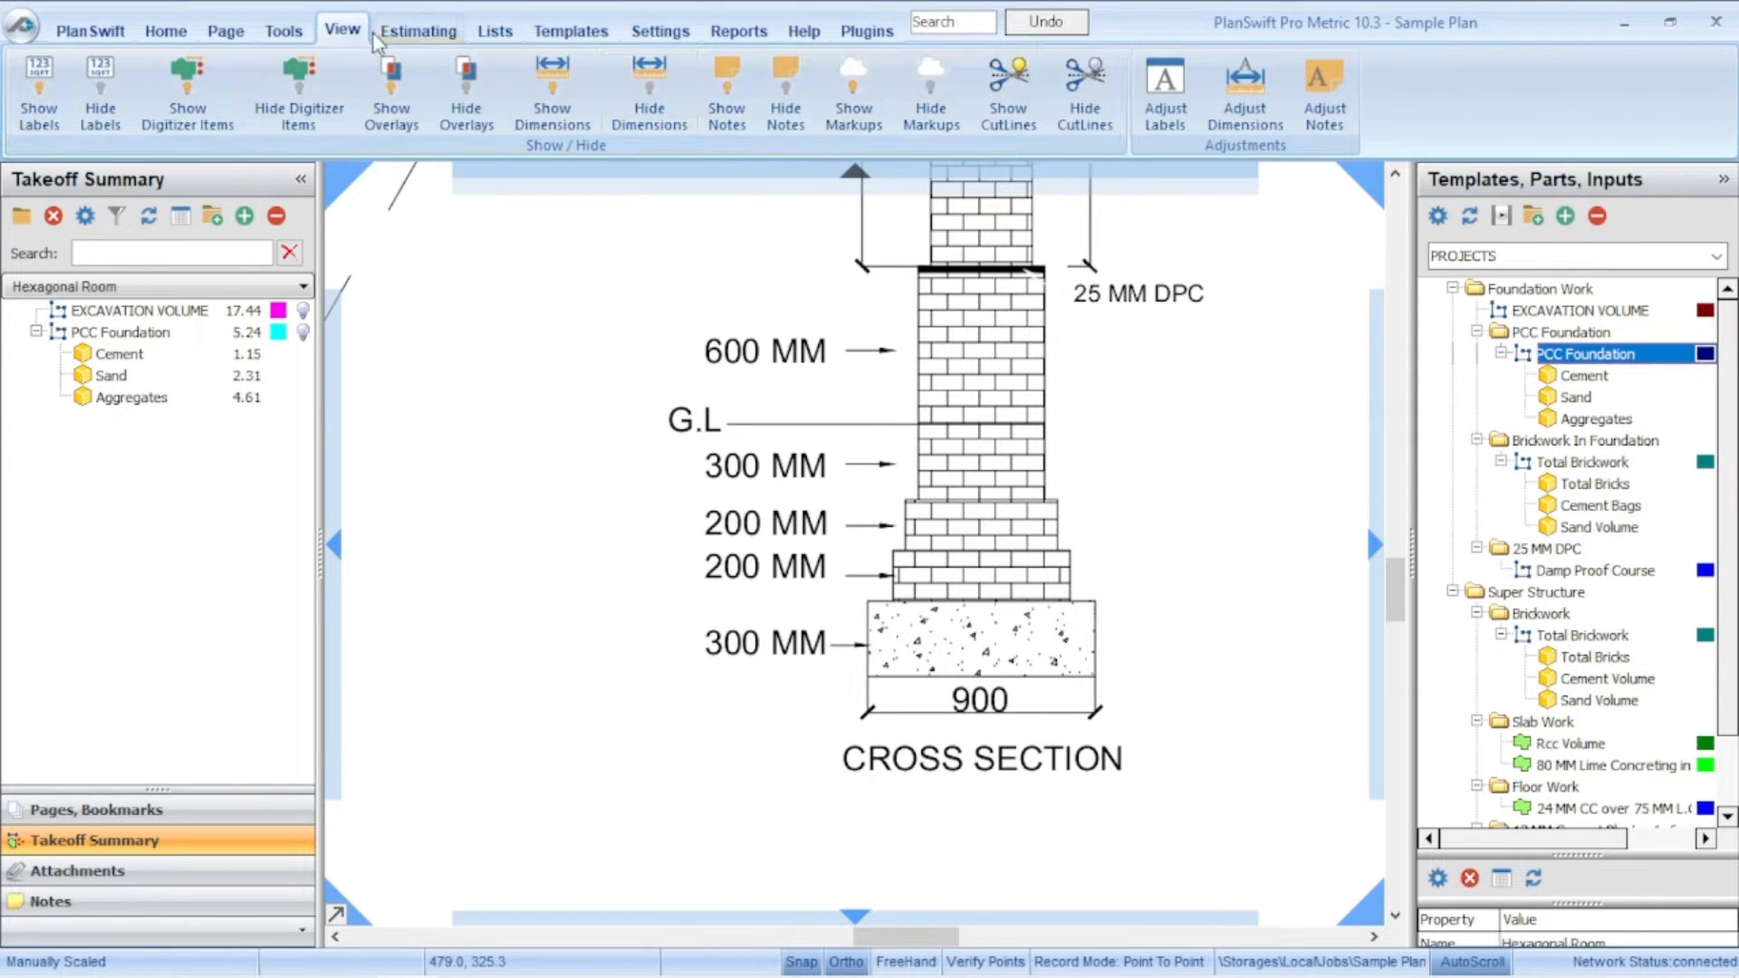
Step: Measure the width of the second brick footing in the cross section with the Dimension tool
{"action": "left_click", "coordinate": [166, 30]}
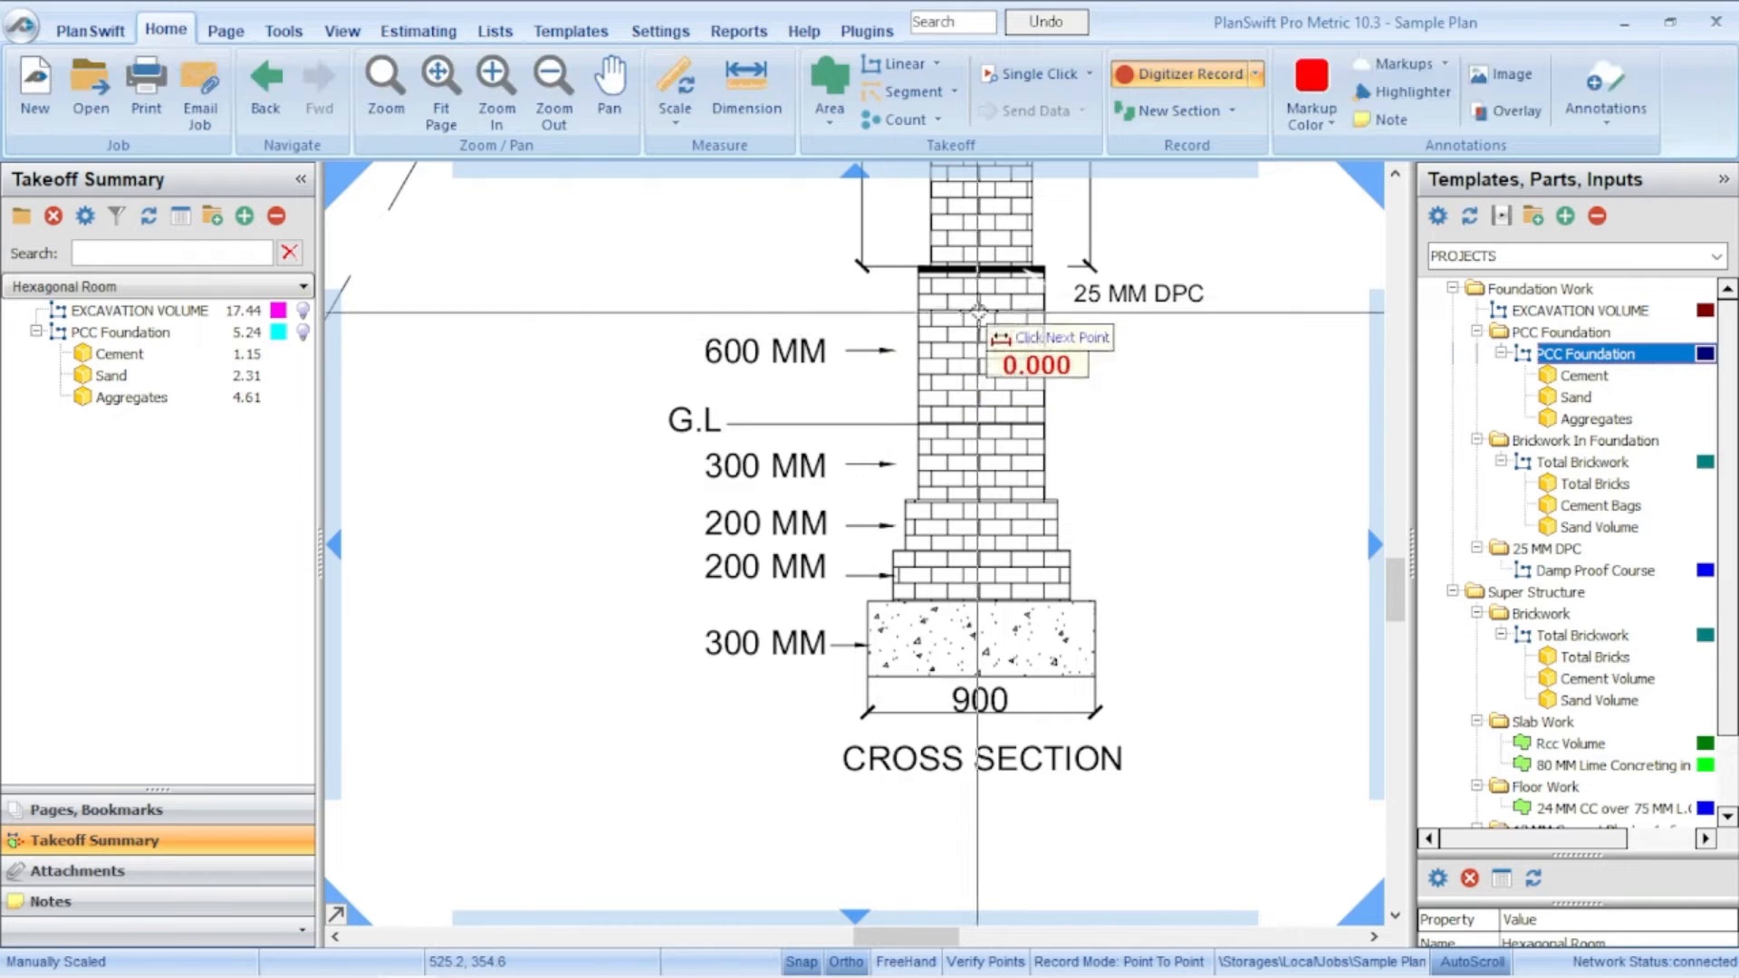
{"action": "left_click", "coordinate": [746, 90]}
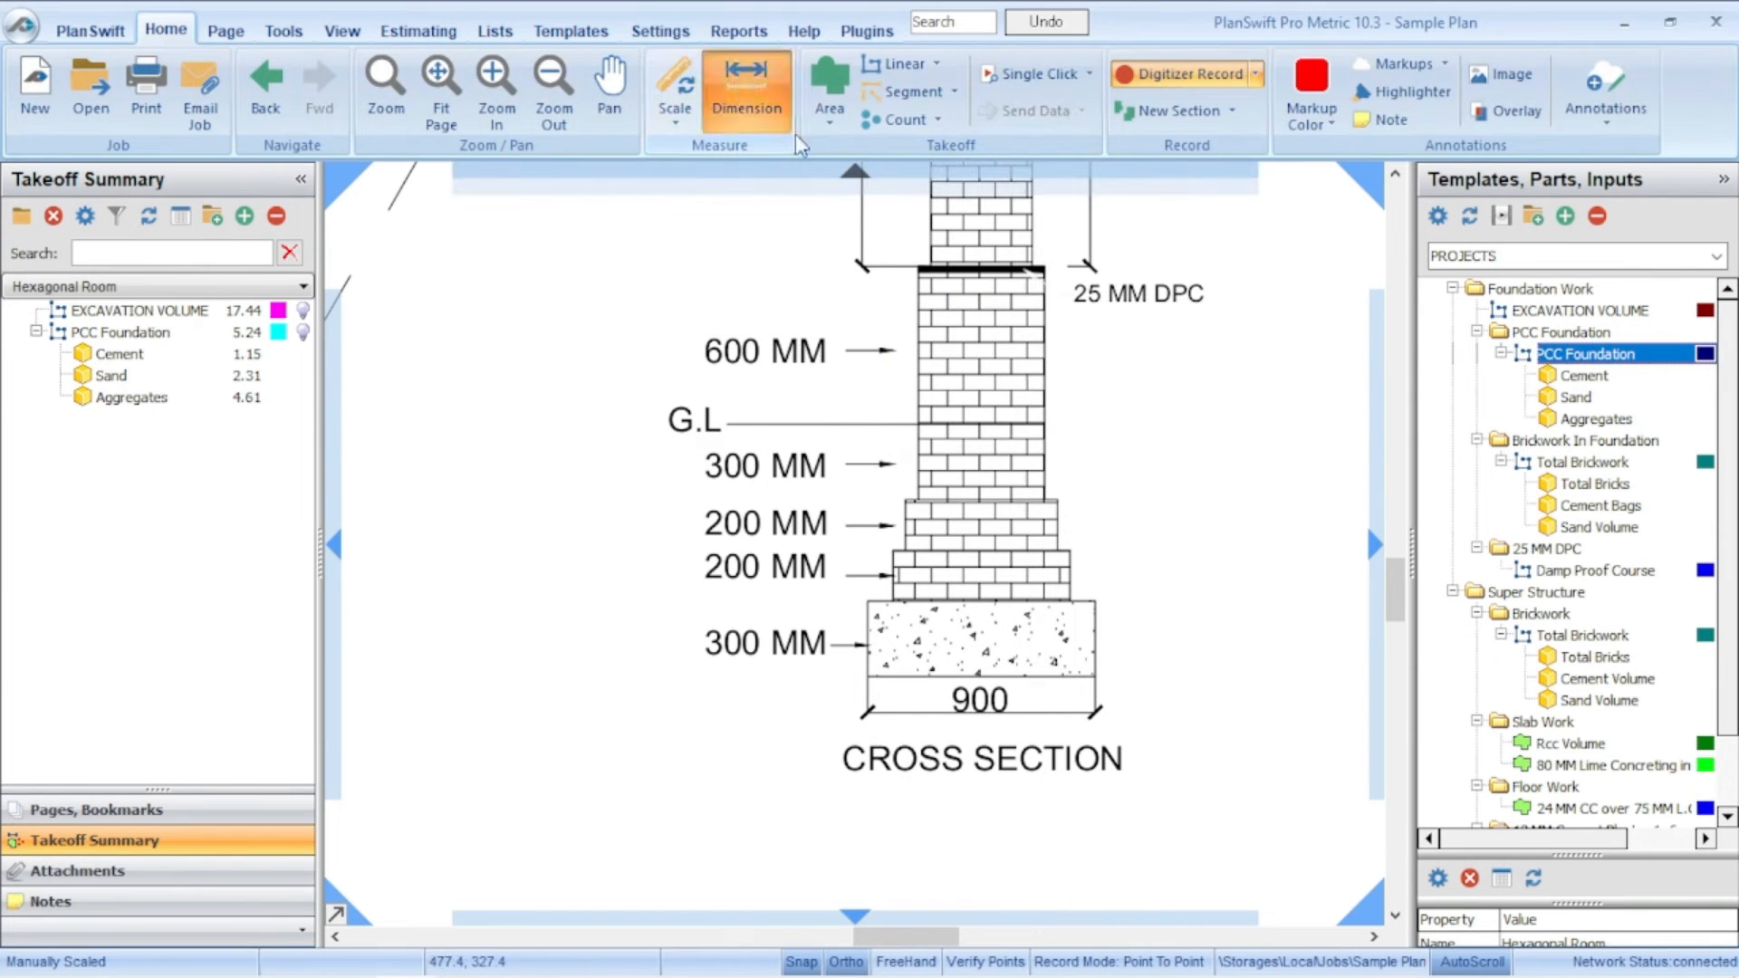
{"action": "scroll", "coordinate": [1079, 619], "scroll_direction": "up", "scroll_amount": 3}
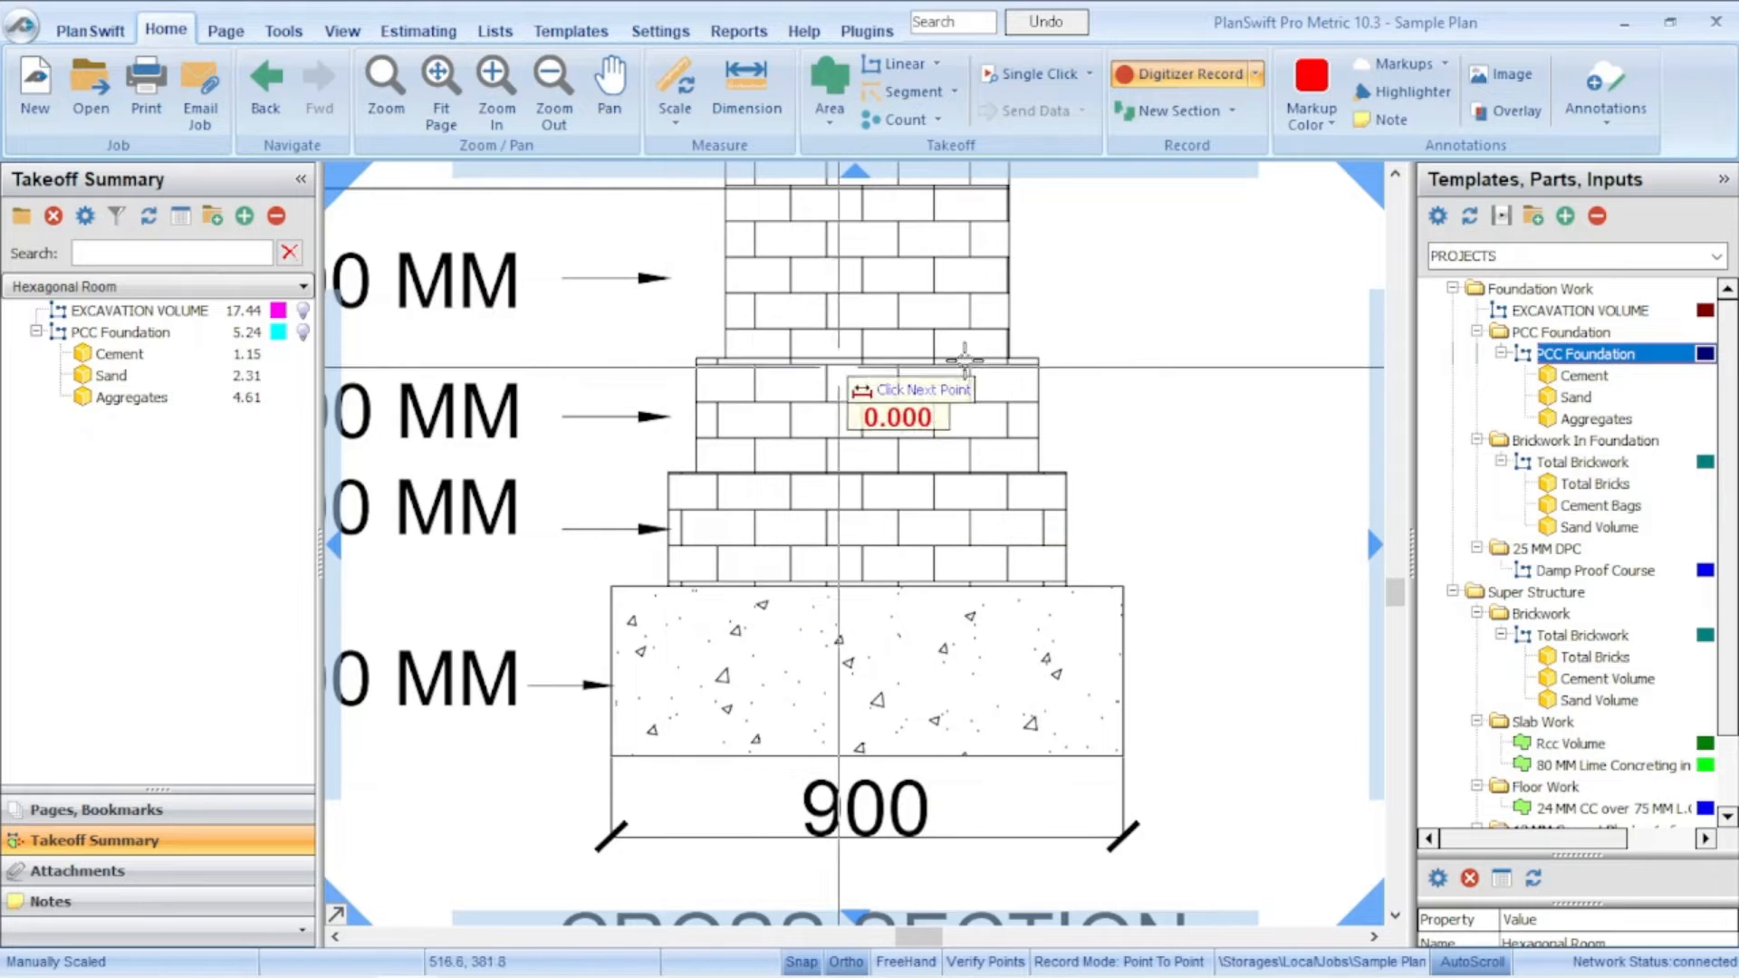
{"action": "left_click", "coordinate": [695, 472]}
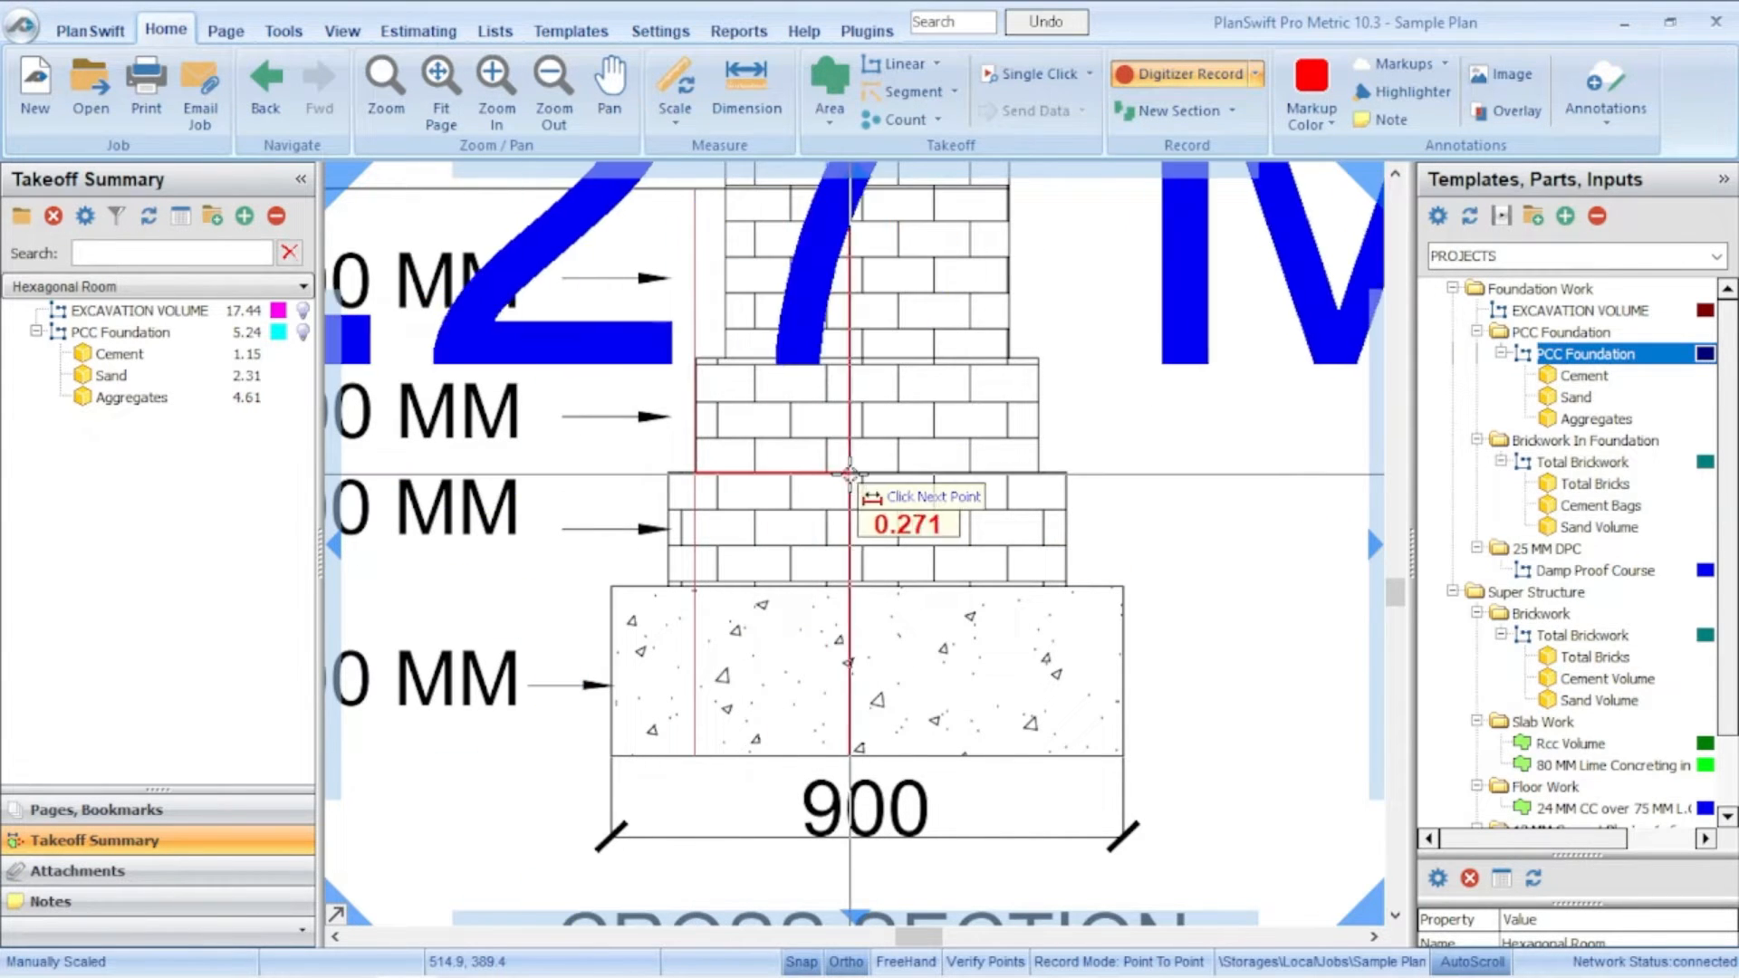
{"action": "left_click", "coordinate": [1038, 472]}
{"action": "scroll", "coordinate": [1038, 472], "scroll_direction": "down", "scroll_amount": 5}
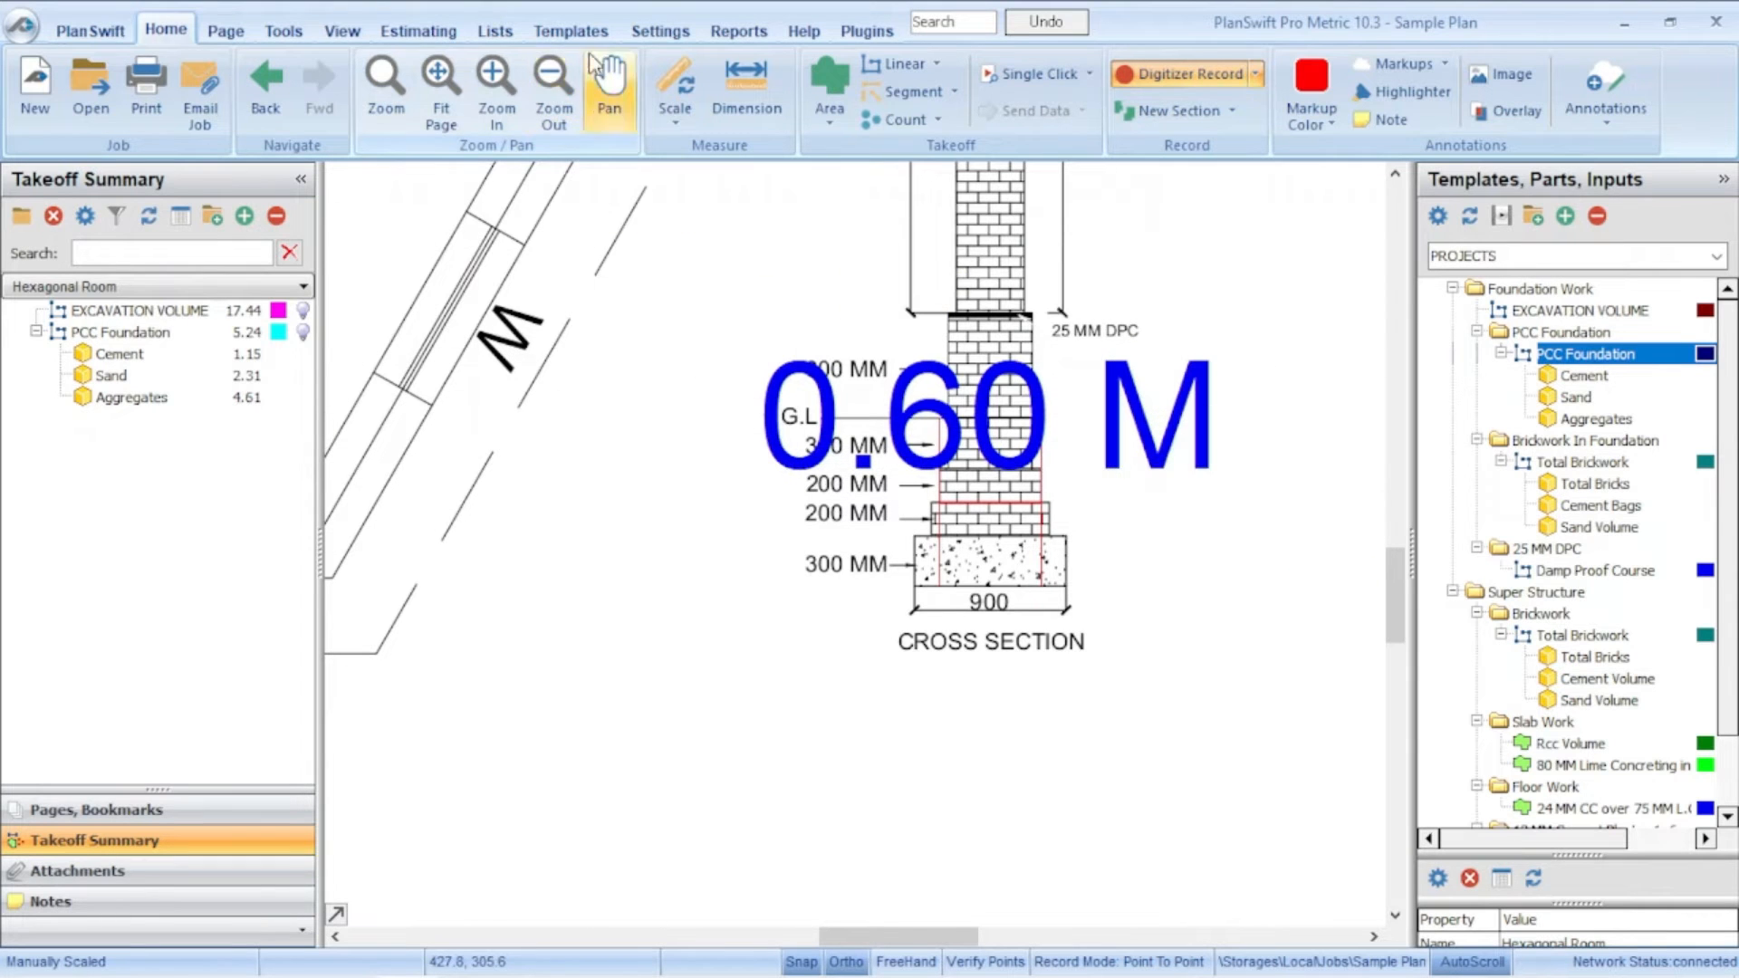
Step: Hide the second footing's width dimension drawn over the cross section
{"action": "left_click", "coordinate": [351, 38]}
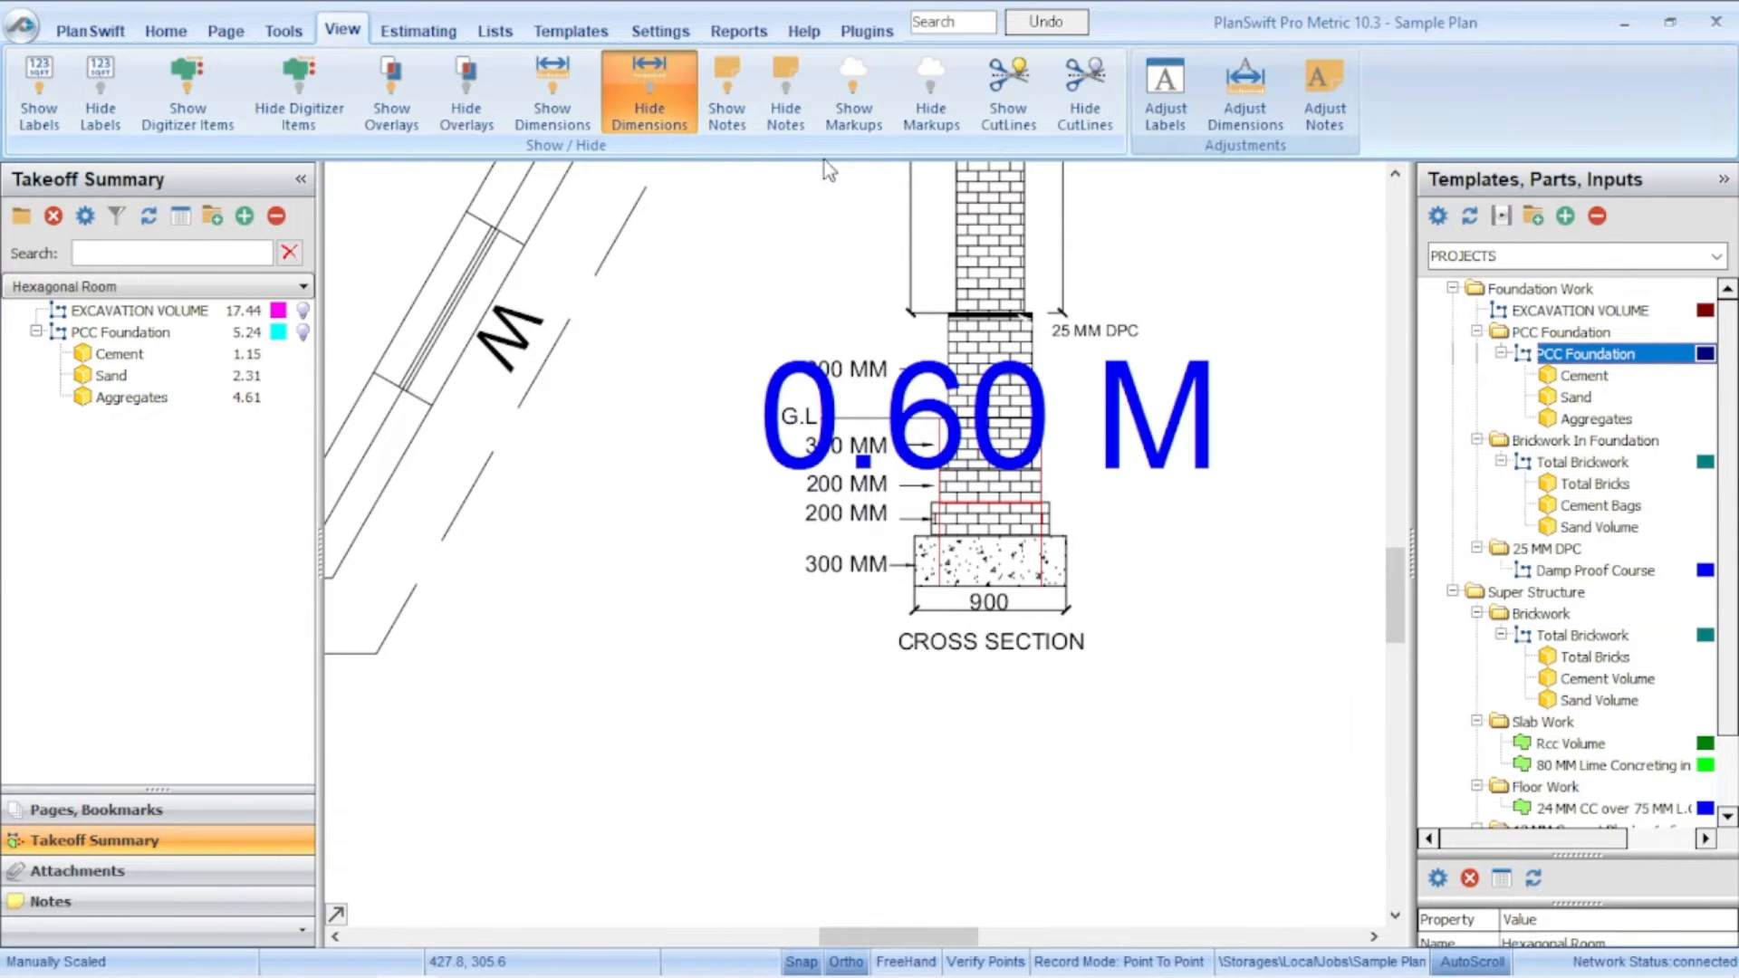
{"action": "scroll", "coordinate": [1055, 534], "scroll_direction": "up", "scroll_amount": 5}
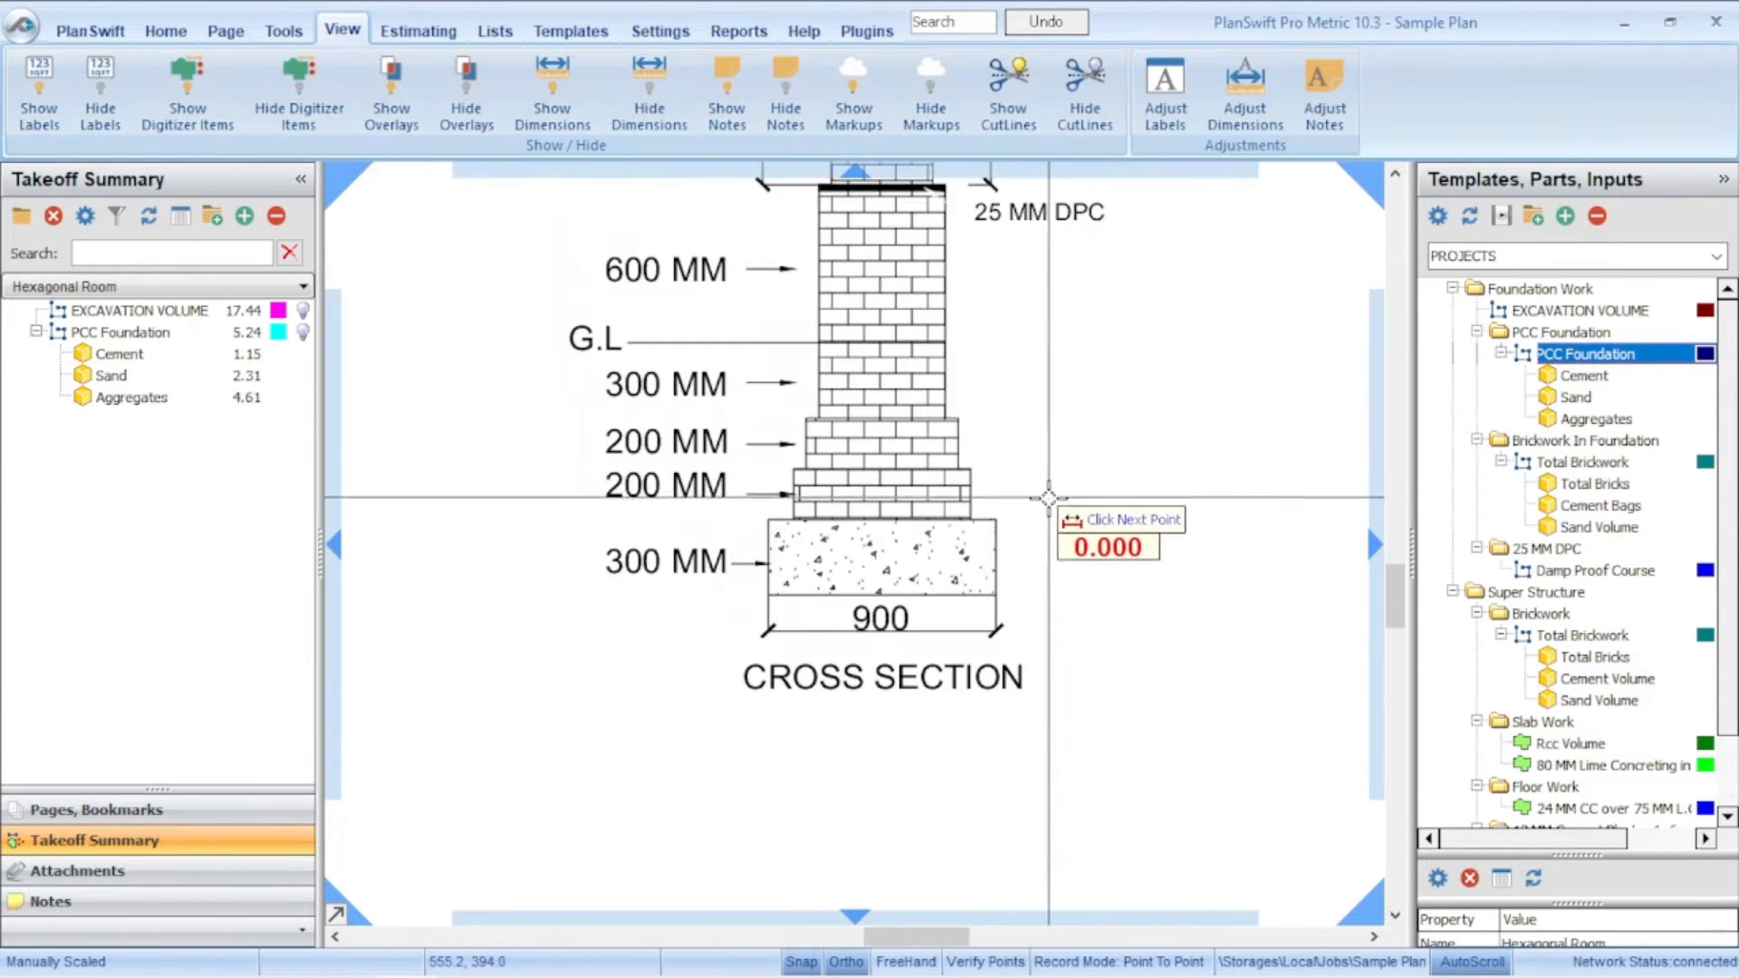
{"action": "scroll", "coordinate": [1048, 497], "scroll_direction": "up", "scroll_amount": 2}
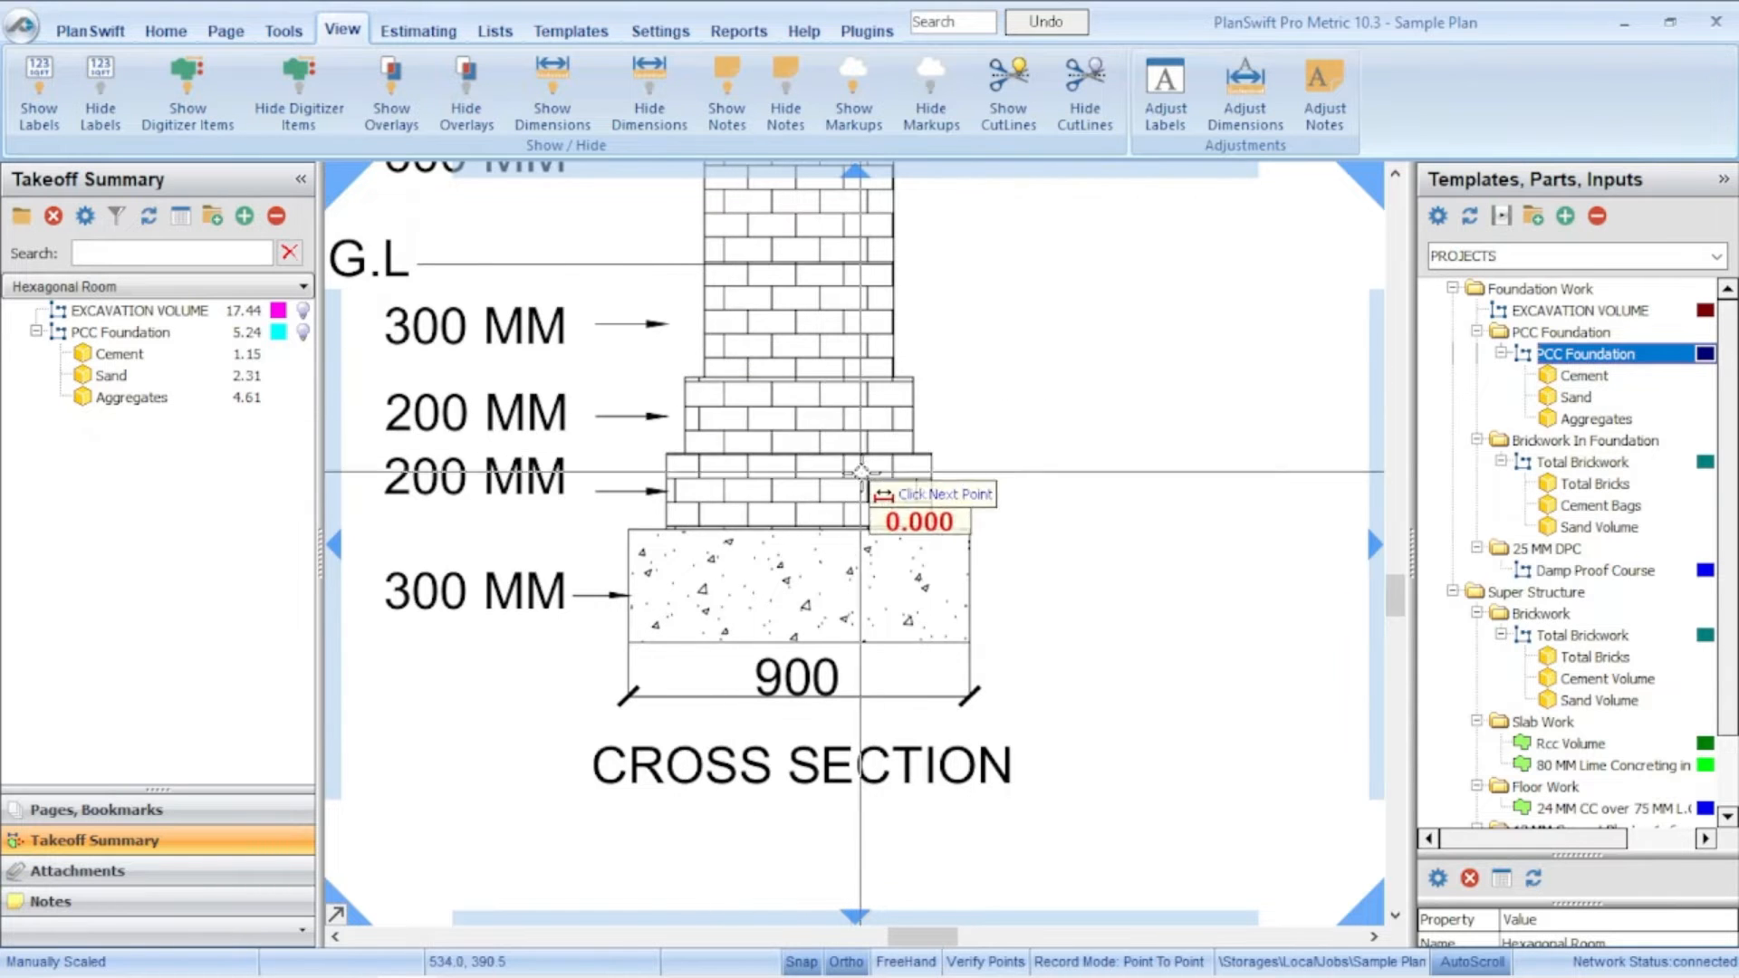
Step: Examine the widths and marked heights of both brick footings and the plinth wall in the cross section
{"action": "scroll", "coordinate": [857, 391], "scroll_direction": "down", "scroll_amount": 2}
{"action": "scroll", "coordinate": [797, 376], "scroll_direction": "up", "scroll_amount": 2}
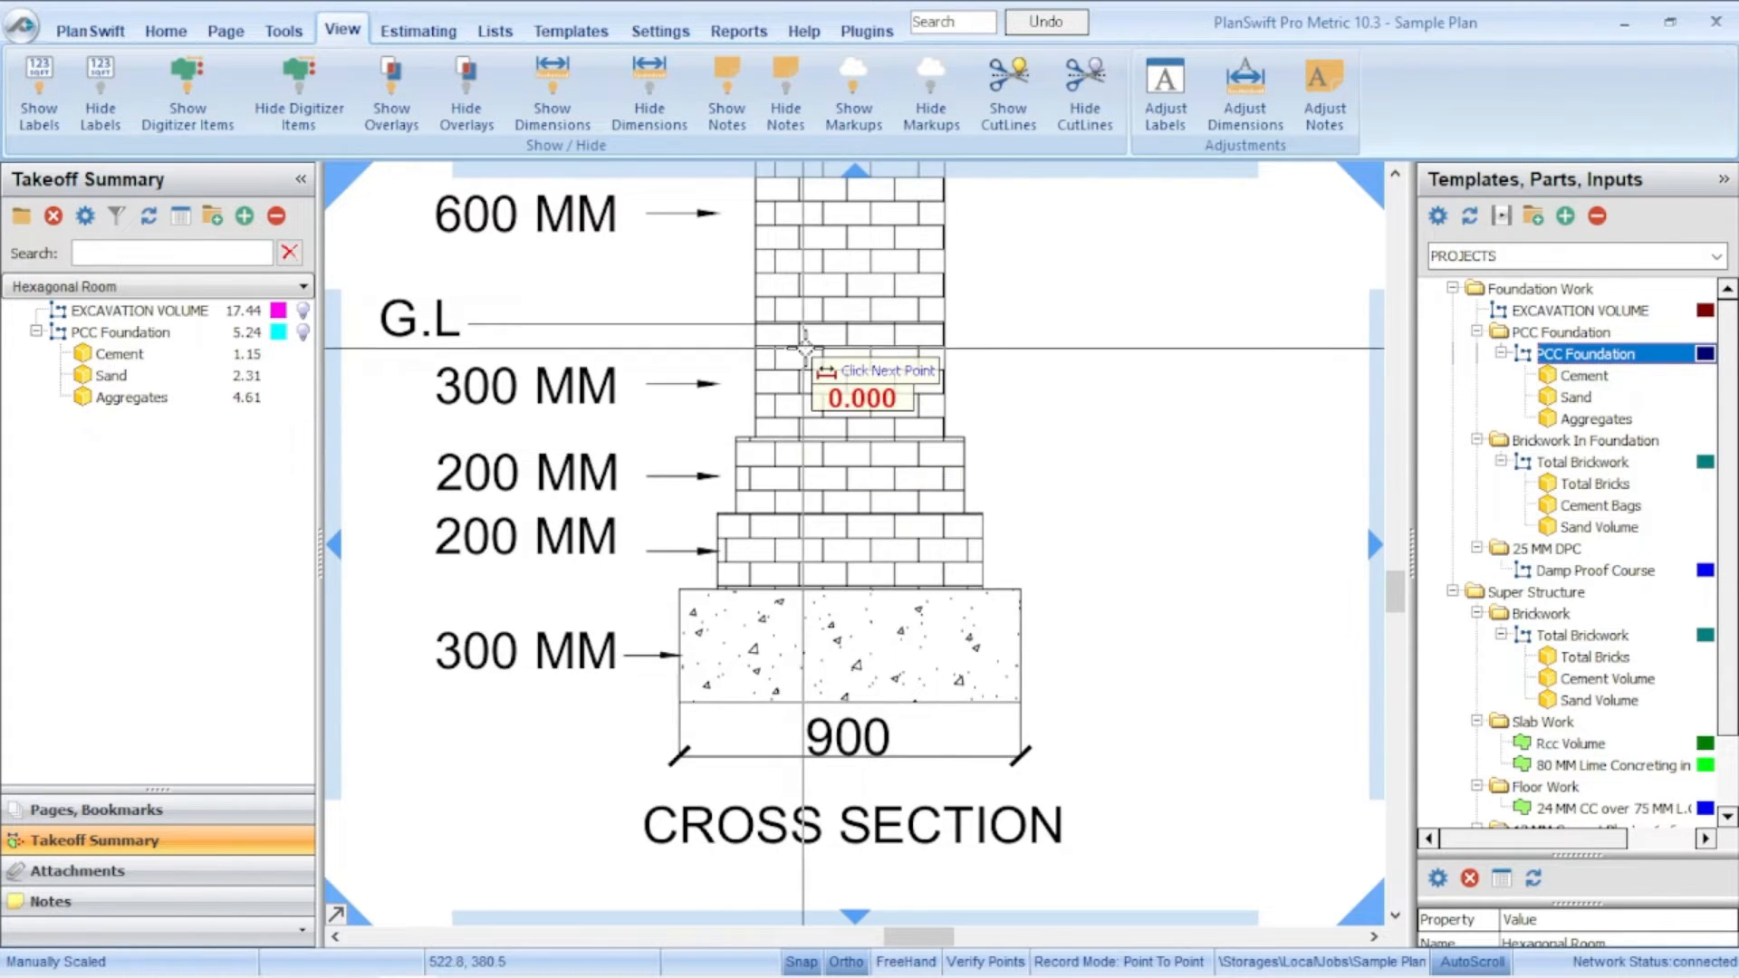
{"action": "scroll", "coordinate": [969, 512], "scroll_direction": "down", "scroll_amount": 2}
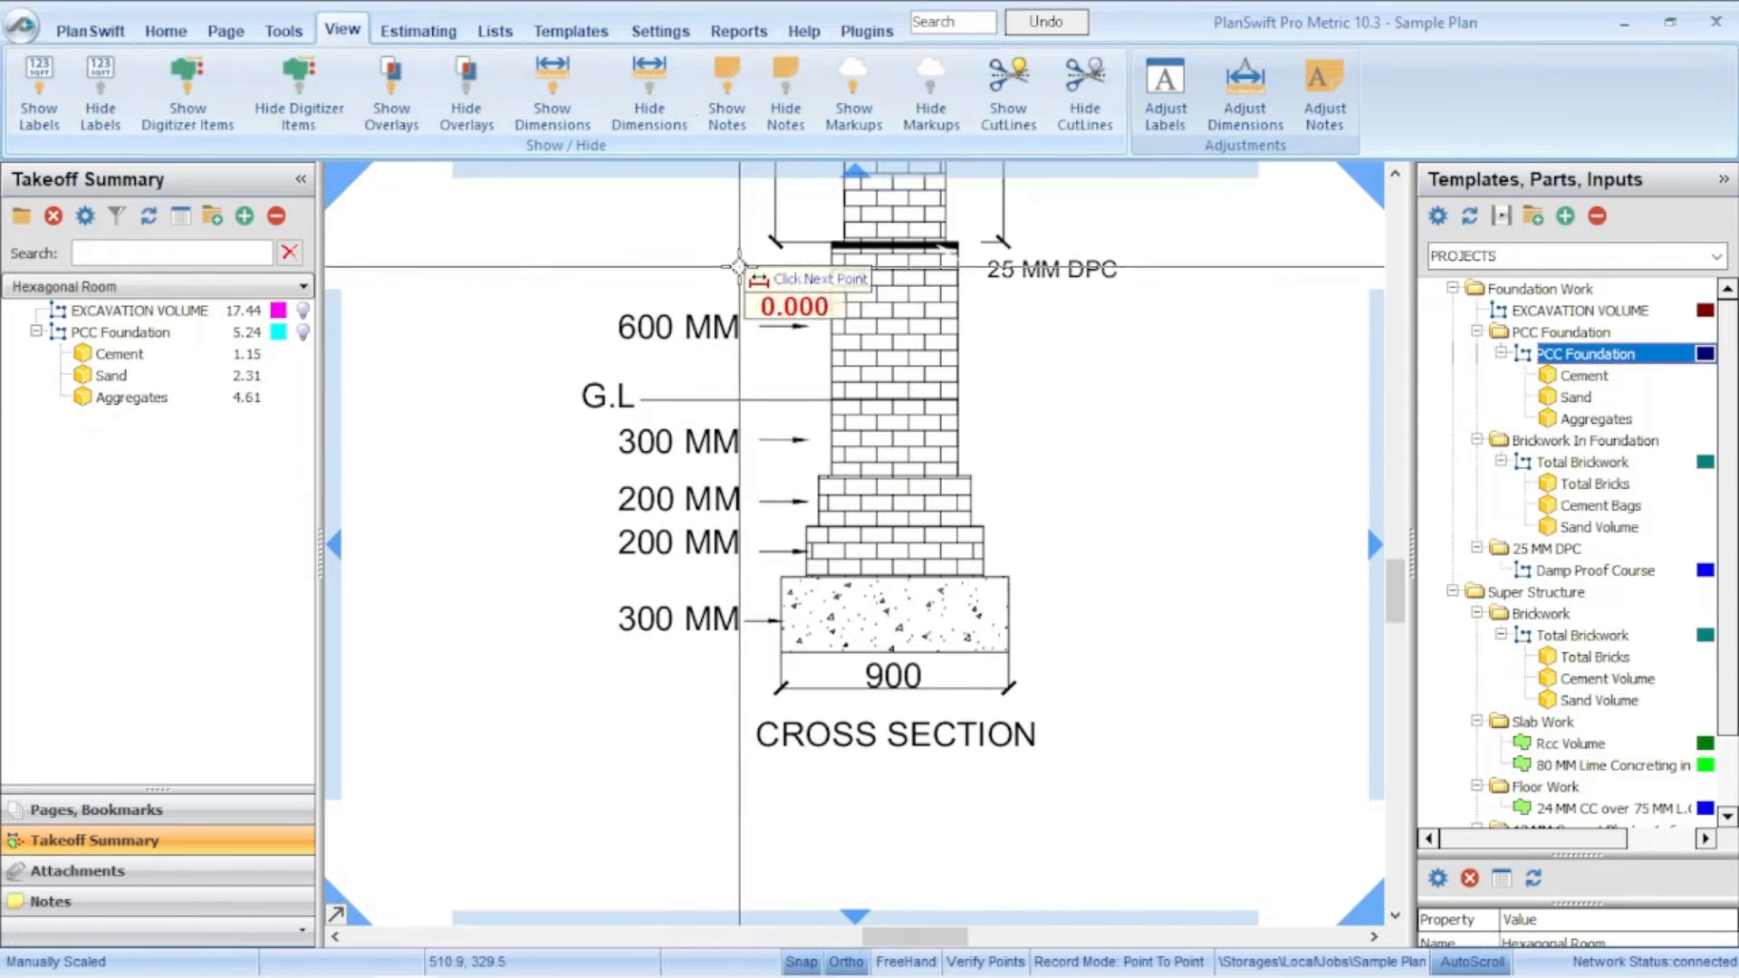
{"action": "scroll", "coordinate": [833, 458], "scroll_direction": "up", "scroll_amount": 2}
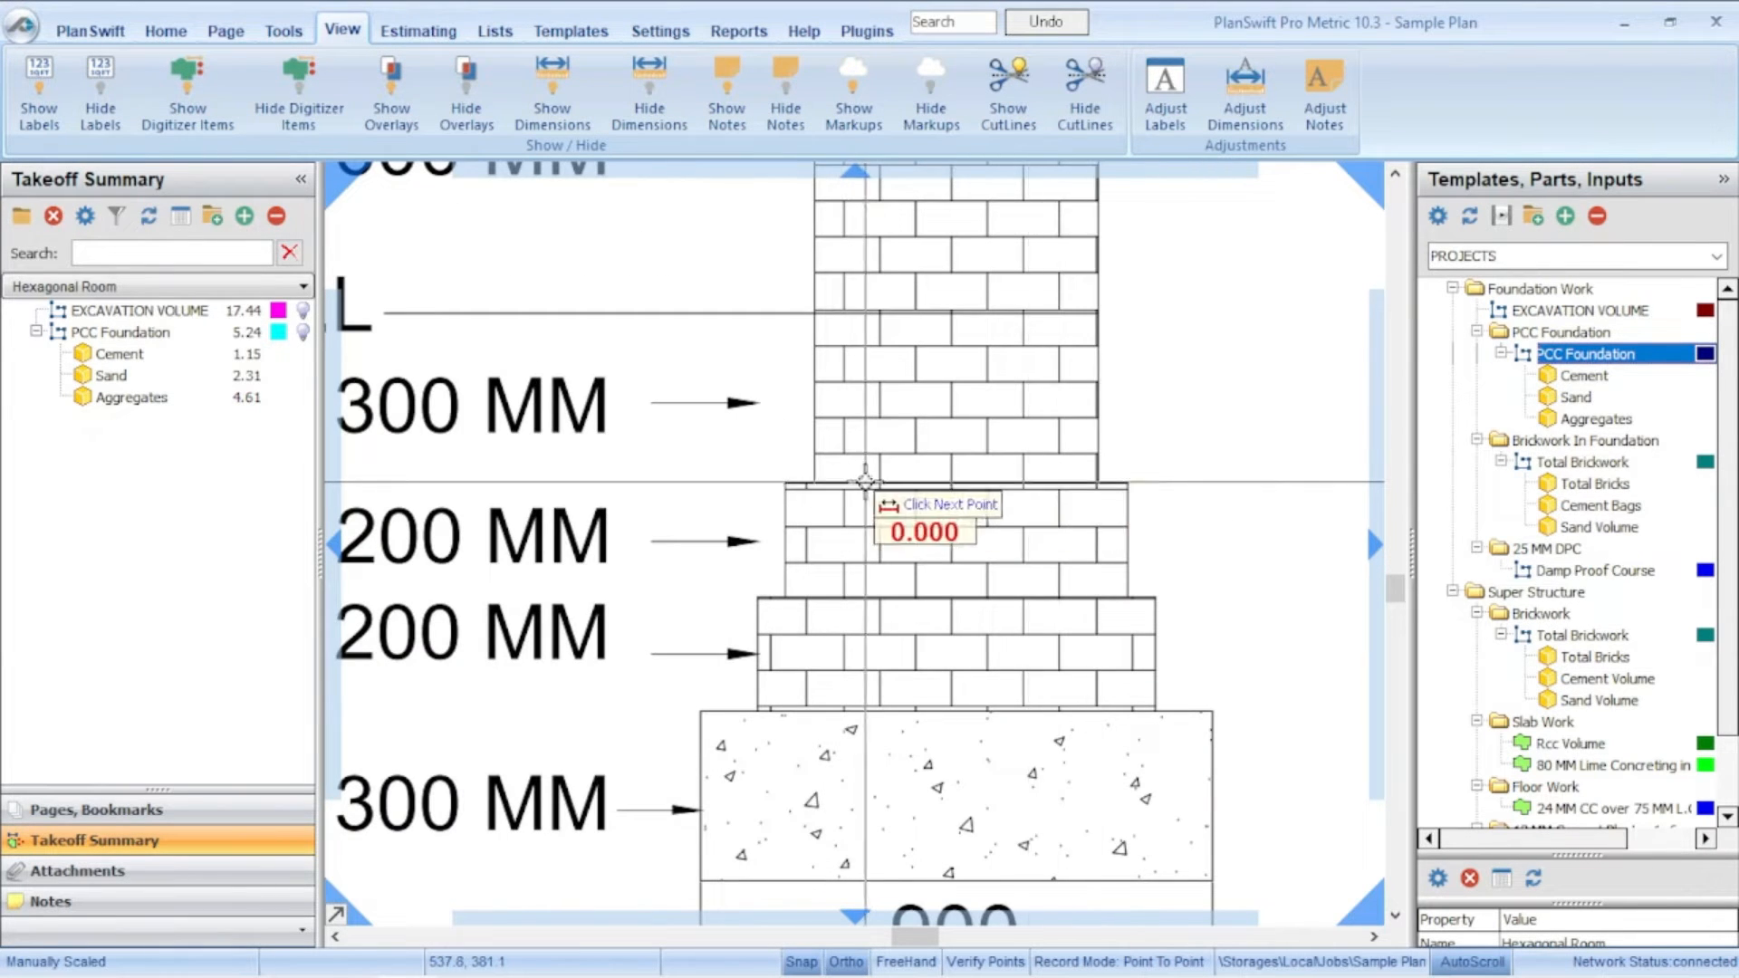
{"action": "scroll", "coordinate": [838, 508], "scroll_direction": "down", "scroll_amount": 1}
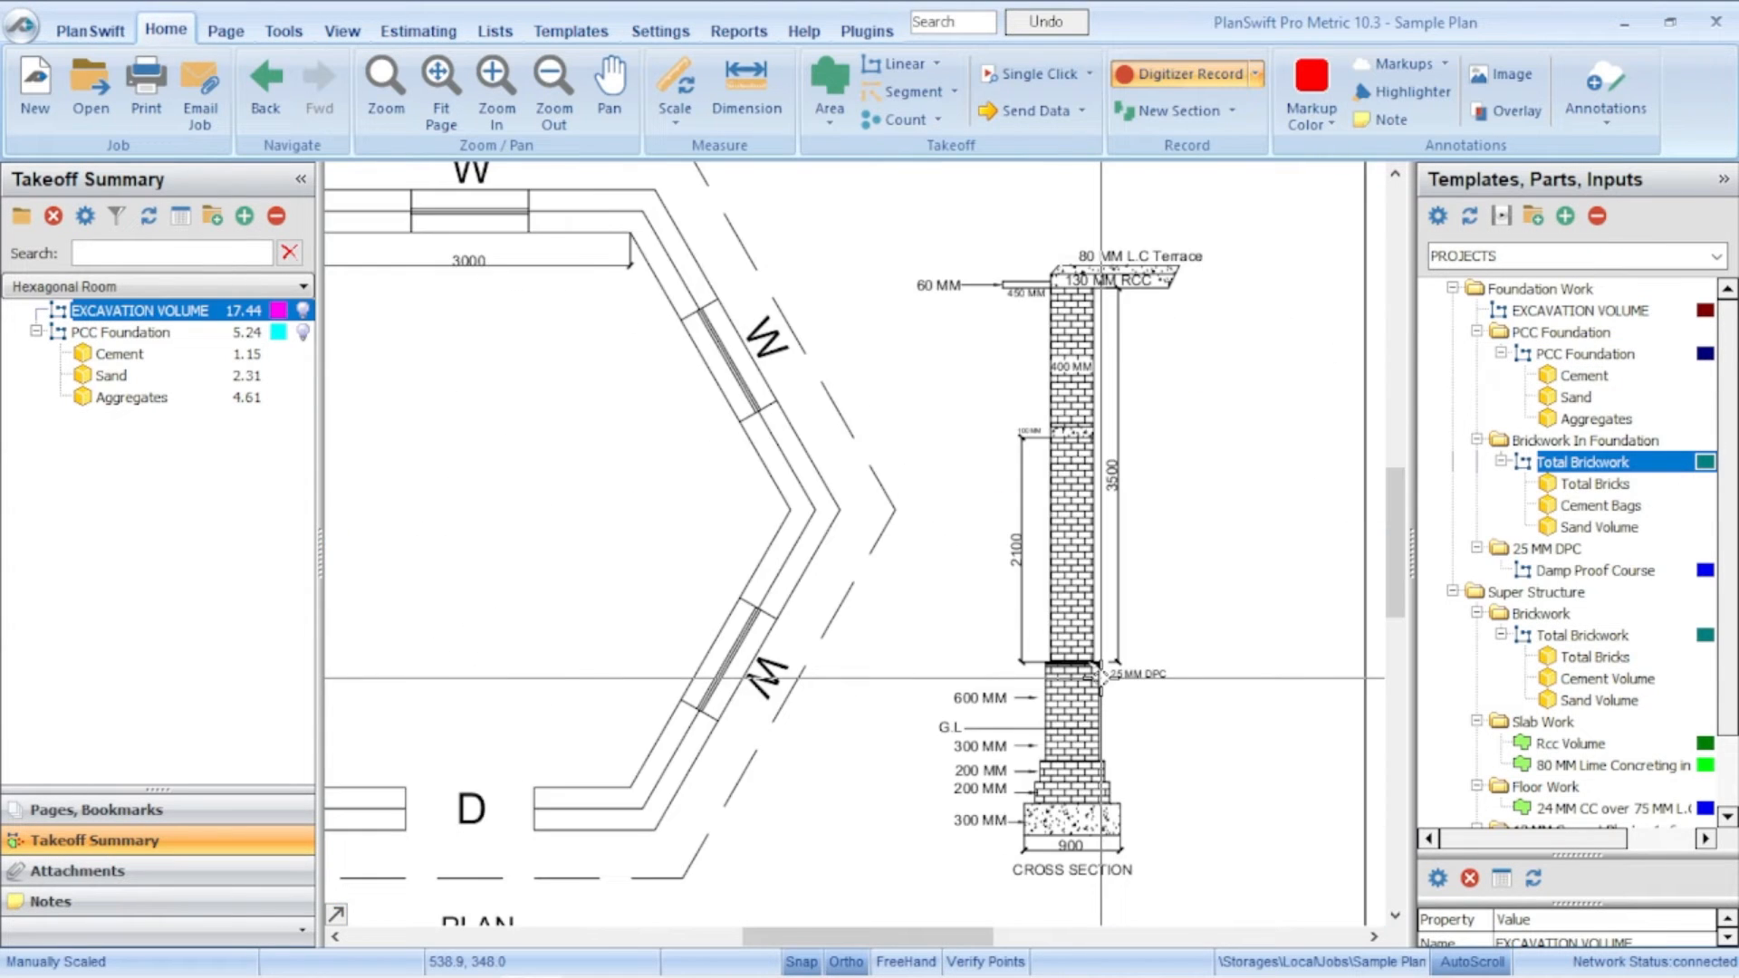
{"action": "scroll", "coordinate": [1100, 678], "scroll_direction": "up", "scroll_amount": 2}
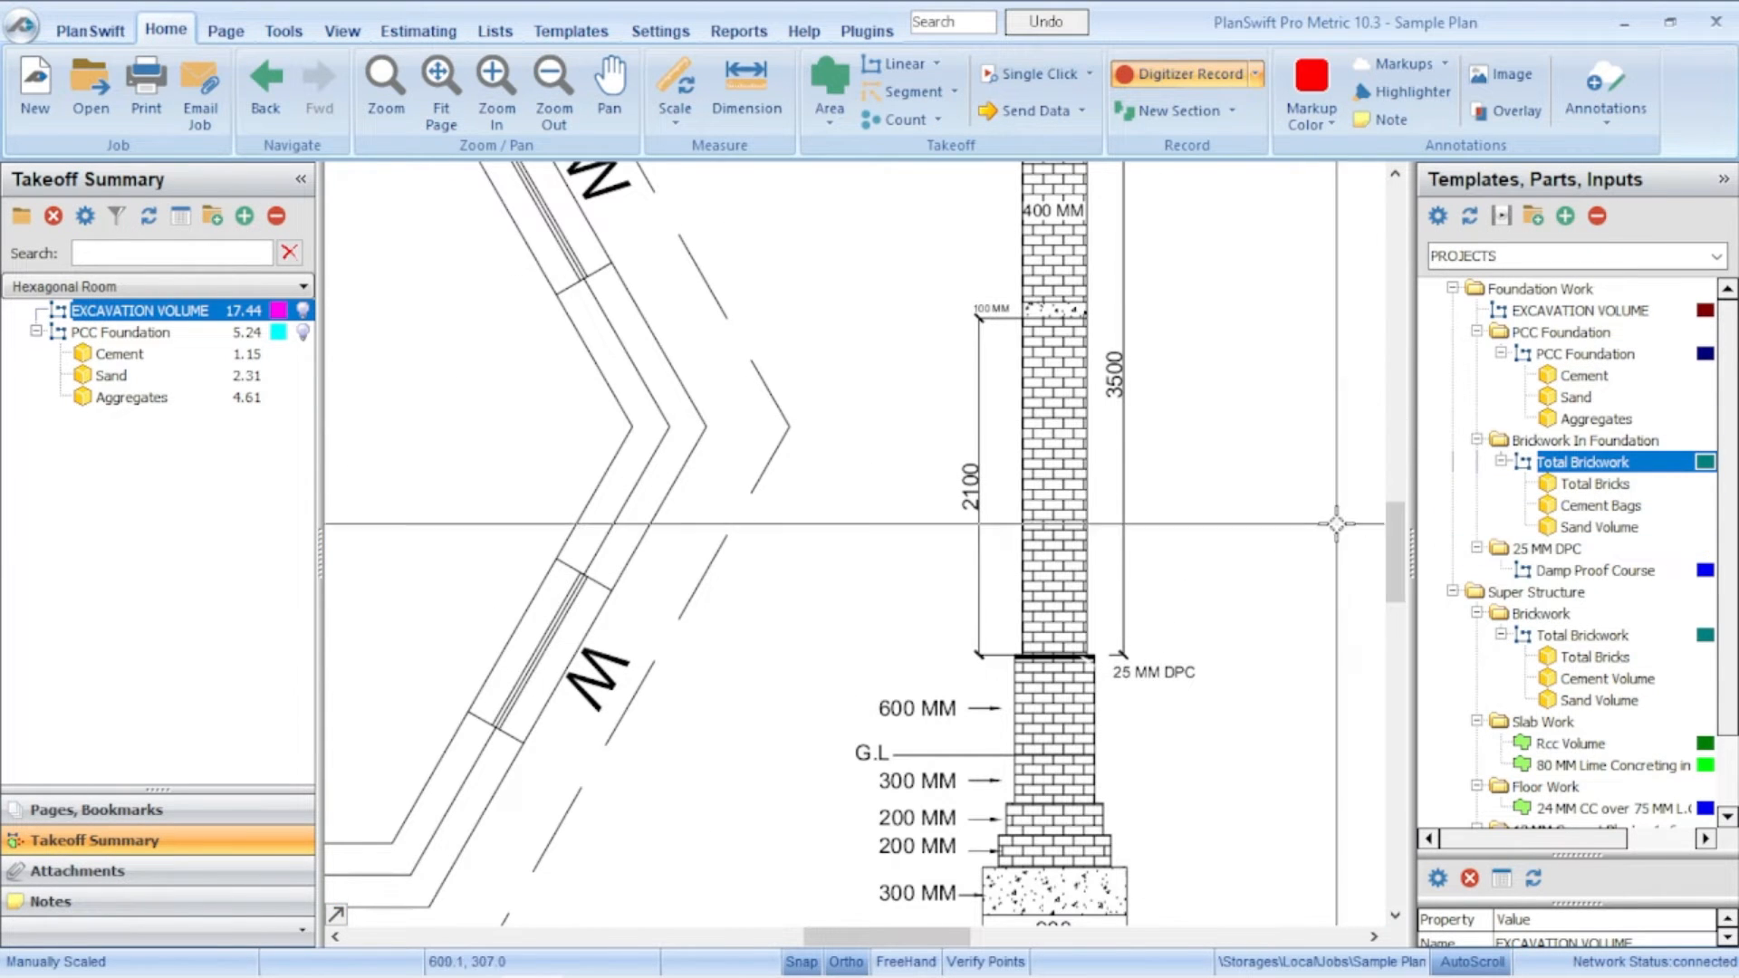
{"action": "scroll", "coordinate": [1322, 517], "scroll_direction": "down", "scroll_amount": 3}
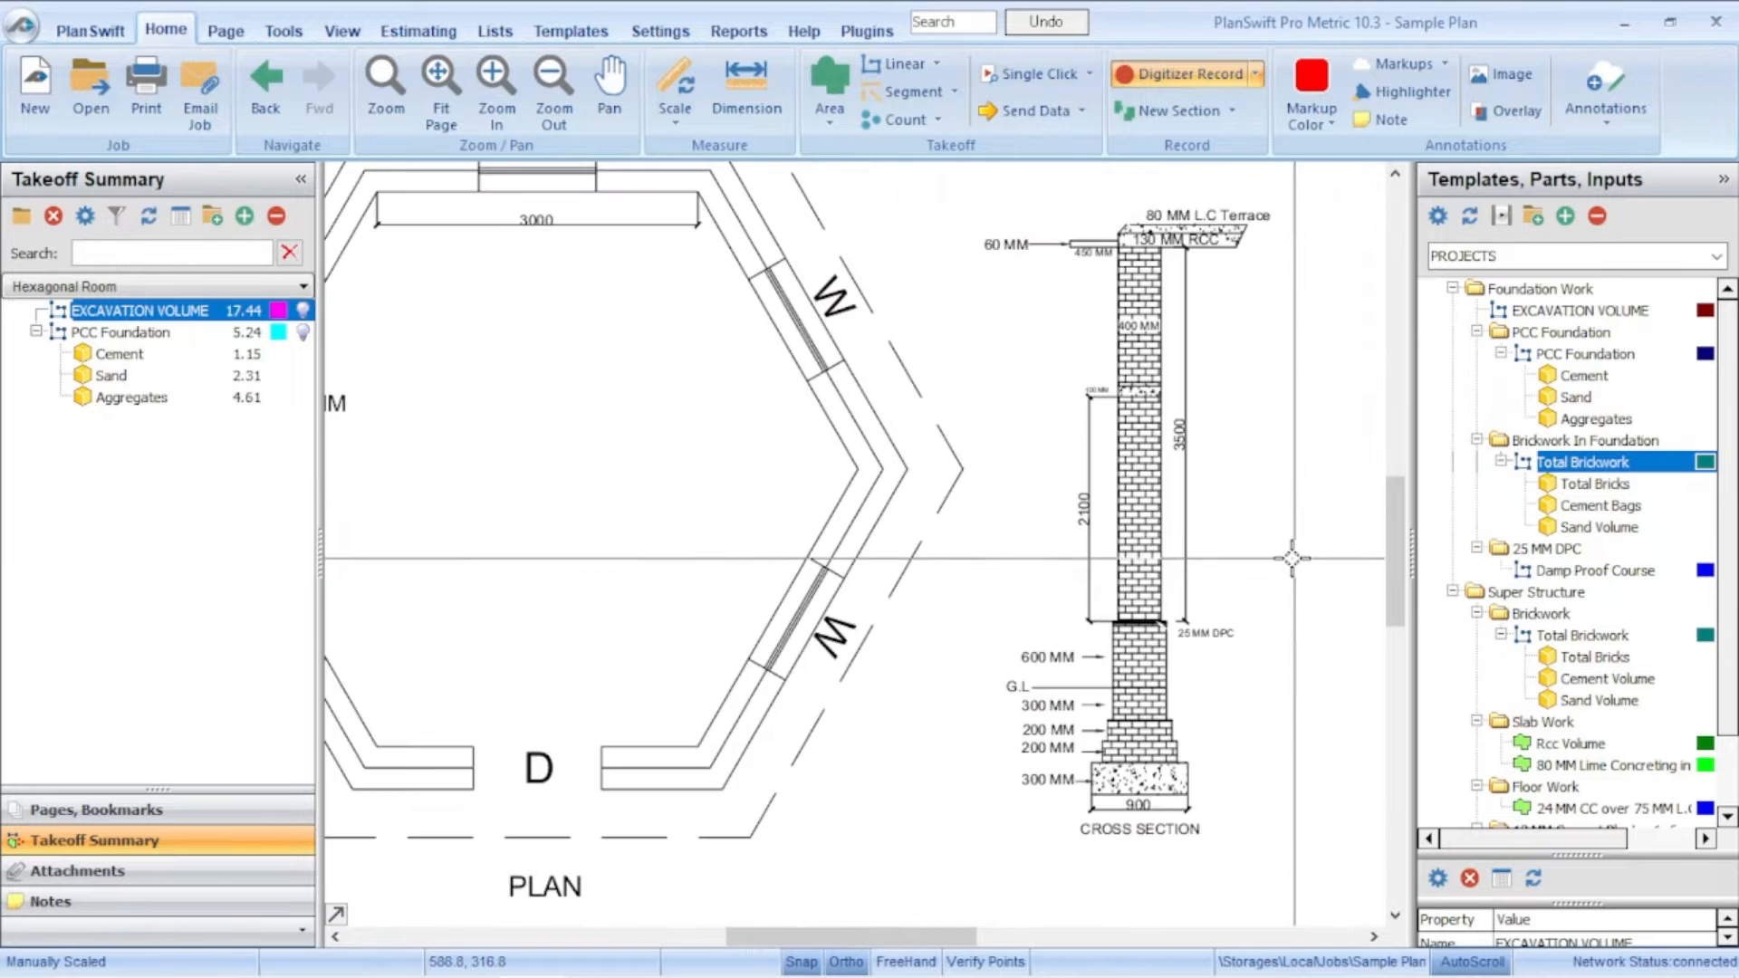
{"action": "scroll", "coordinate": [1287, 560], "scroll_direction": "down", "scroll_amount": 2}
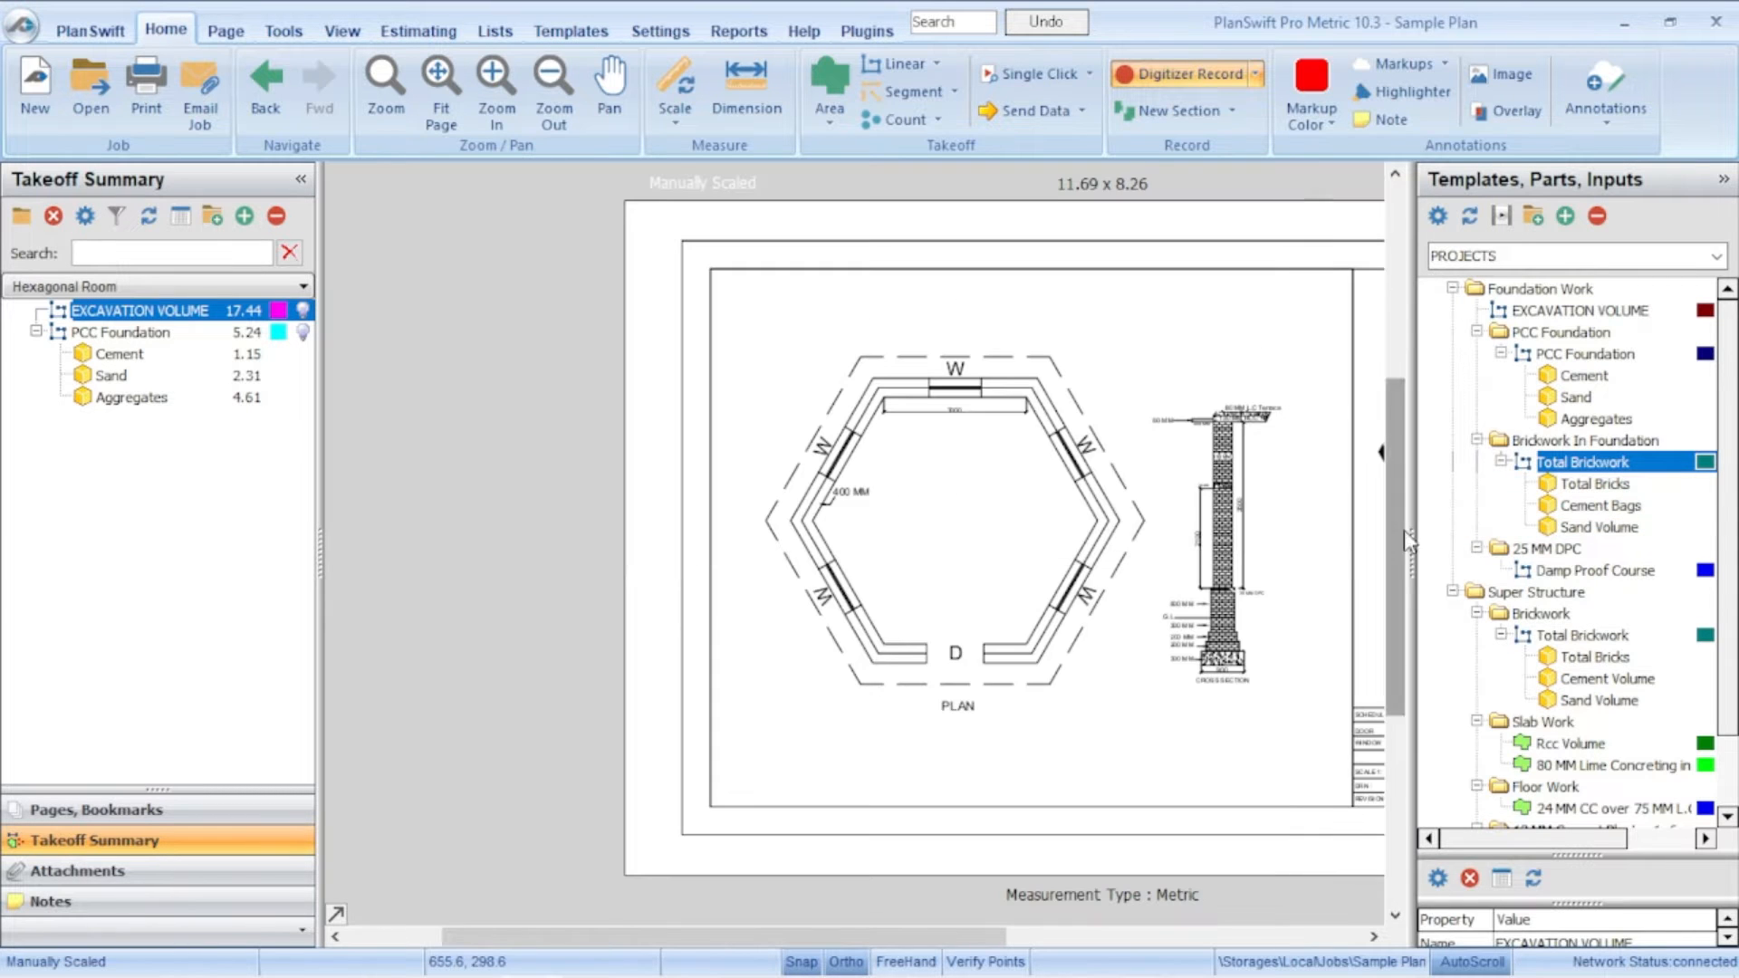
{"action": "double_click", "coordinate": [1429, 464]}
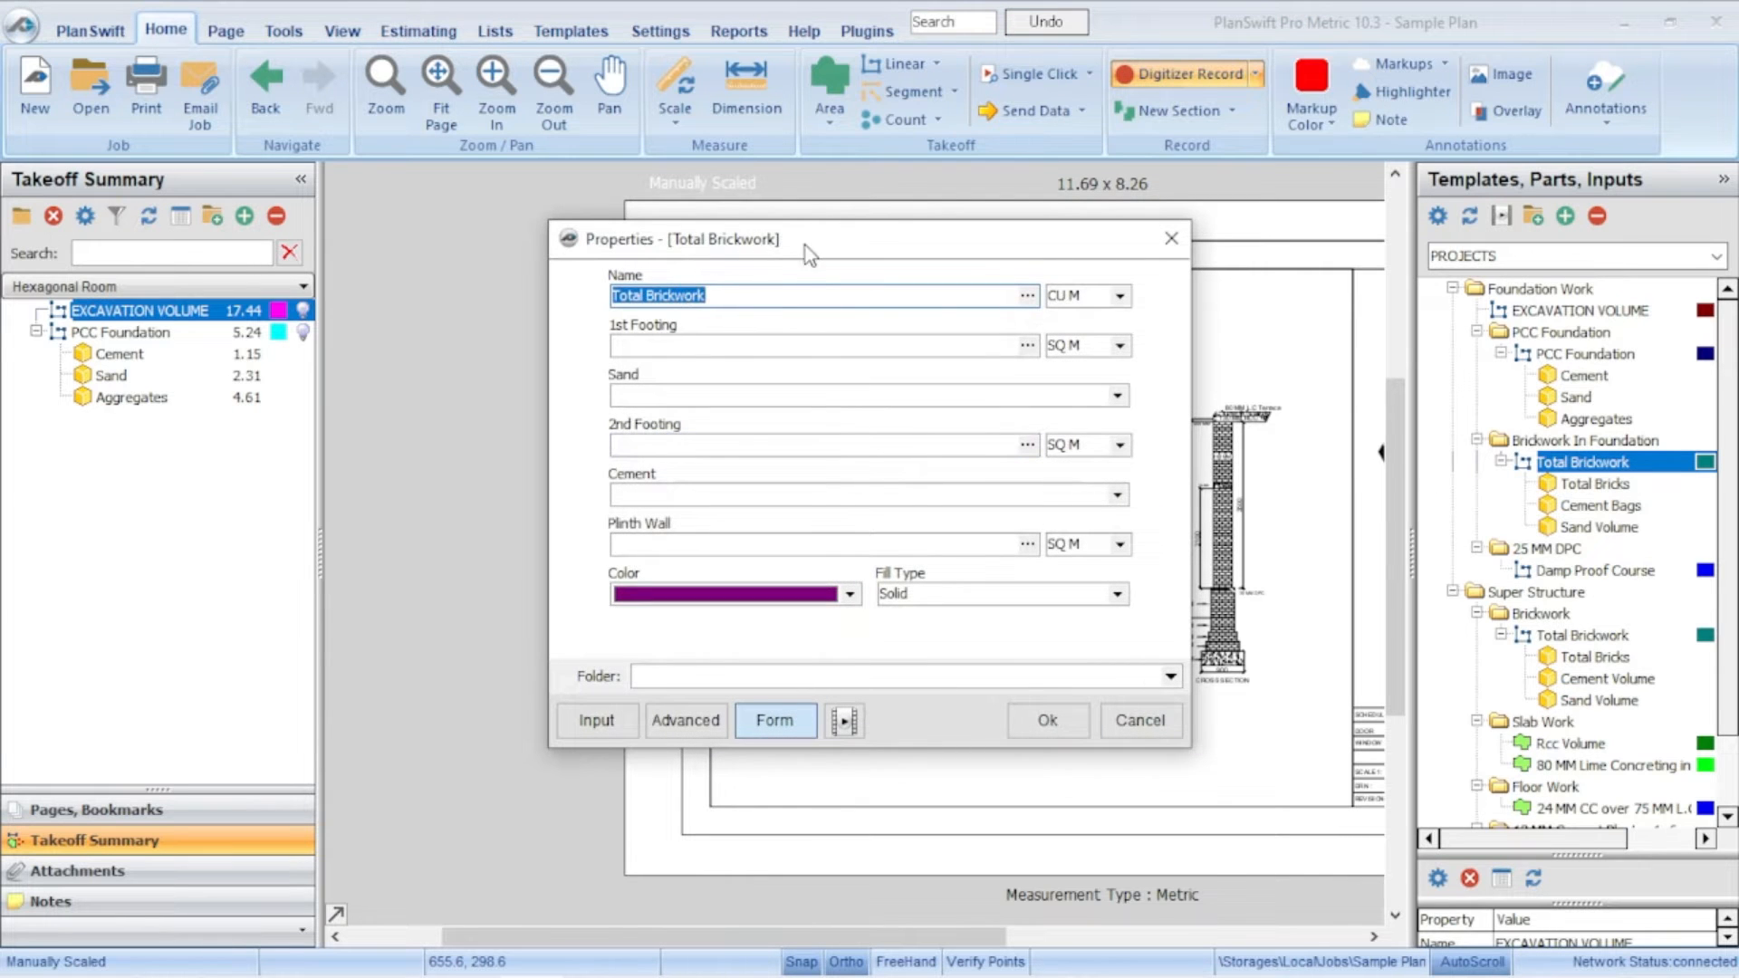
{"action": "left_click_drag", "start_coordinate": [806, 247], "coordinate": [613, 107]}
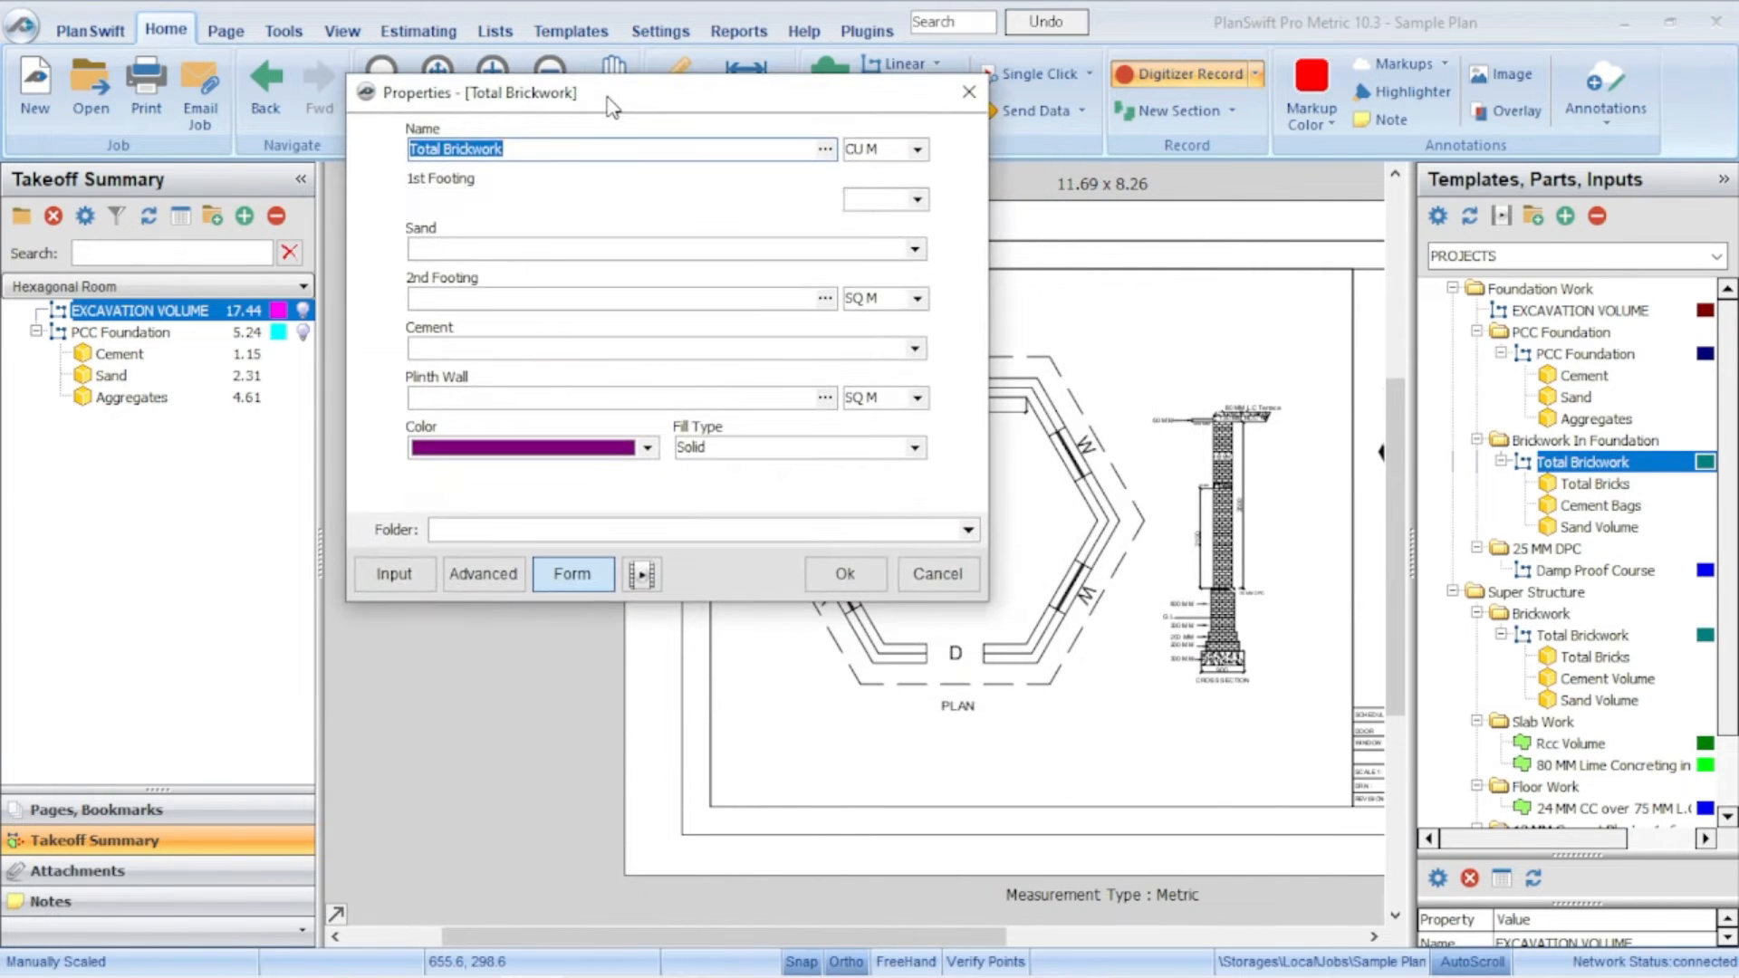
{"action": "left_click", "coordinate": [427, 201]}
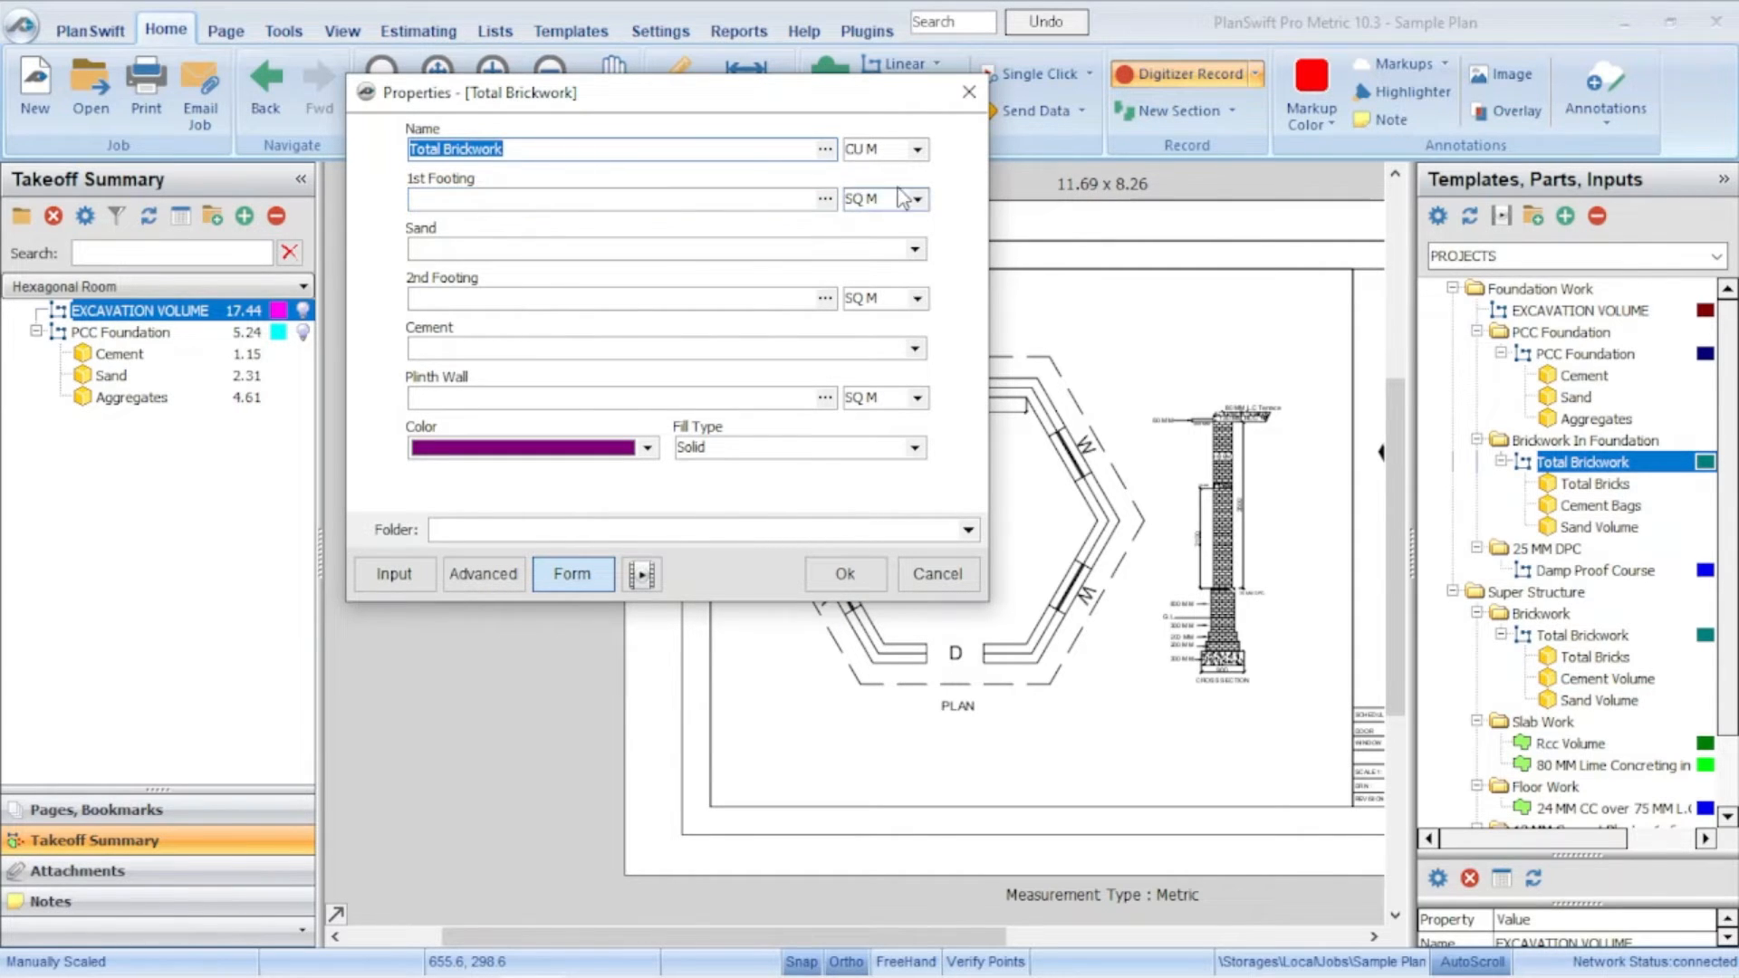
{"action": "left_click", "coordinate": [699, 202]}
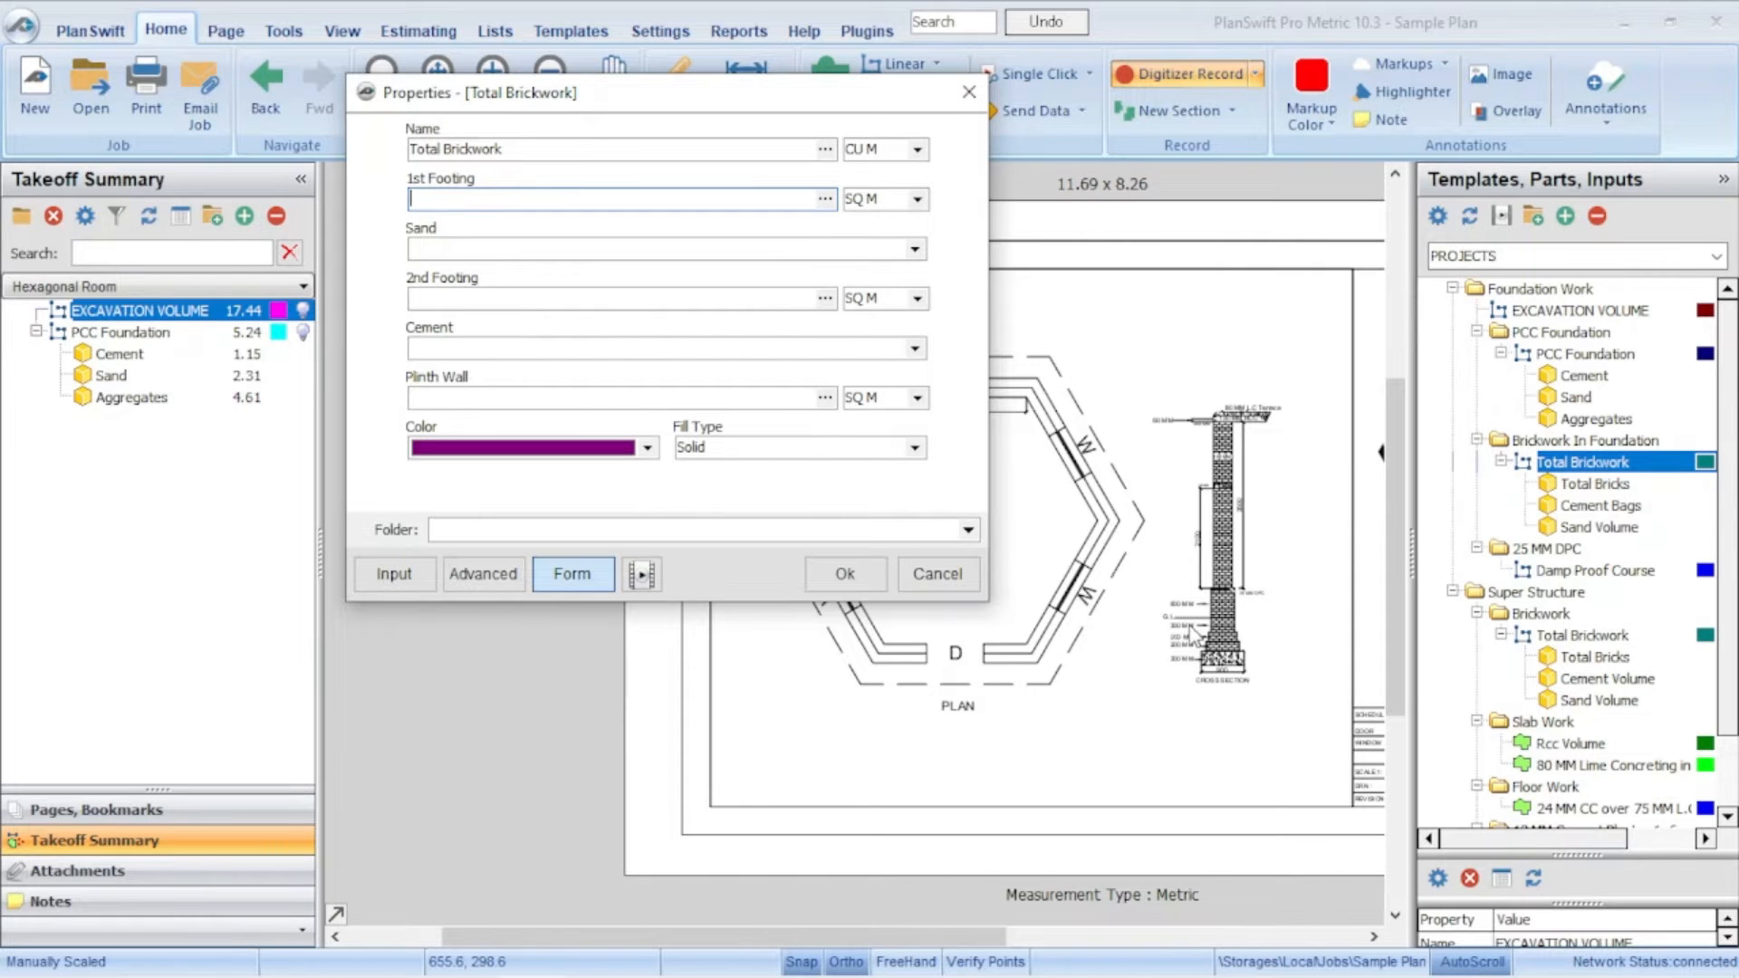
Step: Check the 1st footing, 2nd footing and plinth wall rows in the photo of the printed estimate
{"action": "mouse_move", "coordinate": [668, 925]}
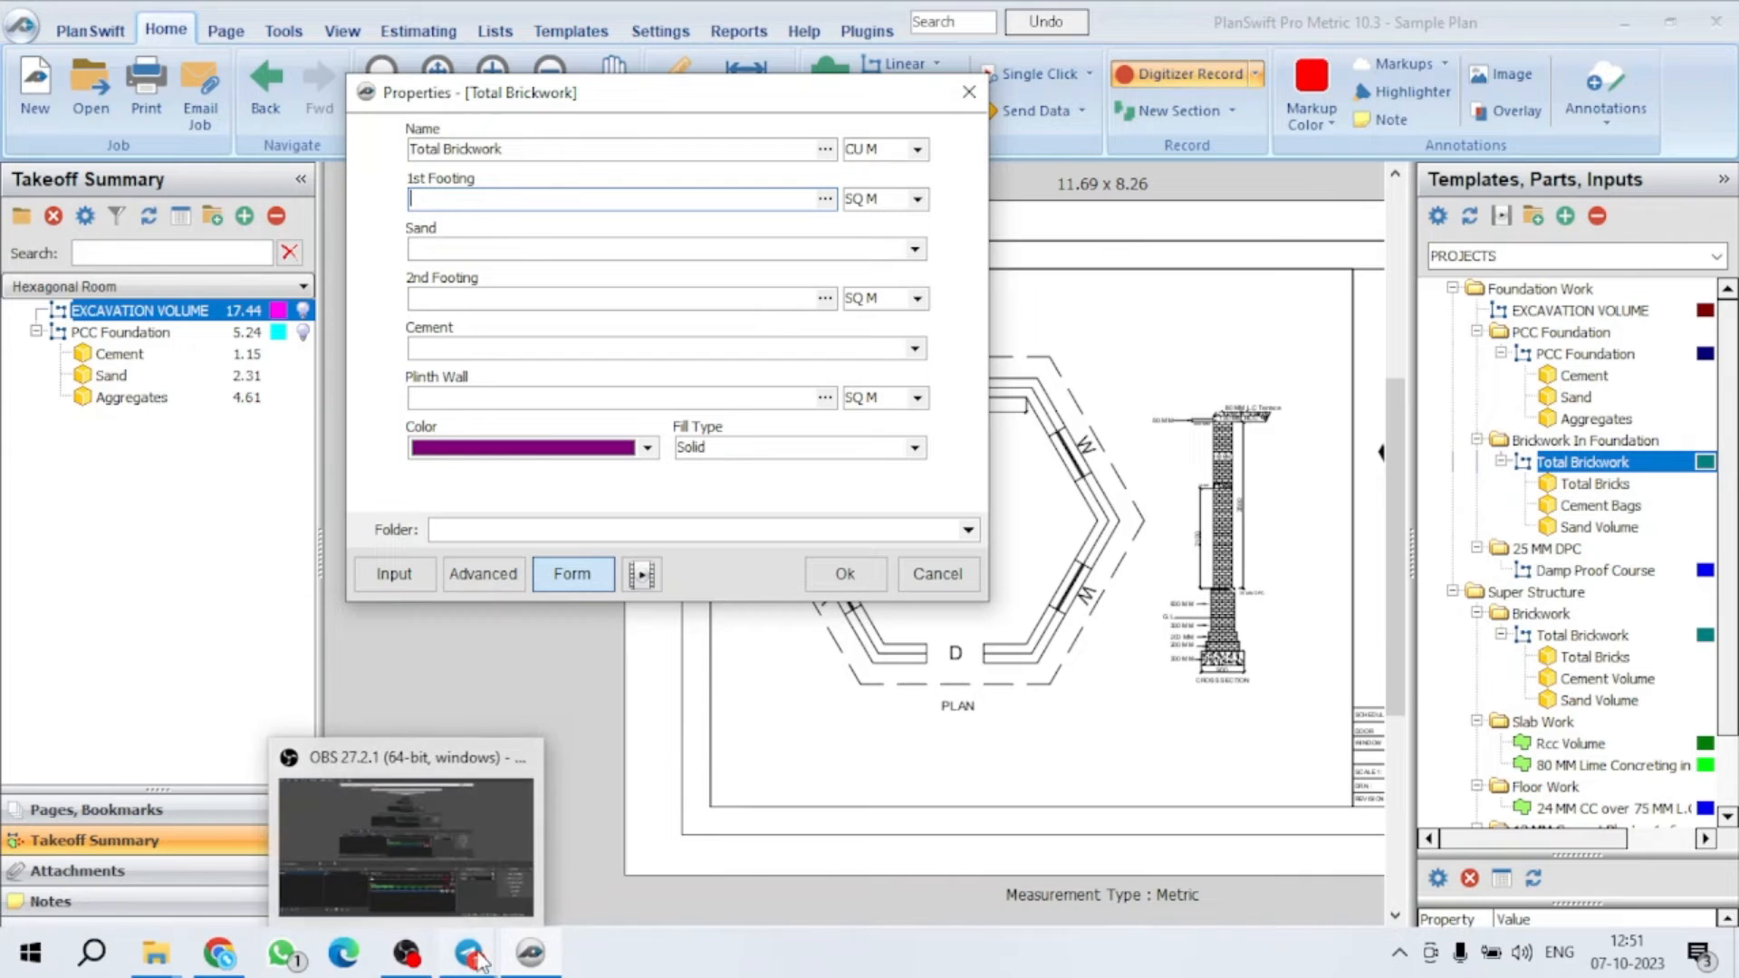
{"action": "mouse_move", "coordinate": [478, 958]}
{"action": "left_click", "coordinate": [615, 846]}
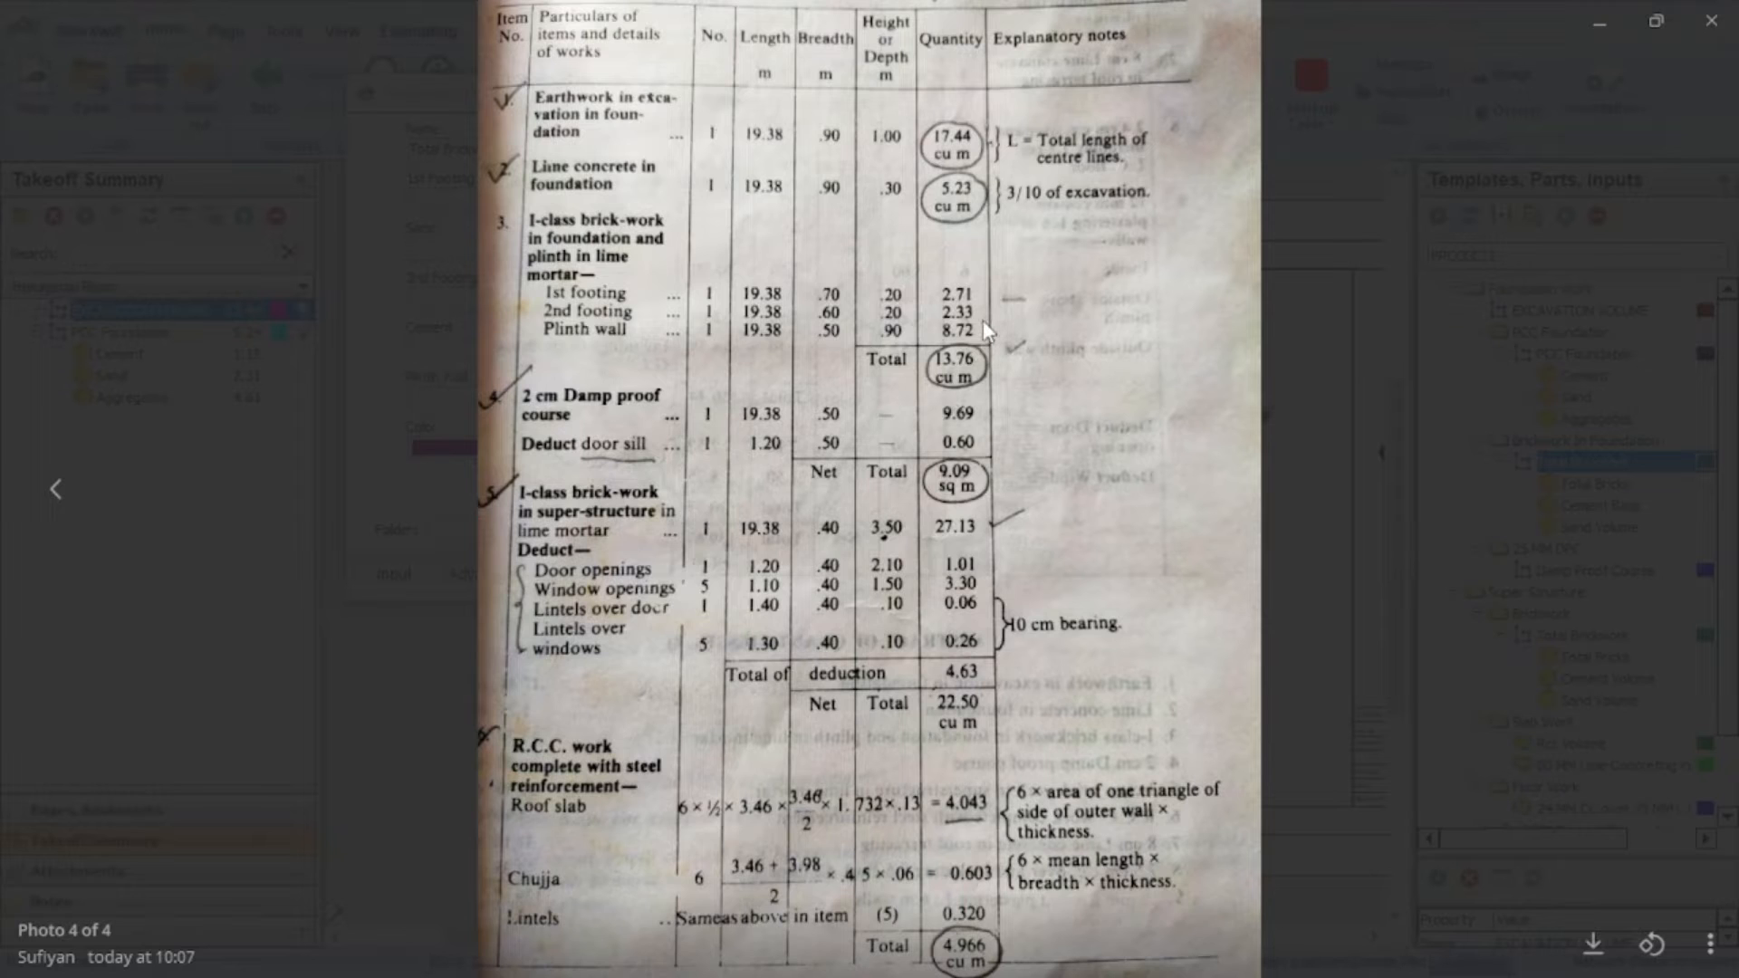
{"action": "left_click", "coordinate": [1588, 25]}
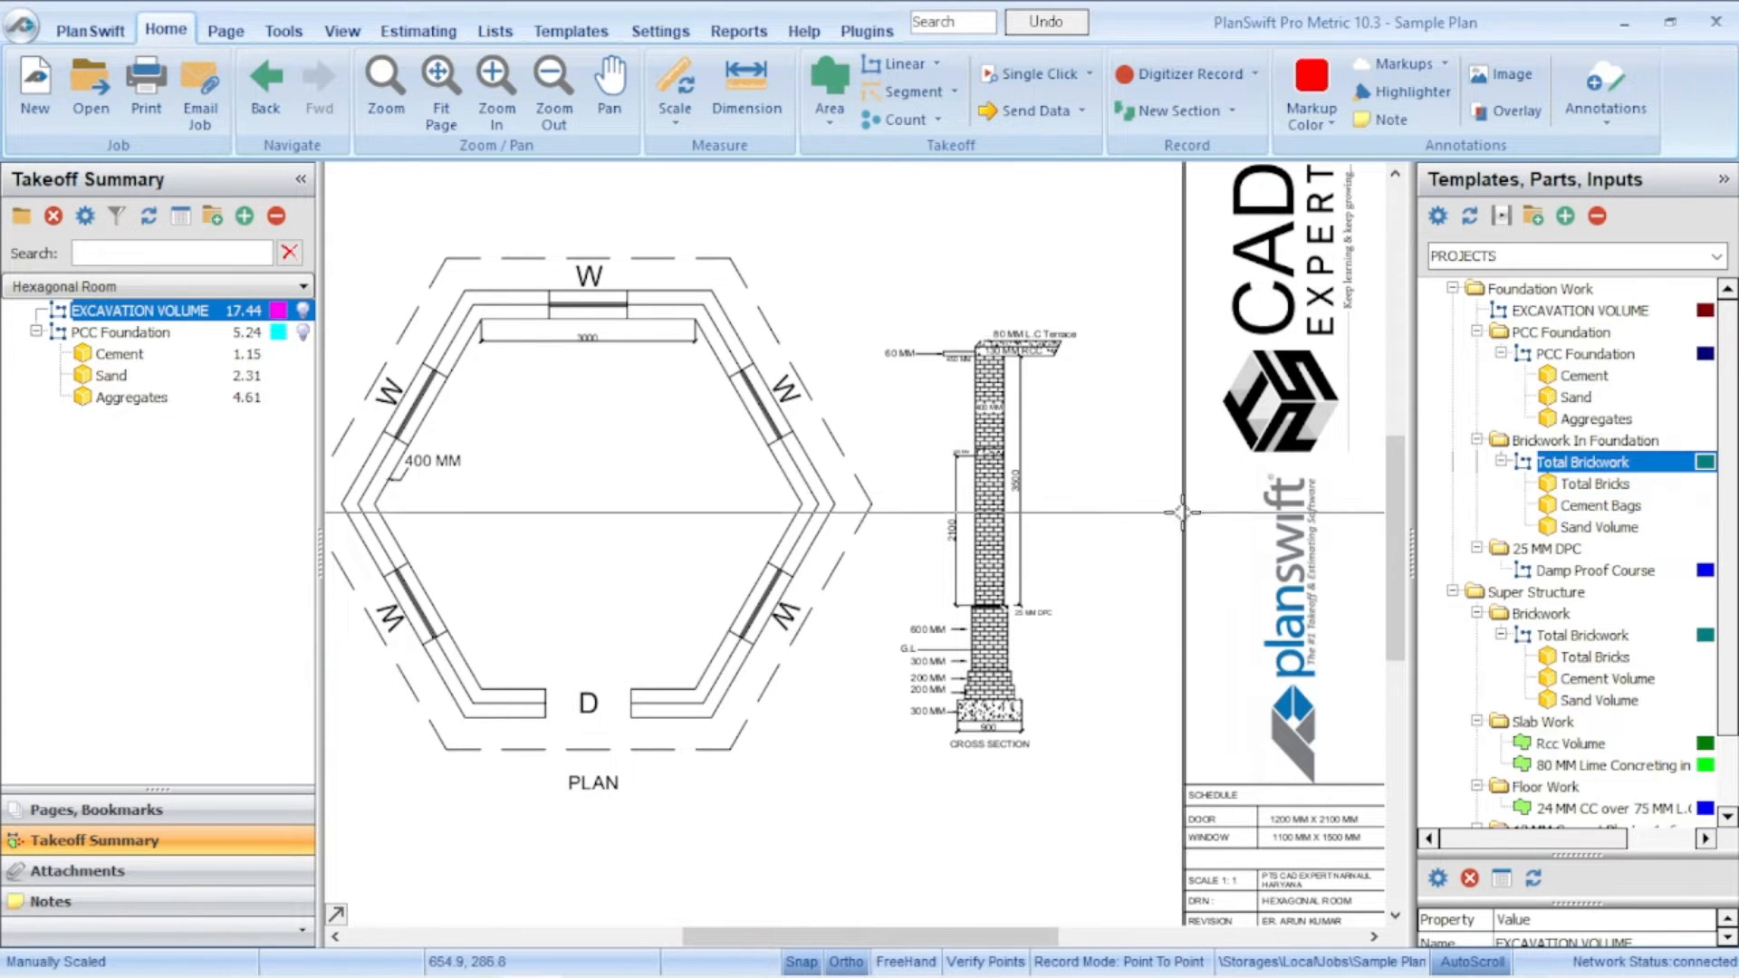
{"action": "scroll", "coordinate": [1048, 504], "scroll_direction": "up", "scroll_amount": 3}
{"action": "scroll", "coordinate": [1038, 485], "scroll_direction": "down", "scroll_amount": 3}
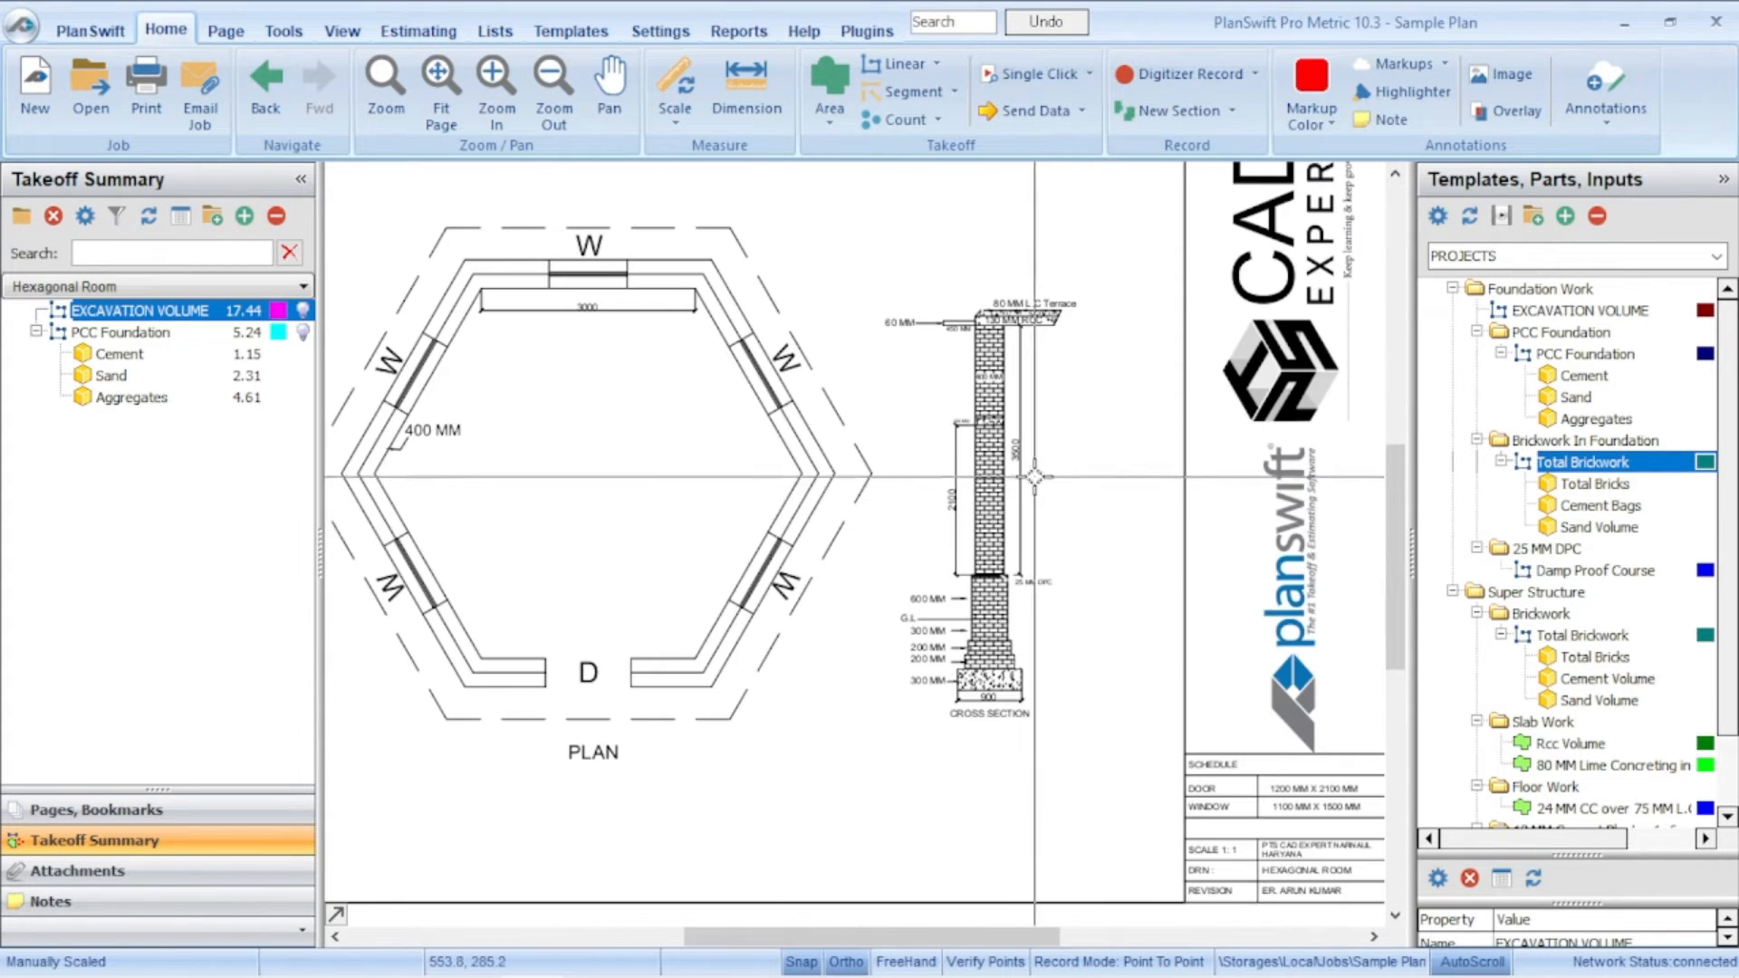
{"action": "scroll", "coordinate": [1003, 578], "scroll_direction": "up", "scroll_amount": 3}
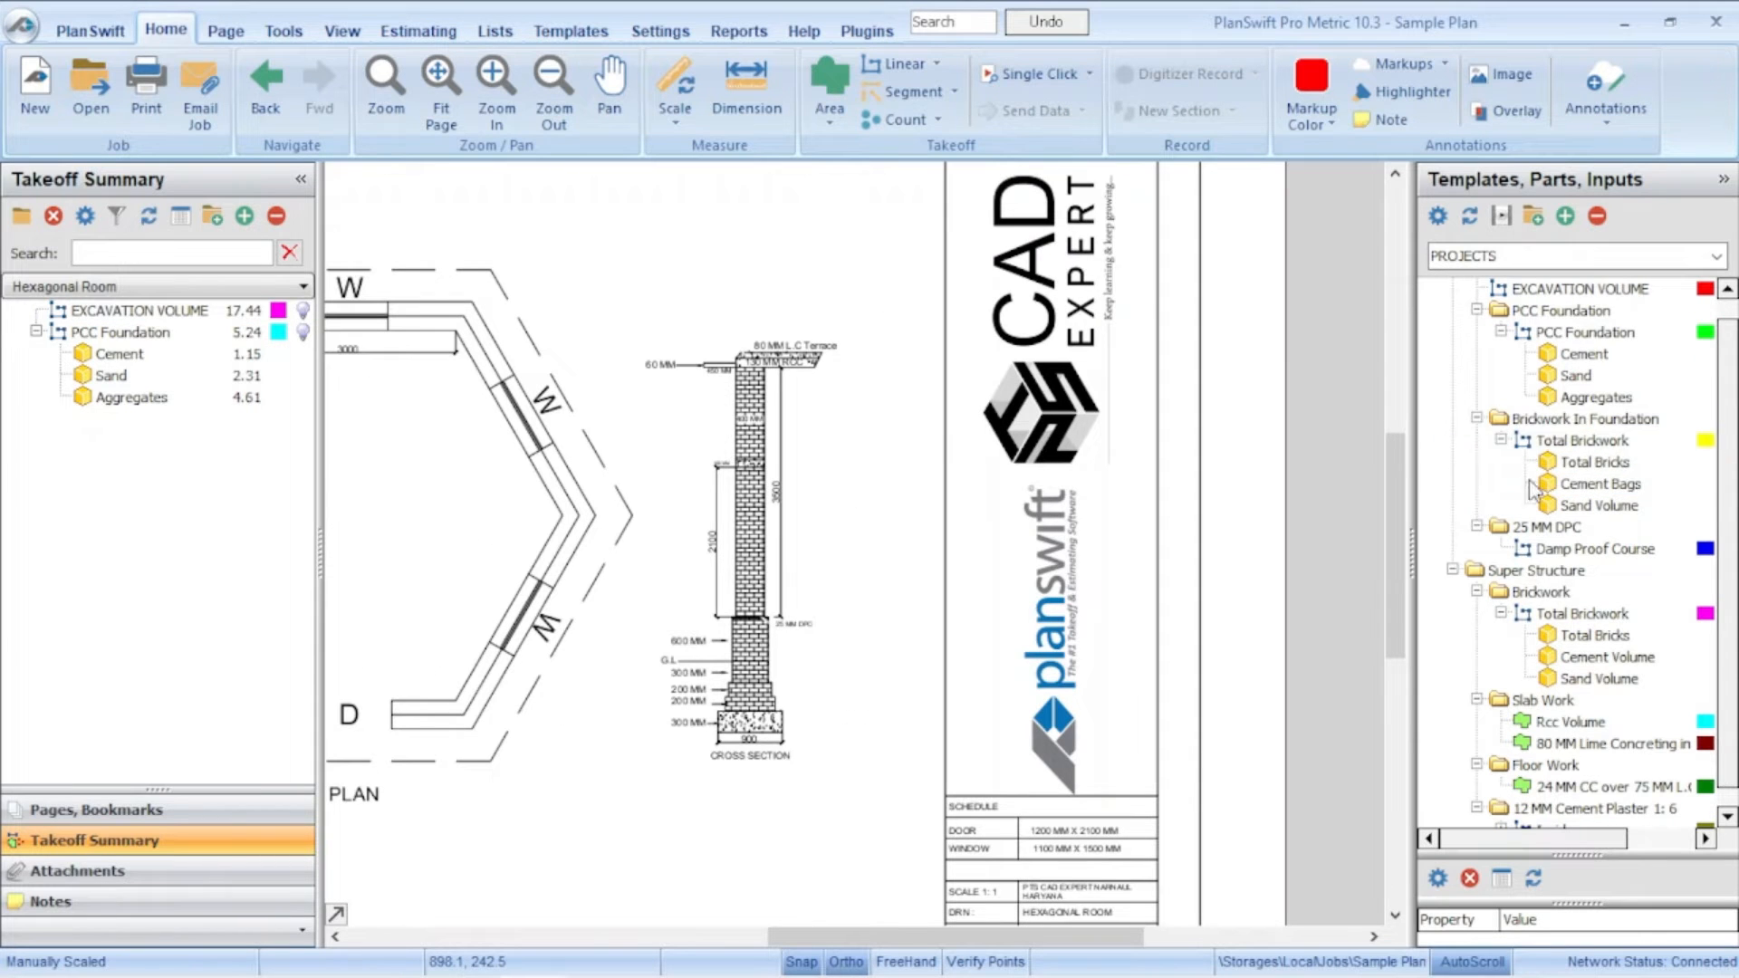
{"action": "left_click", "coordinate": [1539, 487]}
{"action": "left_click", "coordinate": [1568, 467]}
{"action": "left_click", "coordinate": [1549, 486]}
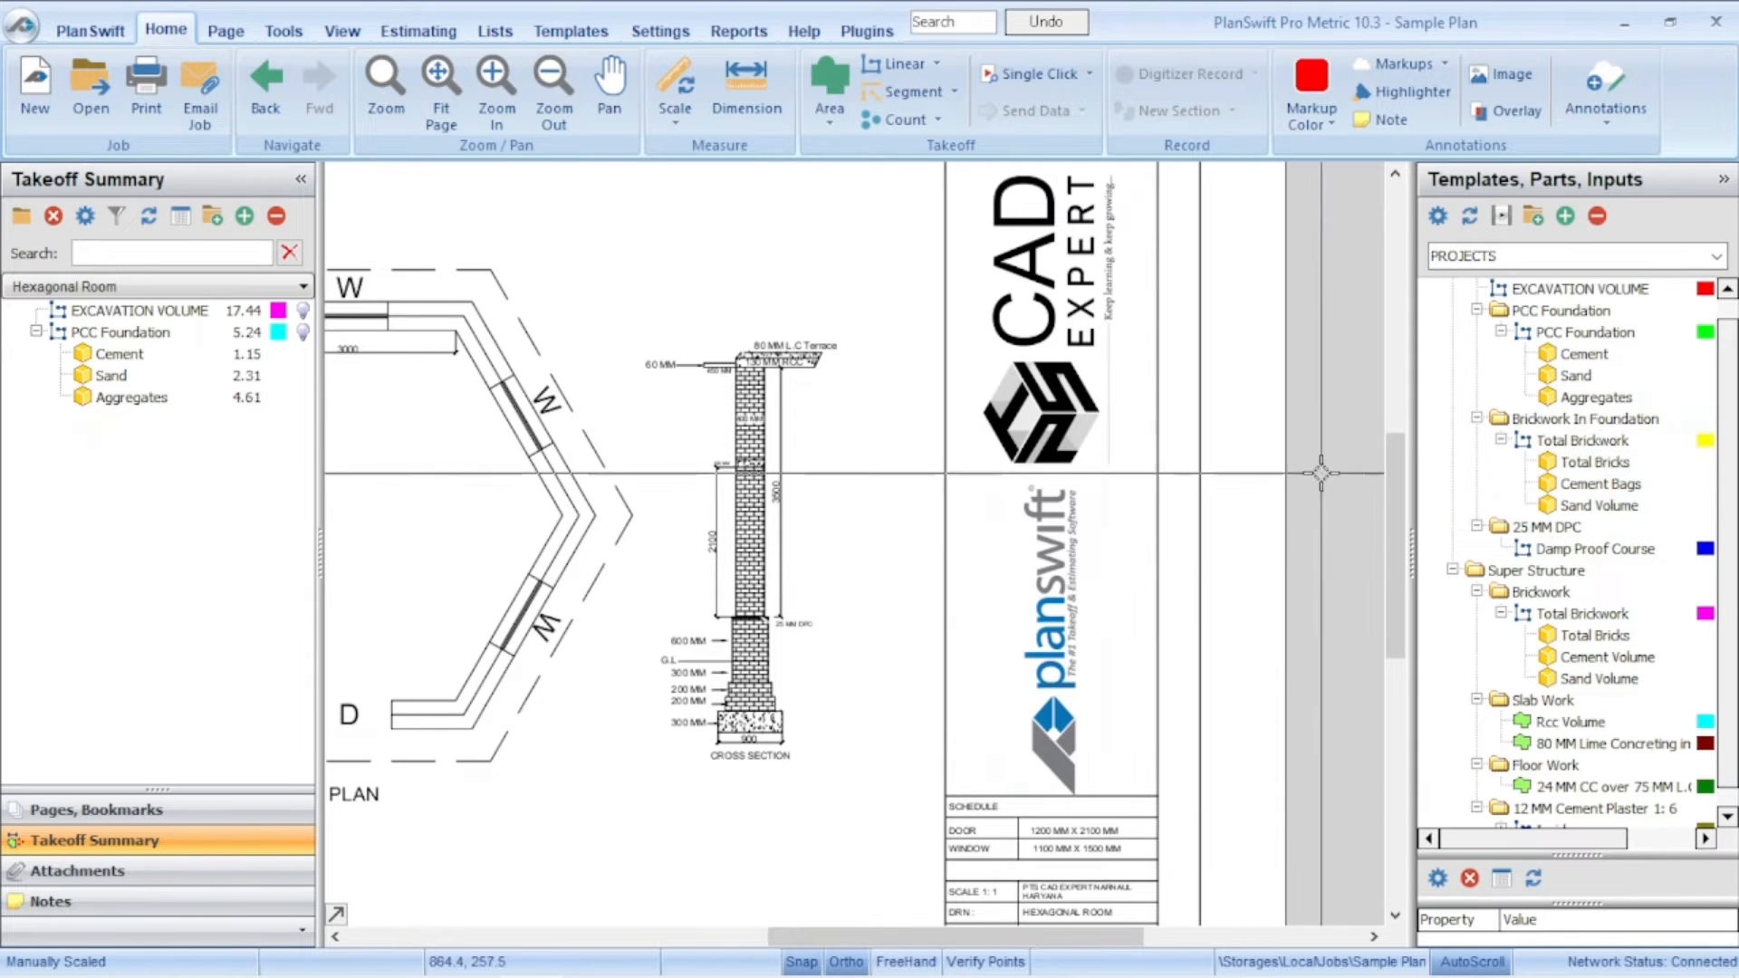
Step: Start a Total Brickwork takeoff from the Brickwork In Foundation template and set its 1st Footing to 0.14 SQ M
{"action": "left_click_drag", "start_coordinate": [1412, 537], "coordinate": [1373, 540]}
{"action": "left_click", "coordinate": [1400, 444]}
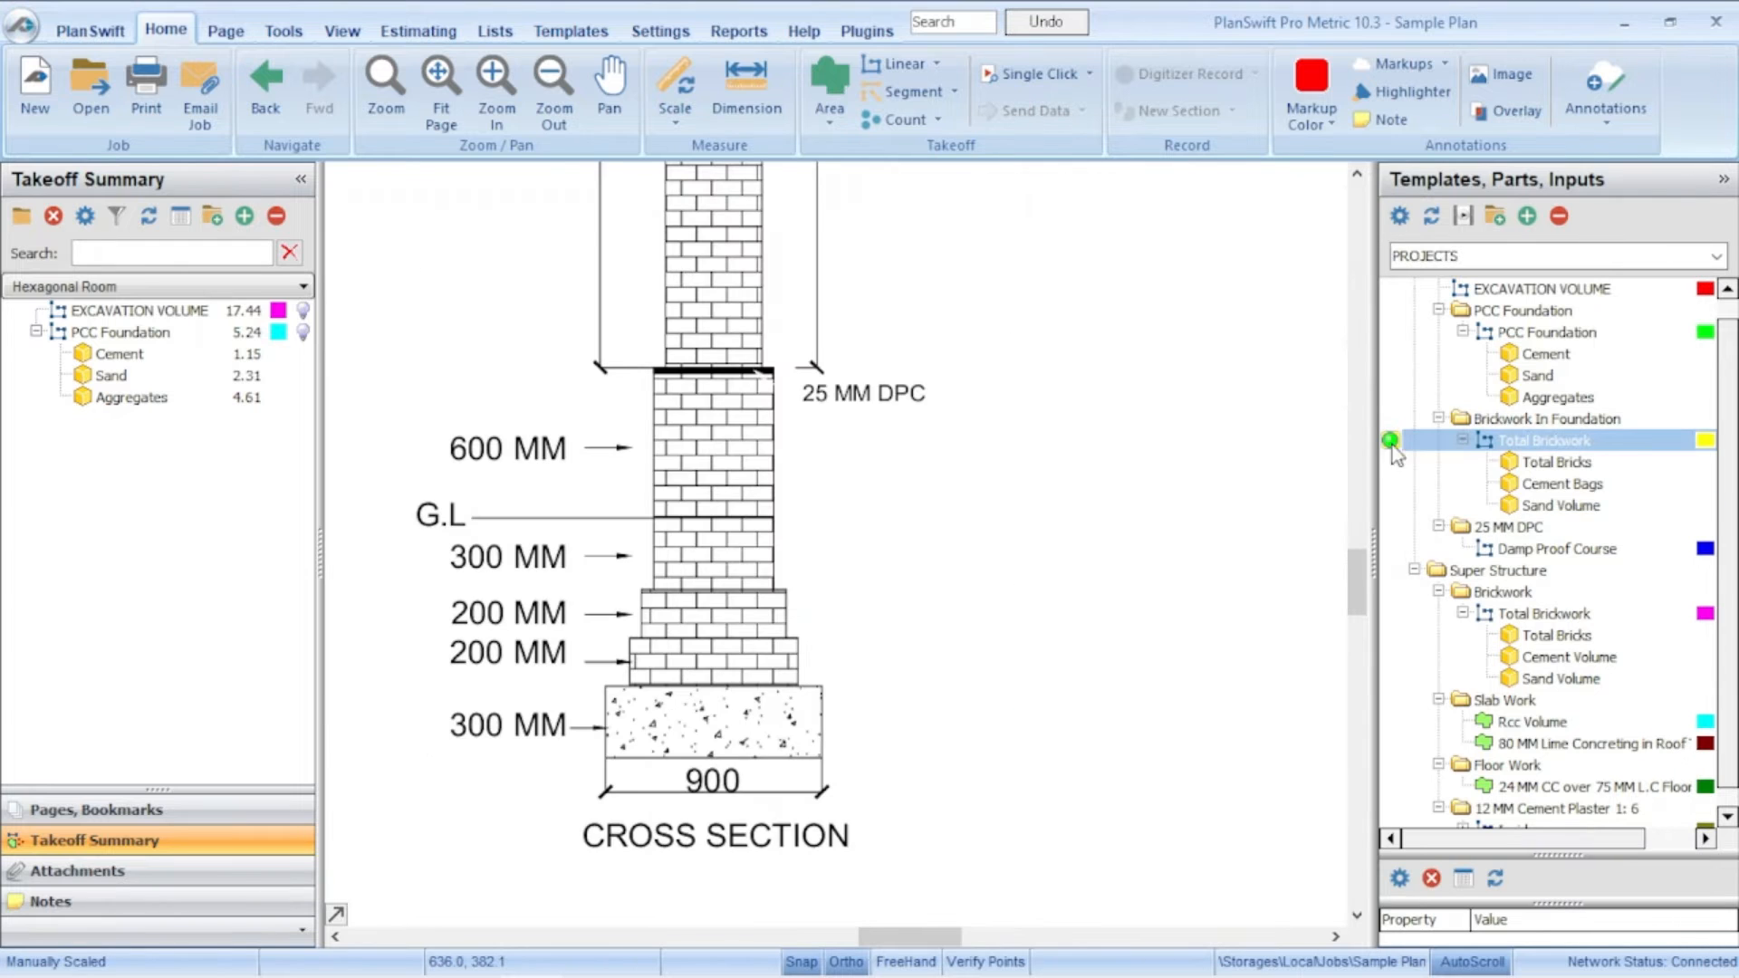
{"action": "left_click_drag", "start_coordinate": [1395, 443], "coordinate": [1248, 411]}
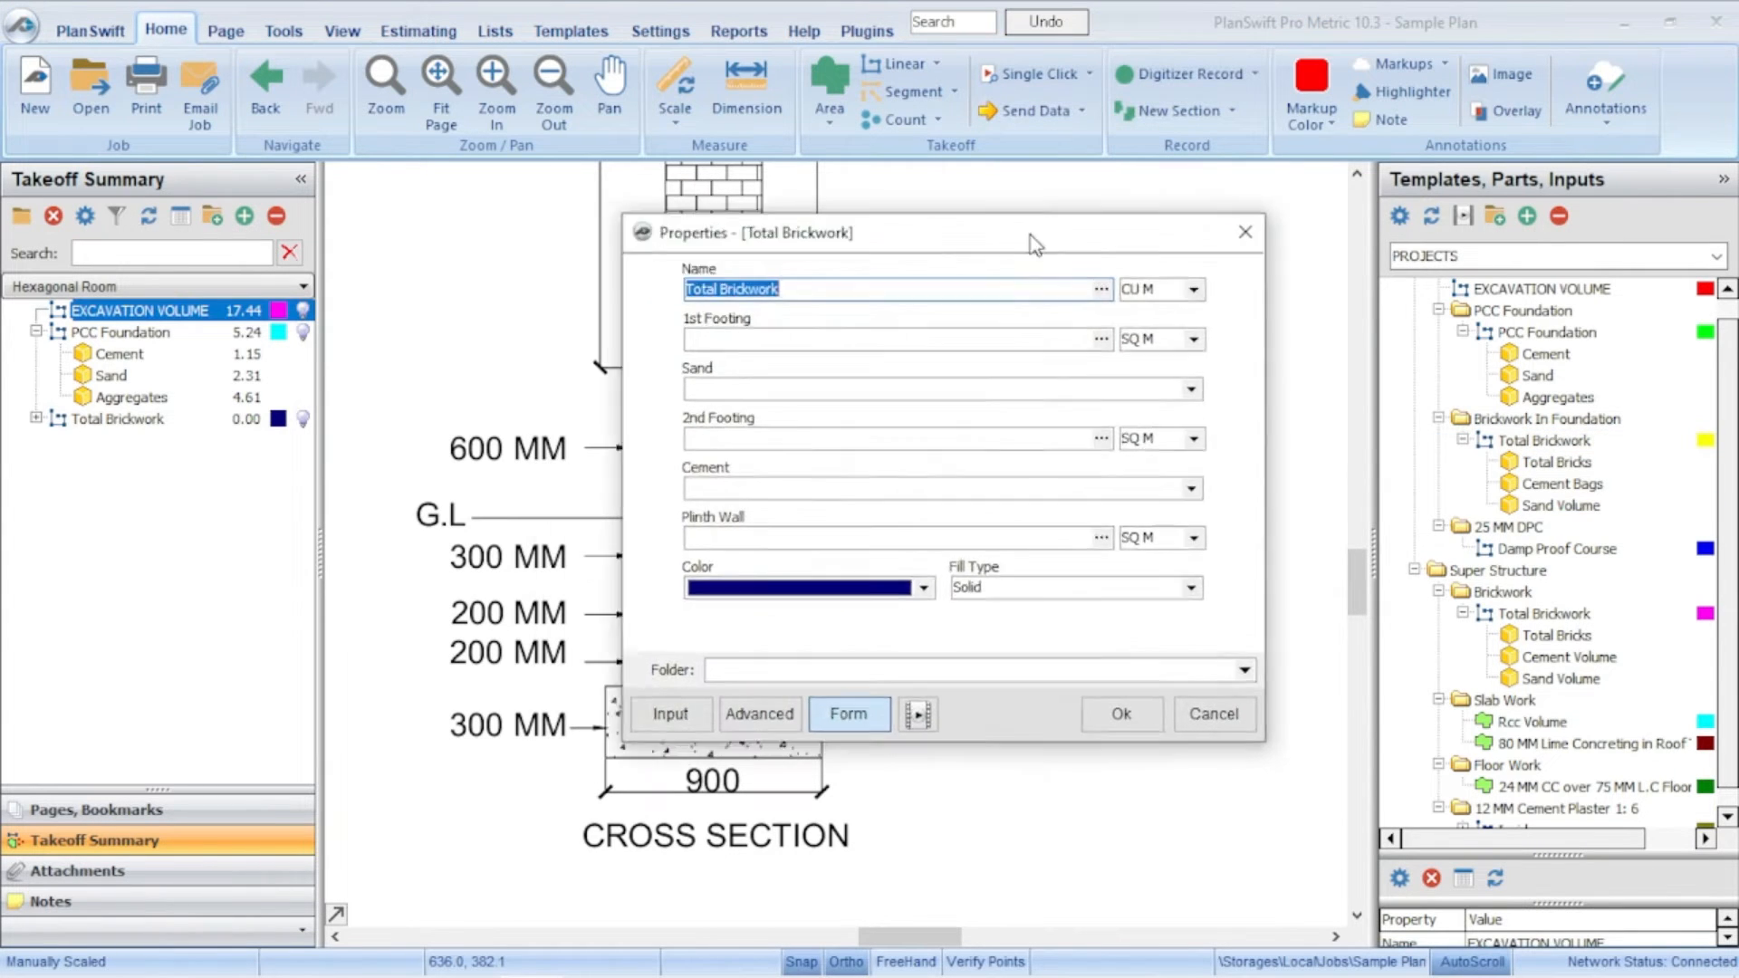
{"action": "left_click_drag", "start_coordinate": [1035, 245], "coordinate": [1283, 287]}
{"action": "left_click", "coordinate": [1001, 379]}
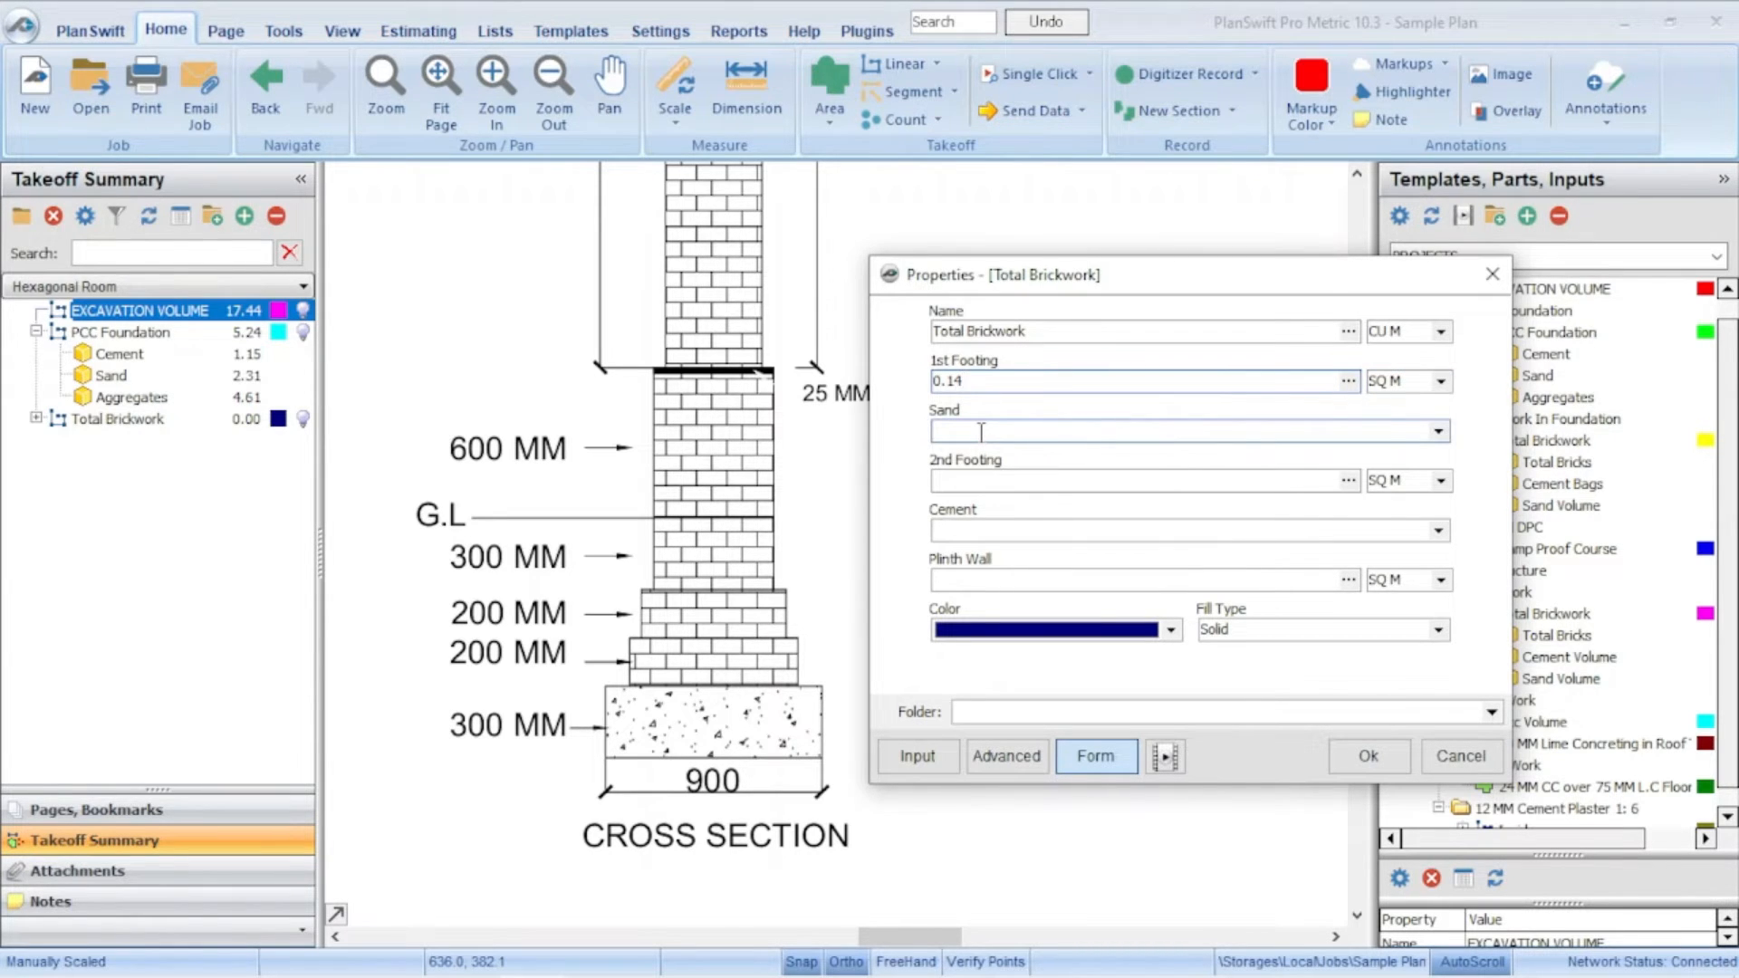
Step: Set the foundation brickwork's mortar proportions to Sand 6 and Cement 1
{"action": "left_click", "coordinate": [1438, 431]}
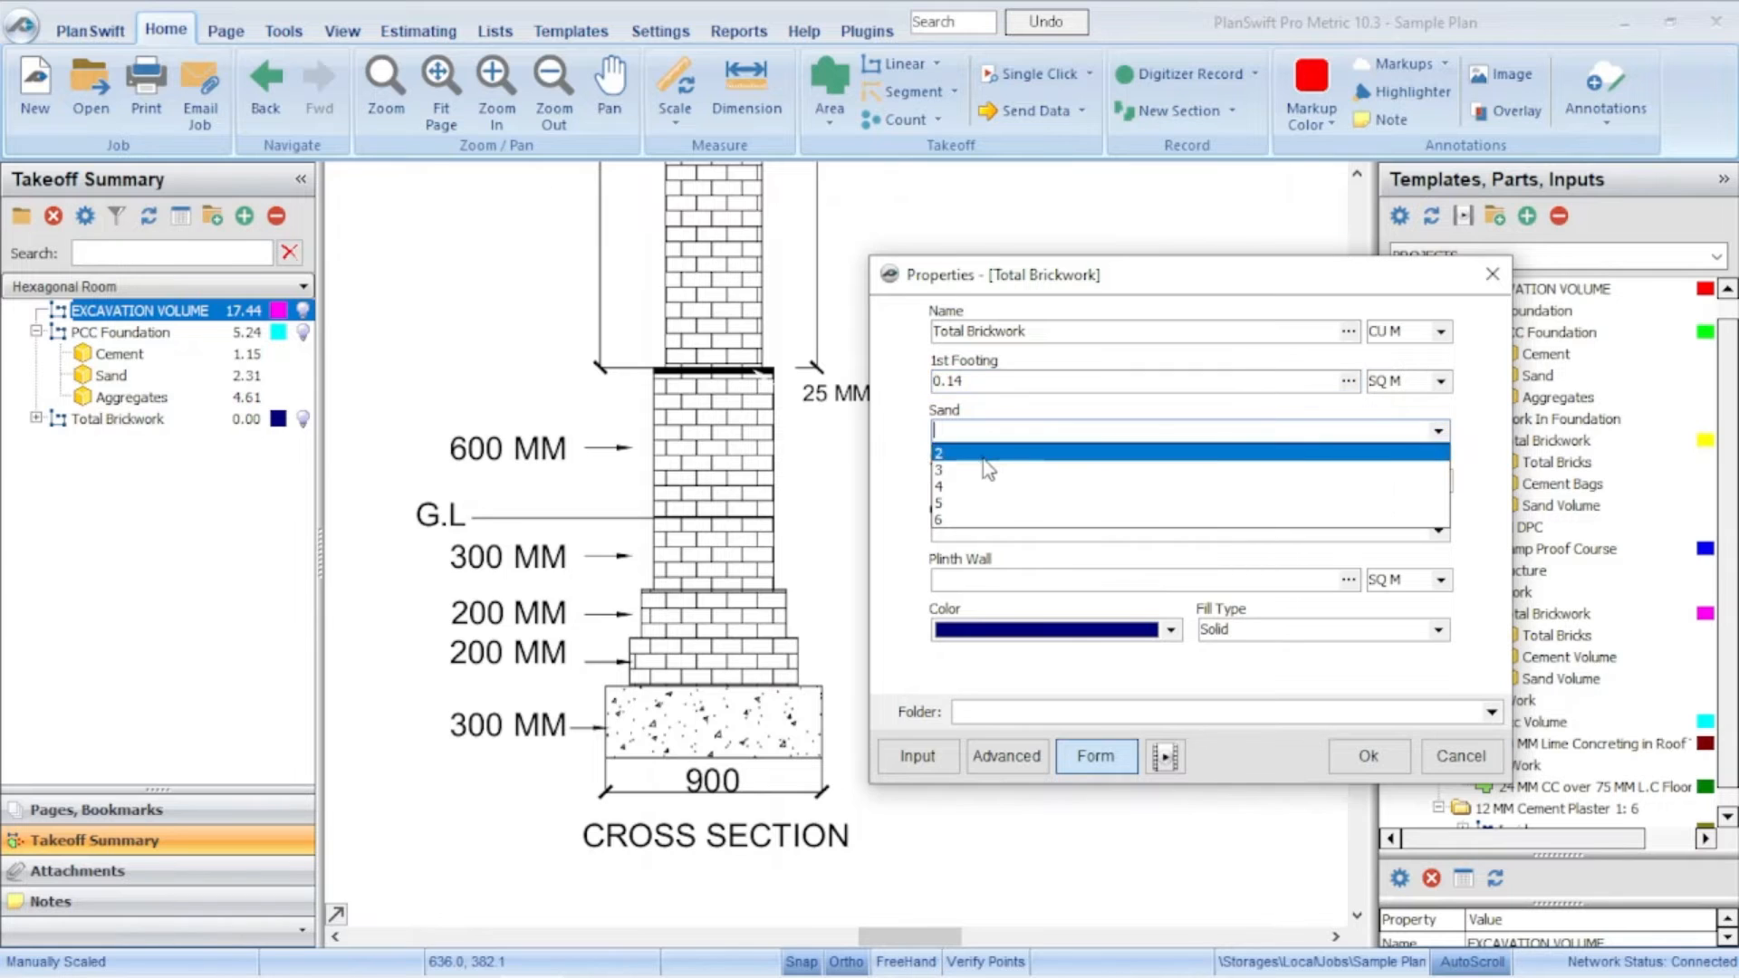
{"action": "left_click", "coordinate": [954, 524]}
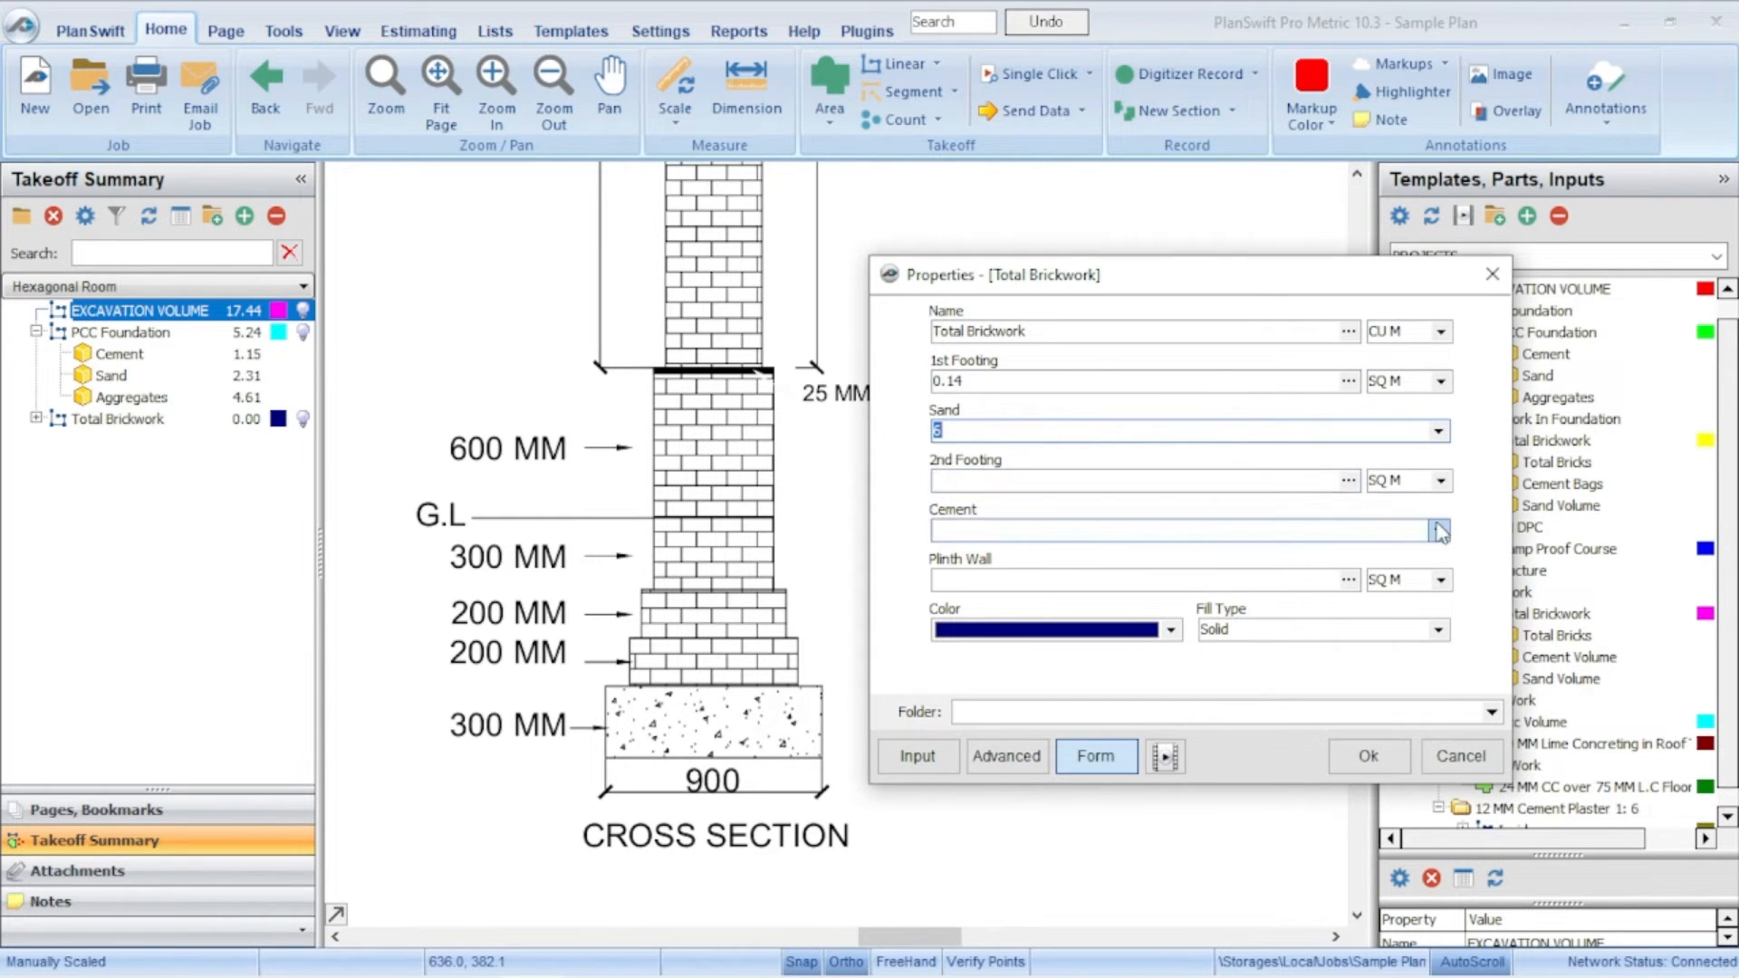
{"action": "left_click", "coordinate": [1439, 531]}
{"action": "left_click", "coordinate": [964, 553]}
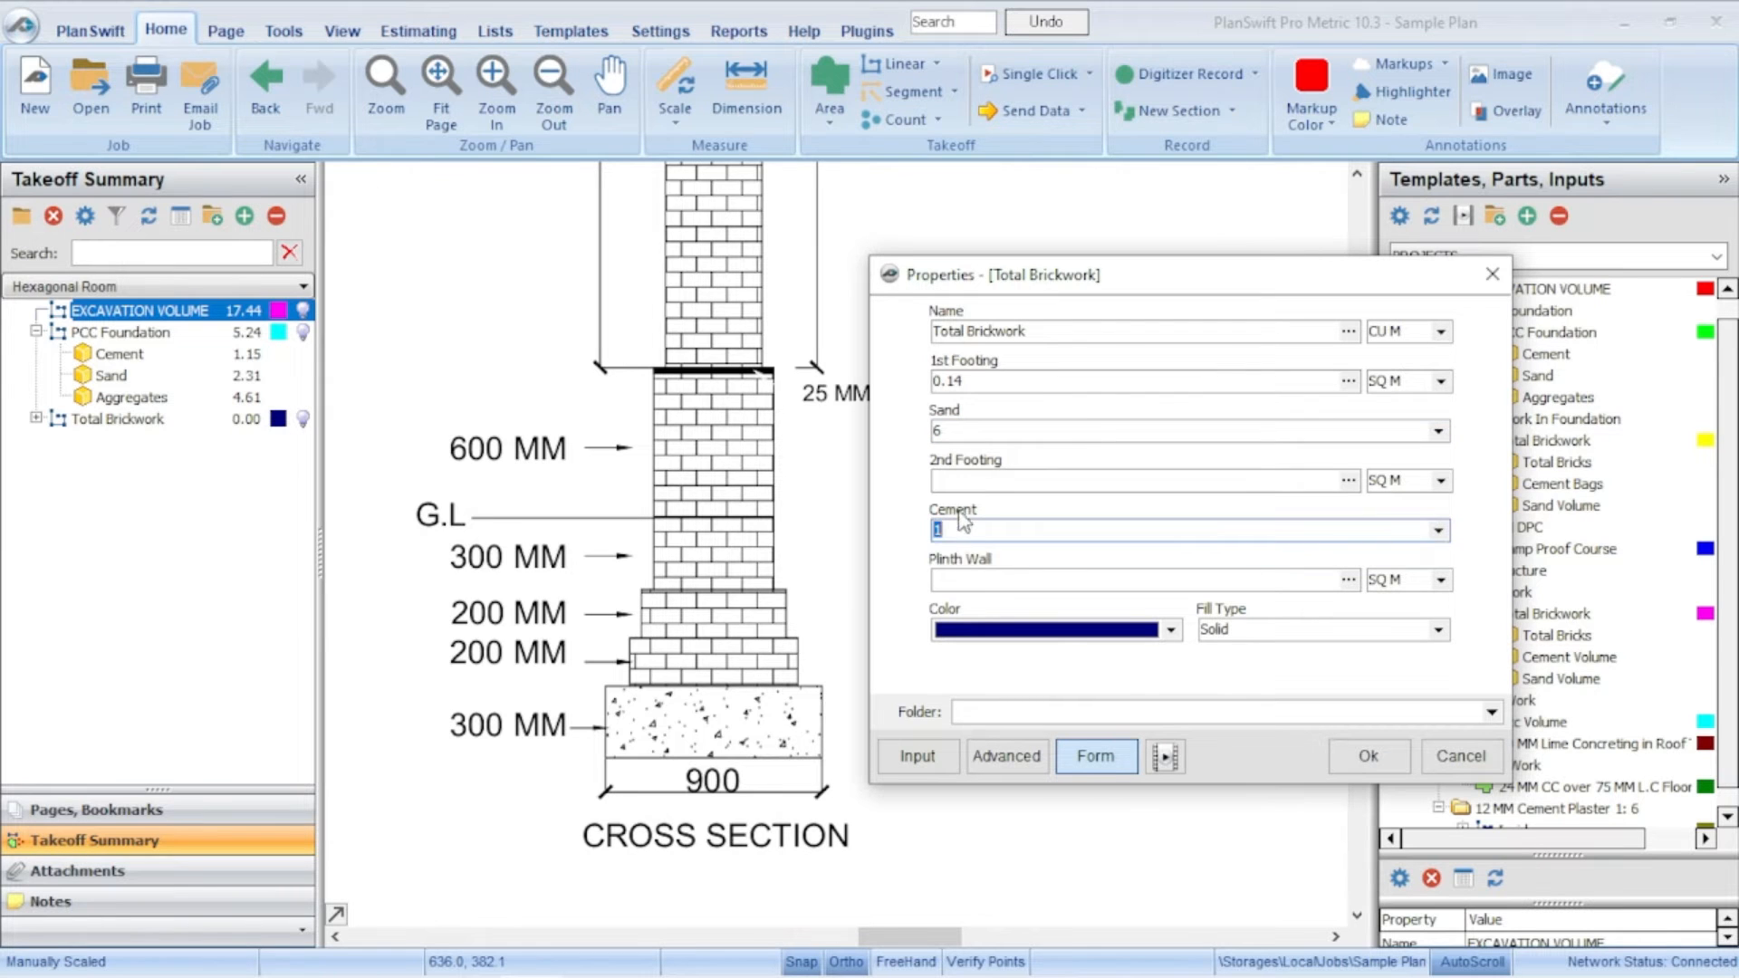
Step: Set the 2nd Footing to 0.12 SQ M and the Plinth Wall to 0.45 SQ M, and accept the Total Brickwork properties
{"action": "left_click", "coordinate": [956, 479]}
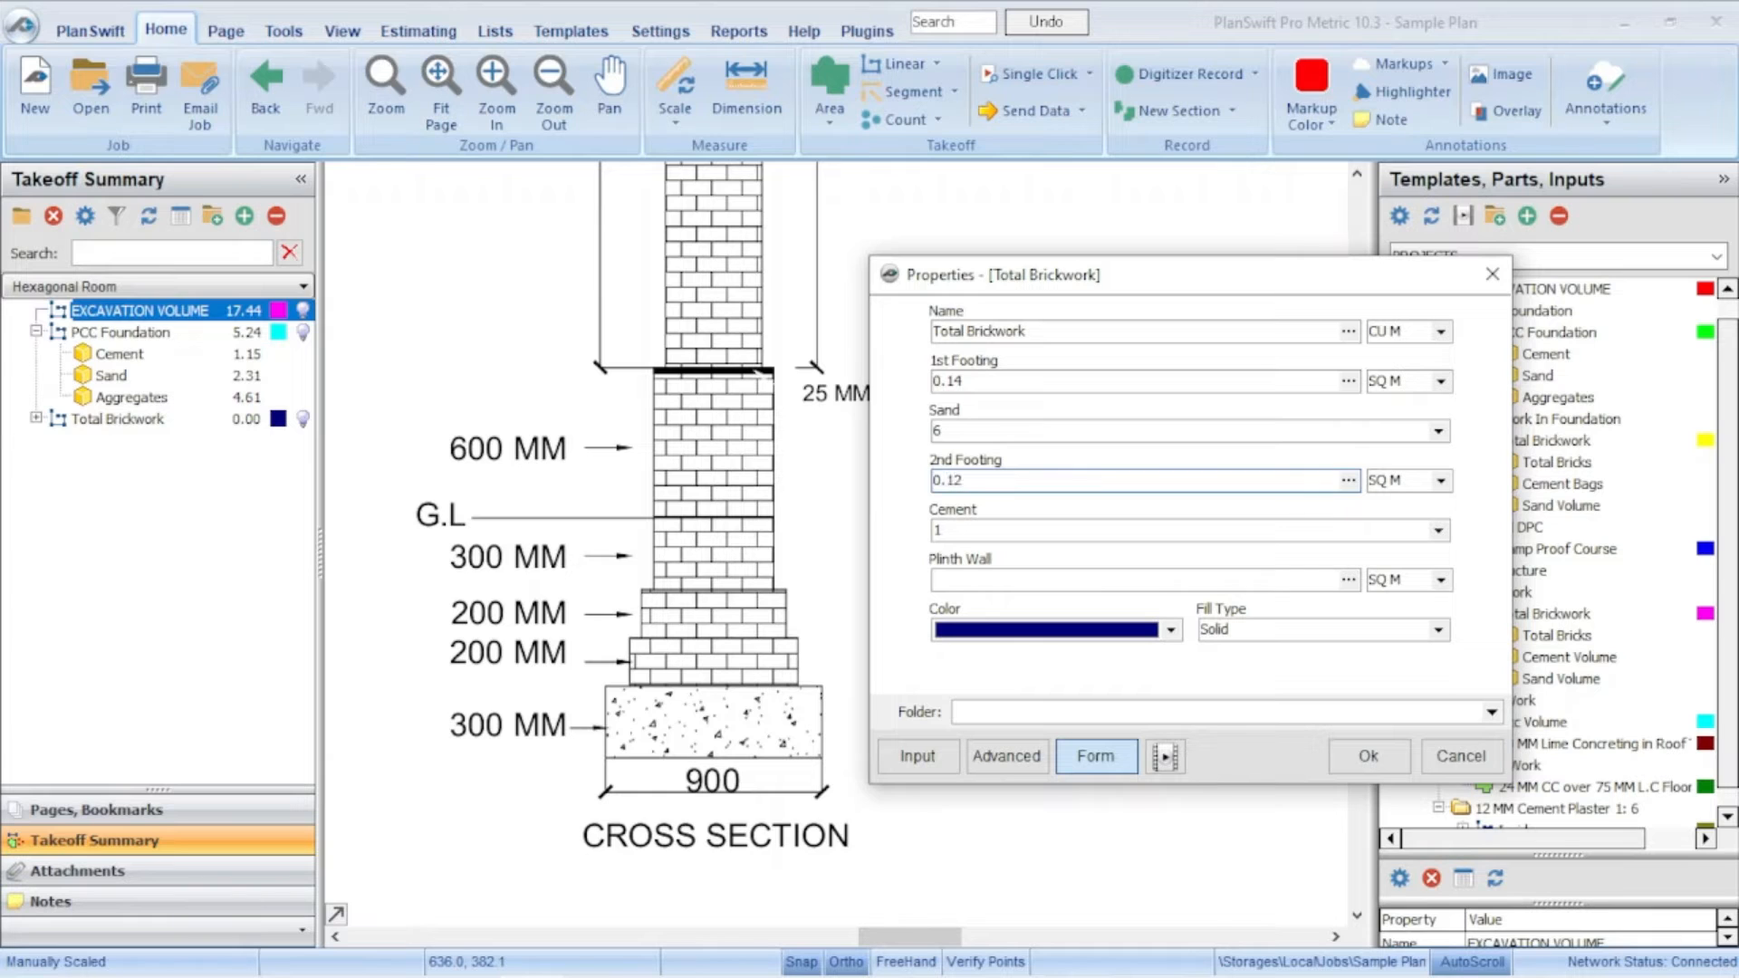
{"action": "left_click", "coordinate": [962, 580]}
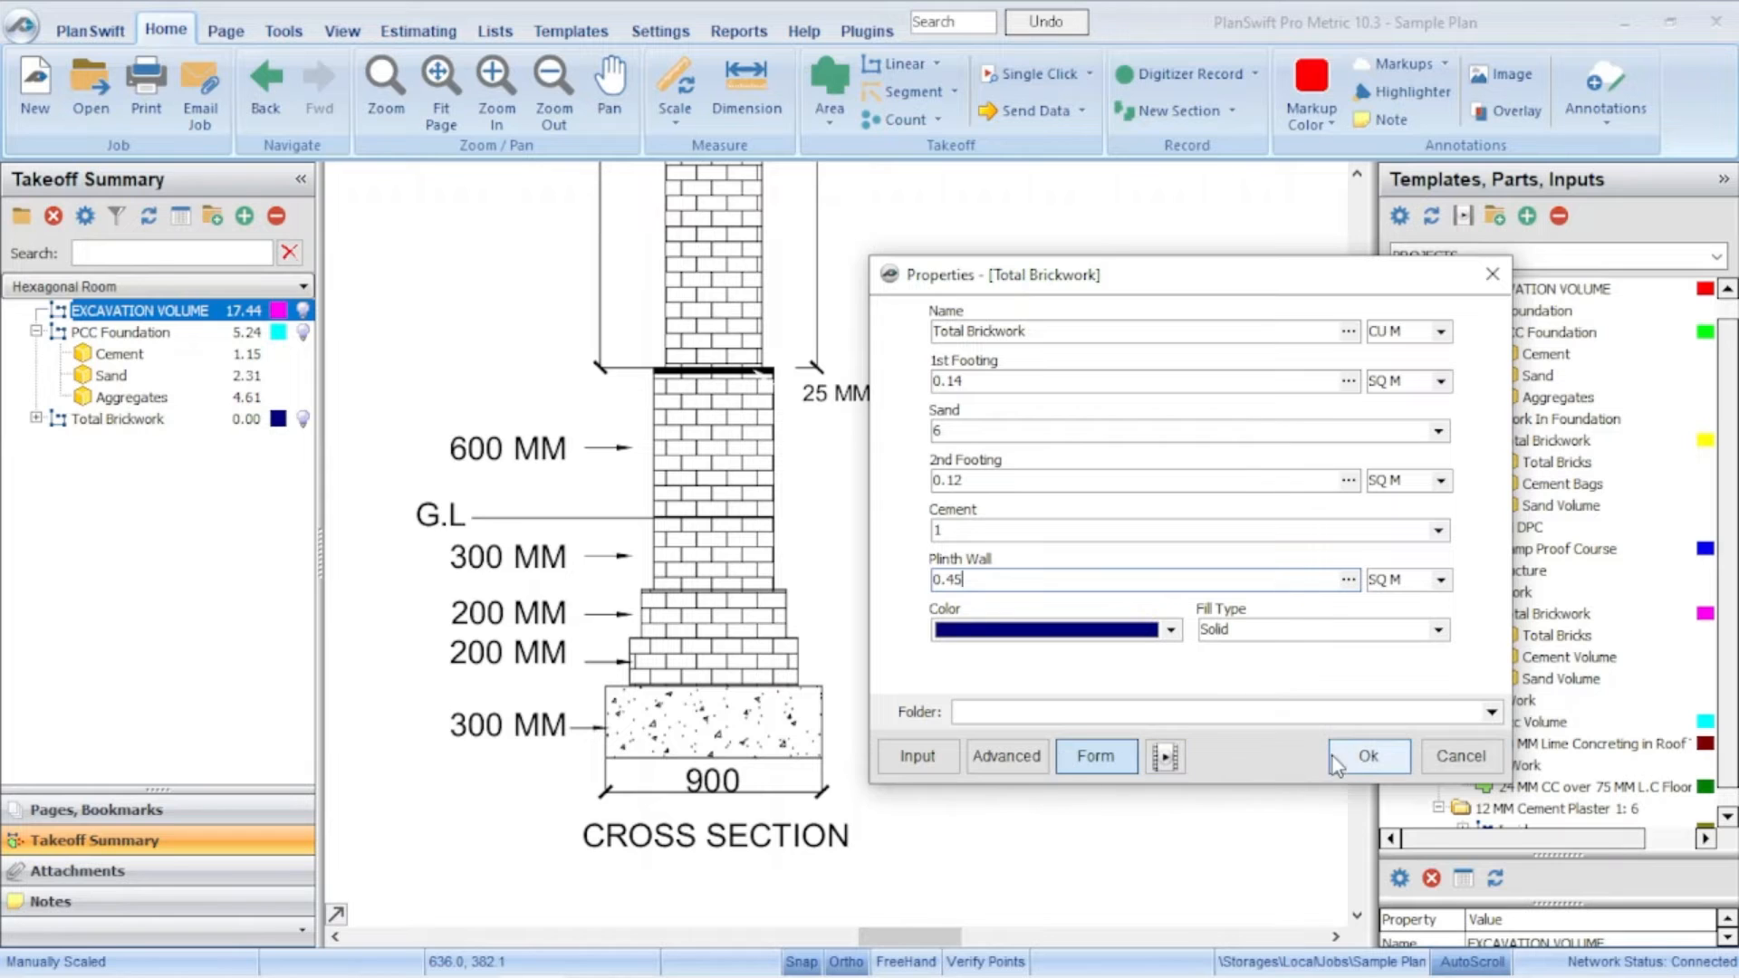
{"action": "left_click", "coordinate": [1365, 759]}
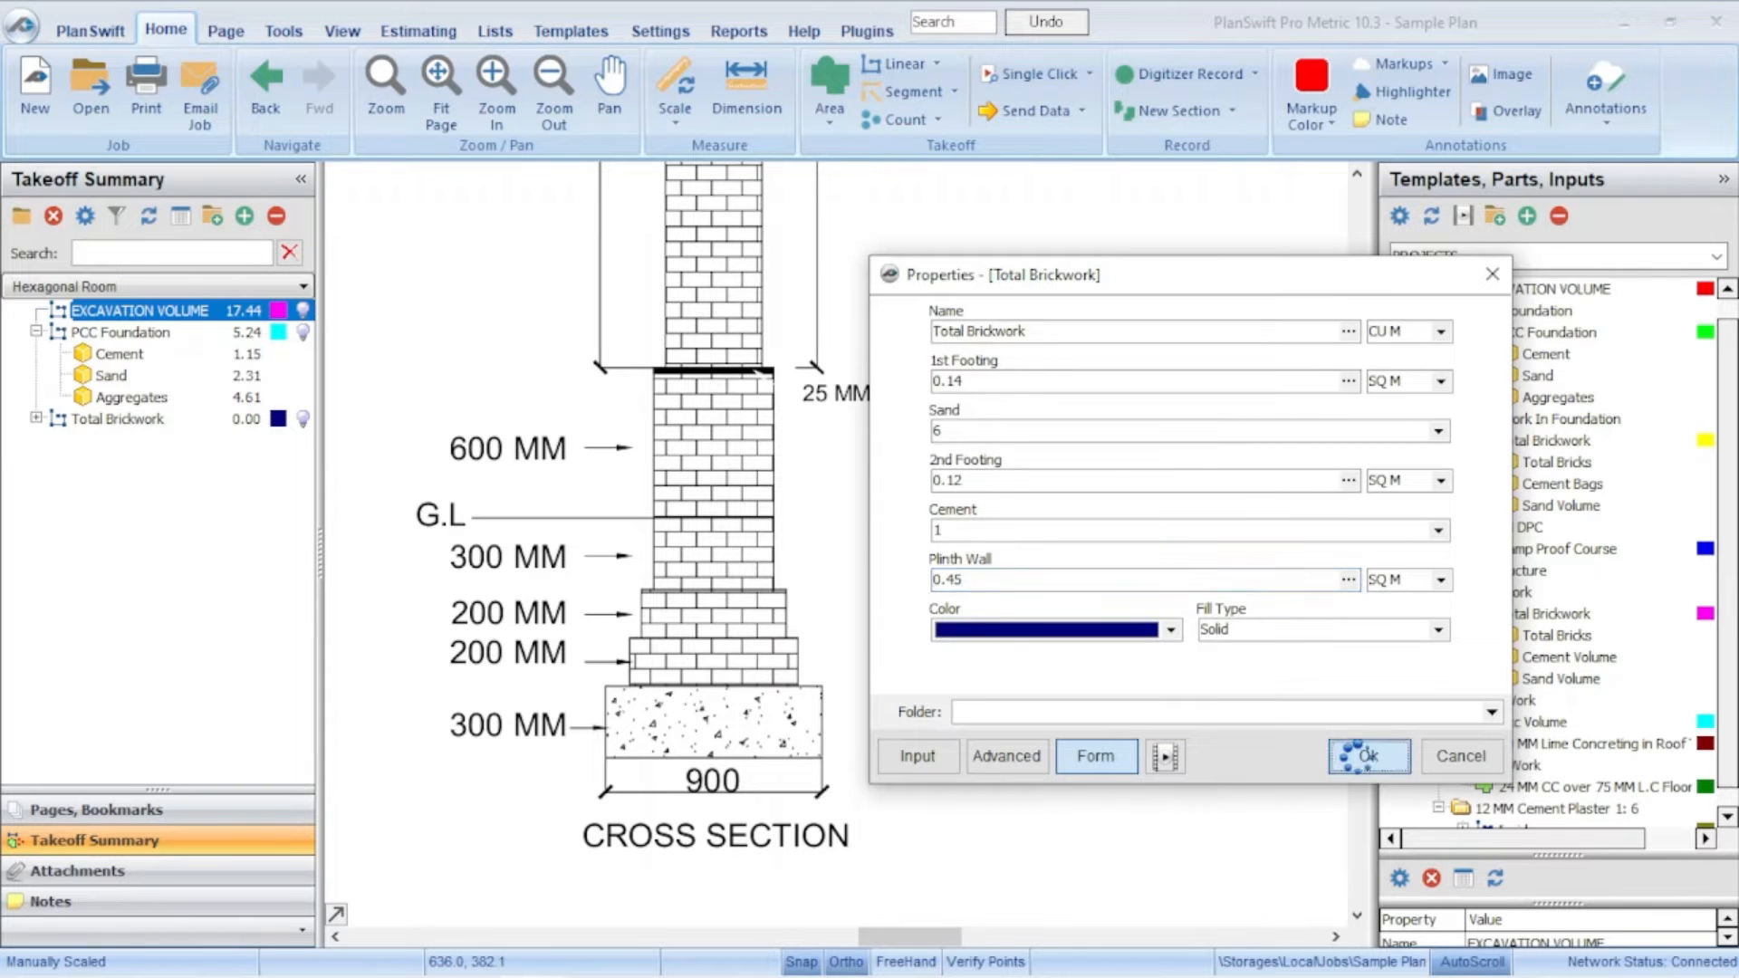
Step: Trace the centre line of the plan's upper horizontal wall from corner to corner as the first Total Brickwork segment
{"action": "scroll", "coordinate": [921, 564], "scroll_direction": "down", "scroll_amount": 6}
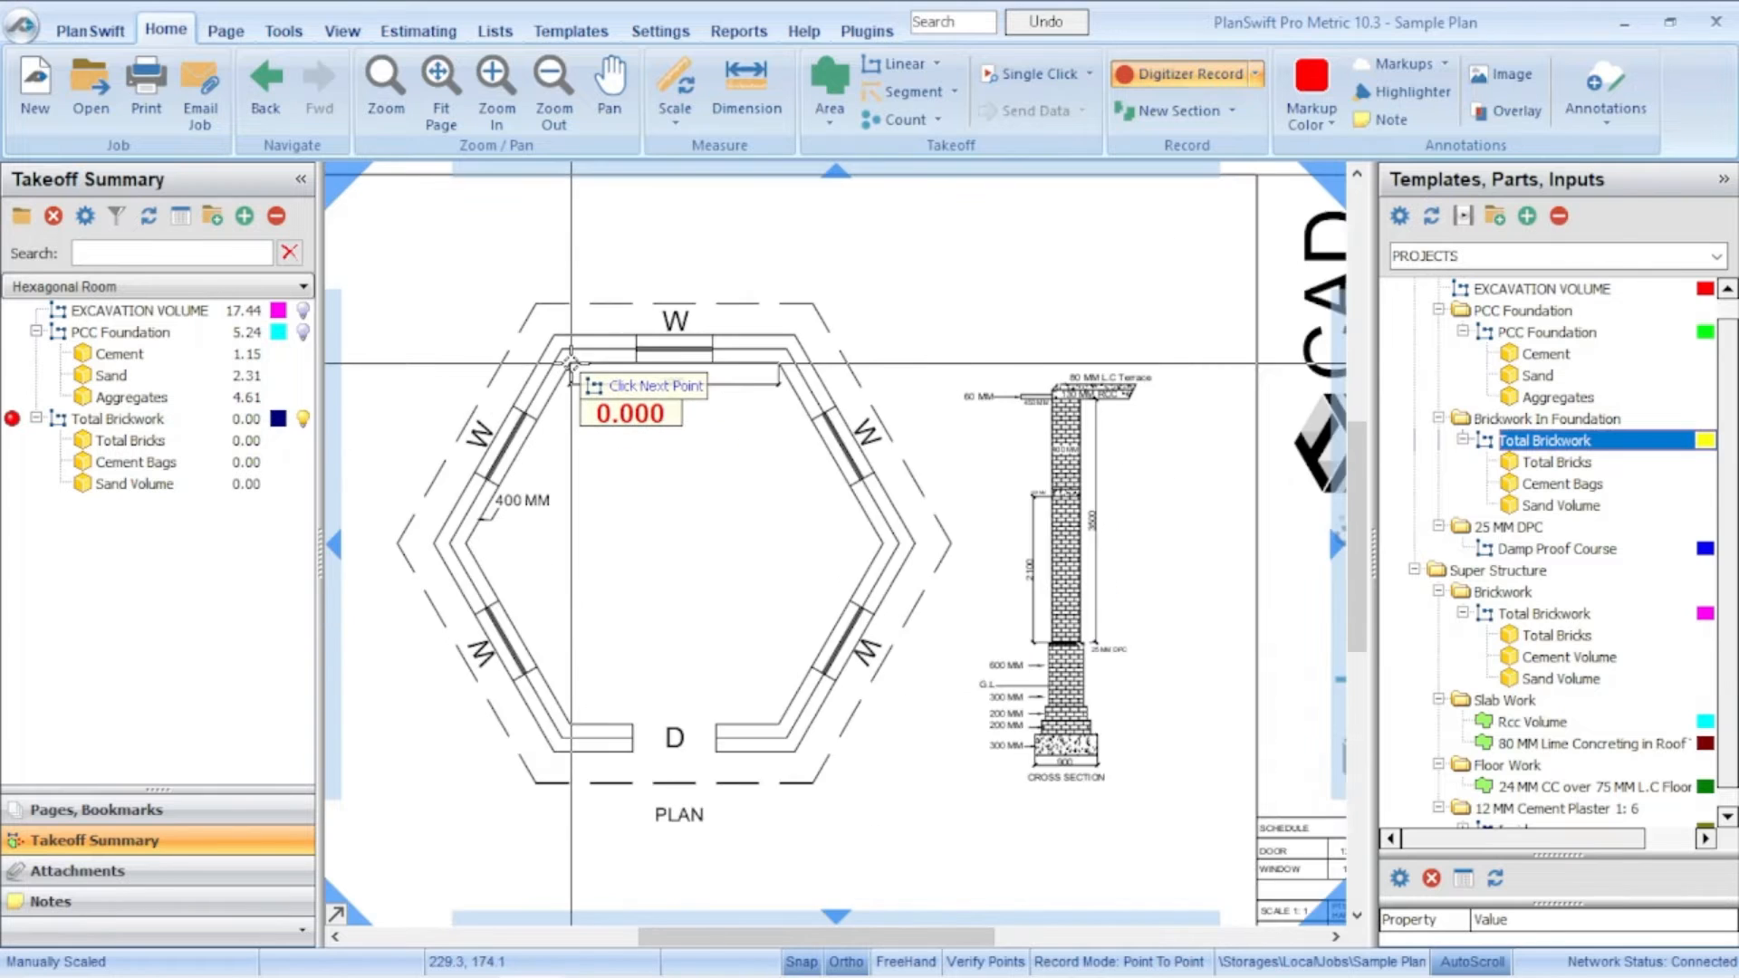
{"action": "scroll", "coordinate": [574, 368], "scroll_direction": "up", "scroll_amount": 5}
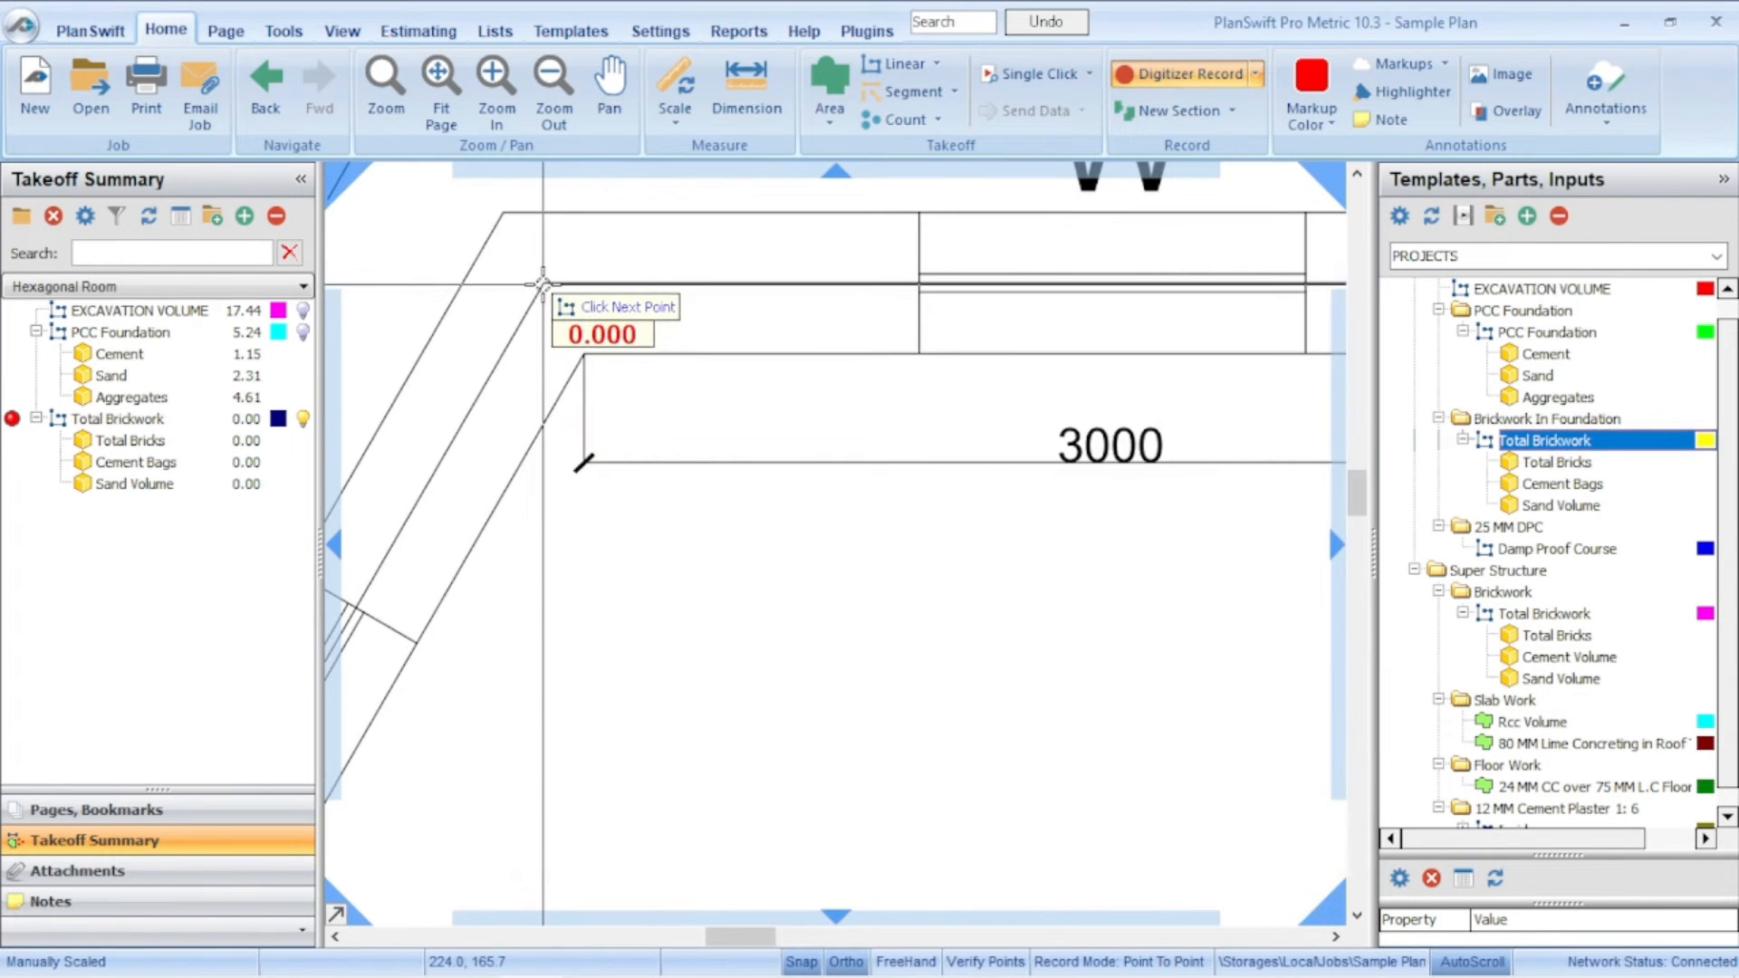
{"action": "scroll", "coordinate": [545, 288], "scroll_direction": "up", "scroll_amount": 1}
{"action": "scroll", "coordinate": [542, 288], "scroll_direction": "up", "scroll_amount": 1}
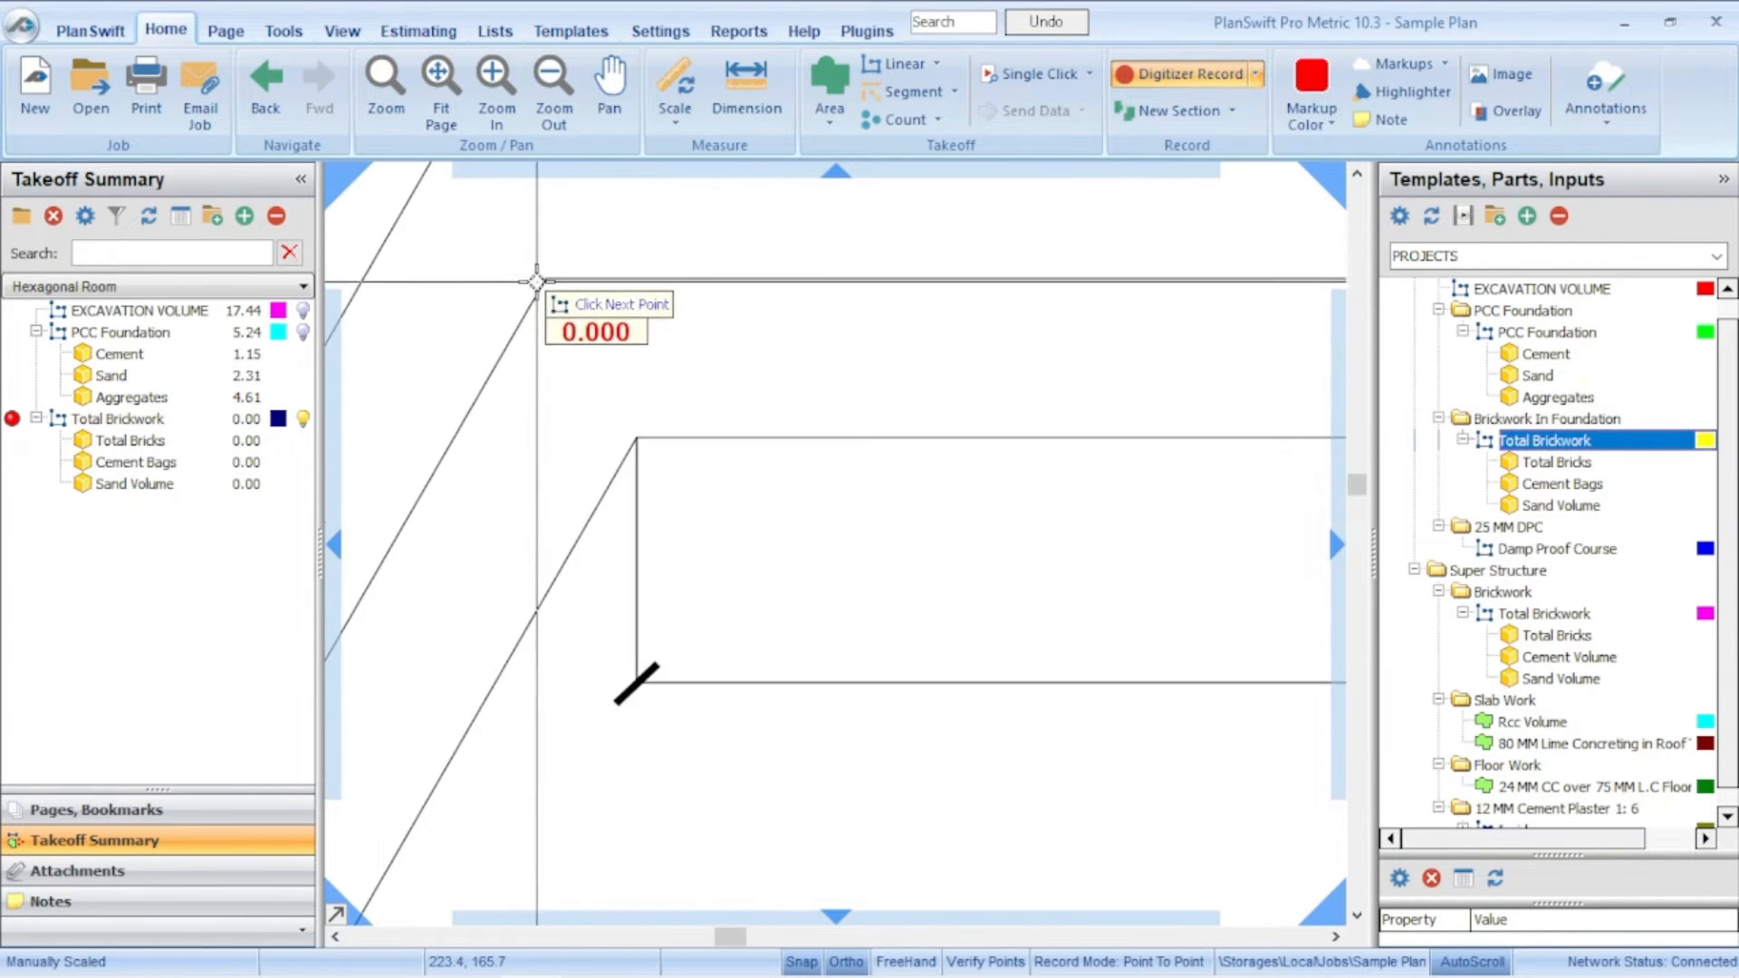
{"action": "left_click", "coordinate": [546, 276]}
{"action": "scroll", "coordinate": [634, 286], "scroll_direction": "down", "scroll_amount": 2}
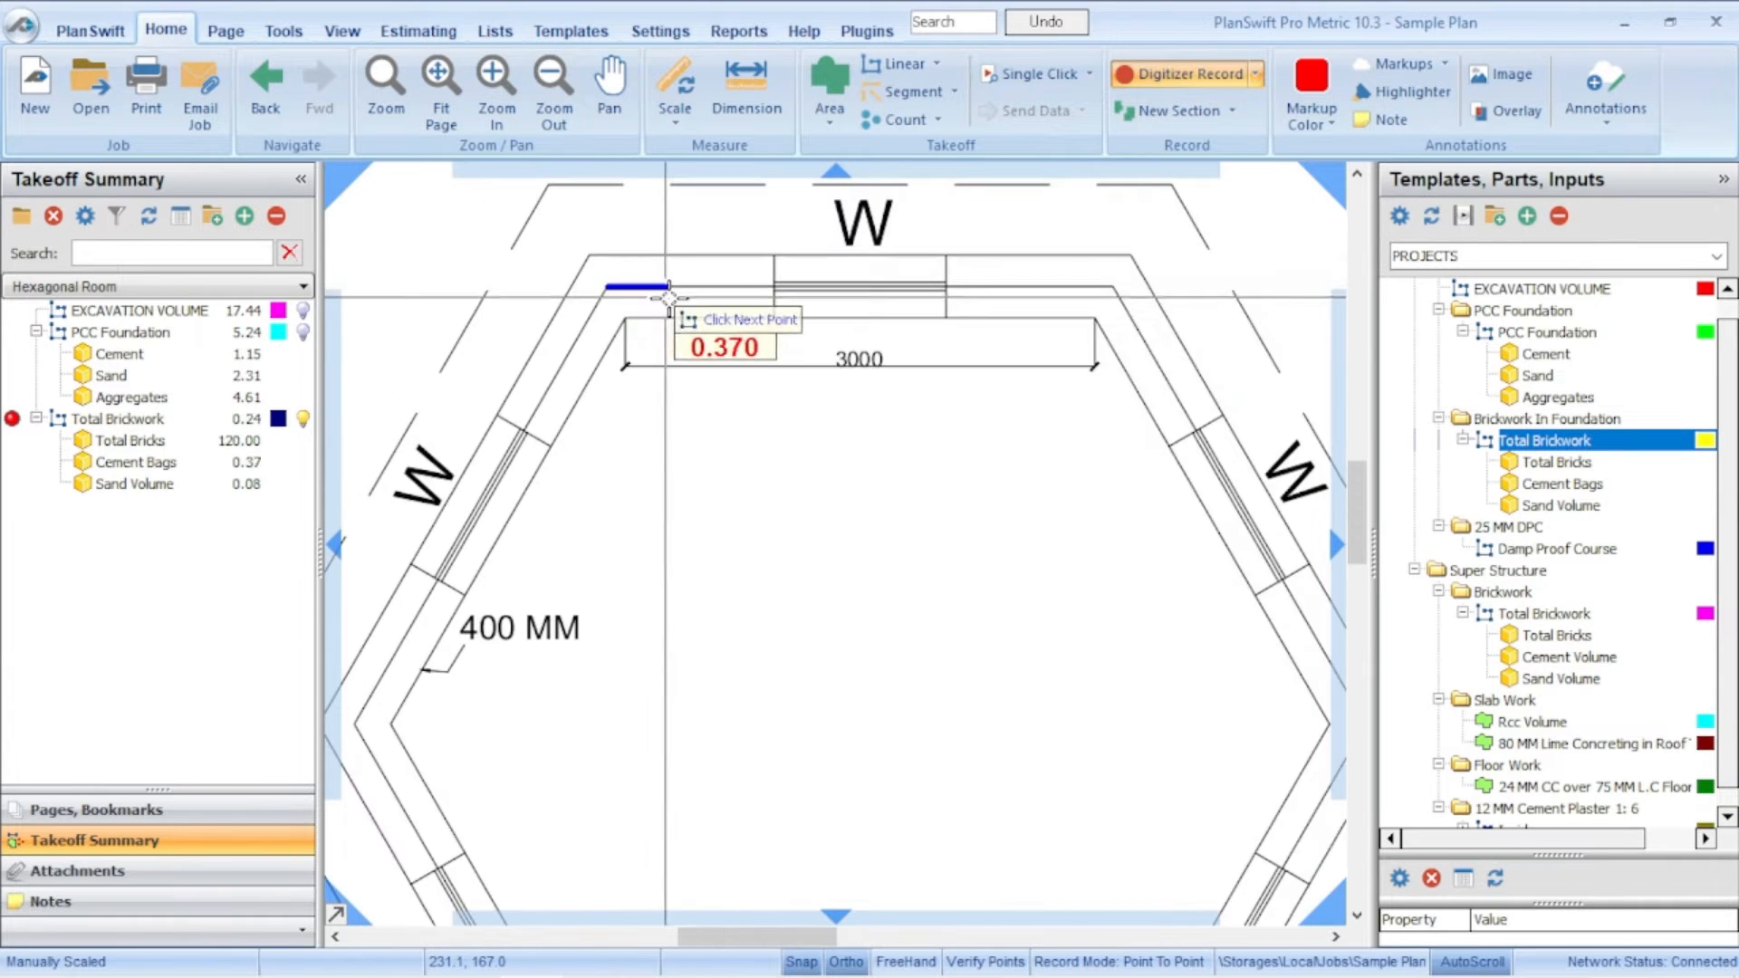
{"action": "scroll", "coordinate": [1076, 300], "scroll_direction": "up", "scroll_amount": 2}
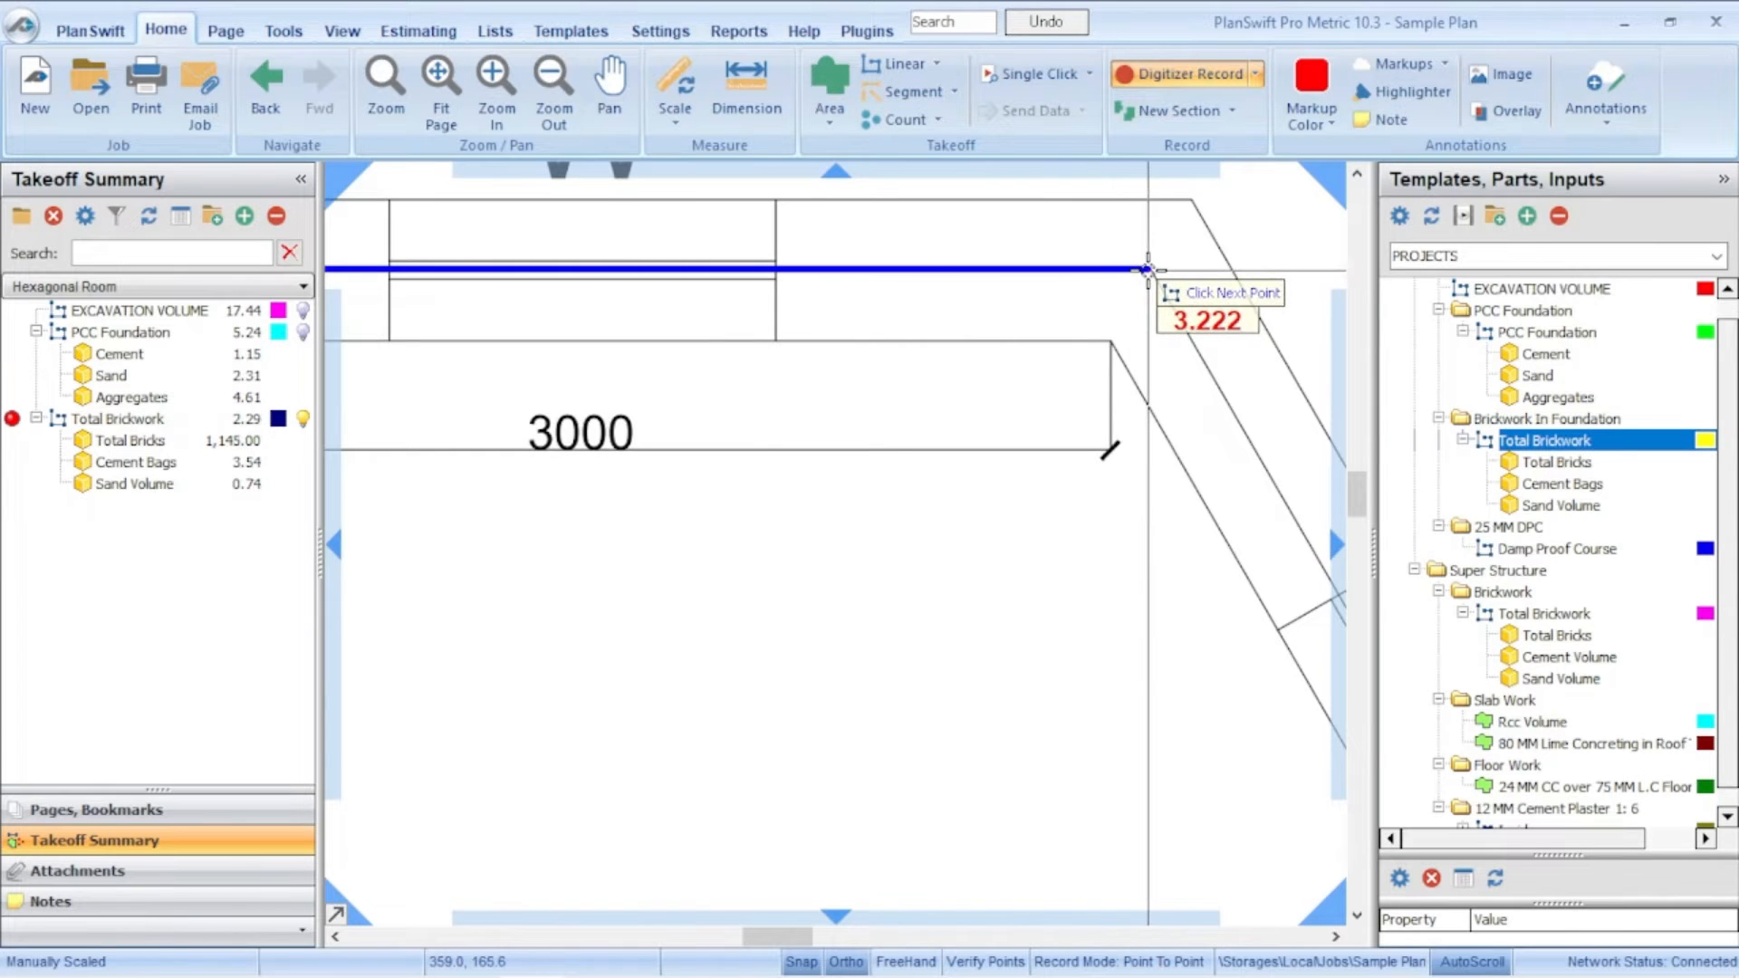
{"action": "left_click", "coordinate": [1148, 269]}
{"action": "scroll", "coordinate": [1148, 272], "scroll_direction": "down", "scroll_amount": 3}
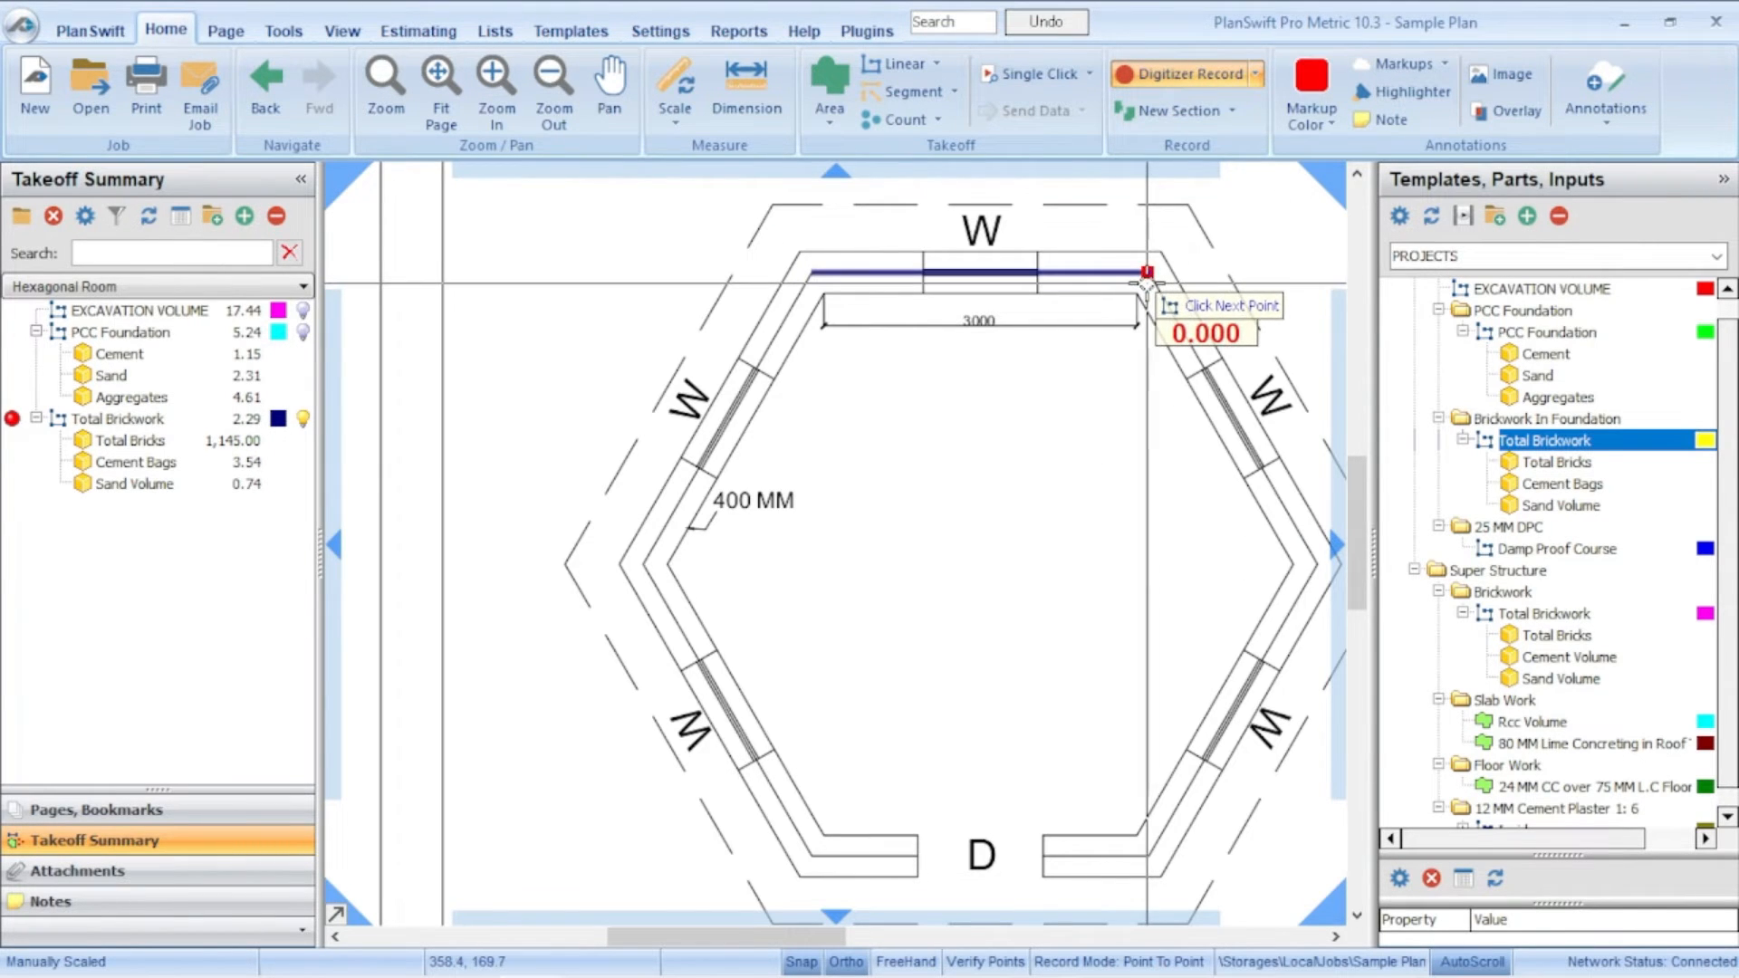
Step: Continue the Total Brickwork trace along the centre line of the plan's upper-right sloping wall to the hexagon's right corner
{"action": "scroll", "coordinate": [1185, 360], "scroll_direction": "down", "scroll_amount": 1}
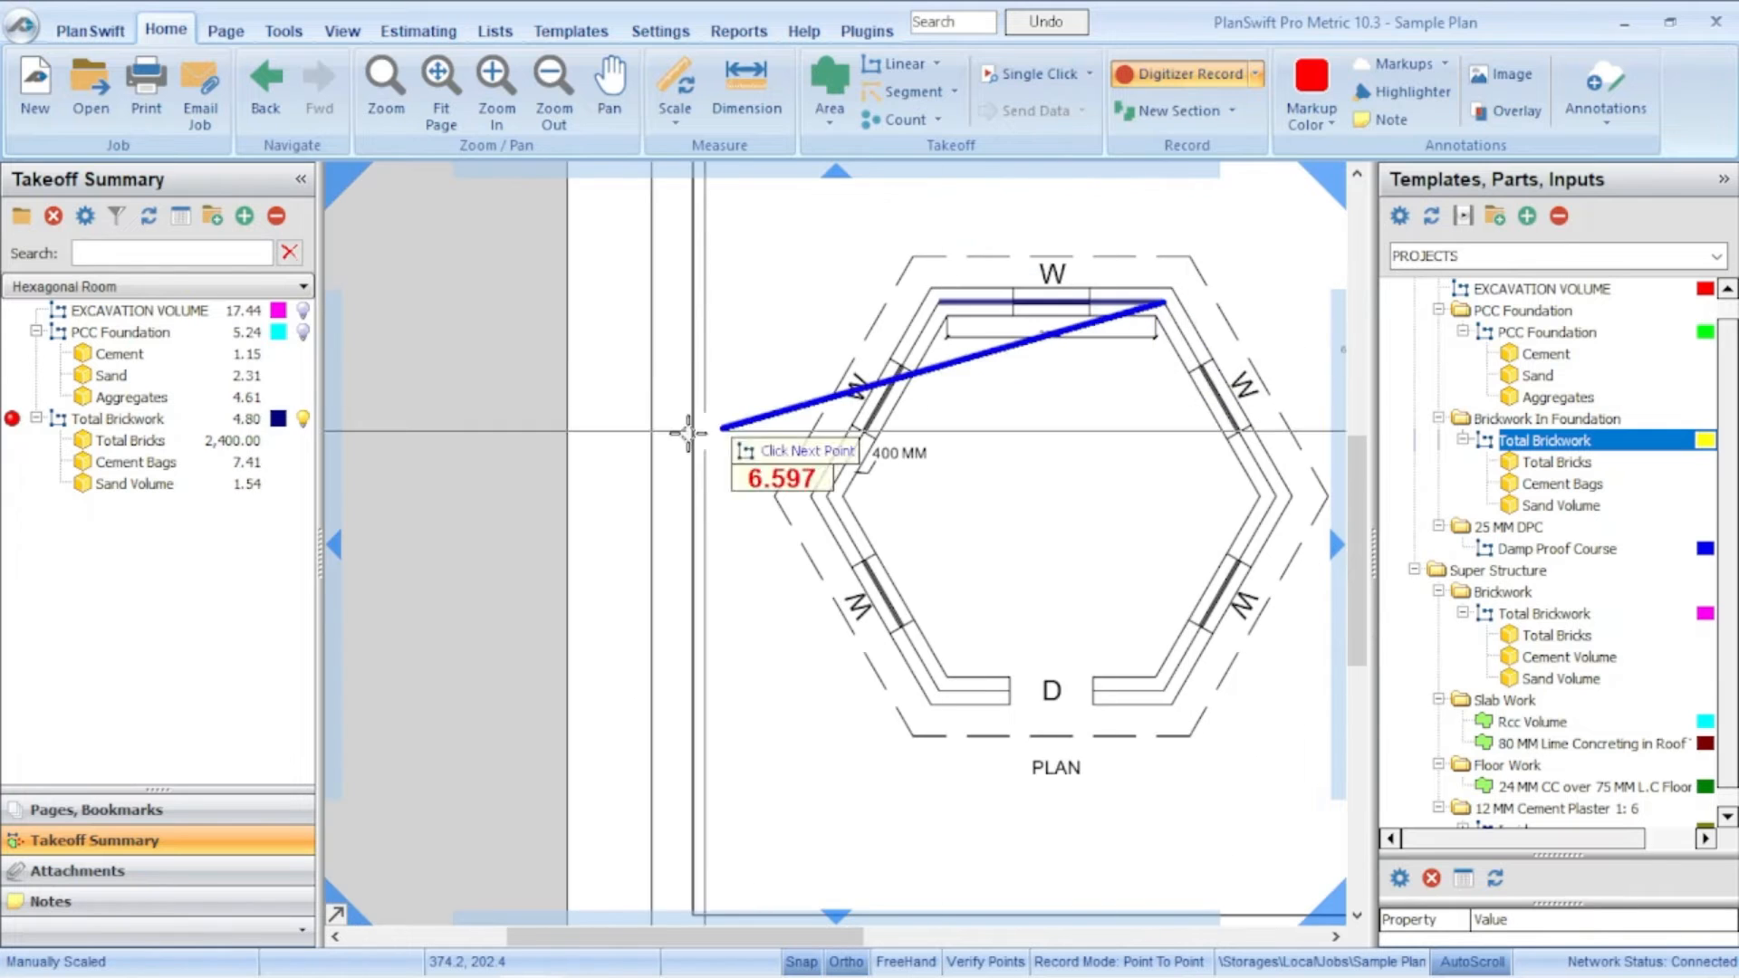
{"action": "scroll", "coordinate": [1055, 384], "scroll_direction": "down", "scroll_amount": 1}
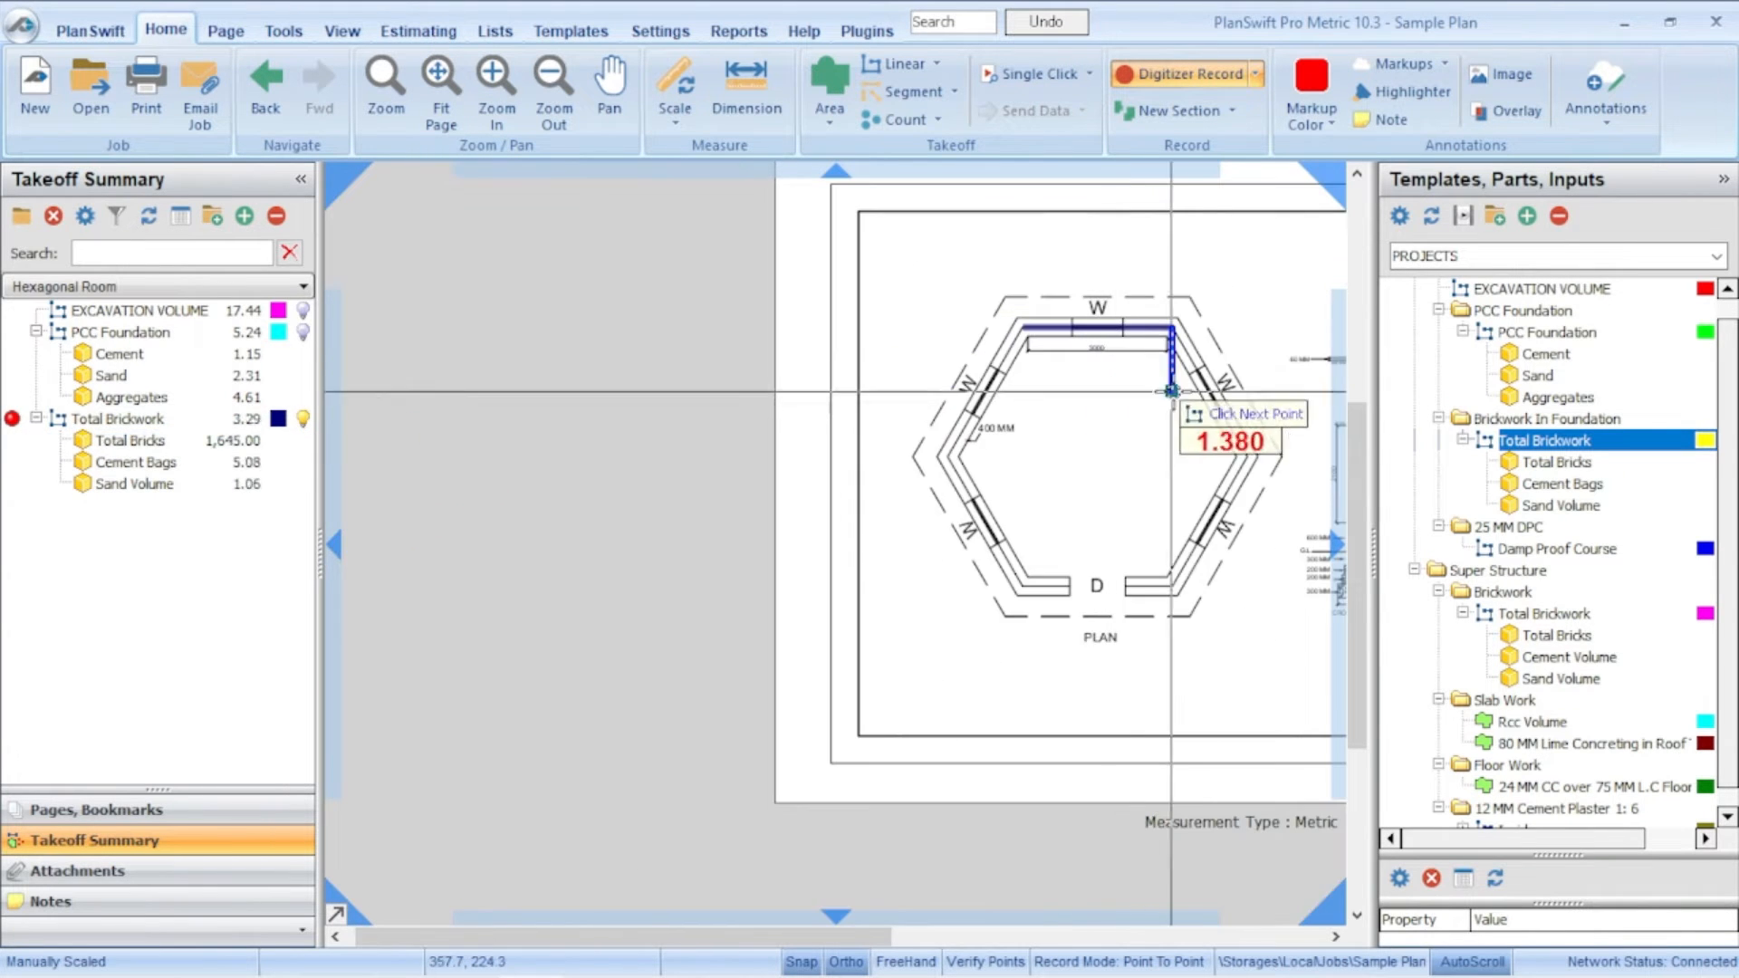
{"action": "scroll", "coordinate": [1223, 432], "scroll_direction": "up", "scroll_amount": 5}
{"action": "scroll", "coordinate": [842, 300], "scroll_direction": "down", "scroll_amount": 2}
{"action": "scroll", "coordinate": [820, 305], "scroll_direction": "down", "scroll_amount": 3}
{"action": "scroll", "coordinate": [900, 408], "scroll_direction": "up", "scroll_amount": 3}
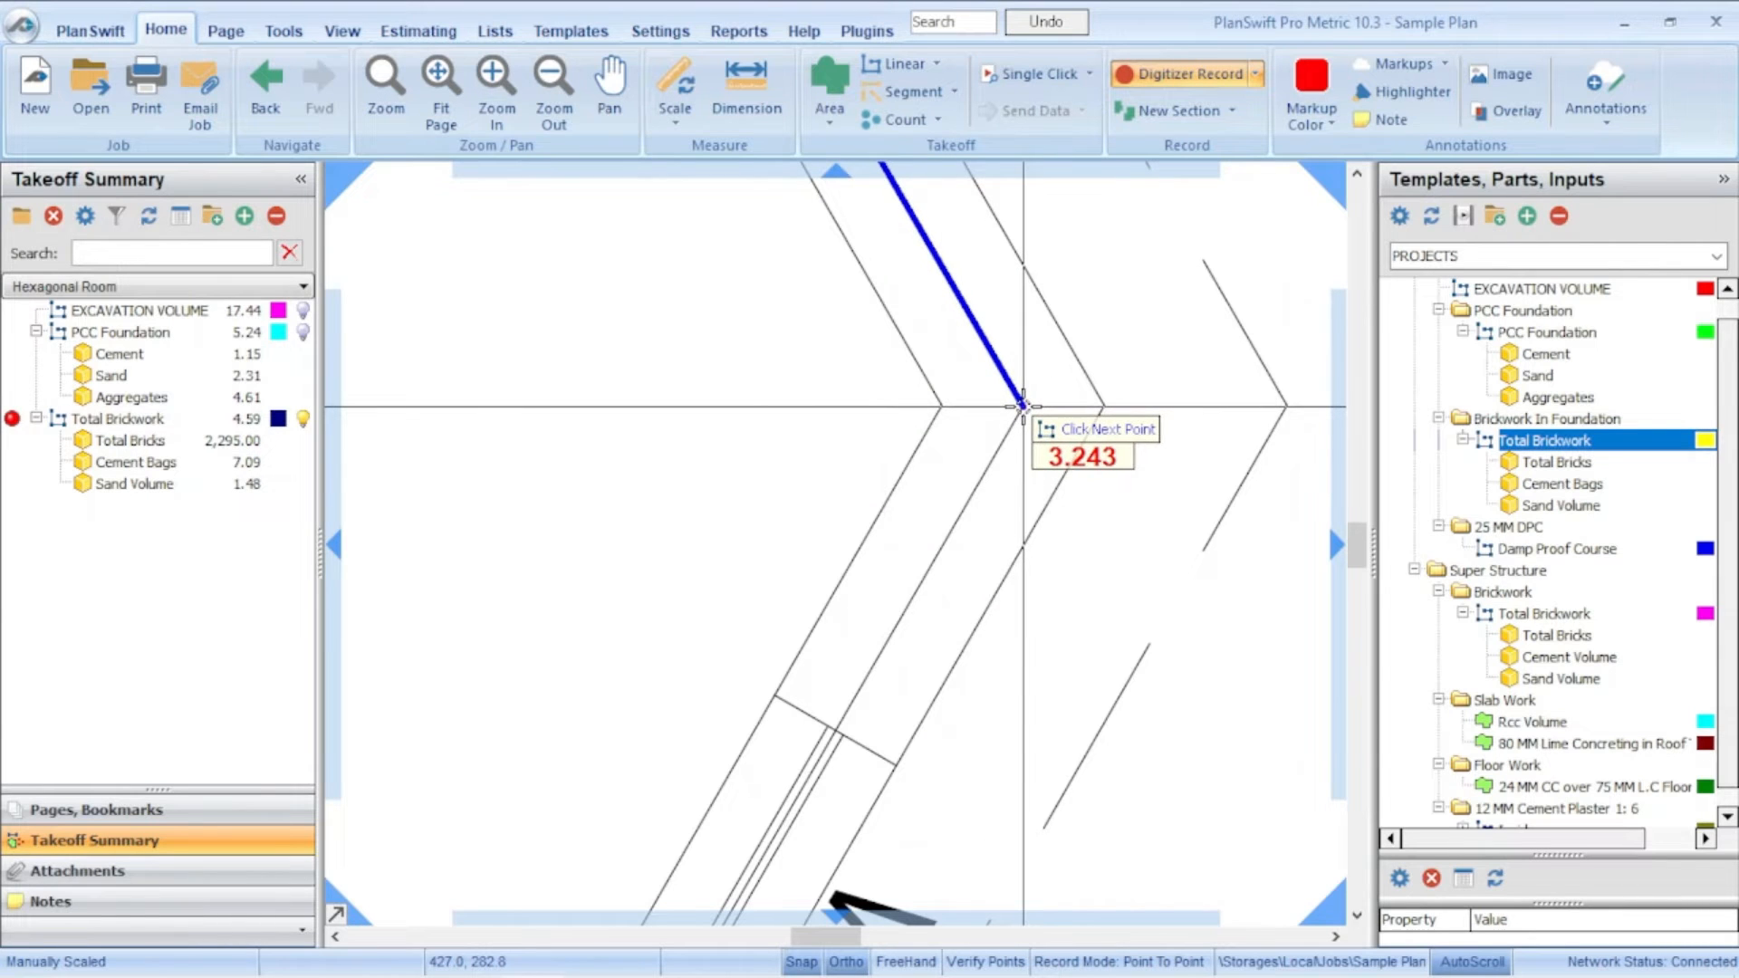
{"action": "scroll", "coordinate": [1023, 404], "scroll_direction": "up", "scroll_amount": 2}
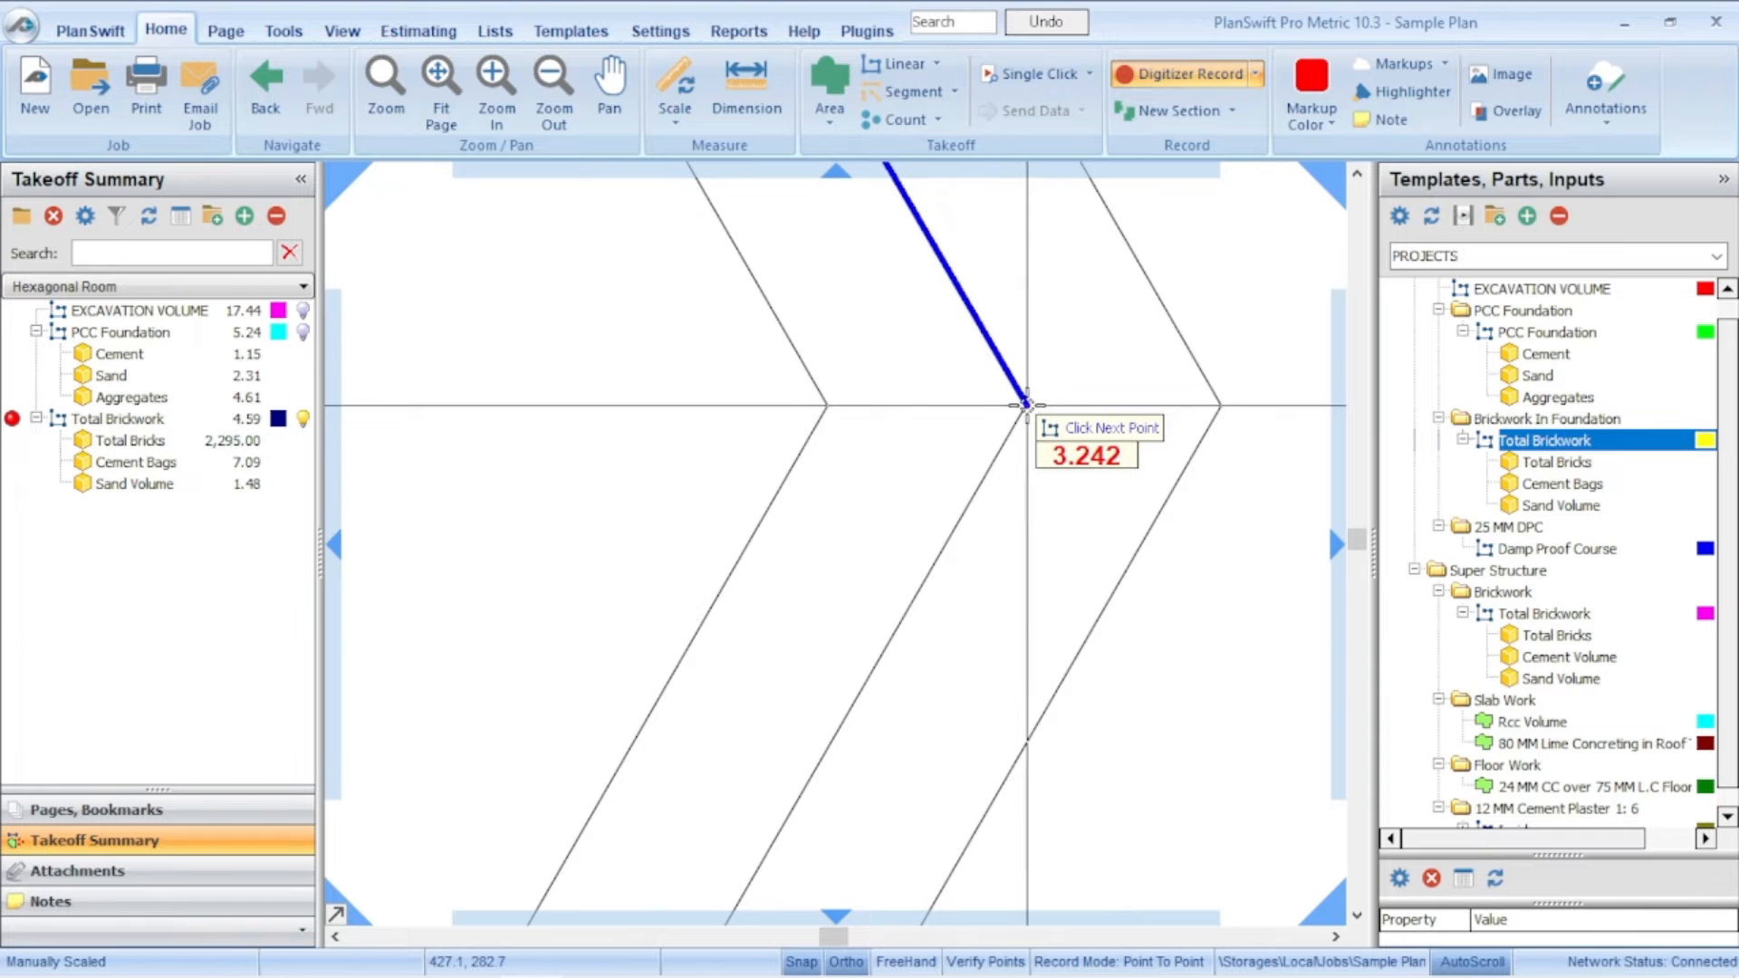
{"action": "left_click", "coordinate": [1026, 405]}
Step: Trace the centre lines of the lower-right wall and the lower horizontal wall, across the door, to the hexagon's lower-left corner
{"action": "scroll", "coordinate": [1026, 405], "scroll_direction": "down", "scroll_amount": 3}
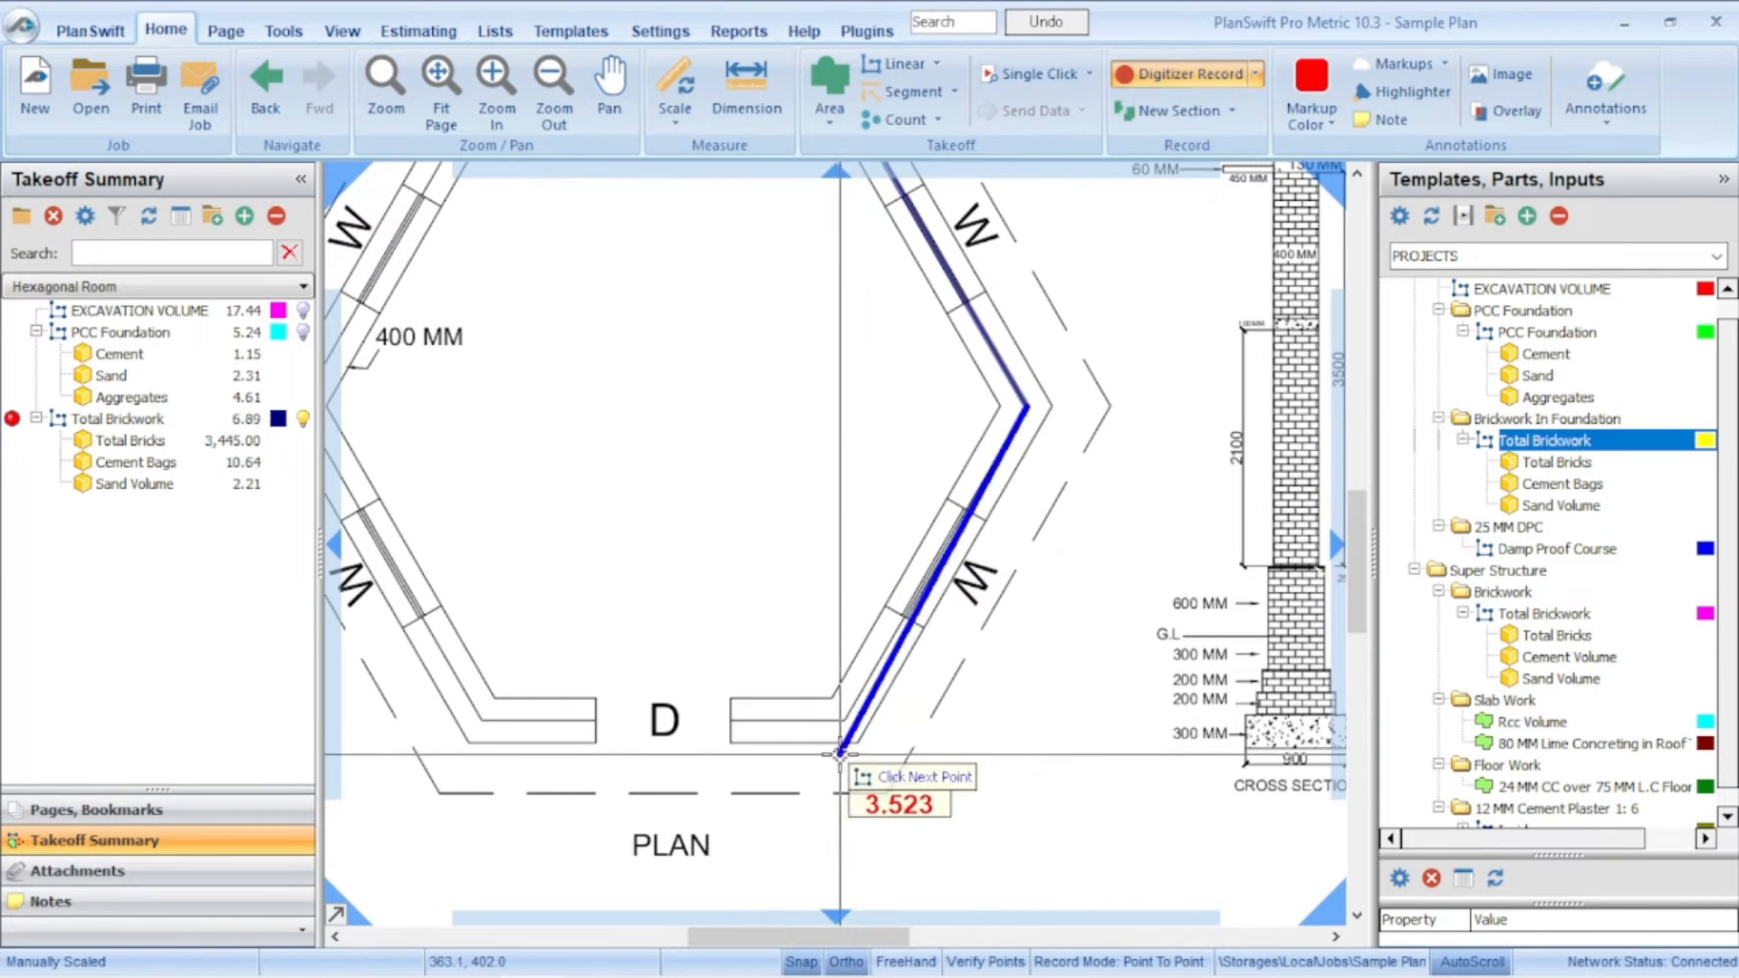
{"action": "scroll", "coordinate": [838, 755], "scroll_direction": "up", "scroll_amount": 3}
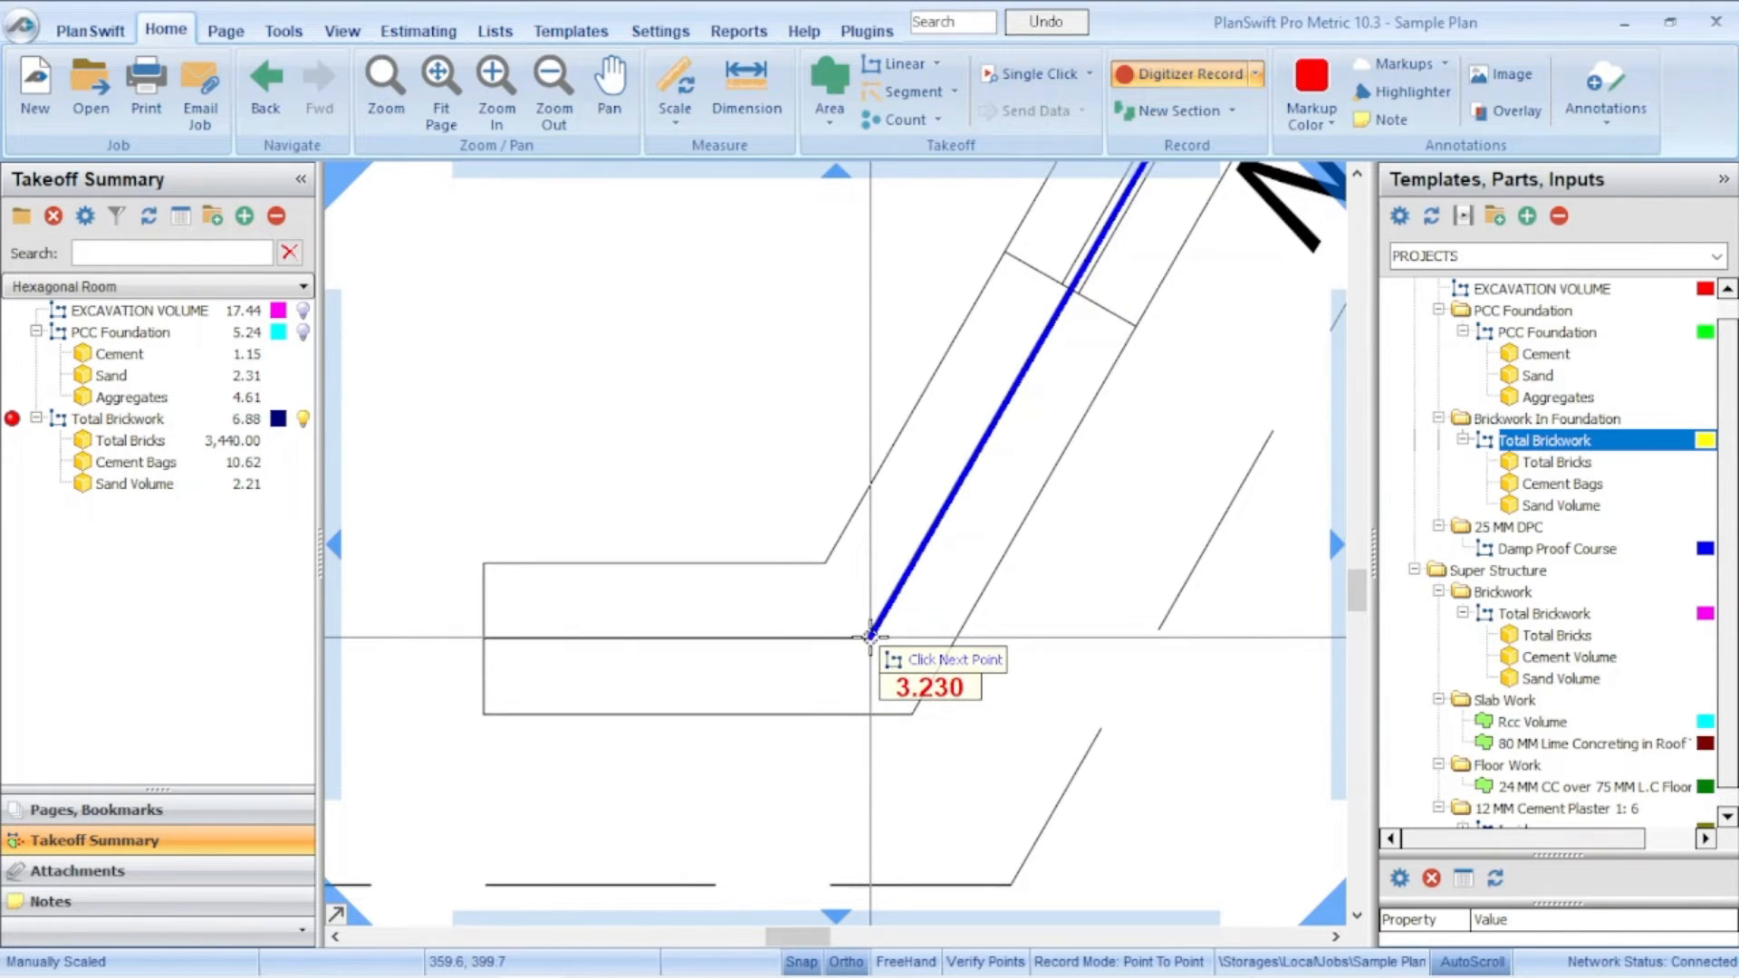
{"action": "left_click", "coordinate": [871, 638]}
{"action": "scroll", "coordinate": [871, 638], "scroll_direction": "down", "scroll_amount": 3}
{"action": "scroll", "coordinate": [730, 633], "scroll_direction": "up", "scroll_amount": 3}
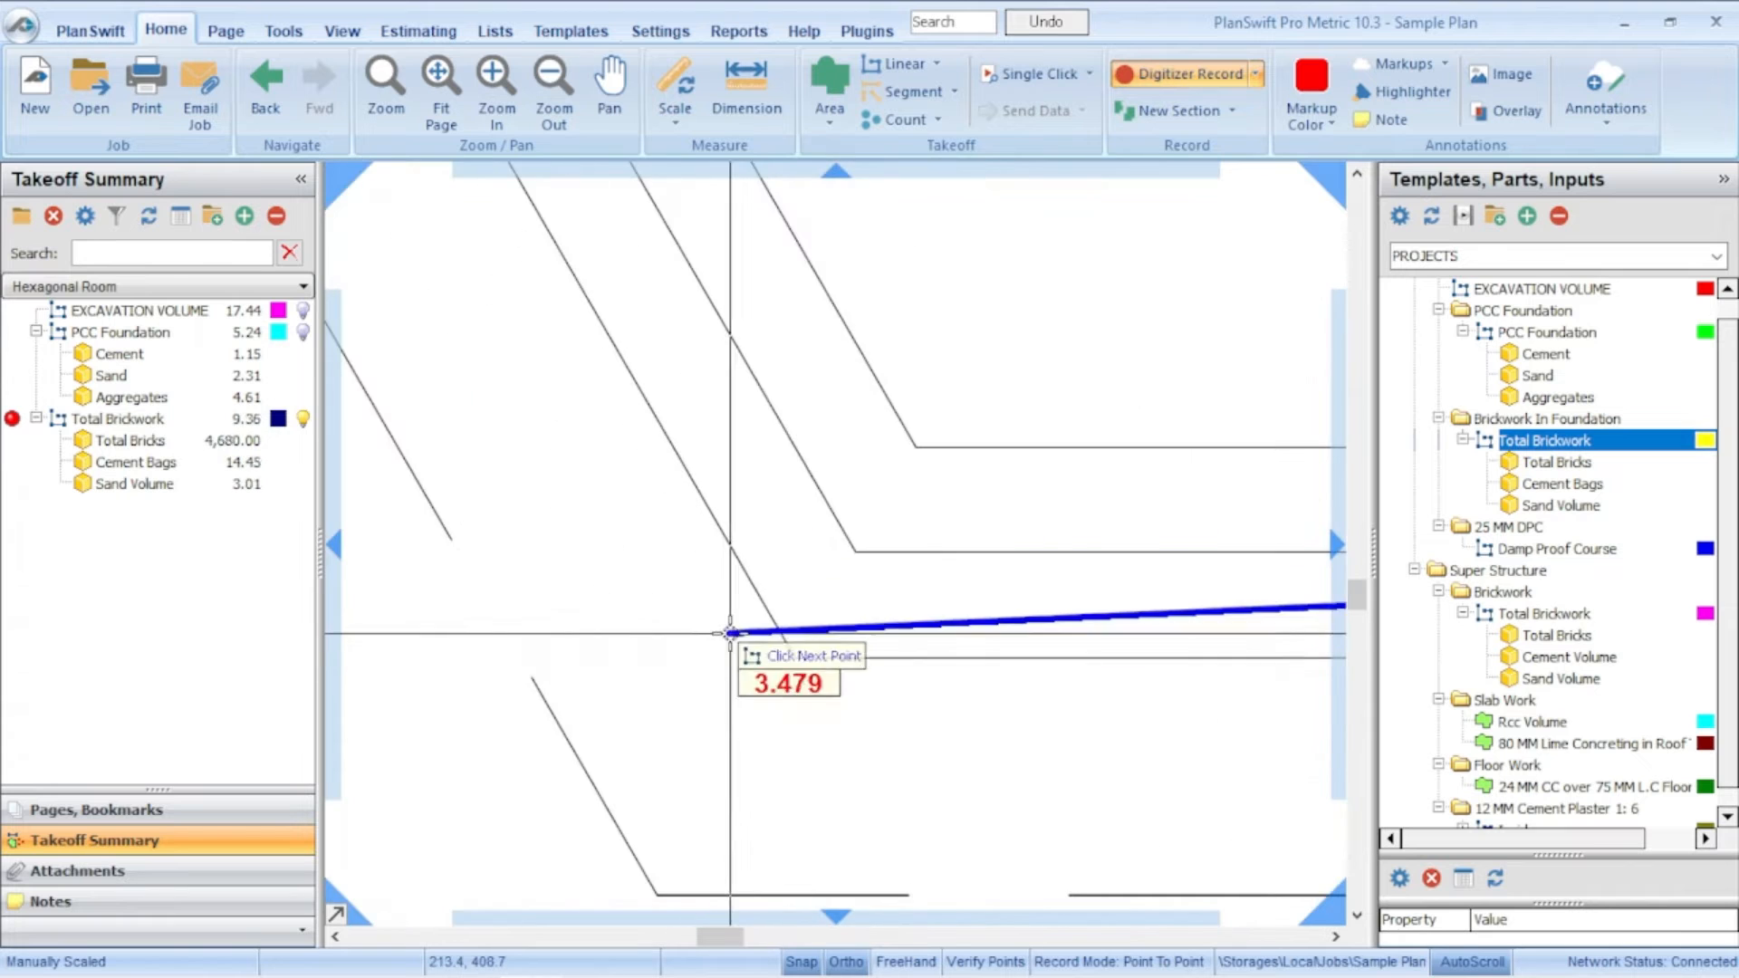
{"action": "left_click", "coordinate": [857, 553]}
Step: Trace the lower-left and upper-left walls' centre lines back to the starting corner and finish the Total Brickwork takeoff
{"action": "scroll", "coordinate": [857, 553], "scroll_direction": "down", "scroll_amount": 3}
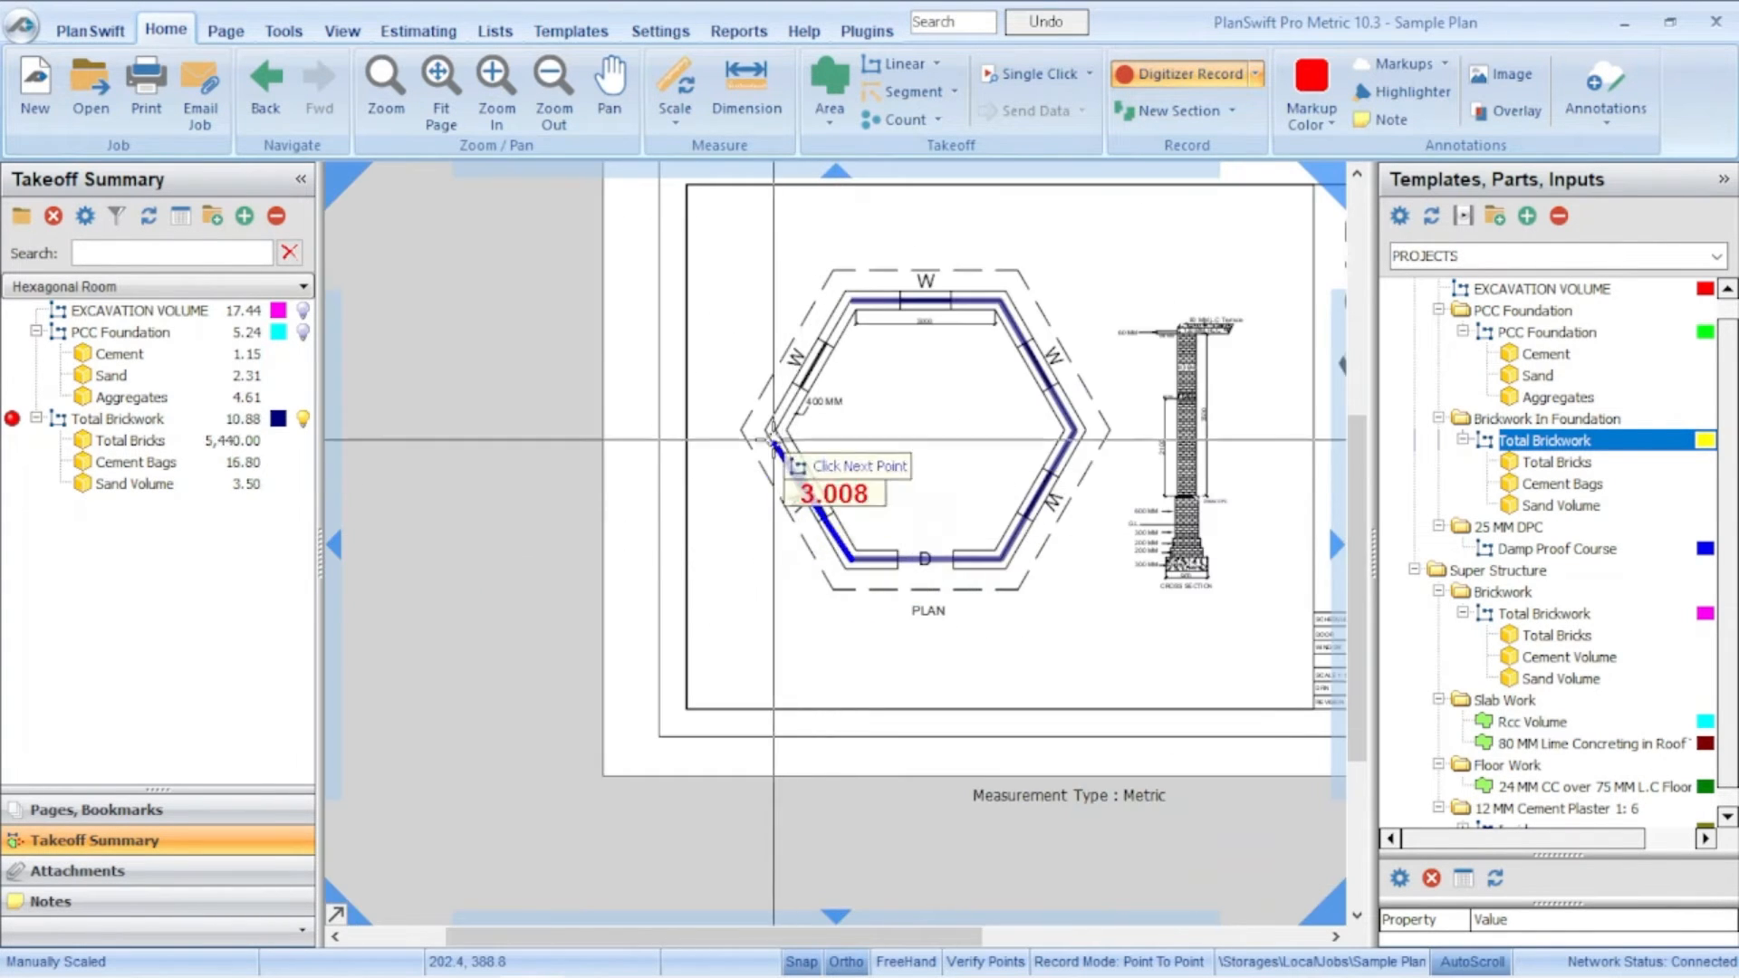
{"action": "scroll", "coordinate": [767, 455], "scroll_direction": "up", "scroll_amount": 3}
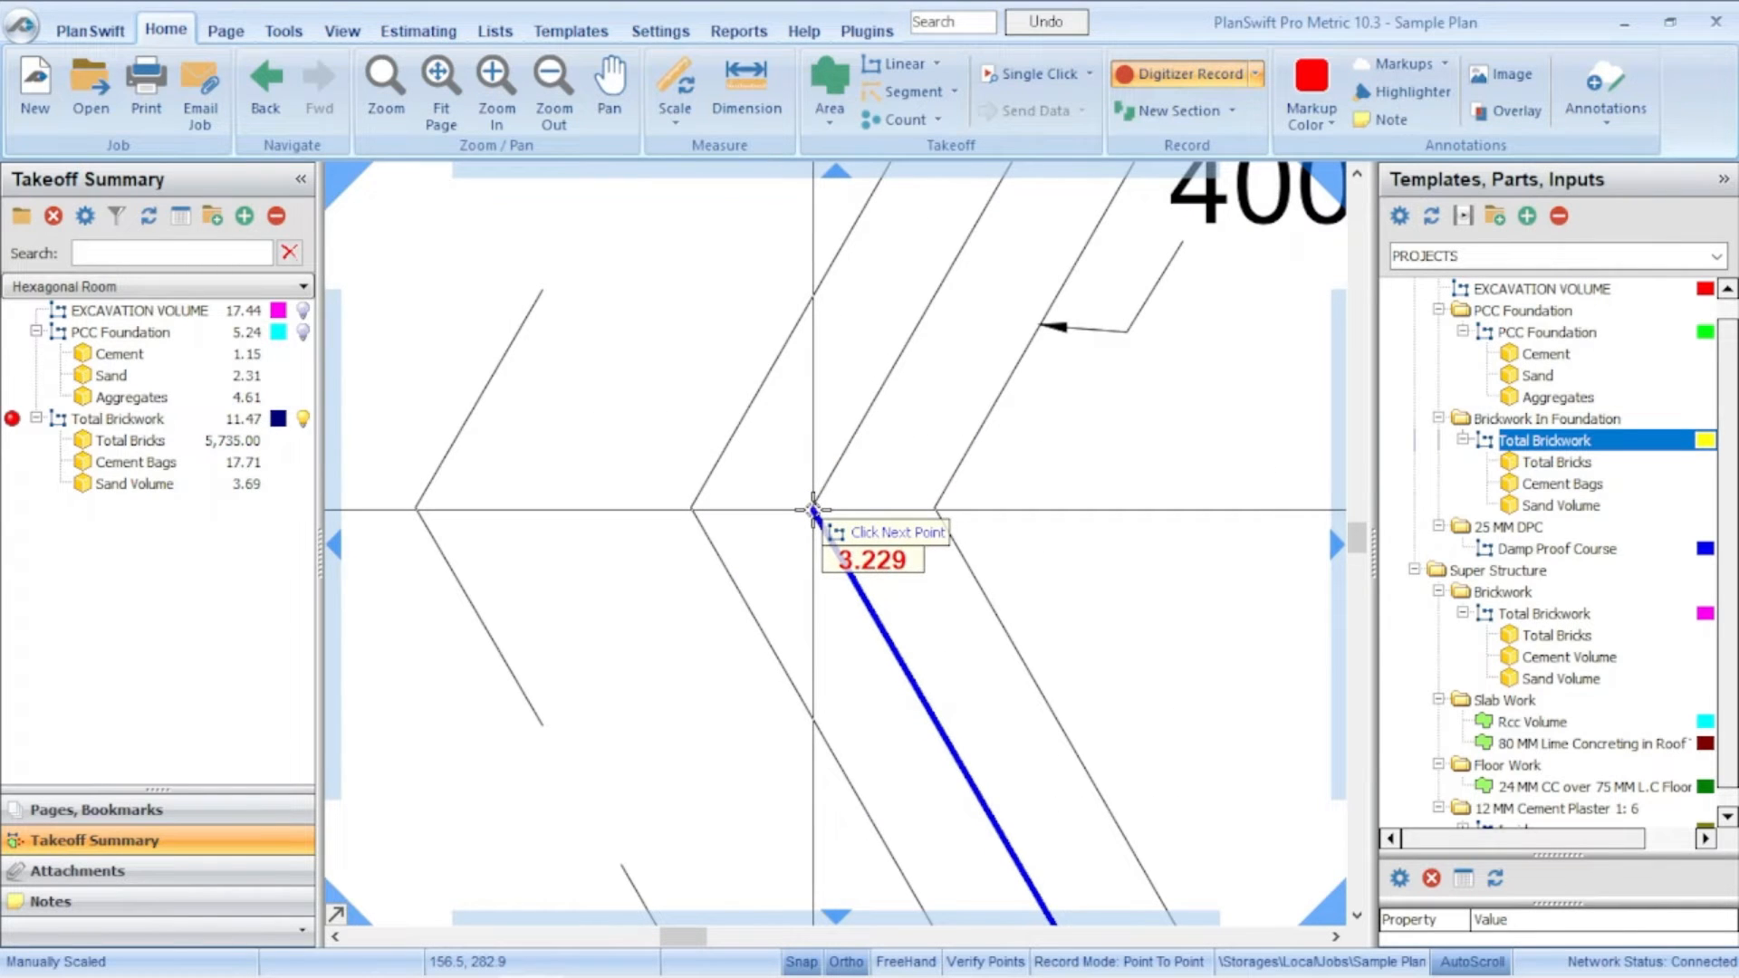
{"action": "left_click", "coordinate": [813, 510]}
{"action": "scroll", "coordinate": [834, 416], "scroll_direction": "down", "scroll_amount": 2}
{"action": "scroll", "coordinate": [946, 312], "scroll_direction": "down", "scroll_amount": 1}
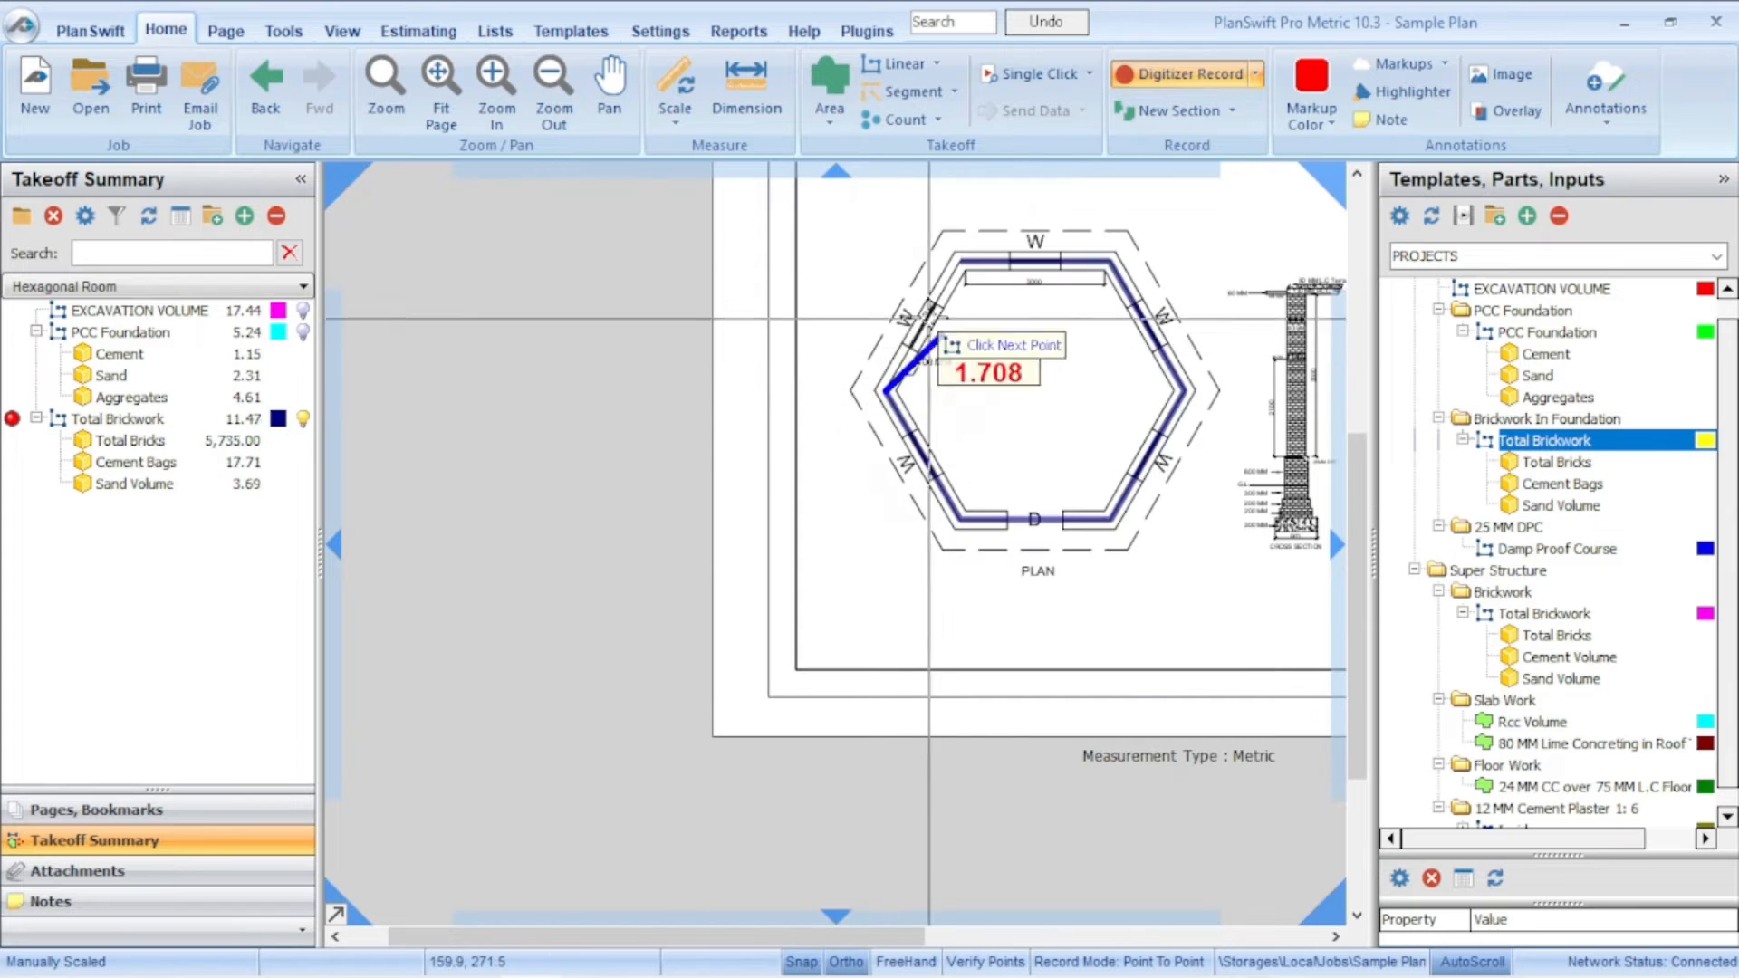
{"action": "scroll", "coordinate": [951, 259], "scroll_direction": "up", "scroll_amount": 3}
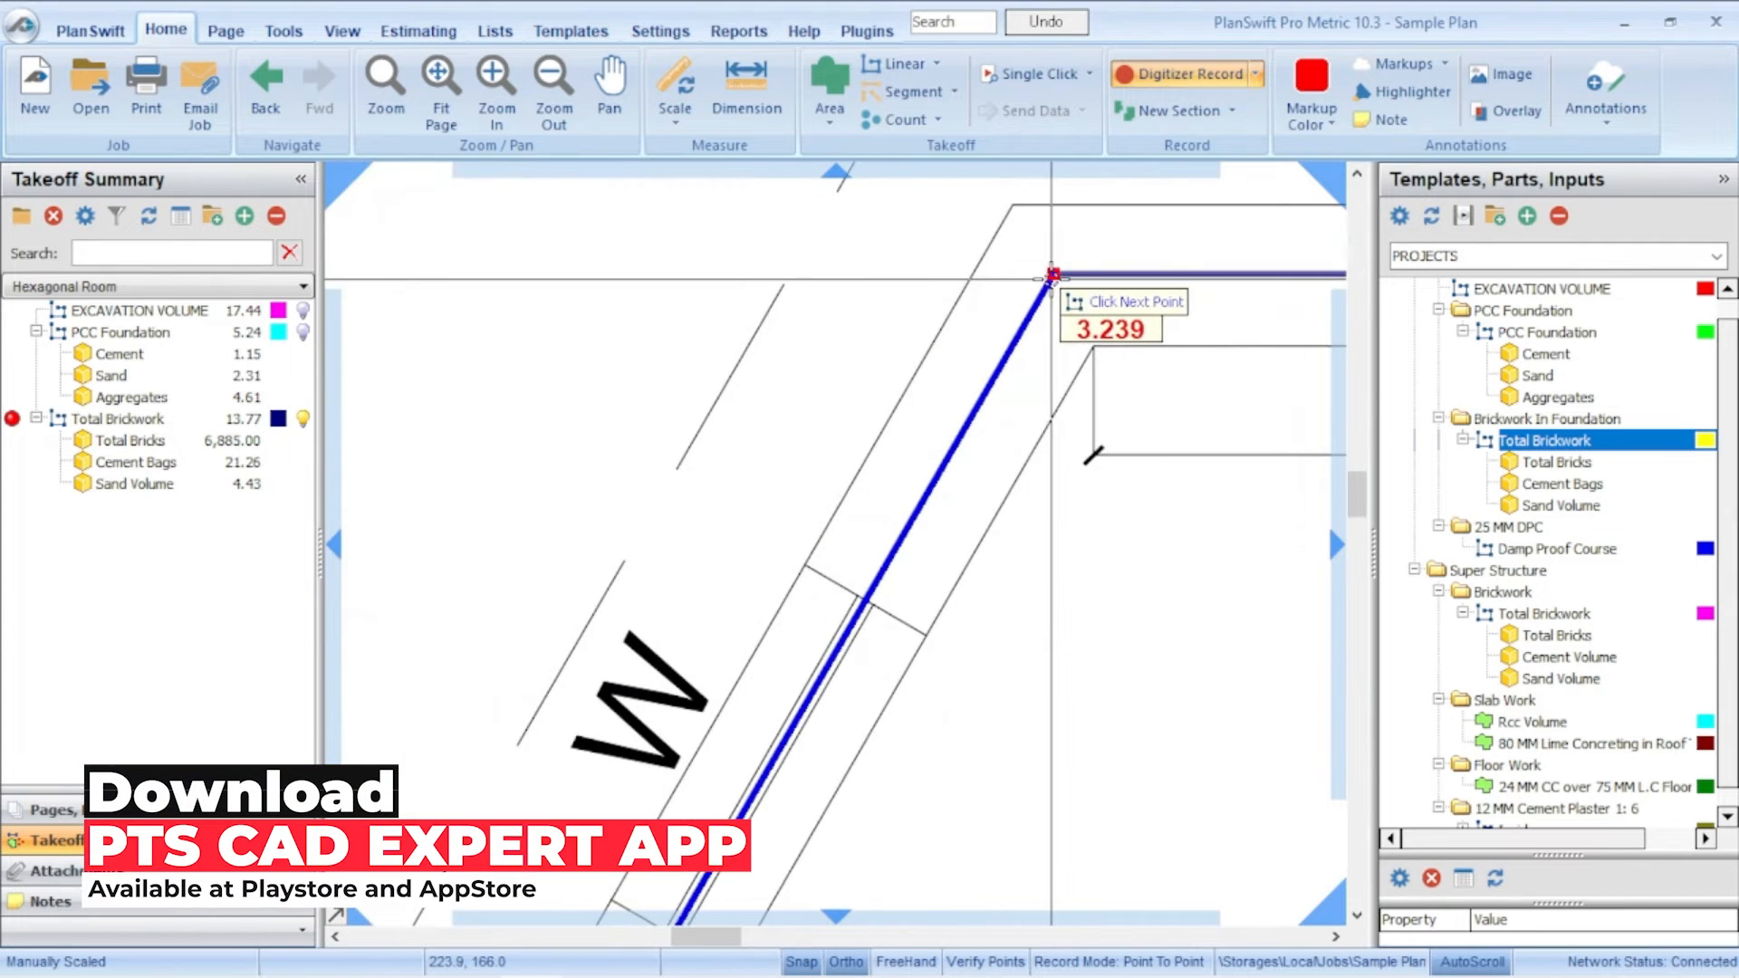
{"action": "right_click", "coordinate": [1051, 273]}
{"action": "left_click", "coordinate": [1110, 334]}
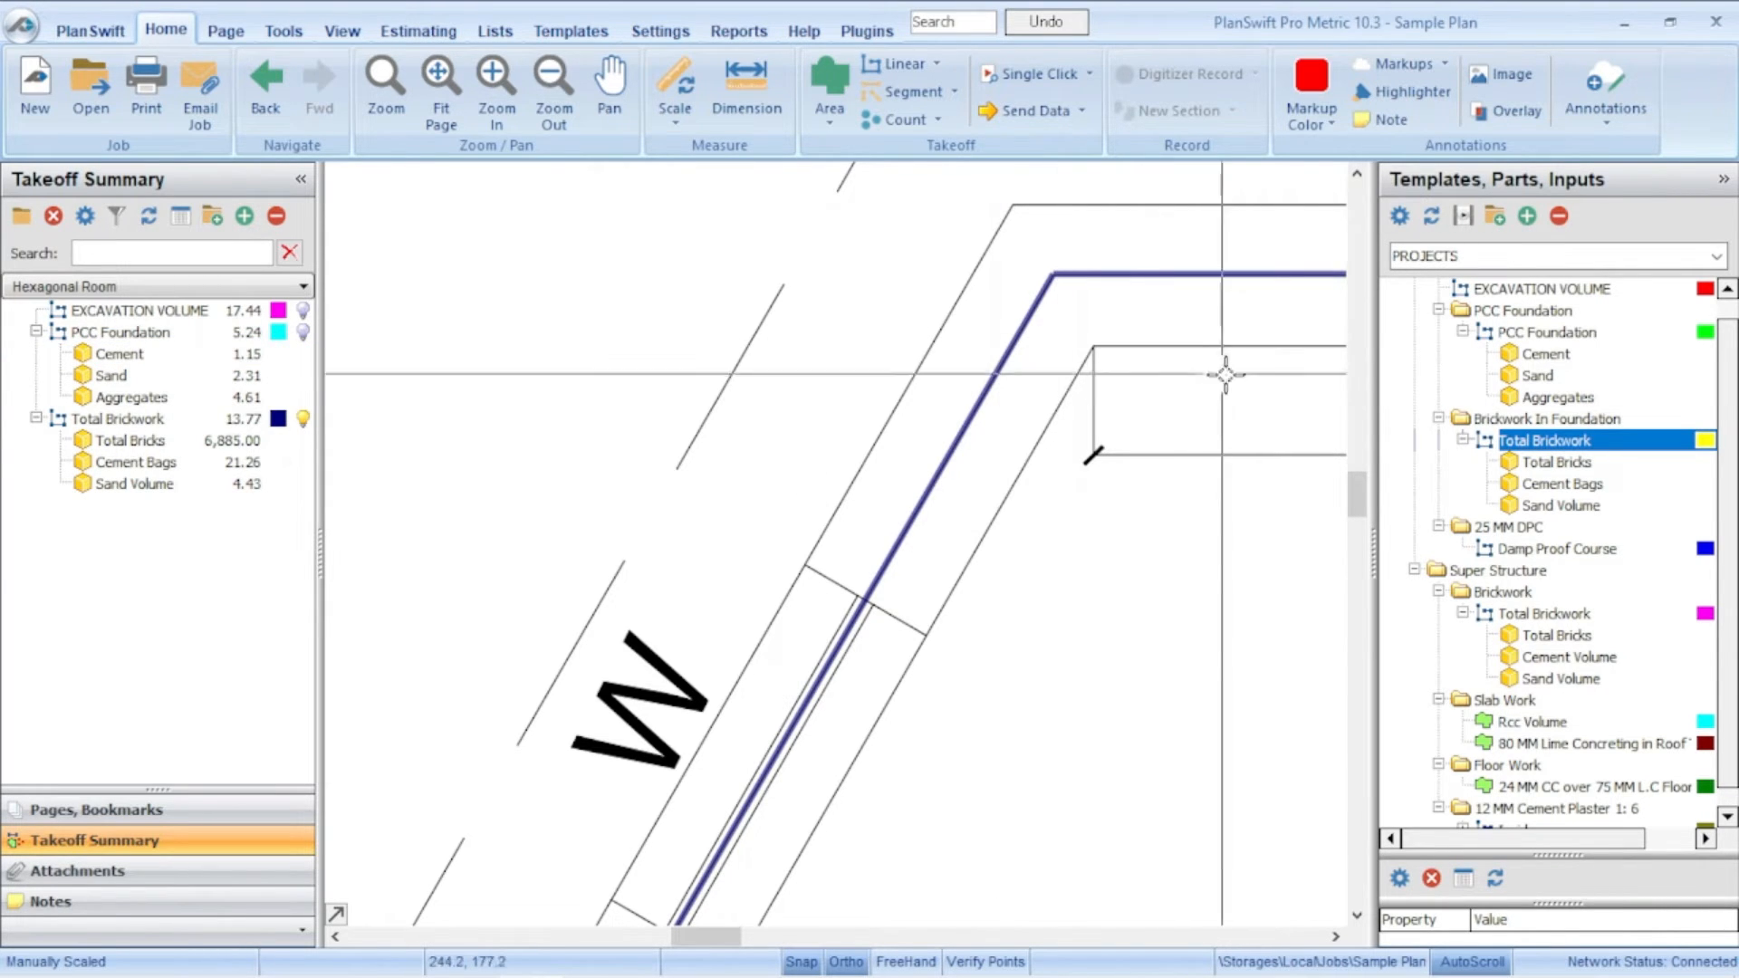
Step: Open the PROJECTS templates and expand Foundation Work down to the parts of Total Brickwork under Brickwork In Foundation
{"action": "left_click", "coordinate": [272, 419]}
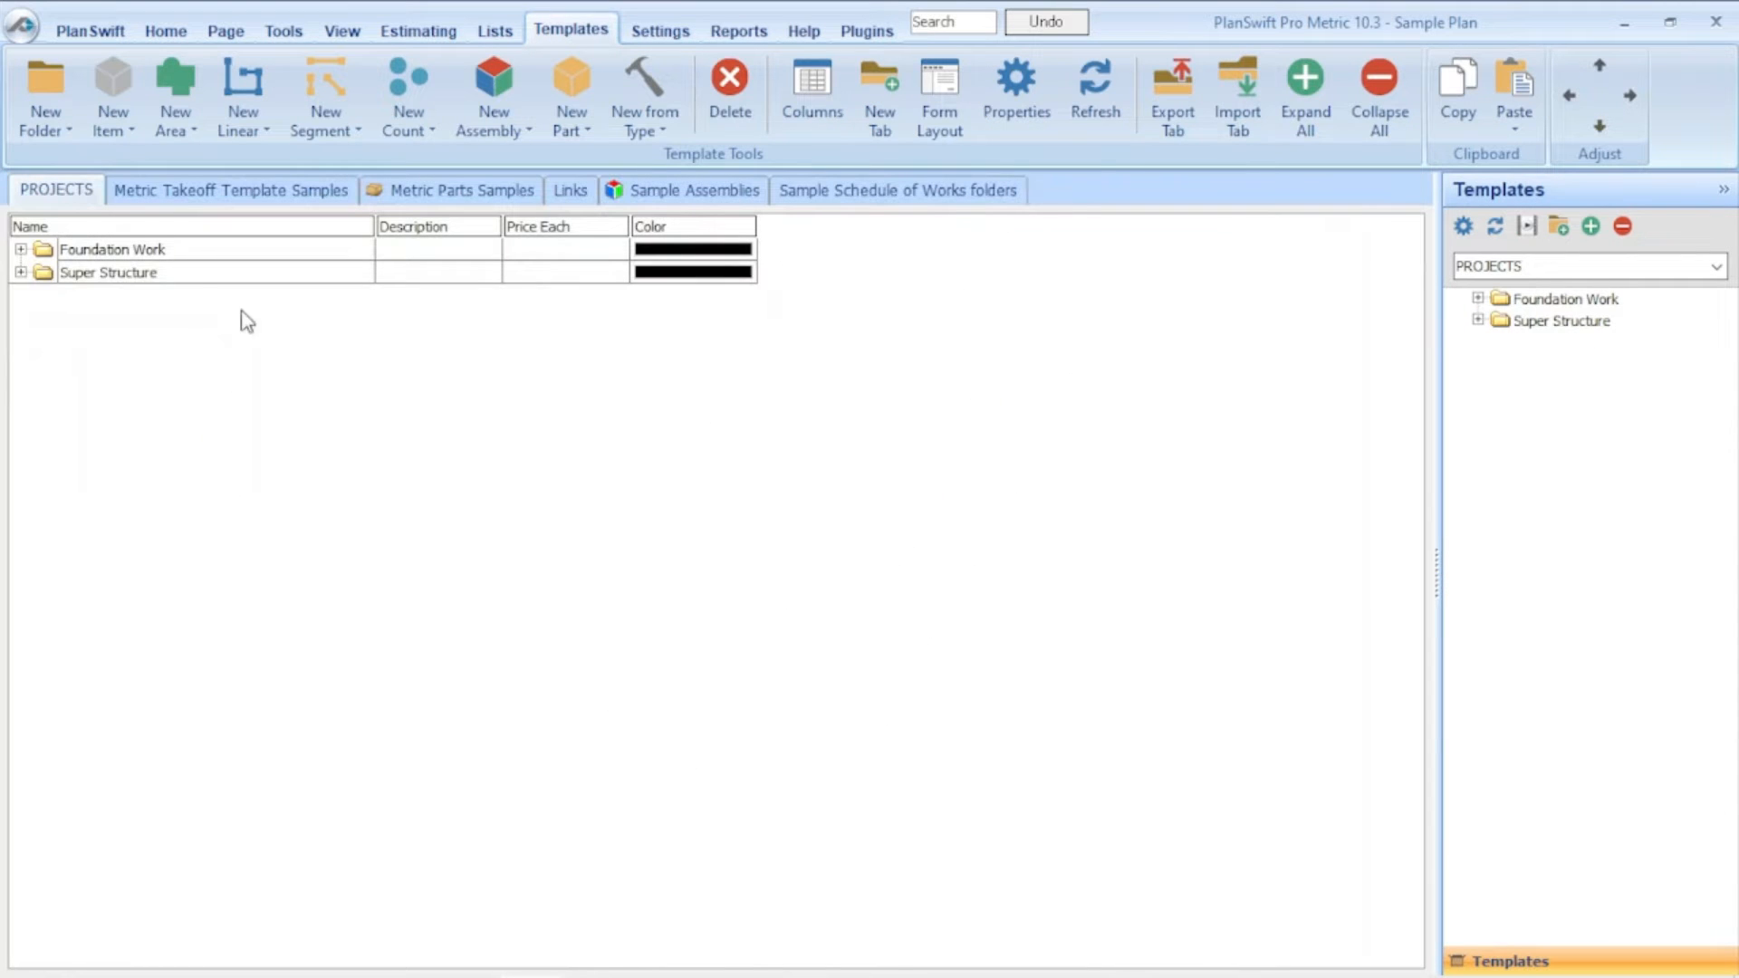
{"action": "left_click", "coordinate": [20, 249]}
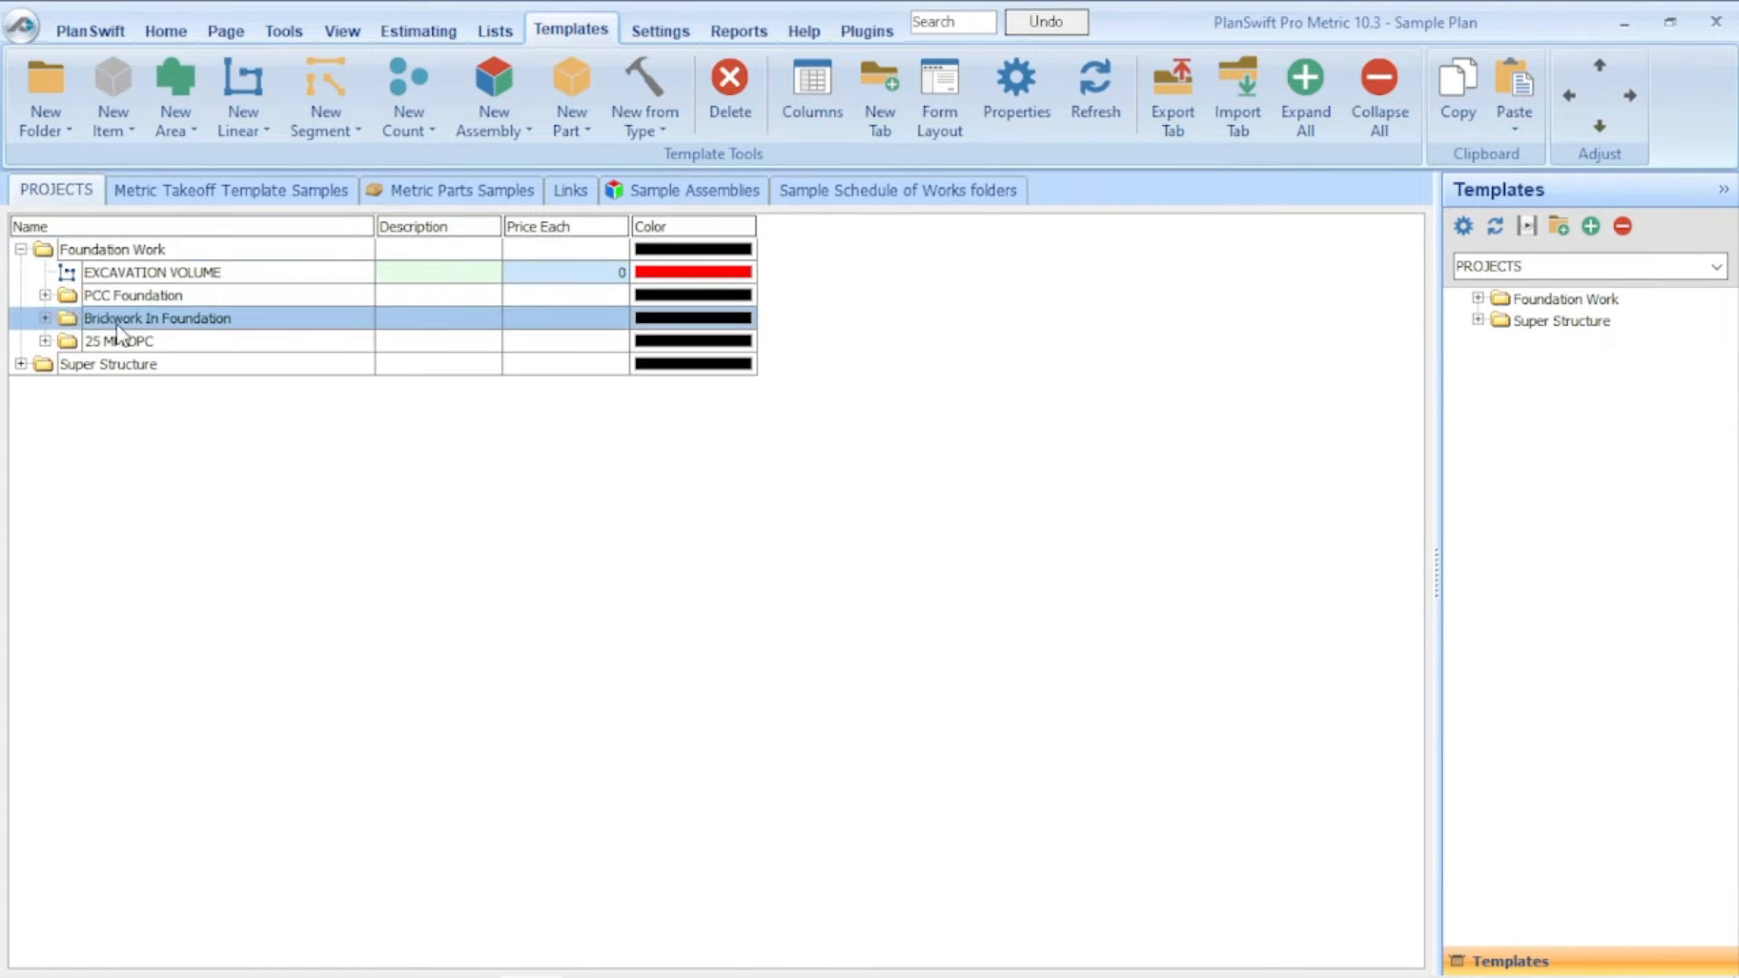
{"action": "left_click", "coordinate": [44, 318]}
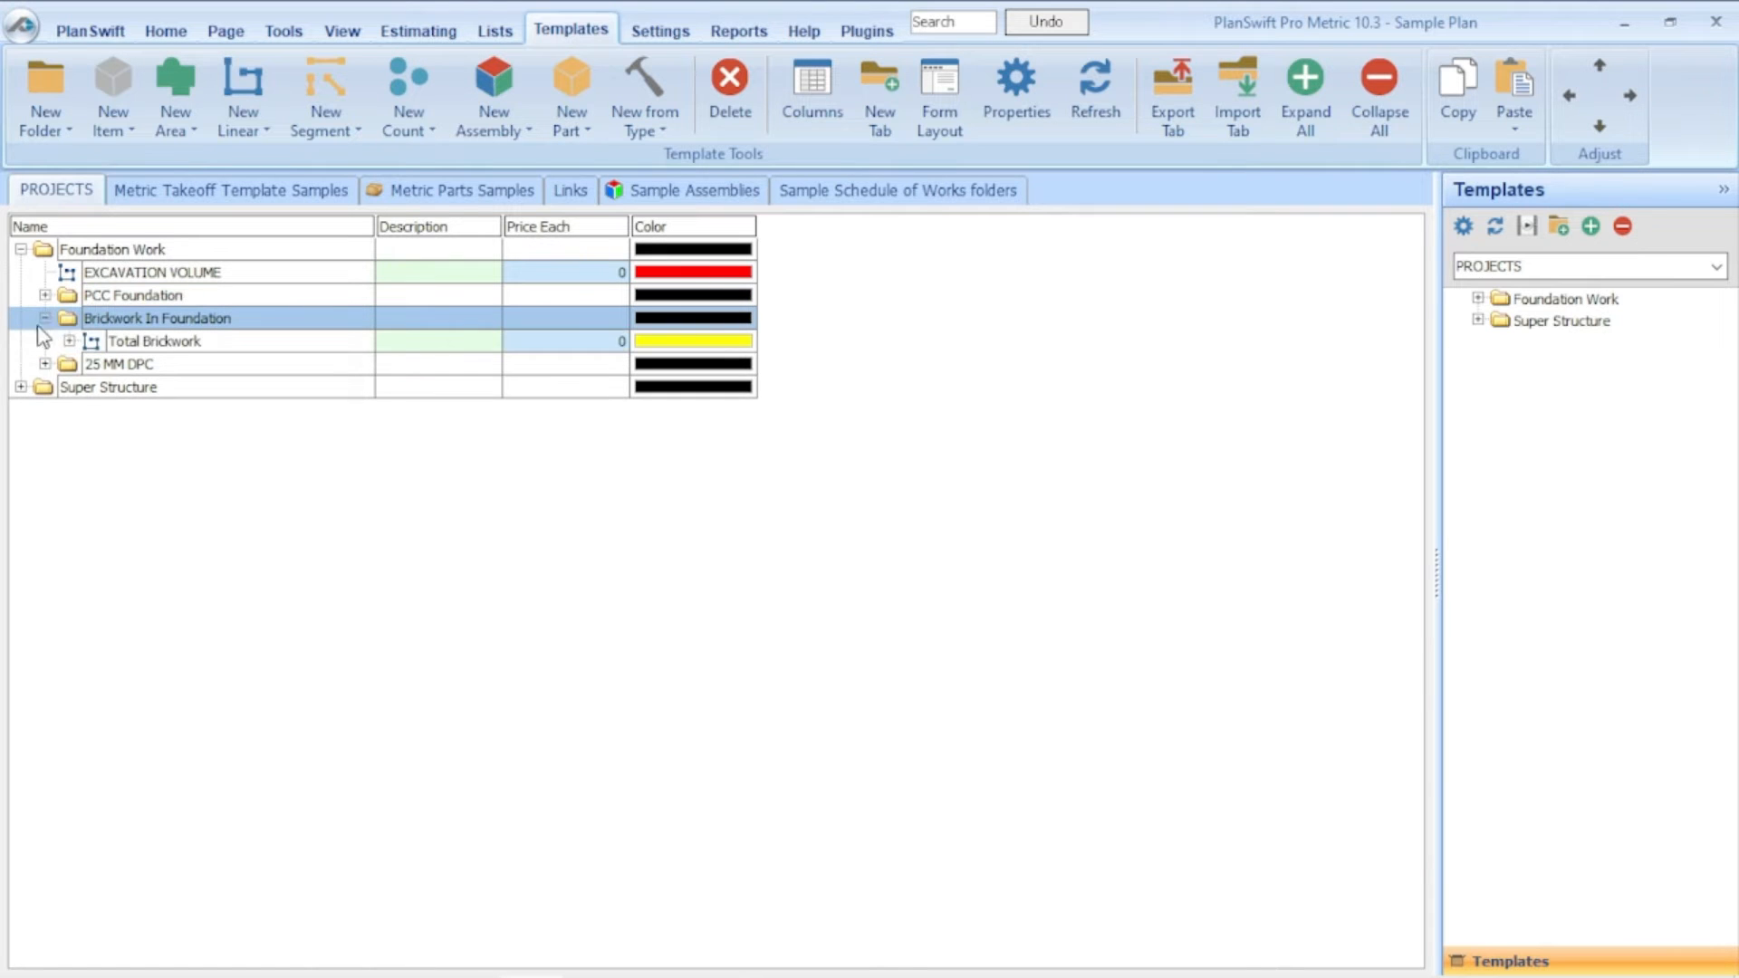
{"action": "left_click", "coordinate": [69, 341]}
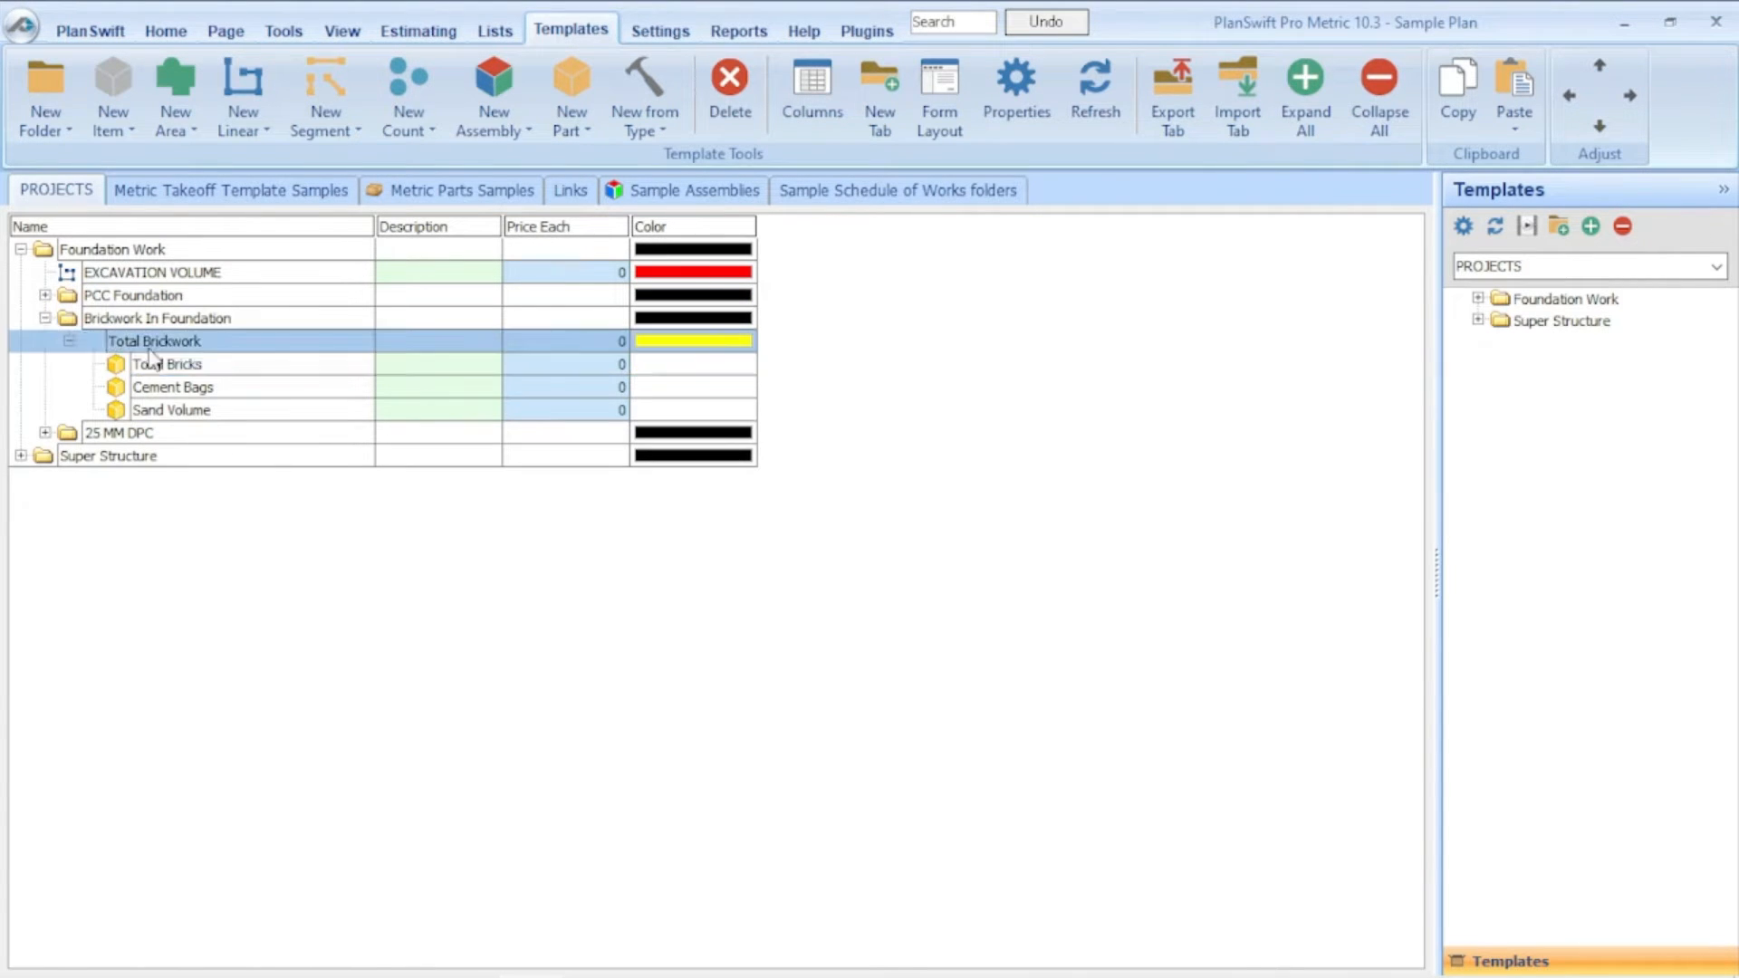
Step: Review the Qty formula in the advanced properties of the Cement Bags part and return to the plan drawing
{"action": "double_click", "coordinate": [367, 392]}
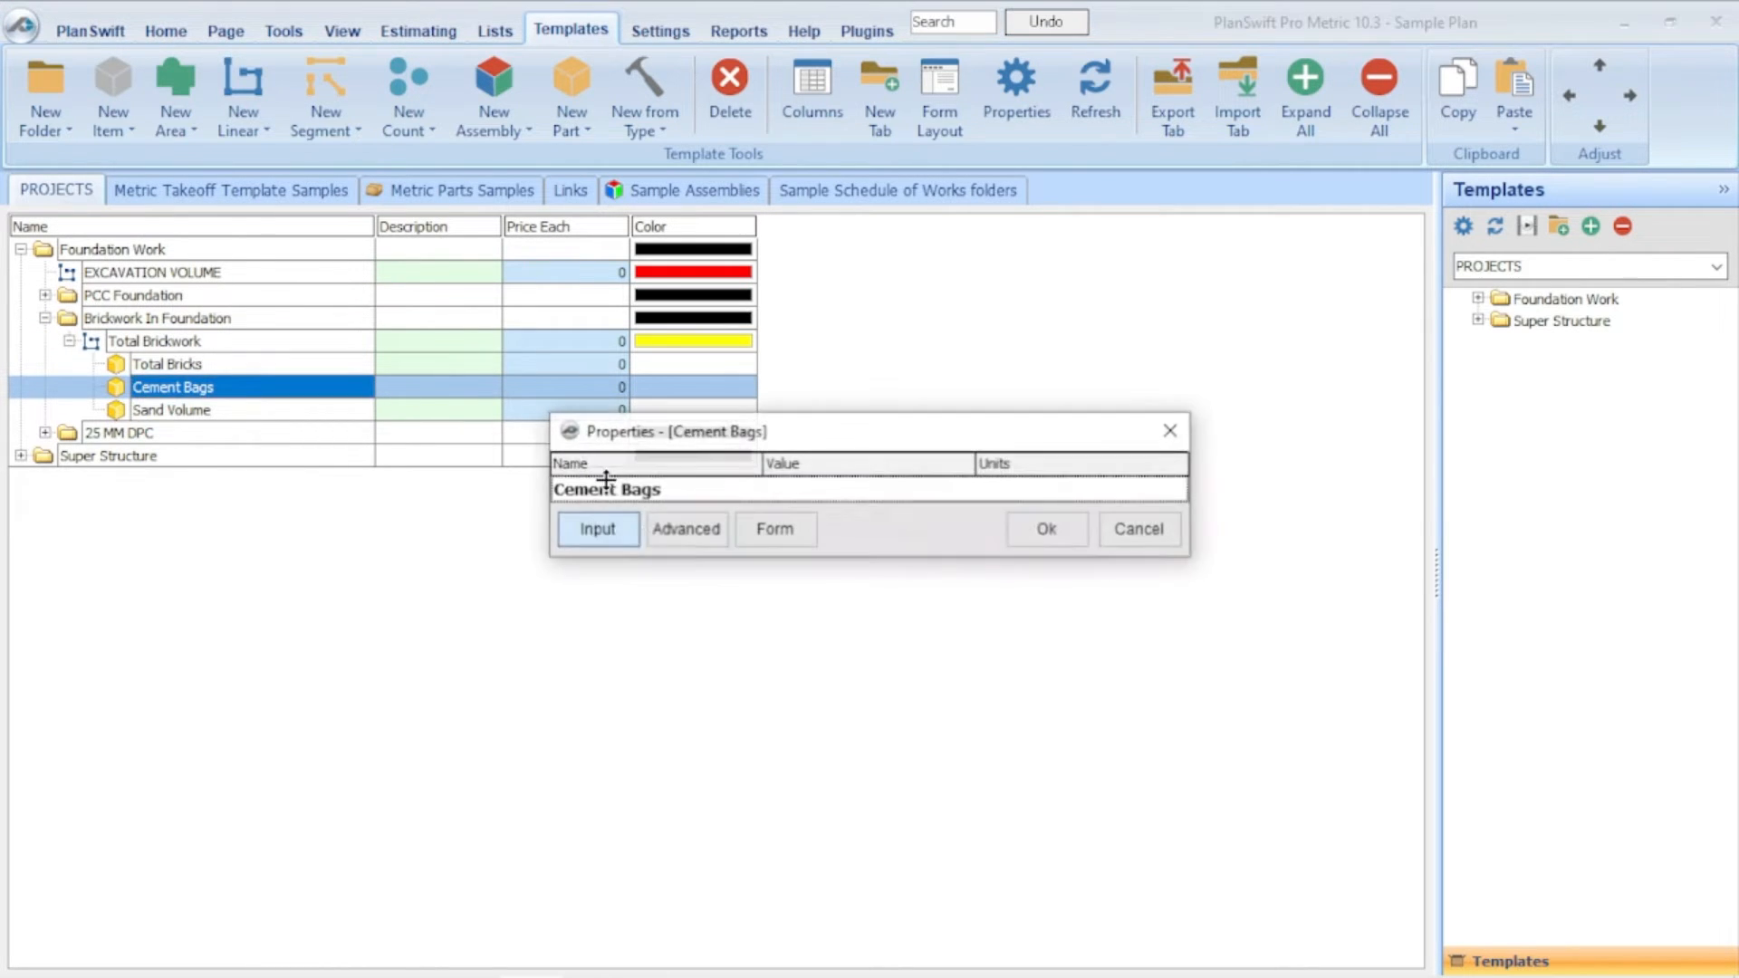
{"action": "left_click", "coordinate": [686, 530]}
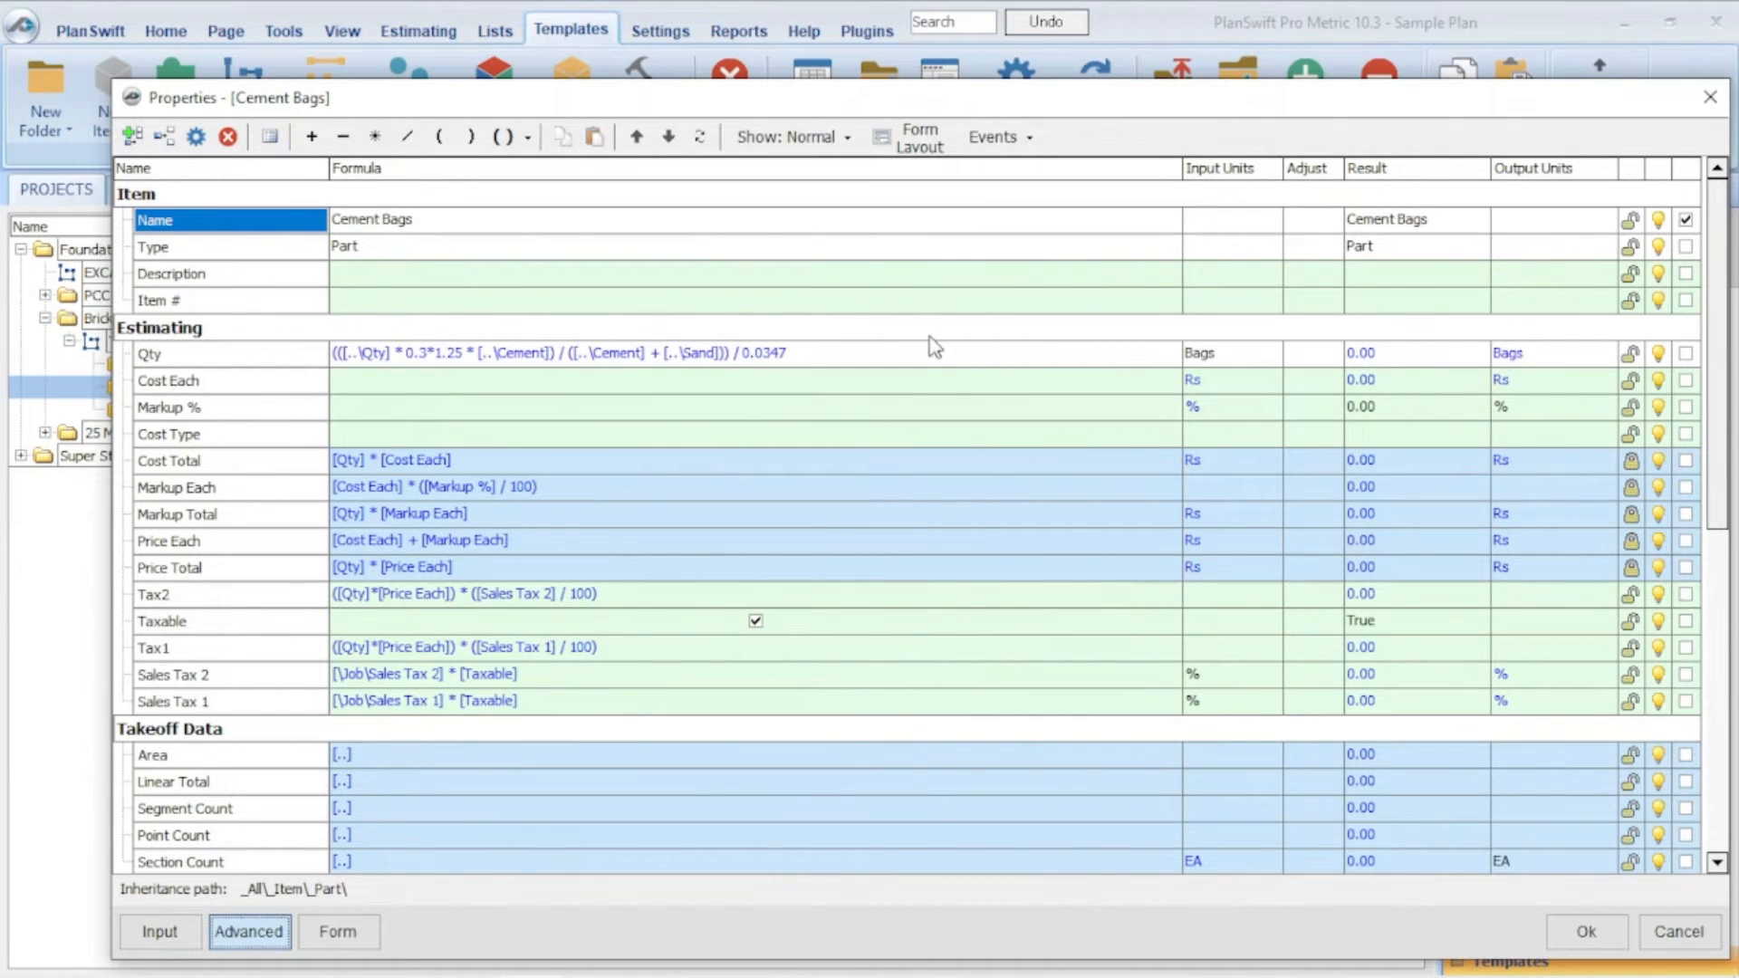
{"action": "left_click", "coordinate": [1710, 97]}
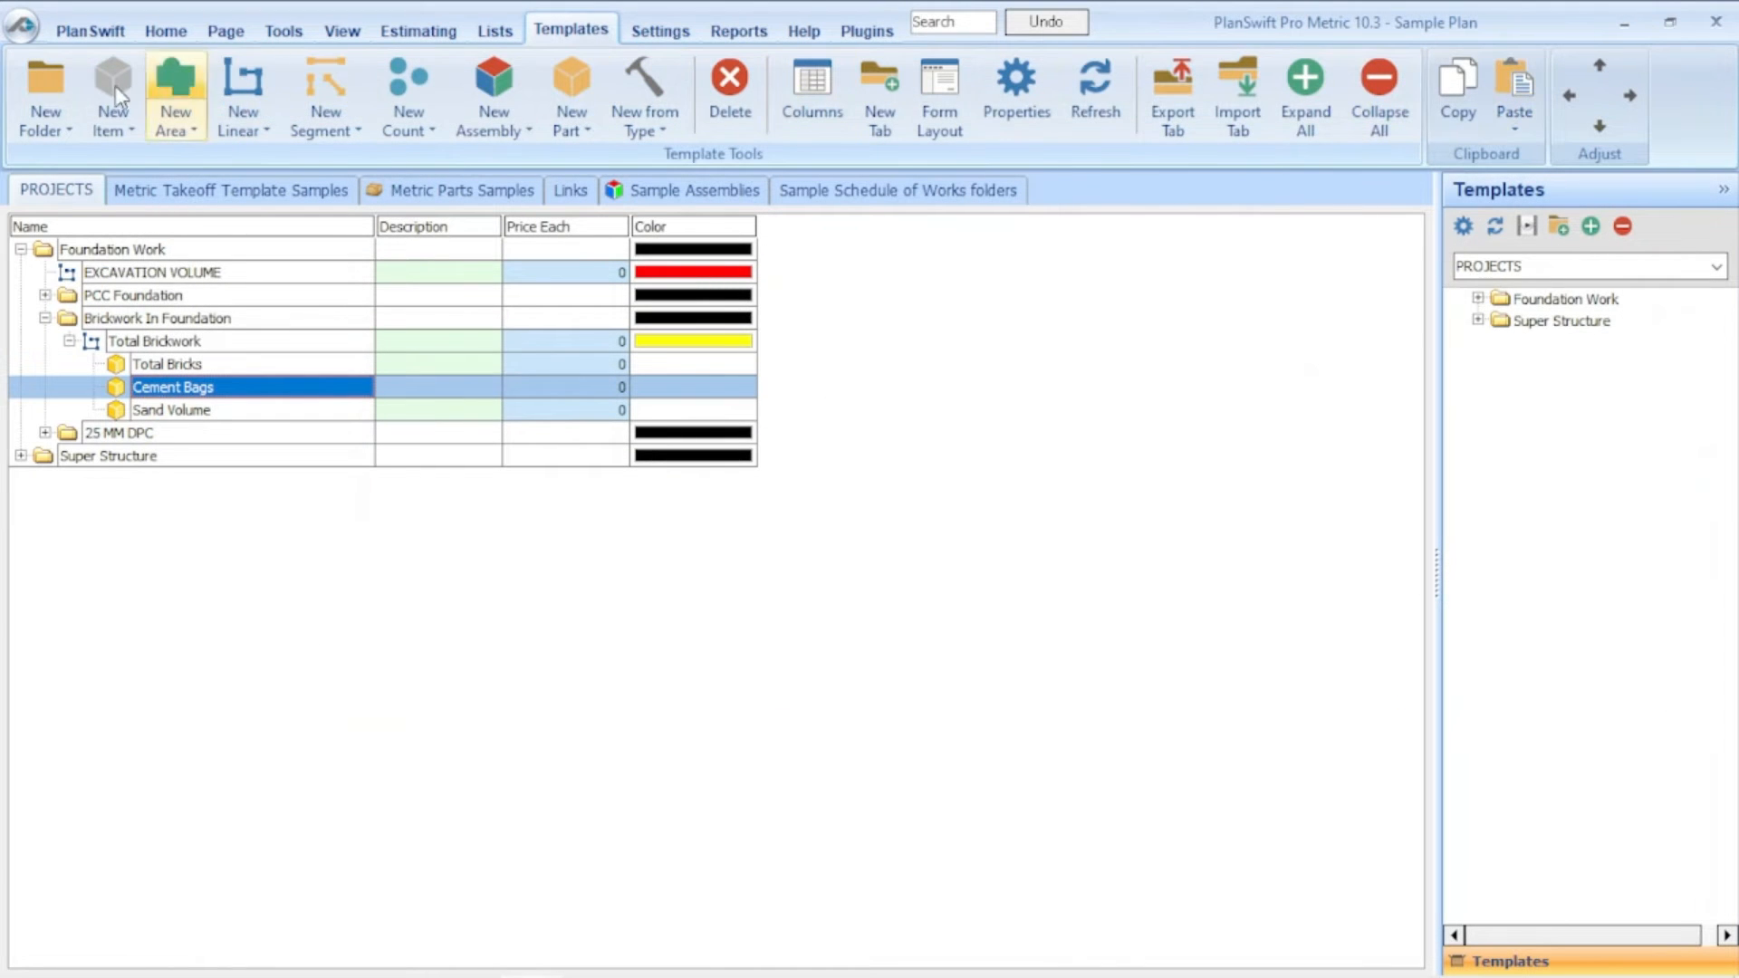
{"action": "left_click", "coordinate": [165, 29]}
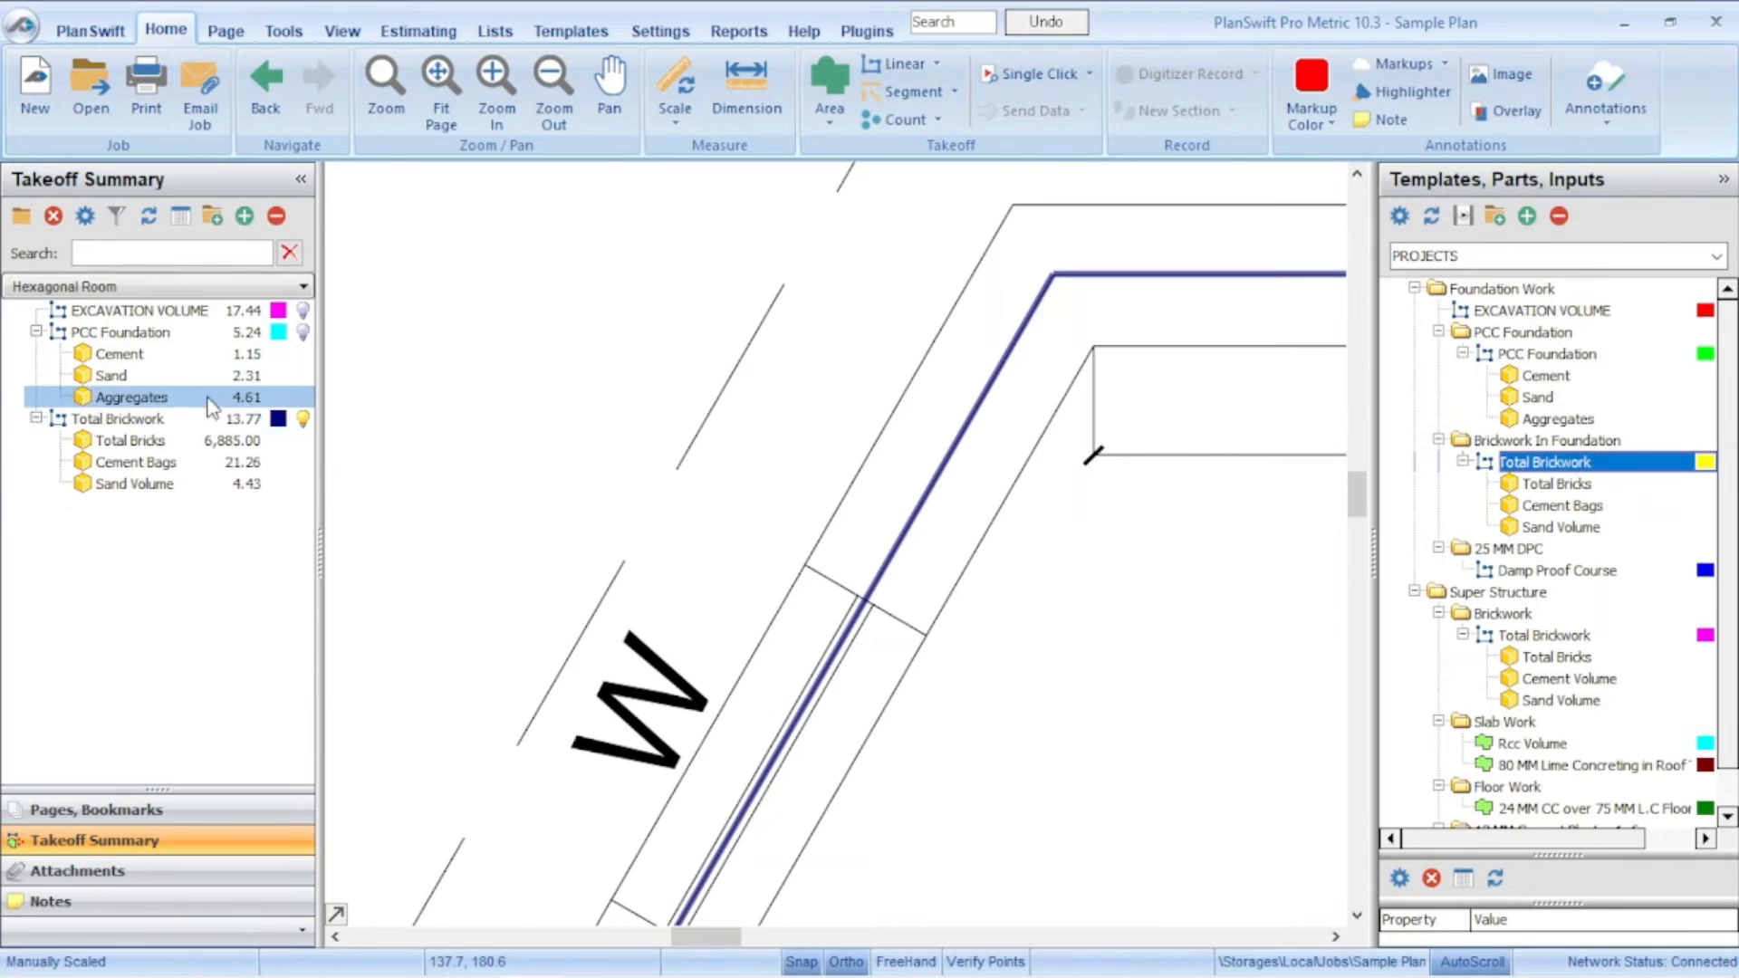
Step: Switch to the Telegram media viewer, check the foundation brickwork quantity on the handbook estimate sheet, and return to PlanSwift
{"action": "left_click", "coordinate": [231, 419]}
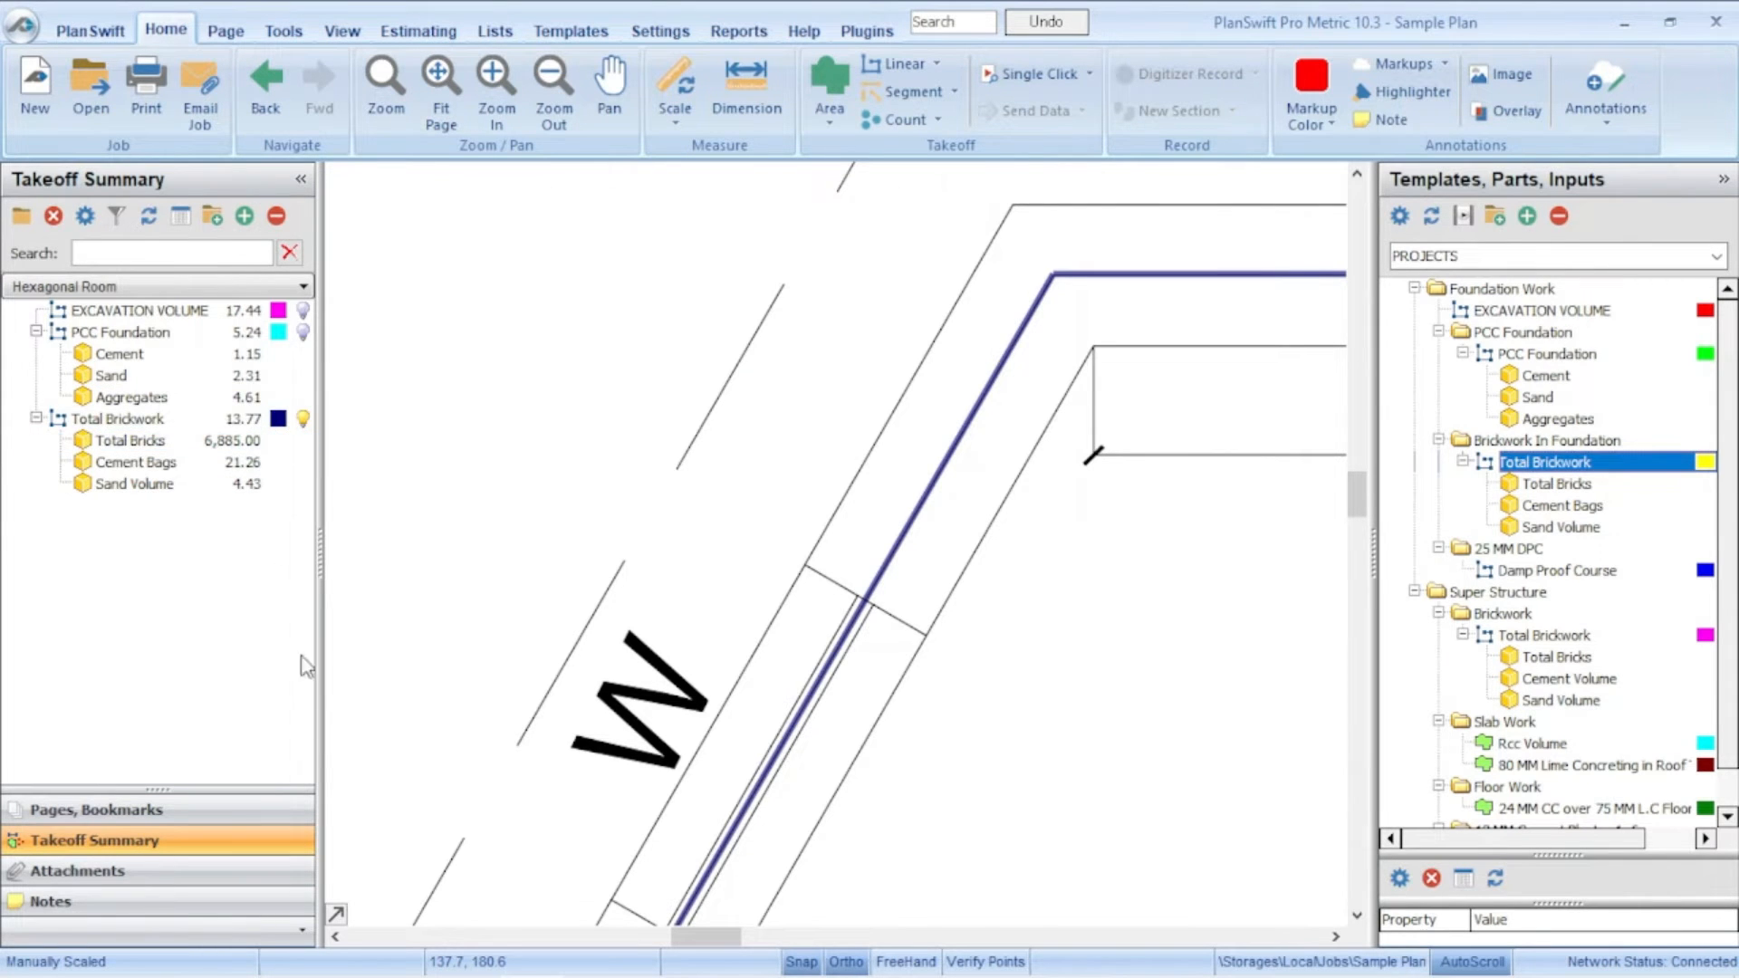
{"action": "mouse_move", "coordinate": [535, 967]}
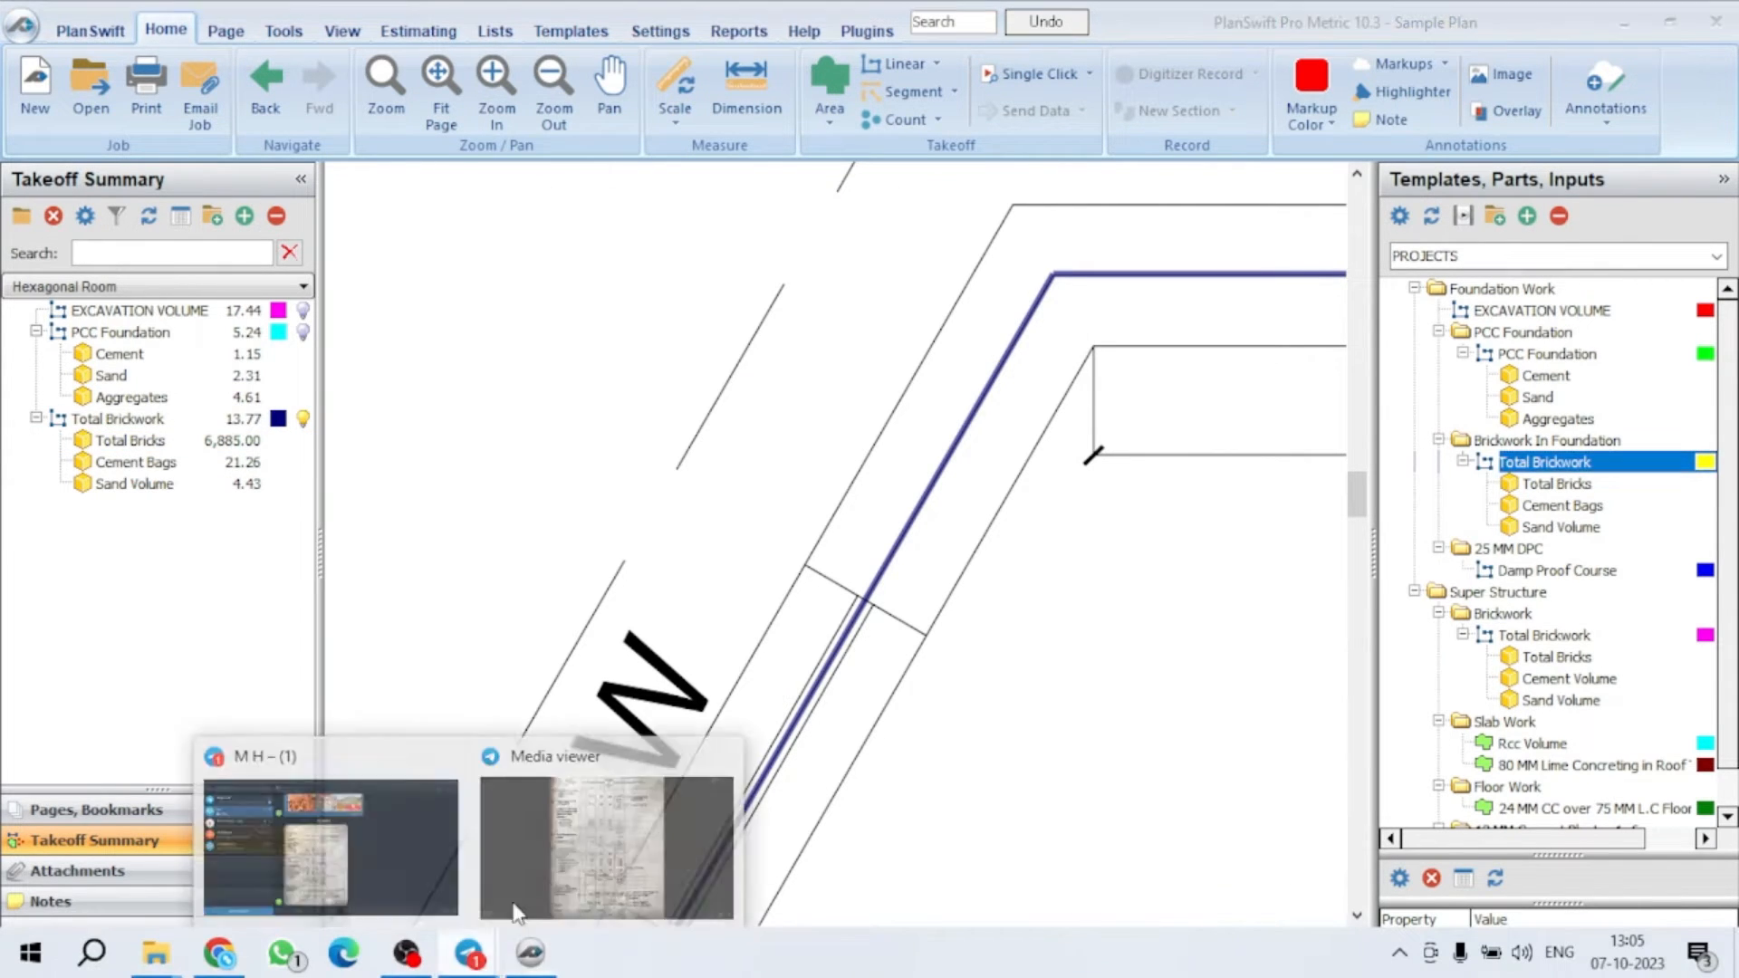
{"action": "left_click", "coordinate": [668, 855]}
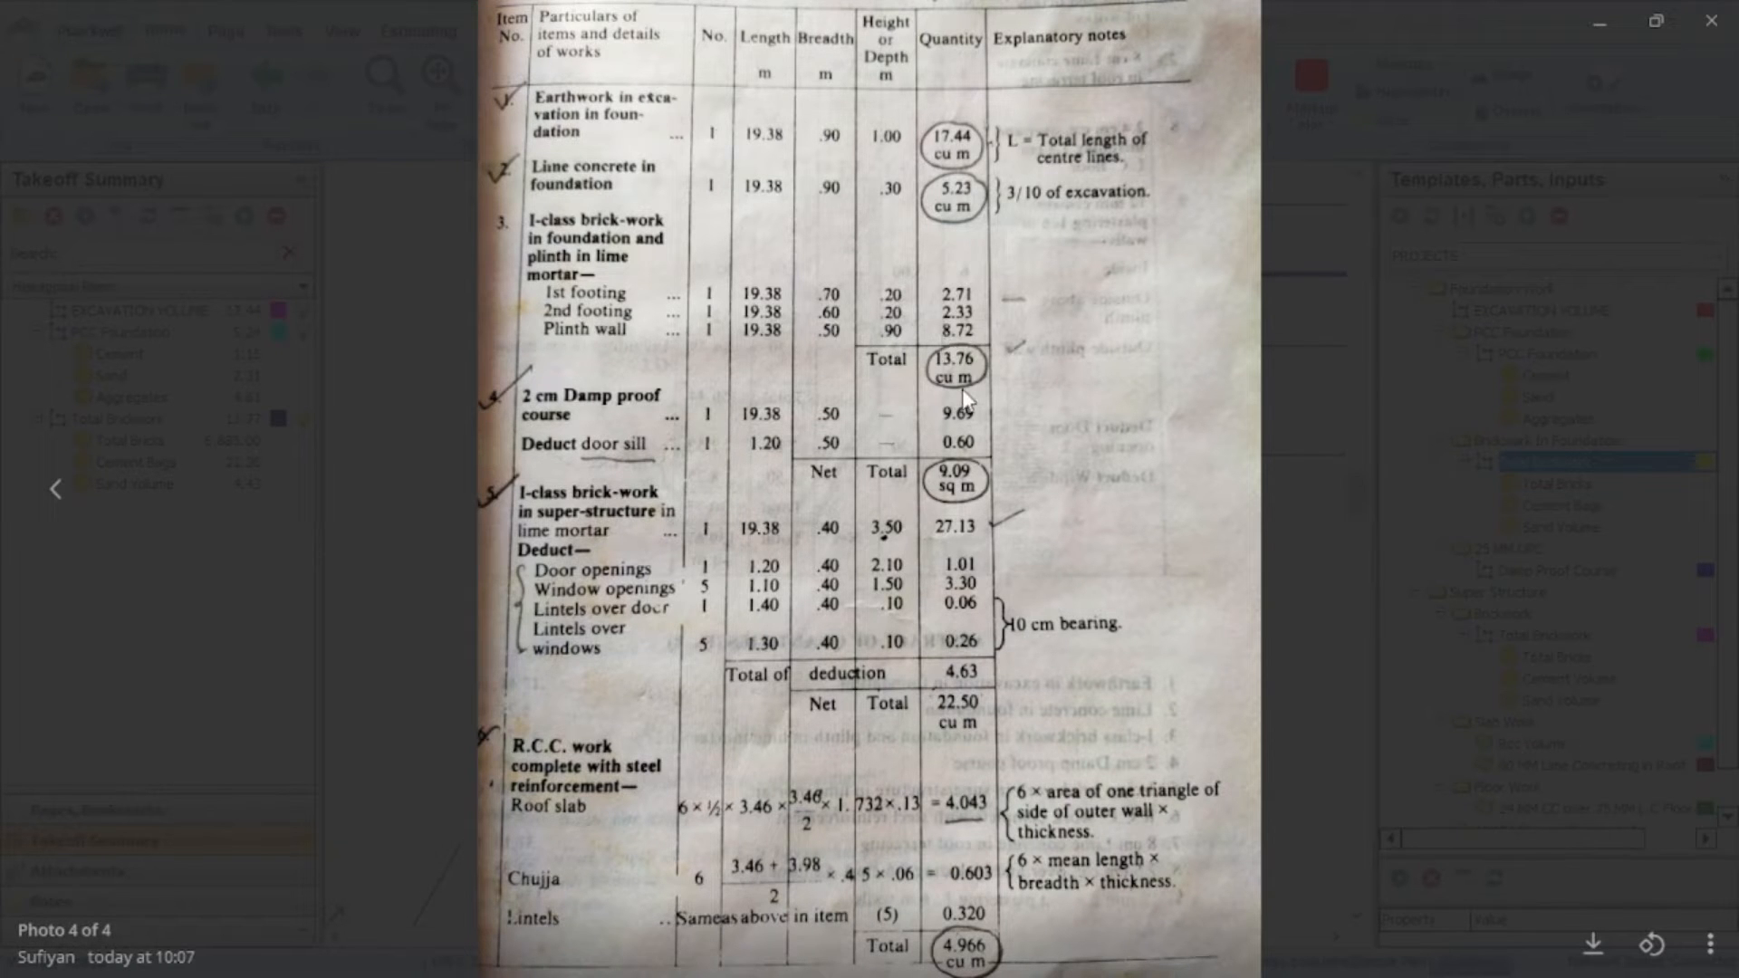
{"action": "left_click", "coordinate": [1596, 24]}
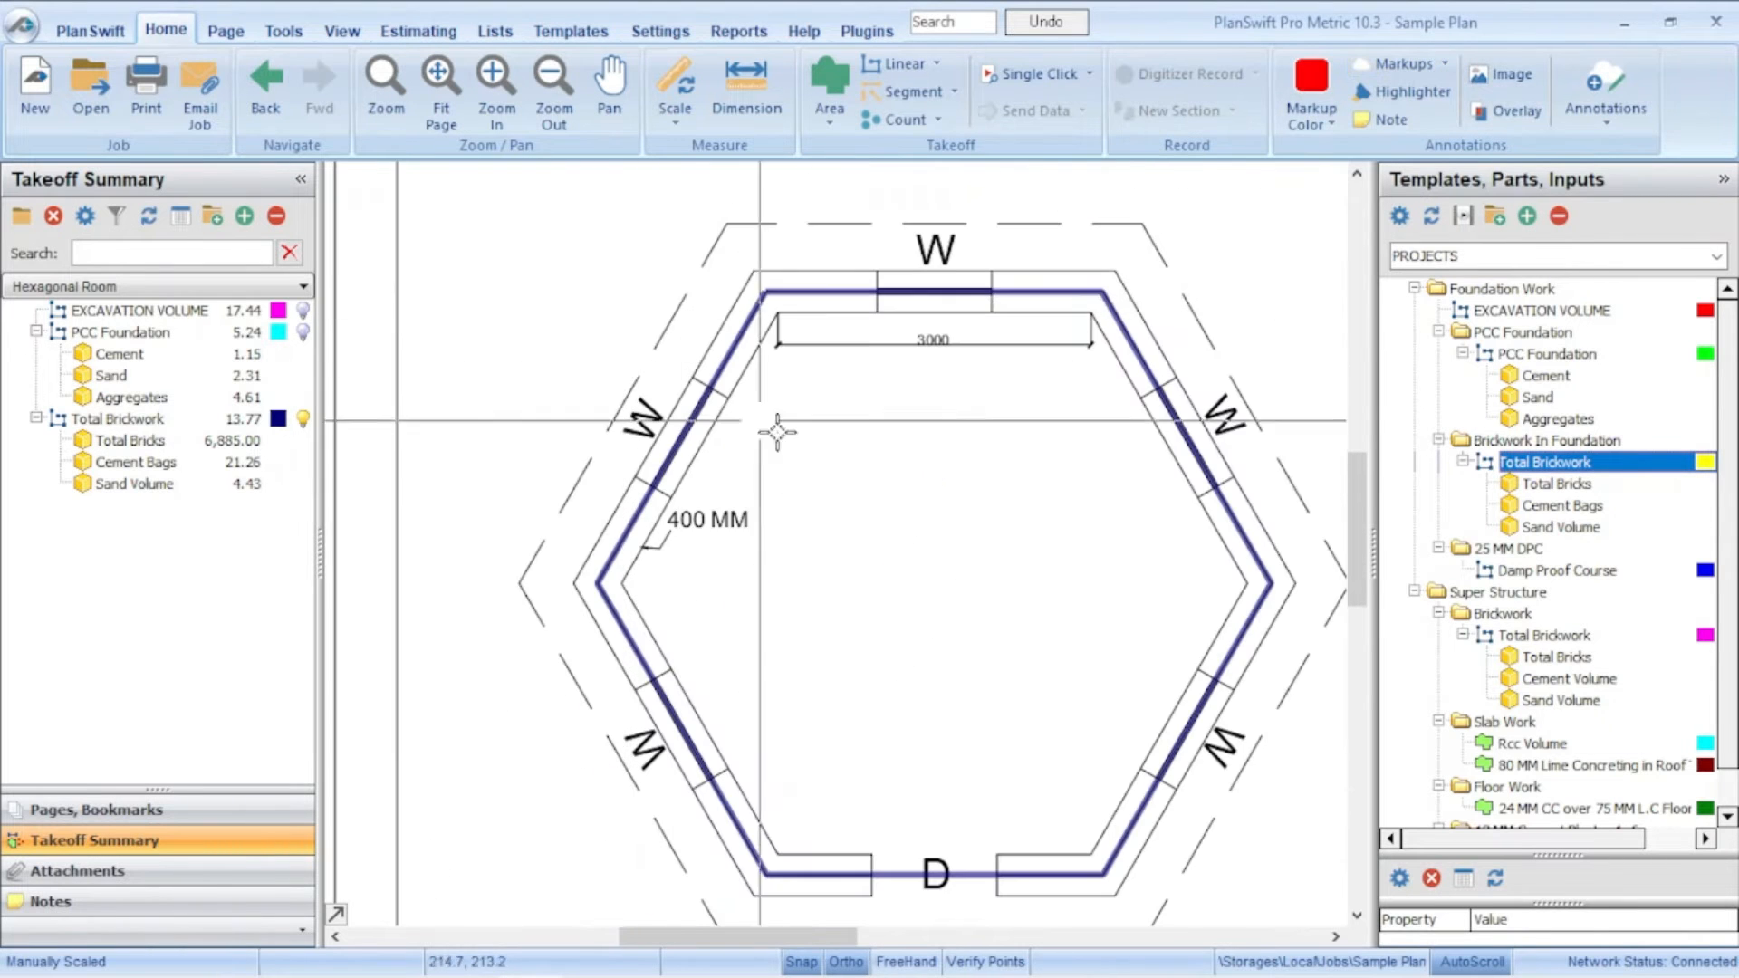
Step: Add the Damp Proof Course item from the 25 MM DPC template folder to the takeoff with its default properties
{"action": "scroll", "coordinate": [1126, 618], "scroll_direction": "up", "scroll_amount": 2}
{"action": "scroll", "coordinate": [888, 372], "scroll_direction": "down", "scroll_amount": 2}
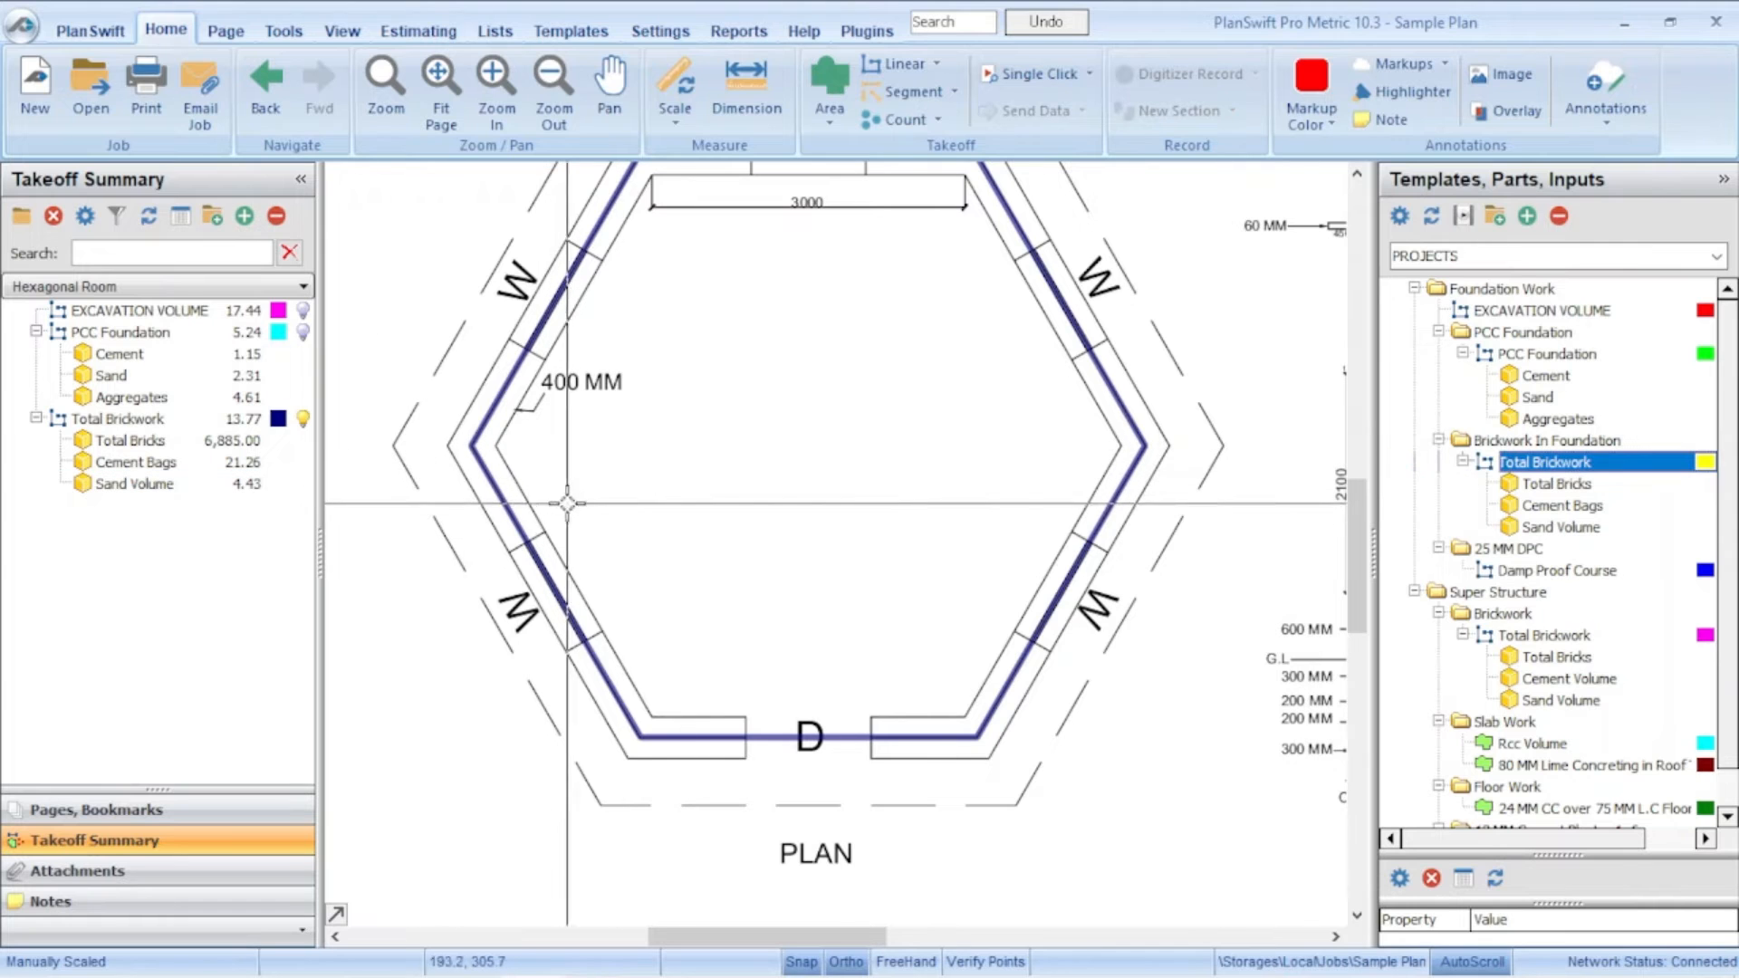
{"action": "scroll", "coordinate": [984, 598], "scroll_direction": "down", "scroll_amount": 3}
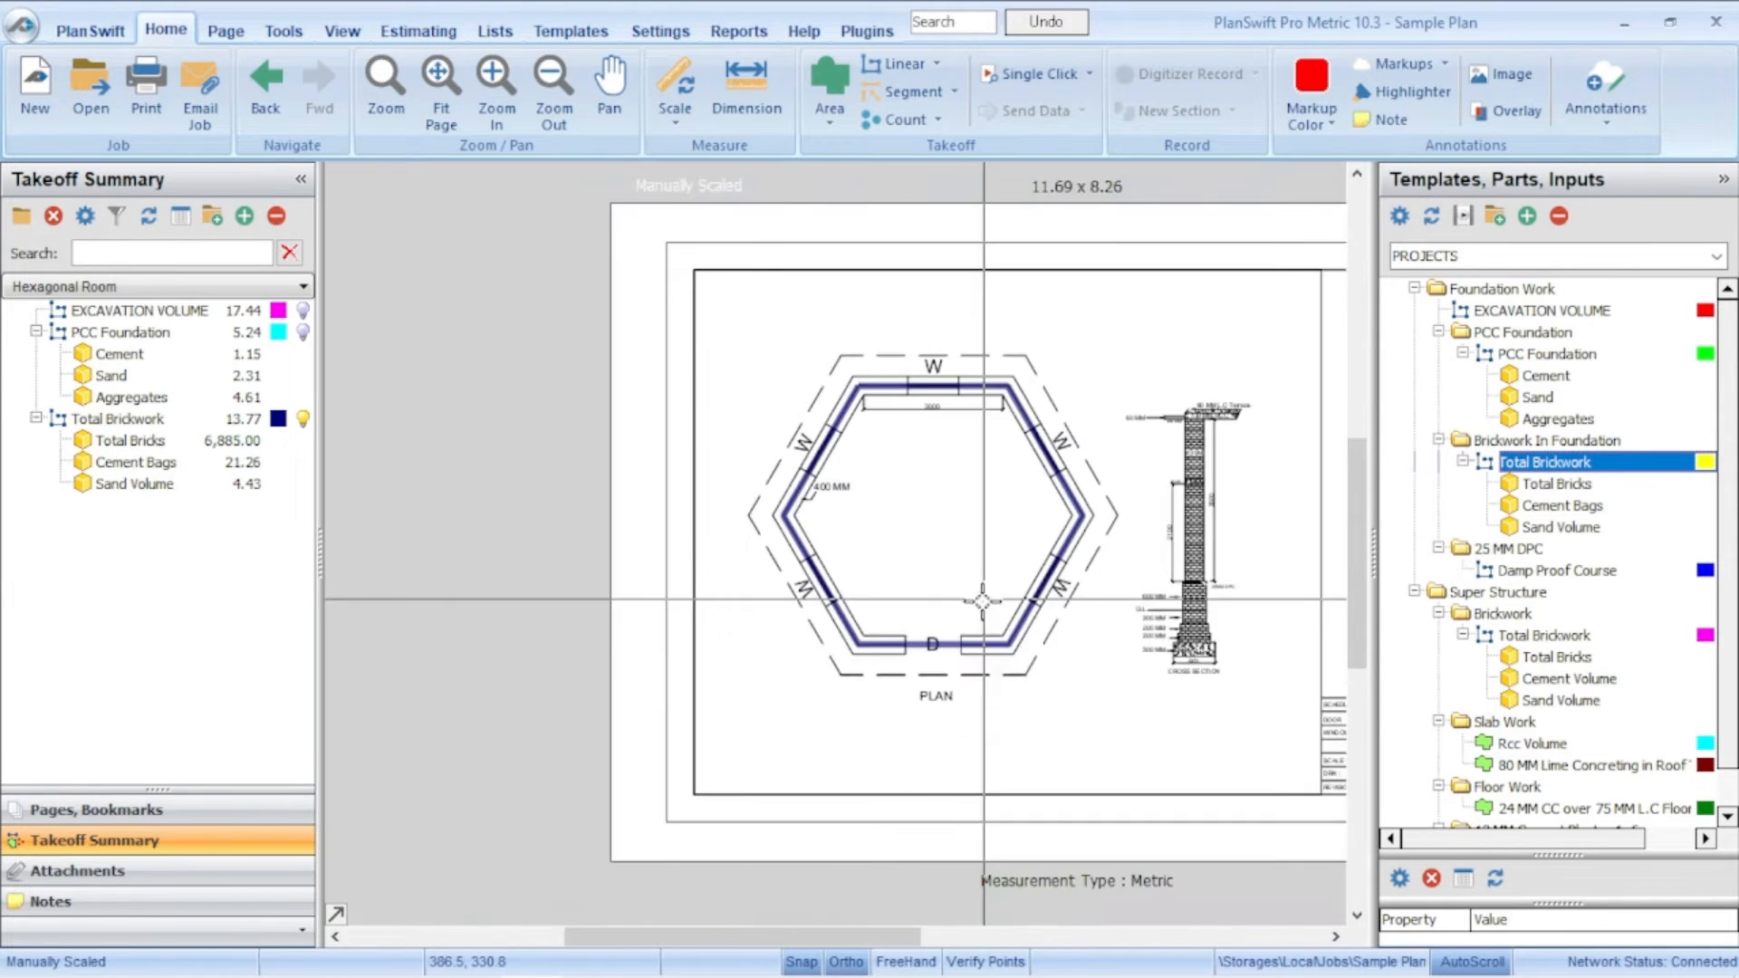
{"action": "scroll", "coordinate": [1130, 461], "scroll_direction": "up", "scroll_amount": 5}
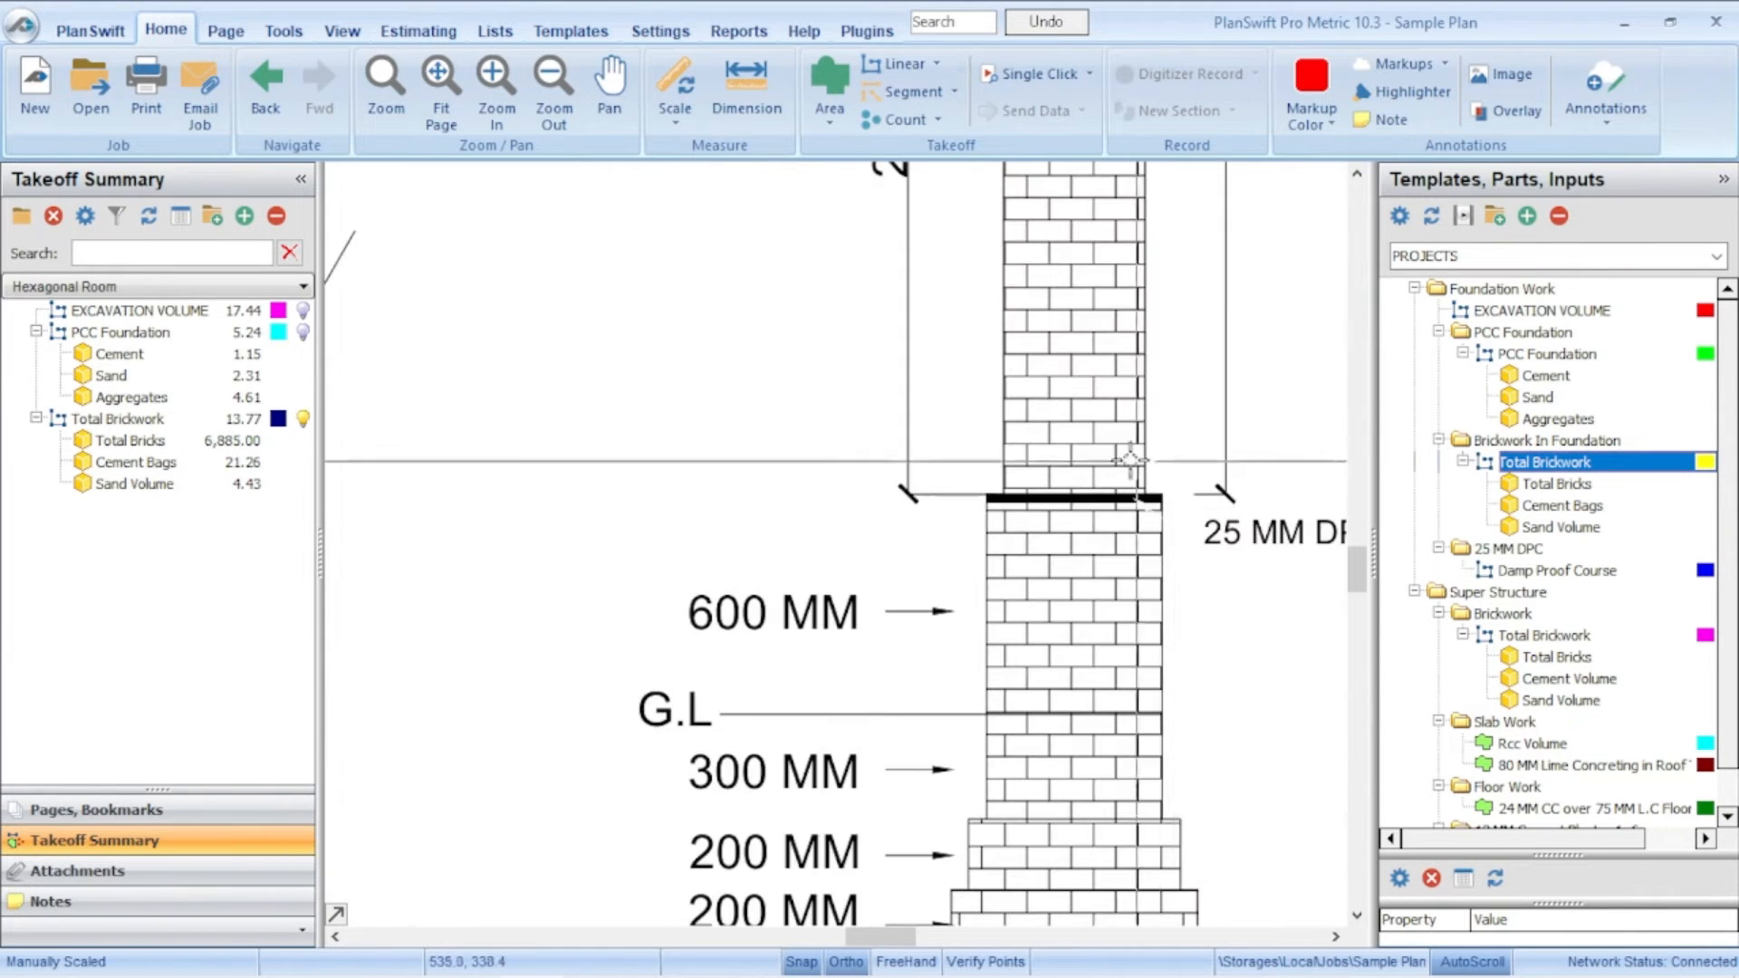
{"action": "left_click", "coordinate": [1391, 570]}
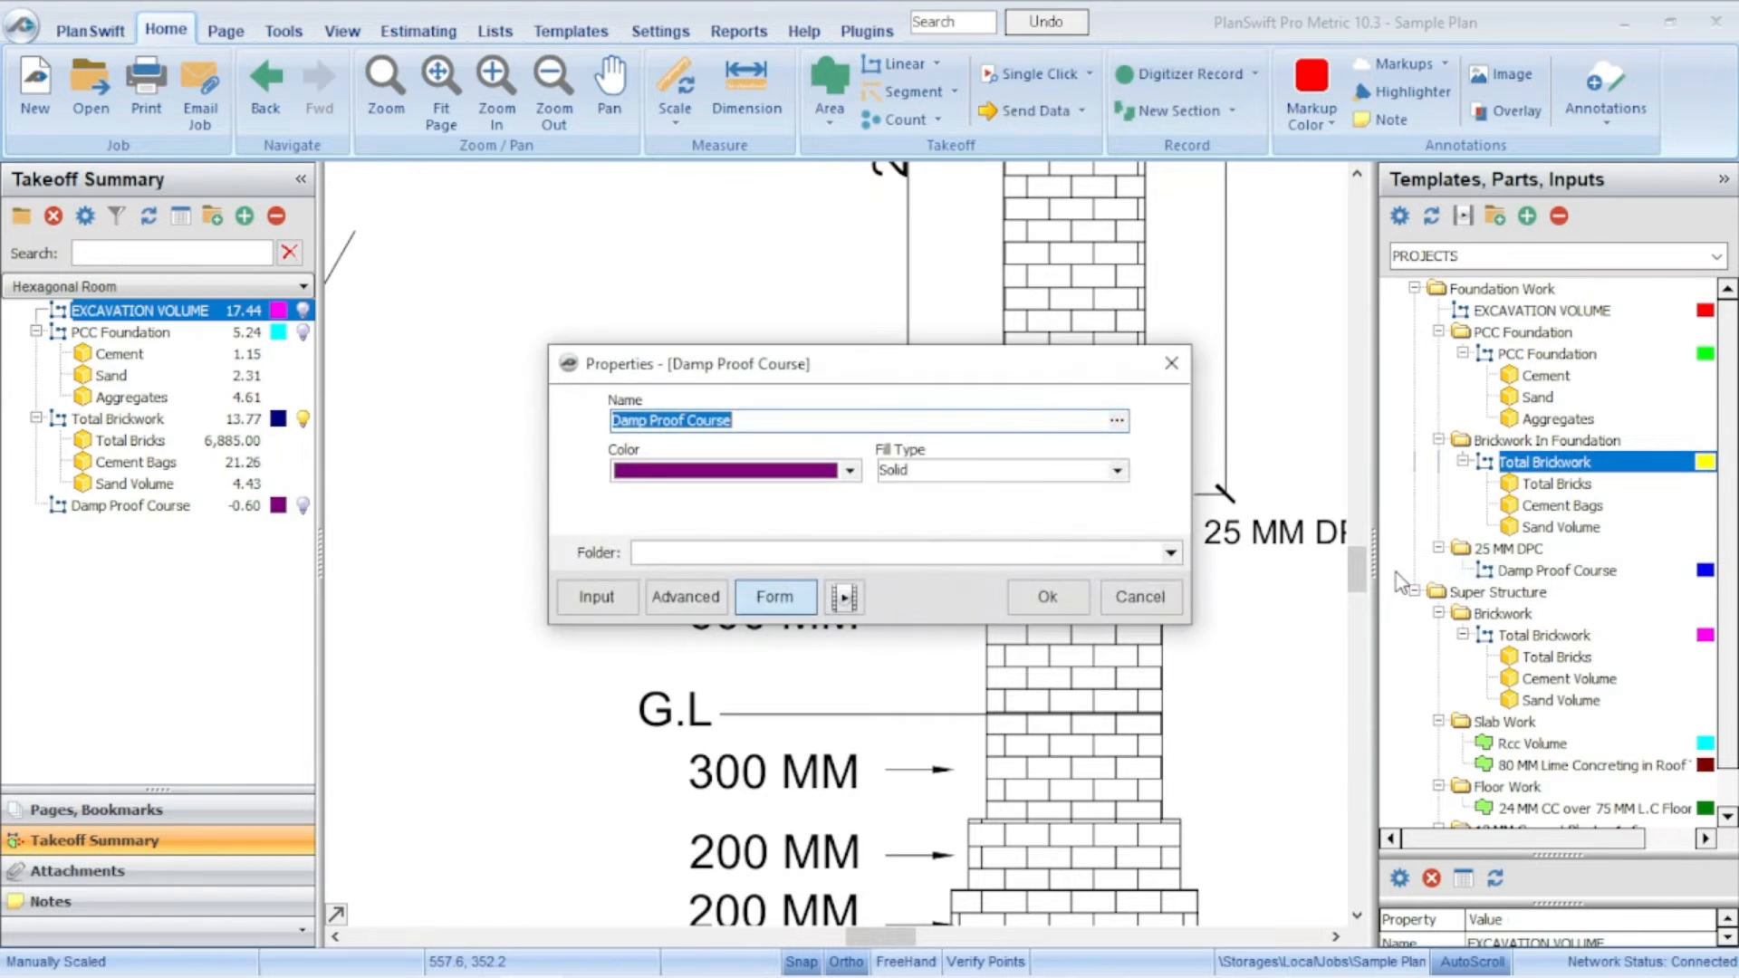
{"action": "left_click_drag", "start_coordinate": [884, 371], "coordinate": [761, 213]}
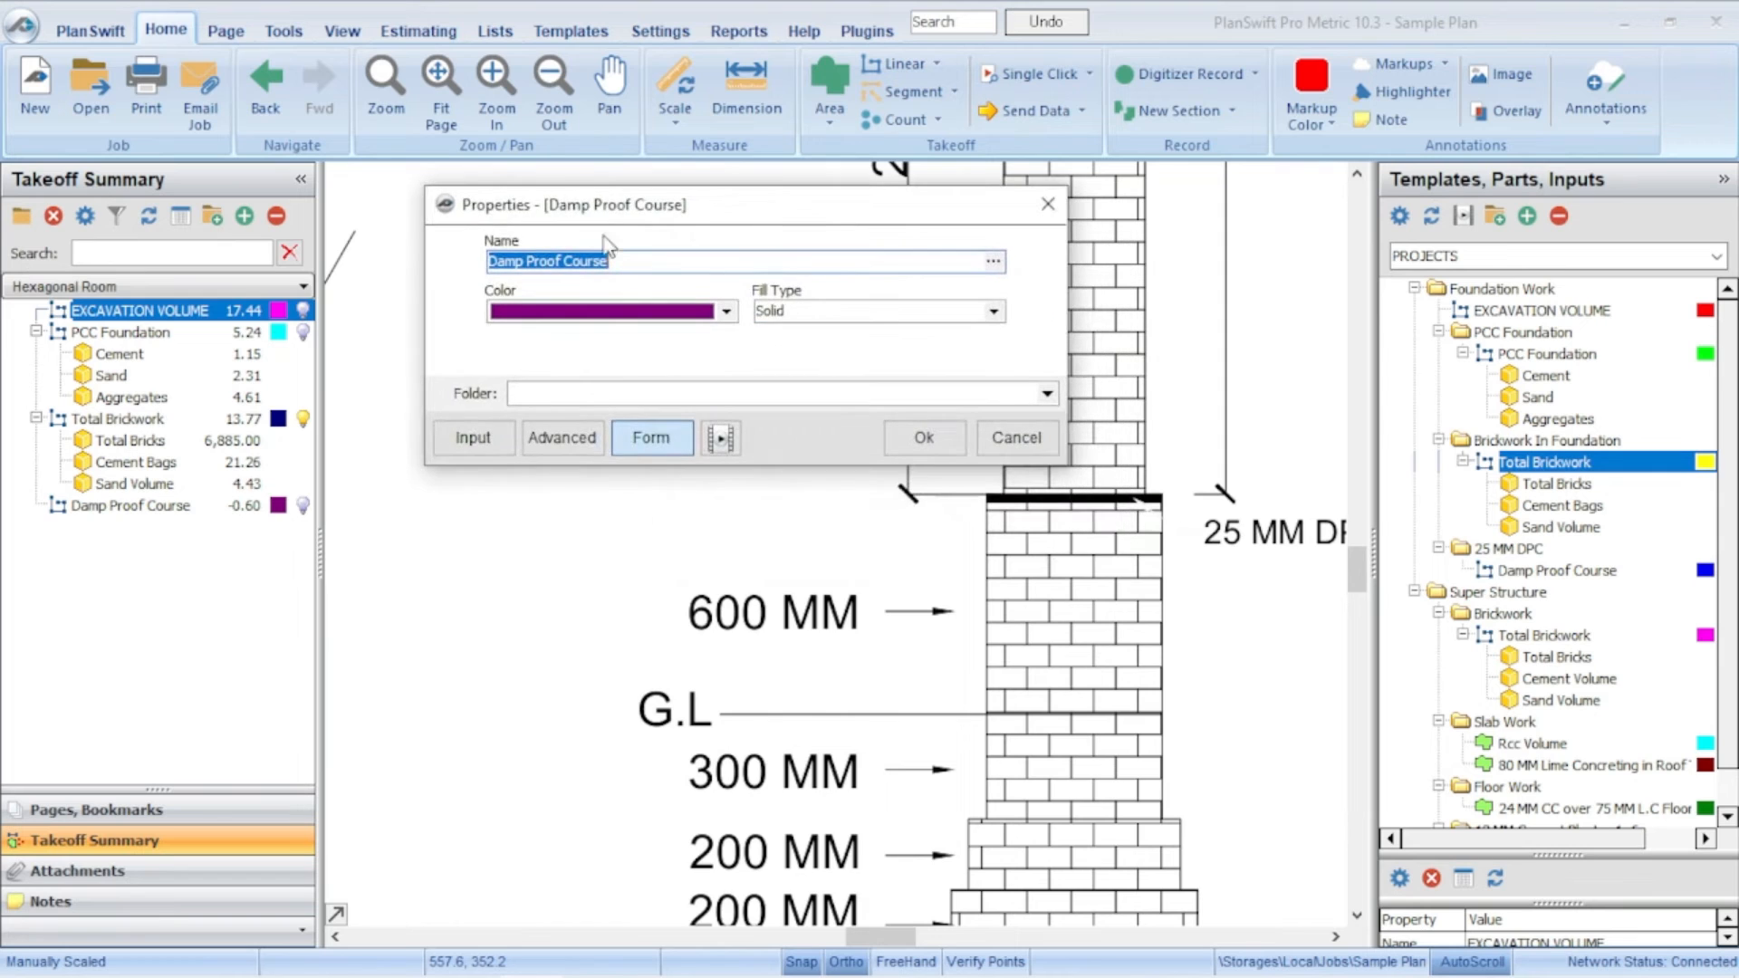
{"action": "left_click", "coordinate": [922, 437]}
Step: Examine the 25 mm DPC layer in the cross section and the door opening in the hexagonal room plan
{"action": "scroll", "coordinate": [996, 632], "scroll_direction": "down", "scroll_amount": 5}
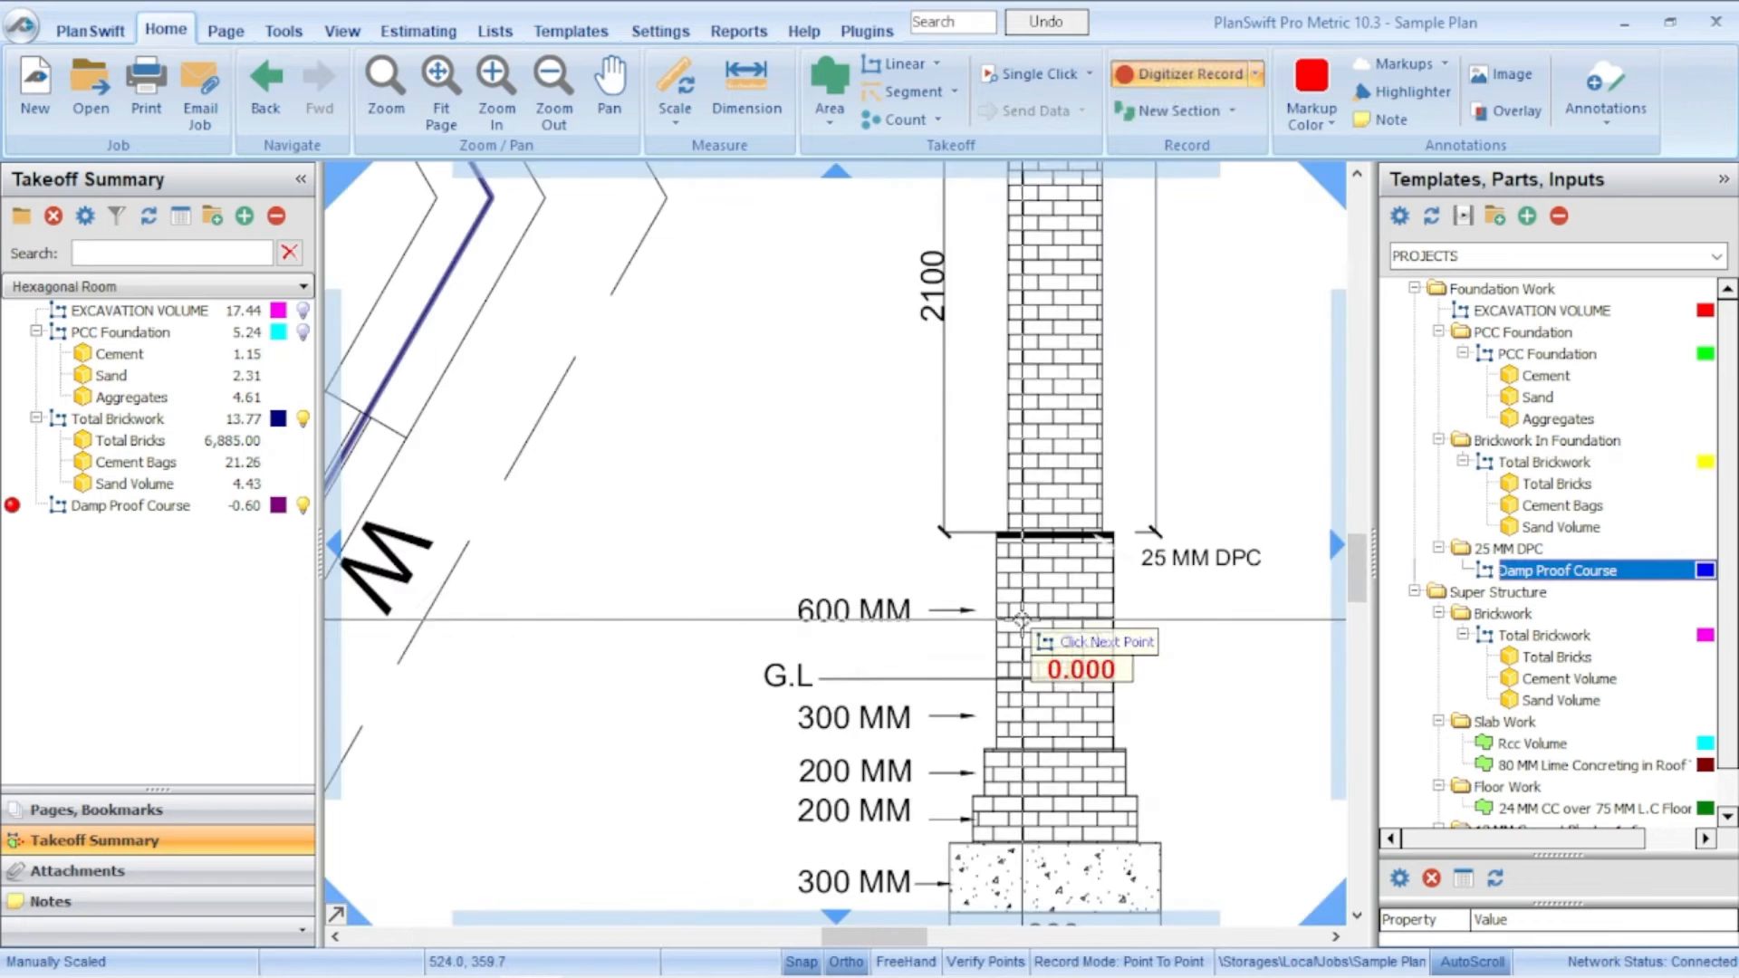
{"action": "scroll", "coordinate": [1041, 602], "scroll_direction": "up", "scroll_amount": 4}
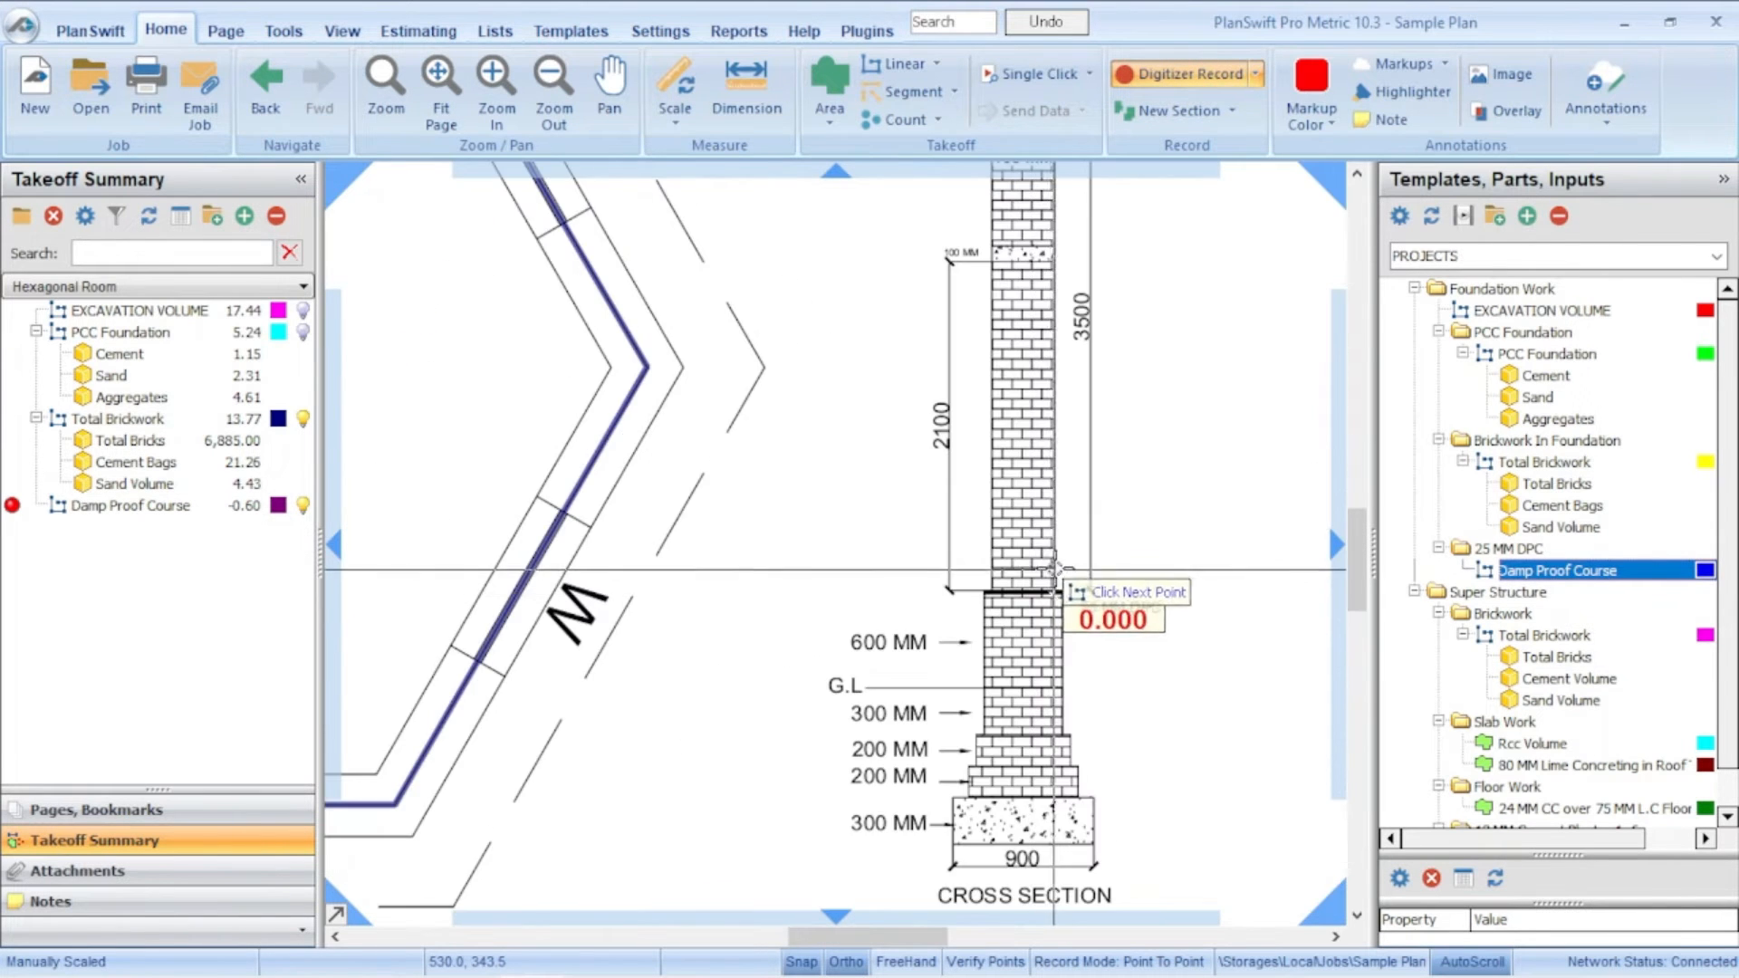
{"action": "scroll", "coordinate": [1071, 577], "scroll_direction": "down", "scroll_amount": 3}
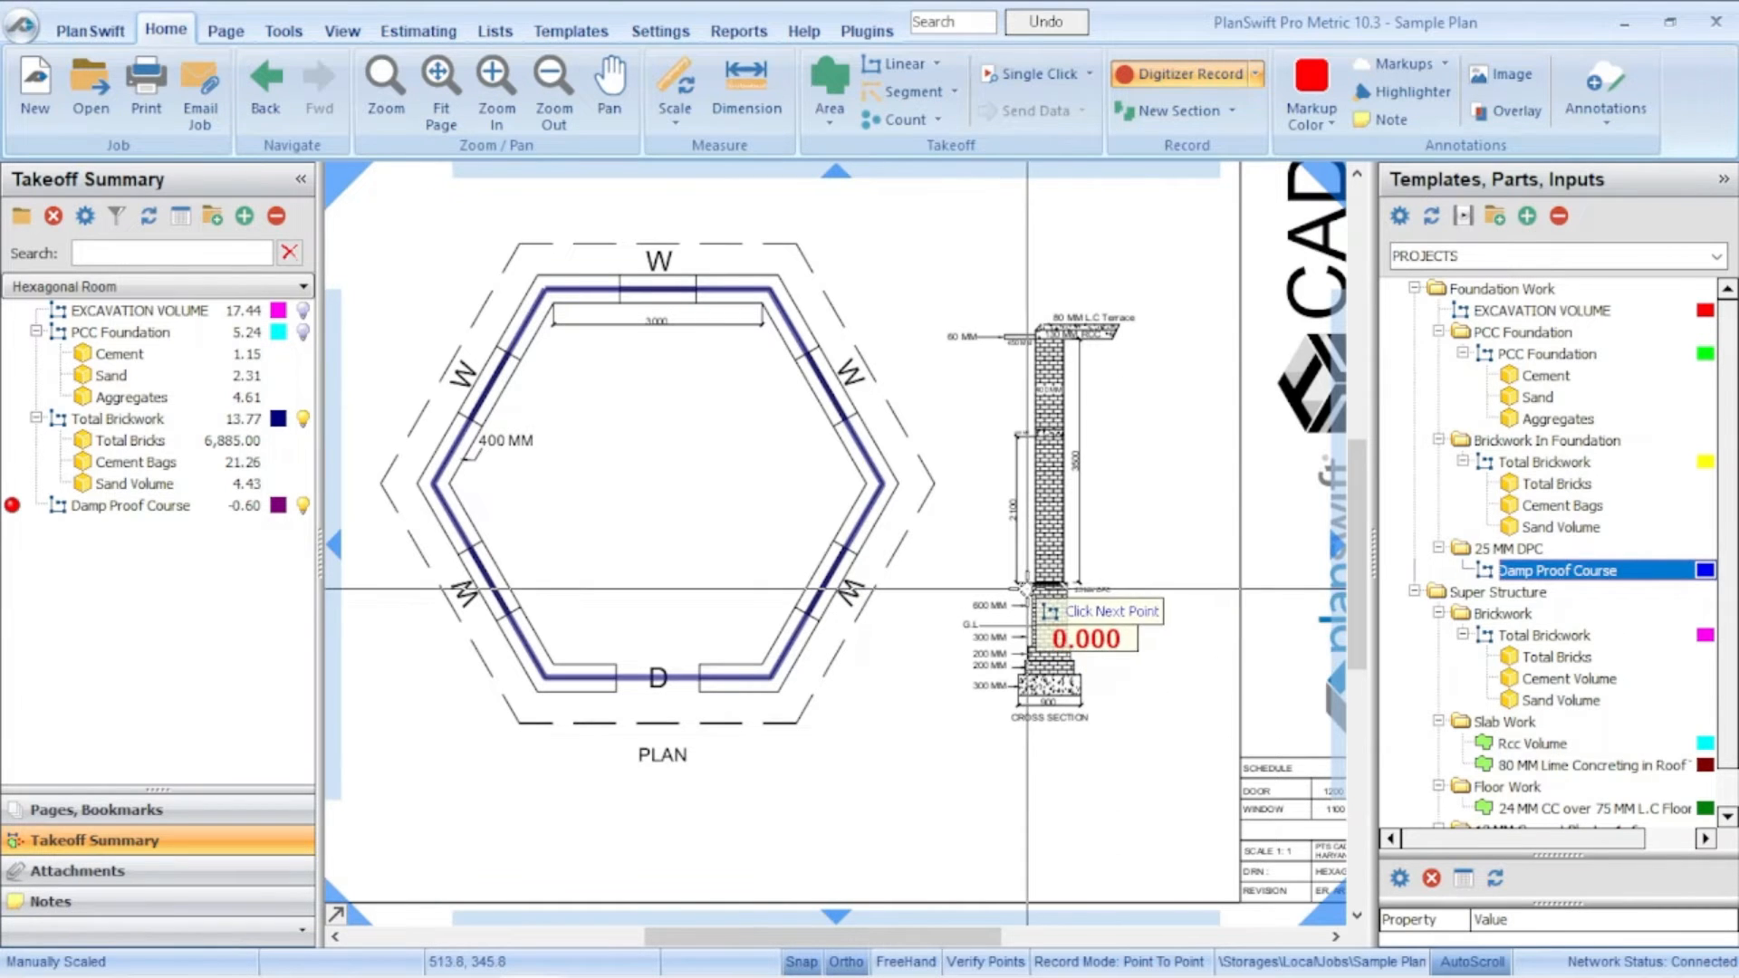
{"action": "scroll", "coordinate": [1043, 623], "scroll_direction": "up", "scroll_amount": 2}
{"action": "scroll", "coordinate": [1046, 563], "scroll_direction": "up", "scroll_amount": 3}
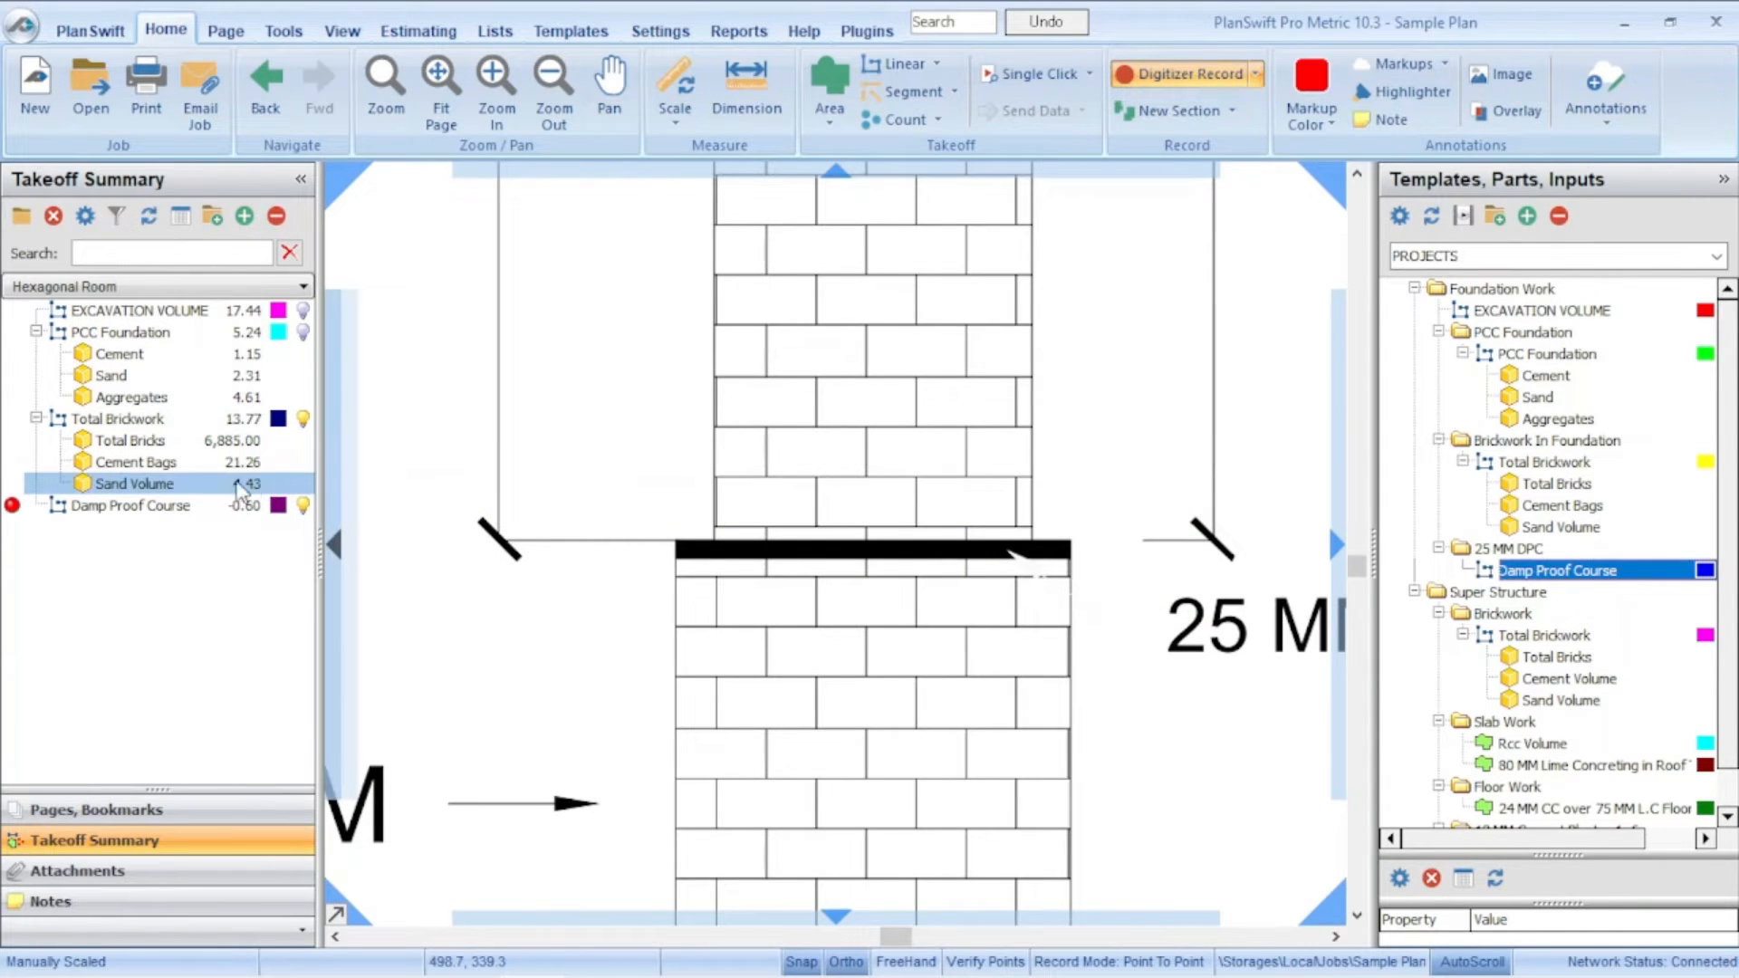
{"action": "scroll", "coordinate": [757, 621], "scroll_direction": "down", "scroll_amount": 5}
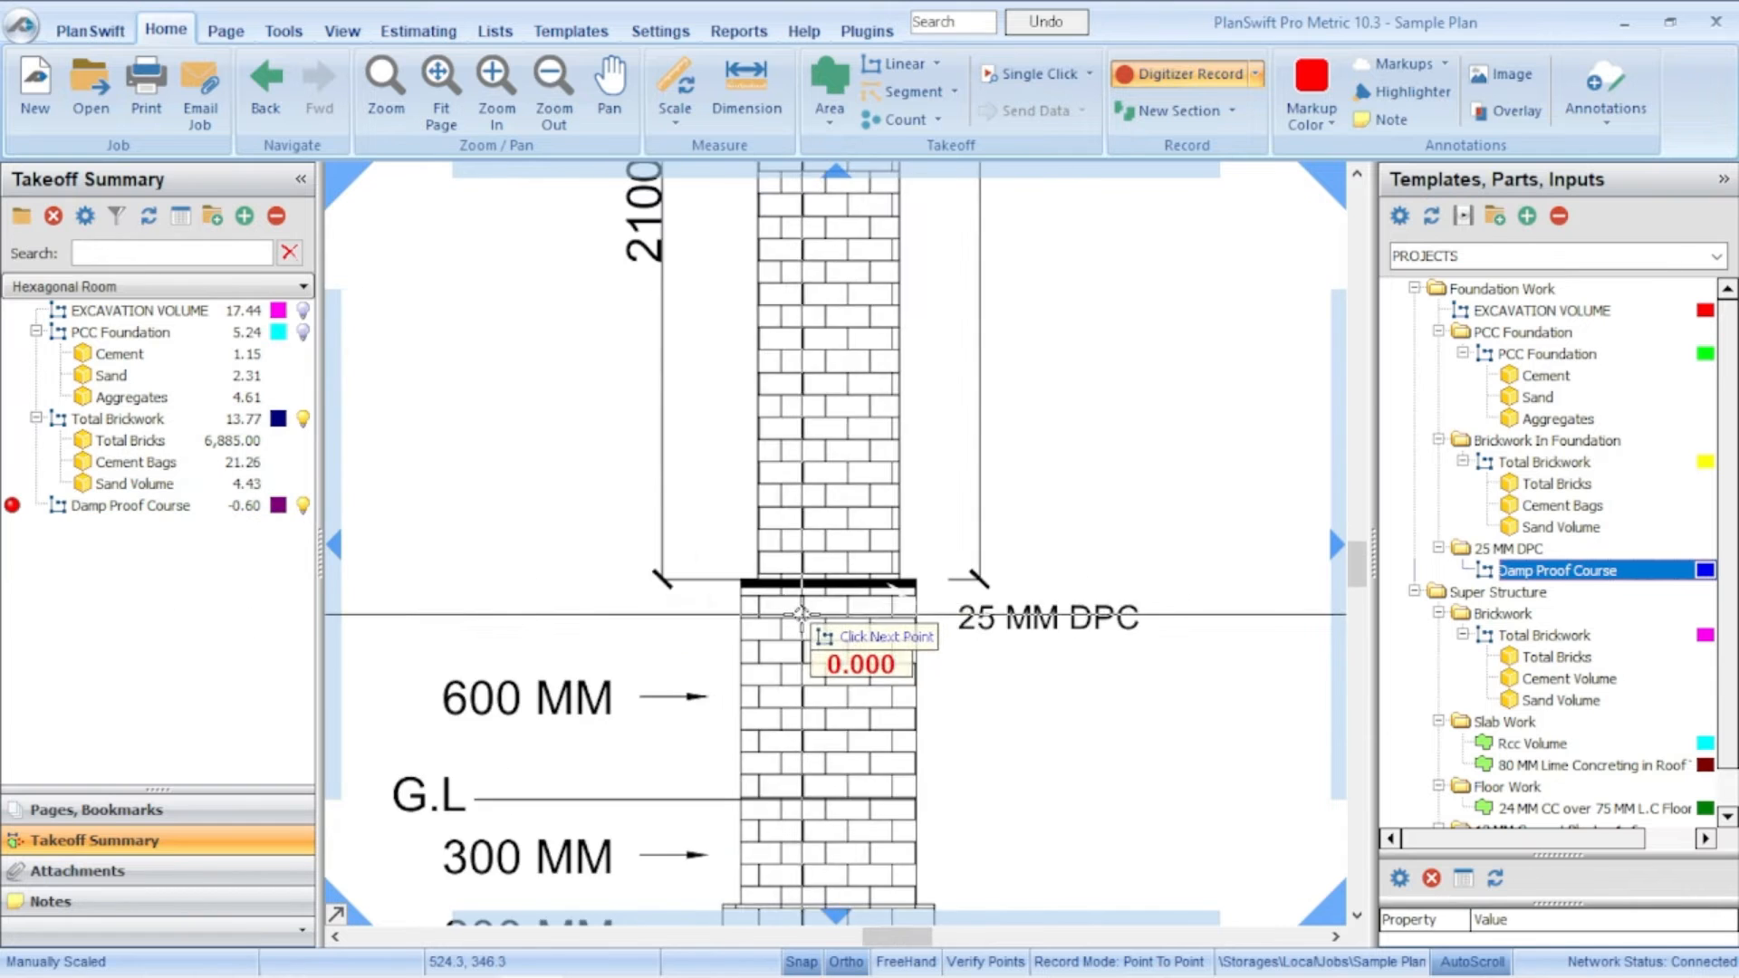
{"action": "scroll", "coordinate": [927, 645], "scroll_direction": "down", "scroll_amount": 2}
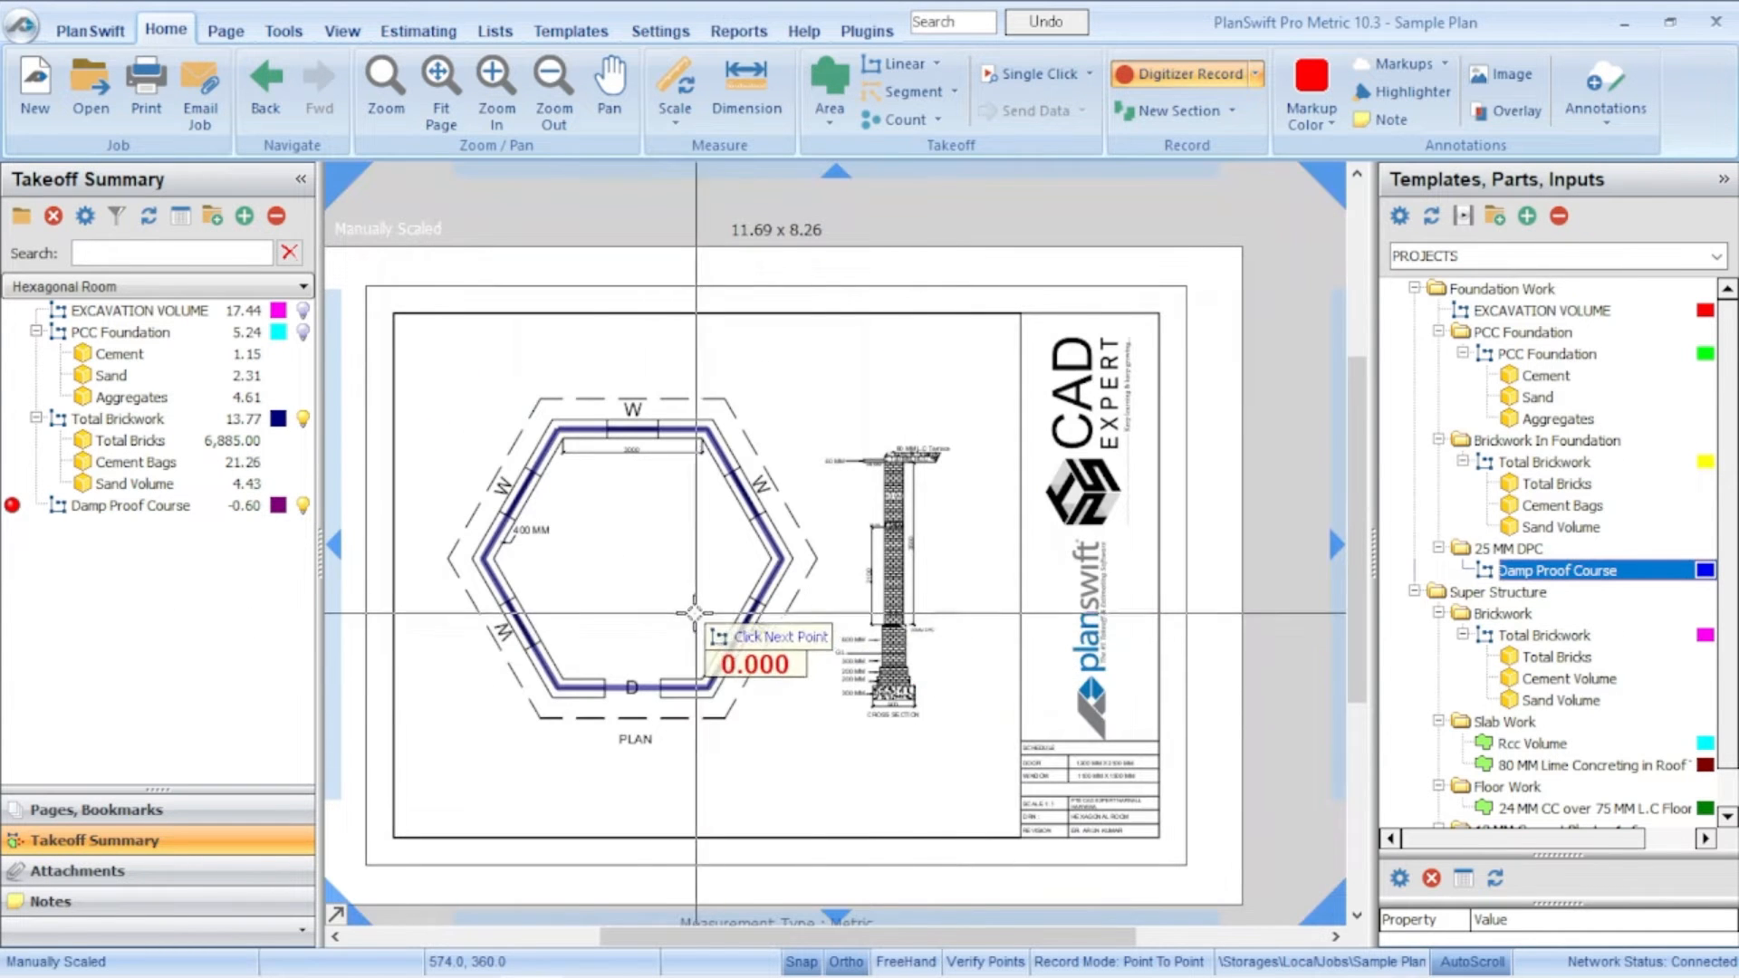
{"action": "scroll", "coordinate": [797, 589], "scroll_direction": "up", "scroll_amount": 3}
{"action": "scroll", "coordinate": [856, 594], "scroll_direction": "down", "scroll_amount": 2}
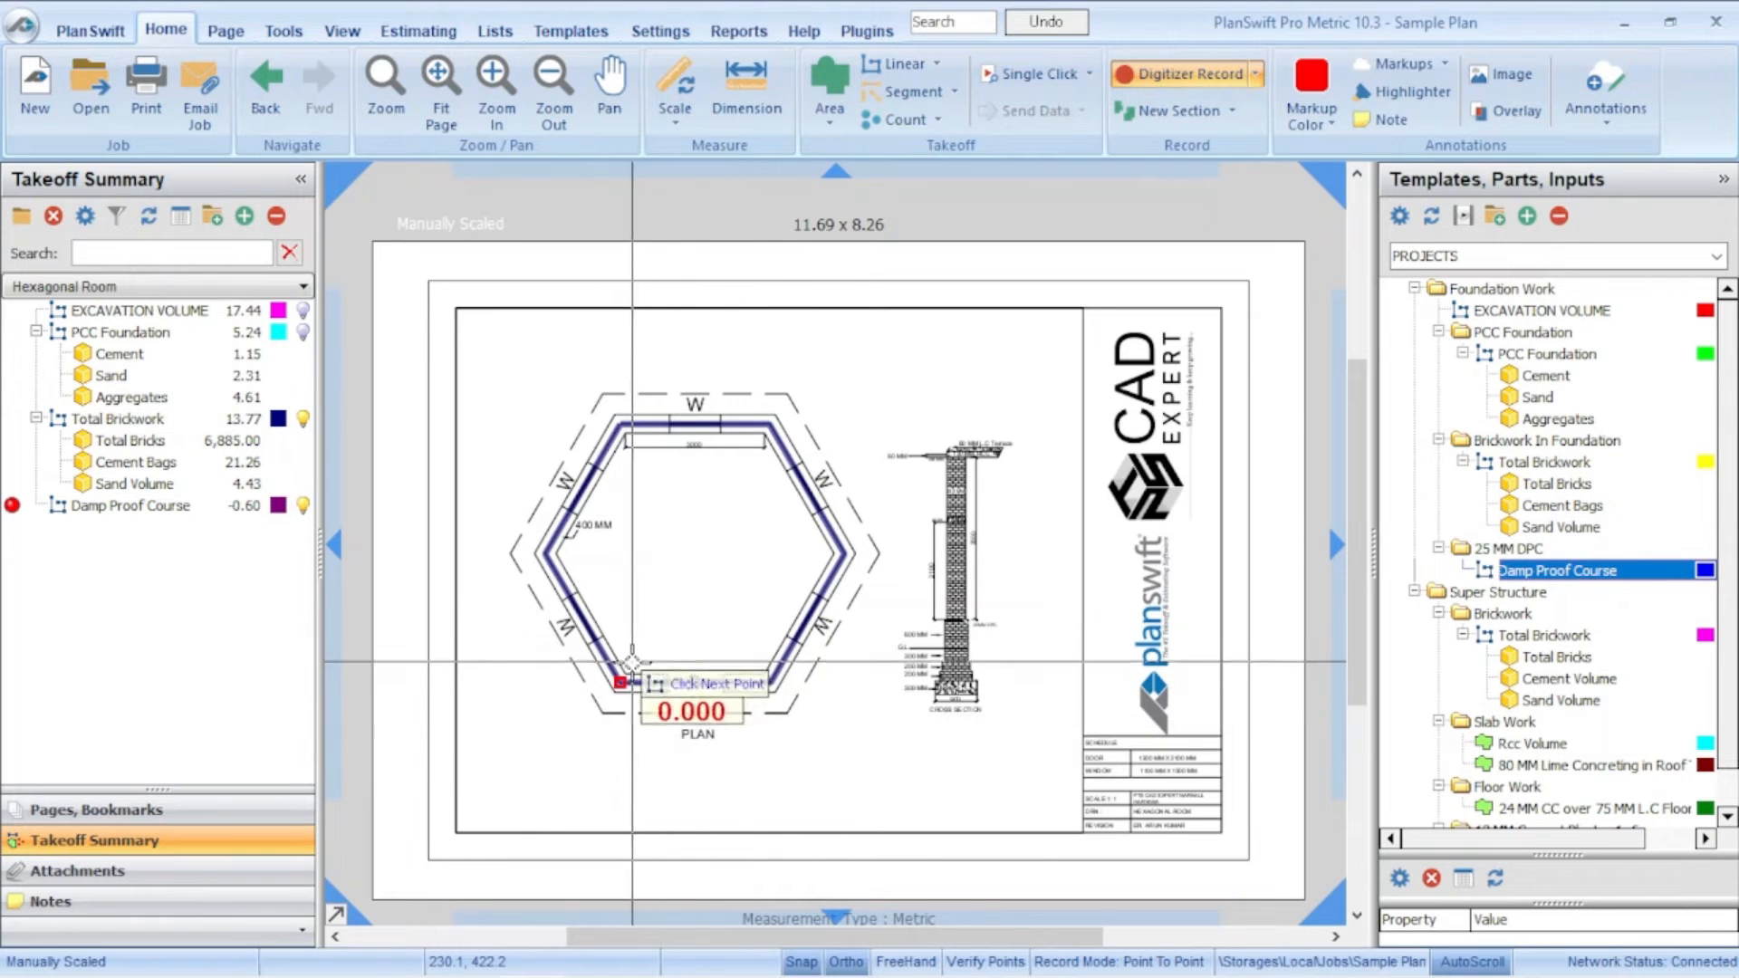
{"action": "scroll", "coordinate": [725, 716], "scroll_direction": "up", "scroll_amount": 2}
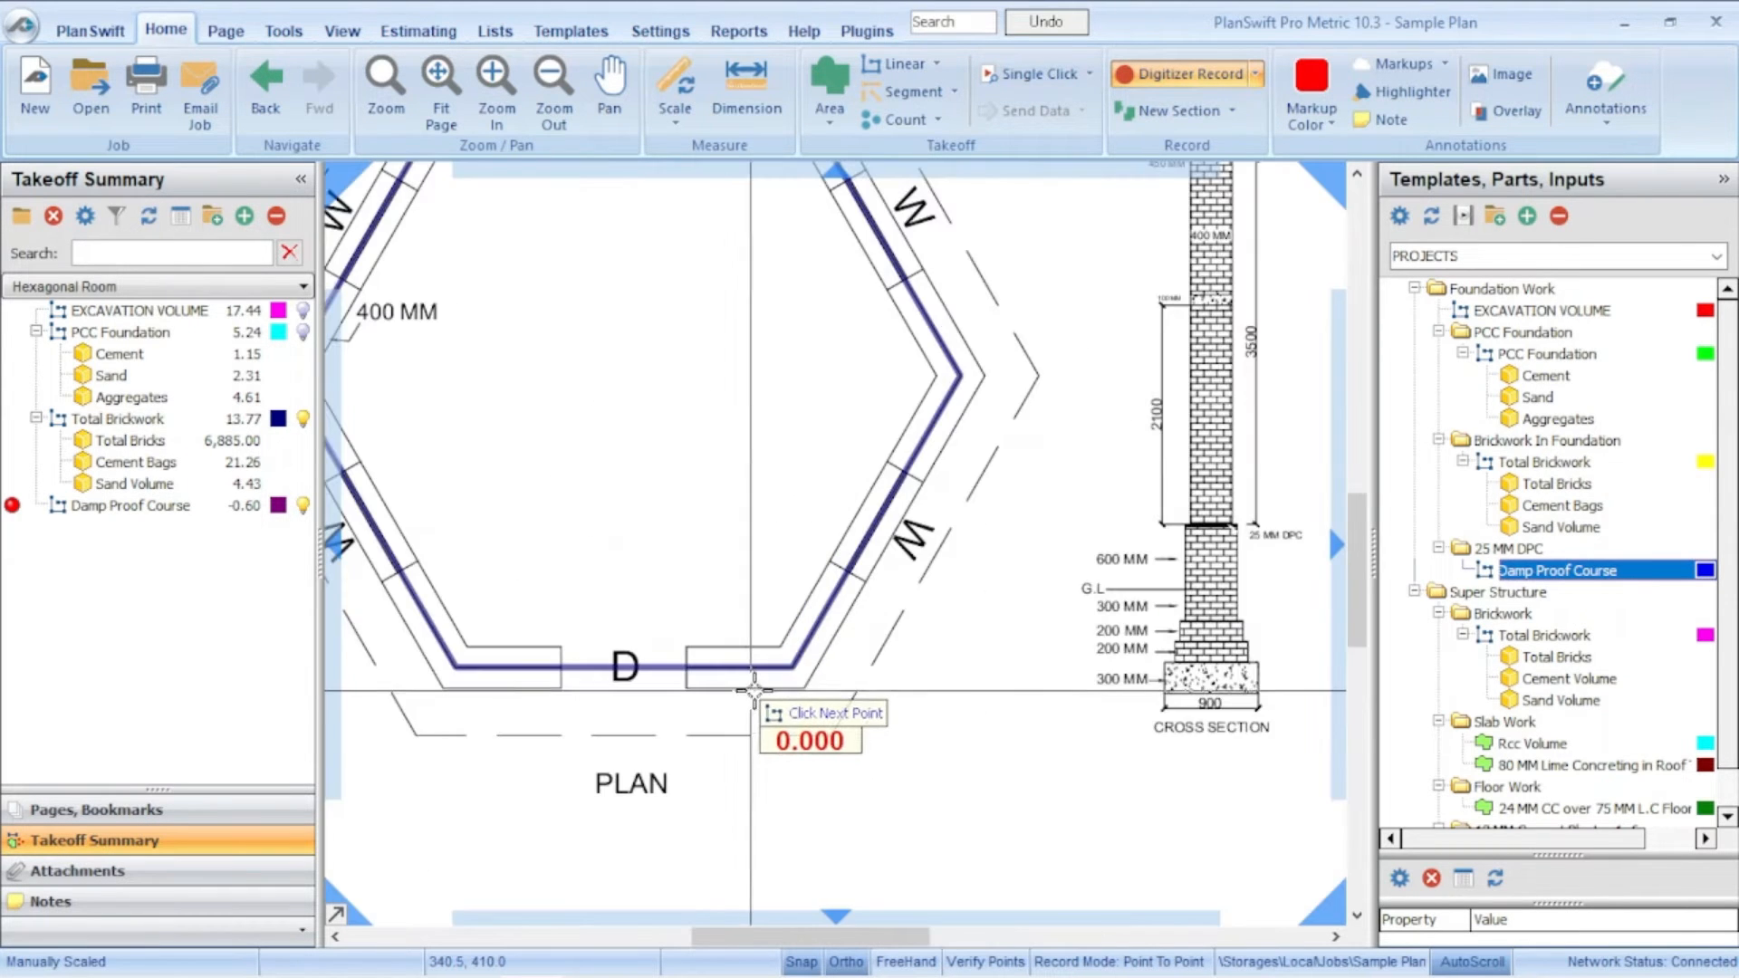
{"action": "scroll", "coordinate": [752, 703], "scroll_direction": "down", "scroll_amount": 2}
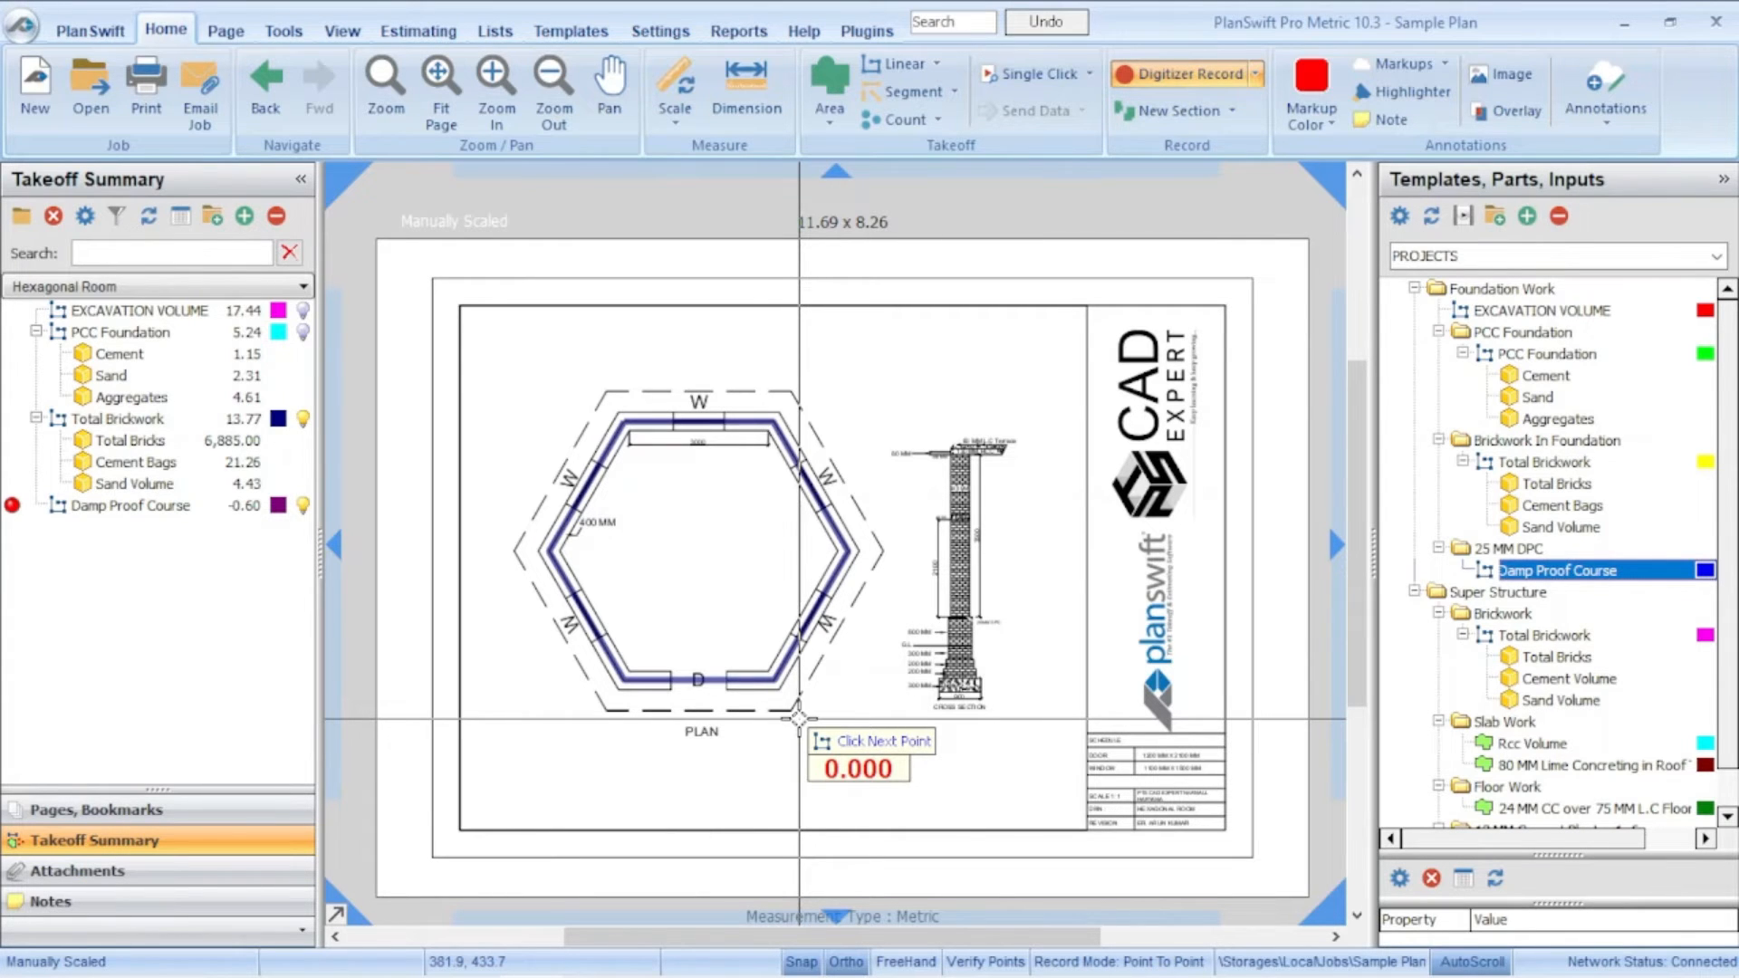
{"action": "left_click", "coordinate": [247, 513]}
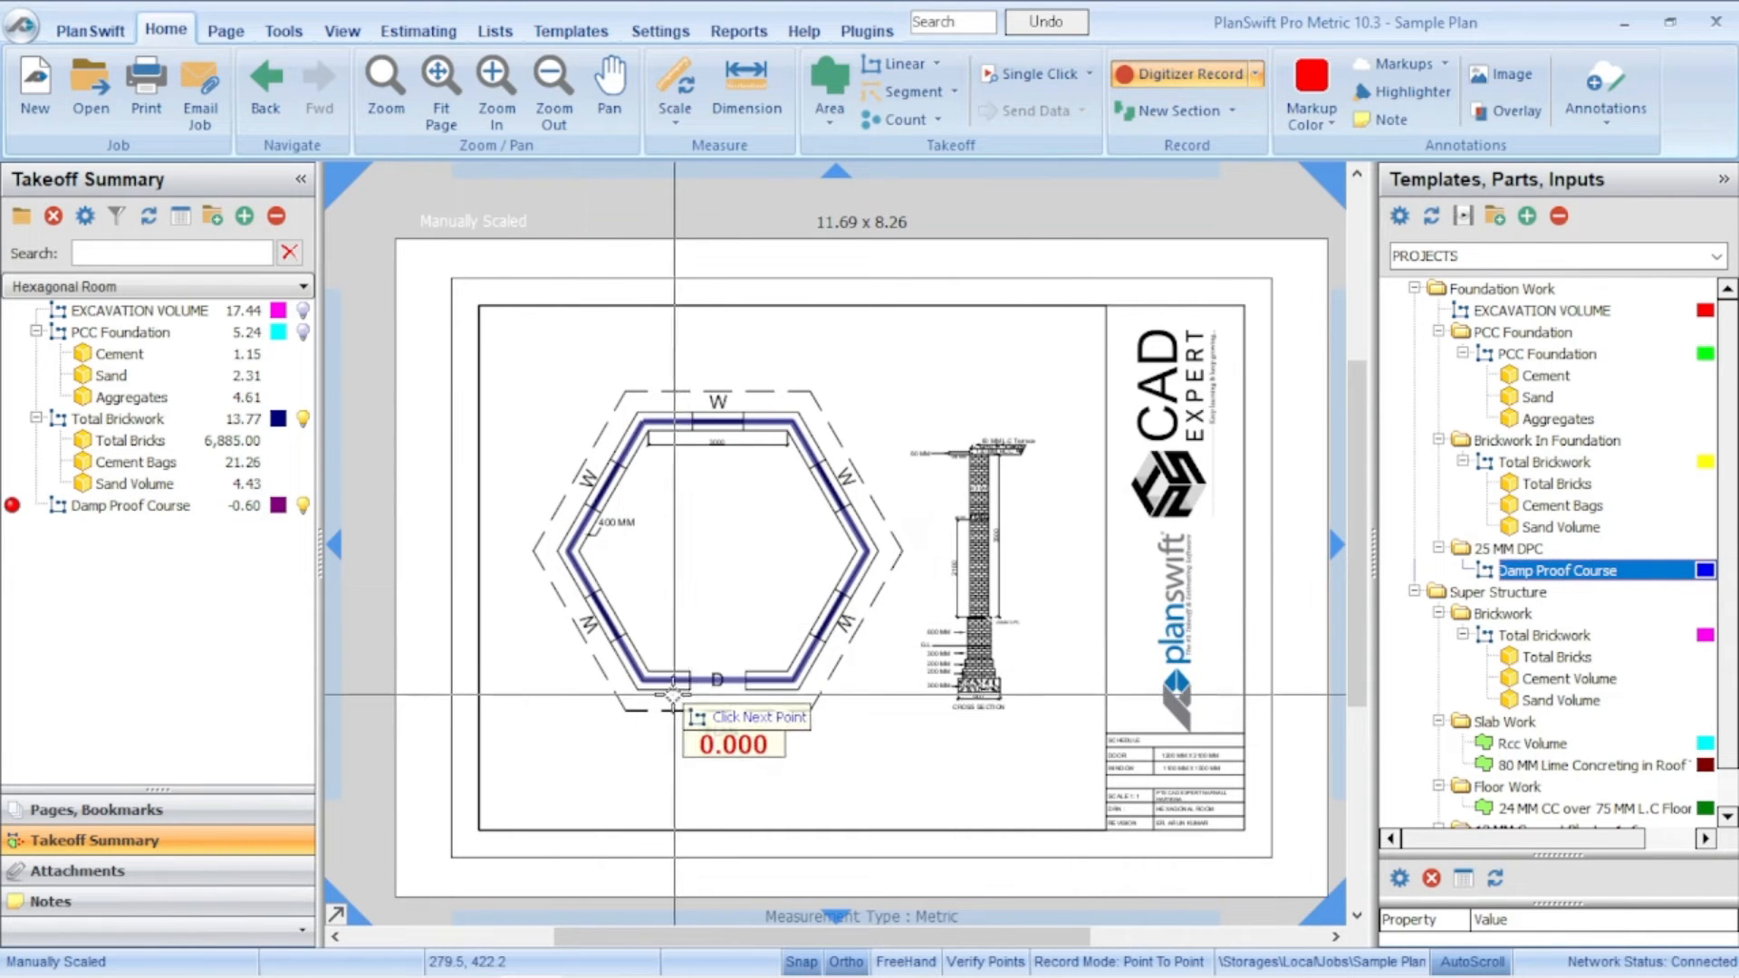
{"action": "scroll", "coordinate": [677, 697], "scroll_direction": "up", "scroll_amount": 3}
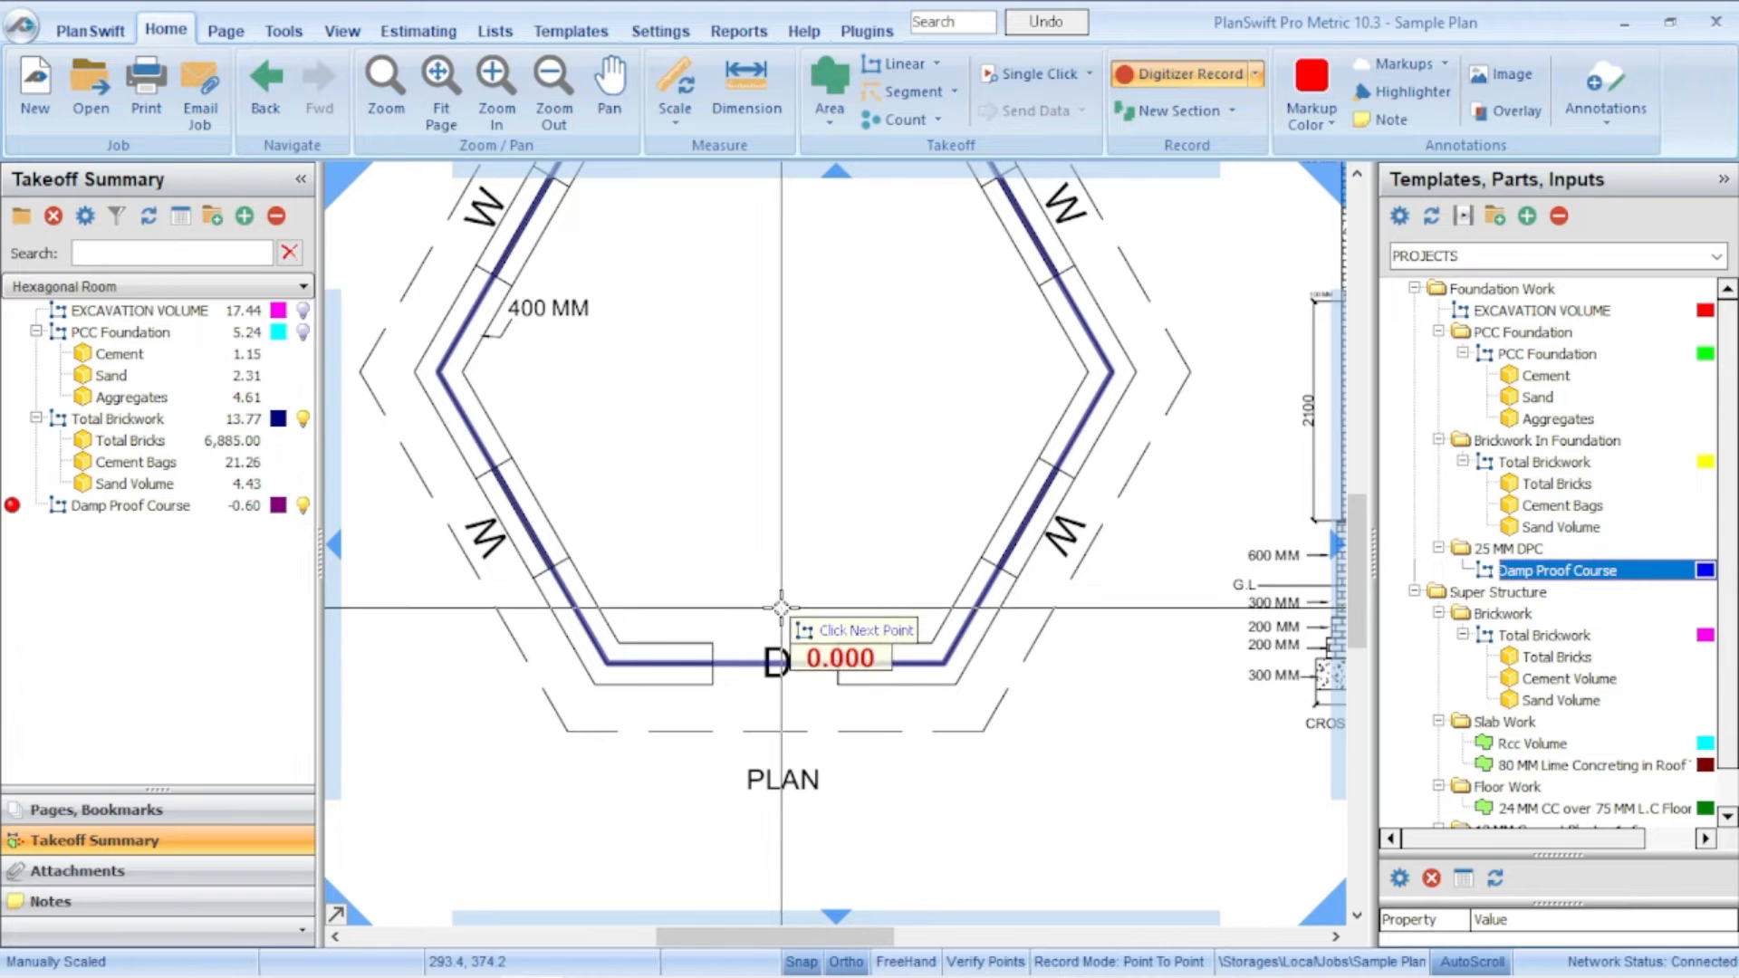
Step: Hide the Total Brickwork takeoff on the plan and resume recording the Damp Proof Course item
{"action": "scroll", "coordinate": [780, 601], "scroll_direction": "down", "scroll_amount": 3}
{"action": "left_click", "coordinate": [290, 419]}
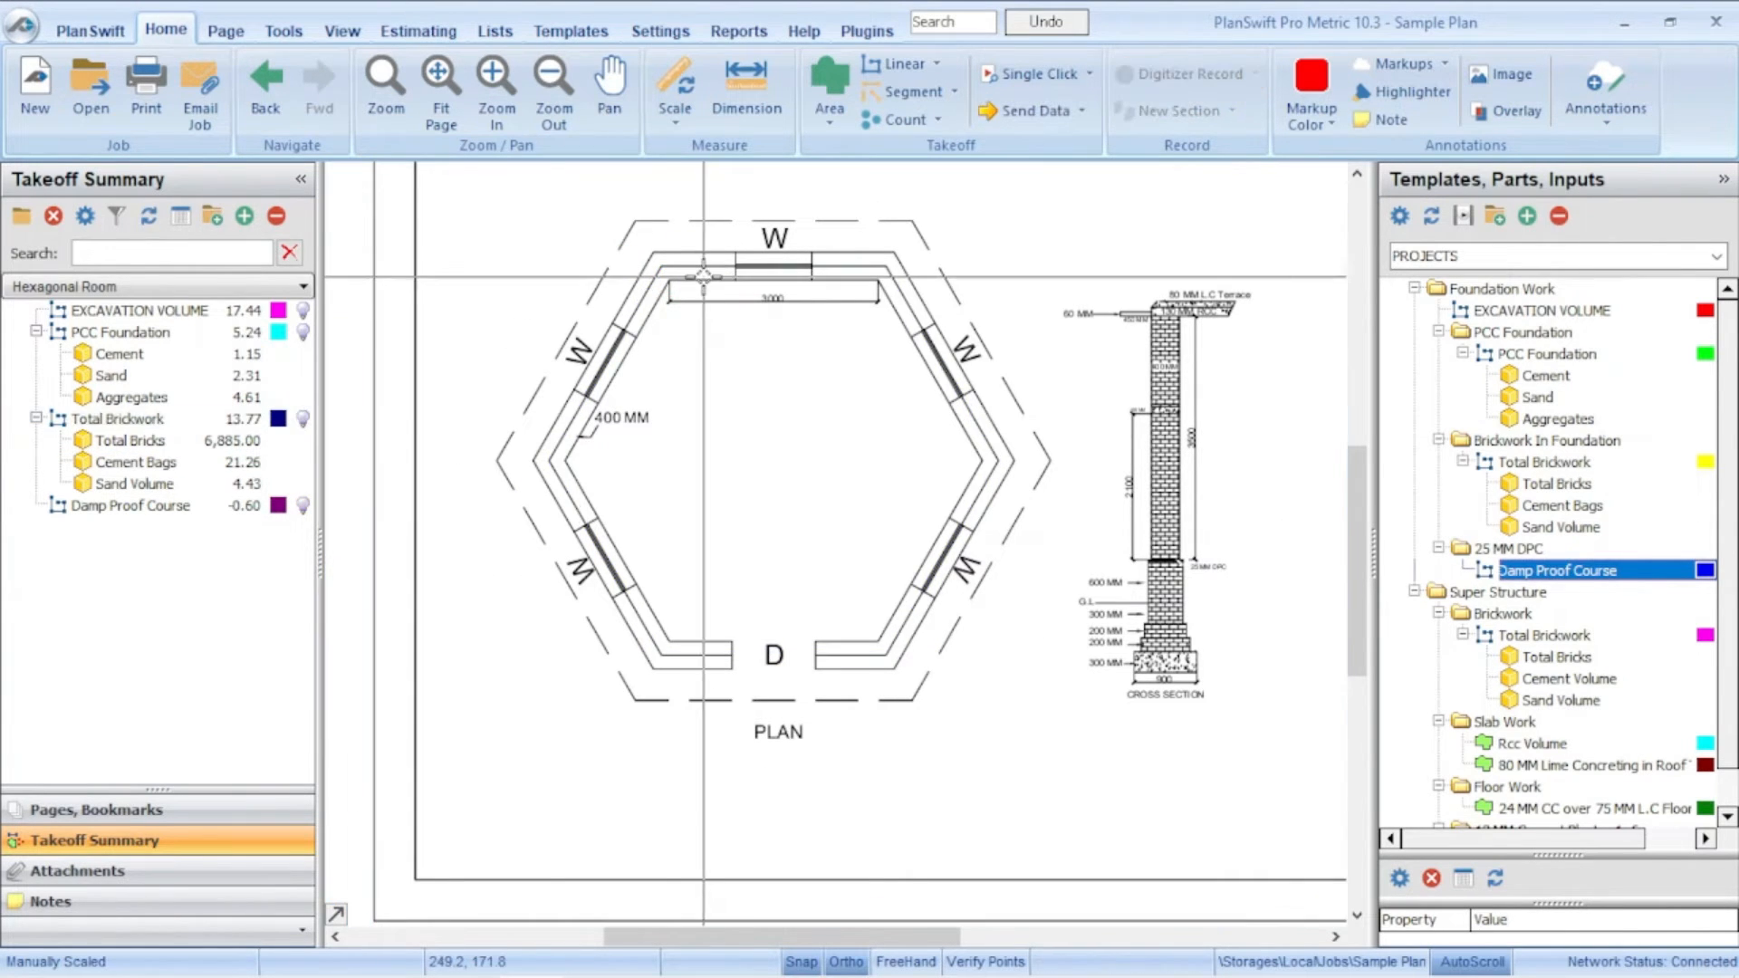
{"action": "left_click", "coordinate": [69, 509]}
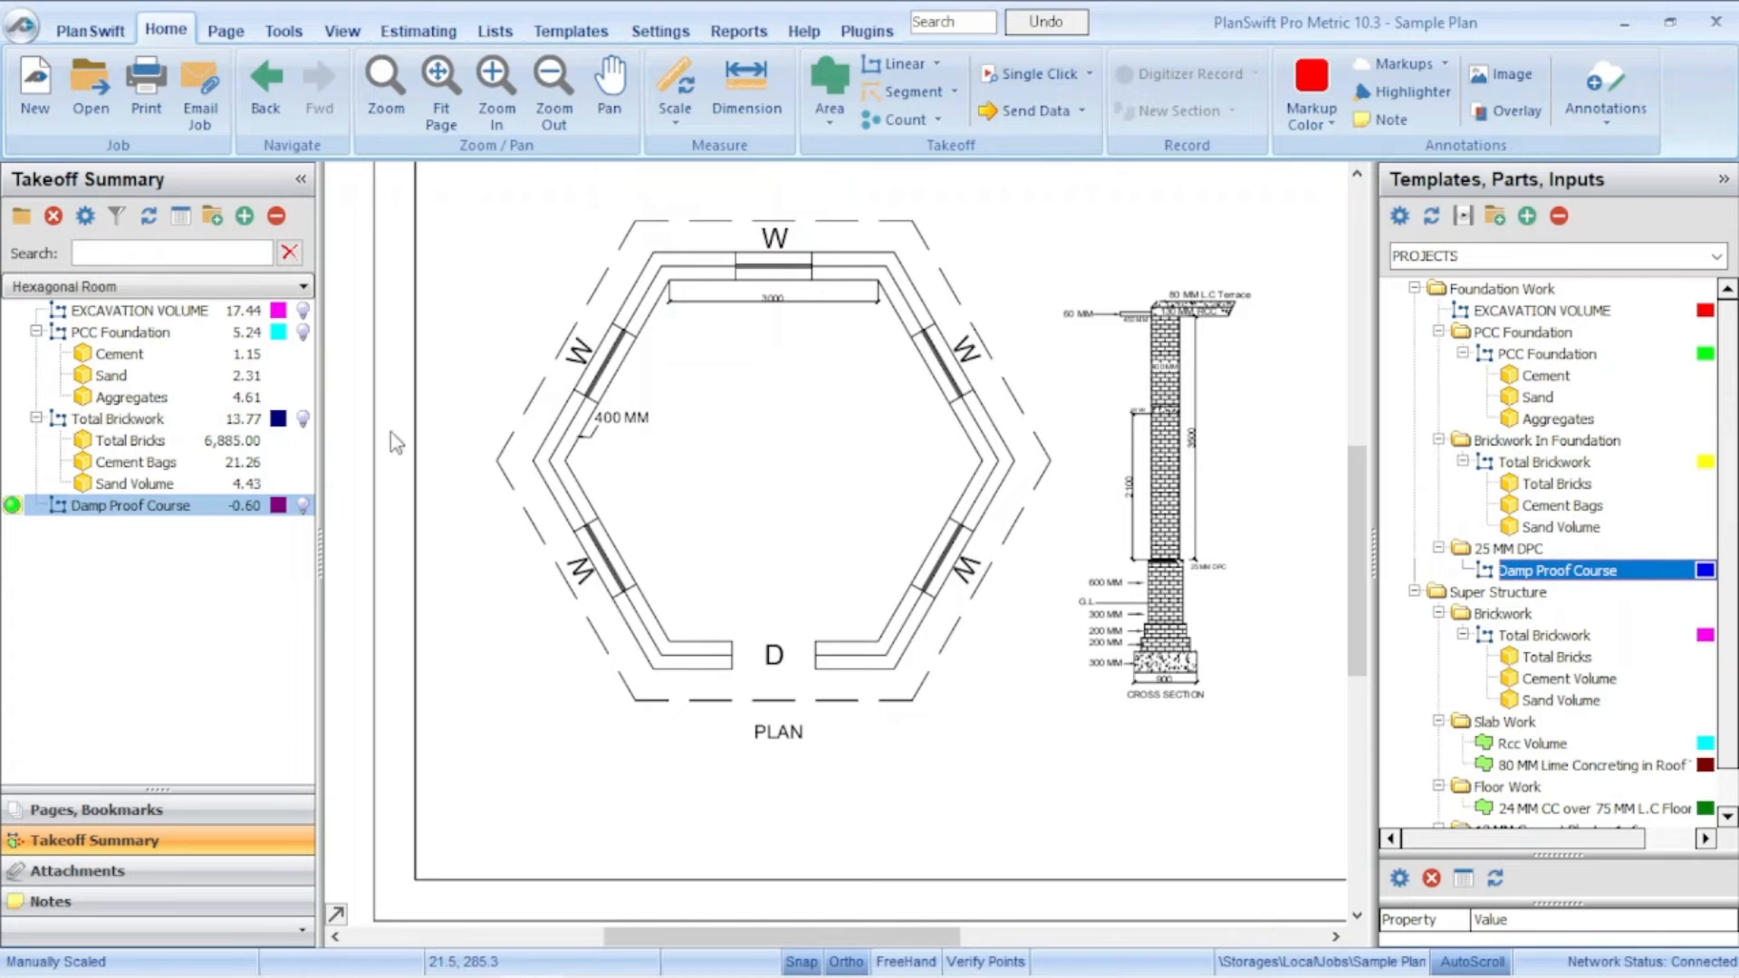
Step: Trace the Damp Proof Course along the centreline of the hexagon's top and upper-right walls, from the upper-left corner
{"action": "left_click", "coordinate": [669, 277]}
{"action": "scroll", "coordinate": [669, 277], "scroll_direction": "up", "scroll_amount": 5}
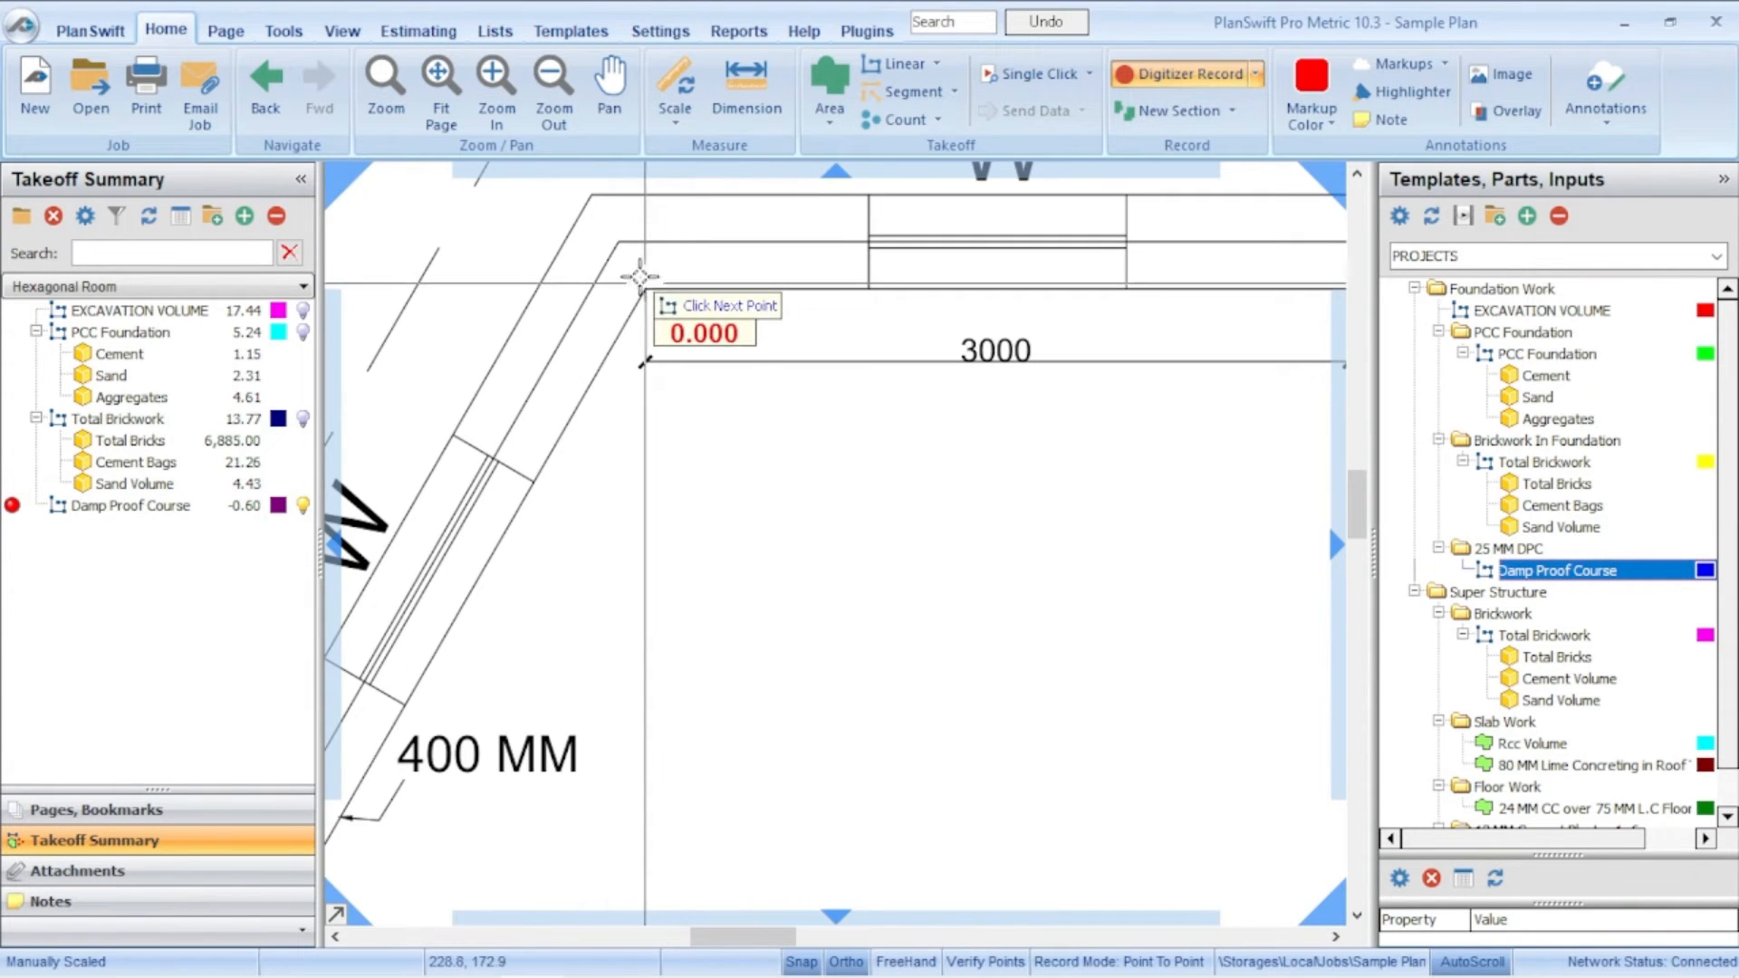
{"action": "scroll", "coordinate": [625, 267], "scroll_direction": "down", "scroll_amount": 5}
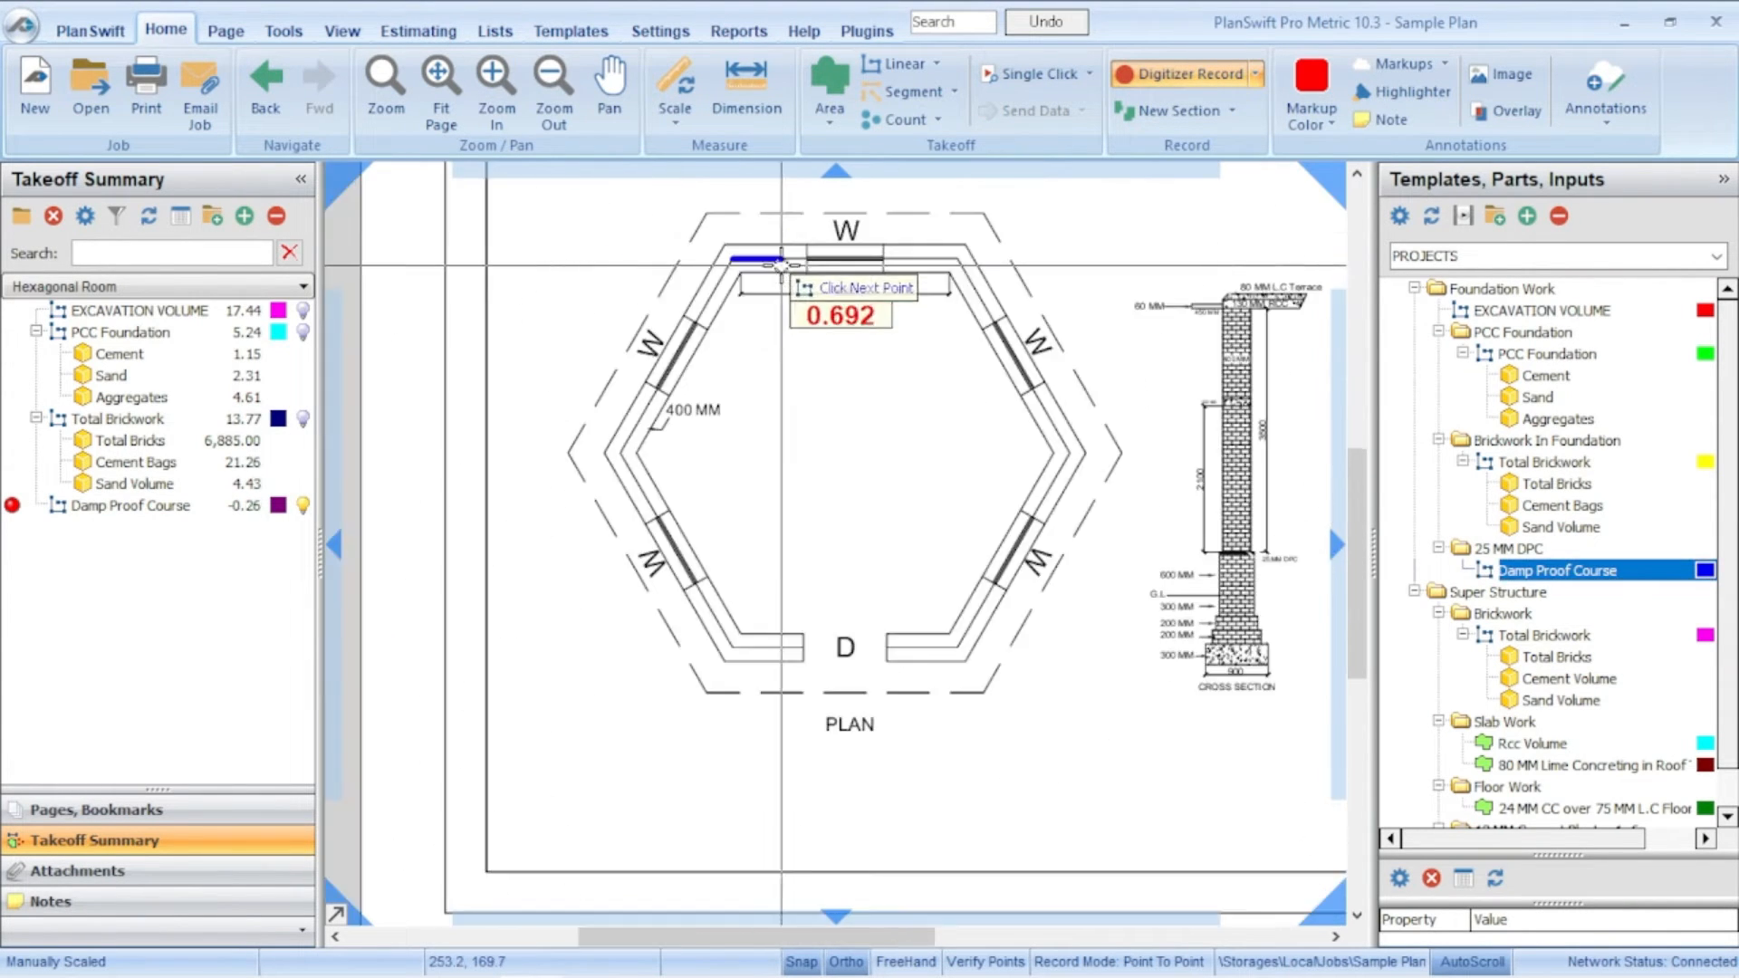
{"action": "scroll", "coordinate": [901, 263], "scroll_direction": "up", "scroll_amount": 5}
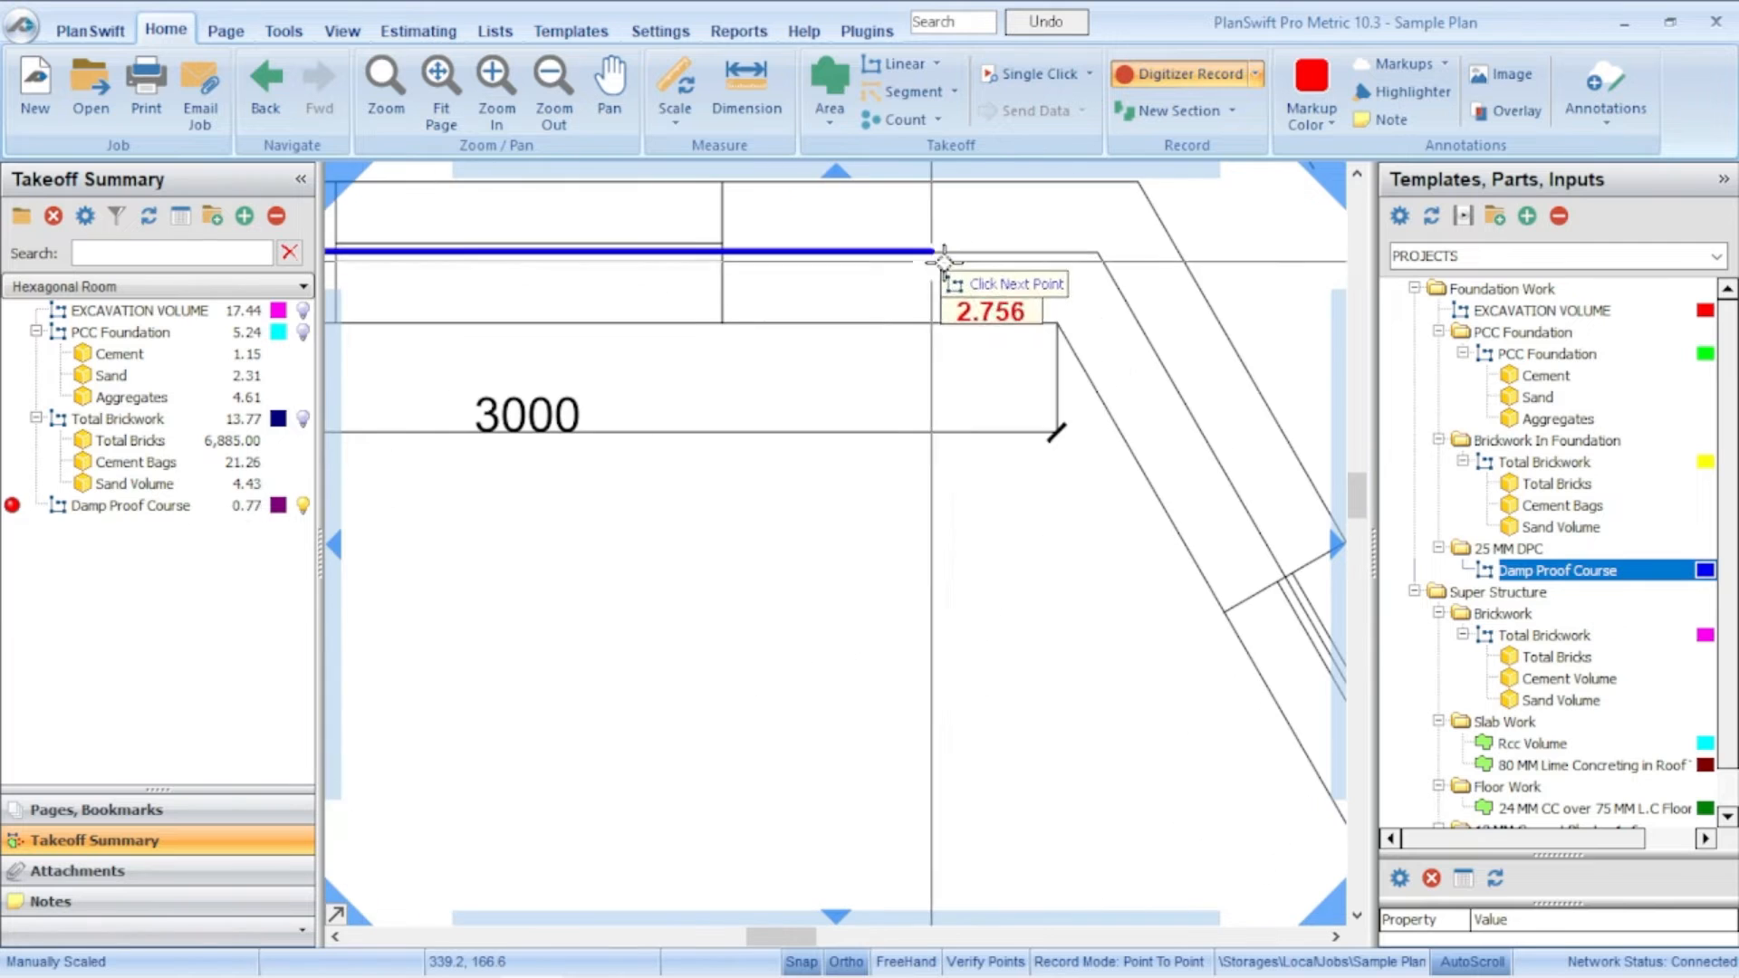
{"action": "left_click", "coordinate": [1098, 258]}
{"action": "scroll", "coordinate": [1098, 263], "scroll_direction": "down", "scroll_amount": 5}
{"action": "scroll", "coordinate": [1254, 616], "scroll_direction": "up", "scroll_amount": 5}
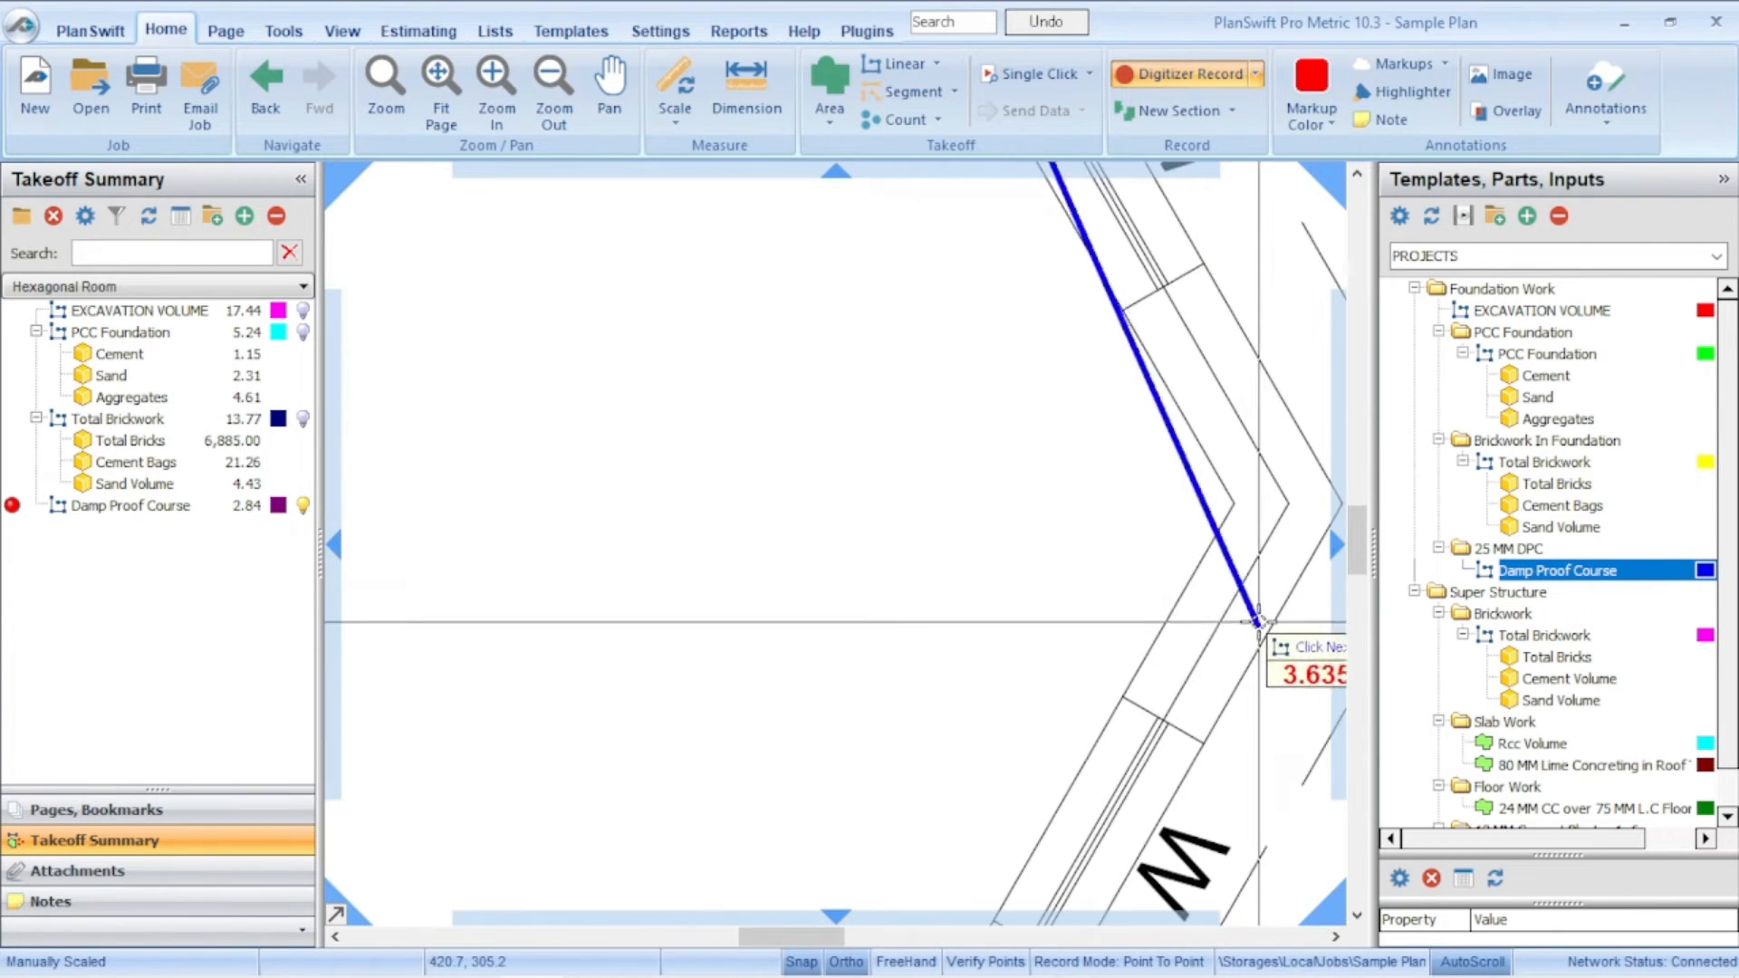
{"action": "scroll", "coordinate": [1259, 621], "scroll_direction": "up", "scroll_amount": 4}
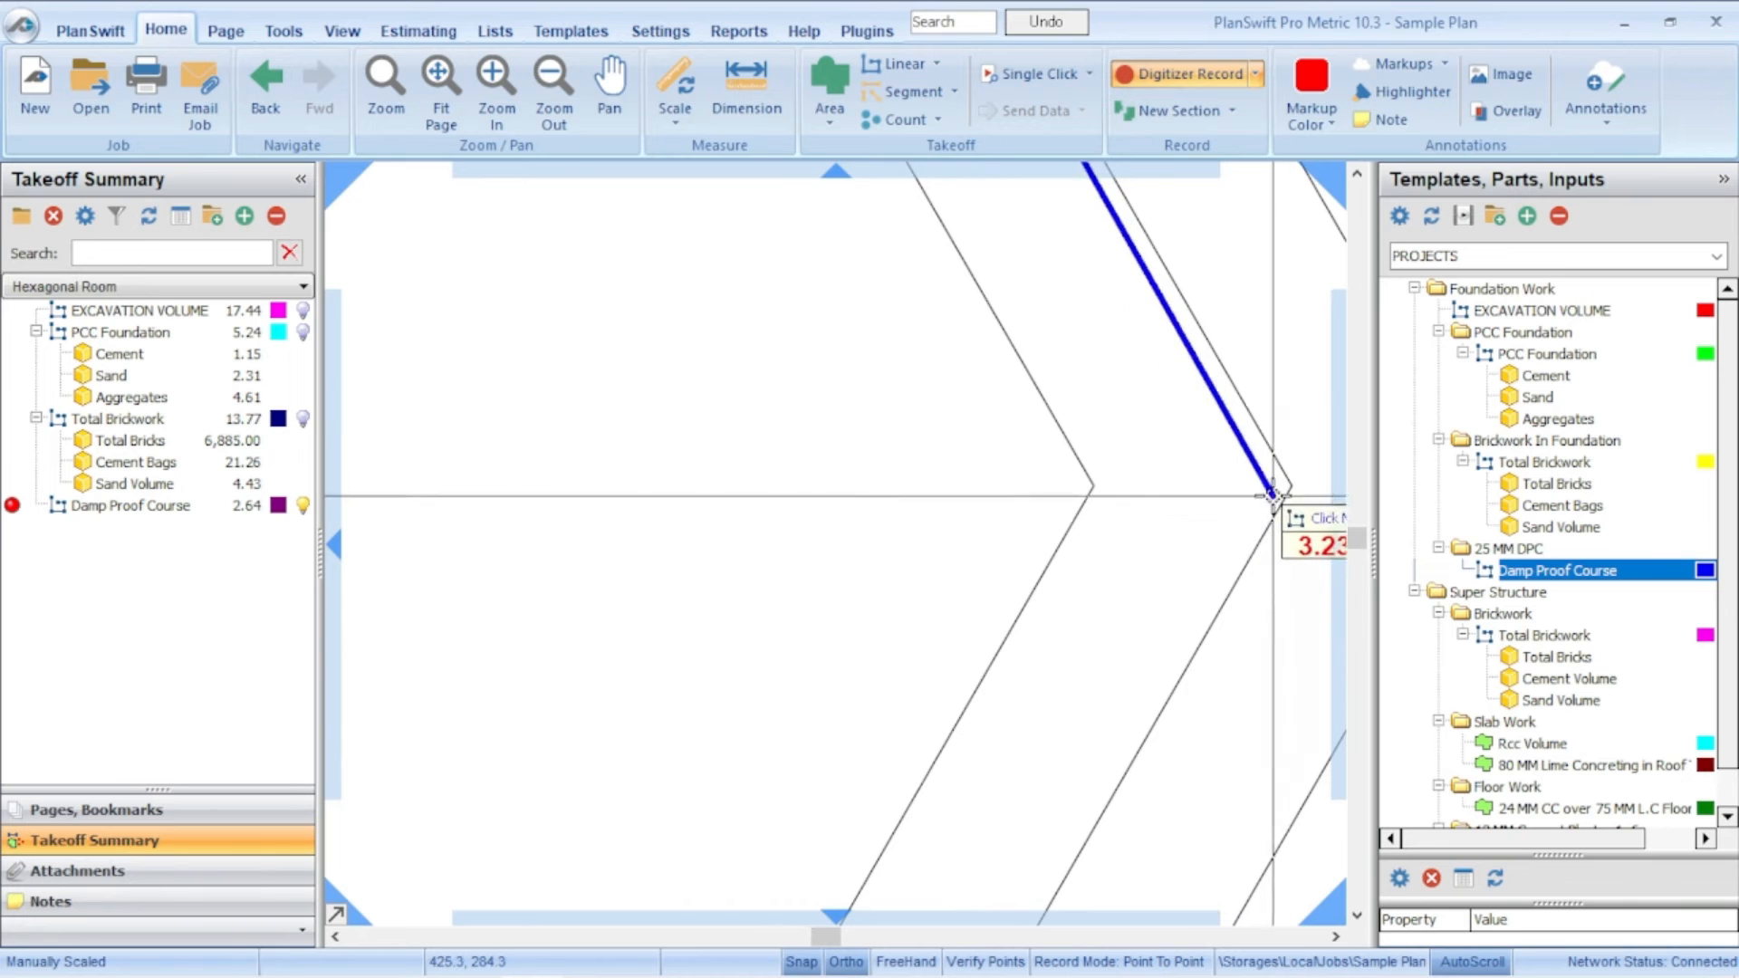
{"action": "left_click", "coordinate": [1291, 487]}
Step: Continue the Damp Proof Course trace along the centreline of the hexagon's lower-right wall to its lower-right corner
{"action": "scroll", "coordinate": [1291, 489], "scroll_direction": "down", "scroll_amount": 5}
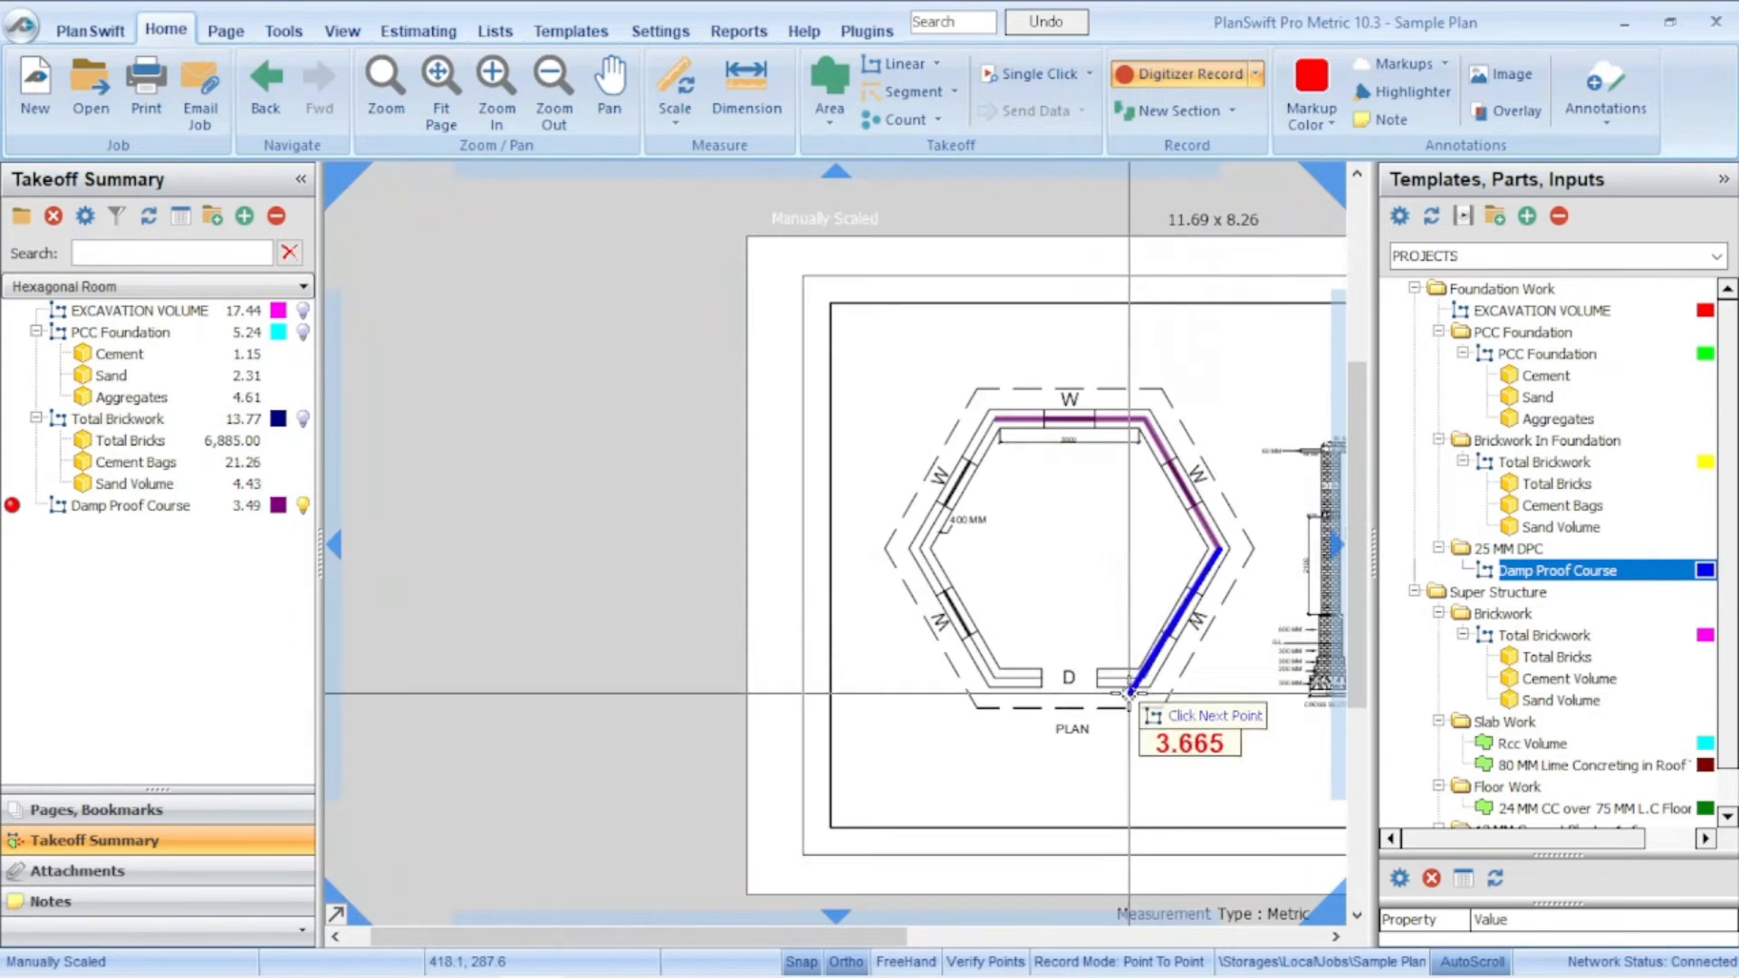
{"action": "scroll", "coordinate": [1132, 715], "scroll_direction": "up", "scroll_amount": 5}
{"action": "scroll", "coordinate": [862, 604], "scroll_direction": "down", "scroll_amount": 3}
{"action": "scroll", "coordinate": [911, 577], "scroll_direction": "up", "scroll_amount": 2}
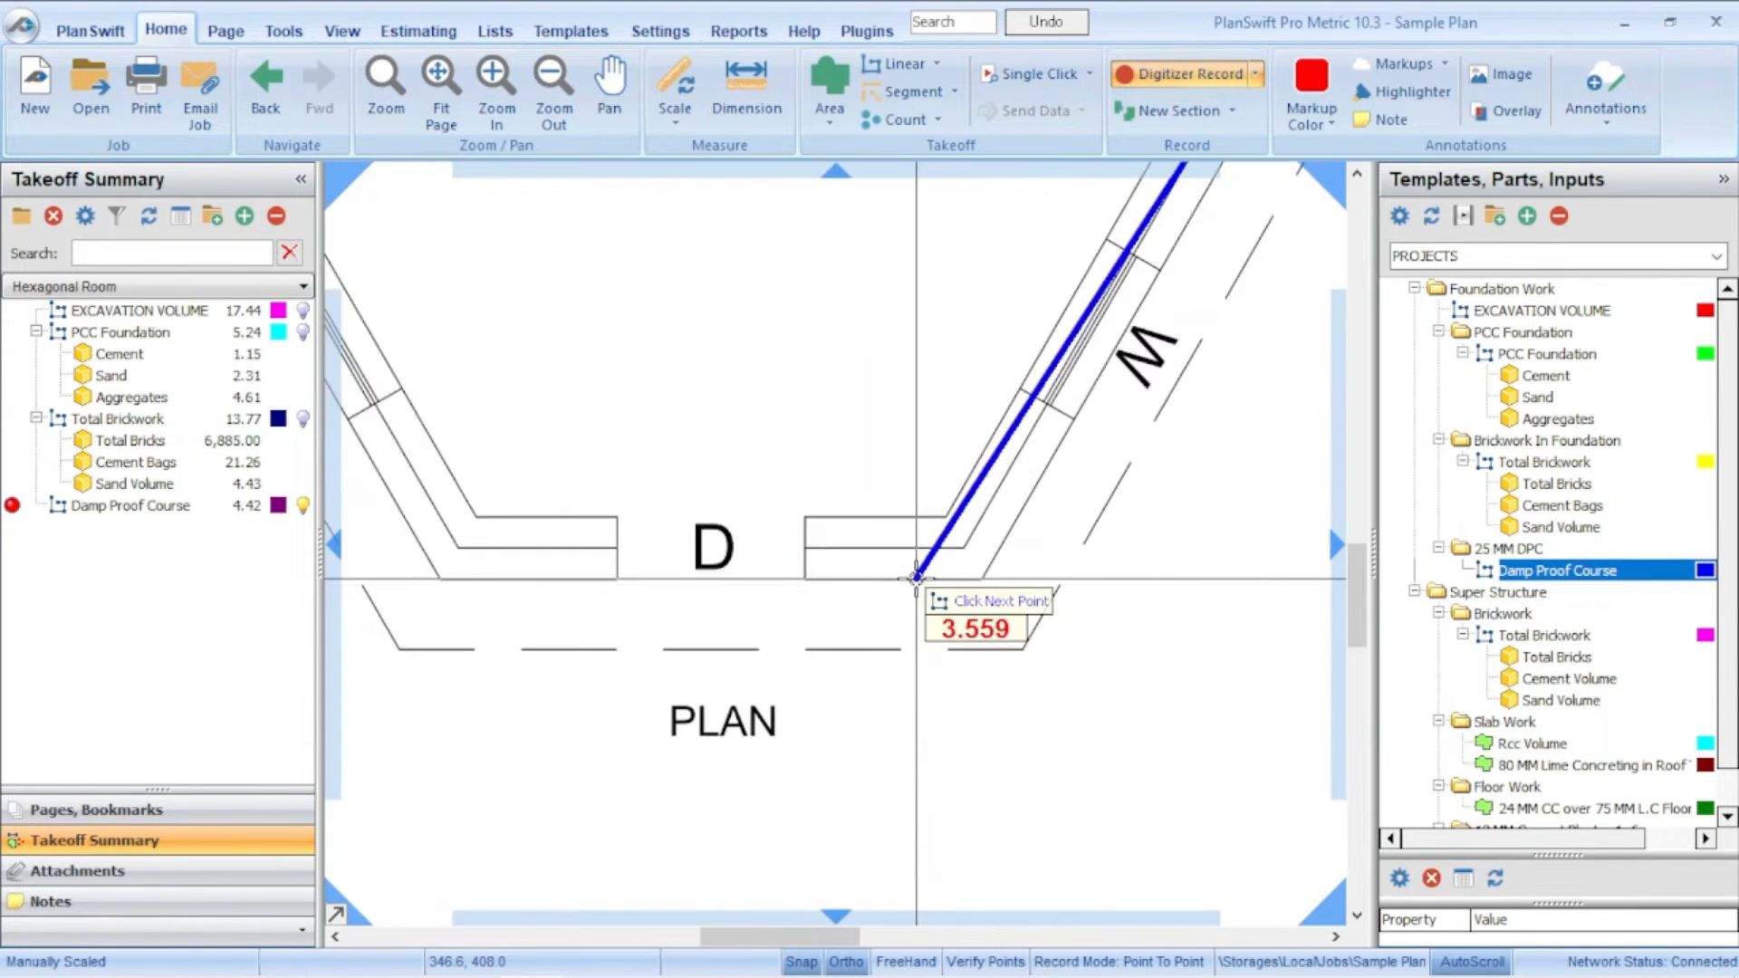
{"action": "scroll", "coordinate": [969, 554], "scroll_direction": "up", "scroll_amount": 3}
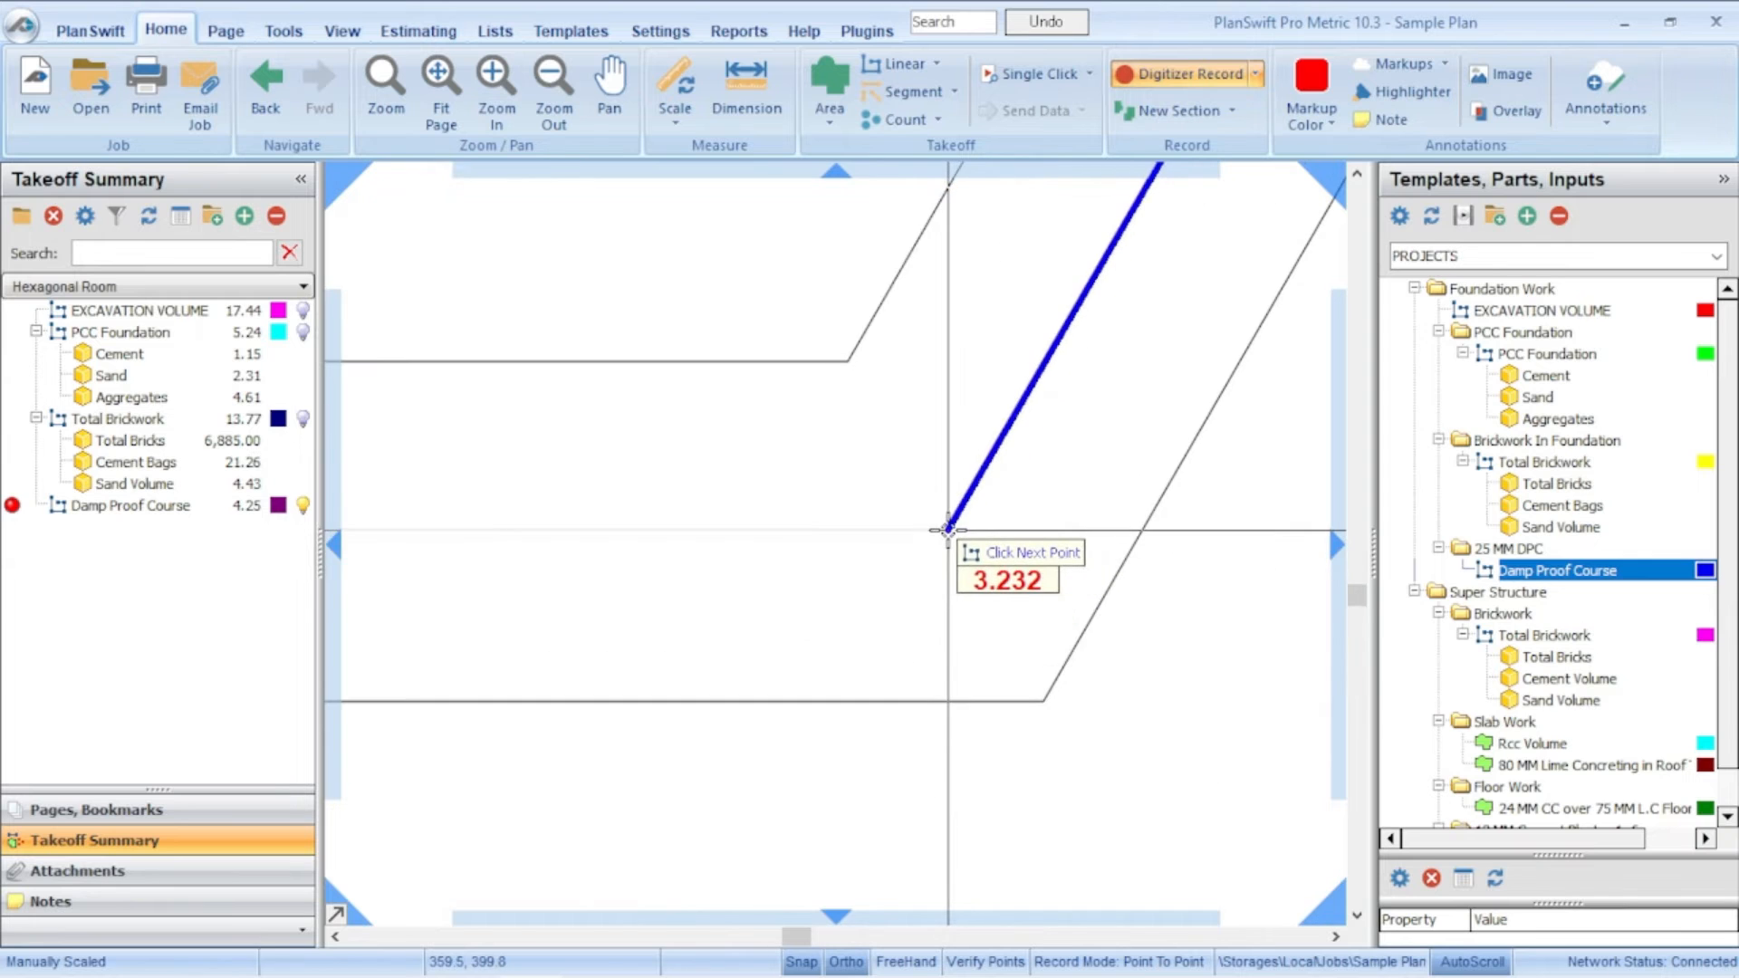
{"action": "left_click", "coordinate": [968, 555]}
Step: Continue the Damp Proof Course along the bottom wall's centreline across the door opening and up the lower-left wall to the left corner
{"action": "scroll", "coordinate": [968, 554], "scroll_direction": "down", "scroll_amount": 3}
{"action": "scroll", "coordinate": [622, 559], "scroll_direction": "up", "scroll_amount": 3}
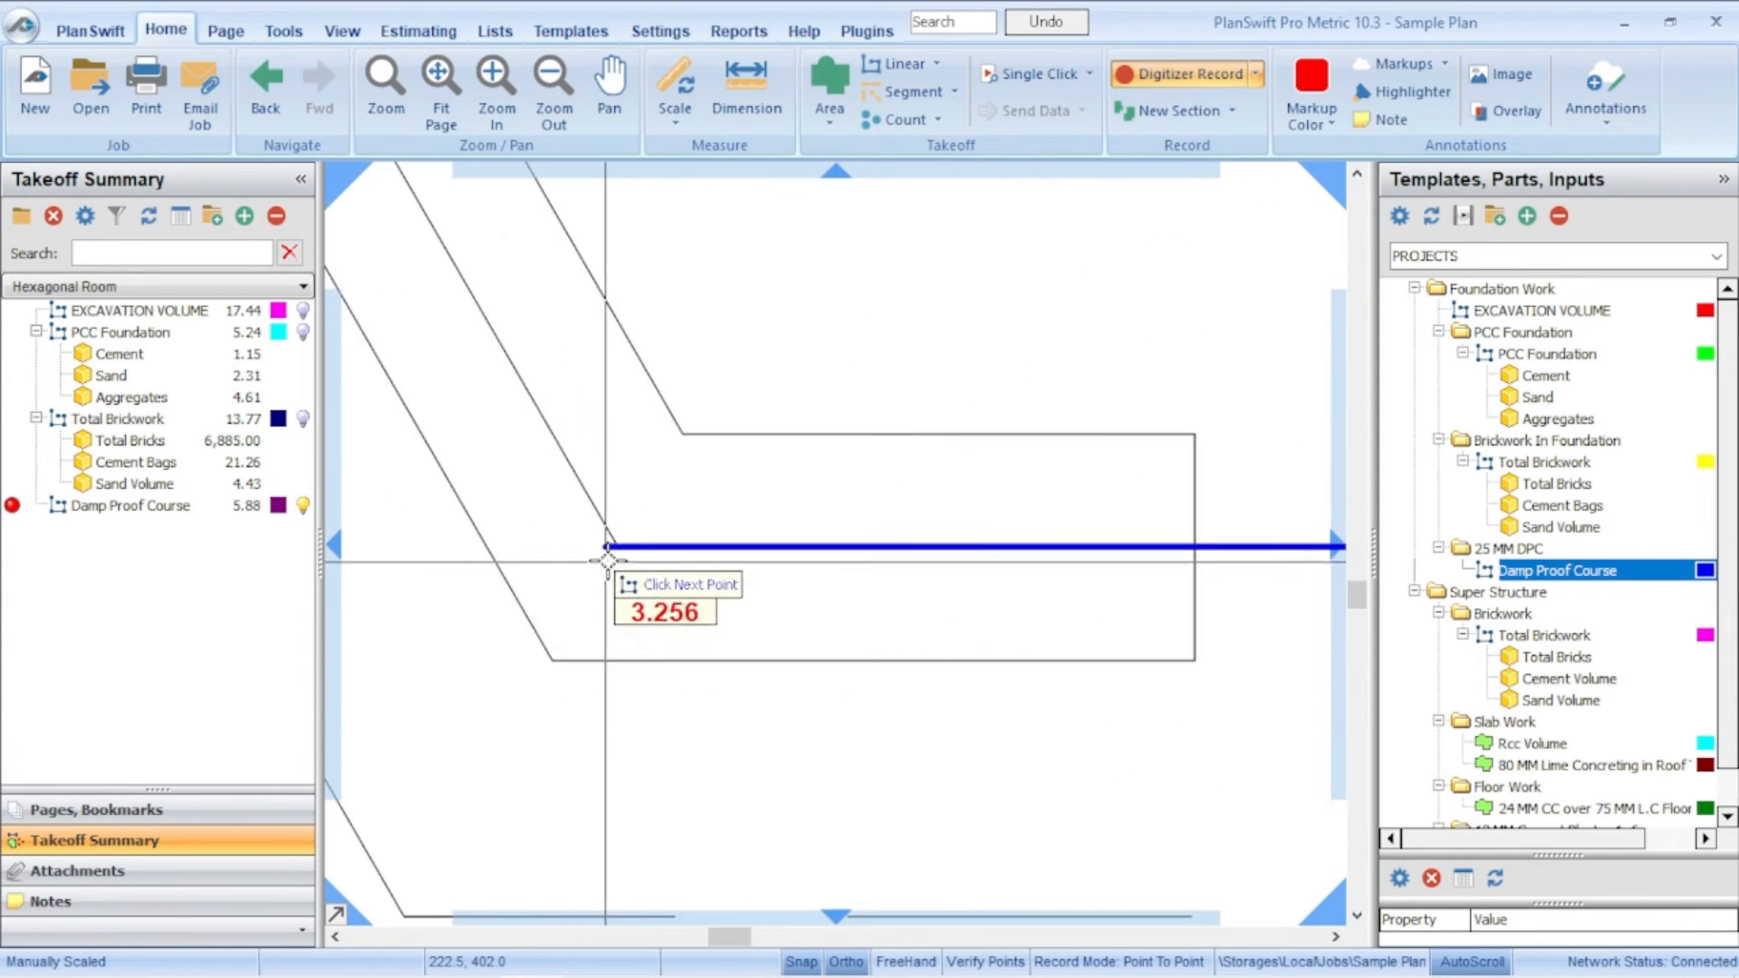
{"action": "left_click", "coordinate": [617, 556]}
{"action": "scroll", "coordinate": [625, 570], "scroll_direction": "down", "scroll_amount": 5}
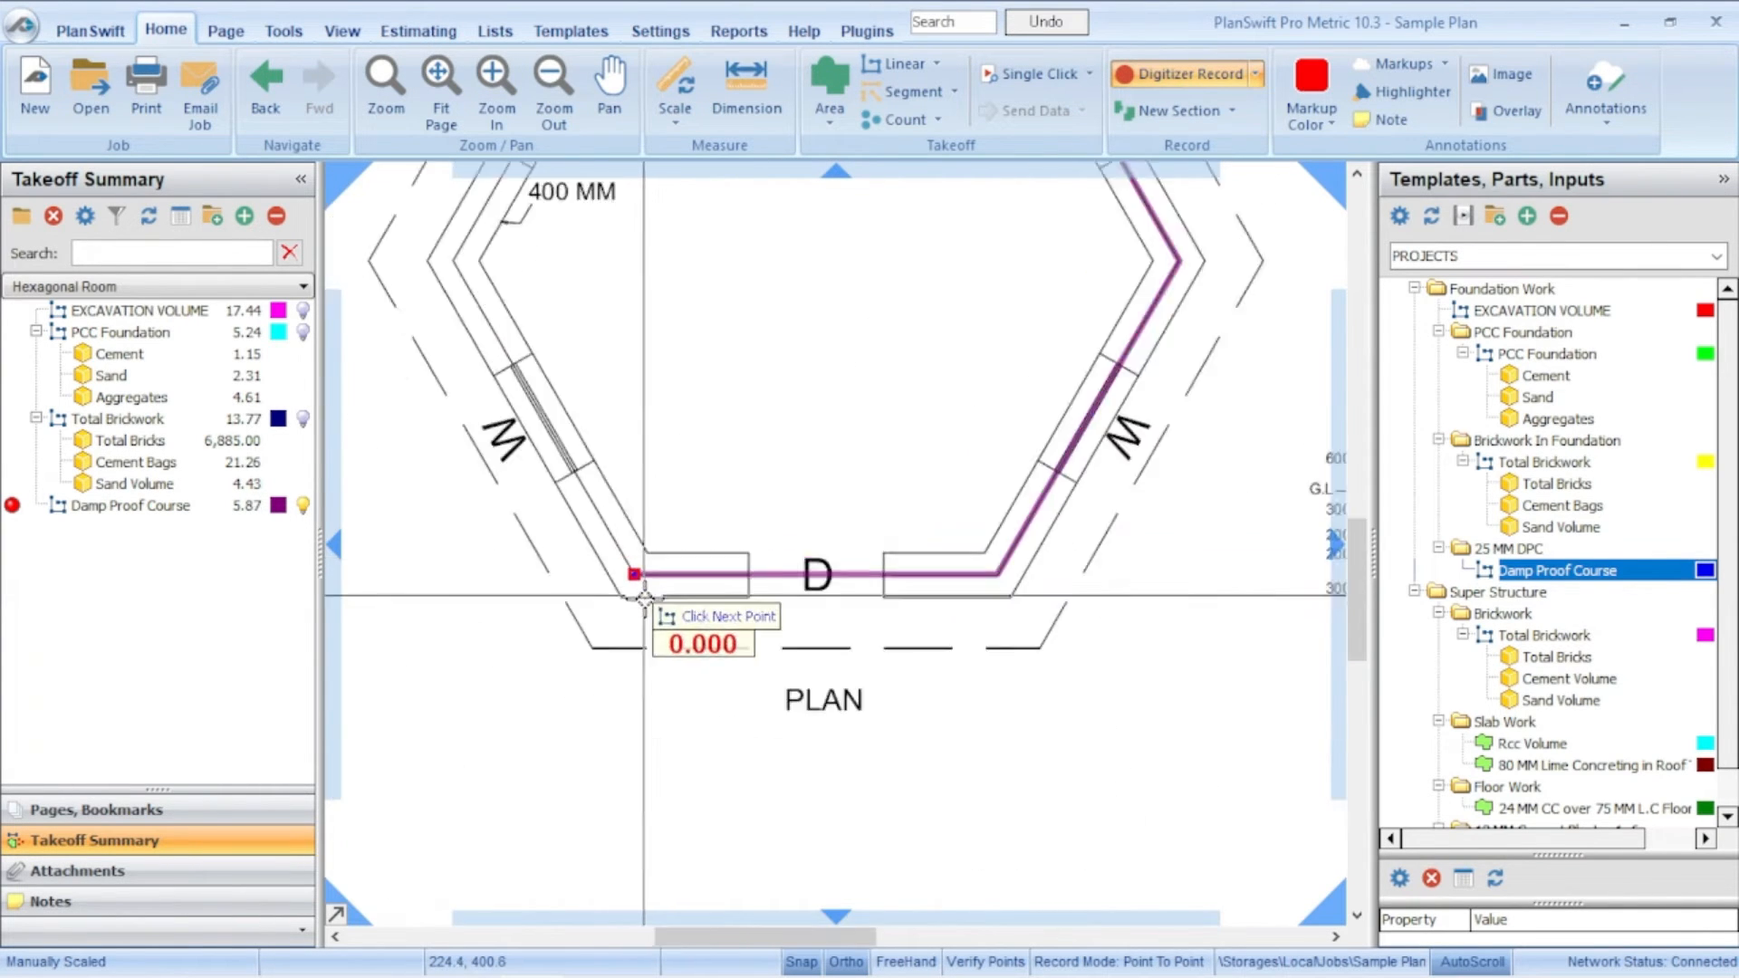
{"action": "scroll", "coordinate": [504, 358], "scroll_direction": "up", "scroll_amount": 5}
{"action": "scroll", "coordinate": [503, 358], "scroll_direction": "up", "scroll_amount": 2}
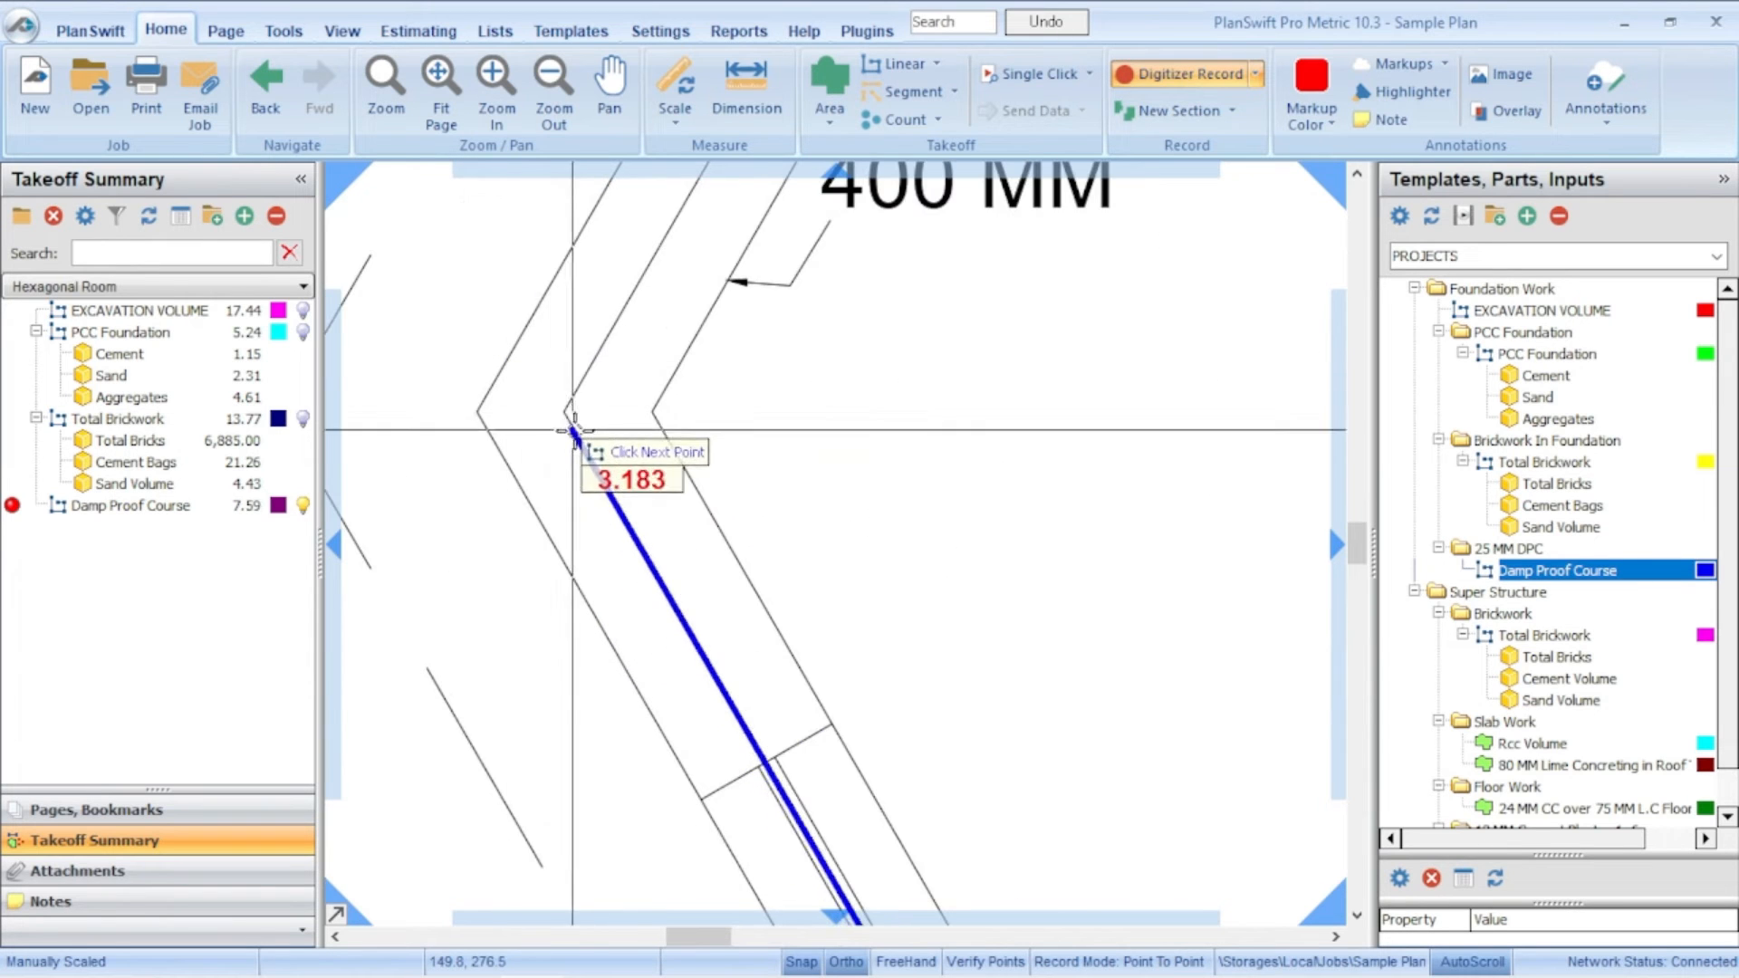
{"action": "left_click", "coordinate": [566, 412]}
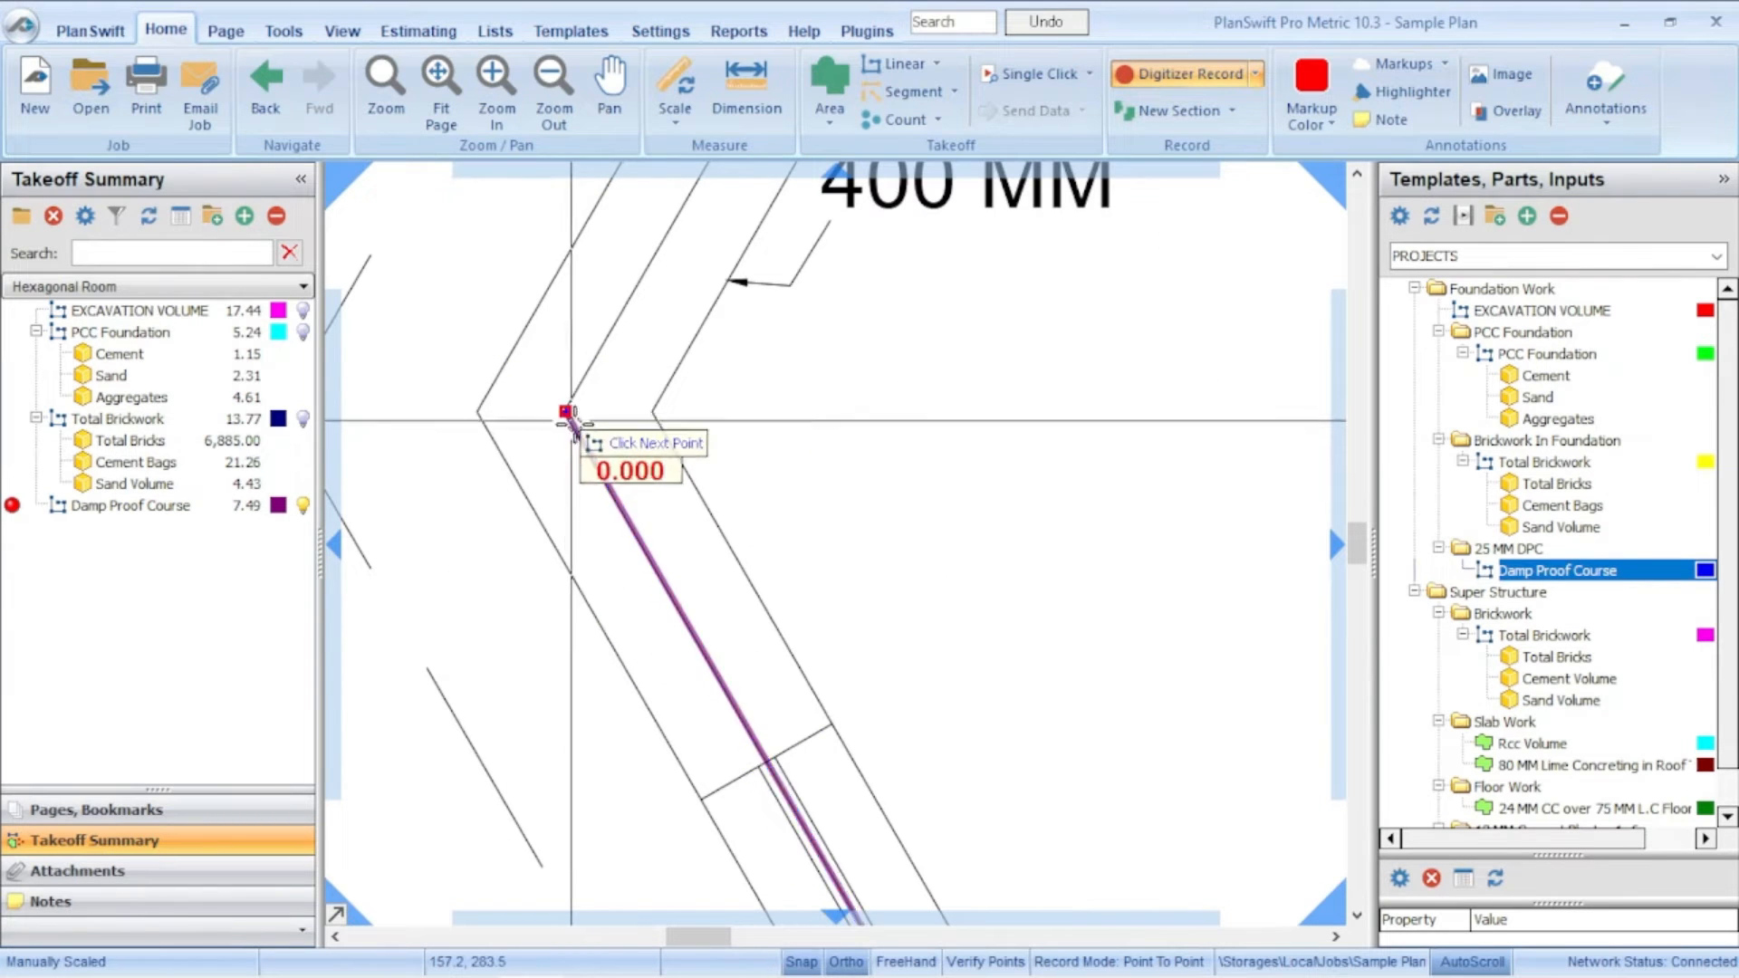
Step: Close the Damp Proof Course trace at the hexagon's upper-left corner and finish recording
{"action": "scroll", "coordinate": [567, 407], "scroll_direction": "down", "scroll_amount": 5}
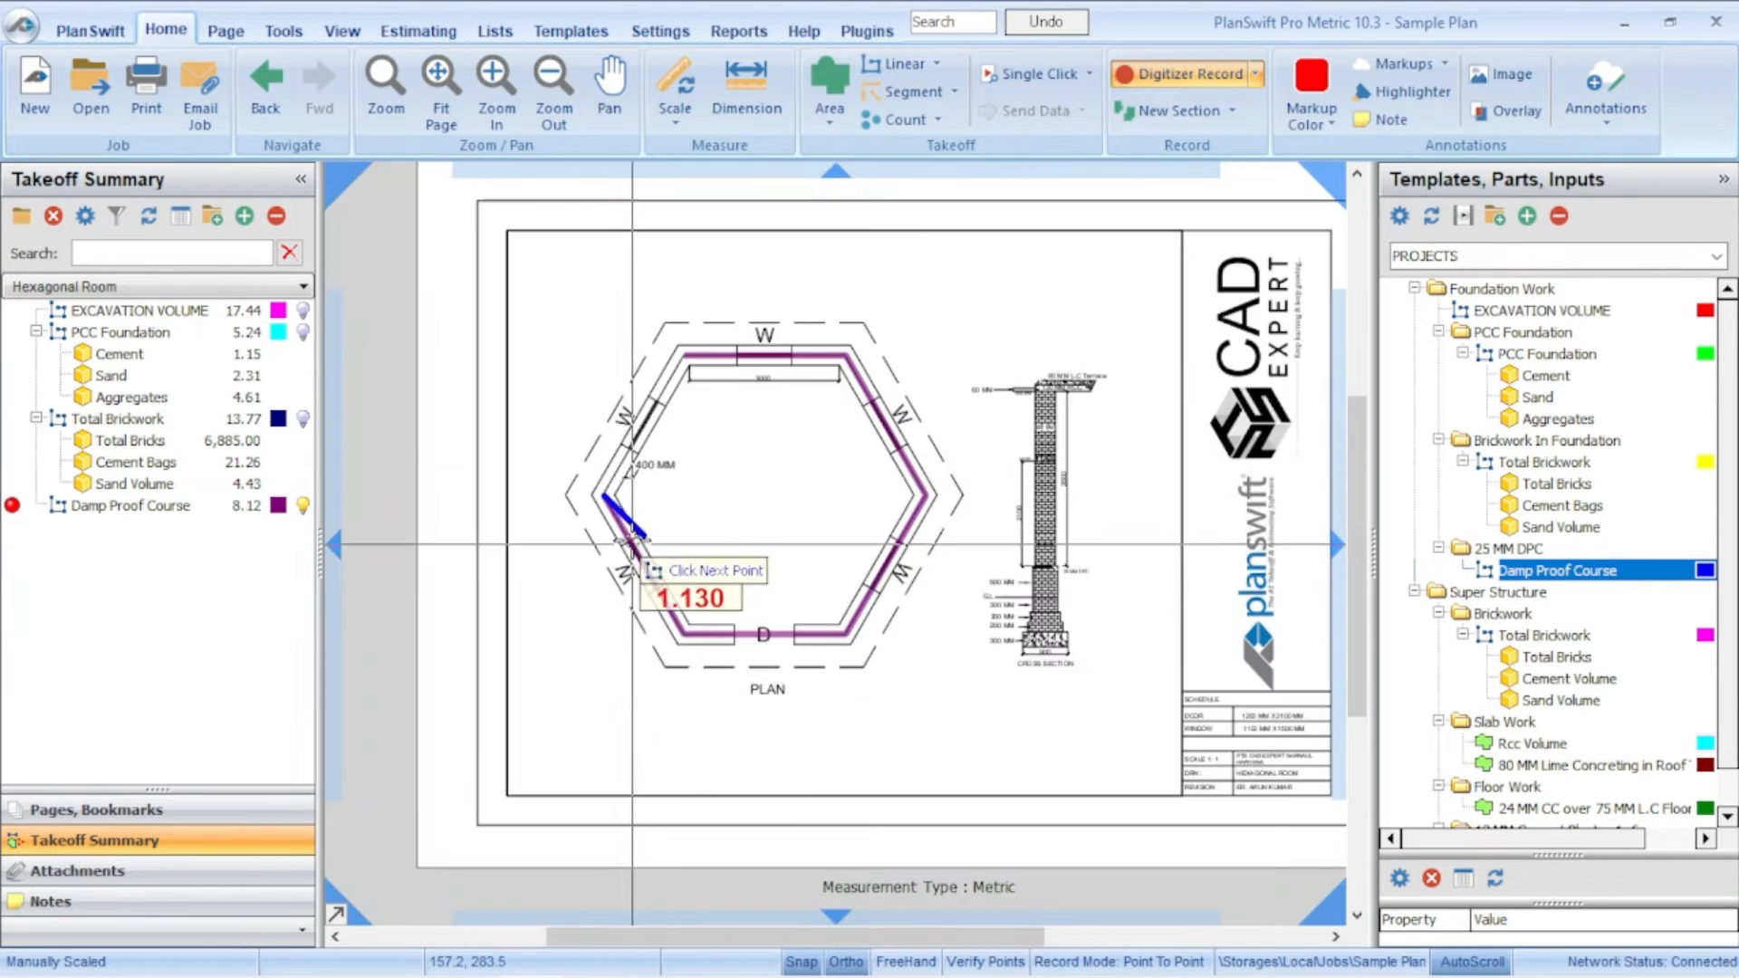
{"action": "right_click", "coordinate": [681, 355]}
{"action": "left_click", "coordinate": [729, 404]}
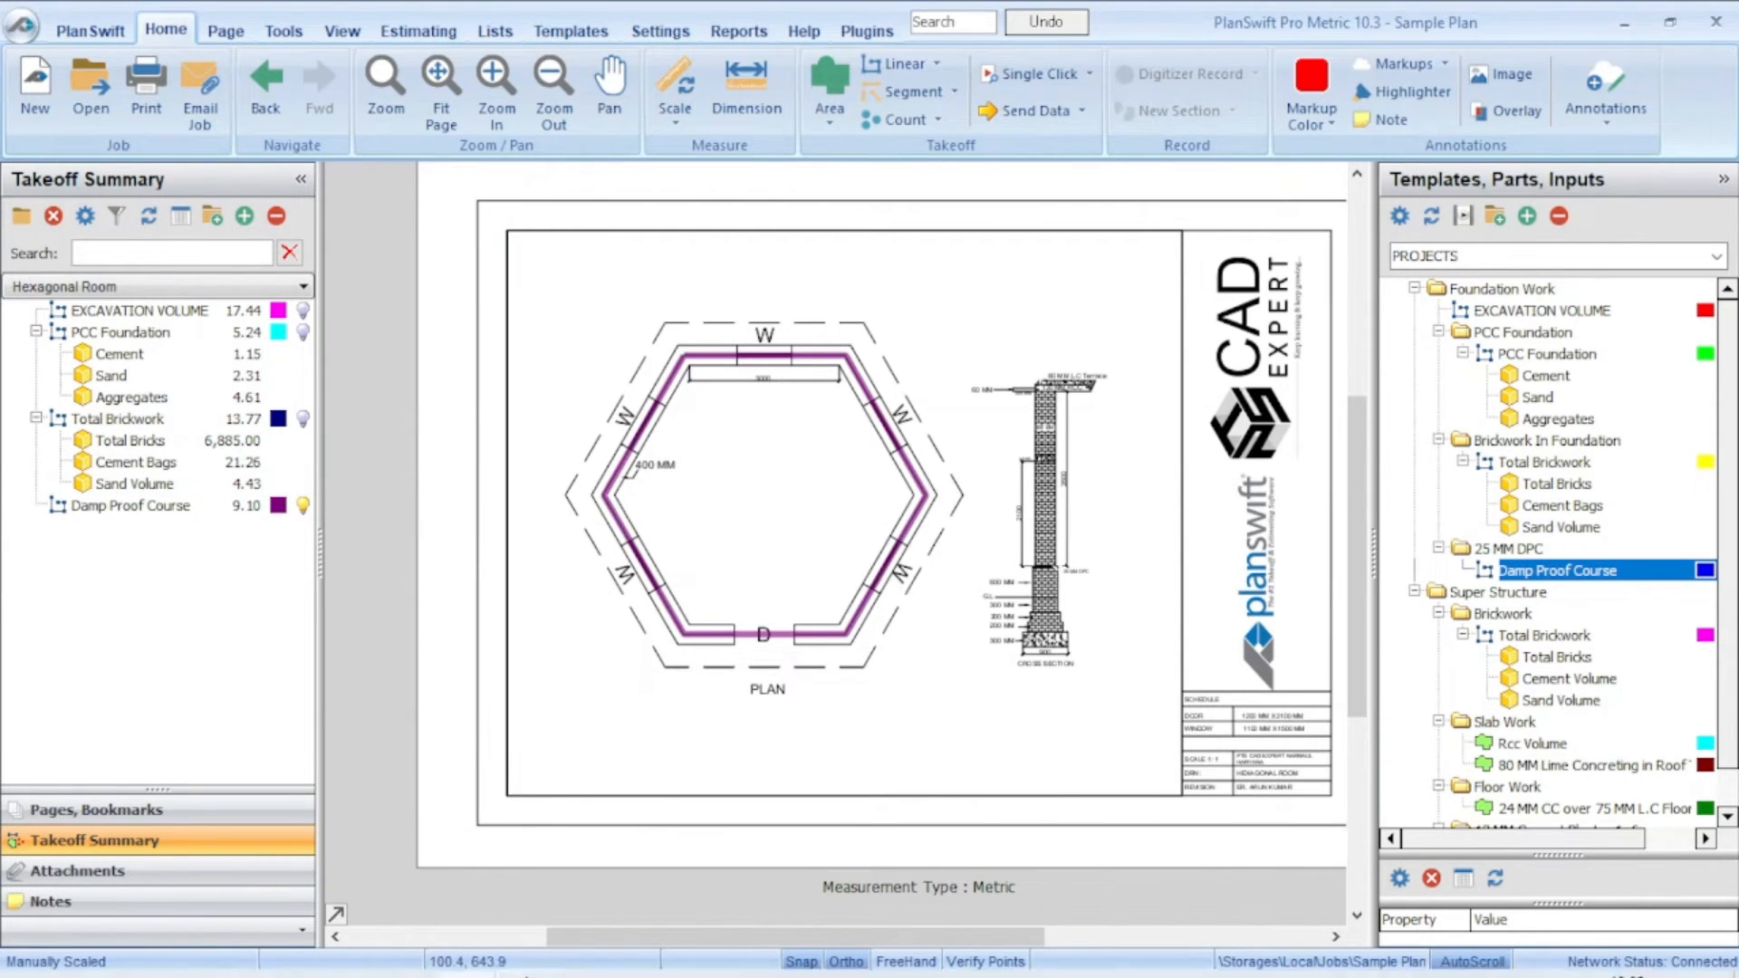
Step: Switch to the Telegram media viewer to compare the damp proof course quantity with the reference estimate, and minimise the viewer again
{"action": "mouse_move", "coordinate": [501, 964]}
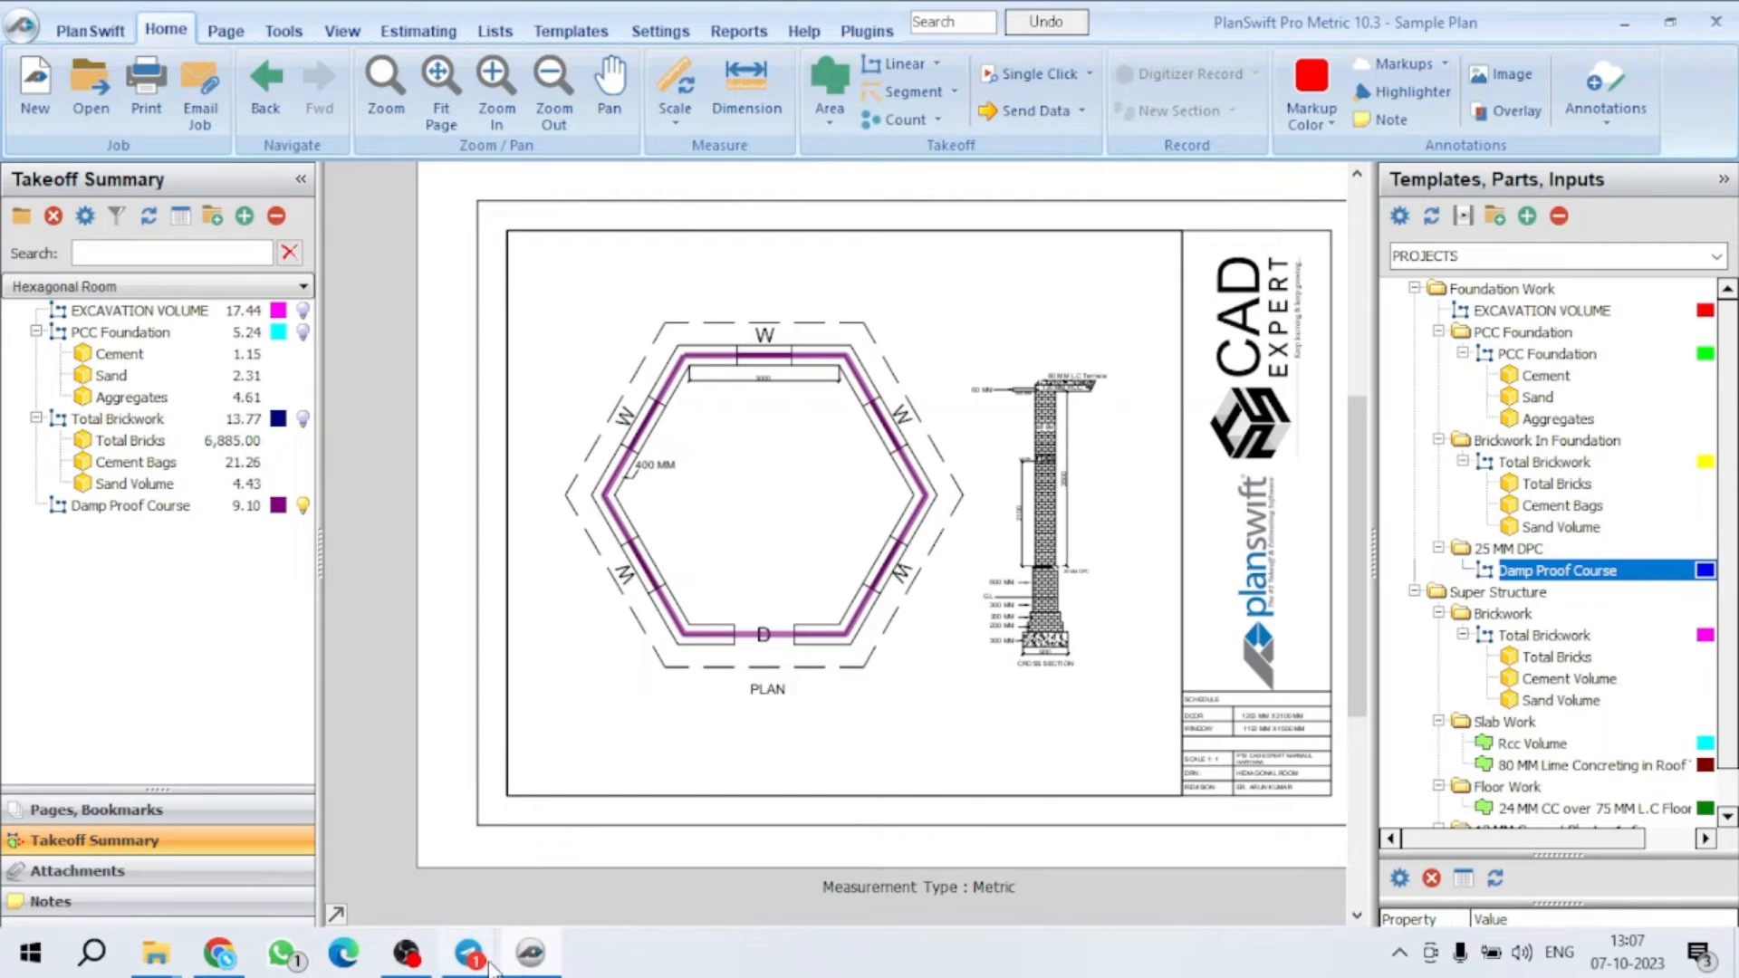
{"action": "left_click", "coordinate": [466, 962]}
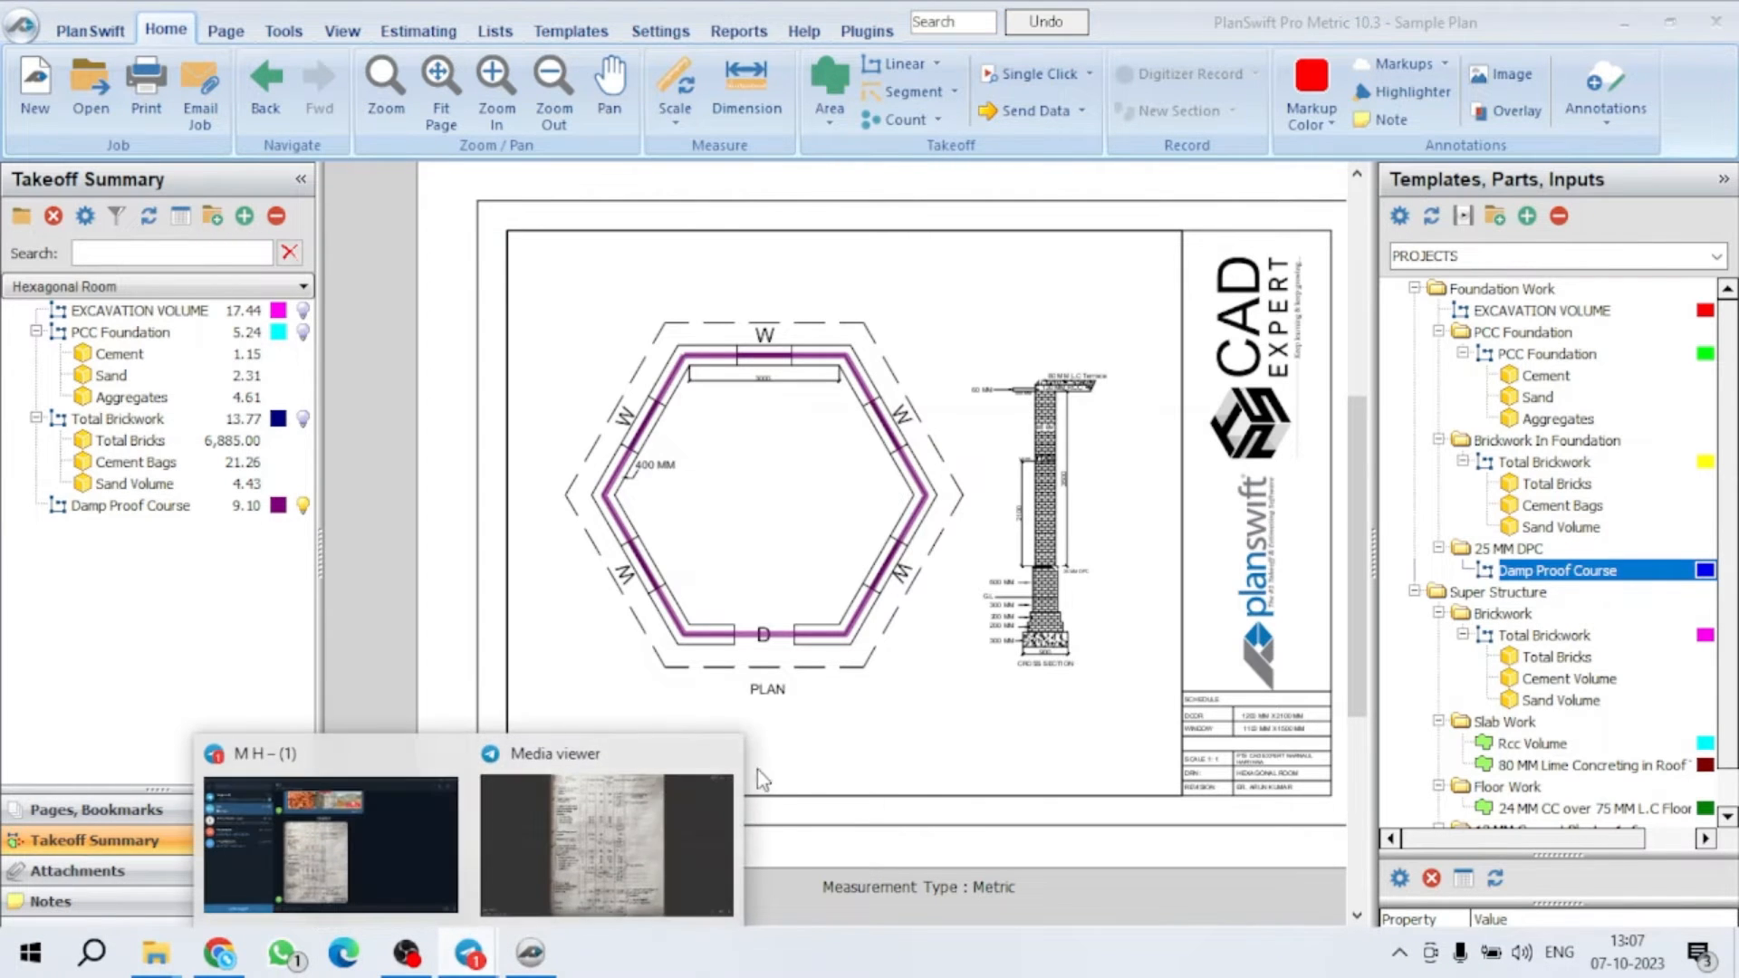
{"action": "left_click", "coordinate": [672, 858]}
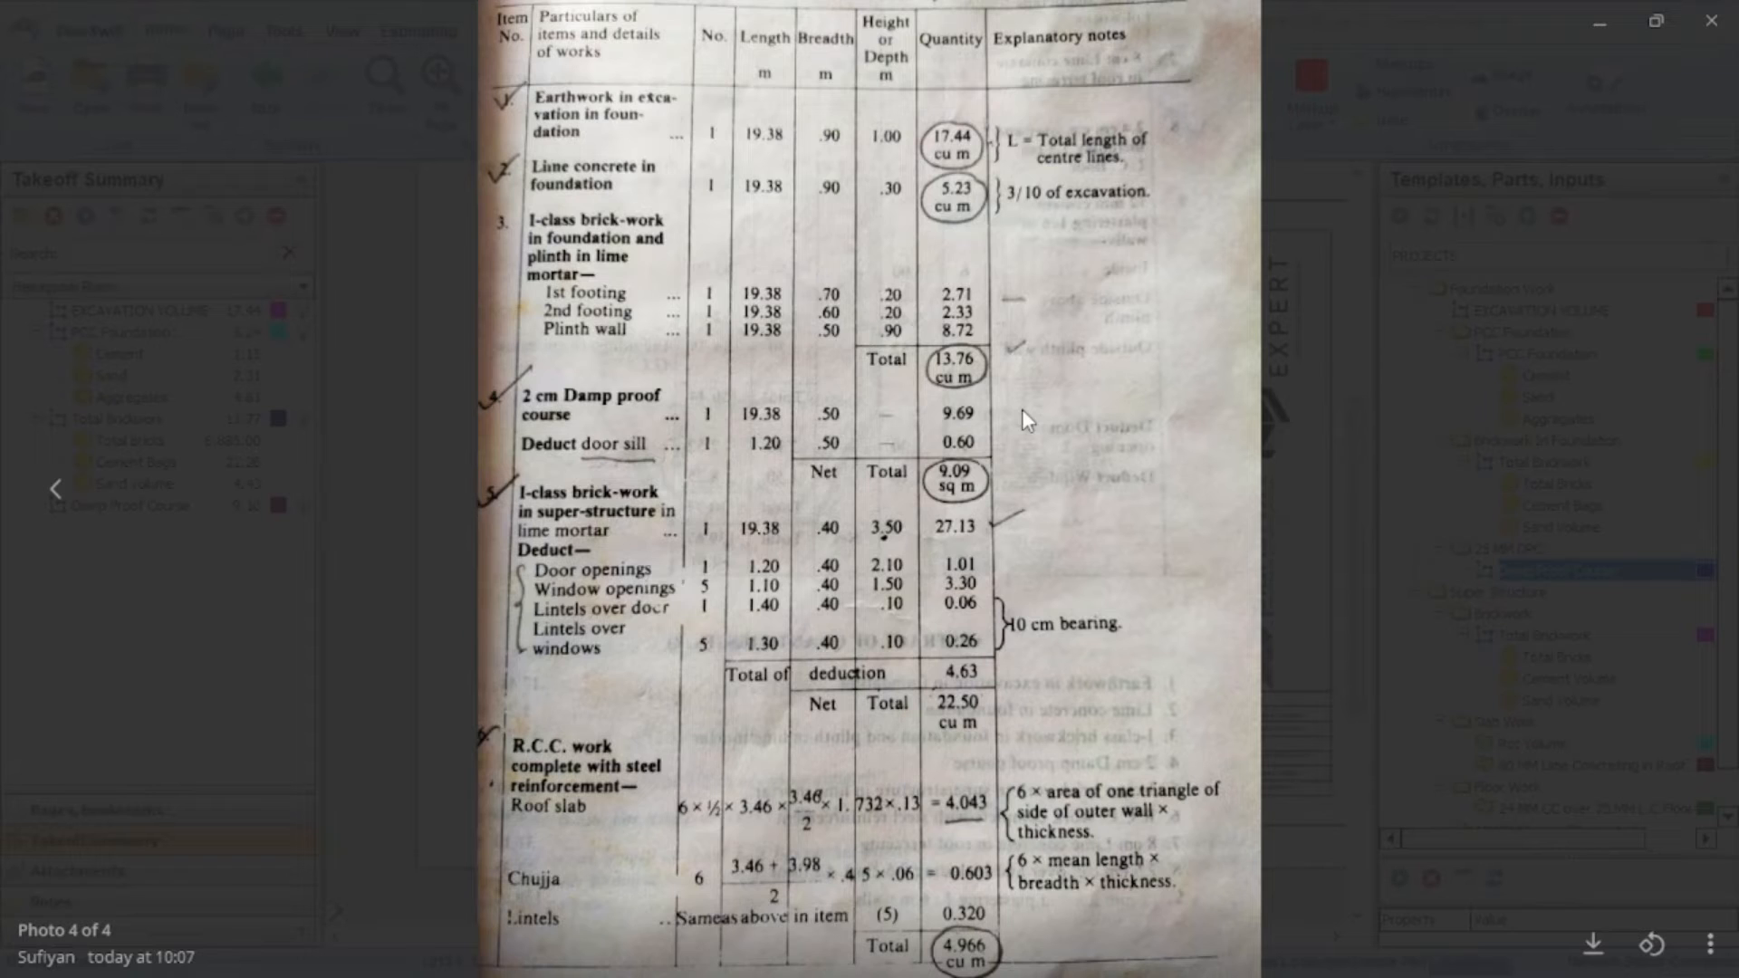
{"action": "left_click", "coordinate": [1606, 35]}
Step: Hide the Damp Proof Course takeoff on the hexagonal room plan
{"action": "scroll", "coordinate": [942, 446], "scroll_direction": "up", "scroll_amount": 3}
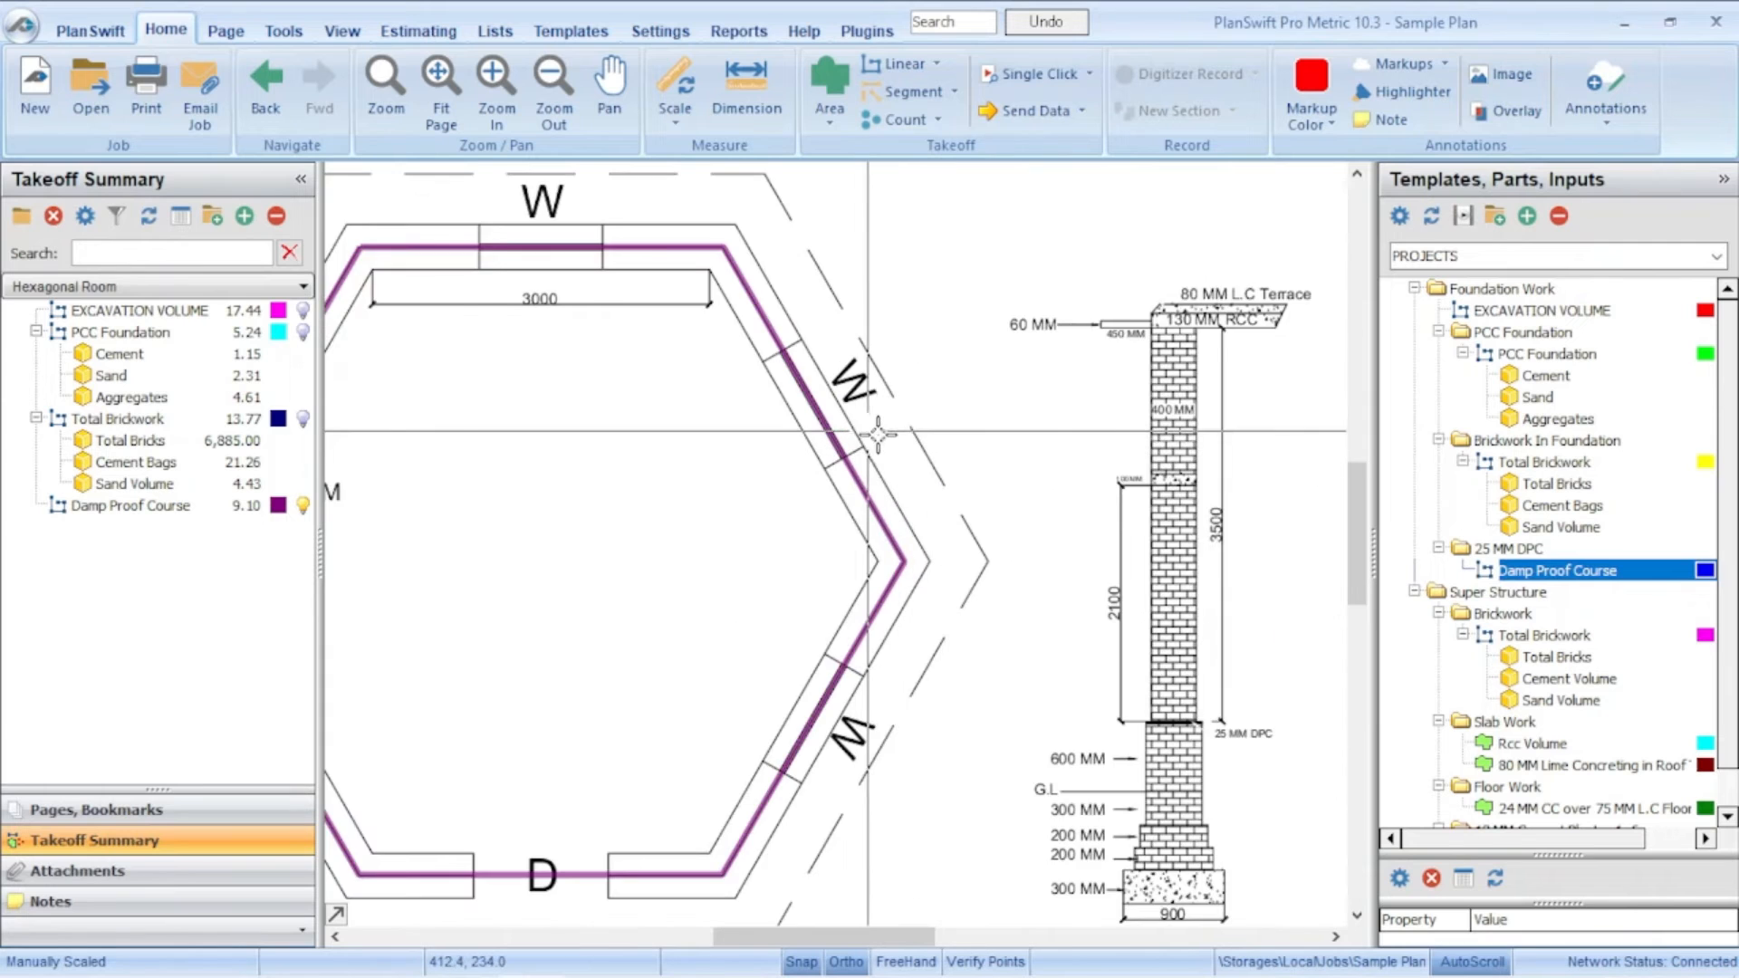
{"action": "scroll", "coordinate": [943, 446], "scroll_direction": "down", "scroll_amount": 2}
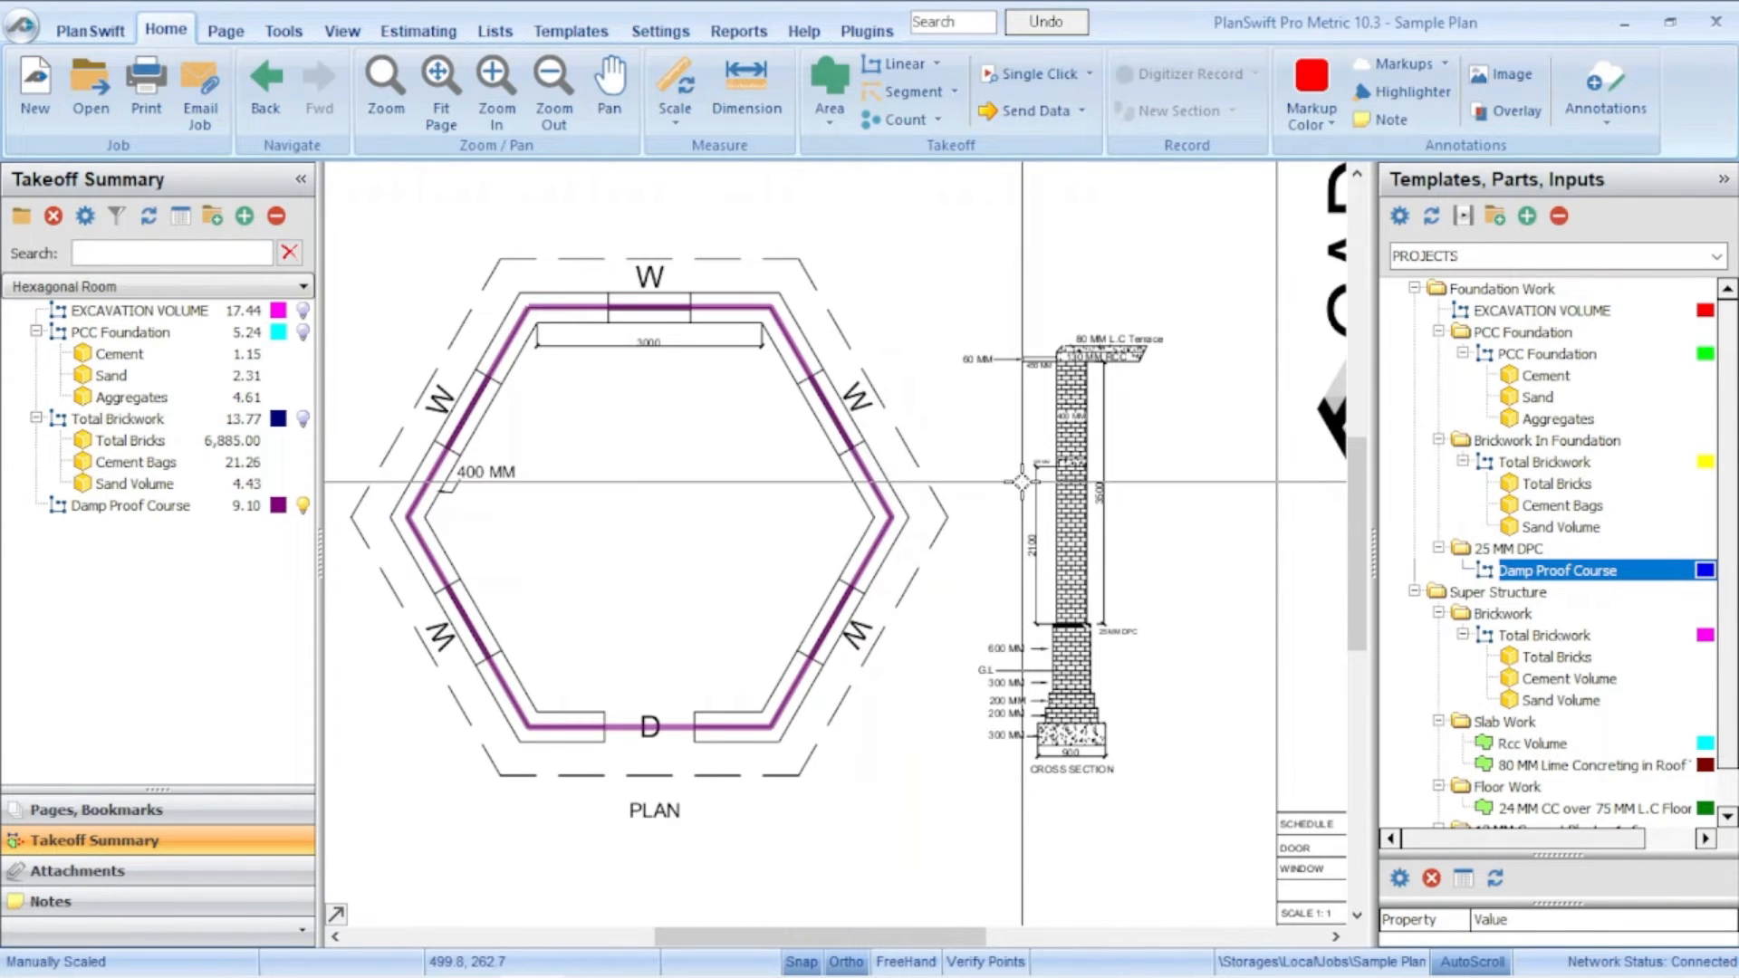
{"action": "scroll", "coordinate": [932, 447], "scroll_direction": "down", "scroll_amount": 2}
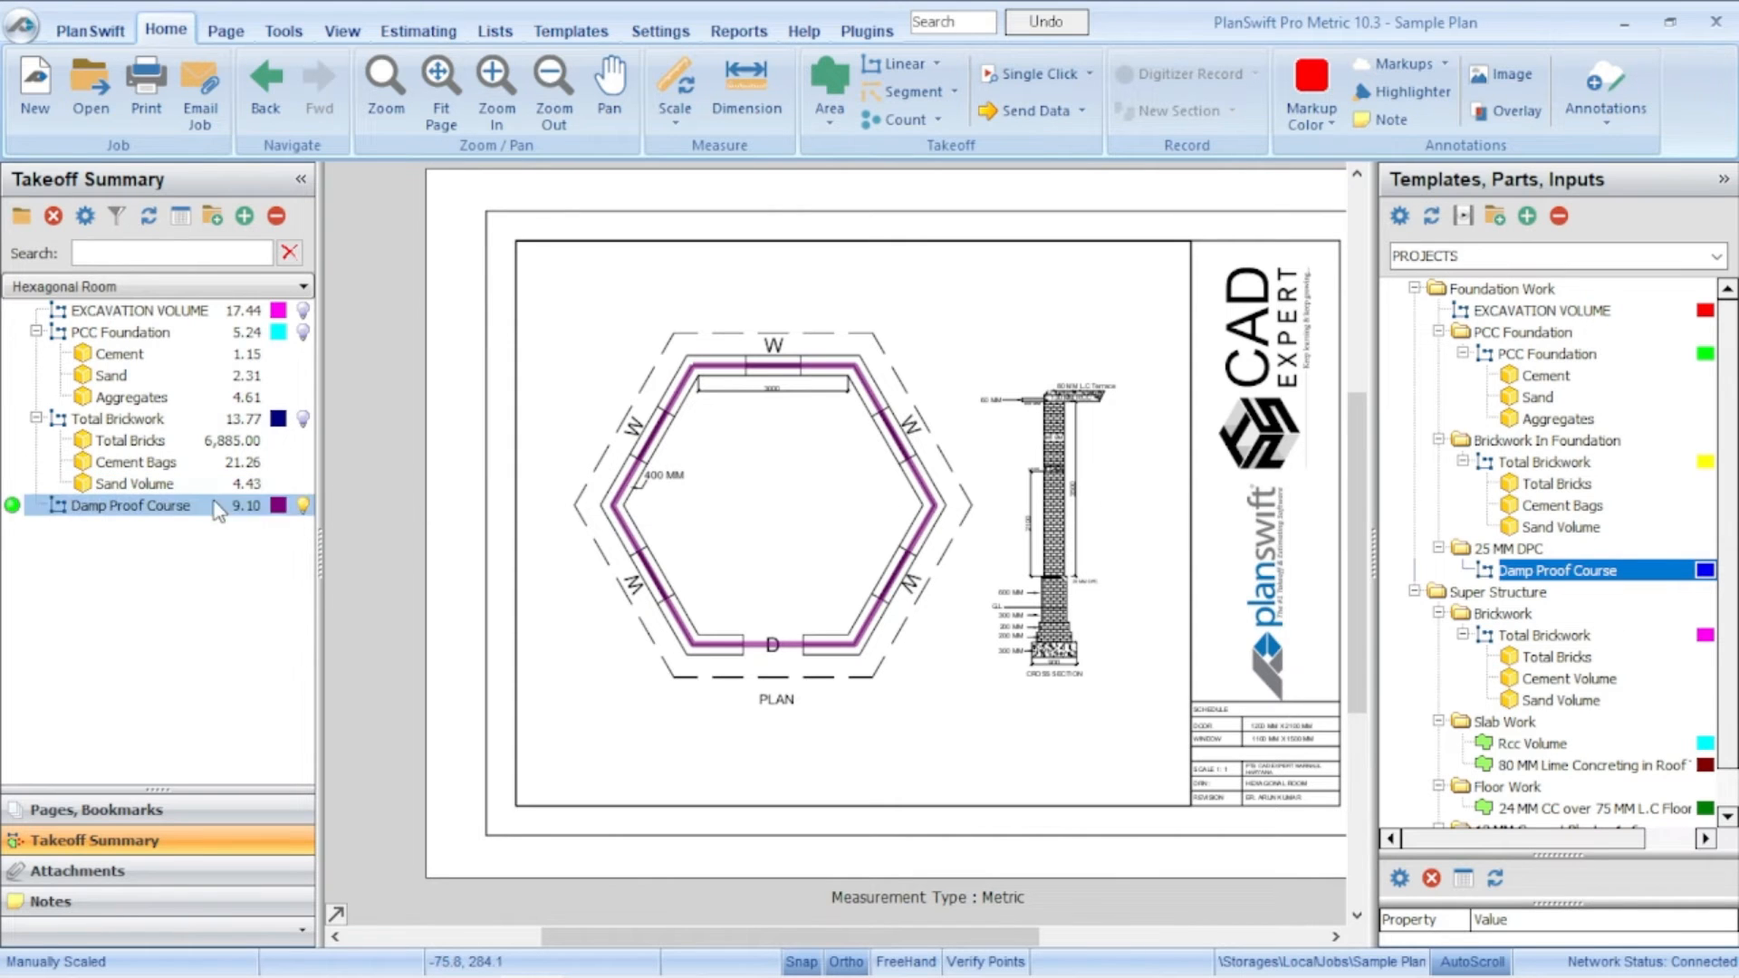
{"action": "left_click", "coordinate": [302, 506]}
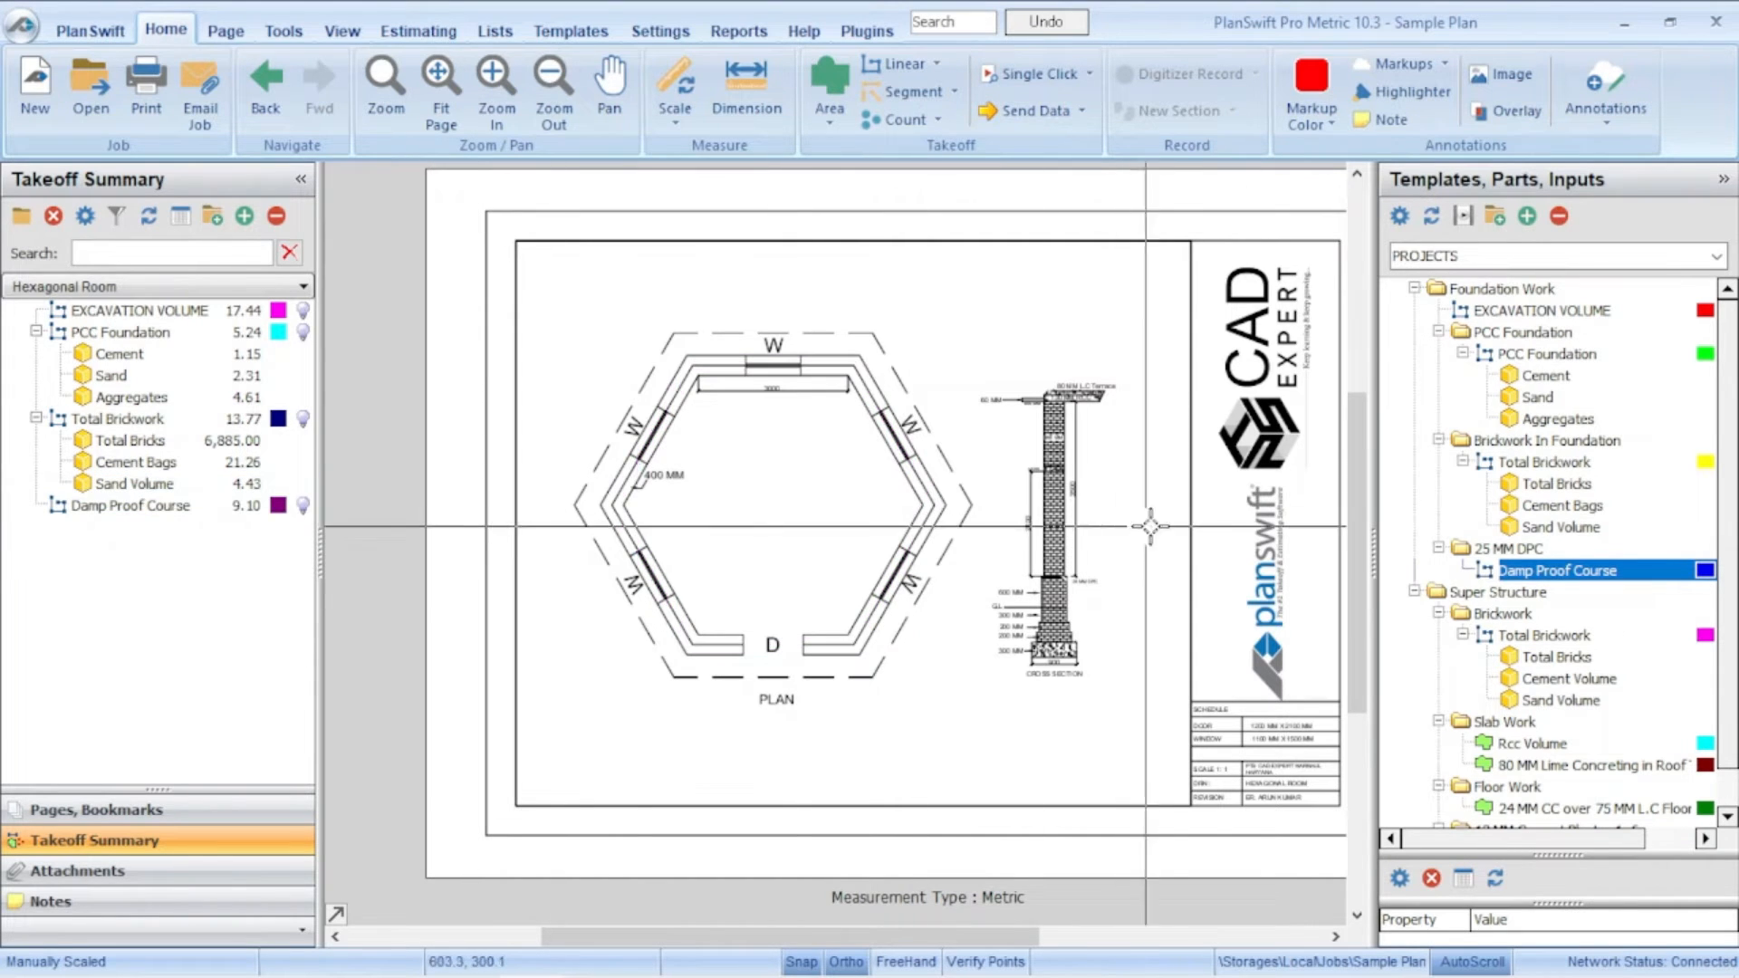
Step: Review the quantity formula in the advanced properties of the 25 MM DPC folder's Damp Proof Course template, and return to the plan
{"action": "left_click", "coordinate": [574, 42]}
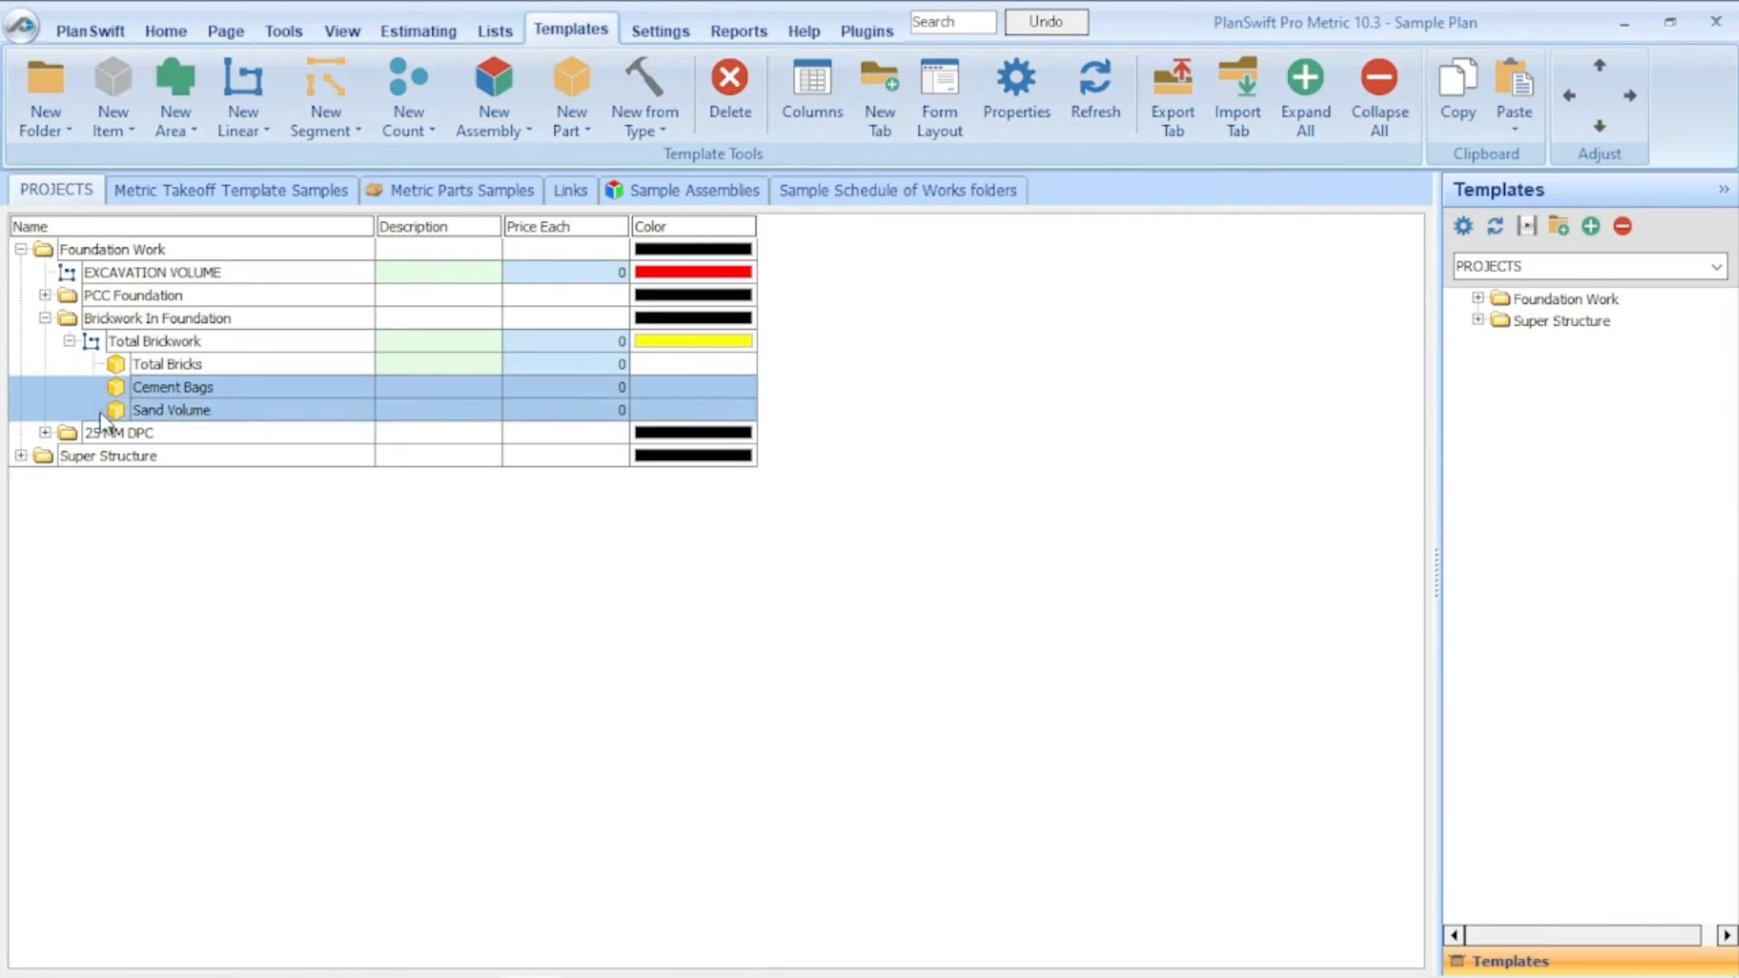
{"action": "left_click", "coordinate": [44, 433]}
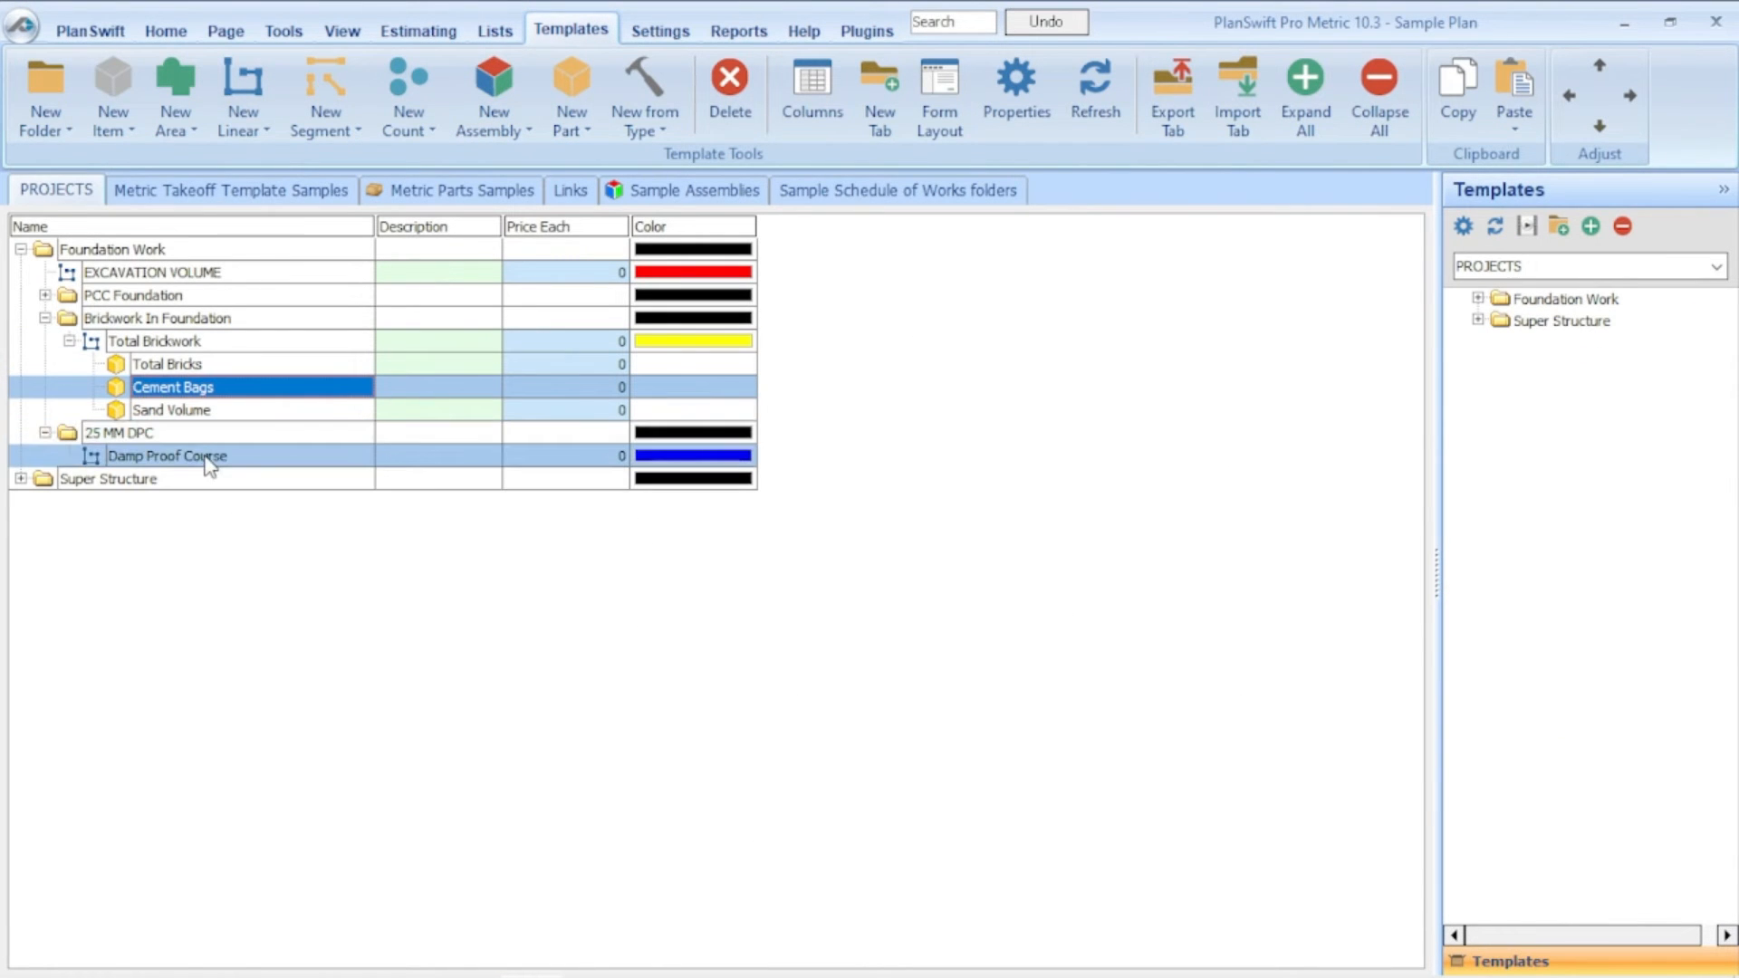
{"action": "left_click", "coordinate": [357, 464]}
{"action": "double_click", "coordinate": [361, 470]}
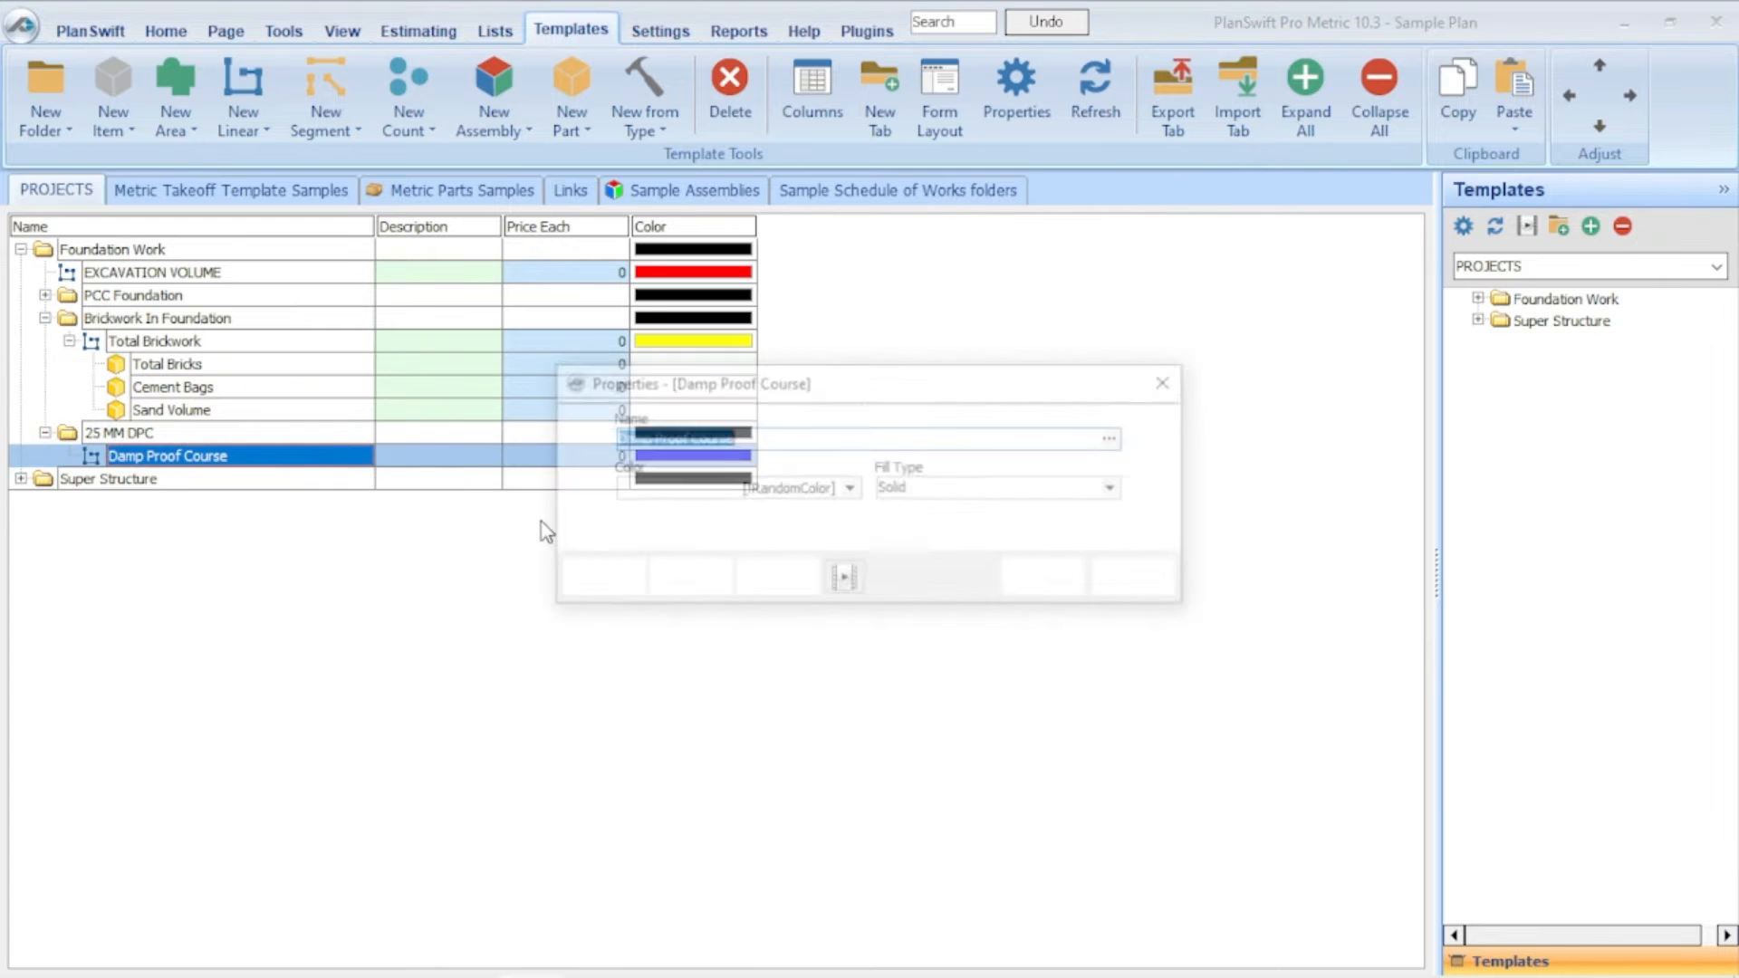
{"action": "left_click", "coordinate": [686, 579]}
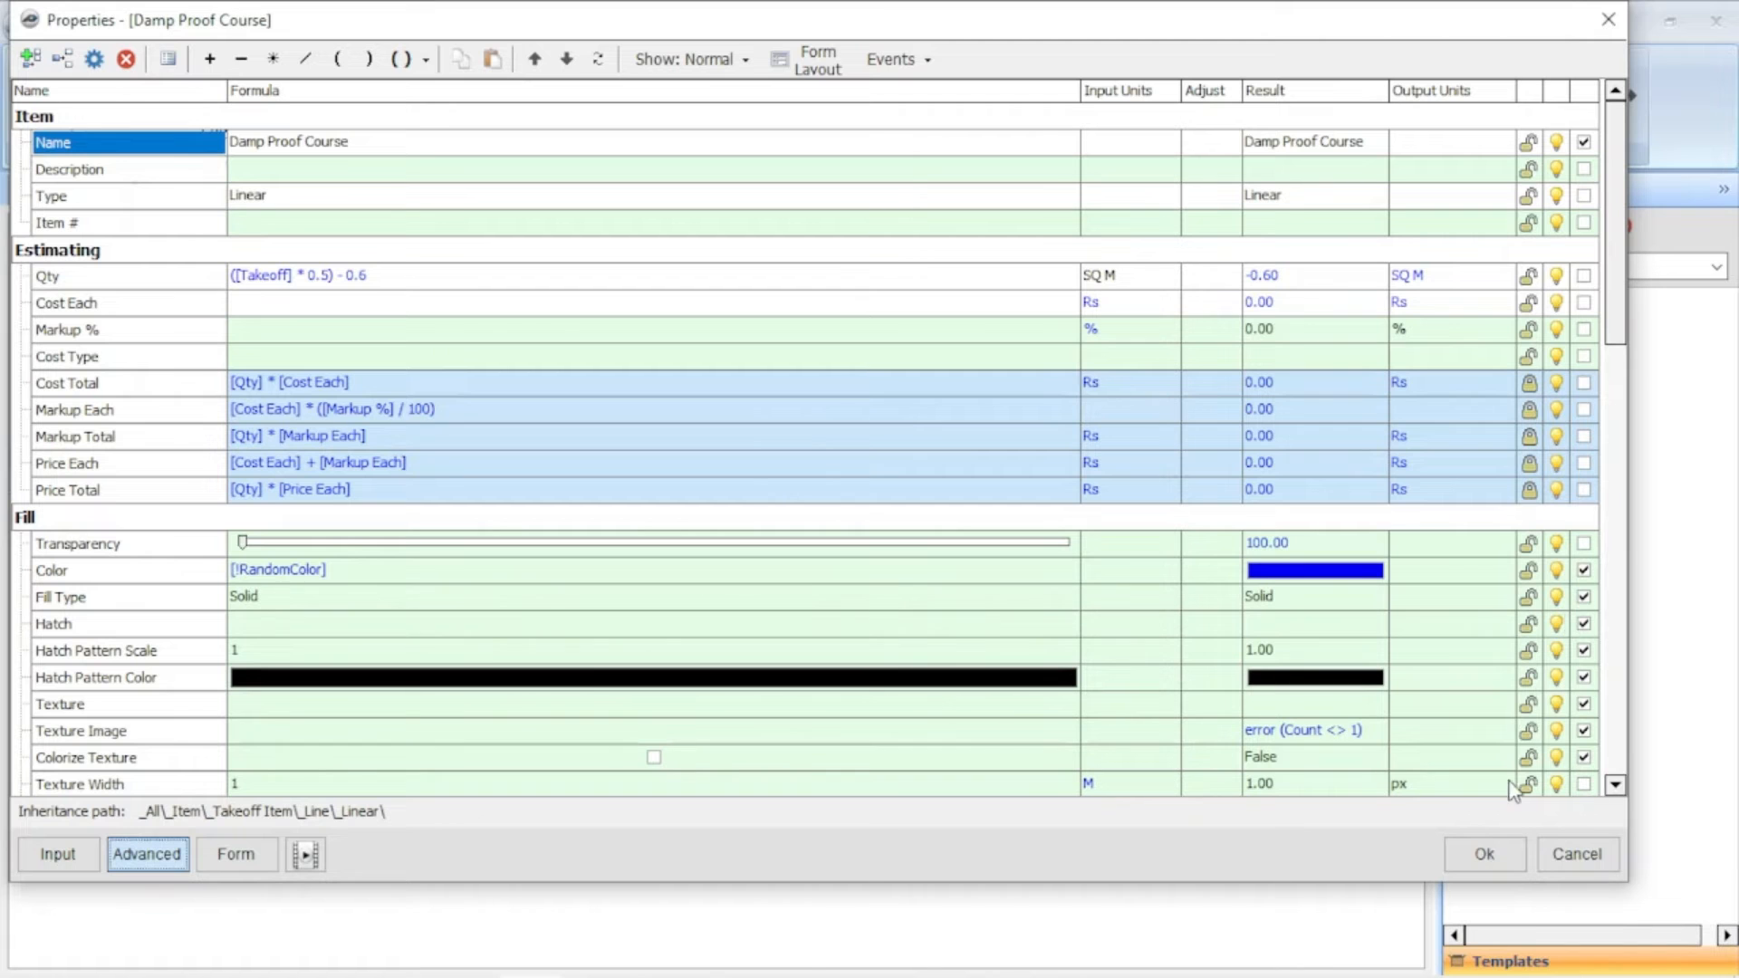
{"action": "left_click", "coordinate": [1490, 854]}
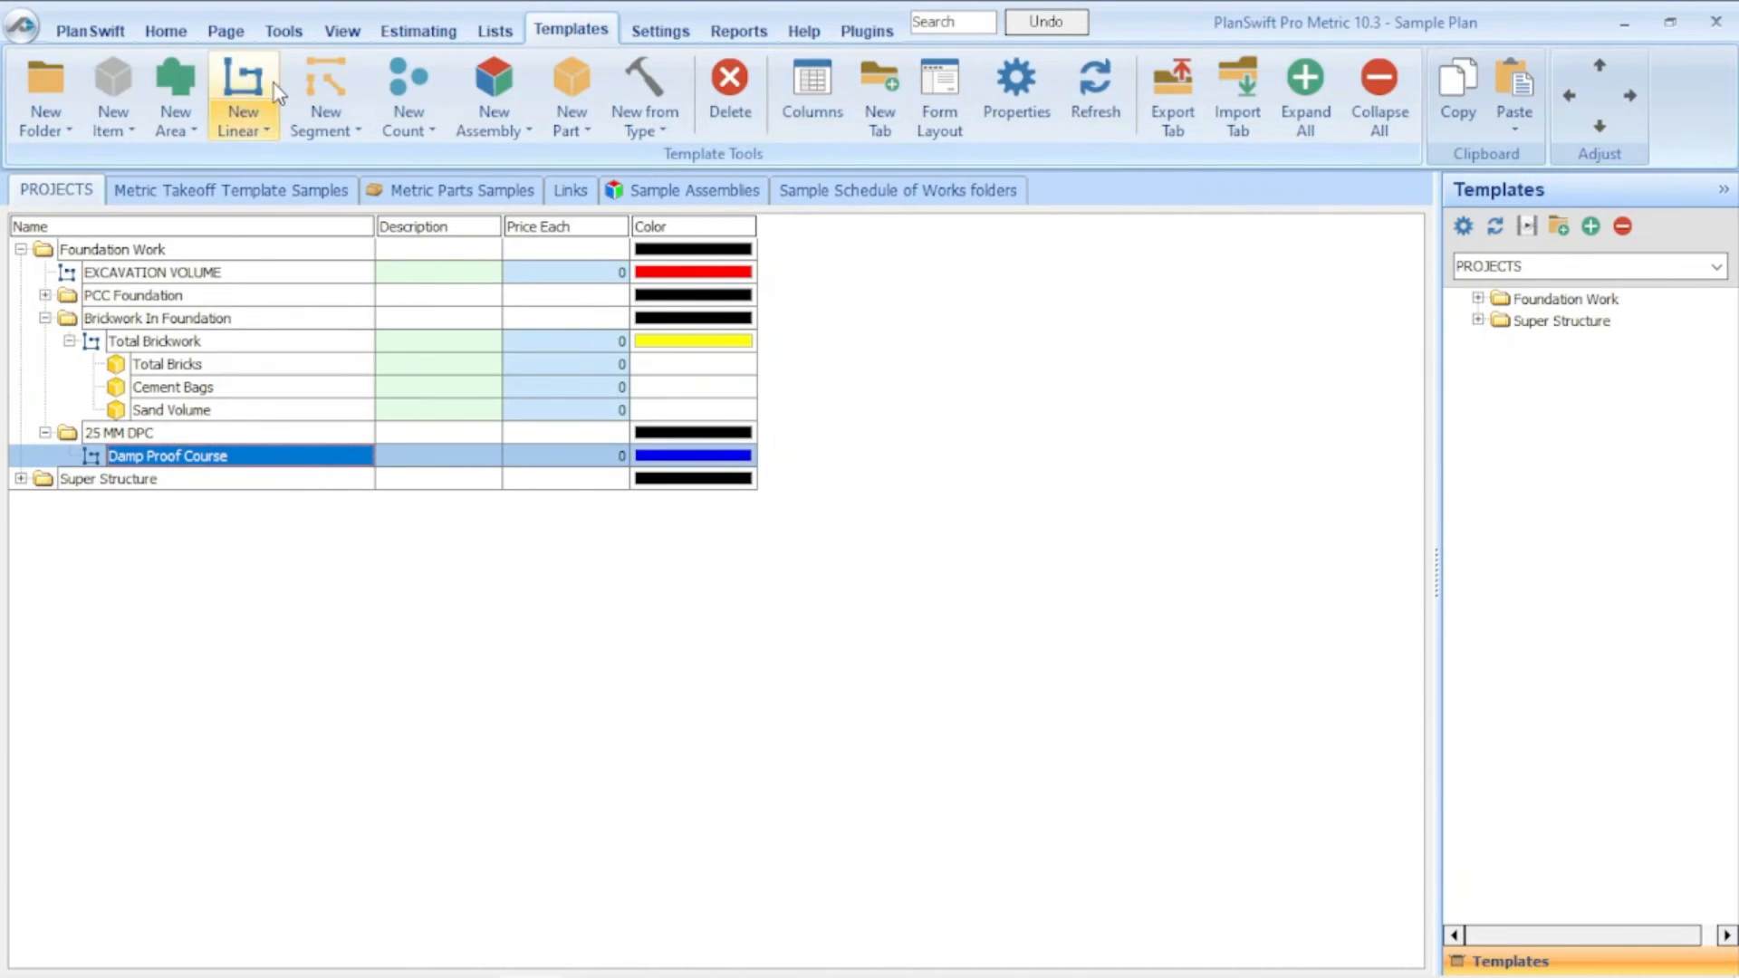
{"action": "left_click", "coordinate": [183, 34]}
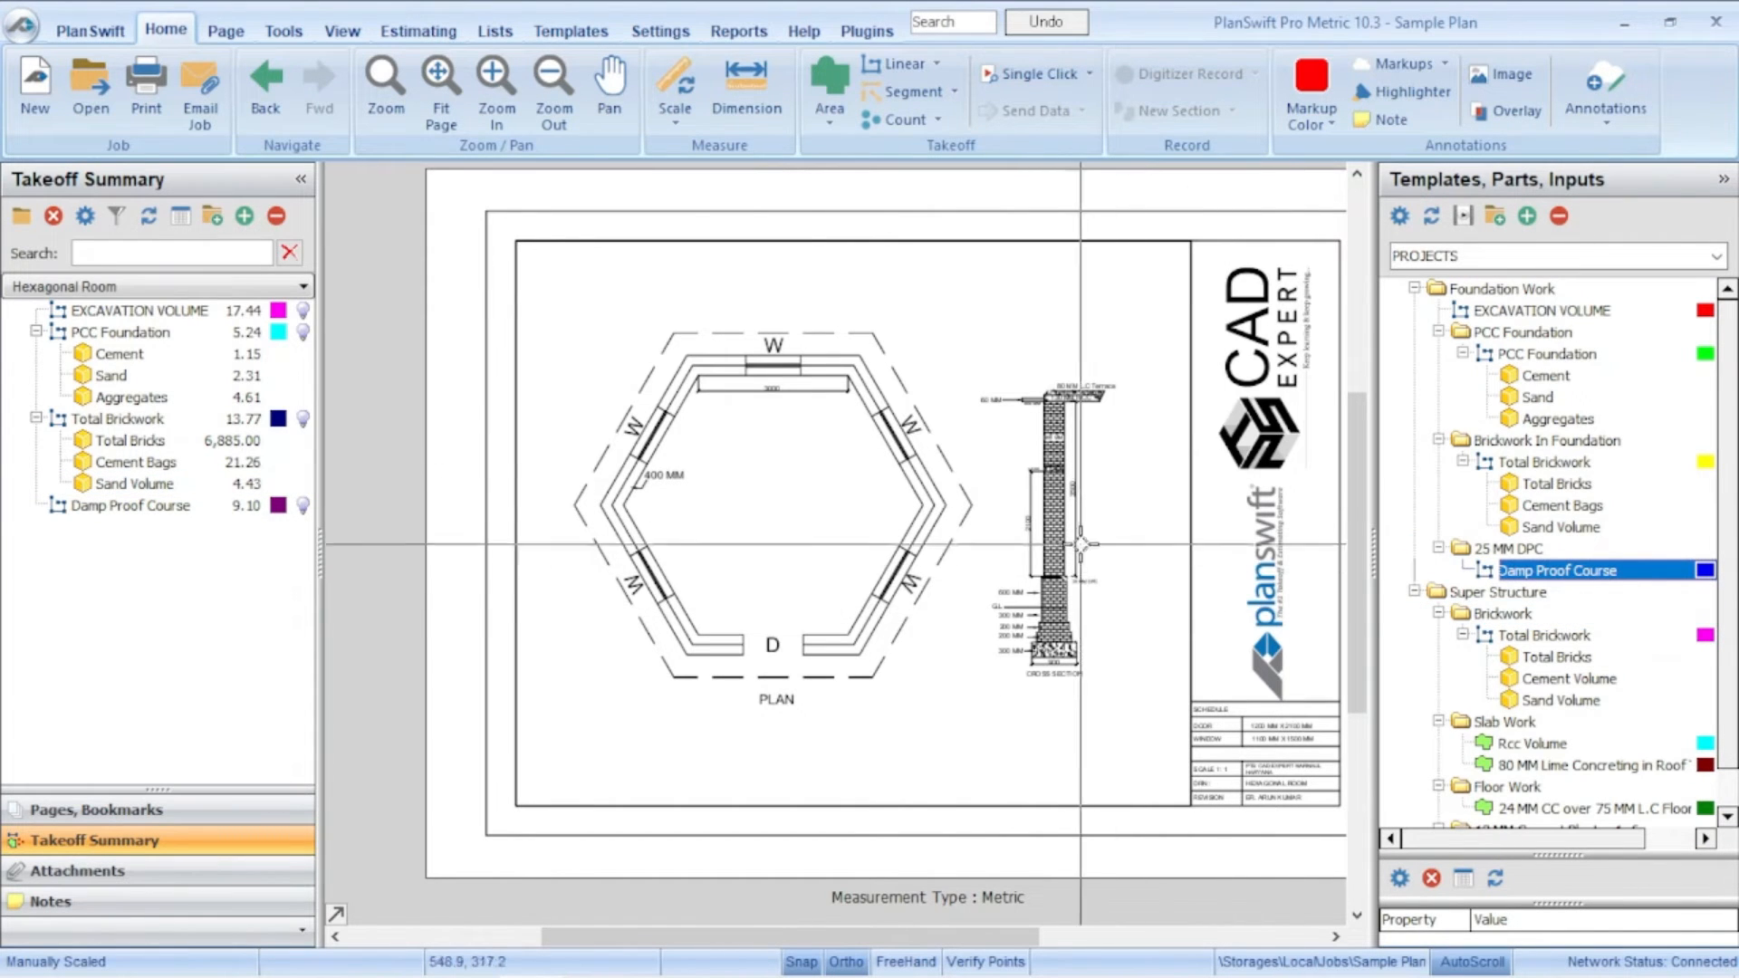
Step: Examine the superstructure wall in the cross section, including its height, thickness and lintel above the DPC
{"action": "scroll", "coordinate": [1107, 549], "scroll_direction": "up", "scroll_amount": 5}
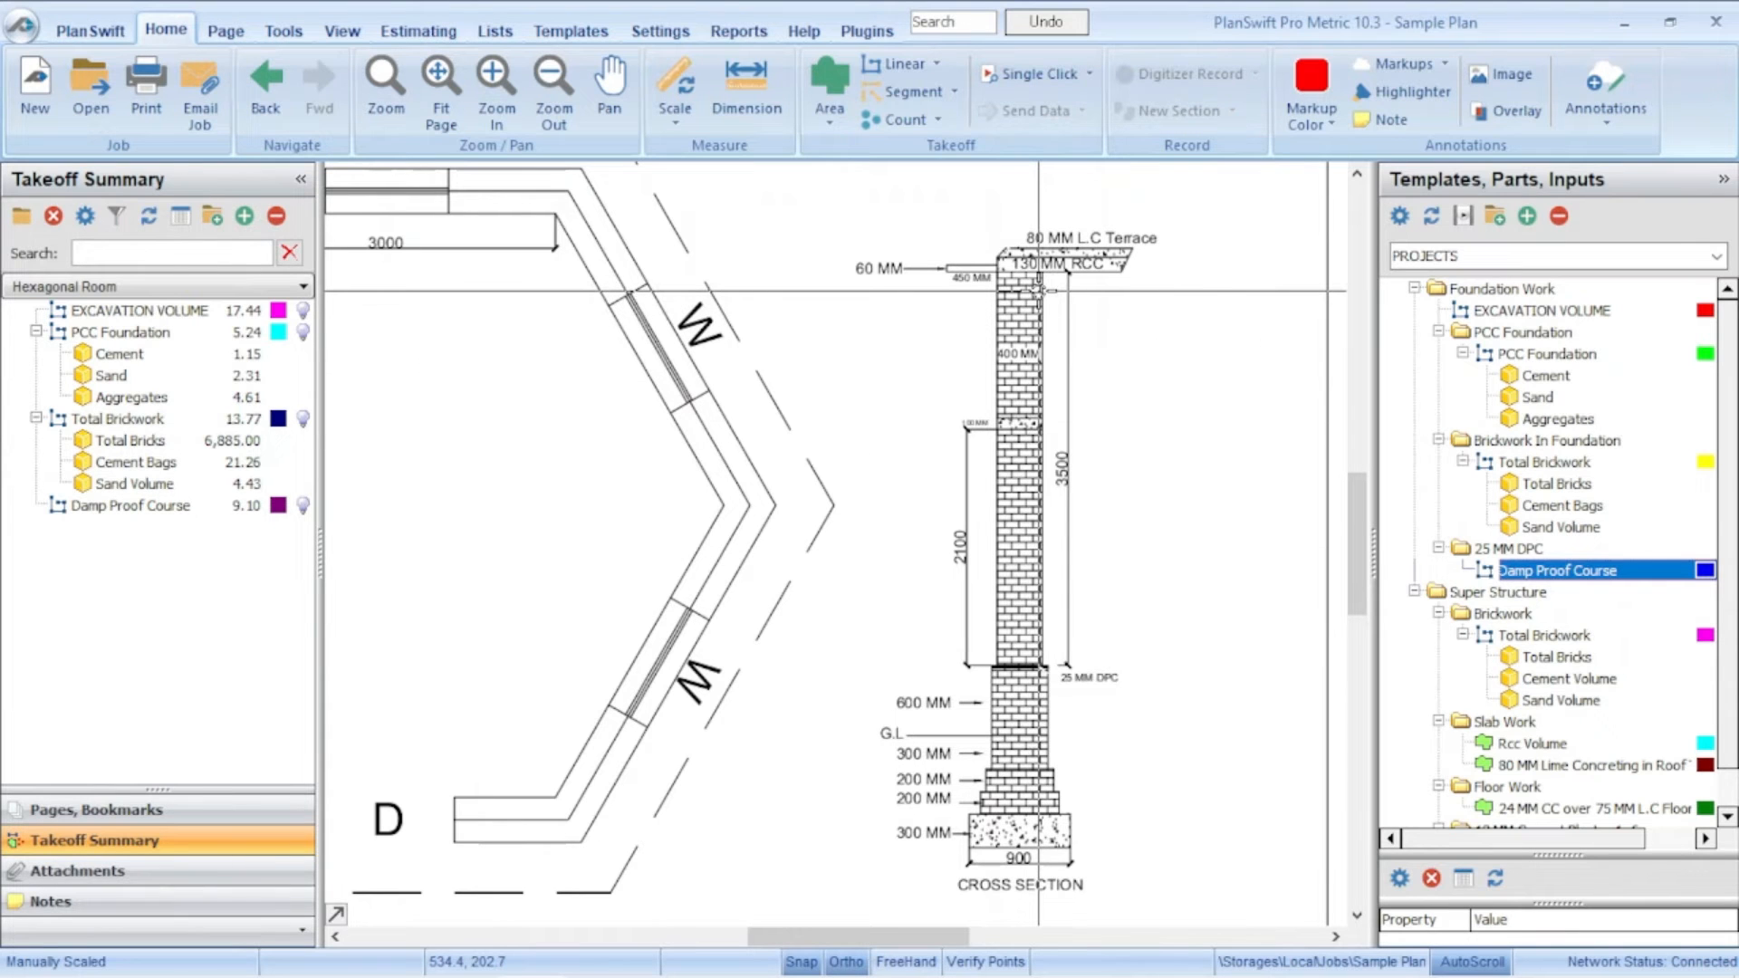
{"action": "scroll", "coordinate": [1031, 422], "scroll_direction": "up", "scroll_amount": 3}
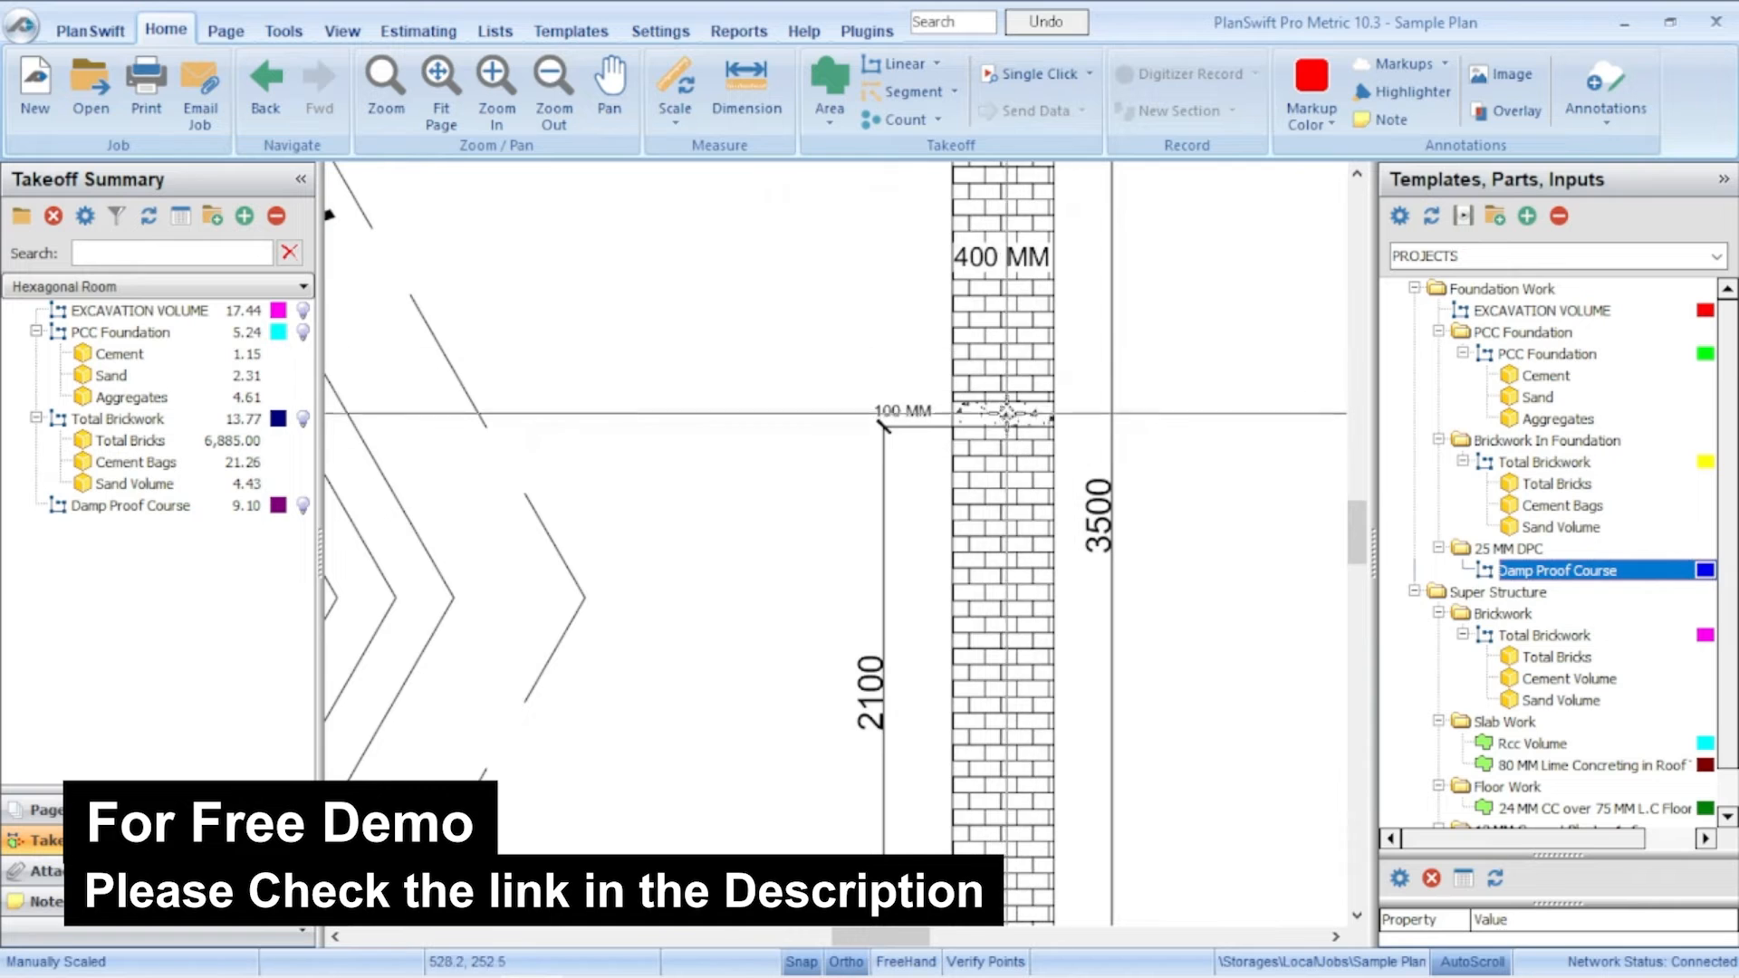
{"action": "scroll", "coordinate": [1014, 415], "scroll_direction": "down", "scroll_amount": 3}
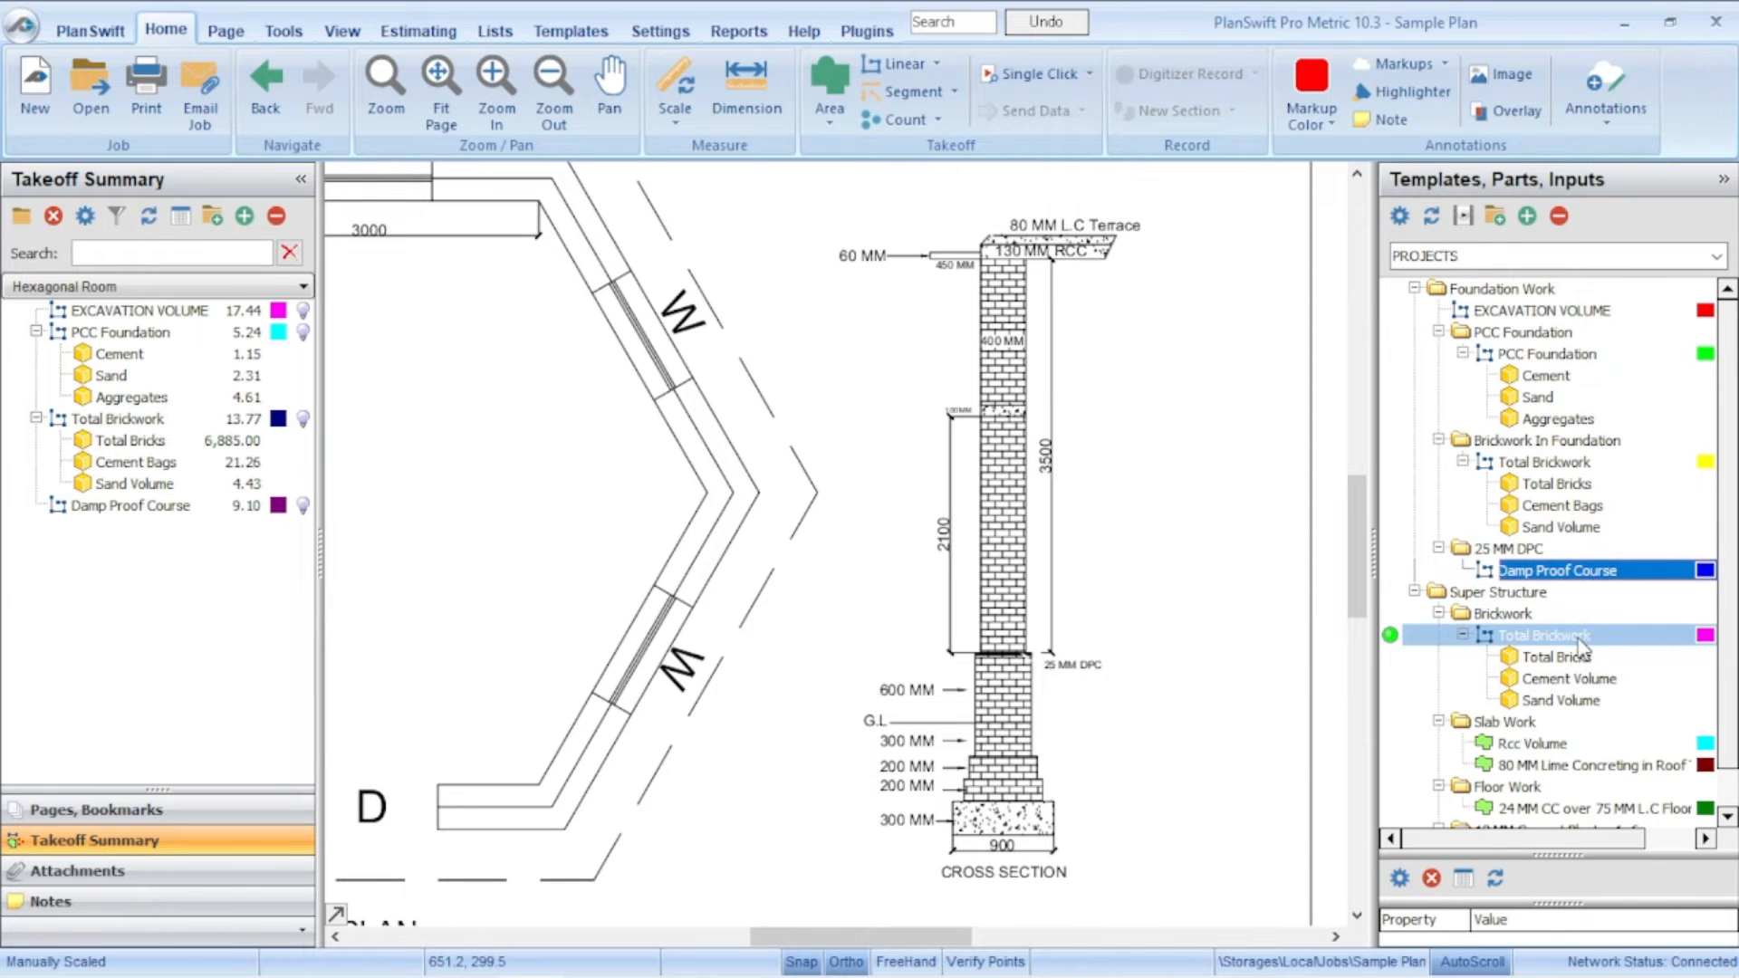
{"action": "scroll", "coordinate": [1099, 435], "scroll_direction": "down", "scroll_amount": 2}
{"action": "scroll", "coordinate": [966, 441], "scroll_direction": "up", "scroll_amount": 4}
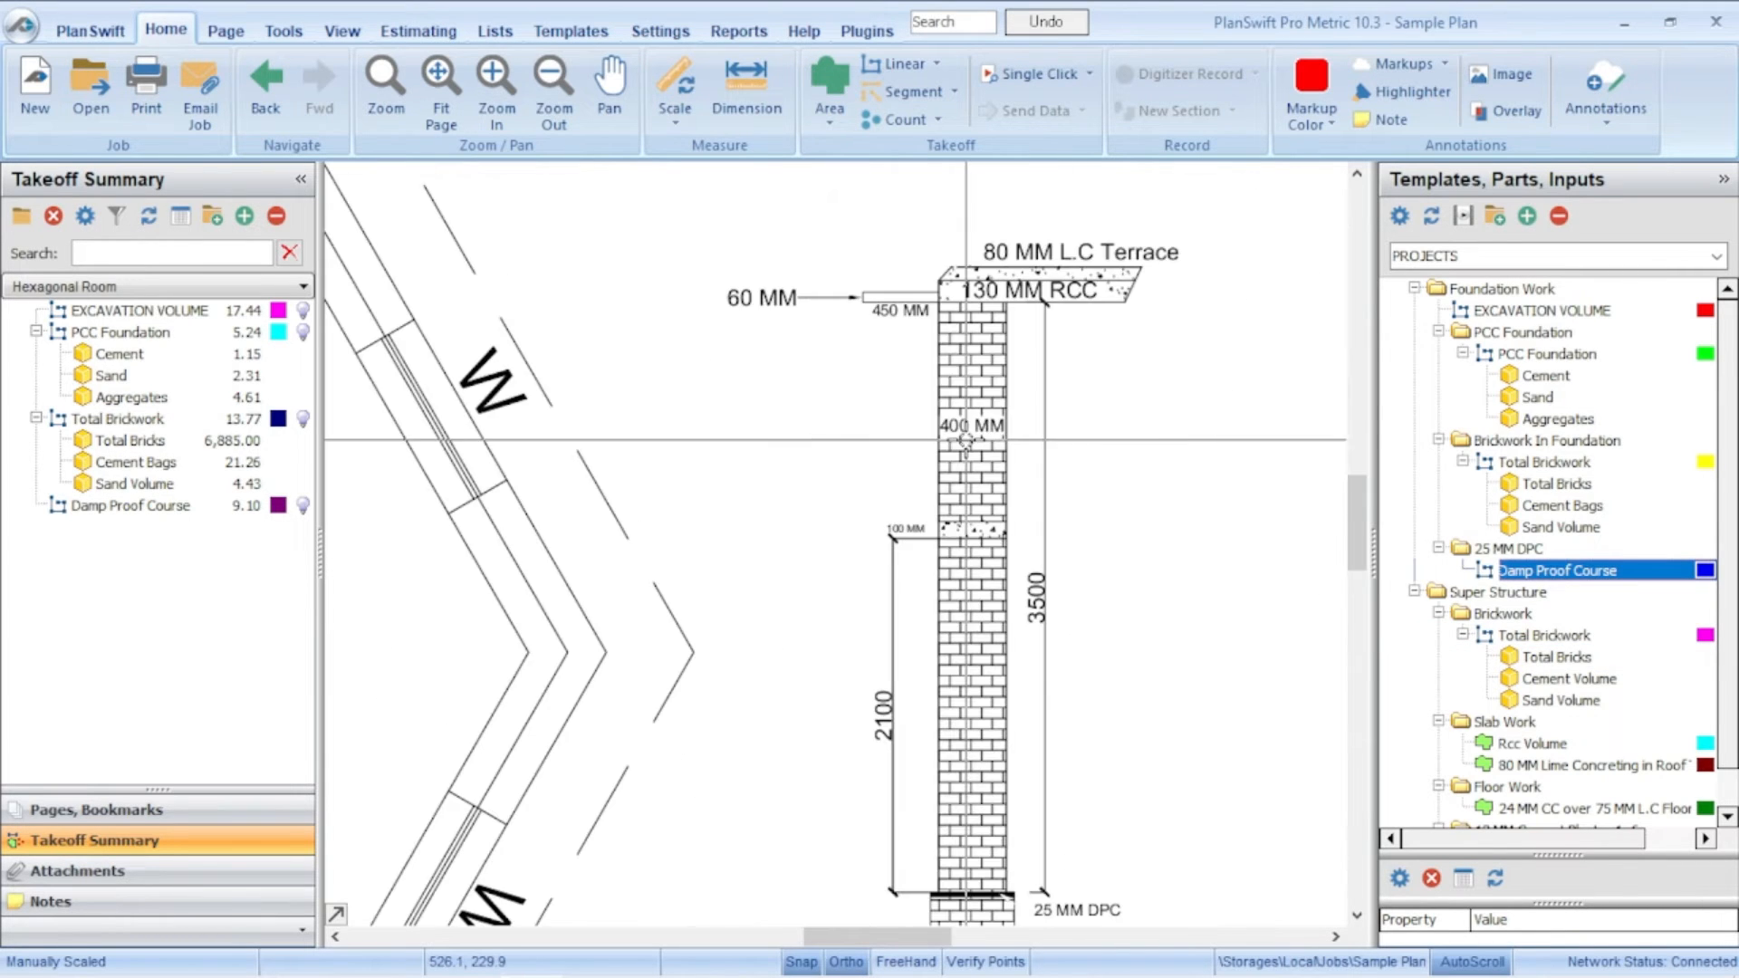
{"action": "scroll", "coordinate": [1033, 489], "scroll_direction": "down", "scroll_amount": 2}
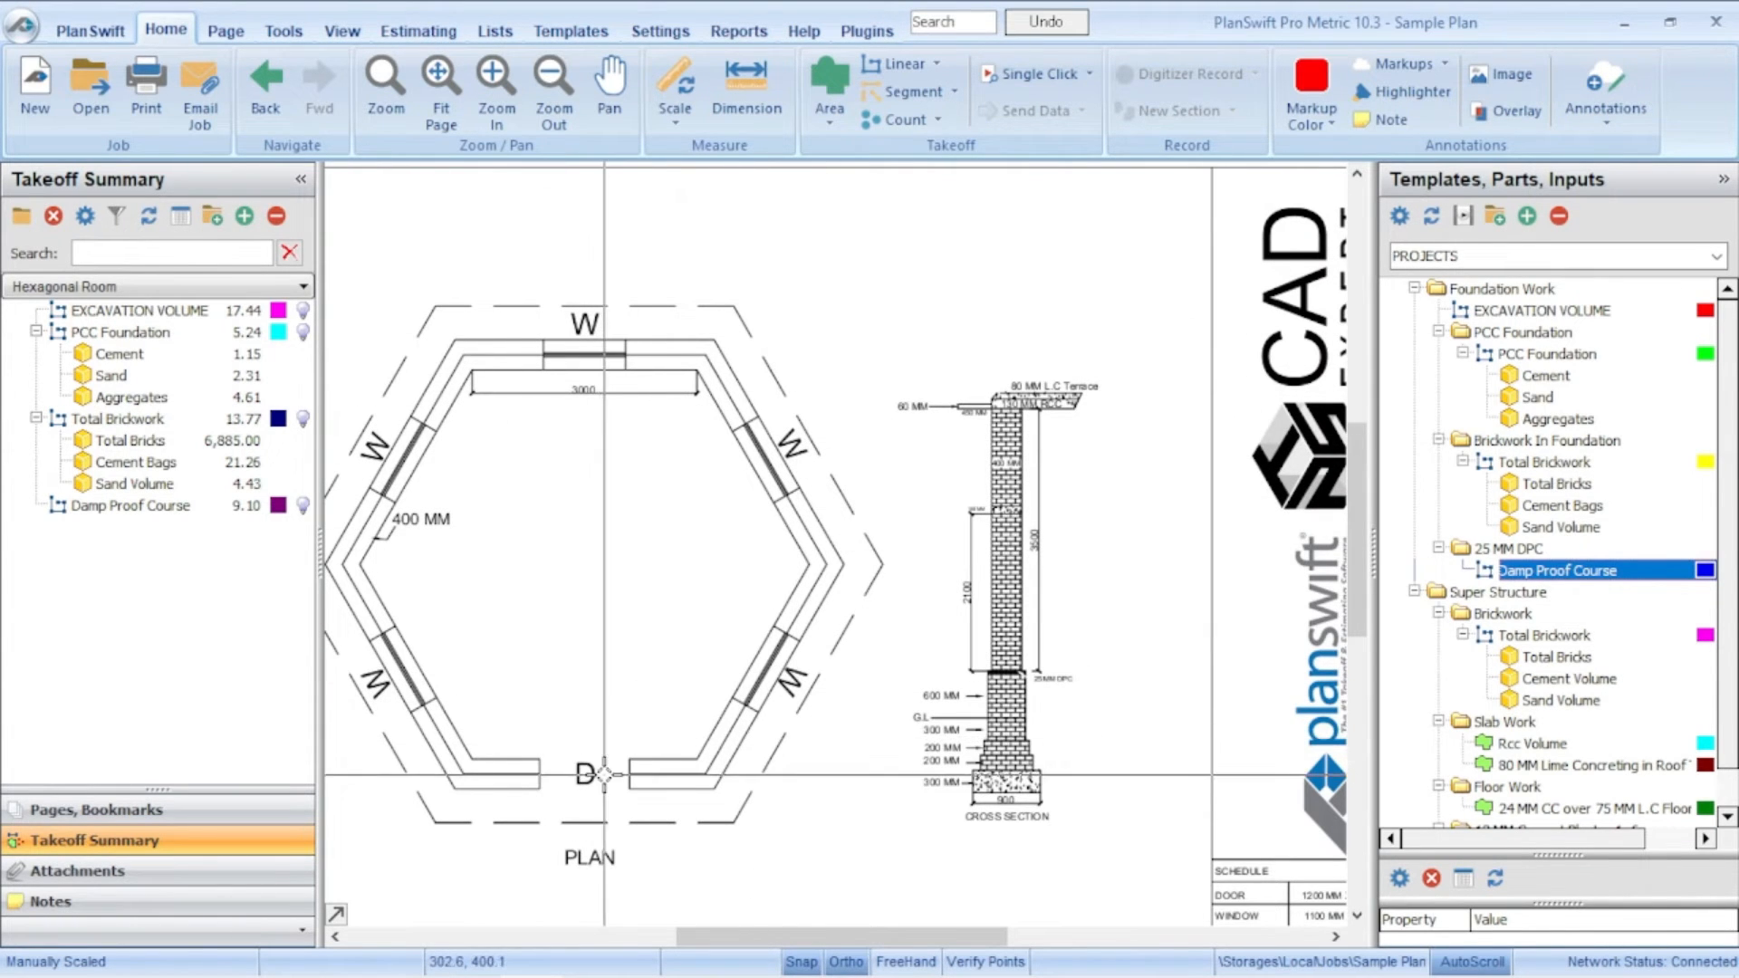
Step: Examine the door and window sizes in the drawing schedule and the openings in the hexagonal room plan
{"action": "scroll", "coordinate": [801, 661], "scroll_direction": "down", "scroll_amount": 3}
{"action": "scroll", "coordinate": [892, 613], "scroll_direction": "up", "scroll_amount": 8}
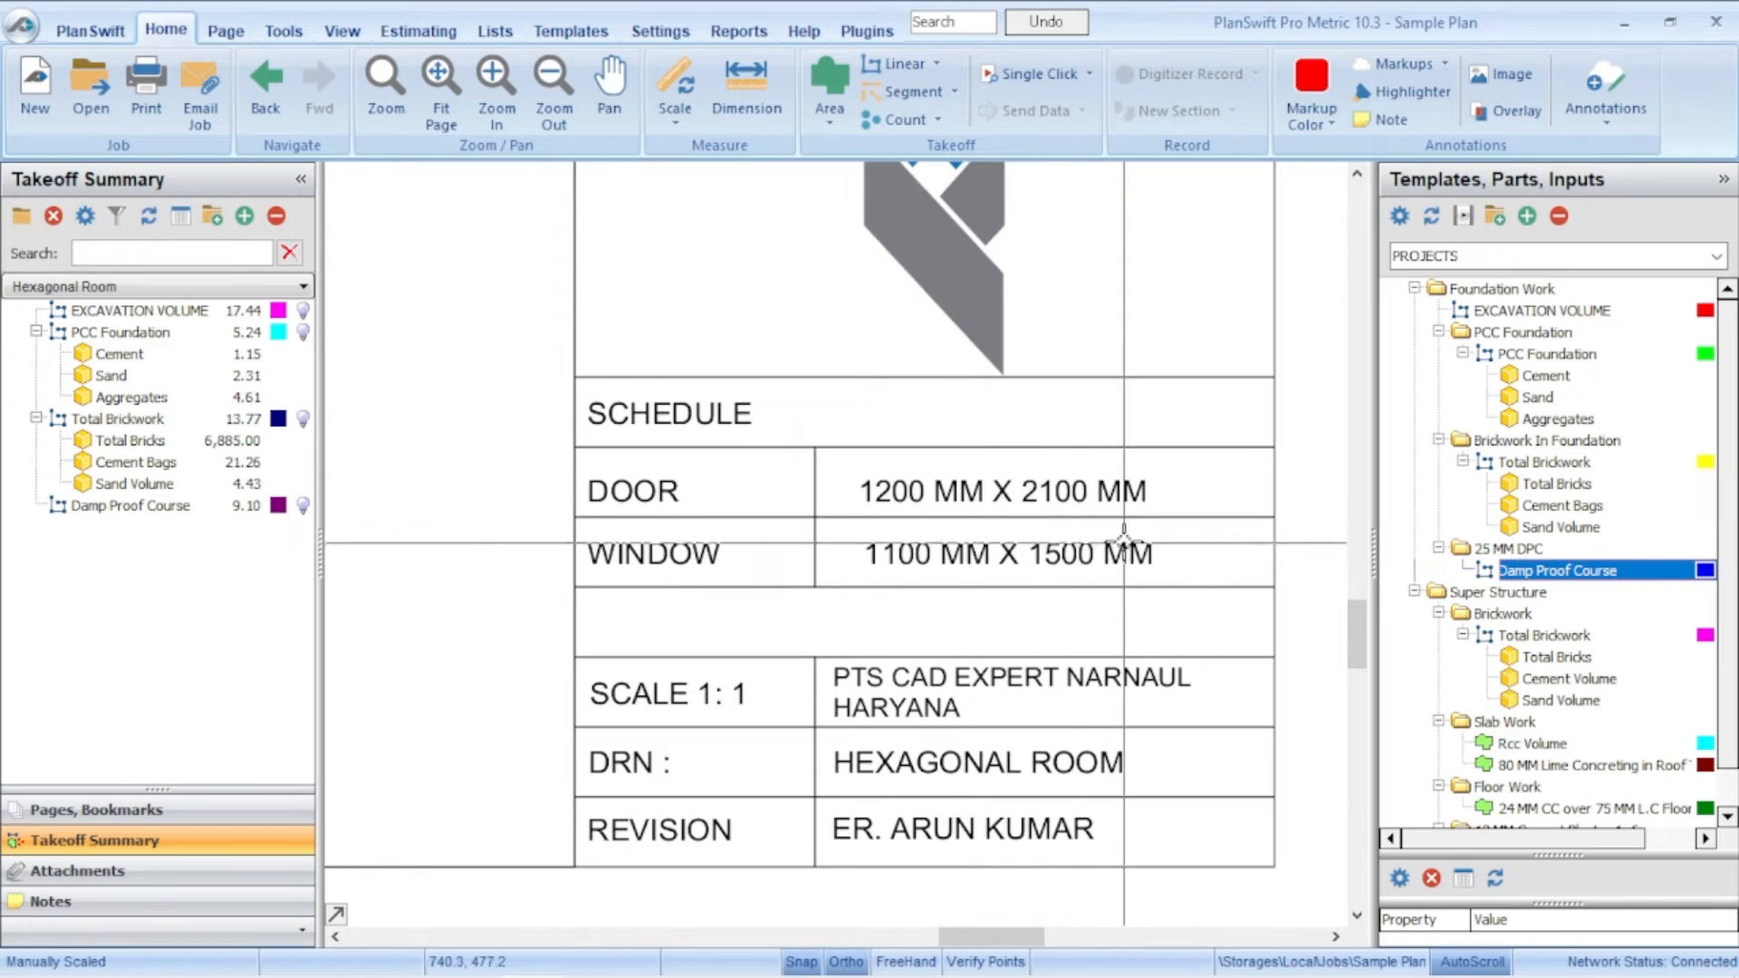
{"action": "scroll", "coordinate": [1124, 543], "scroll_direction": "down", "scroll_amount": 5}
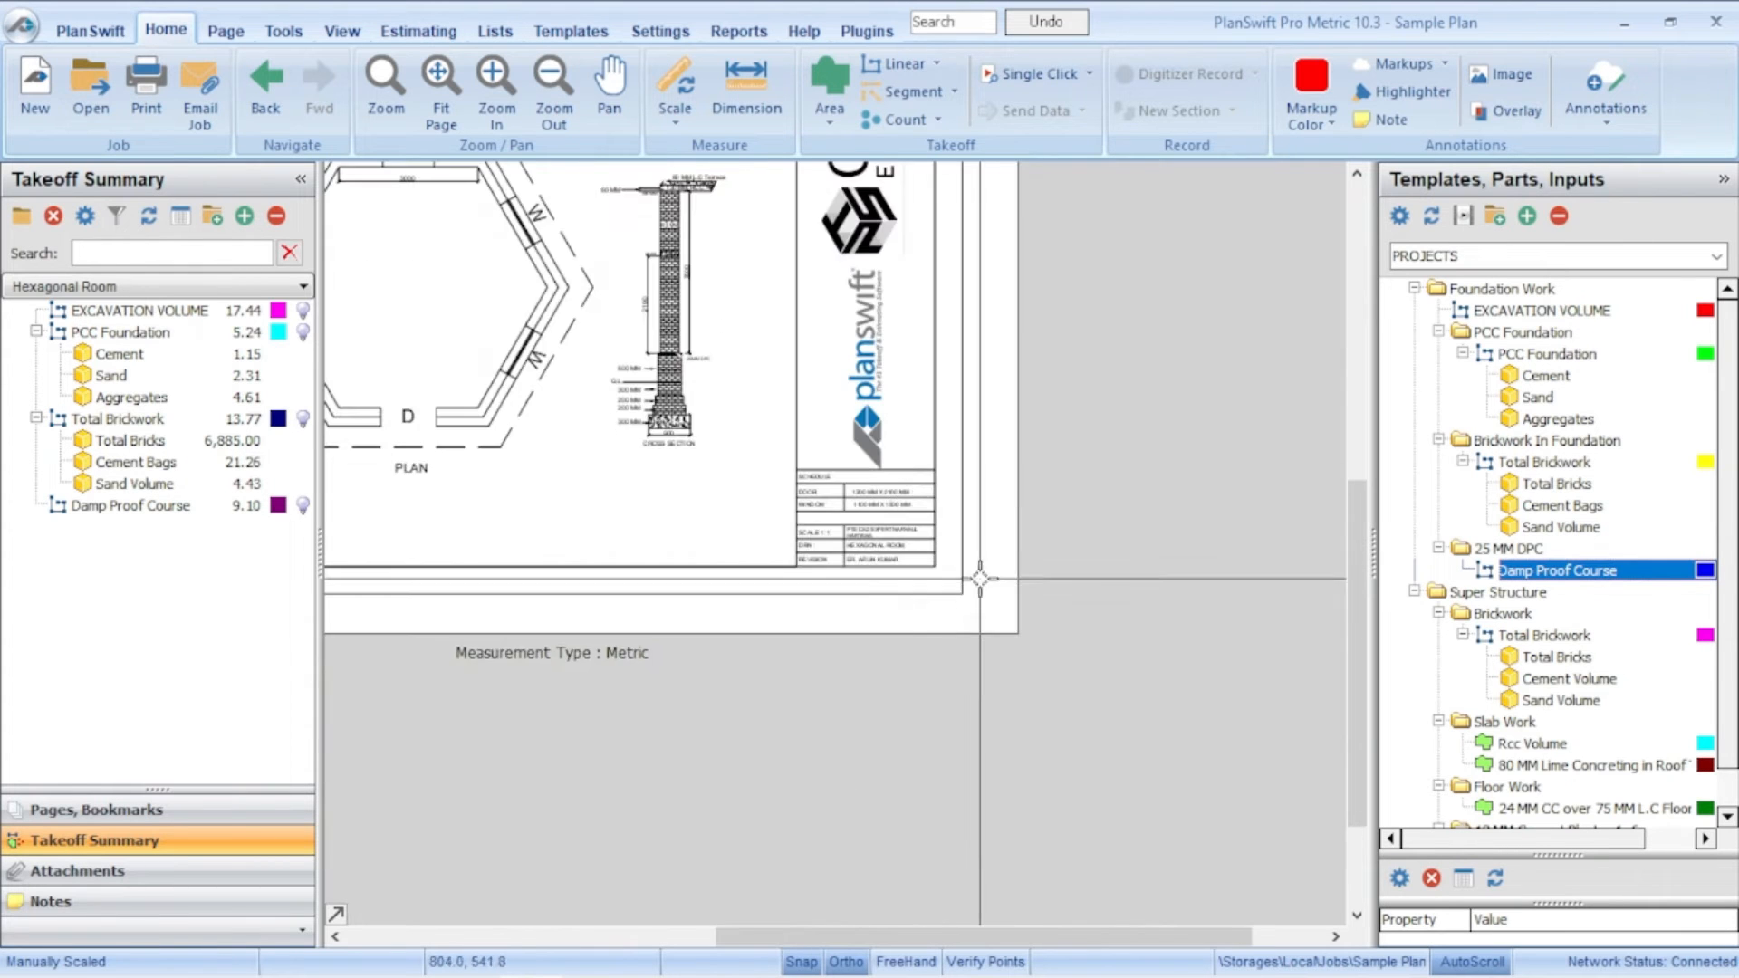
{"action": "scroll", "coordinate": [847, 435], "scroll_direction": "up", "scroll_amount": 4}
{"action": "scroll", "coordinate": [847, 435], "scroll_direction": "down", "scroll_amount": 2}
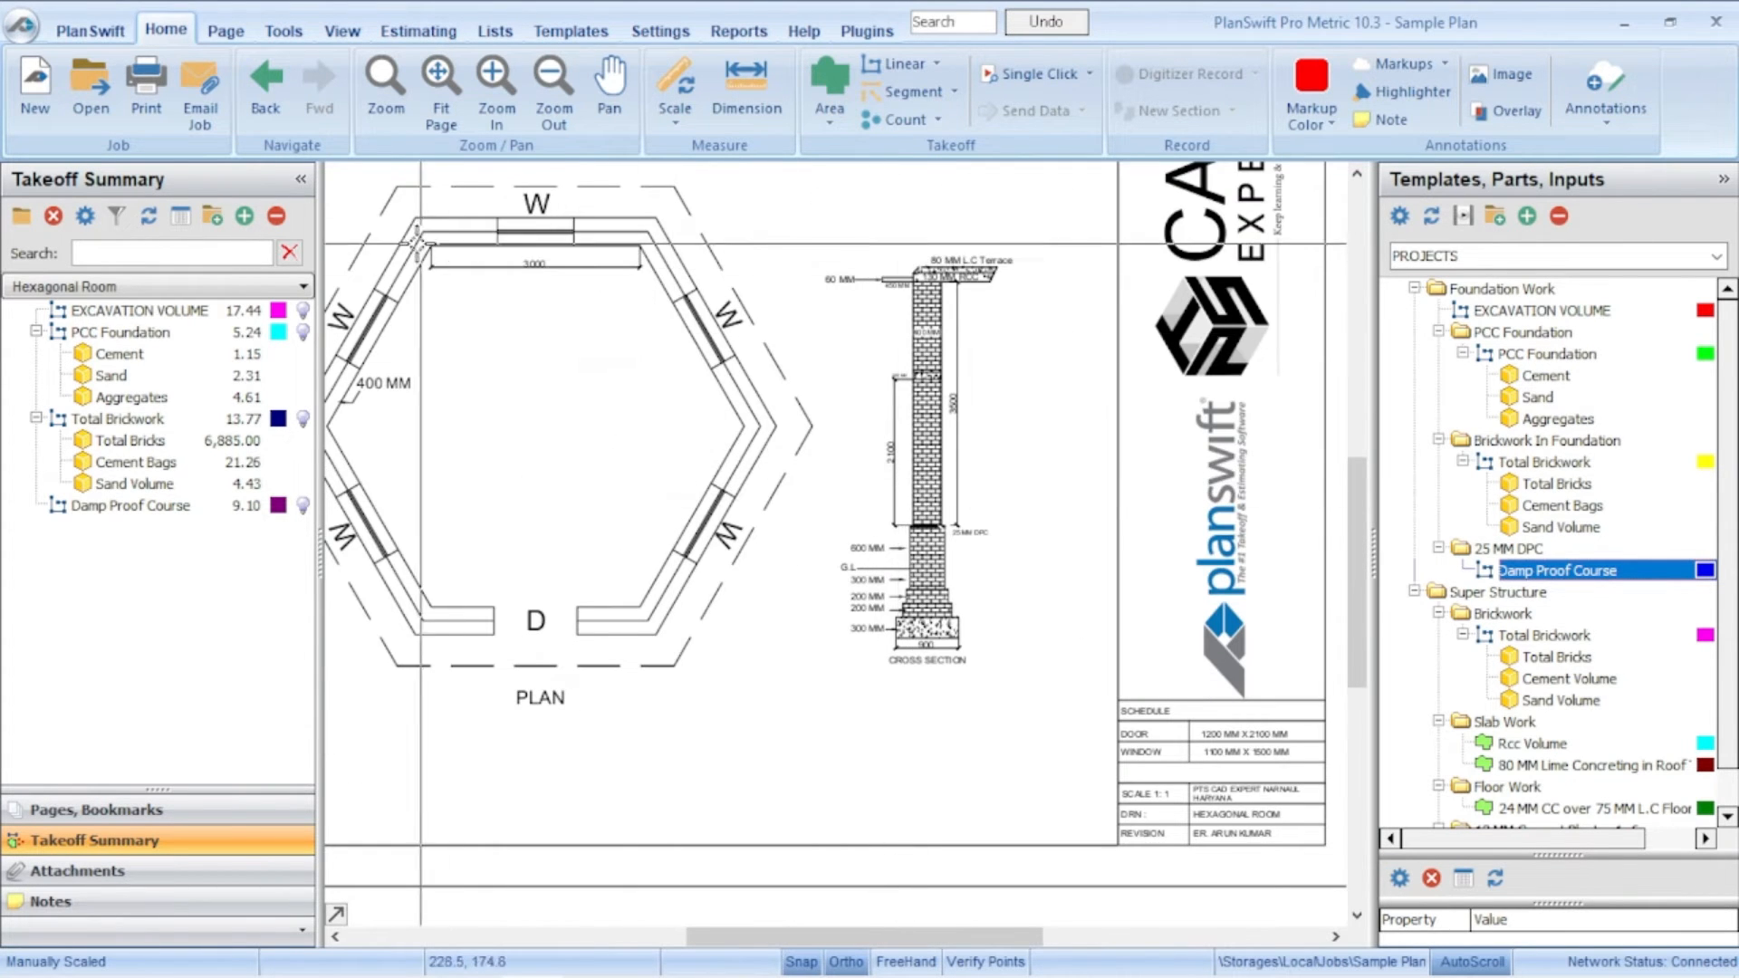
{"action": "scroll", "coordinate": [414, 245], "scroll_direction": "up", "scroll_amount": 1}
{"action": "scroll", "coordinate": [928, 412], "scroll_direction": "down", "scroll_amount": 2}
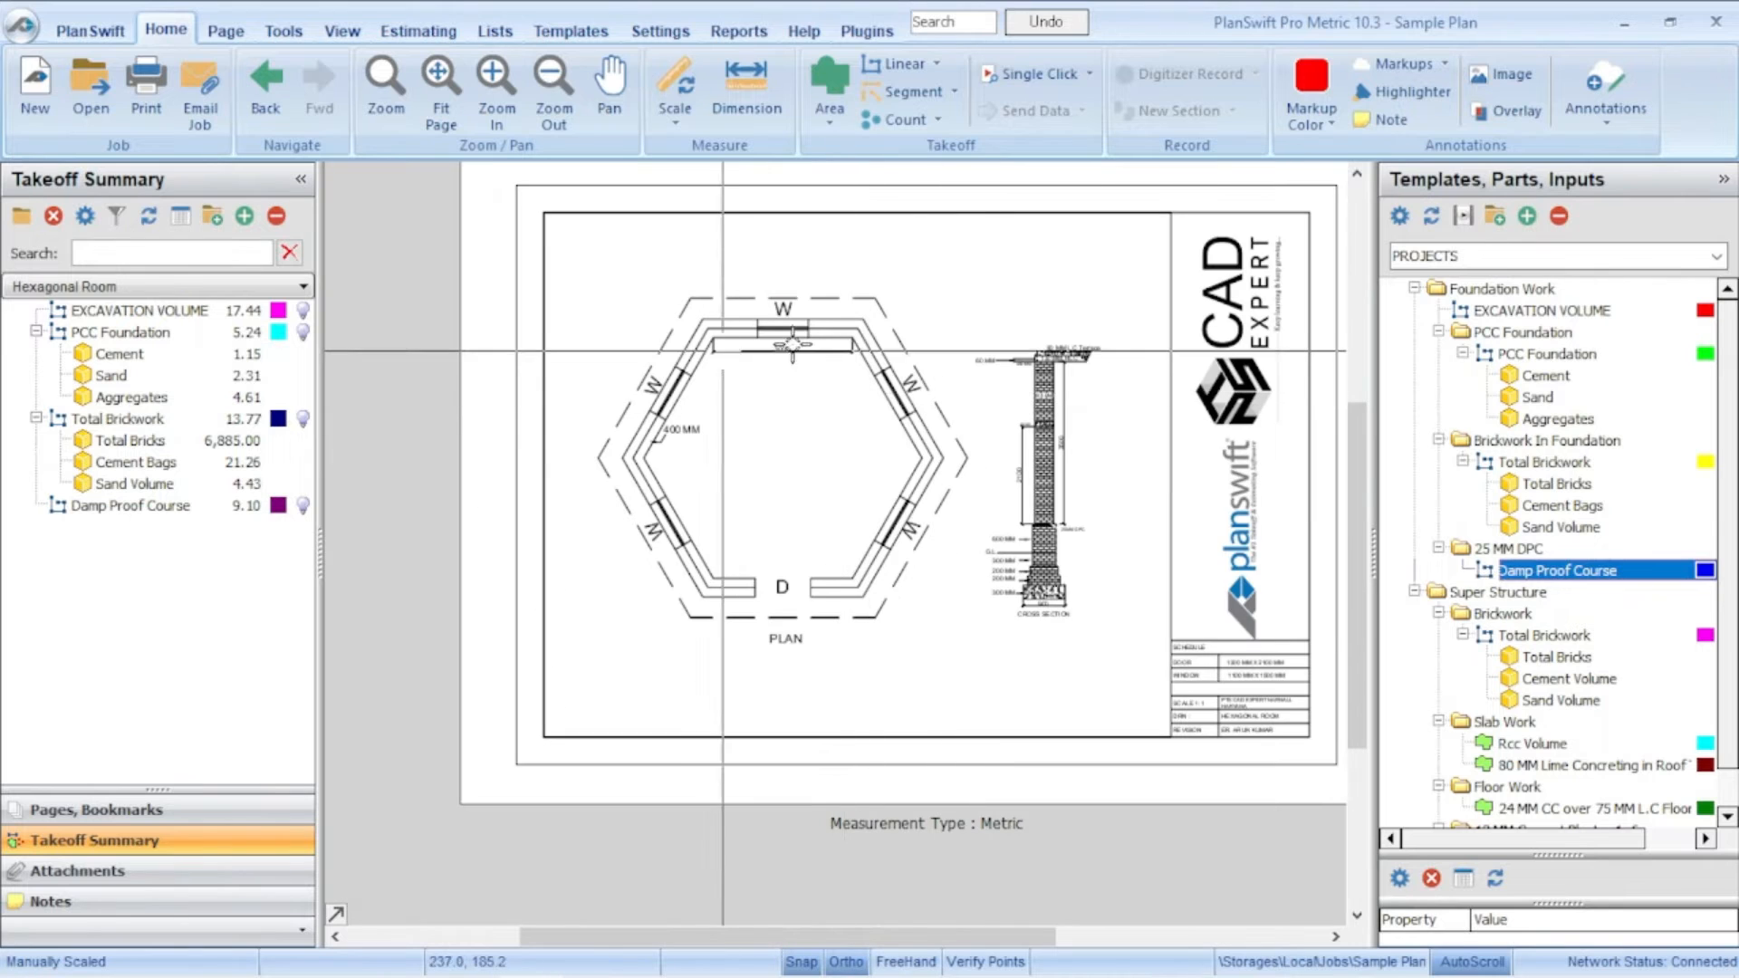
{"action": "scroll", "coordinate": [925, 444], "scroll_direction": "up", "scroll_amount": 1}
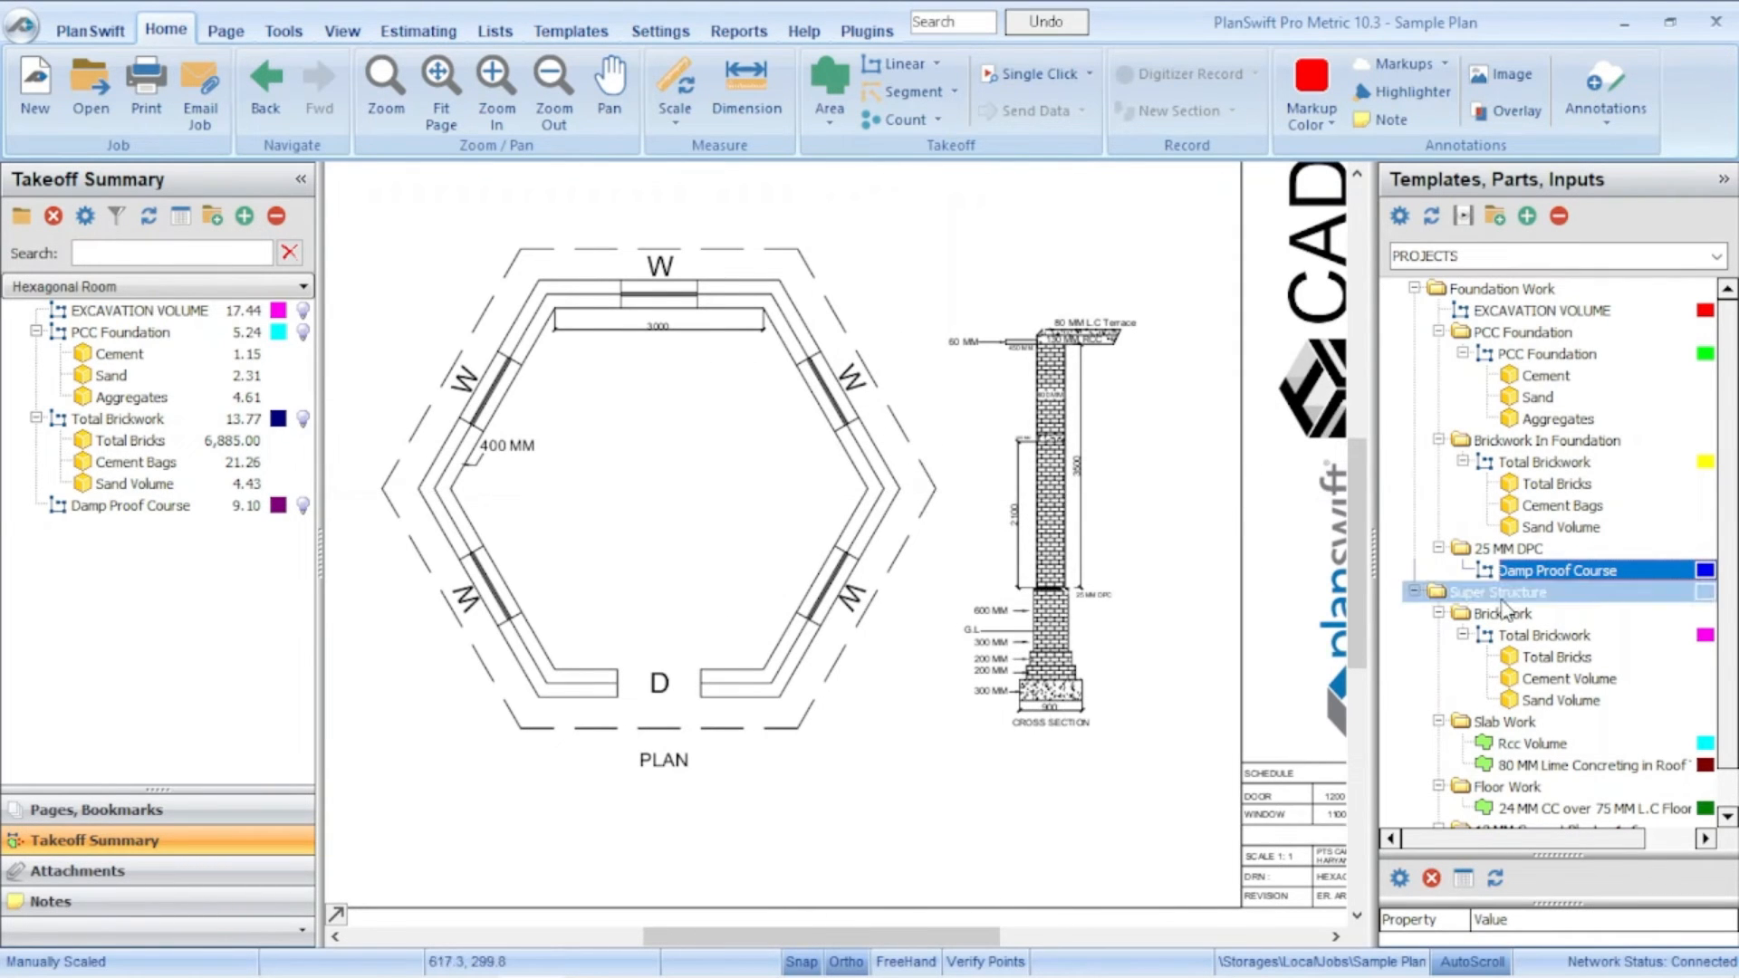
Step: Start the Super Structure folder's Total Brickwork takeoff and review its wall height and width against the cross section
{"action": "double_click", "coordinate": [1392, 637]}
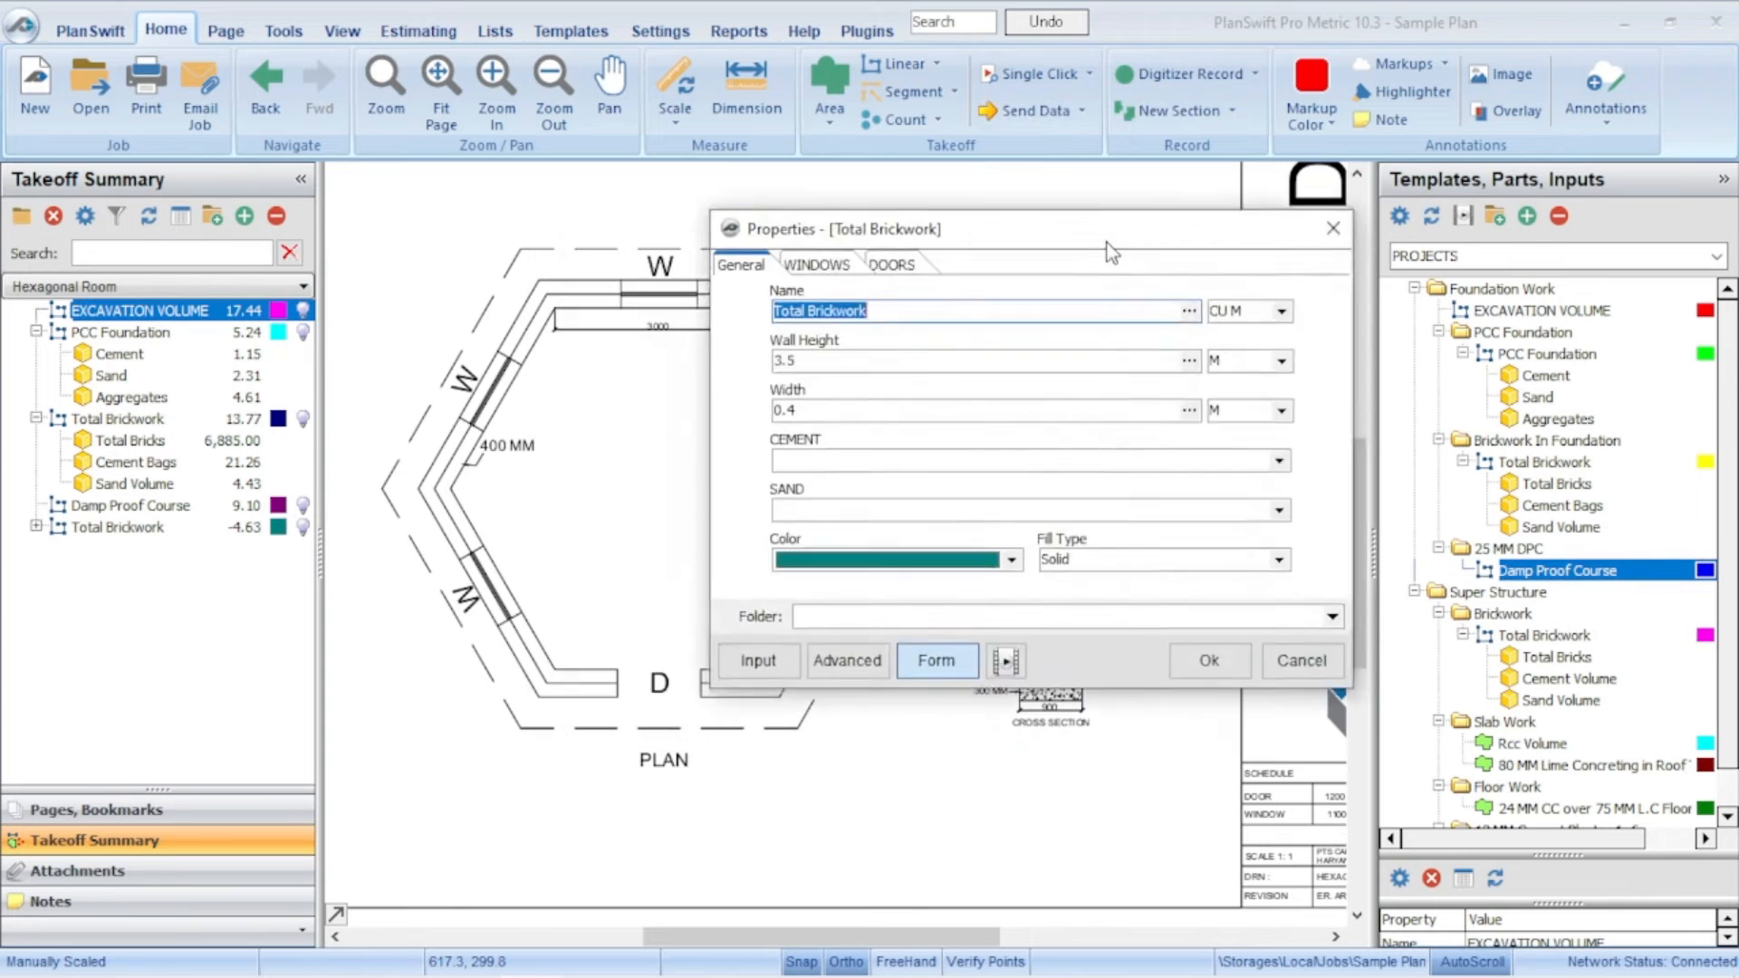
{"action": "left_click_drag", "start_coordinate": [1107, 243], "coordinate": [675, 68]}
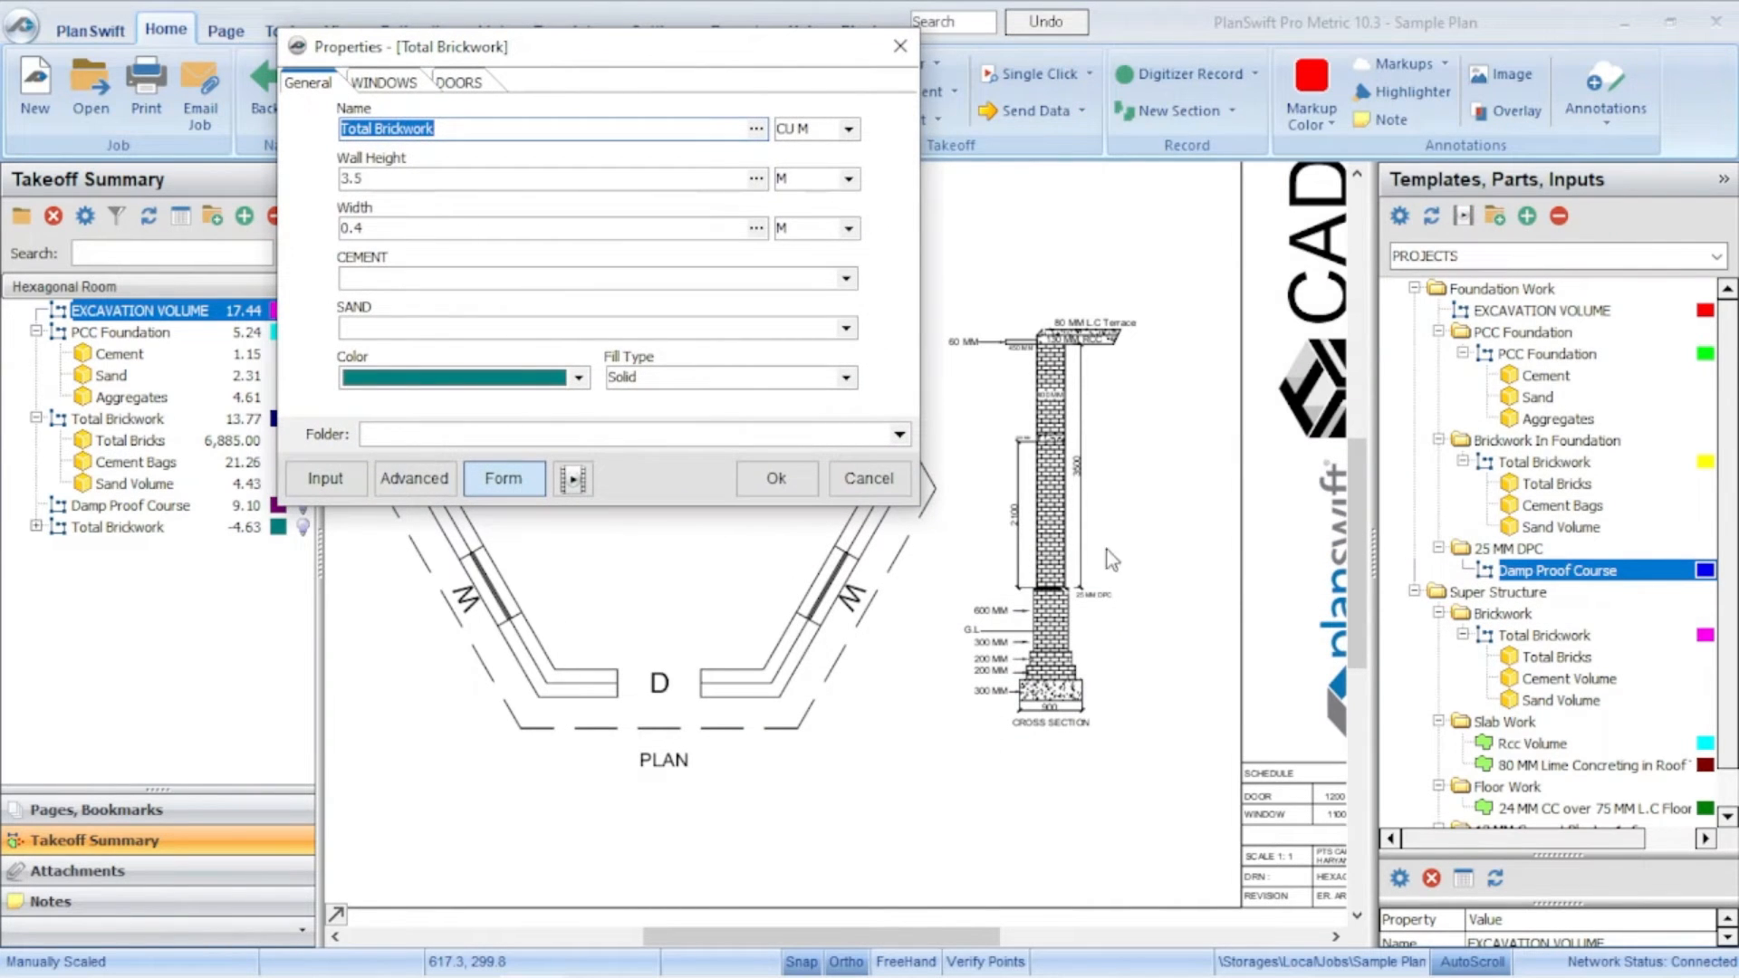
{"action": "left_click", "coordinate": [379, 181]}
{"action": "double_click", "coordinate": [406, 179]}
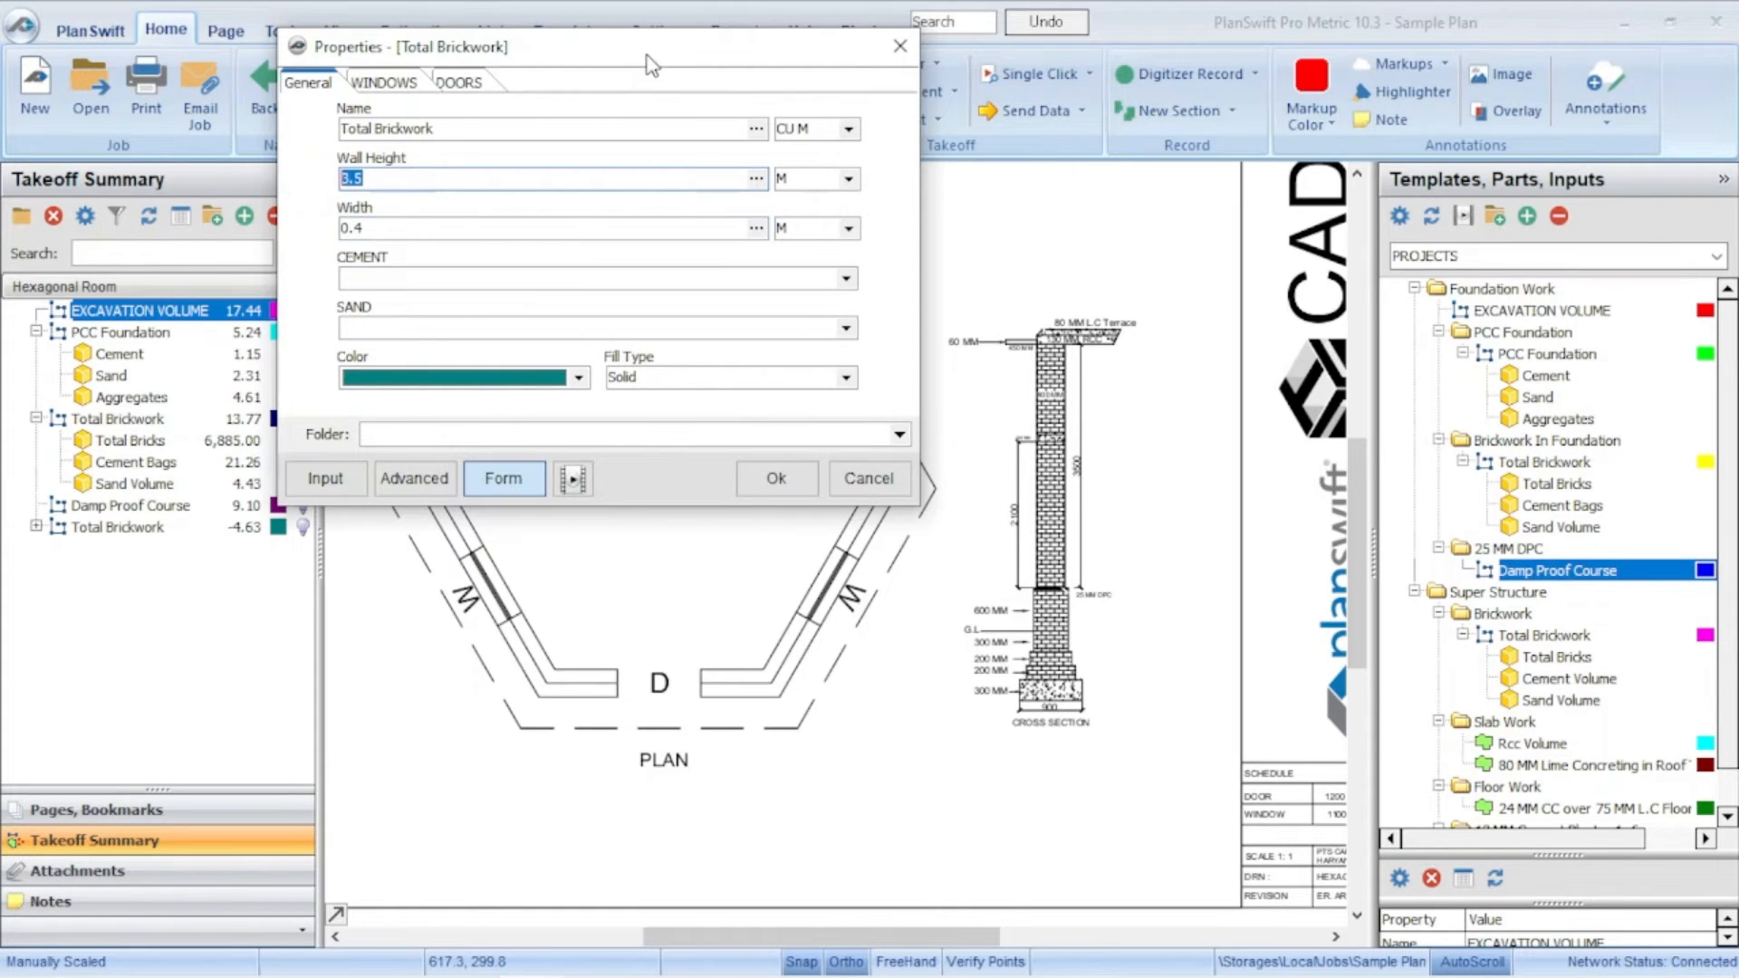
{"action": "left_click_drag", "start_coordinate": [644, 56], "coordinate": [1455, 104]}
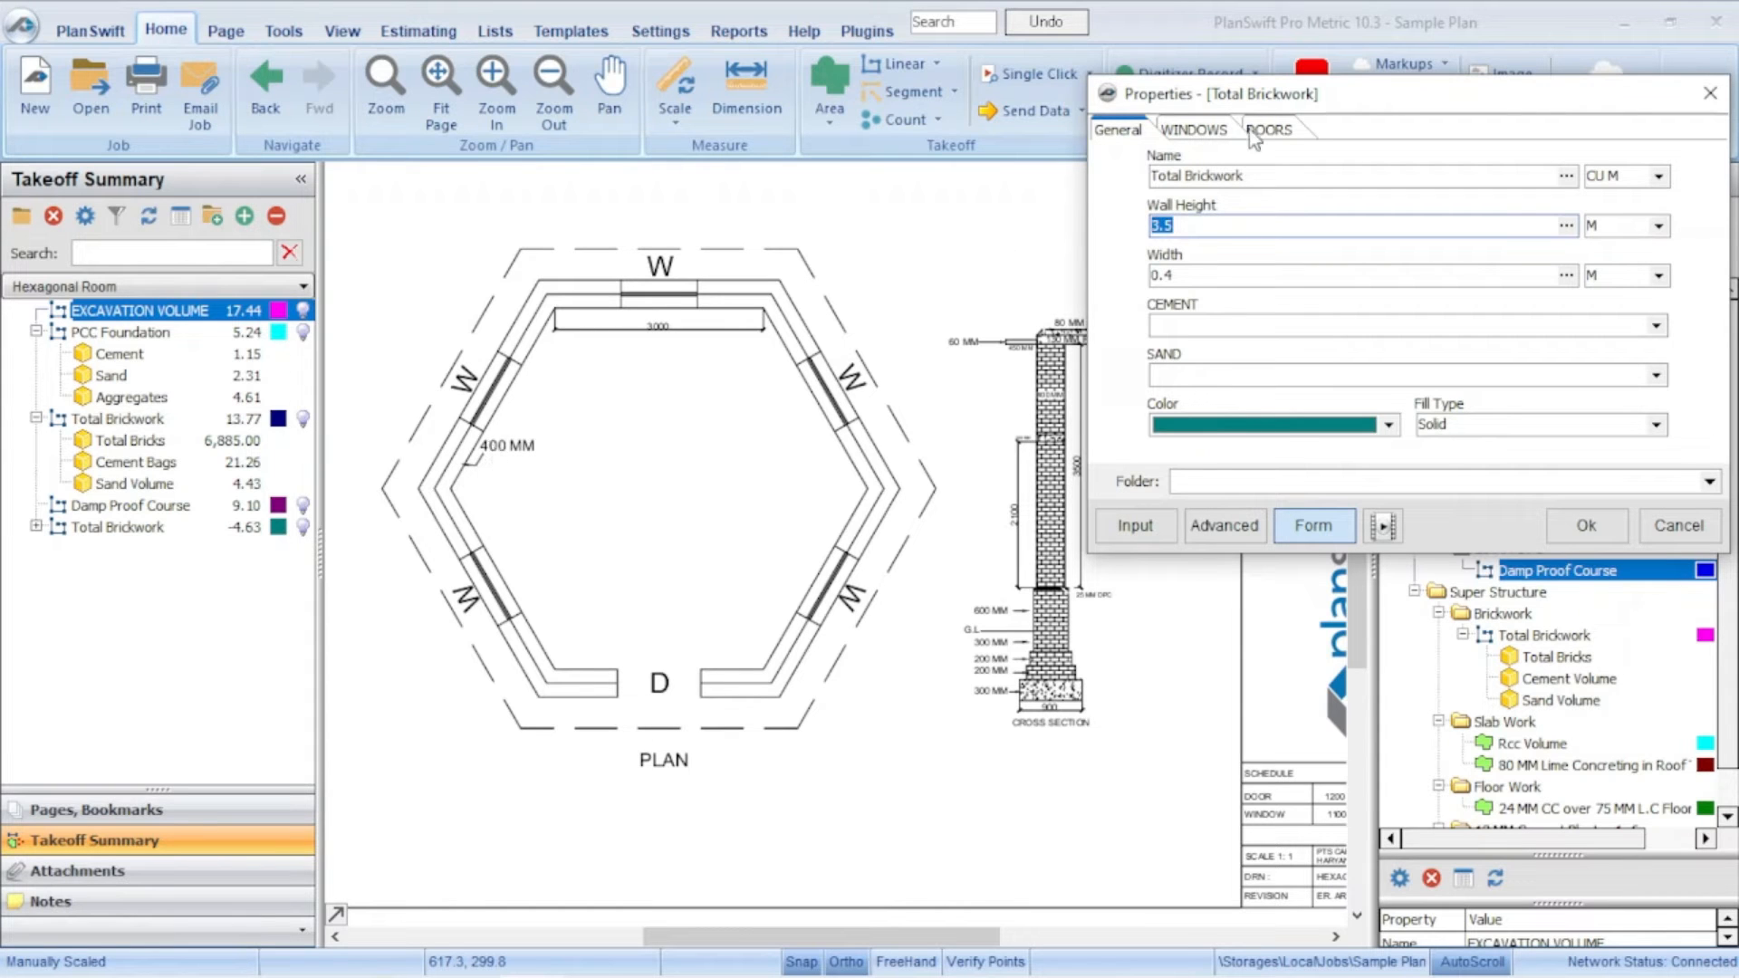
{"action": "left_click_drag", "start_coordinate": [1386, 105], "coordinate": [722, 30]}
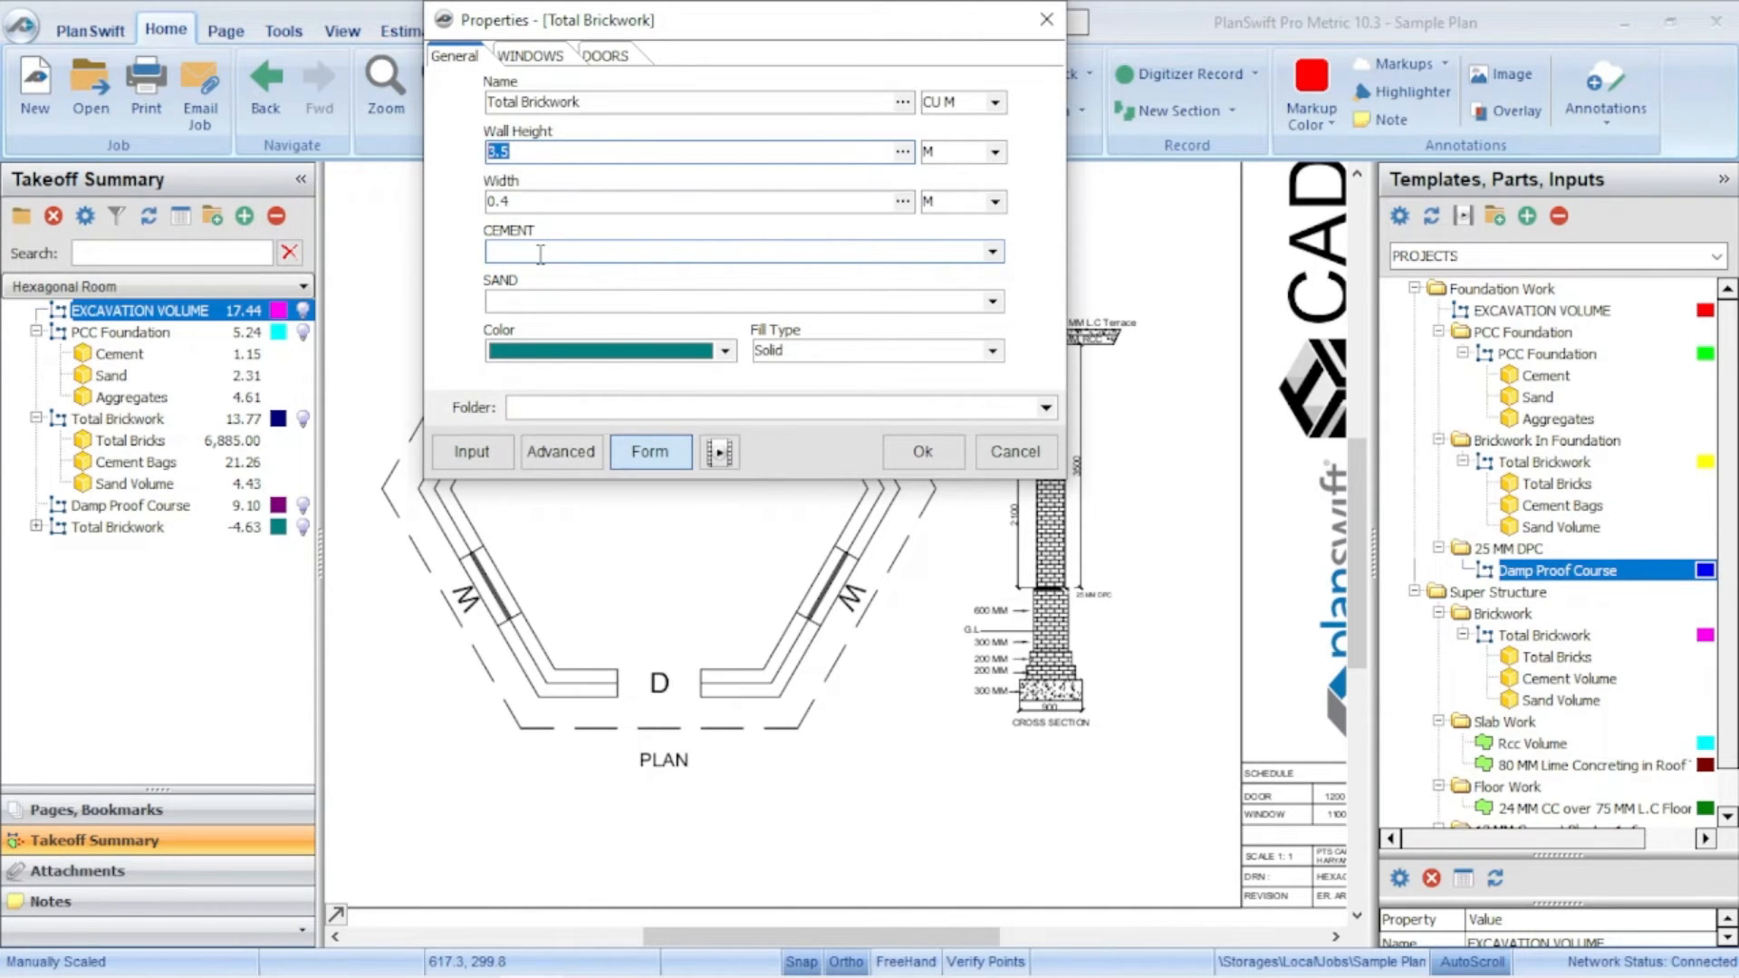
{"action": "left_click_drag", "start_coordinate": [754, 40], "coordinate": [606, 42]}
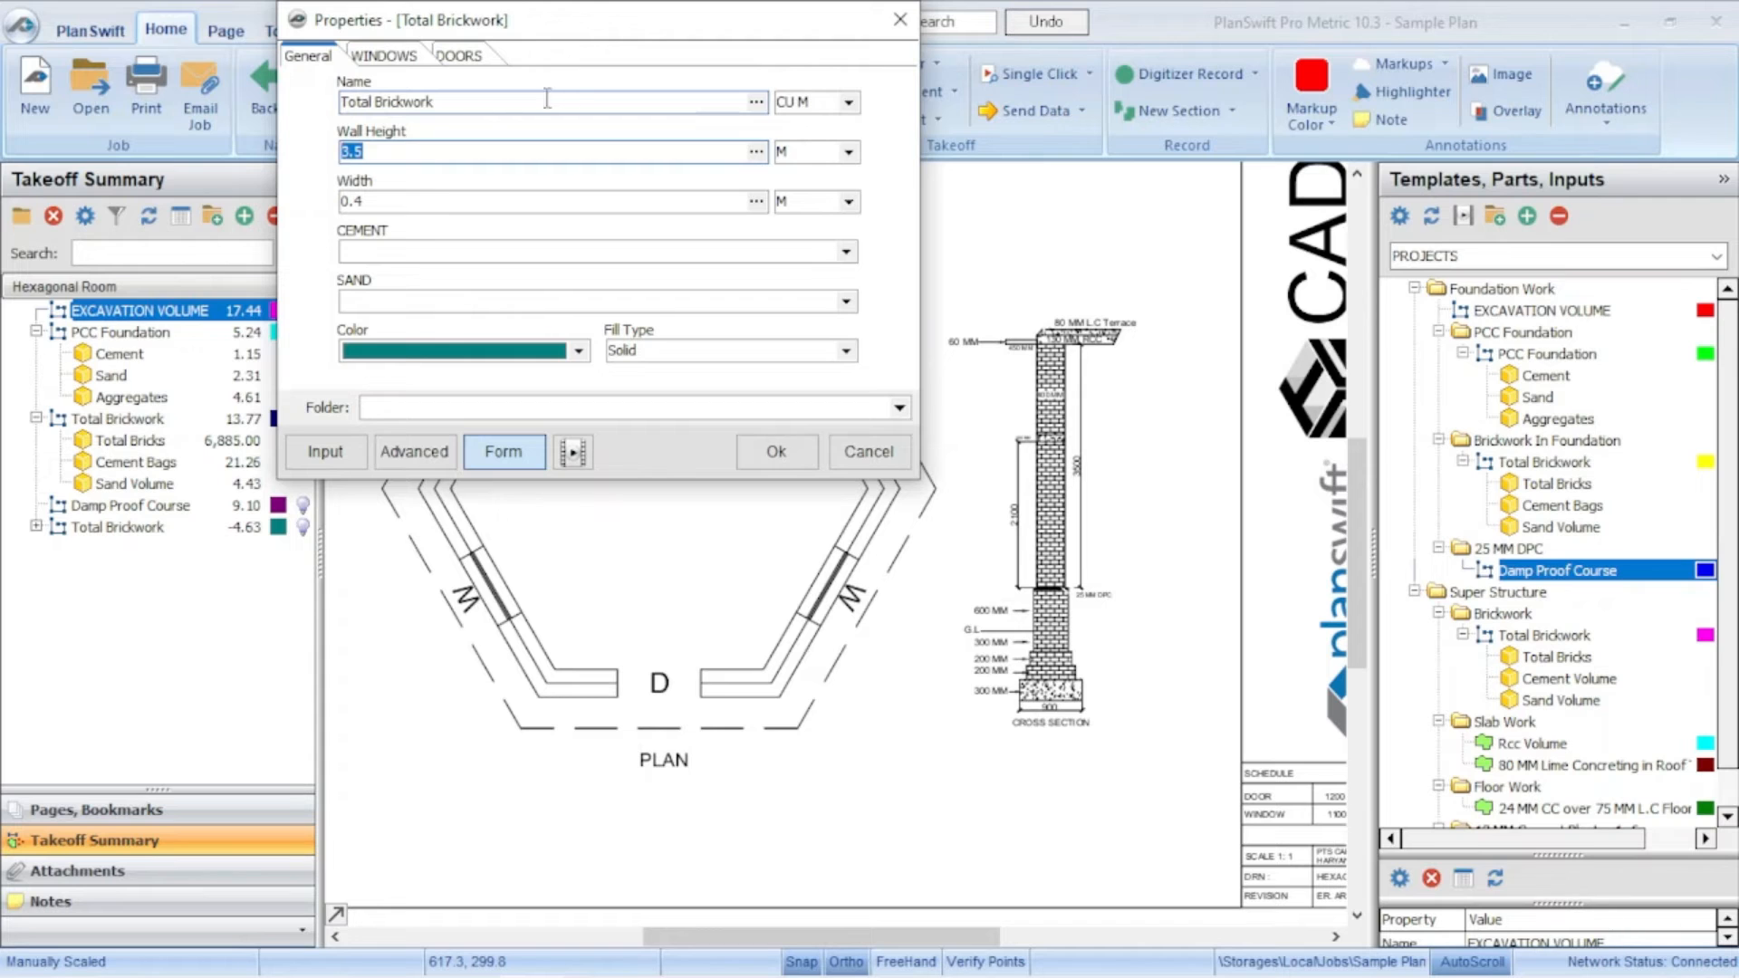
{"action": "left_click_drag", "start_coordinate": [622, 28], "coordinate": [645, 25]}
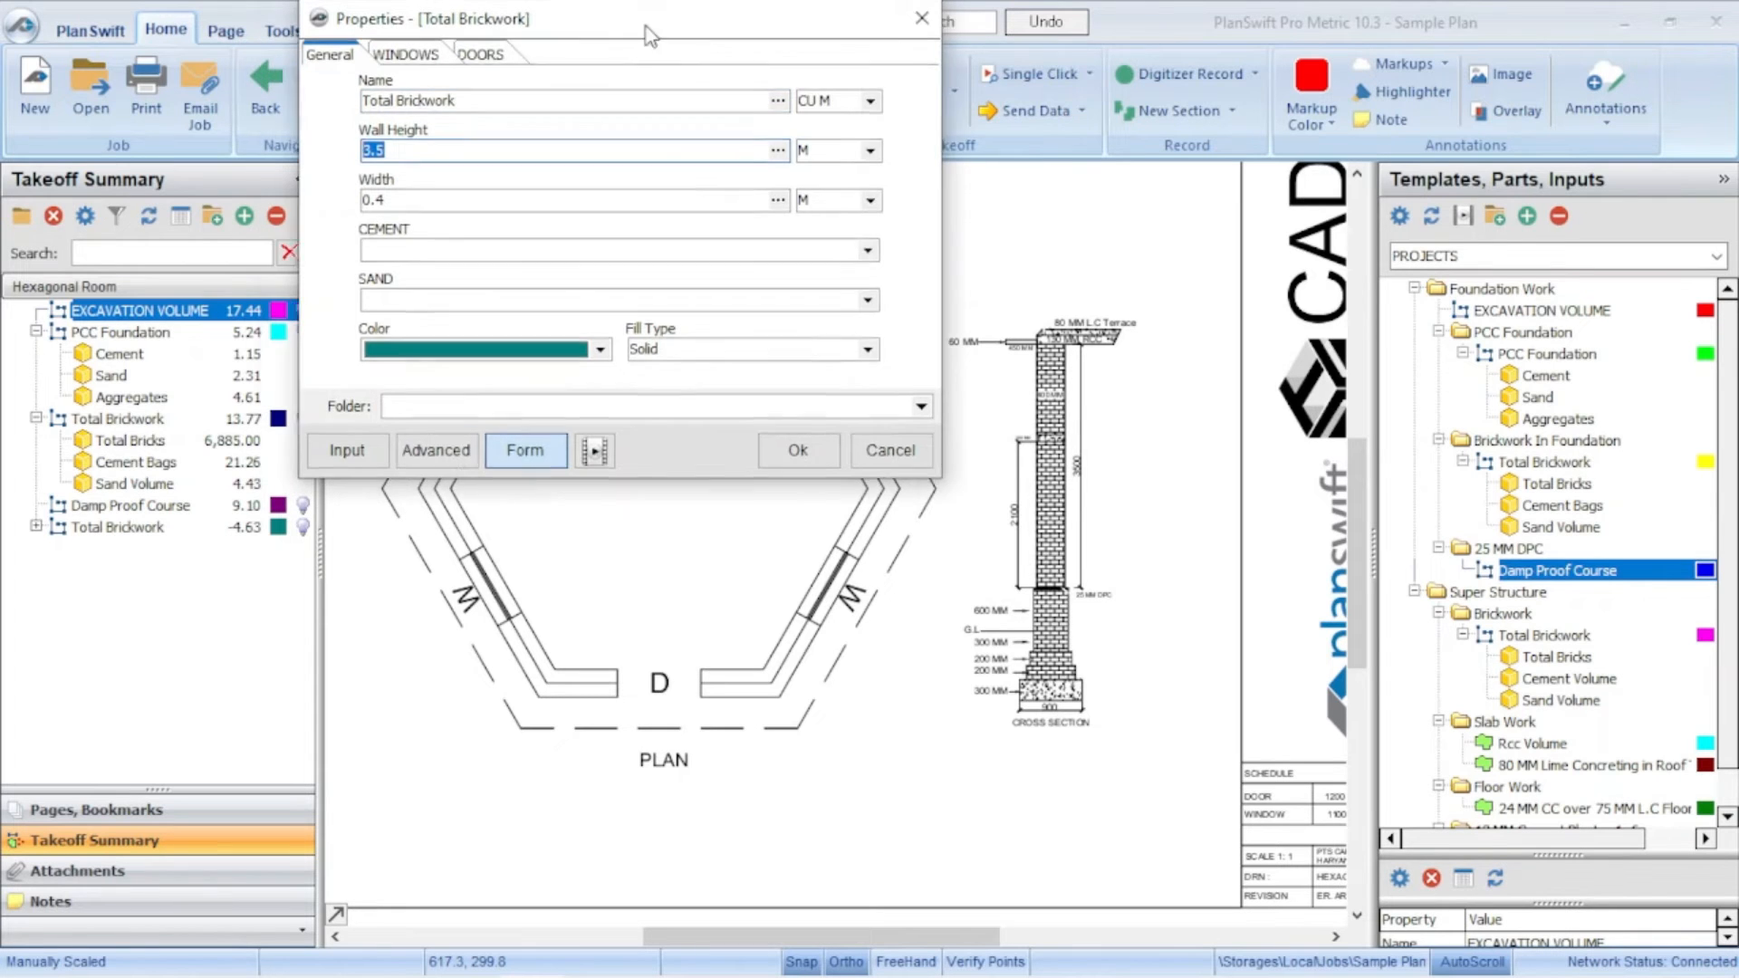
Step: Set the superstructure brickwork's mortar mix to cement 1 and sand 6
{"action": "left_click", "coordinate": [397, 253]}
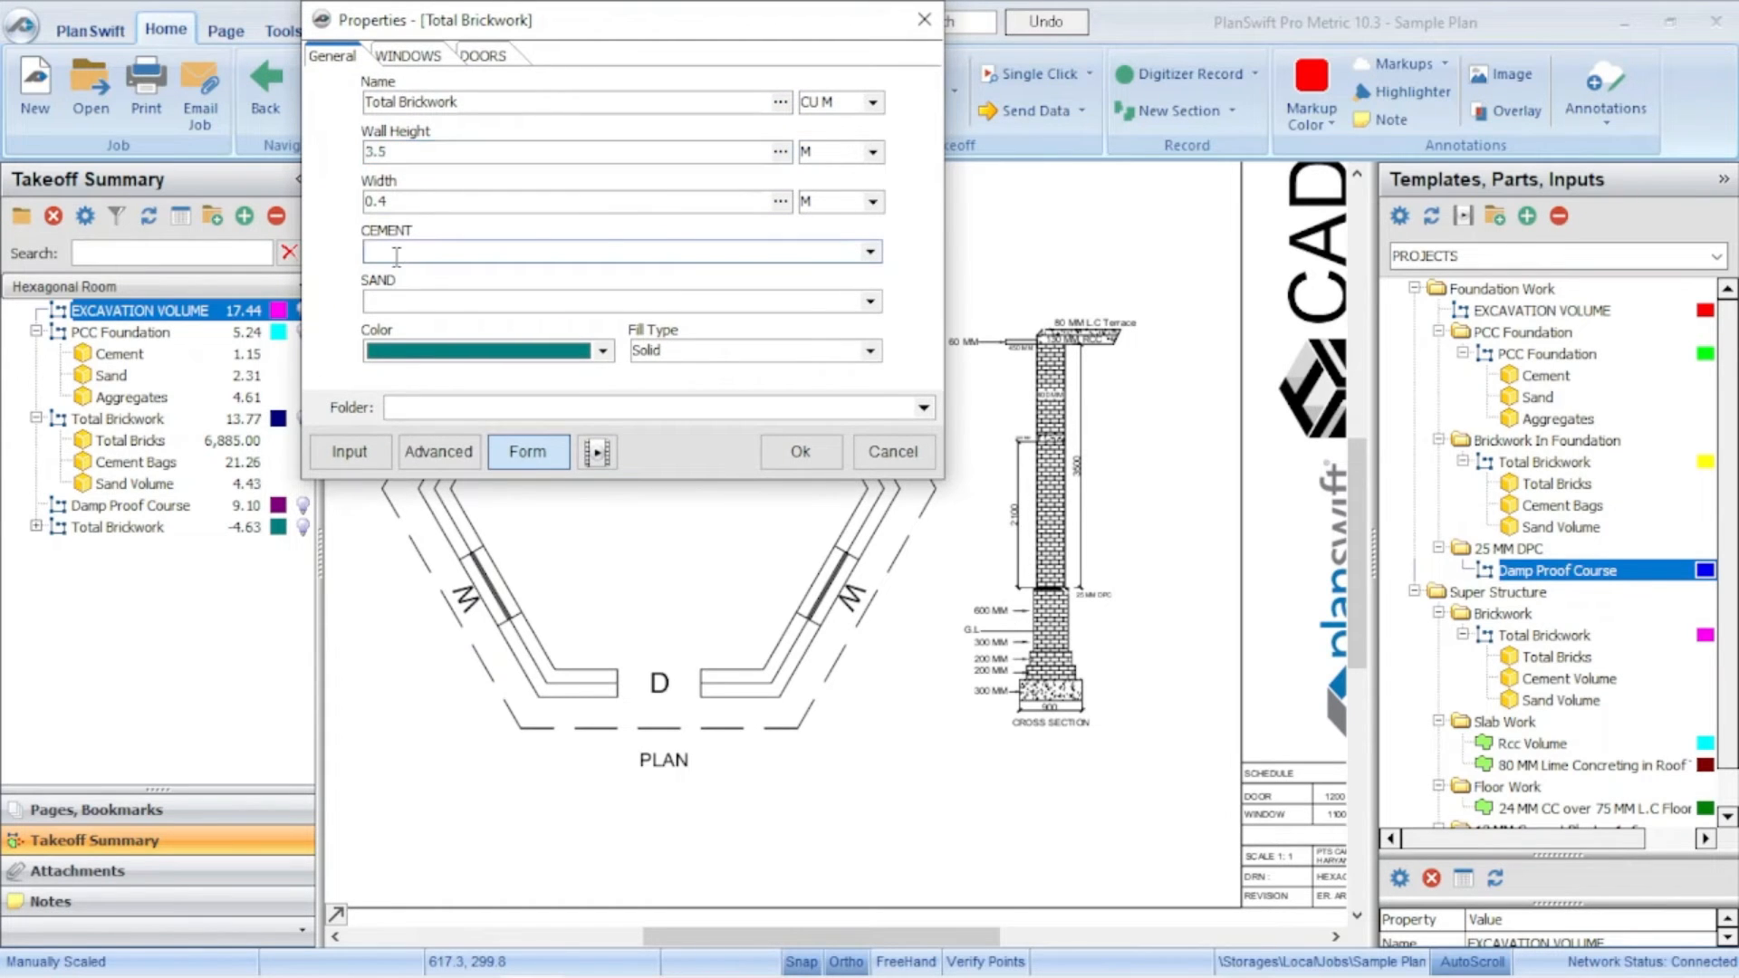
{"action": "left_click", "coordinate": [870, 251]}
{"action": "left_click", "coordinate": [450, 292]}
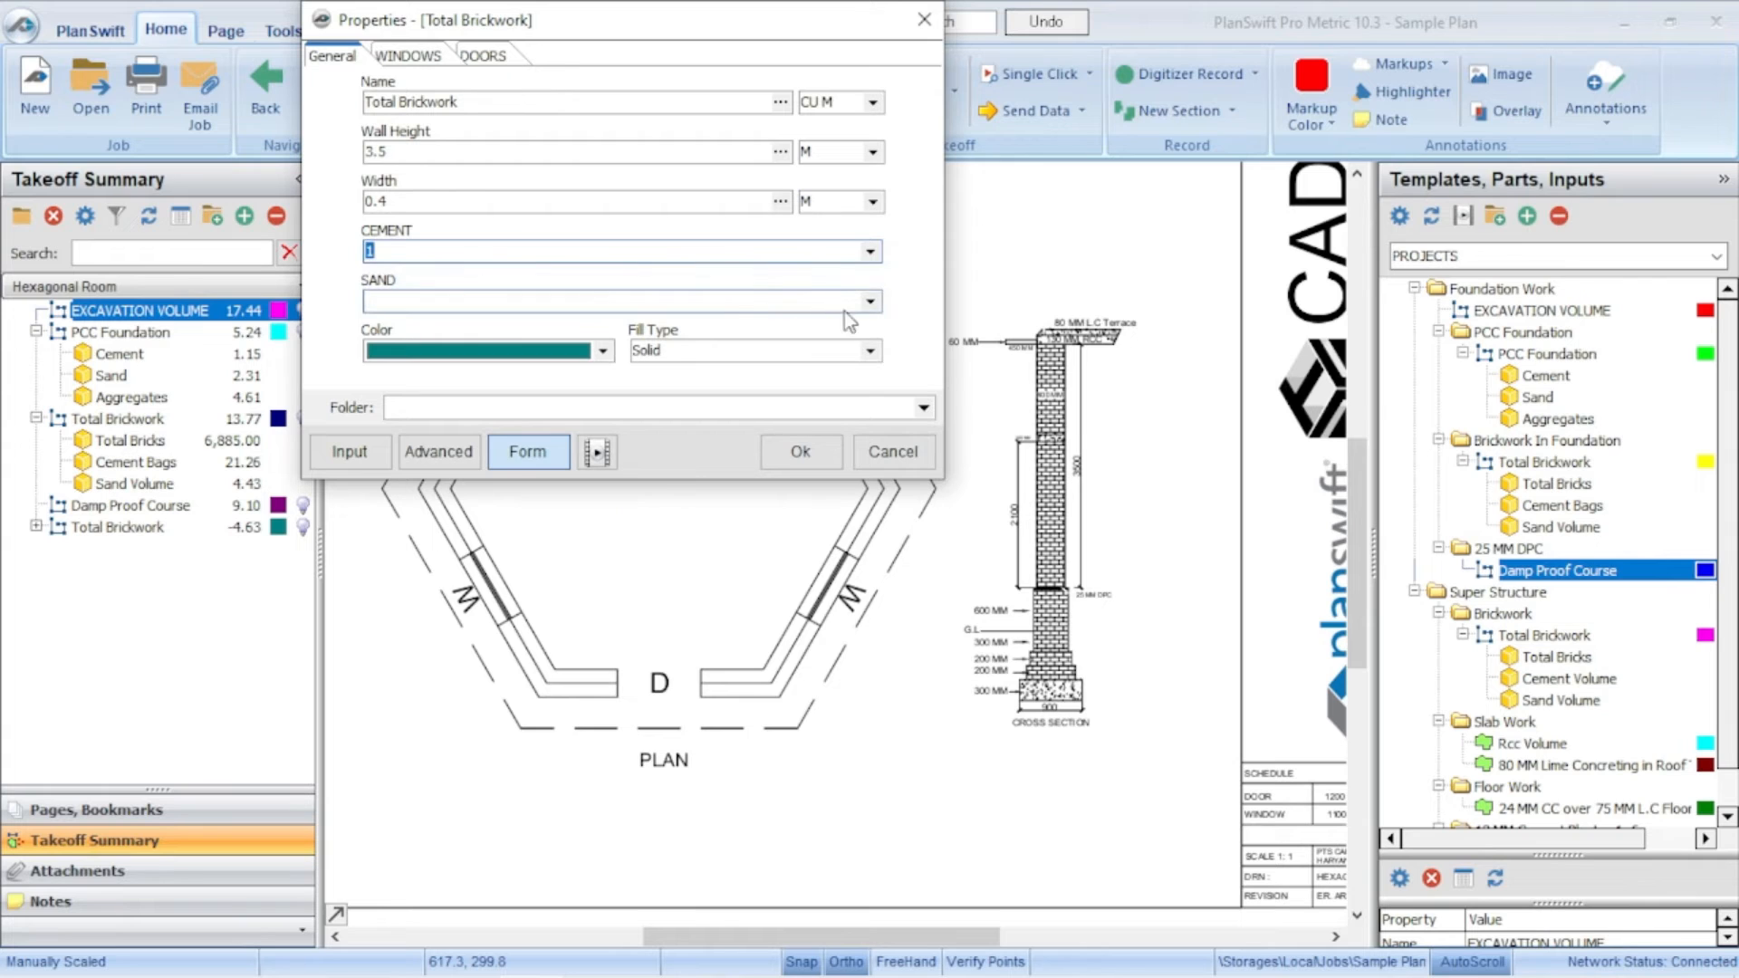
{"action": "left_click", "coordinate": [865, 302]}
{"action": "left_click", "coordinate": [393, 390]}
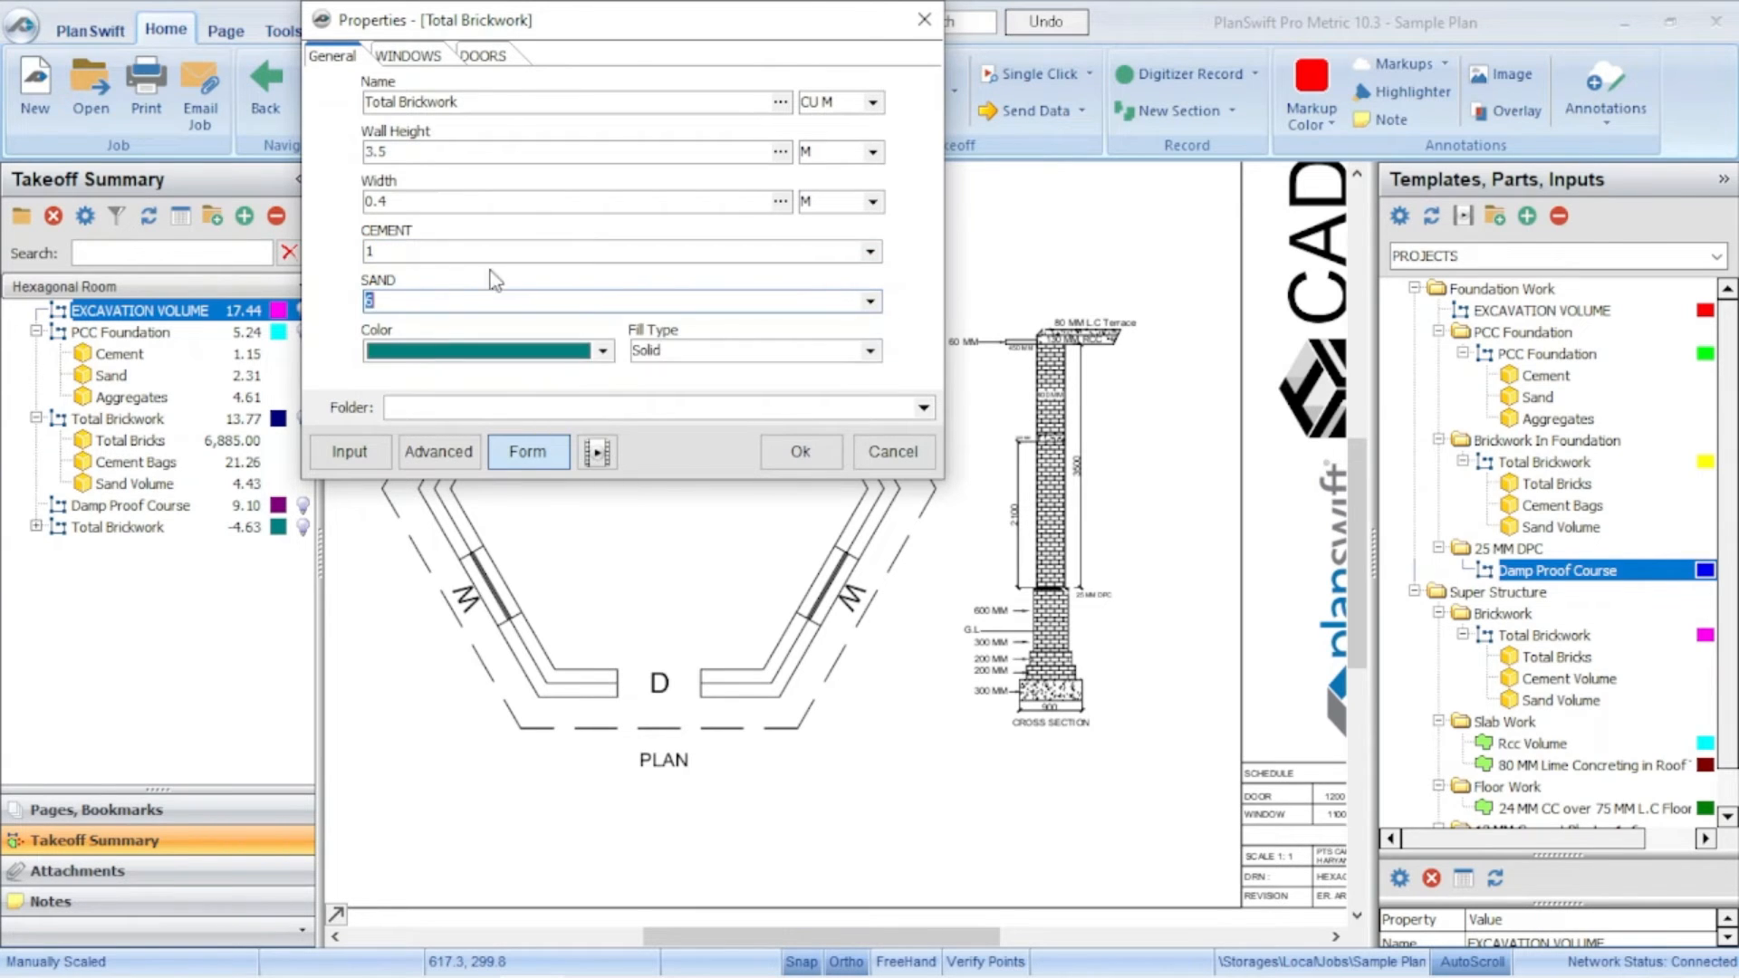
Step: Review the window and door deduction values of the superstructure brickwork, and accept the takeoff properties
{"action": "left_click", "coordinate": [410, 58]}
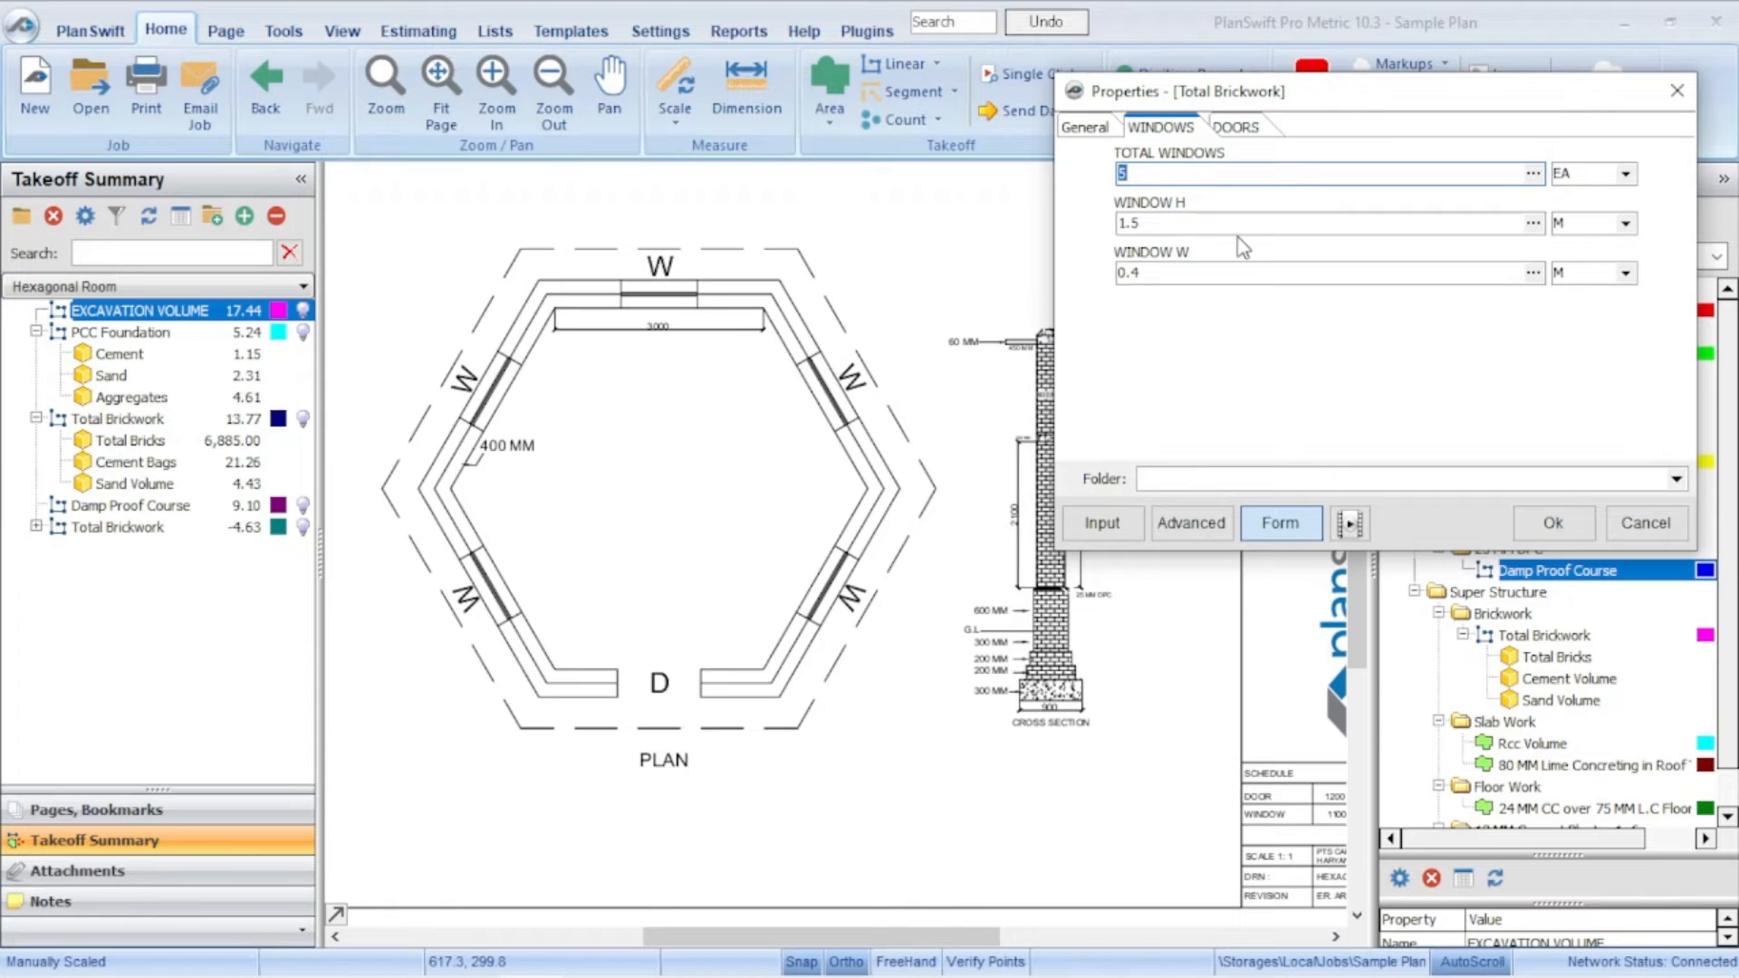
{"action": "left_click", "coordinate": [1251, 129]}
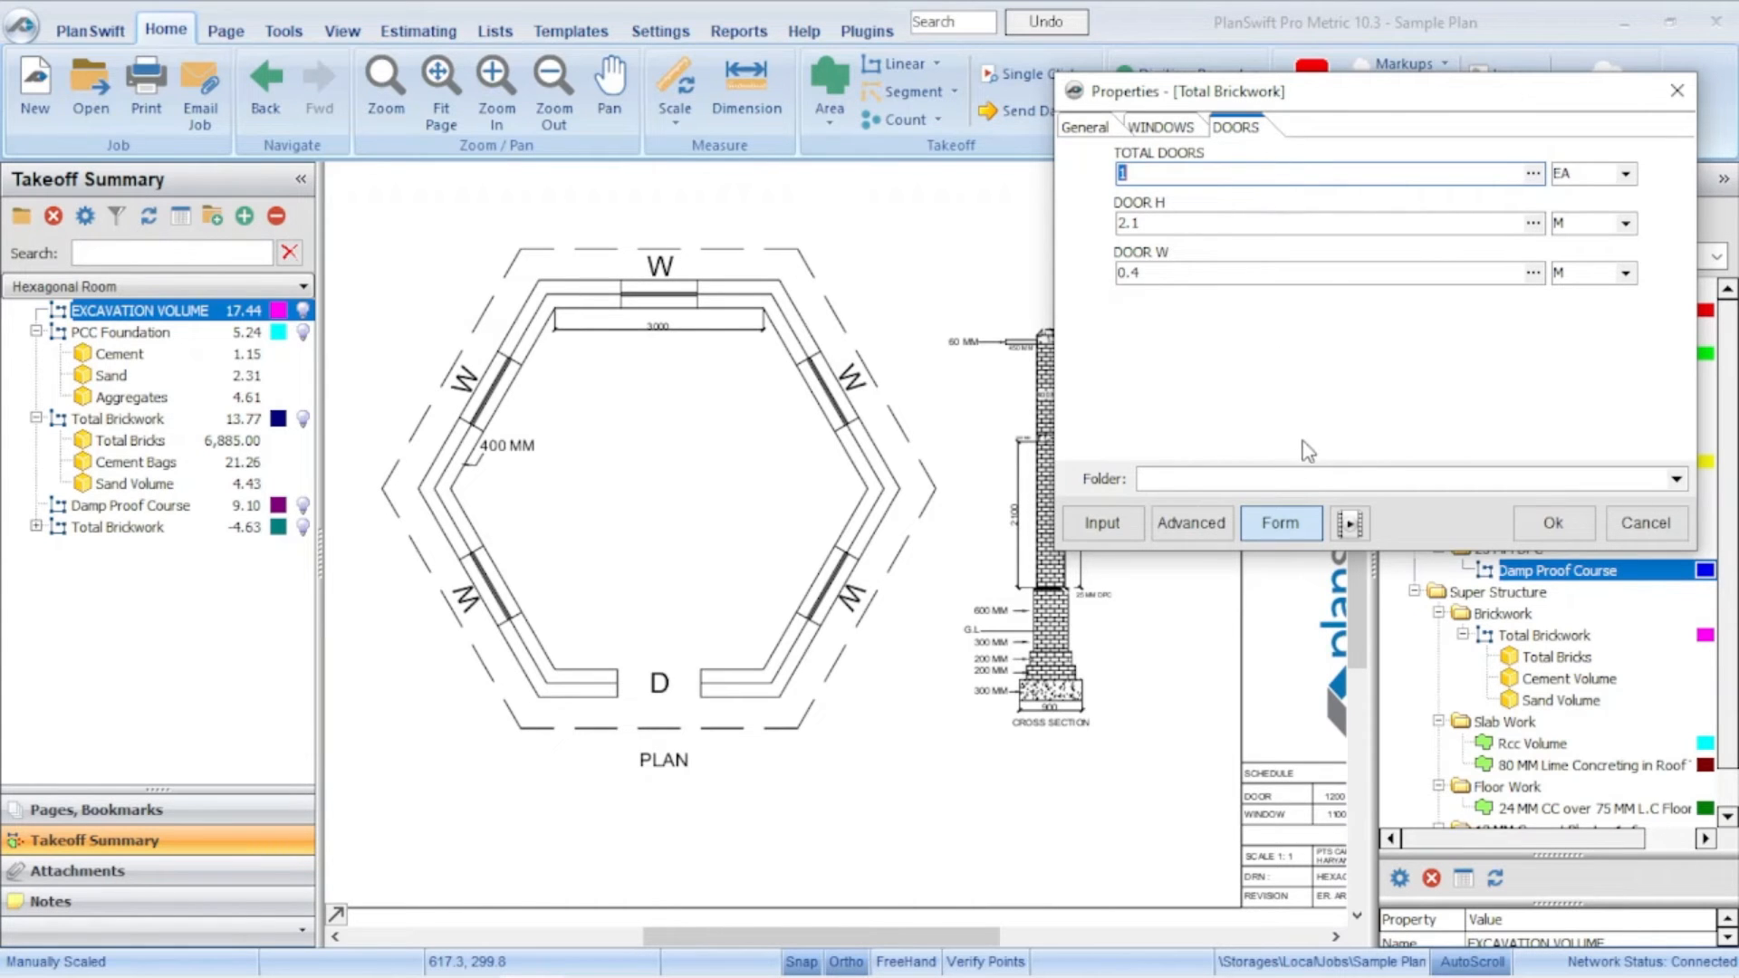
{"action": "left_click", "coordinate": [1554, 525]}
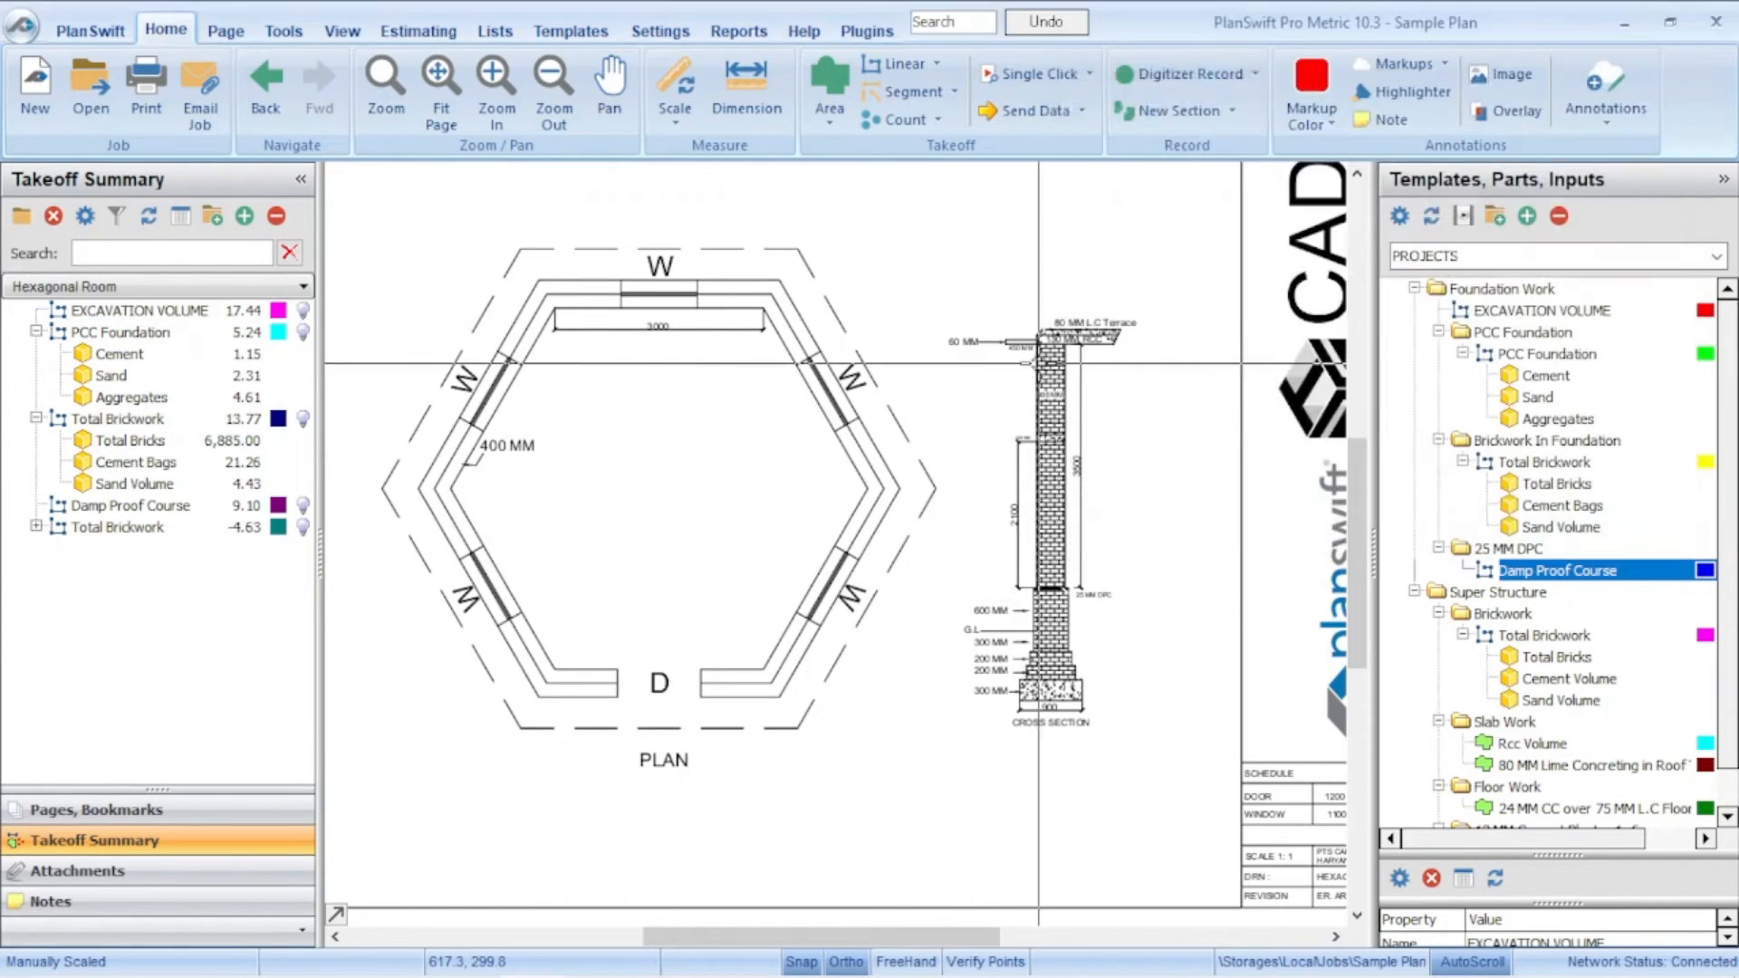
Step: Trace the superstructure brickwork along the centre line of the hexagon's top wall and upper-right wall
{"action": "scroll", "coordinate": [546, 298], "scroll_direction": "up", "scroll_amount": 5}
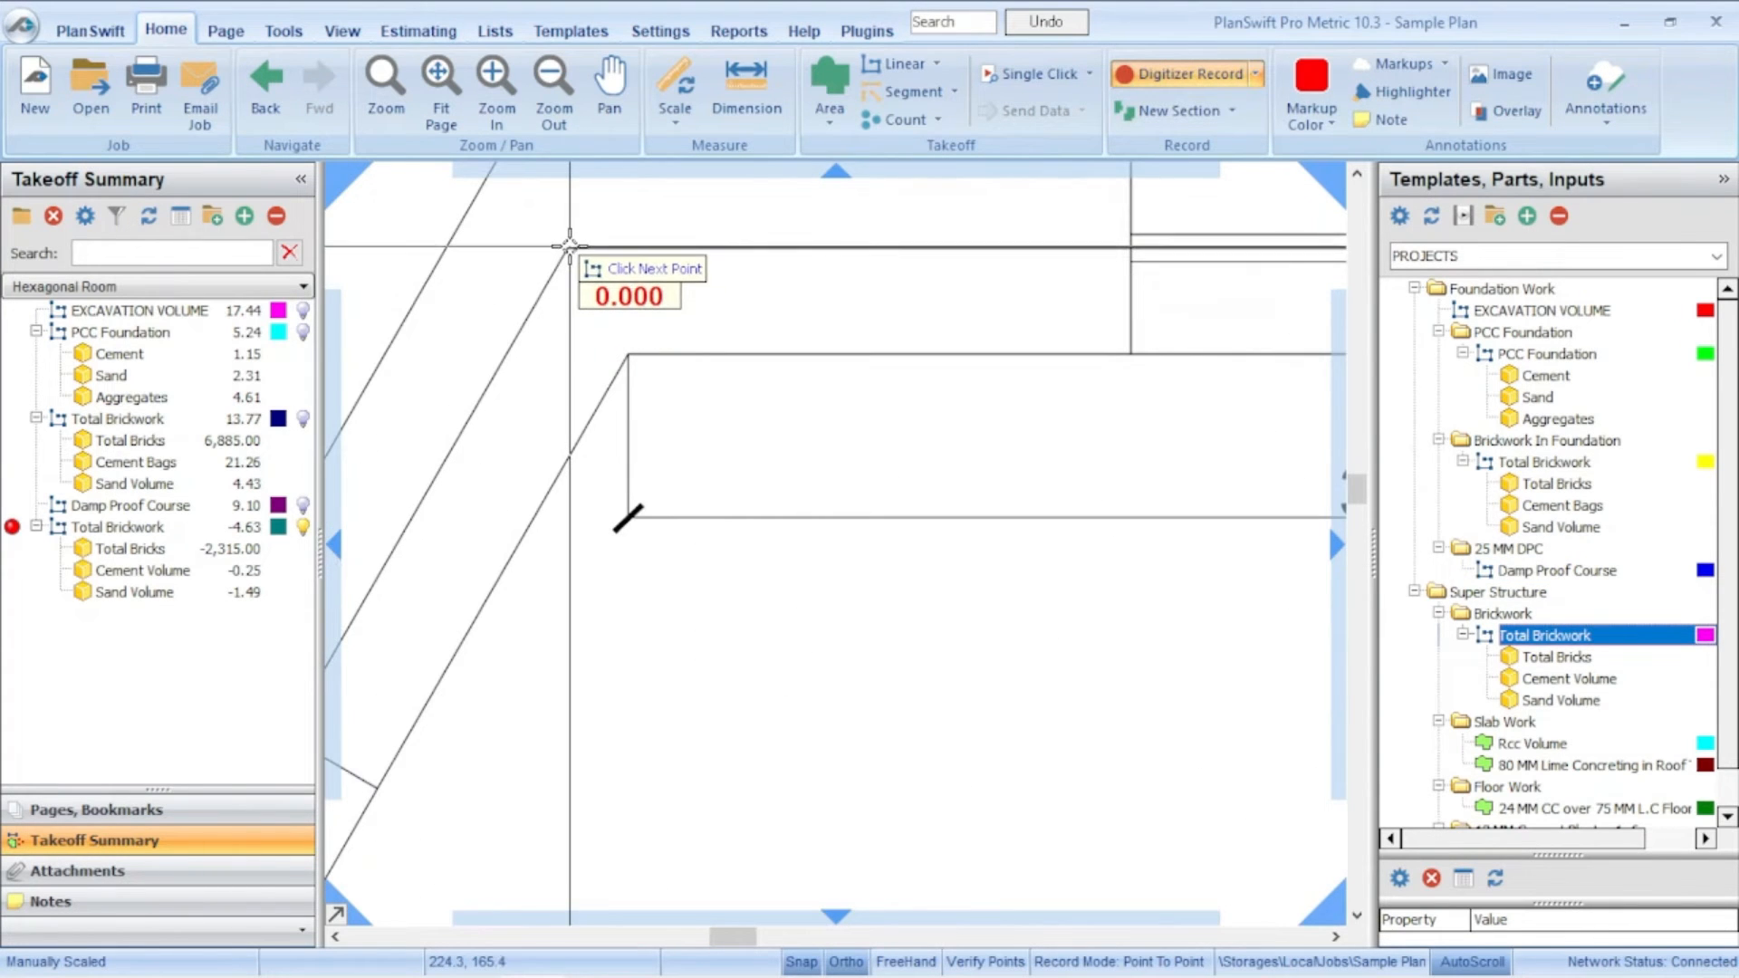
{"action": "scroll", "coordinate": [579, 248], "scroll_direction": "down", "scroll_amount": 5}
{"action": "left_click", "coordinate": [603, 251]}
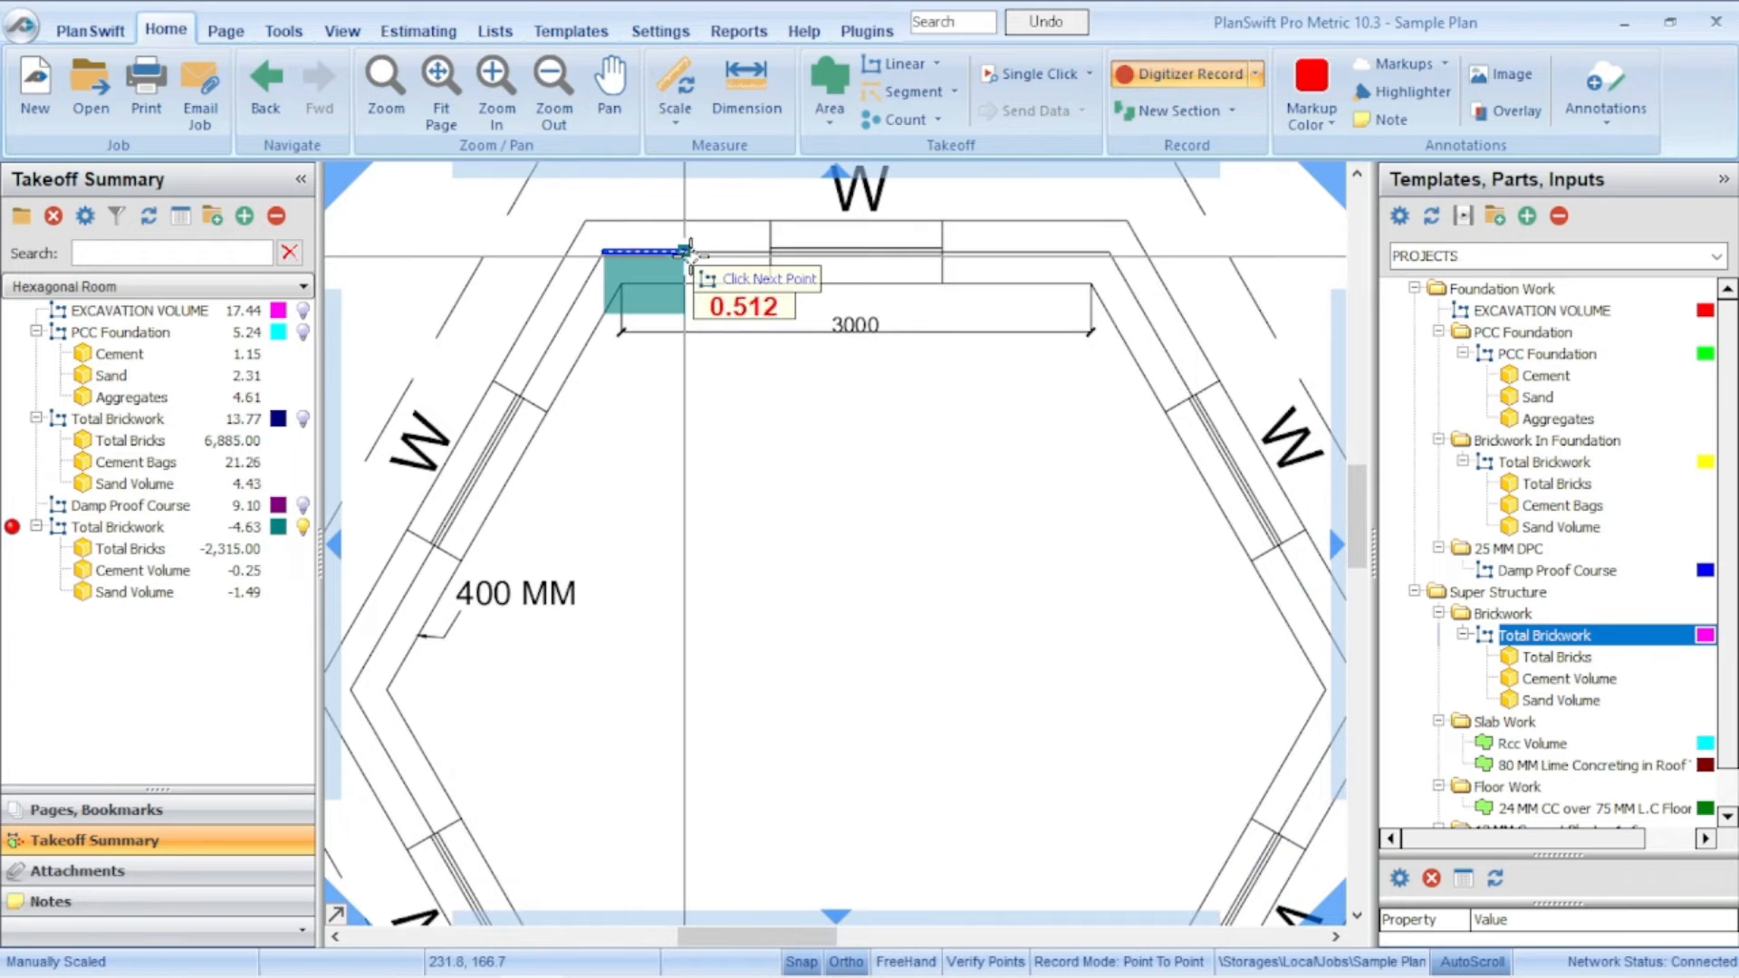
{"action": "left_click", "coordinate": [1111, 251]}
{"action": "scroll", "coordinate": [1118, 271], "scroll_direction": "down", "scroll_amount": 4}
{"action": "scroll", "coordinate": [1101, 444], "scroll_direction": "up", "scroll_amount": 4}
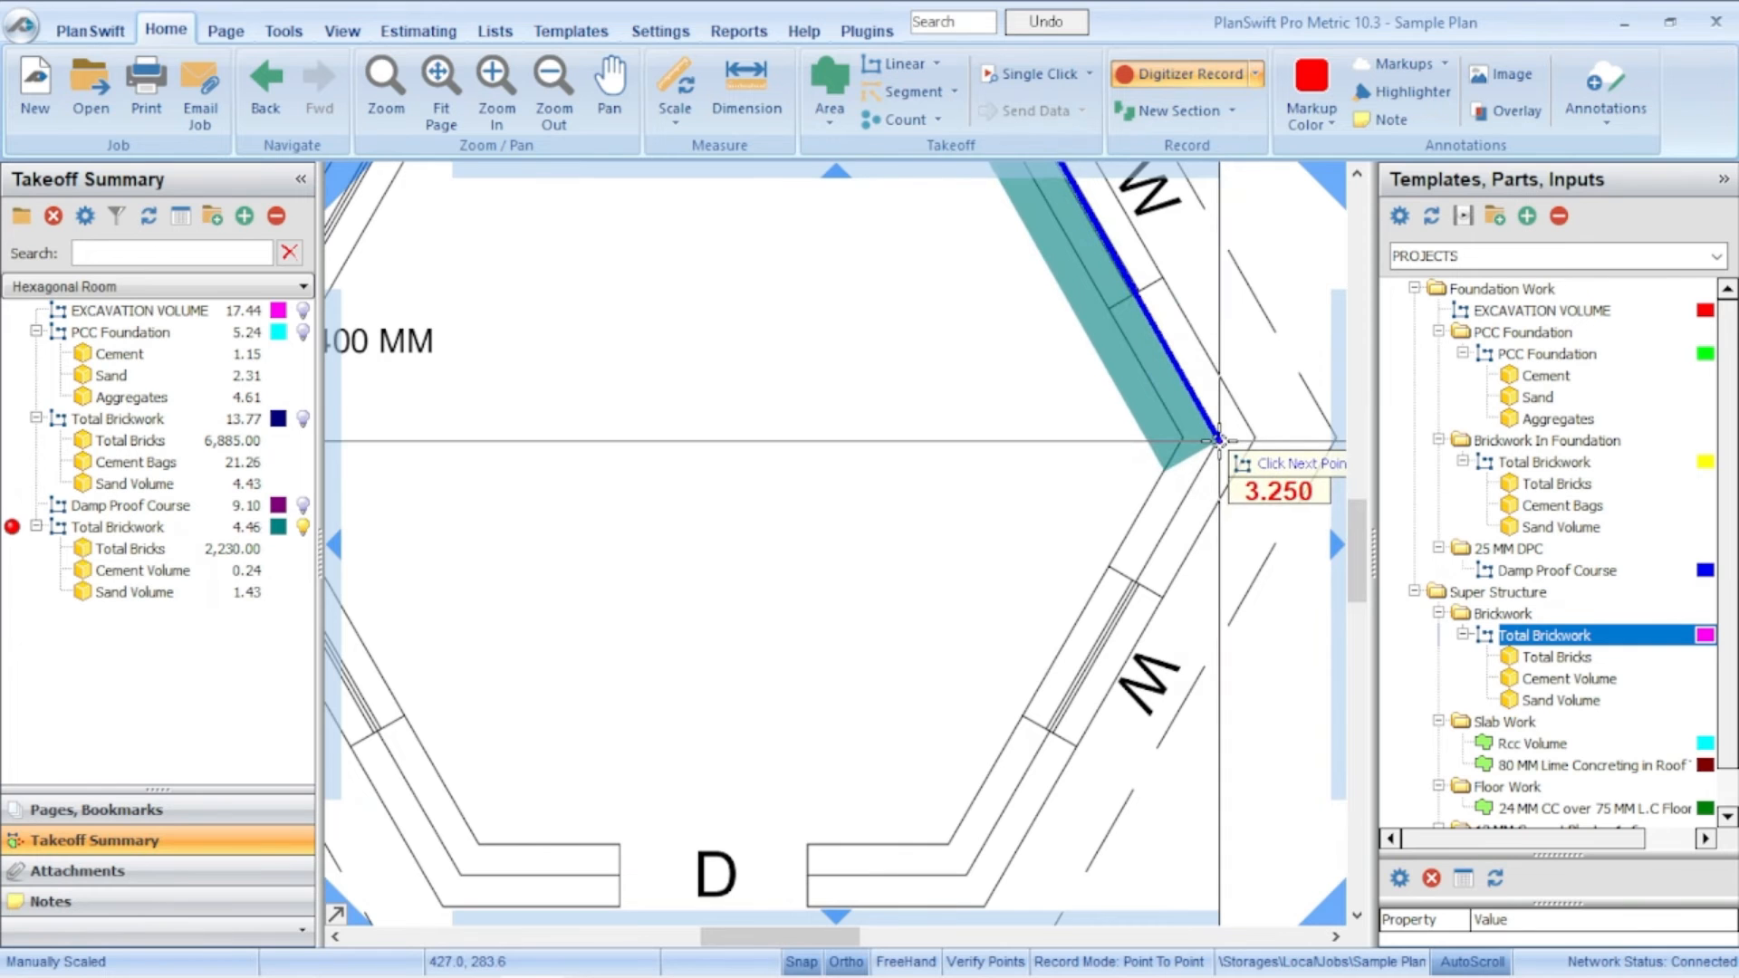
{"action": "left_click", "coordinate": [1219, 442]}
Step: Continue the brickwork takeoff along the lower-right wall and across the door opening to the plan's lower-left corner
{"action": "scroll", "coordinate": [1186, 534], "scroll_direction": "down", "scroll_amount": 4}
{"action": "scroll", "coordinate": [1118, 630], "scroll_direction": "up", "scroll_amount": 5}
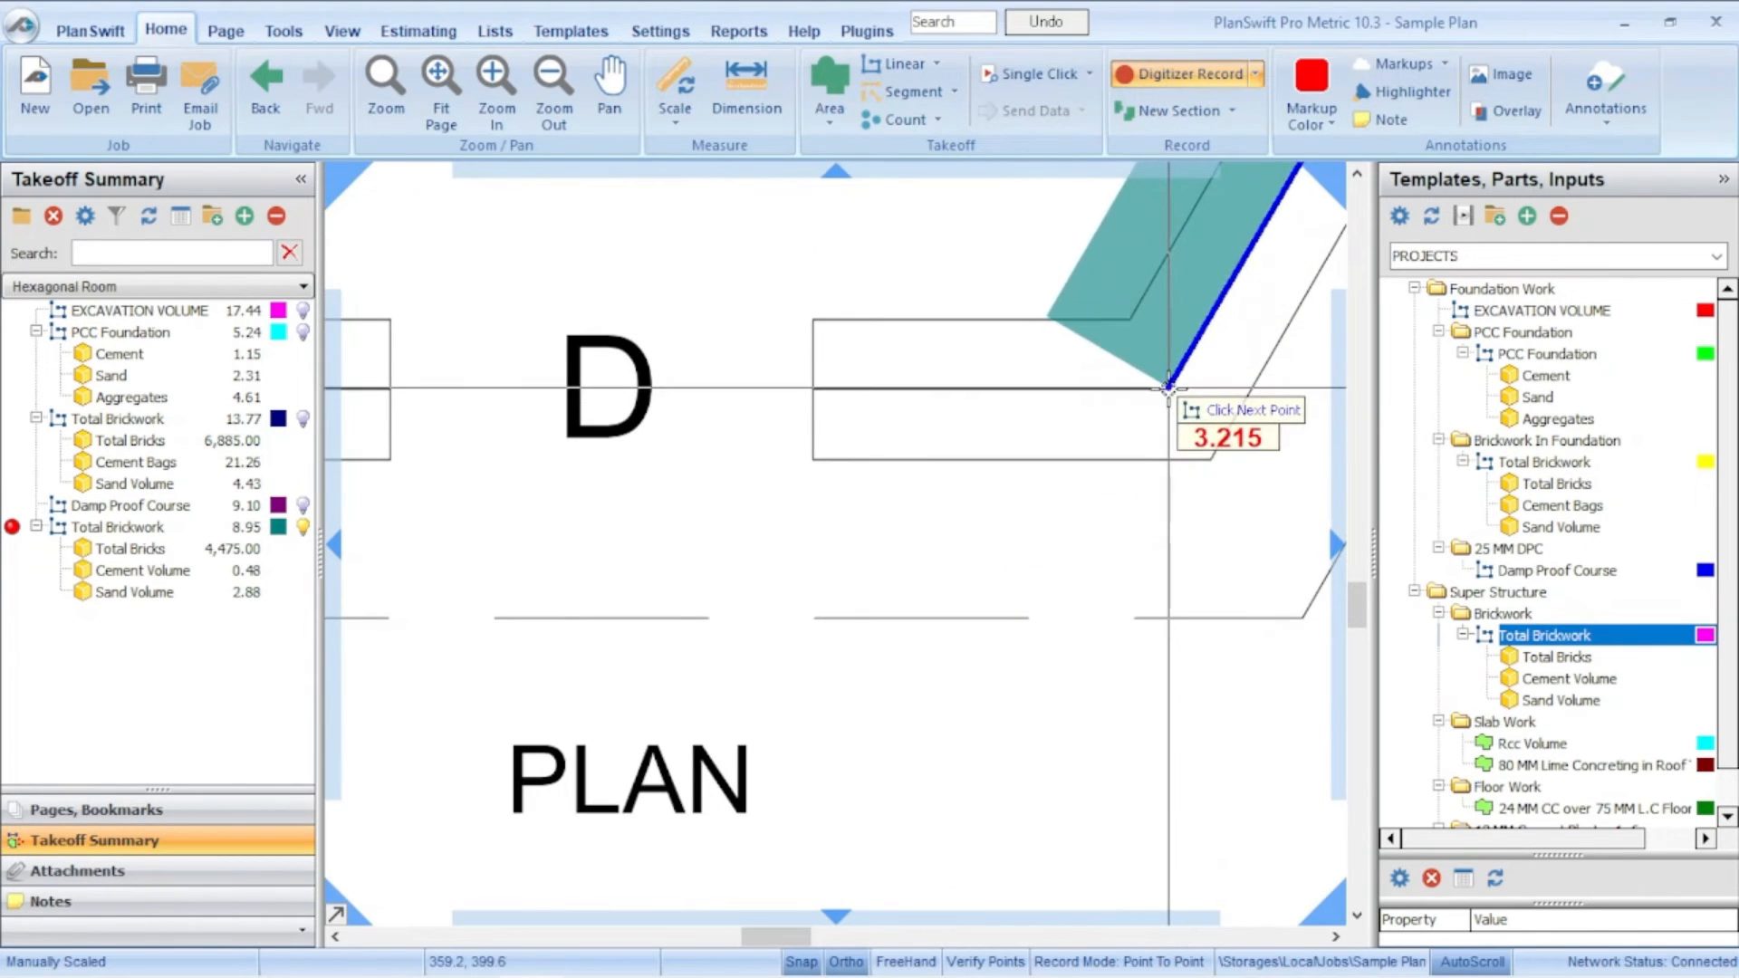
{"action": "left_click", "coordinate": [1168, 388]}
{"action": "scroll", "coordinate": [1160, 388], "scroll_direction": "down", "scroll_amount": 3}
{"action": "scroll", "coordinate": [1042, 390], "scroll_direction": "up", "scroll_amount": 4}
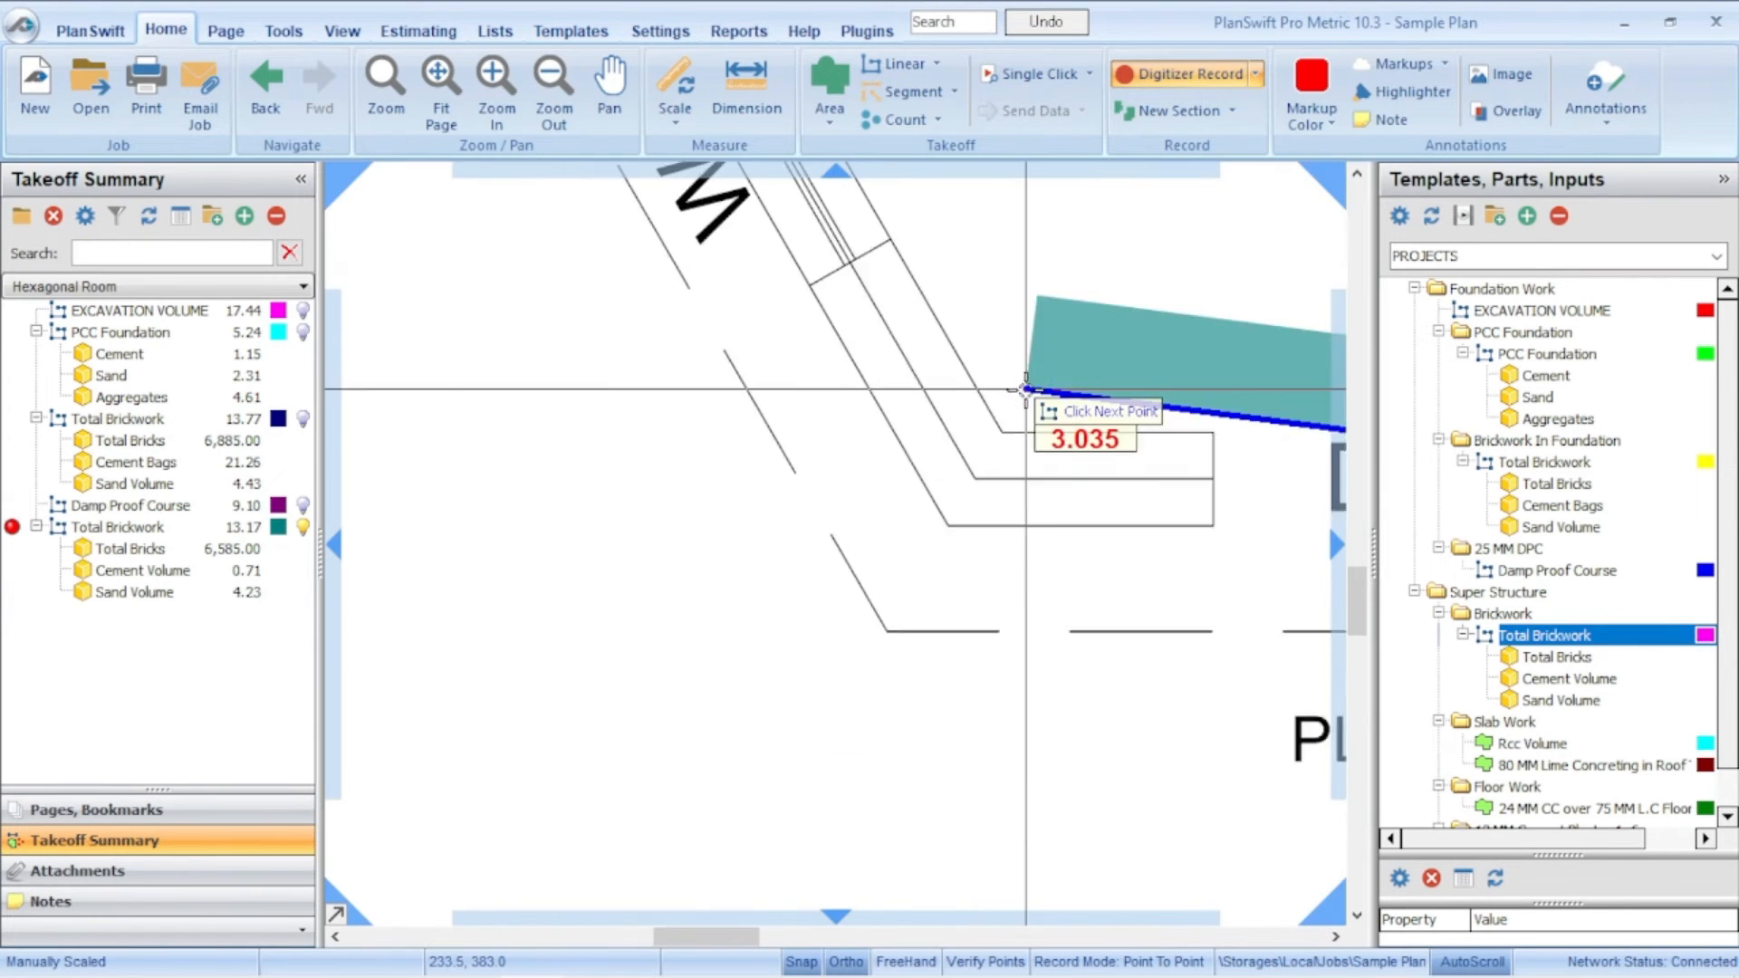
{"action": "scroll", "coordinate": [1026, 390], "scroll_direction": "up", "scroll_amount": 1}
{"action": "scroll", "coordinate": [956, 530], "scroll_direction": "up", "scroll_amount": 2}
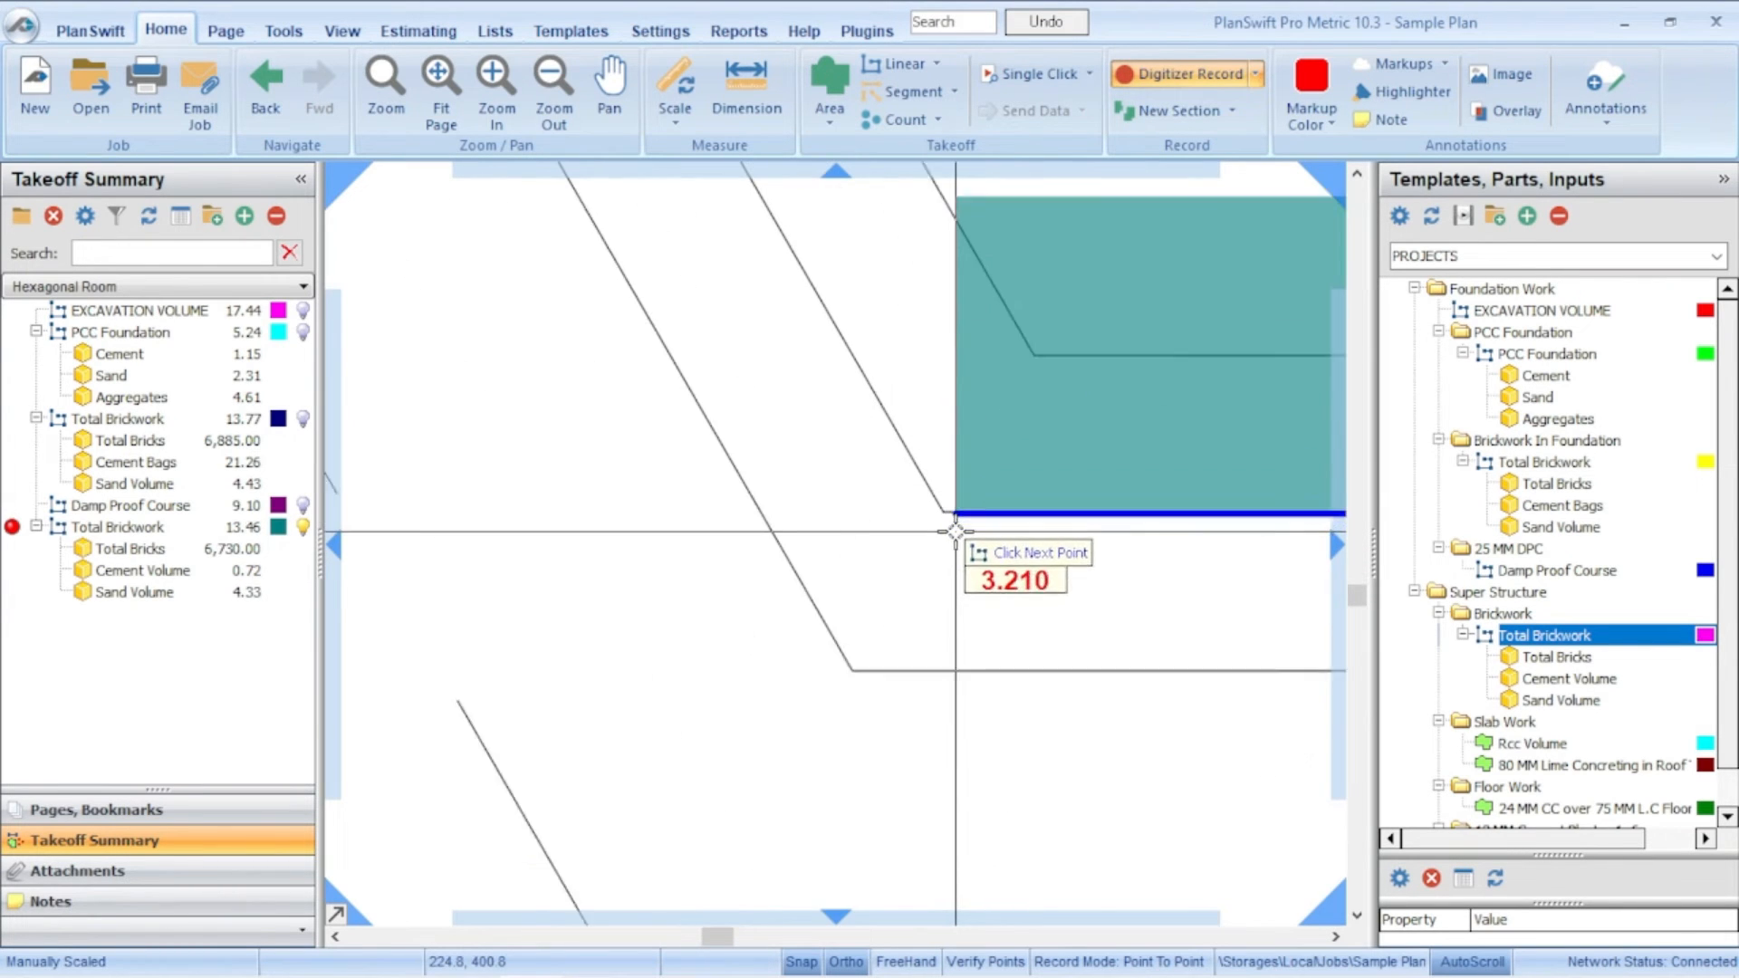
{"action": "left_click", "coordinate": [955, 529]}
Step: Trace the two left walls back to the starting corner to close the brickwork hexagon, and stop recording
{"action": "scroll", "coordinate": [941, 535], "scroll_direction": "down", "scroll_amount": 2}
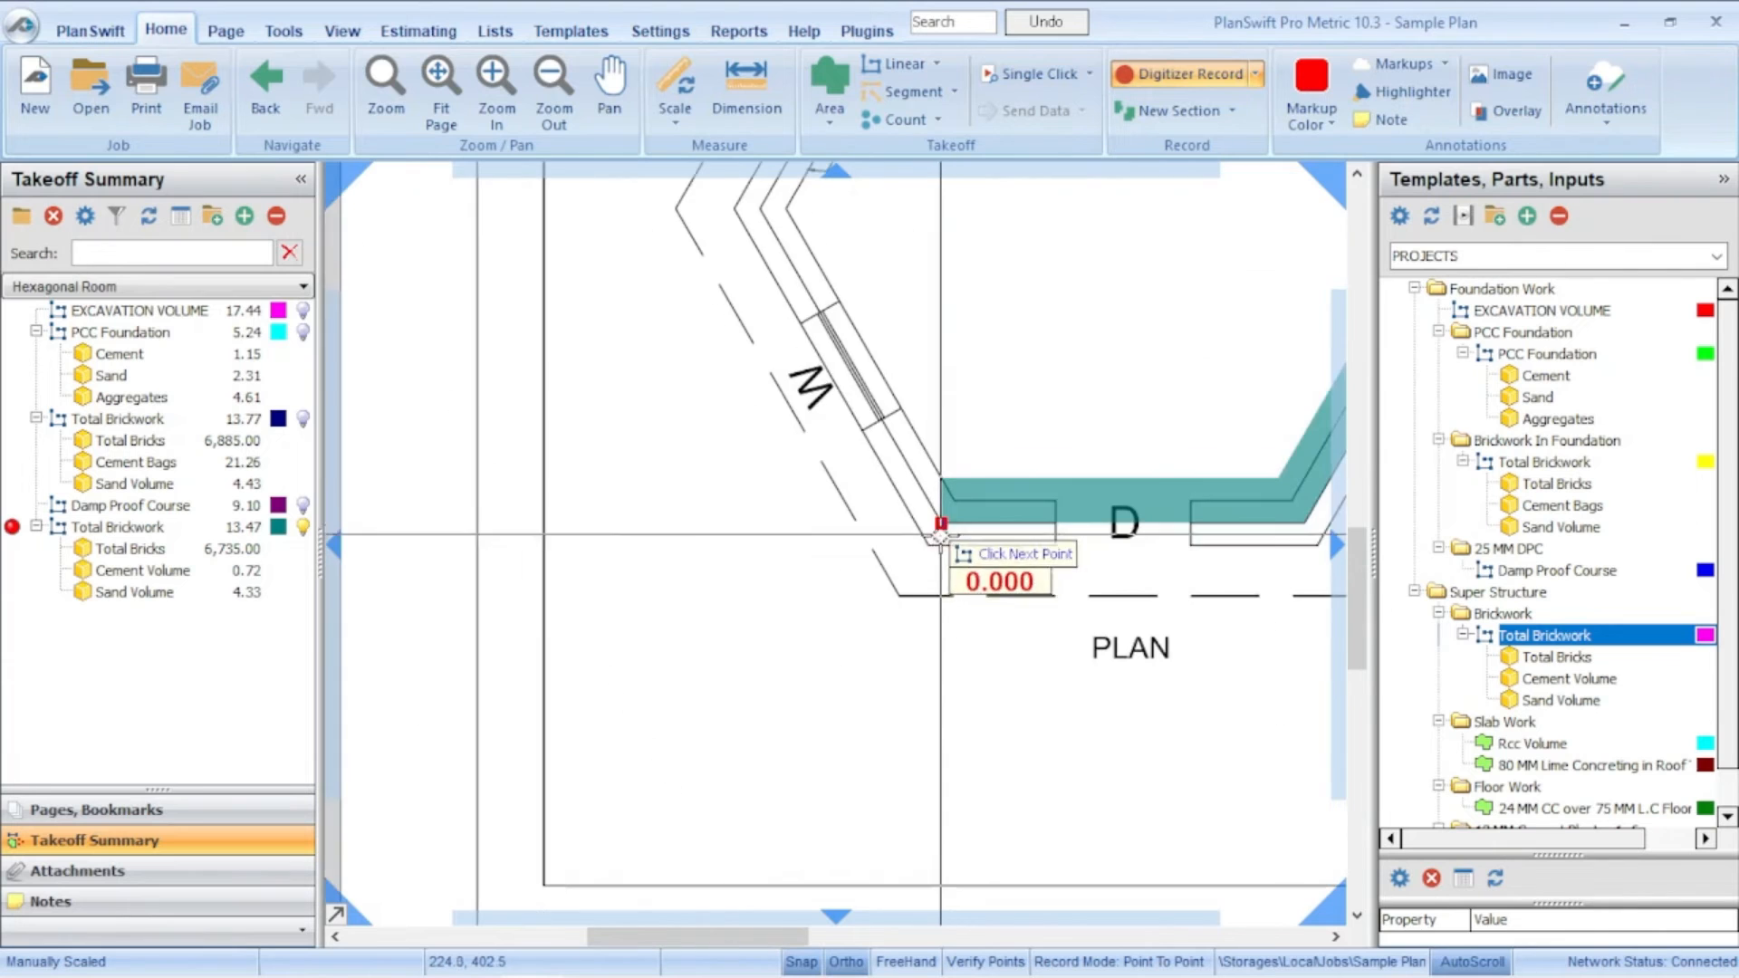
{"action": "scroll", "coordinate": [770, 230], "scroll_direction": "up", "scroll_amount": 3}
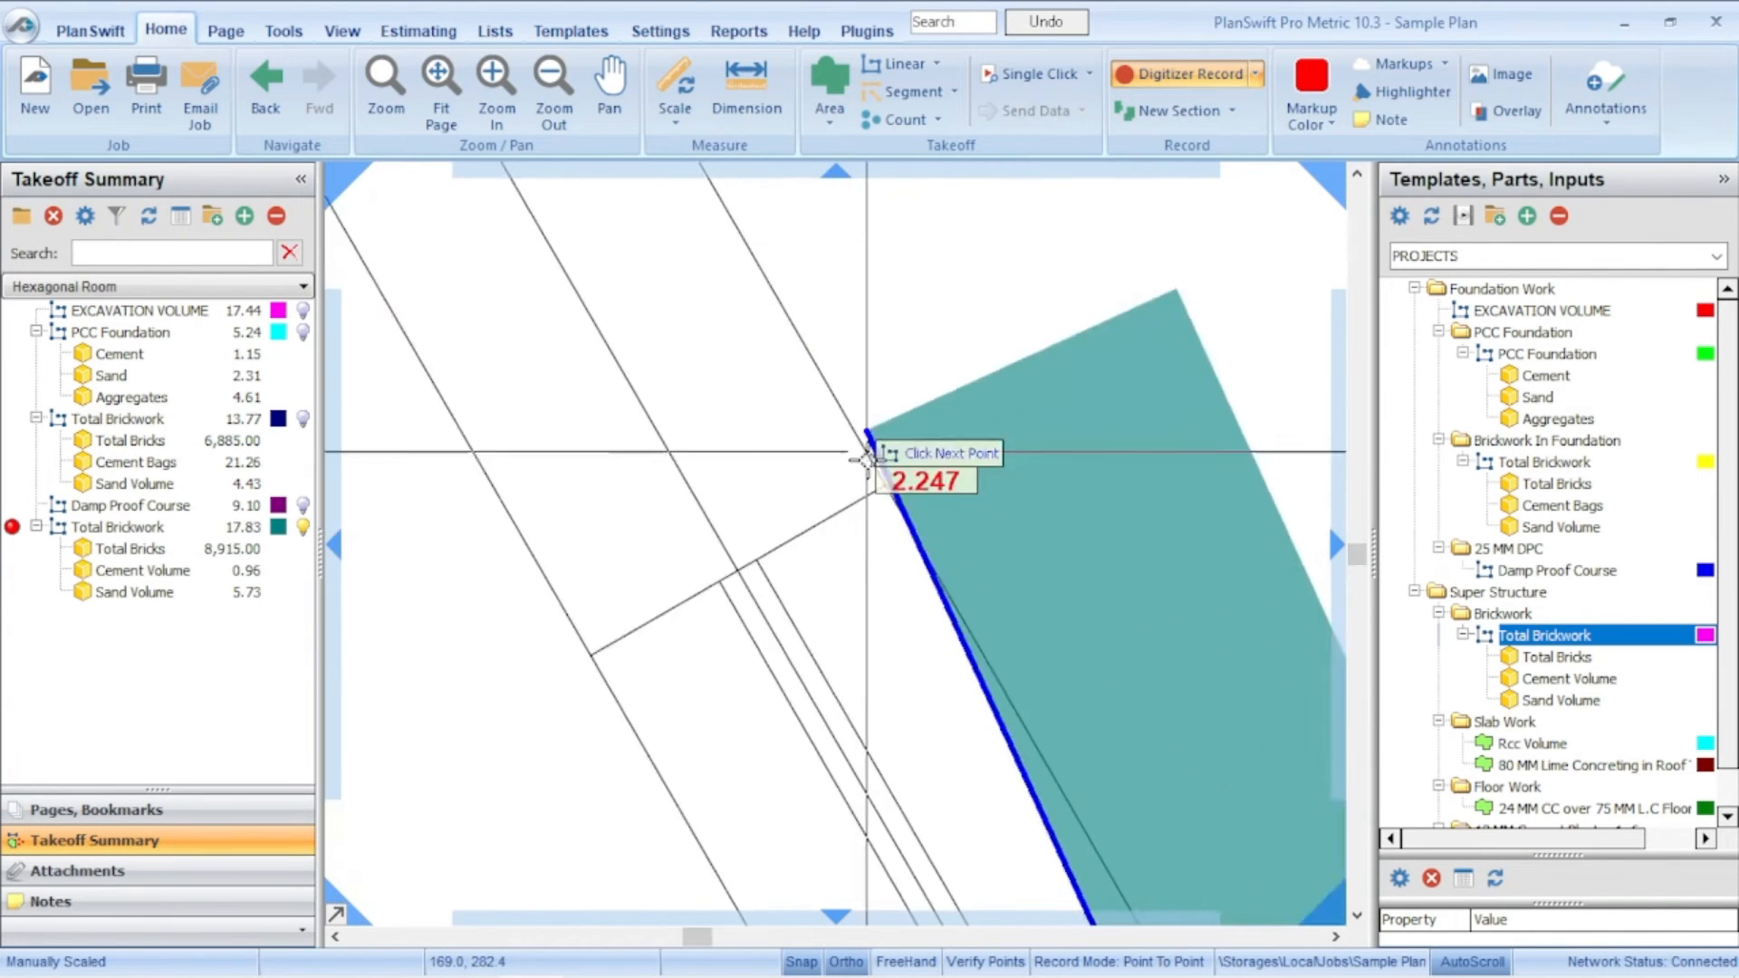
{"action": "scroll", "coordinate": [867, 451], "scroll_direction": "down", "scroll_amount": 2}
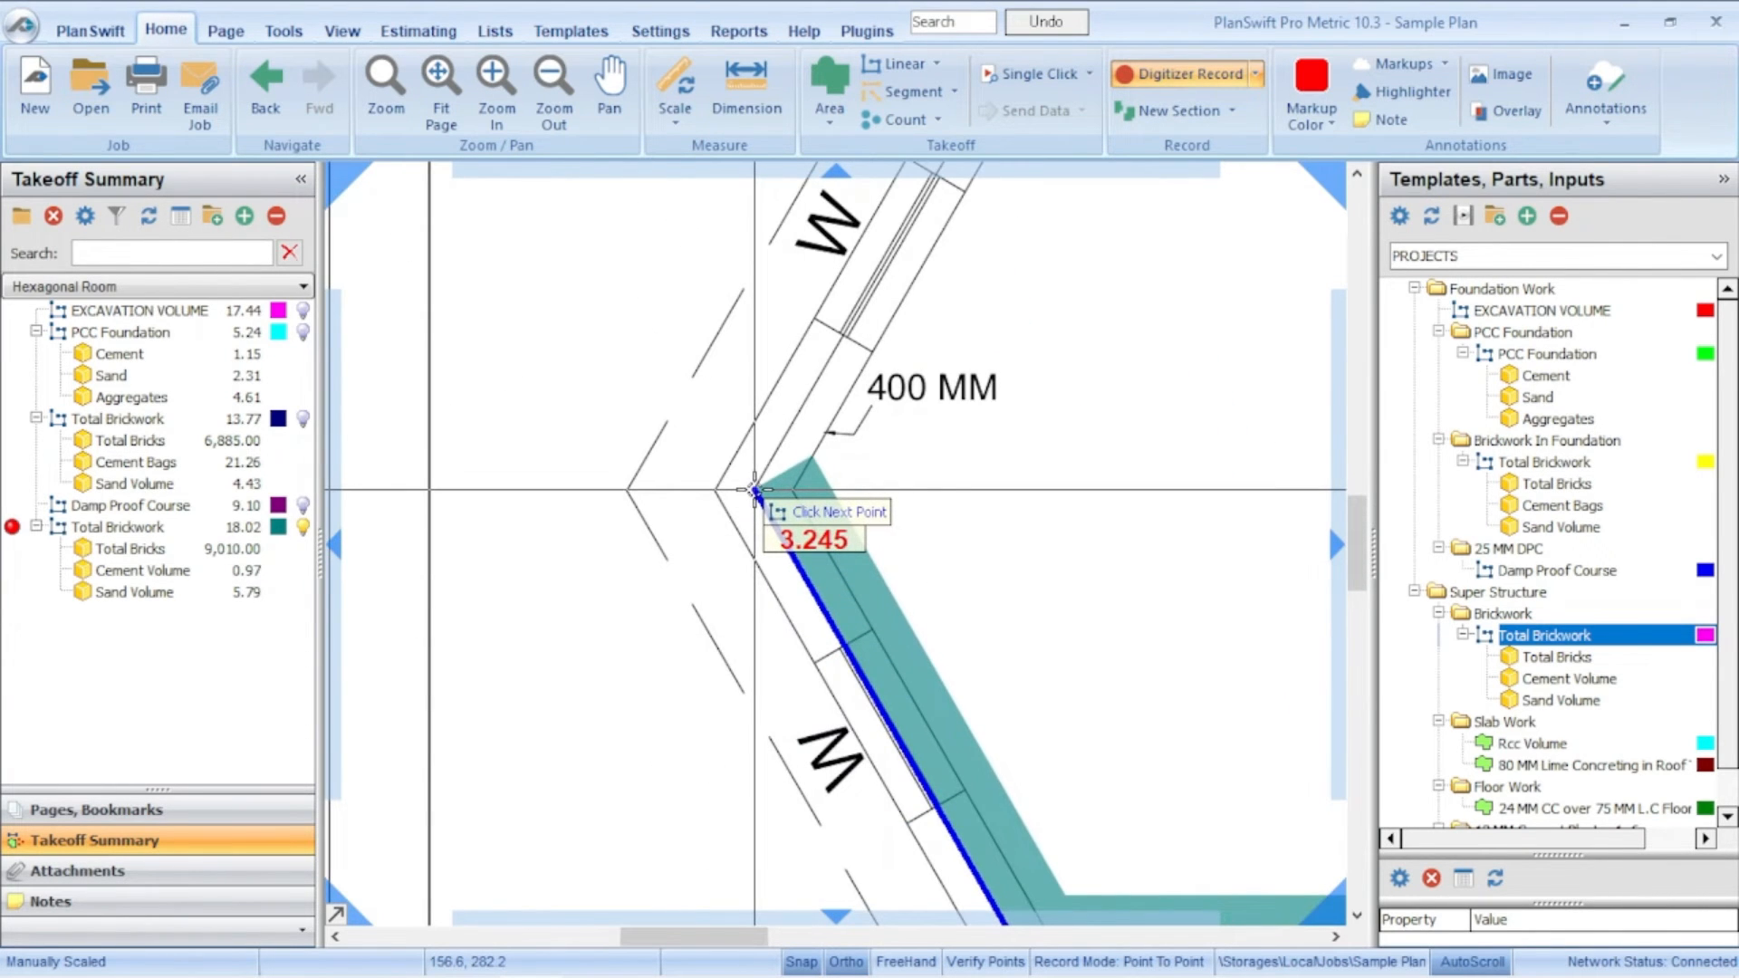
{"action": "left_click", "coordinate": [754, 490]}
{"action": "scroll", "coordinate": [755, 490], "scroll_direction": "down", "scroll_amount": 2}
{"action": "scroll", "coordinate": [797, 394], "scroll_direction": "up", "scroll_amount": 3}
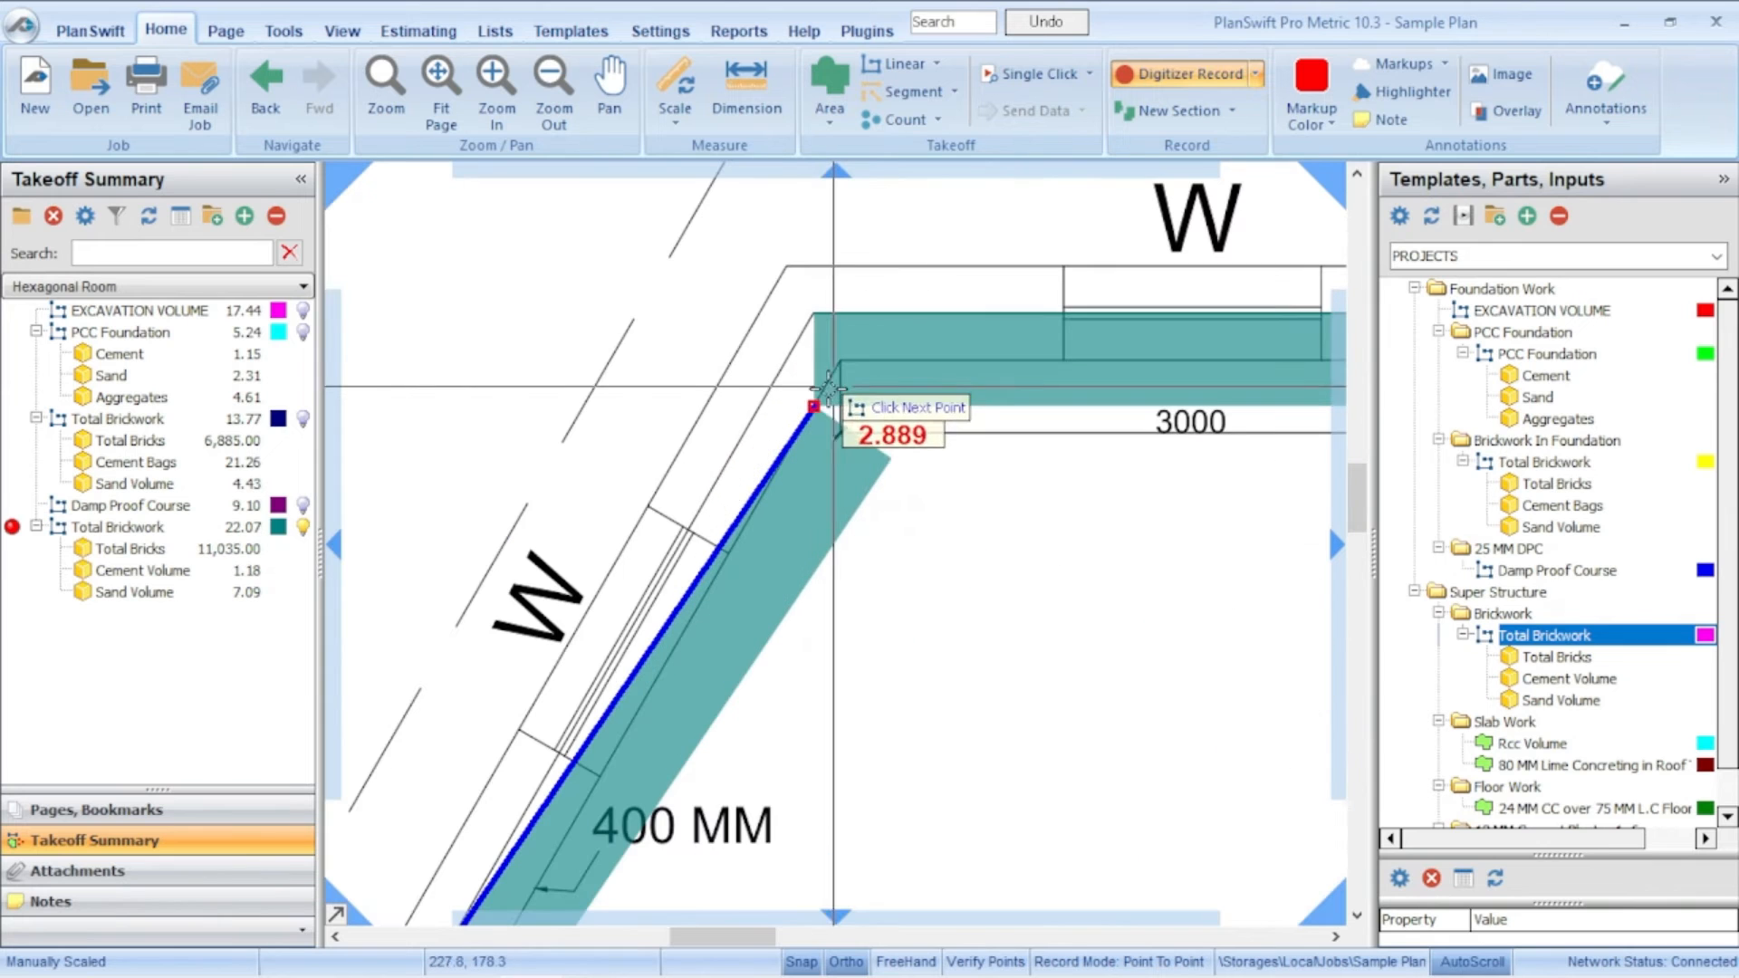
{"action": "left_click", "coordinate": [813, 314]}
{"action": "right_click", "coordinate": [816, 317]}
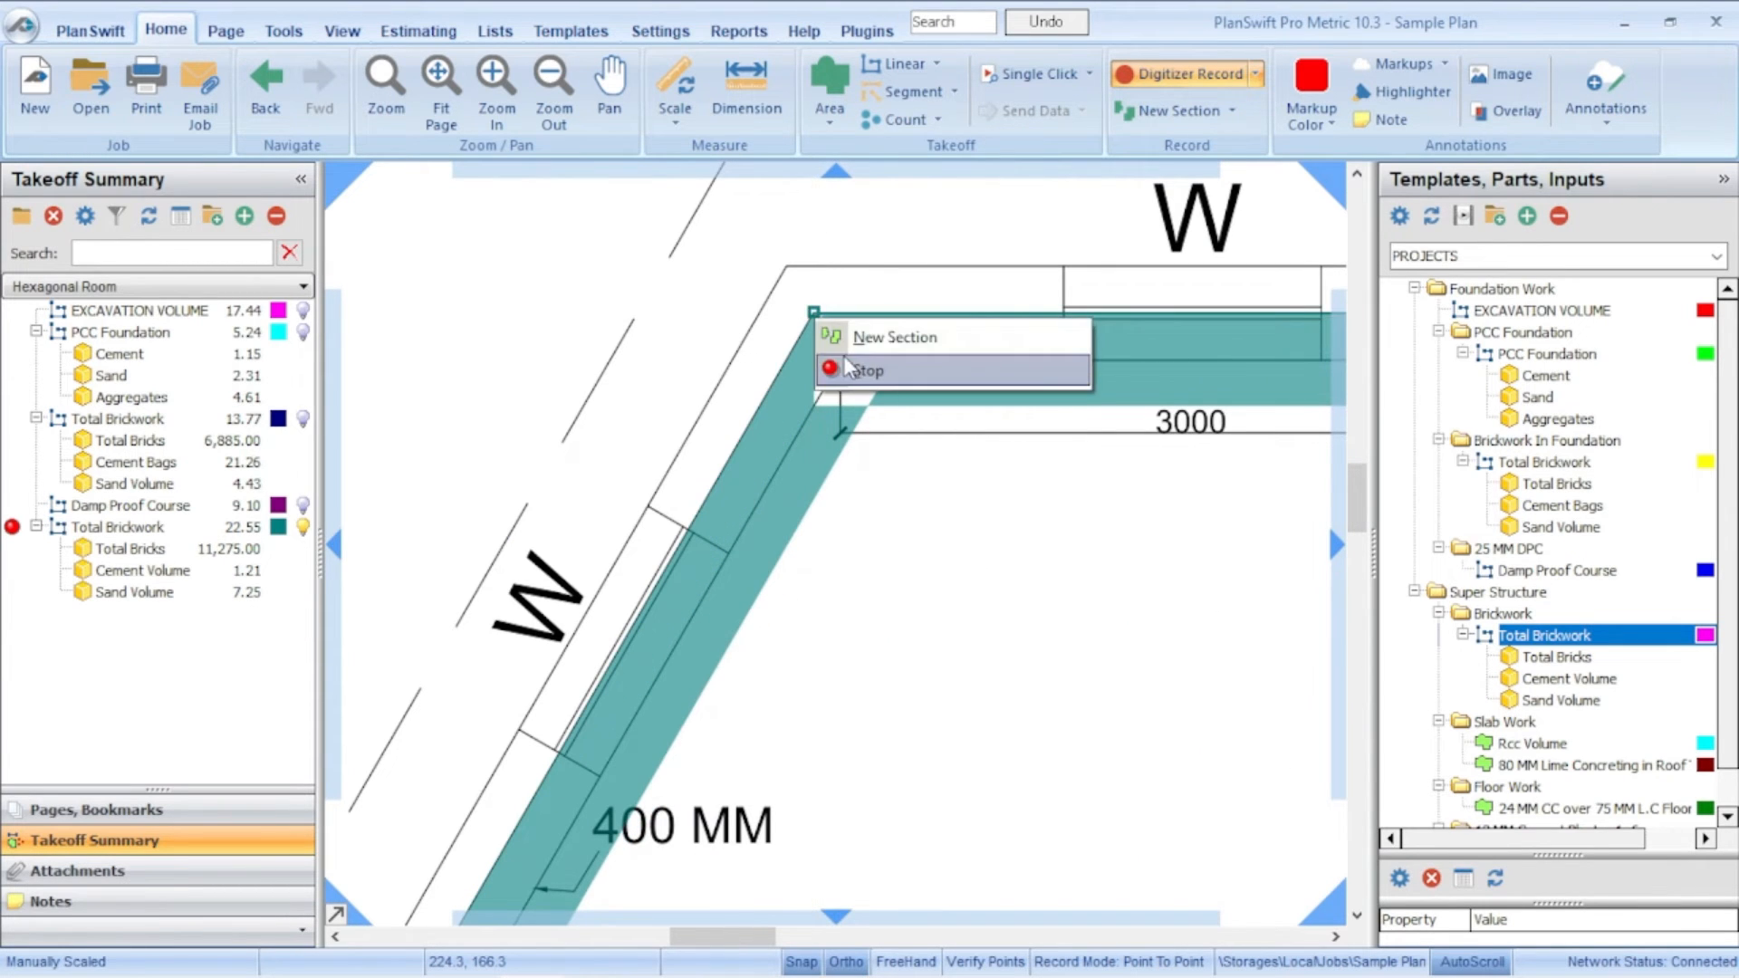
{"action": "left_click", "coordinate": [860, 369]}
Step: Review the superstructure's brickwork volume and its brick, cement and sand quantities alongside the foundation items in the takeoff summary
{"action": "scroll", "coordinate": [793, 323], "scroll_direction": "down", "scroll_amount": 4}
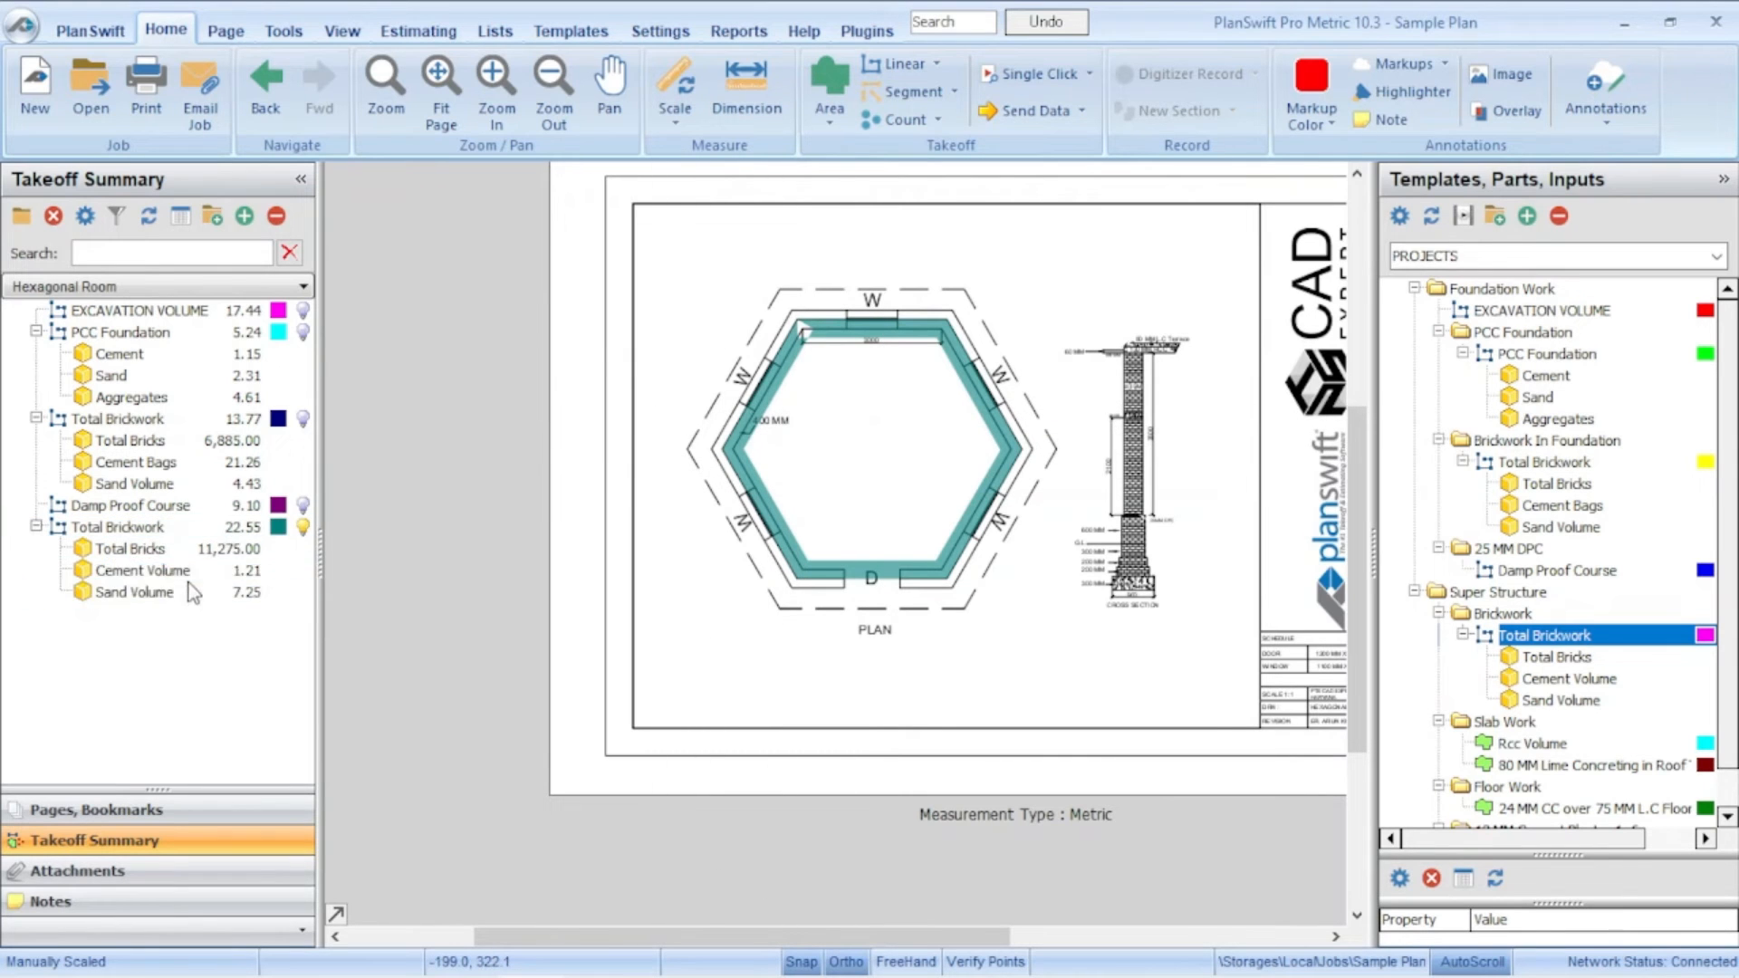
{"action": "left_click", "coordinate": [217, 534]}
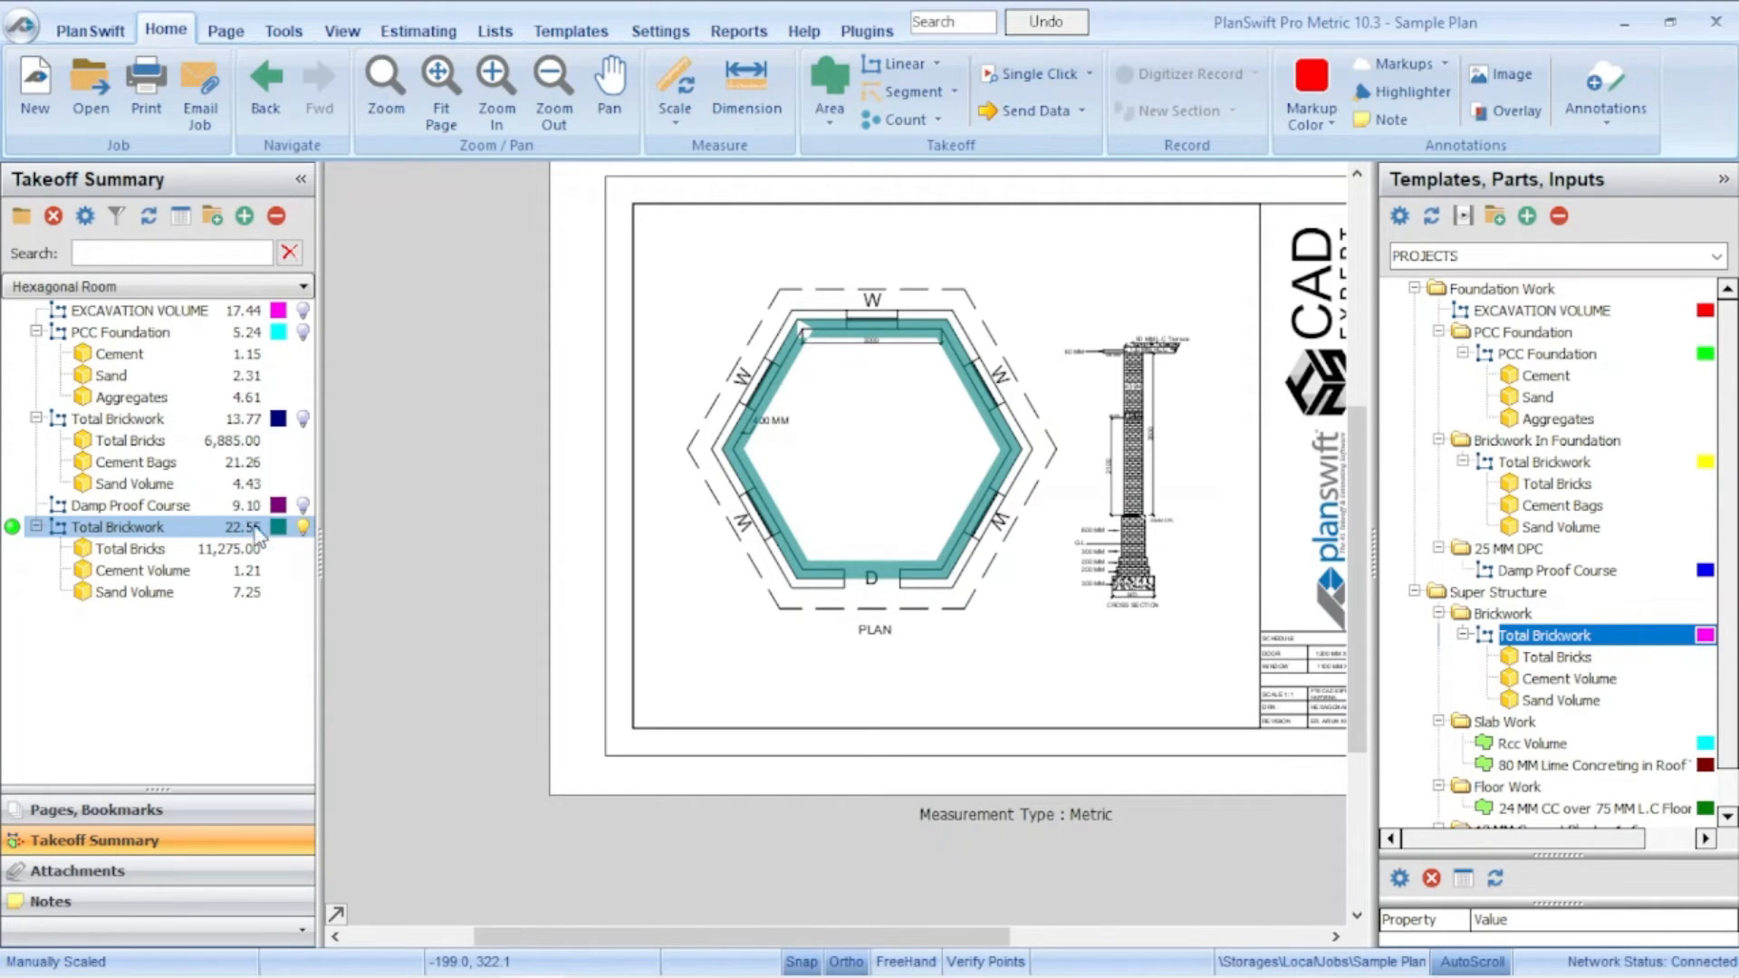
{"action": "left_click", "coordinate": [234, 505]}
{"action": "left_click", "coordinate": [237, 527]}
{"action": "left_click", "coordinate": [256, 550]}
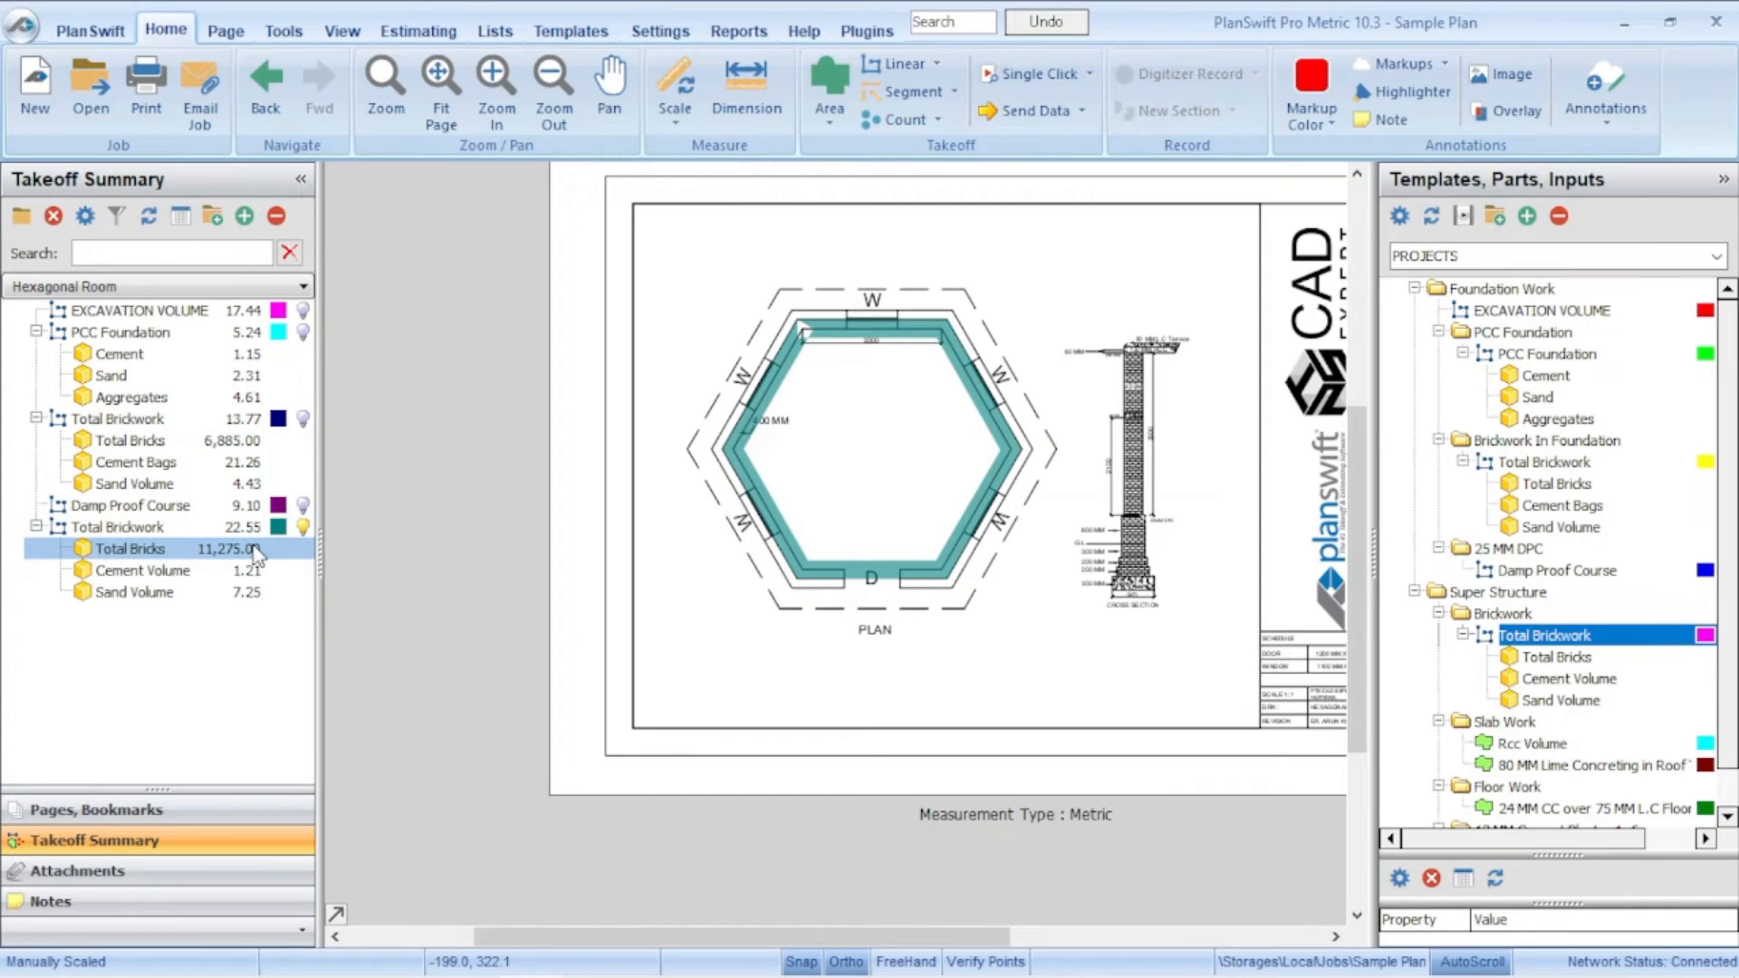
{"action": "left_click", "coordinate": [245, 529]}
{"action": "left_click", "coordinate": [192, 546]}
{"action": "left_click", "coordinate": [228, 570]}
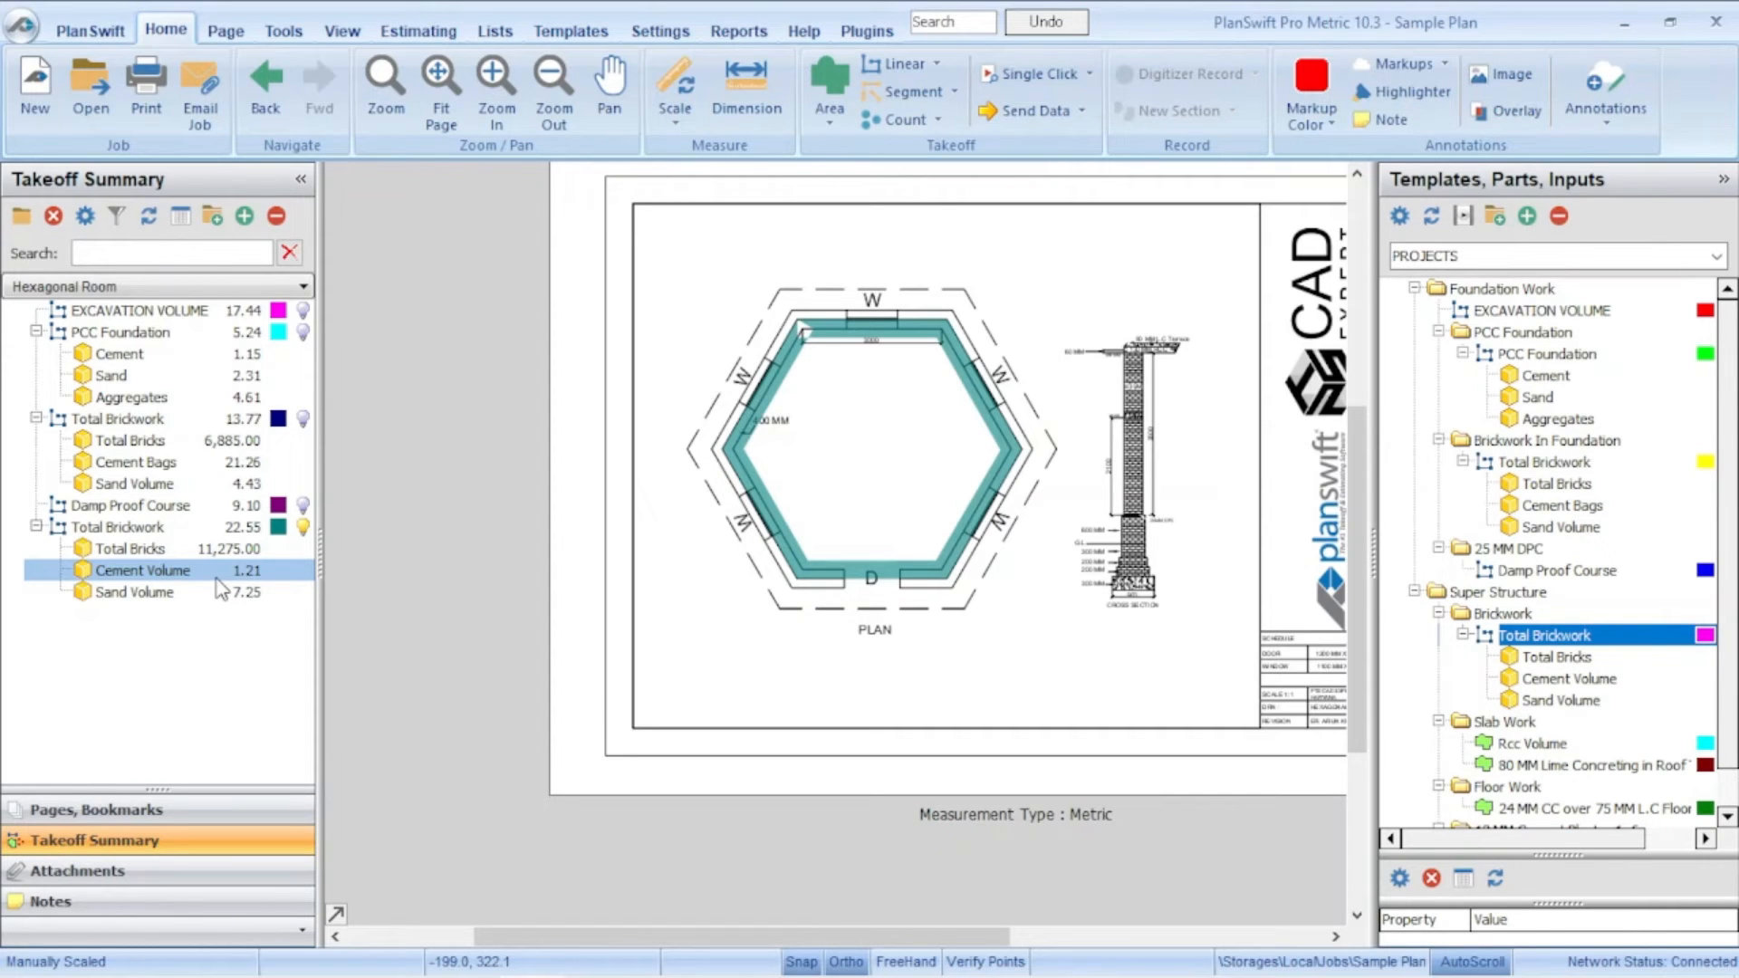
{"action": "left_click", "coordinate": [200, 596]}
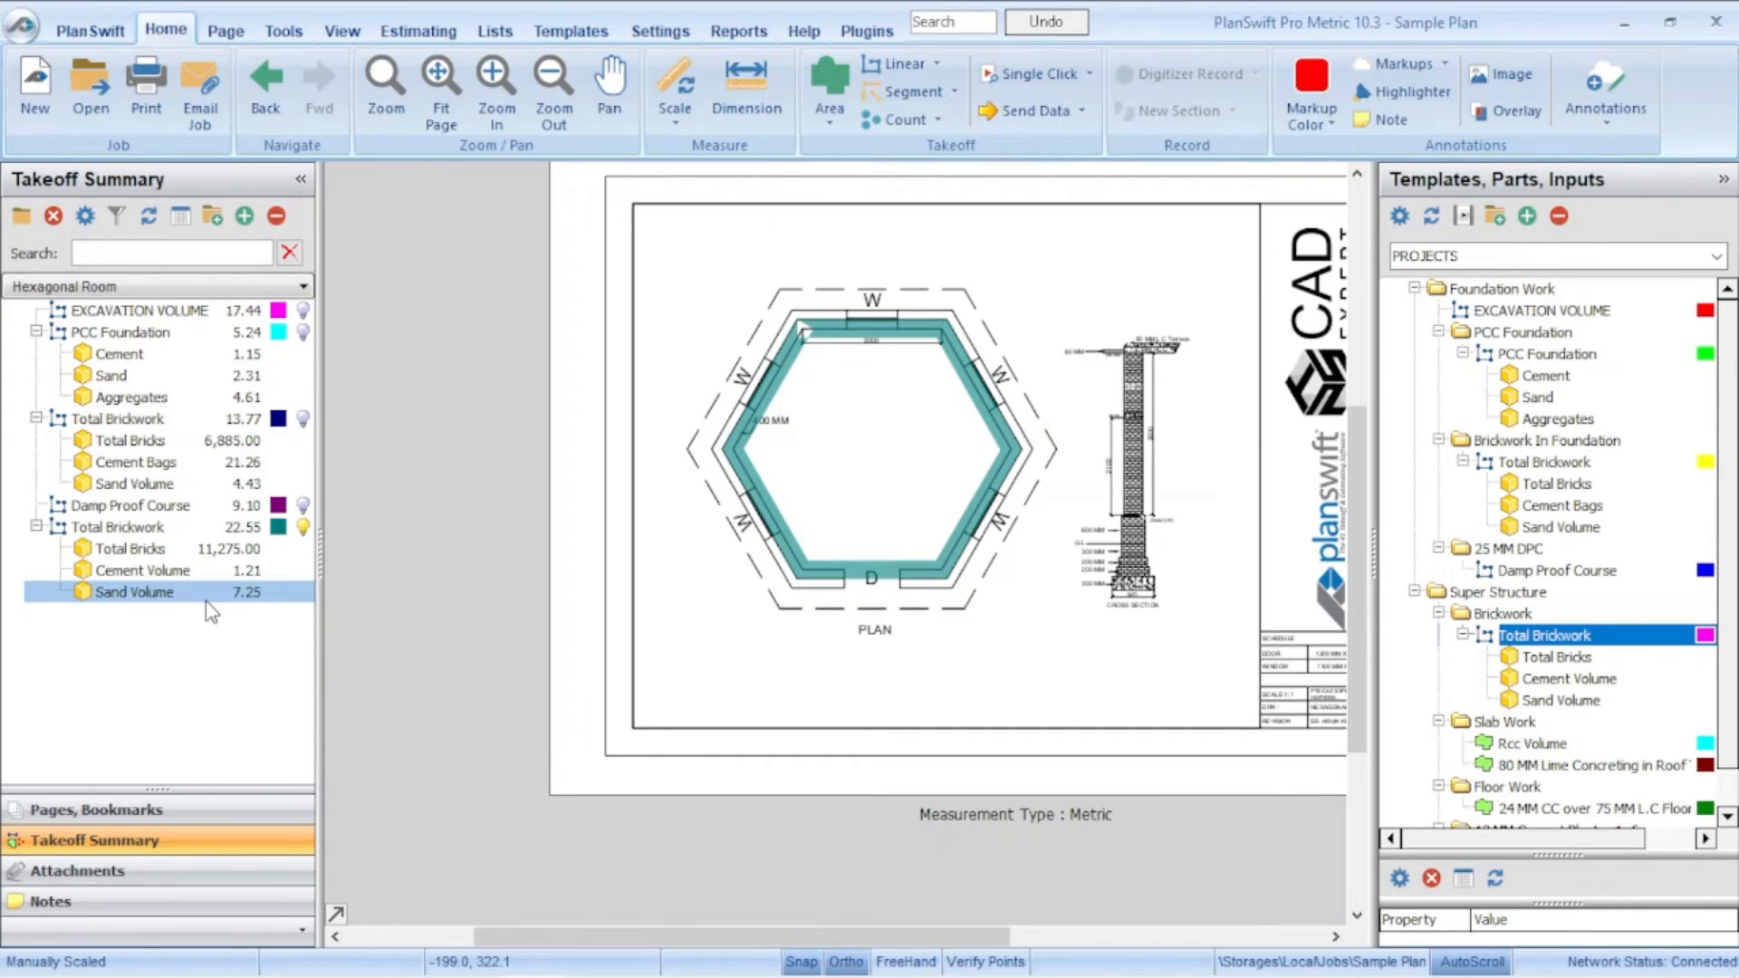
{"action": "left_click", "coordinate": [136, 397]}
{"action": "left_click", "coordinate": [159, 442]}
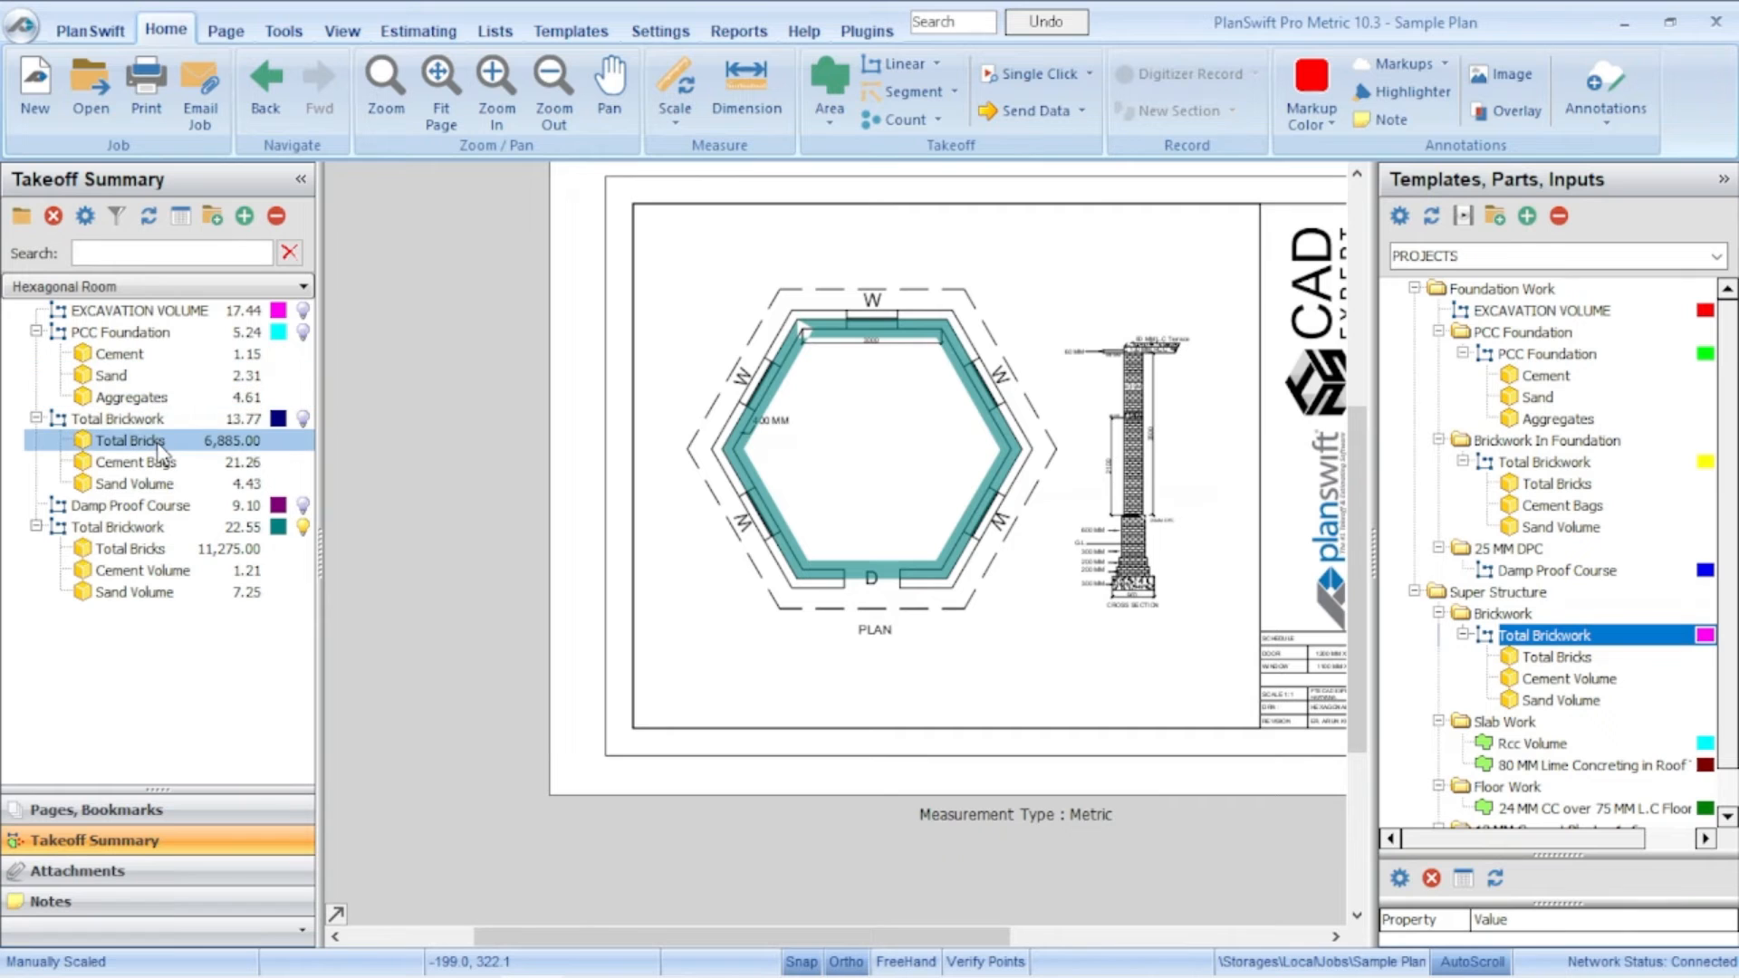
{"action": "left_click", "coordinate": [136, 353]}
{"action": "left_click", "coordinate": [136, 418]}
{"action": "left_click", "coordinate": [154, 483]}
{"action": "left_click", "coordinate": [181, 548]}
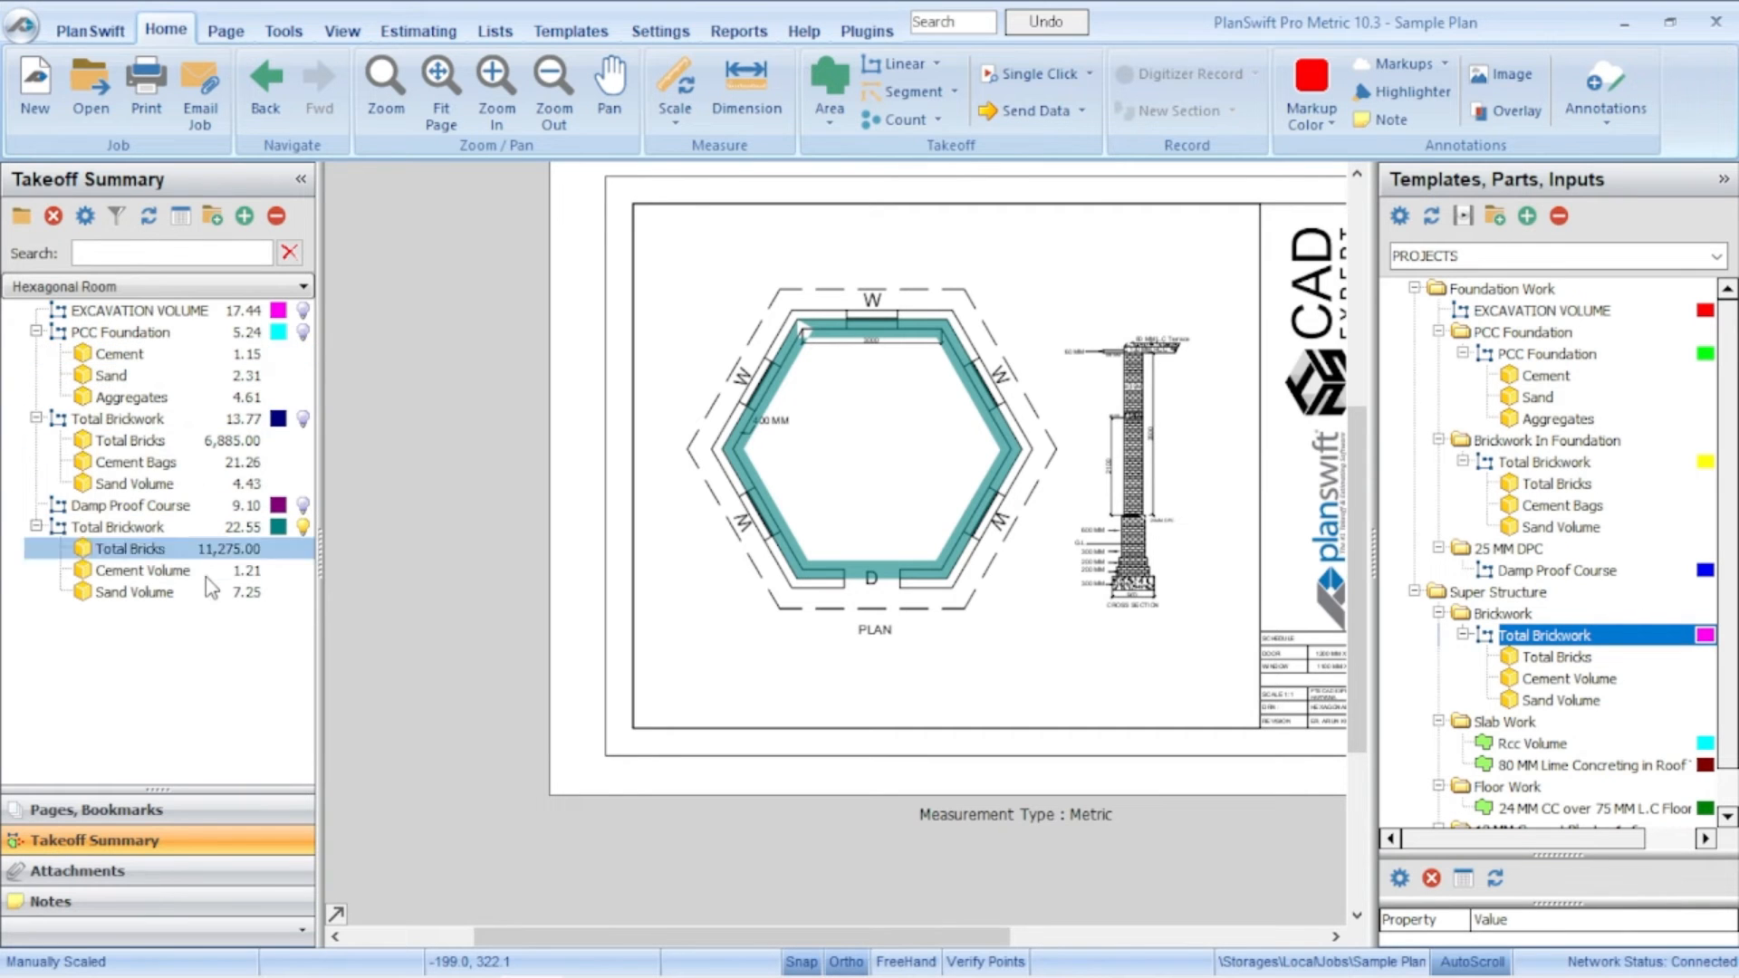
{"action": "left_click", "coordinate": [207, 573]}
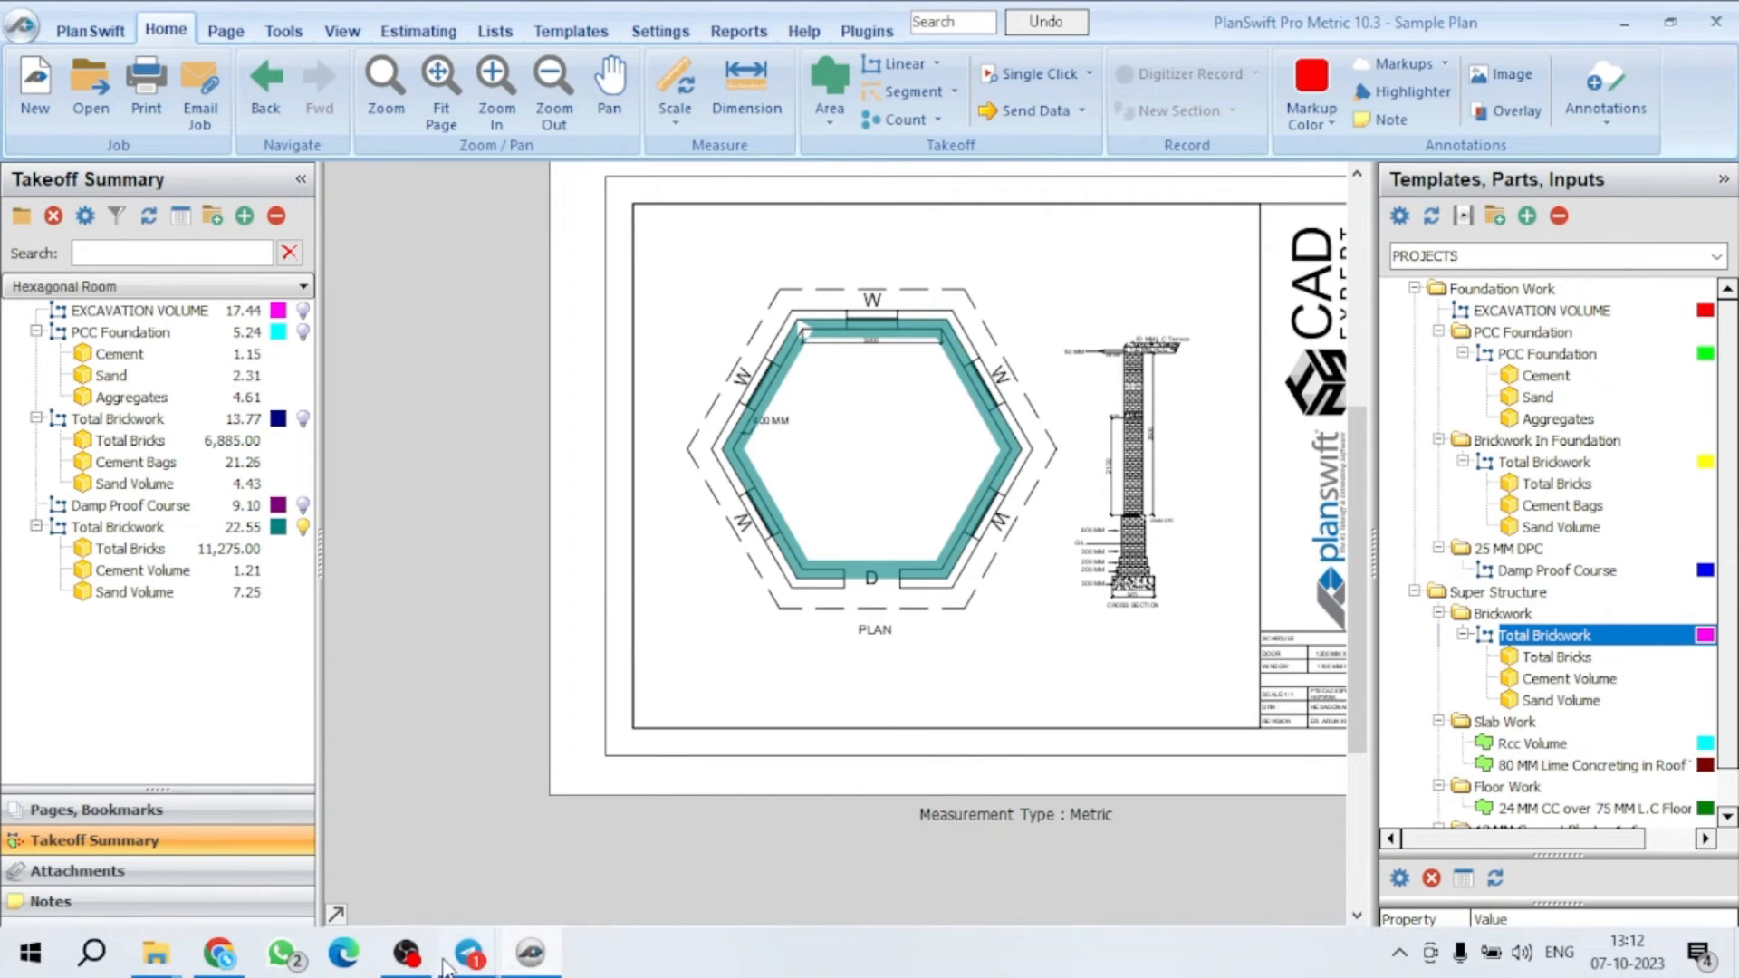
Step: Compare the superstructure brickwork volume with the net total in the reference estimate photo, and return to the PlanSwift plan
{"action": "mouse_move", "coordinate": [469, 960]}
{"action": "left_click", "coordinate": [722, 756]}
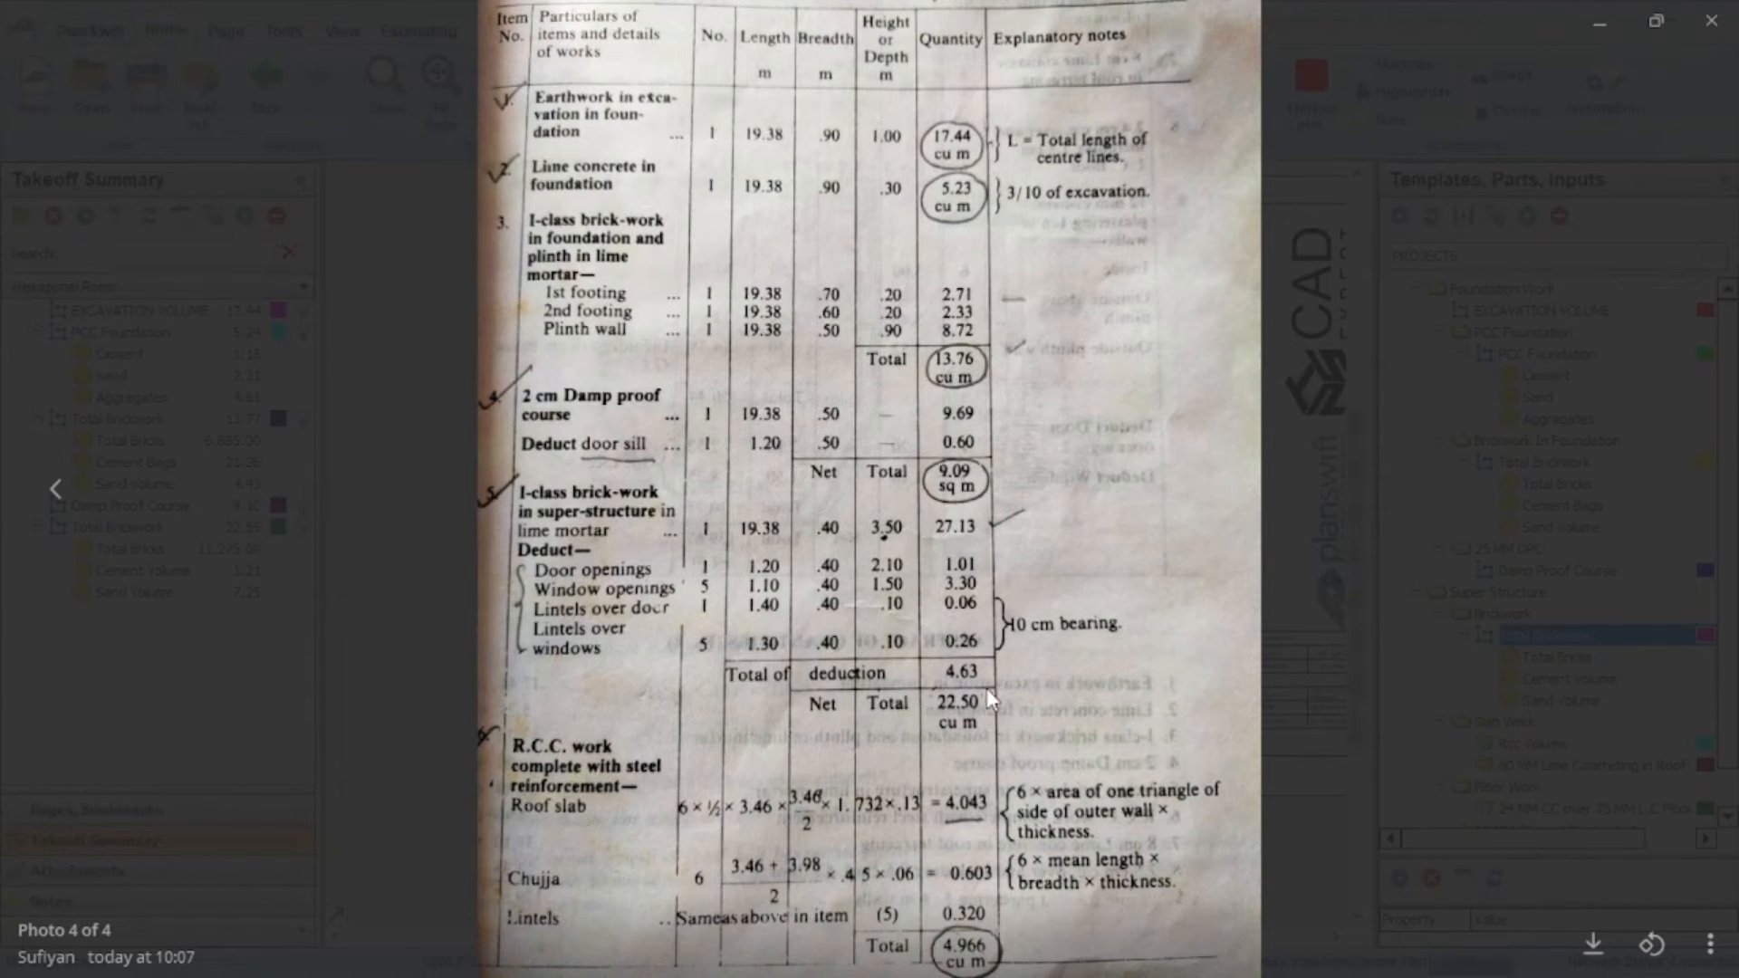
{"action": "left_click", "coordinate": [1599, 20]}
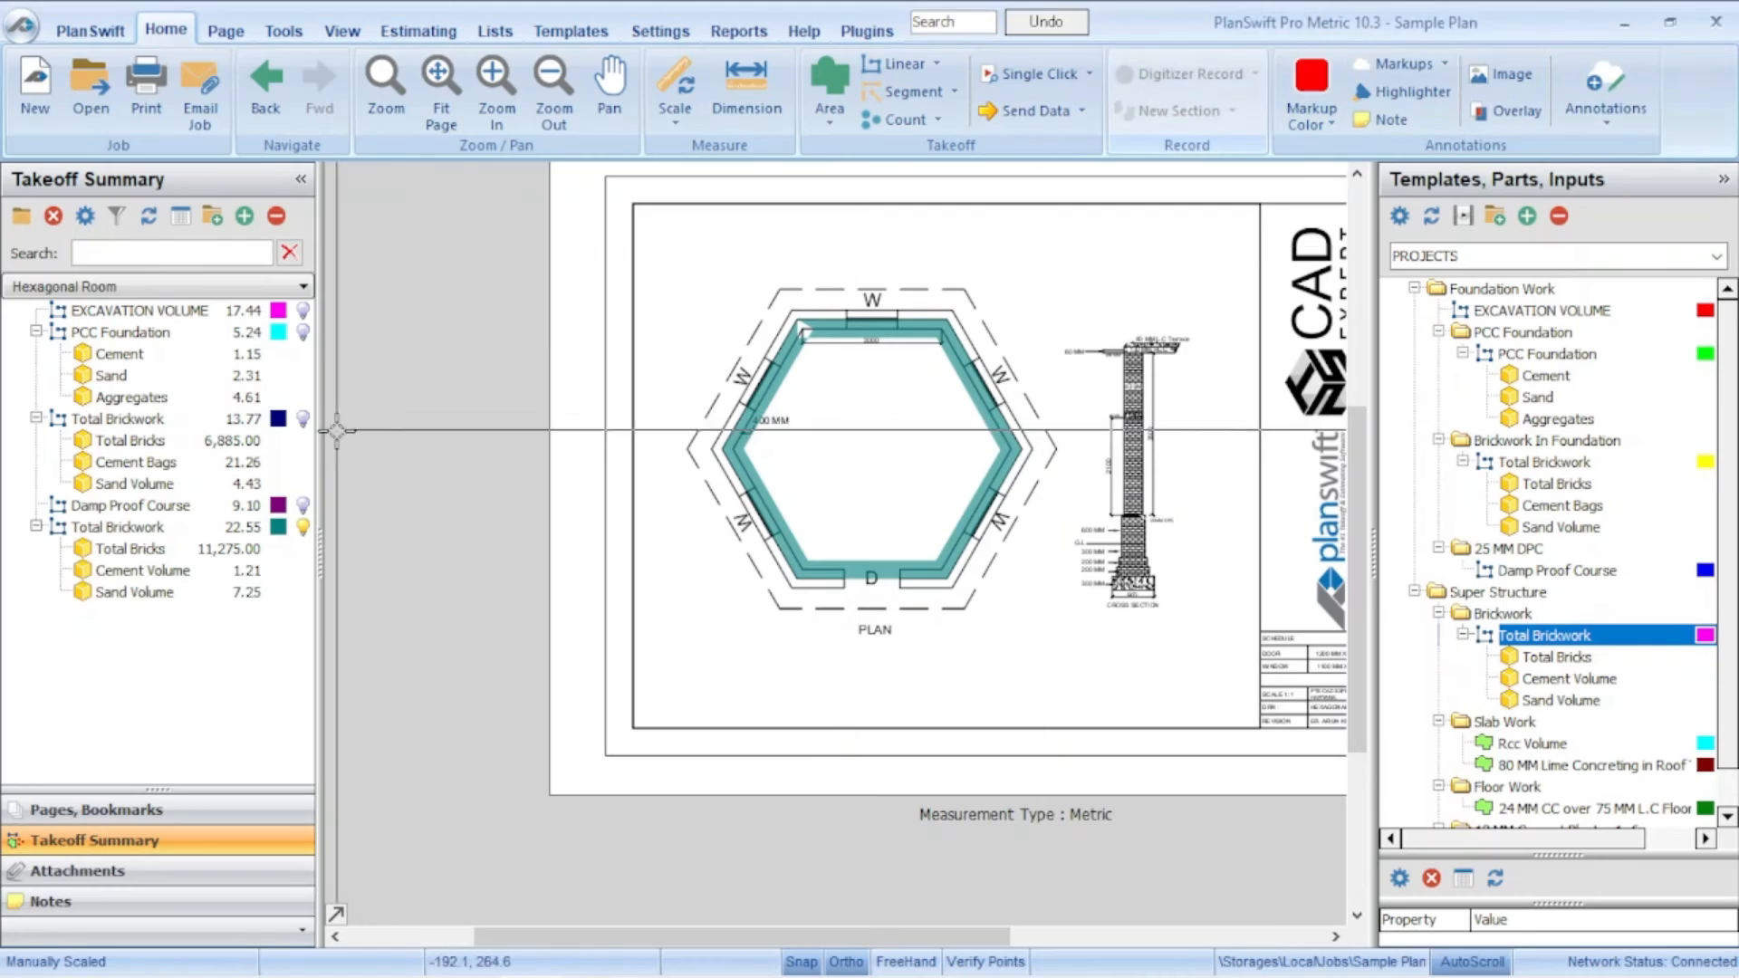
{"action": "scroll", "coordinate": [1055, 341], "scroll_direction": "up", "scroll_amount": 3}
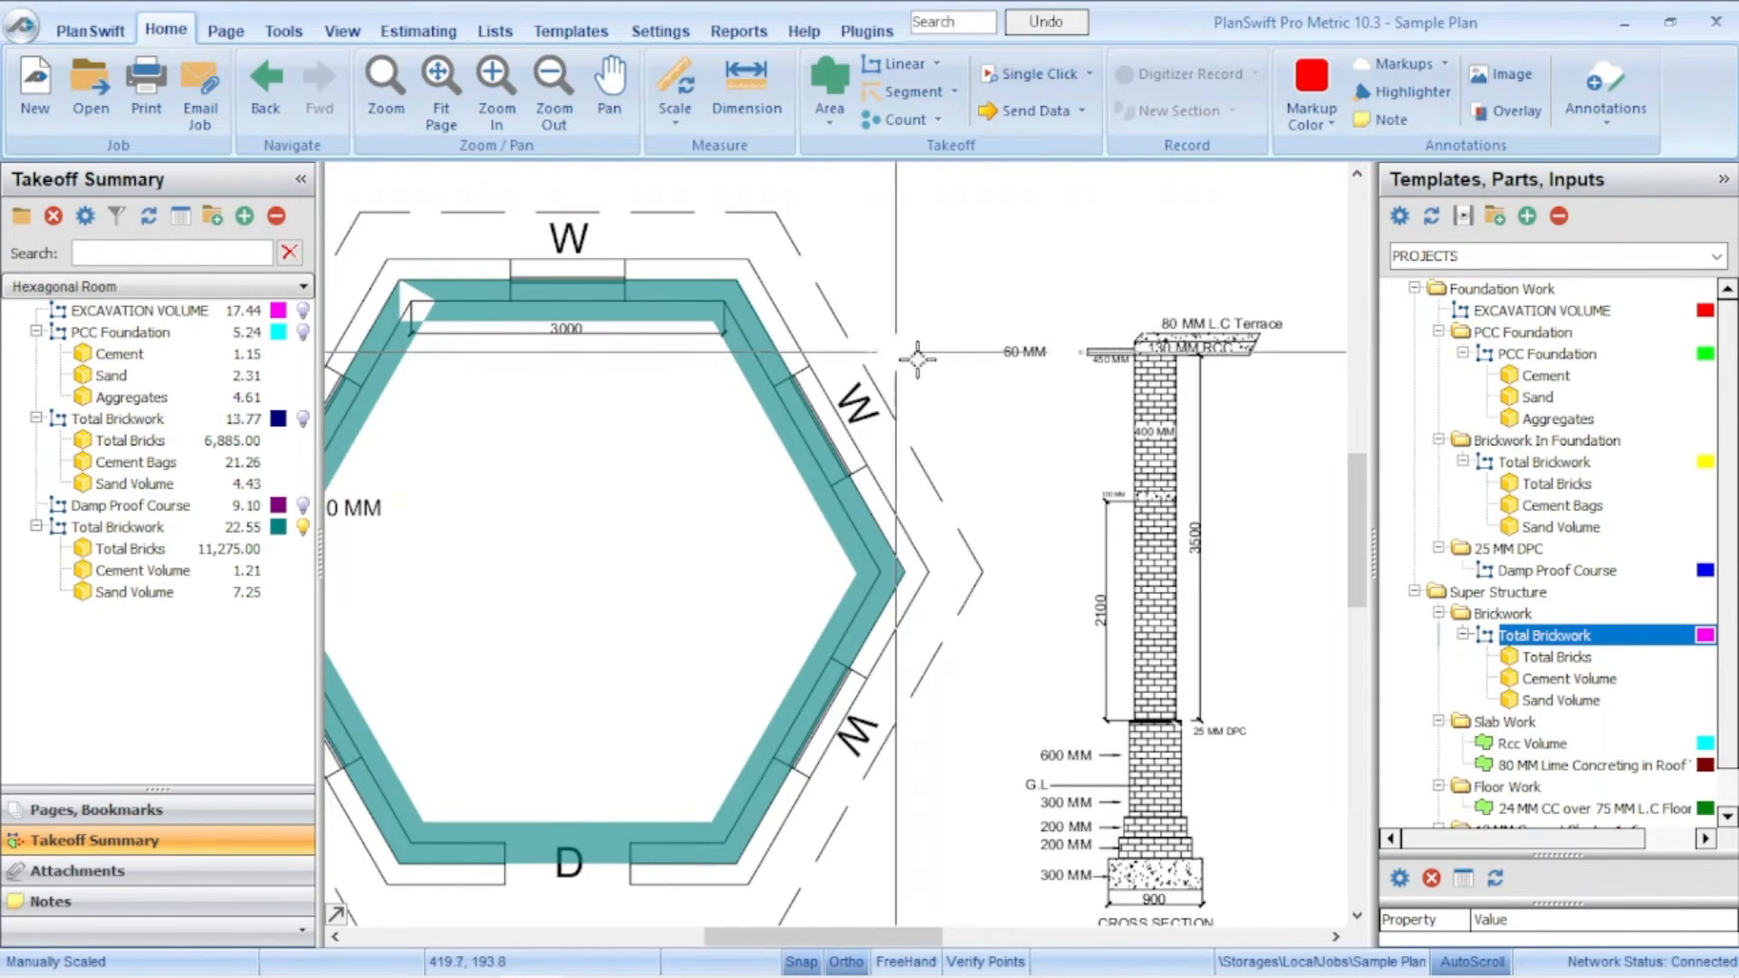
Step: Open the advanced properties of the Cement Volume part under the Super Structure folder's Total Brickwork template
{"action": "left_click", "coordinate": [172, 549]}
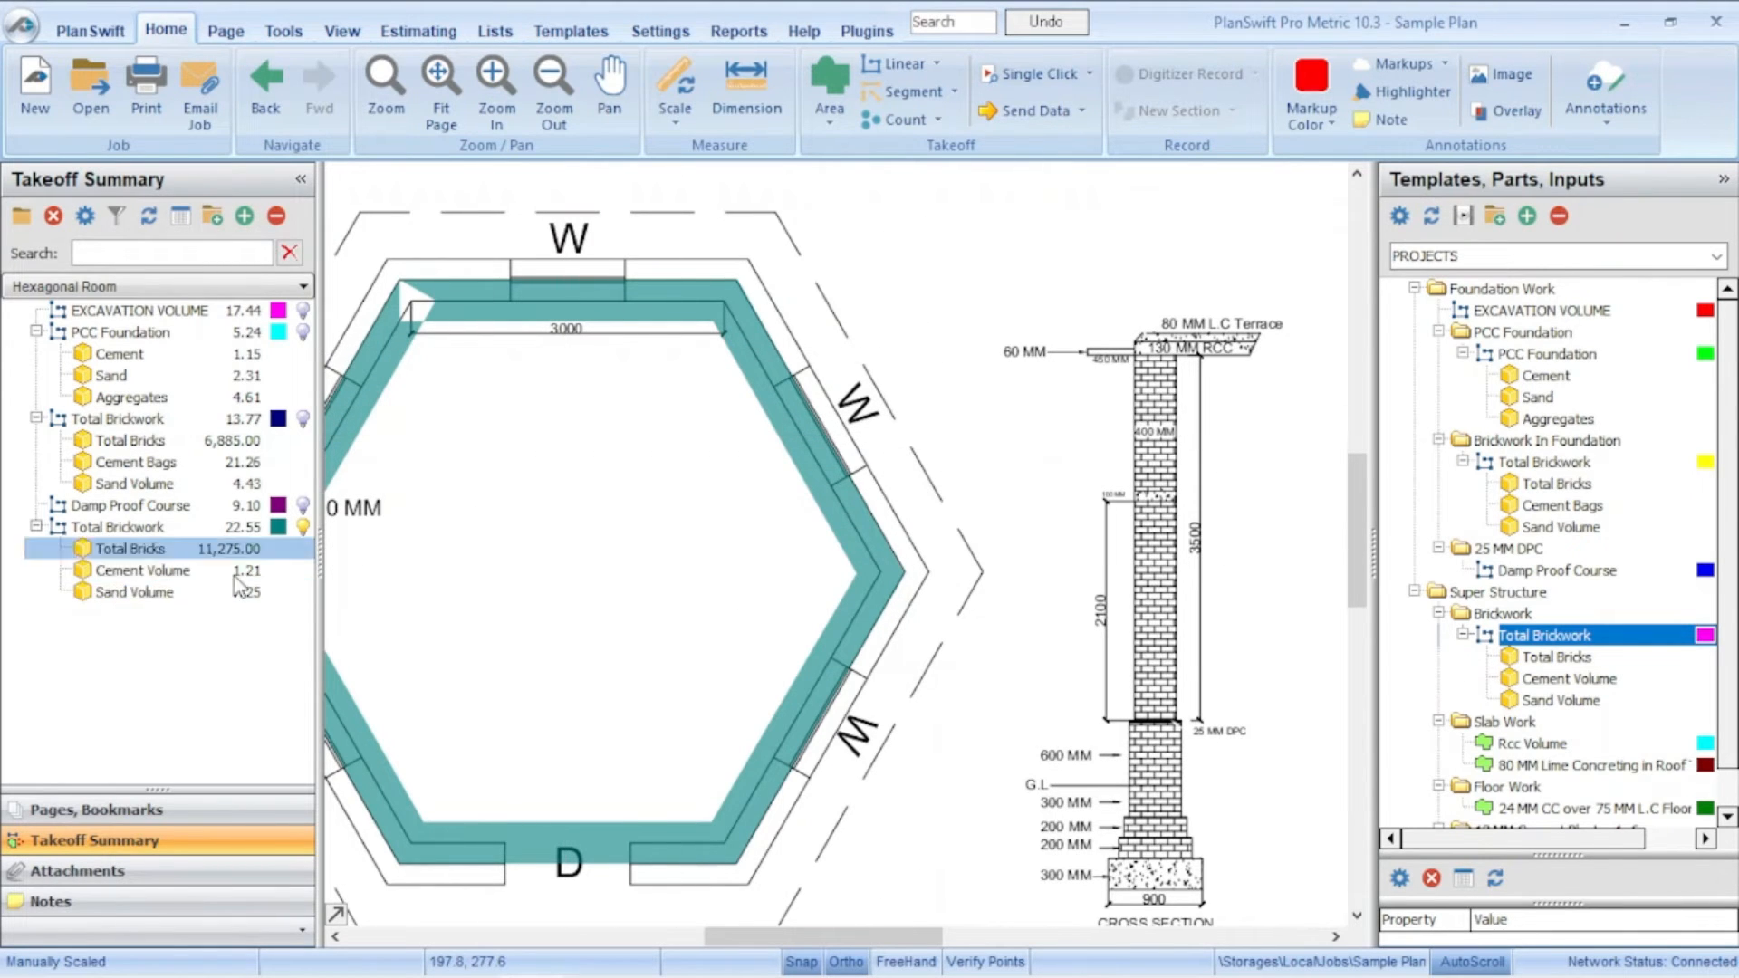
{"action": "left_click", "coordinate": [178, 569]}
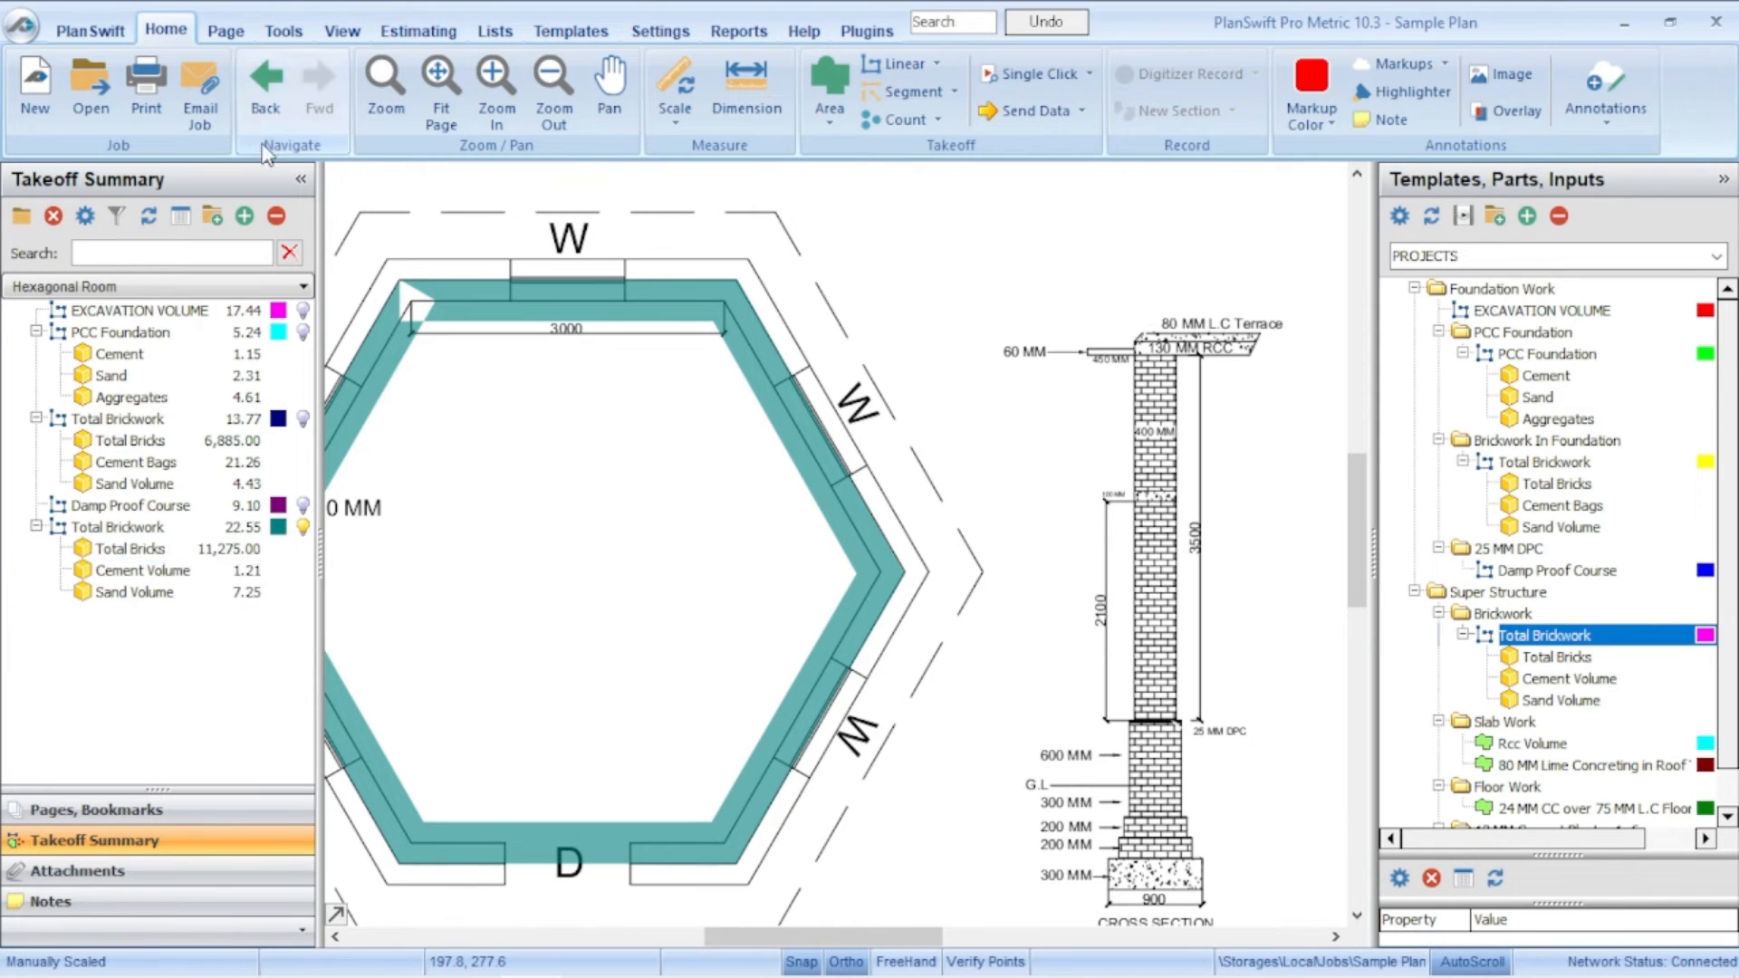
{"action": "left_click", "coordinate": [596, 38]}
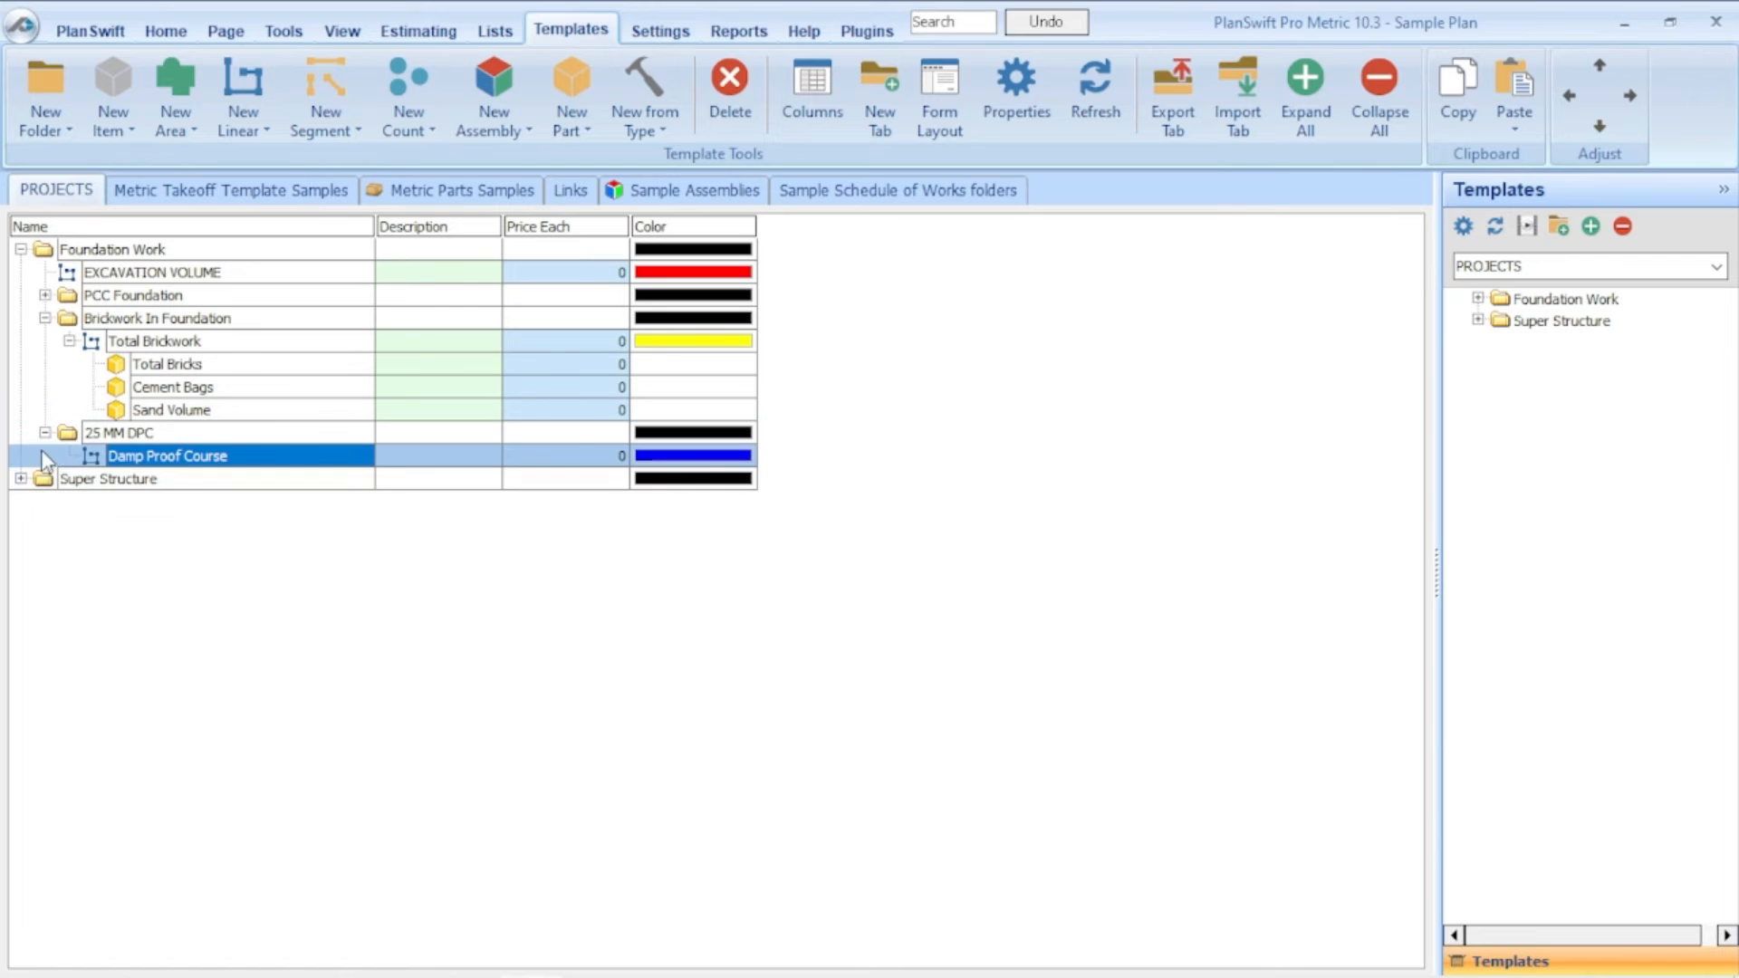
{"action": "left_click", "coordinate": [20, 480]}
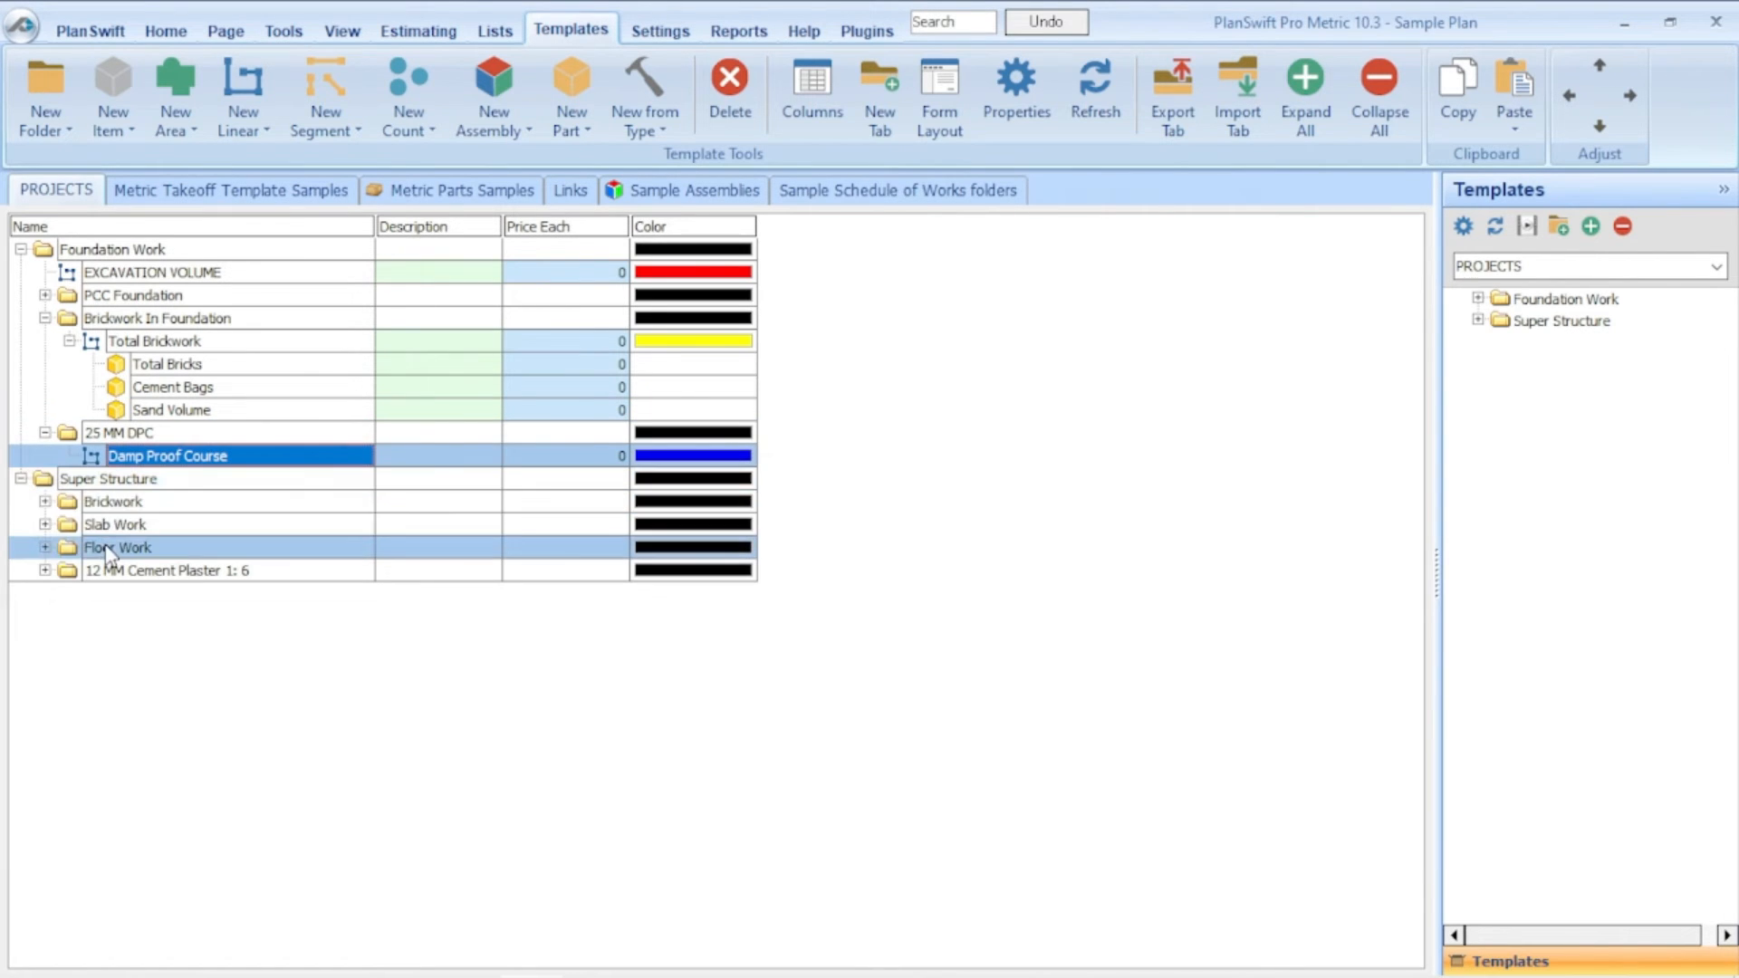
{"action": "left_click", "coordinate": [46, 503]}
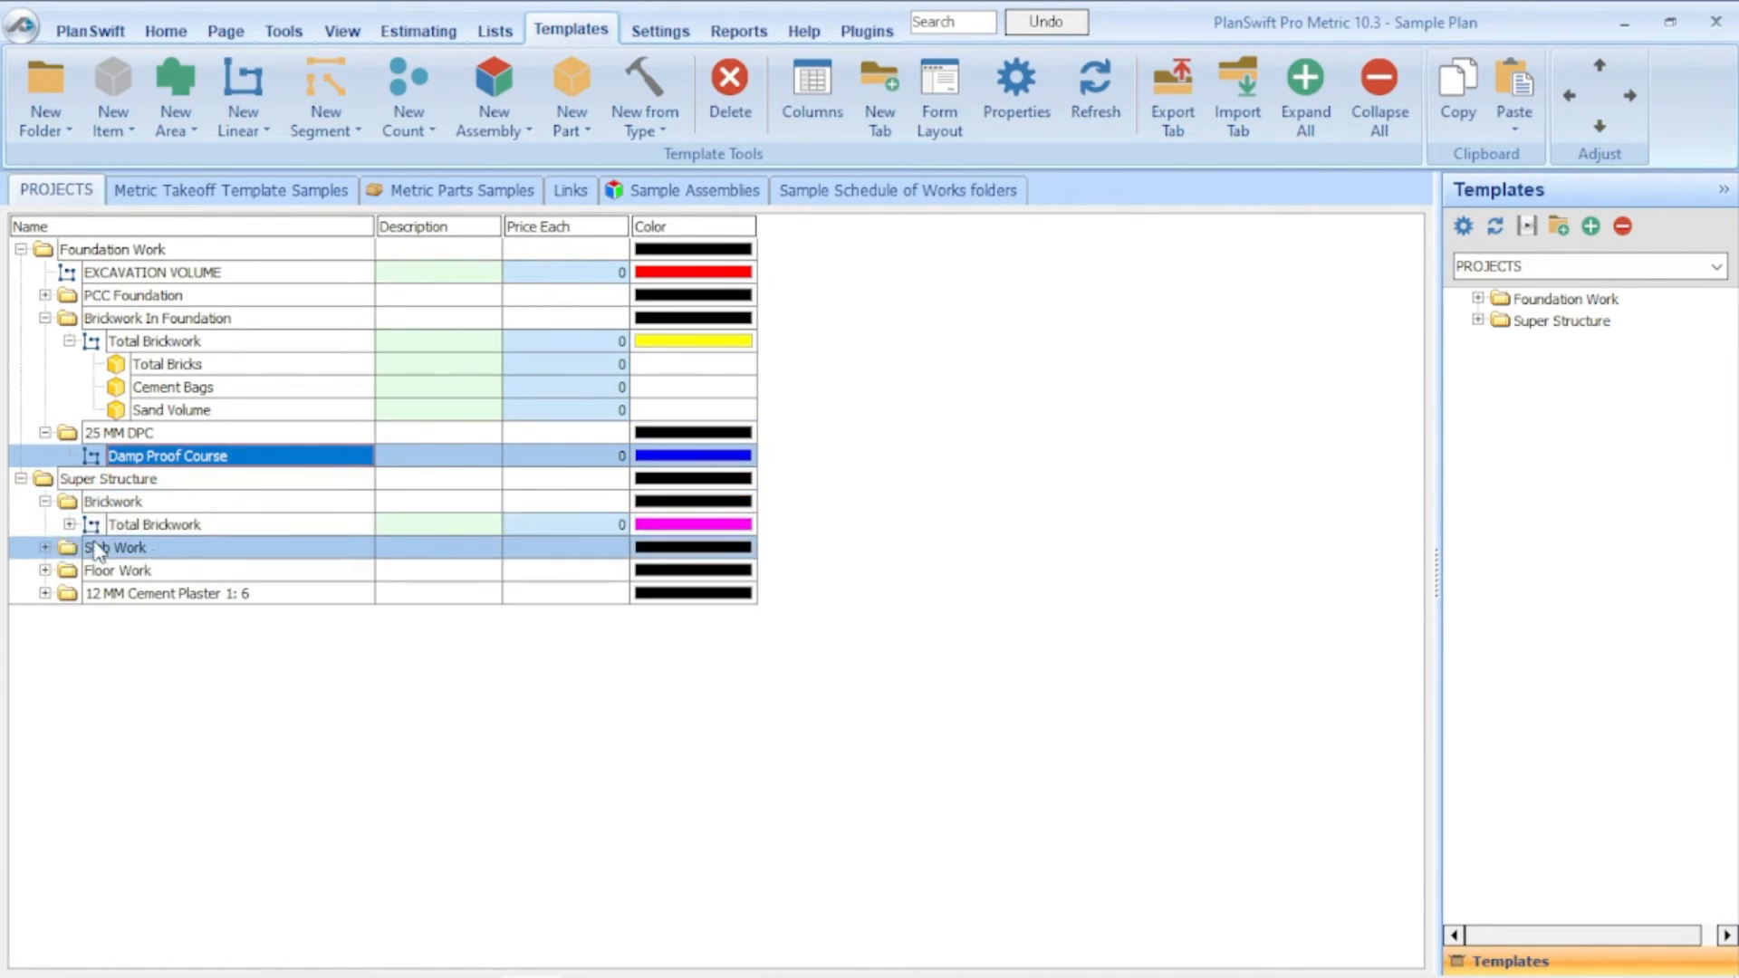
{"action": "left_click", "coordinate": [68, 526]}
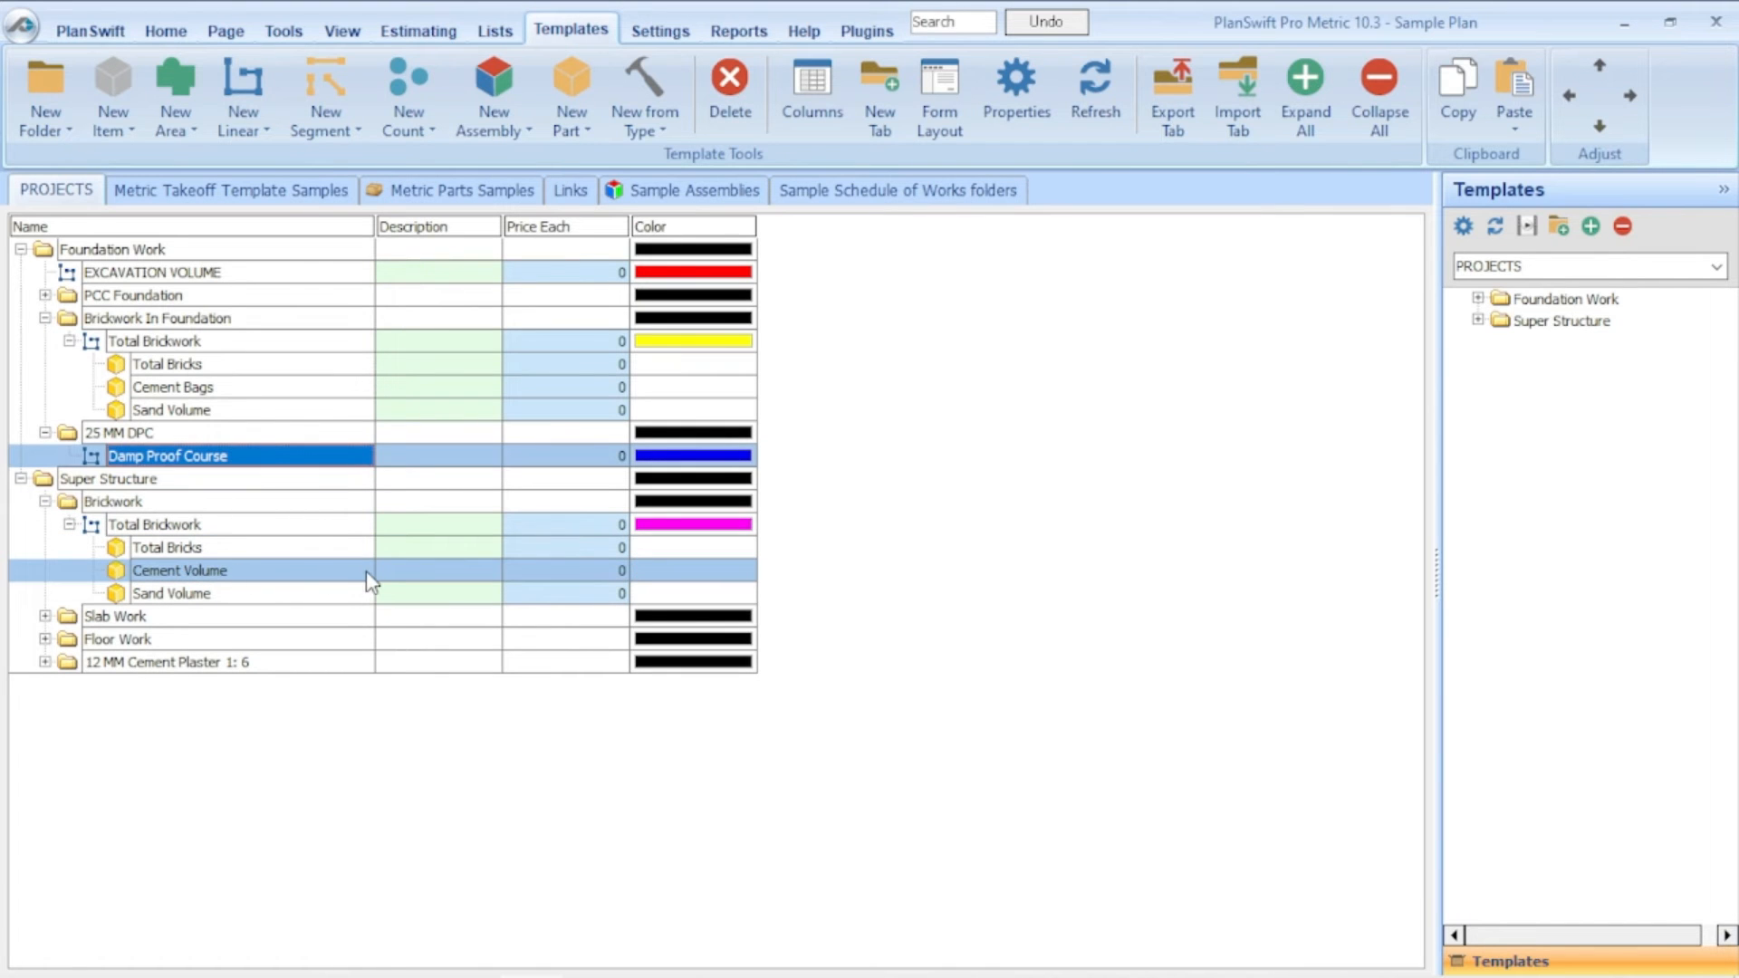
{"action": "double_click", "coordinate": [367, 570]}
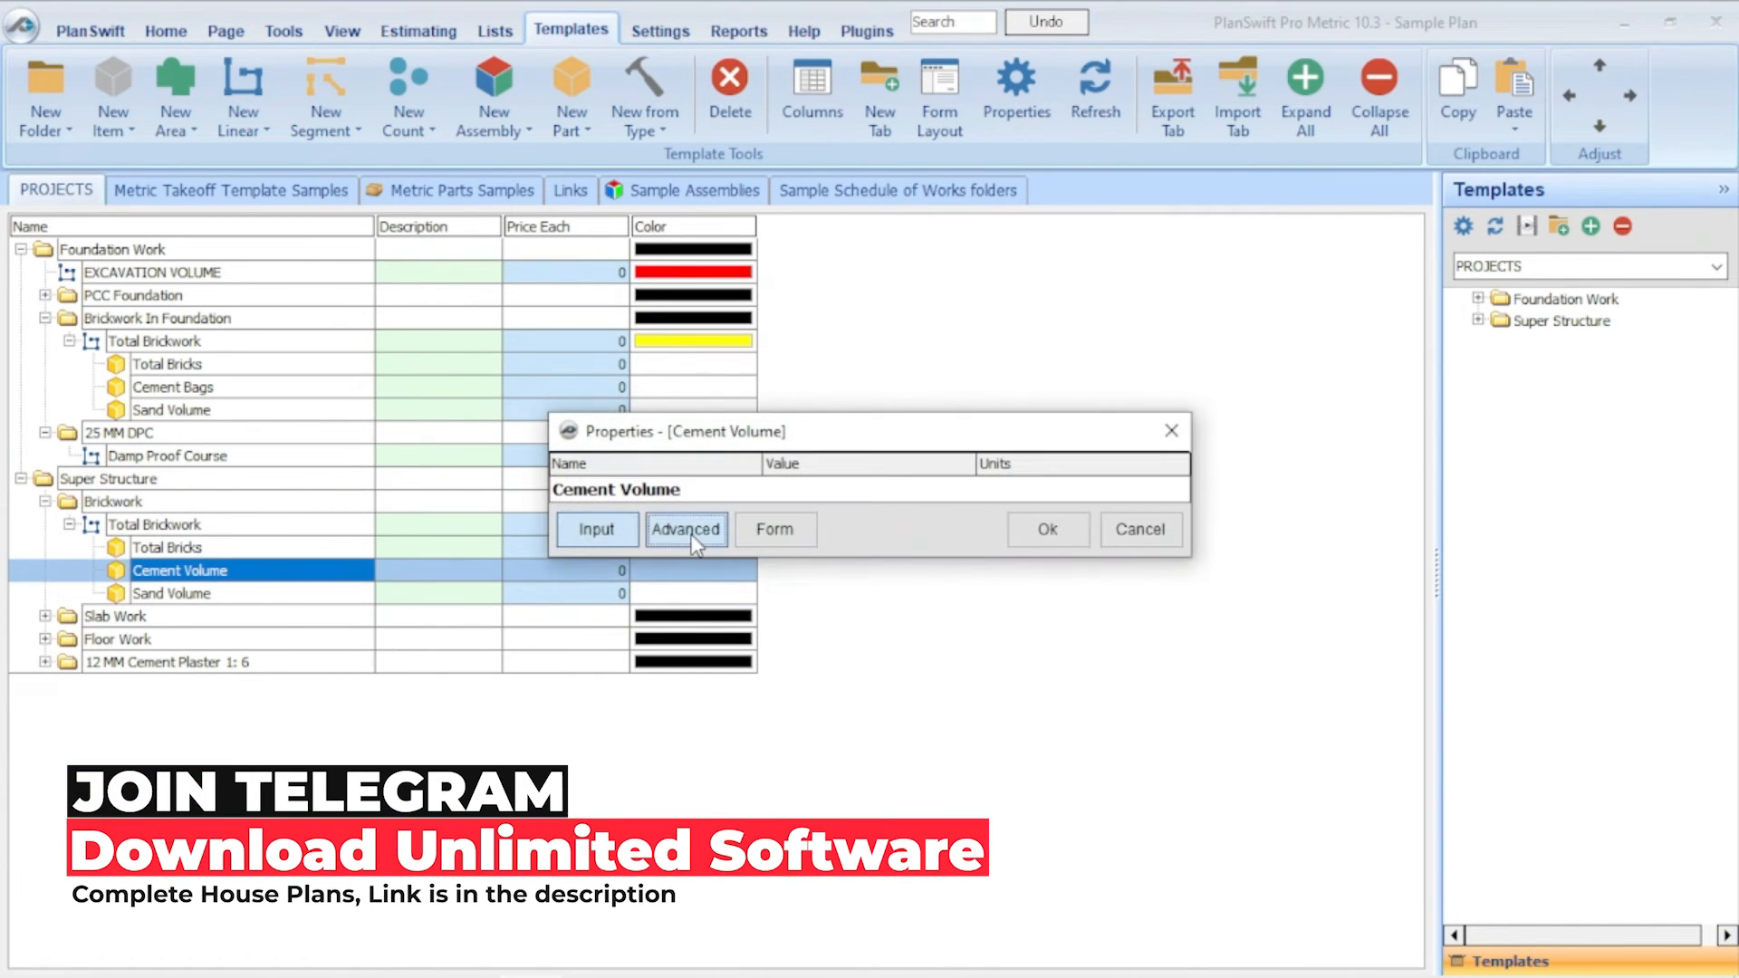
{"action": "left_click", "coordinate": [686, 529]}
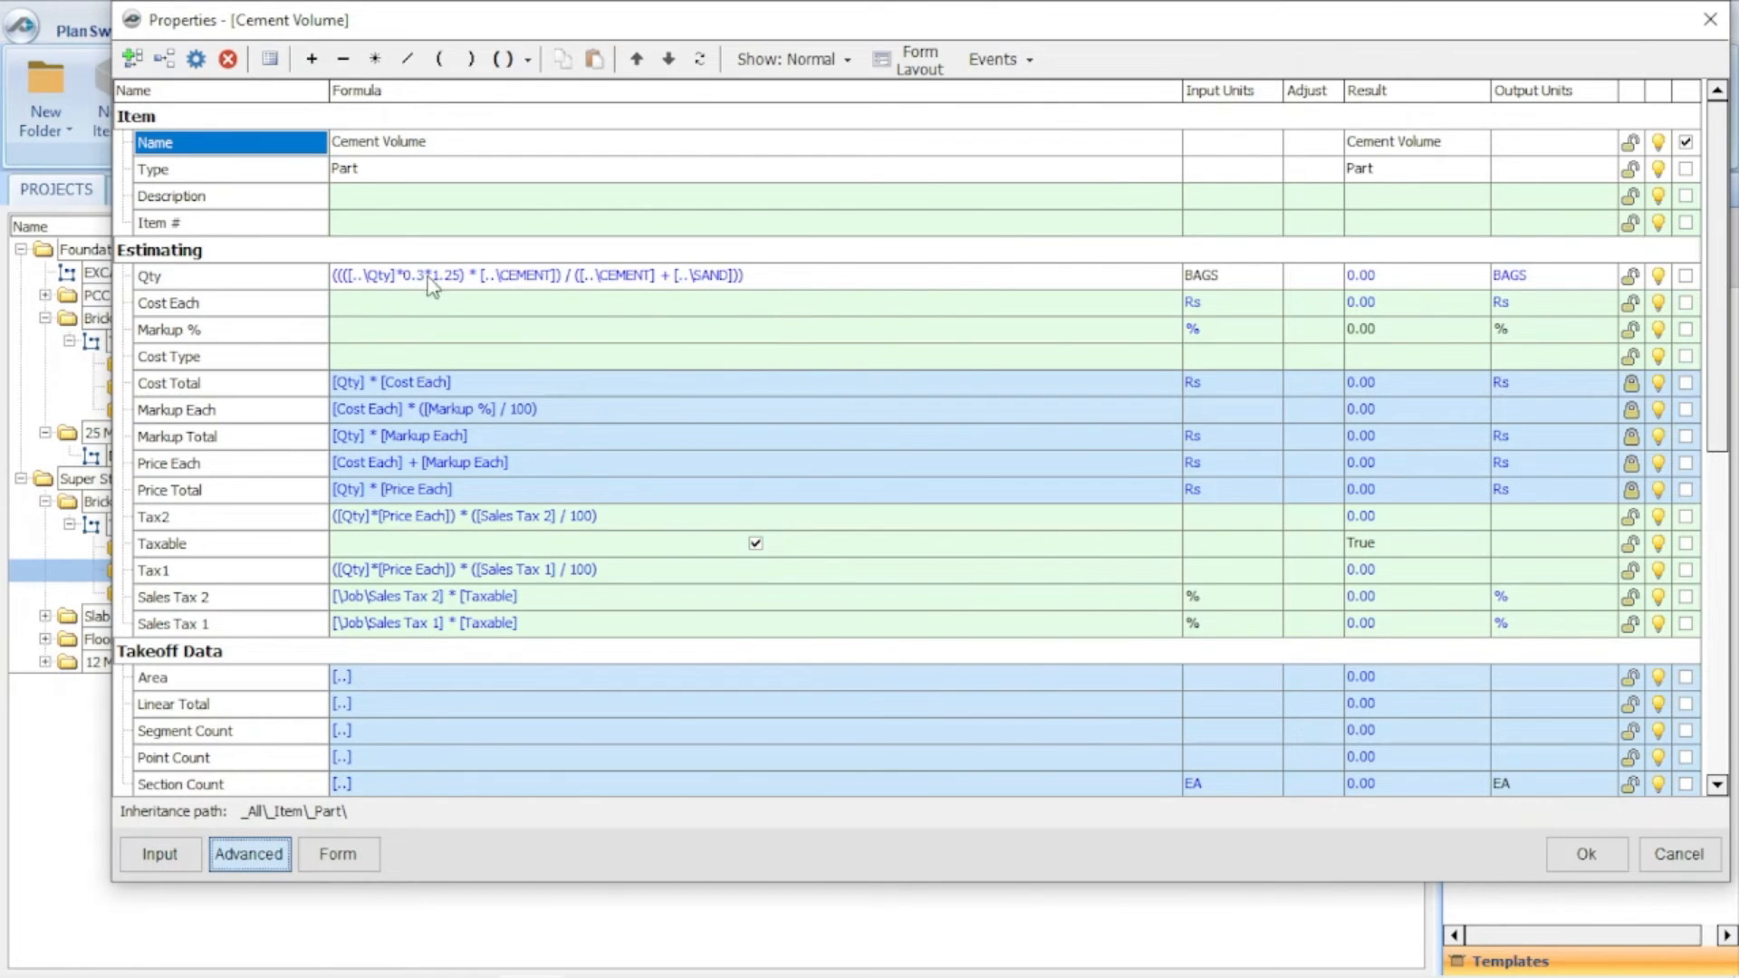
Step: Divide the Cement Volume part's Qty formula by 0.0347 to convert it to bags, and save the part
{"action": "left_click", "coordinate": [1248, 276]}
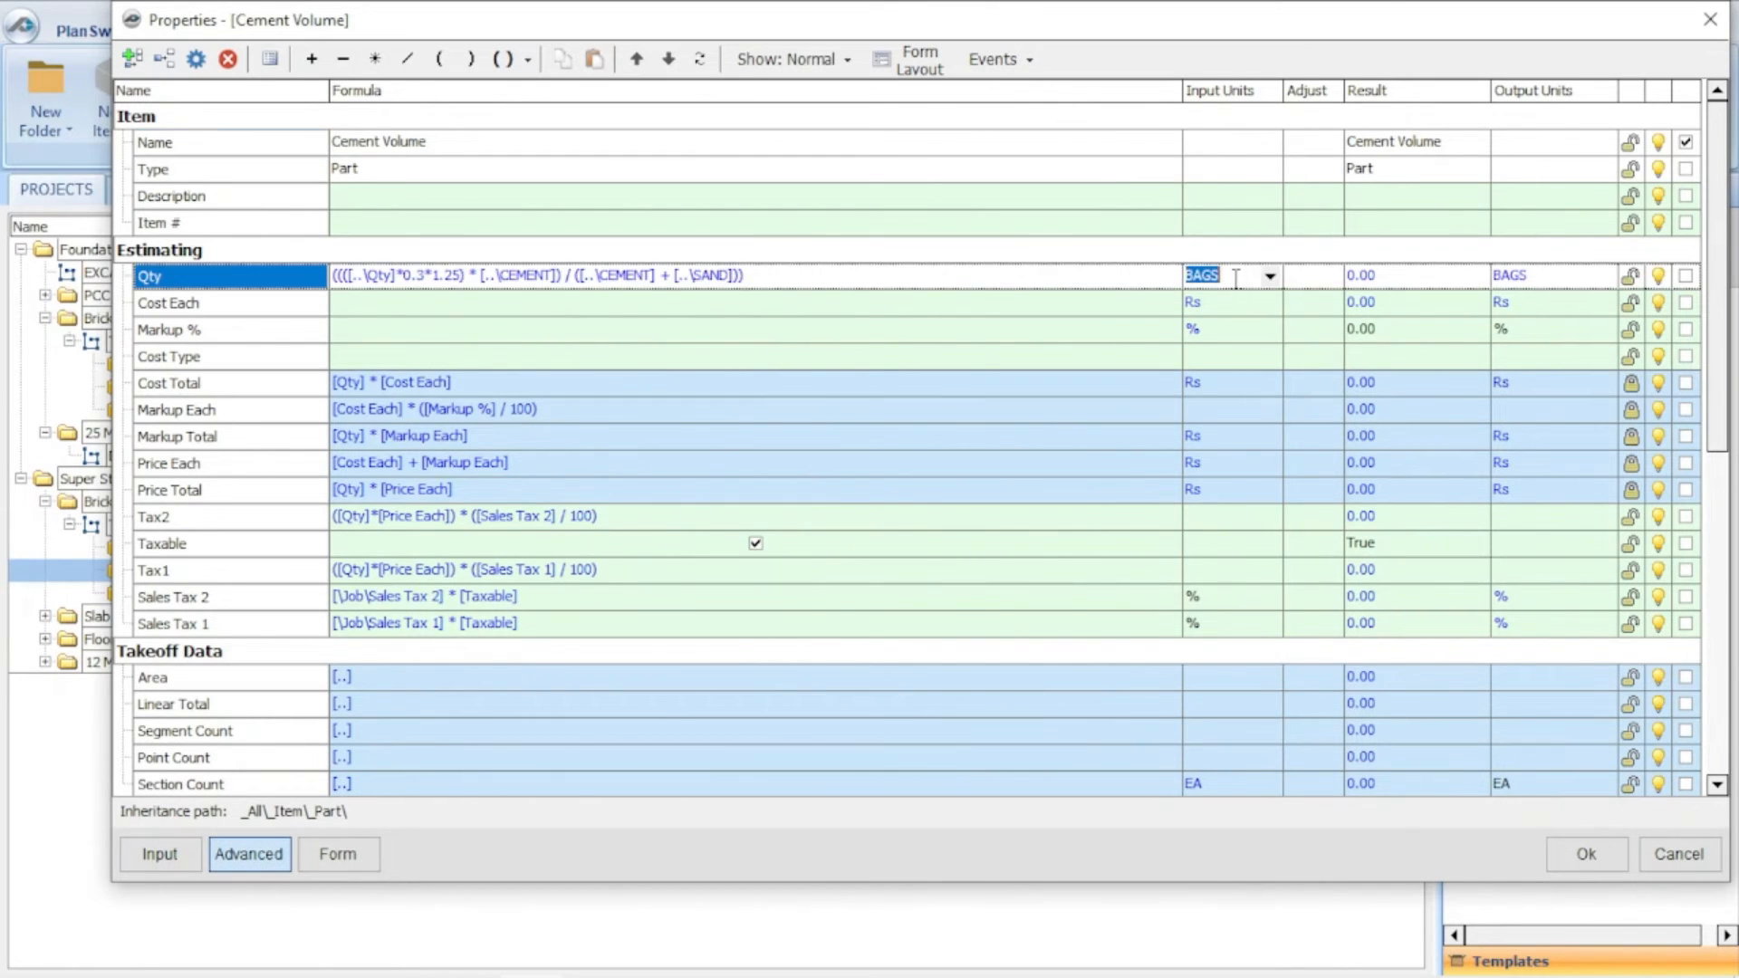
{"action": "left_click", "coordinate": [1269, 276]}
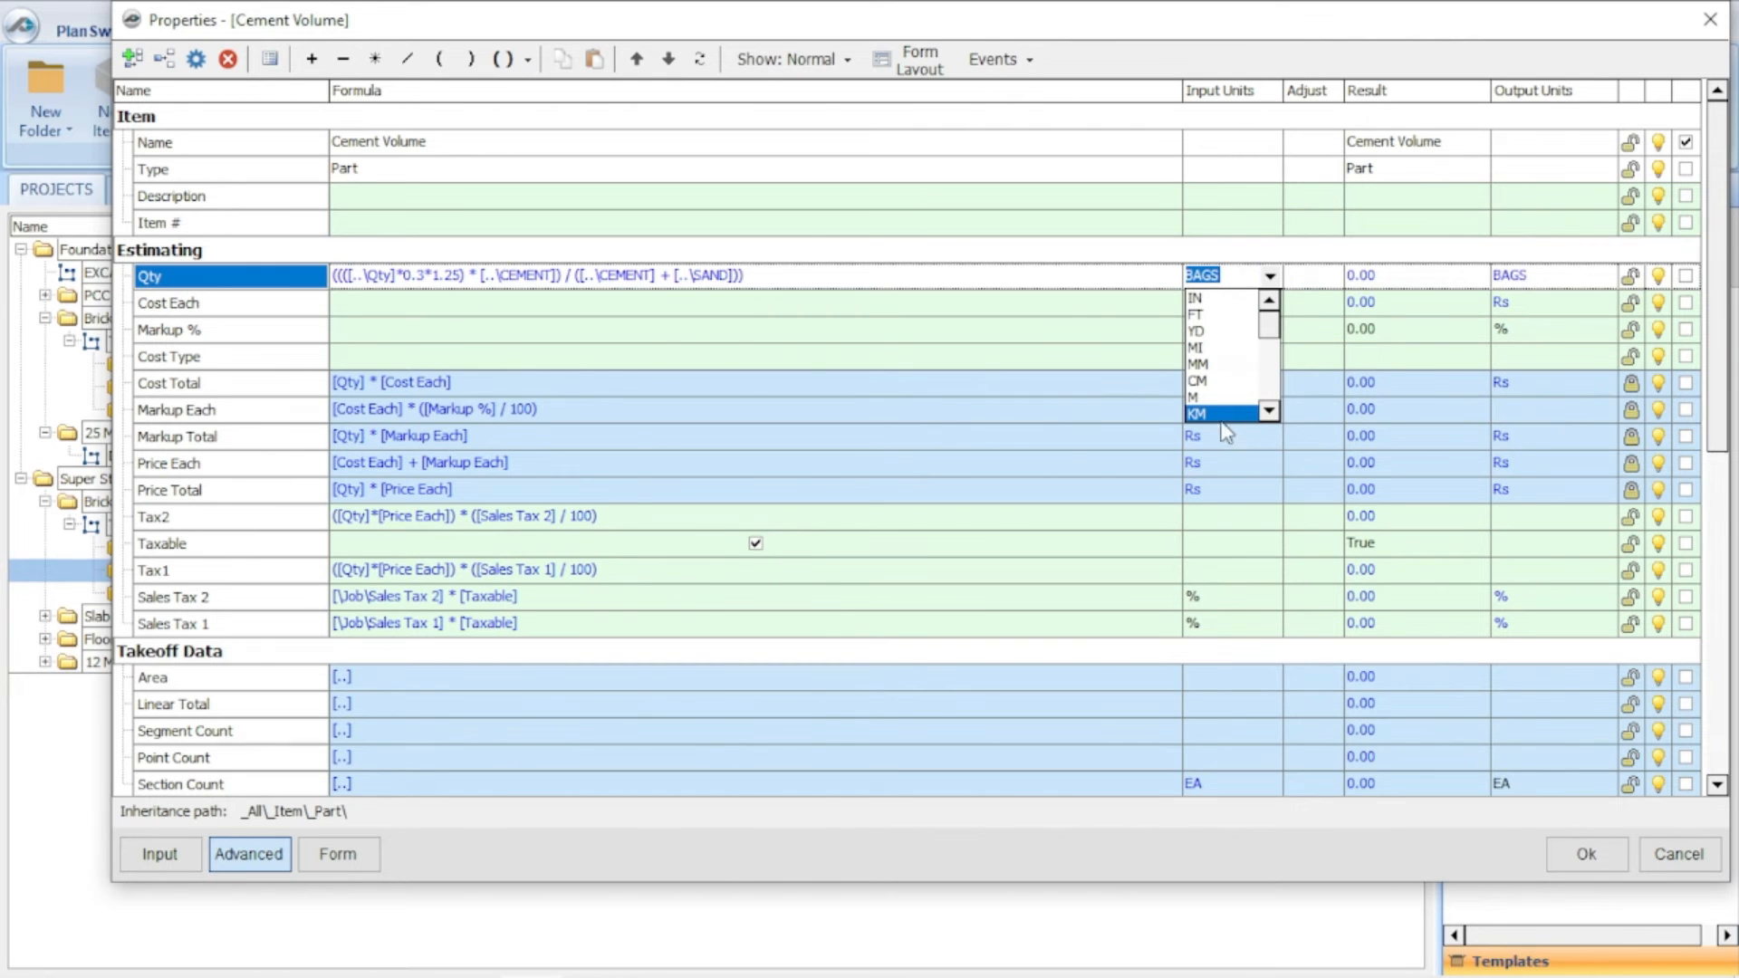
{"action": "mouse_move", "coordinate": [1274, 327]}
{"action": "left_mouse_down"}
{"action": "mouse_move", "coordinate": [1277, 412]}
{"action": "mouse_move", "coordinate": [1277, 300]}
{"action": "left_mouse_up"}
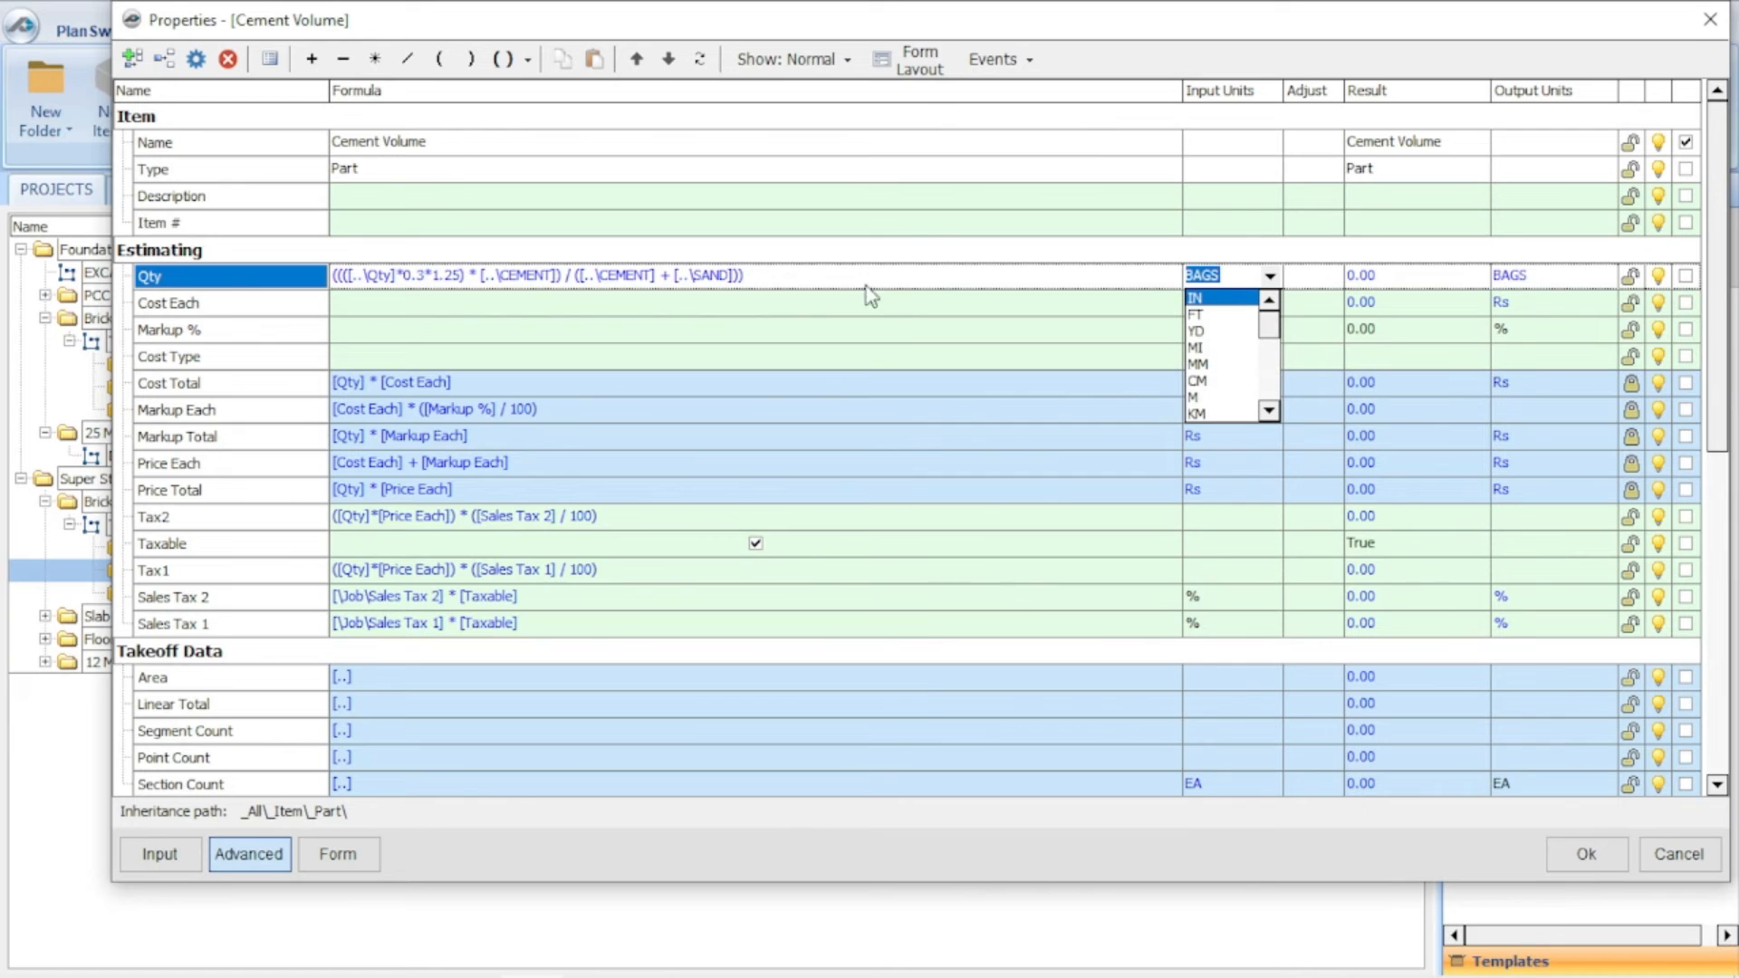
{"action": "left_click", "coordinate": [760, 278]}
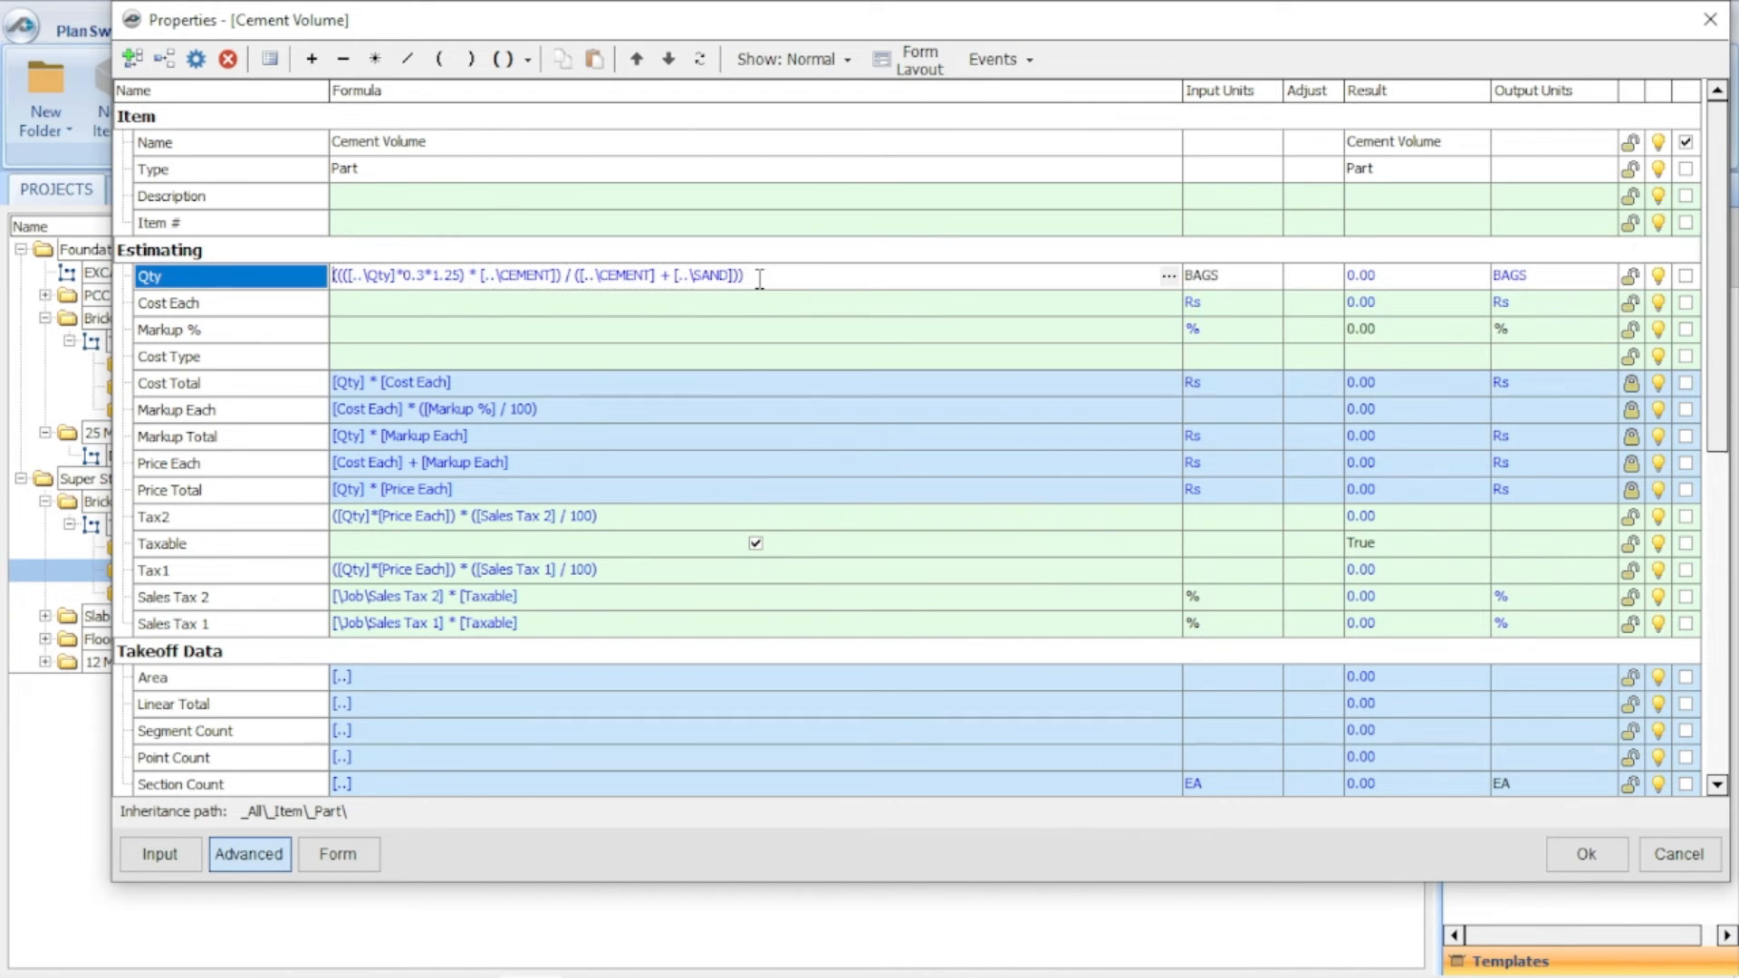
{"action": "left_click", "coordinate": [407, 59]}
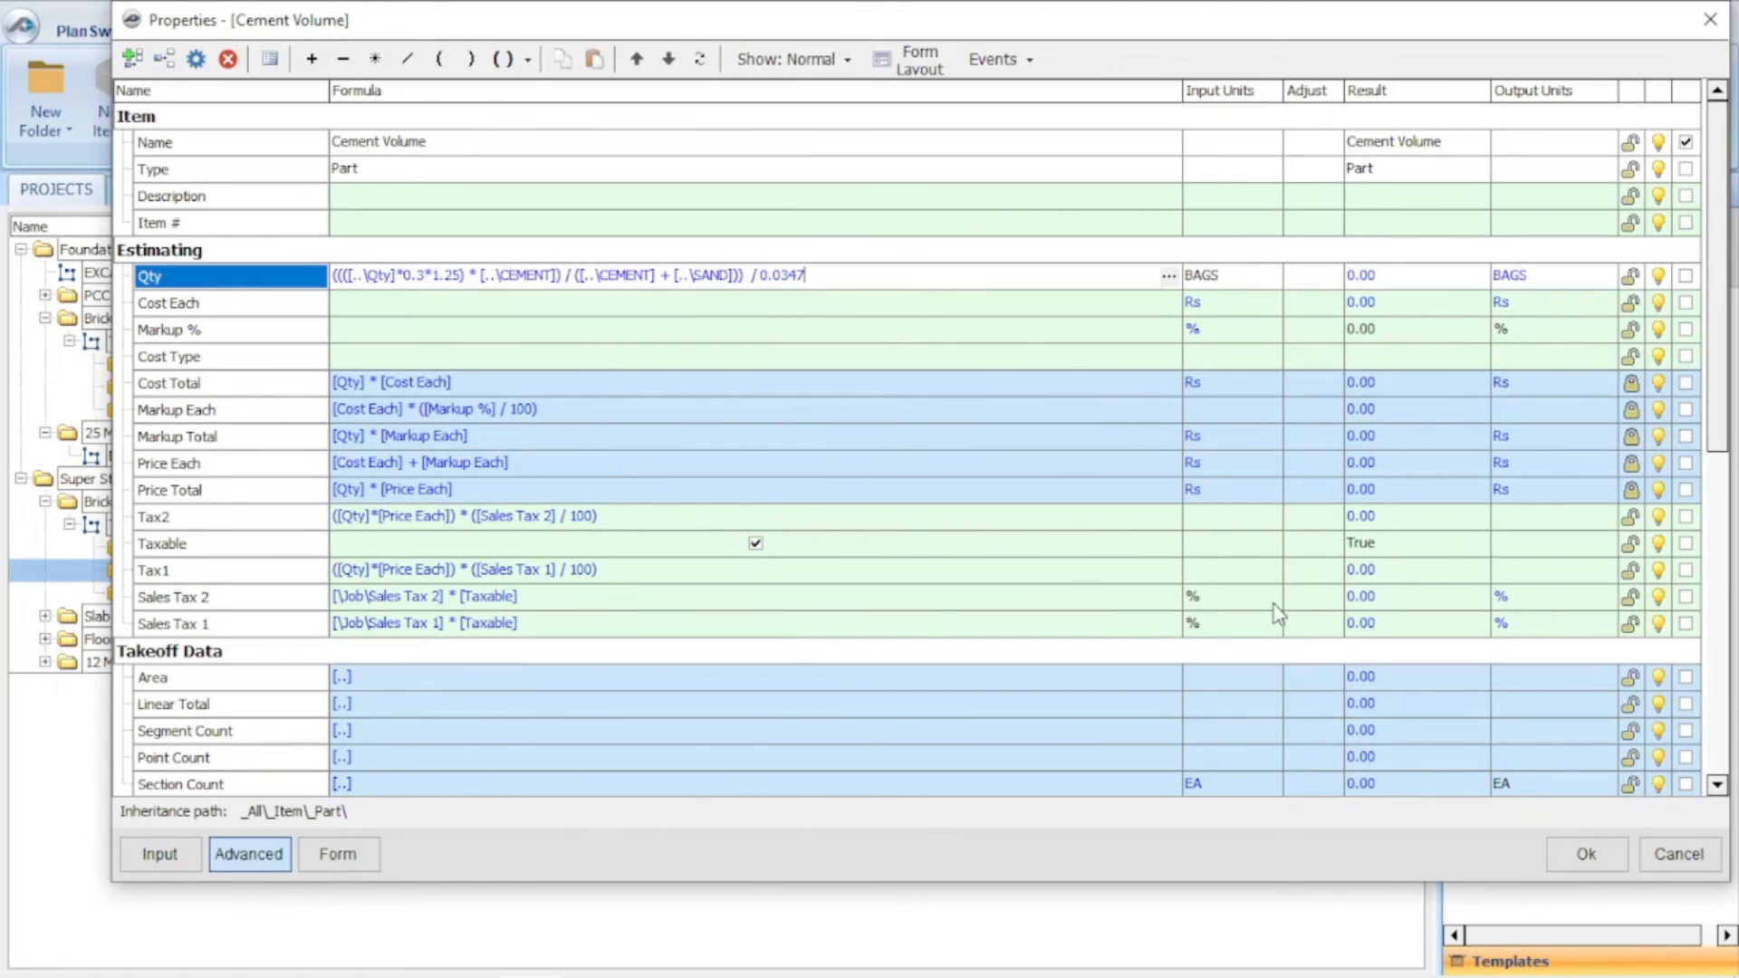
{"action": "left_click", "coordinate": [1587, 856]}
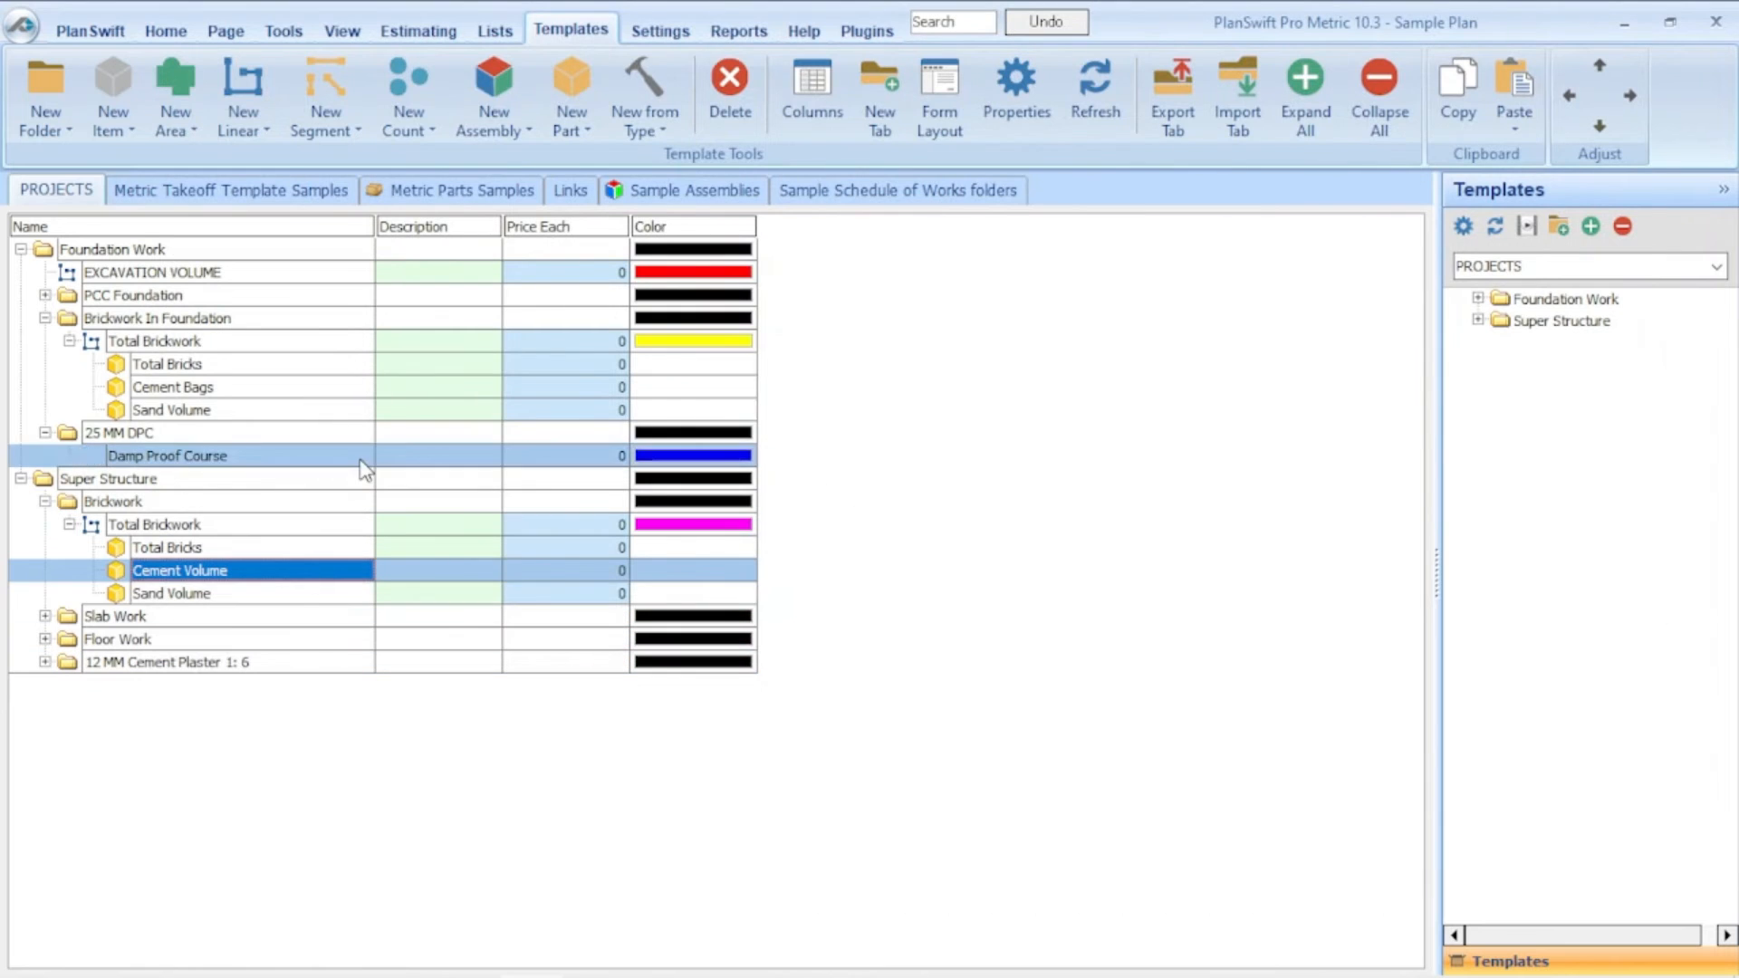
Step: Return to the plan and delete the existing superstructure Total Brickwork item from the Hexagonal Room takeoff
{"action": "left_click", "coordinate": [167, 38]}
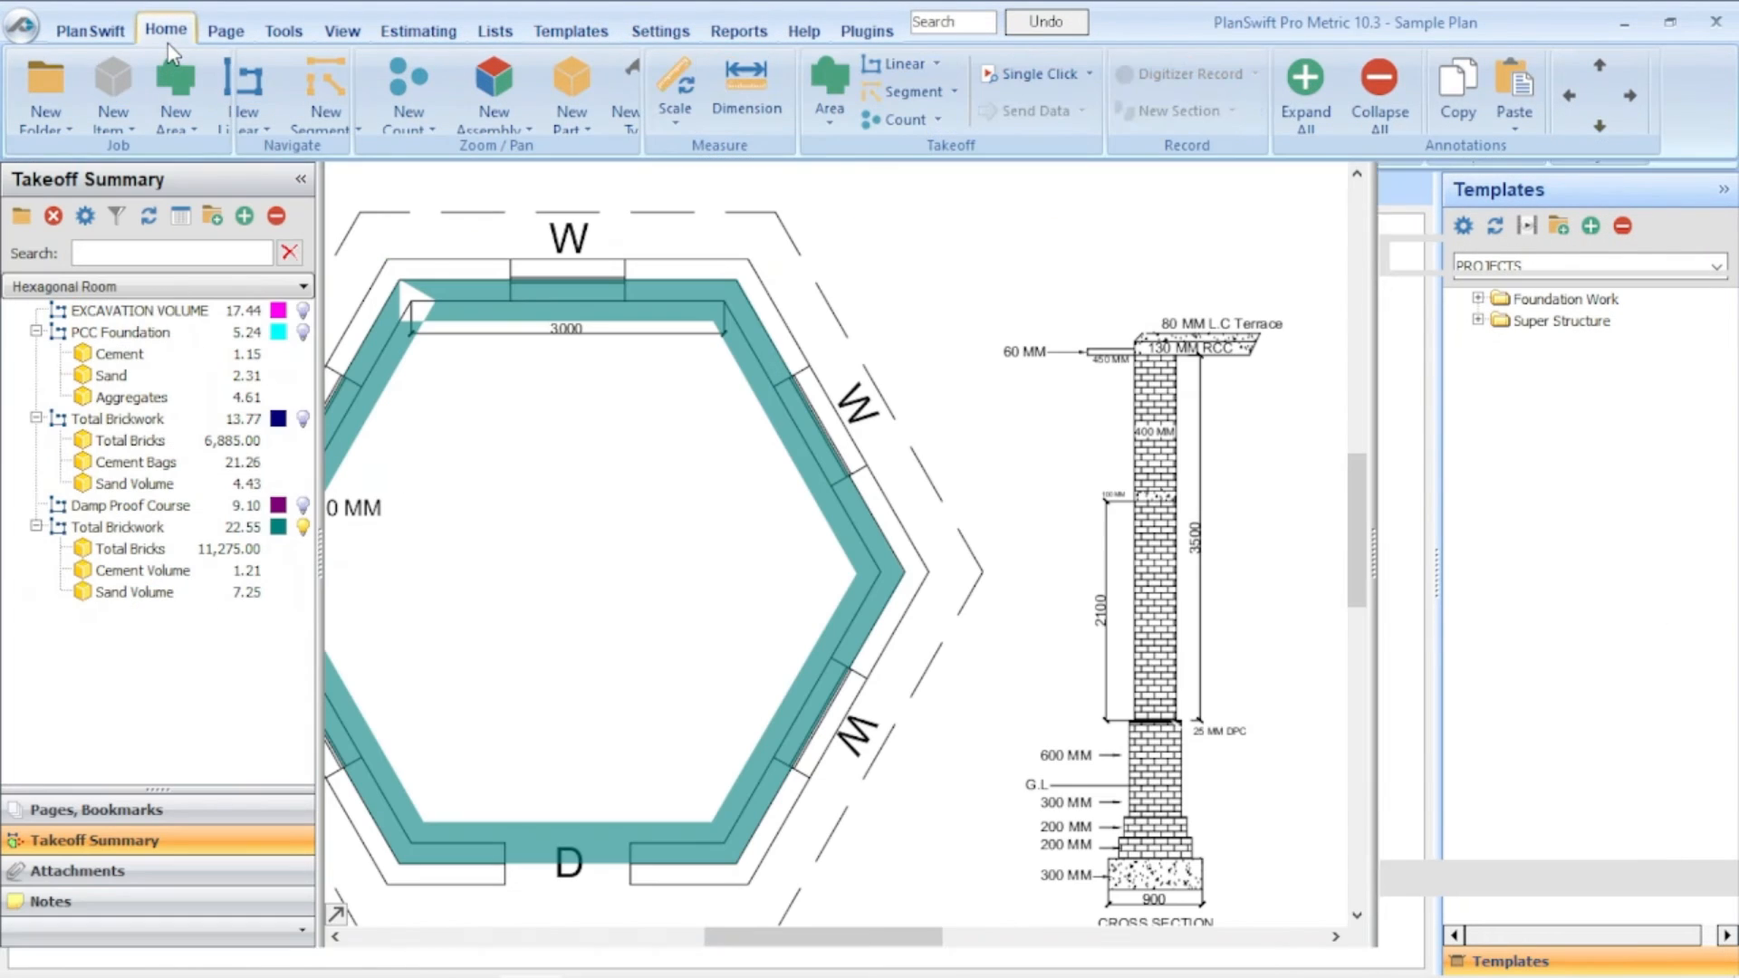
{"action": "left_click", "coordinate": [118, 527]}
{"action": "right_click", "coordinate": [118, 527]}
{"action": "left_click", "coordinate": [193, 646]}
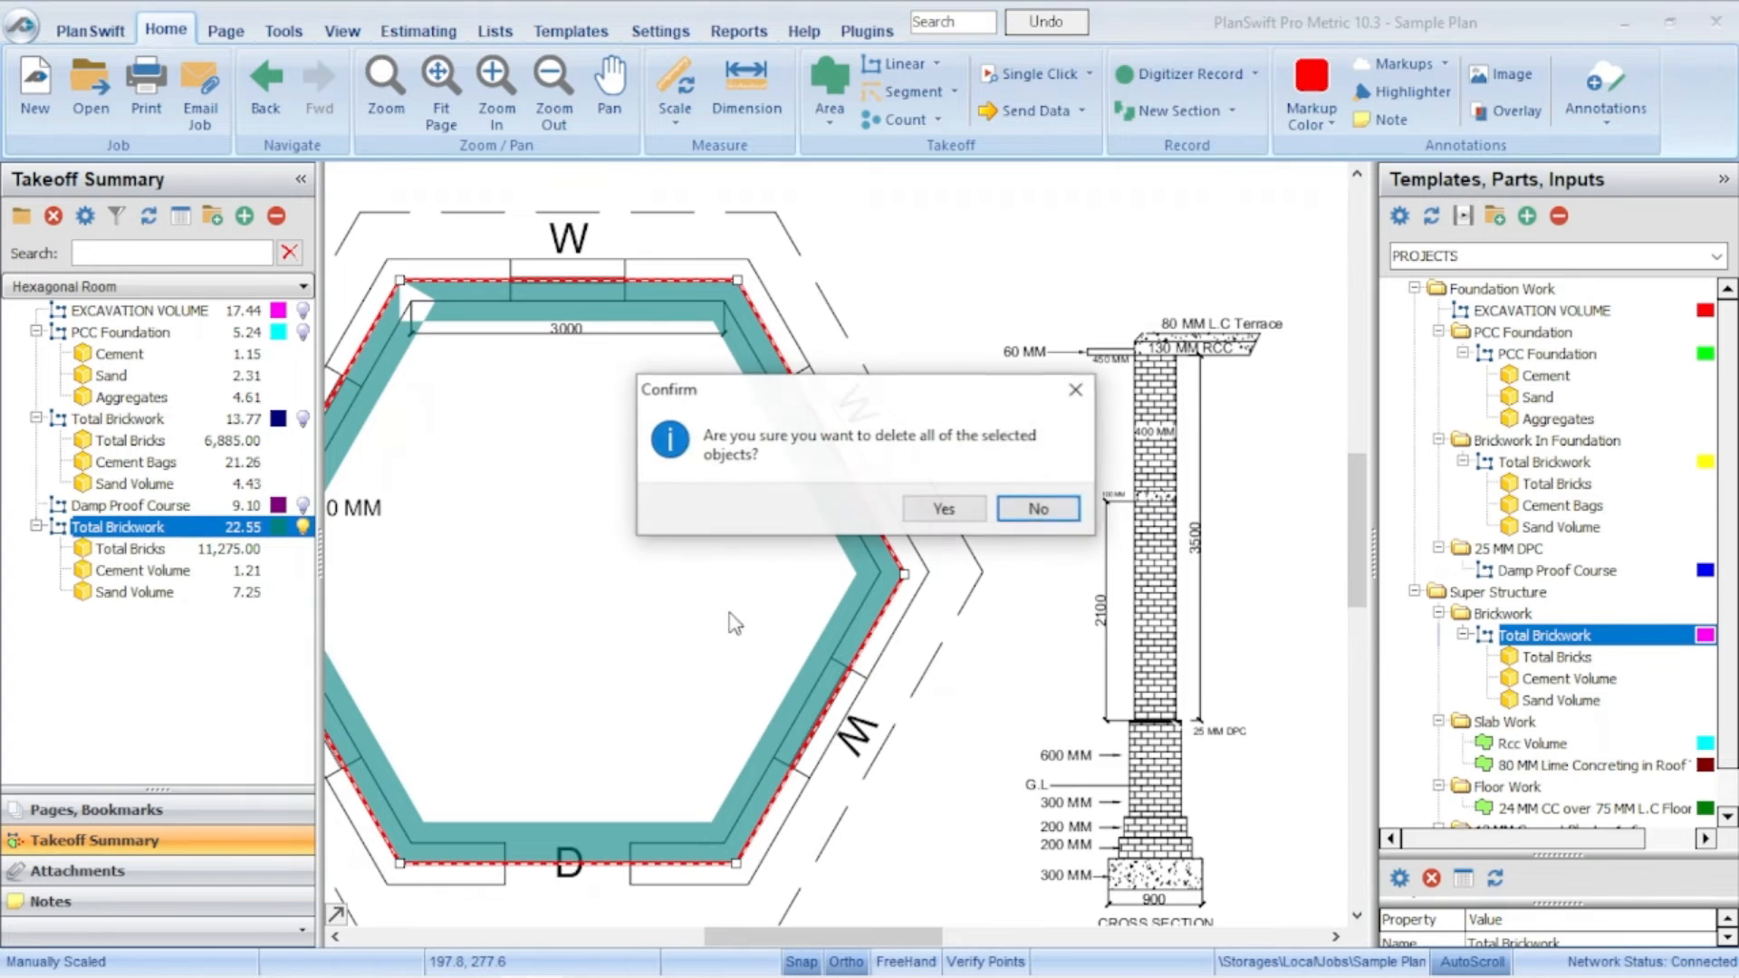
{"action": "left_click", "coordinate": [1042, 504]}
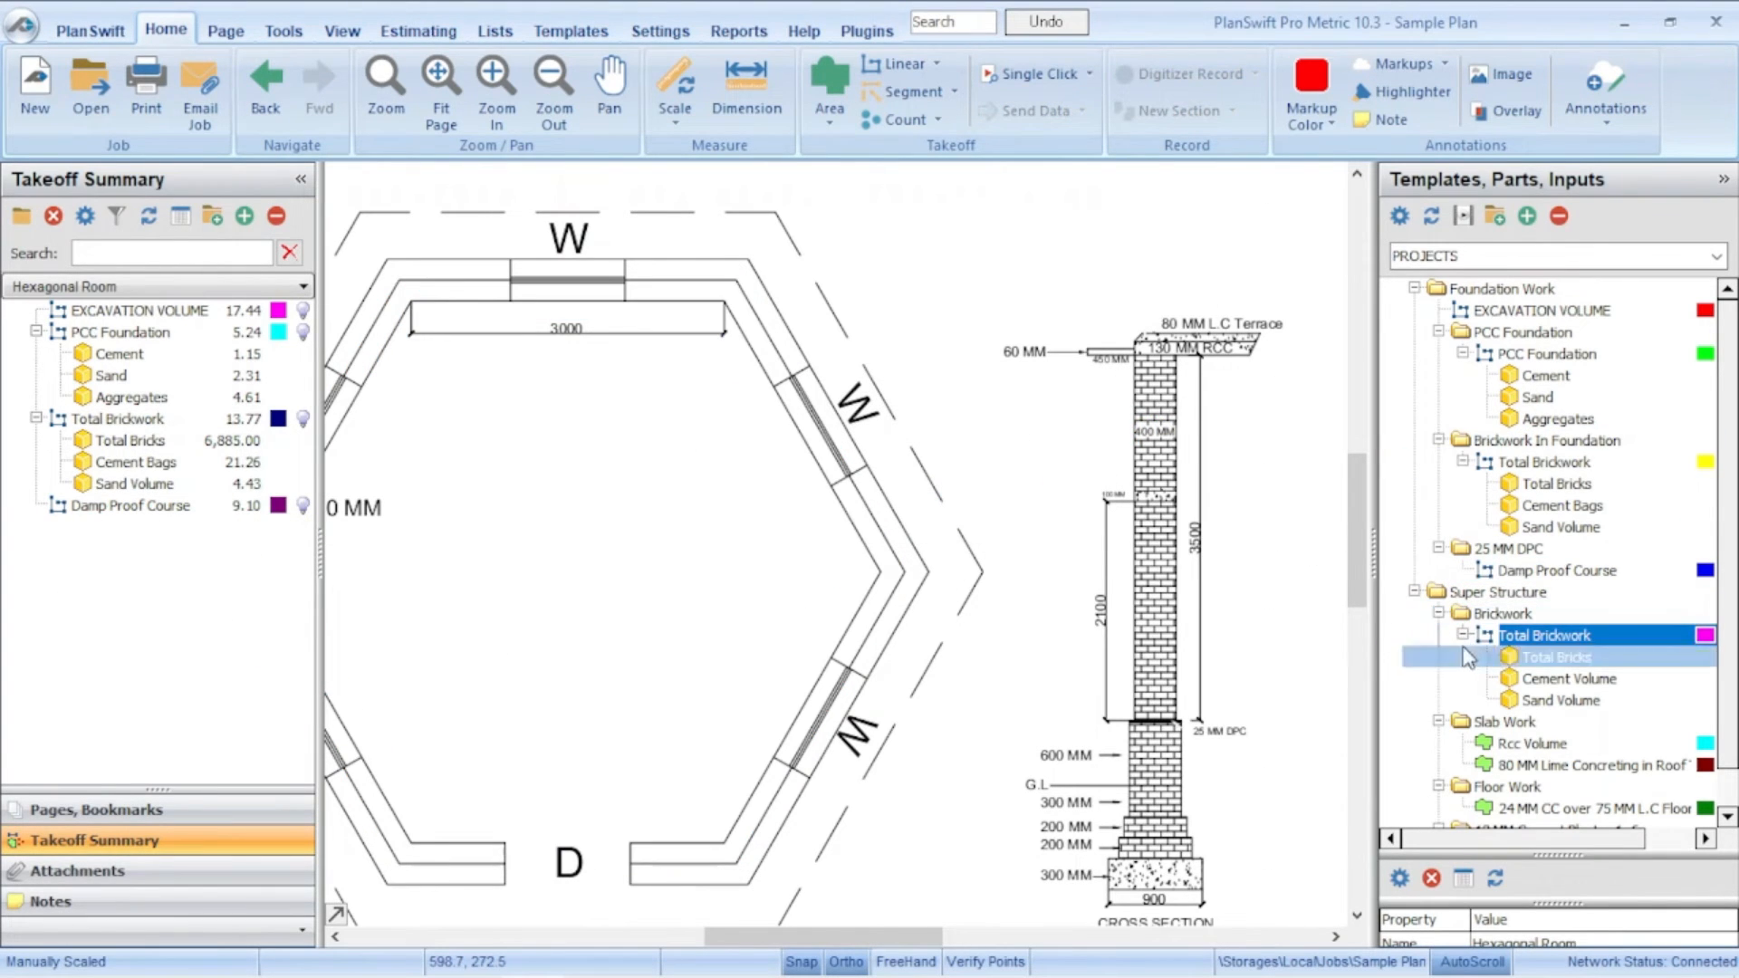
Step: Start a new takeoff from the superstructure Total Brickwork template with cement 1 and sand 6, accepting the preset window and door values
{"action": "left_click", "coordinate": [1392, 638]}
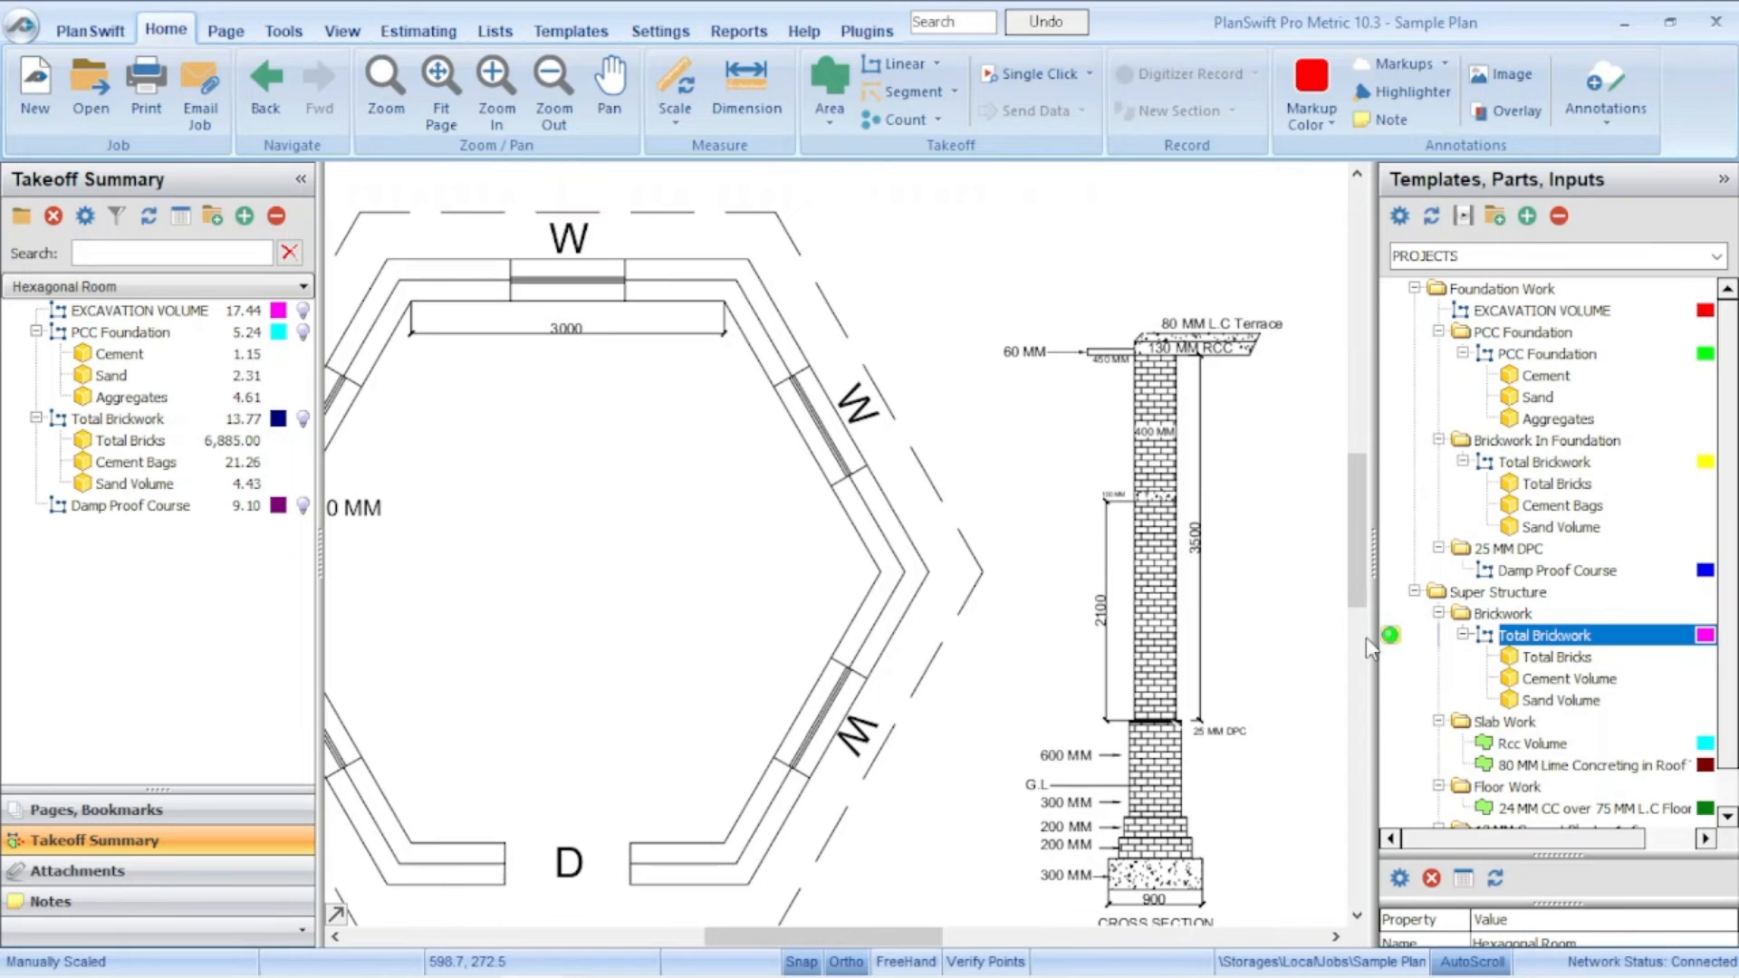
{"action": "left_click", "coordinate": [741, 384]}
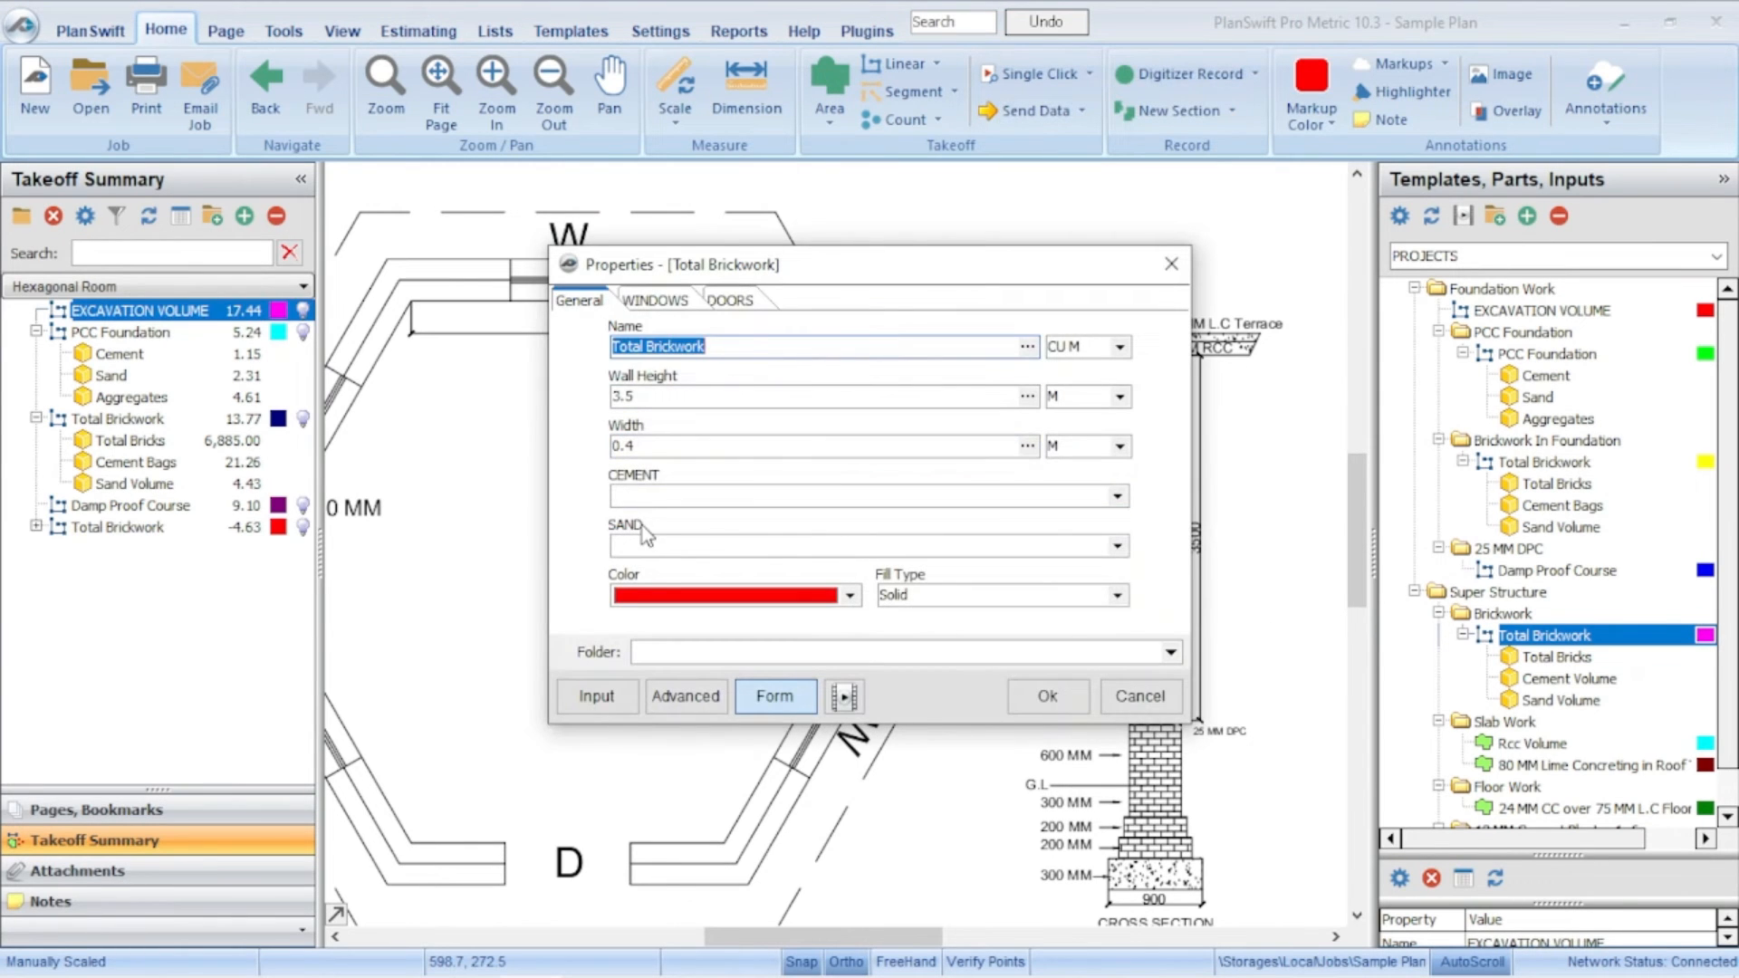
{"action": "type", "text": "1"}
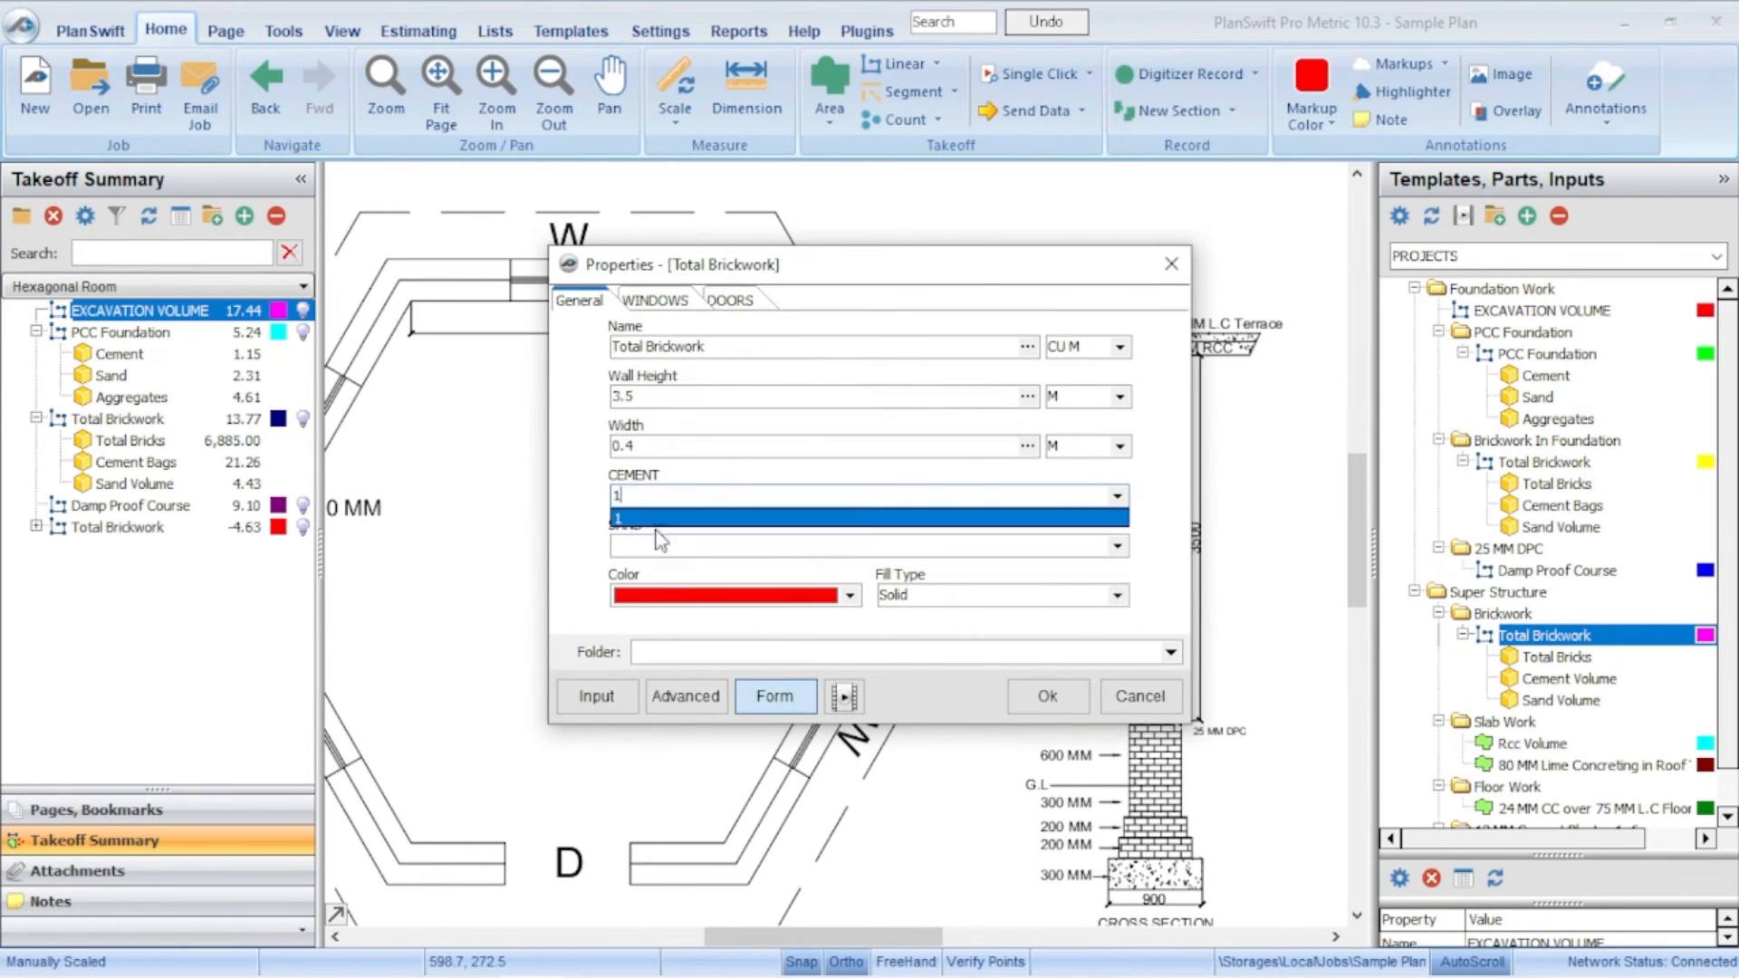
{"action": "left_click", "coordinate": [656, 546]}
{"action": "type", "text": "6"}
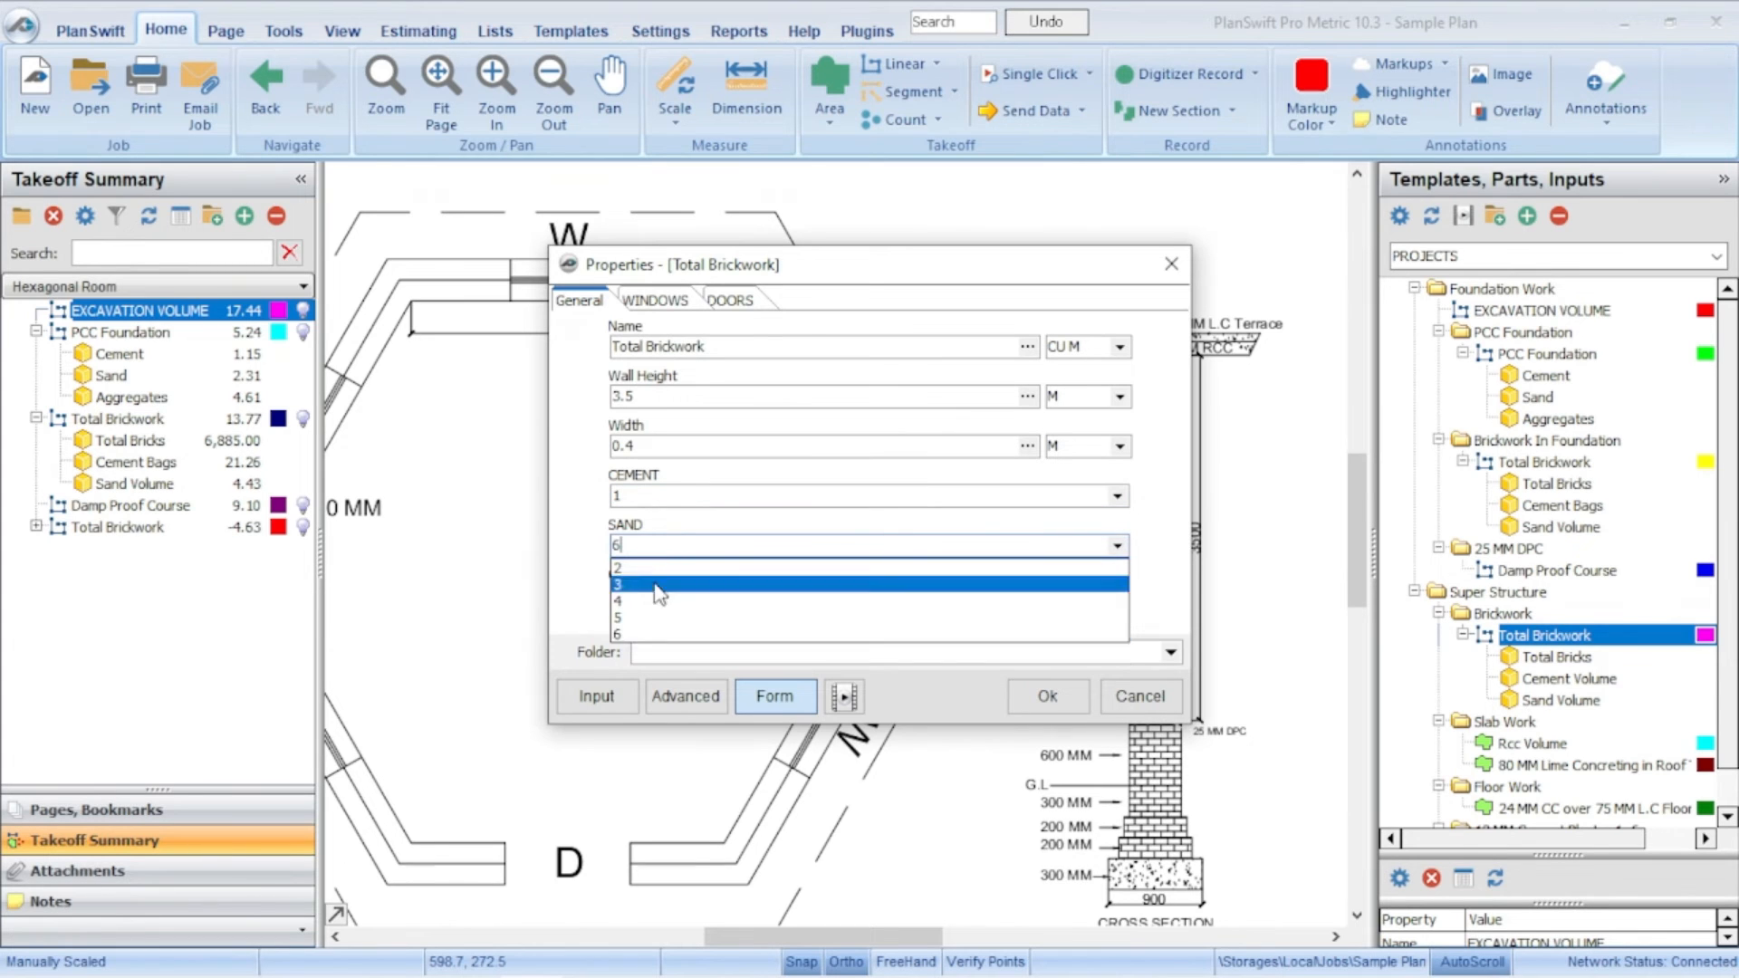
{"action": "left_click", "coordinate": [653, 636]}
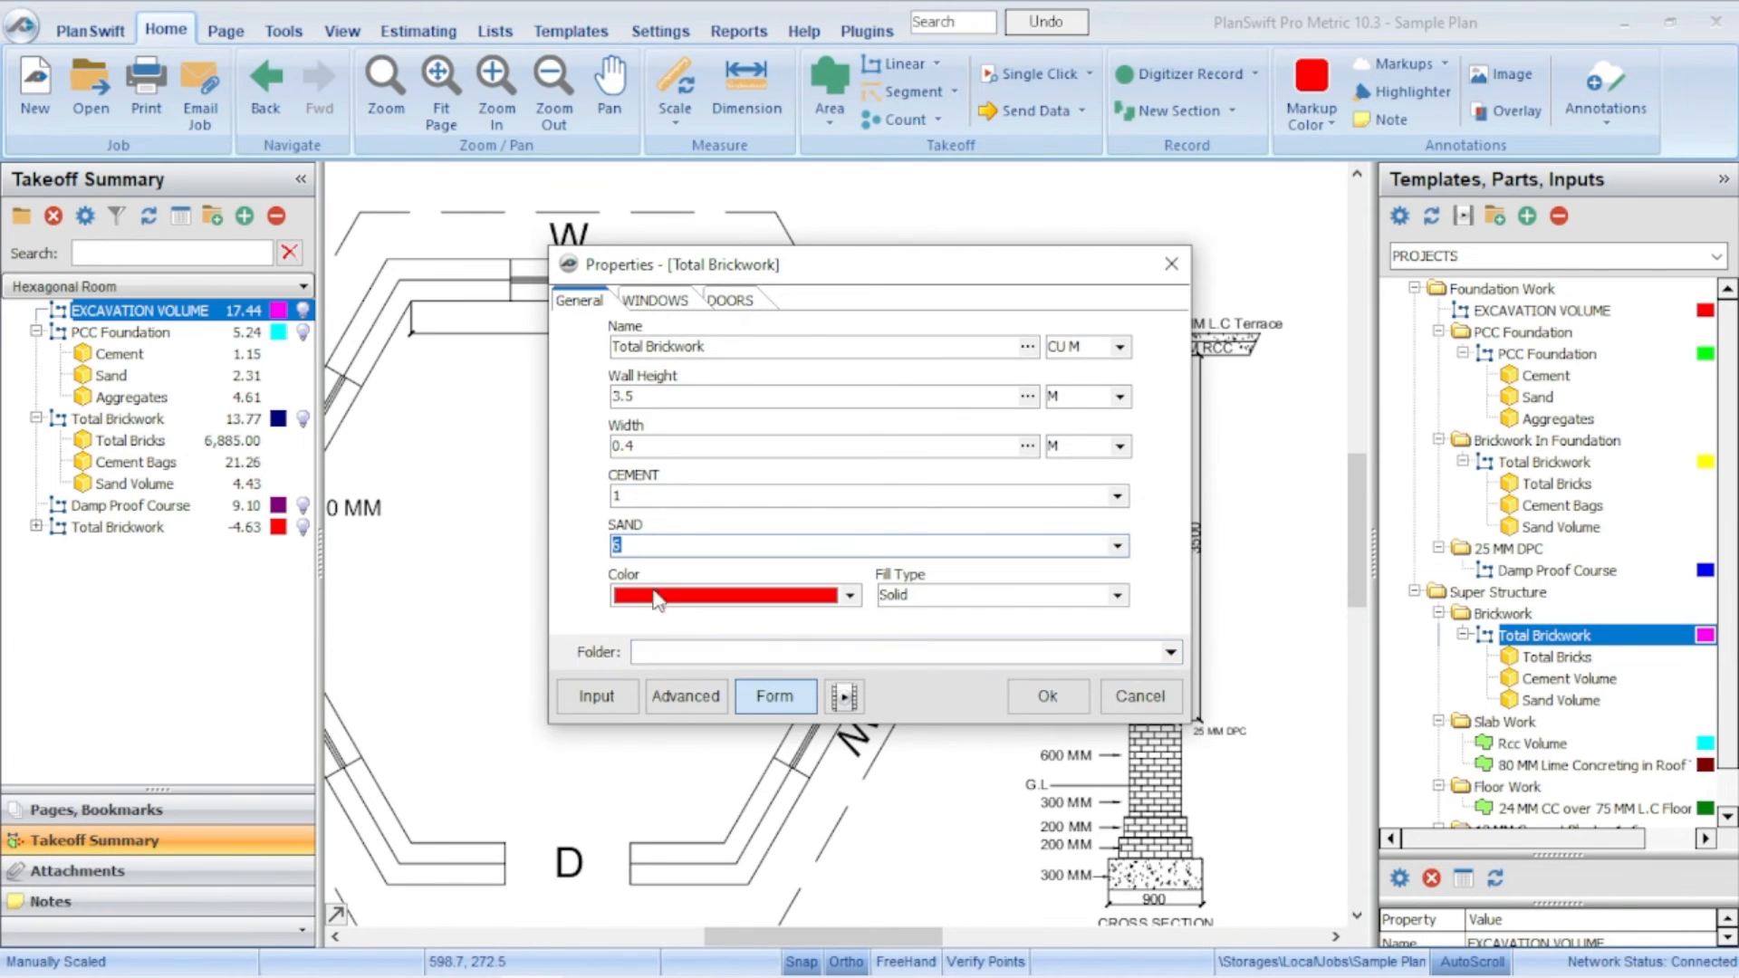
{"action": "left_click", "coordinate": [662, 304]}
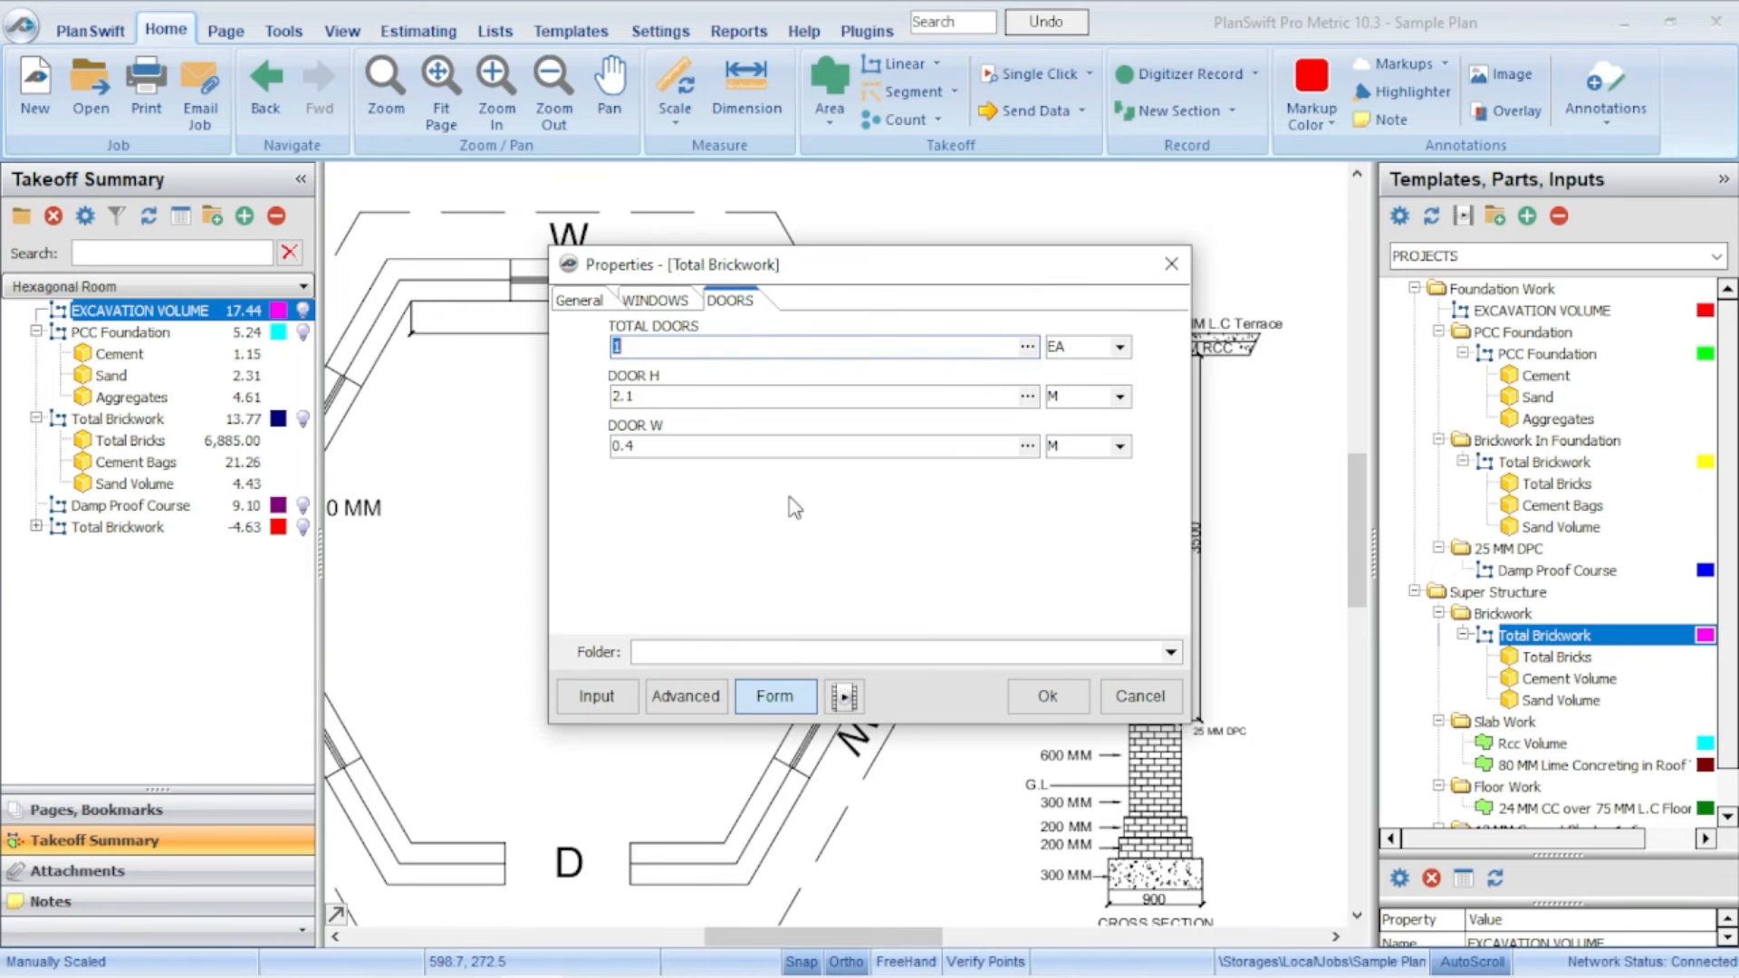
{"action": "left_click", "coordinate": [1042, 697]}
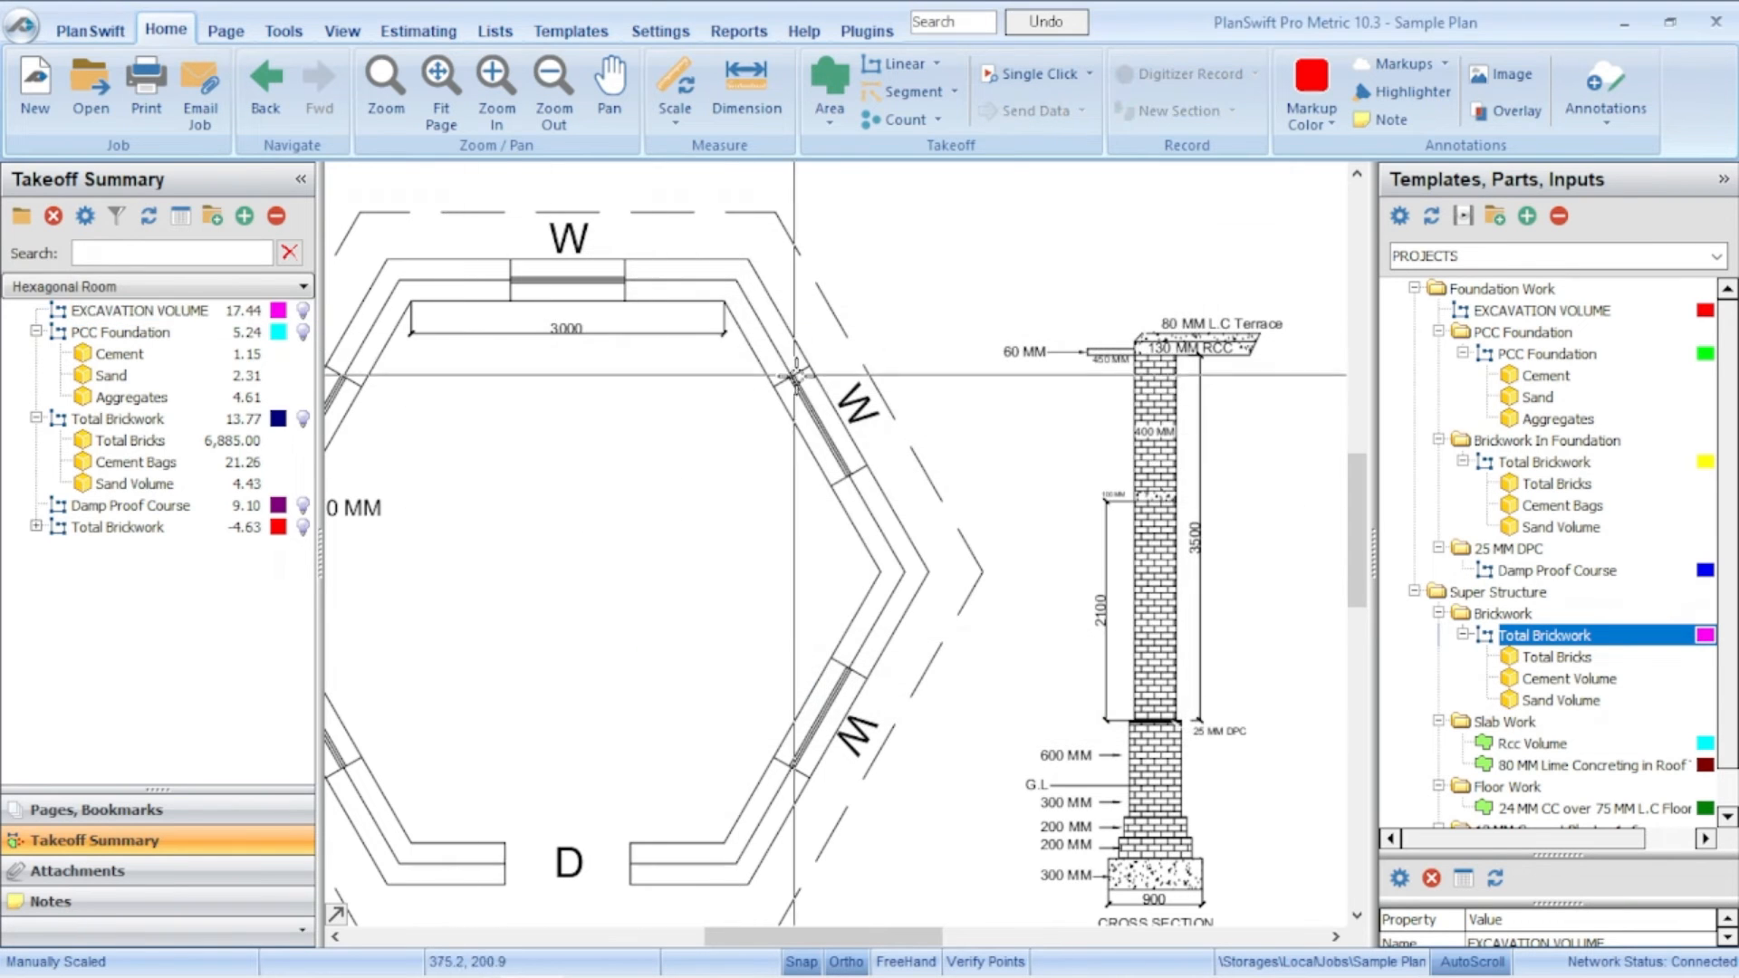
Step: Trace the superstructure brickwork along the centreline of the plan's top wall, from its upper-left corner to its upper-right corner
{"action": "scroll", "coordinate": [553, 332], "scroll_direction": "down", "scroll_amount": 3}
{"action": "scroll", "coordinate": [553, 332], "scroll_direction": "up", "scroll_amount": 1}
{"action": "left_click", "coordinate": [552, 331]}
{"action": "scroll", "coordinate": [553, 331], "scroll_direction": "up", "scroll_amount": 4}
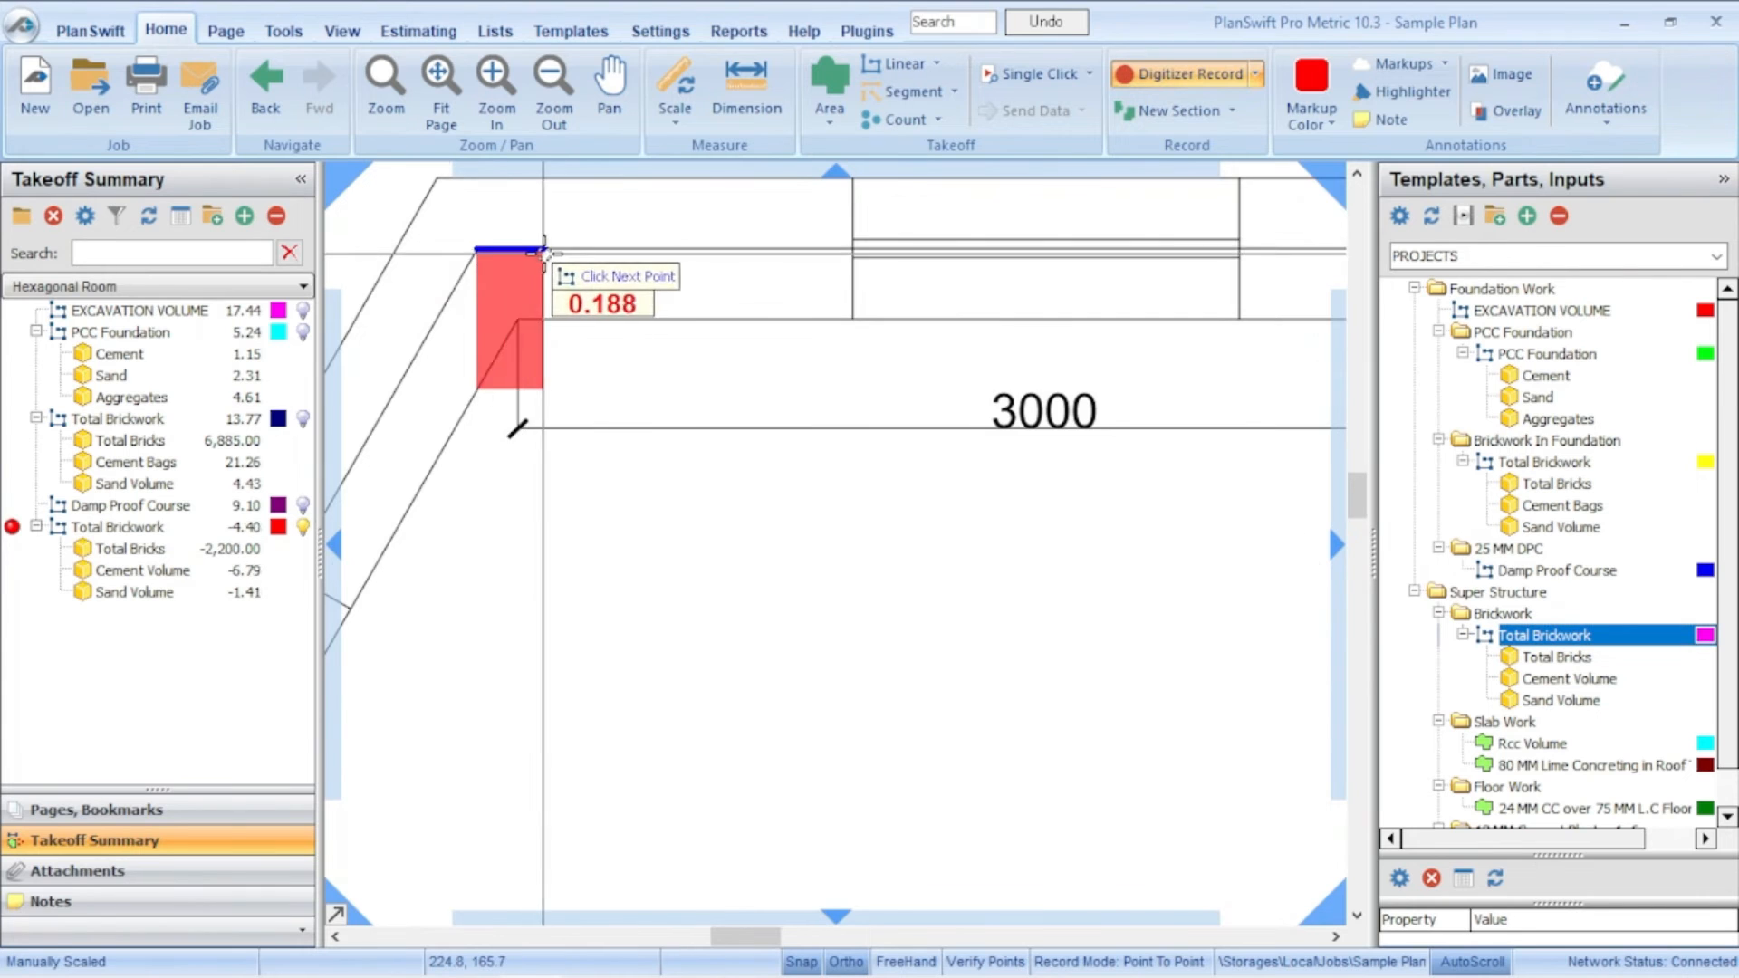
{"action": "scroll", "coordinate": [589, 249], "scroll_direction": "down", "scroll_amount": 3}
{"action": "scroll", "coordinate": [749, 249], "scroll_direction": "up", "scroll_amount": 2}
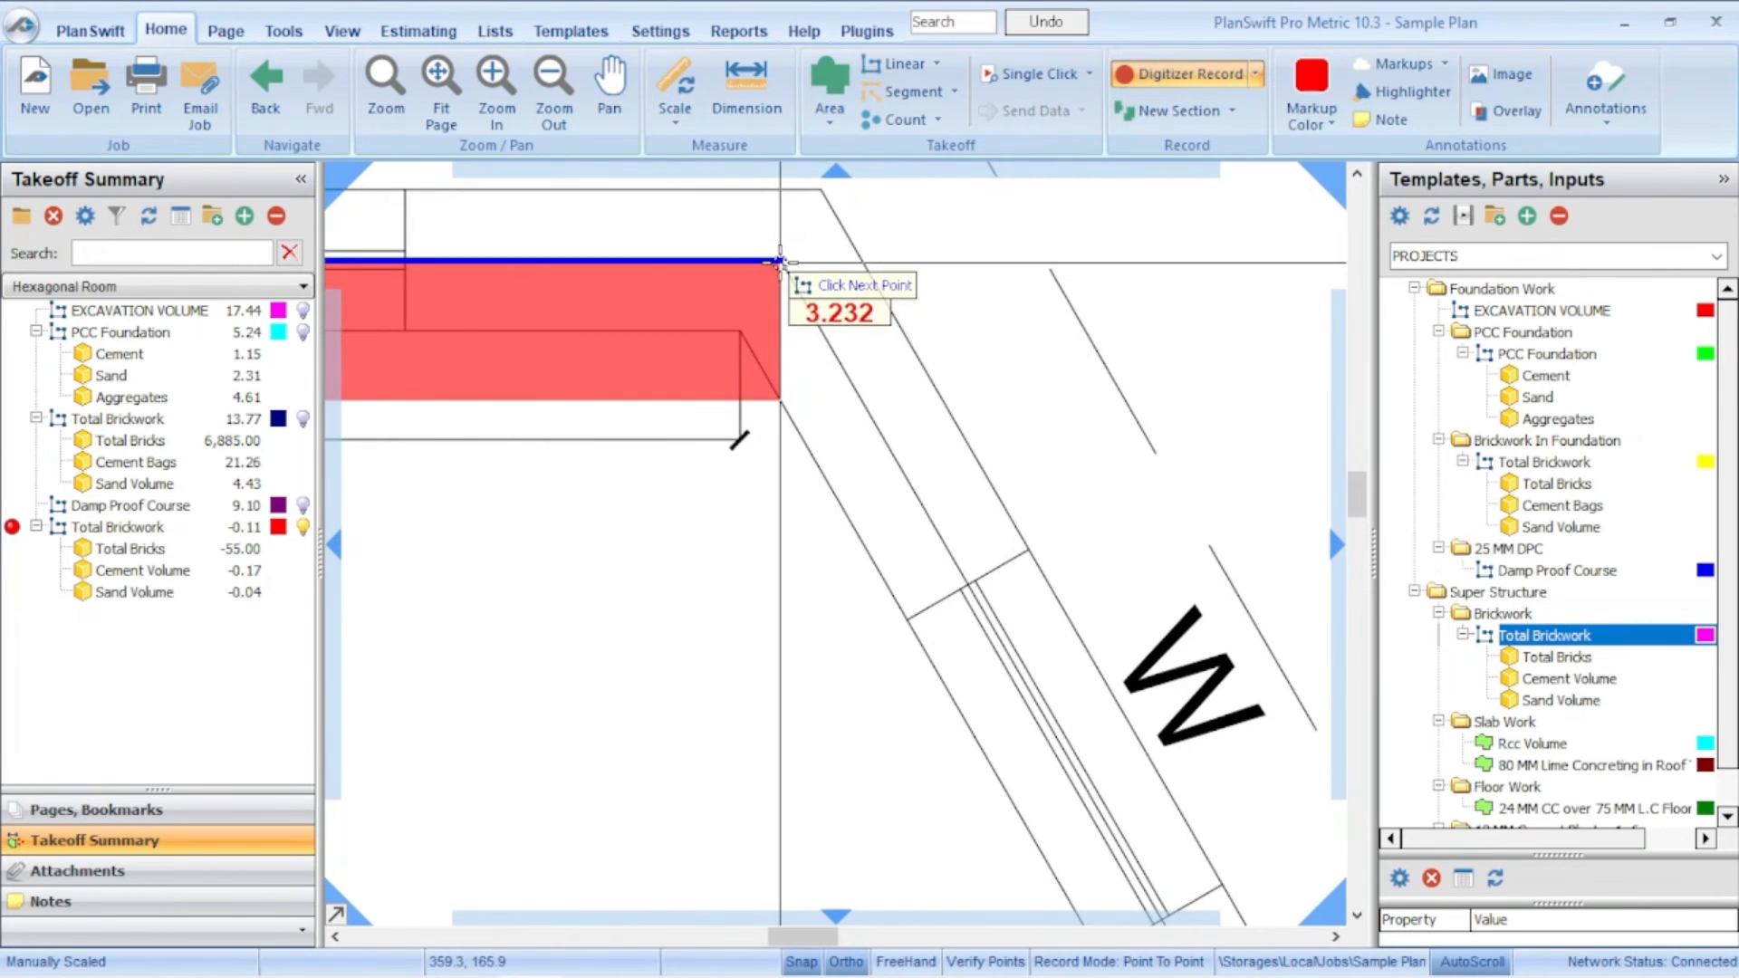
{"action": "left_click", "coordinate": [757, 255]}
Step: Continue the brickwork takeoff down the upper-right and lower-right walls to the plan's lower-right corner
{"action": "scroll", "coordinate": [851, 380], "scroll_direction": "down", "scroll_amount": 3}
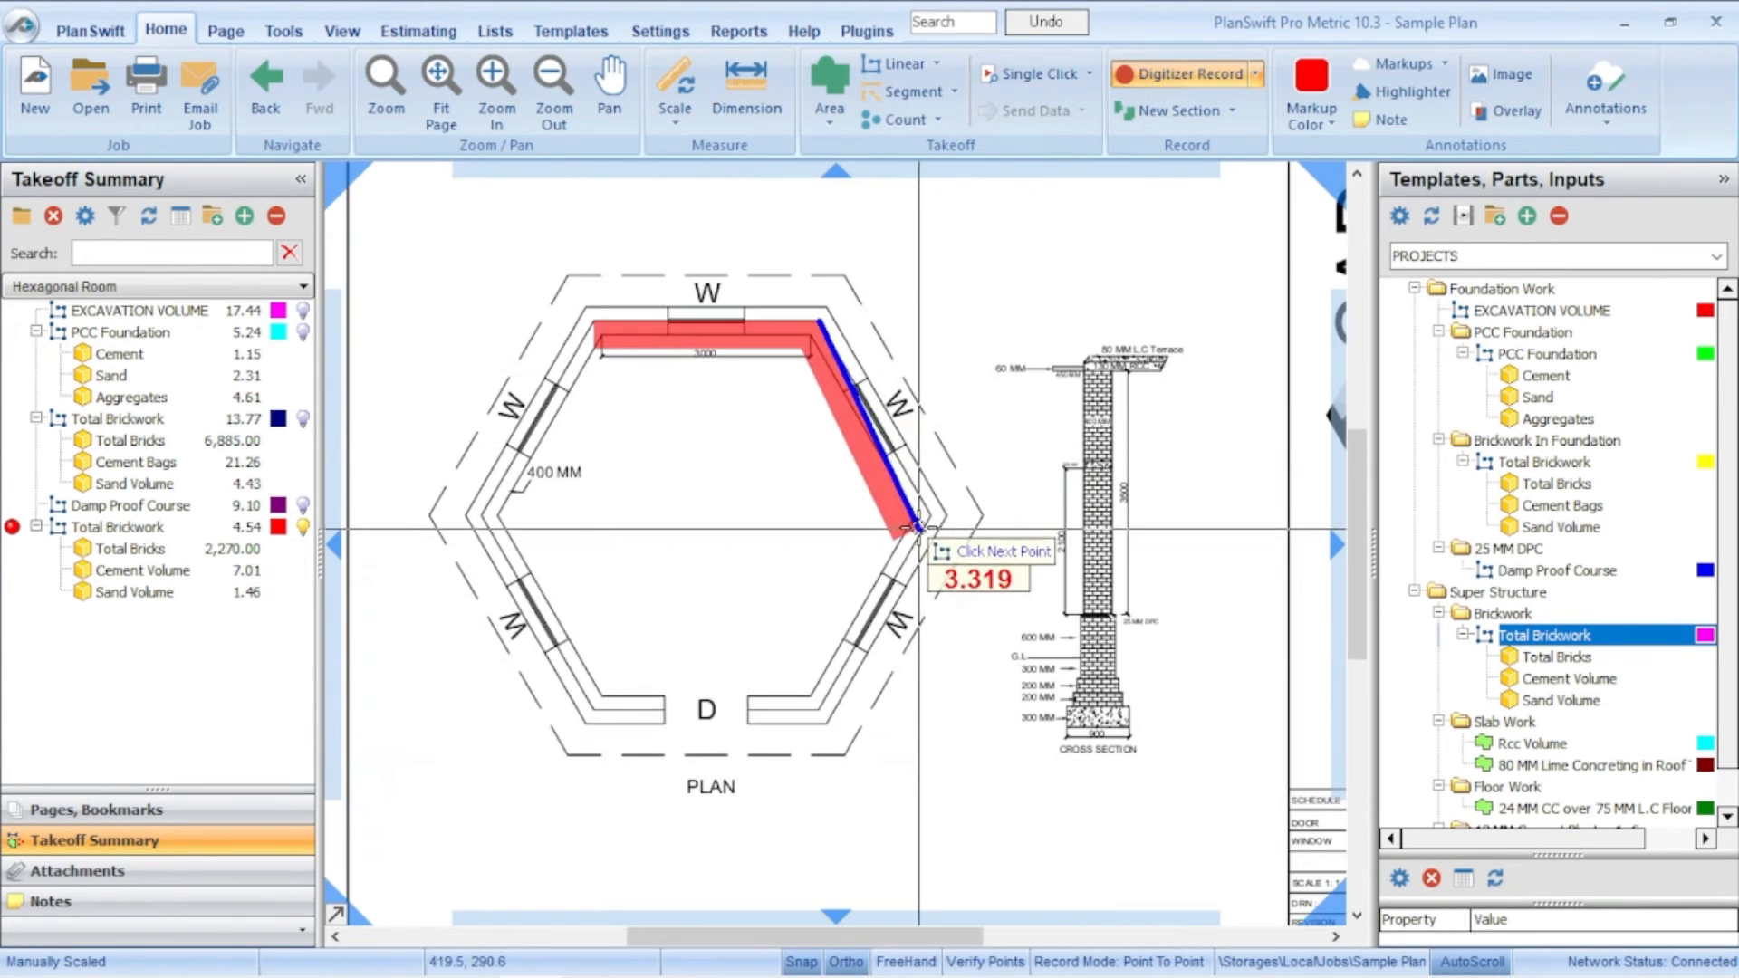
{"action": "scroll", "coordinate": [933, 525], "scroll_direction": "up", "scroll_amount": 2}
{"action": "scroll", "coordinate": [936, 512], "scroll_direction": "up", "scroll_amount": 2}
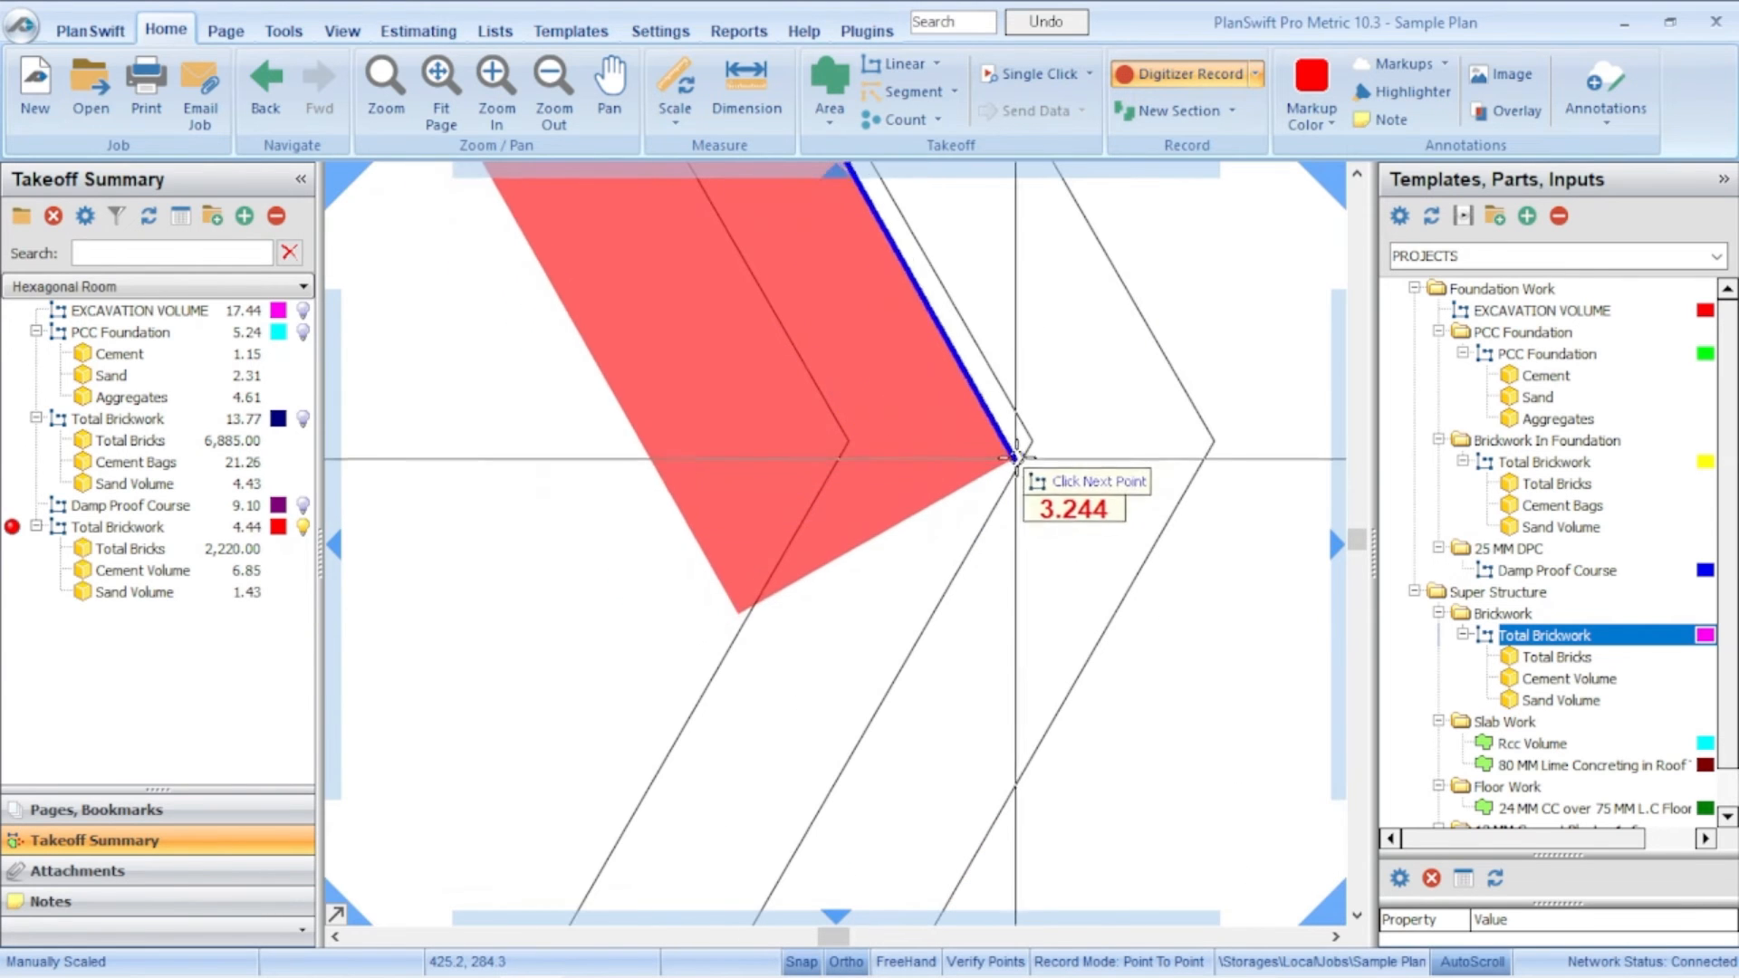
{"action": "left_click", "coordinate": [1032, 443]}
{"action": "scroll", "coordinate": [1032, 444], "scroll_direction": "down", "scroll_amount": 3}
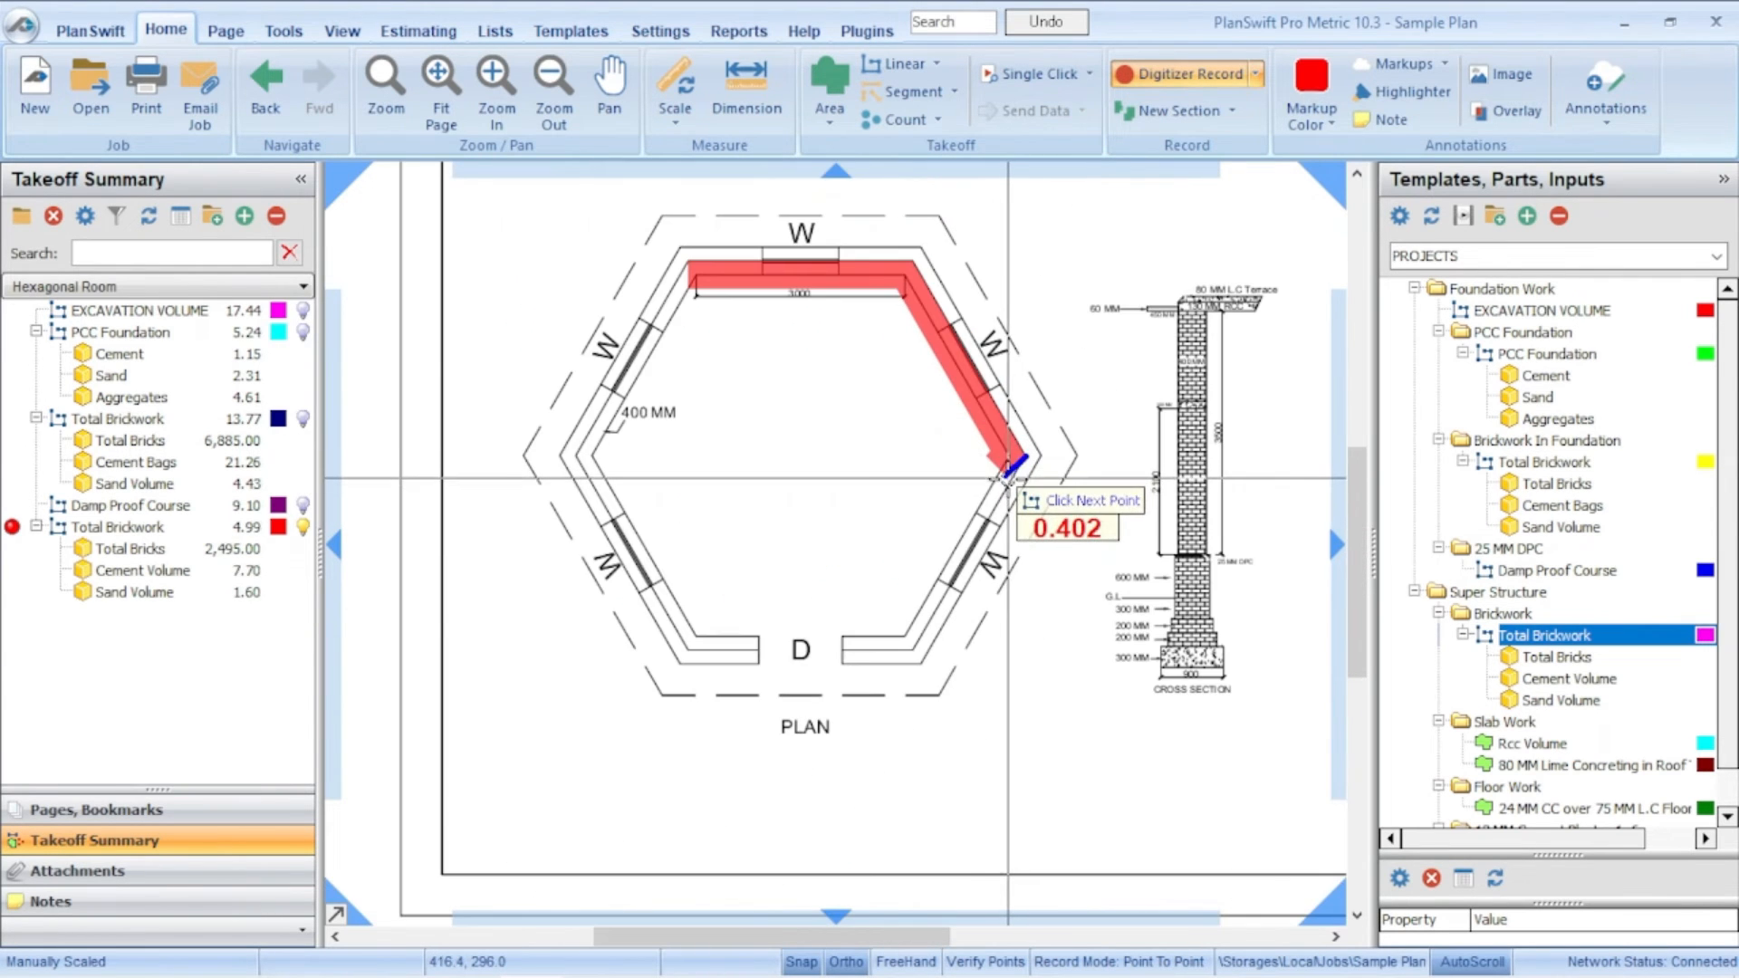
{"action": "scroll", "coordinate": [916, 667], "scroll_direction": "up", "scroll_amount": 3}
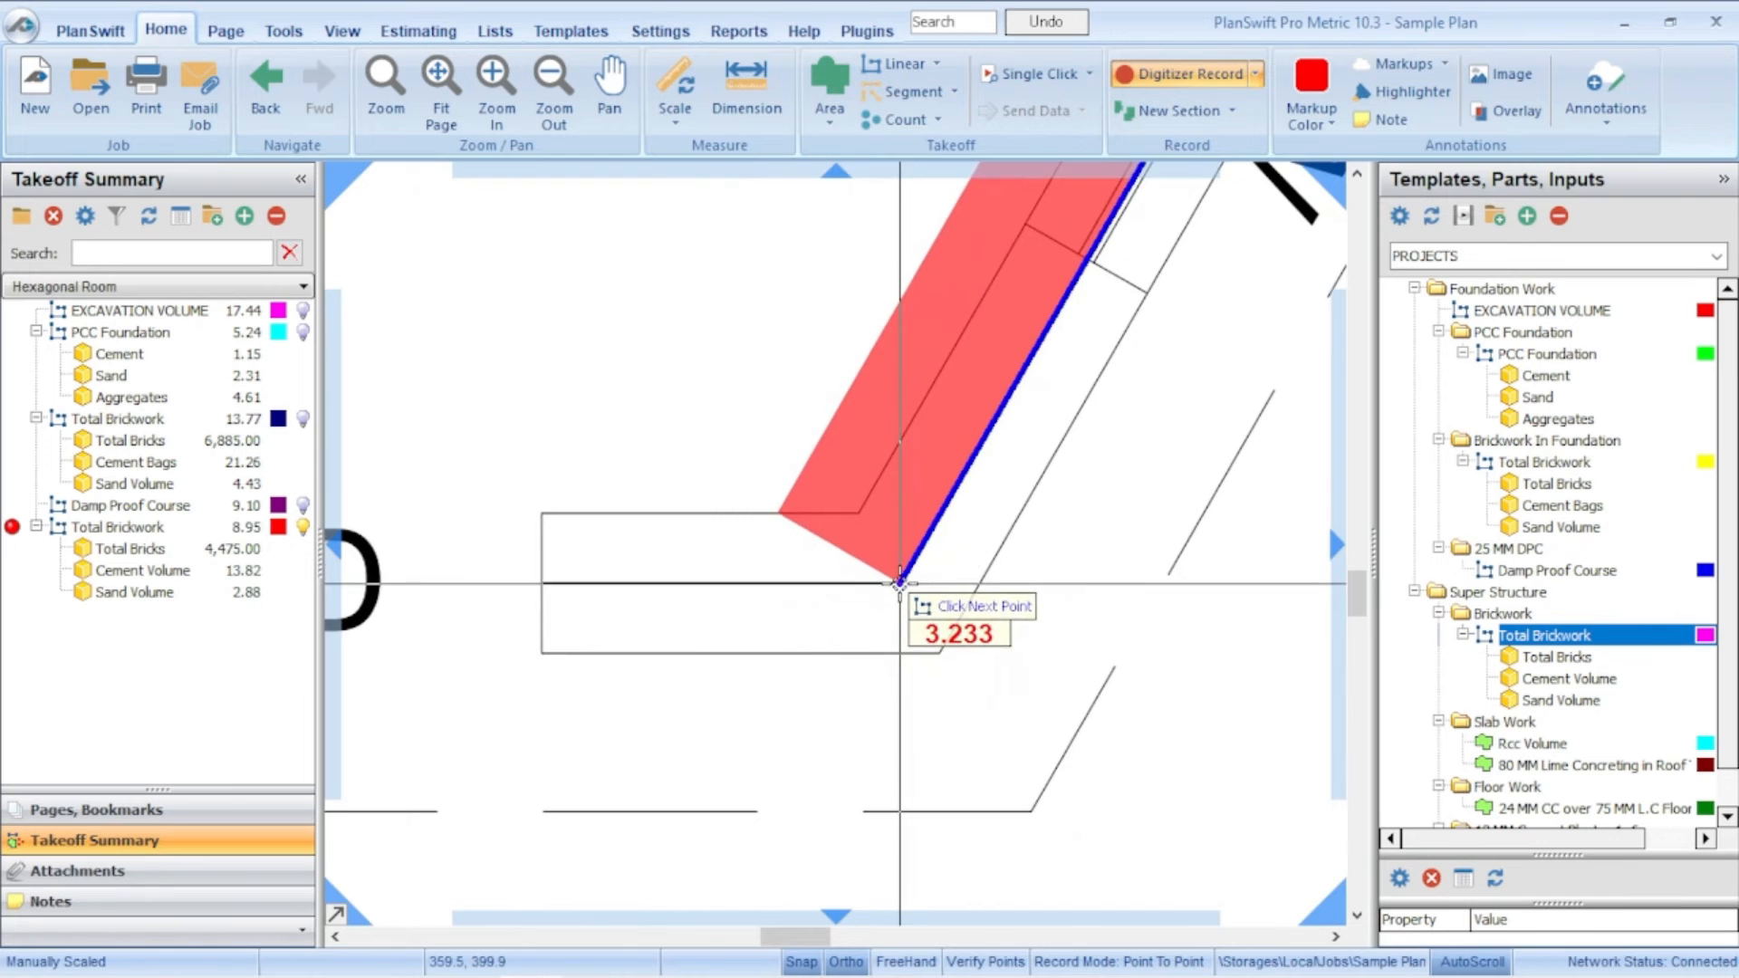
{"action": "left_click", "coordinate": [895, 582]}
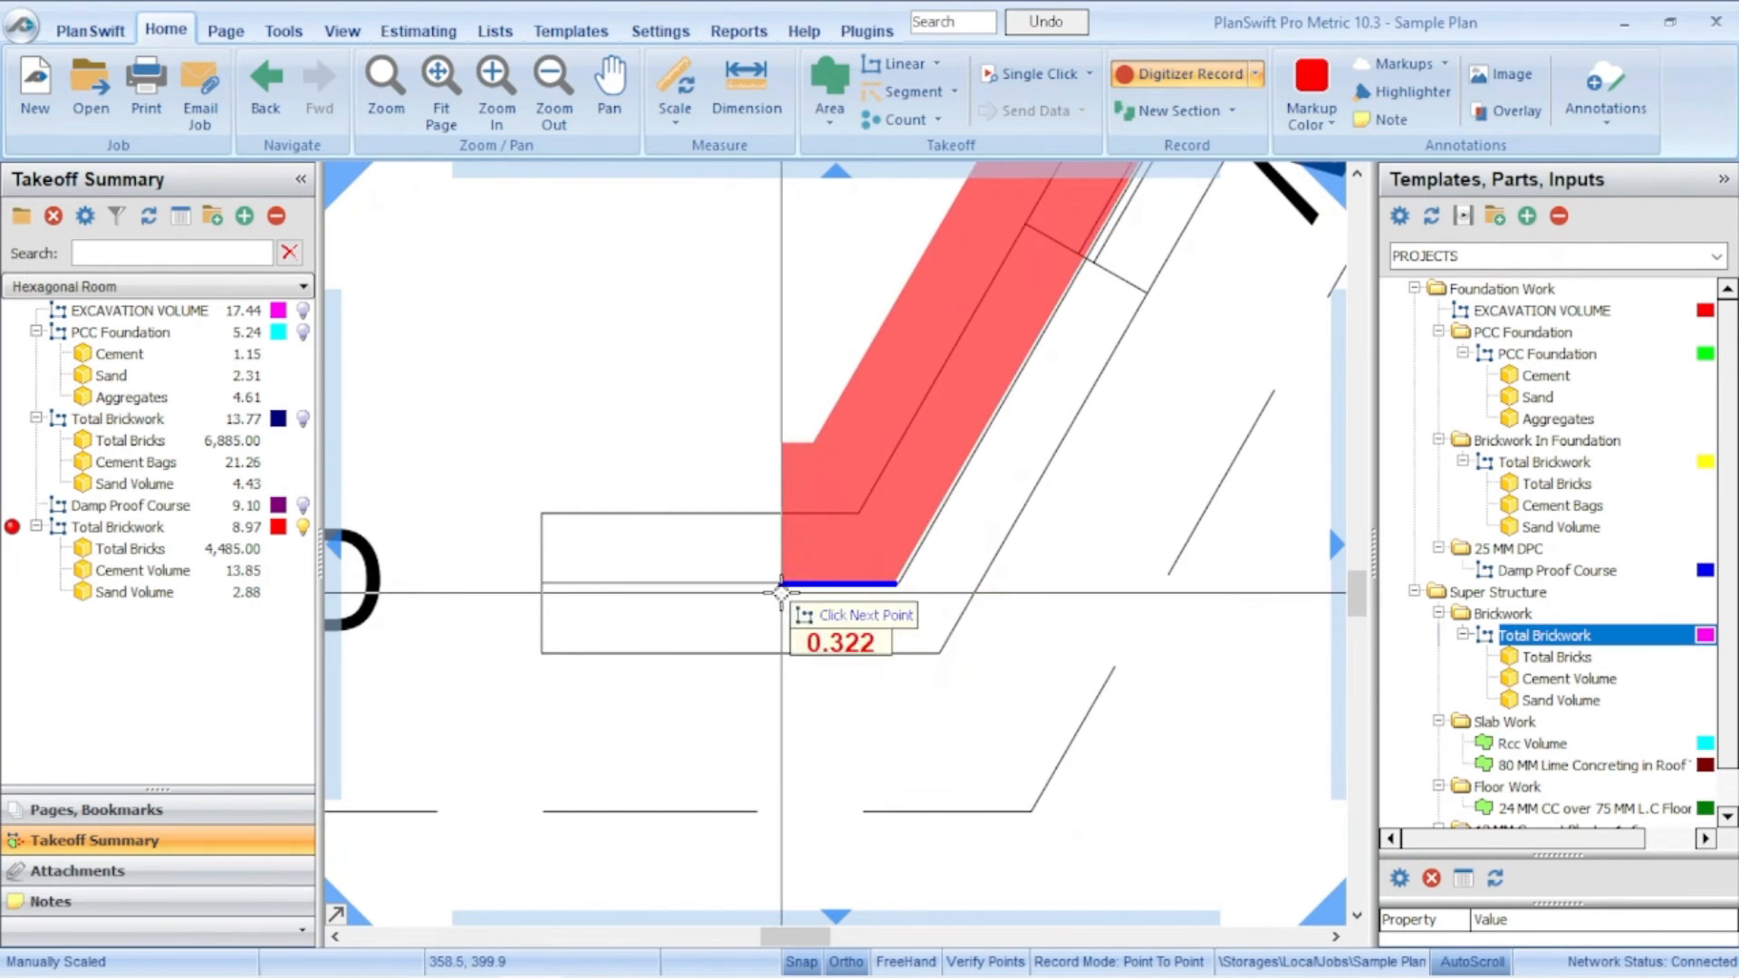
Step: Continue the brickwork takeoff across the door opening to the lower-left corner, and up the lower-left wall to the hexagon's left corner
{"action": "scroll", "coordinate": [788, 586], "scroll_direction": "down", "scroll_amount": 4}
{"action": "scroll", "coordinate": [688, 598], "scroll_direction": "up", "scroll_amount": 3}
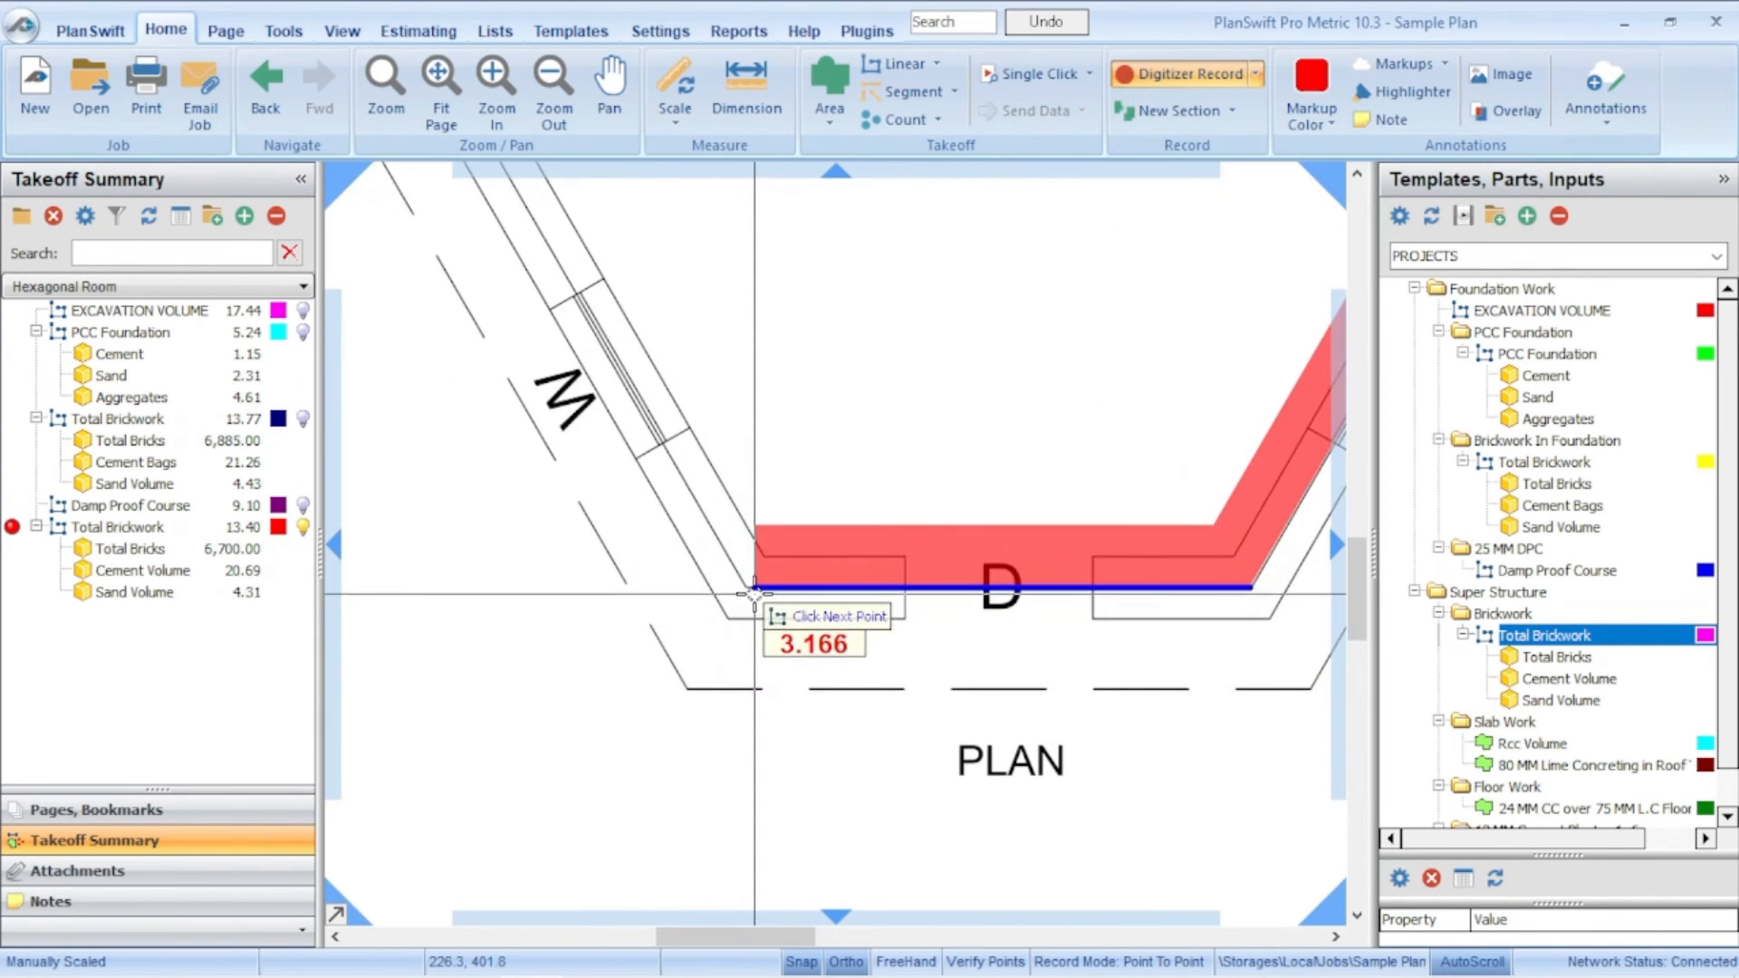
{"action": "left_click", "coordinate": [749, 590]}
{"action": "scroll", "coordinate": [748, 590], "scroll_direction": "down", "scroll_amount": 5}
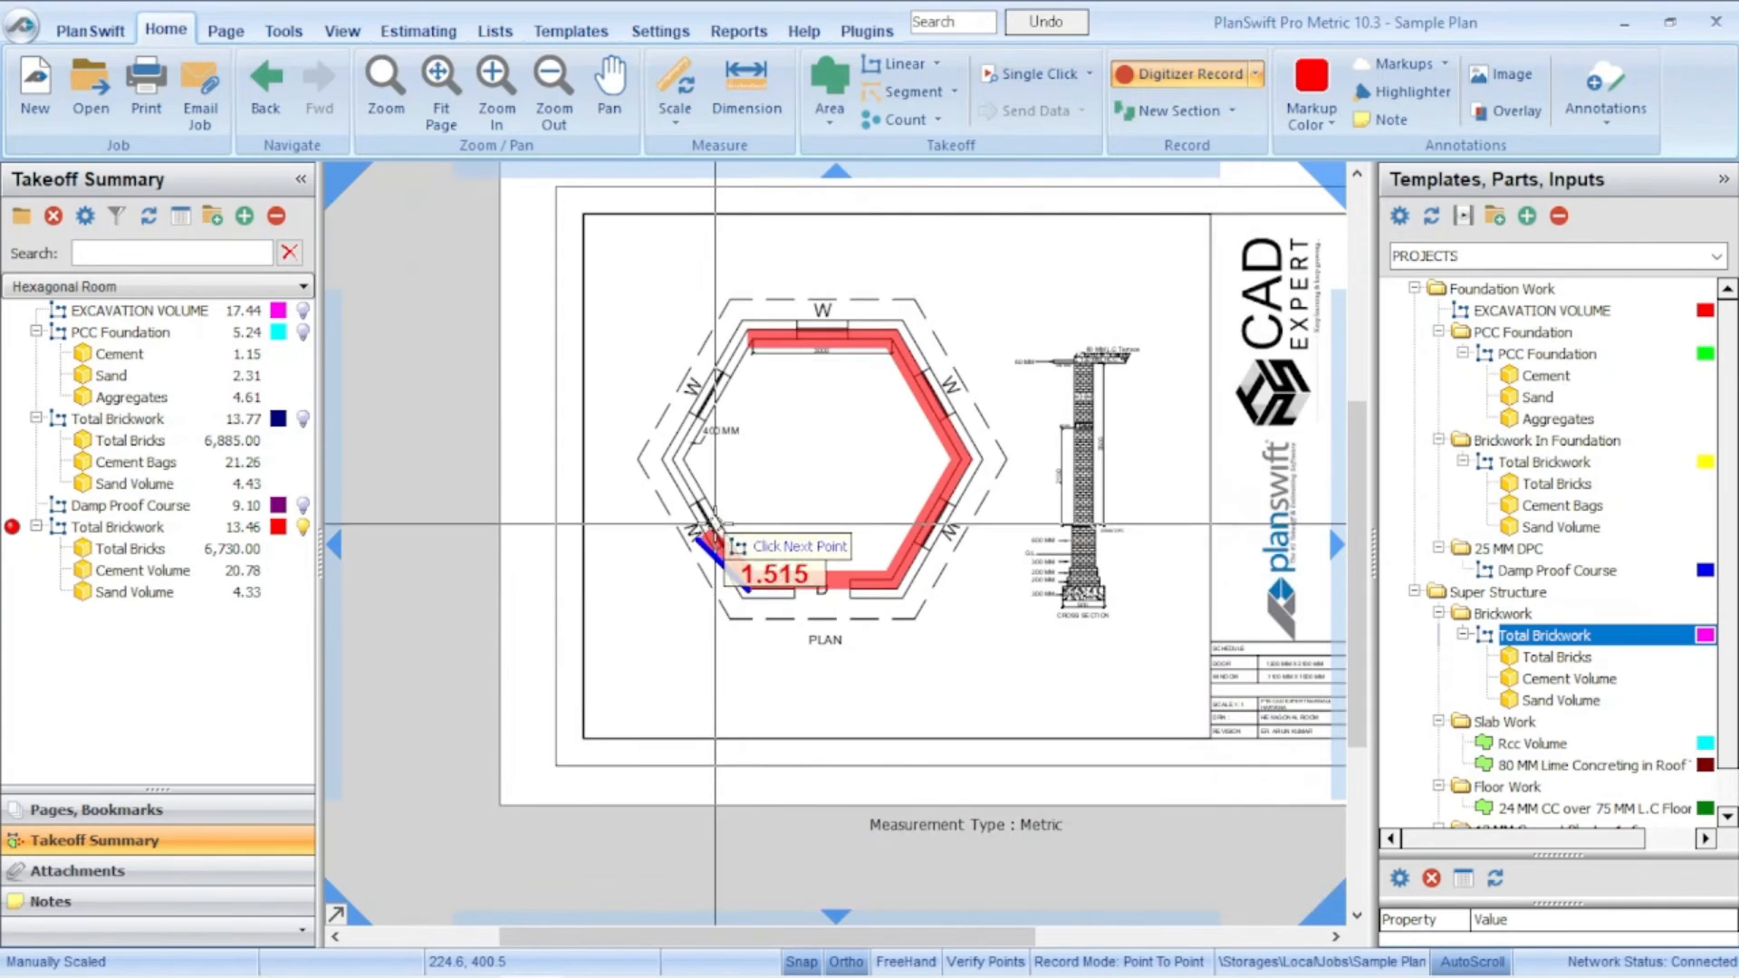
{"action": "scroll", "coordinate": [725, 493], "scroll_direction": "up", "scroll_amount": 5}
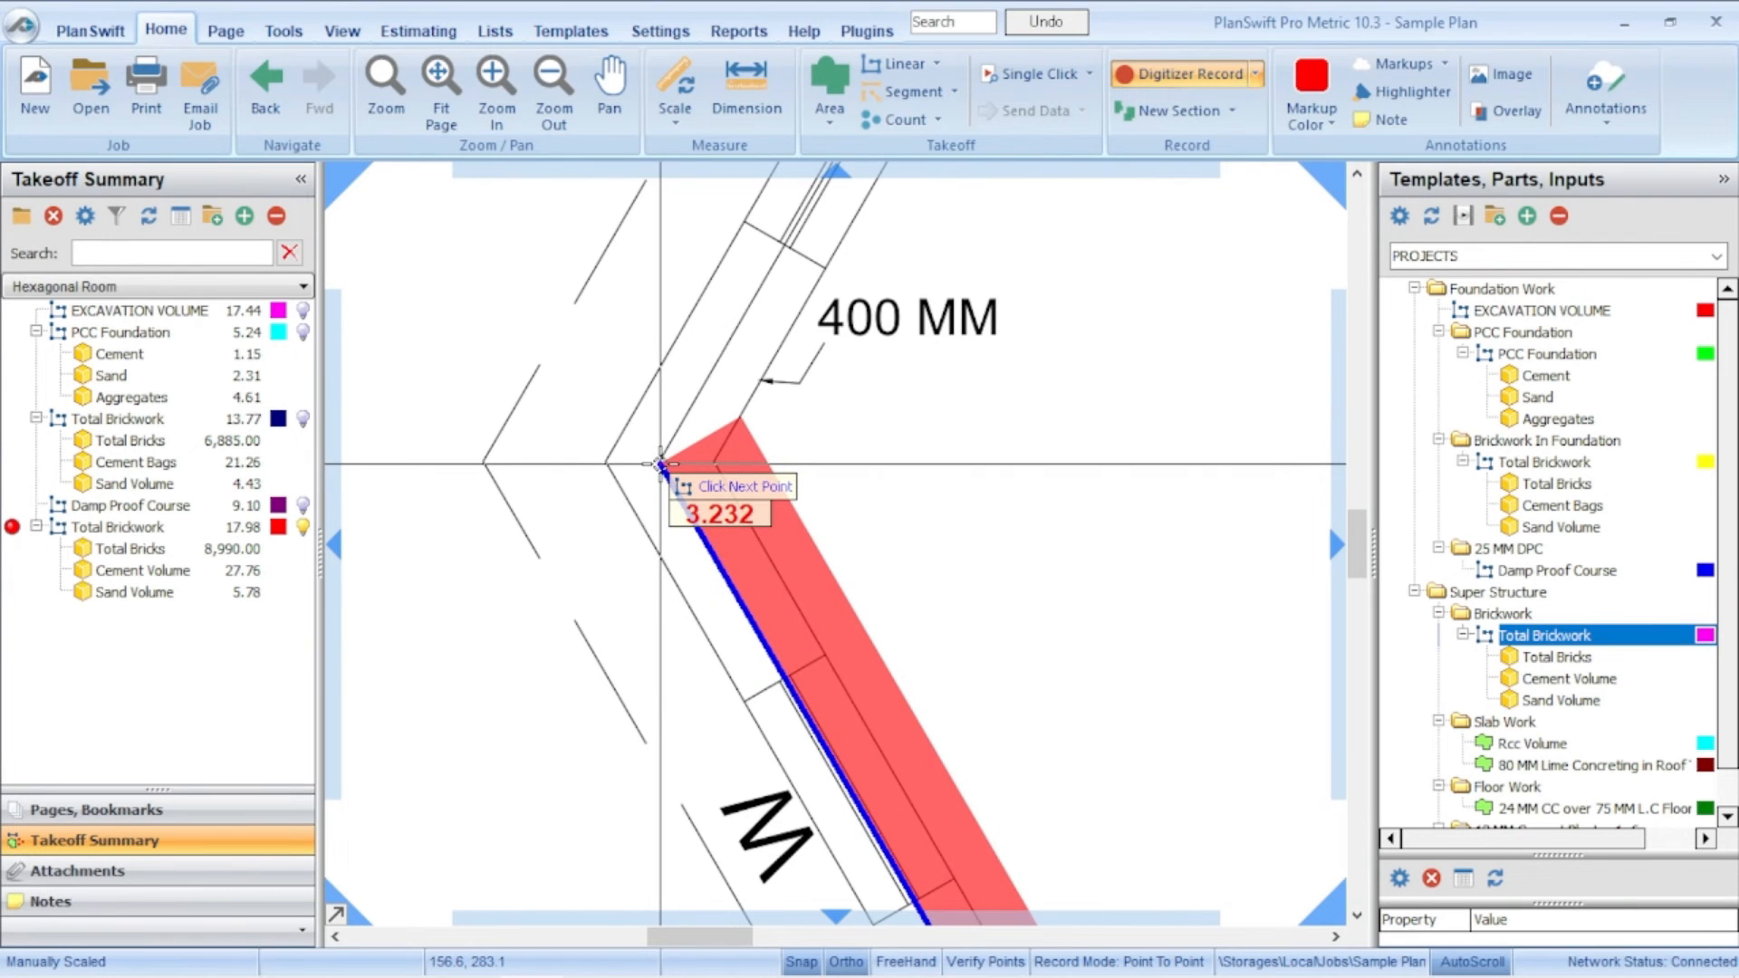
{"action": "left_click", "coordinate": [661, 464]}
{"action": "scroll", "coordinate": [736, 342], "scroll_direction": "down", "scroll_amount": 5}
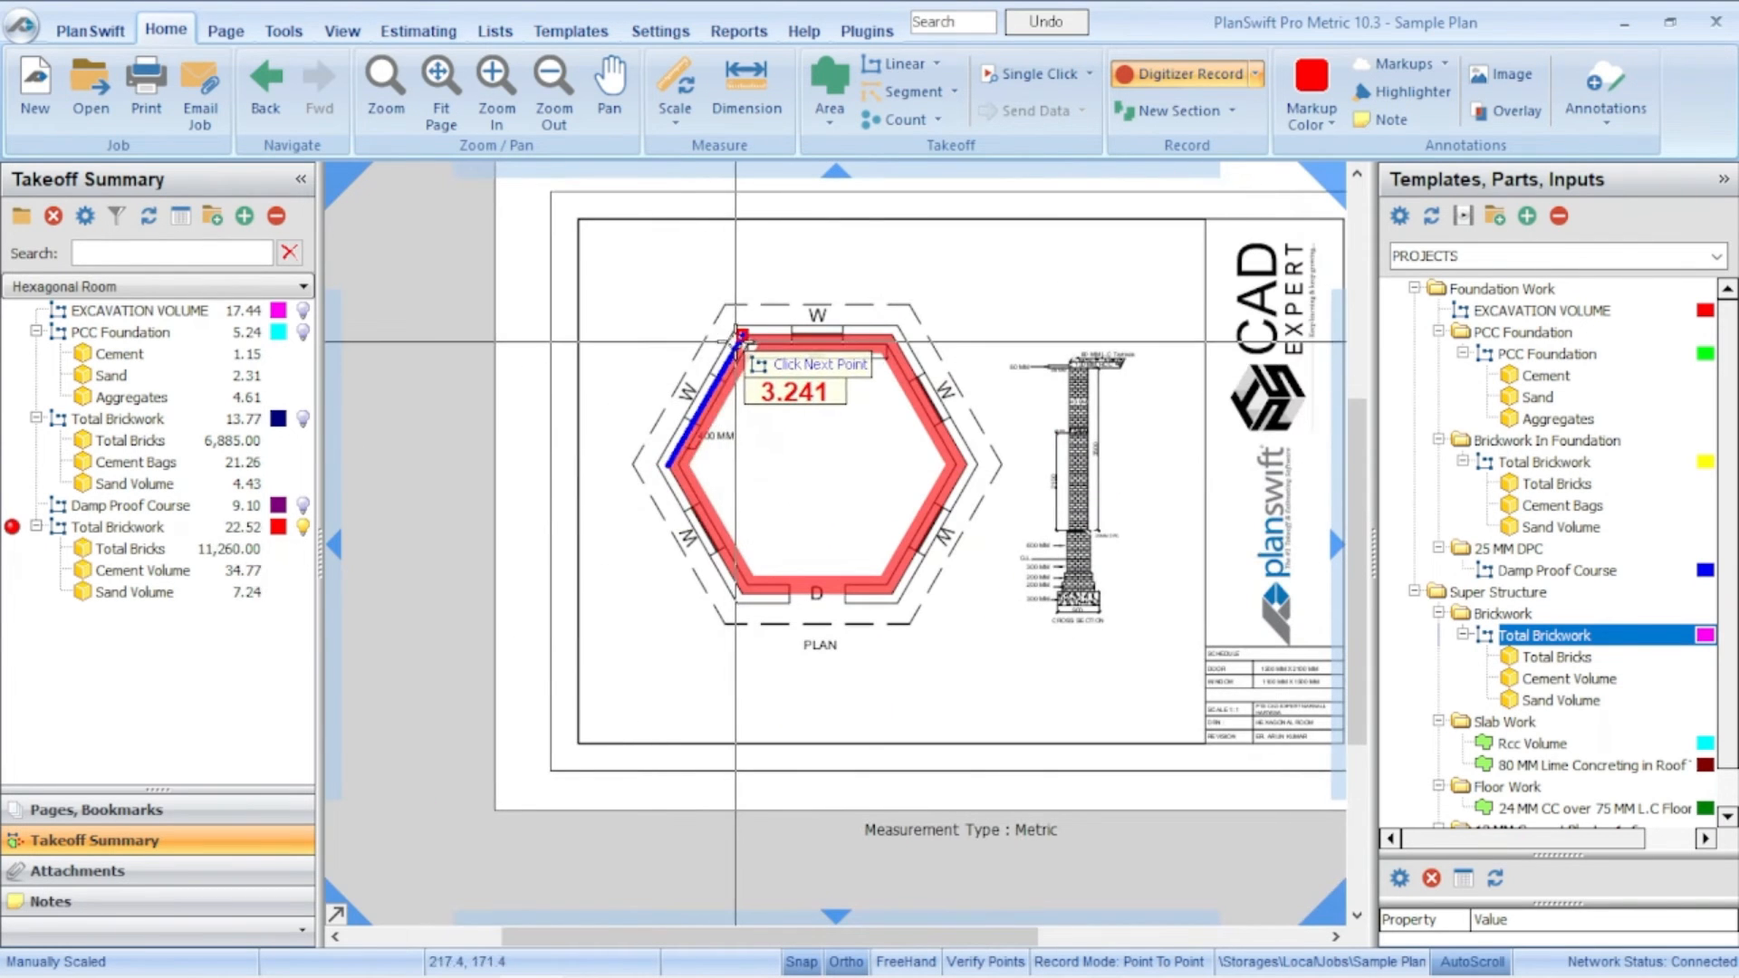
Step: Close the superstructure brickwork takeoff at its starting point in the plan's upper-left corner and stop recording
{"action": "scroll", "coordinate": [736, 342], "scroll_direction": "up", "scroll_amount": 5}
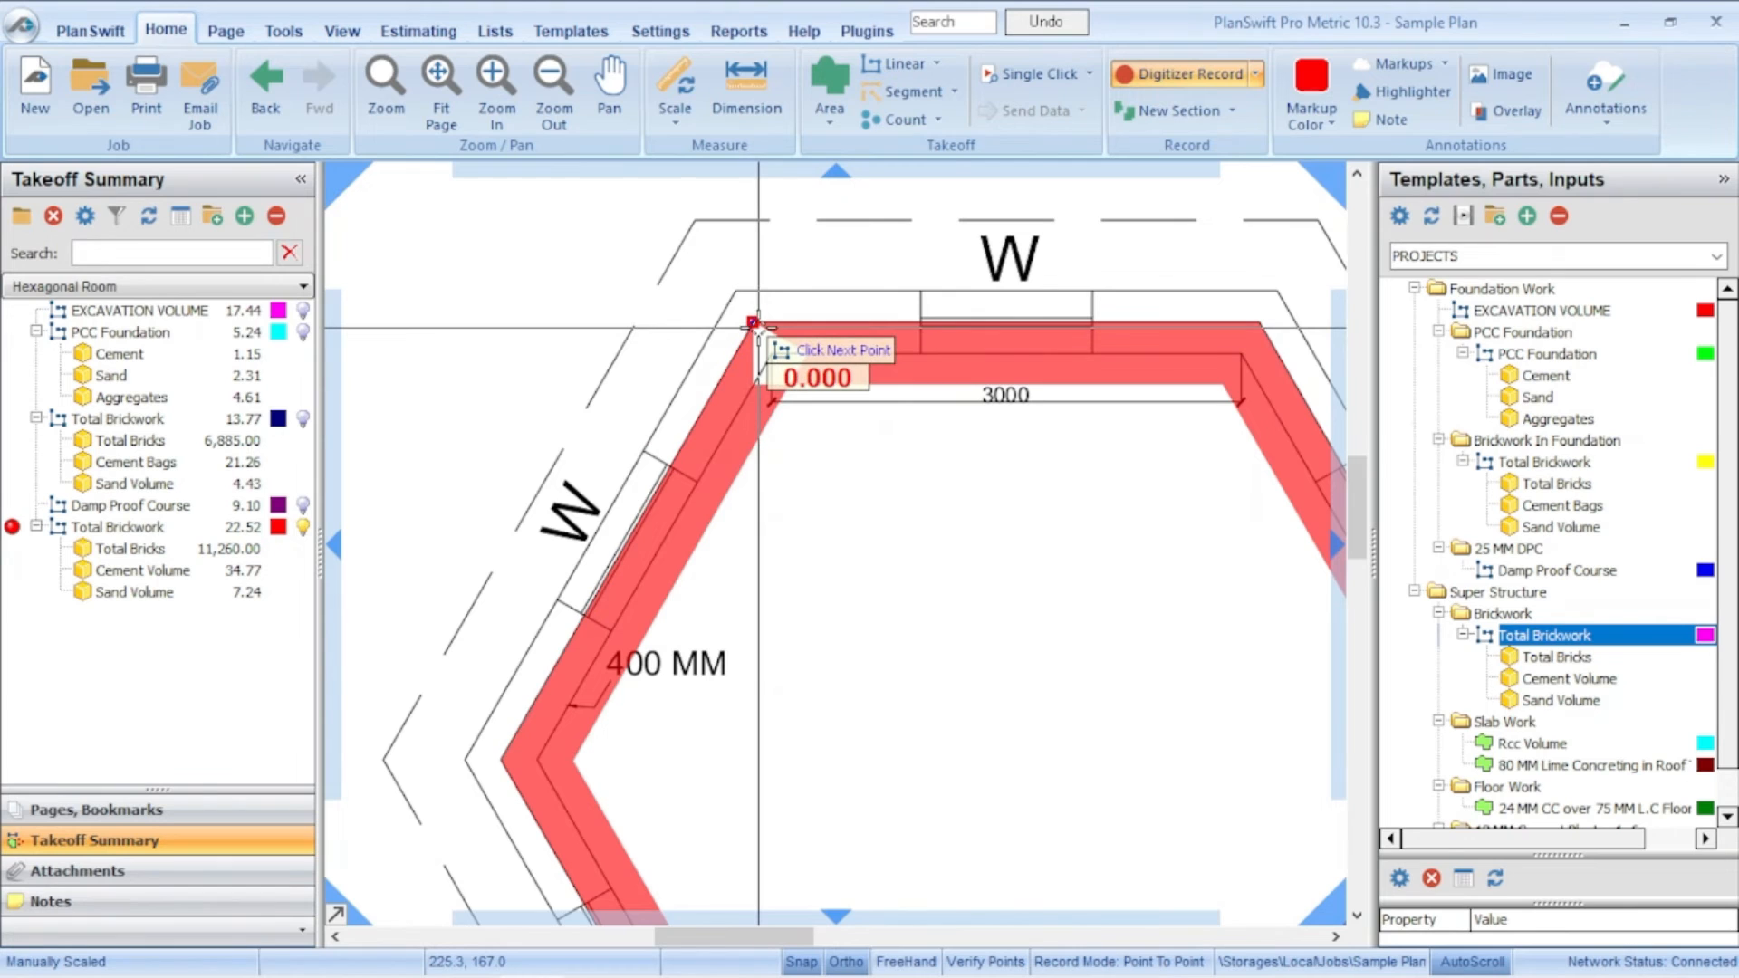
{"action": "right_click", "coordinate": [757, 324]}
{"action": "left_click", "coordinate": [813, 375]}
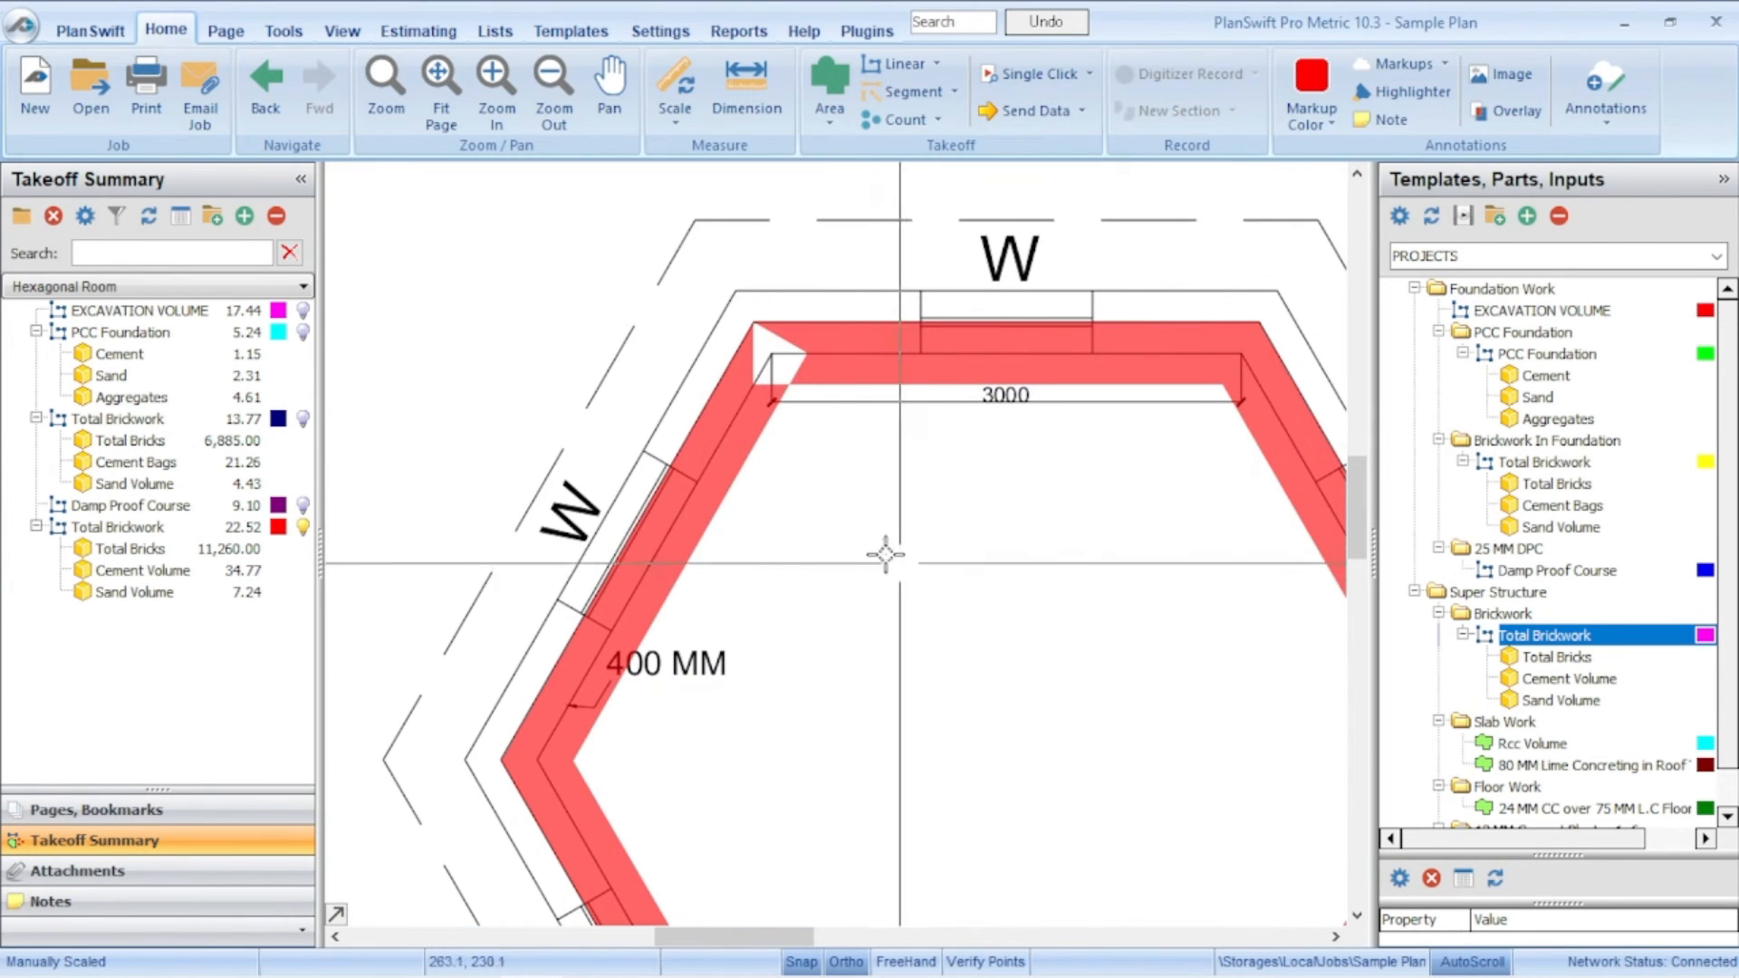
{"action": "scroll", "coordinate": [799, 442], "scroll_direction": "down", "scroll_amount": 2}
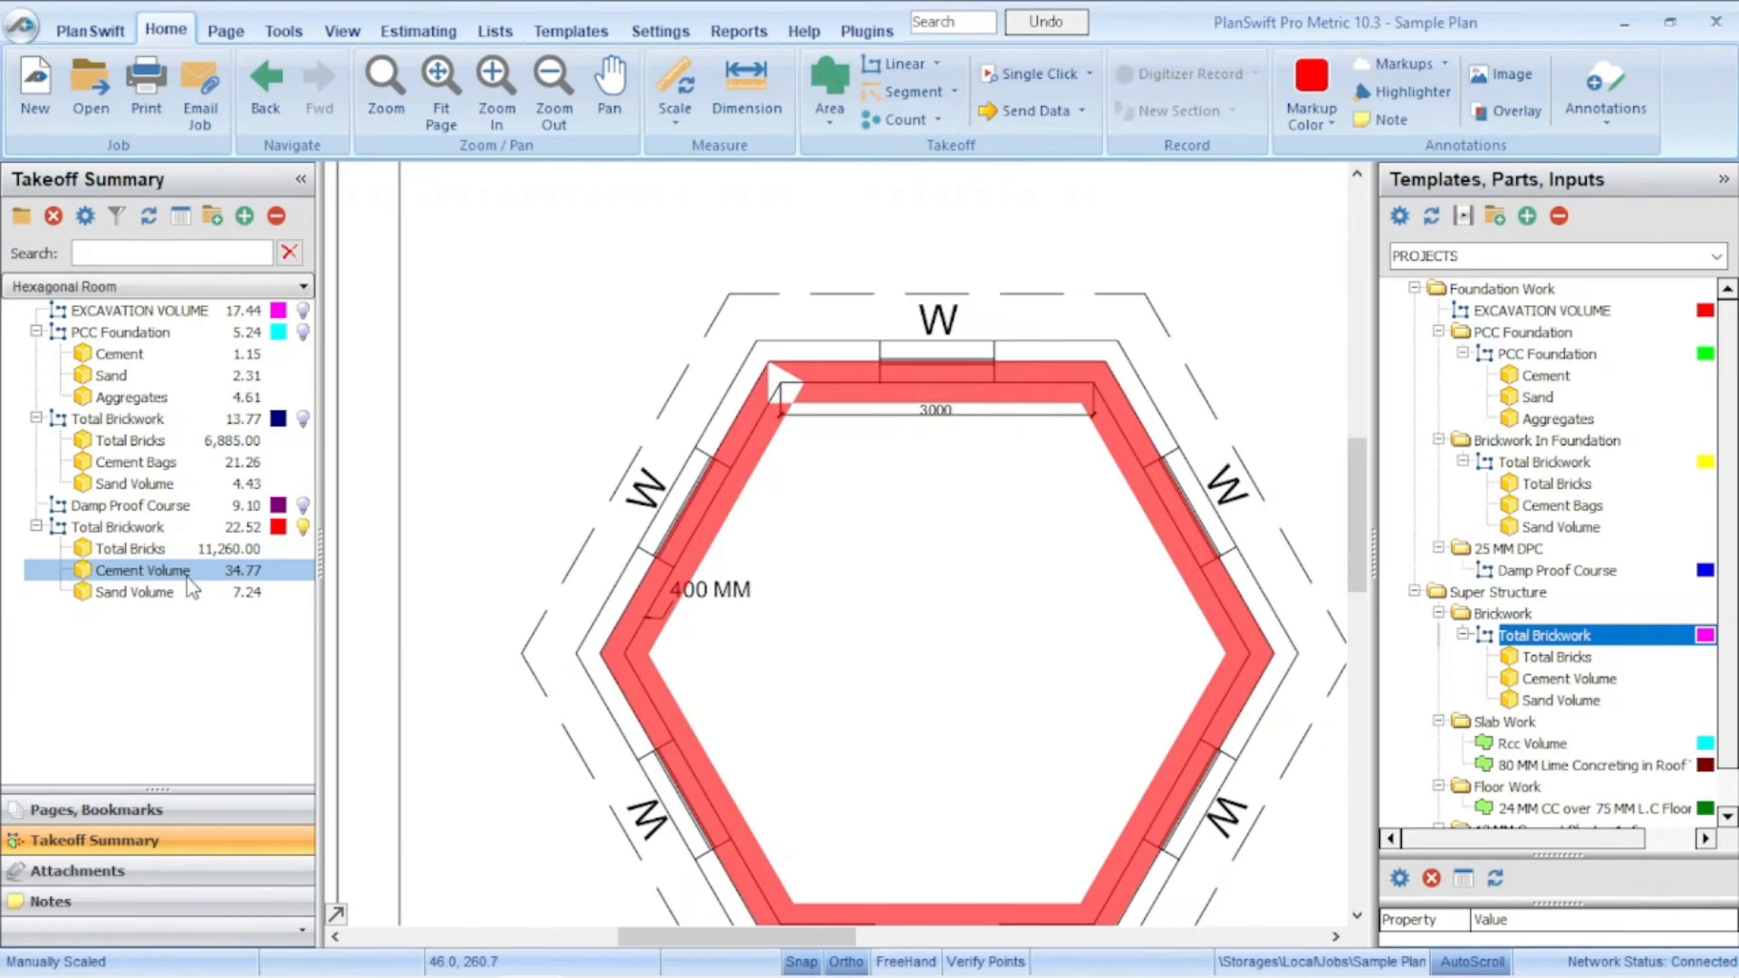
Step: Review the cement and sand quantities under the superstructure brickwork in the takeoff summary
{"action": "left_click", "coordinate": [207, 506]}
{"action": "left_click", "coordinate": [209, 593]}
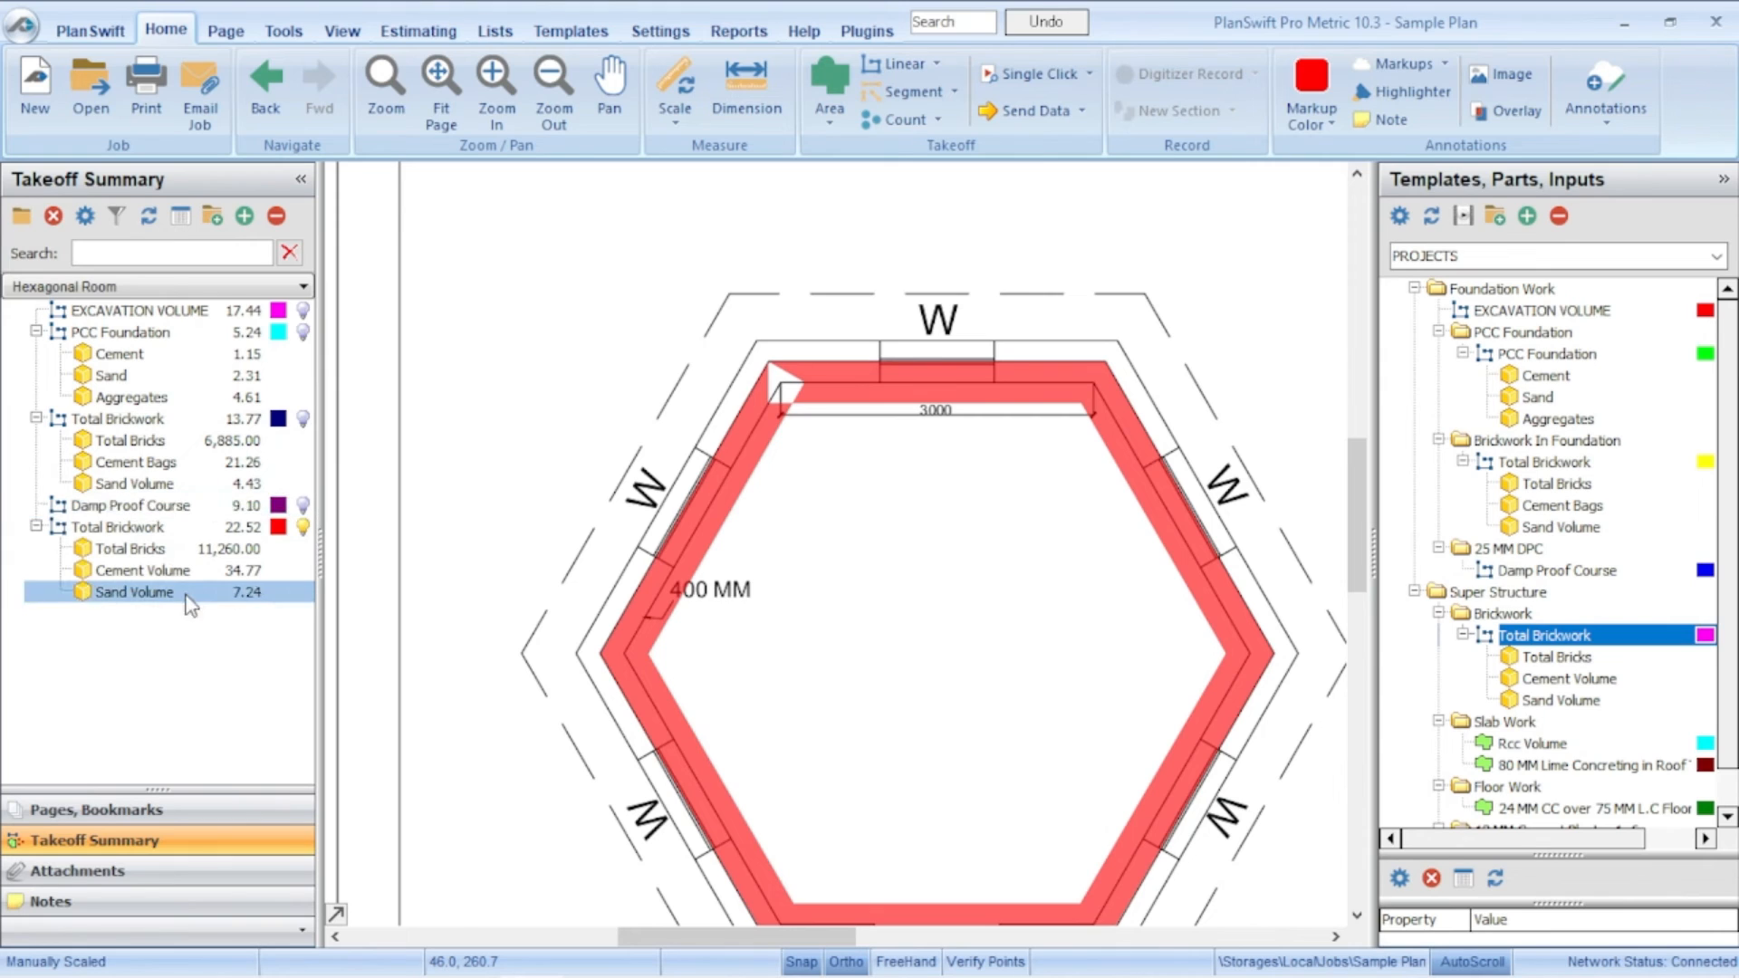
{"action": "left_click", "coordinate": [208, 572]}
{"action": "left_click", "coordinate": [211, 594]}
{"action": "left_click", "coordinate": [208, 580]}
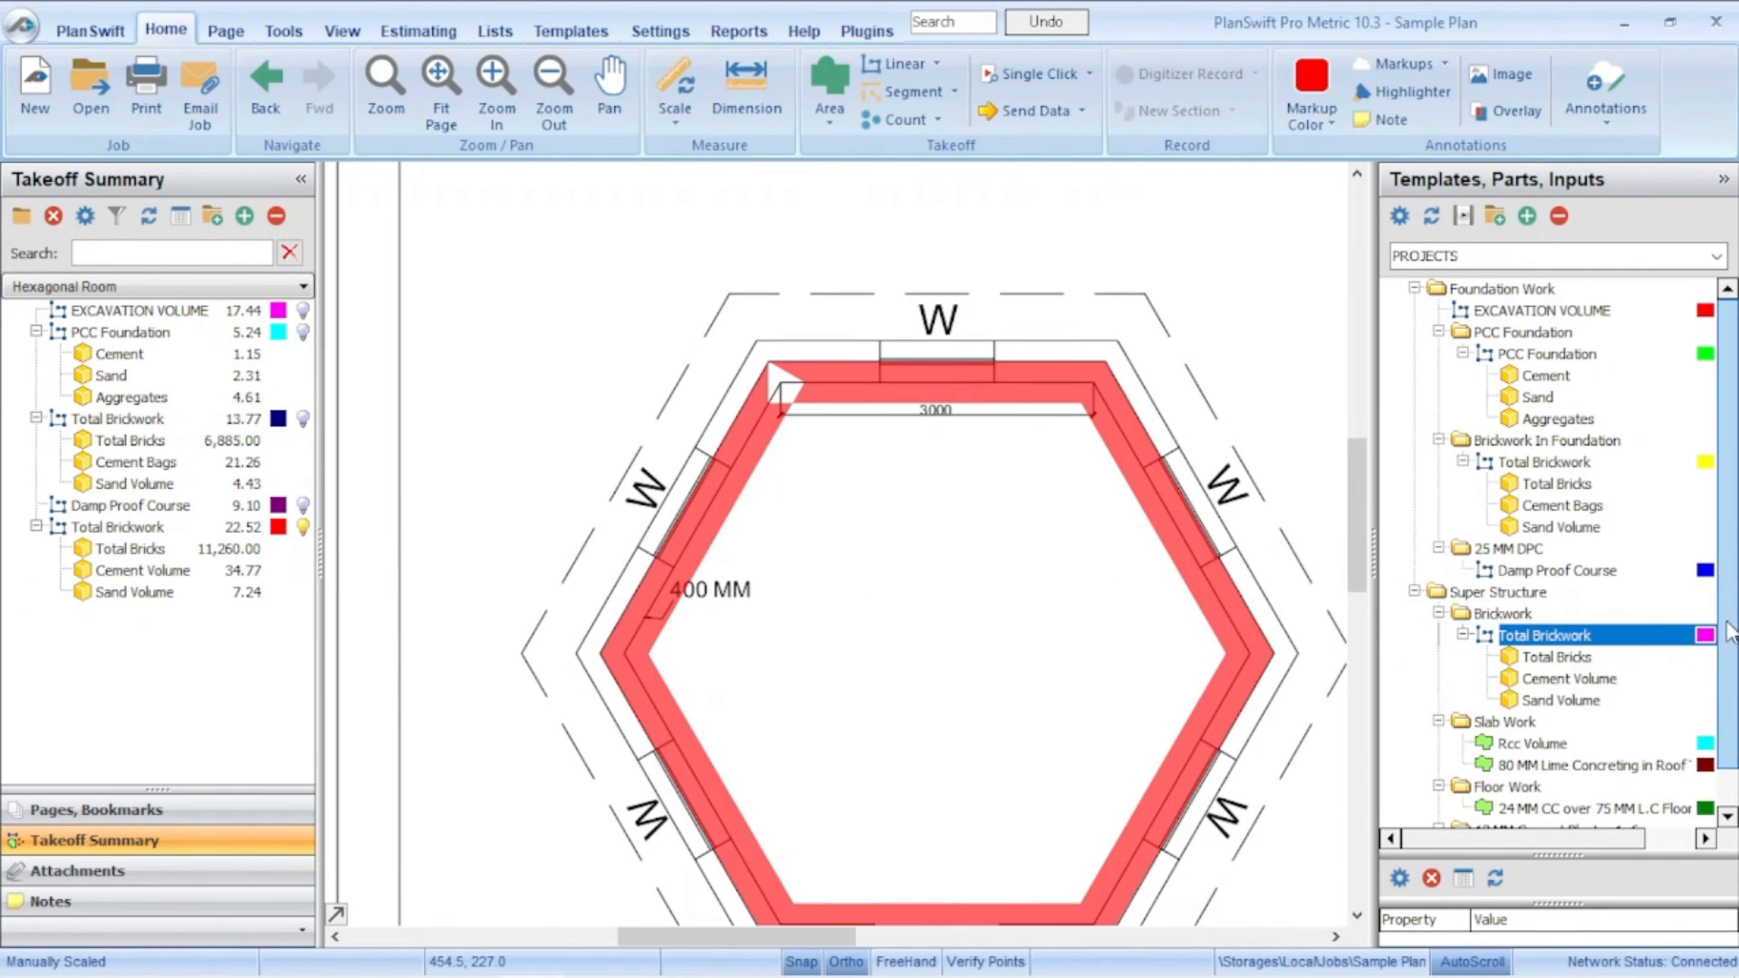
Step: Hide the superstructure Total Brickwork takeoff so that its markings no longer cover the plan
{"action": "scroll", "coordinate": [1730, 731], "scroll_direction": "down", "scroll_amount": 1}
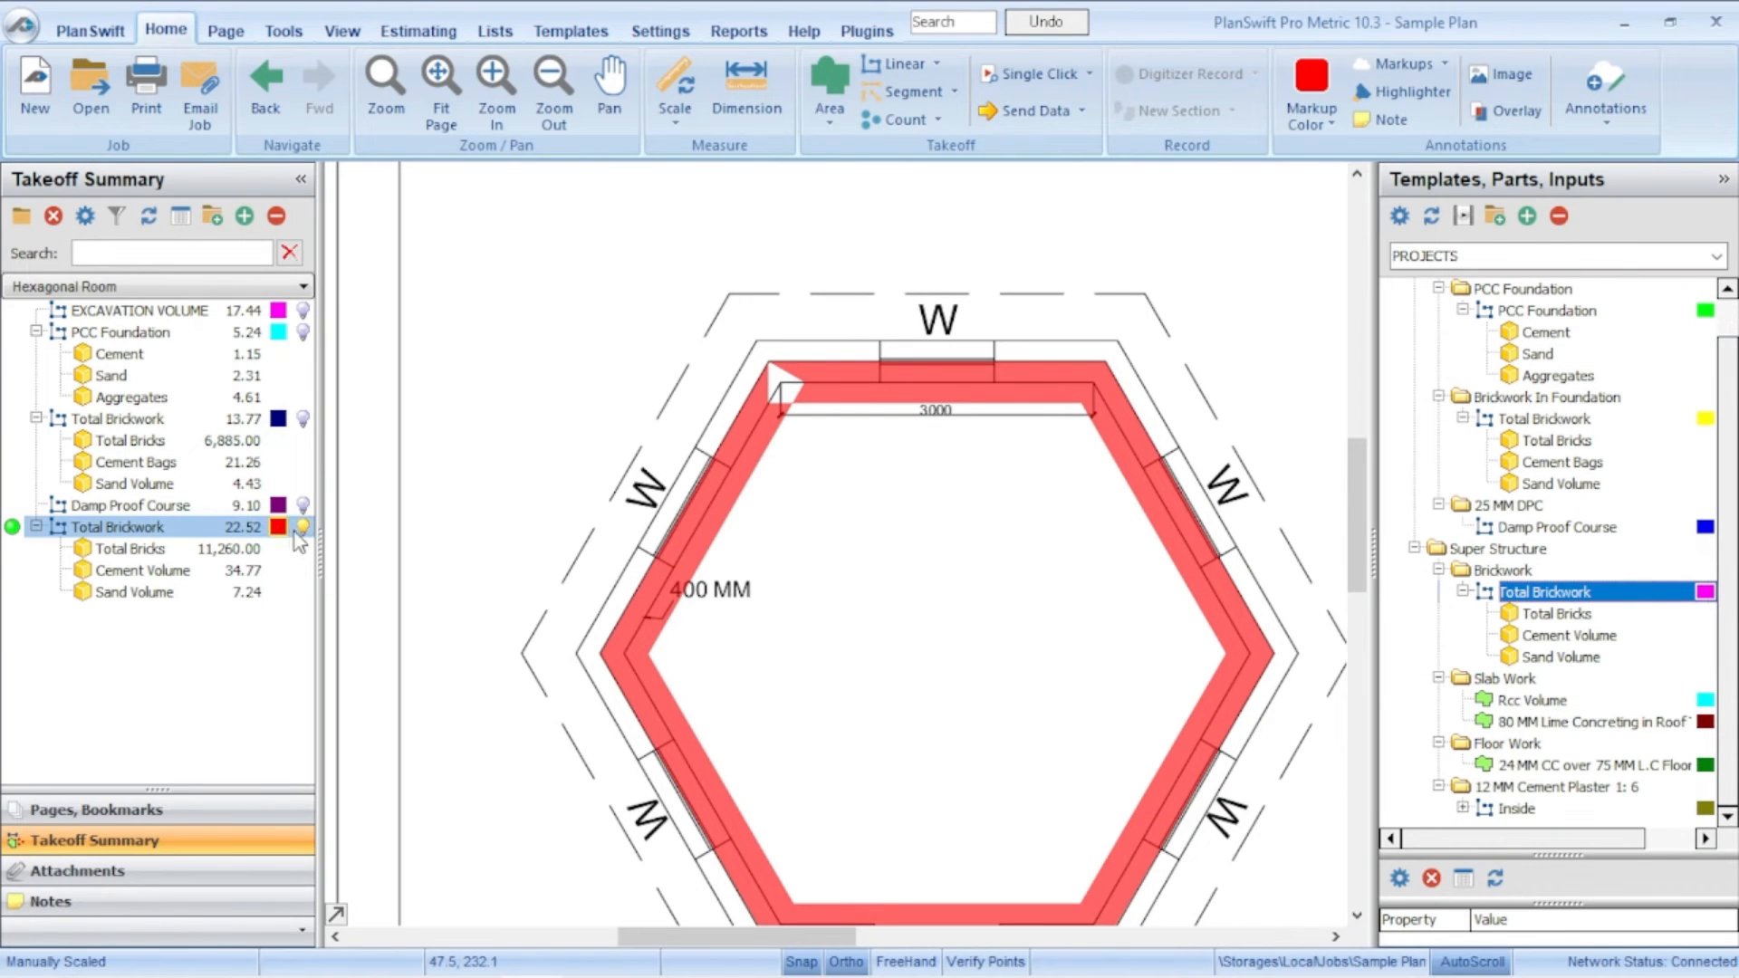
{"action": "scroll", "coordinate": [634, 362], "scroll_direction": "down", "scroll_amount": 4}
{"action": "scroll", "coordinate": [649, 328], "scroll_direction": "up", "scroll_amount": 3}
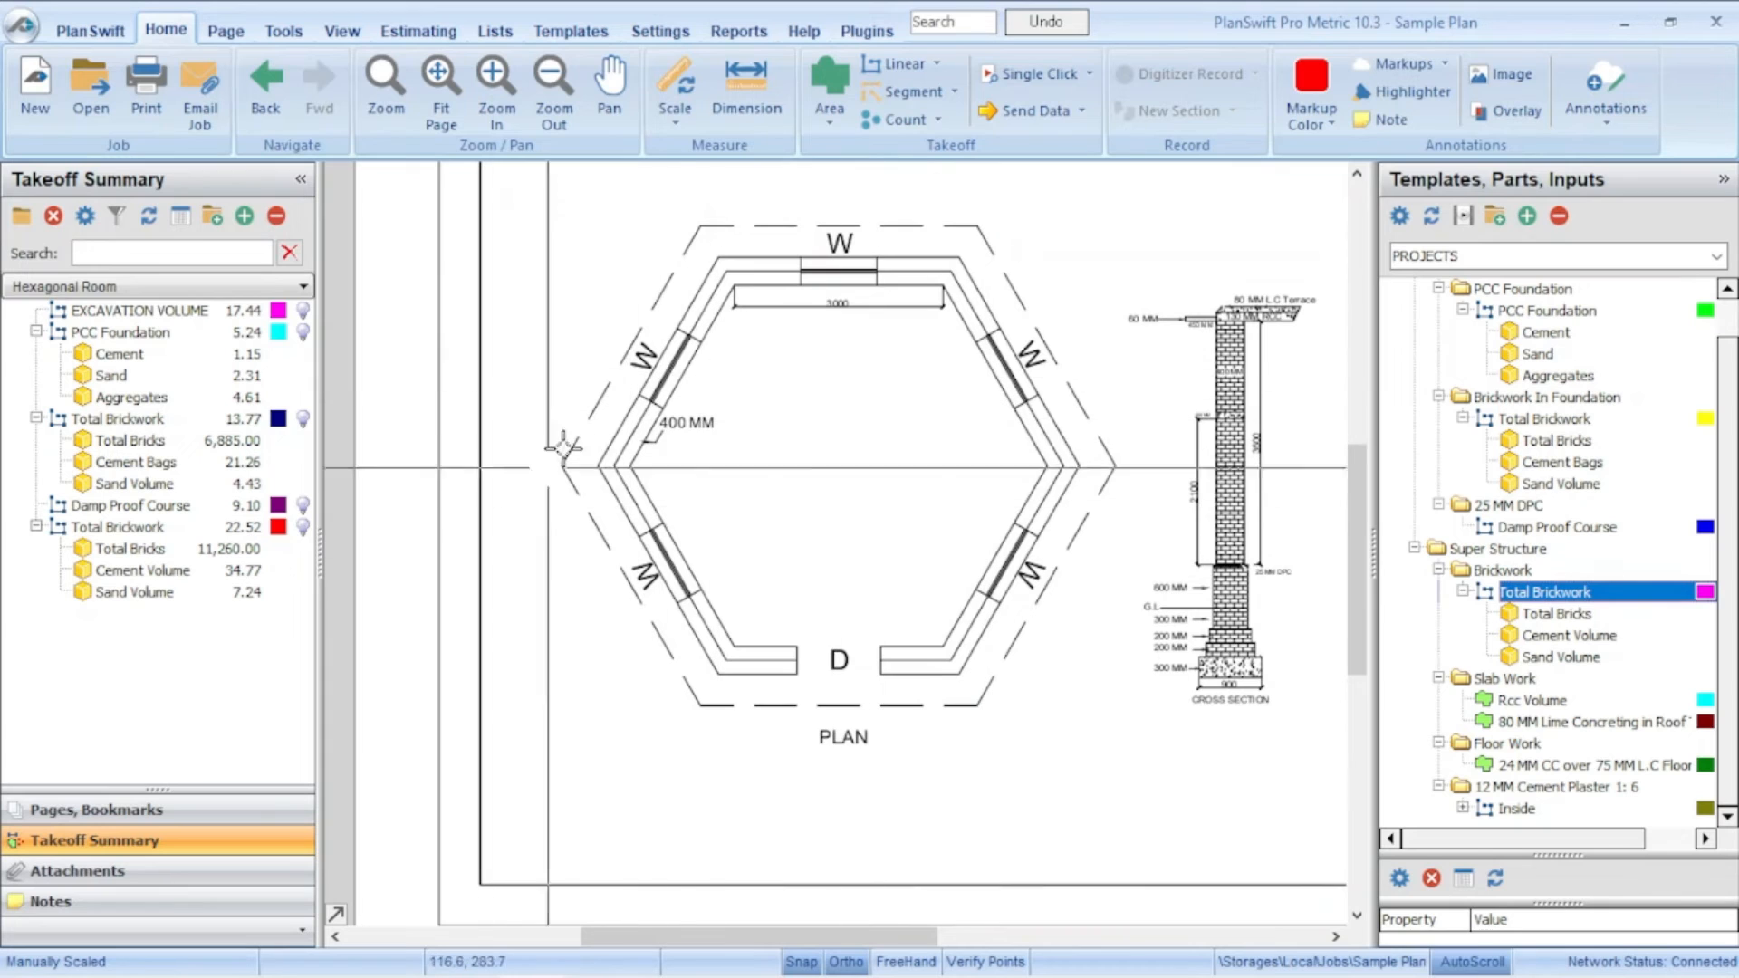
{"action": "scroll", "coordinate": [1114, 480], "scroll_direction": "up", "scroll_amount": 2}
{"action": "scroll", "coordinate": [1068, 430], "scroll_direction": "down", "scroll_amount": 4}
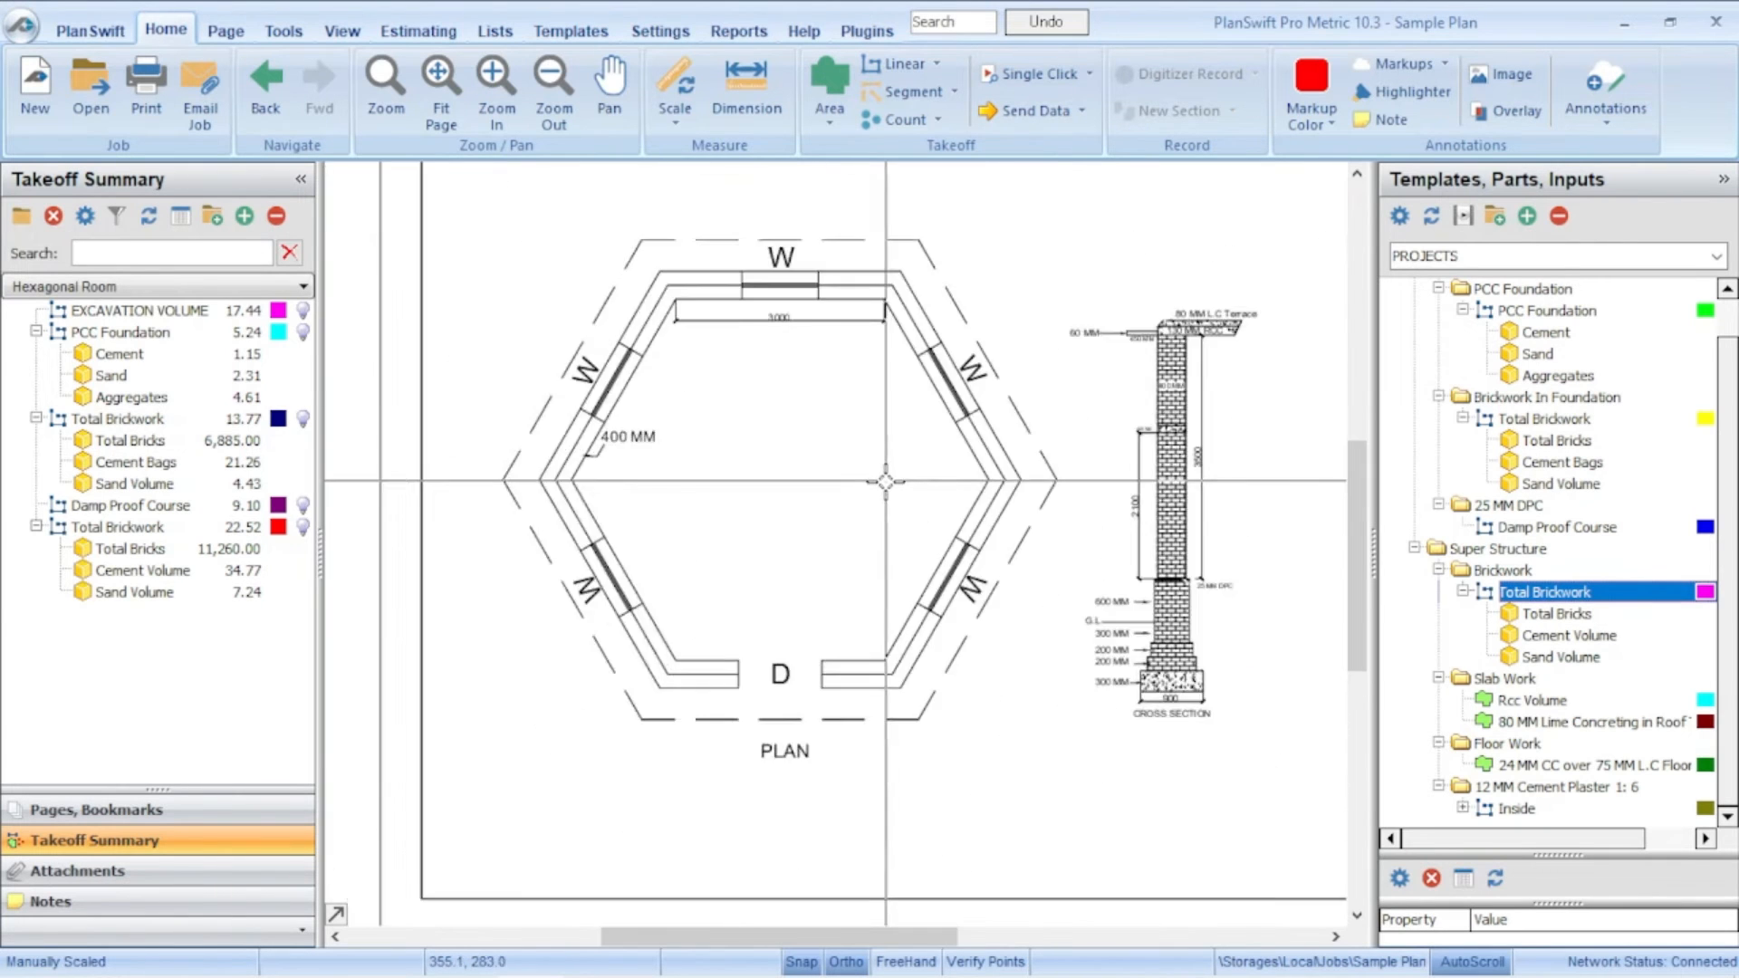
{"action": "scroll", "coordinate": [1063, 428], "scroll_direction": "up", "scroll_amount": 2}
{"action": "scroll", "coordinate": [861, 407], "scroll_direction": "down", "scroll_amount": 2}
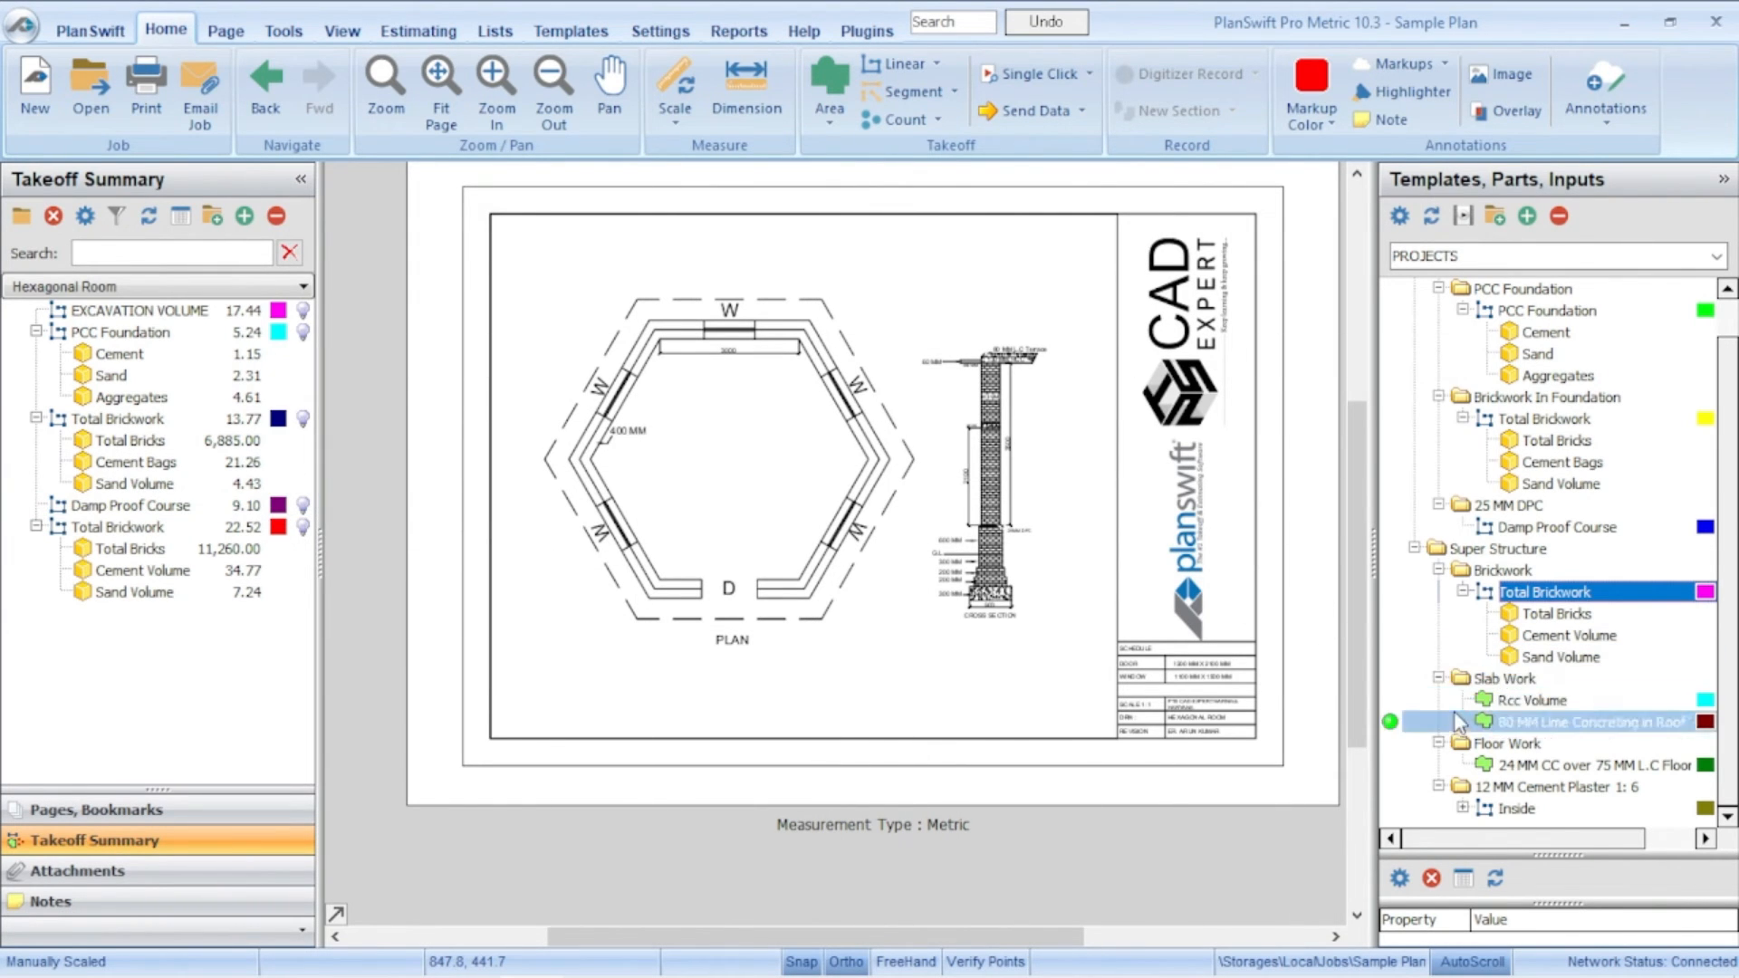
{"action": "left_click_drag", "start_coordinate": [1399, 711], "coordinate": [942, 497]}
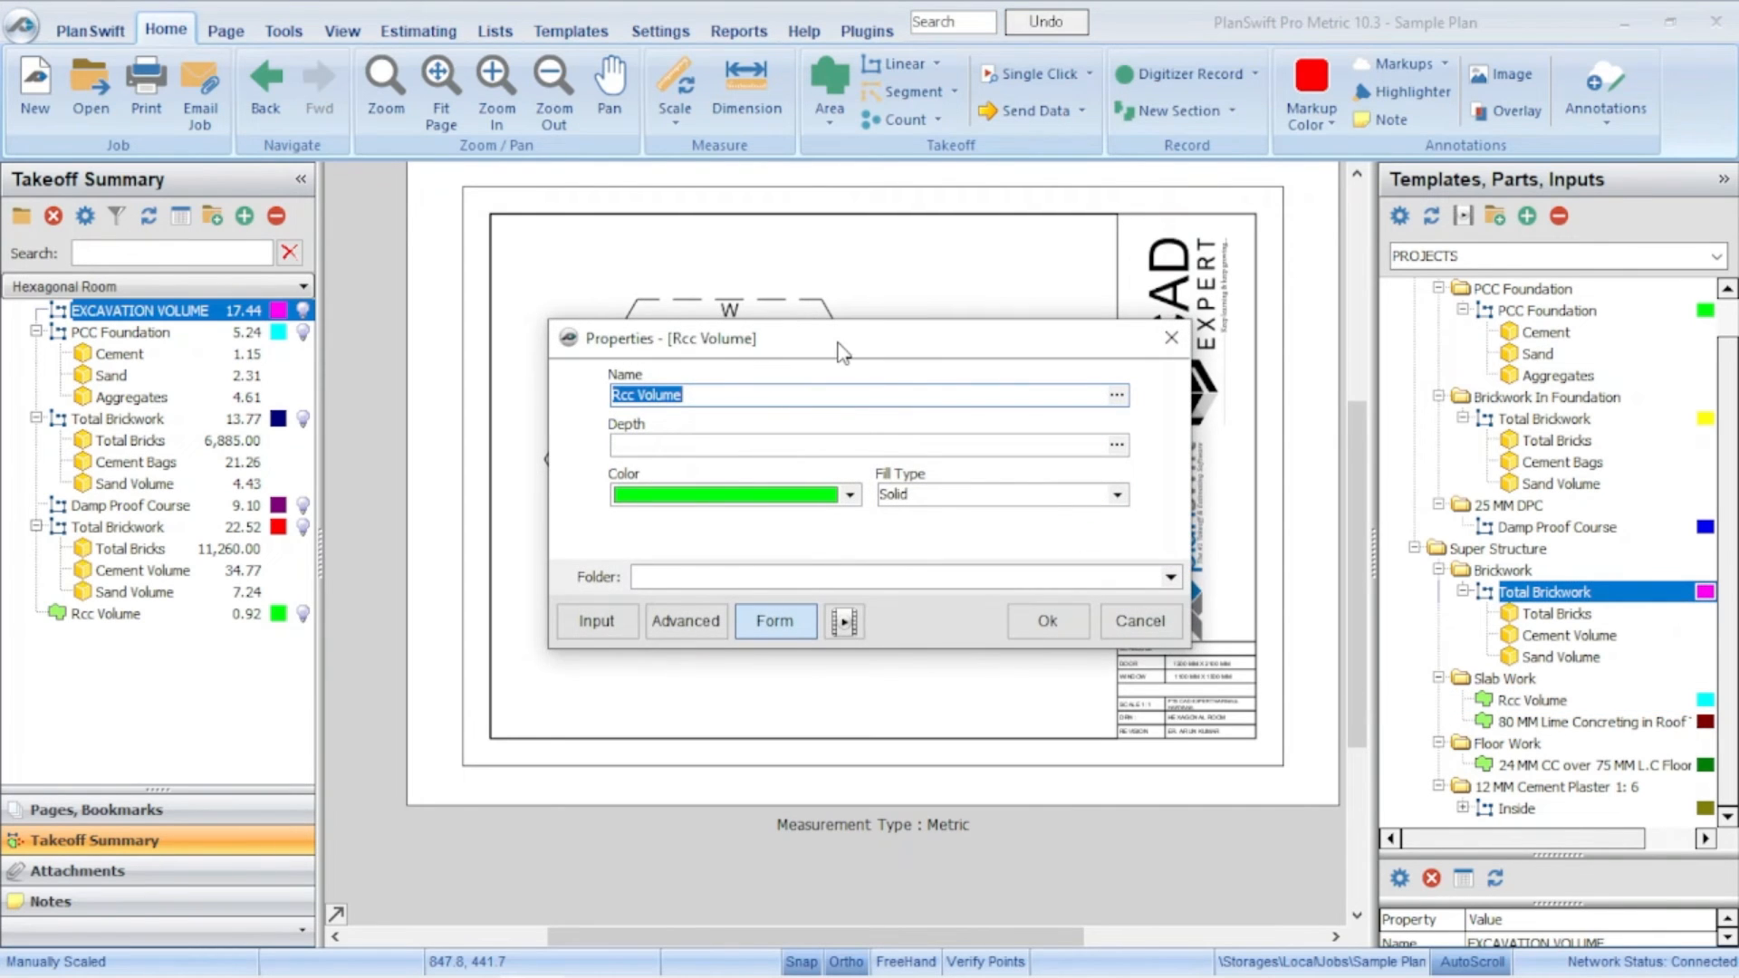
{"action": "left_click_drag", "start_coordinate": [843, 351], "coordinate": [1381, 293]}
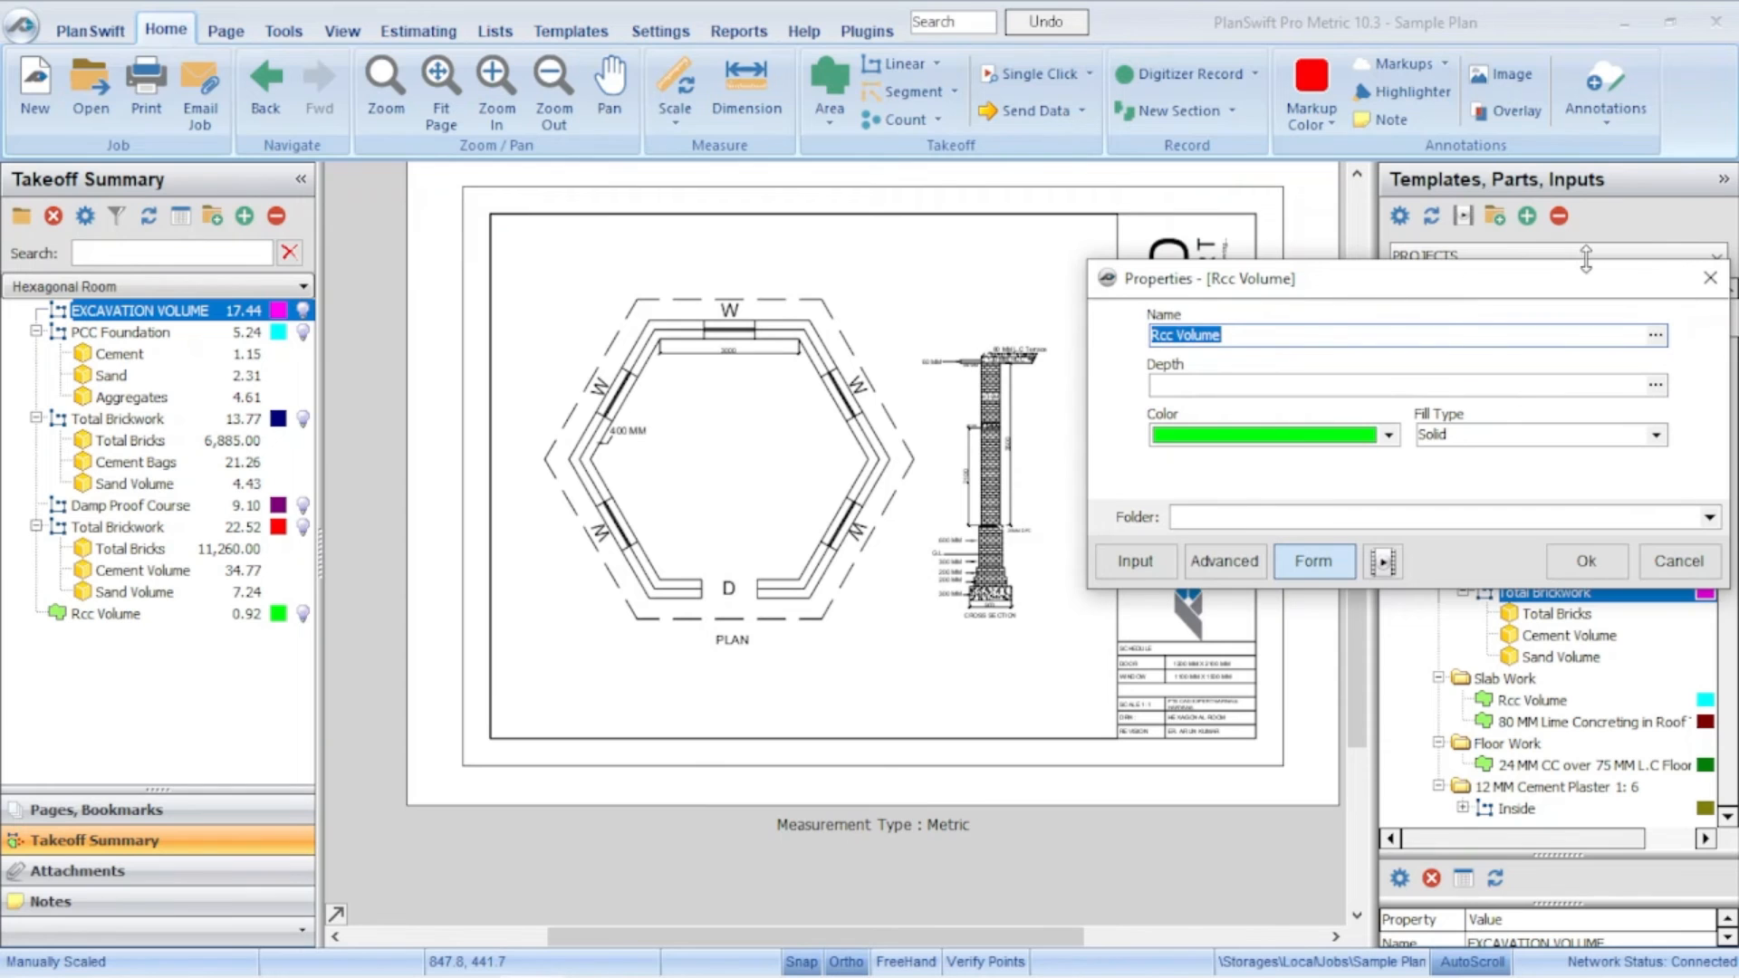
{"action": "left_click", "coordinate": [1709, 279]}
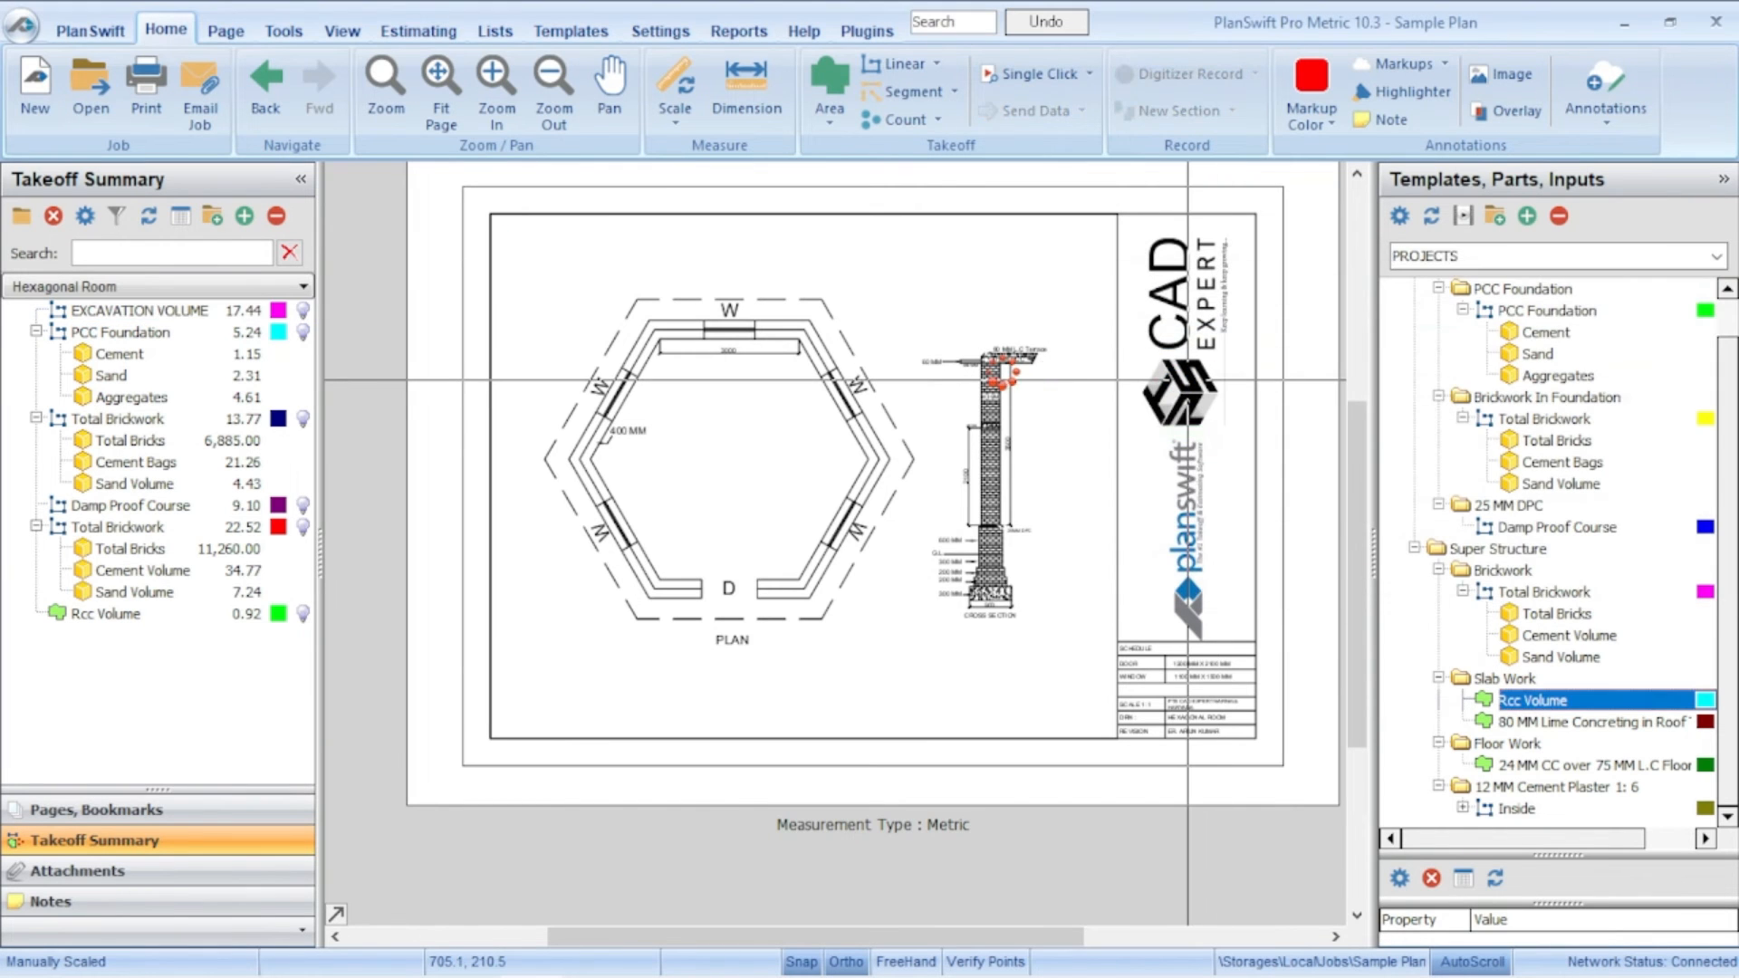
Step: Check the RCC slab thickness in the cross section and start an Rcc Volume takeoff with a depth of 0.13
{"action": "scroll", "coordinate": [1015, 354], "scroll_direction": "up", "scroll_amount": 5}
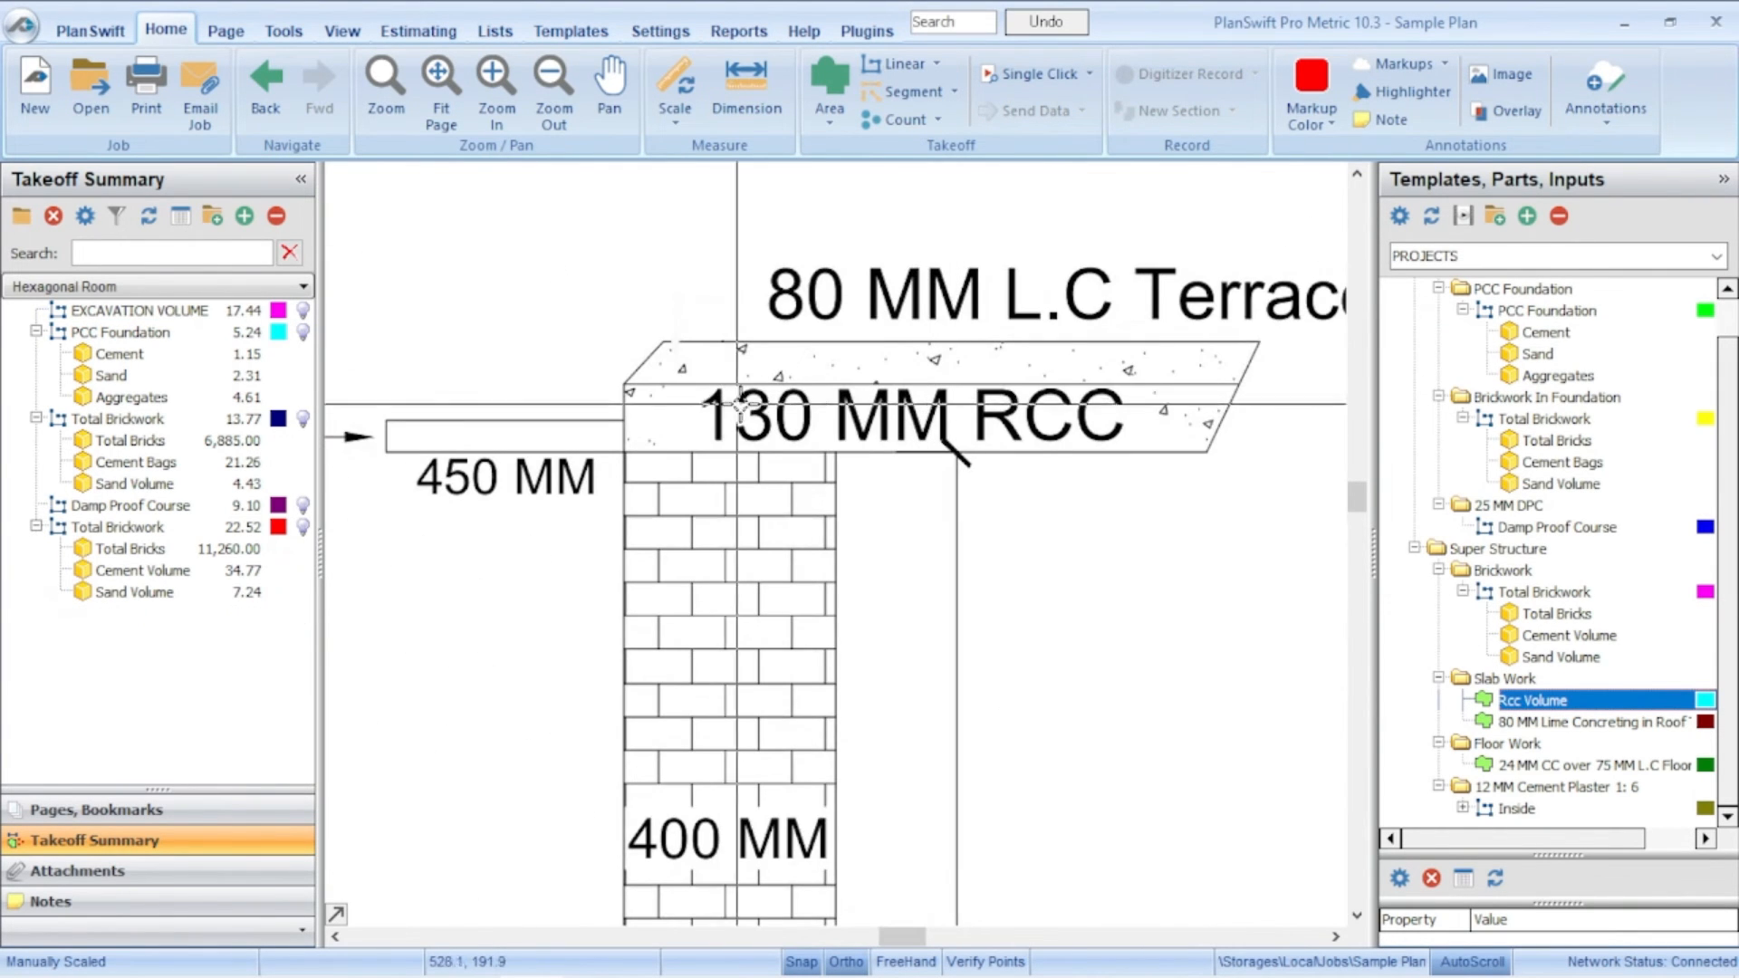
{"action": "scroll", "coordinate": [776, 409], "scroll_direction": "down", "scroll_amount": 3}
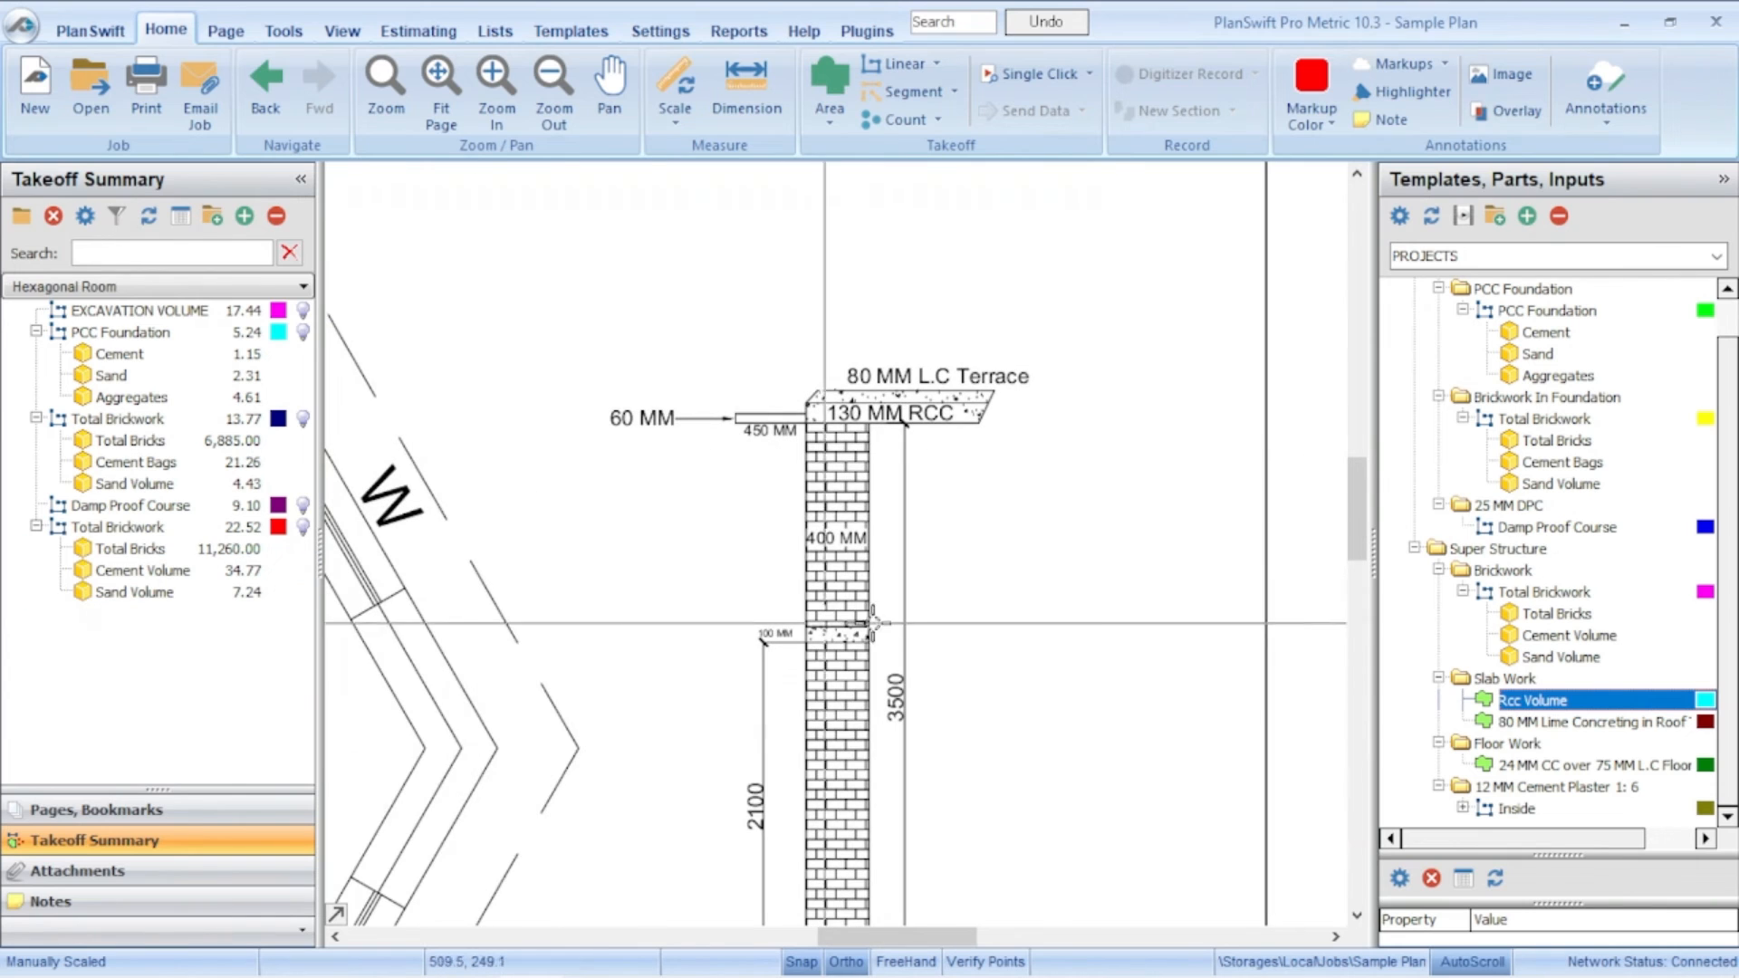
{"action": "mouse_move", "coordinate": [1410, 694]}
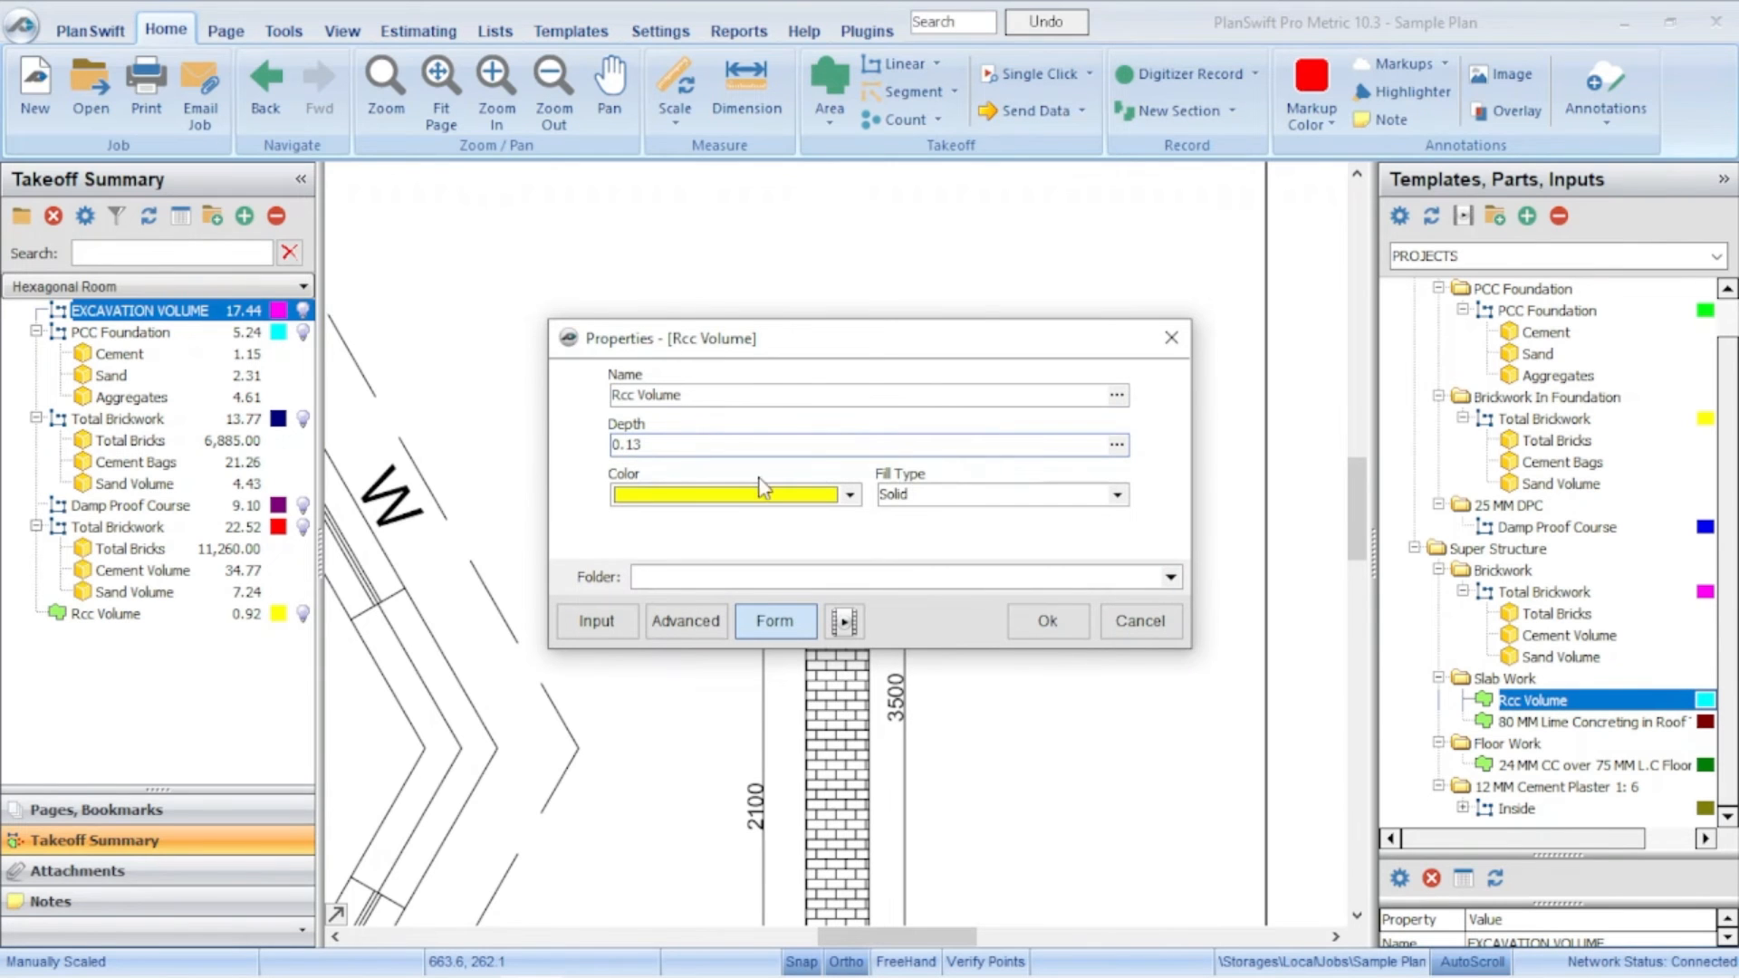
{"action": "left_click", "coordinate": [1047, 621]}
{"action": "scroll", "coordinate": [1048, 505], "scroll_direction": "down", "scroll_amount": 3}
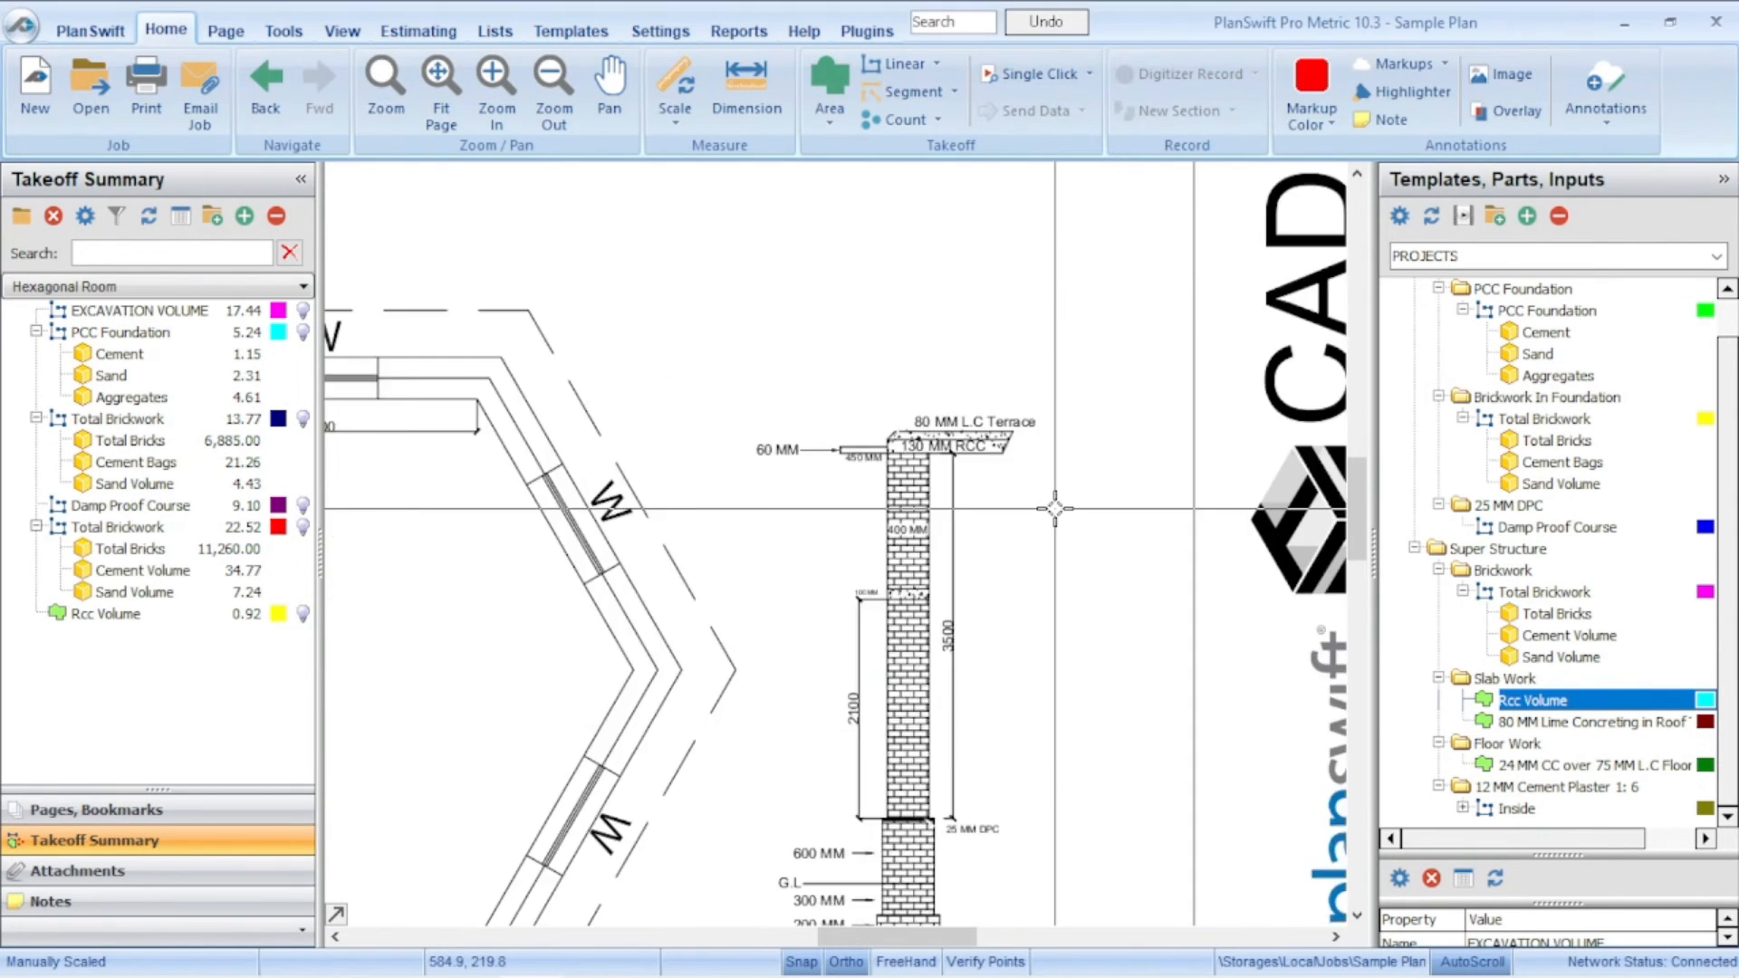
Step: Outline the RCC slab along the outer edge of the top wall, from its upper-left to its upper-right corner
{"action": "scroll", "coordinate": [445, 421], "scroll_direction": "up", "scroll_amount": 4}
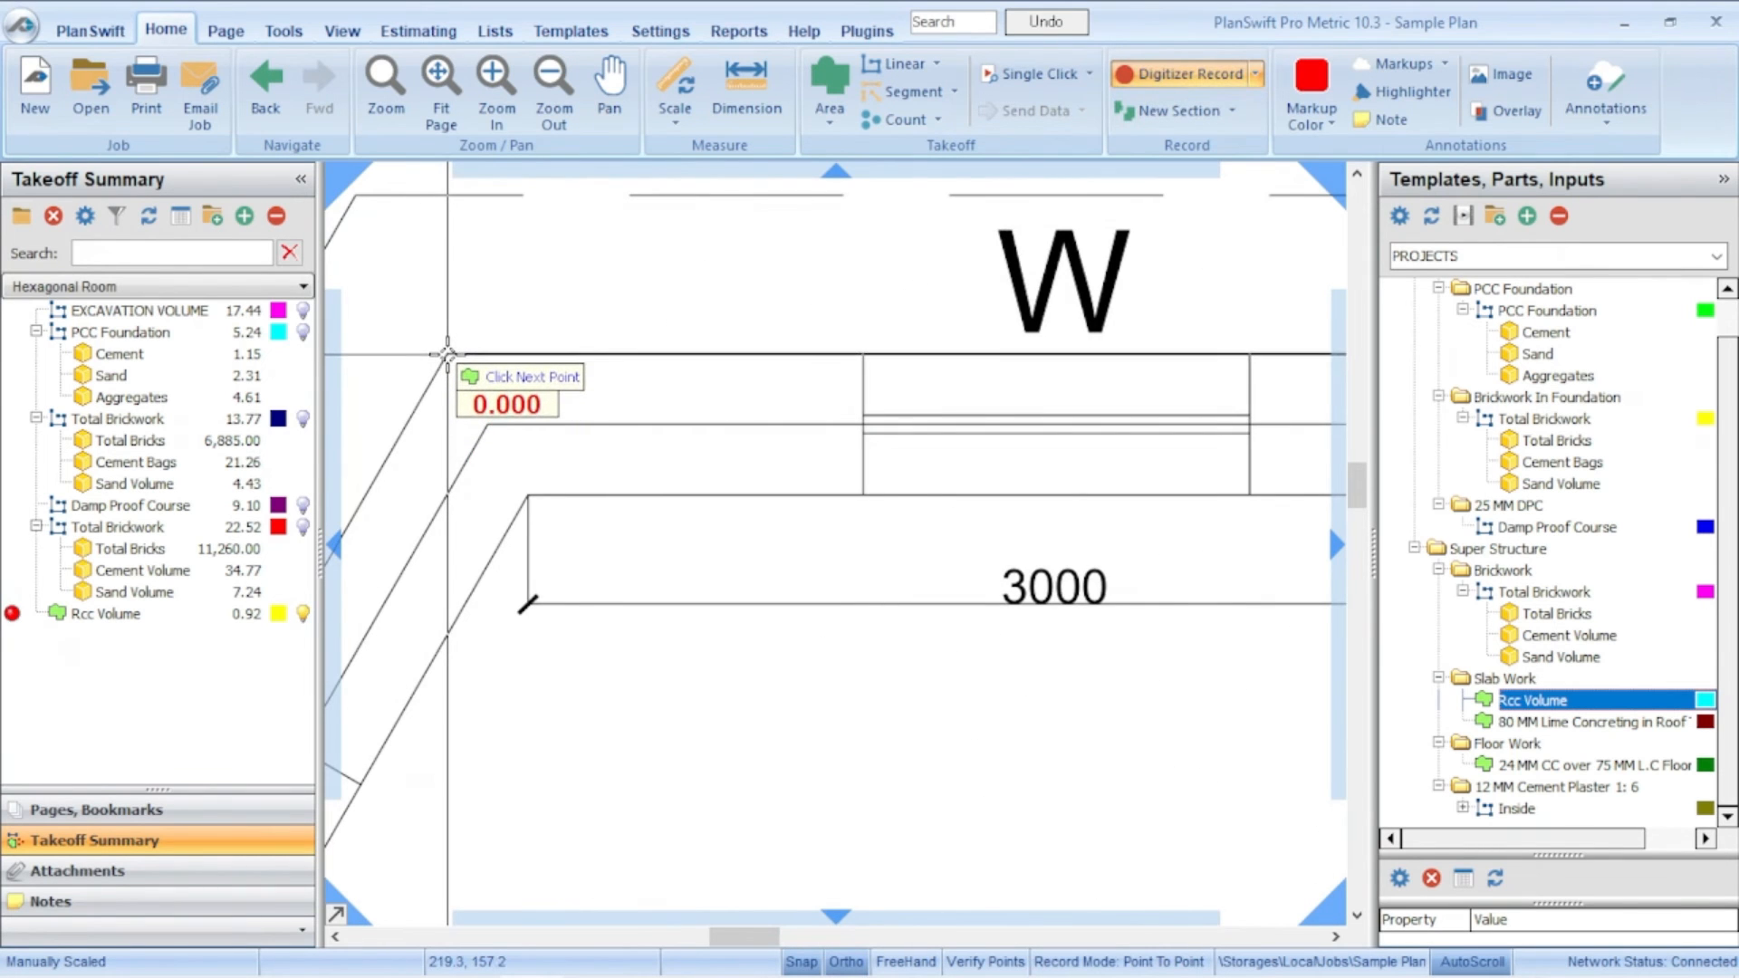
{"action": "scroll", "coordinate": [856, 371], "scroll_direction": "down", "scroll_amount": 3}
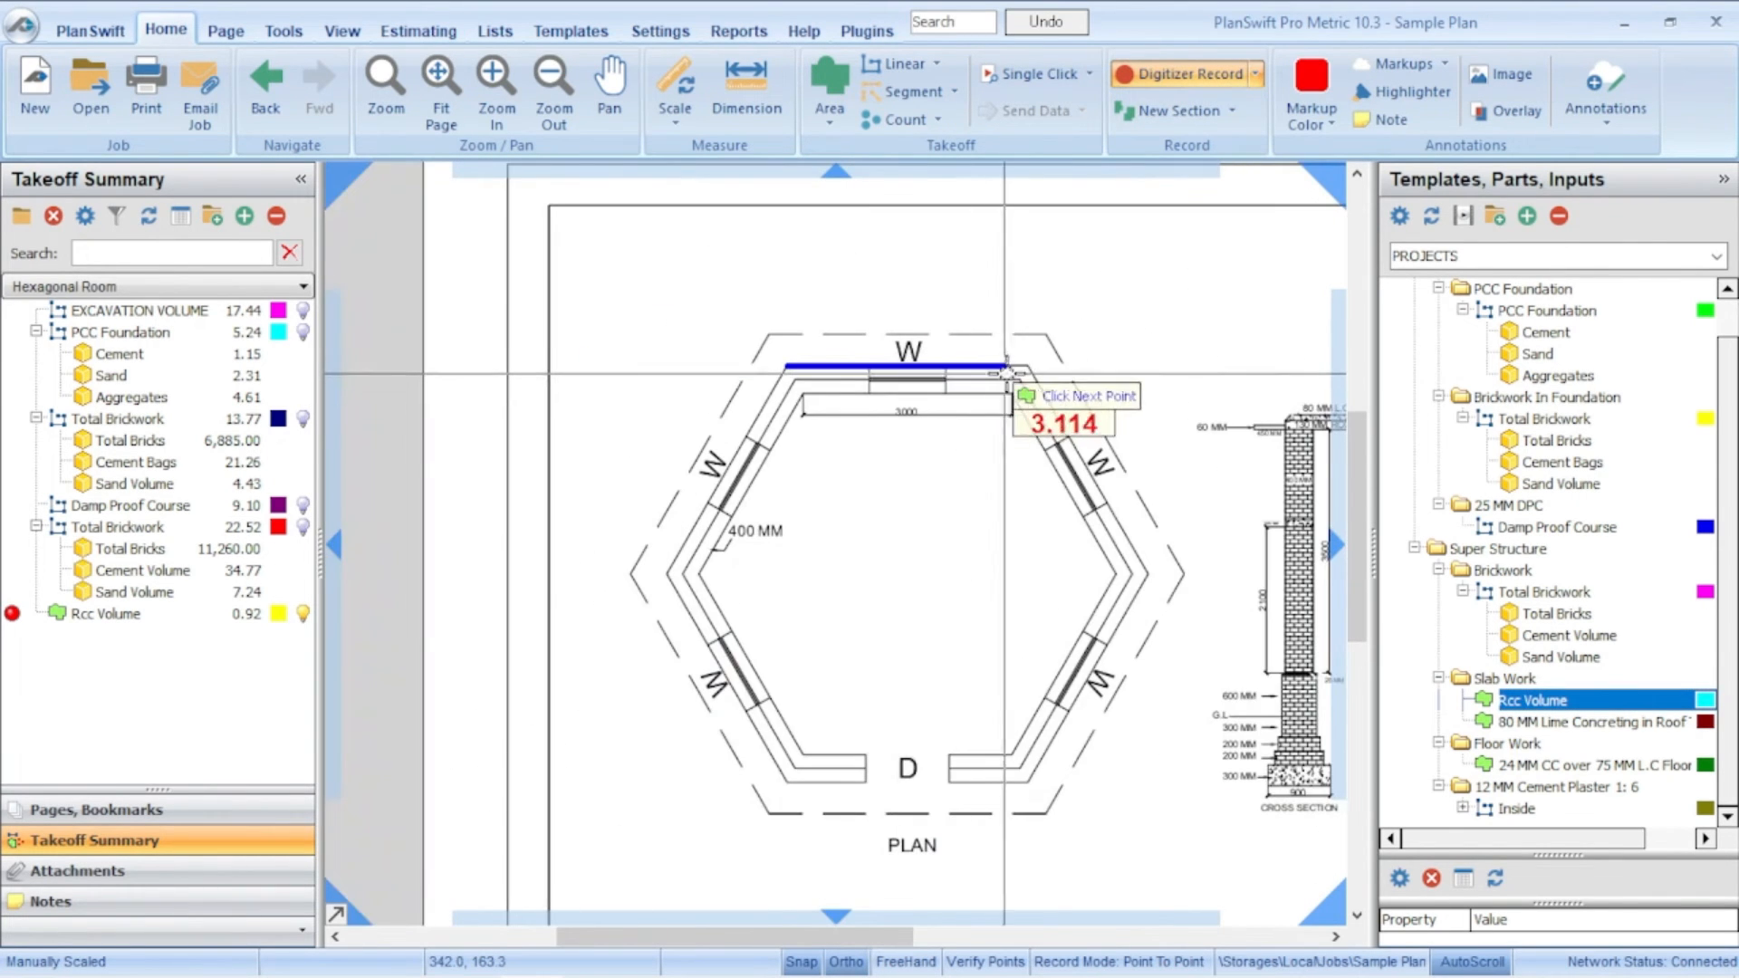
{"action": "scroll", "coordinate": [1019, 376], "scroll_direction": "up", "scroll_amount": 2}
{"action": "left_click", "coordinate": [1040, 361]}
{"action": "scroll", "coordinate": [1100, 562], "scroll_direction": "down", "scroll_amount": 3}
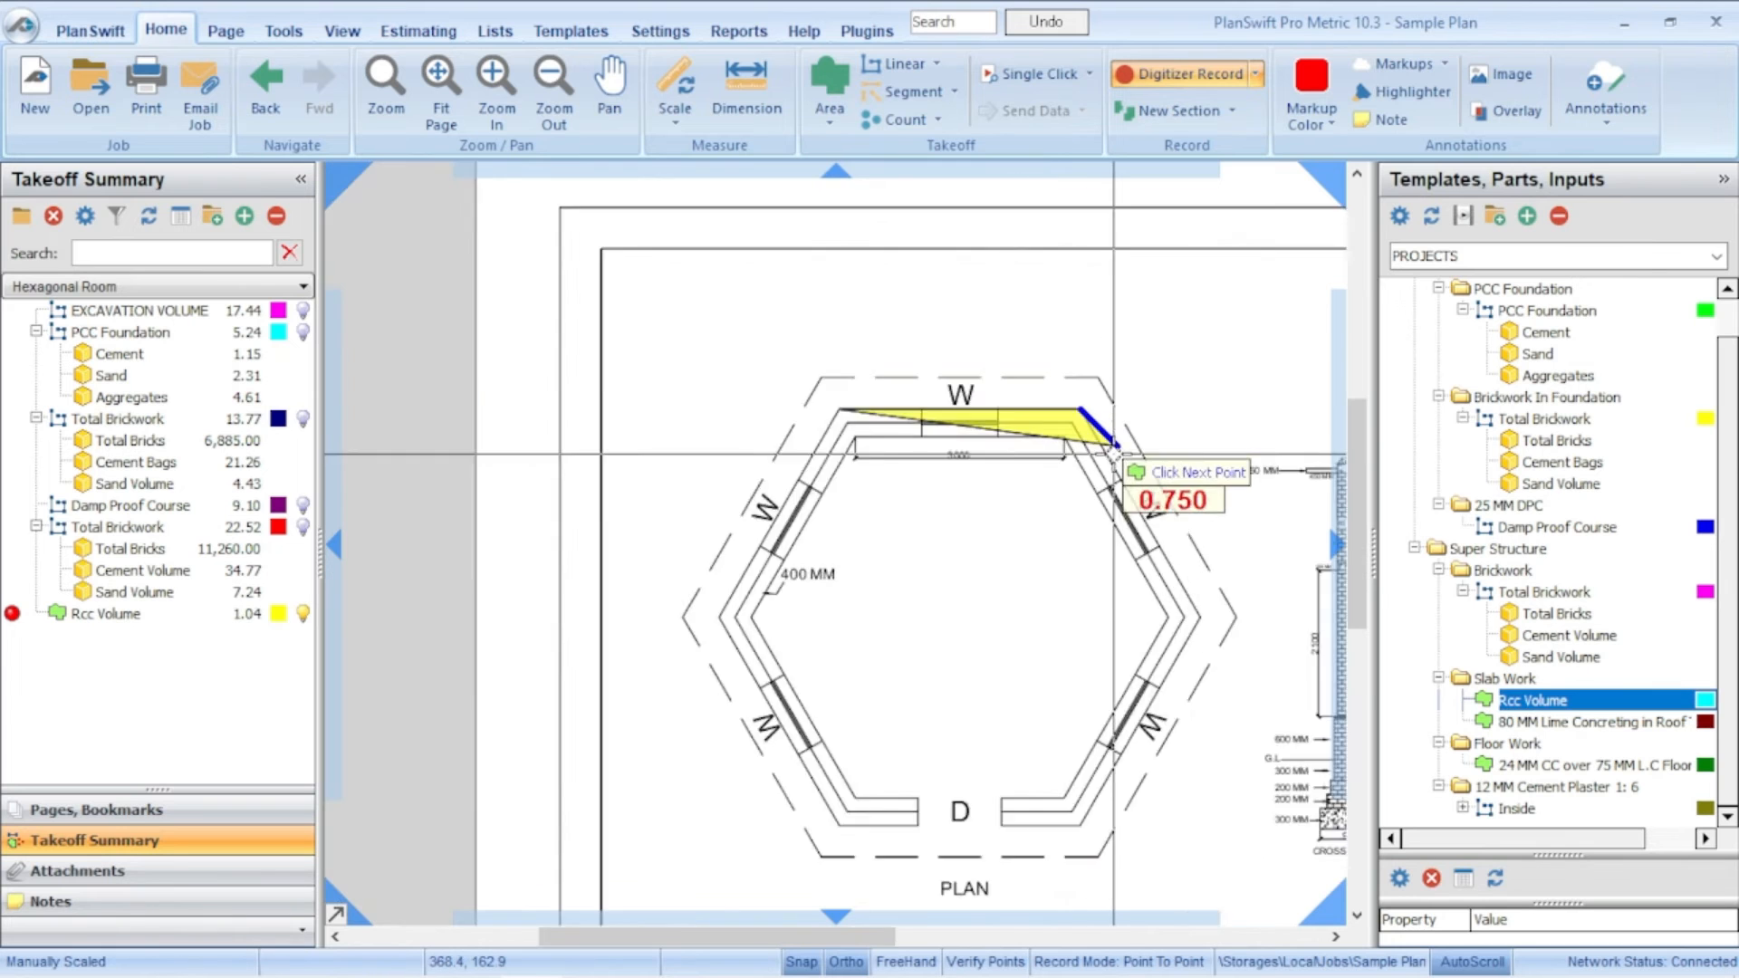
Step: Continue the slab outline down the upper-right wall's outer edge to the hexagon's right corner
{"action": "scroll", "coordinate": [1156, 587], "scroll_direction": "up", "scroll_amount": 4}
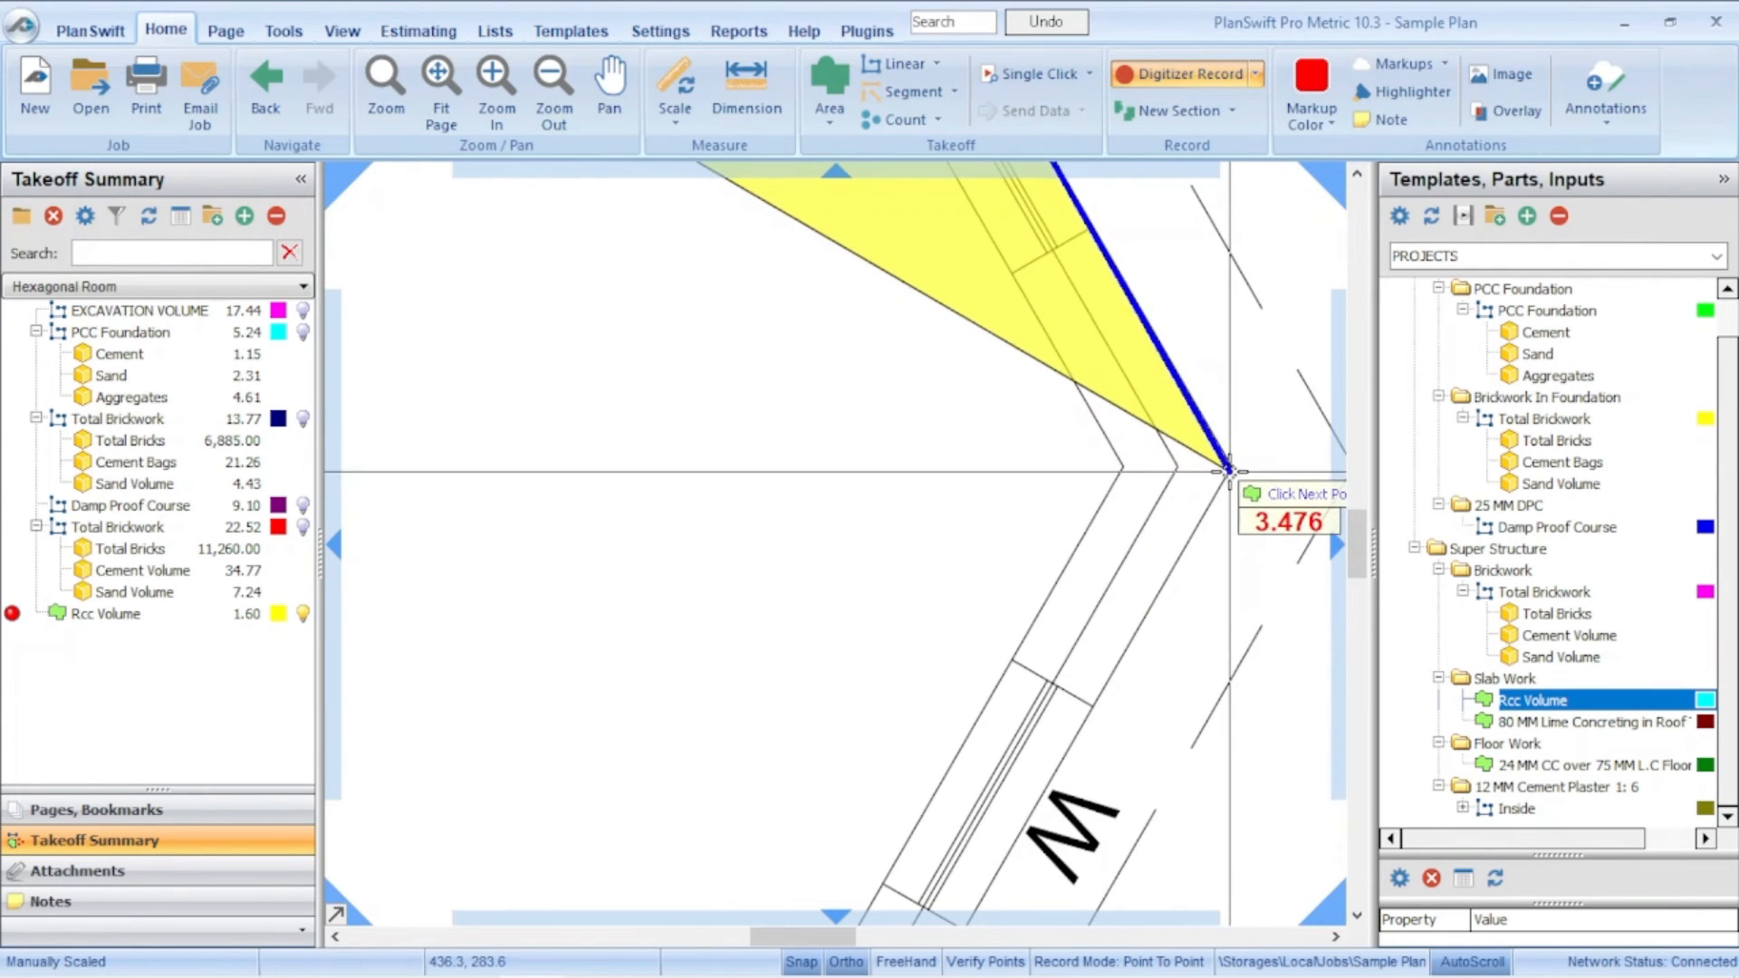
{"action": "scroll", "coordinate": [1218, 471], "scroll_direction": "up", "scroll_amount": 4}
{"action": "scroll", "coordinate": [1218, 446], "scroll_direction": "down", "scroll_amount": 2}
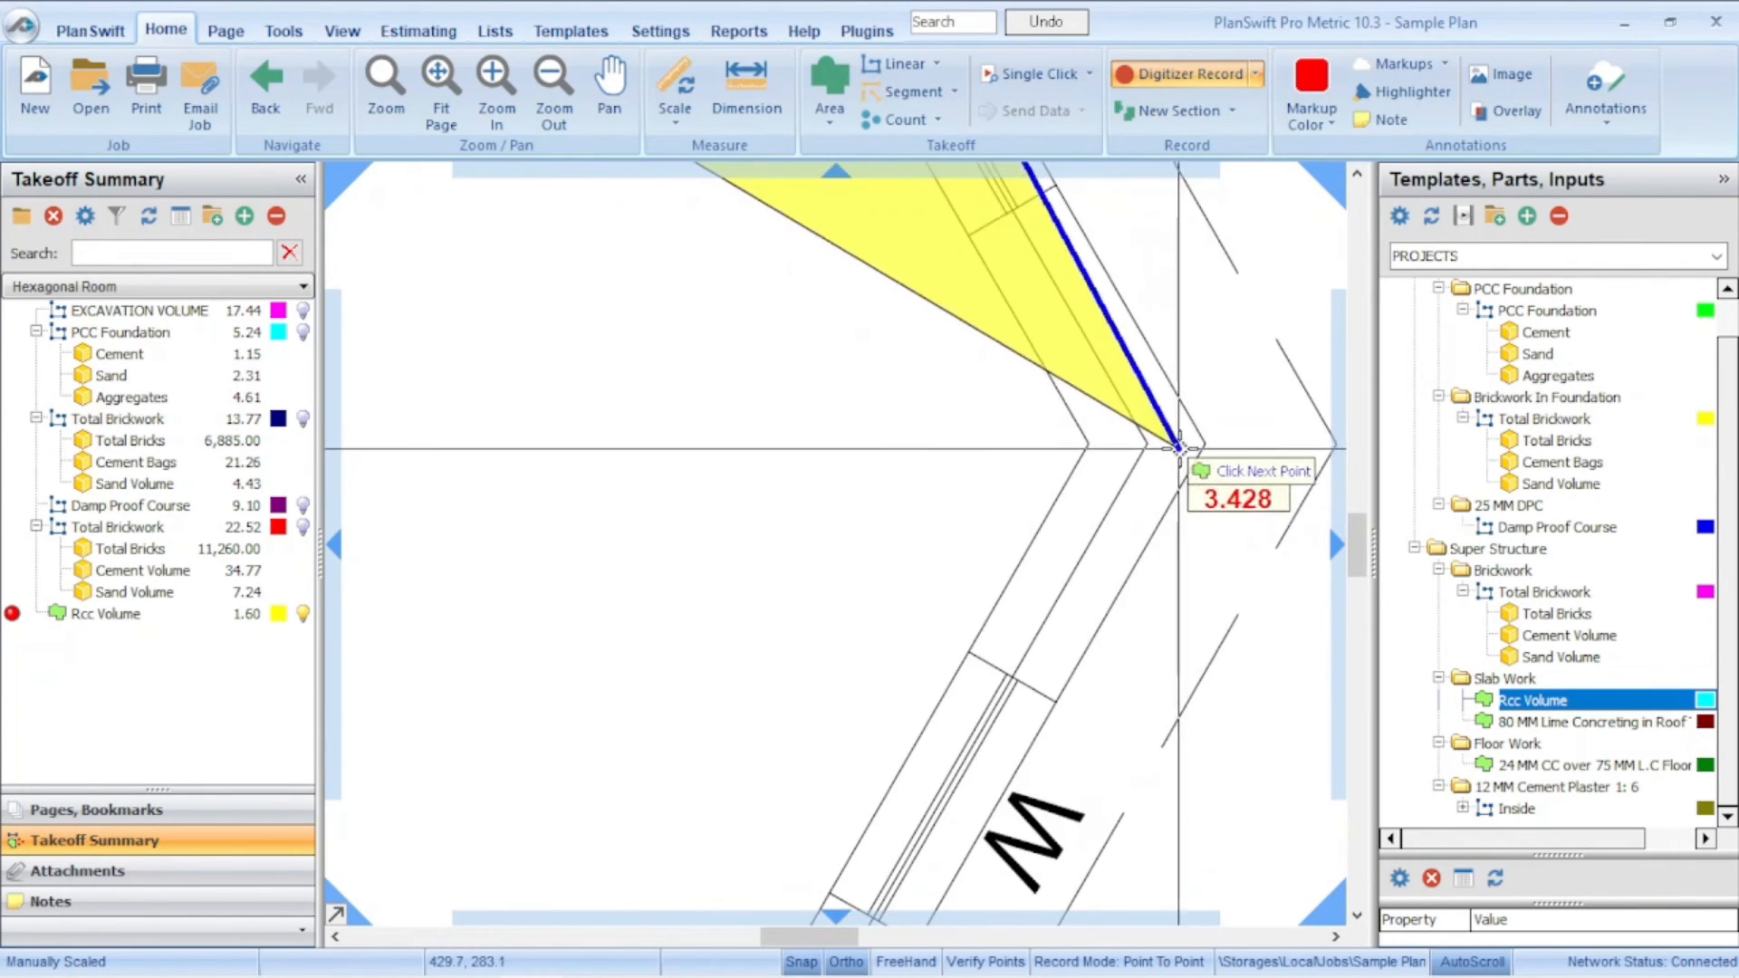
{"action": "left_click", "coordinate": [1205, 442]}
{"action": "scroll", "coordinate": [1205, 442], "scroll_direction": "down", "scroll_amount": 3}
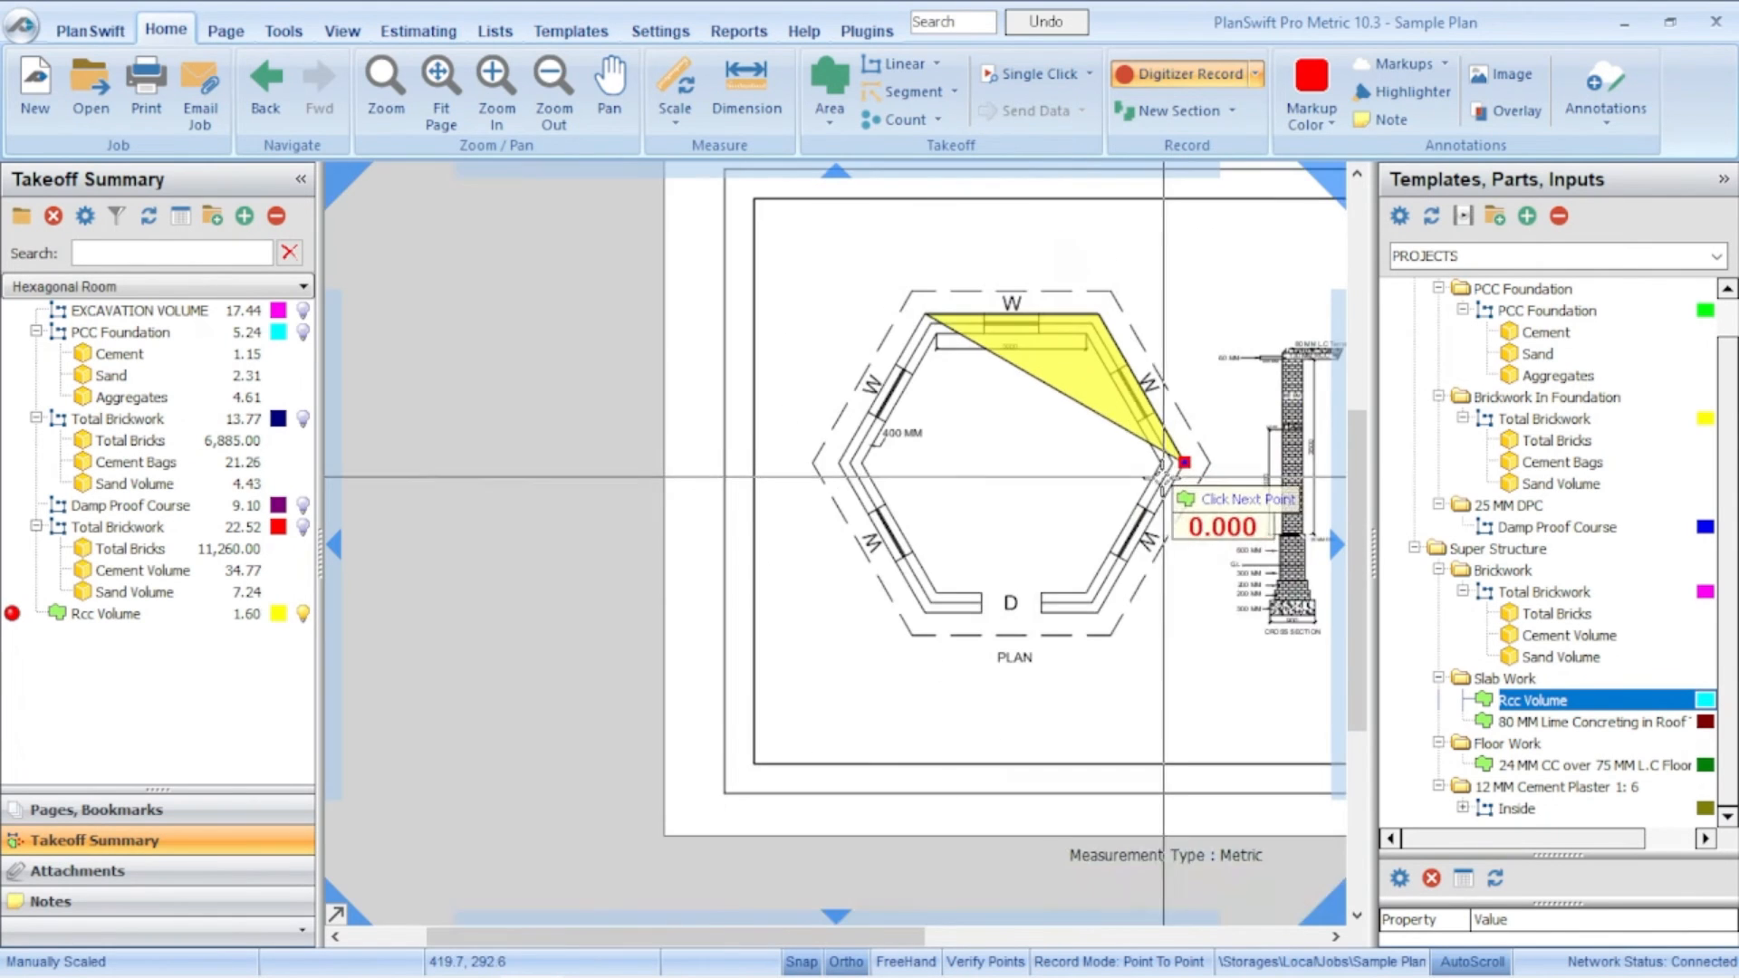
Step: Extend the slab outline to the outer lower-right corner and across the door side to the outer lower-left corner
{"action": "scroll", "coordinate": [1093, 605], "scroll_direction": "up", "scroll_amount": 4}
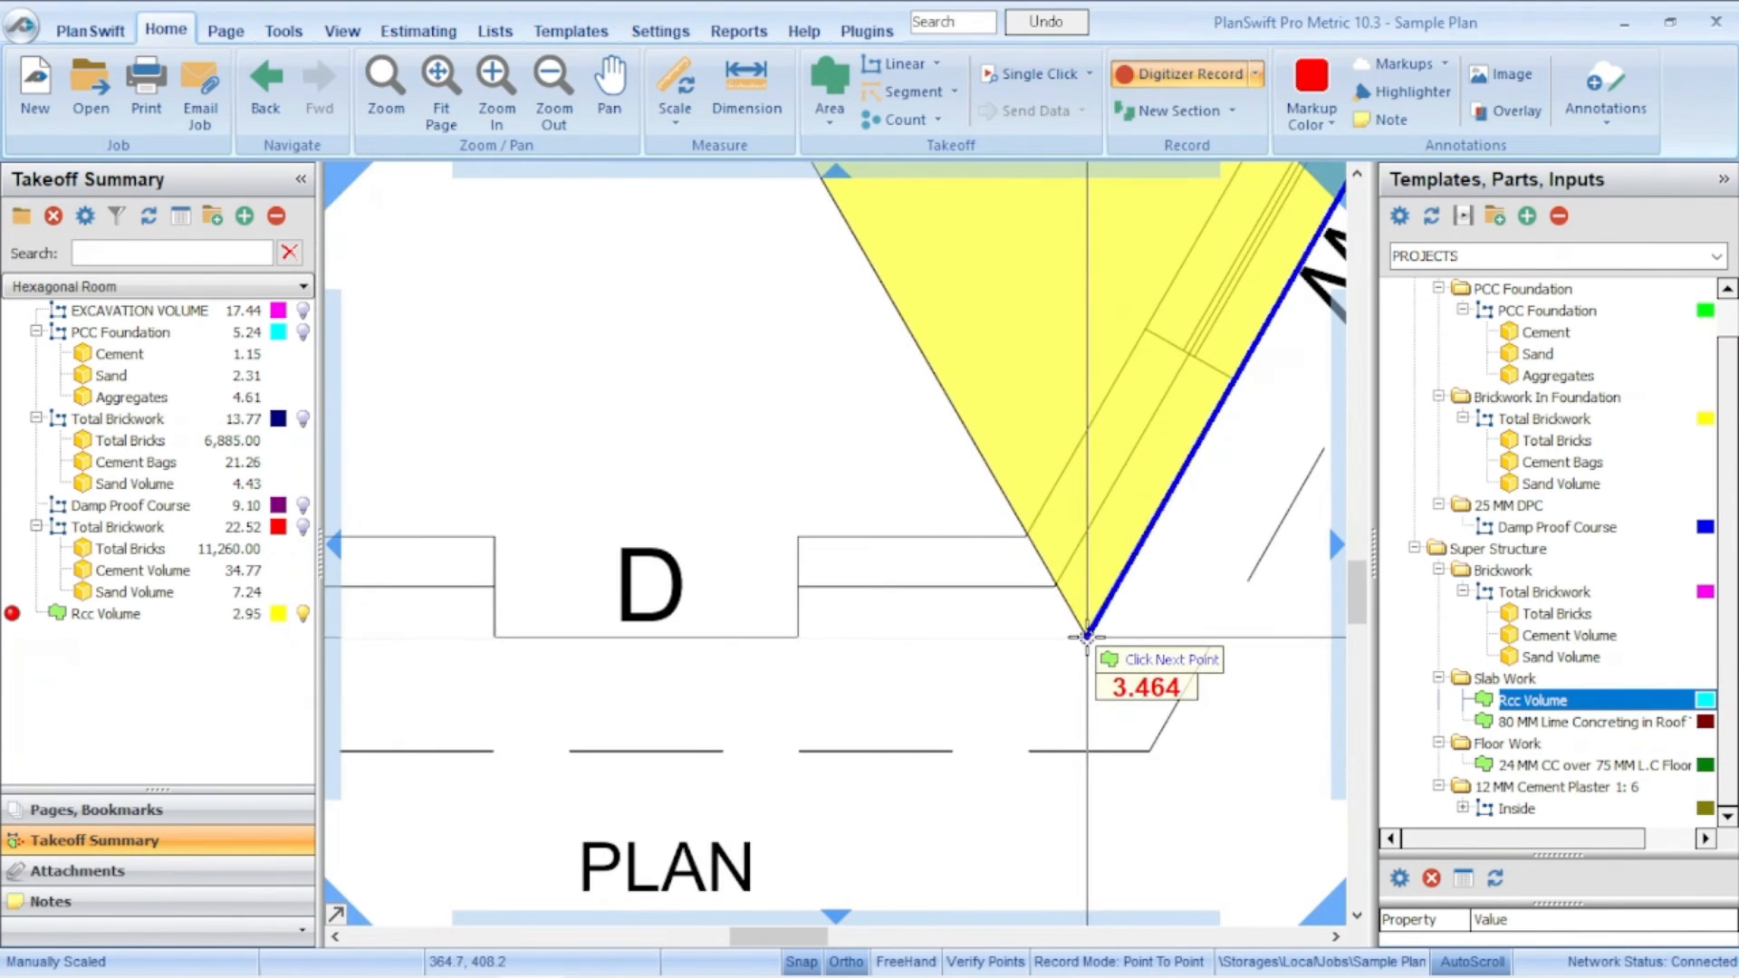
{"action": "left_click", "coordinate": [1093, 605]}
{"action": "scroll", "coordinate": [1093, 605], "scroll_direction": "down", "scroll_amount": 5}
{"action": "scroll", "coordinate": [665, 664], "scroll_direction": "up", "scroll_amount": 4}
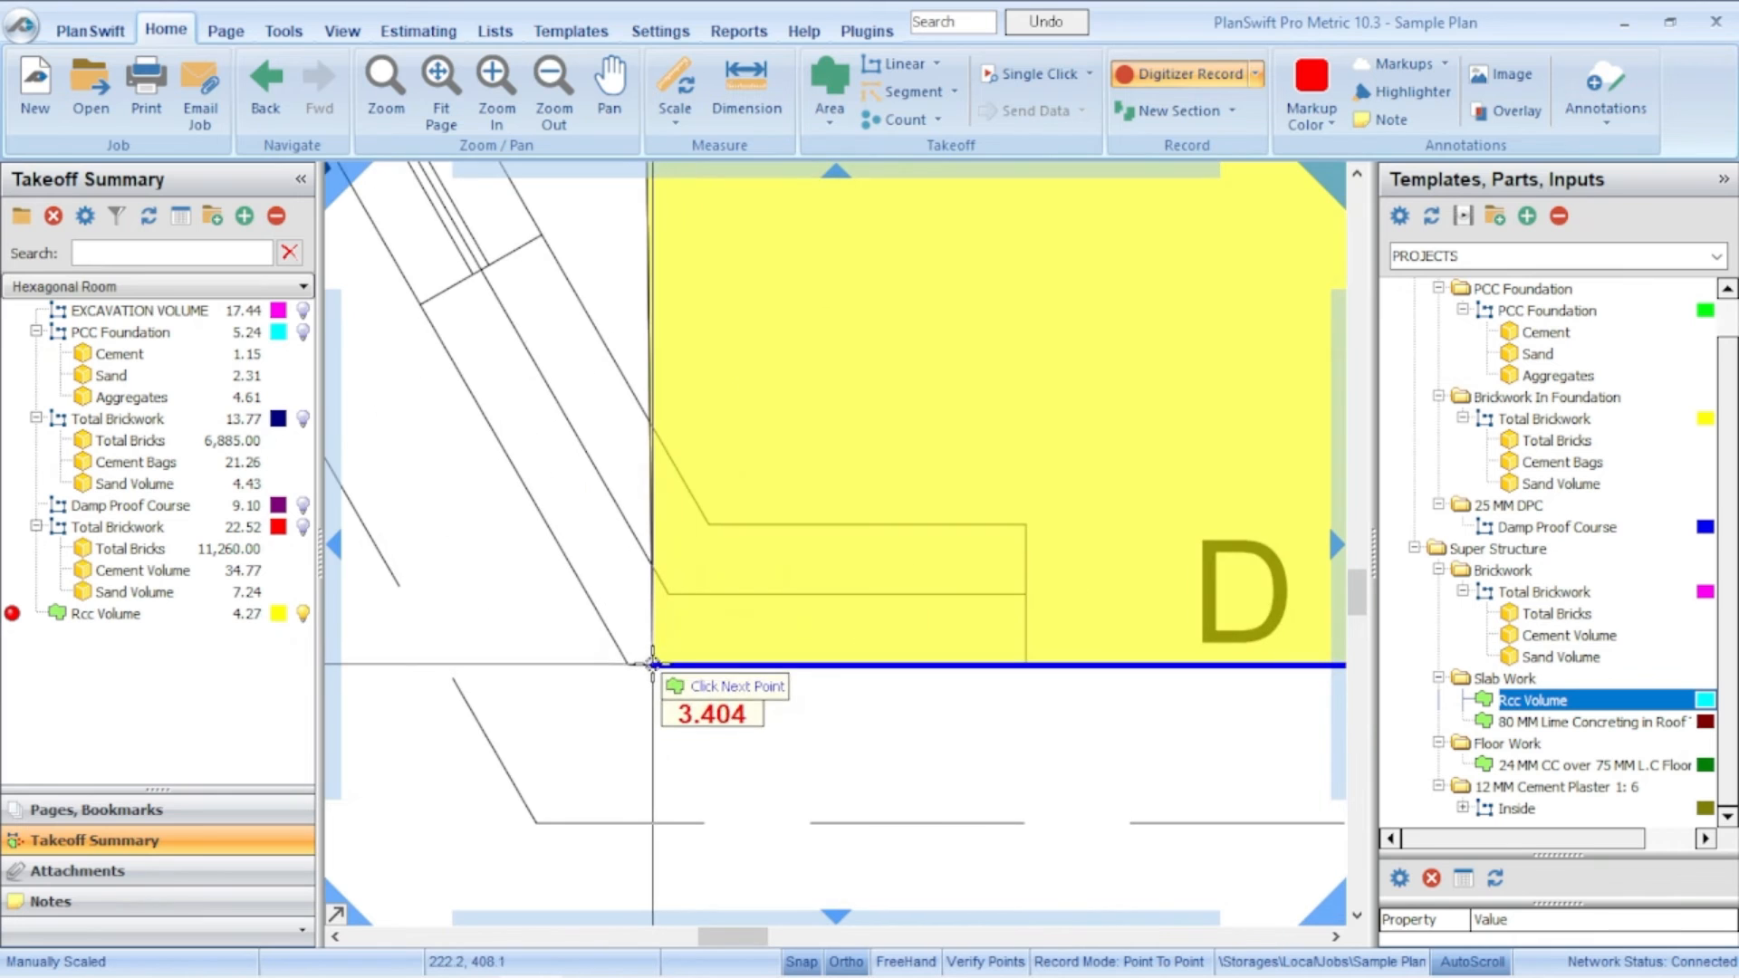
{"action": "left_click", "coordinate": [629, 664]}
{"action": "scroll", "coordinate": [629, 664], "scroll_direction": "down", "scroll_amount": 5}
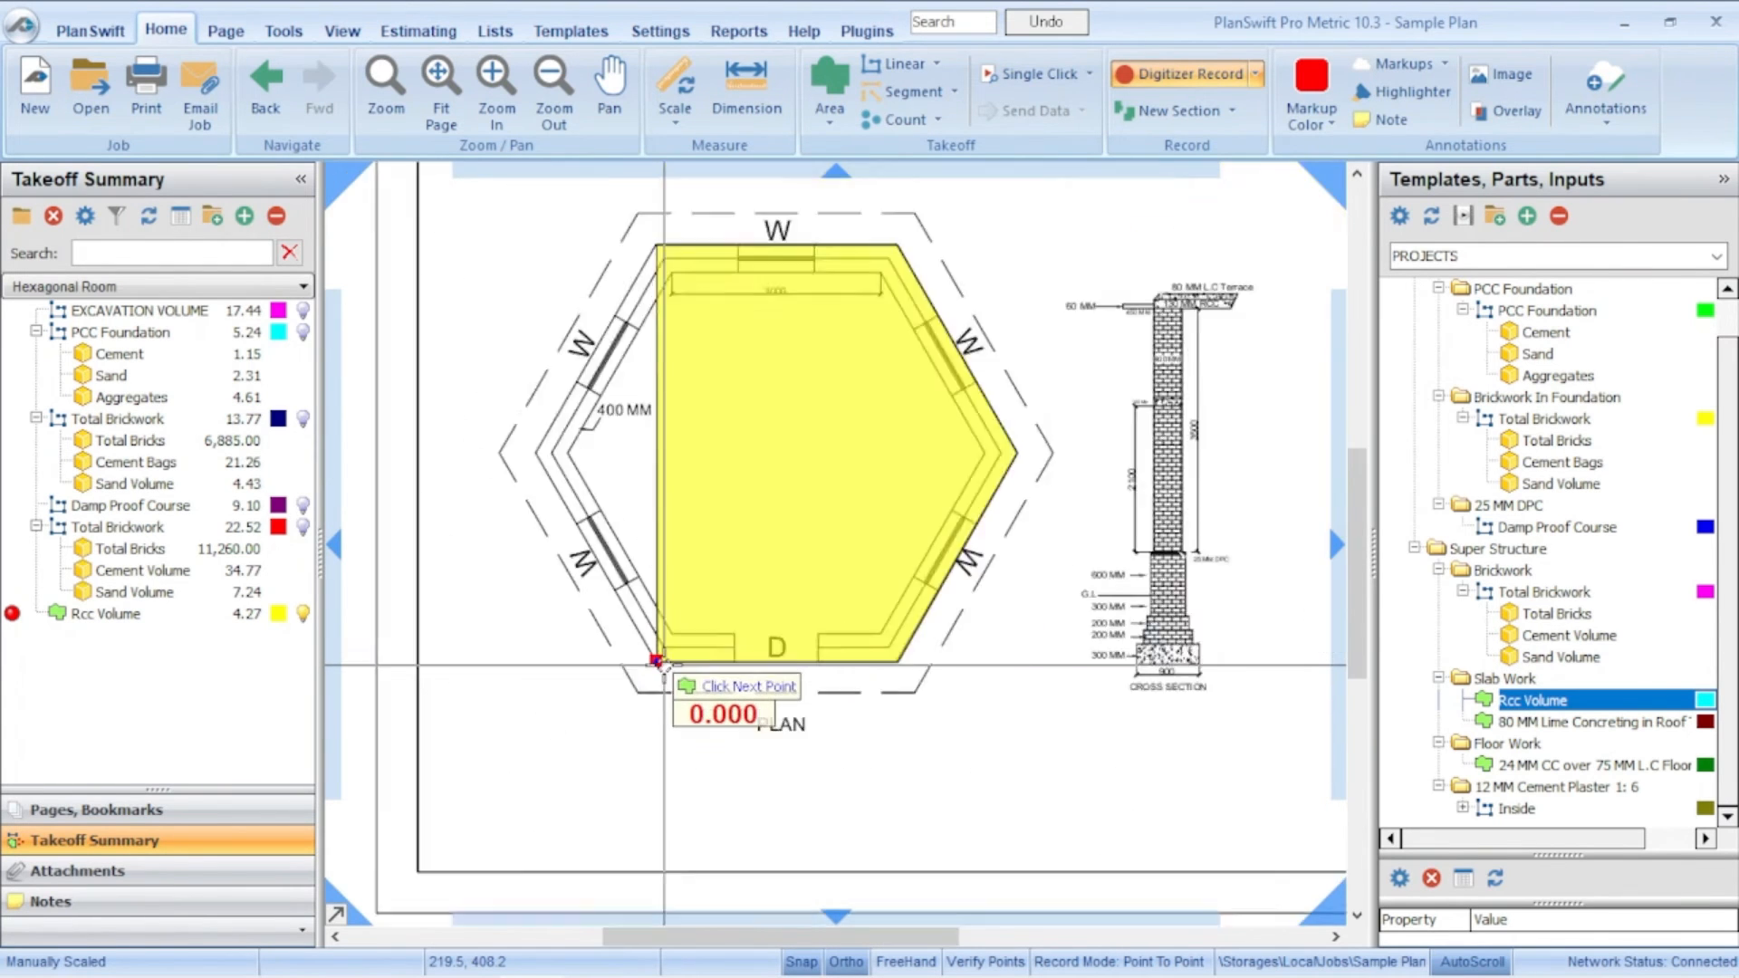
Step: Add the hexagon's outer left corner, close the slab outline at the upper-left corner and stop recording
{"action": "scroll", "coordinate": [576, 523], "scroll_direction": "up", "scroll_amount": 4}
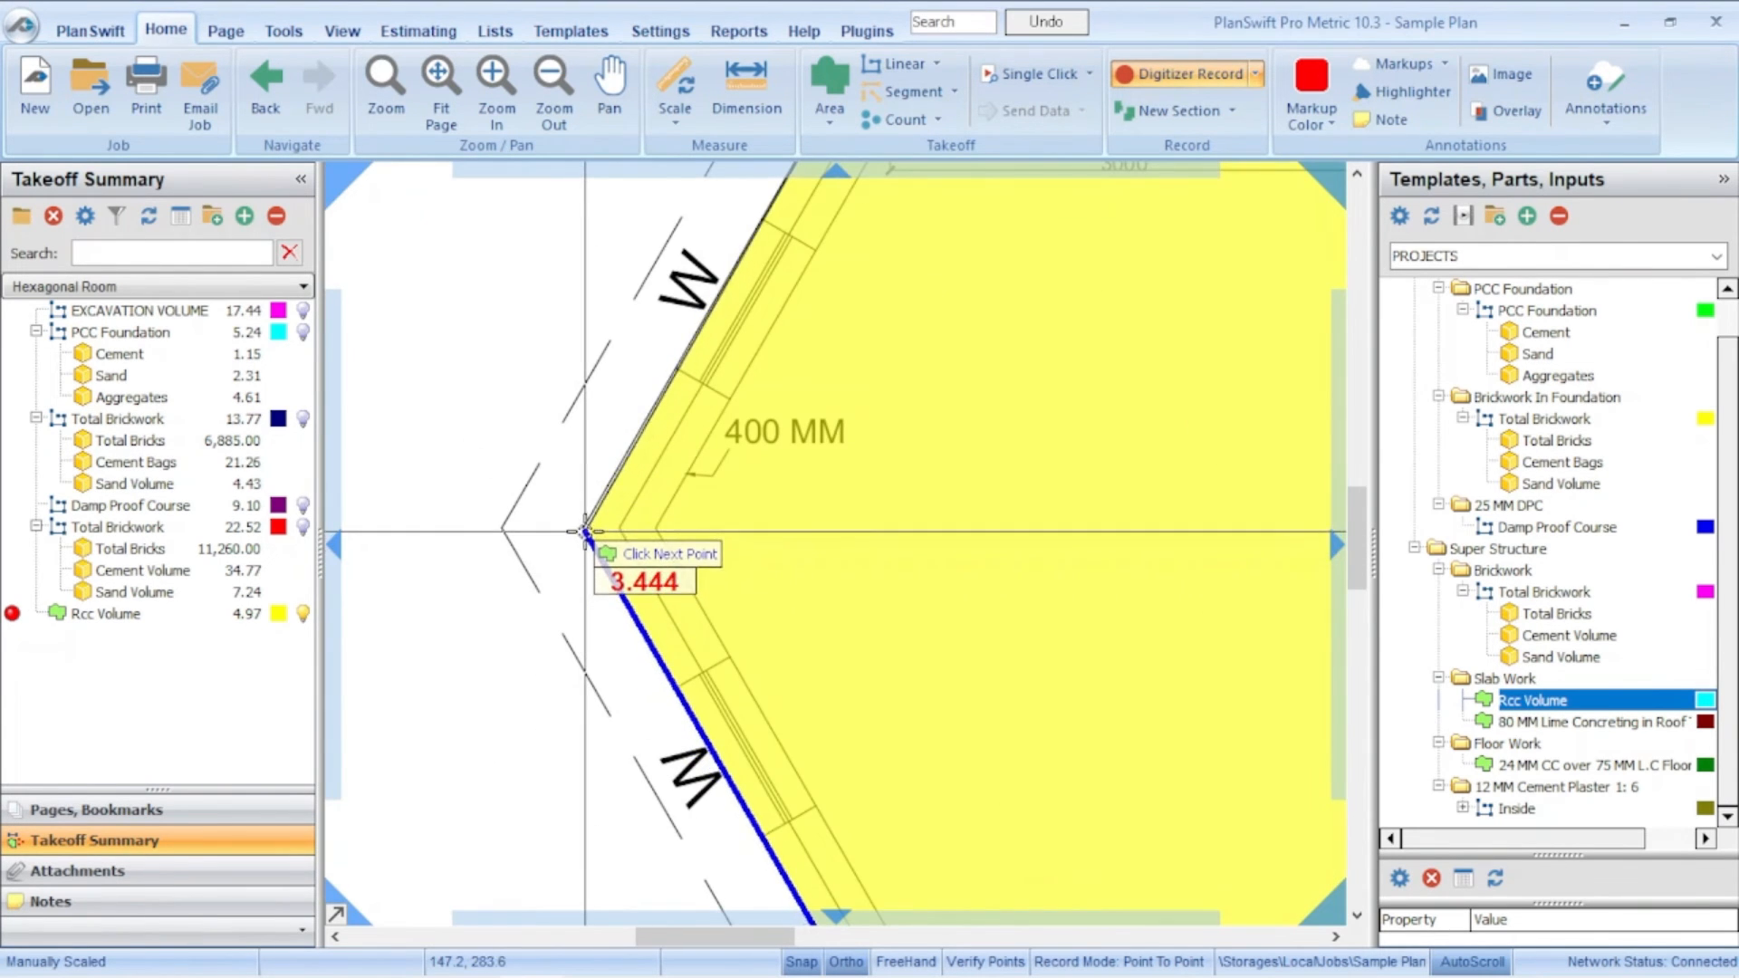
{"action": "left_click", "coordinate": [584, 523]}
{"action": "scroll", "coordinate": [585, 524], "scroll_direction": "down", "scroll_amount": 4}
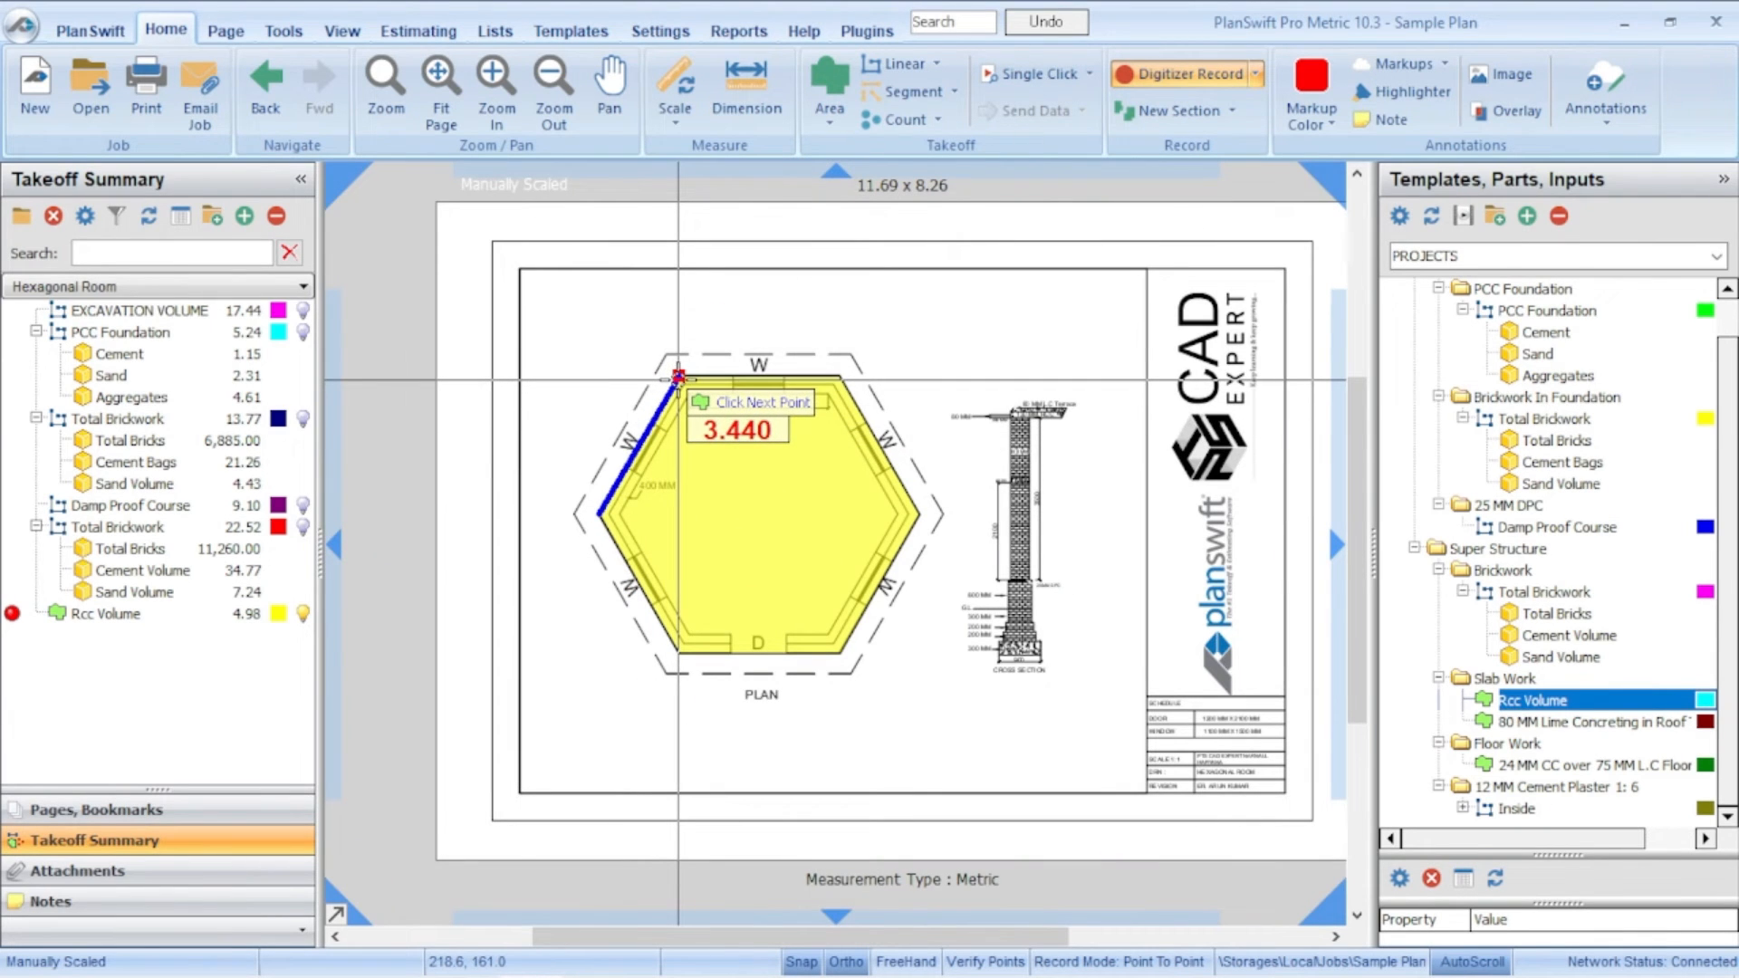
{"action": "right_click", "coordinate": [677, 375]}
{"action": "left_click", "coordinate": [729, 433]}
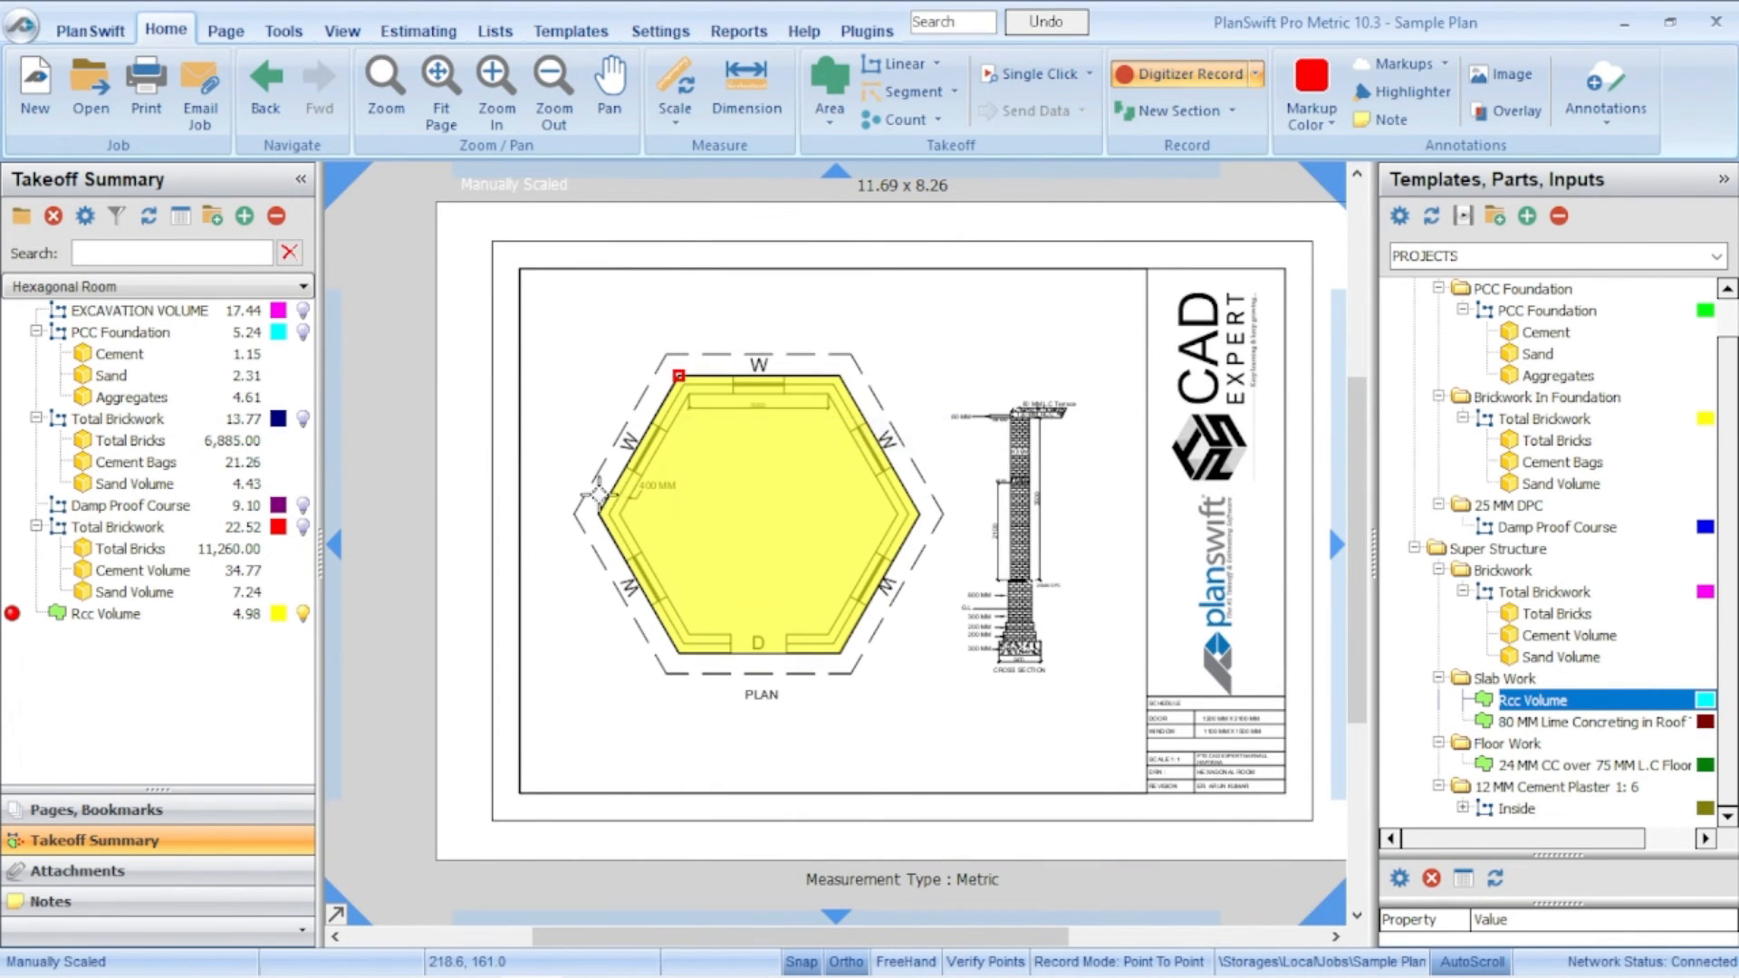
{"action": "key", "text": "Escape"}
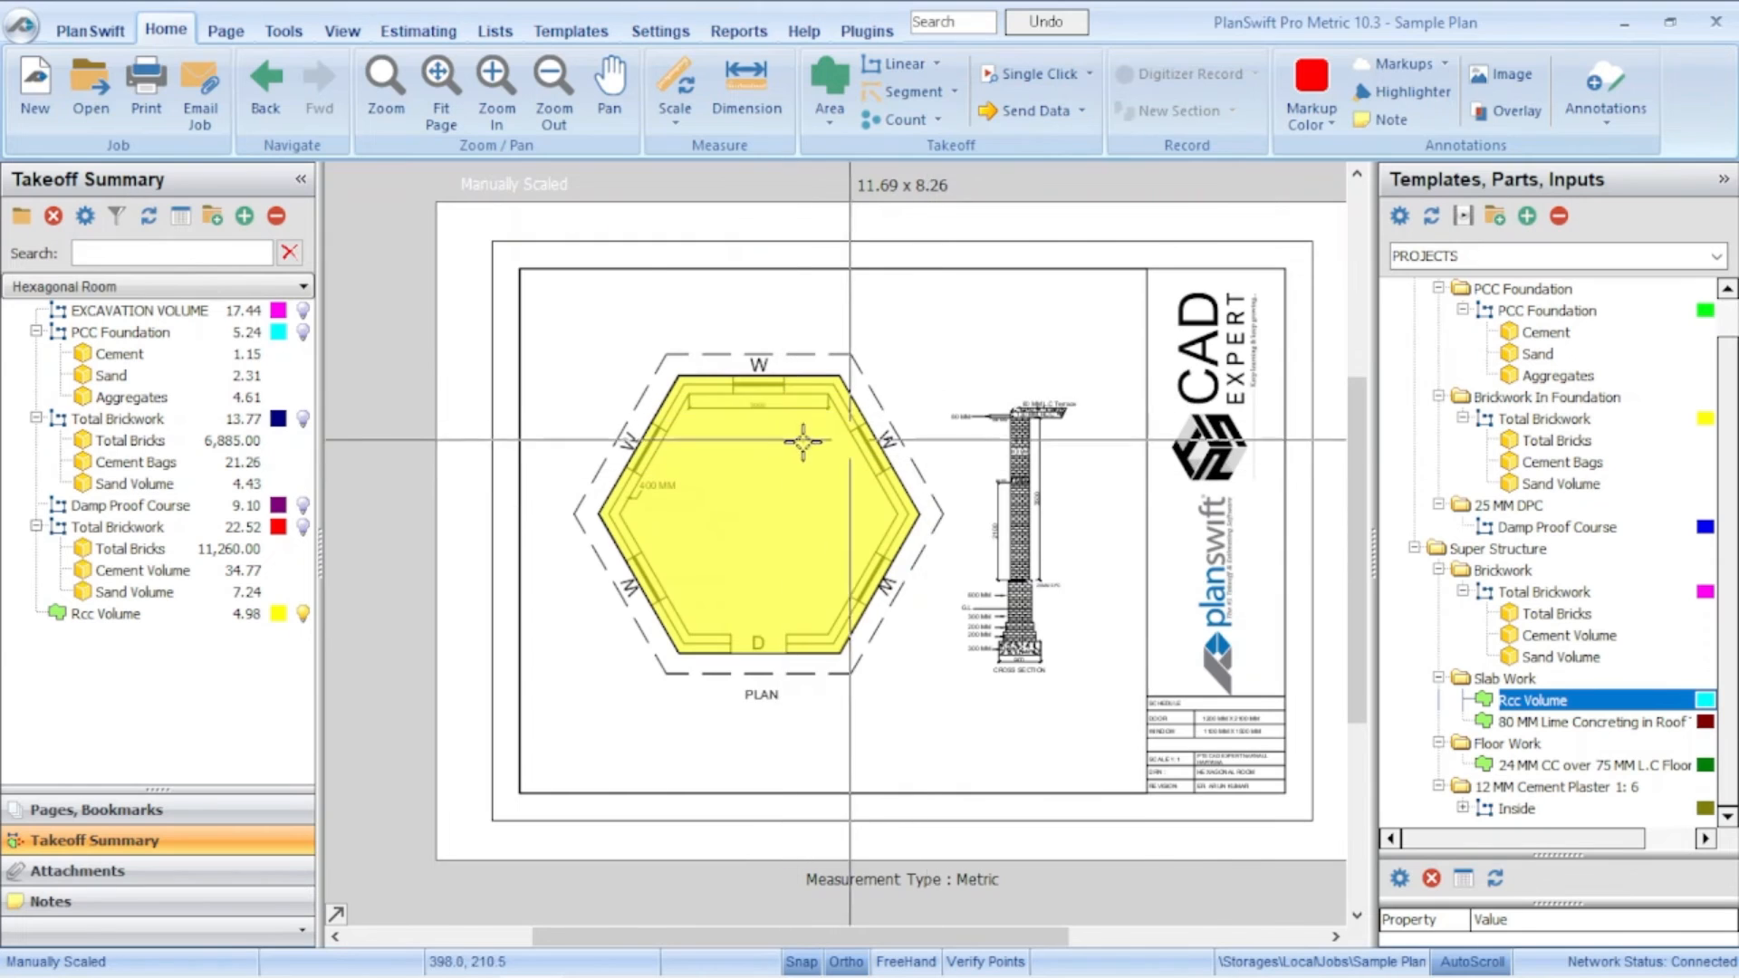
Step: Compare the Rcc Volume takeoff with the R.C.C. work item in the reference estimate photo, and return to PlanSwift
{"action": "scroll", "coordinate": [837, 440], "scroll_direction": "up", "scroll_amount": 3}
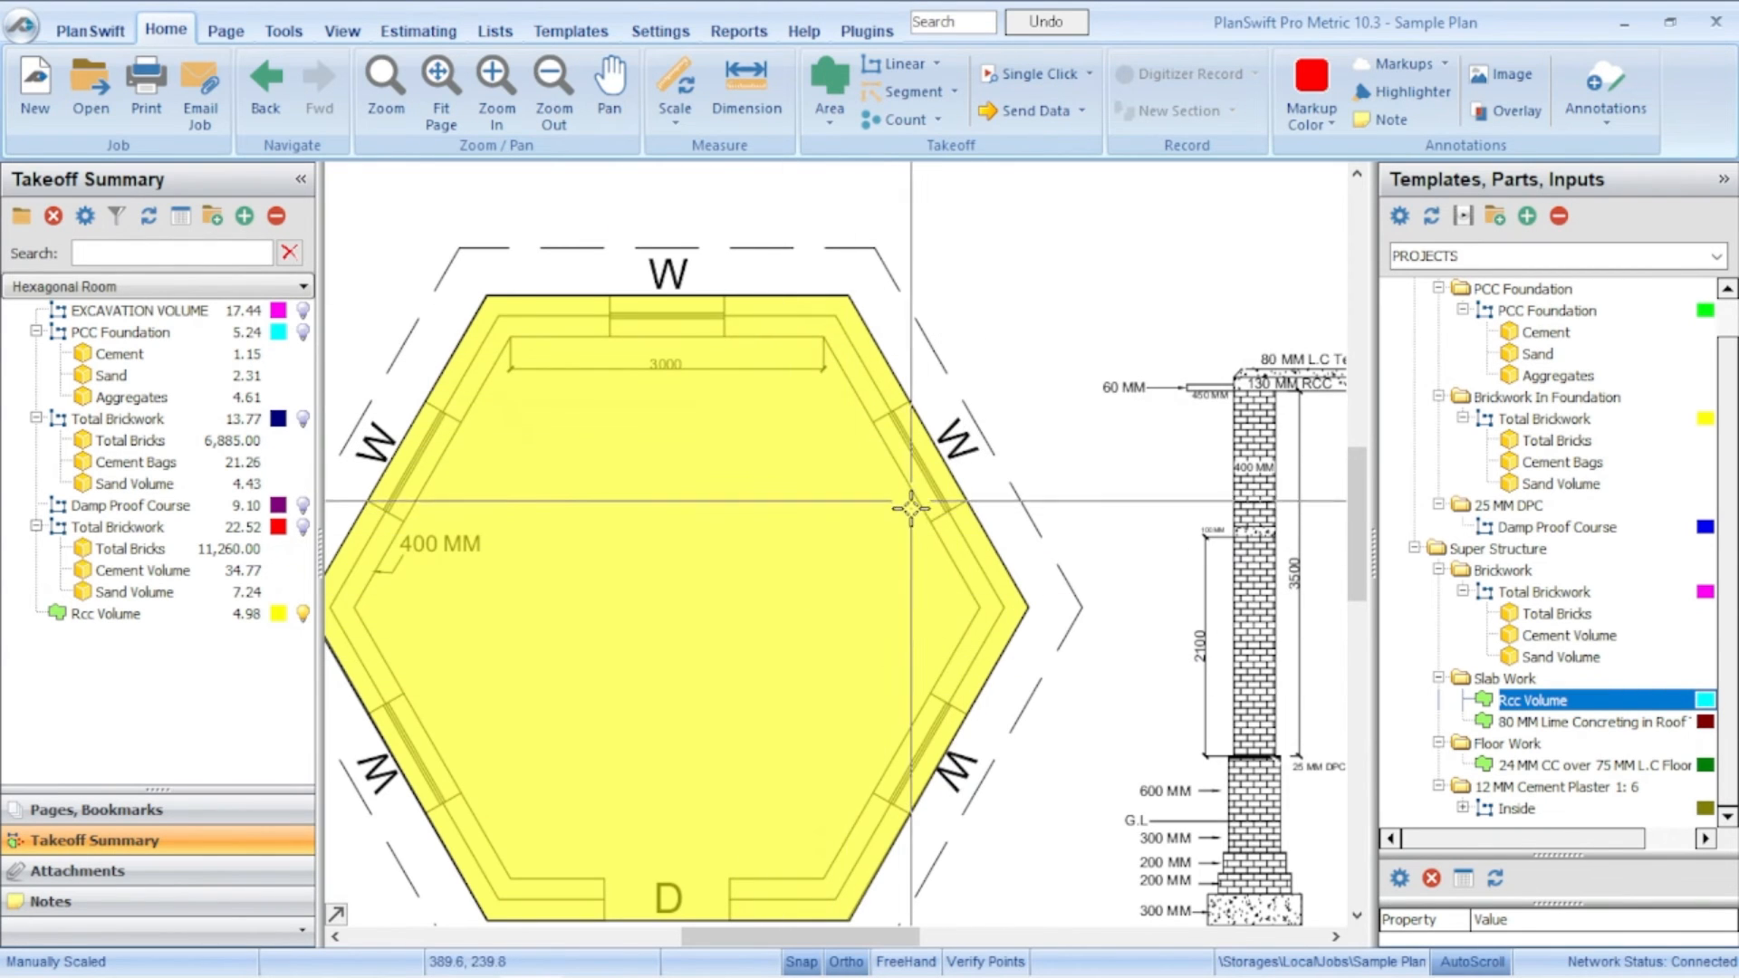
{"action": "scroll", "coordinate": [900, 390], "scroll_direction": "down", "scroll_amount": 2}
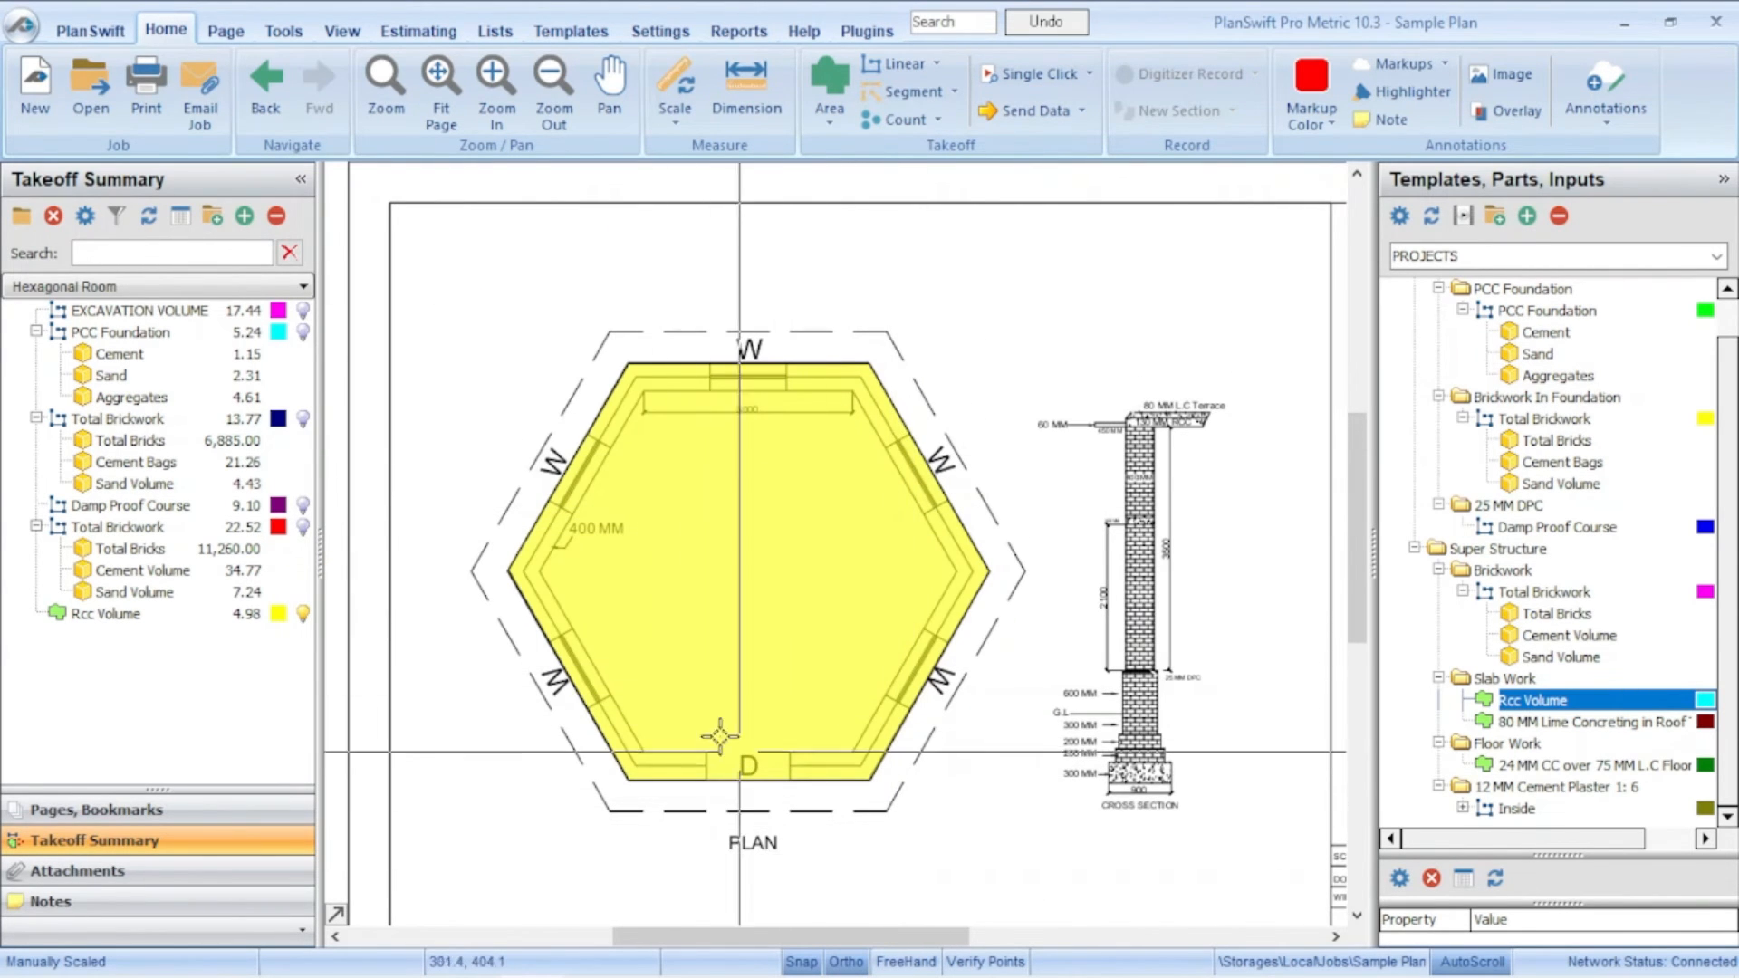
{"action": "mouse_move", "coordinate": [777, 604]}
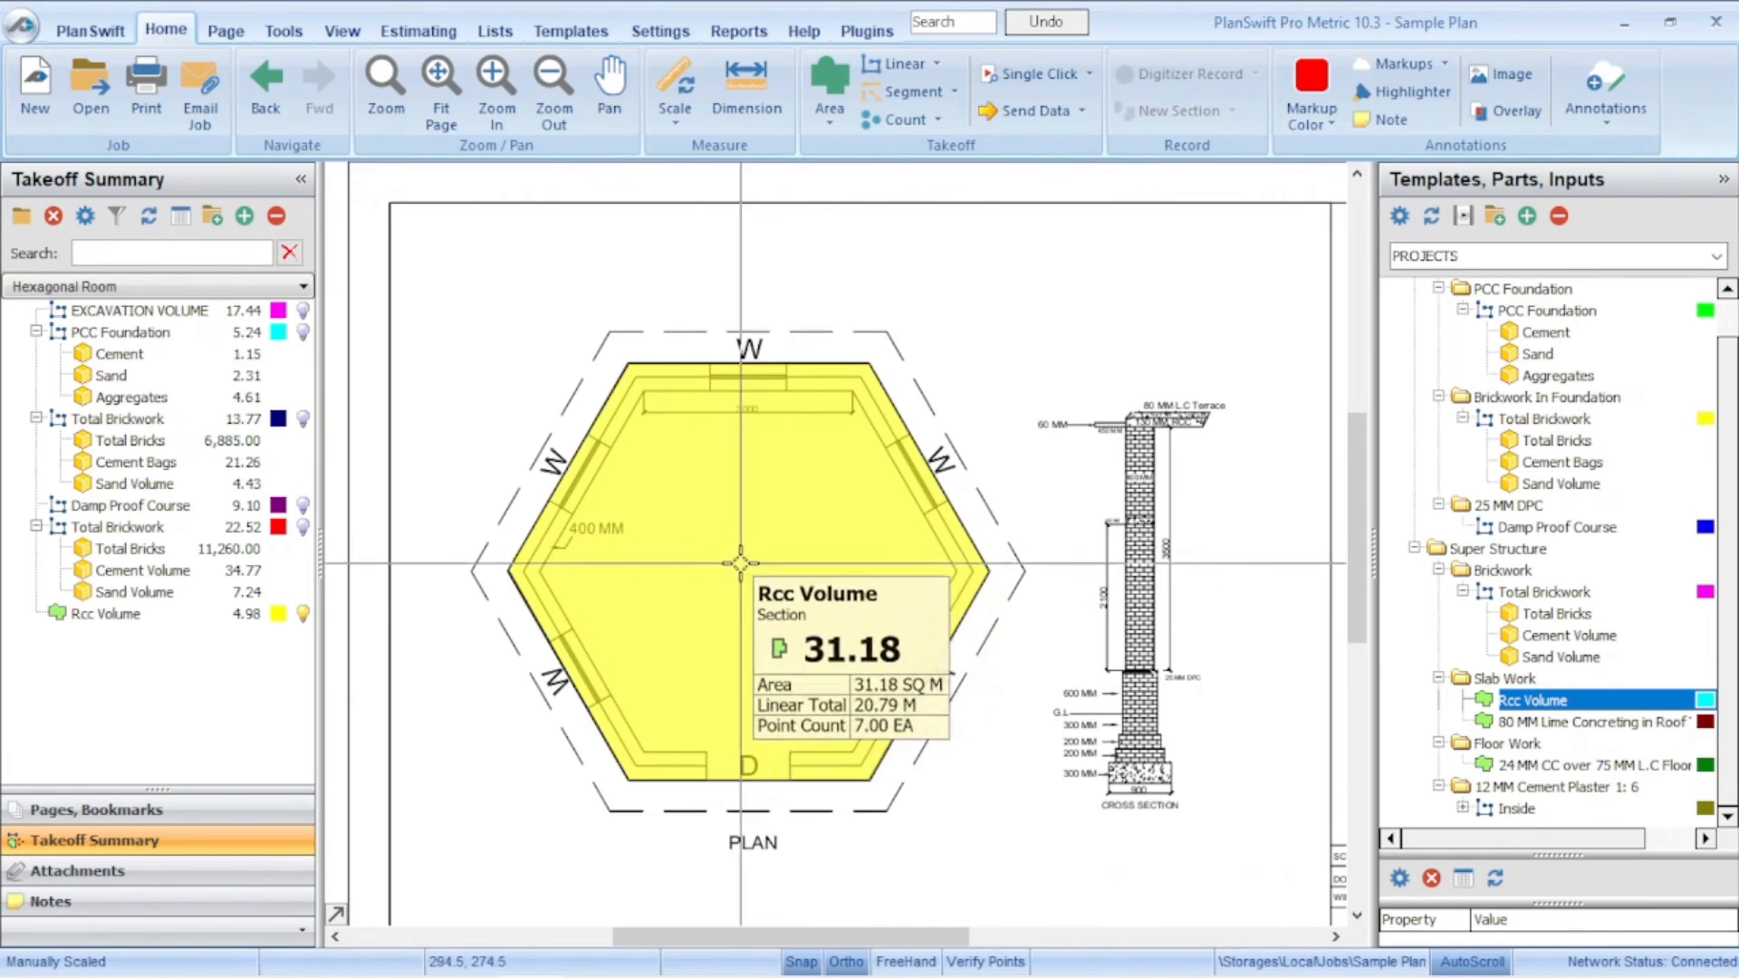
{"action": "mouse_move", "coordinate": [507, 958]}
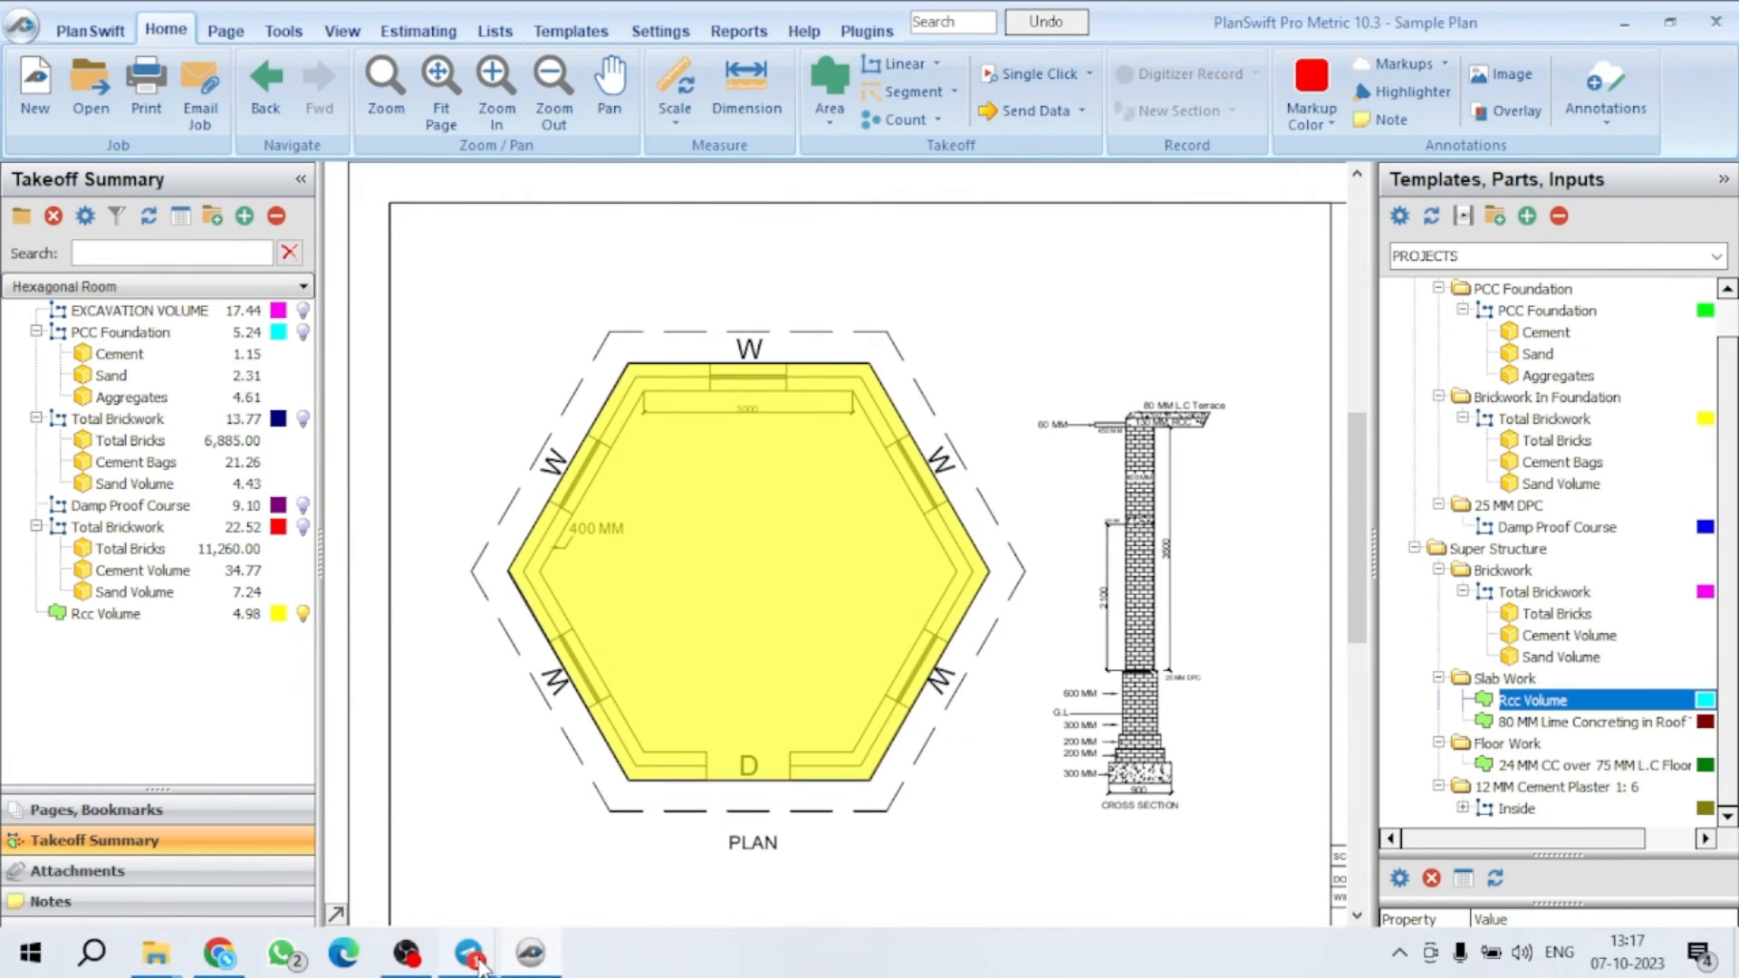
{"action": "left_click", "coordinate": [683, 819]}
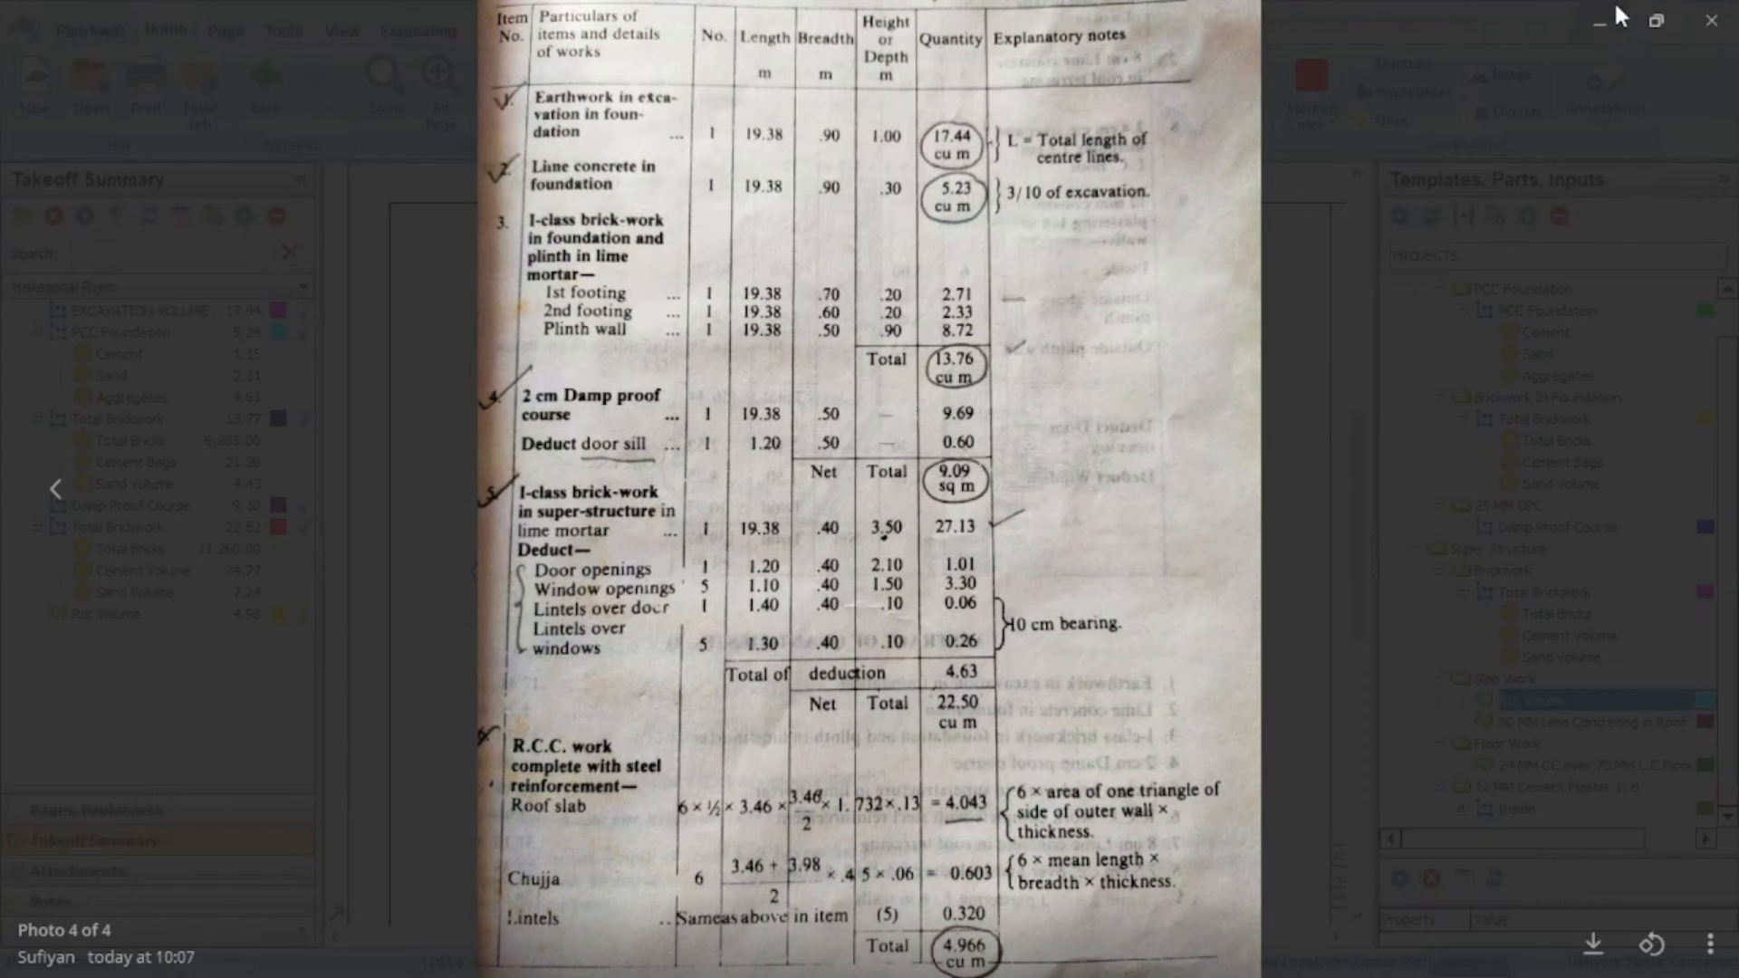
{"action": "left_click", "coordinate": [1600, 35]}
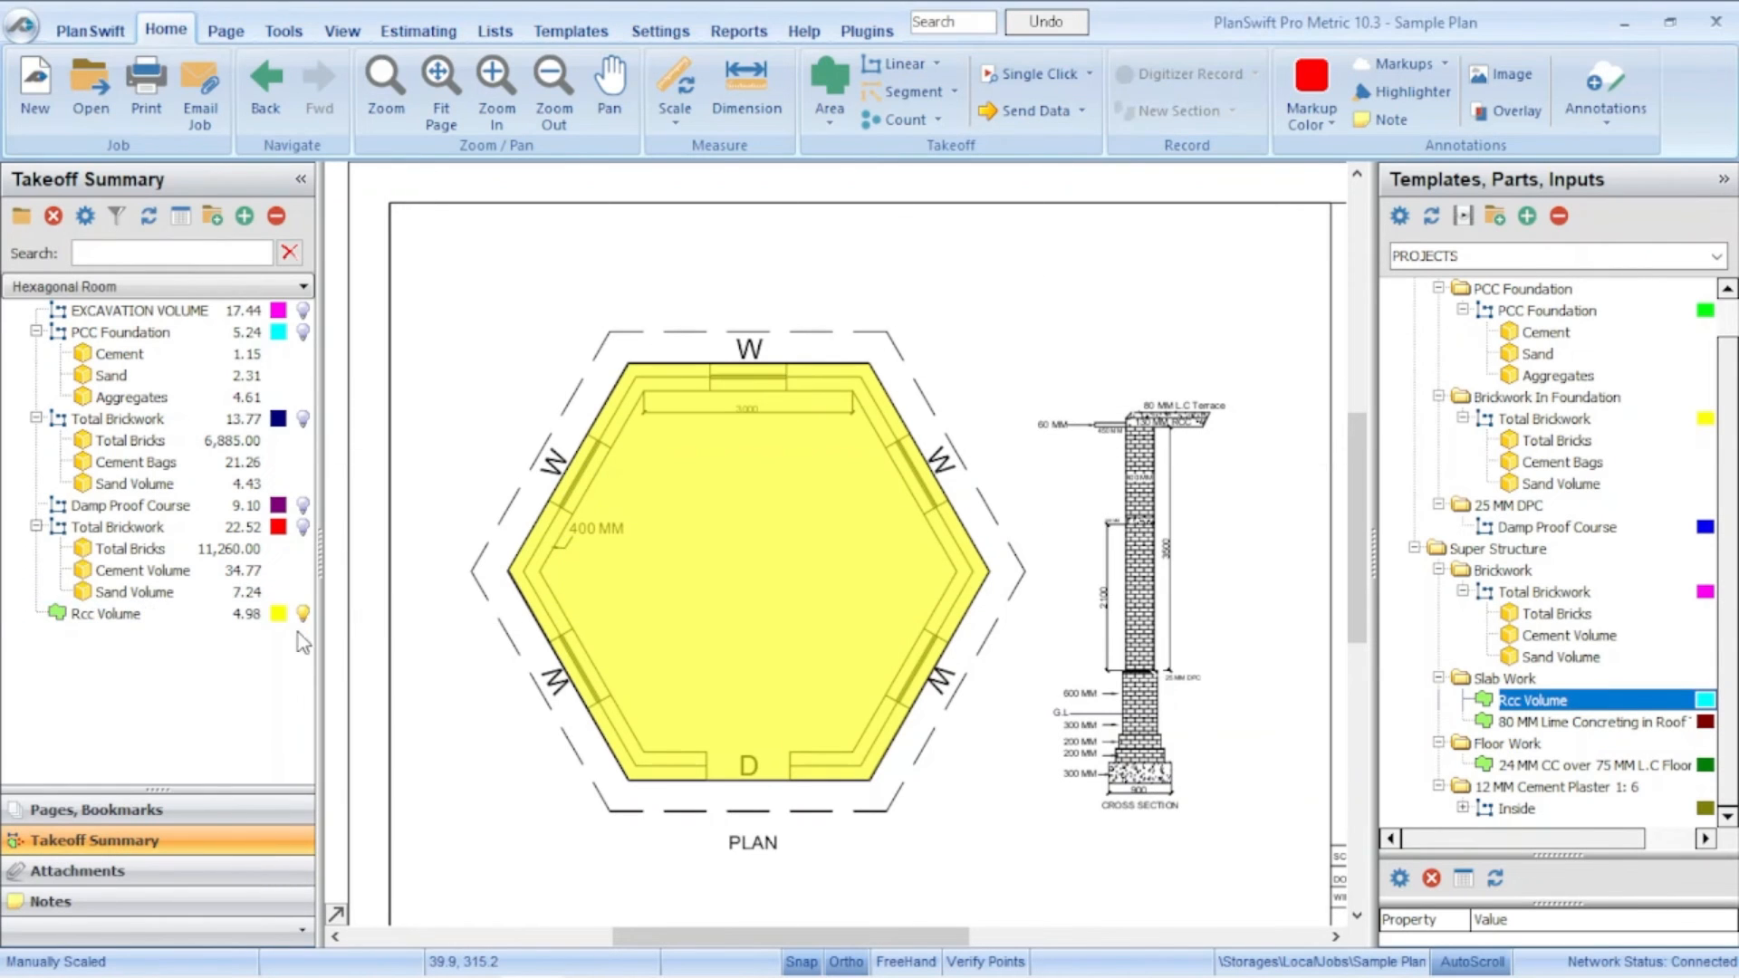
Step: Hide the Rcc Volume takeoff and start the 80 MM Lime Concreting in Roof Terrace takeoff with its default properties
{"action": "left_click", "coordinate": [246, 614]}
{"action": "left_click", "coordinate": [304, 618]}
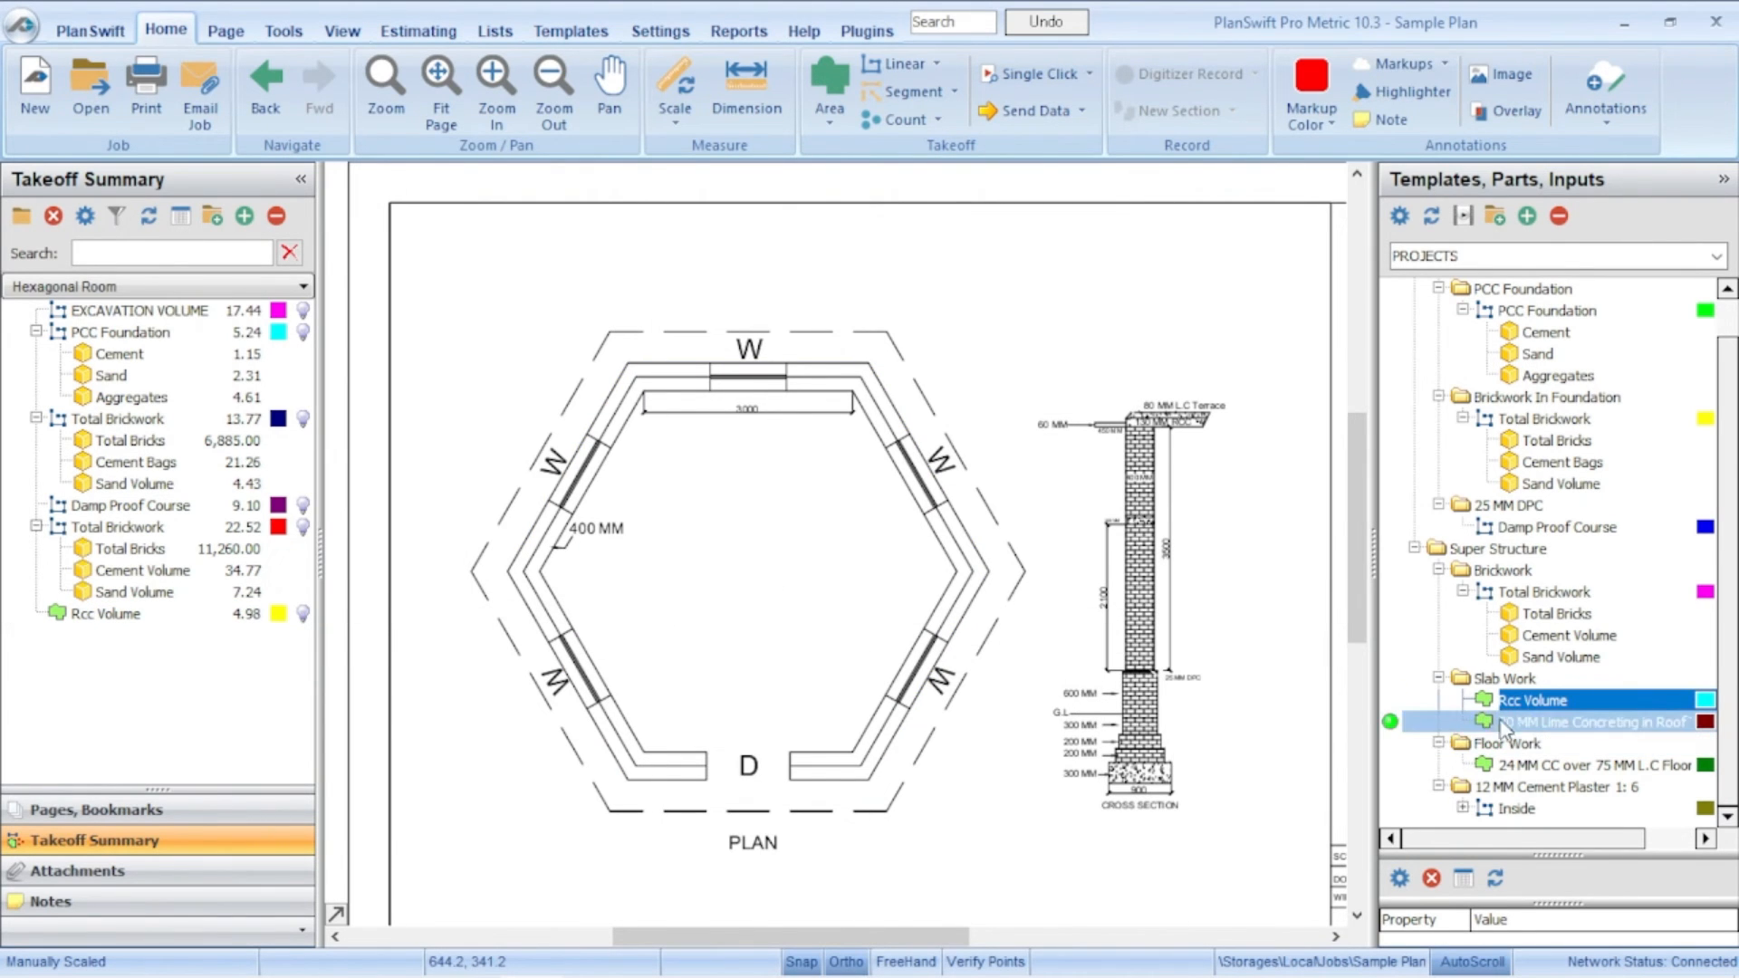
{"action": "scroll", "coordinate": [1098, 353], "scroll_direction": "up", "scroll_amount": 3}
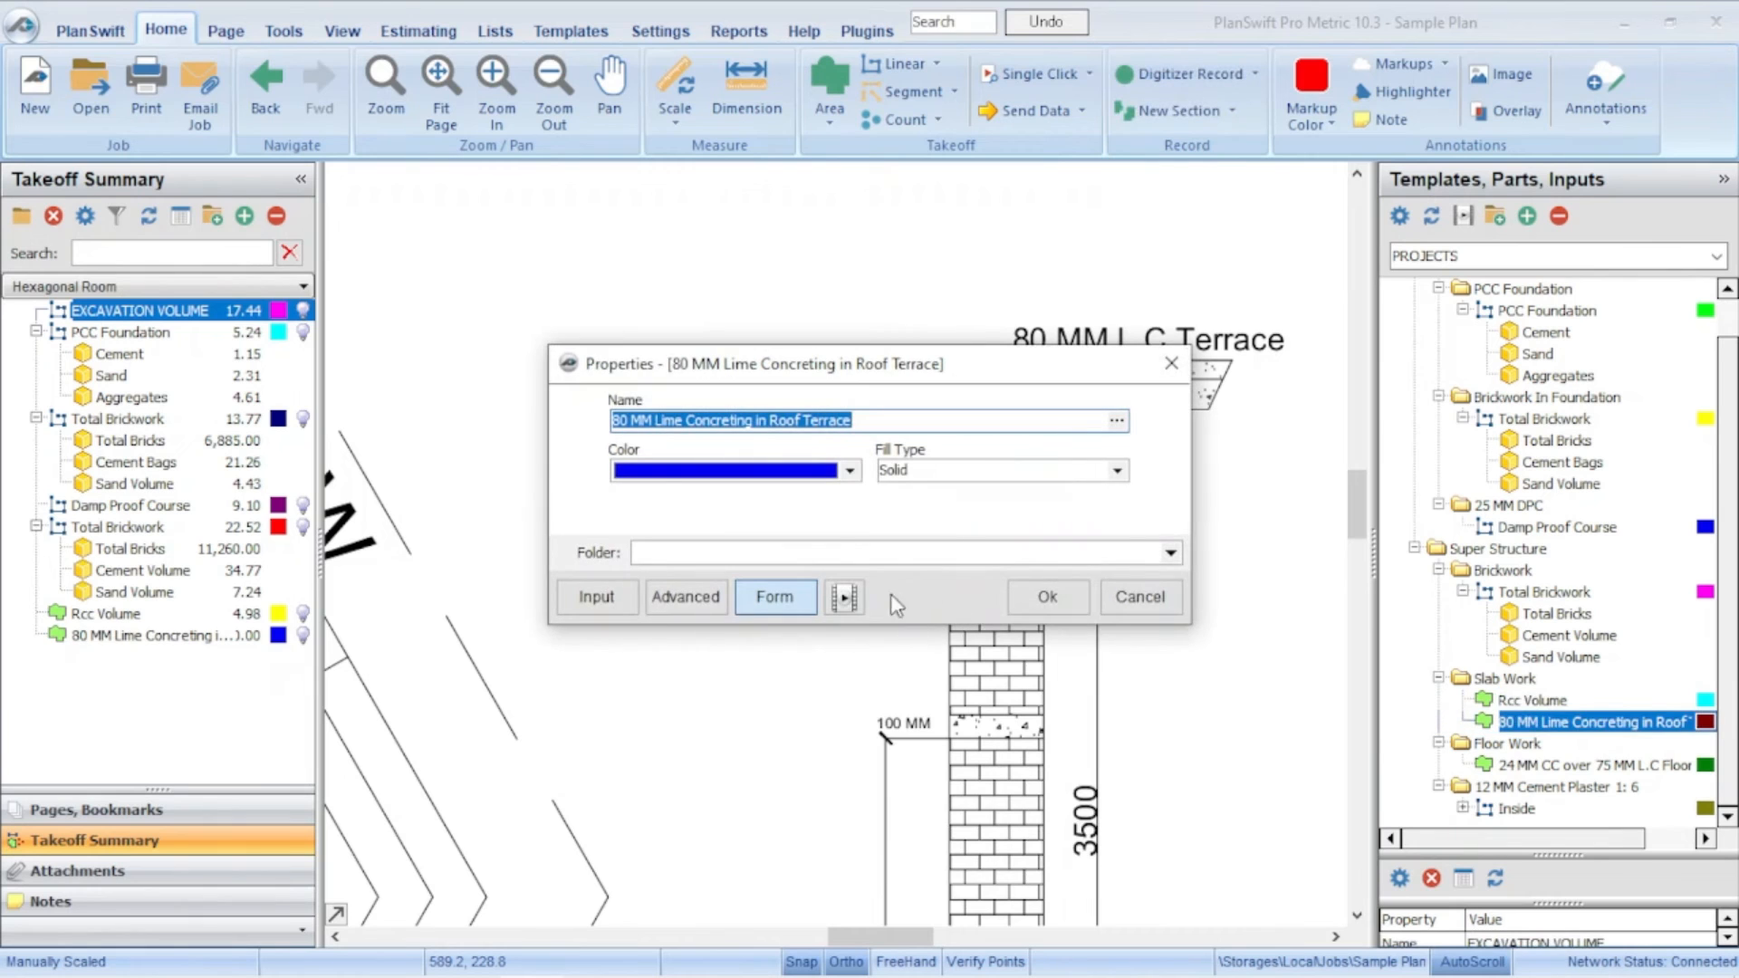
{"action": "left_click", "coordinate": [1048, 597]}
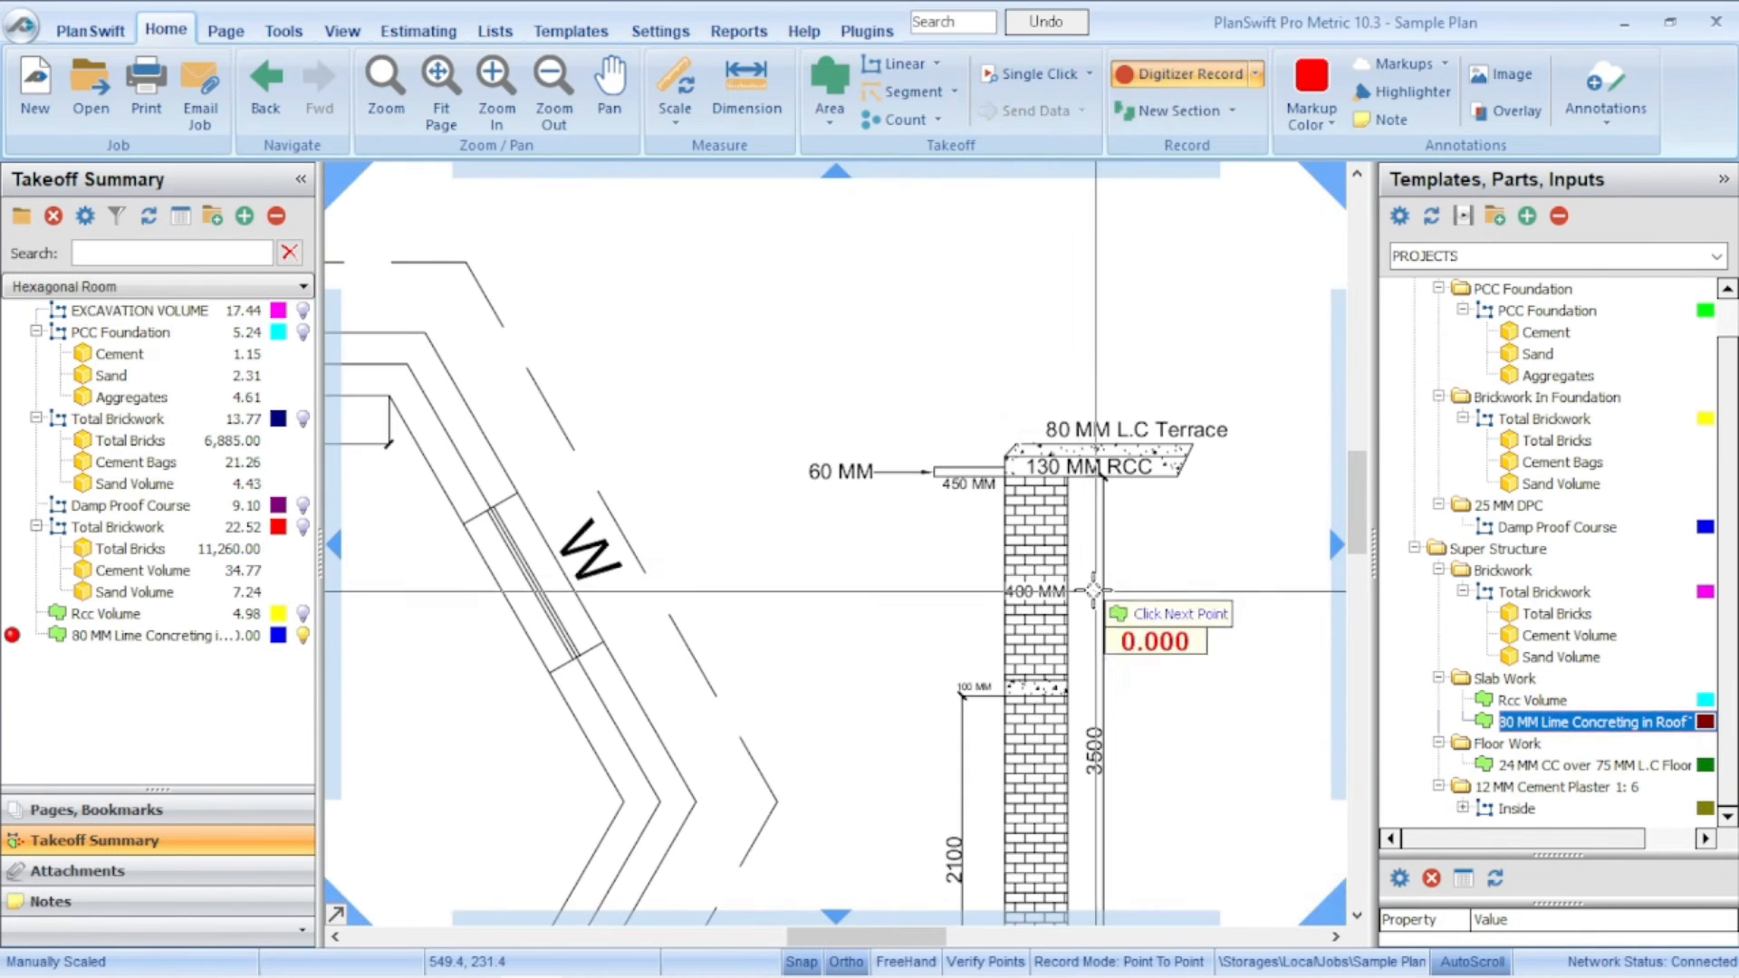
Step: Trace the lime concreting outline from the hexagon's outer upper-left corner through the upper-right corner to the right corner
{"action": "scroll", "coordinate": [948, 507], "scroll_direction": "down", "scroll_amount": 5}
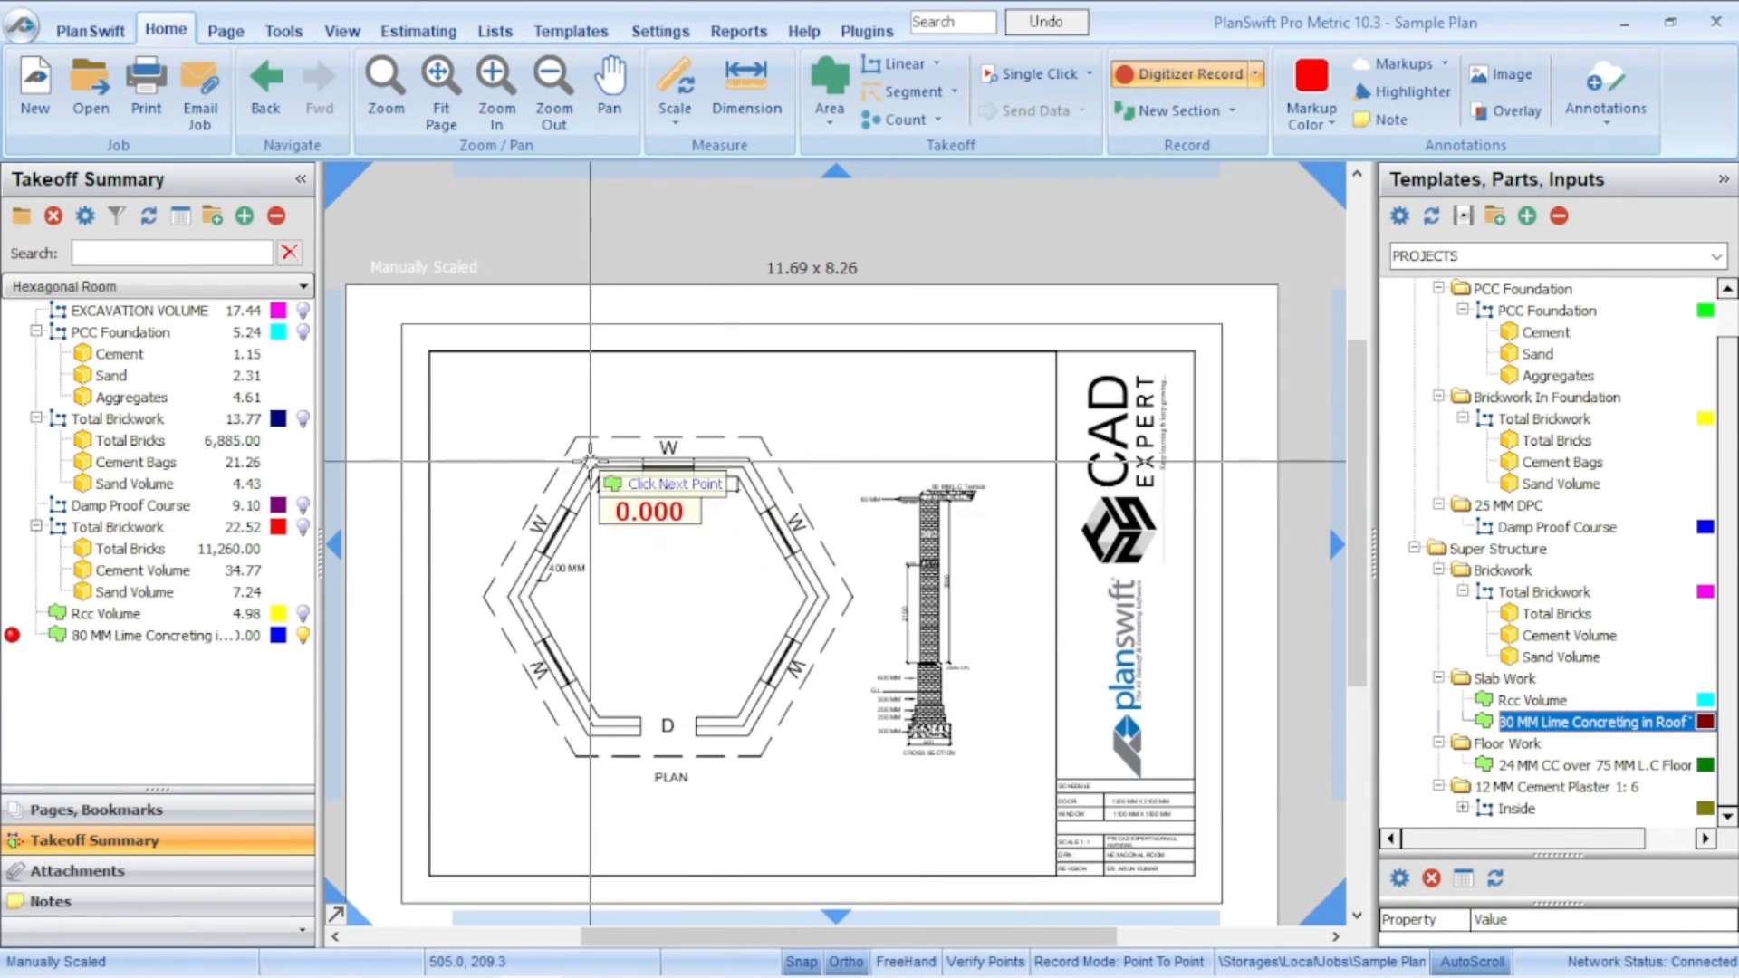
{"action": "scroll", "coordinate": [598, 489], "scroll_direction": "up", "scroll_amount": 5}
{"action": "scroll", "coordinate": [597, 489], "scroll_direction": "up", "scroll_amount": 2}
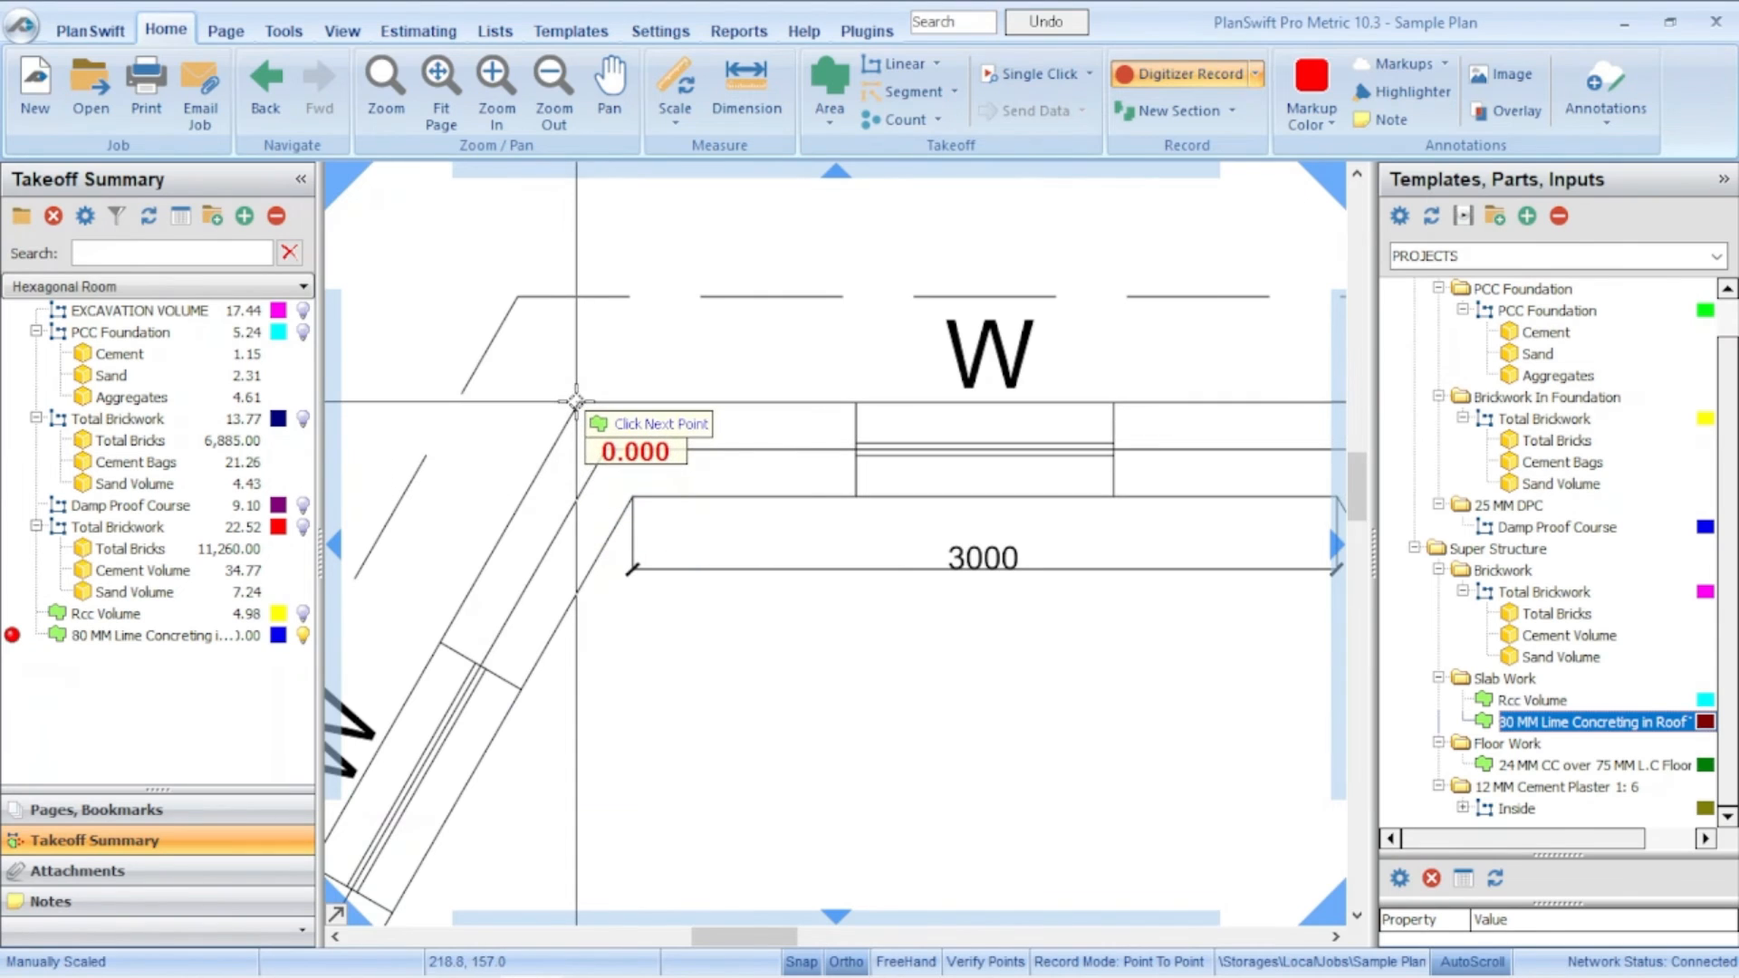
{"action": "scroll", "coordinate": [630, 399], "scroll_direction": "down", "scroll_amount": 3}
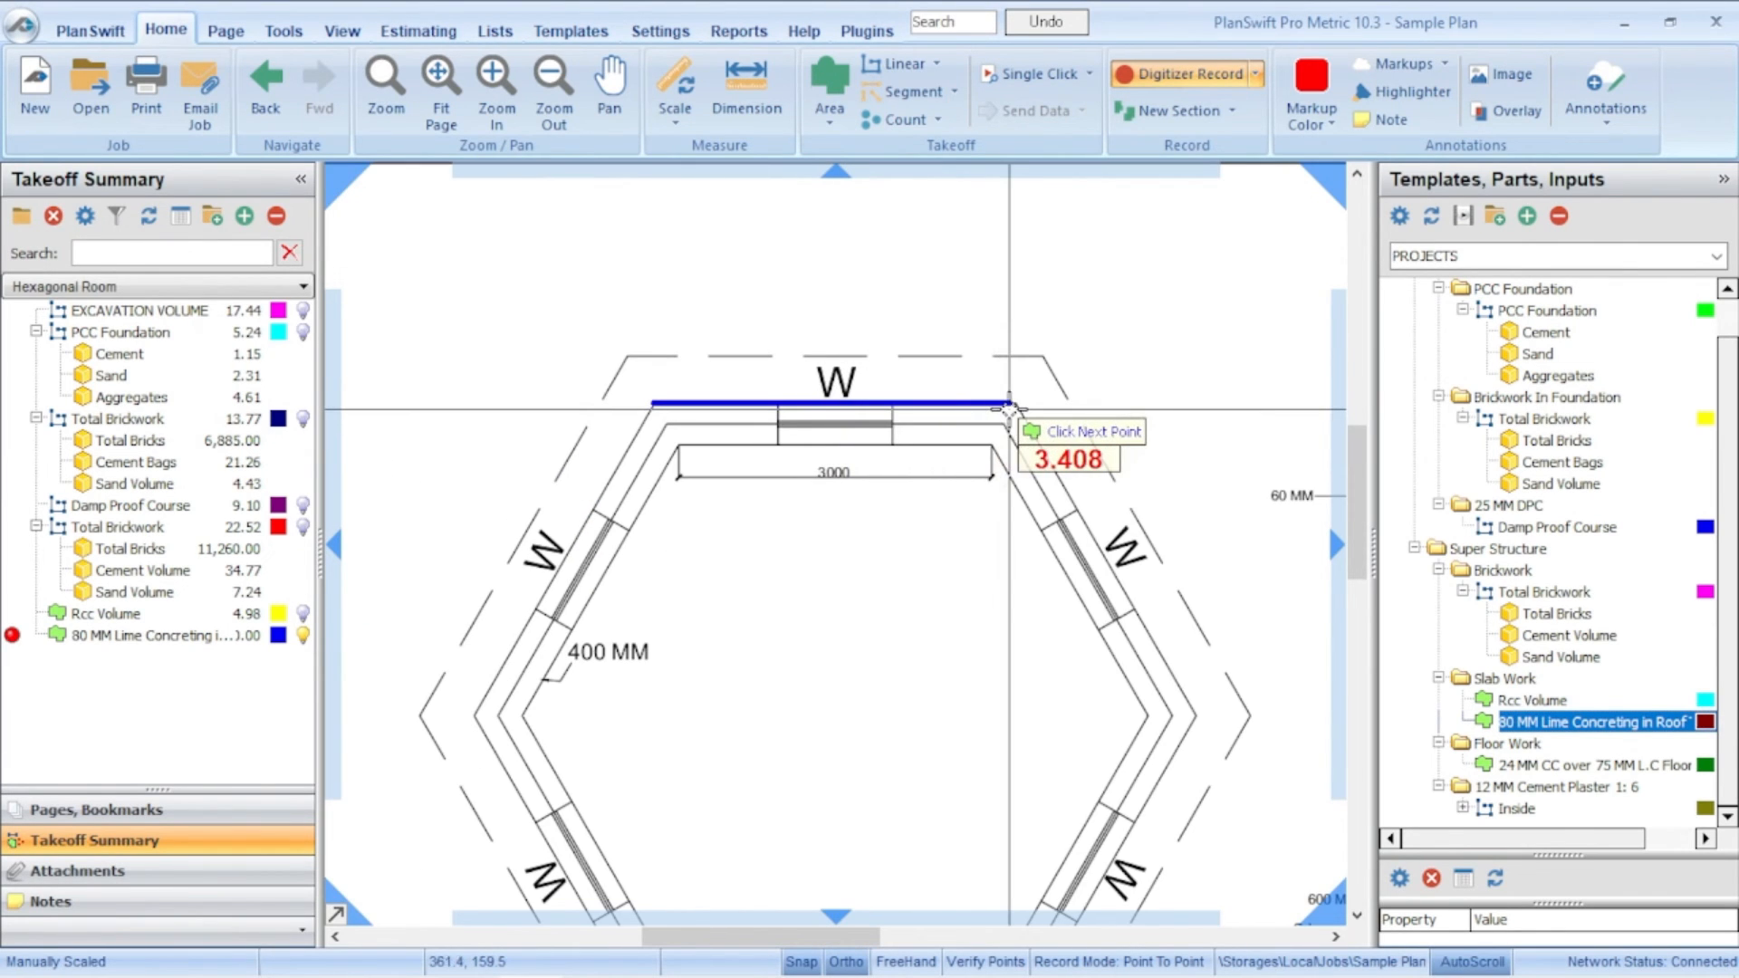
{"action": "left_click", "coordinate": [1014, 405]}
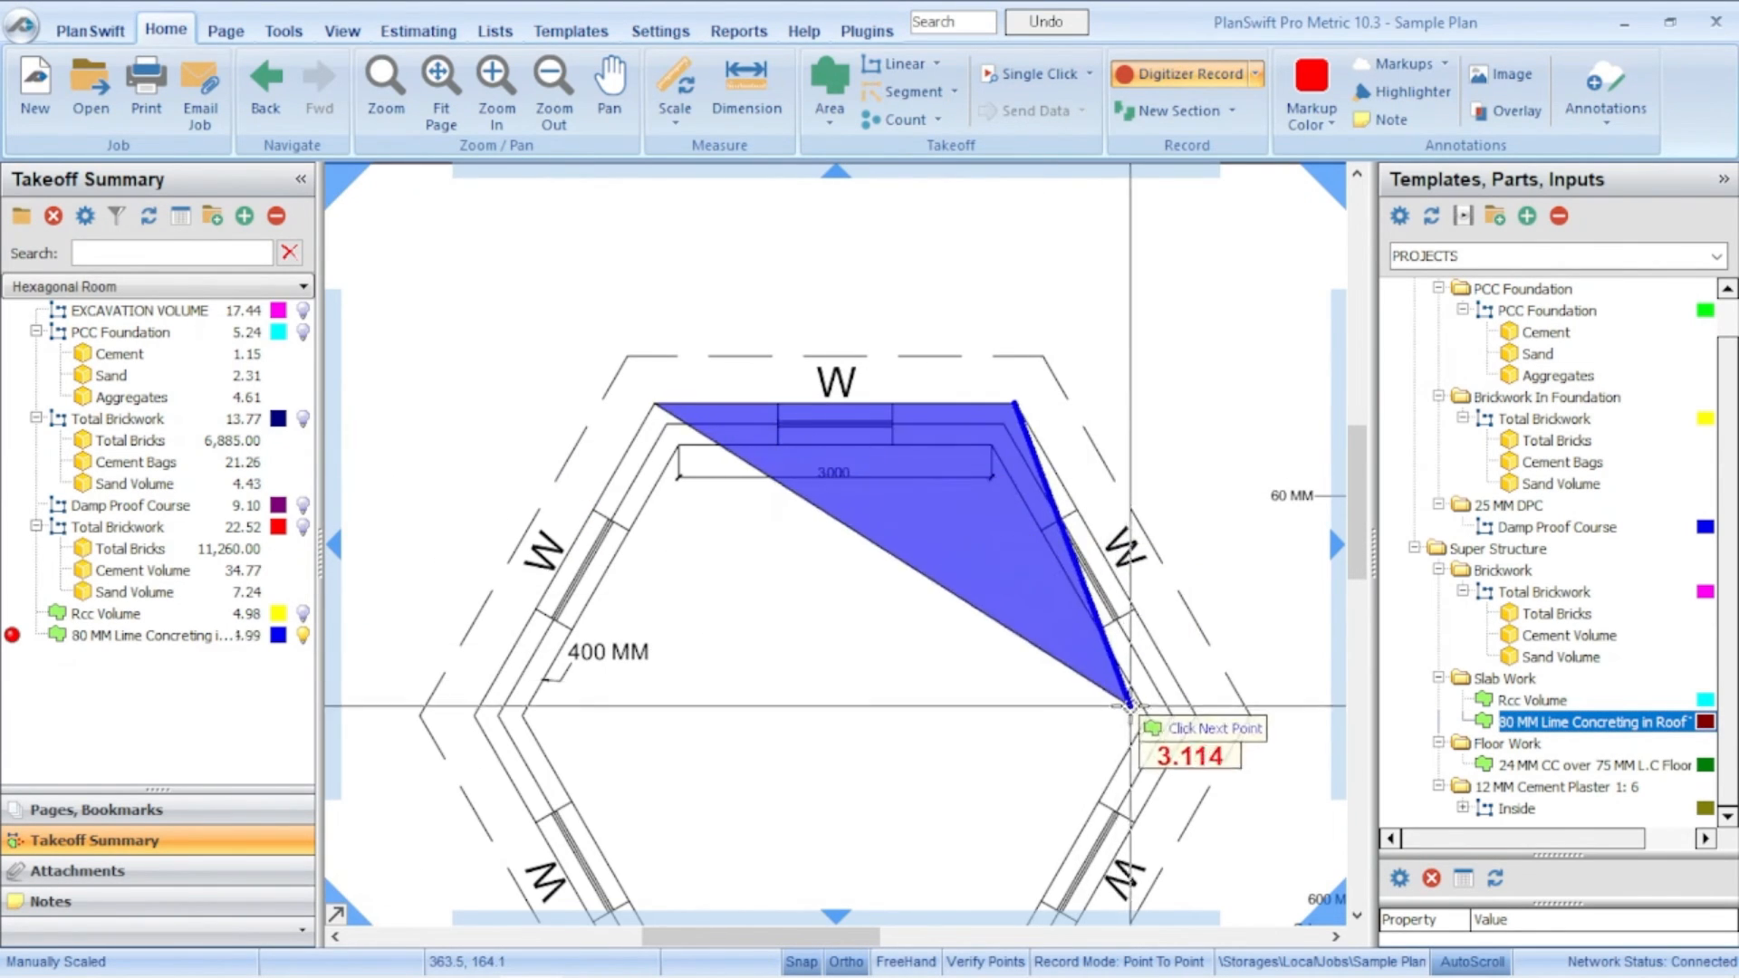
{"action": "scroll", "coordinate": [1188, 722], "scroll_direction": "up", "scroll_amount": 2}
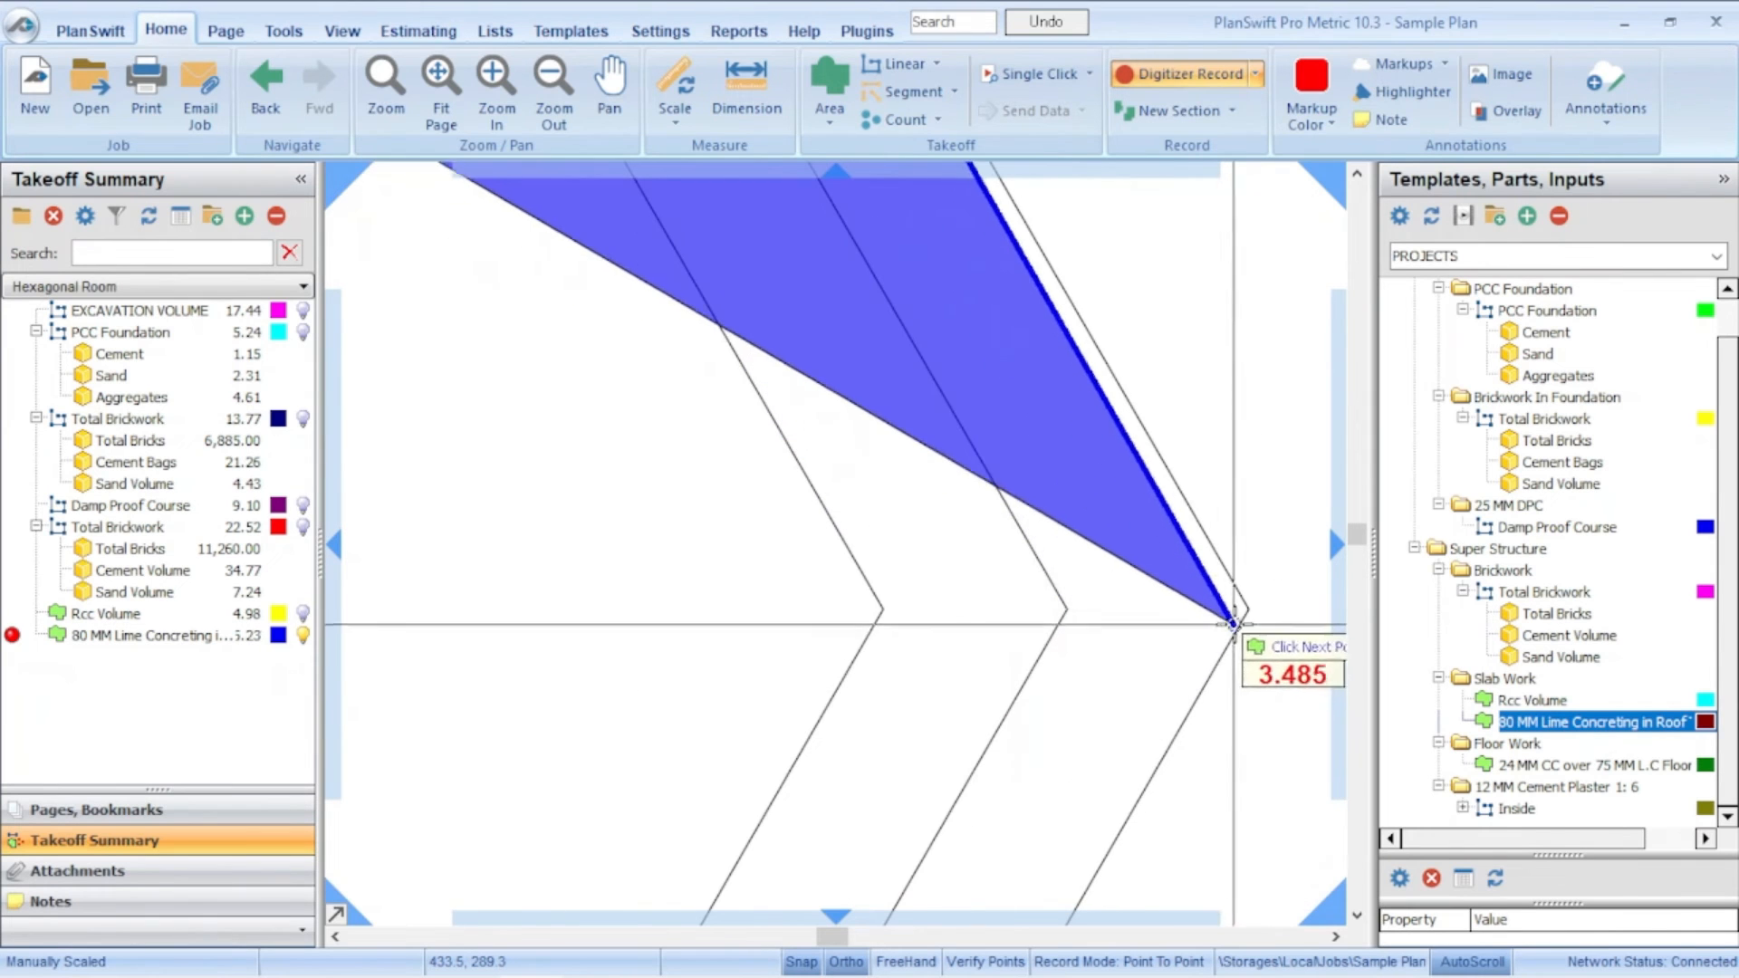
{"action": "left_click", "coordinate": [1247, 609]}
{"action": "scroll", "coordinate": [1246, 609], "scroll_direction": "down", "scroll_amount": 3}
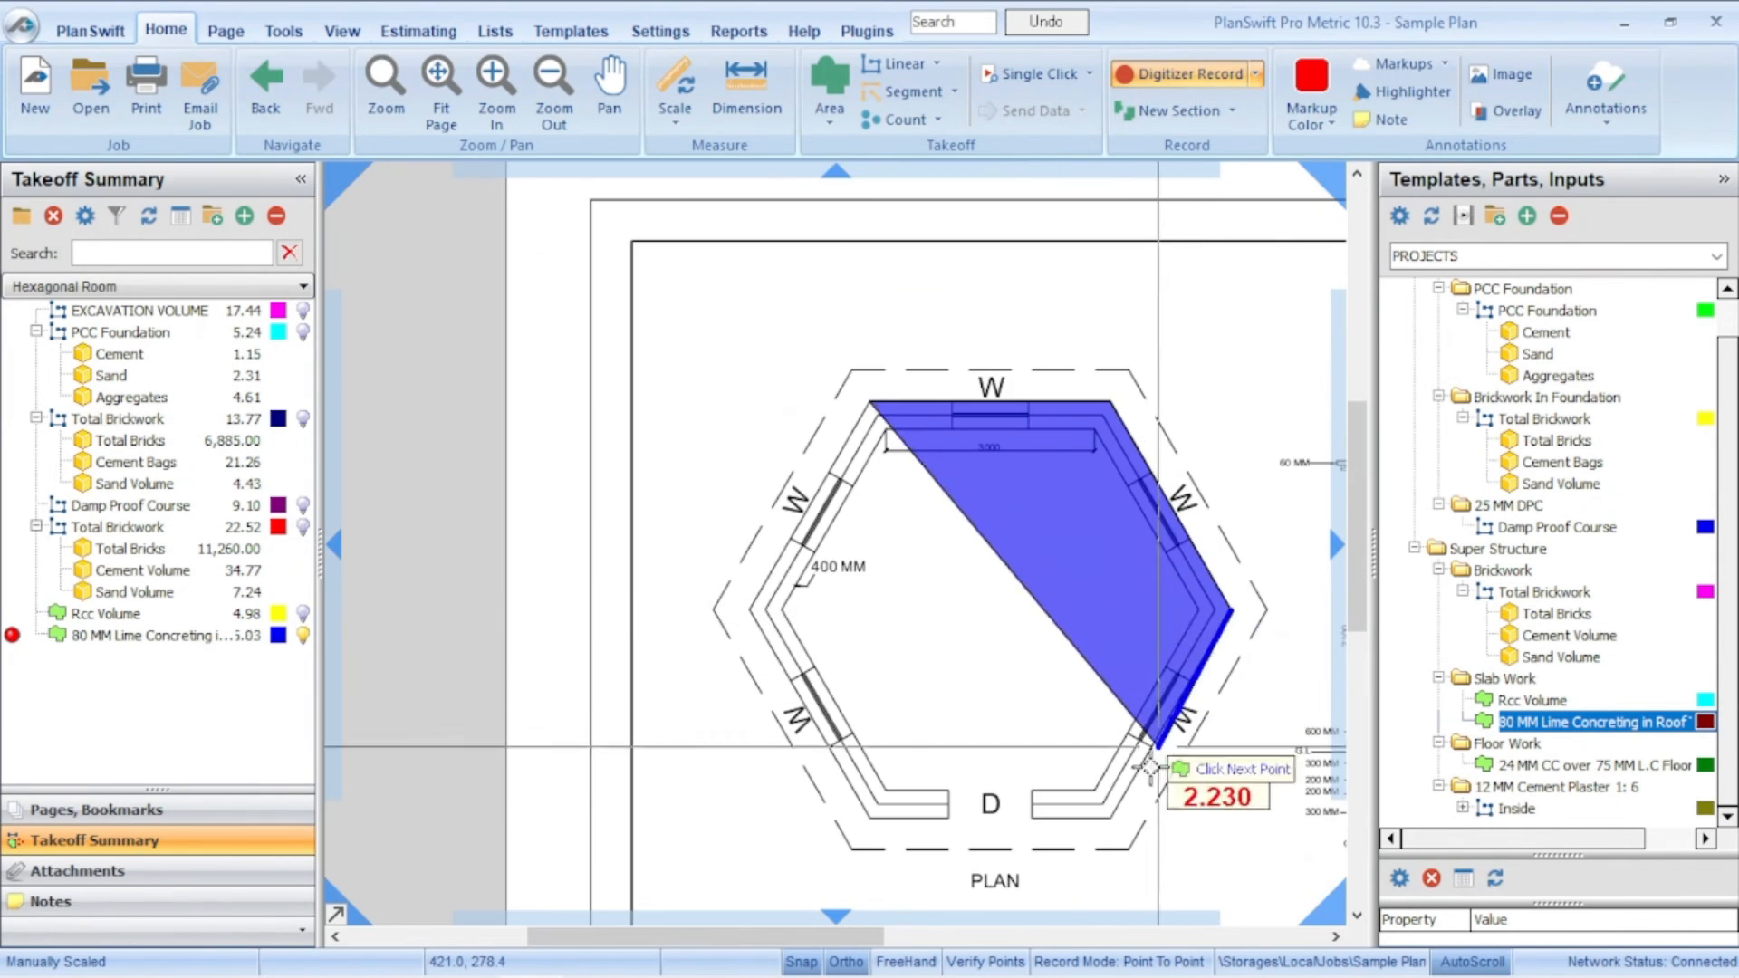
Step: Extend the lime concreting outline to the outer lower-right corner and along the door side to the outer lower-left corner
{"action": "scroll", "coordinate": [1104, 828], "scroll_direction": "up", "scroll_amount": 3}
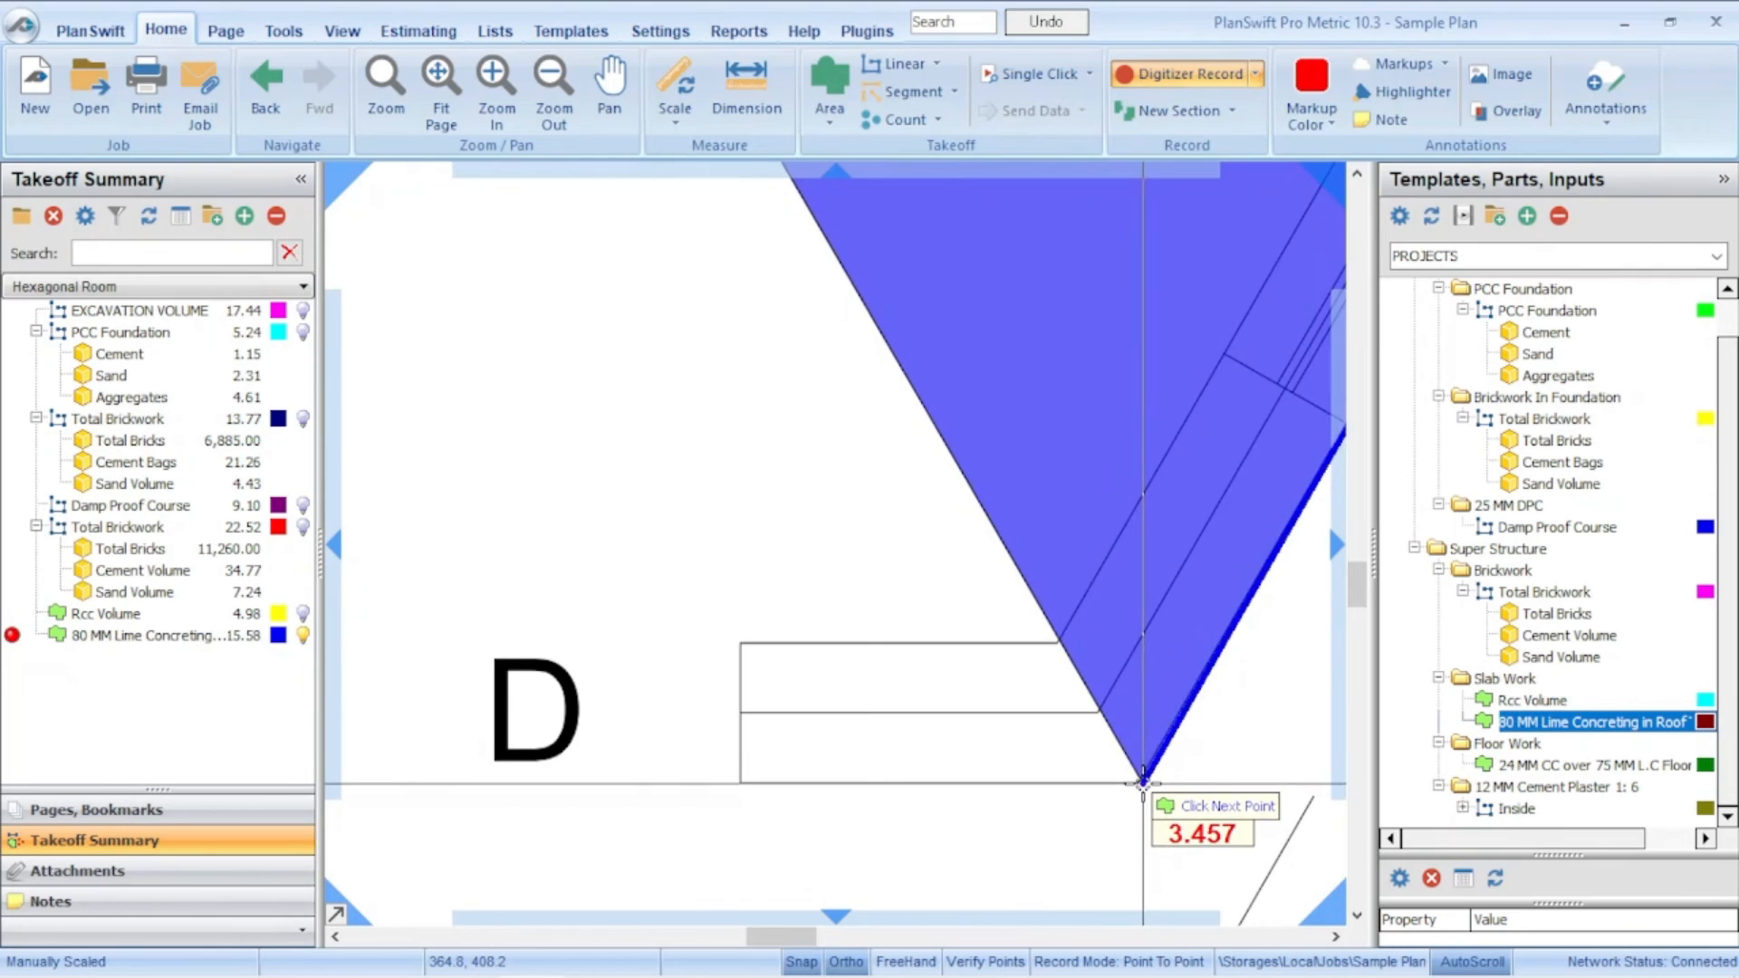
{"action": "left_click", "coordinate": [1145, 784]}
{"action": "scroll", "coordinate": [1064, 794], "scroll_direction": "down", "scroll_amount": 3}
{"action": "scroll", "coordinate": [823, 792], "scroll_direction": "up", "scroll_amount": 4}
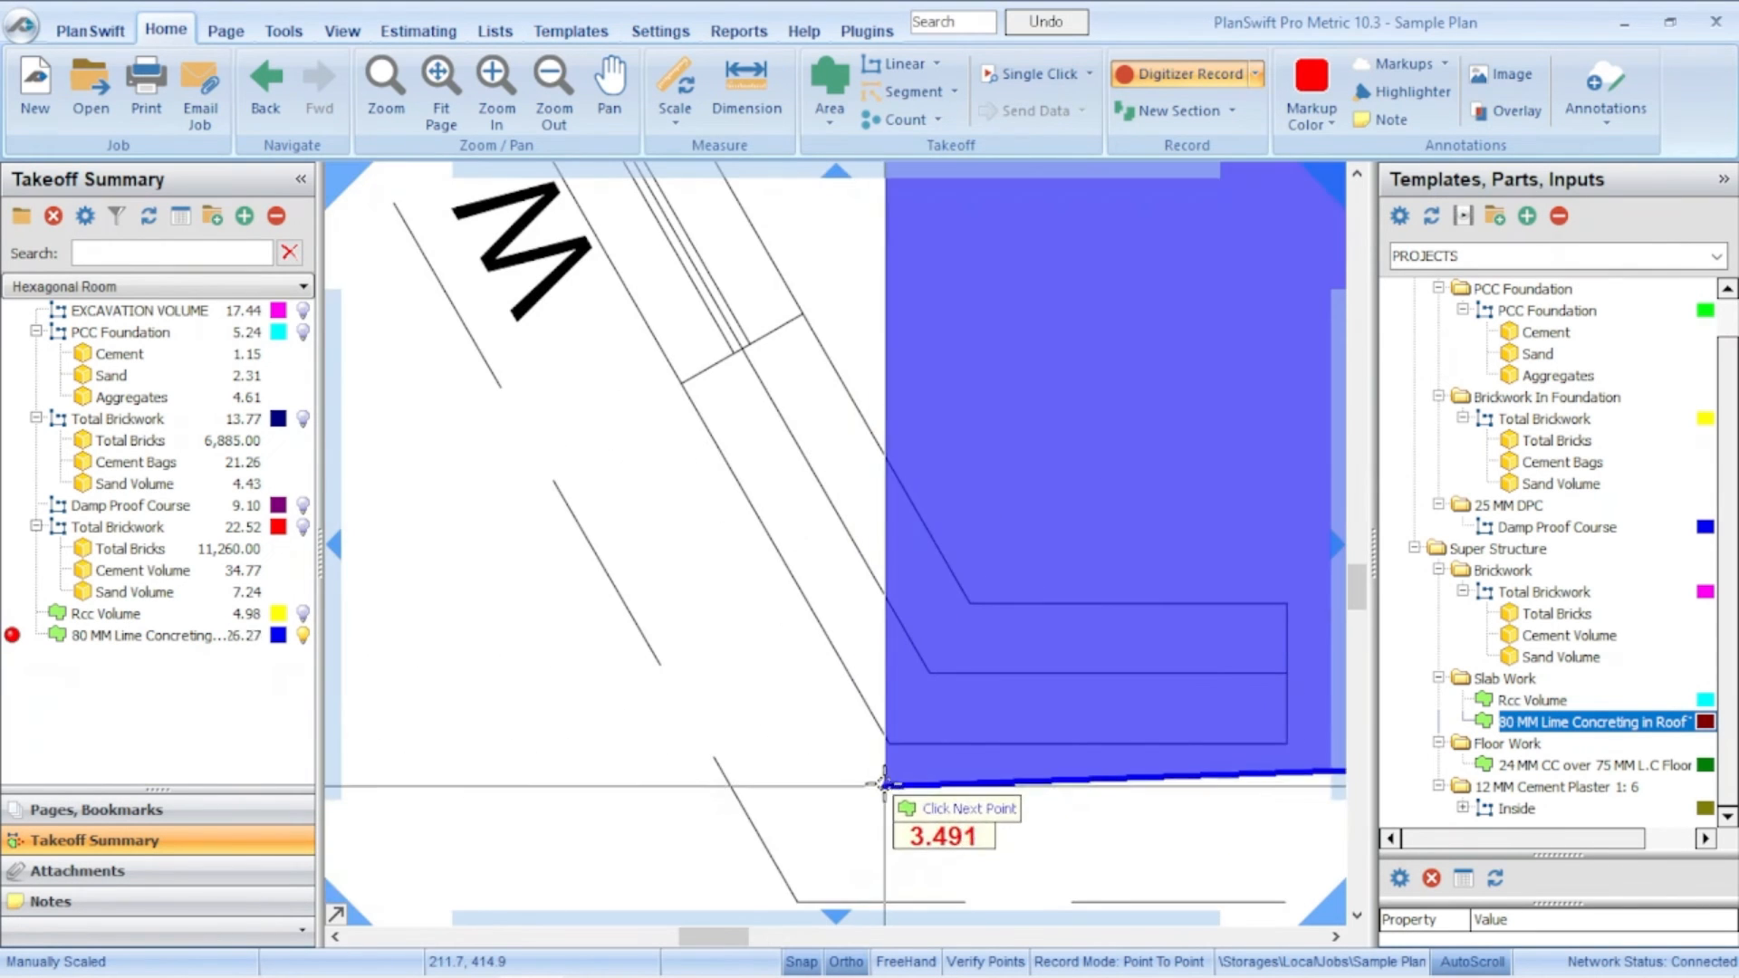
{"action": "left_click", "coordinate": [897, 755]}
{"action": "scroll", "coordinate": [896, 755], "scroll_direction": "down", "scroll_amount": 3}
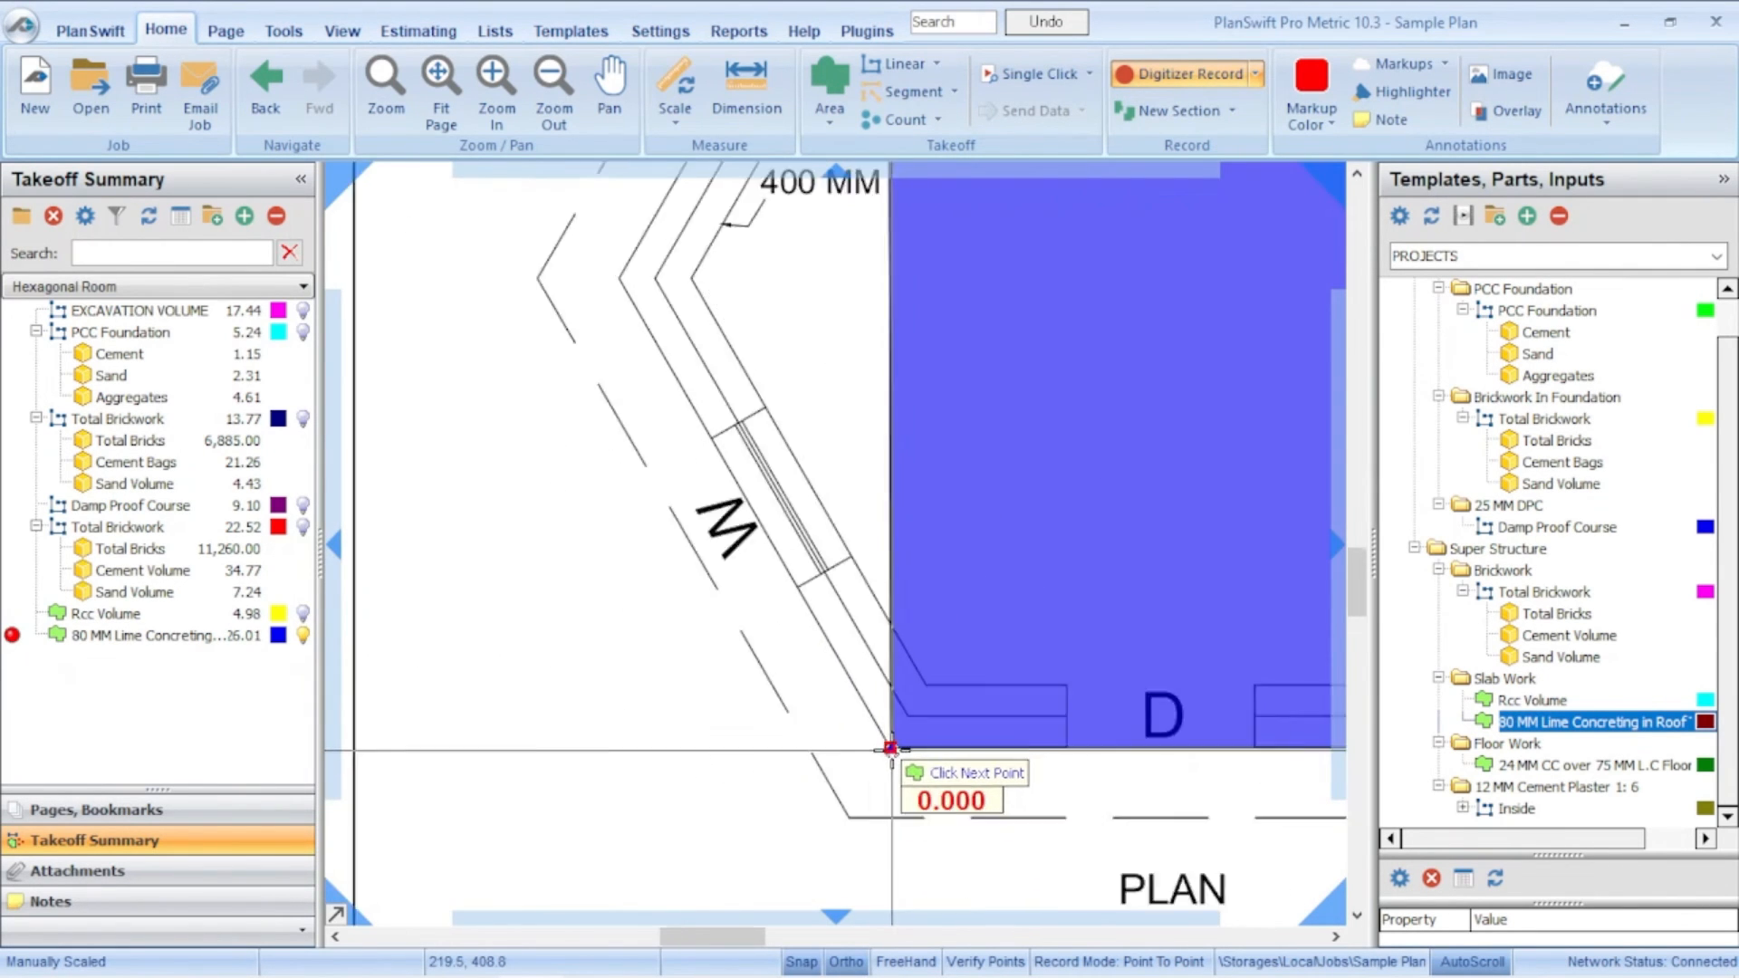
Step: Add the outer left corner, close the lime concreting outline at the upper-left corner and stop recording
{"action": "scroll", "coordinate": [842, 641], "scroll_direction": "up", "scroll_amount": 4}
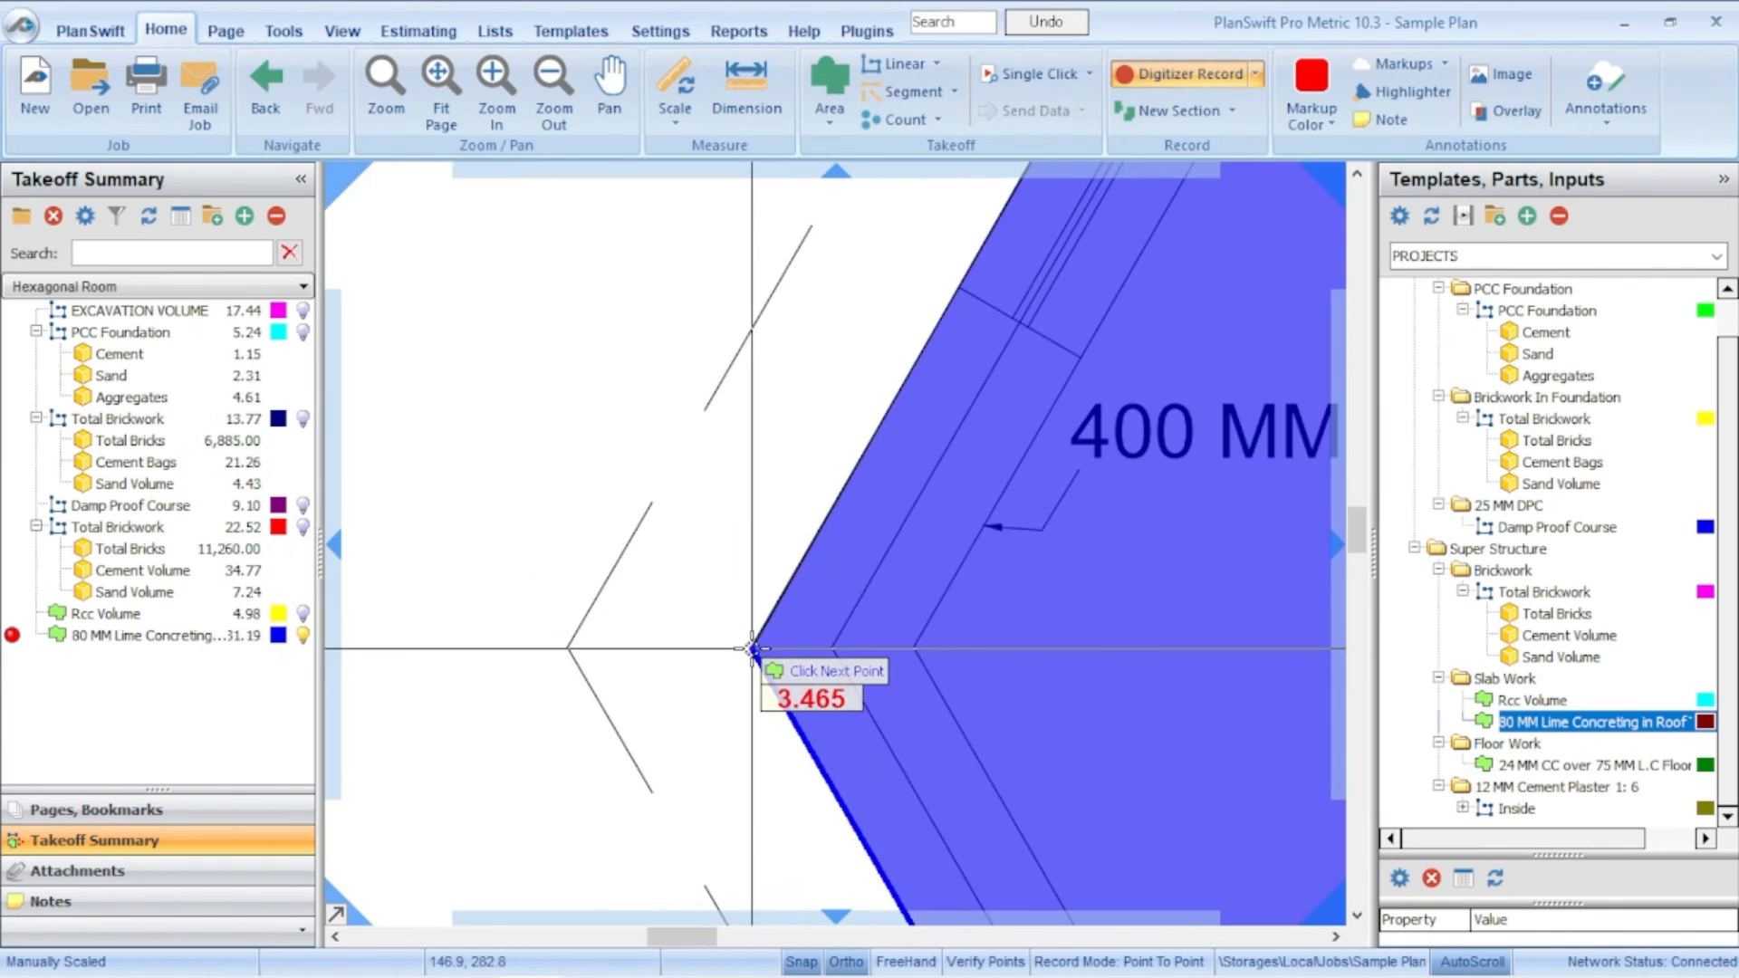
{"action": "left_click", "coordinate": [749, 647]}
{"action": "scroll", "coordinate": [749, 647], "scroll_direction": "down", "scroll_amount": 3}
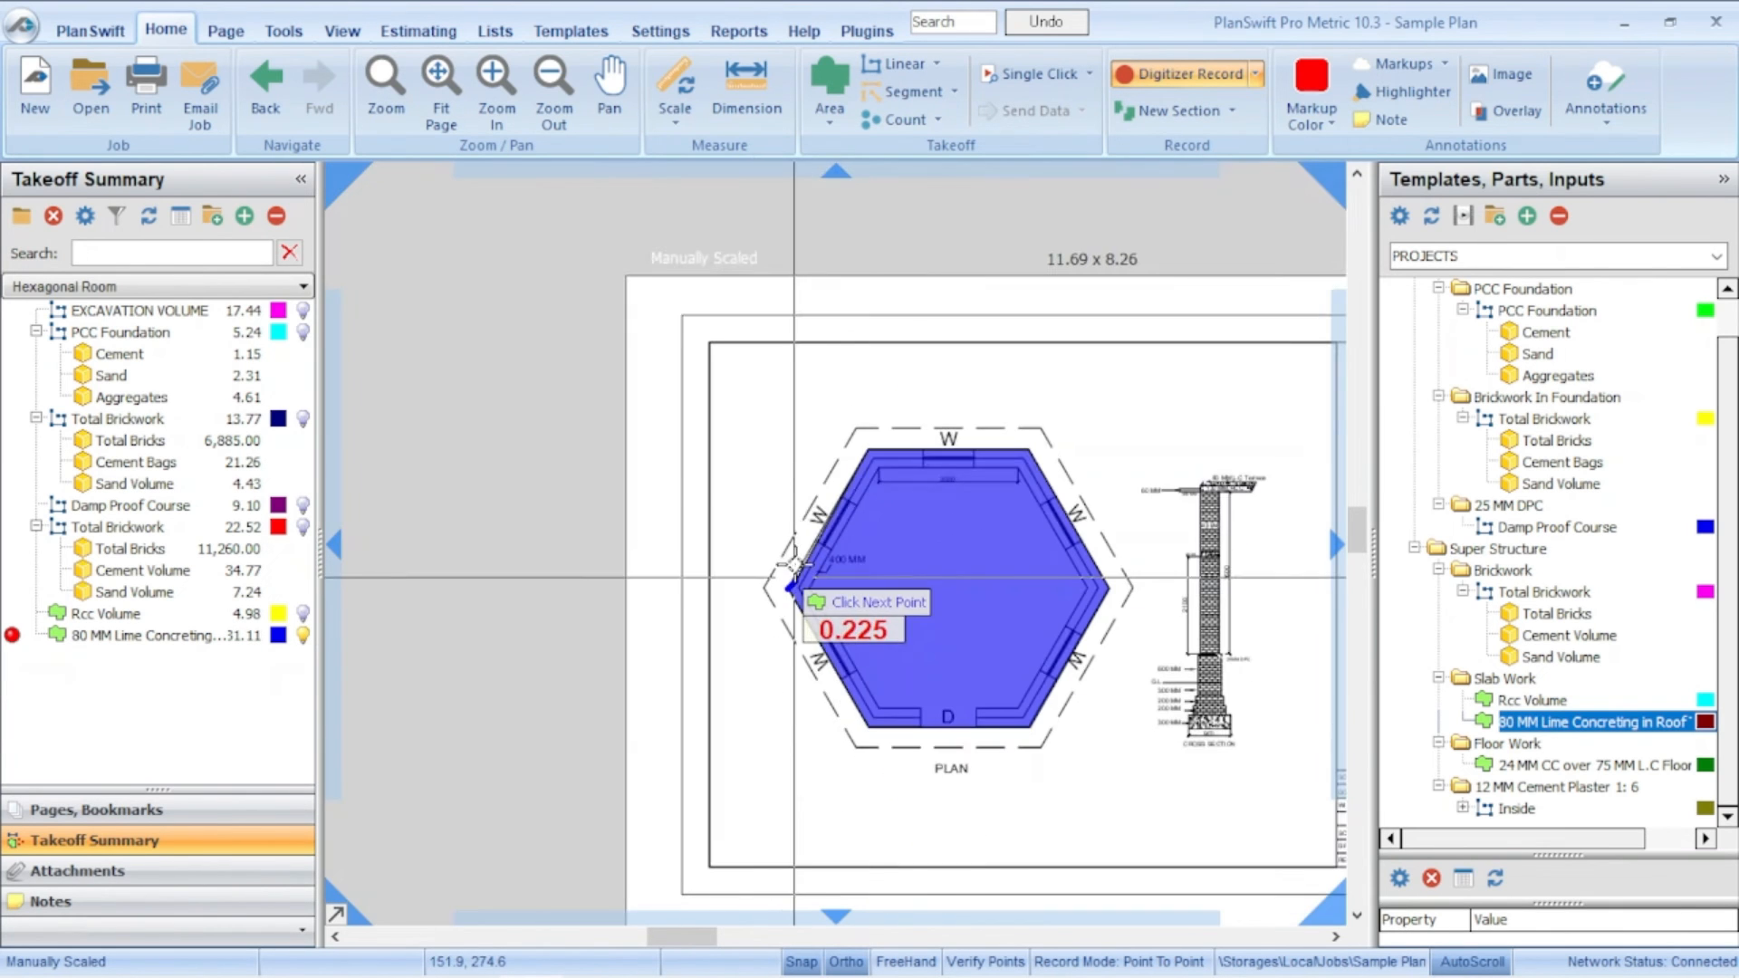
{"action": "right_click", "coordinate": [867, 447]}
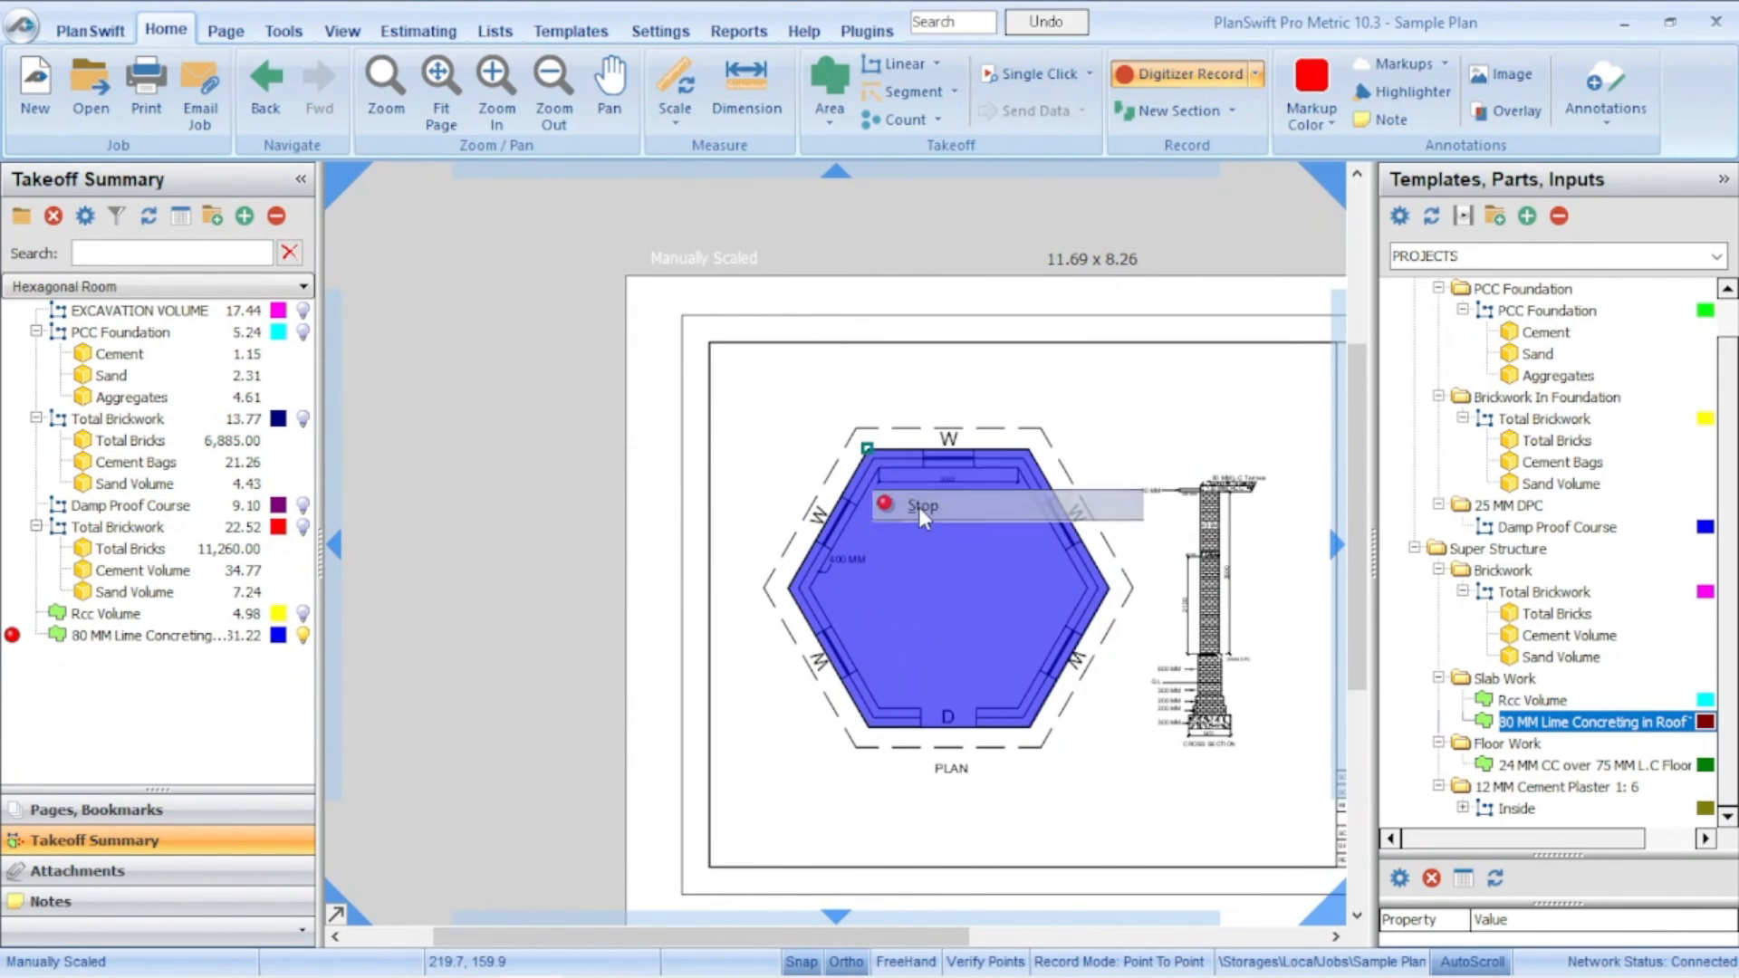
{"action": "left_click", "coordinate": [918, 506]}
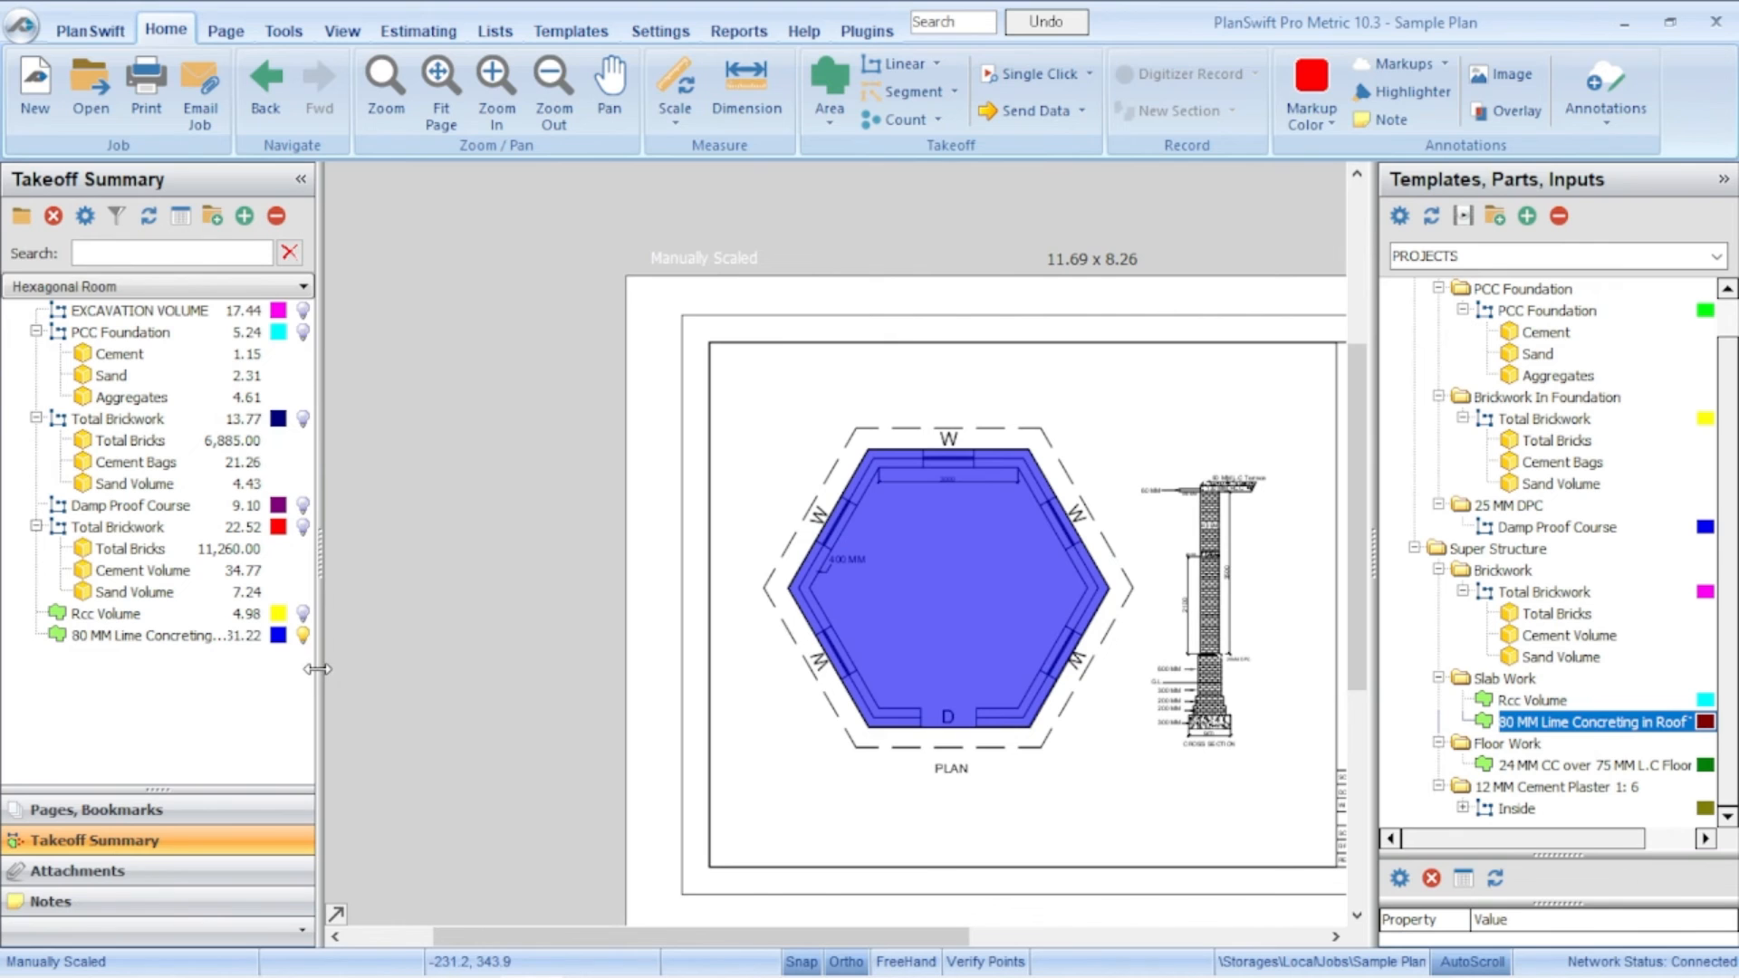
Step: Widen the takeoff summary to show the full quantities and hide the 80 MM Lime Concreting takeoff on the plan
{"action": "left_click_drag", "start_coordinate": [332, 672], "coordinate": [345, 672]}
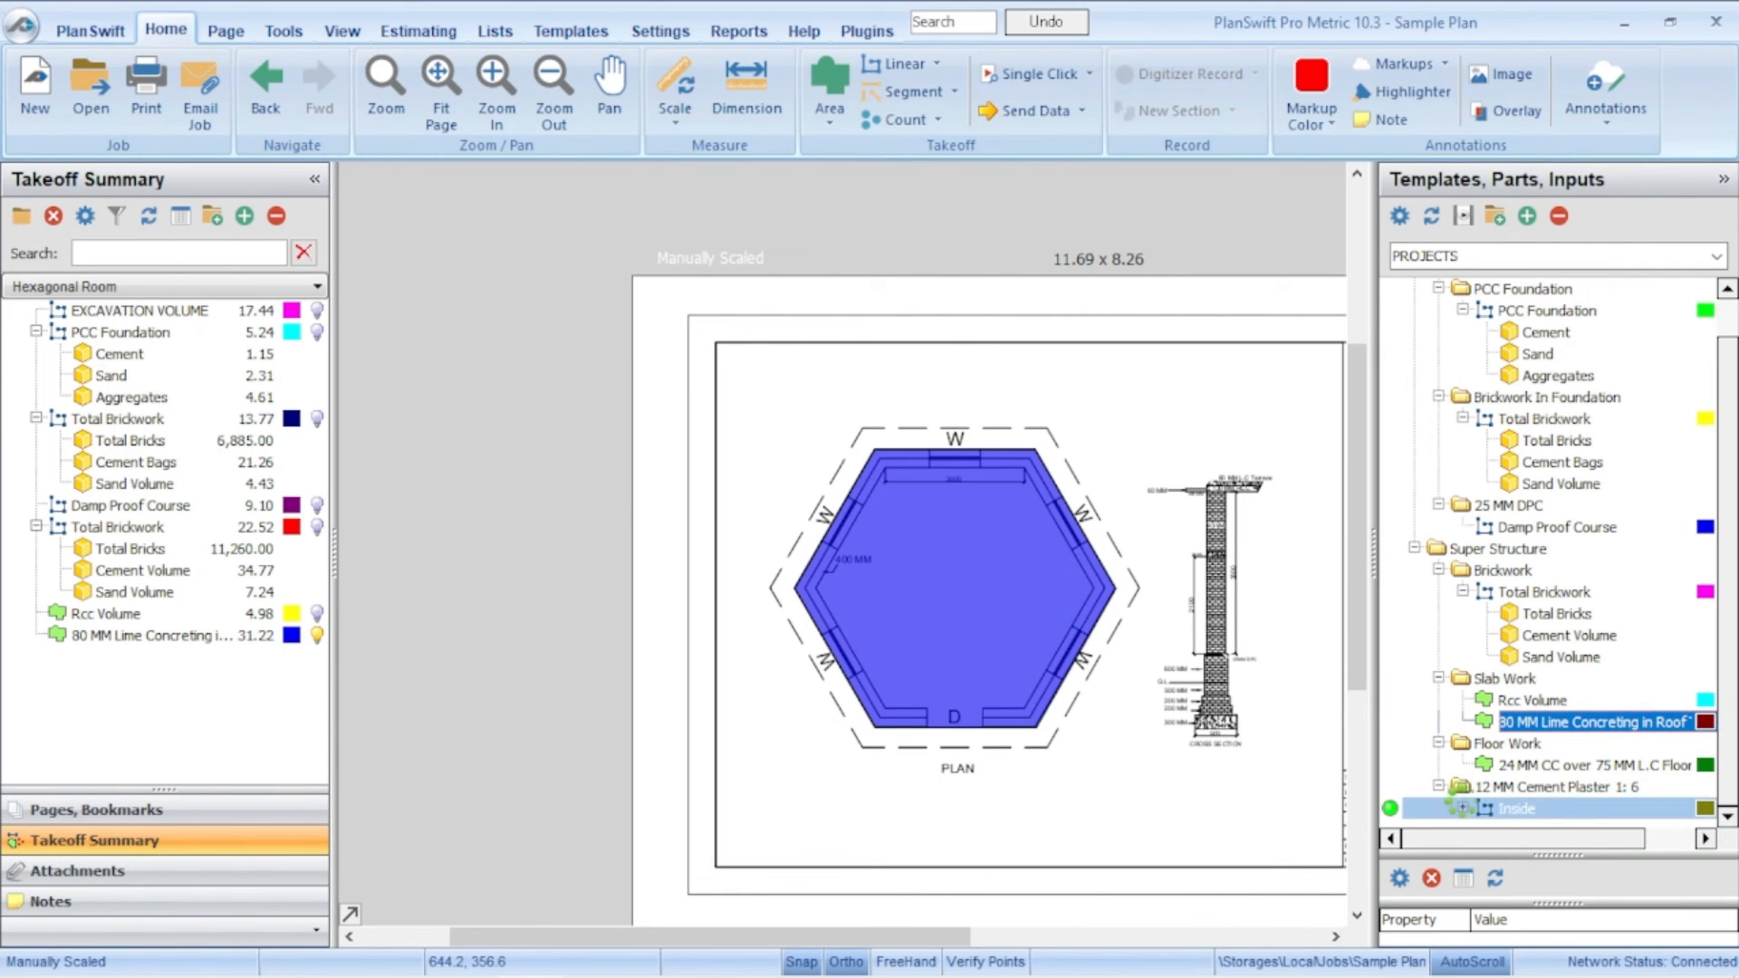
{"action": "scroll", "coordinate": [1486, 797], "scroll_direction": "down", "scroll_amount": 1}
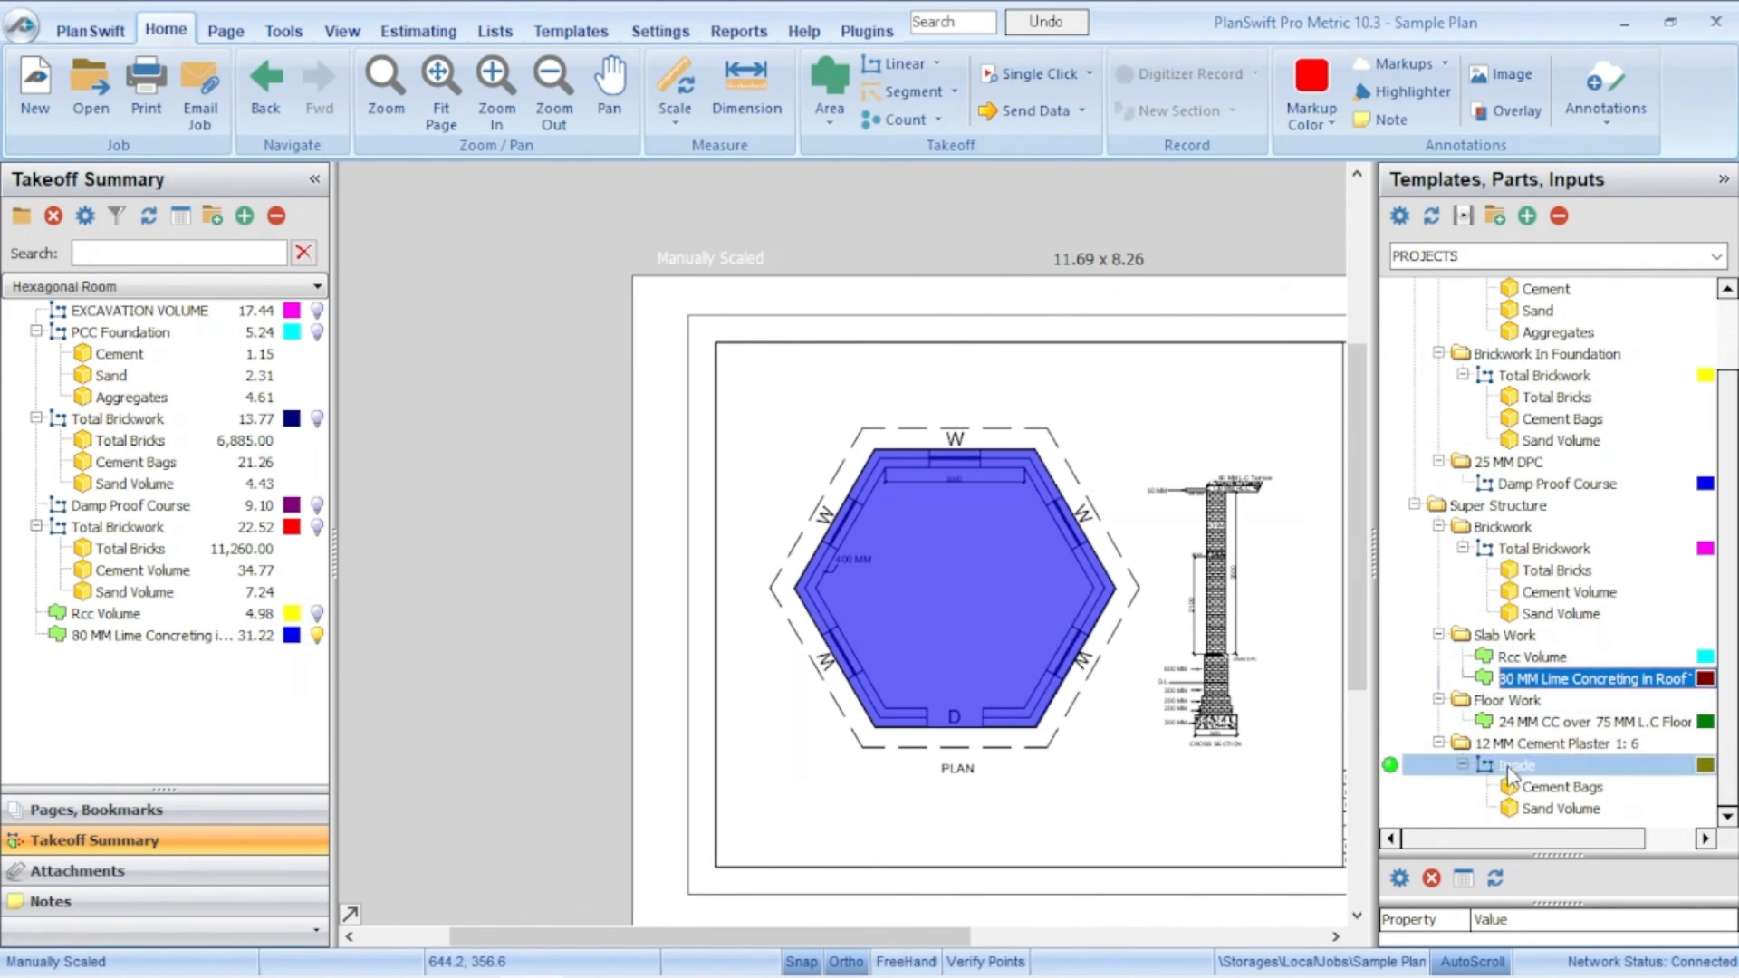
{"action": "scroll", "coordinate": [1062, 551], "scroll_direction": "up", "scroll_amount": 4}
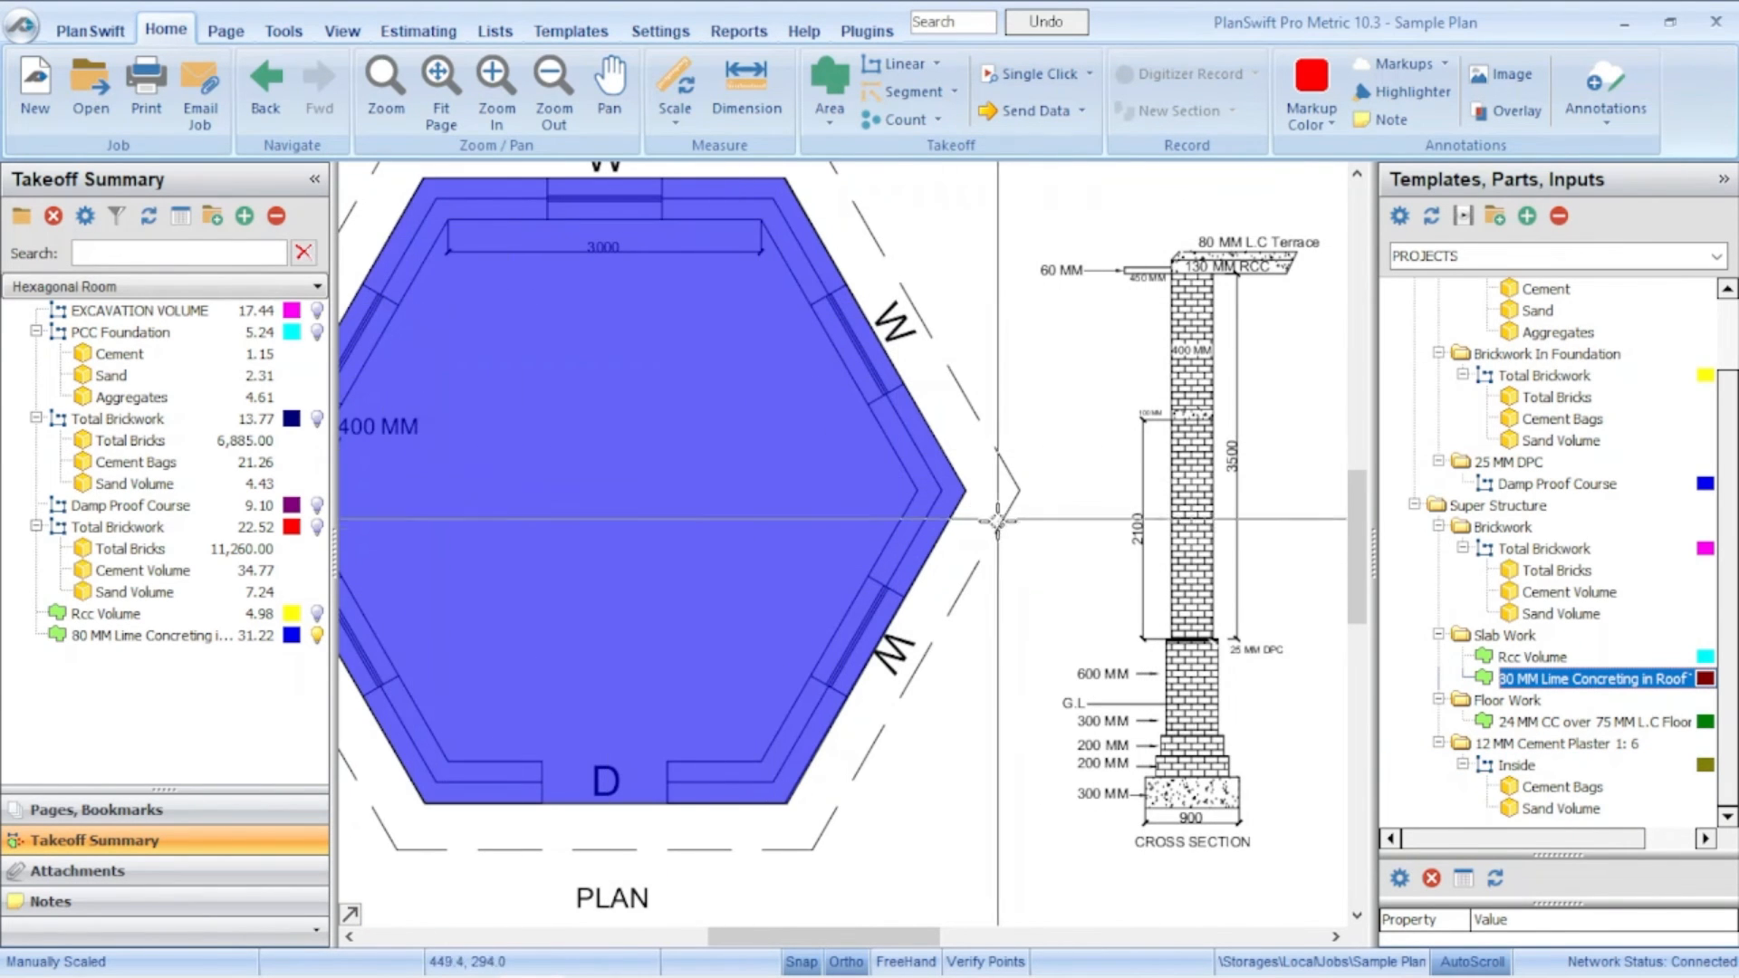
{"action": "scroll", "coordinate": [997, 520], "scroll_direction": "down", "scroll_amount": 3}
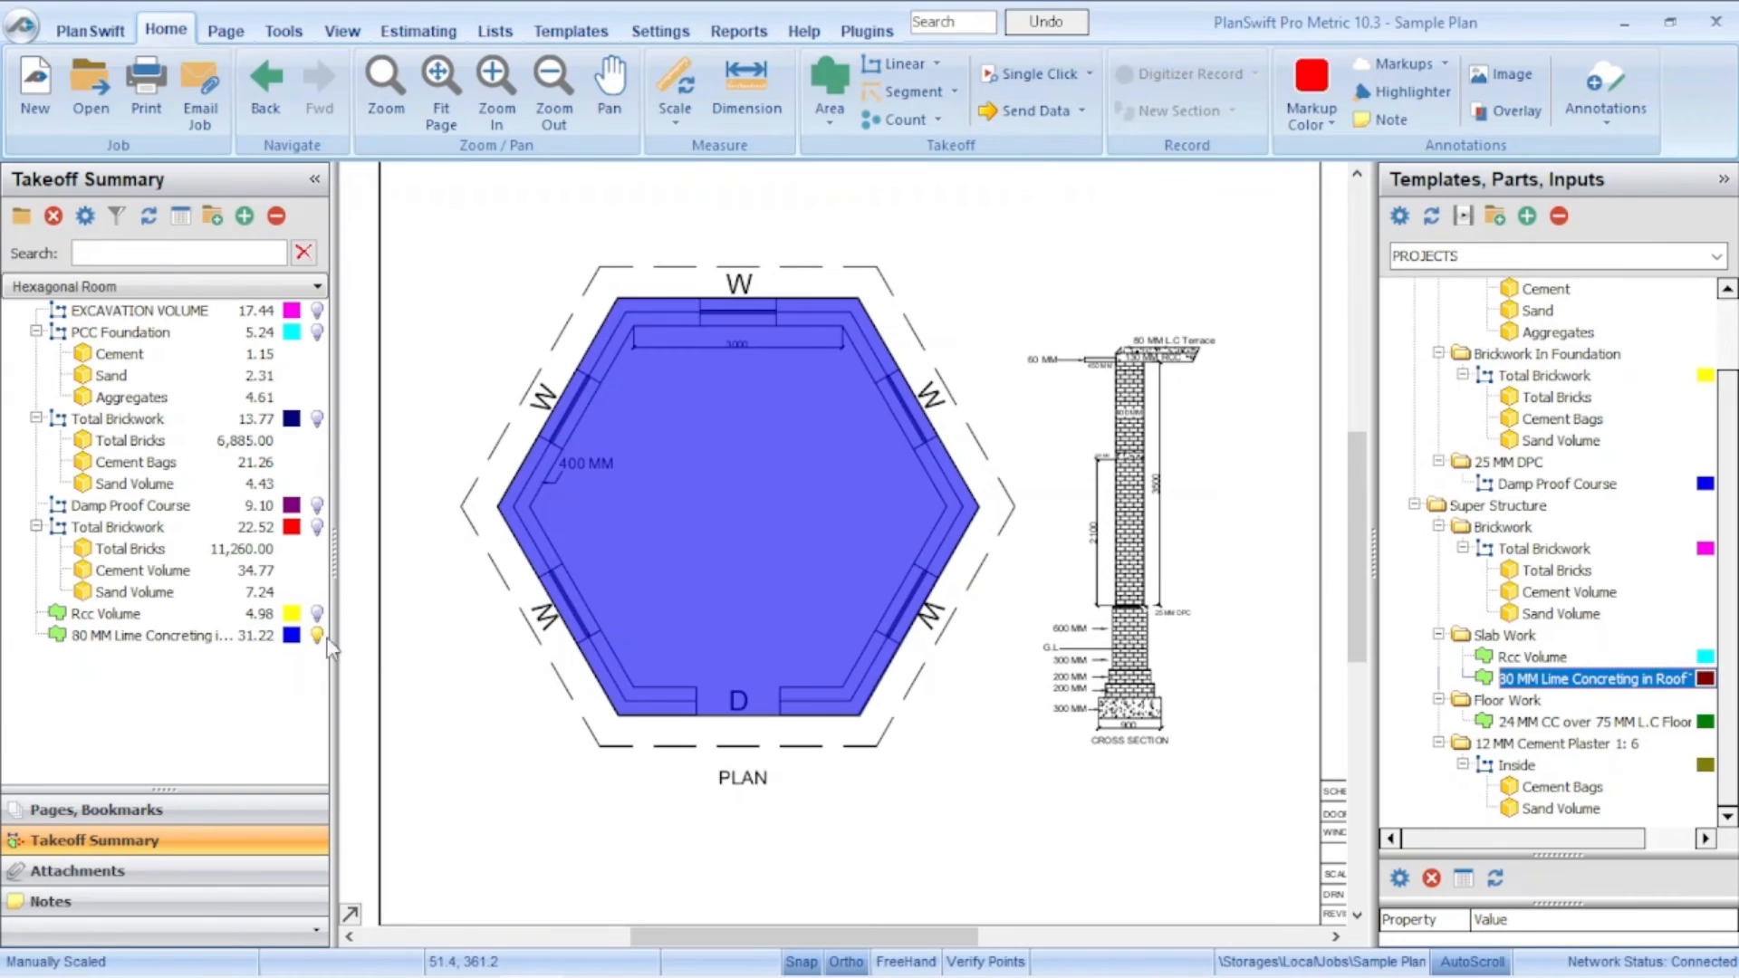
{"action": "left_click", "coordinate": [317, 636]}
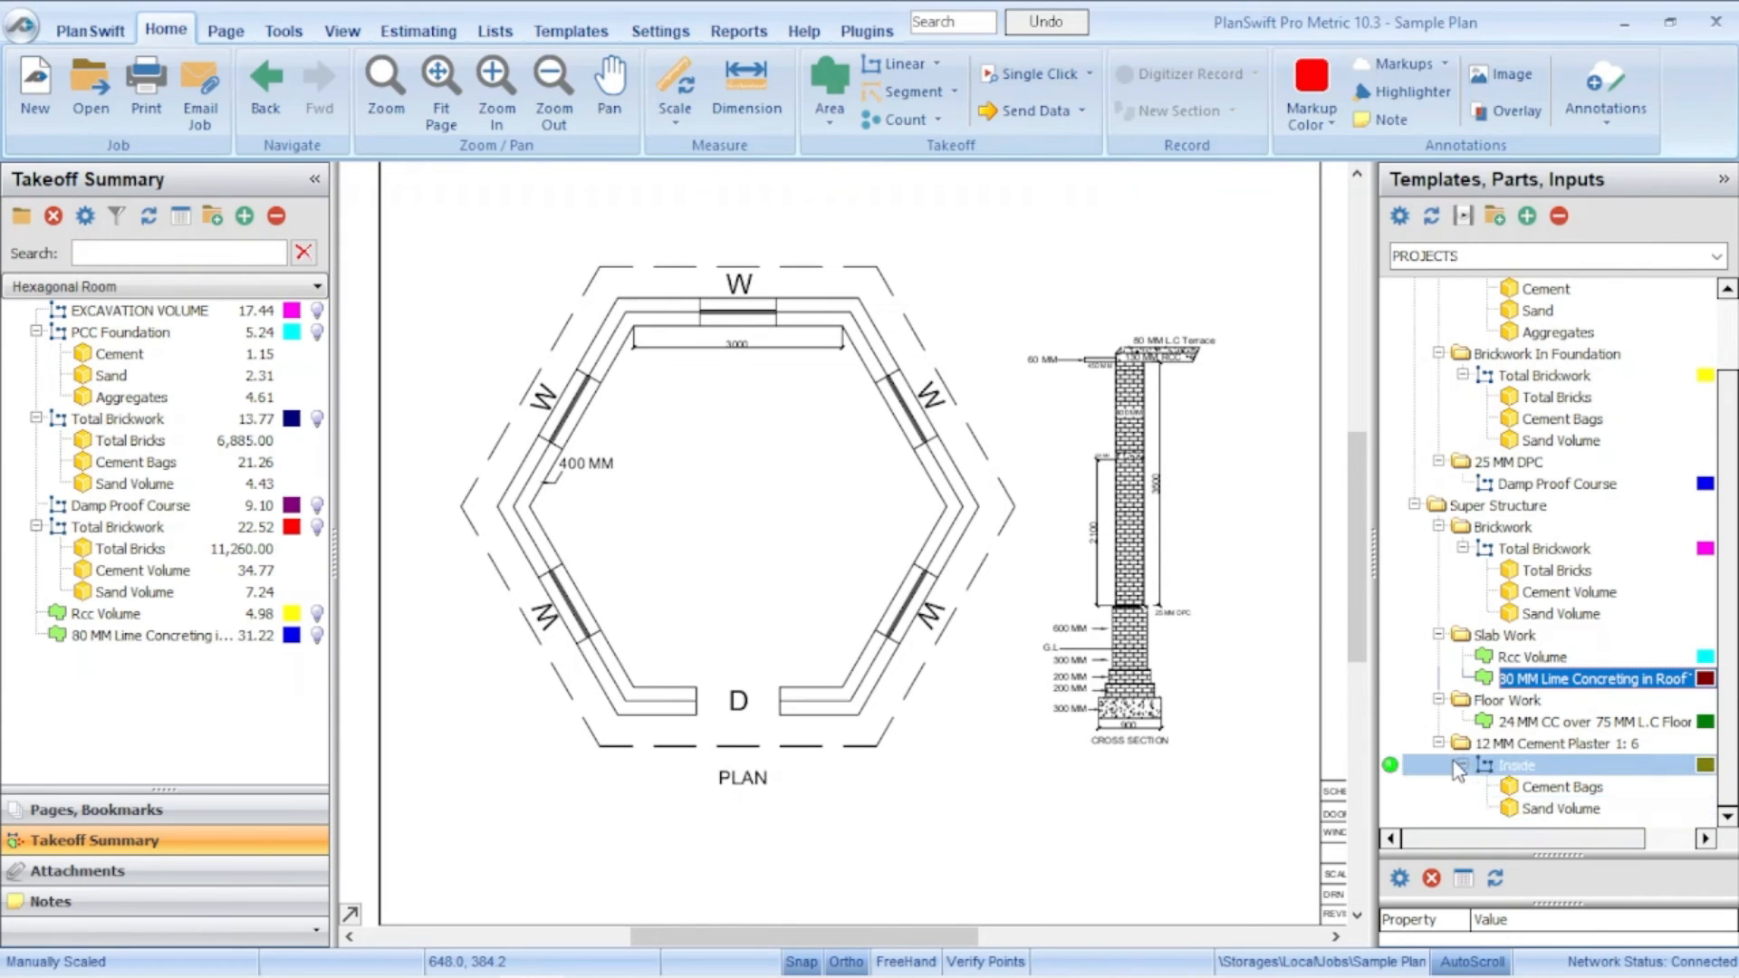
Step: Start the Inside takeoff for 12 MM Cement Plaster 1:6 and place its first point at the room's inner upper-left corner
{"action": "left_click_drag", "start_coordinate": [1275, 759], "coordinate": [1276, 759]}
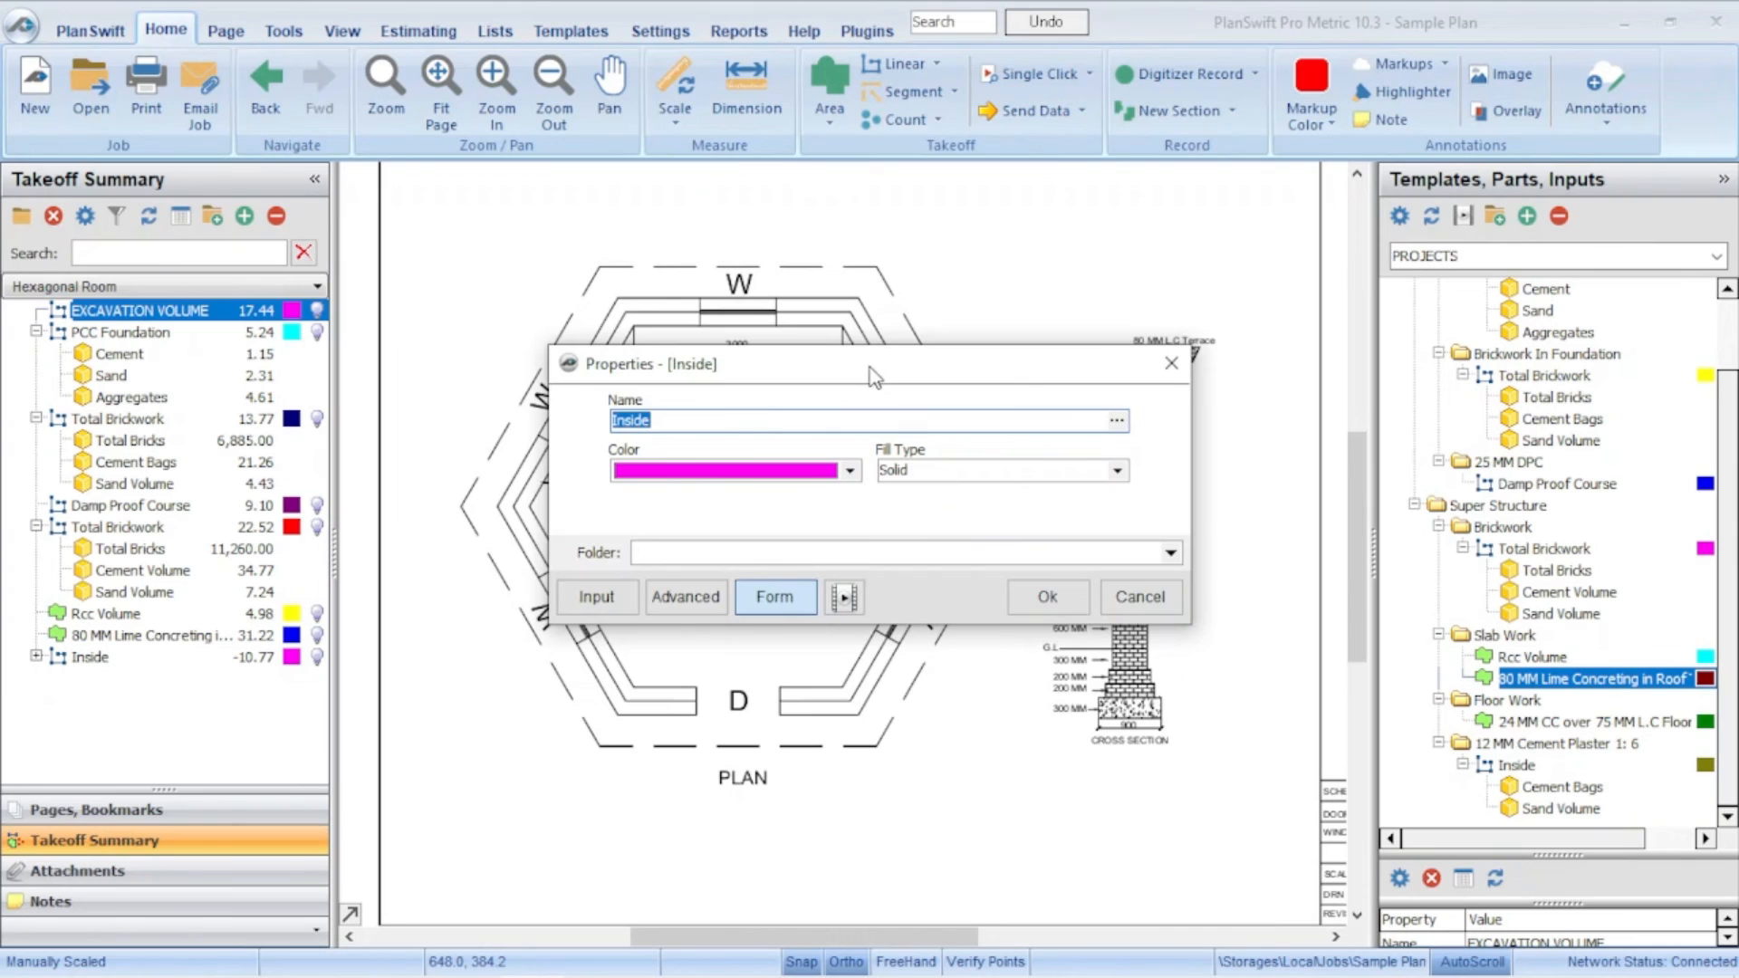
{"action": "left_click_drag", "start_coordinate": [874, 376], "coordinate": [795, 204]}
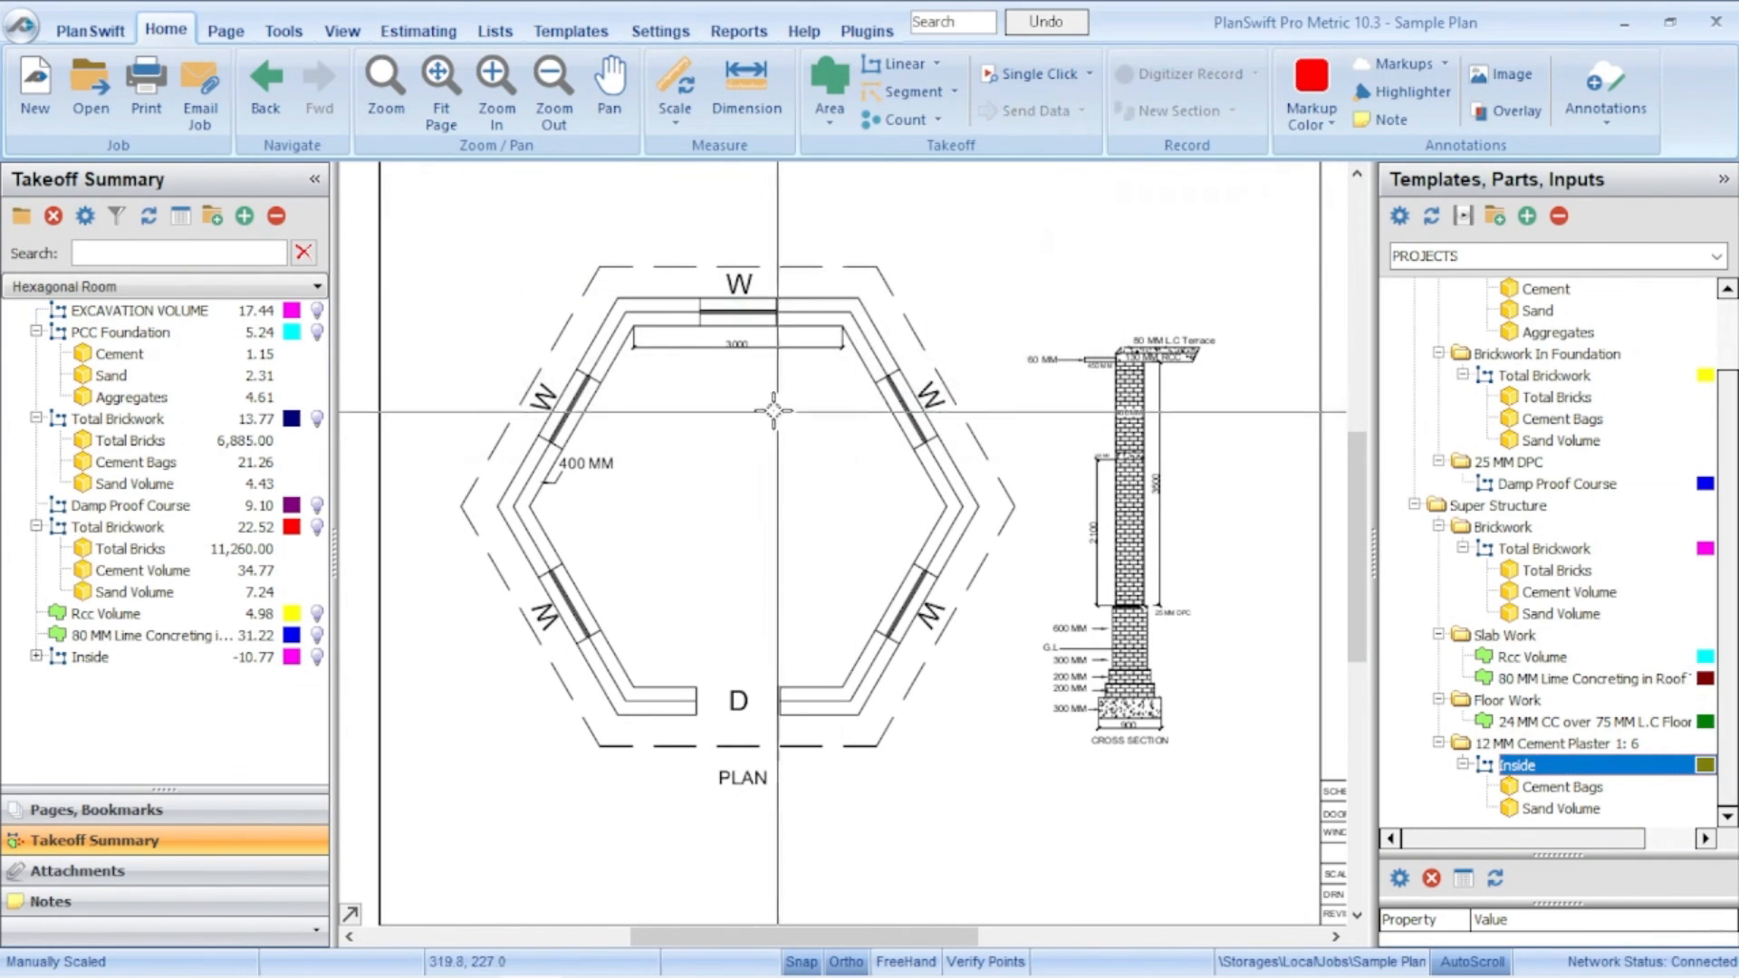
{"action": "scroll", "coordinate": [600, 320], "scroll_direction": "up", "scroll_amount": 2}
{"action": "left_click", "coordinate": [600, 321]}
{"action": "scroll", "coordinate": [600, 321], "scroll_direction": "up", "scroll_amount": 2}
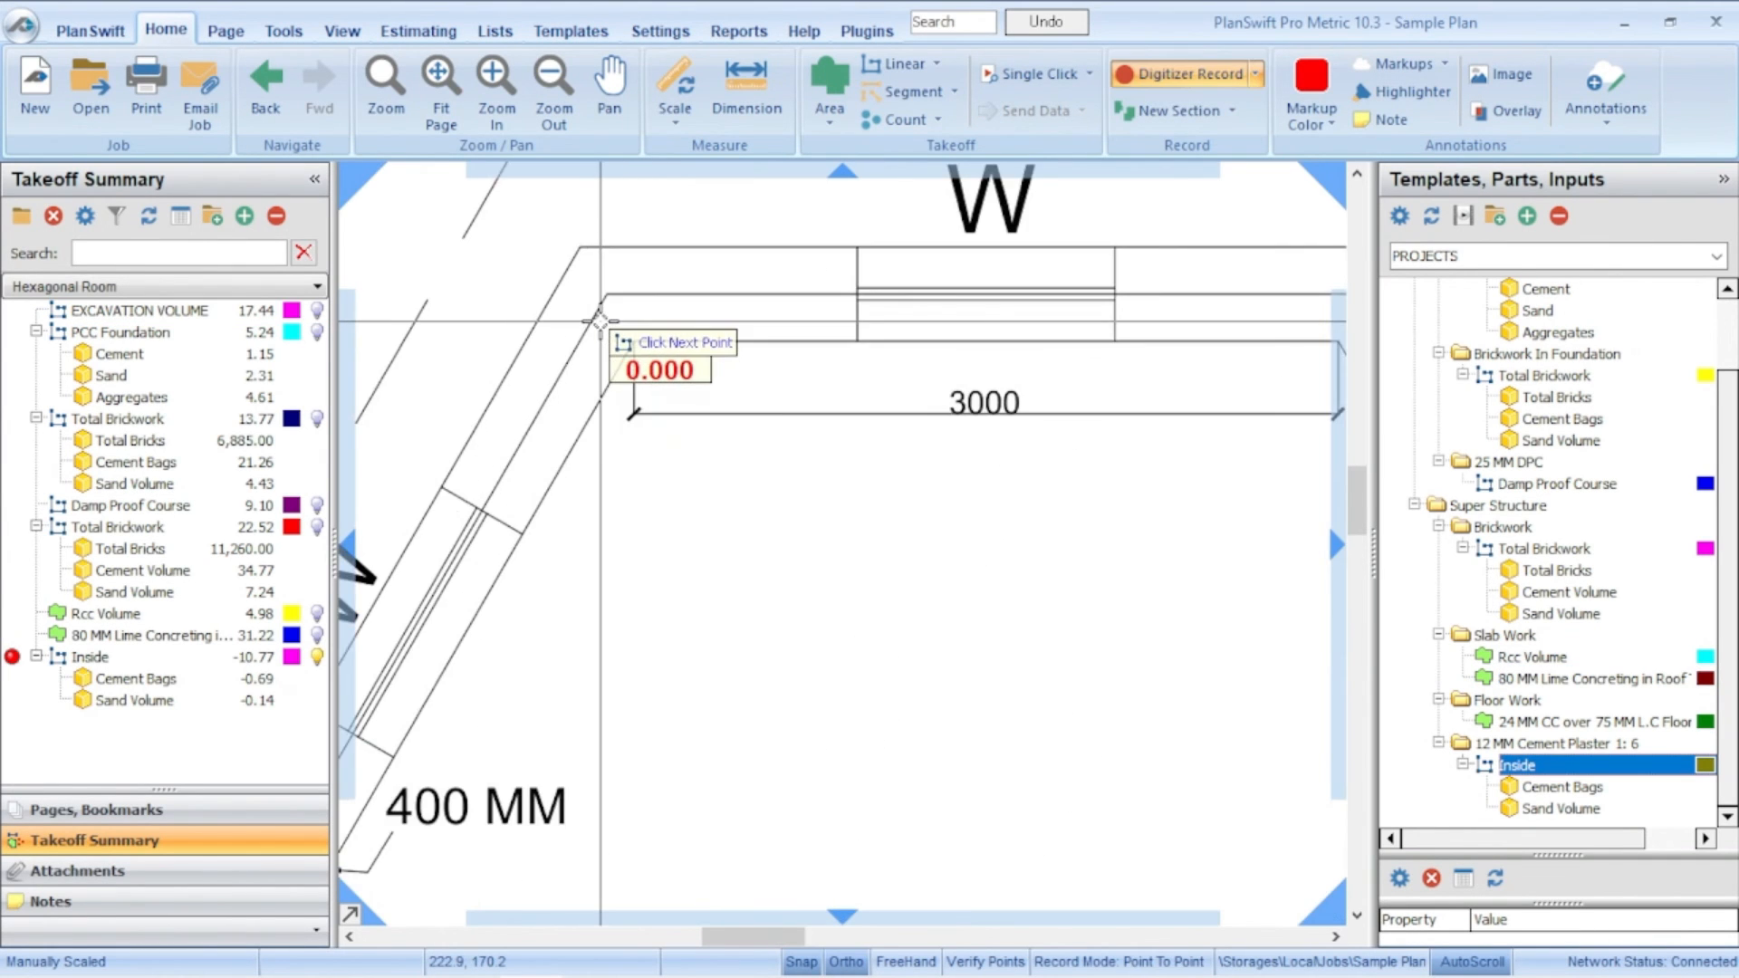
{"action": "scroll", "coordinate": [625, 344], "scroll_direction": "down", "scroll_amount": 1}
{"action": "scroll", "coordinate": [642, 350], "scroll_direction": "up", "scroll_amount": 3}
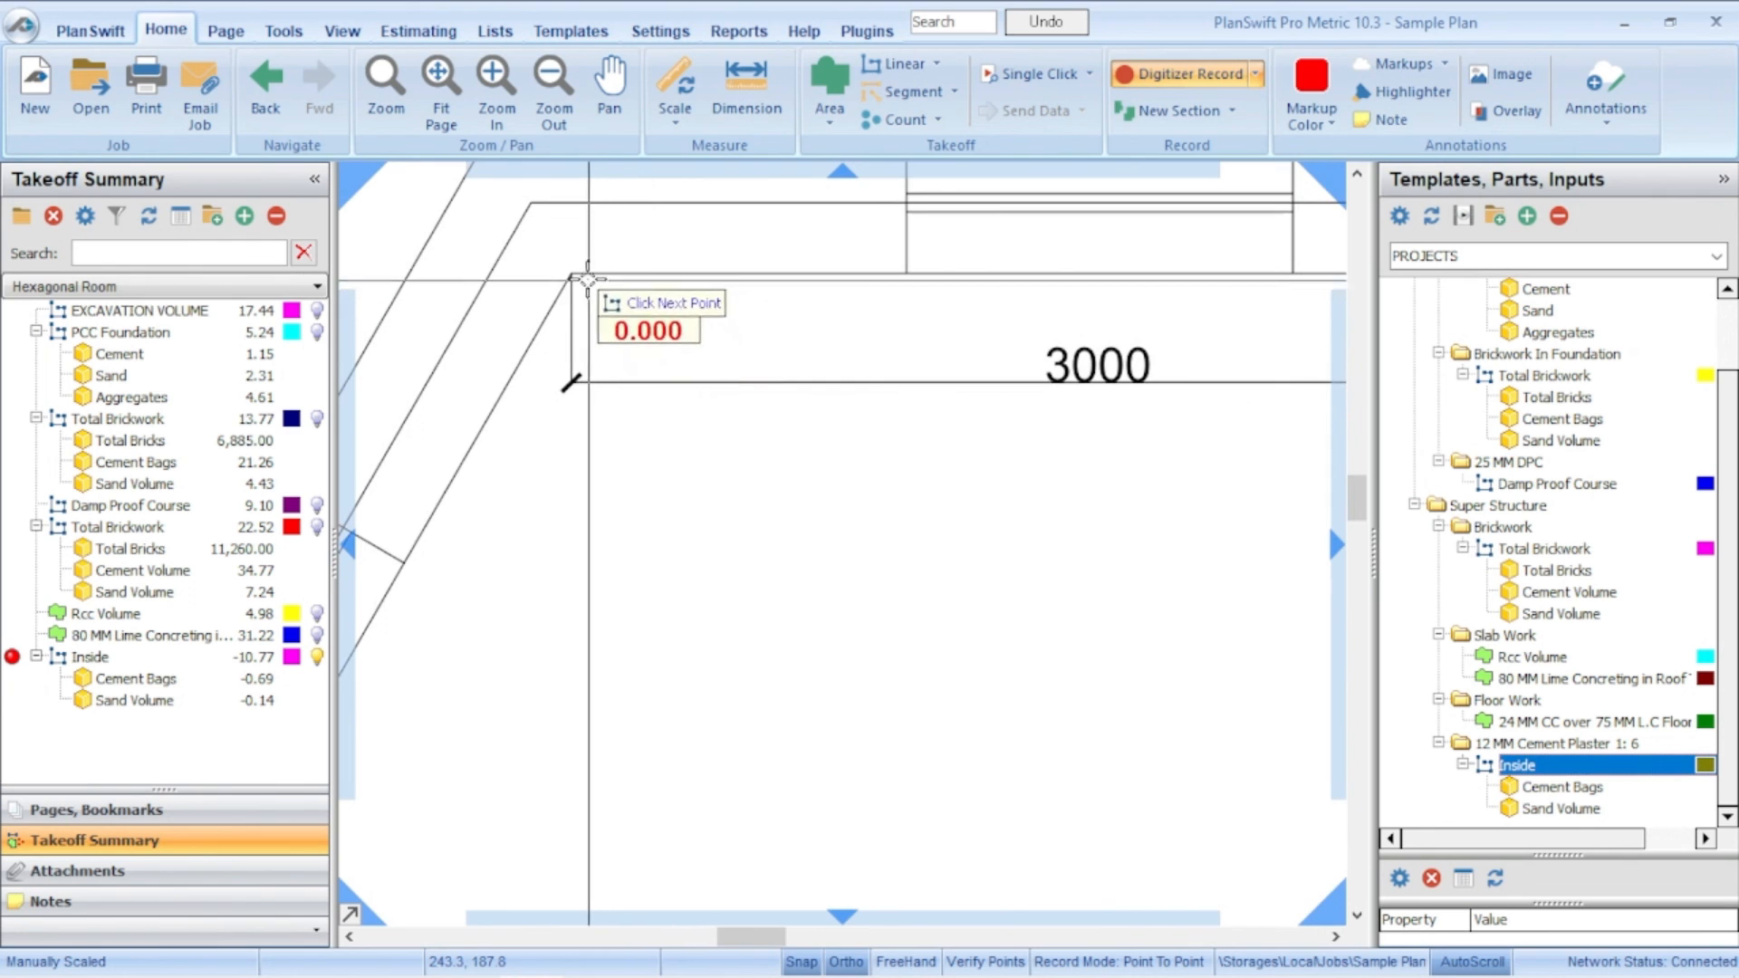
{"action": "scroll", "coordinate": [722, 274], "scroll_direction": "down", "scroll_amount": 2}
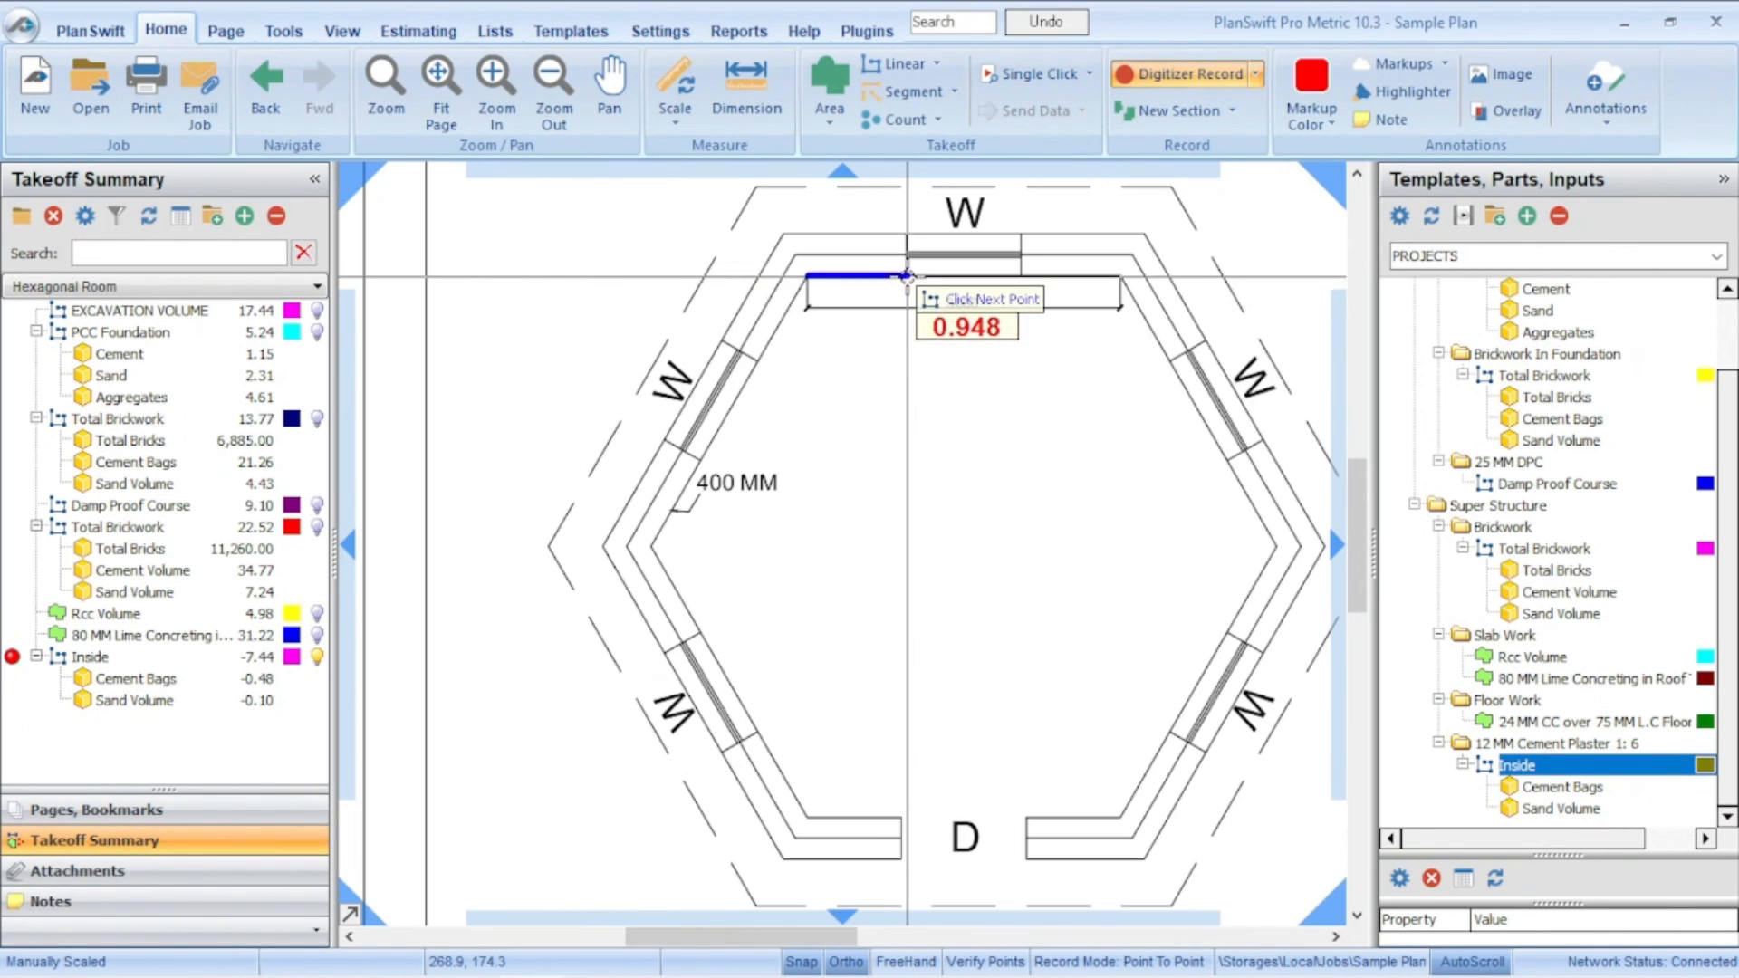
Step: Trace the inside plaster line along the 3000 mm wall face to the inner upper-right corner and down to the inner right corner
{"action": "scroll", "coordinate": [1112, 283], "scroll_direction": "up", "scroll_amount": 2}
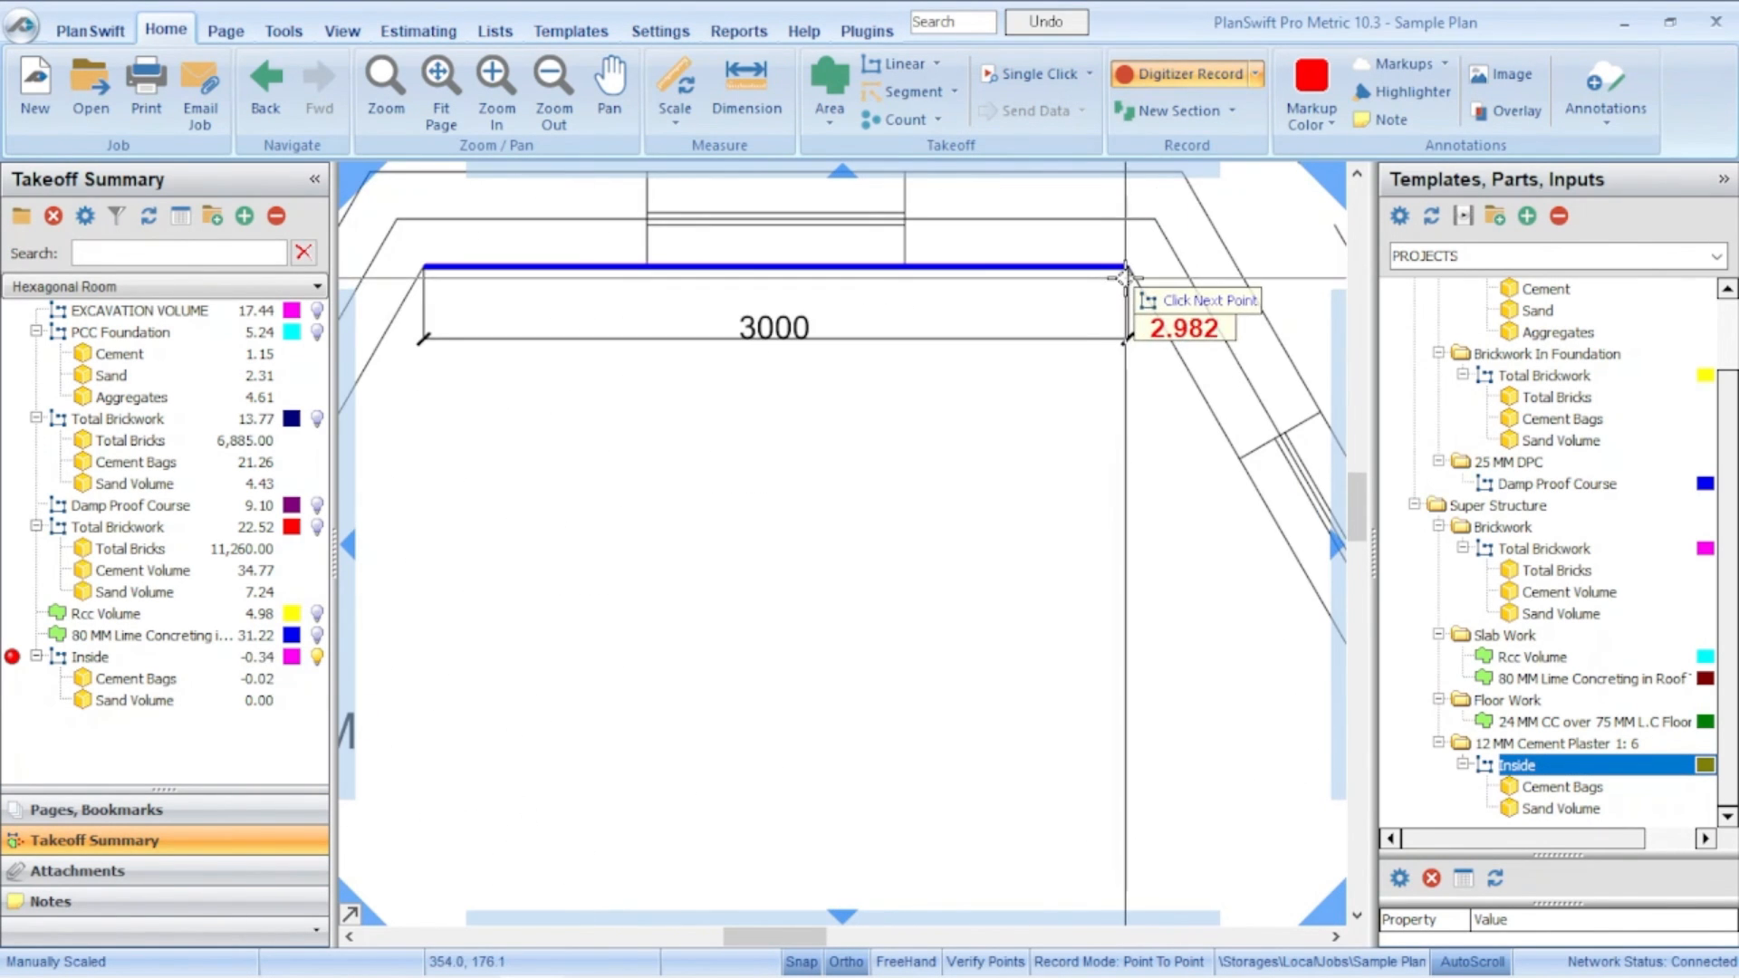
{"action": "left_click", "coordinate": [1126, 270]}
{"action": "scroll", "coordinate": [1127, 272], "scroll_direction": "down", "scroll_amount": 2}
{"action": "scroll", "coordinate": [1168, 391], "scroll_direction": "up", "scroll_amount": 3}
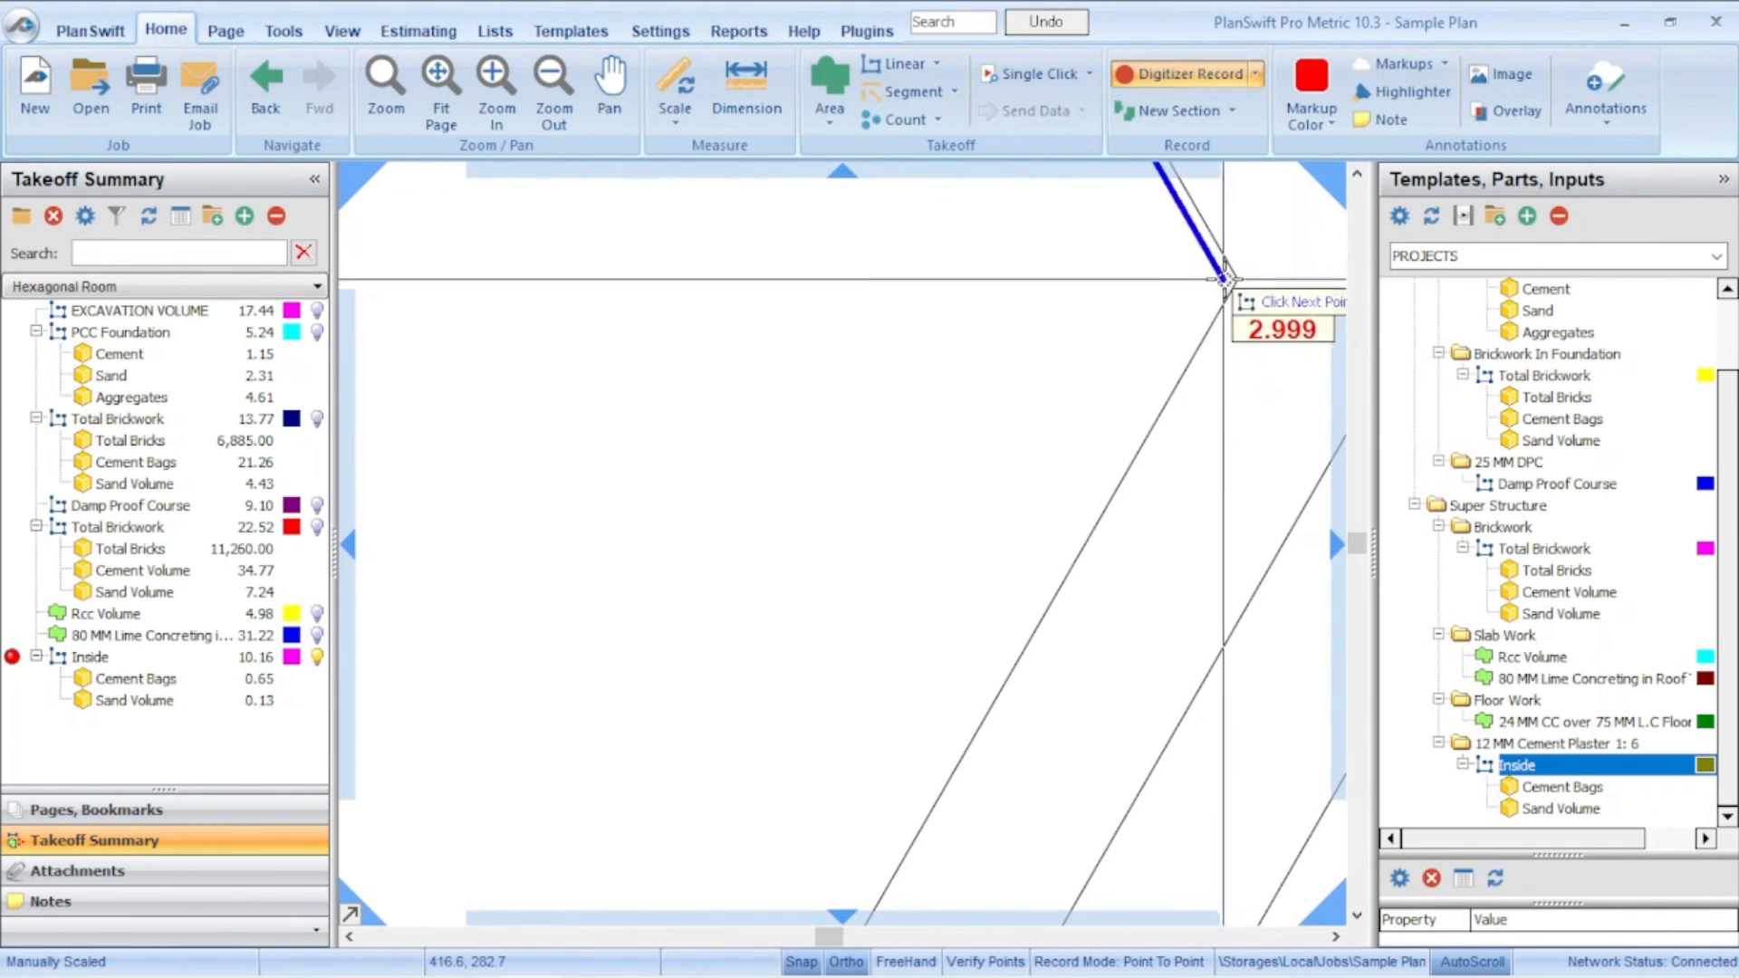
{"action": "left_click", "coordinate": [1237, 278]}
{"action": "scroll", "coordinate": [1214, 299], "scroll_direction": "down", "scroll_amount": 2}
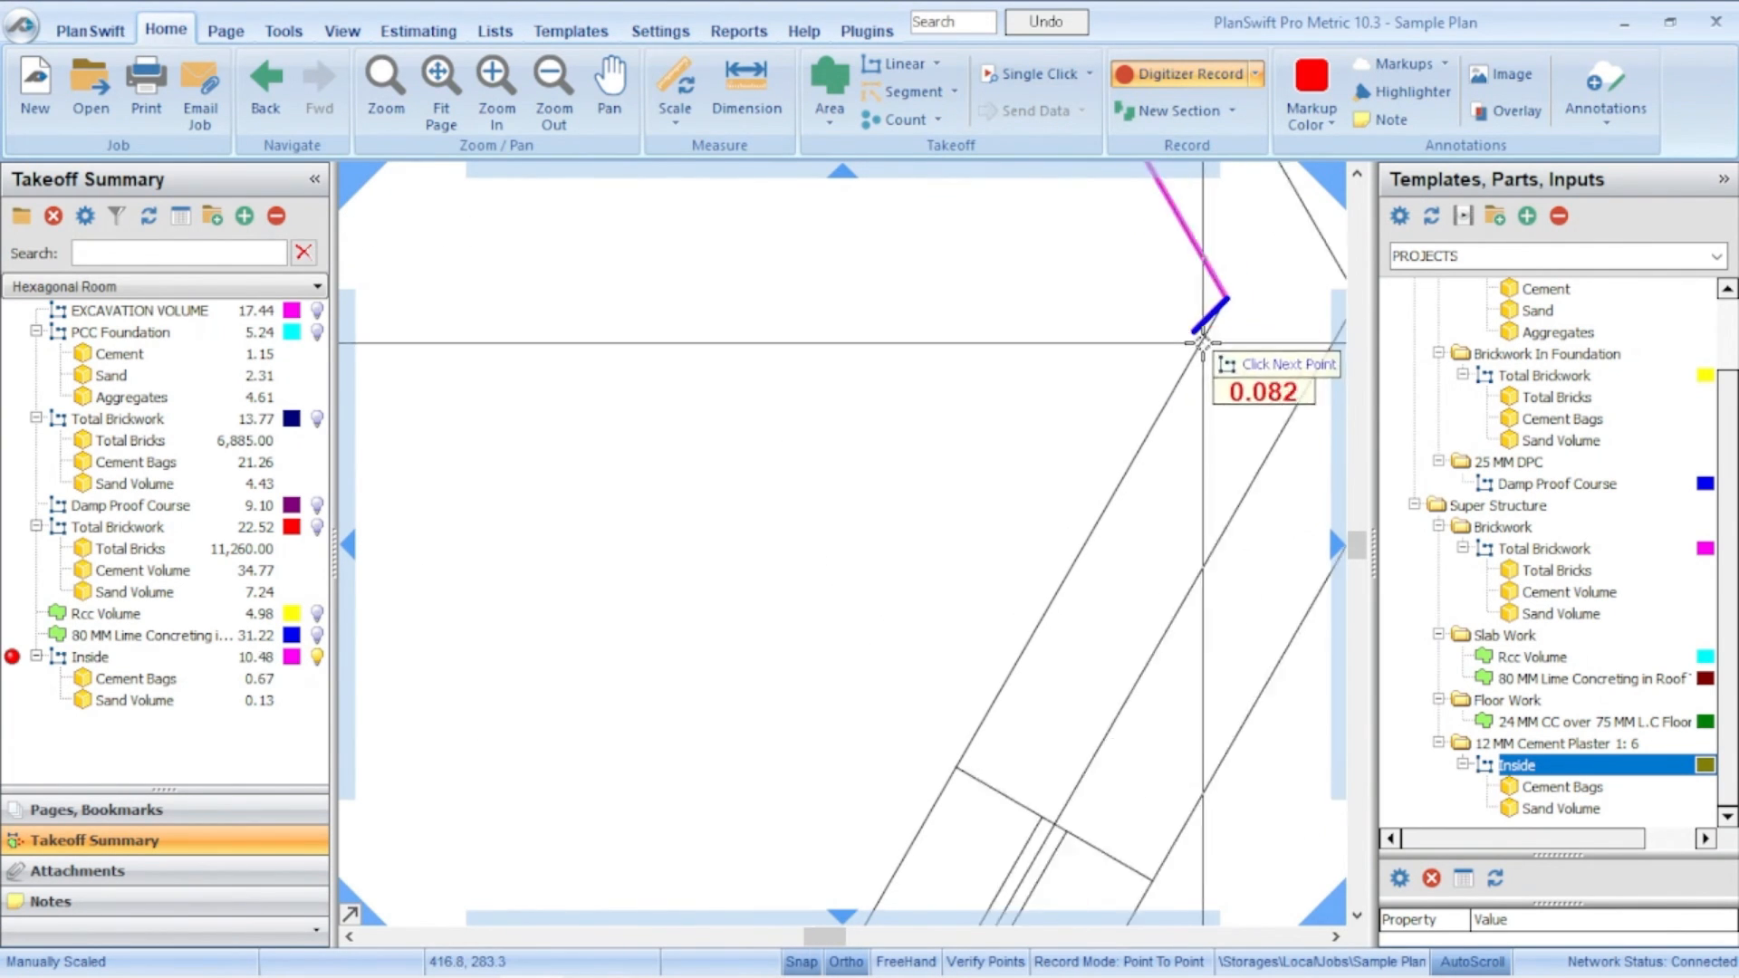
Step: Continue the inside plaster line to the inner lower-right corner and across the door side to the inner lower-left corner
{"action": "scroll", "coordinate": [1041, 598], "scroll_direction": "up", "scroll_amount": 3}
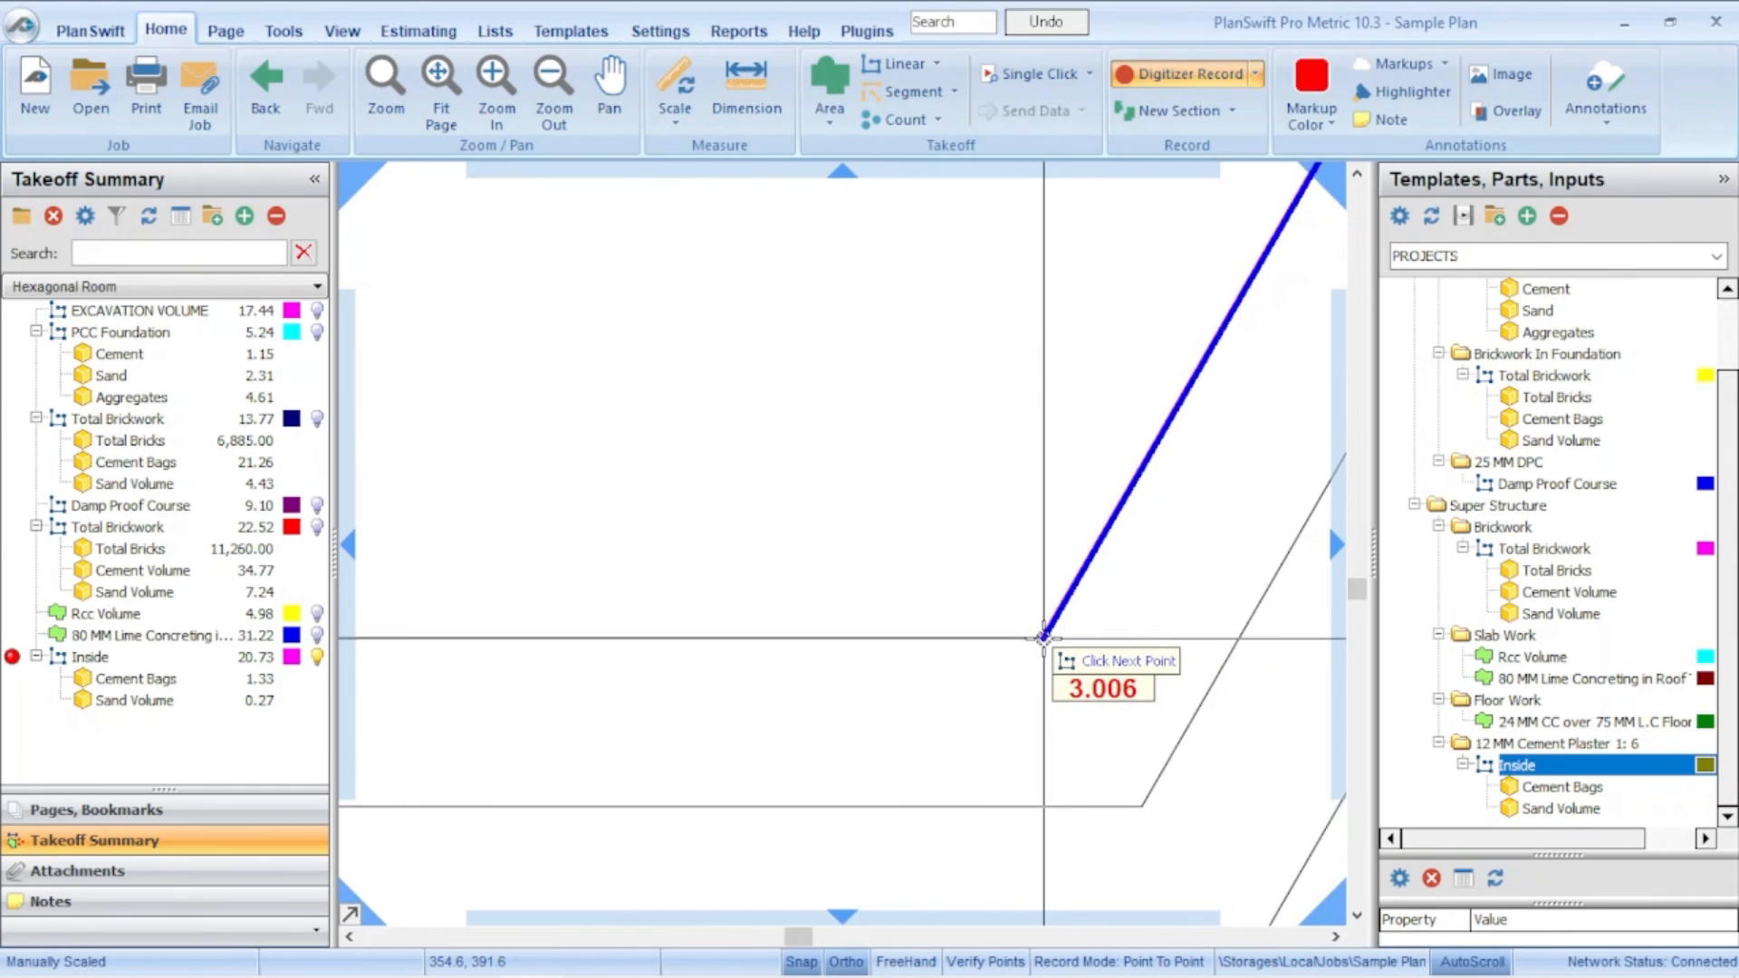
{"action": "left_click", "coordinate": [1043, 634]}
{"action": "scroll", "coordinate": [1041, 638], "scroll_direction": "down", "scroll_amount": 3}
{"action": "scroll", "coordinate": [725, 638], "scroll_direction": "up", "scroll_amount": 3}
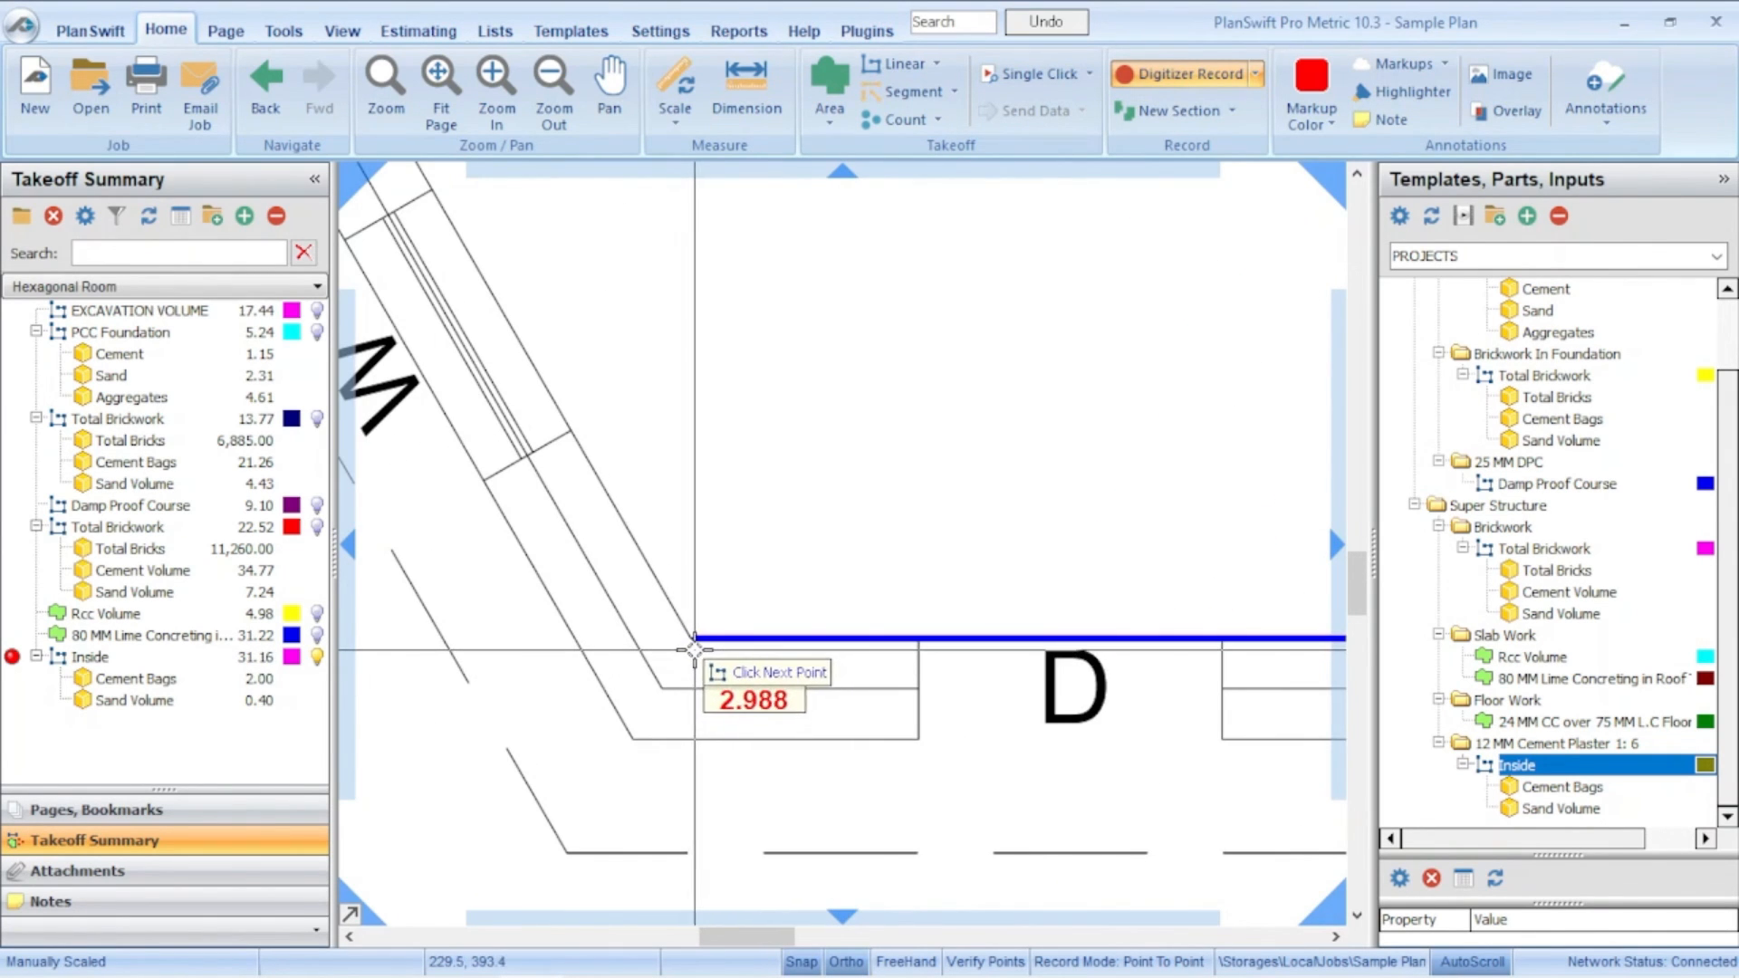
{"action": "left_click", "coordinate": [695, 653]}
{"action": "scroll", "coordinate": [695, 653], "scroll_direction": "down", "scroll_amount": 4}
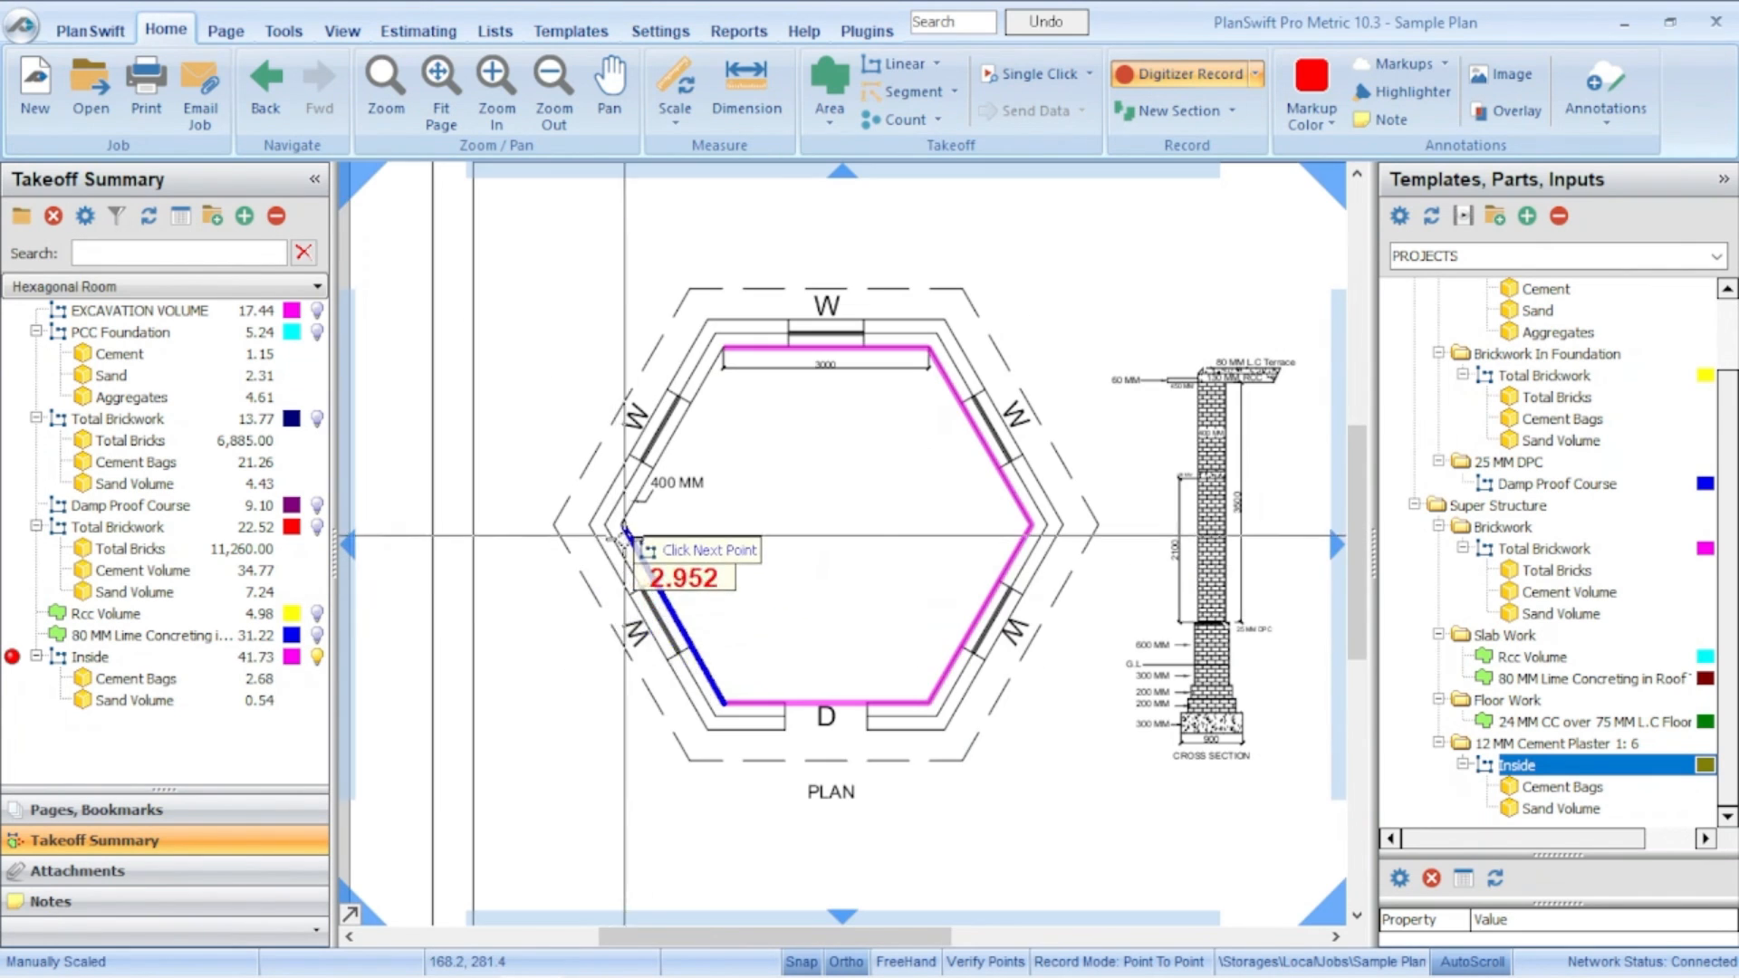
Step: Close the inside plaster line through the room's inner left corner back to the inner upper-left corner and stop recording
{"action": "scroll", "coordinate": [622, 578], "scroll_direction": "up", "scroll_amount": 5}
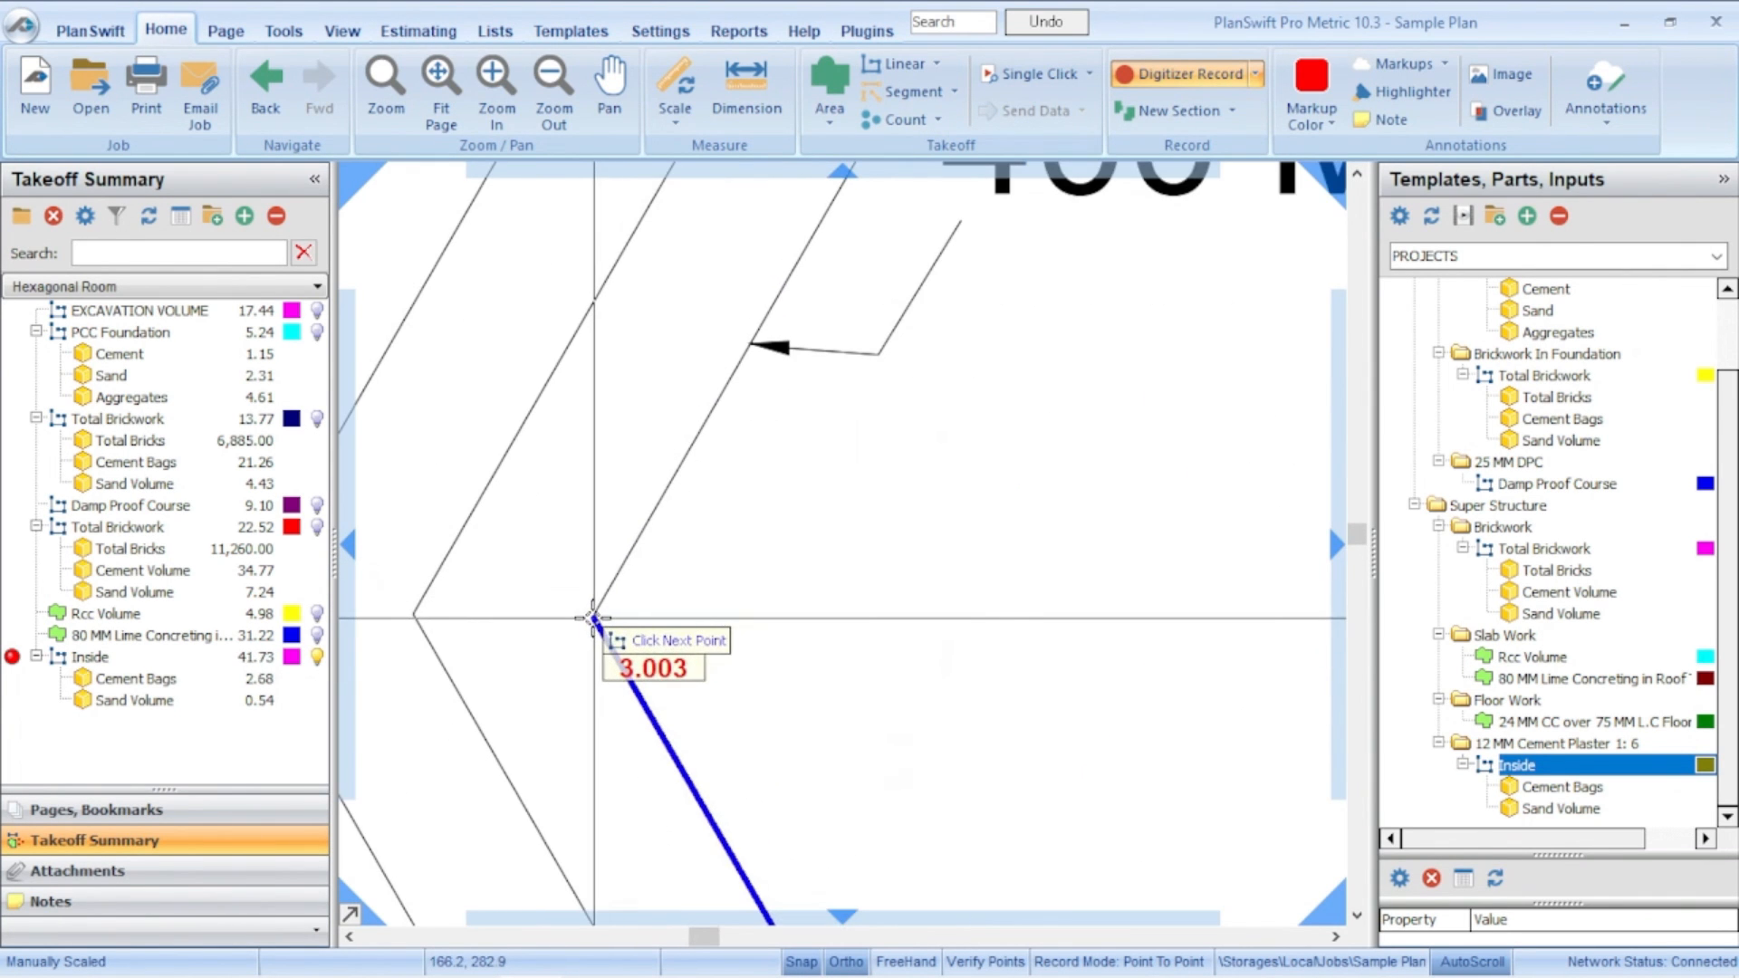
{"action": "left_click", "coordinate": [593, 619]}
{"action": "scroll", "coordinate": [594, 618], "scroll_direction": "down", "scroll_amount": 3}
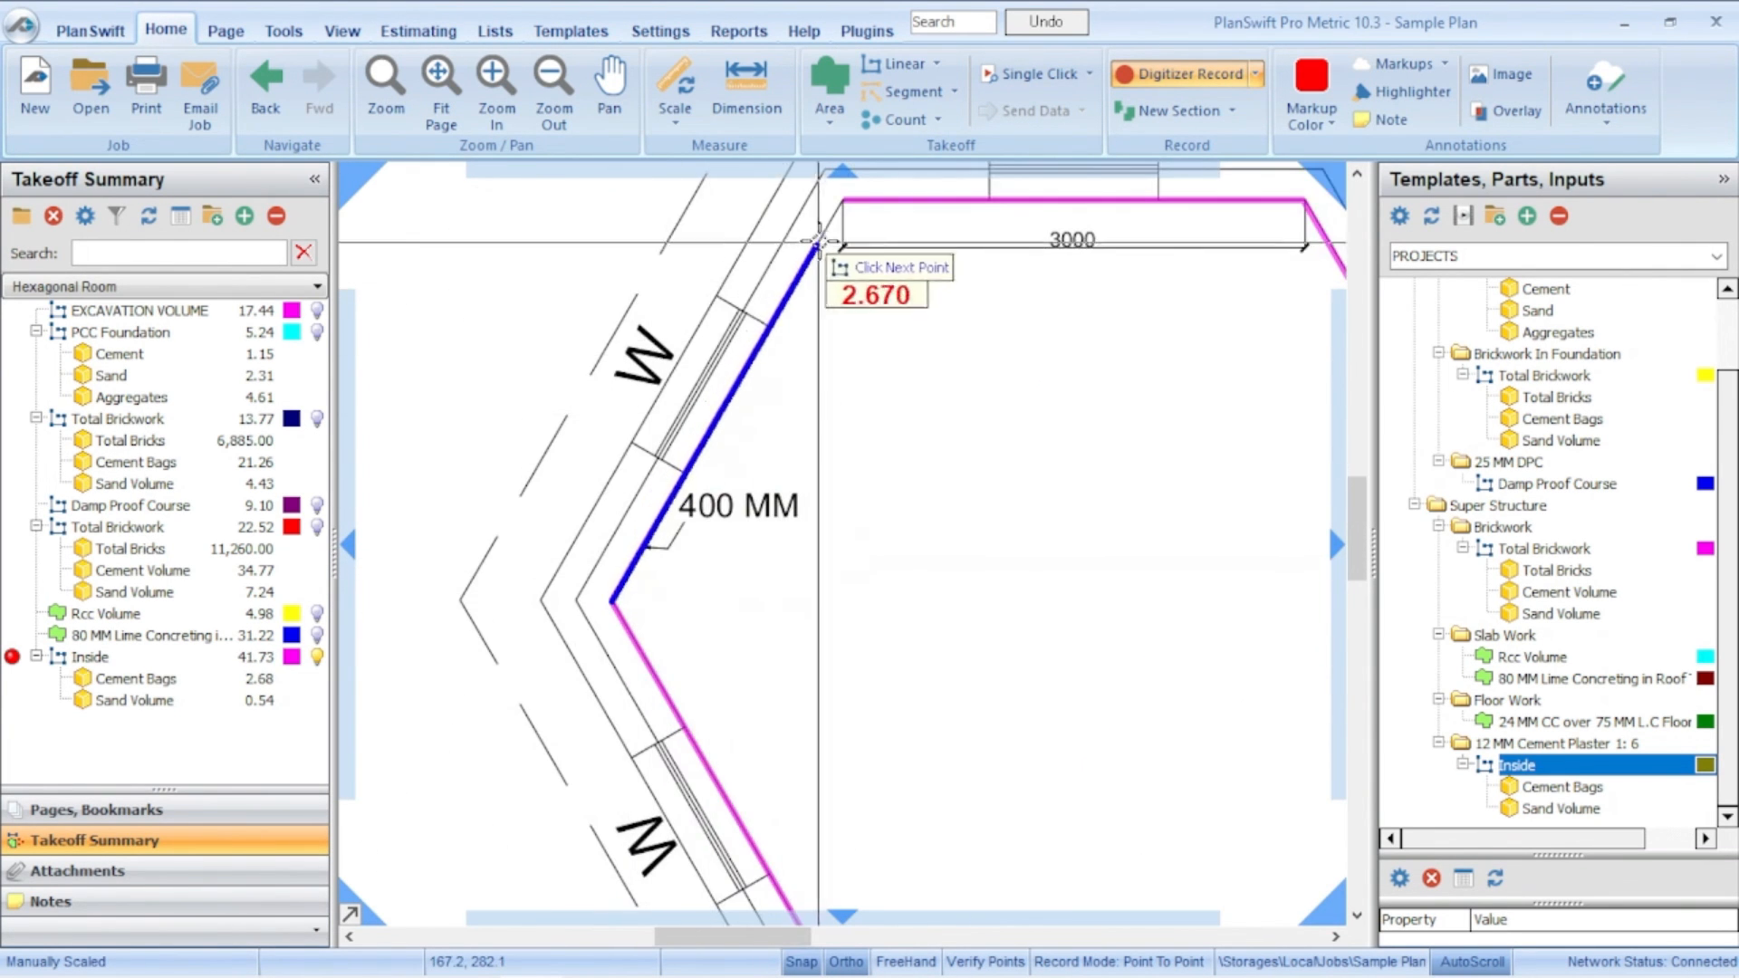
{"action": "right_click", "coordinate": [841, 201]}
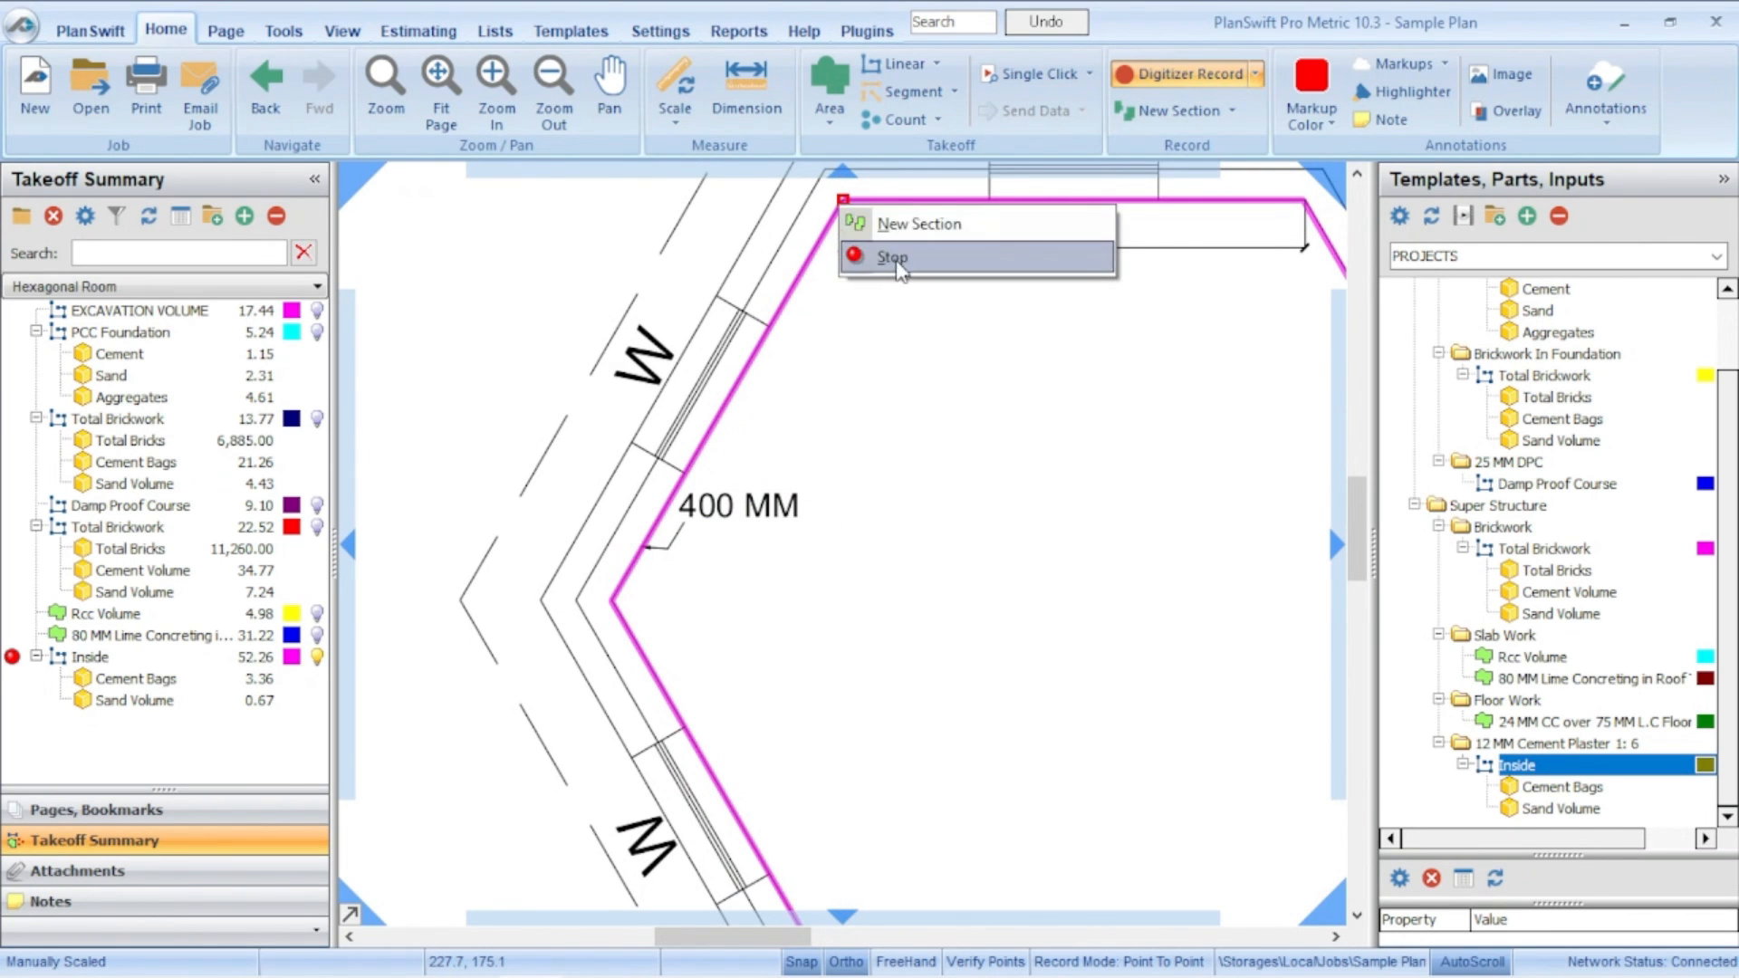
{"action": "left_click", "coordinate": [892, 258]}
{"action": "scroll", "coordinate": [751, 306], "scroll_direction": "down", "scroll_amount": 2}
{"action": "key", "text": "Escape"}
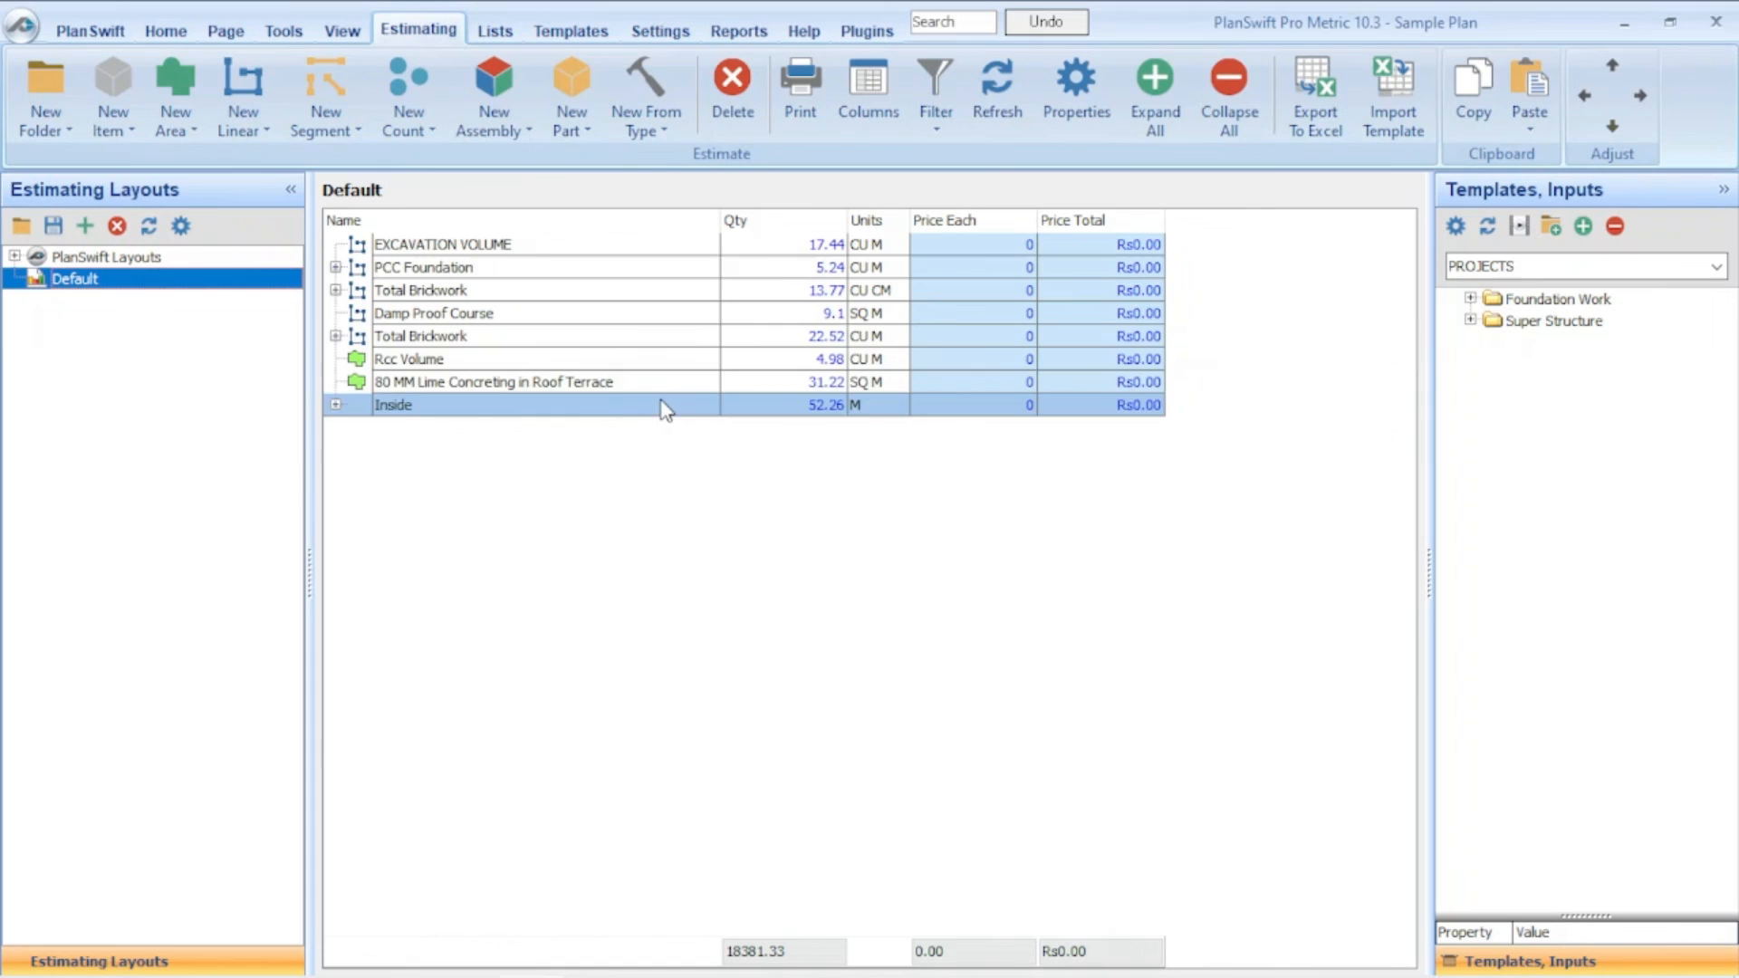
Step: Expand PCC Foundation, both Total Brickwork items and Inside in the estimate to review their material quantities and units
{"action": "left_click", "coordinate": [368, 274]}
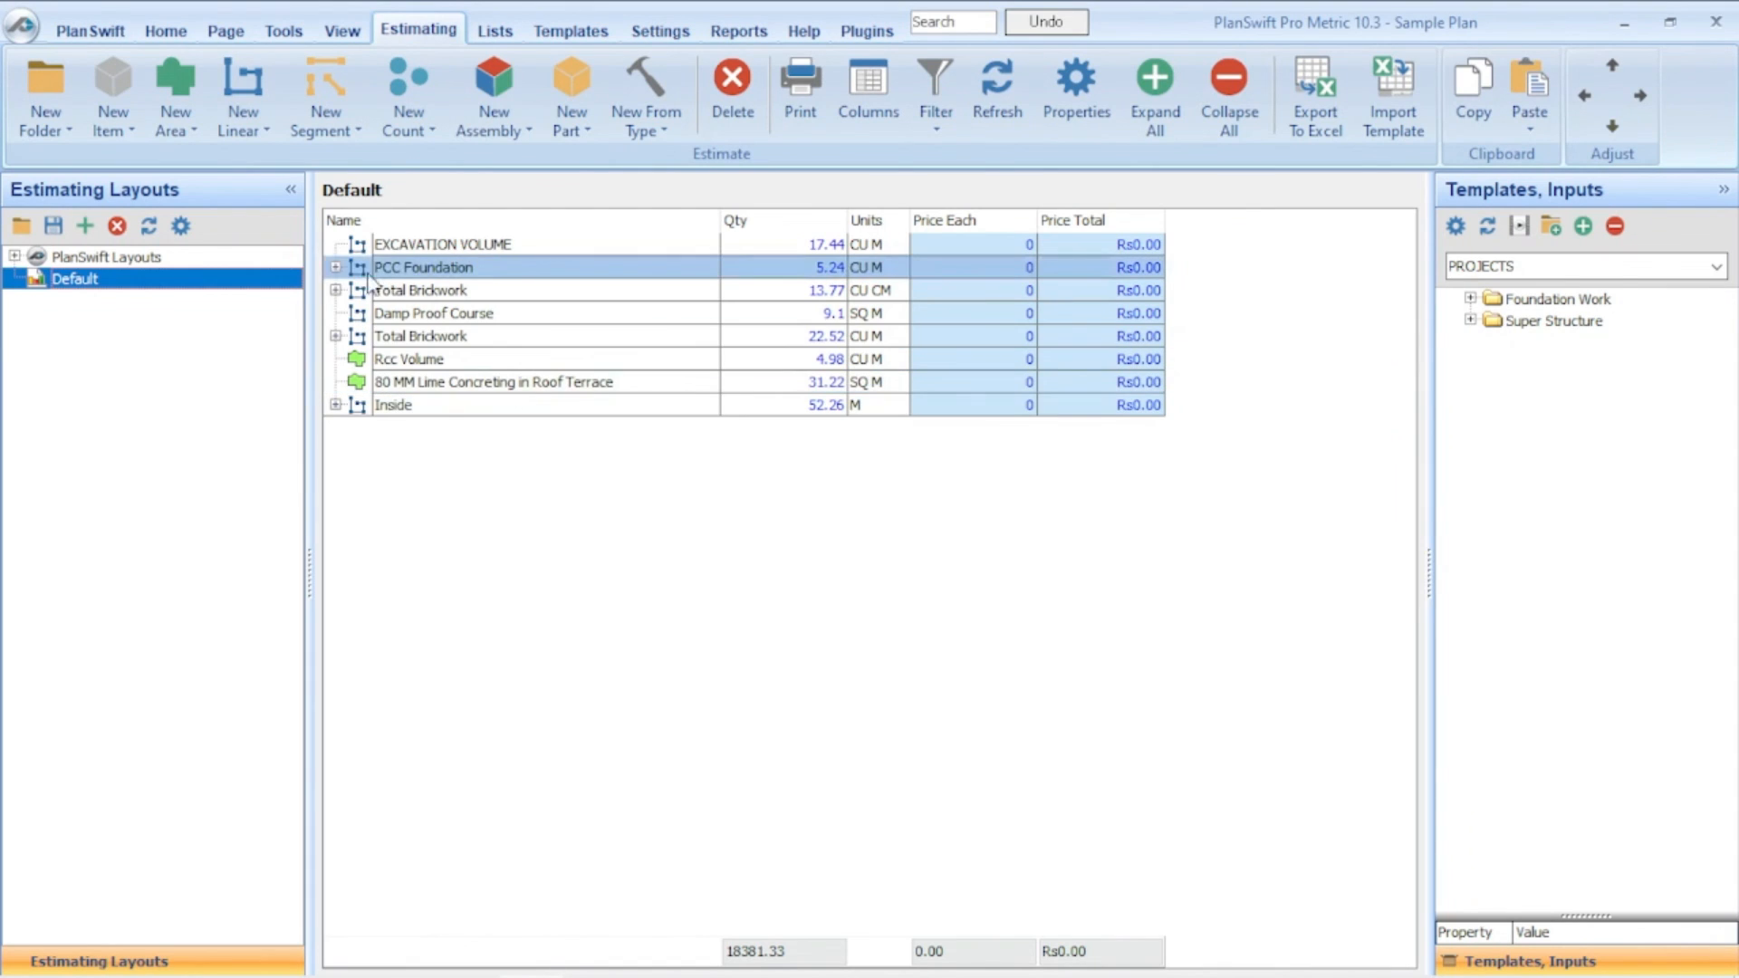
{"action": "left_click", "coordinate": [335, 267]}
{"action": "left_click", "coordinate": [335, 358]}
{"action": "left_click", "coordinate": [335, 358]}
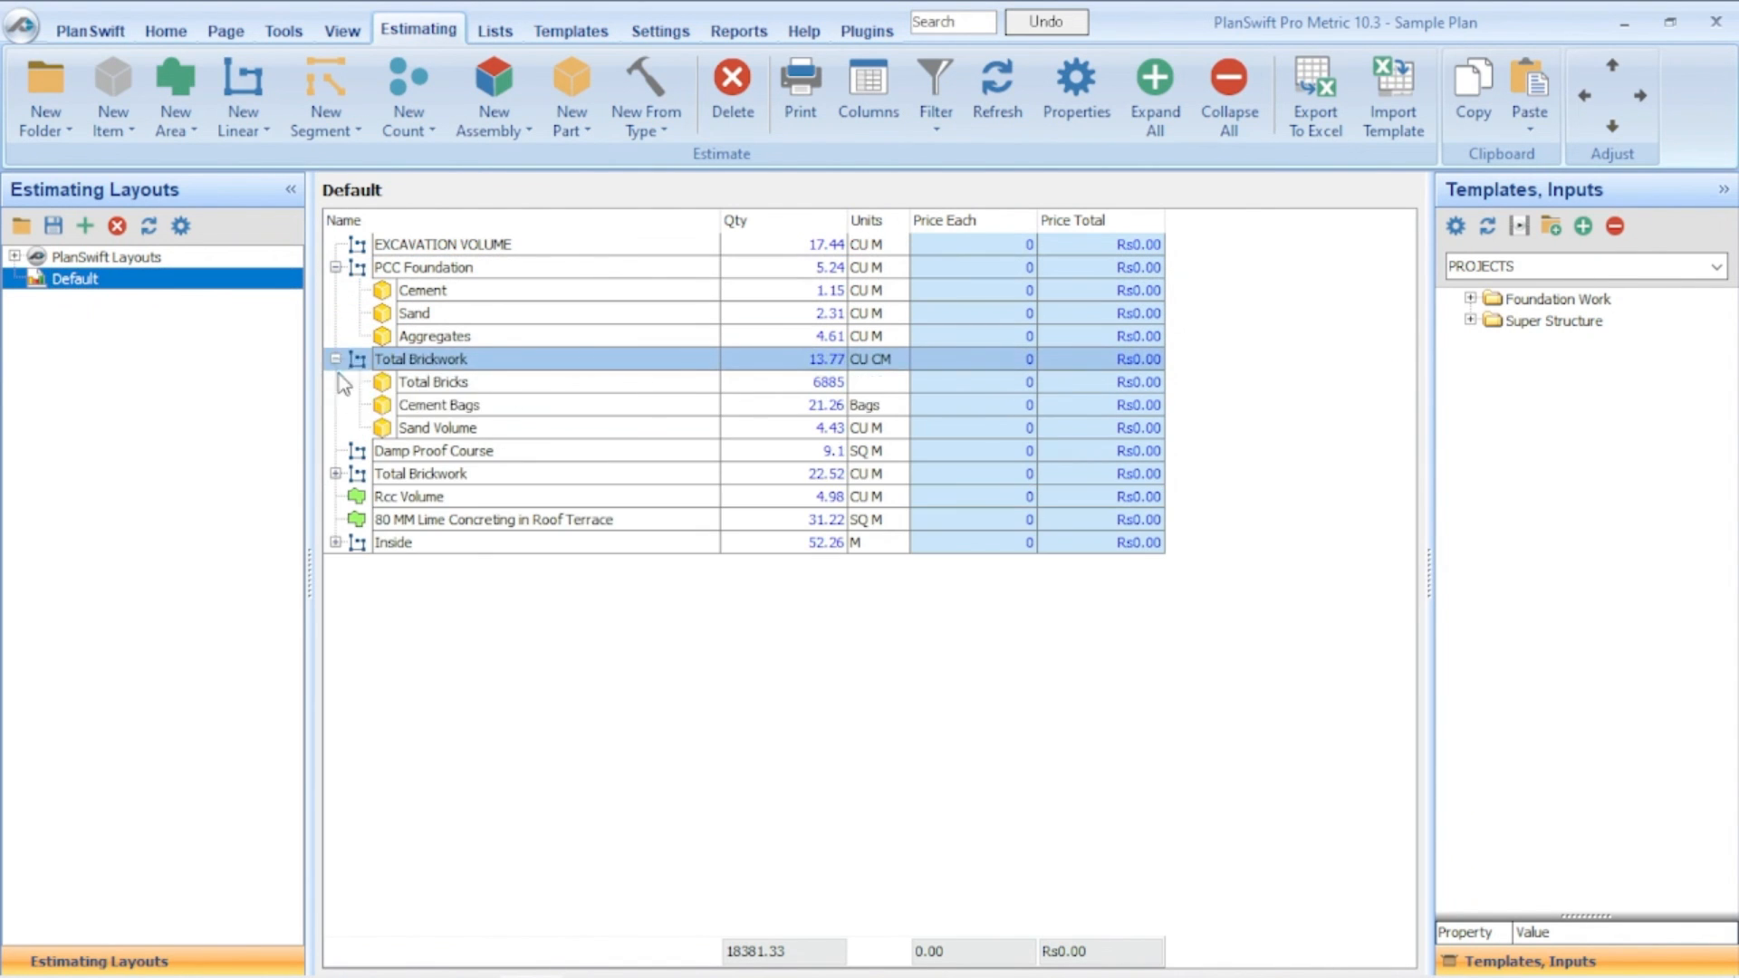
{"action": "left_click", "coordinate": [335, 474]}
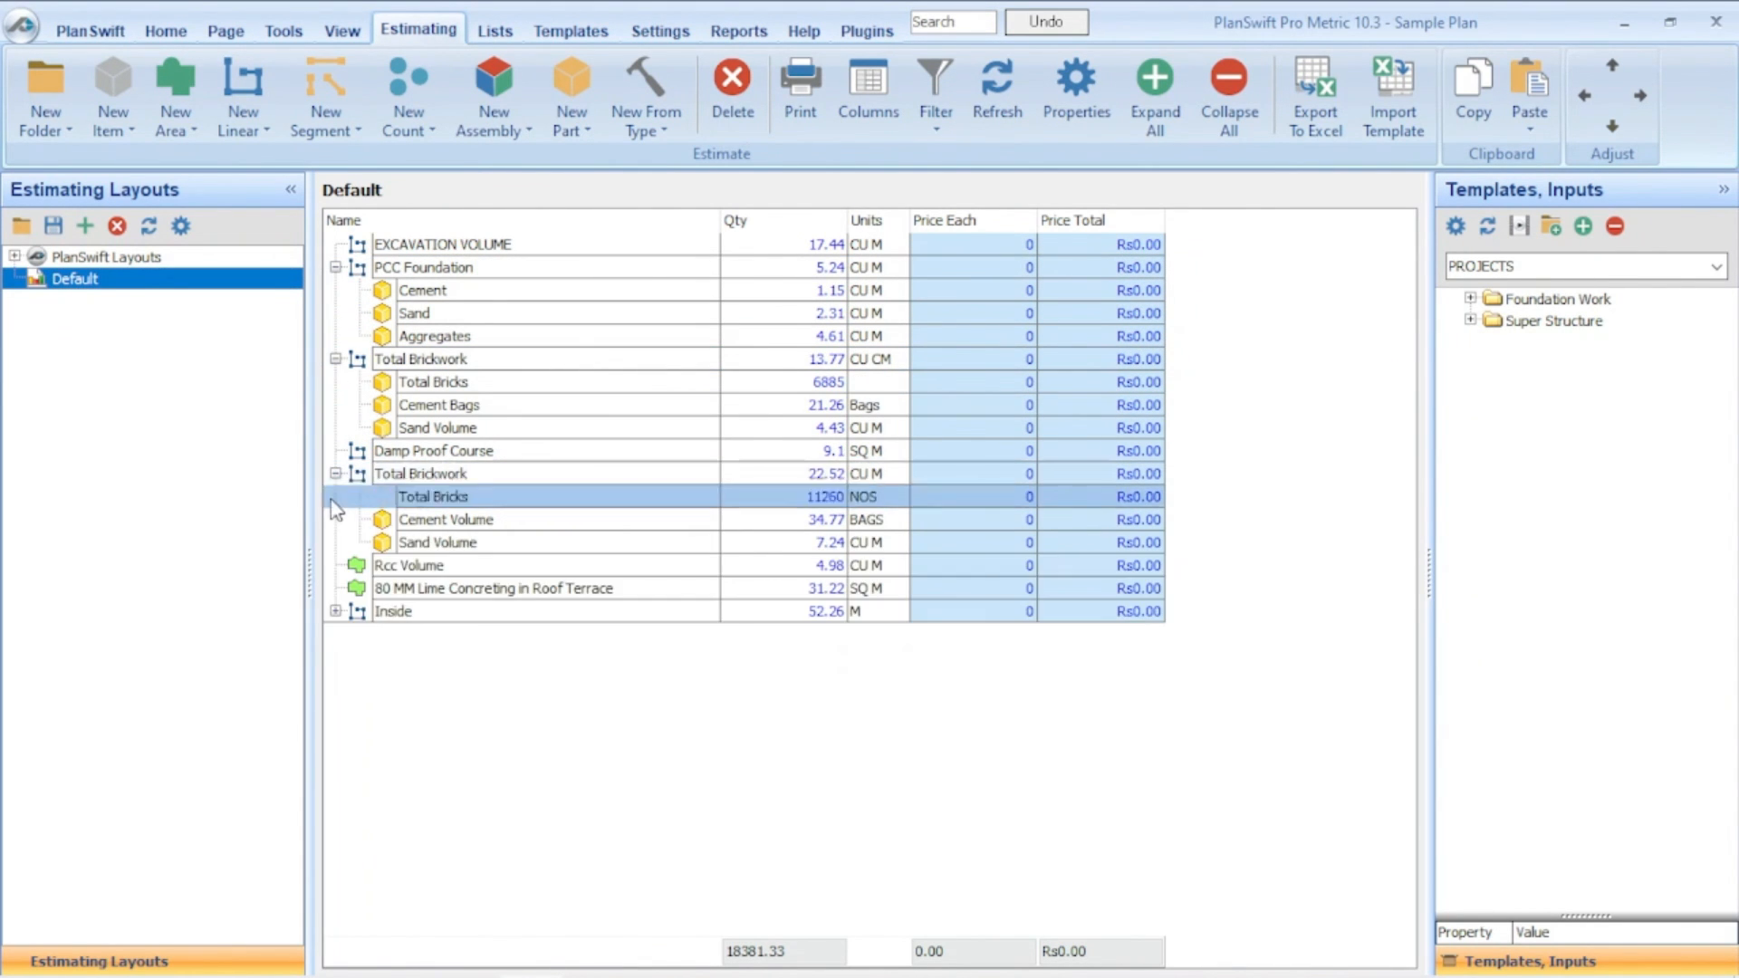
{"action": "left_click", "coordinate": [336, 613]}
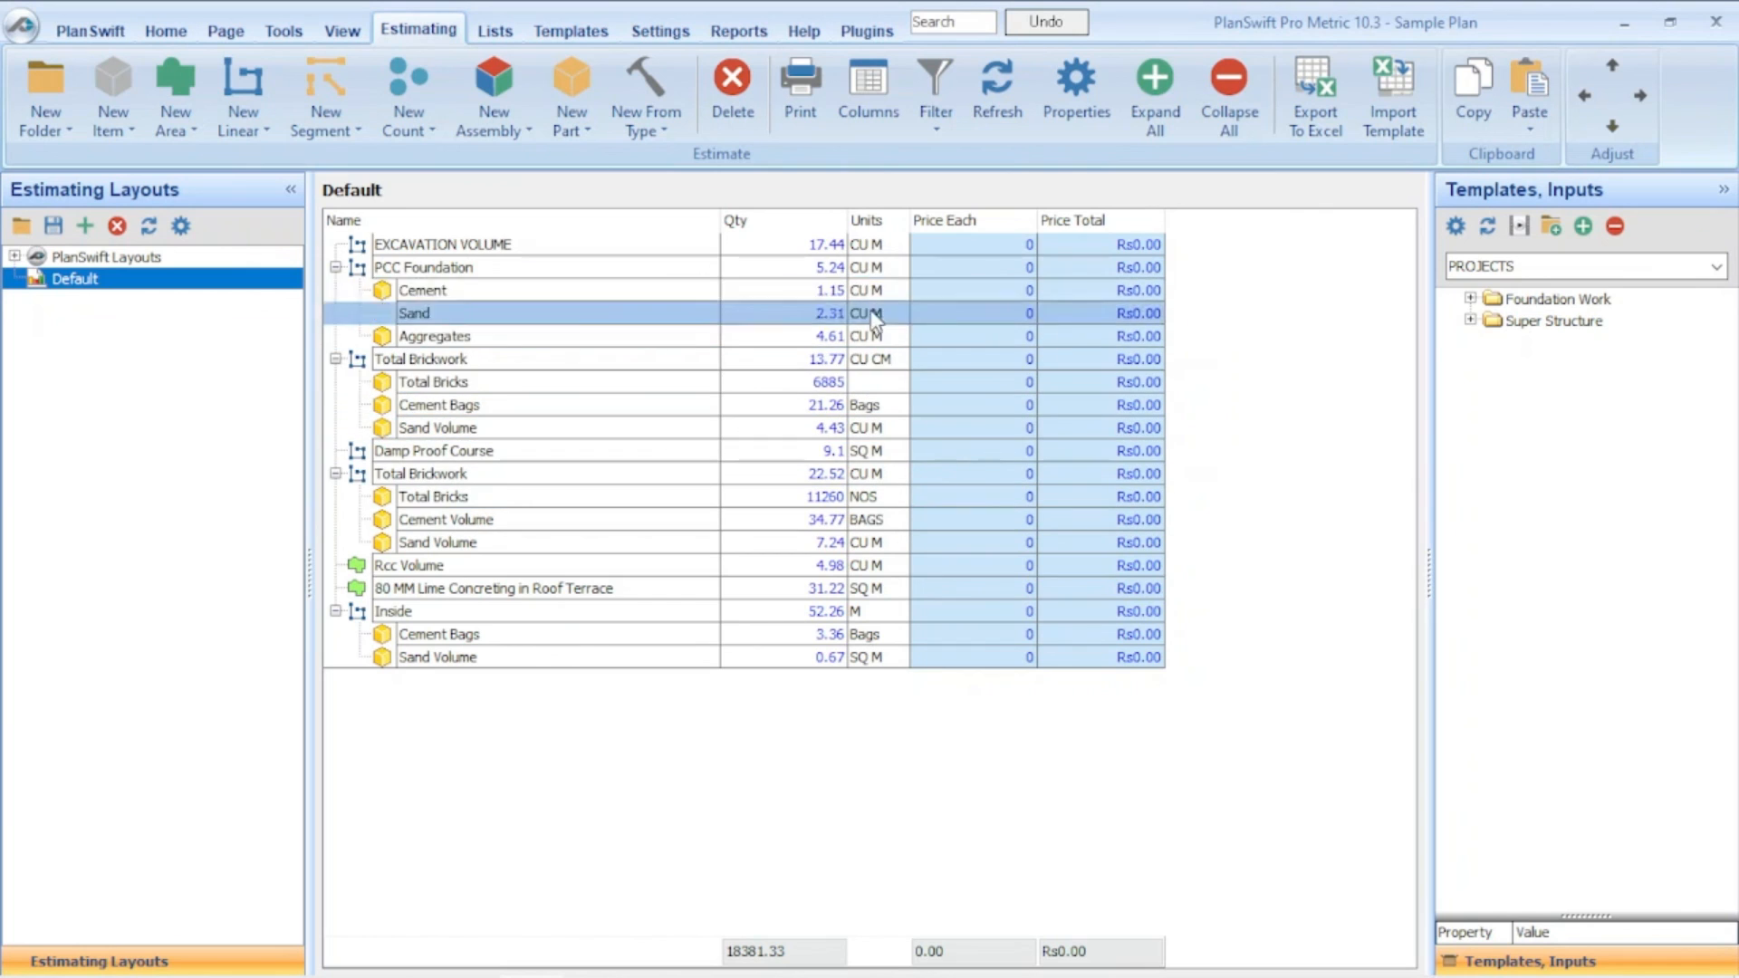
Step: Return to the plan and show all hidden takeoffs, from the excavation volume to the 80 MM Lime Concreting
{"action": "left_click", "coordinate": [166, 31]}
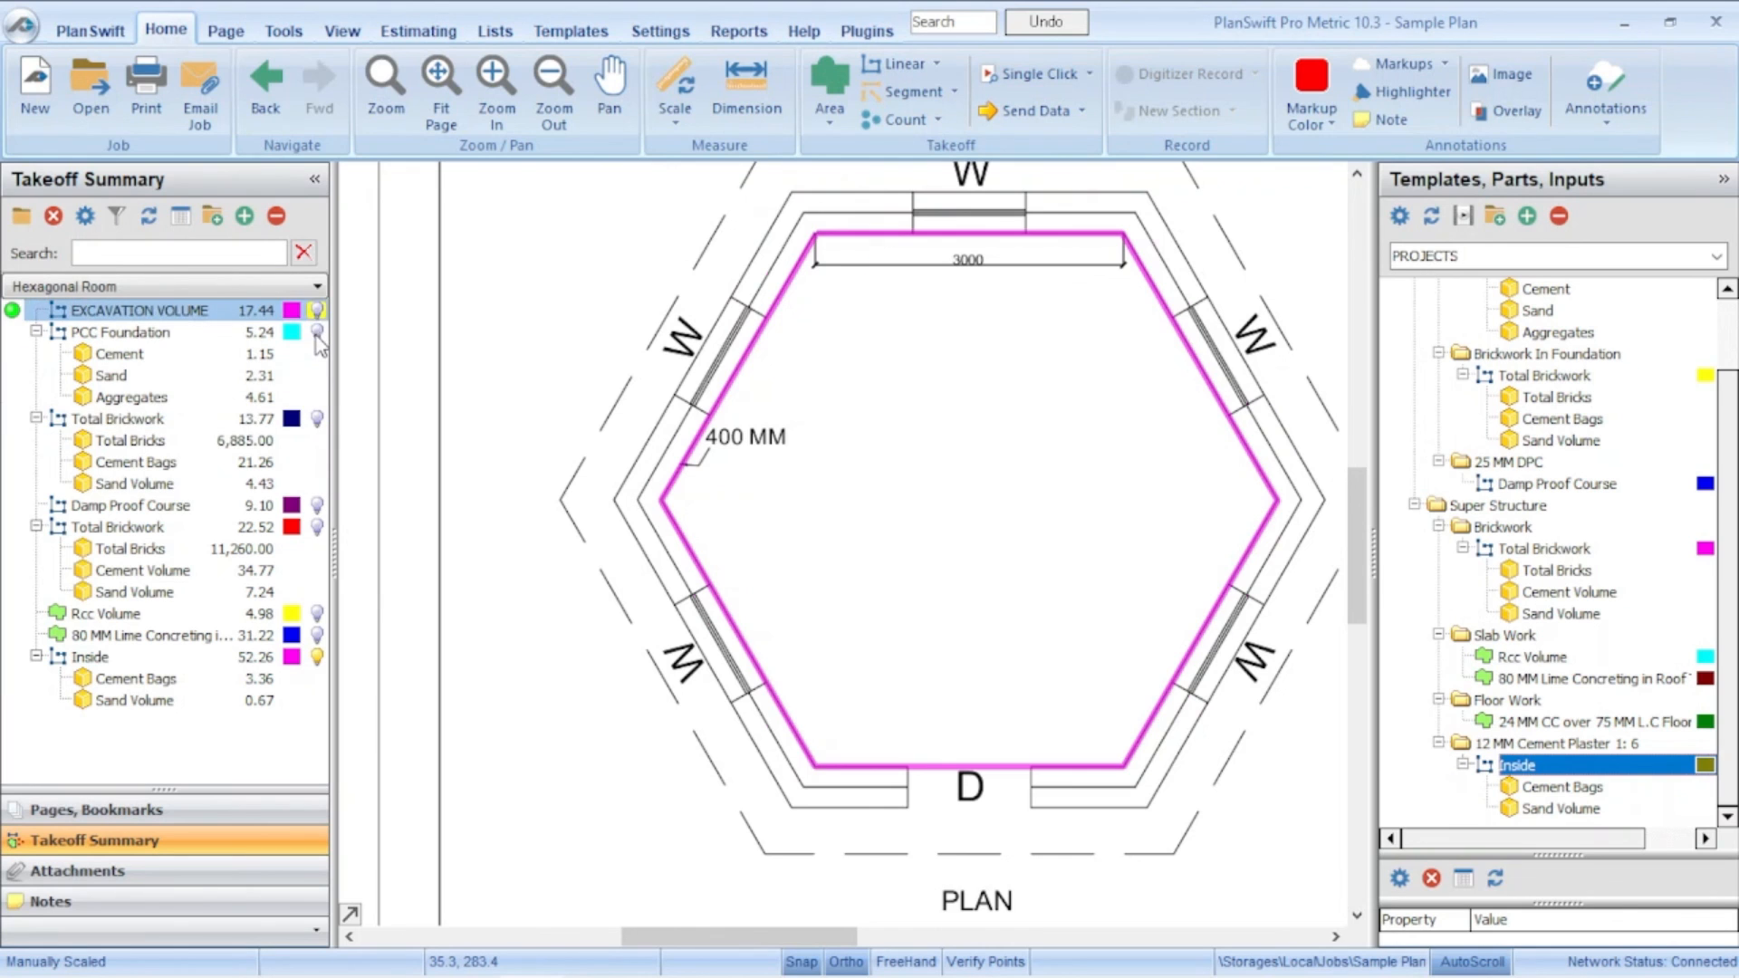
{"action": "left_click", "coordinate": [317, 331]}
{"action": "left_click", "coordinate": [317, 419]}
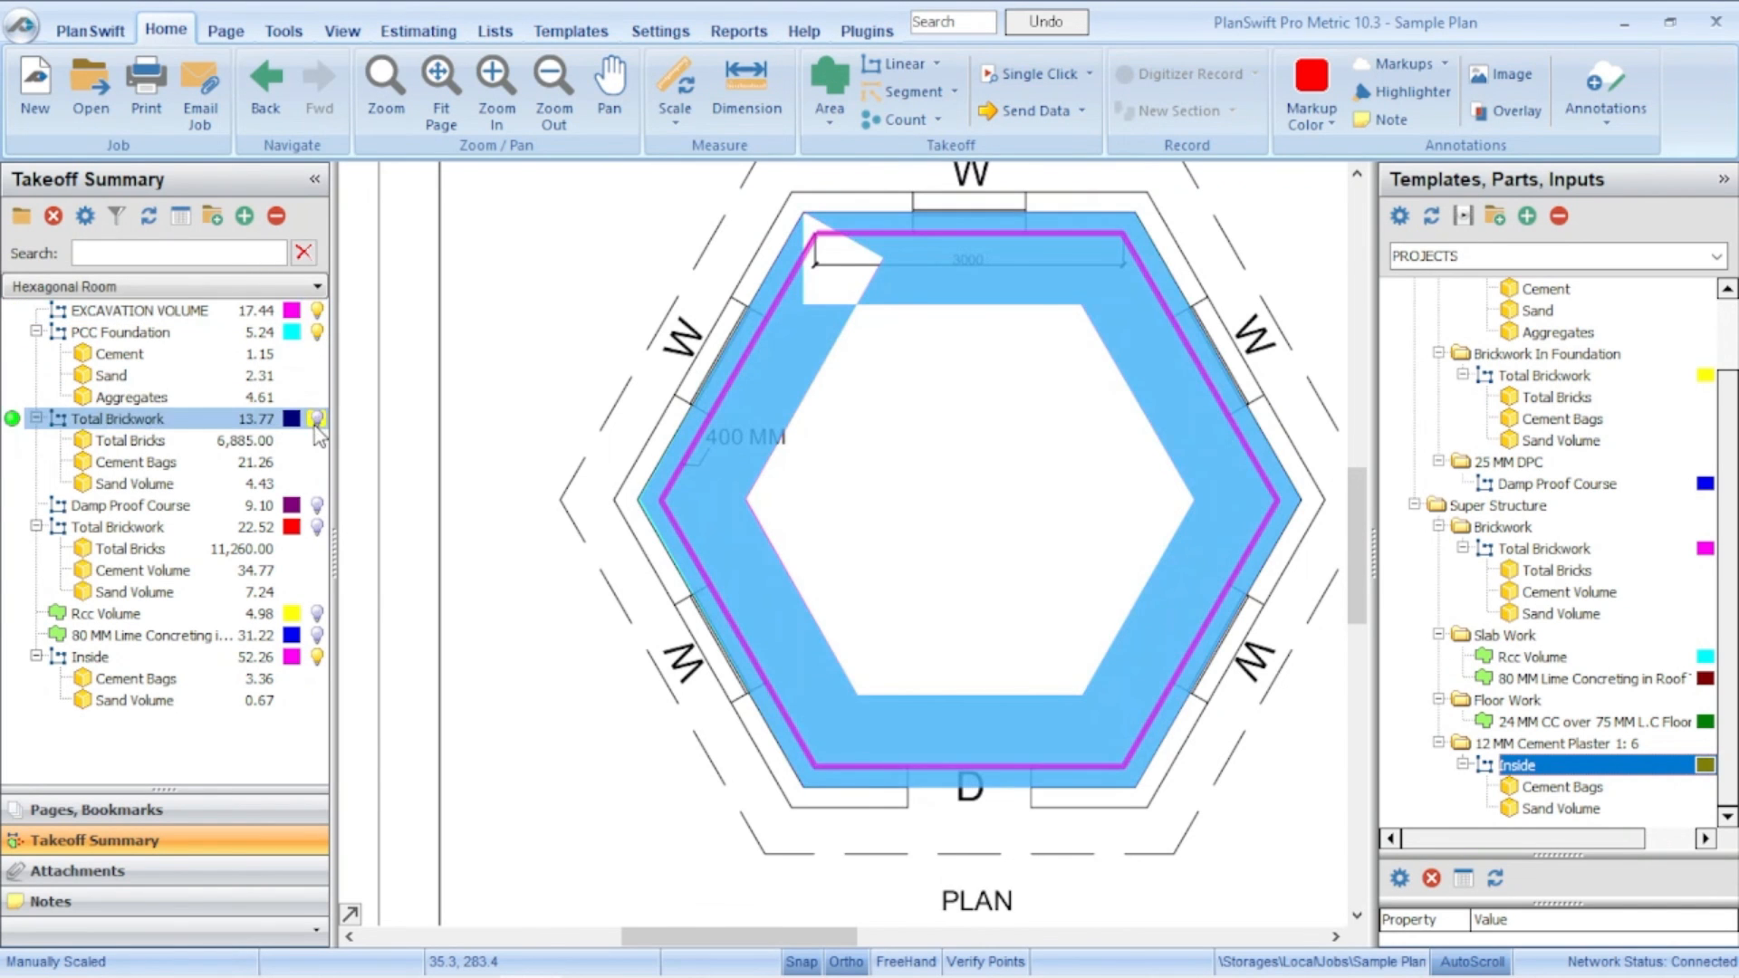
{"action": "left_click", "coordinate": [317, 526]}
{"action": "left_click", "coordinate": [317, 613]}
{"action": "left_click", "coordinate": [317, 635]}
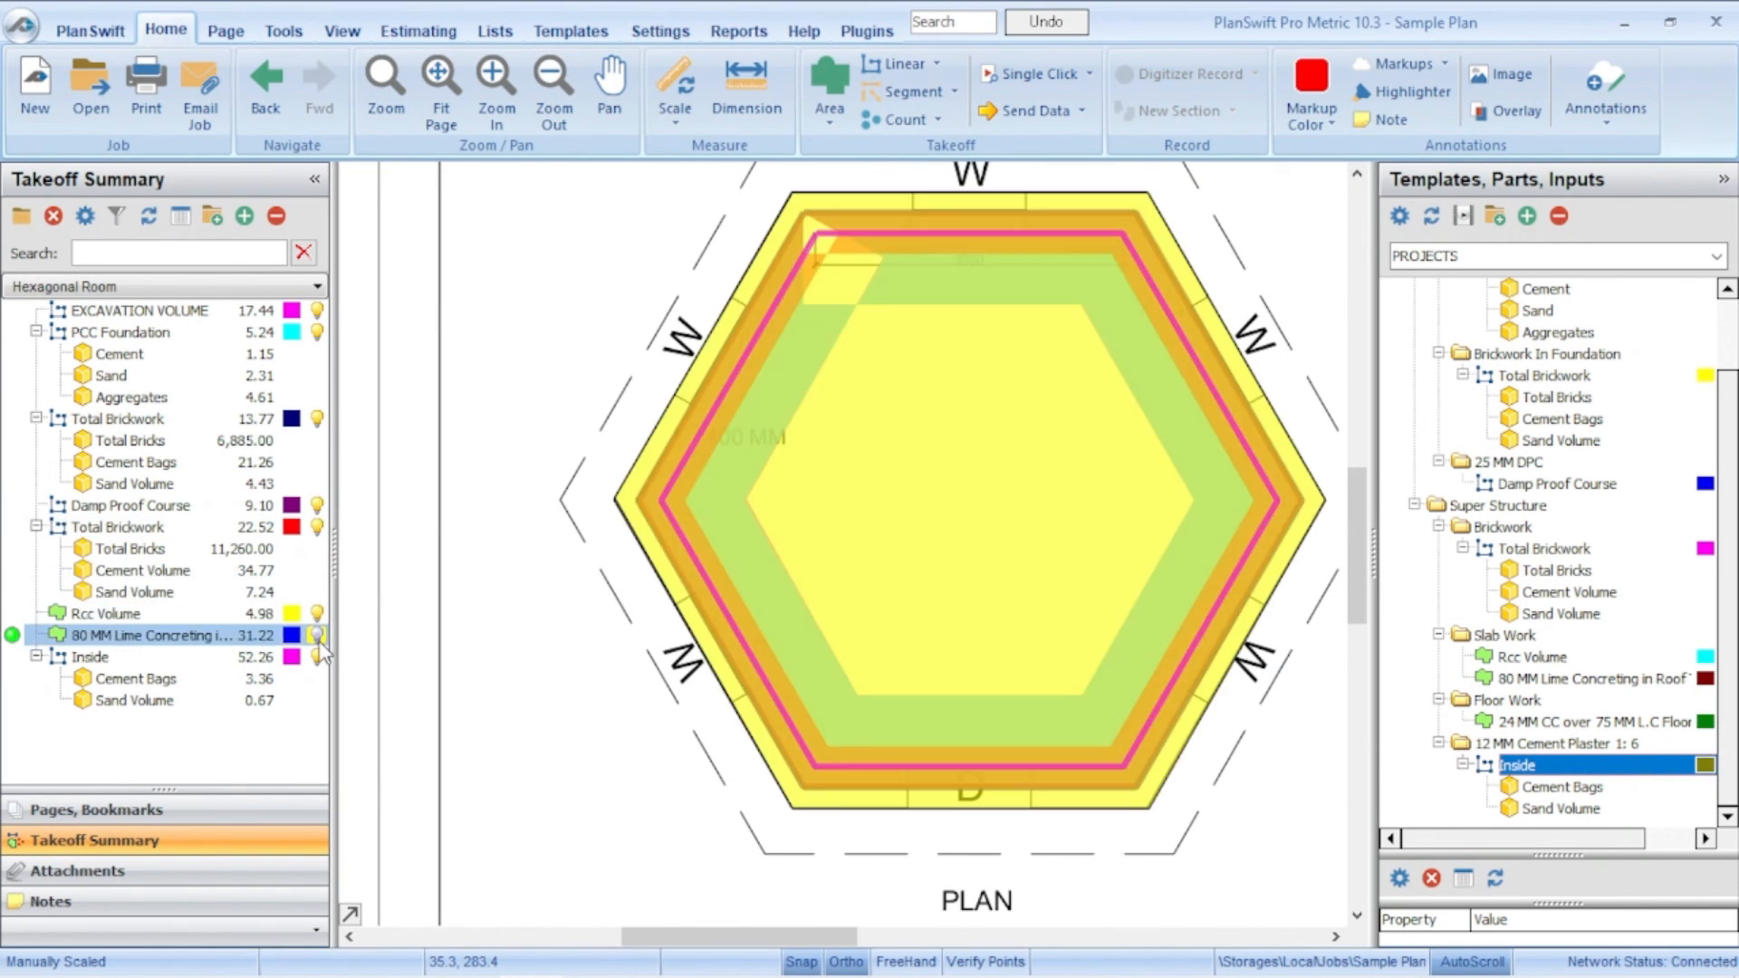
Step: Show the takeoff legend on the drawing sheet
{"action": "left_click", "coordinate": [625, 419]}
{"action": "scroll", "coordinate": [632, 408], "scroll_direction": "down", "scroll_amount": 2}
{"action": "right_click", "coordinate": [611, 626]}
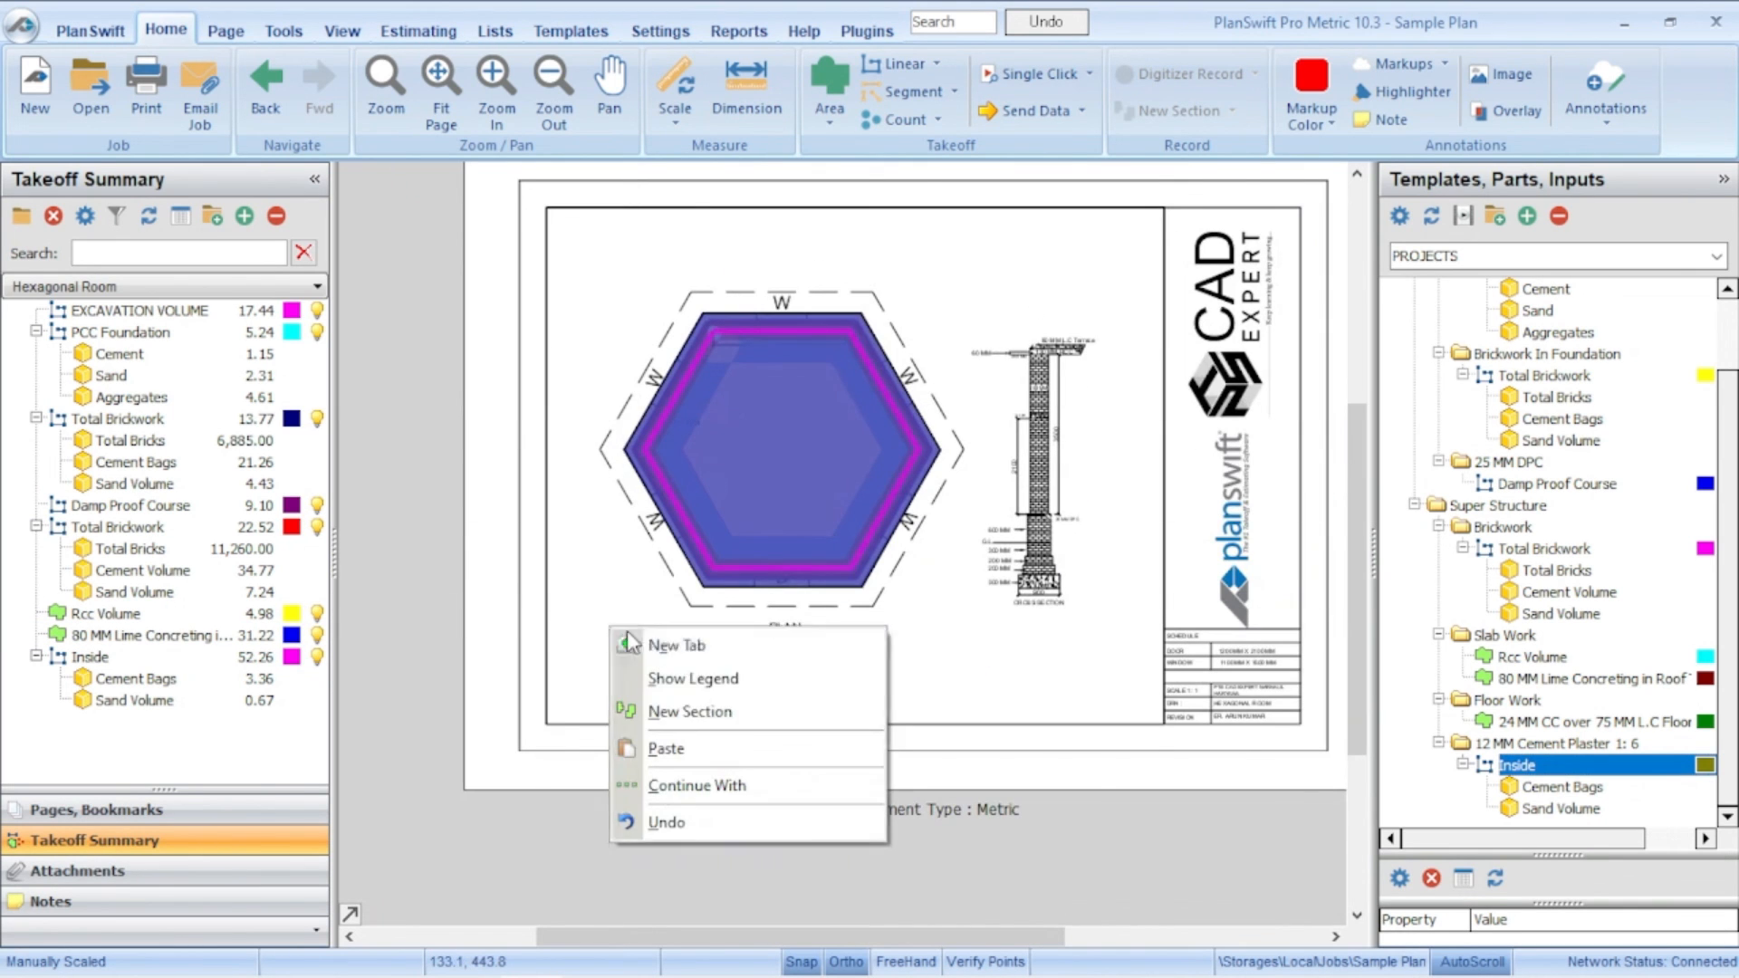
{"action": "left_click", "coordinate": [693, 679]}
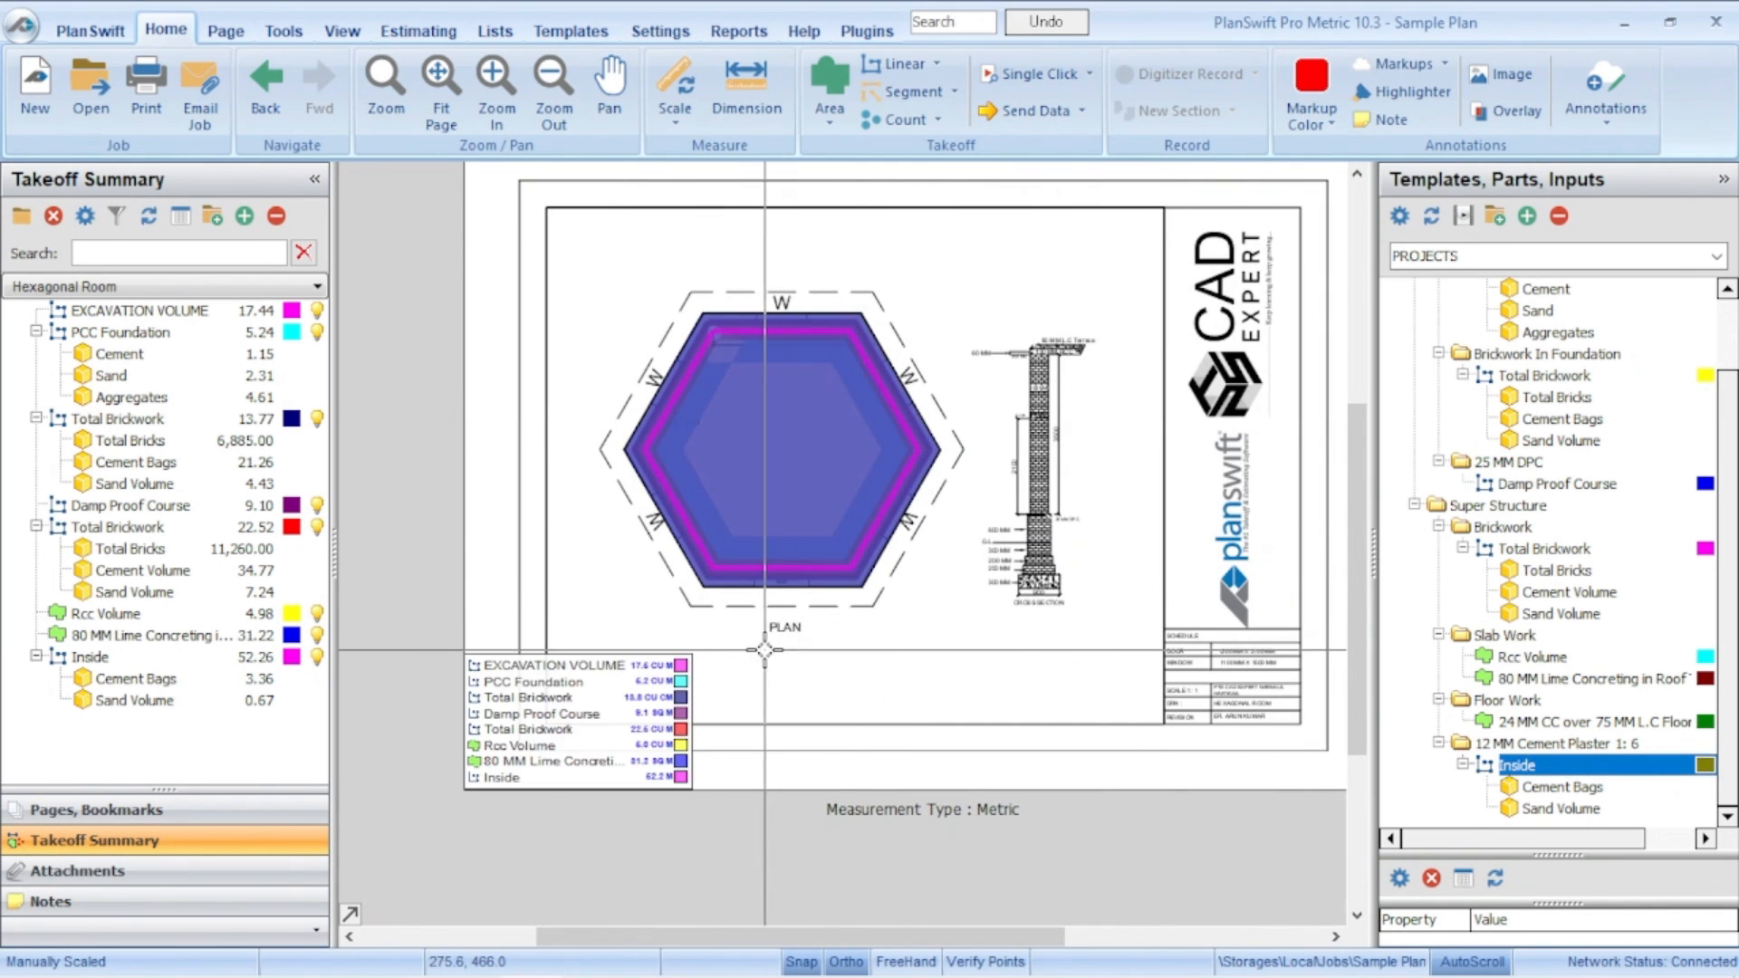
Step: Select the legend below the plan and enlarge it so its item names and quantities are readable
{"action": "scroll", "coordinate": [682, 681], "scroll_direction": "up", "scroll_amount": 3}
{"action": "scroll", "coordinate": [899, 561], "scroll_direction": "down", "scroll_amount": 3}
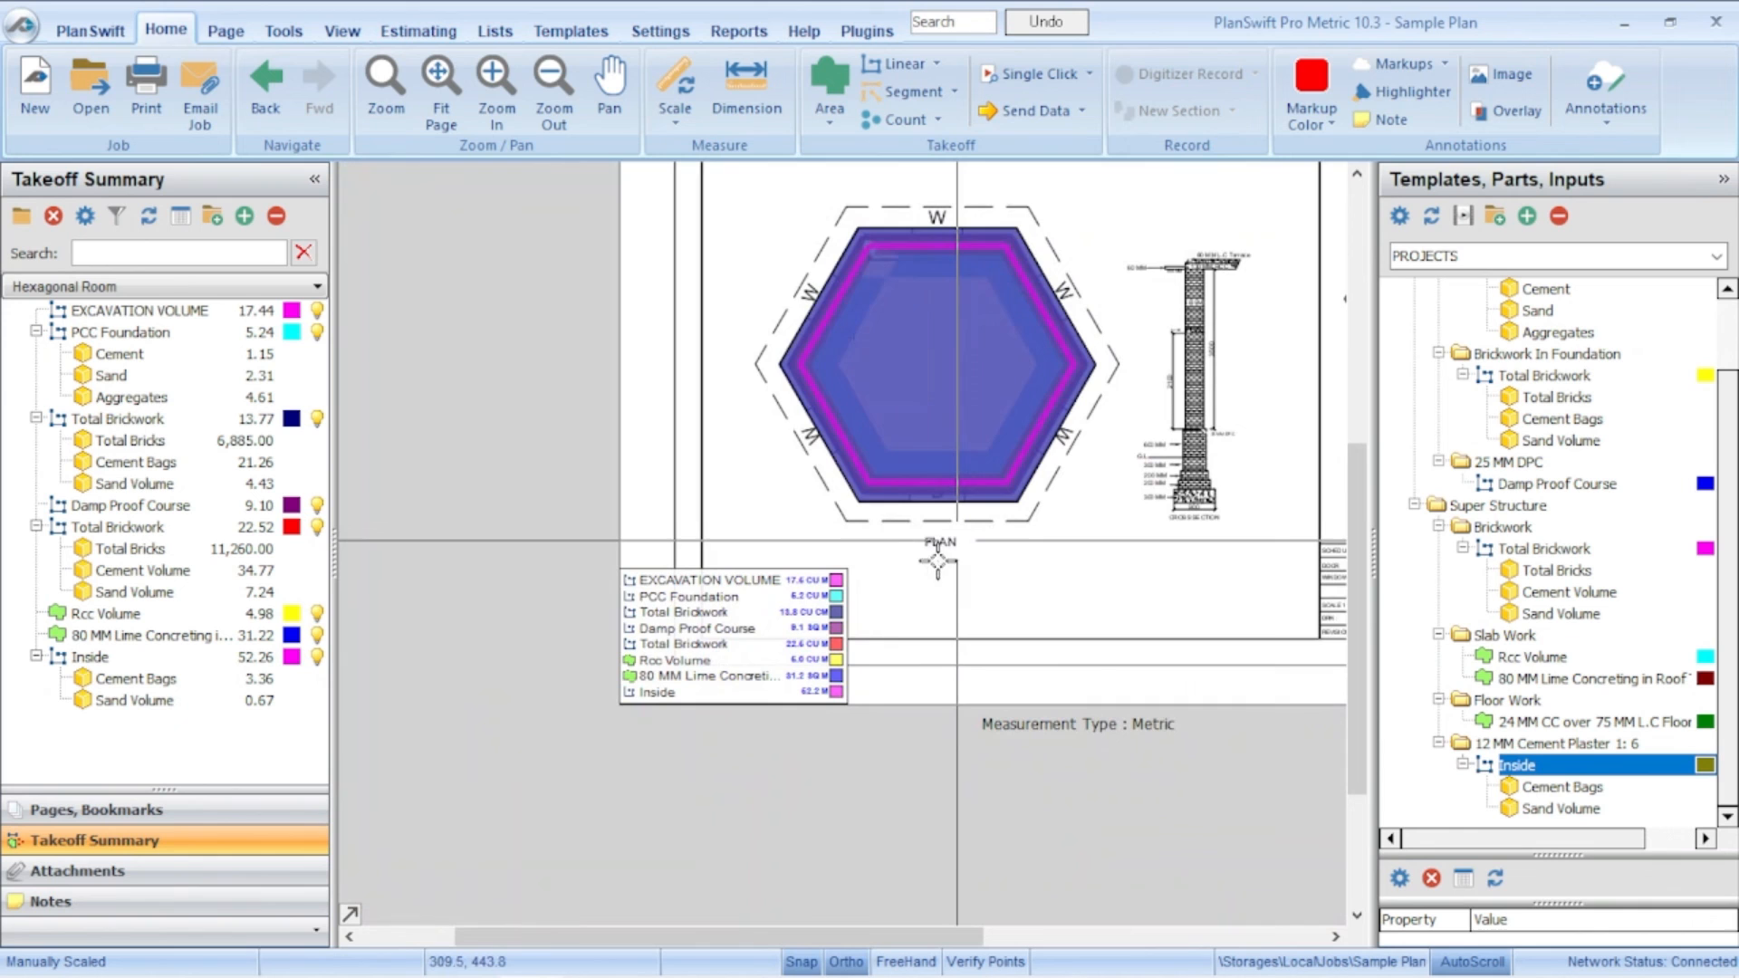
{"action": "left_click", "coordinate": [780, 625]}
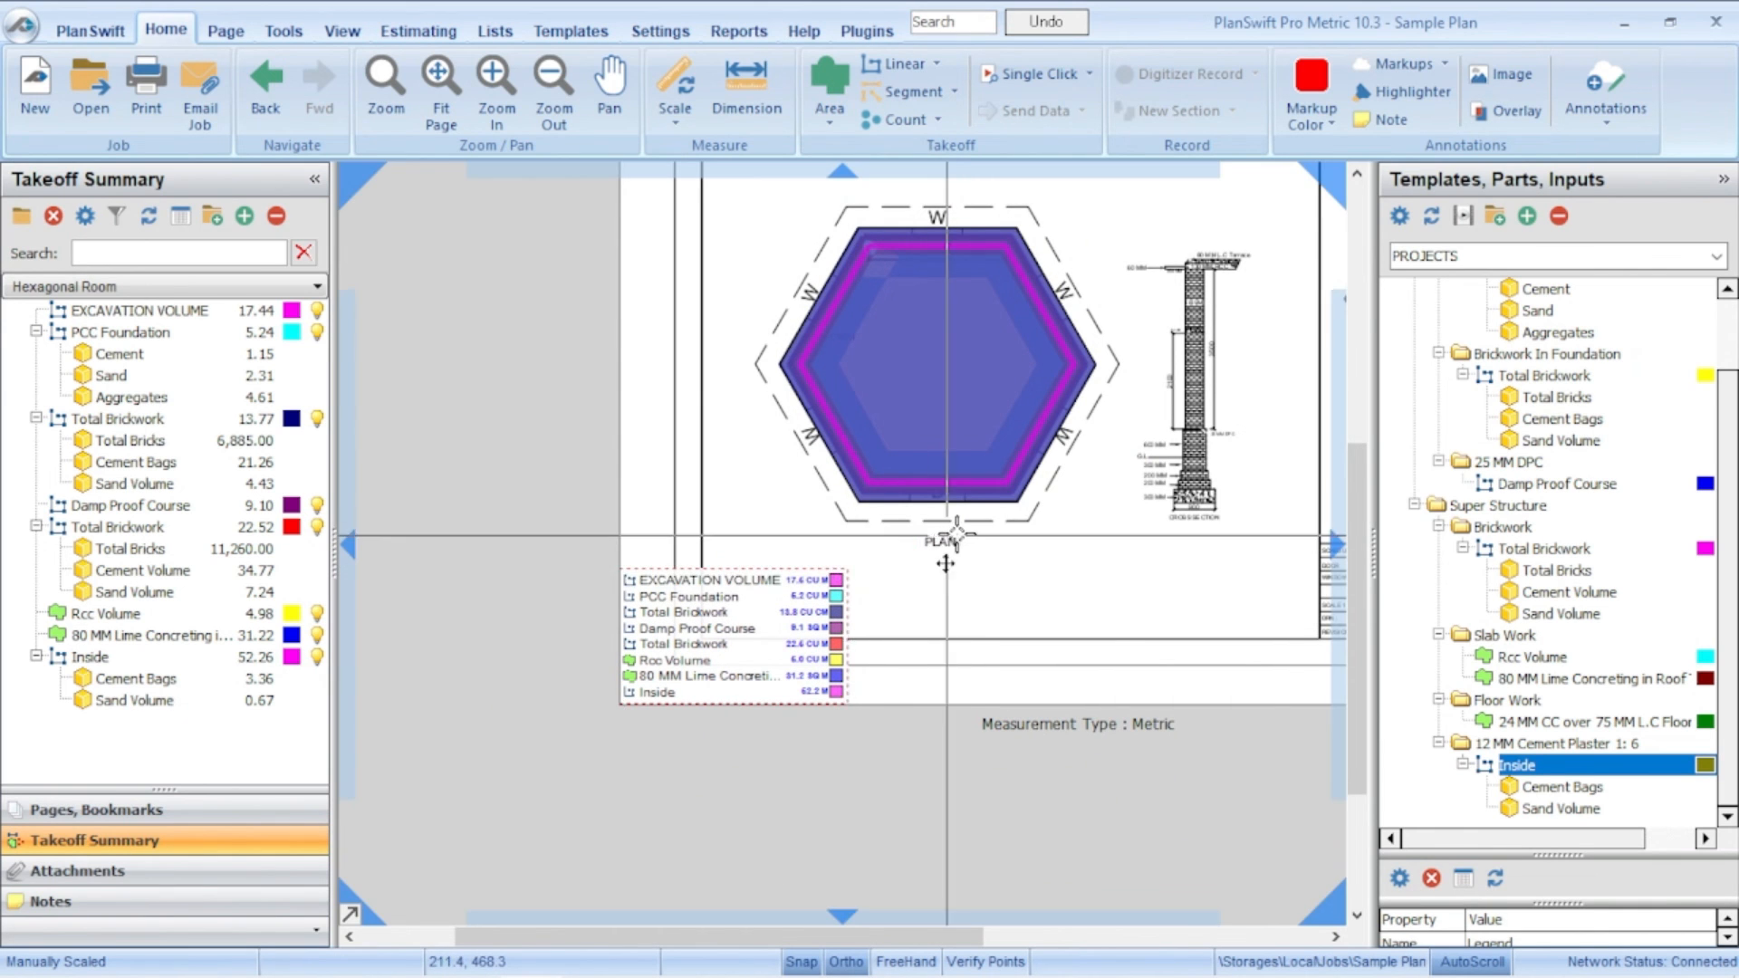
{"action": "left_click_drag", "start_coordinate": [957, 535], "coordinate": [1147, 529]}
{"action": "scroll", "coordinate": [1203, 595], "scroll_direction": "up", "scroll_amount": 2}
{"action": "scroll", "coordinate": [1198, 580], "scroll_direction": "down", "scroll_amount": 1}
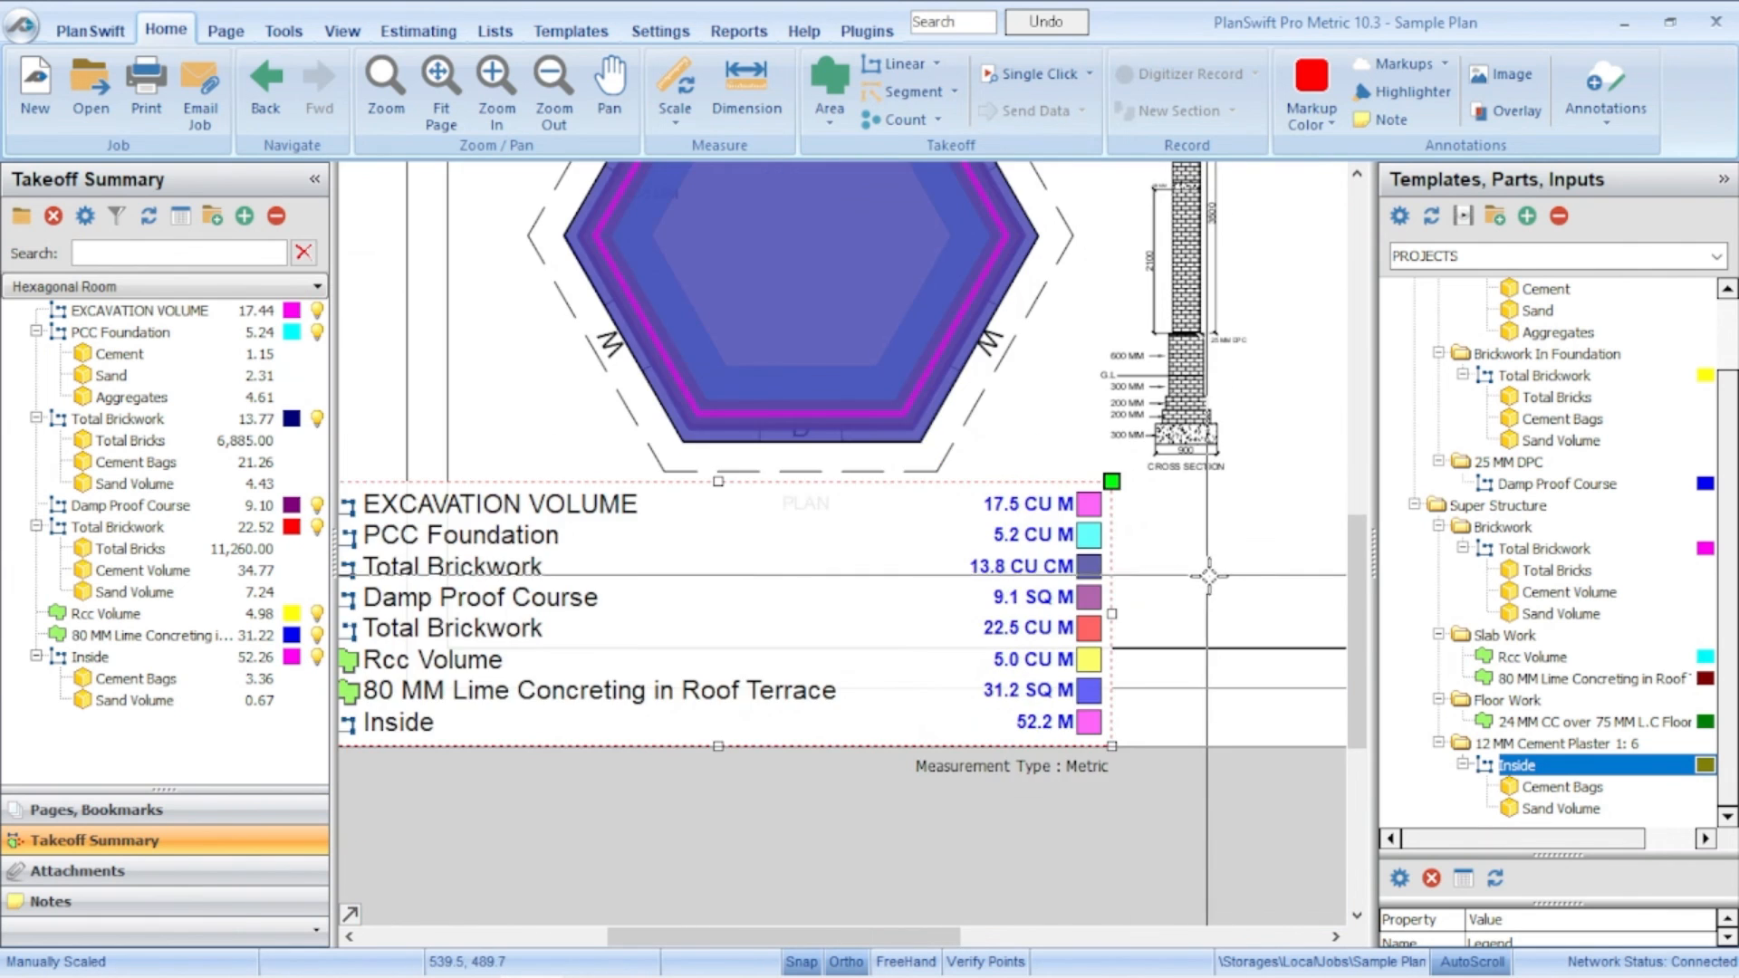
Step: Examine the enlarged legend's item names, quantities and colours together with the highlighted plan and cross section
{"action": "scroll", "coordinate": [1209, 576], "scroll_direction": "down", "scroll_amount": 1}
{"action": "scroll", "coordinate": [910, 652], "scroll_direction": "up", "scroll_amount": 1}
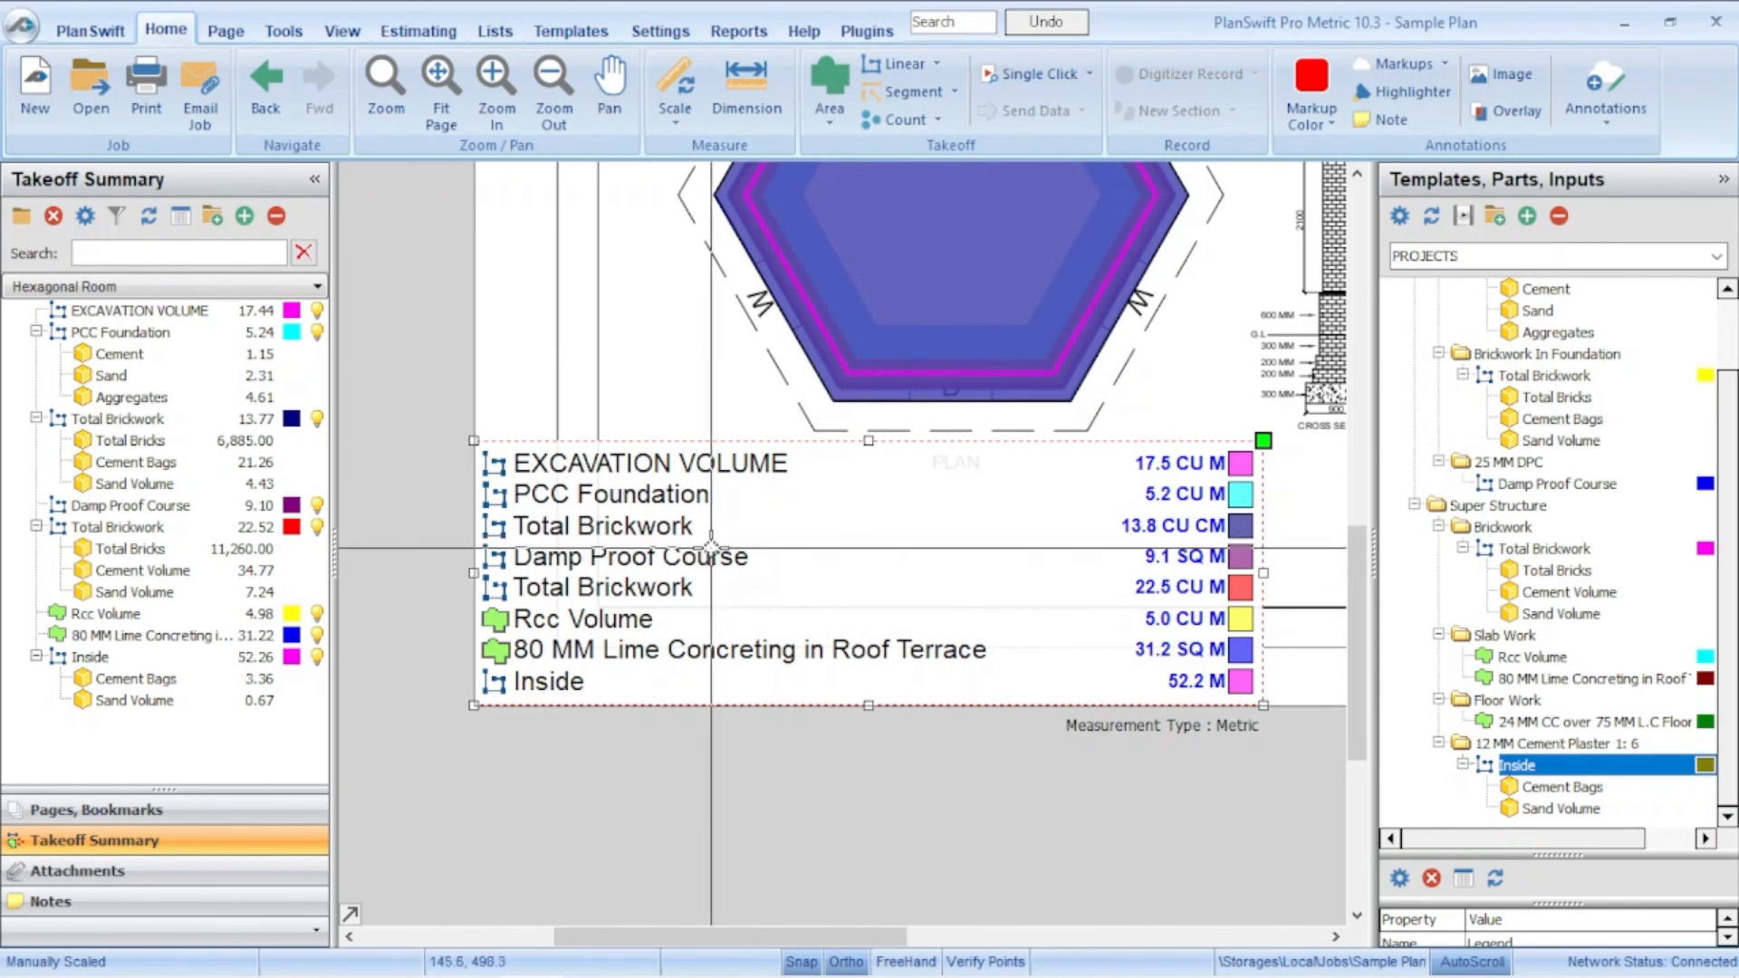
{"action": "scroll", "coordinate": [1270, 489], "scroll_direction": "up", "scroll_amount": 1}
{"action": "scroll", "coordinate": [1080, 510], "scroll_direction": "down", "scroll_amount": 2}
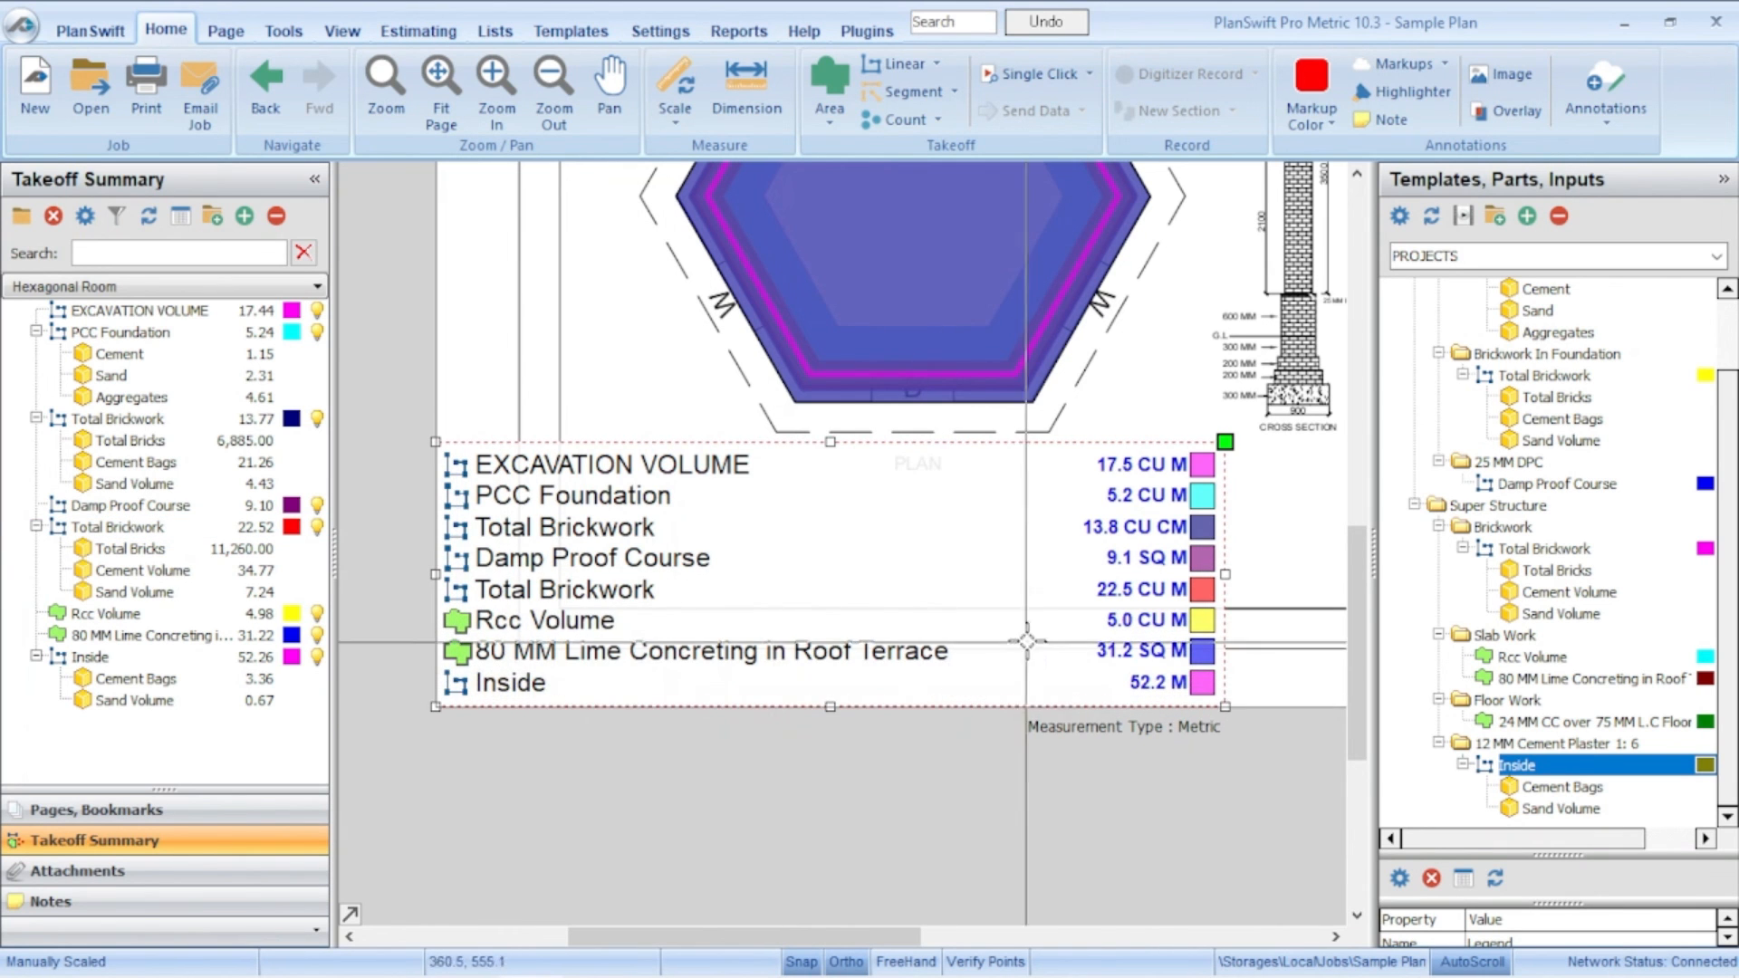
{"action": "scroll", "coordinate": [652, 637], "scroll_direction": "up", "scroll_amount": 3}
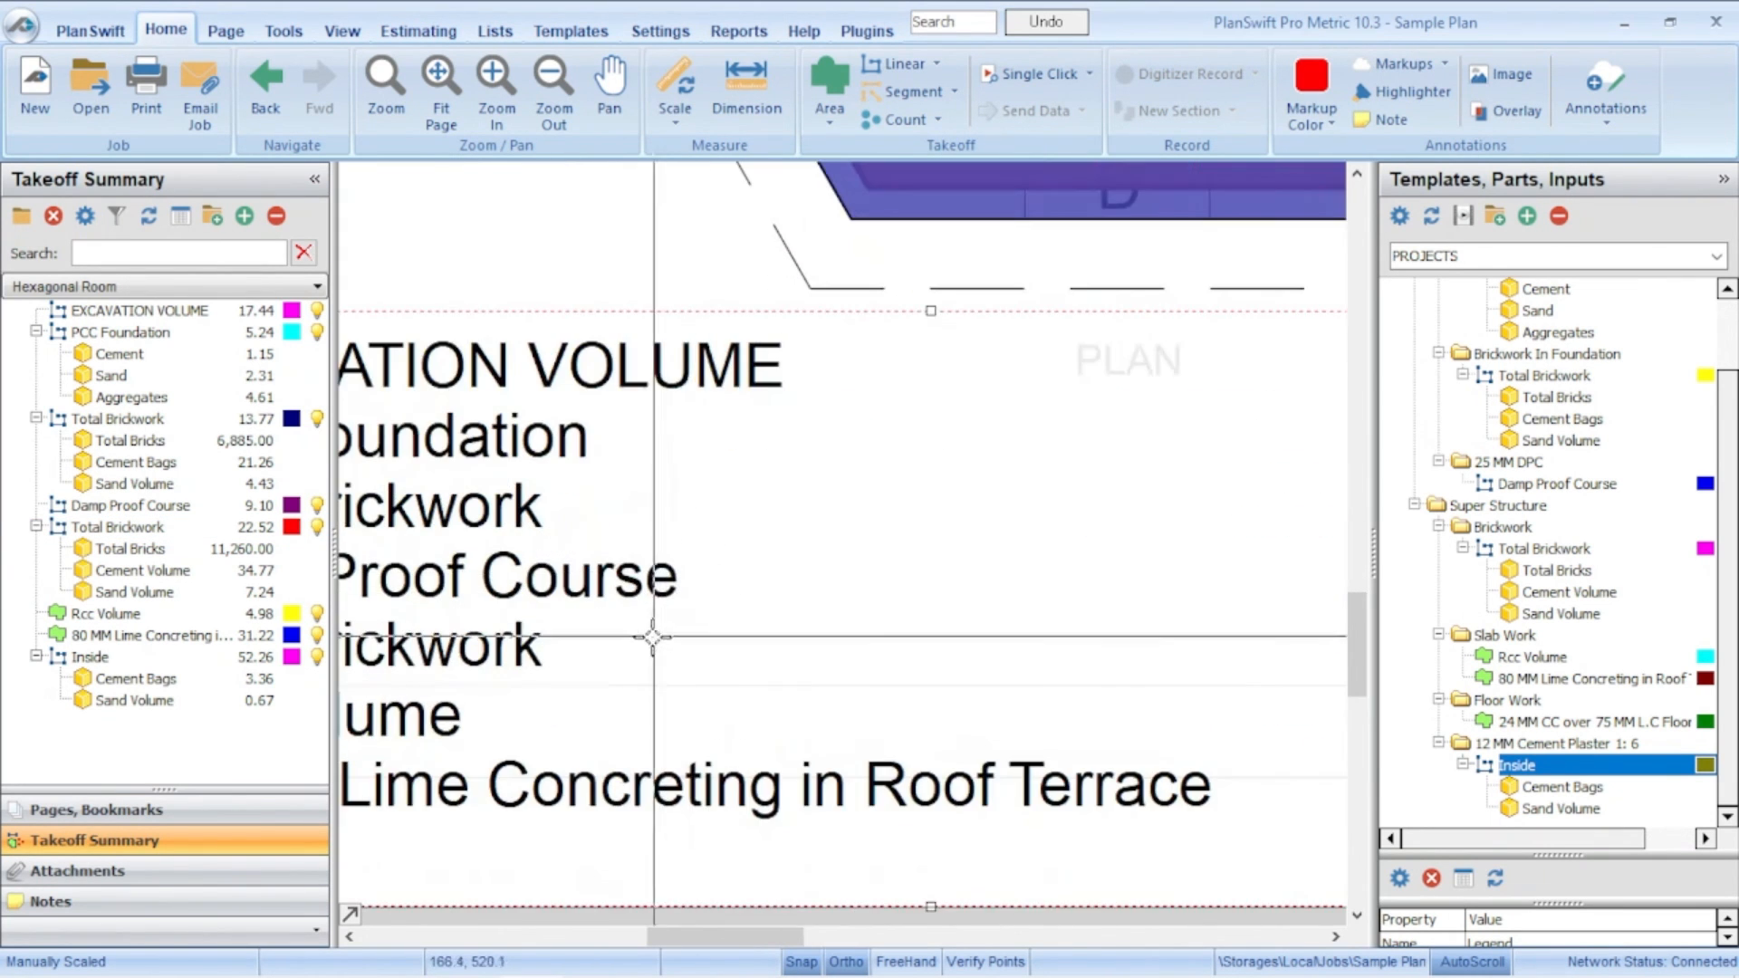
{"action": "scroll", "coordinate": [652, 636], "scroll_direction": "down", "scroll_amount": 4}
{"action": "scroll", "coordinate": [1012, 452], "scroll_direction": "up", "scroll_amount": 2}
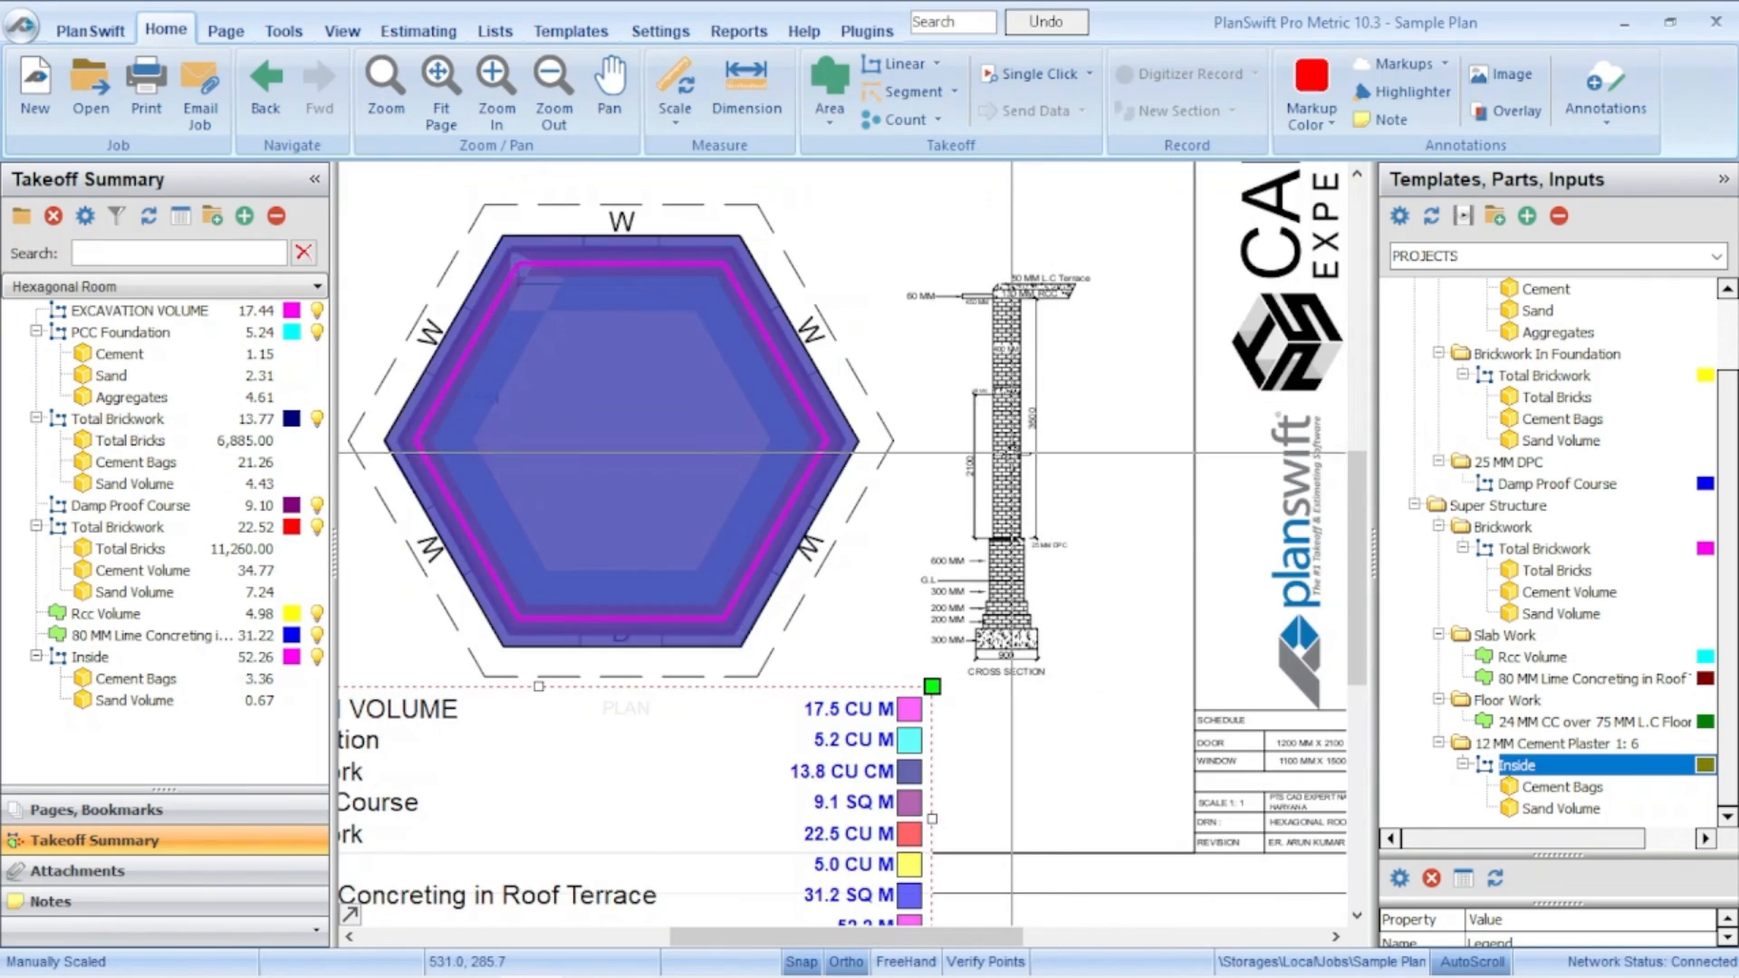
{"action": "scroll", "coordinate": [1011, 452], "scroll_direction": "down", "scroll_amount": 2}
{"action": "scroll", "coordinate": [943, 571], "scroll_direction": "up", "scroll_amount": 2}
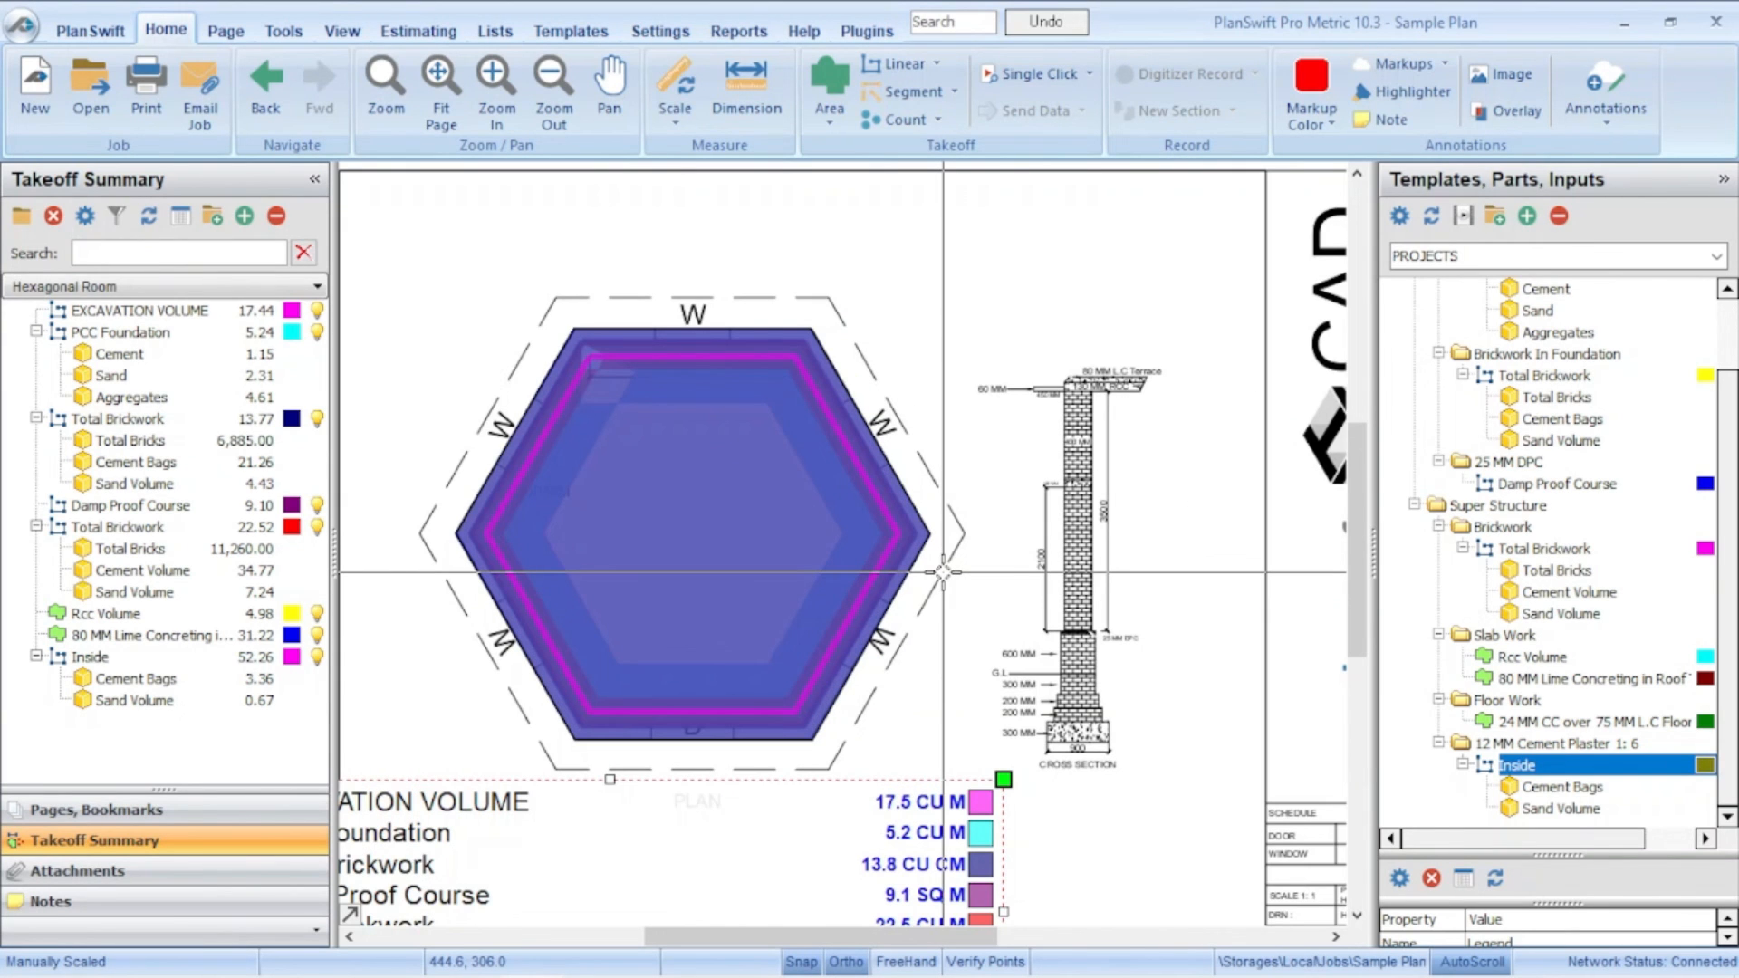